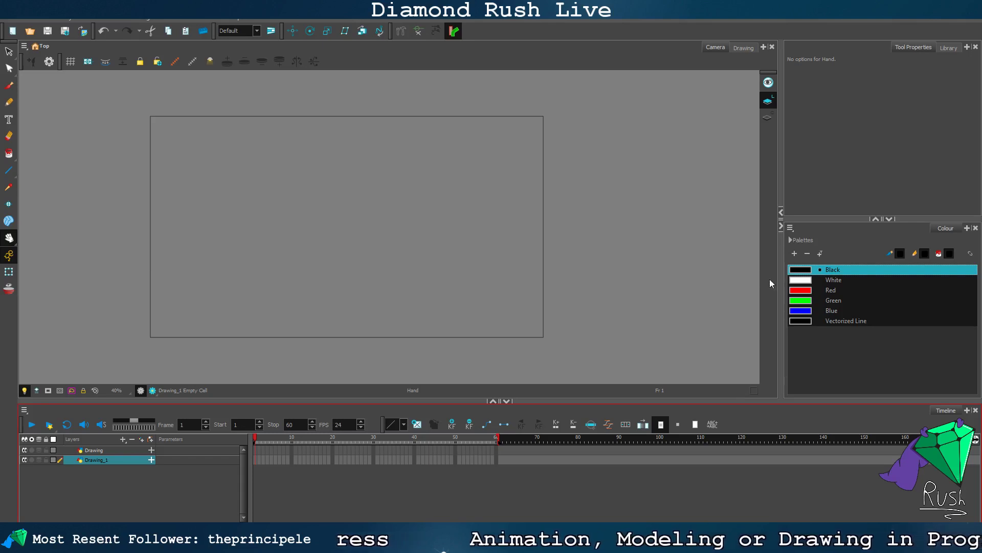
Step: Draw a black rectangle on the Drawing_1 layer slightly larger than the camera frame on all sides
{"action": "mouse_move", "coordinate": [496, 292]}
{"action": "left_mouse_down"}
{"action": "mouse_move", "coordinate": [518, 269]}
{"action": "mouse_move", "coordinate": [505, 280]}
{"action": "left_mouse_up"}
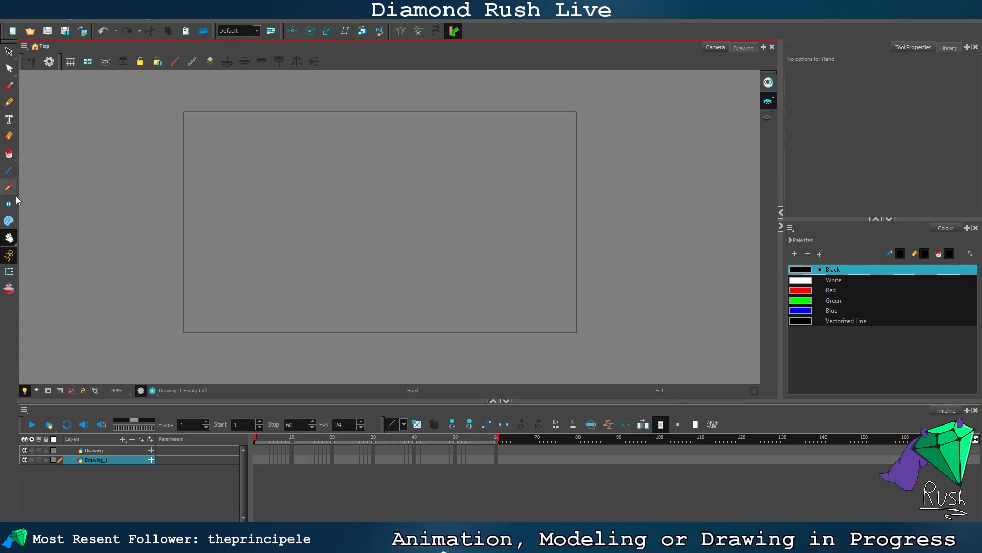
{"action": "left_click_drag", "start_coordinate": [4, 171], "coordinate": [96, 164]}
{"action": "key", "text": "alt+7"}
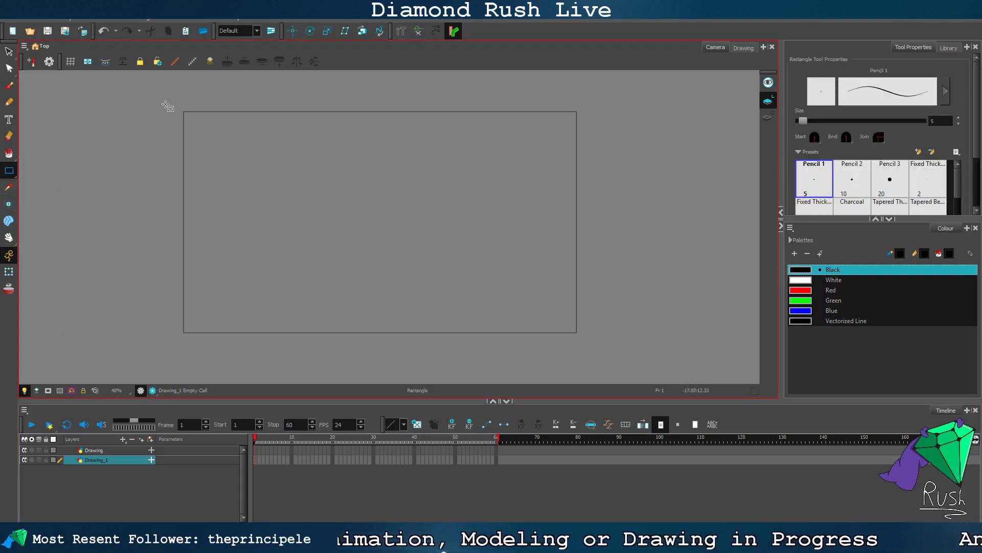
{"action": "left_click_drag", "start_coordinate": [161, 99], "coordinate": [598, 349]}
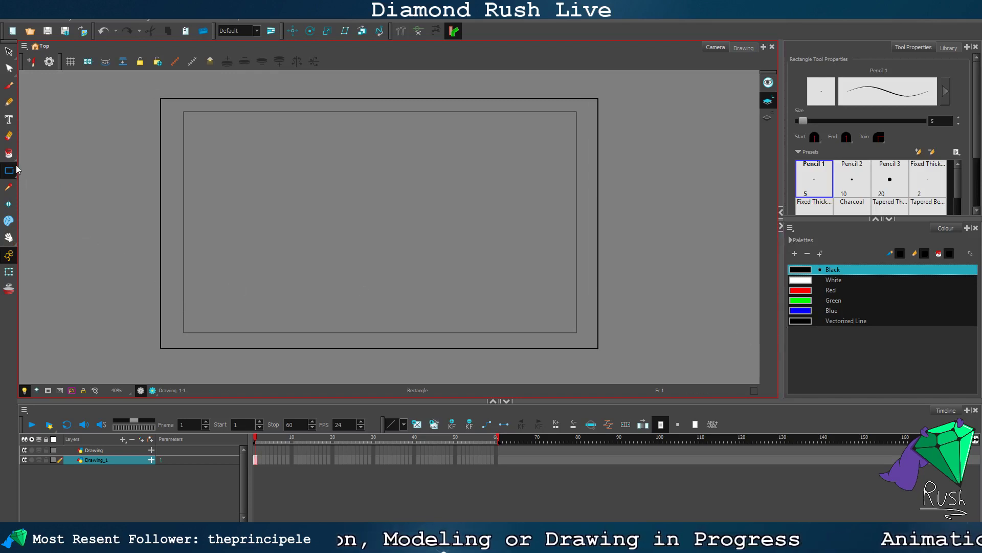
Step: Fill the rectangle around the camera frame with White
{"action": "left_click", "coordinate": [846, 281]}
{"action": "left_click", "coordinate": [9, 152]}
{"action": "left_click", "coordinate": [491, 191]}
{"action": "scroll", "coordinate": [283, 219], "scroll_direction": "up", "scroll_amount": 2}
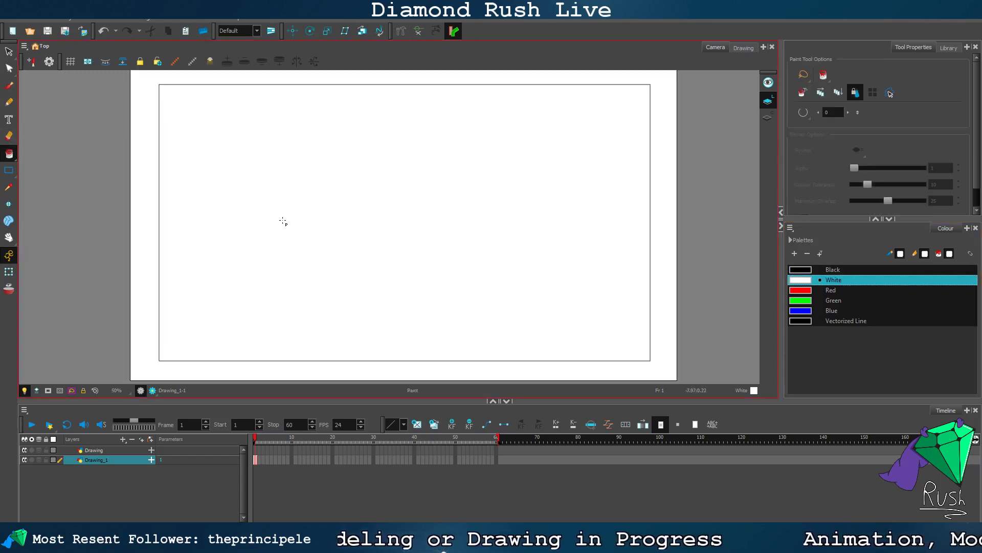
Step: Make the Drawing layer active and enlarge the drawing area, keeping the camera frame in view
{"action": "scroll", "coordinate": [309, 225], "scroll_direction": "down", "scroll_amount": 1}
{"action": "left_click", "coordinate": [9, 237]}
{"action": "left_click_drag", "start_coordinate": [505, 216], "coordinate": [429, 213]}
{"action": "left_click", "coordinate": [107, 453]}
{"action": "left_click_drag", "start_coordinate": [263, 208], "coordinate": [292, 220]}
{"action": "left_click_drag", "start_coordinate": [421, 400], "coordinate": [414, 450]}
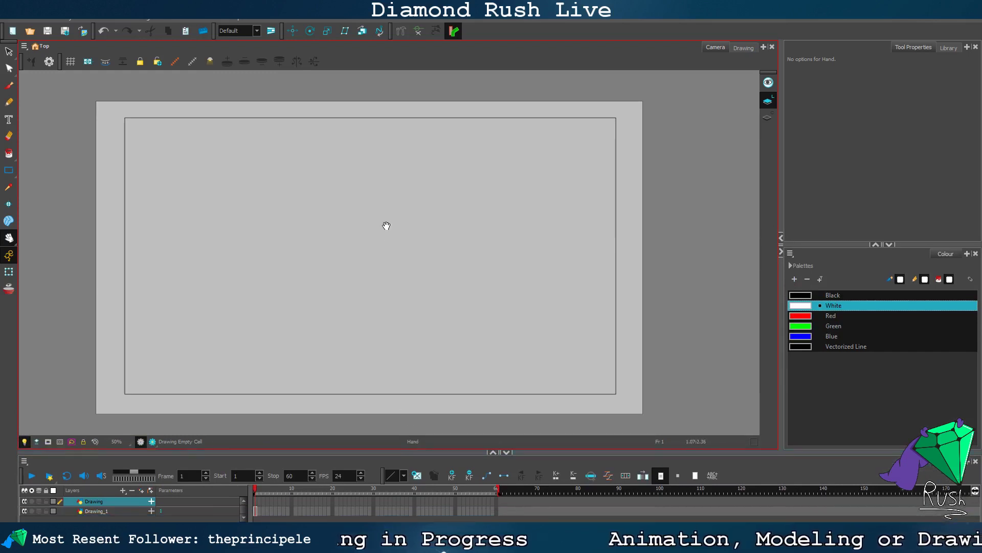
{"action": "left_click_drag", "start_coordinate": [361, 243], "coordinate": [389, 248]}
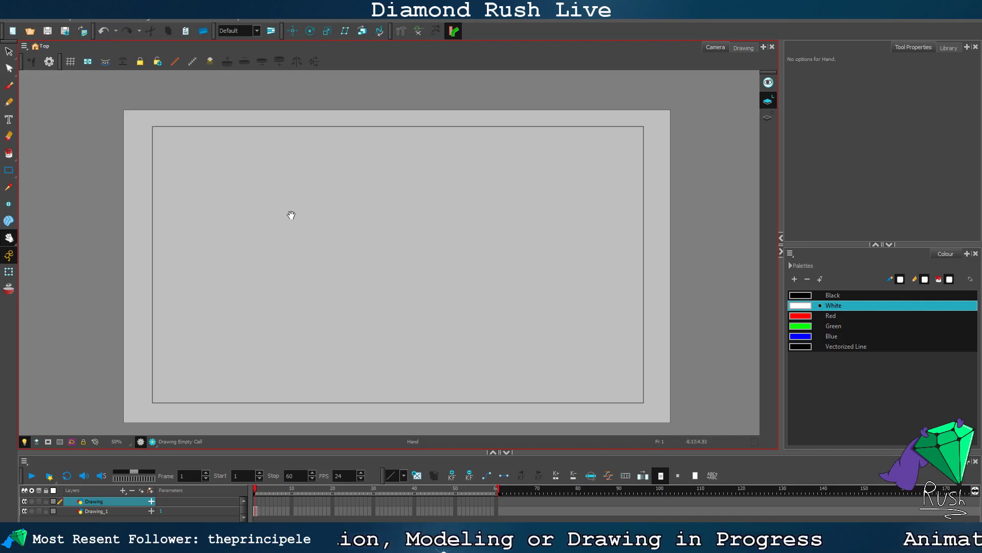
{"action": "mouse_move", "coordinate": [298, 202]}
{"action": "left_mouse_down"}
{"action": "mouse_move", "coordinate": [283, 204]}
{"action": "mouse_move", "coordinate": [291, 213]}
{"action": "left_mouse_up"}
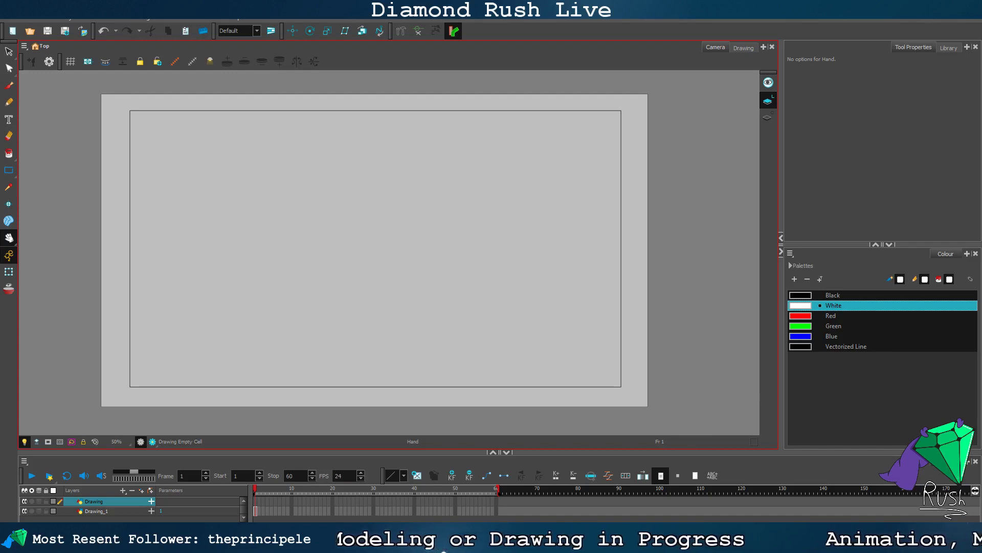
Step: Draw a white ellipse outline in the left half of the camera frame on the Drawing layer
{"action": "left_click", "coordinate": [8, 171]}
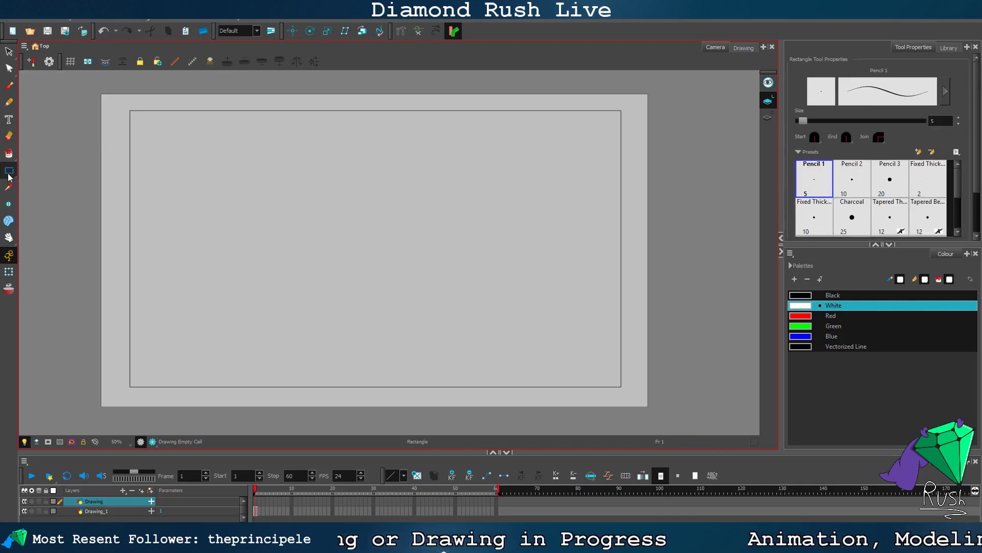
{"action": "left_click", "coordinate": [9, 177]}
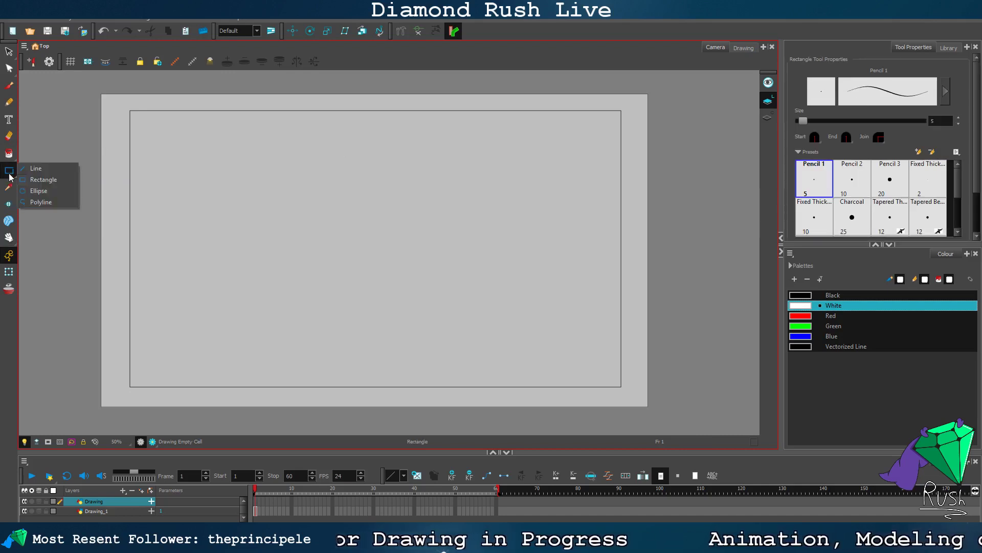
{"action": "left_click", "coordinate": [36, 203]}
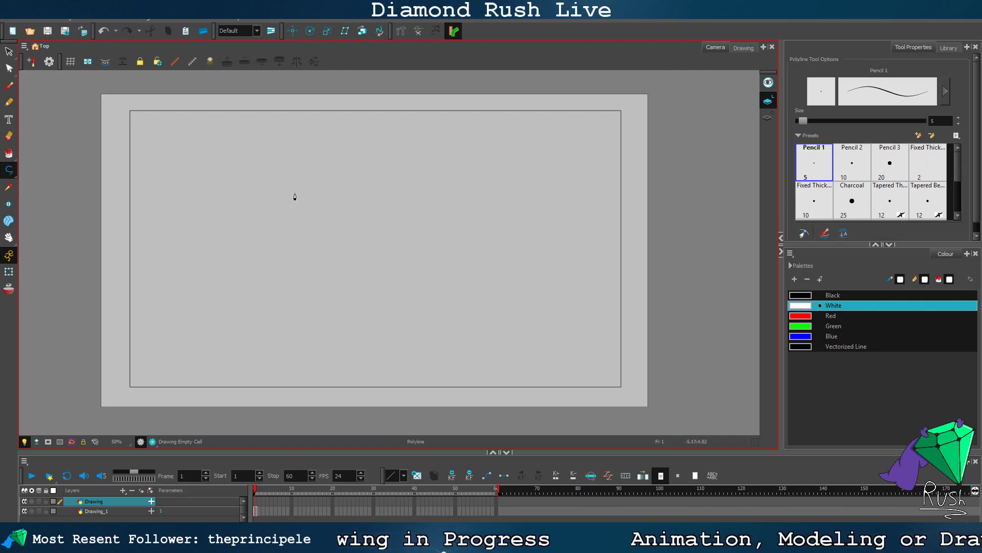
{"action": "left_click", "coordinate": [9, 170]}
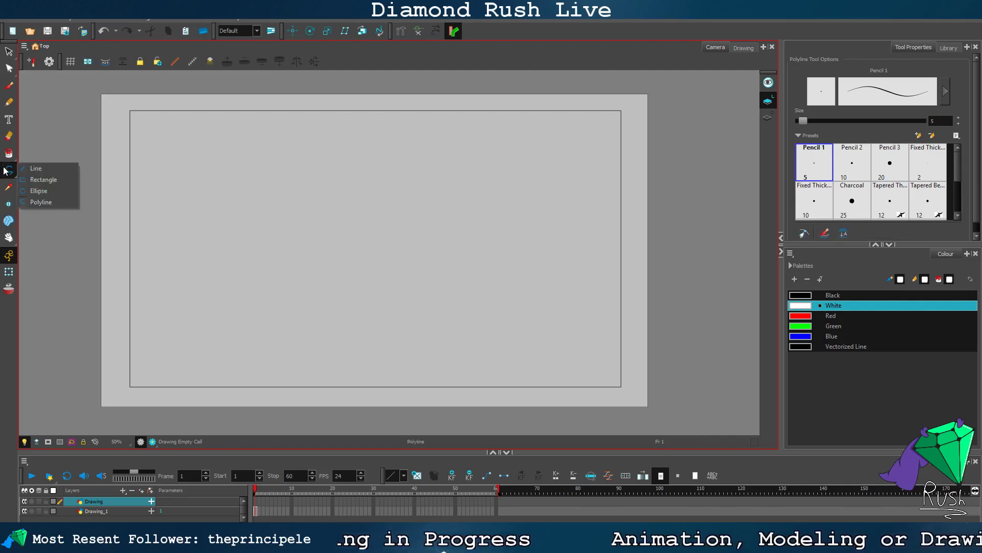
{"action": "left_click", "coordinate": [38, 191]}
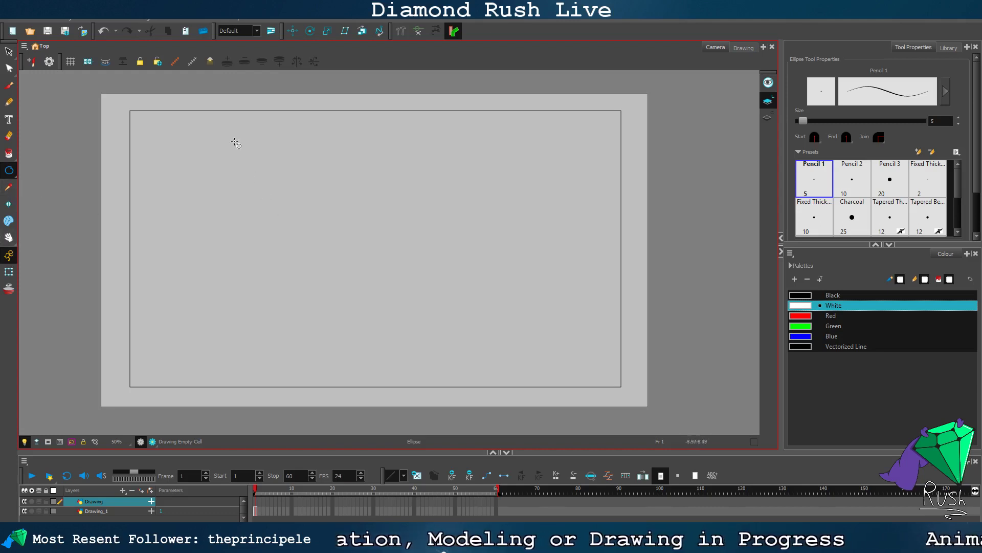
{"action": "mouse_move", "coordinate": [201, 162]}
{"action": "left_mouse_down"}
{"action": "mouse_move", "coordinate": [374, 321]}
{"action": "mouse_move", "coordinate": [333, 285]}
{"action": "mouse_move", "coordinate": [342, 283]}
{"action": "mouse_move", "coordinate": [335, 287]}
{"action": "left_mouse_up"}
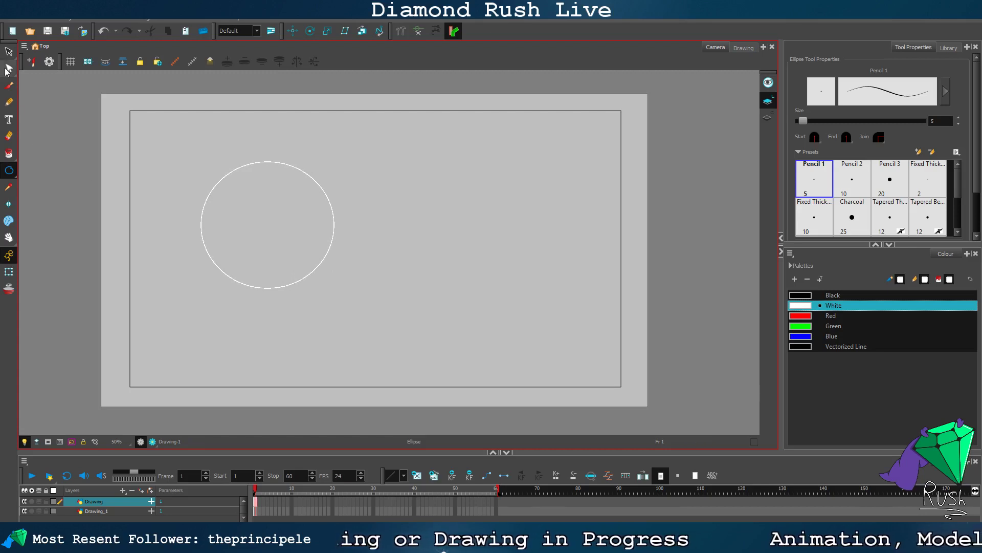
Step: Thicken the ellipse's outline to a maximum size of 11.2 and recolour it Black
{"action": "left_click", "coordinate": [9, 52]}
{"action": "key", "text": "ctrl+a"}
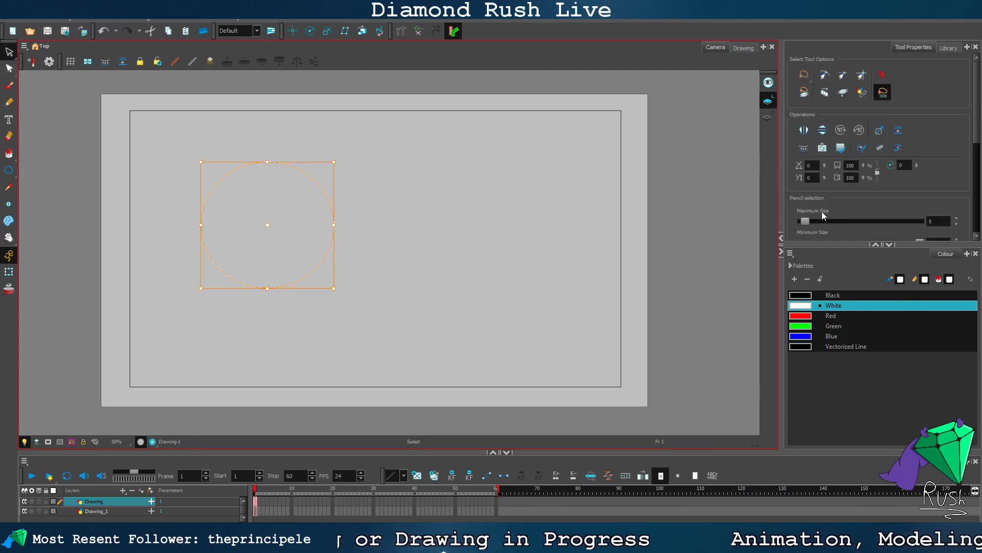
{"action": "left_click_drag", "start_coordinate": [812, 220], "coordinate": [810, 221]}
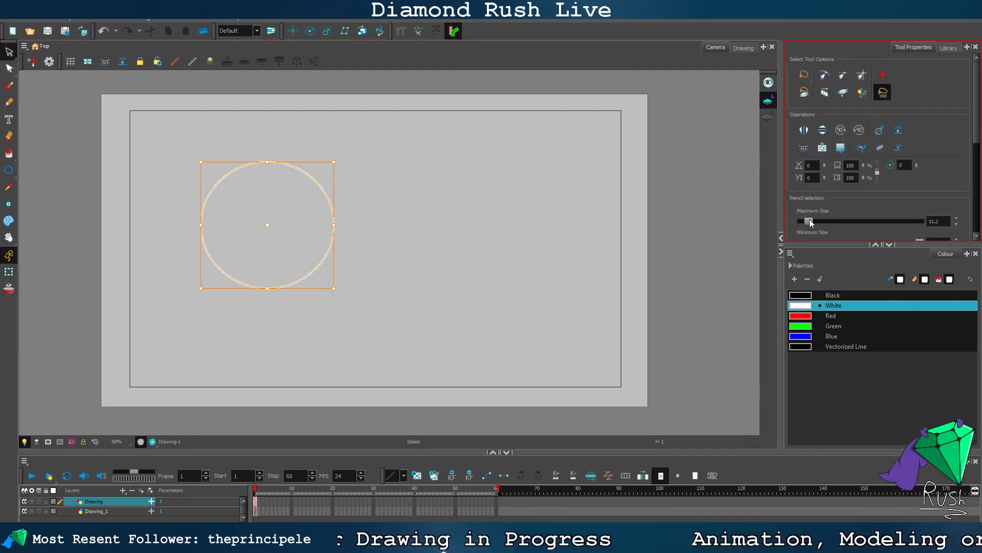
{"action": "left_click", "coordinate": [832, 297]}
{"action": "left_click", "coordinate": [323, 224]}
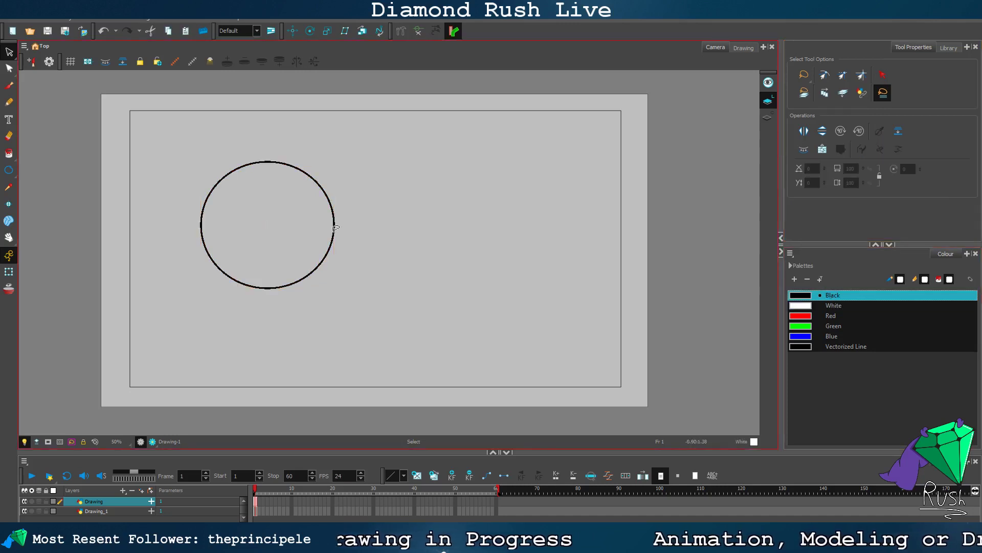
Step: Narrow the black ellipse slightly from its right side to make it a round circle
{"action": "scroll", "coordinate": [320, 224], "scroll_direction": "up", "scroll_amount": 3}
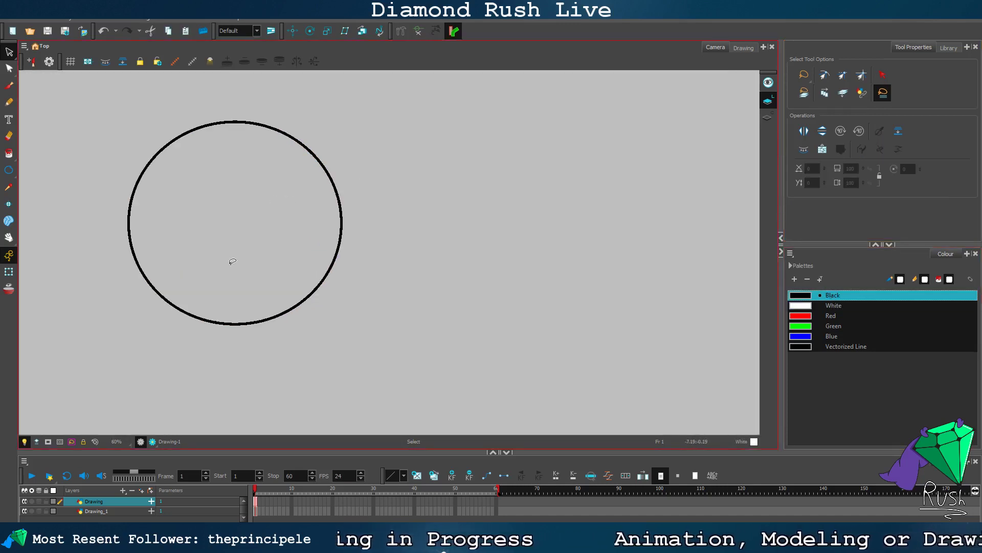
{"action": "key", "text": "ctrl+a"}
{"action": "left_click_drag", "start_coordinate": [341, 224], "coordinate": [327, 220]}
{"action": "key", "text": "Escape"}
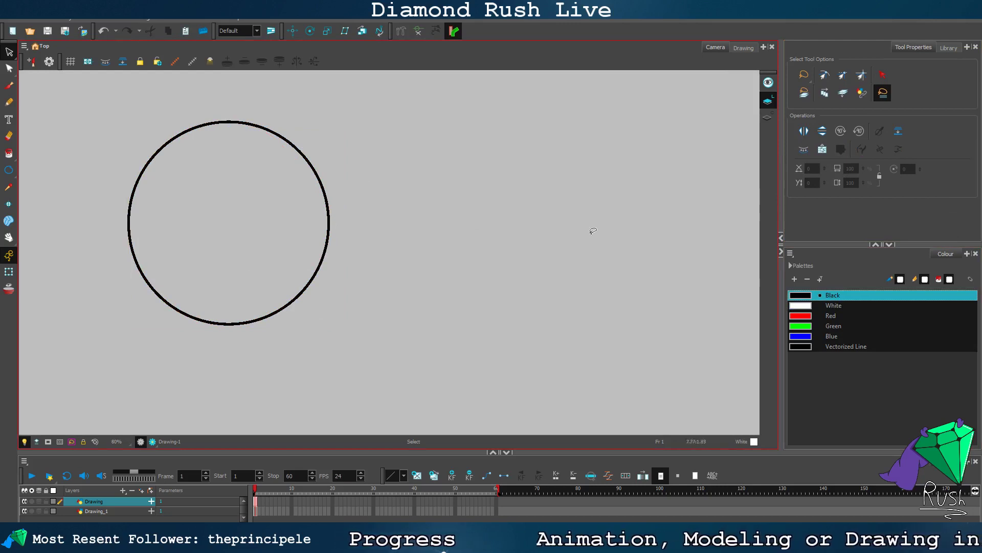
{"action": "left_click", "coordinate": [10, 176]}
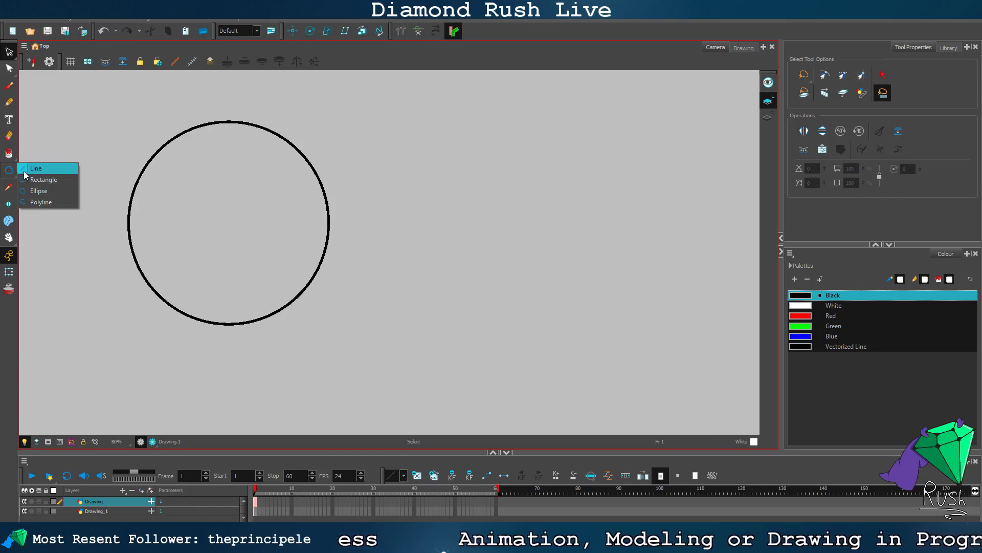
{"action": "left_click", "coordinate": [39, 190]}
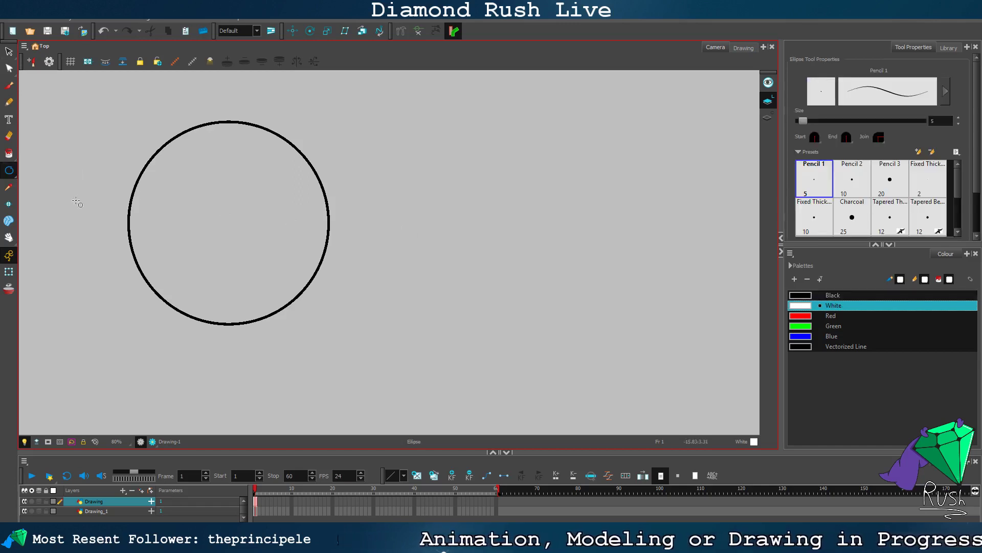
{"action": "left_click_drag", "start_coordinate": [420, 149], "coordinate": [616, 341]}
{"action": "key", "text": "ctrl+z"}
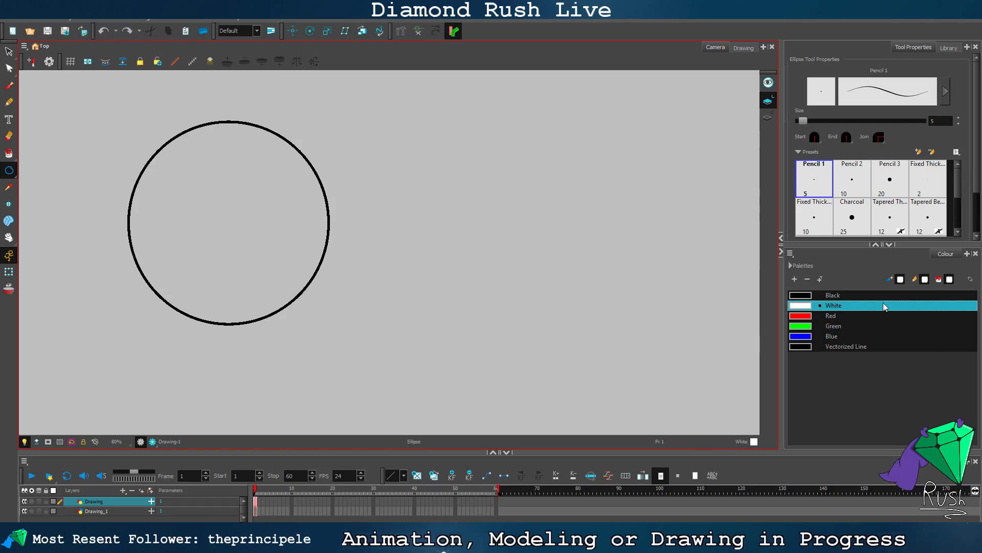
Step: Set the drawing colour to Black and undo a trial ellipse drawn to the right of the circle
{"action": "left_click", "coordinate": [882, 303]}
{"action": "left_click", "coordinate": [882, 300]}
{"action": "left_click_drag", "start_coordinate": [465, 225], "coordinate": [553, 276]}
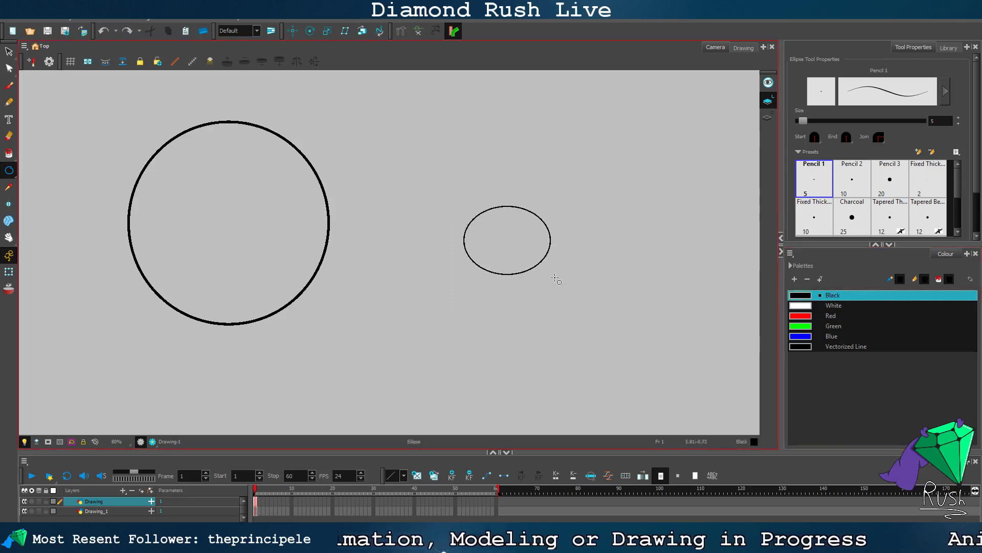
{"action": "key", "text": "ctrl+z"}
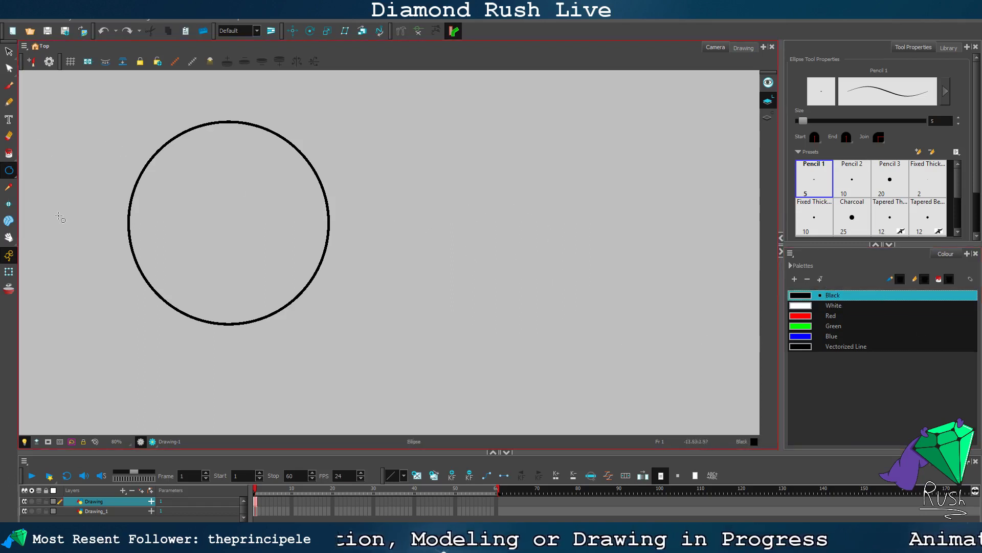
Step: Draw a small black circle touching the left edge of the large circle
{"action": "left_click", "coordinate": [8, 238]}
{"action": "left_click_drag", "start_coordinate": [258, 190], "coordinate": [346, 227]}
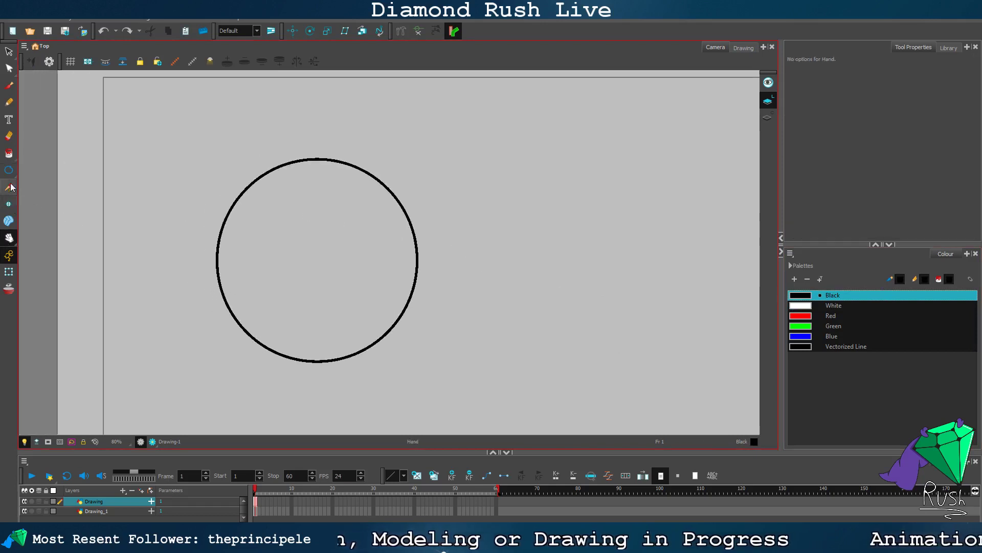
{"action": "left_click", "coordinate": [8, 169]}
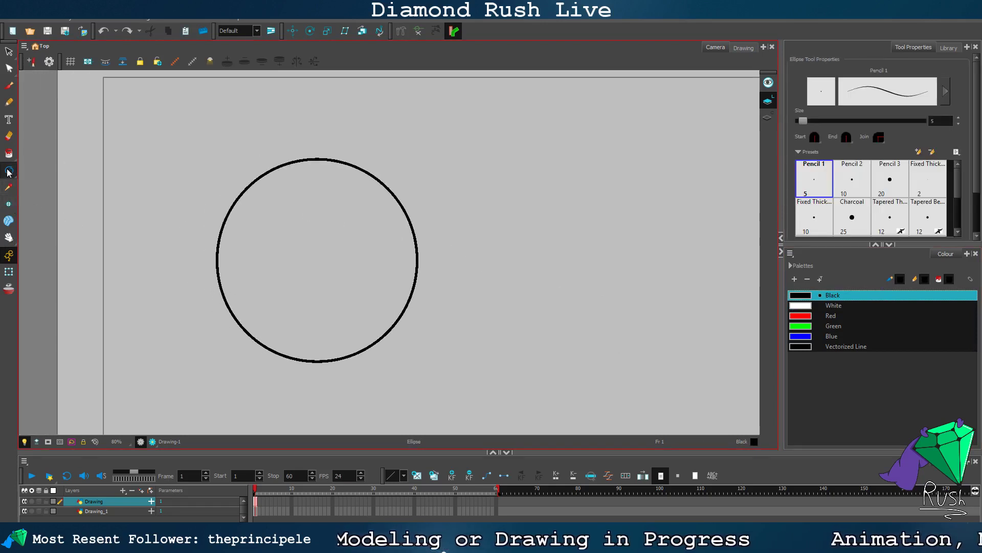
{"action": "left_click_drag", "start_coordinate": [9, 170], "coordinate": [48, 214]}
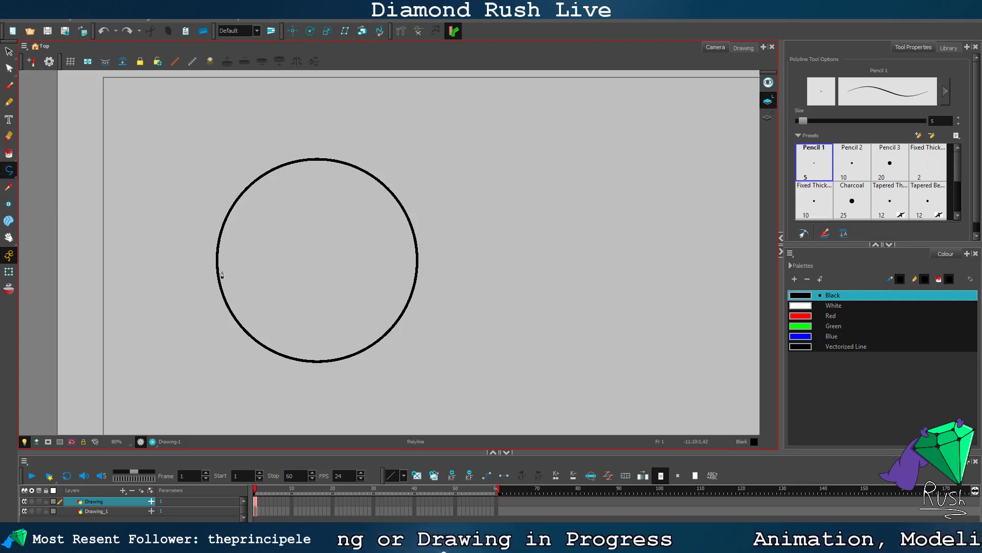
{"action": "left_click_drag", "start_coordinate": [9, 170], "coordinate": [31, 191]}
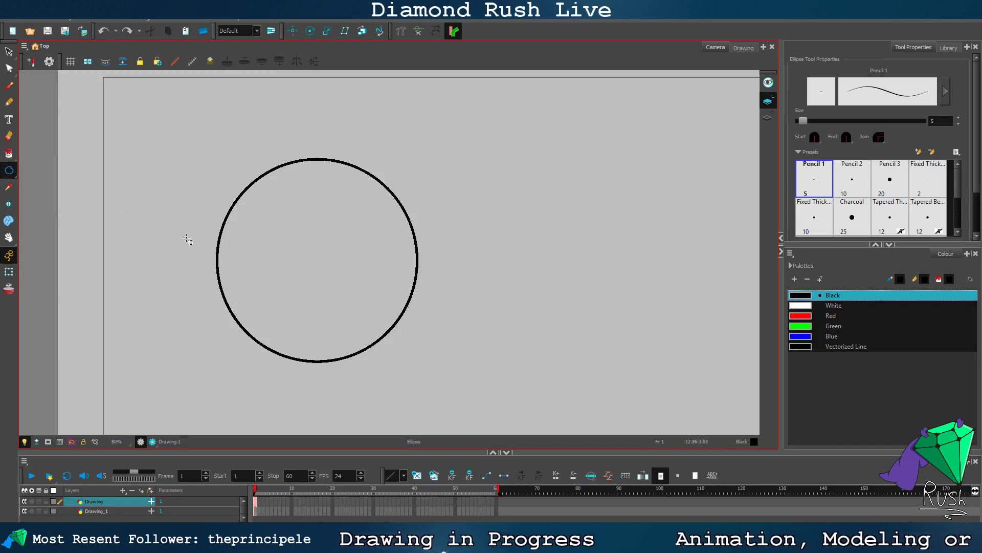
{"action": "left_click_drag", "start_coordinate": [187, 238], "coordinate": [219, 267]}
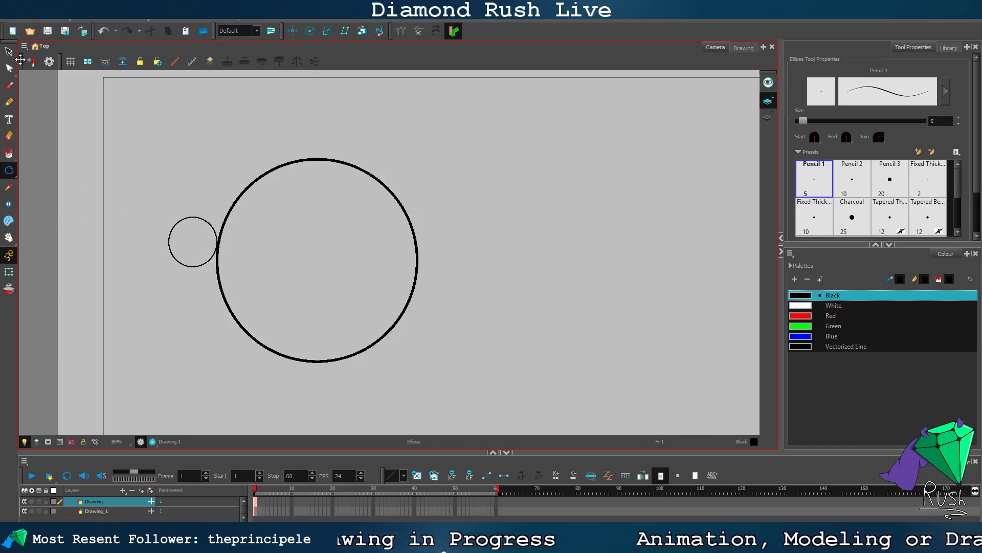
Step: Move the small circle so that it is centred on the left edge of the large circle
{"action": "left_click", "coordinate": [9, 51]}
{"action": "mouse_move", "coordinate": [146, 176]}
{"action": "left_mouse_down"}
{"action": "mouse_move", "coordinate": [176, 307]}
{"action": "mouse_move", "coordinate": [189, 222]}
{"action": "mouse_move", "coordinate": [199, 221]}
{"action": "left_mouse_up"}
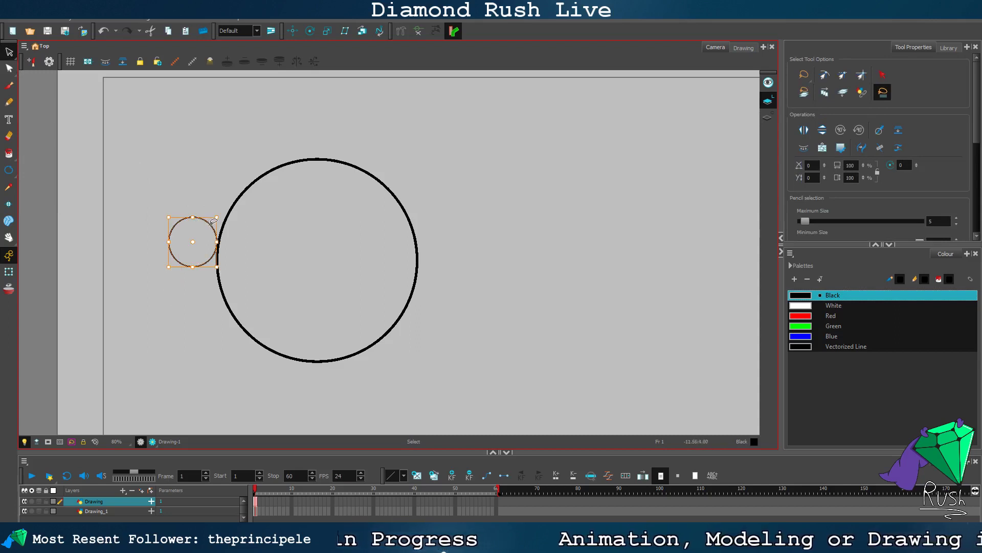
{"action": "left_click_drag", "start_coordinate": [228, 242], "coordinate": [208, 234]}
{"action": "left_click", "coordinate": [196, 217]}
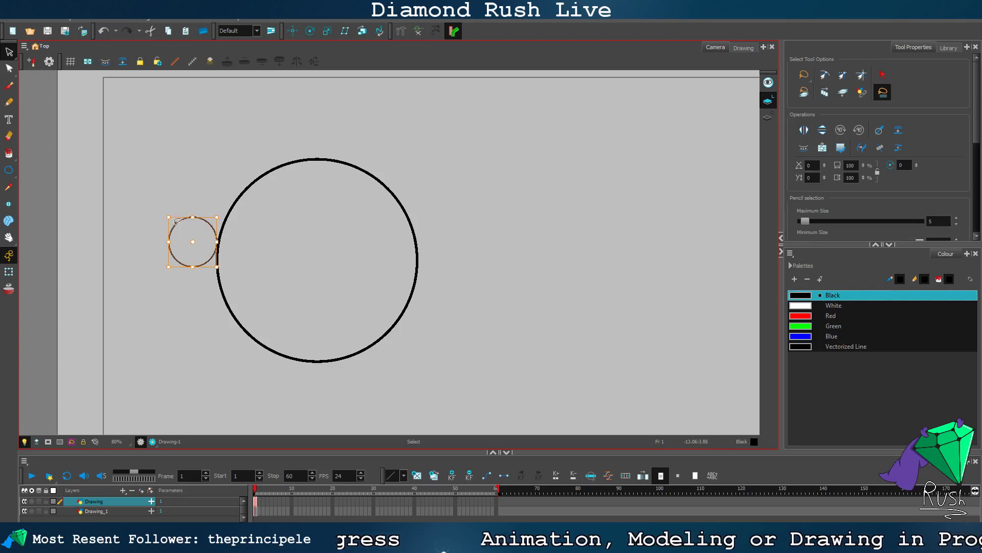
{"action": "left_click", "coordinate": [195, 229]}
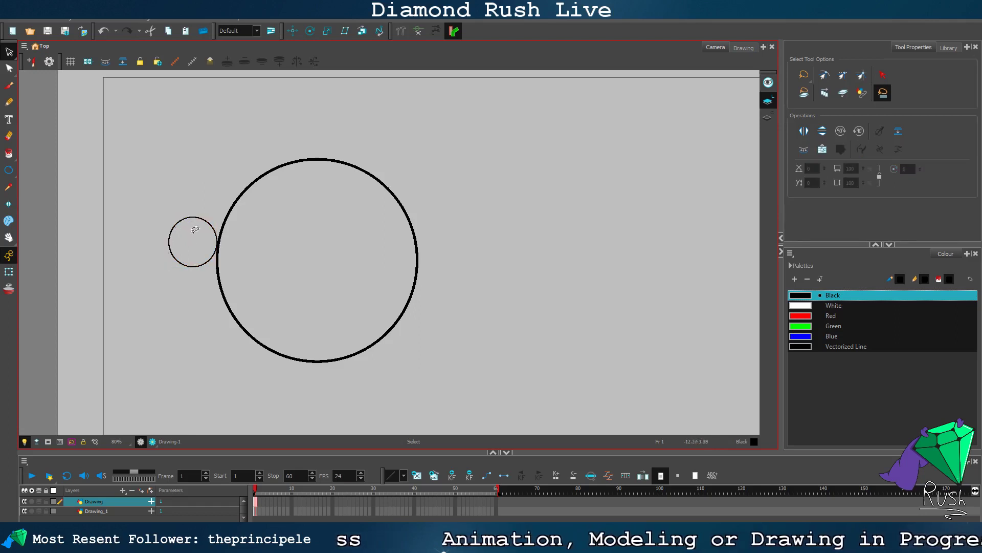
{"action": "left_click", "coordinate": [178, 222]}
{"action": "key", "text": "2"}
{"action": "mouse_move", "coordinate": [164, 179]}
{"action": "left_mouse_down"}
{"action": "mouse_move", "coordinate": [180, 224]}
{"action": "mouse_move", "coordinate": [246, 255]}
{"action": "mouse_move", "coordinate": [243, 291]}
{"action": "mouse_move", "coordinate": [229, 289]}
{"action": "left_mouse_up"}
{"action": "left_click", "coordinate": [169, 267]}
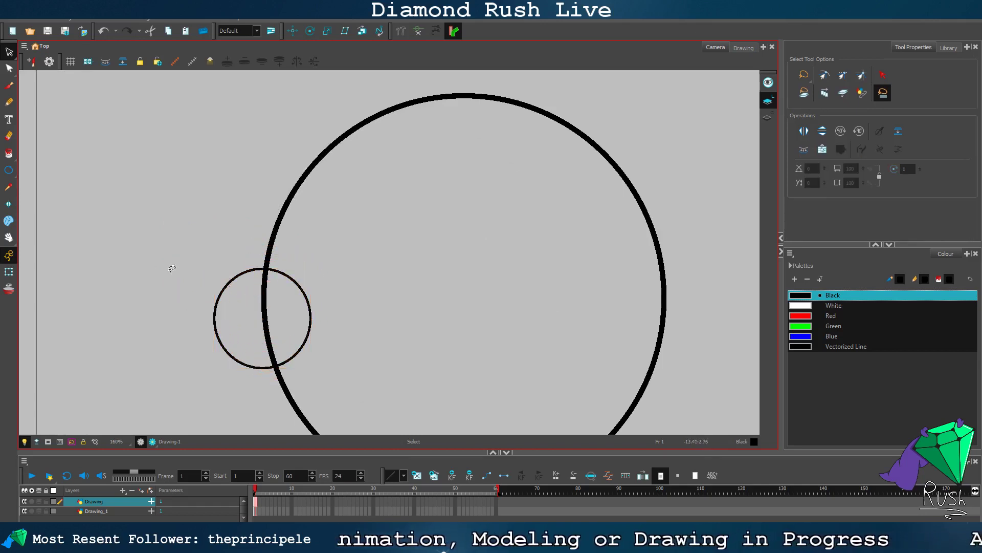
Step: Flatten the small circle slightly by raising its bottom edge
{"action": "scroll", "coordinate": [181, 273], "scroll_direction": "down", "scroll_amount": 3}
{"action": "scroll", "coordinate": [197, 296], "scroll_direction": "up", "scroll_amount": 2}
{"action": "left_click", "coordinate": [210, 296]}
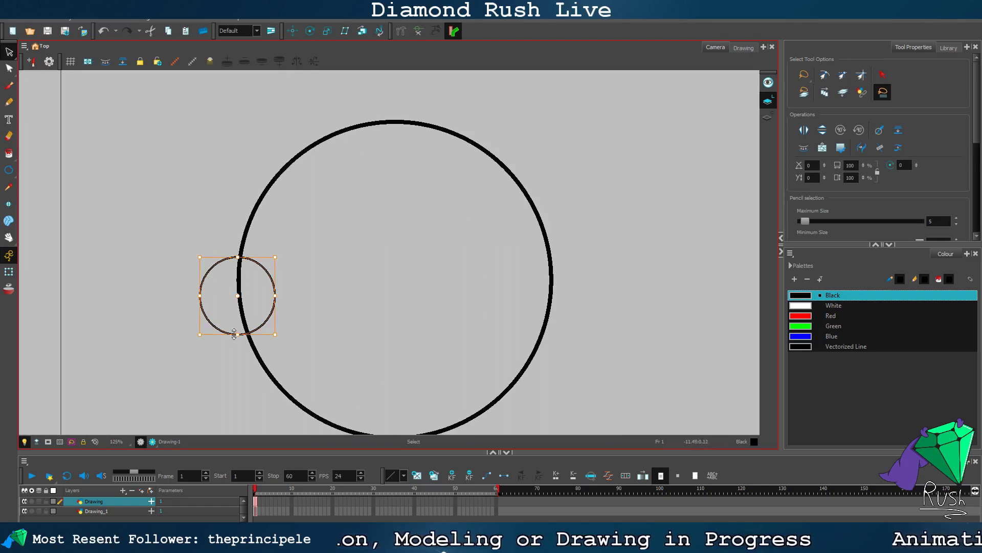
{"action": "left_click_drag", "start_coordinate": [234, 333], "coordinate": [236, 326]}
{"action": "left_click", "coordinate": [132, 288]}
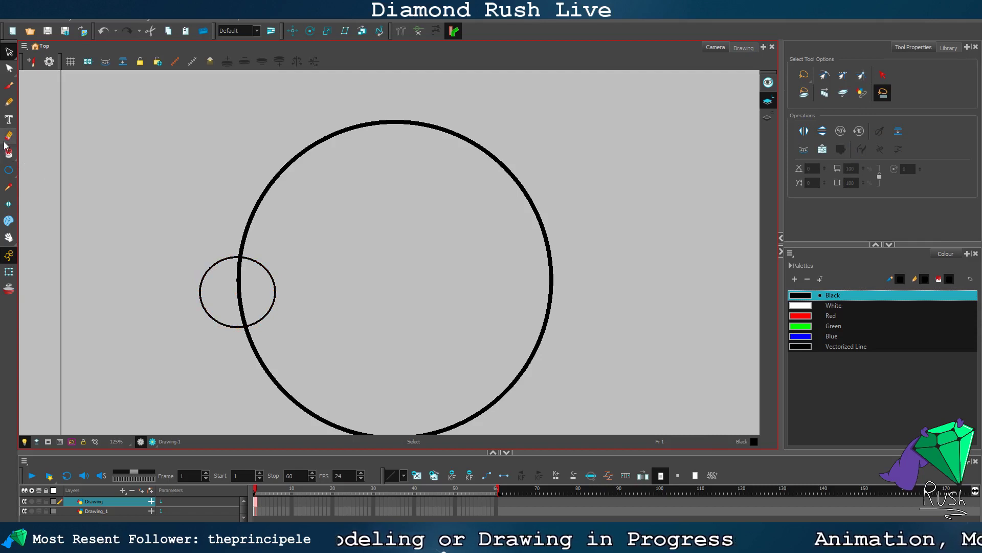
Step: Compare the pencil sizes of the small and large circles and preview their outlines in Render View
{"action": "left_click_drag", "start_coordinate": [197, 224], "coordinate": [224, 324]}
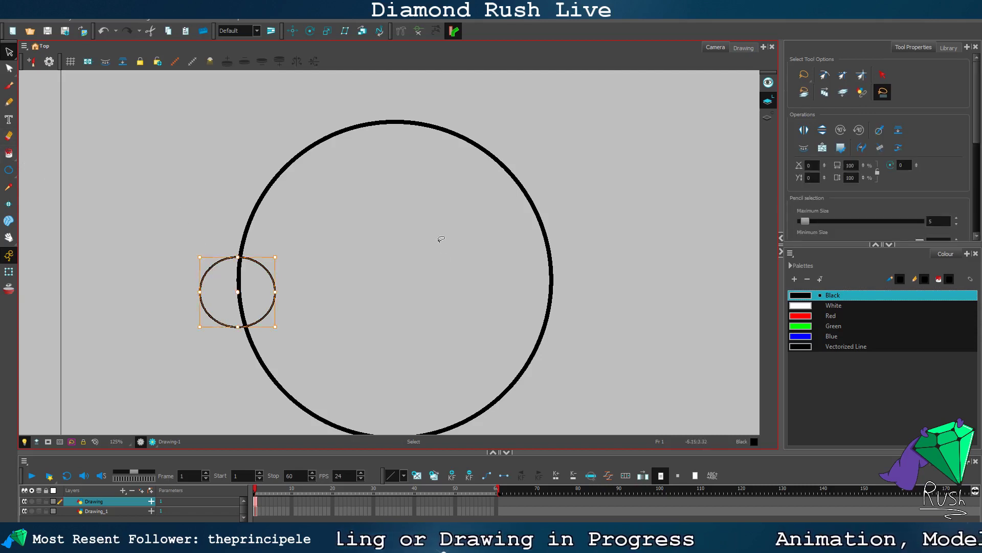
{"action": "left_click_drag", "start_coordinate": [346, 97], "coordinate": [376, 218]}
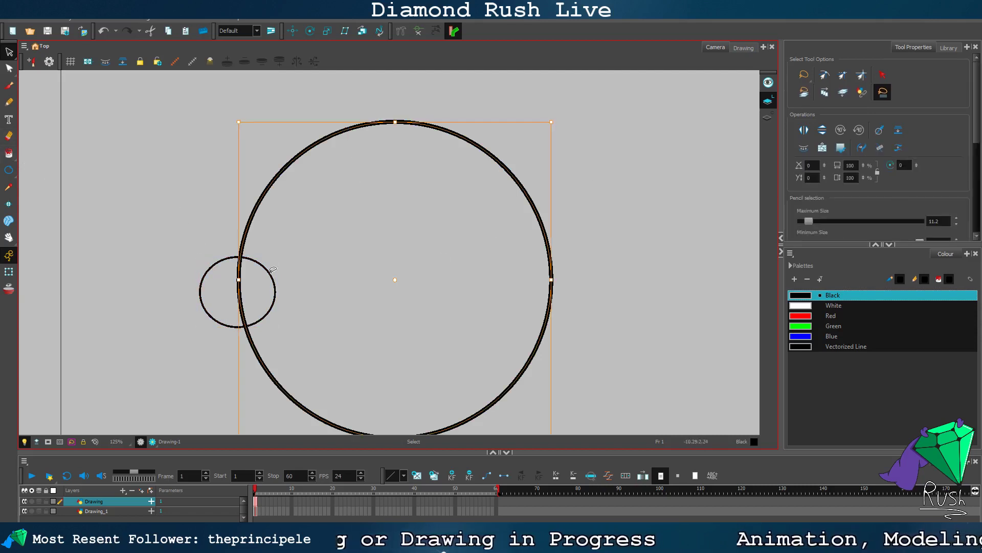
{"action": "left_click_drag", "start_coordinate": [210, 217], "coordinate": [233, 281]}
{"action": "left_click", "coordinate": [306, 313]}
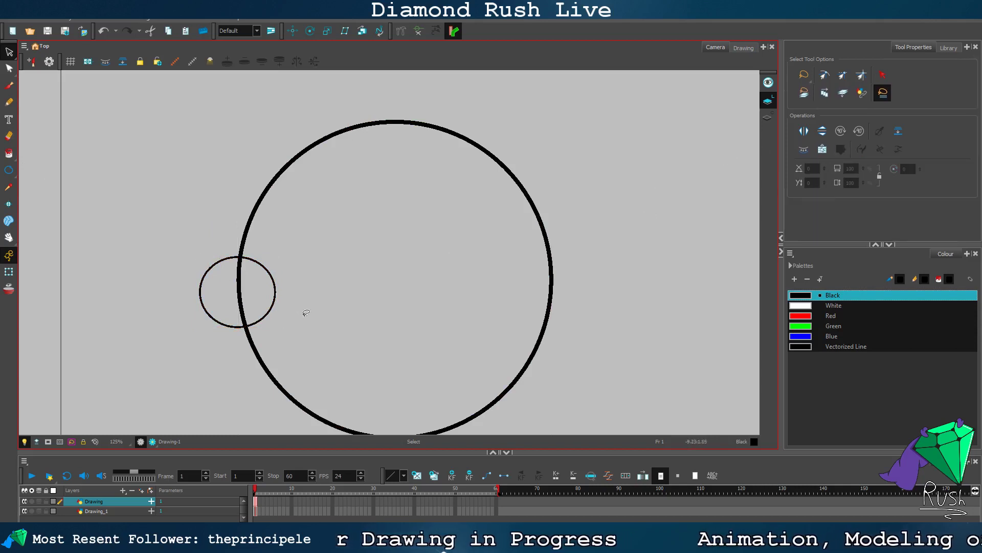
{"action": "left_click", "coordinate": [153, 442]}
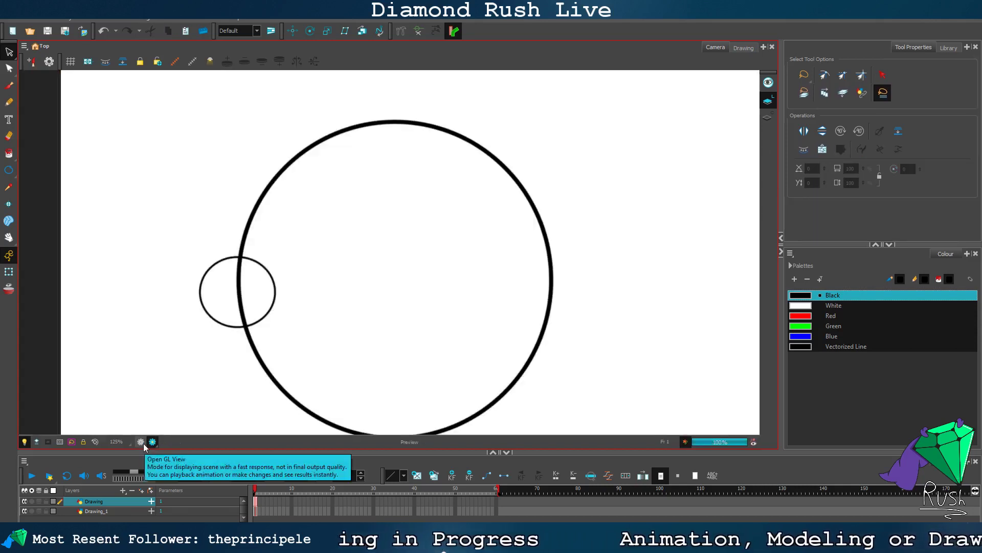
{"action": "left_click", "coordinate": [143, 443]}
Step: Set the large circle's maximum pencil size to 5
{"action": "left_click_drag", "start_coordinate": [183, 350], "coordinate": [227, 289]}
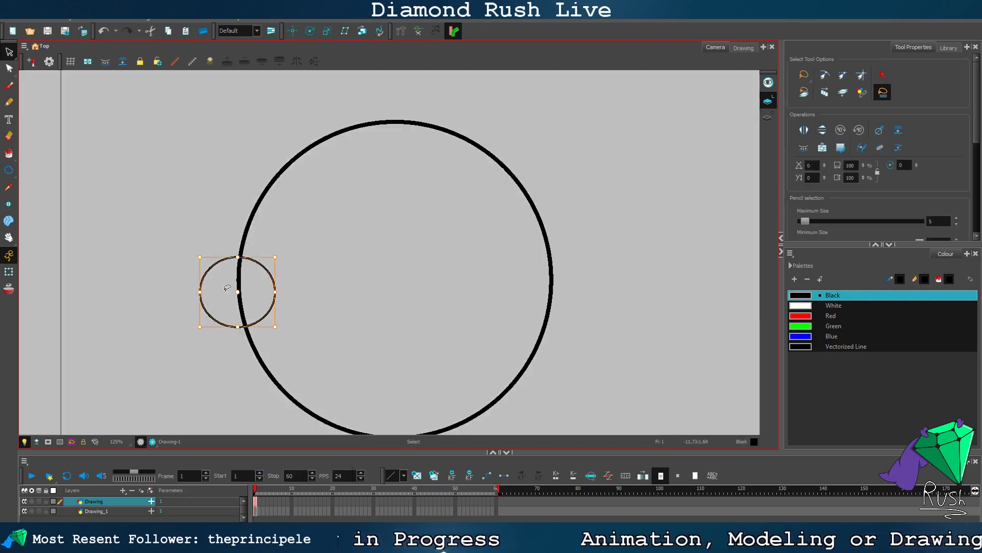
{"action": "left_click_drag", "start_coordinate": [230, 226], "coordinate": [271, 233]}
{"action": "left_click_drag", "start_coordinate": [947, 221], "coordinate": [827, 221]}
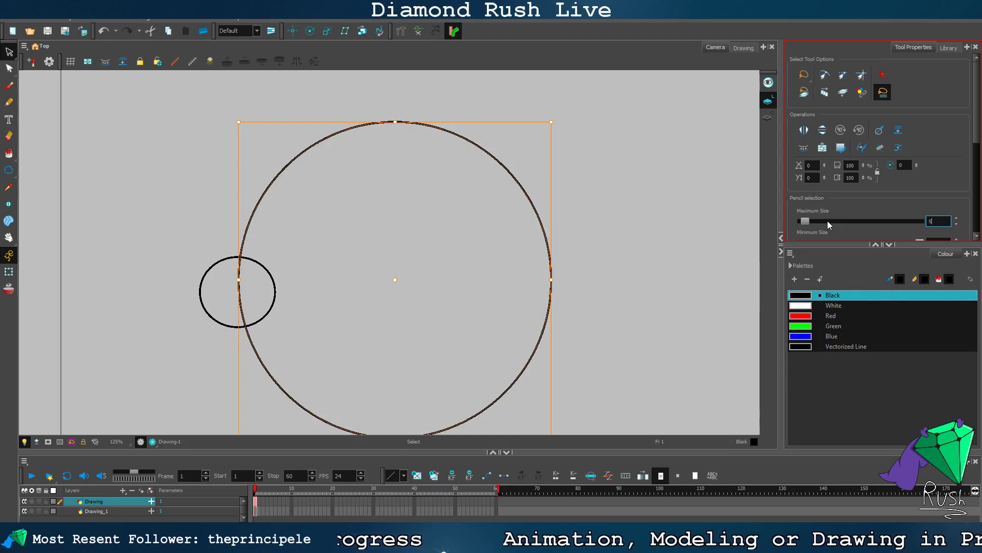
{"action": "left_click", "coordinate": [183, 272]}
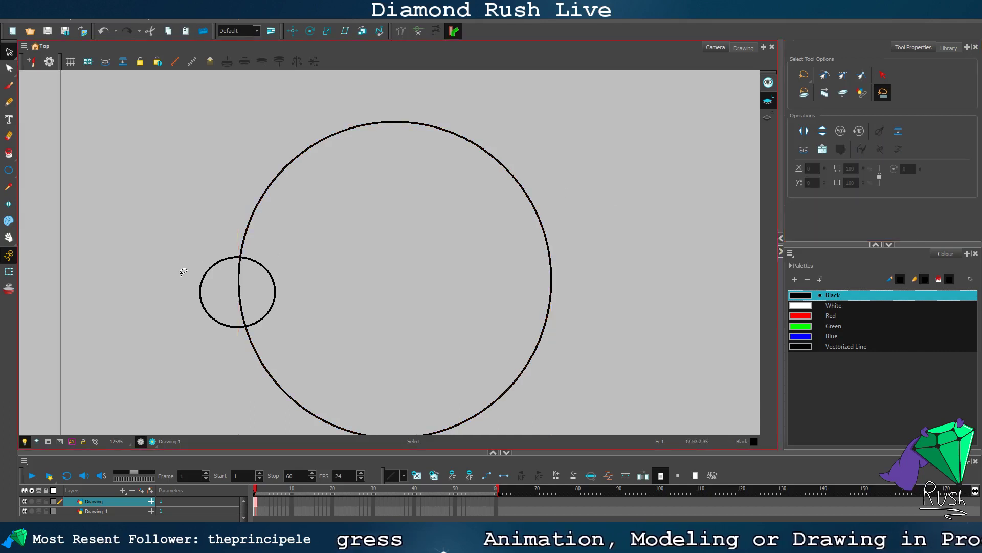
Step: Erase the large circle's outline inside the small circle and a short piece at the small circle's upper right
{"action": "left_click", "coordinate": [10, 153]}
{"action": "left_click", "coordinate": [10, 136]}
{"action": "scroll", "coordinate": [293, 304], "scroll_direction": "up", "scroll_amount": 3}
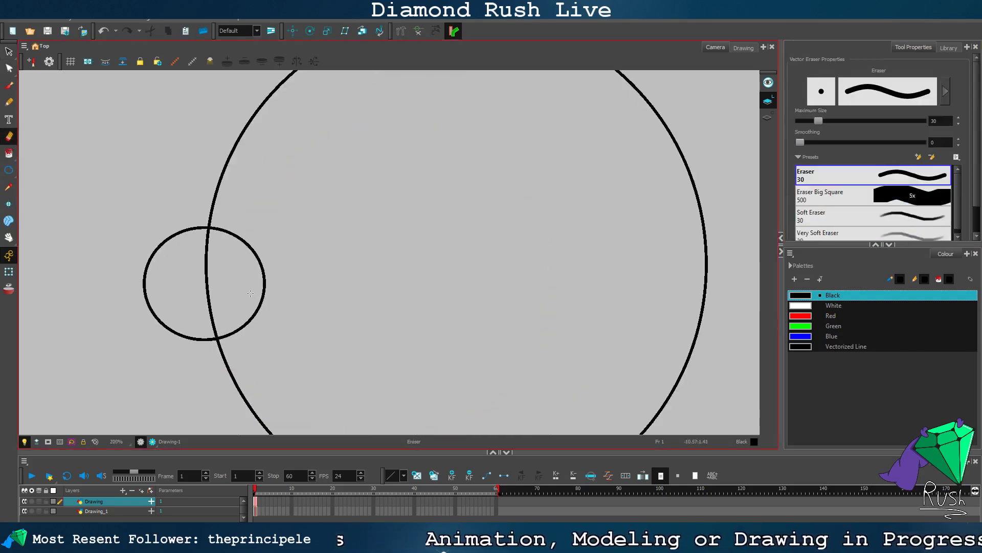
{"action": "left_click_drag", "start_coordinate": [214, 255], "coordinate": [209, 240]}
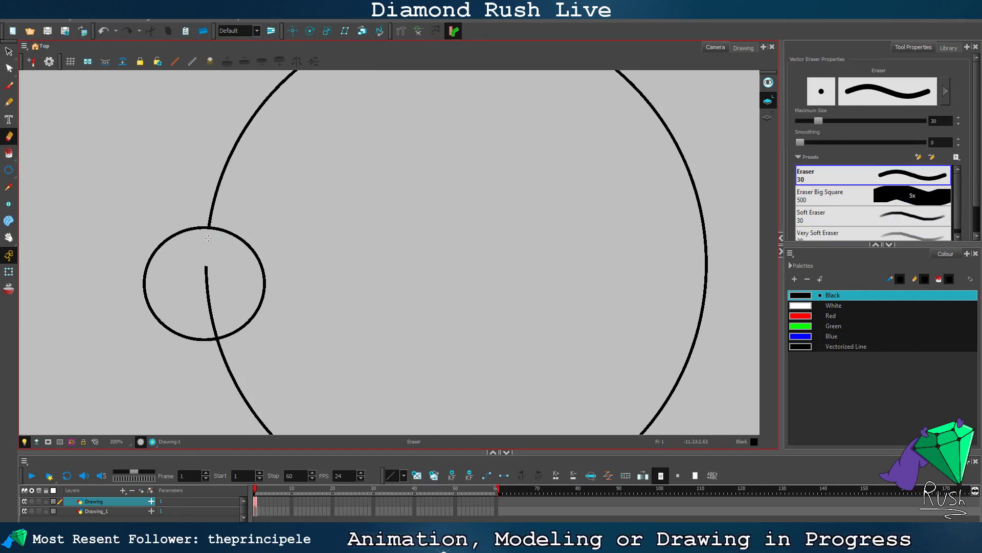
{"action": "left_click", "coordinate": [220, 232]}
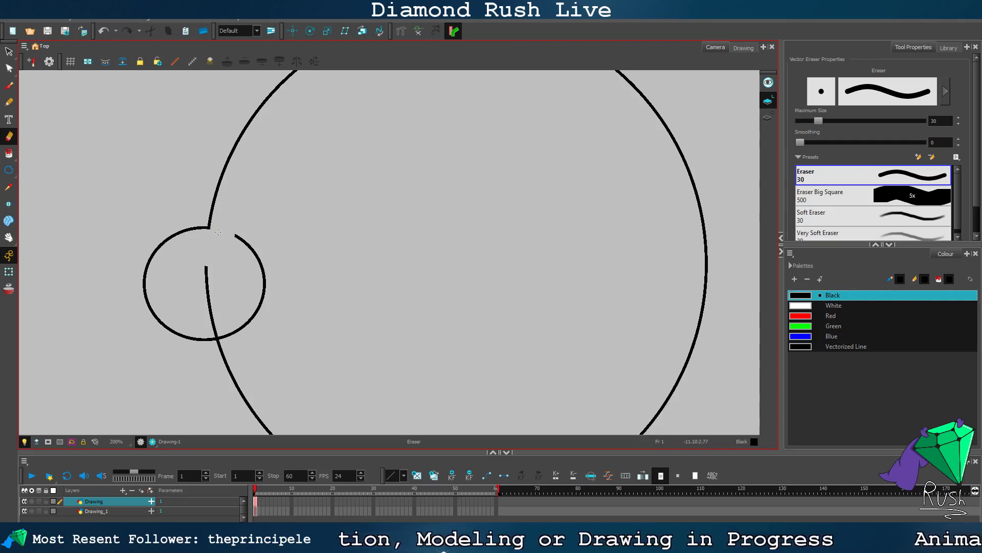
{"action": "left_click_drag", "start_coordinate": [206, 270], "coordinate": [213, 329]}
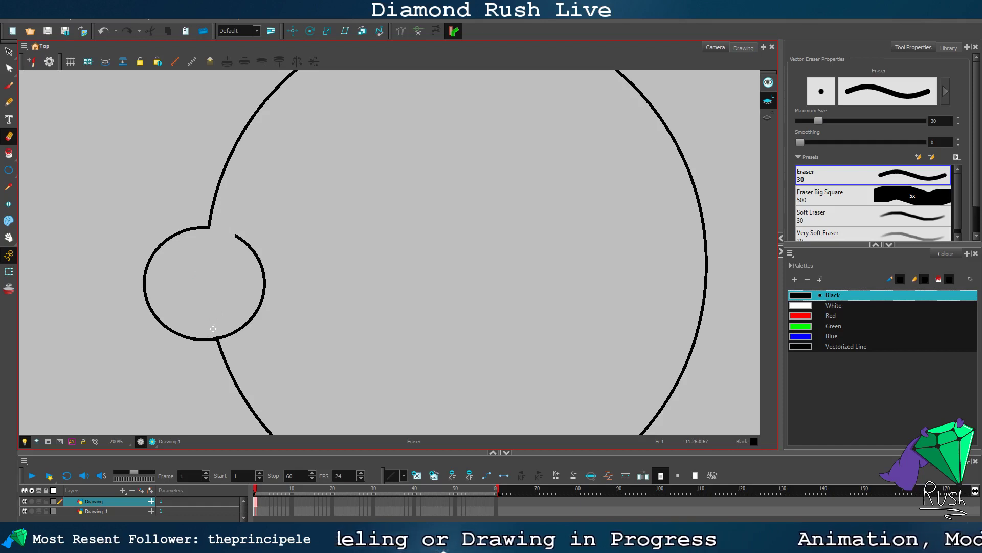
Step: Try to erase the small circle's arc inside the large circle, and undo the latest eraser strokes
{"action": "key", "text": "ctrl+z"}
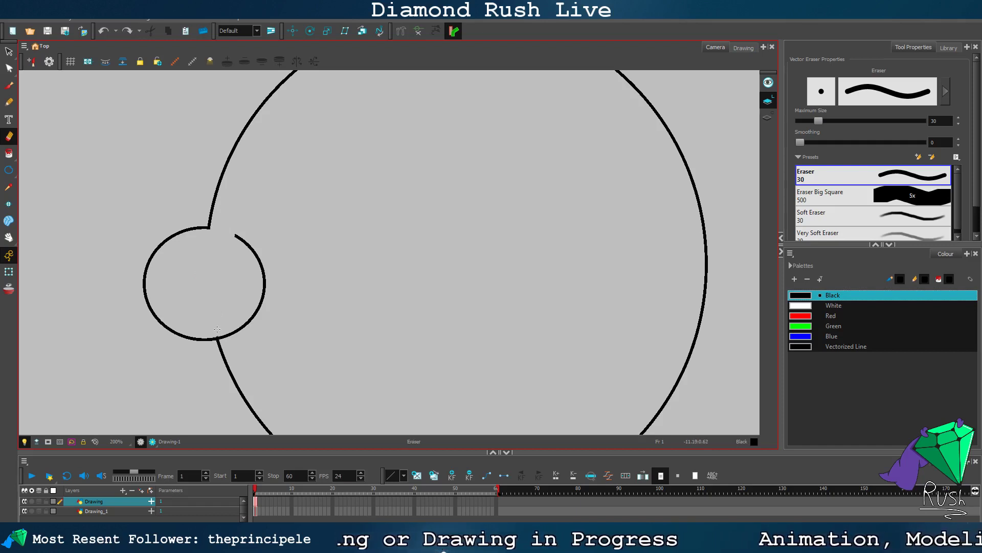
{"action": "left_click_drag", "start_coordinate": [259, 338], "coordinate": [231, 330]}
{"action": "left_click_drag", "start_coordinate": [260, 296], "coordinate": [234, 236]}
{"action": "scroll", "coordinate": [355, 265], "scroll_direction": "down", "scroll_amount": 3}
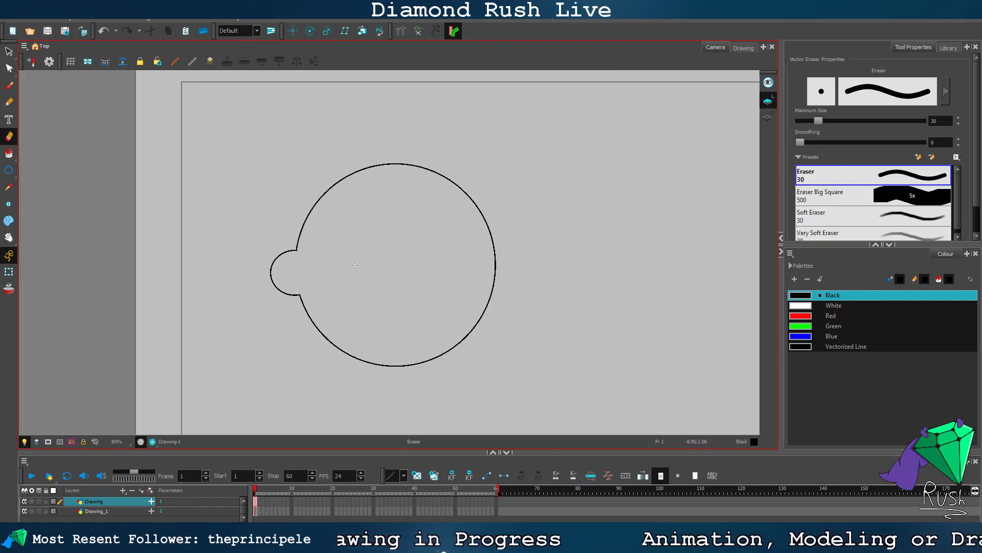
{"action": "key", "text": "ctrl+z"}
{"action": "scroll", "coordinate": [356, 261], "scroll_direction": "up", "scroll_amount": 4}
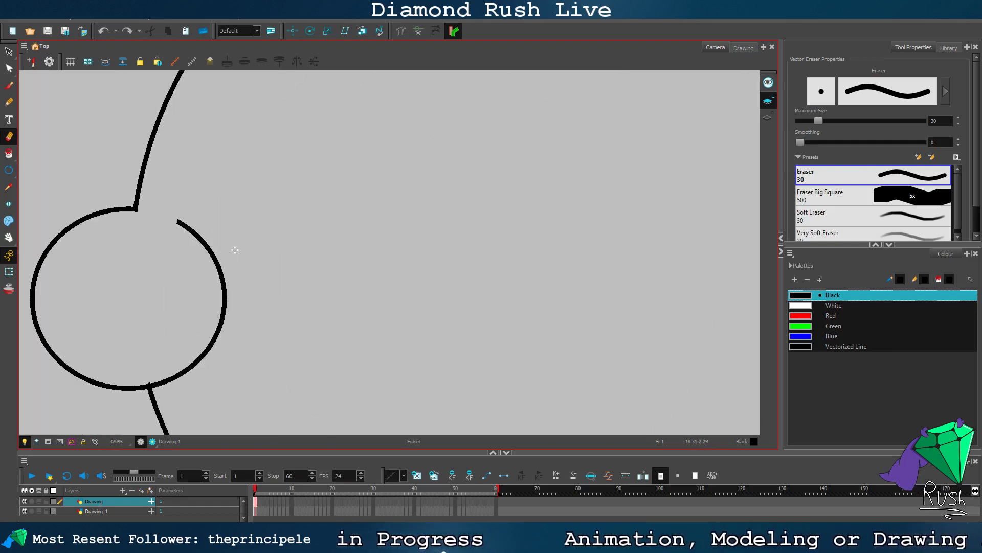
{"action": "left_click_drag", "start_coordinate": [231, 201], "coordinate": [353, 261]}
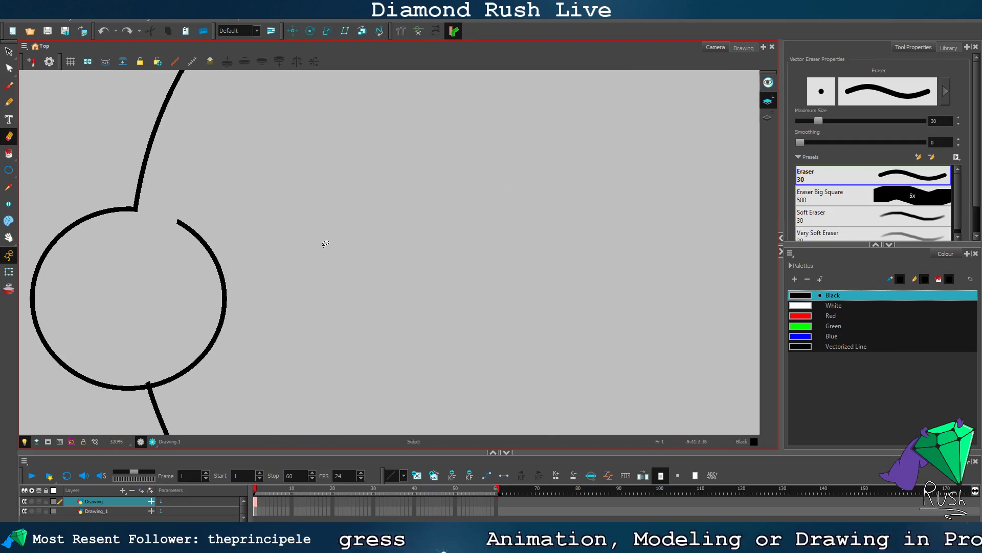
{"action": "key", "text": "ctrl+z"}
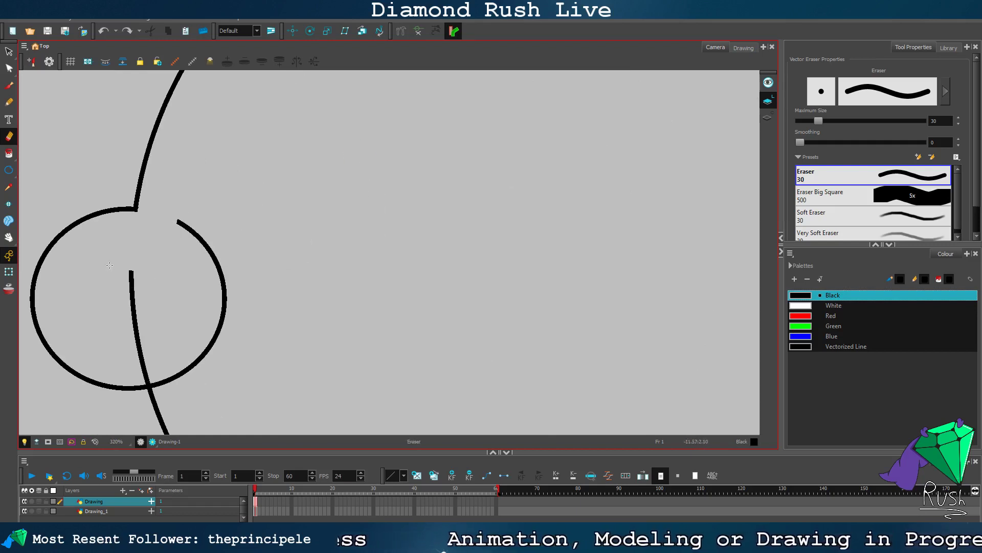
Step: Erase the remaining large-circle line inside the small circle and the small circle's arc that lies inside the large circle
{"action": "mouse_move", "coordinate": [109, 265]}
{"action": "left_mouse_down"}
{"action": "mouse_move", "coordinate": [124, 288]}
{"action": "mouse_move", "coordinate": [132, 270]}
{"action": "mouse_move", "coordinate": [143, 369]}
{"action": "left_mouse_up"}
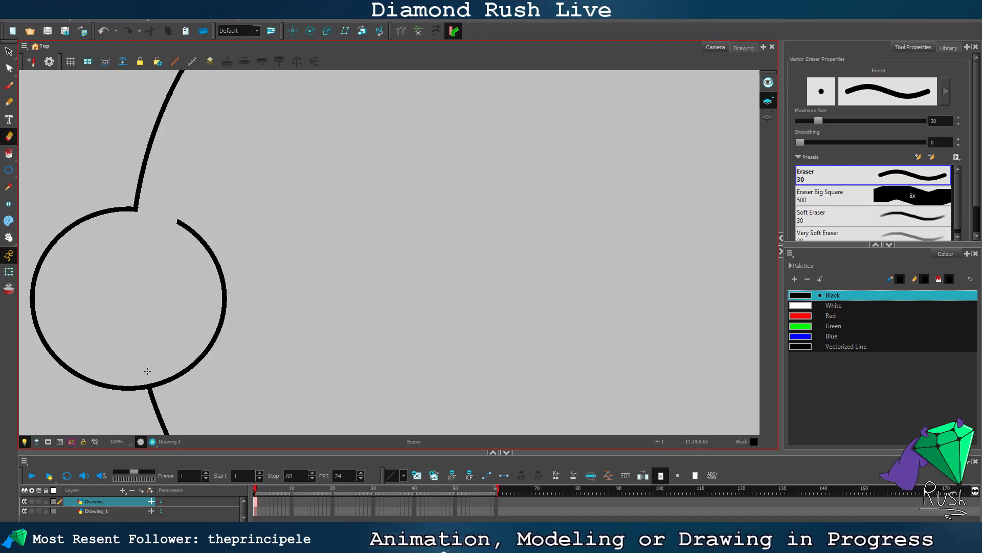
{"action": "mouse_move", "coordinate": [200, 379]}
{"action": "left_mouse_down"}
{"action": "mouse_move", "coordinate": [172, 366]}
{"action": "mouse_move", "coordinate": [186, 392]}
{"action": "left_mouse_up"}
{"action": "mouse_move", "coordinate": [192, 371]}
{"action": "left_mouse_down"}
{"action": "mouse_move", "coordinate": [215, 258]}
{"action": "mouse_move", "coordinate": [195, 220]}
{"action": "mouse_move", "coordinate": [174, 236]}
{"action": "mouse_move", "coordinate": [224, 286]}
{"action": "mouse_move", "coordinate": [215, 349]}
{"action": "left_mouse_up"}
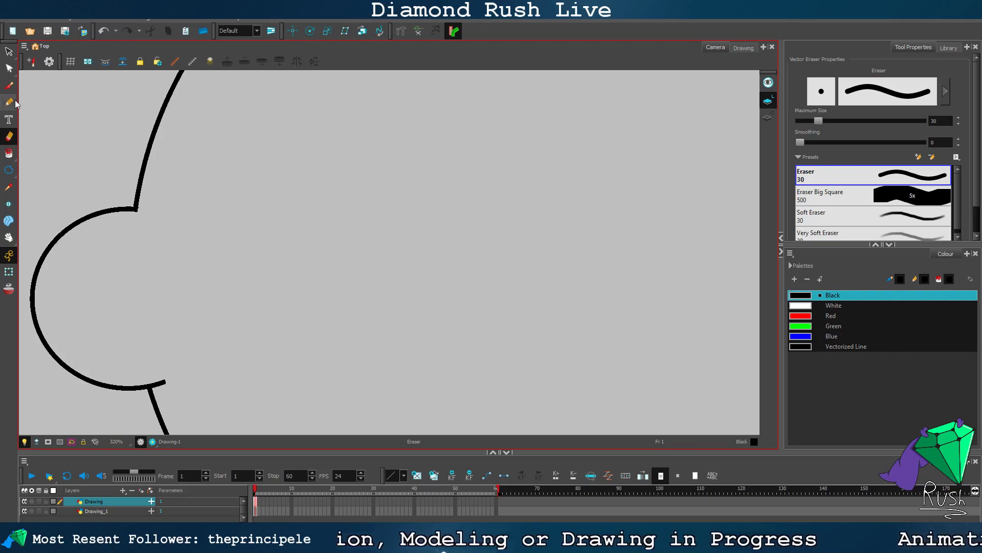
Step: Extend the upper end of the small arc past the large circle's outline with the Contour Editor
{"action": "left_click", "coordinate": [8, 68]}
{"action": "left_click", "coordinate": [110, 210]}
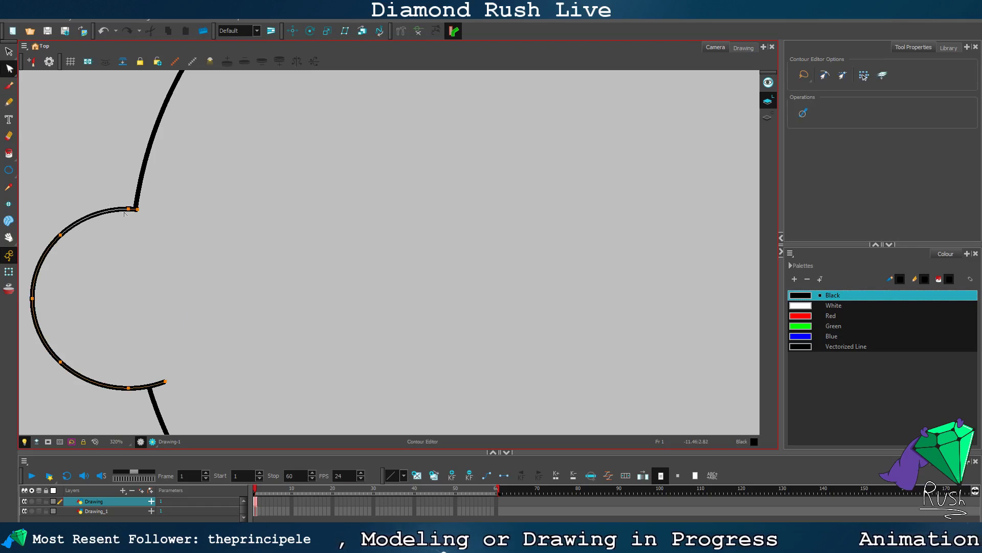
{"action": "mouse_move", "coordinate": [138, 209]}
{"action": "left_mouse_down"}
{"action": "mouse_move", "coordinate": [175, 215]}
{"action": "mouse_move", "coordinate": [167, 210]}
{"action": "left_mouse_up"}
{"action": "left_click", "coordinate": [210, 195]}
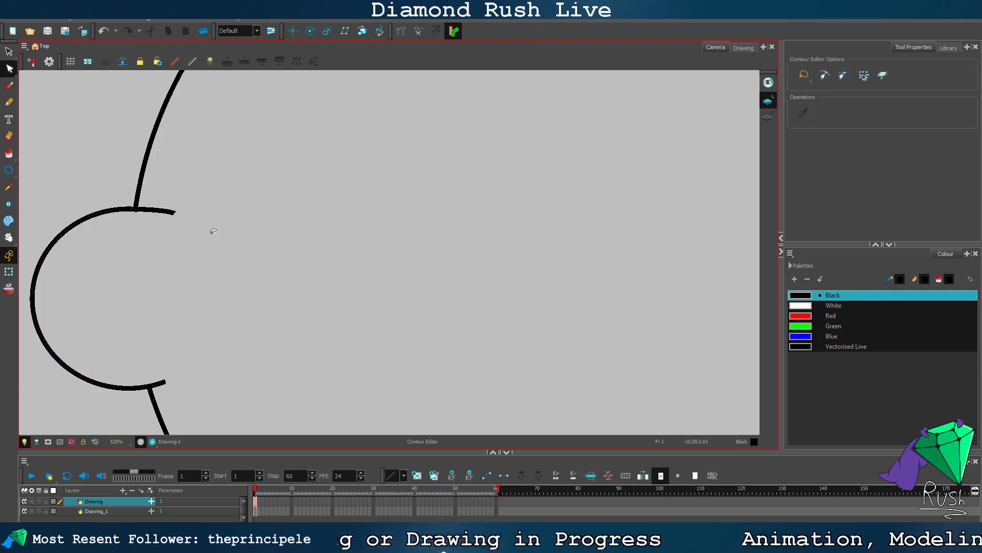
Step: Adjust the small arc's upper end so that it overhangs the large circle's outline only slightly
{"action": "scroll", "coordinate": [211, 244], "scroll_direction": "down", "scroll_amount": 2}
{"action": "scroll", "coordinate": [162, 190], "scroll_direction": "up", "scroll_amount": 3}
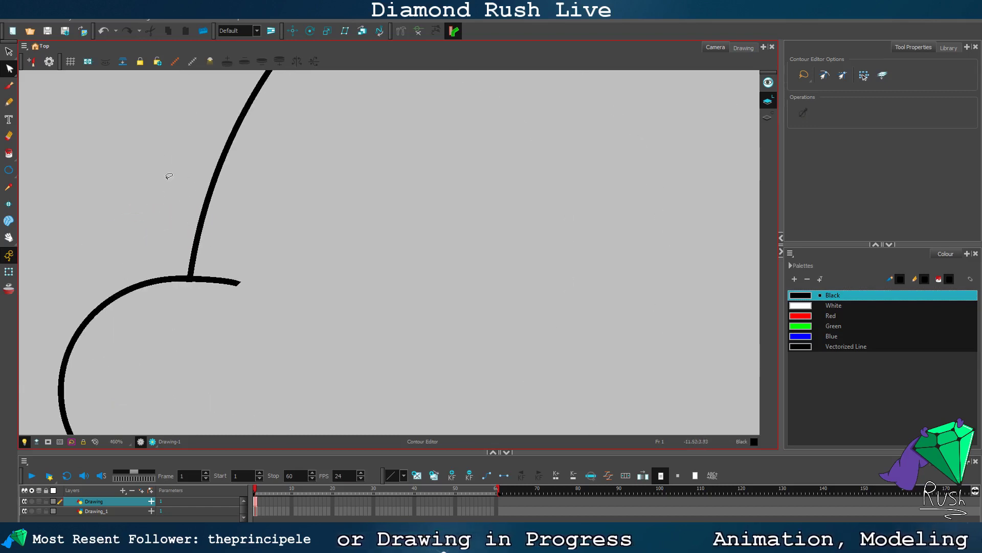
{"action": "left_click", "coordinate": [193, 267]}
{"action": "left_click", "coordinate": [299, 239]}
{"action": "scroll", "coordinate": [298, 239], "scroll_direction": "down", "scroll_amount": 3}
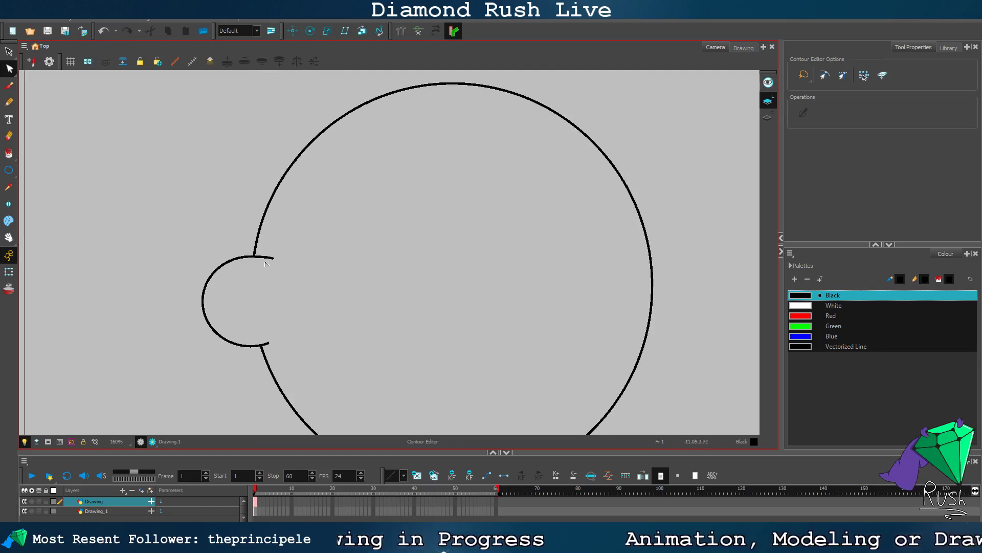
{"action": "scroll", "coordinate": [267, 264], "scroll_direction": "up", "scroll_amount": 4}
{"action": "left_click", "coordinate": [303, 236]}
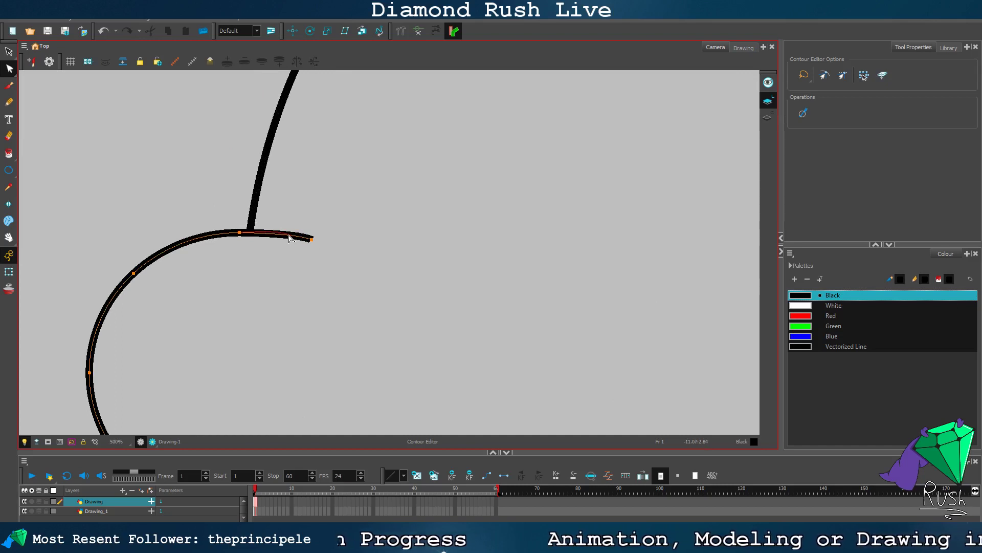
{"action": "left_click", "coordinate": [317, 254]}
{"action": "scroll", "coordinate": [335, 253], "scroll_direction": "down", "scroll_amount": 3}
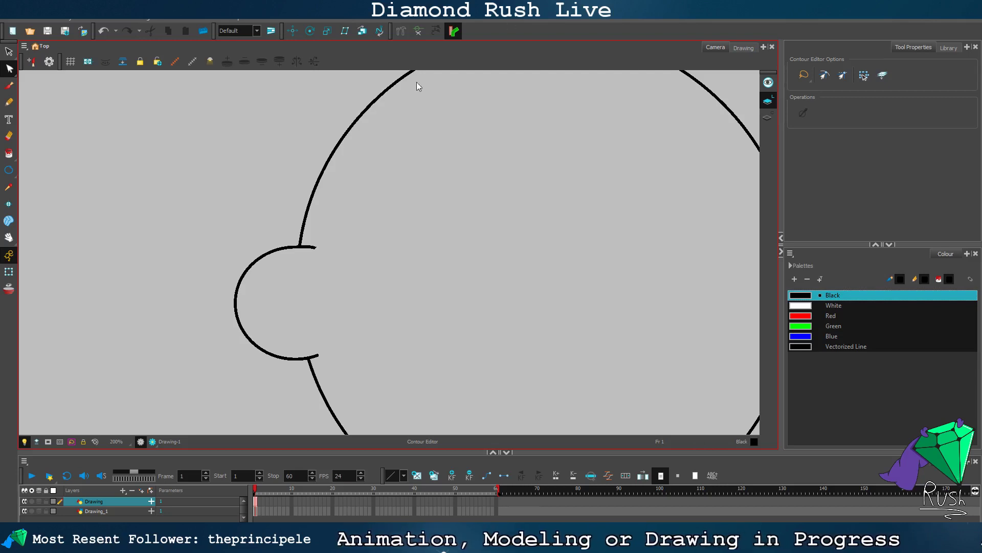
Step: Draw a wavy line with the Polyline tool, rising from the left side of the small arc
{"action": "scroll", "coordinate": [397, 241], "scroll_direction": "down", "scroll_amount": 2}
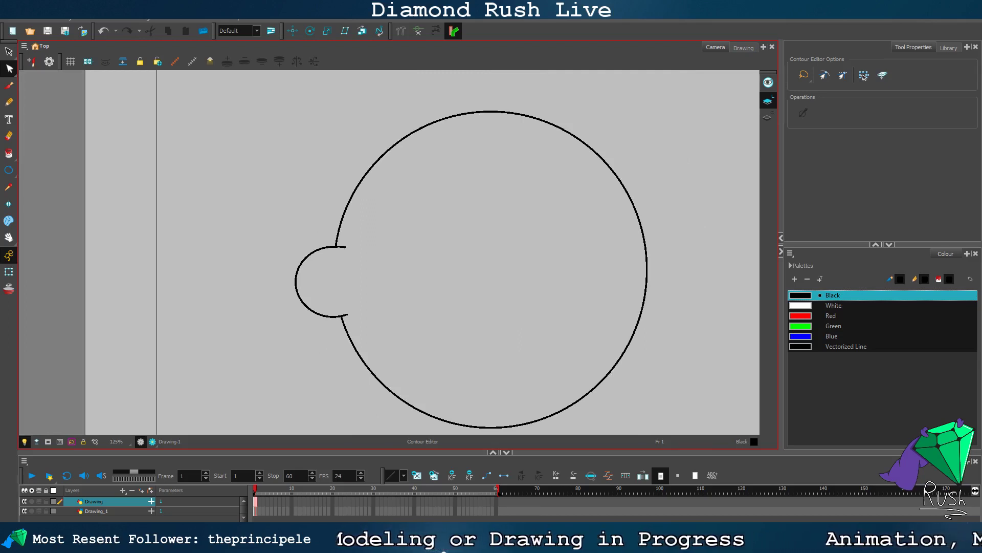
{"action": "scroll", "coordinate": [372, 195], "scroll_direction": "up", "scroll_amount": 2}
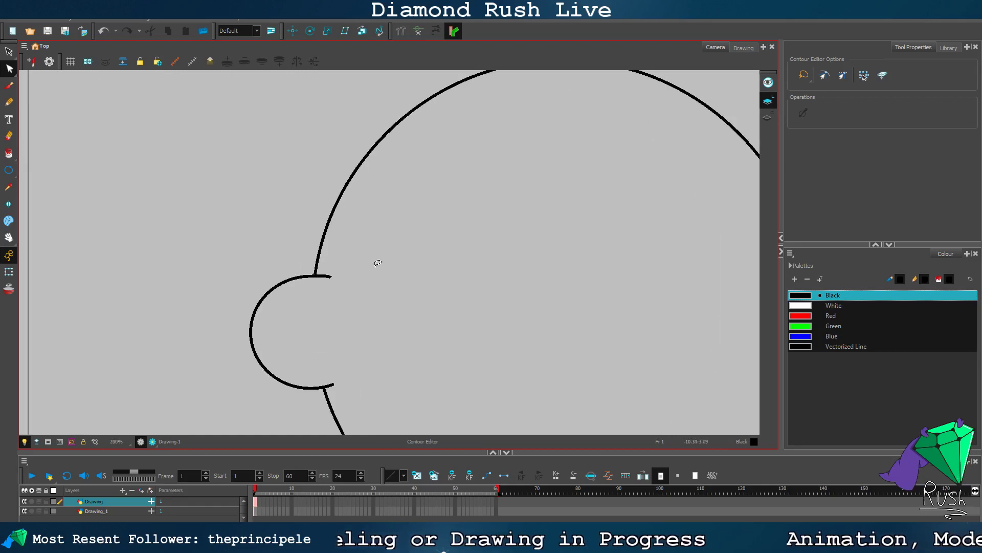
{"action": "left_click", "coordinate": [8, 171]}
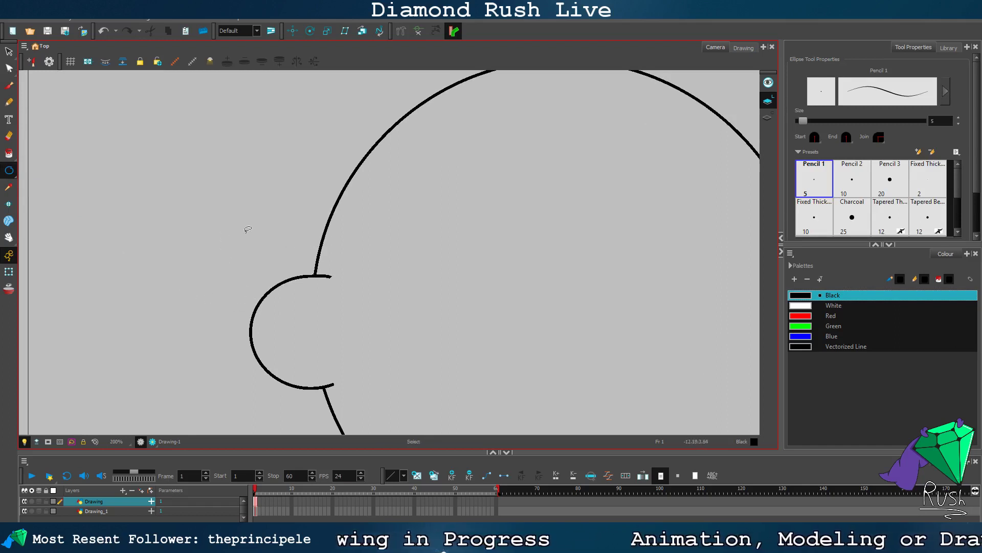
{"action": "left_click", "coordinate": [9, 176]}
{"action": "left_click", "coordinate": [41, 204]}
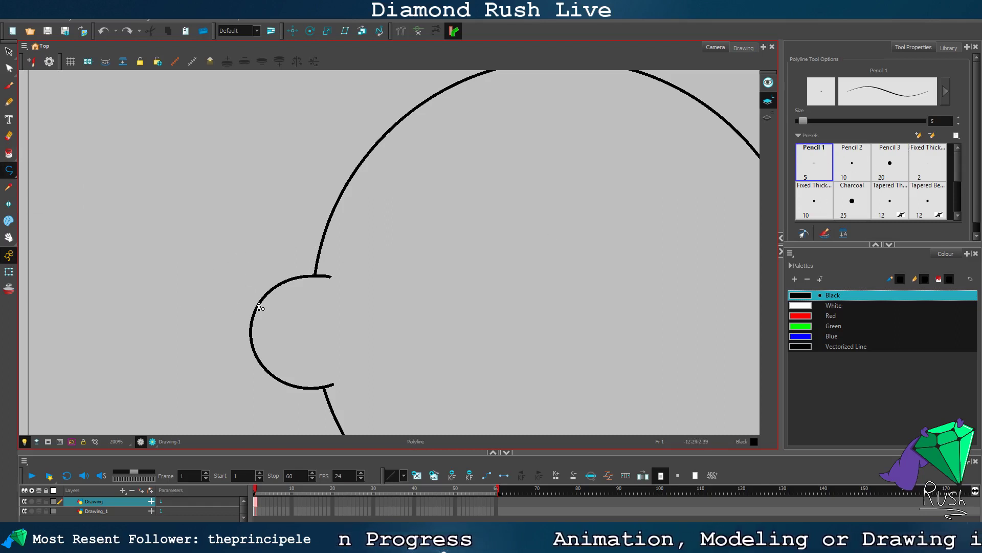
{"action": "left_click", "coordinate": [257, 324]}
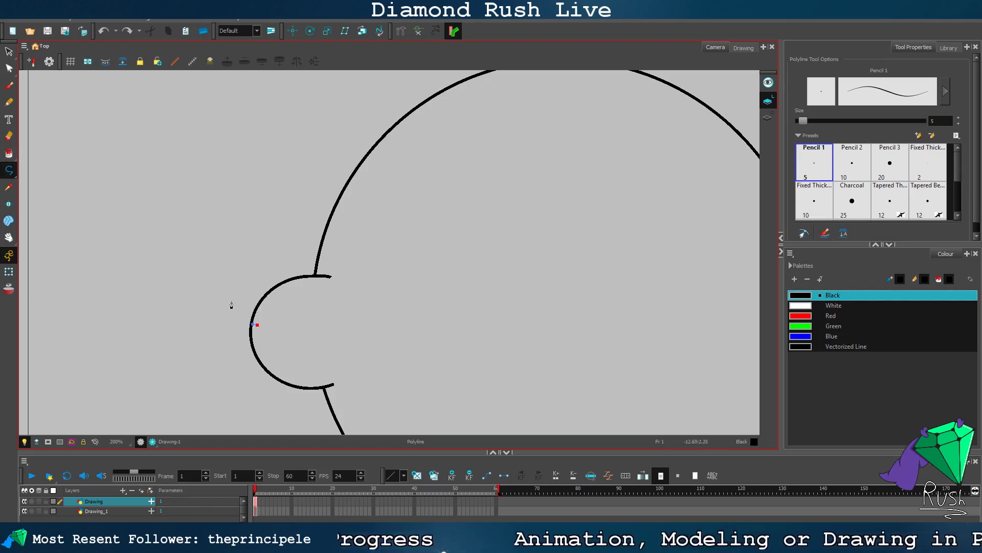
{"action": "left_click_drag", "start_coordinate": [231, 290], "coordinate": [238, 226]}
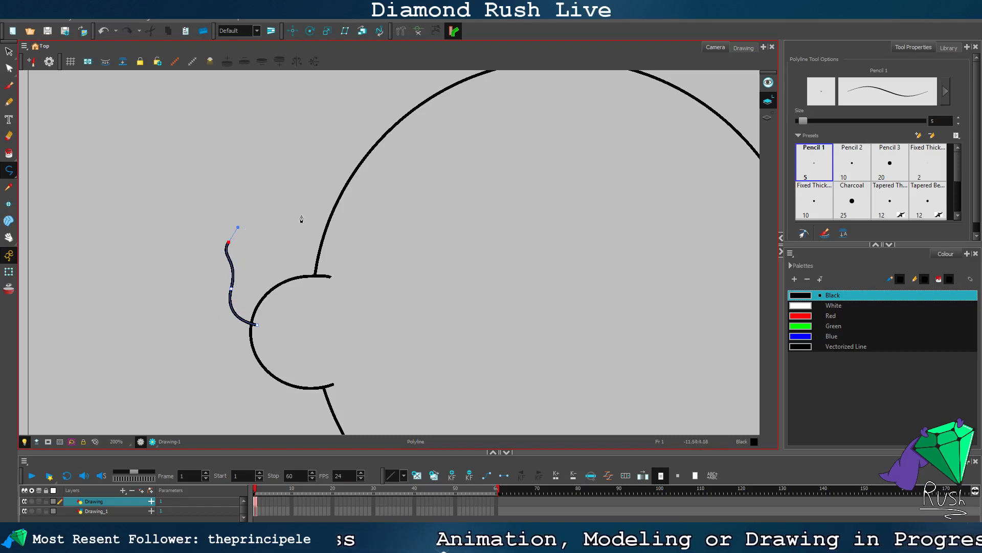
Step: Try a further upward segment on the wavy line, and undo that segment
{"action": "left_click_drag", "start_coordinate": [265, 177], "coordinate": [287, 226]}
{"action": "scroll", "coordinate": [337, 157], "scroll_direction": "down", "scroll_amount": 2}
{"action": "left_click", "coordinate": [8, 237]}
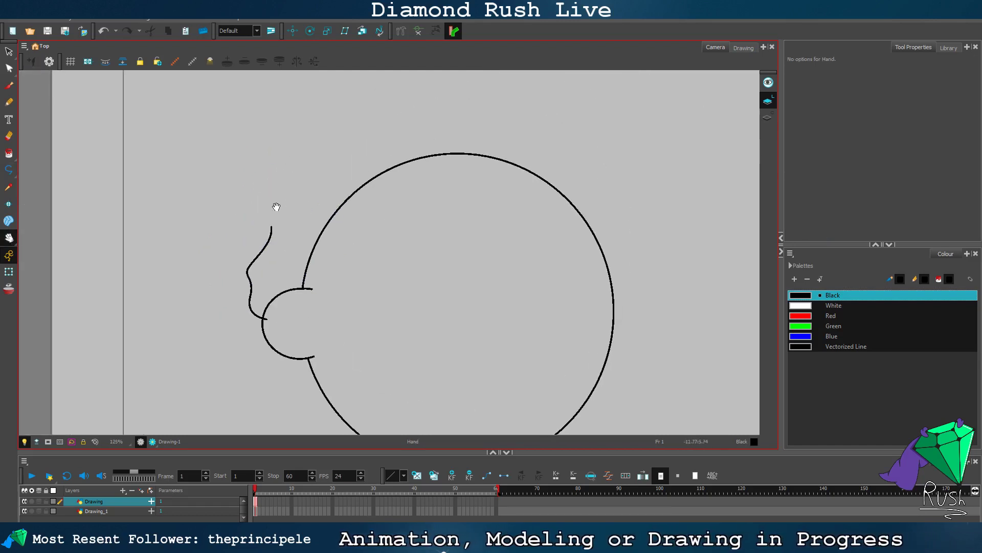
{"action": "left_click", "coordinate": [9, 169]}
{"action": "scroll", "coordinate": [294, 214], "scroll_direction": "up", "scroll_amount": 2}
{"action": "key", "text": "ctrl+z"}
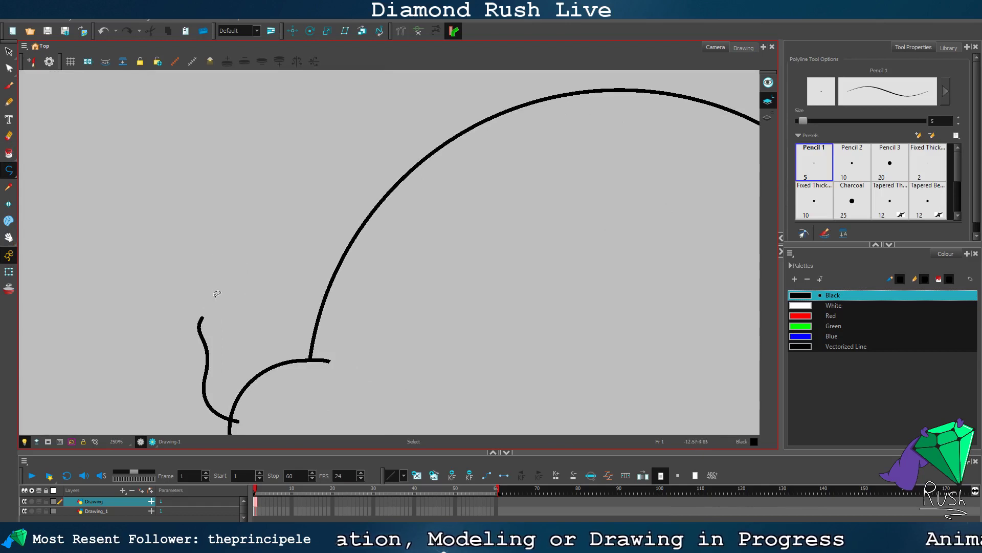
Step: Extend the wavy line with the Polyline tool in further curved segments, up and around the large circle's upper-left side
{"action": "left_click", "coordinate": [204, 316]}
{"action": "left_click_drag", "start_coordinate": [250, 229], "coordinate": [250, 183]}
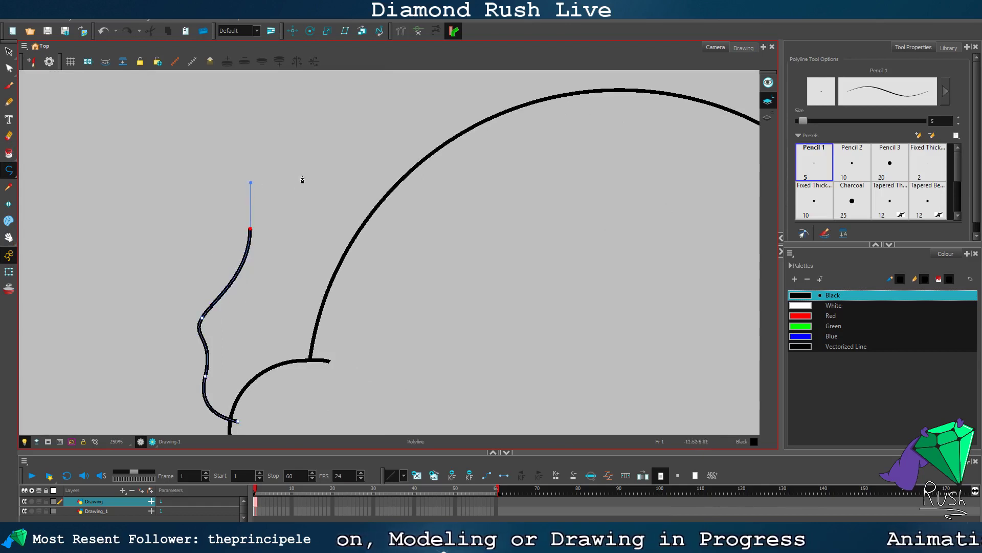
{"action": "left_click_drag", "start_coordinate": [287, 129], "coordinate": [369, 77]}
{"action": "scroll", "coordinate": [430, 114], "scroll_direction": "down", "scroll_amount": 2}
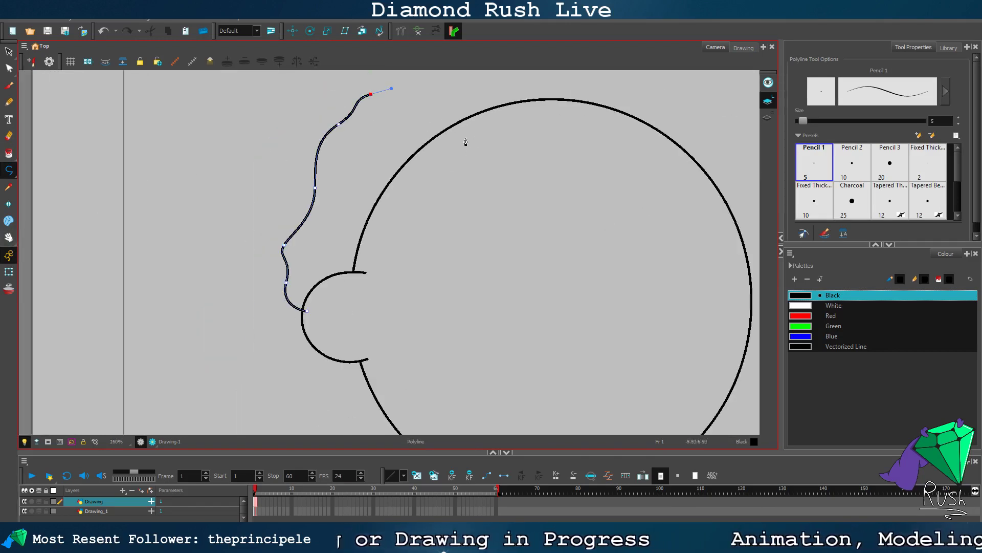
{"action": "left_click", "coordinate": [455, 72]}
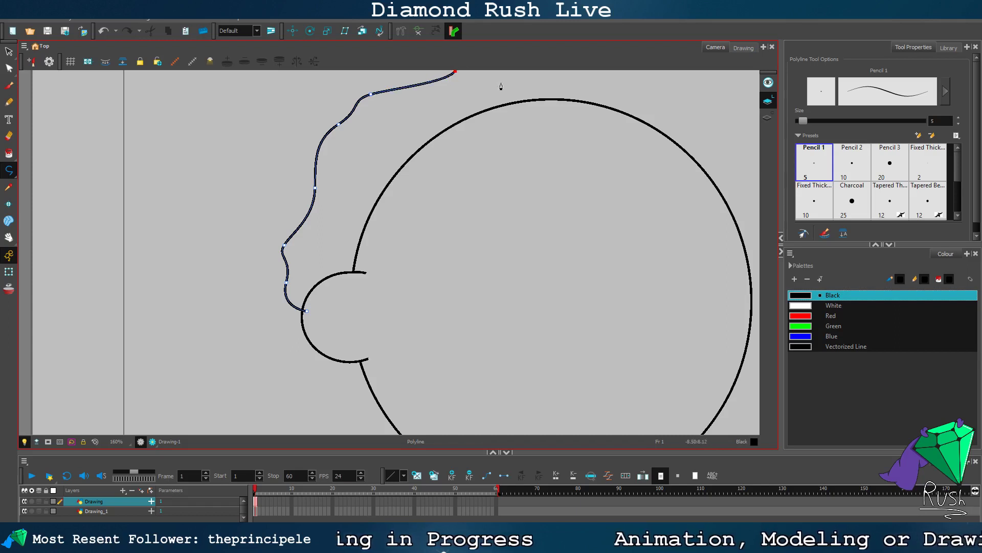
Step: Raise the wavy line's upper end slightly with the Contour Editor and reshape its last segment
{"action": "left_click", "coordinate": [9, 237]}
{"action": "left_click_drag", "start_coordinate": [563, 163], "coordinate": [428, 232]}
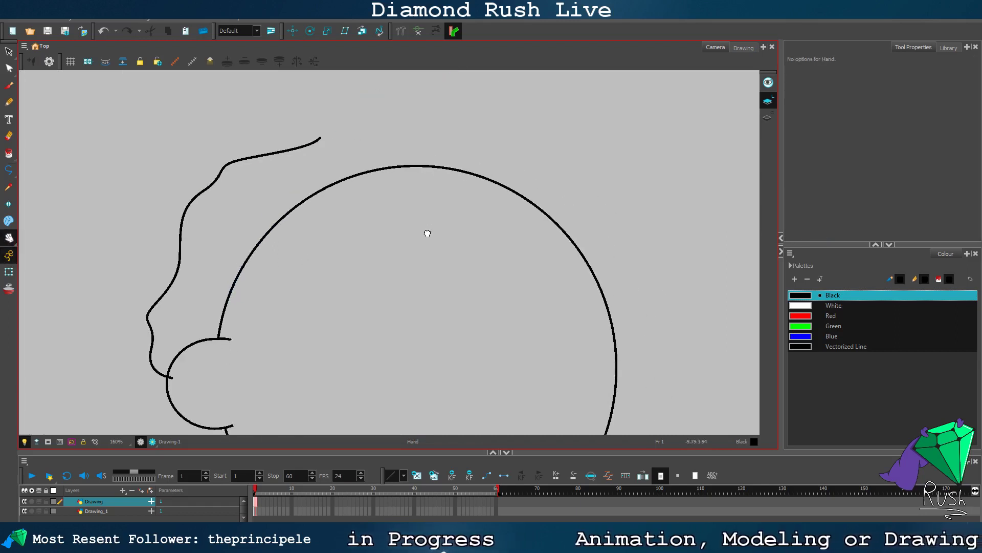
{"action": "left_click", "coordinate": [8, 169]}
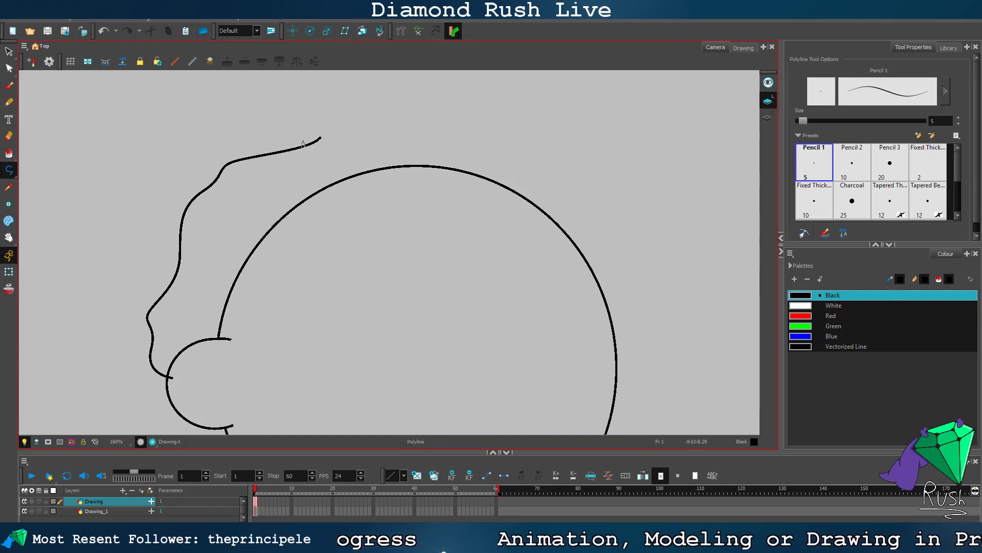
{"action": "left_click", "coordinate": [9, 68]}
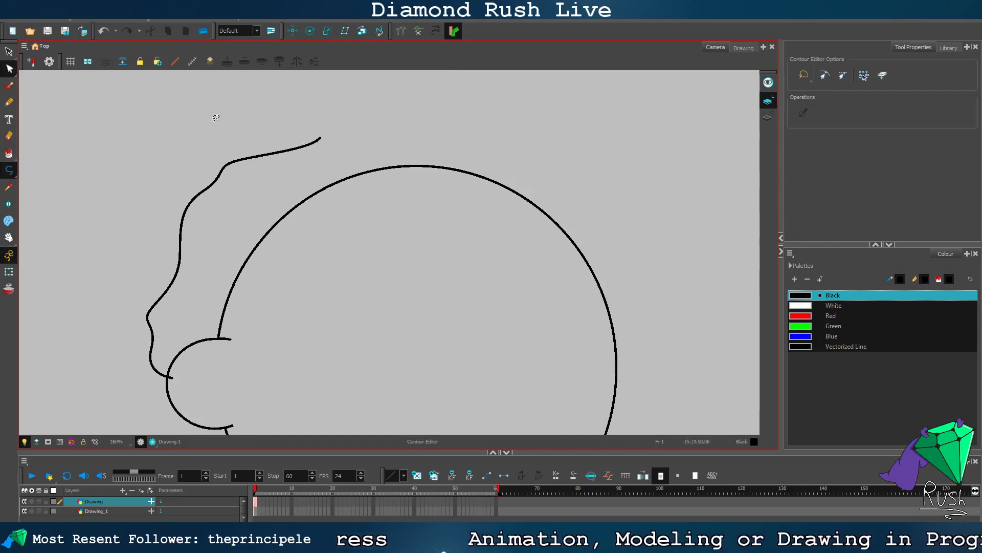
{"action": "left_click", "coordinate": [322, 142]}
{"action": "left_click_drag", "start_coordinate": [321, 142], "coordinate": [303, 134]}
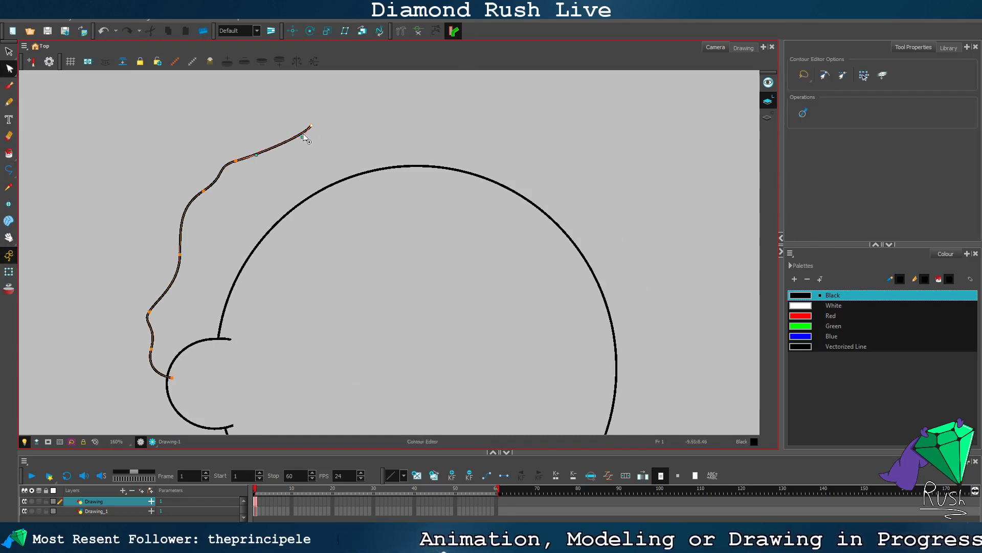
{"action": "left_click", "coordinate": [70, 154]}
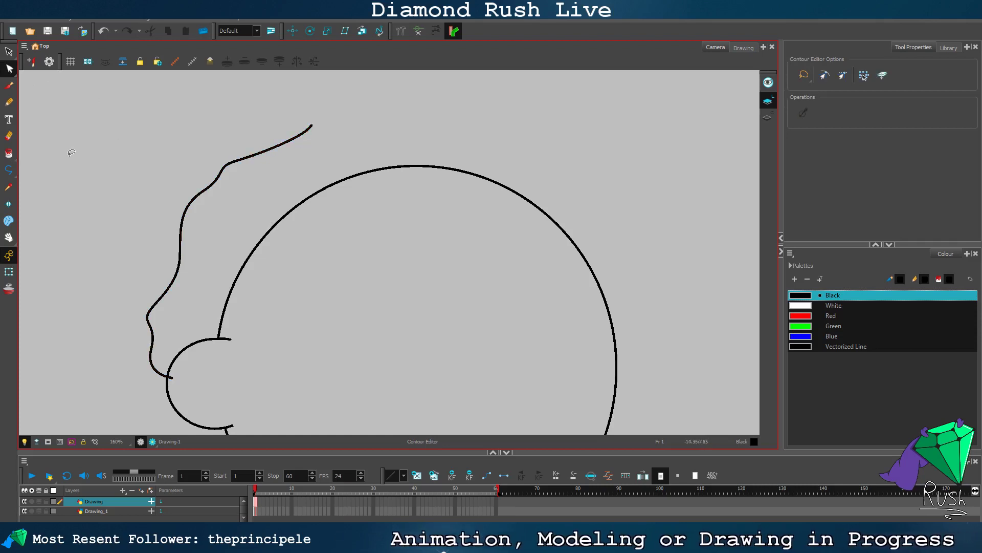
Step: Draw a second wavy line with the Polyline tool from the first line's end, over the circle's top and down across its right side
{"action": "left_click", "coordinate": [9, 170]}
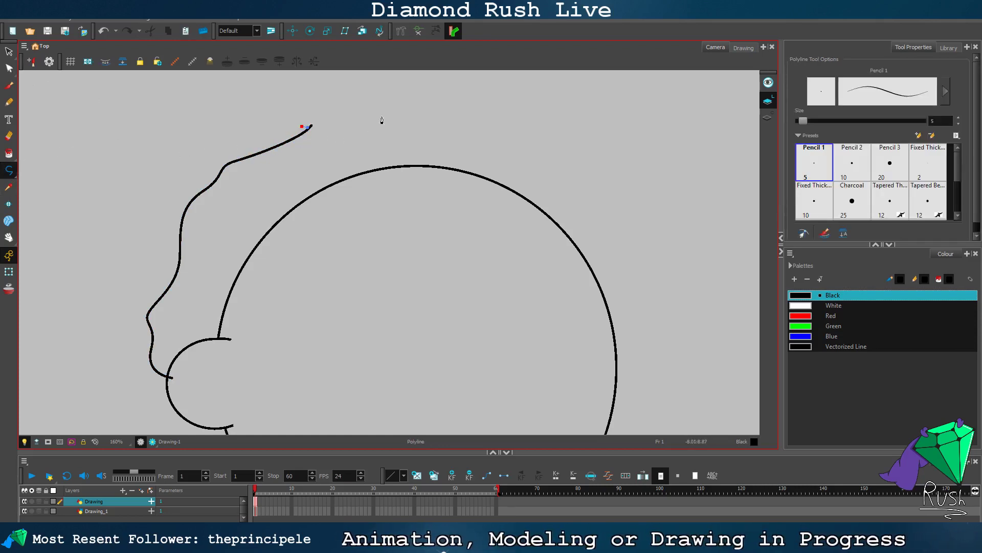
{"action": "left_click_drag", "start_coordinate": [382, 117], "coordinate": [396, 106]}
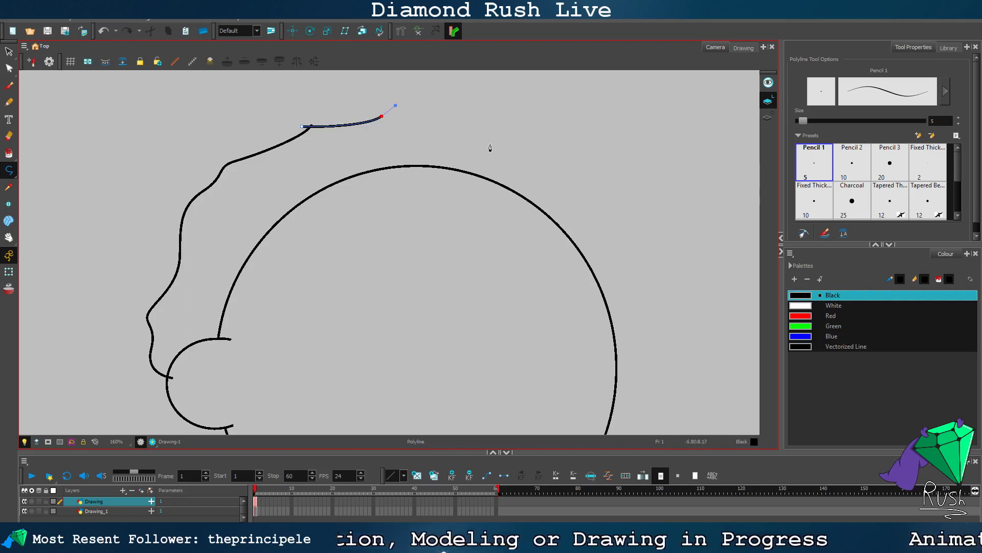
{"action": "left_click_drag", "start_coordinate": [490, 148], "coordinate": [561, 154]}
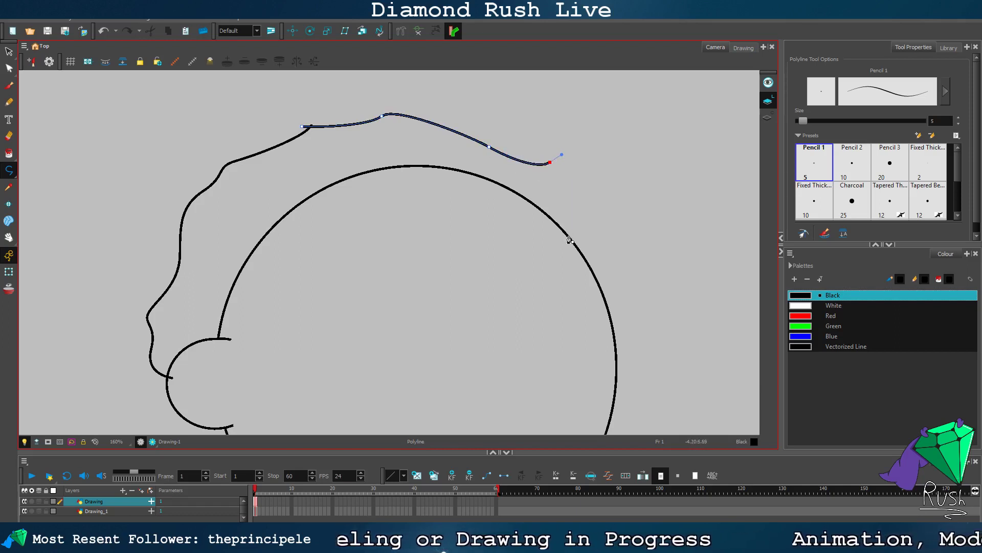
{"action": "left_click_drag", "start_coordinate": [568, 228], "coordinate": [565, 247]}
{"action": "left_click", "coordinate": [548, 269]}
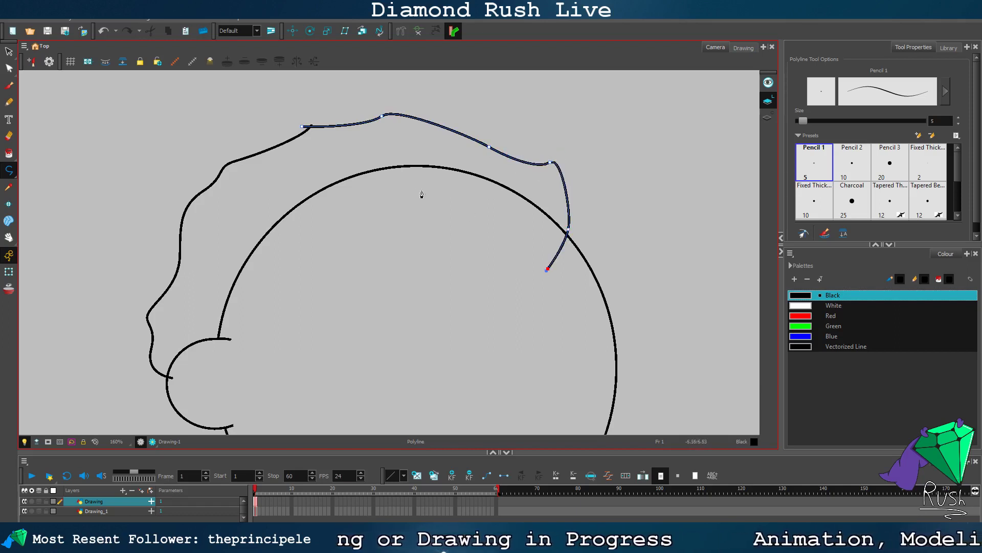
Step: Shorten the second wavy line's left end with the Contour Editor so that it only slightly overhangs the first line
{"action": "left_click", "coordinate": [7, 52]}
{"action": "scroll", "coordinate": [177, 145], "scroll_direction": "down", "scroll_amount": 2}
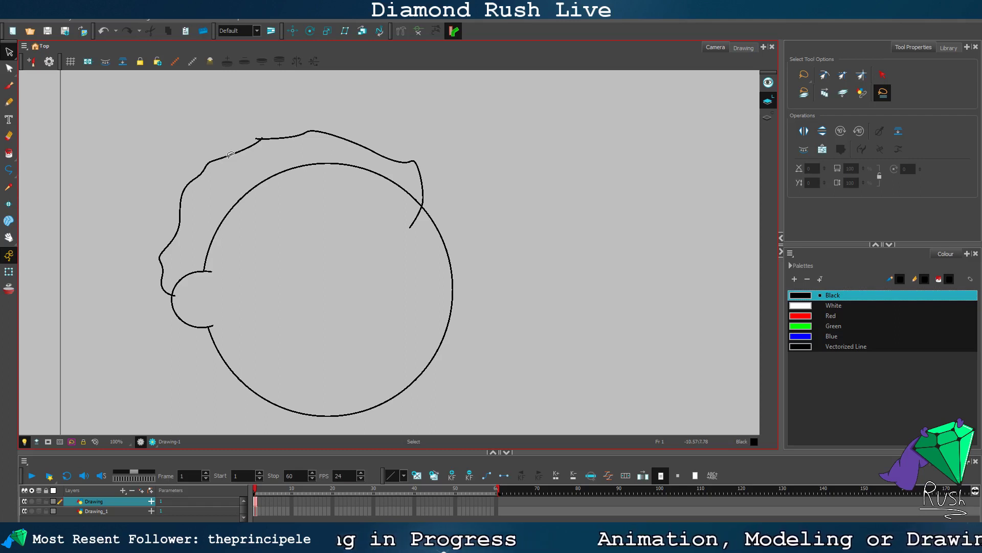
{"action": "scroll", "coordinate": [309, 219], "scroll_direction": "down", "scroll_amount": 2}
{"action": "scroll", "coordinate": [309, 219], "scroll_direction": "up", "scroll_amount": 3}
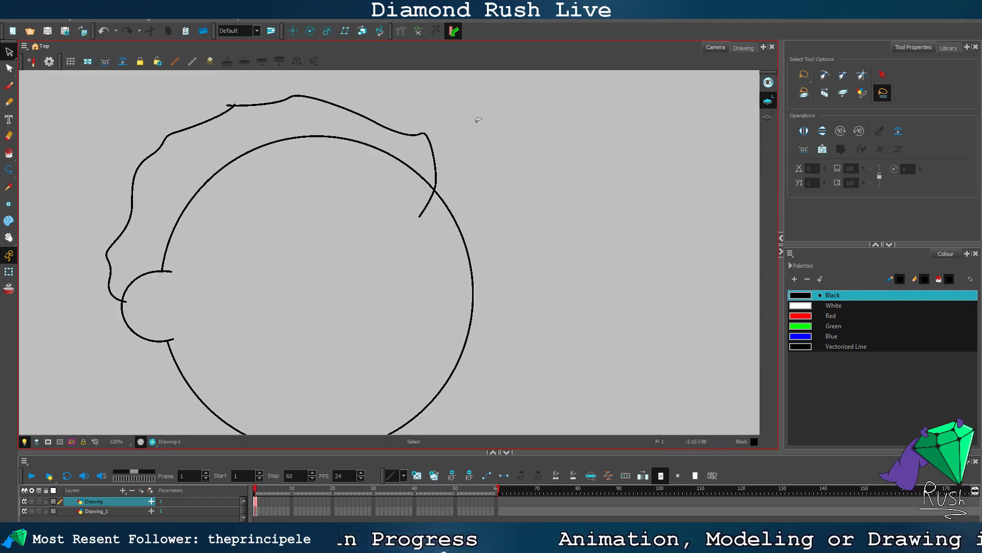
{"action": "scroll", "coordinate": [245, 101], "scroll_direction": "up", "scroll_amount": 5}
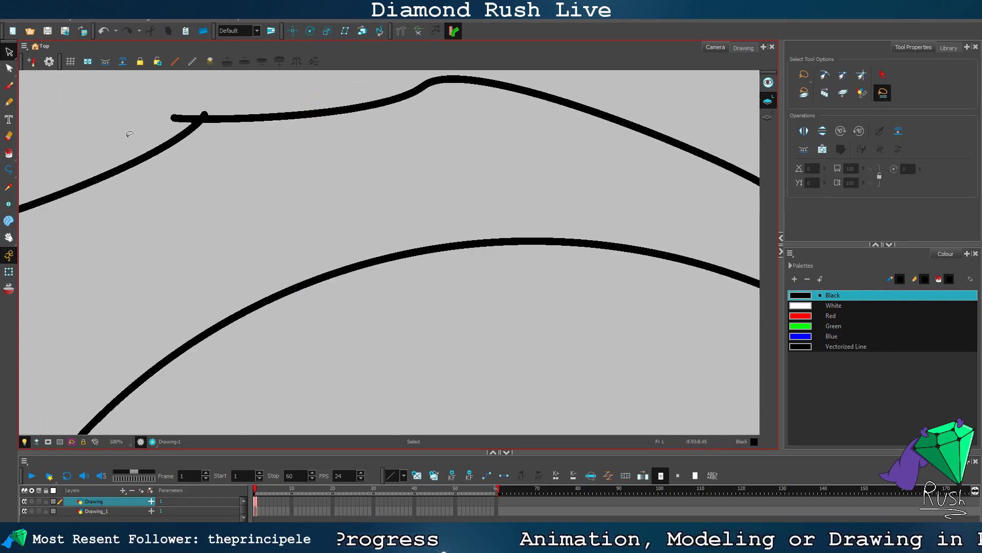
{"action": "scroll", "coordinate": [129, 134], "scroll_direction": "up", "scroll_amount": 1}
{"action": "left_click", "coordinate": [9, 68]}
{"action": "left_click", "coordinate": [228, 111]}
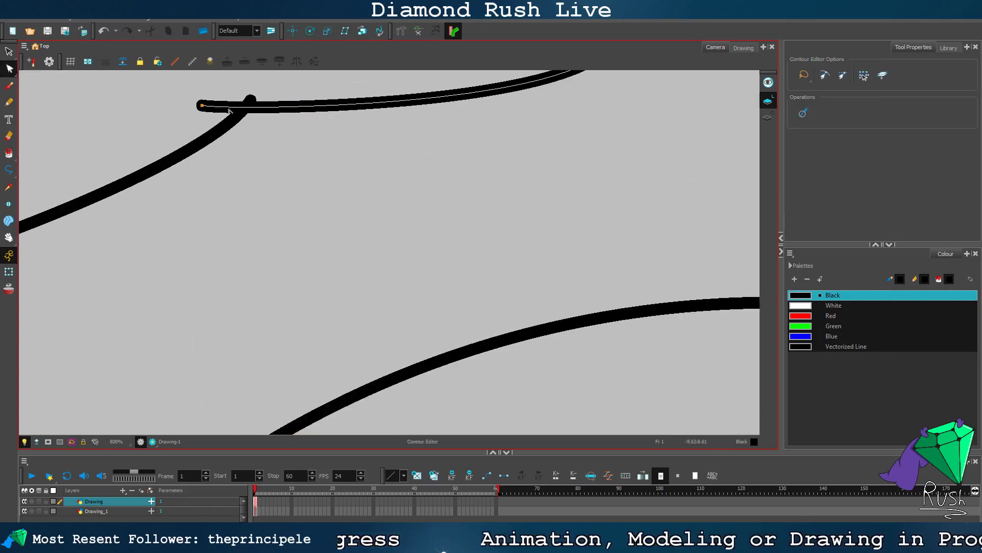
{"action": "left_click", "coordinate": [236, 113]}
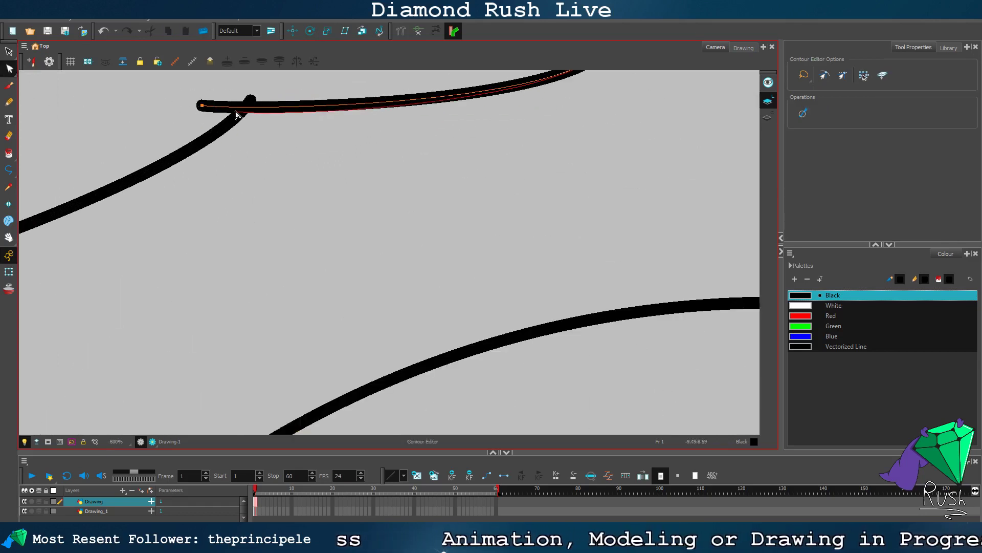
{"action": "left_click_drag", "start_coordinate": [235, 114], "coordinate": [247, 110]}
{"action": "left_click", "coordinate": [240, 110]}
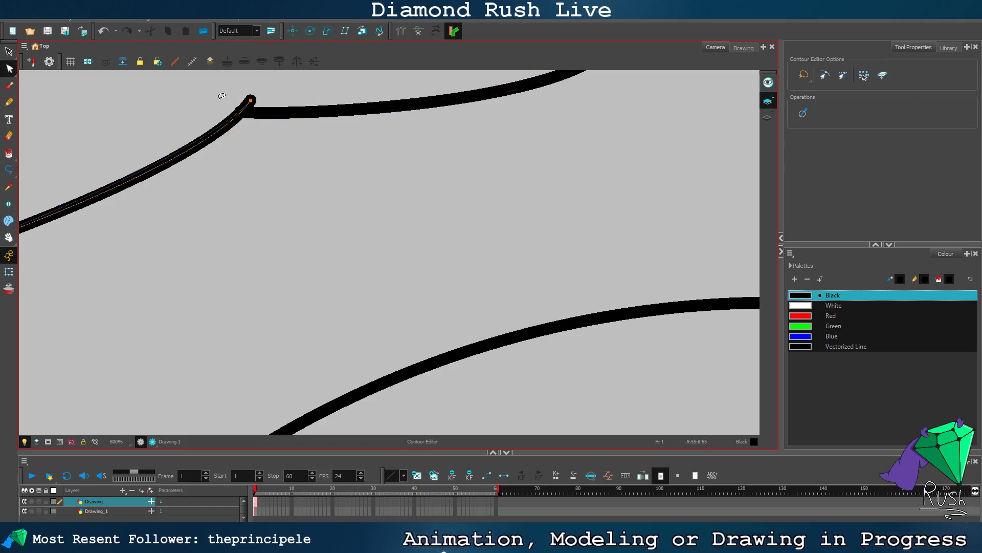
{"action": "key", "text": "ctrl+z"}
{"action": "left_click_drag", "start_coordinate": [245, 113], "coordinate": [226, 106]}
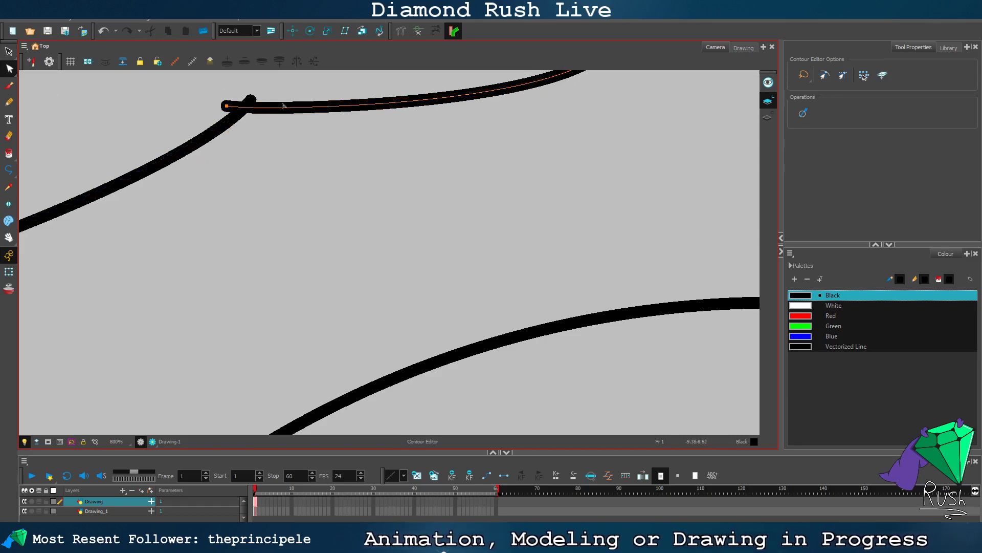
{"action": "scroll", "coordinate": [283, 106], "scroll_direction": "down", "scroll_amount": 6}
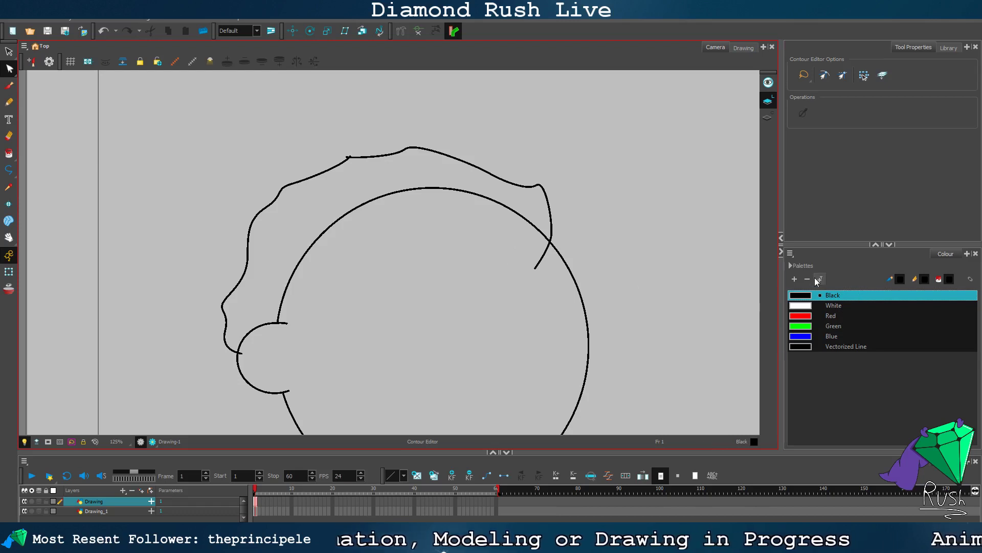
Step: Add a new colour to the palette and set it to brown (R 130, G 73, B 21) using the colour picker's eyedropper
{"action": "left_click", "coordinate": [795, 279]}
{"action": "double_click", "coordinate": [805, 357]}
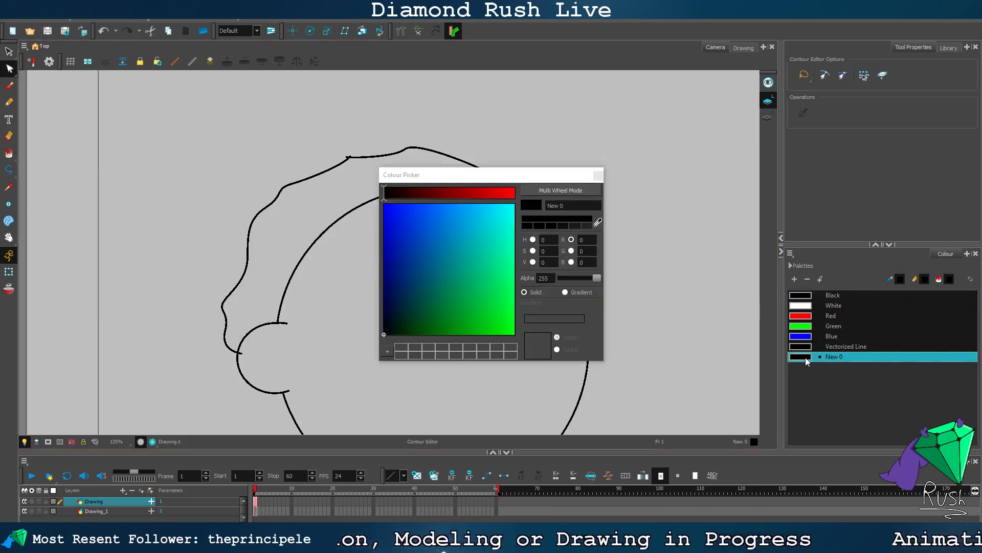
{"action": "left_click", "coordinate": [590, 225]}
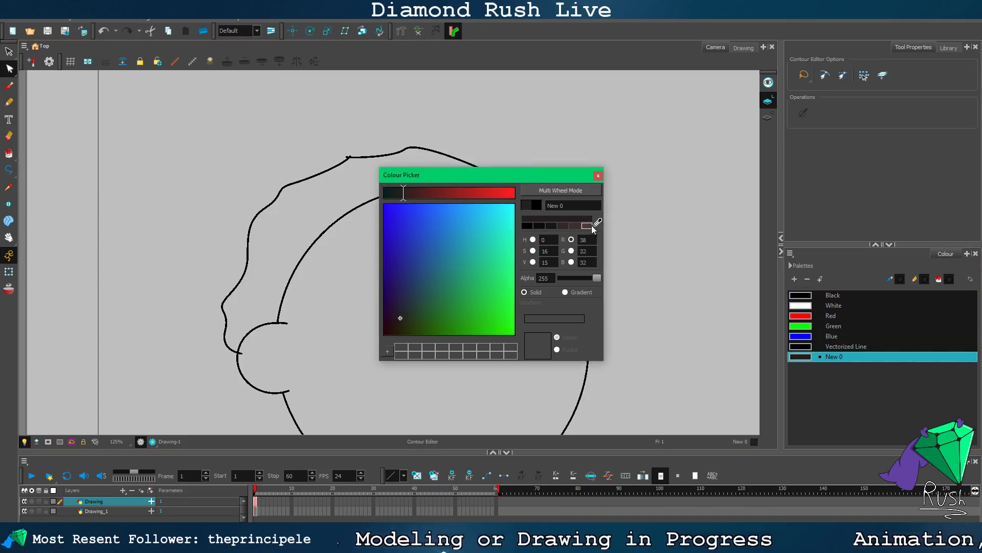
{"action": "left_click", "coordinate": [587, 224]}
{"action": "left_click", "coordinate": [597, 224]}
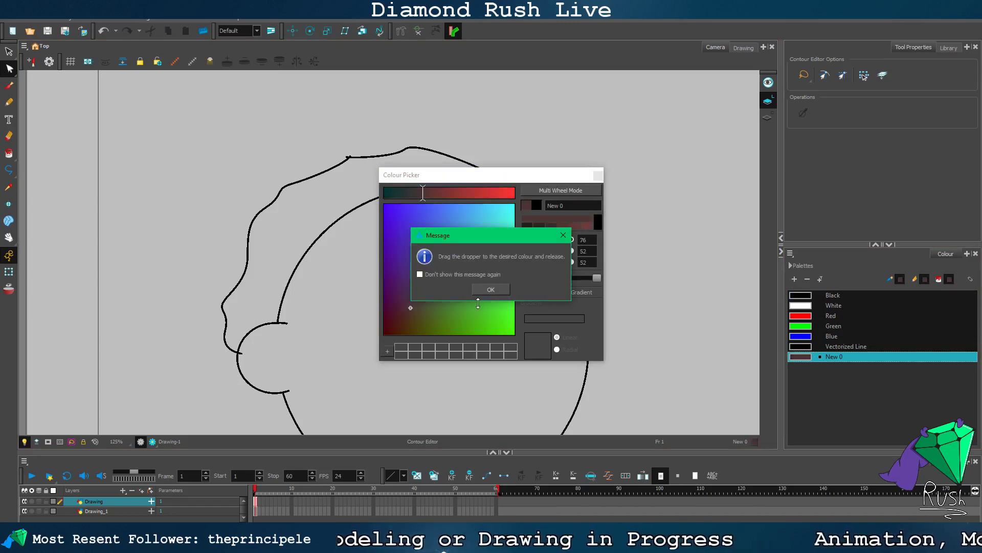
{"action": "left_click", "coordinate": [491, 290]}
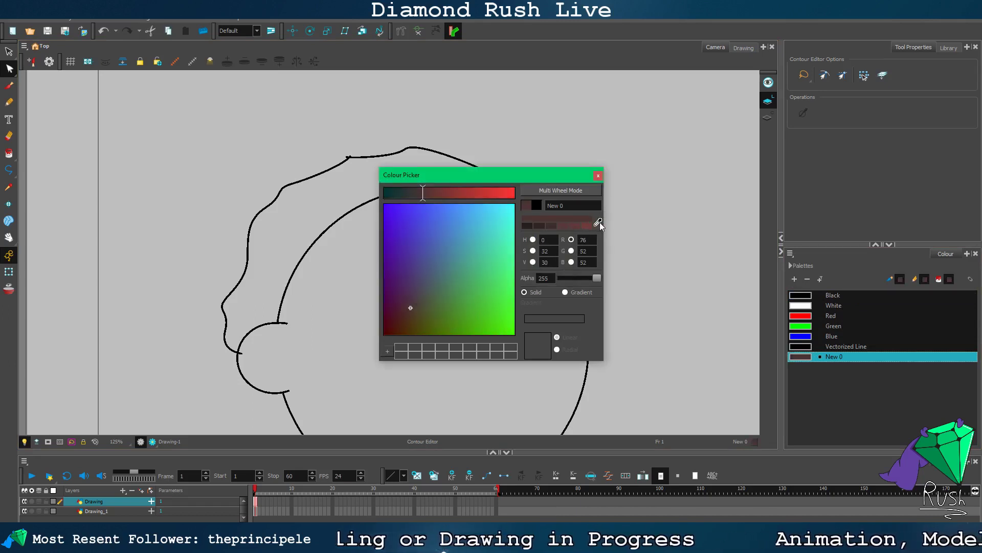
{"action": "left_click_drag", "start_coordinate": [598, 223], "coordinate": [981, 301]}
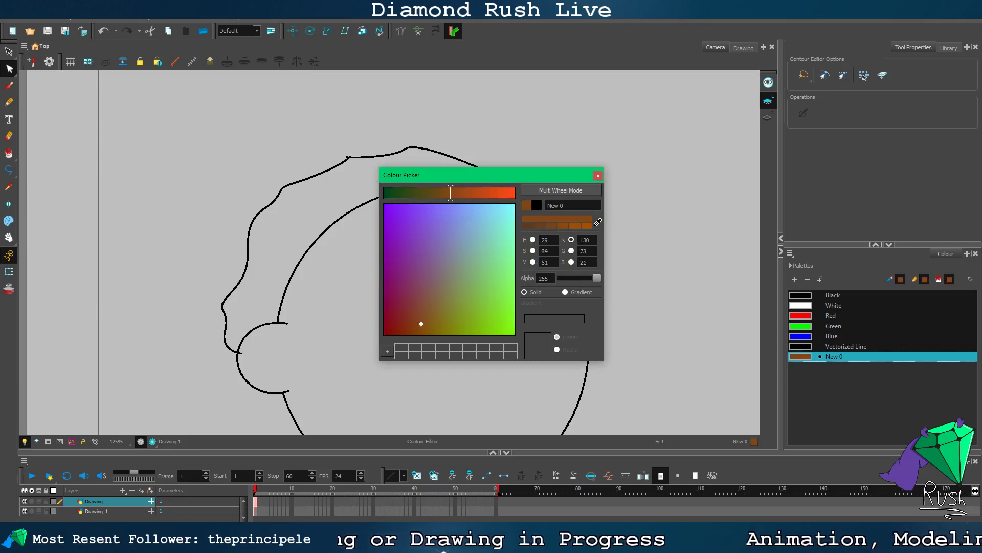
{"action": "left_click", "coordinate": [597, 176]}
Step: Try to paint the area between the wavy contour and the large circle brown, and undo the paint
{"action": "left_click", "coordinate": [9, 153]}
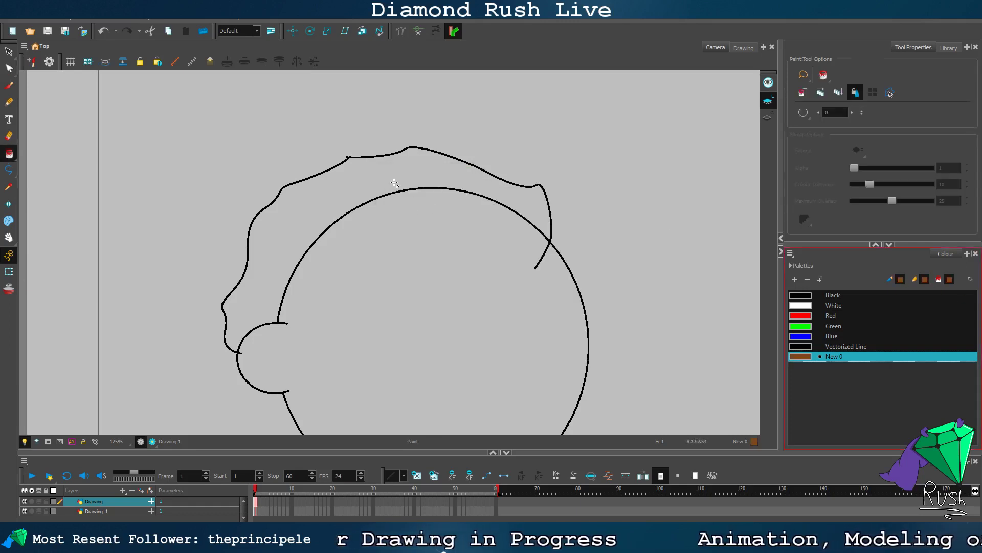
{"action": "left_click", "coordinate": [381, 169]}
{"action": "key", "text": "ctrl+z"}
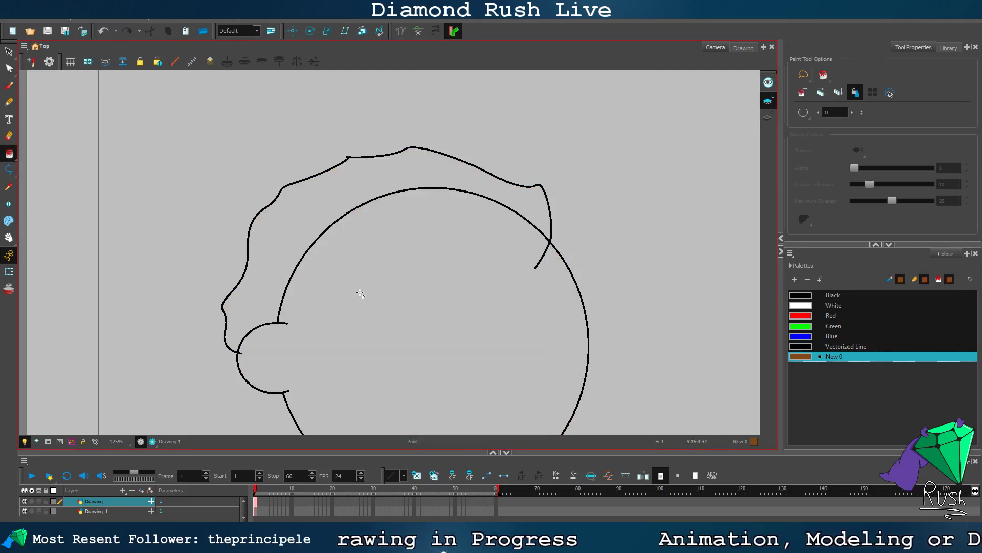
Step: Try to move the wavy line's outermost left point down and outward with the Contour Editor, and undo the move
{"action": "scroll", "coordinate": [294, 296], "scroll_direction": "up", "scroll_amount": 2}
{"action": "scroll", "coordinate": [249, 225], "scroll_direction": "down", "scroll_amount": 1}
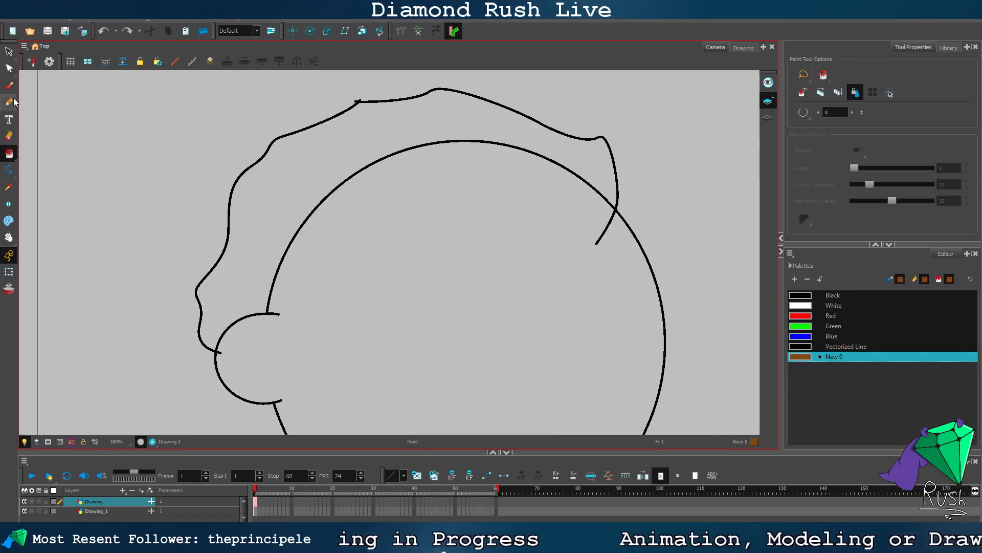
{"action": "left_click", "coordinate": [8, 68]}
{"action": "left_click", "coordinate": [238, 180]}
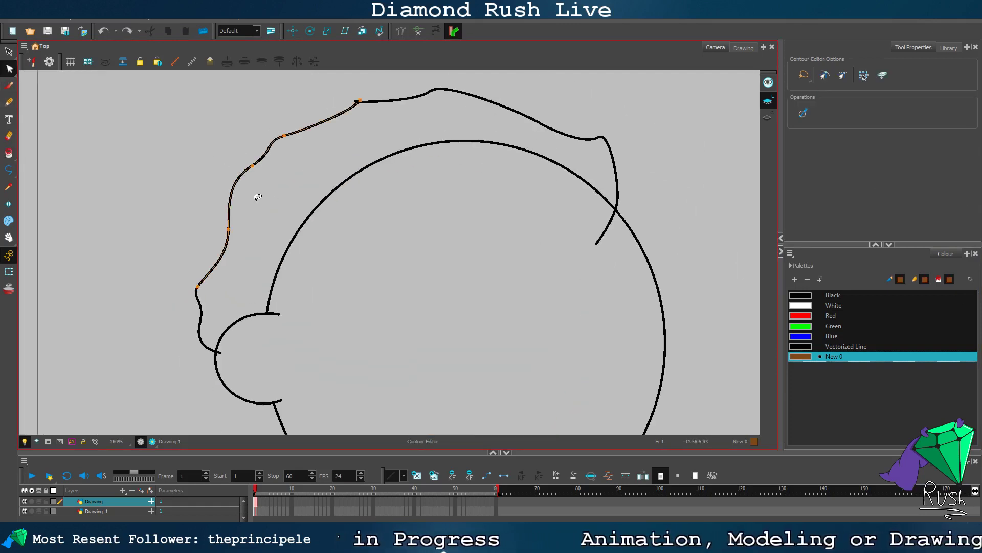
{"action": "scroll", "coordinate": [236, 287], "scroll_direction": "up", "scroll_amount": 4}
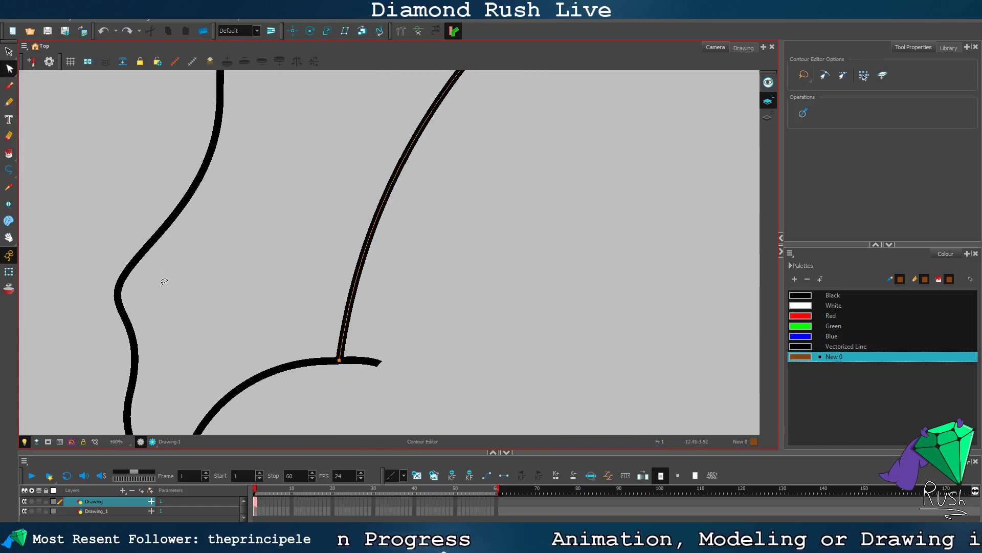
{"action": "left_click", "coordinate": [122, 281]}
{"action": "left_click", "coordinate": [124, 276]}
{"action": "left_click", "coordinate": [150, 260]}
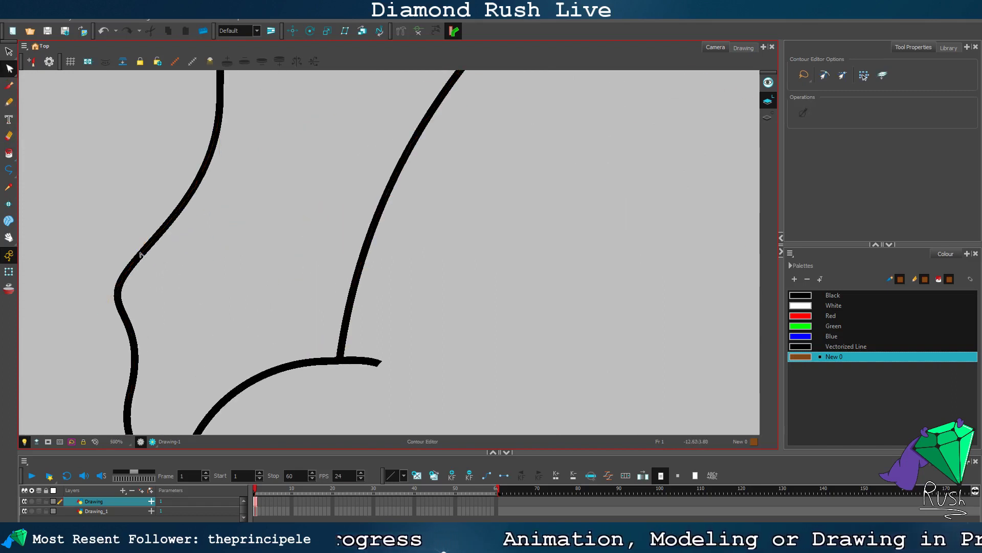
{"action": "left_click", "coordinate": [142, 255]}
{"action": "left_click_drag", "start_coordinate": [124, 278], "coordinate": [107, 307]}
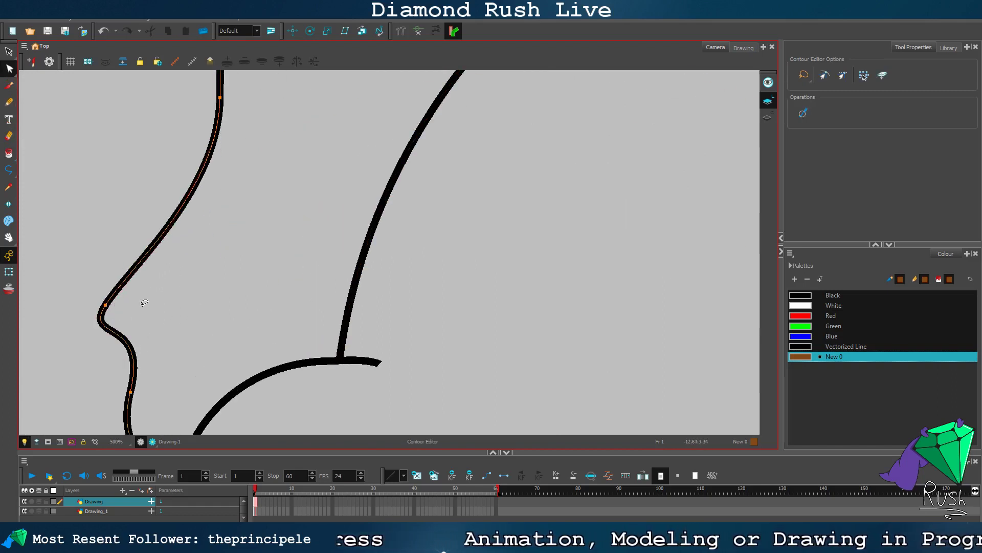
{"action": "key", "text": "ctrl+z"}
{"action": "scroll", "coordinate": [178, 270], "scroll_direction": "down", "scroll_amount": 5}
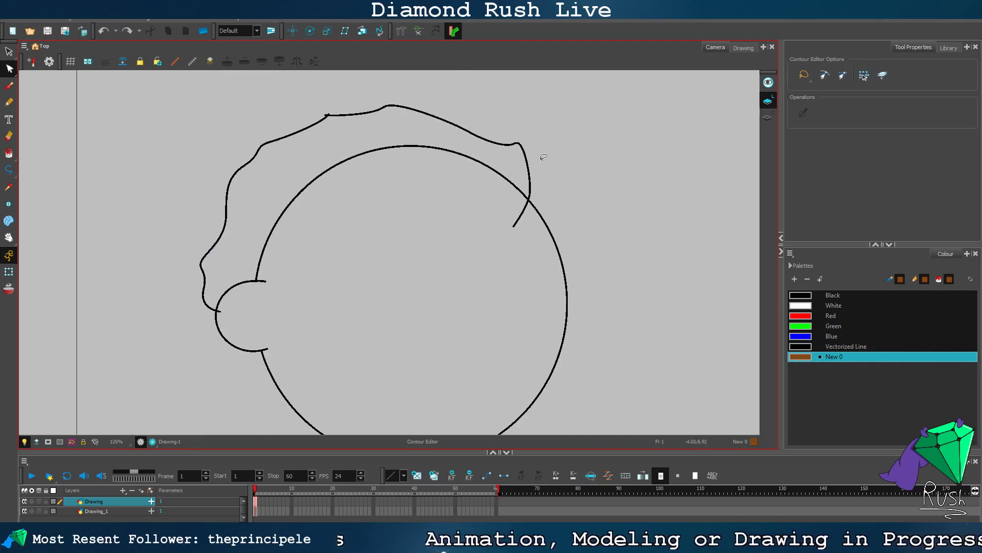
{"action": "left_click", "coordinate": [496, 176]}
{"action": "left_click", "coordinate": [407, 134]}
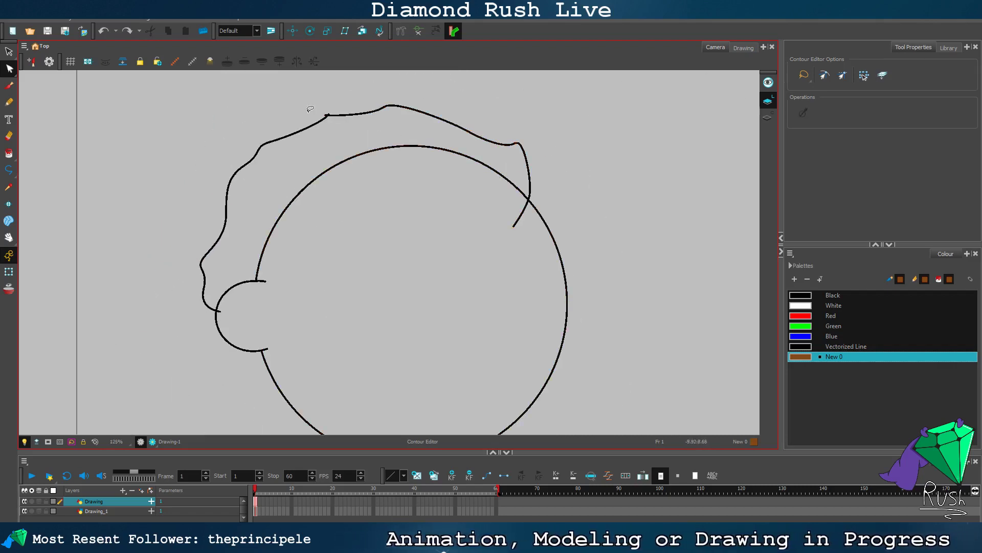
{"action": "scroll", "coordinate": [361, 150], "scroll_direction": "up", "scroll_amount": 4}
{"action": "scroll", "coordinate": [377, 145], "scroll_direction": "down", "scroll_amount": 2}
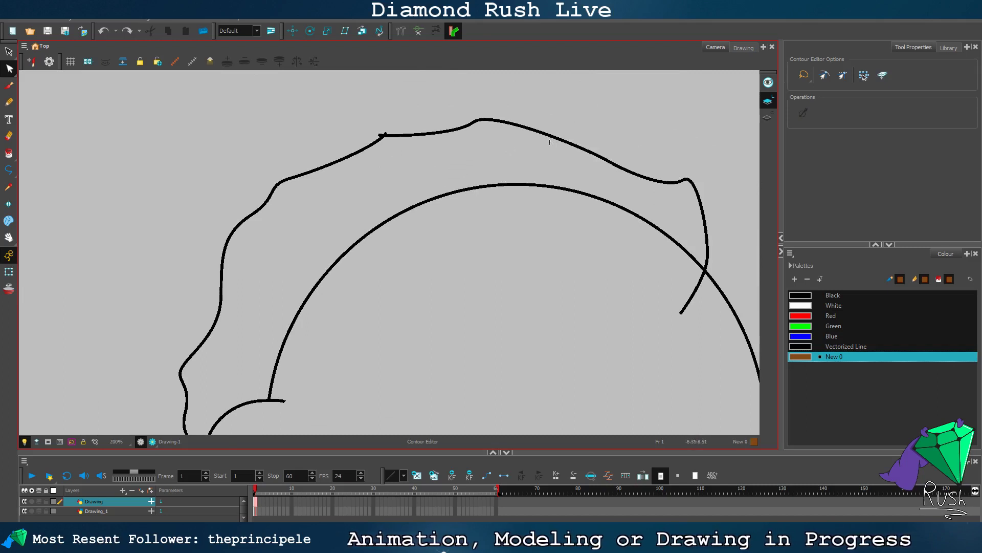
Step: Extend the large circle's upper-left line end slightly past the small circle's arc with the Contour Editor to close the gap
{"action": "scroll", "coordinate": [547, 296], "scroll_direction": "down", "scroll_amount": 2}
{"action": "scroll", "coordinate": [368, 390], "scroll_direction": "up", "scroll_amount": 2}
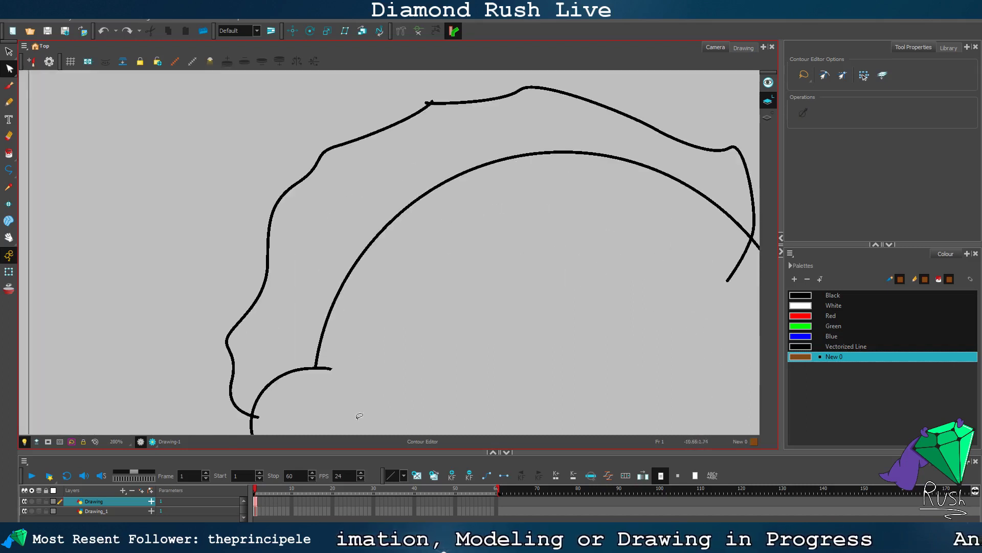
{"action": "scroll", "coordinate": [327, 367], "scroll_direction": "up", "scroll_amount": 4}
{"action": "left_click", "coordinate": [300, 353]}
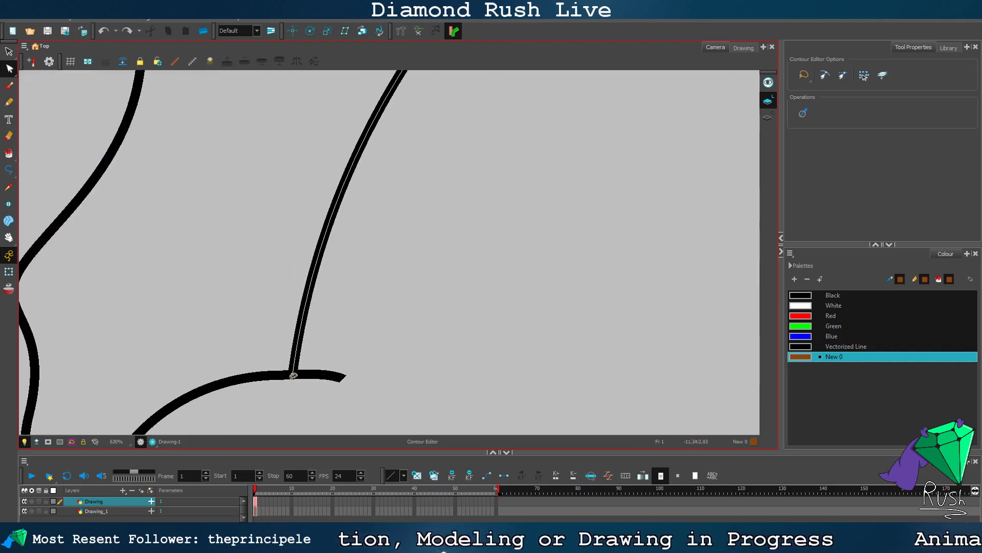
{"action": "left_click_drag", "start_coordinate": [294, 373], "coordinate": [290, 393]}
{"action": "left_click", "coordinate": [345, 343]}
{"action": "scroll", "coordinate": [400, 313], "scroll_direction": "down", "scroll_amount": 8}
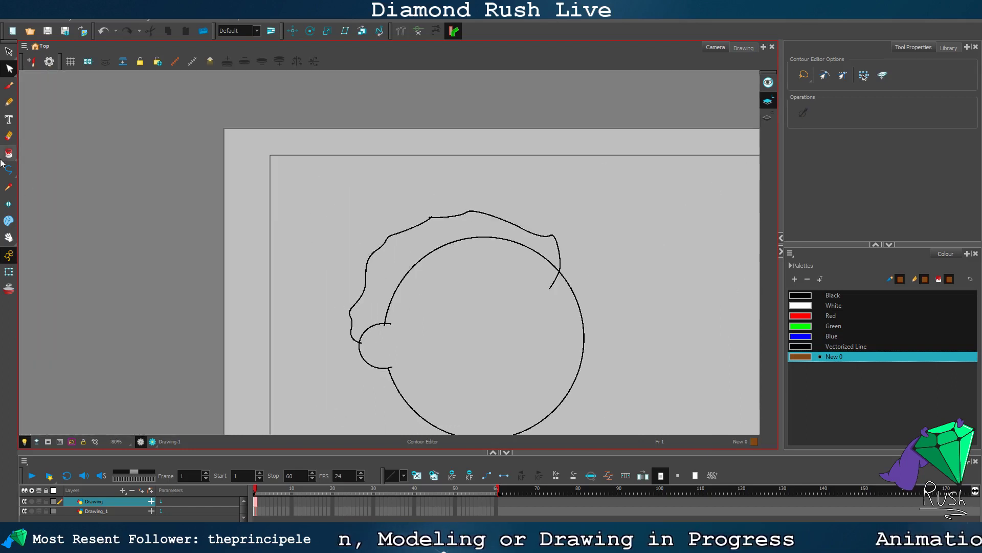
Step: Paint the area between the wavy contour and the large circle with the brown New 0 colour
{"action": "left_click", "coordinate": [9, 135]}
{"action": "left_click", "coordinate": [9, 153]}
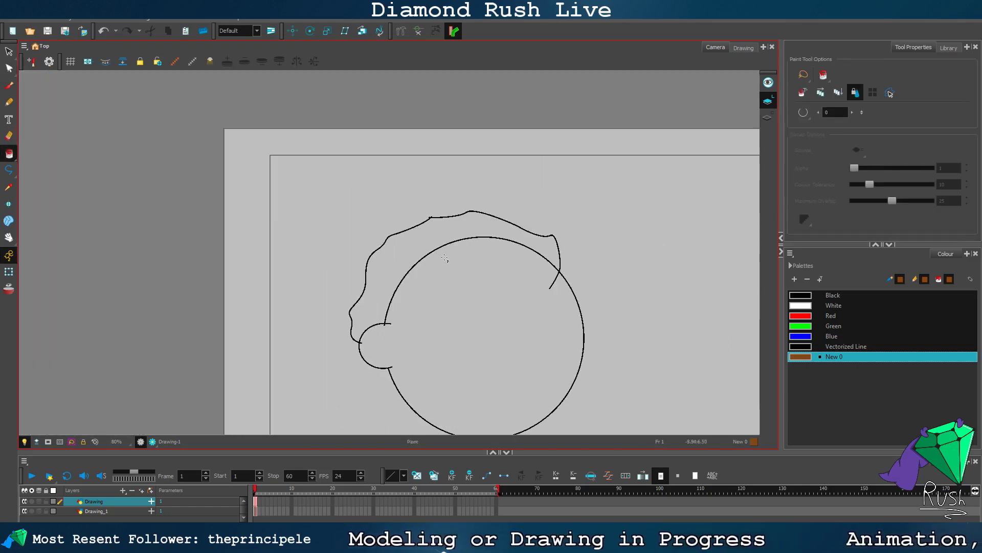
{"action": "left_click", "coordinate": [425, 233]}
{"action": "scroll", "coordinate": [424, 233], "scroll_direction": "down", "scroll_amount": 3}
{"action": "scroll", "coordinate": [402, 200], "scroll_direction": "up", "scroll_amount": 5}
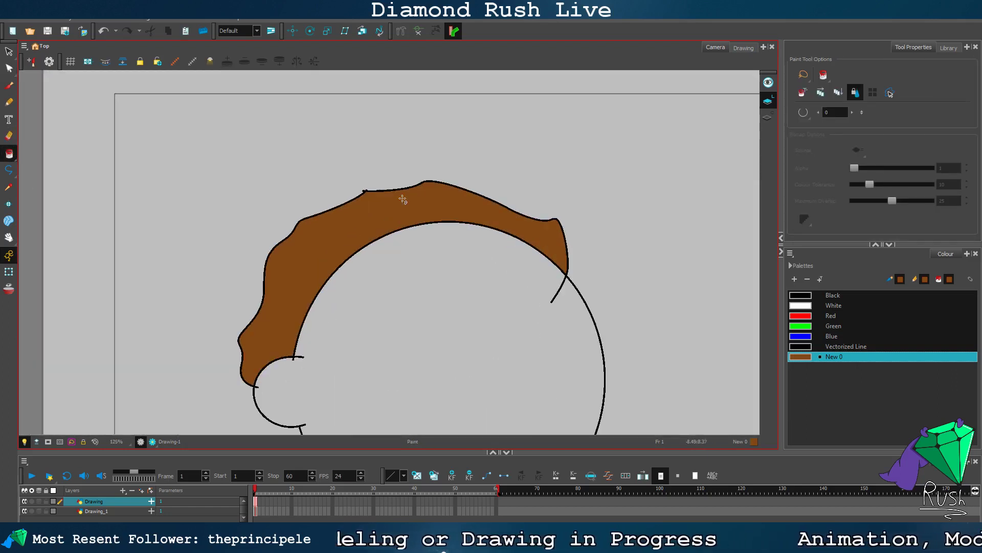
{"action": "scroll", "coordinate": [518, 173], "scroll_direction": "up", "scroll_amount": 1}
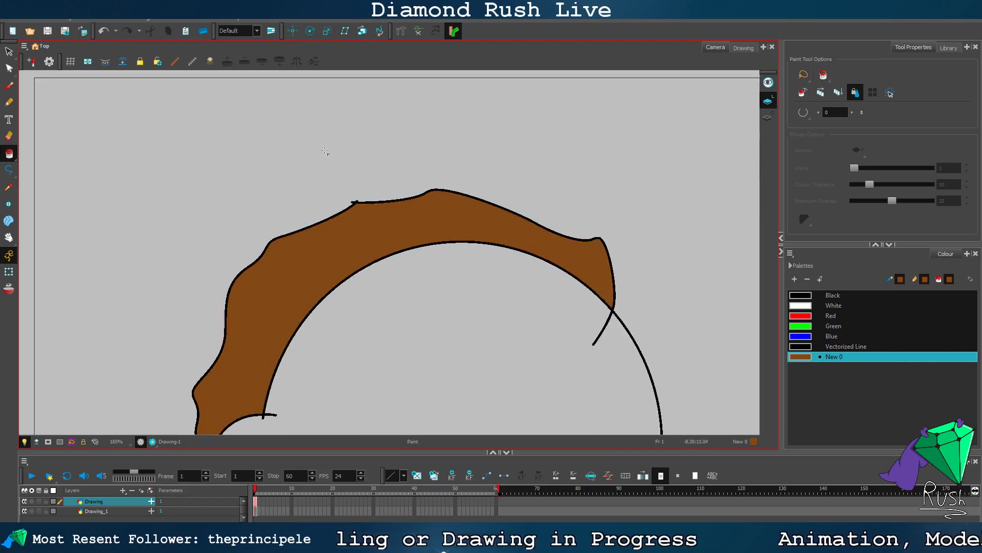
Step: Reshape the wavy contour's right slope with the Contour Editor by adding a point and moving it and the two points beyond it outward
{"action": "left_click", "coordinate": [9, 69]}
{"action": "left_click", "coordinate": [457, 198]}
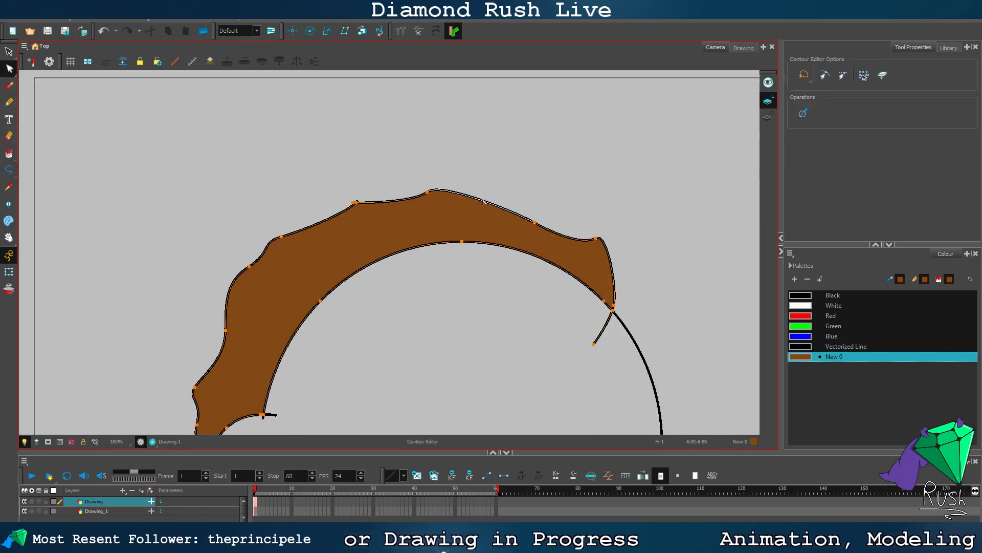
{"action": "mouse_move", "coordinate": [488, 199]}
{"action": "left_mouse_down"}
{"action": "mouse_move", "coordinate": [502, 184]}
{"action": "mouse_move", "coordinate": [500, 194]}
{"action": "left_mouse_up"}
{"action": "left_click_drag", "start_coordinate": [535, 223], "coordinate": [549, 210]}
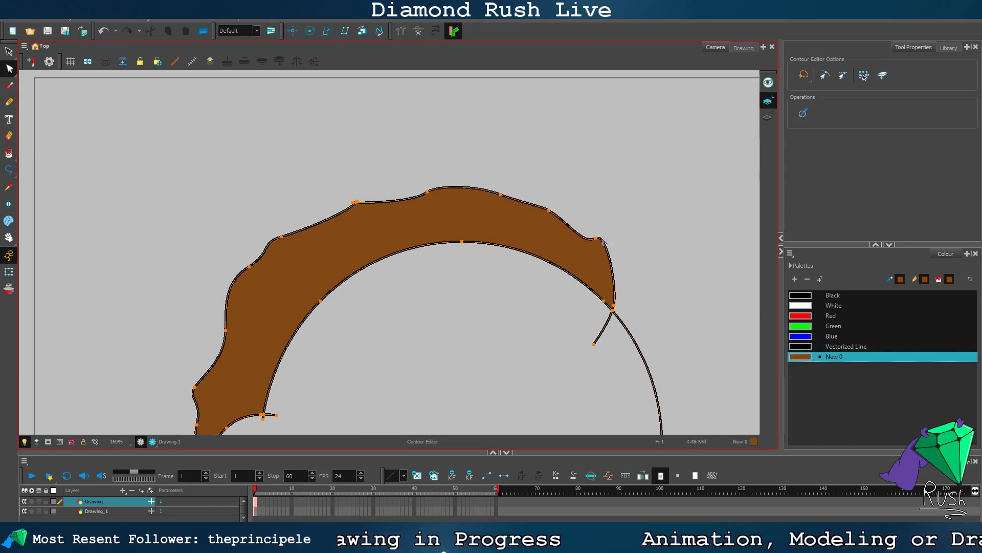
{"action": "left_click_drag", "start_coordinate": [597, 240], "coordinate": [606, 235]}
{"action": "left_click", "coordinate": [610, 177]}
{"action": "scroll", "coordinate": [538, 213], "scroll_direction": "down", "scroll_amount": 3}
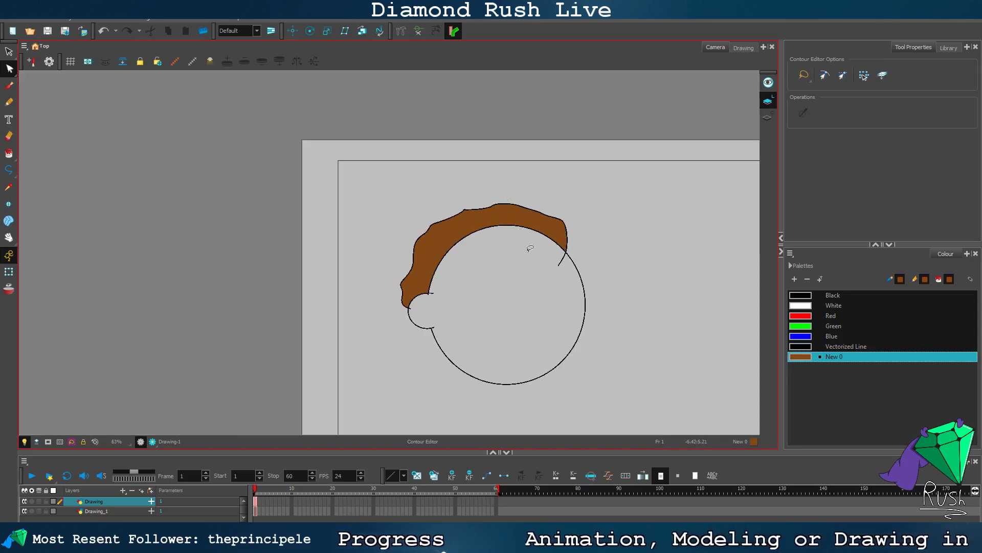
Step: Raise the wavy contour's top point and level its handles to form a smooth, rounded peak
{"action": "scroll", "coordinate": [528, 219], "scroll_direction": "up", "scroll_amount": 3}
{"action": "key", "text": "ctrl+a"}
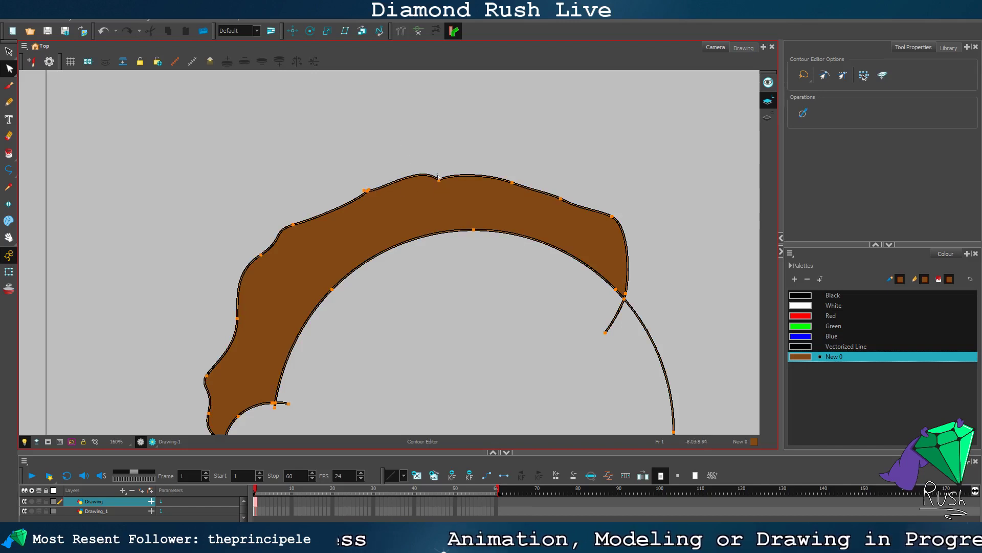
{"action": "left_click_drag", "start_coordinate": [439, 180], "coordinate": [472, 160]}
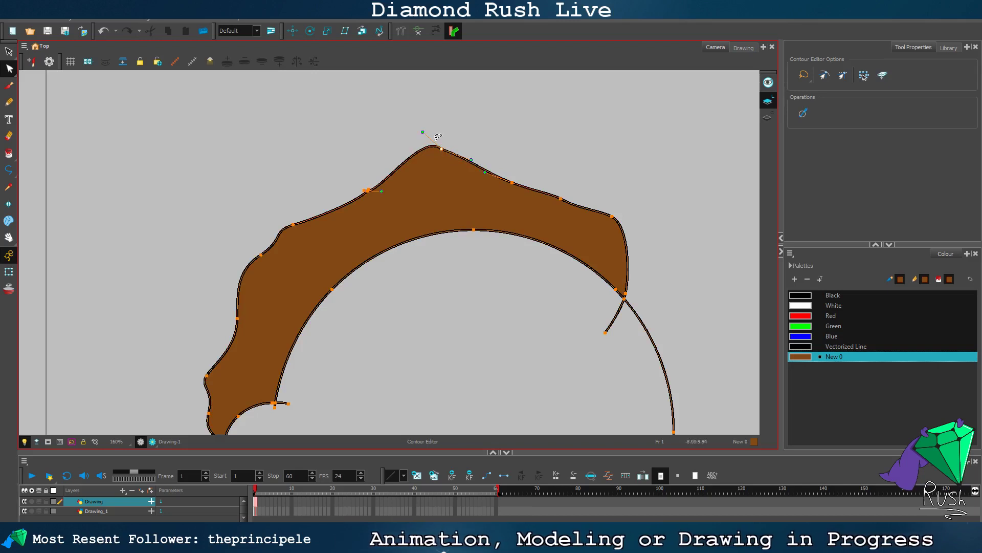
{"action": "left_click_drag", "start_coordinate": [423, 132], "coordinate": [419, 147]}
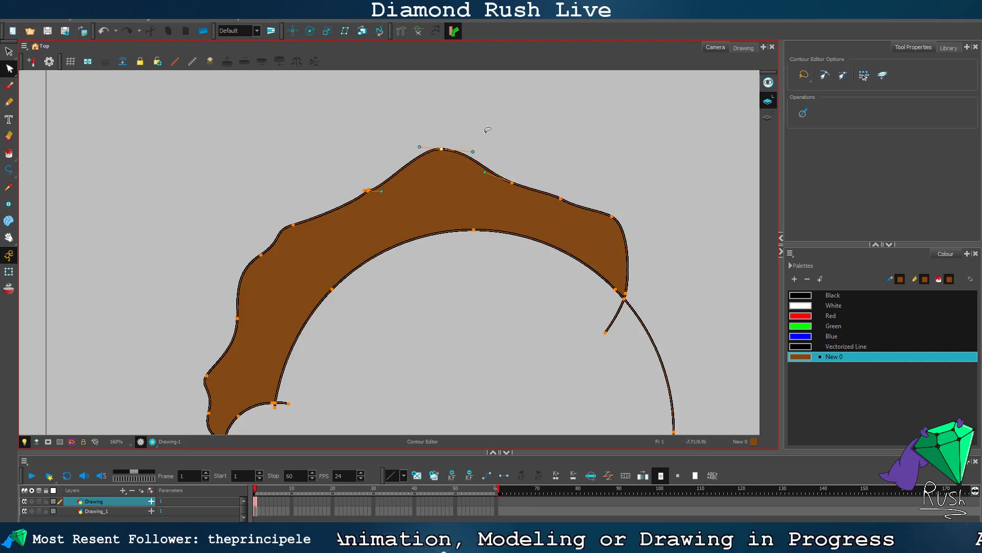
{"action": "left_click", "coordinate": [487, 130]}
{"action": "scroll", "coordinate": [509, 196], "scroll_direction": "down", "scroll_amount": 2}
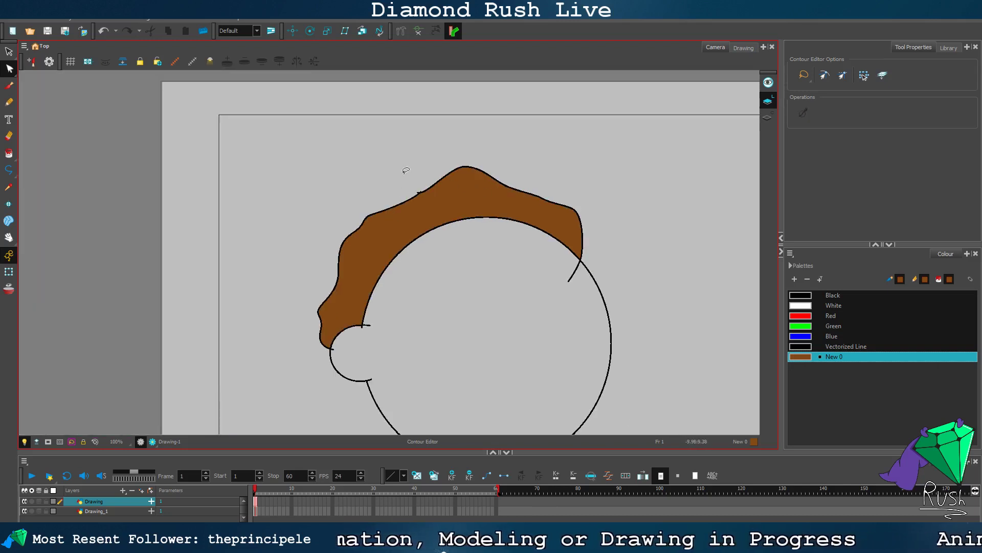
Step: Move the junction of the two wavy lines up and outward, left of the peak
{"action": "scroll", "coordinate": [405, 170], "scroll_direction": "up", "scroll_amount": 3}
{"action": "left_click", "coordinate": [435, 210]}
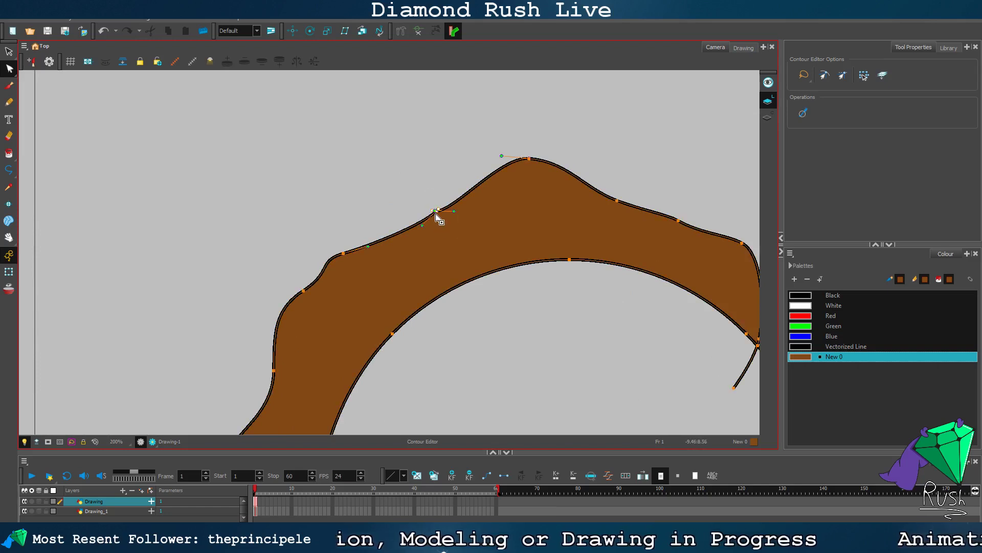
{"action": "left_click_drag", "start_coordinate": [435, 213], "coordinate": [410, 190]}
{"action": "left_click", "coordinate": [407, 166]}
{"action": "scroll", "coordinate": [437, 187], "scroll_direction": "up", "scroll_amount": 3}
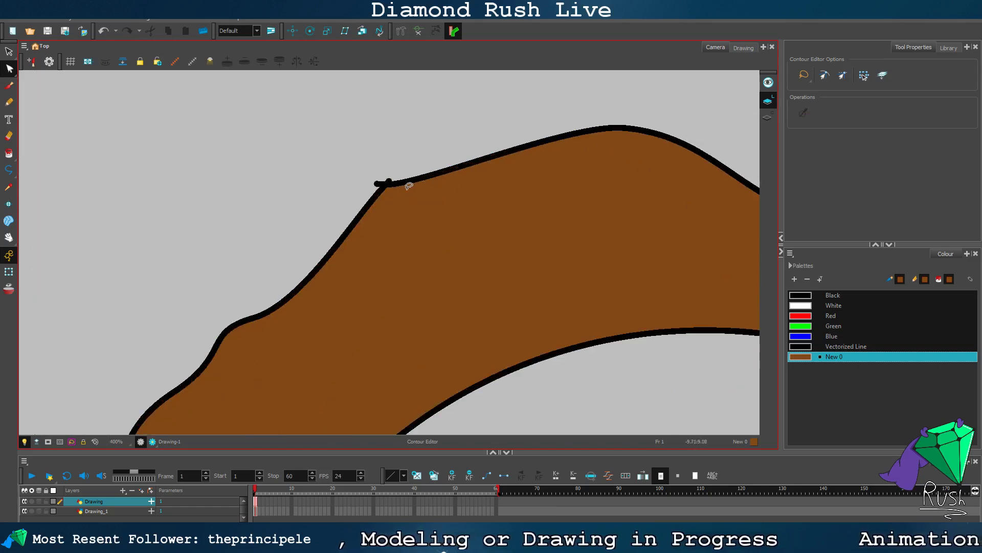
{"action": "scroll", "coordinate": [409, 186], "scroll_direction": "down", "scroll_amount": 6}
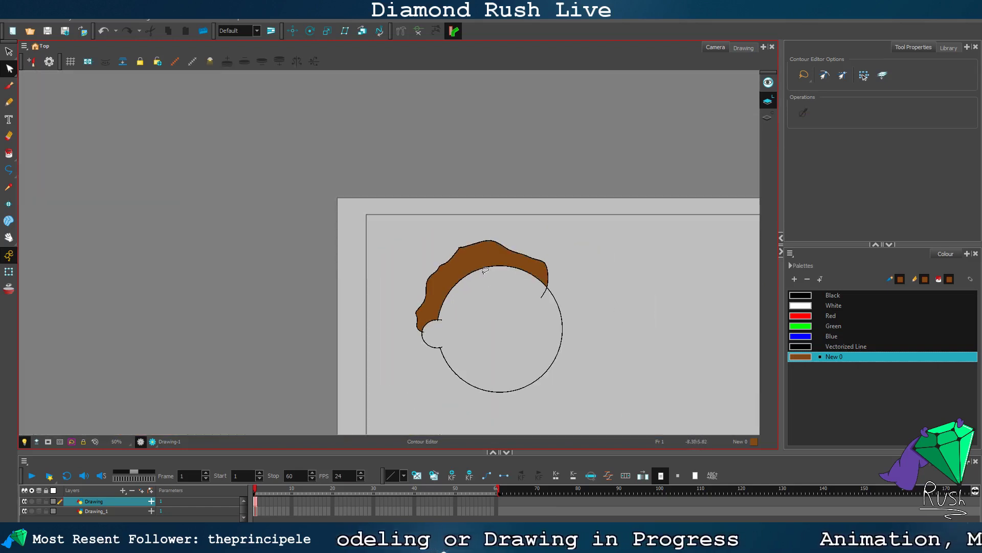
Step: Trim the overhanging line ends where the two wavy lines meet so that they form a clean corner
{"action": "scroll", "coordinate": [484, 271], "scroll_direction": "up", "scroll_amount": 6}
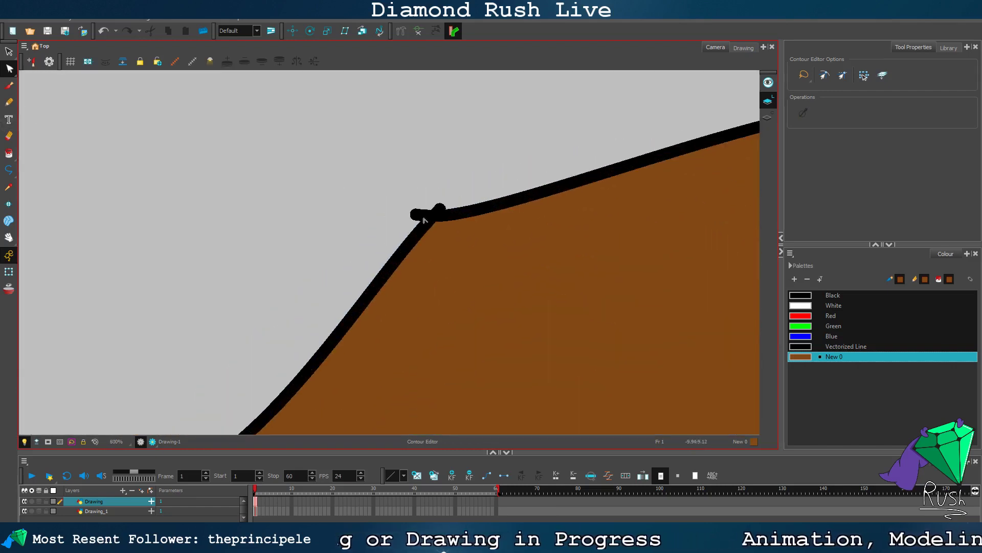
{"action": "left_click", "coordinate": [423, 220]}
{"action": "left_click_drag", "start_coordinate": [423, 220], "coordinate": [441, 211]}
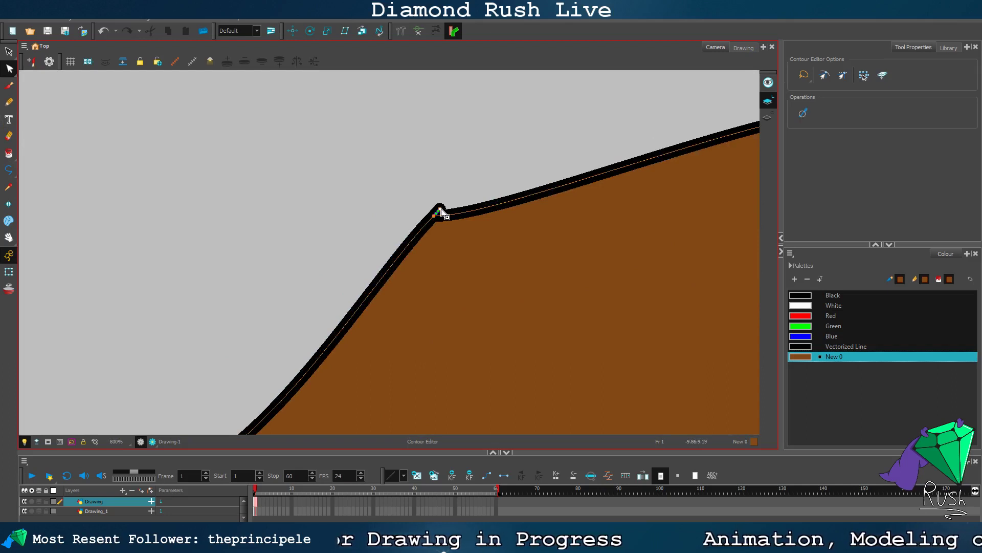
{"action": "key", "text": "Delete"}
{"action": "key", "text": "ctrl+z"}
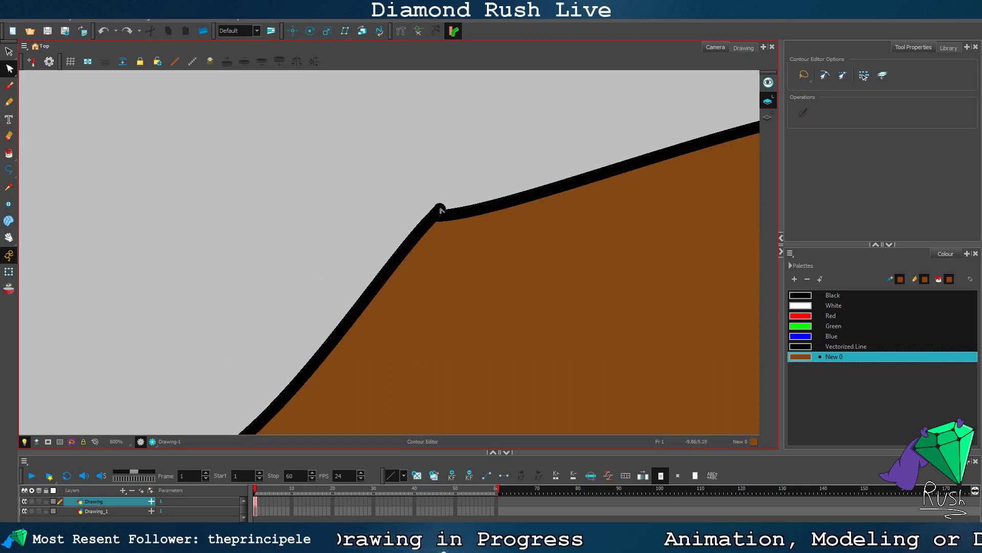
{"action": "left_click", "coordinate": [440, 210]}
{"action": "left_click_drag", "start_coordinate": [439, 210], "coordinate": [434, 217]}
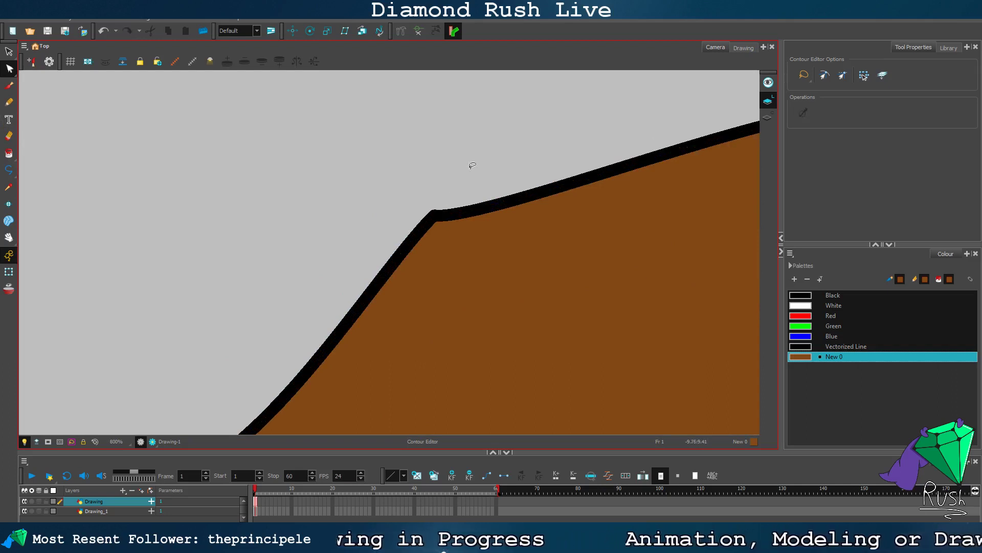
{"action": "scroll", "coordinate": [471, 164], "scroll_direction": "down", "scroll_amount": 5}
Step: Delete the overhanging ends of the wavy contour at both circles and the large circle's stub inside the small circle
{"action": "scroll", "coordinate": [679, 289], "scroll_direction": "up", "scroll_amount": 2}
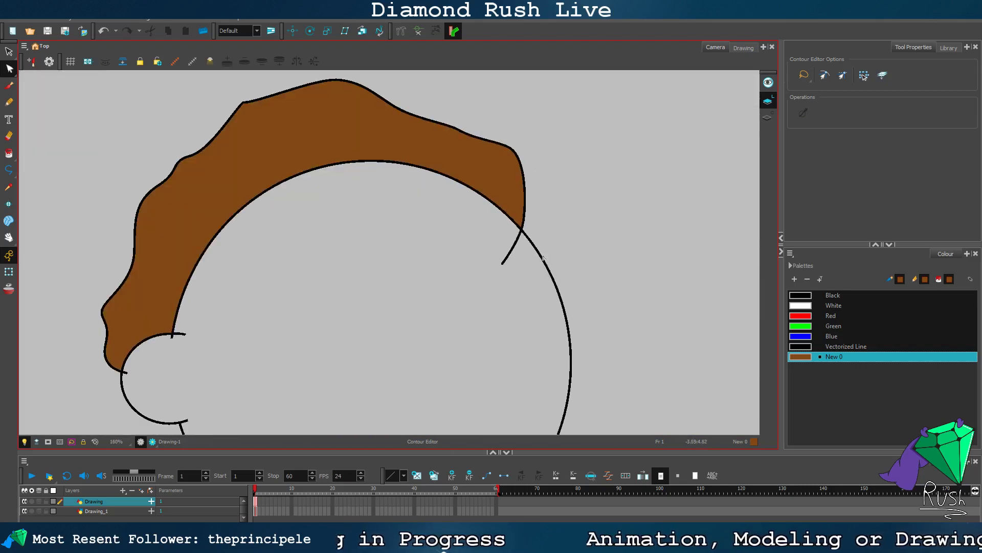
{"action": "left_click", "coordinate": [512, 249]}
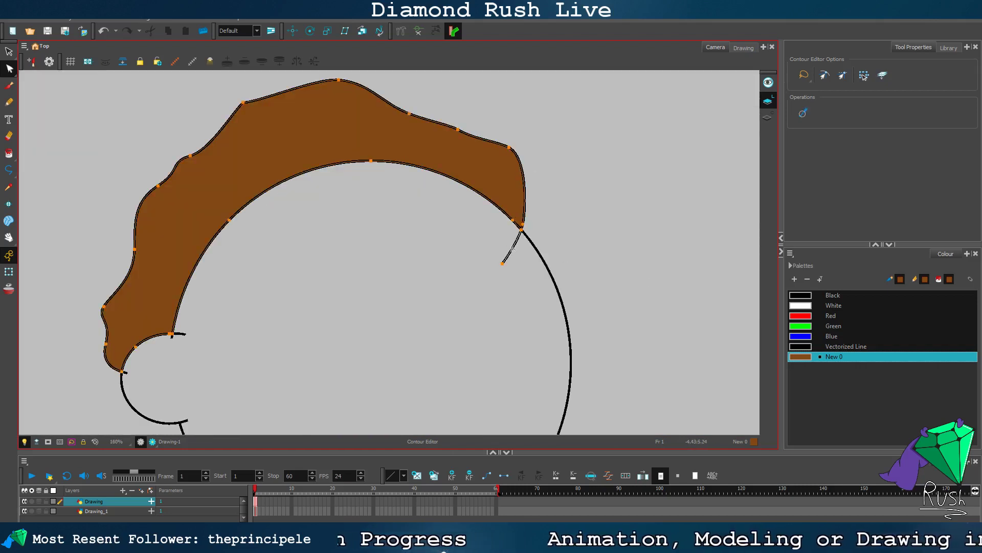
{"action": "key", "text": "Delete"}
{"action": "scroll", "coordinate": [137, 359], "scroll_direction": "up", "scroll_amount": 3}
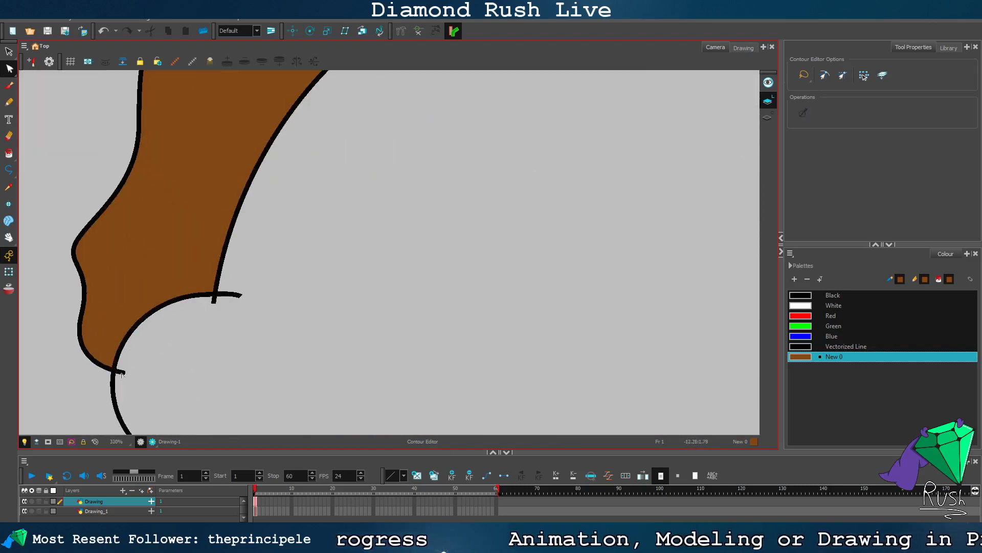
{"action": "left_click", "coordinate": [215, 300]}
{"action": "key", "text": "Delete"}
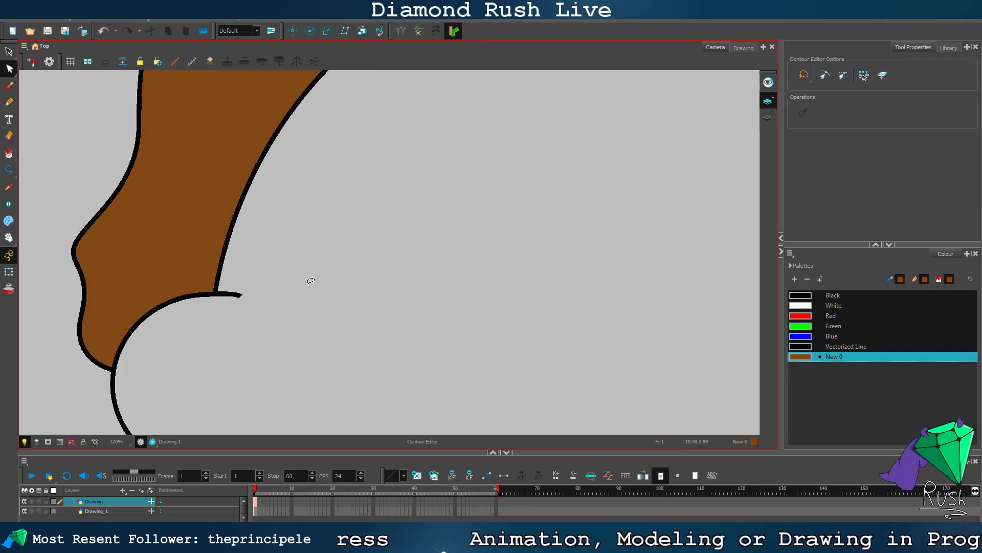
{"action": "scroll", "coordinate": [310, 280], "scroll_direction": "down", "scroll_amount": 4}
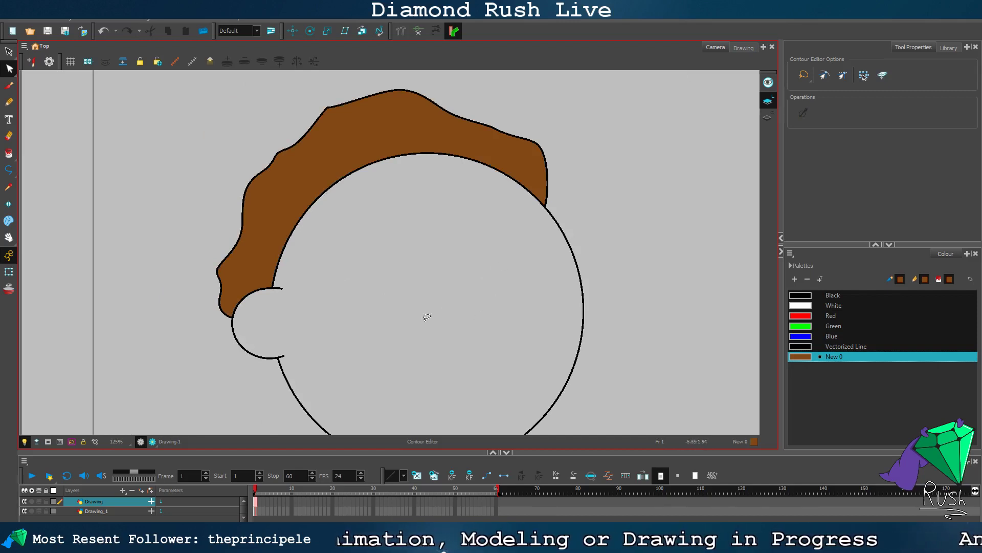
Step: Move the two contour points on the slope right of the peak outward to even out the dips
{"action": "scroll", "coordinate": [363, 235], "scroll_direction": "down", "scroll_amount": 3}
{"action": "scroll", "coordinate": [417, 203], "scroll_direction": "up", "scroll_amount": 3}
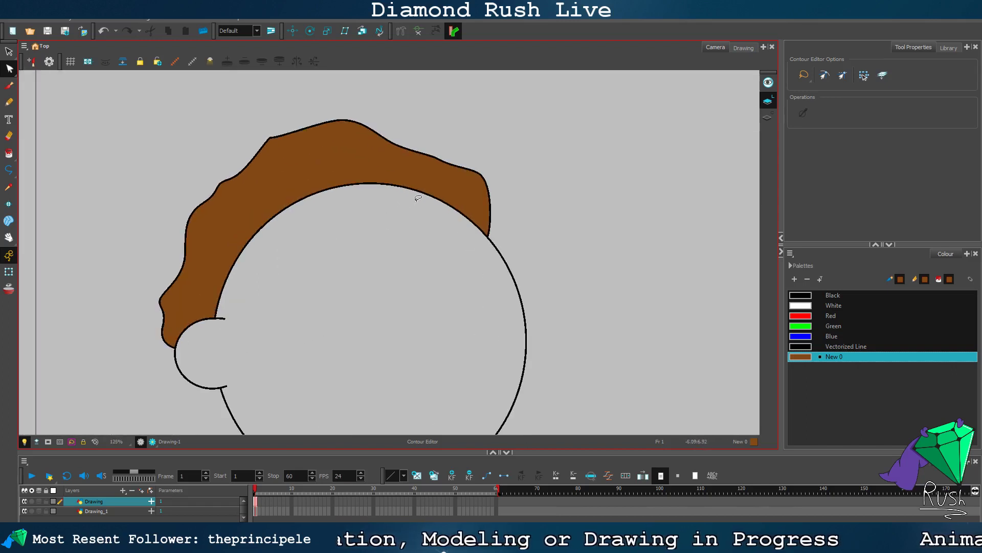
{"action": "scroll", "coordinate": [459, 137], "scroll_direction": "up", "scroll_amount": 2}
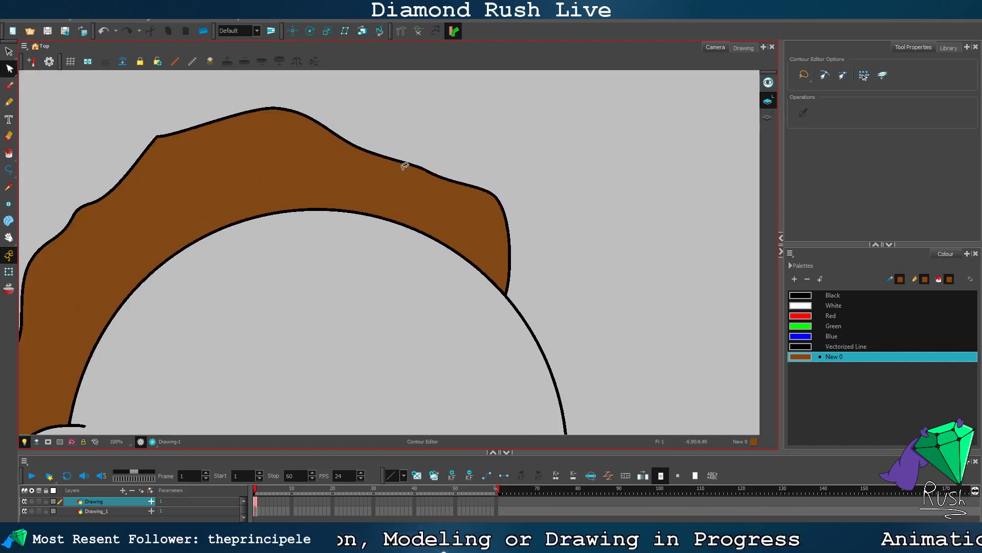
{"action": "left_click", "coordinate": [427, 172]}
{"action": "left_click_drag", "start_coordinate": [428, 171], "coordinate": [433, 153]}
{"action": "left_click_drag", "start_coordinate": [366, 154], "coordinate": [363, 129]}
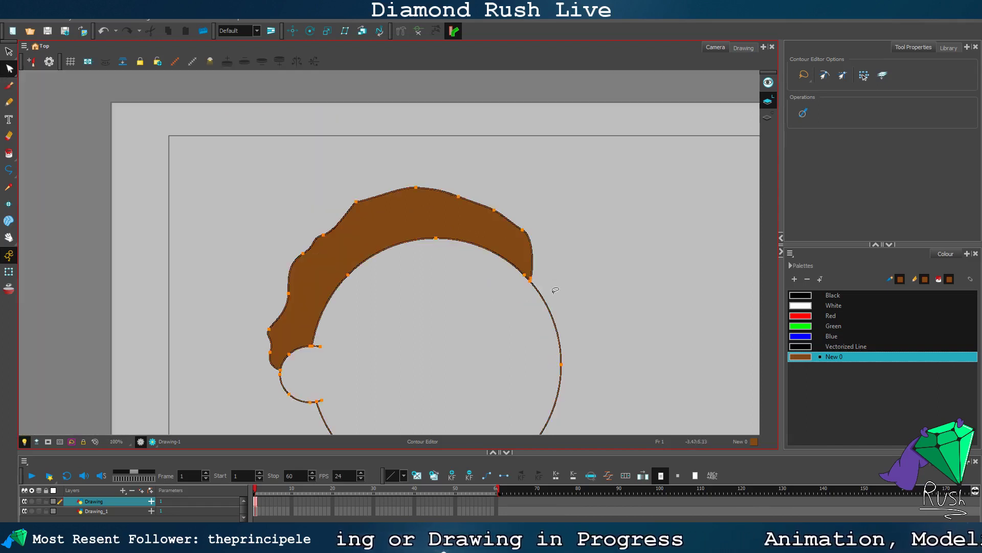
Step: Reshape the contour left of the corner junction into a fuller bulge by moving its nearest point up and inward and adjusting its handle
{"action": "scroll", "coordinate": [557, 261], "scroll_direction": "down", "scroll_amount": 3}
{"action": "scroll", "coordinate": [635, 323], "scroll_direction": "down", "scroll_amount": 2}
{"action": "scroll", "coordinate": [587, 317], "scroll_direction": "up", "scroll_amount": 5}
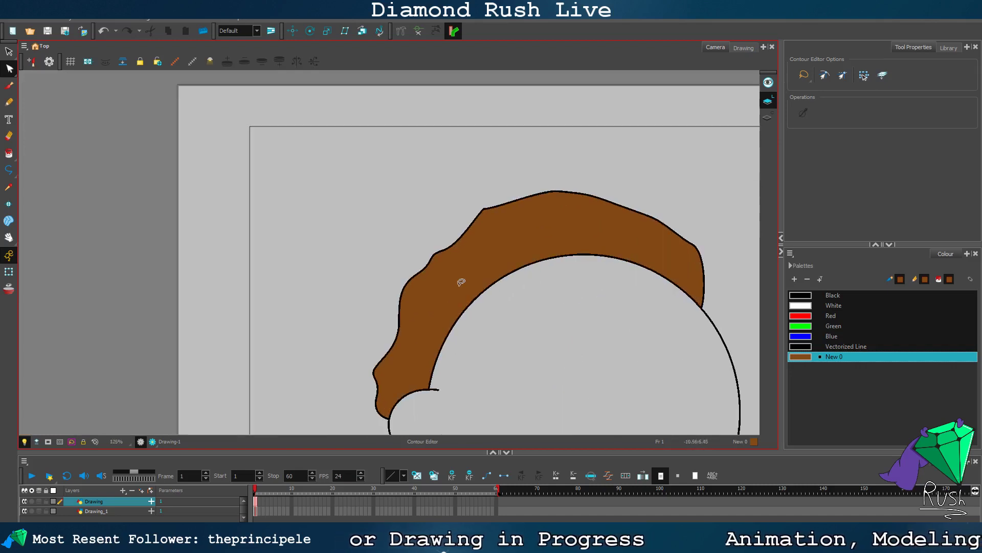
{"action": "scroll", "coordinate": [445, 236], "scroll_direction": "up", "scroll_amount": 3}
{"action": "left_click", "coordinate": [455, 235]}
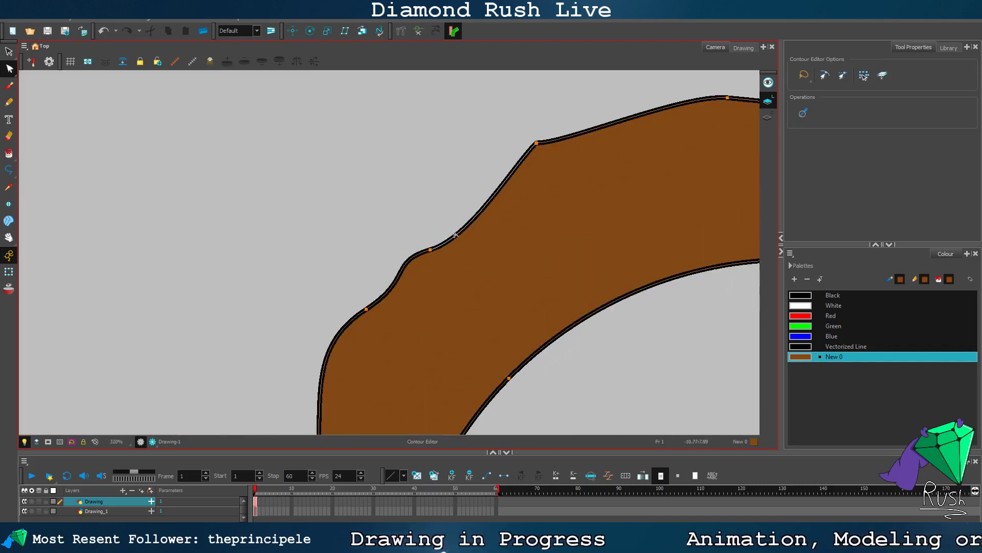
{"action": "left_click_drag", "start_coordinate": [432, 252], "coordinate": [427, 240]}
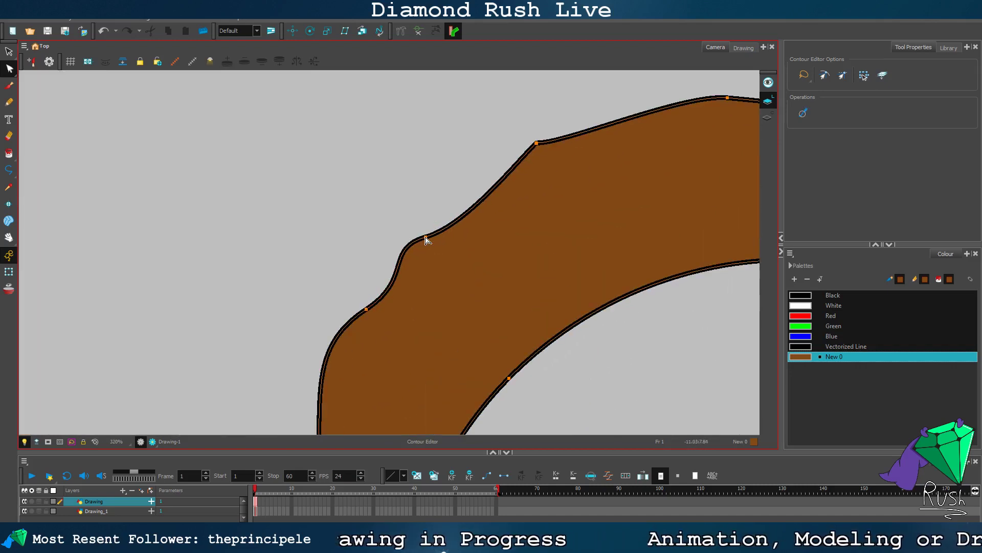
{"action": "left_click_drag", "start_coordinate": [536, 143], "coordinate": [528, 127]}
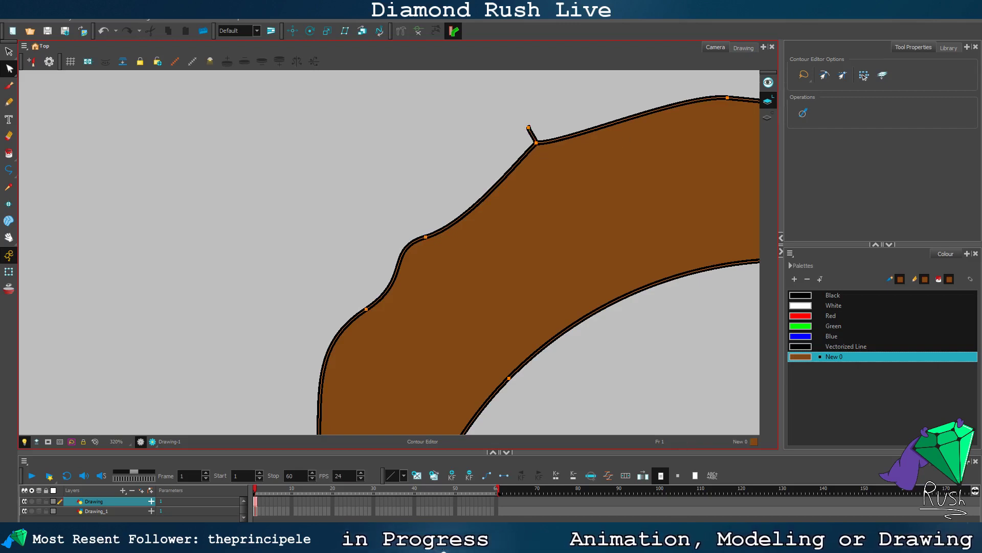
{"action": "left_click_drag", "start_coordinate": [430, 240], "coordinate": [470, 151]}
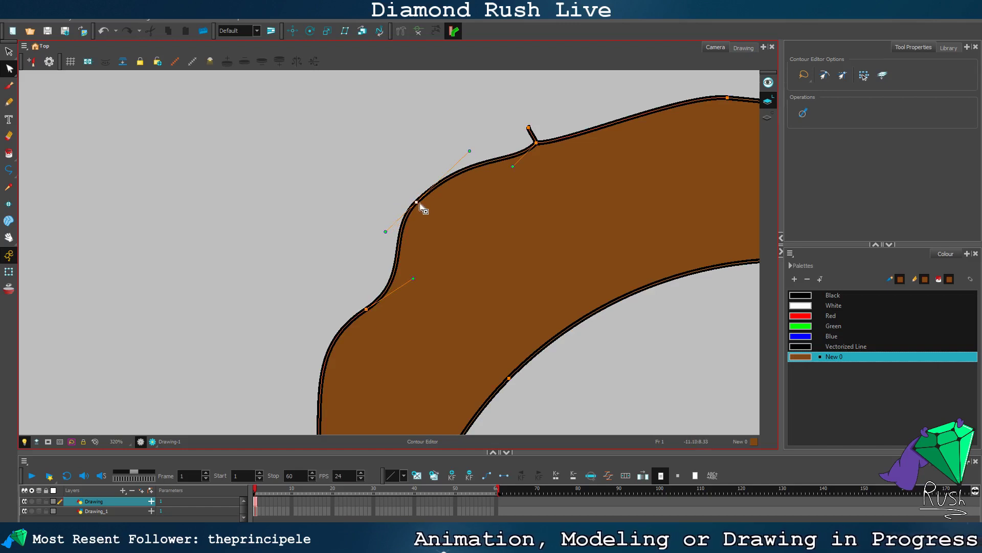
{"action": "left_click_drag", "start_coordinate": [420, 203], "coordinate": [439, 199]}
{"action": "left_click", "coordinate": [504, 141]}
Step: Delete the short stray line sticking out of the contour's corner junction
{"action": "left_click", "coordinate": [534, 138]}
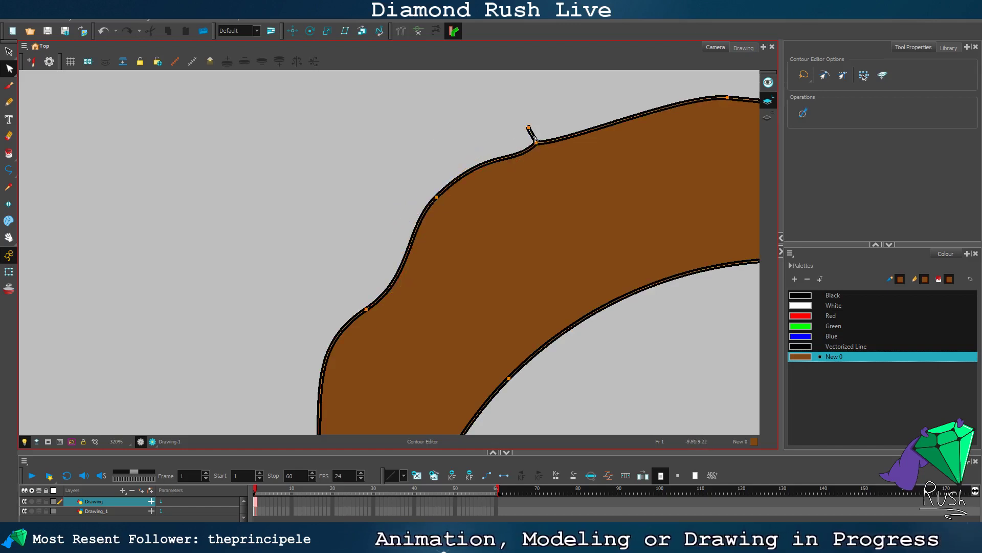
{"action": "scroll", "coordinate": [535, 139], "scroll_direction": "down", "scroll_amount": 3}
{"action": "scroll", "coordinate": [537, 133], "scroll_direction": "up", "scroll_amount": 5}
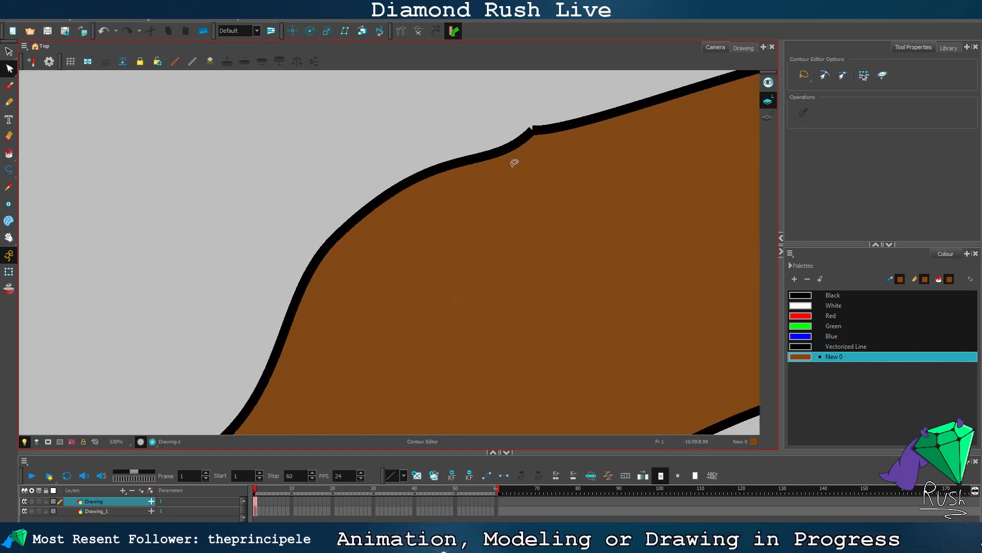
Step: Try to clean up the contour's corner junction by repositioning its stray end point, undoing the unwanted changes
{"action": "left_click_drag", "start_coordinate": [541, 124], "coordinate": [519, 81]}
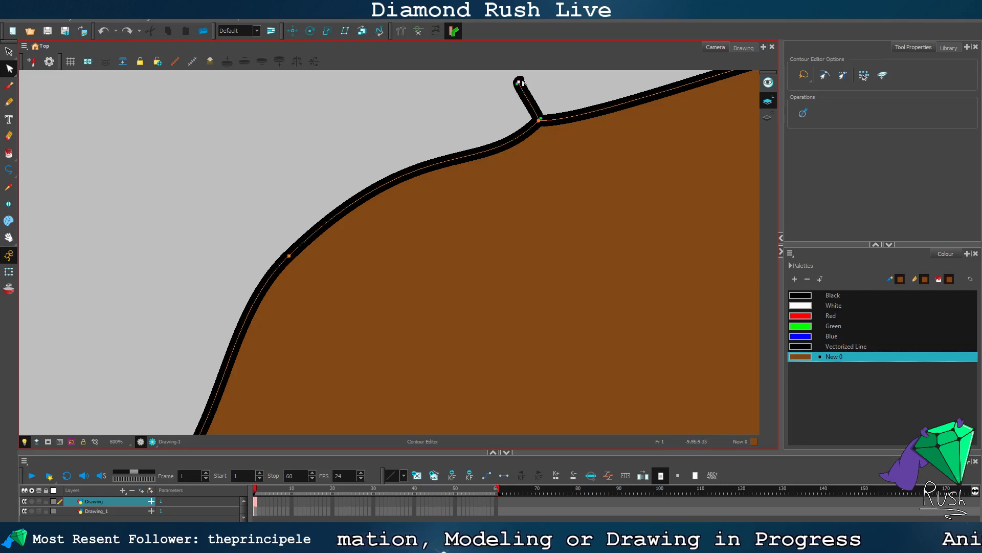
{"action": "key", "text": "ctrl+z"}
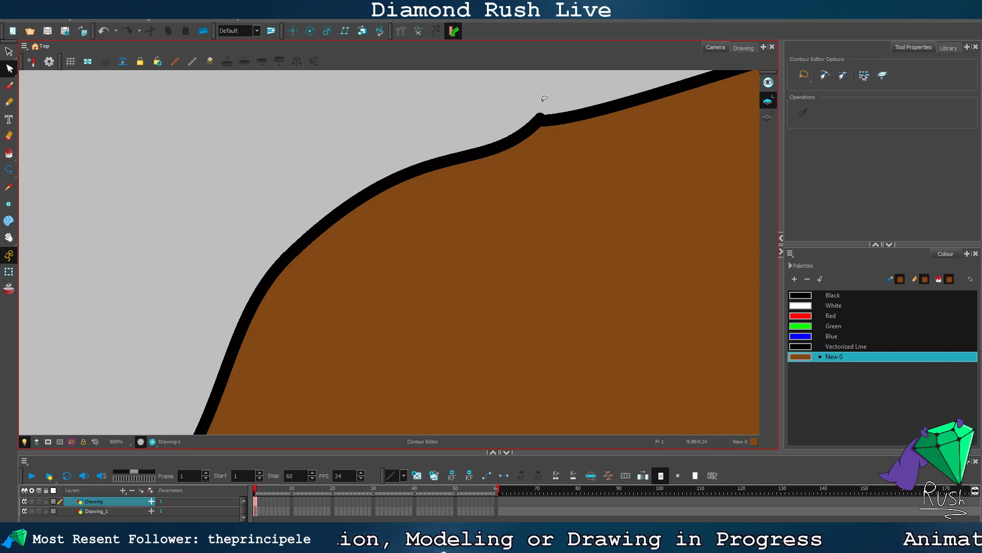
{"action": "scroll", "coordinate": [542, 138], "scroll_direction": "up", "scroll_amount": 3}
{"action": "left_click", "coordinate": [536, 154]}
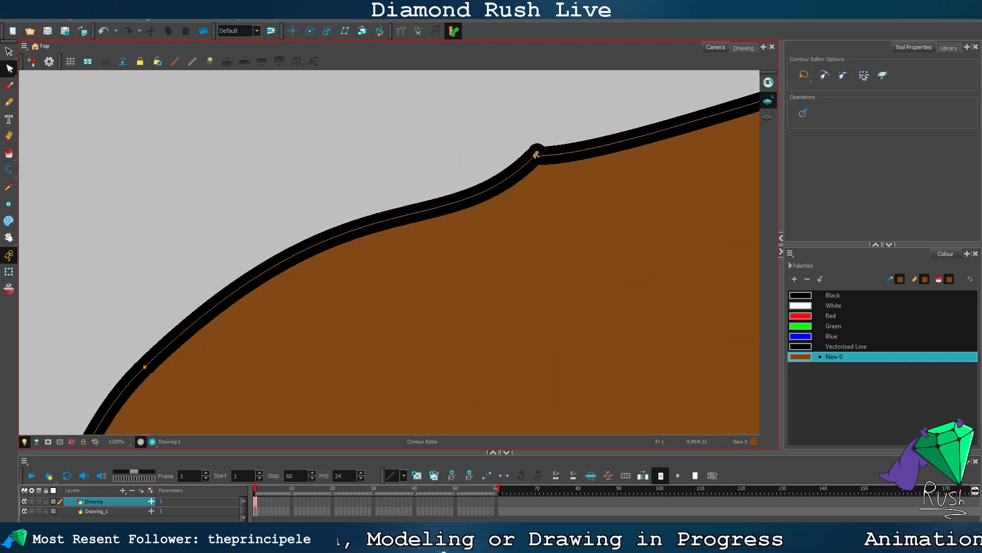
{"action": "left_click", "coordinate": [537, 155]}
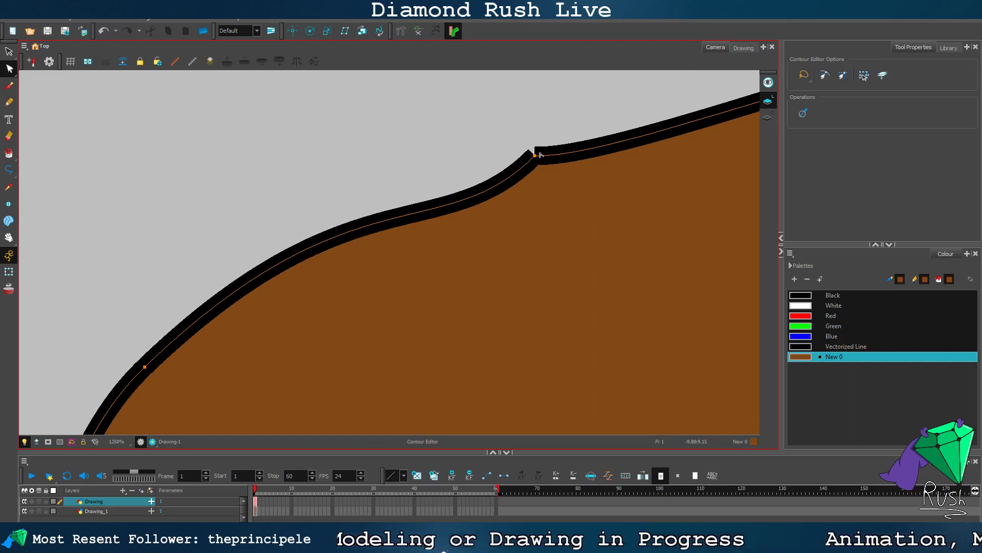
{"action": "key", "text": "ctrl+z"}
{"action": "left_click", "coordinate": [542, 156]}
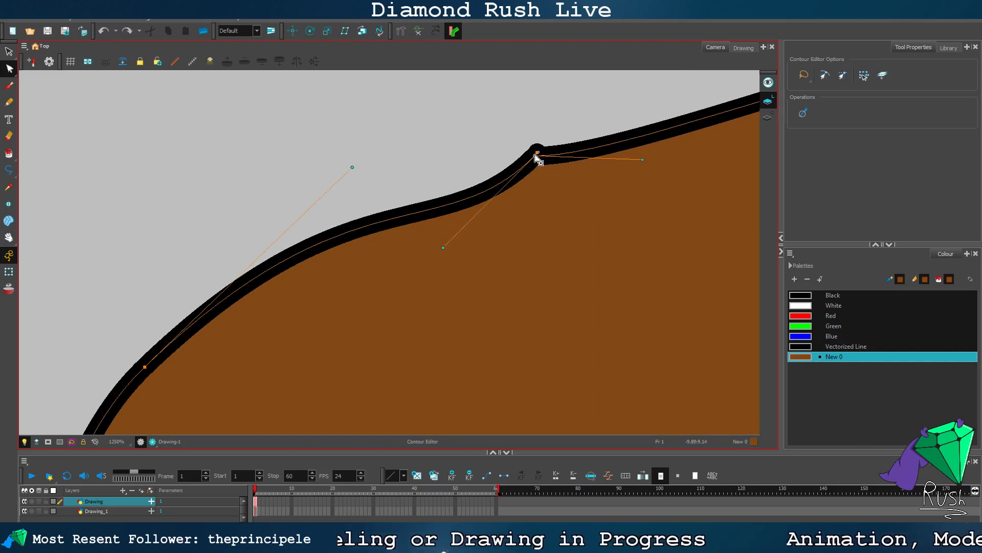
{"action": "left_click", "coordinate": [548, 126]}
{"action": "left_click", "coordinate": [542, 155]}
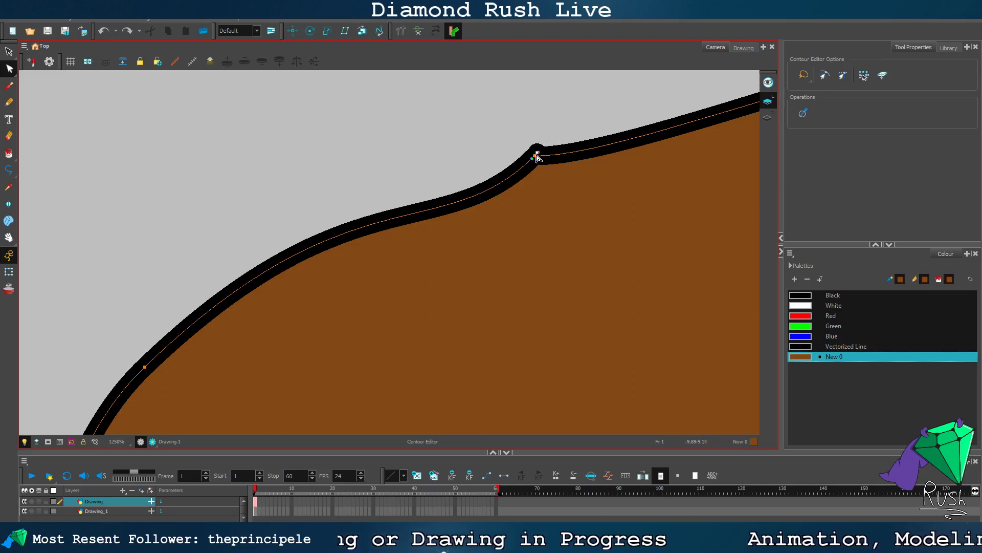
{"action": "left_click", "coordinate": [536, 155]}
{"action": "left_click", "coordinate": [541, 153]}
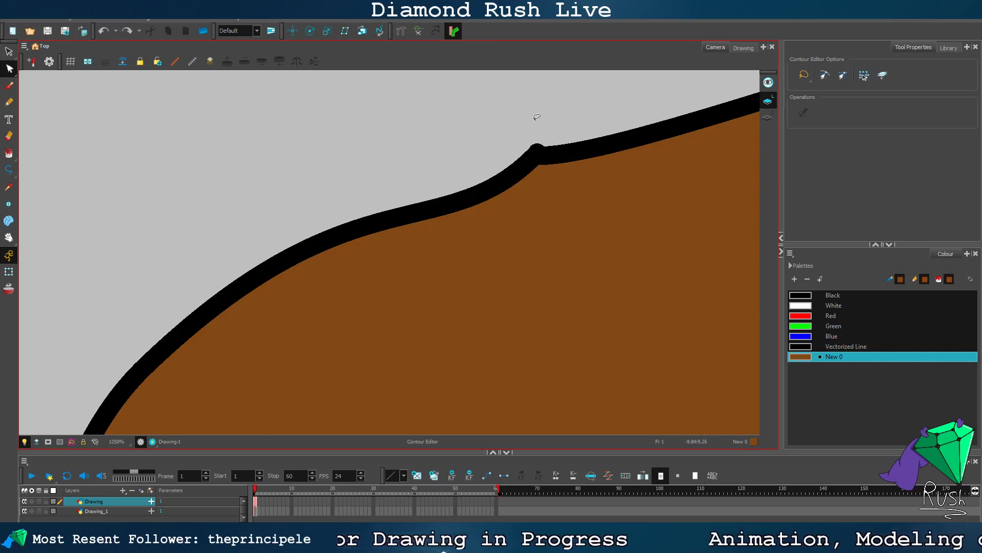
Step: Try to smooth the bump at the contour's corner junction with the Eraser at size 30
{"action": "left_click", "coordinate": [9, 136]}
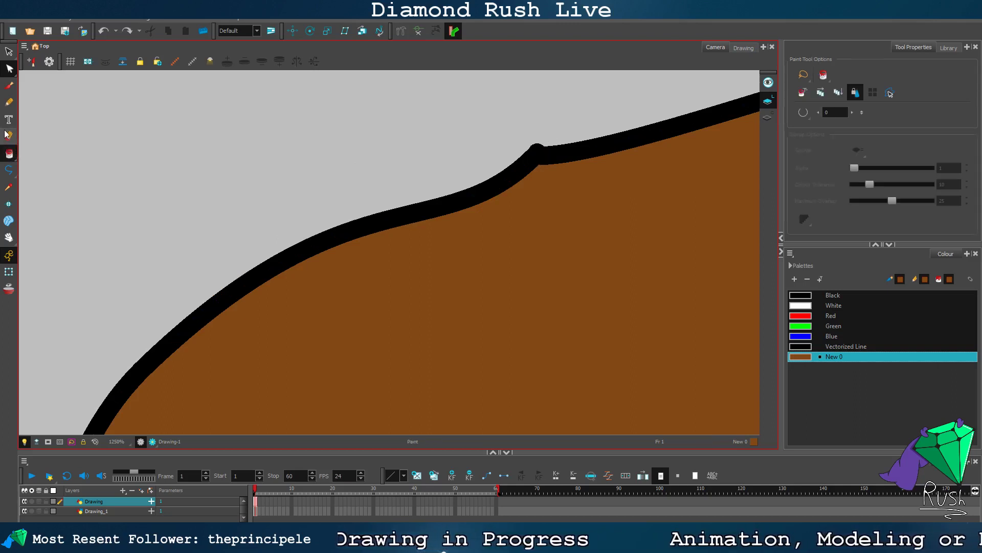
{"action": "left_click", "coordinate": [521, 116]}
{"action": "key", "text": "ctrl+z"}
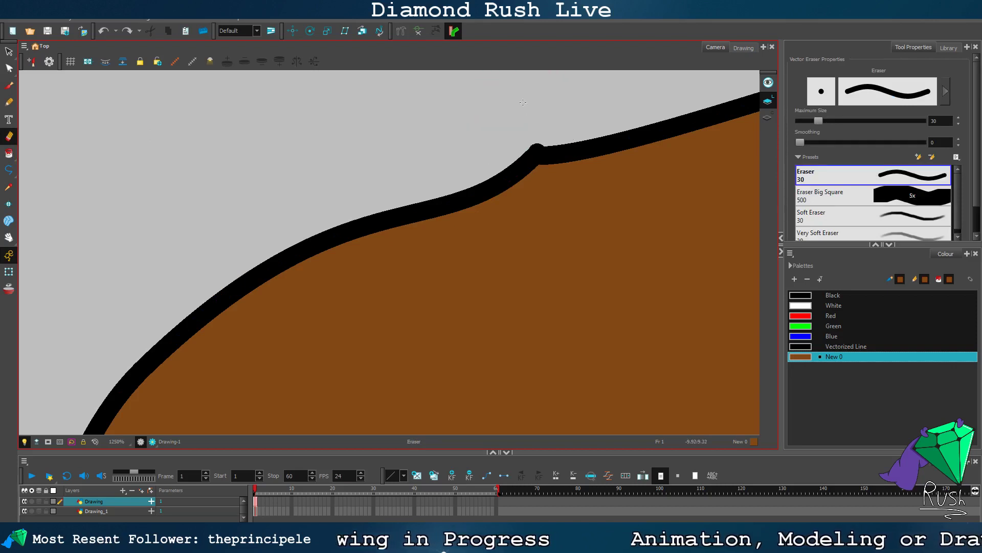
{"action": "left_click", "coordinate": [518, 93]}
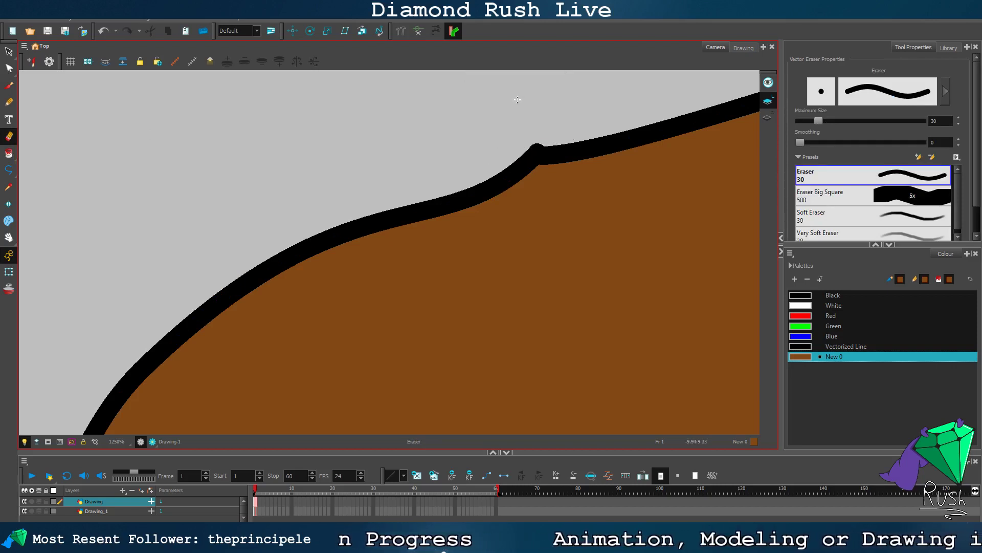
{"action": "left_click", "coordinate": [517, 100]}
Step: Preview the whole drawing in render view, and return to the normal drawing view
{"action": "scroll", "coordinate": [418, 154], "scroll_direction": "down", "scroll_amount": 12}
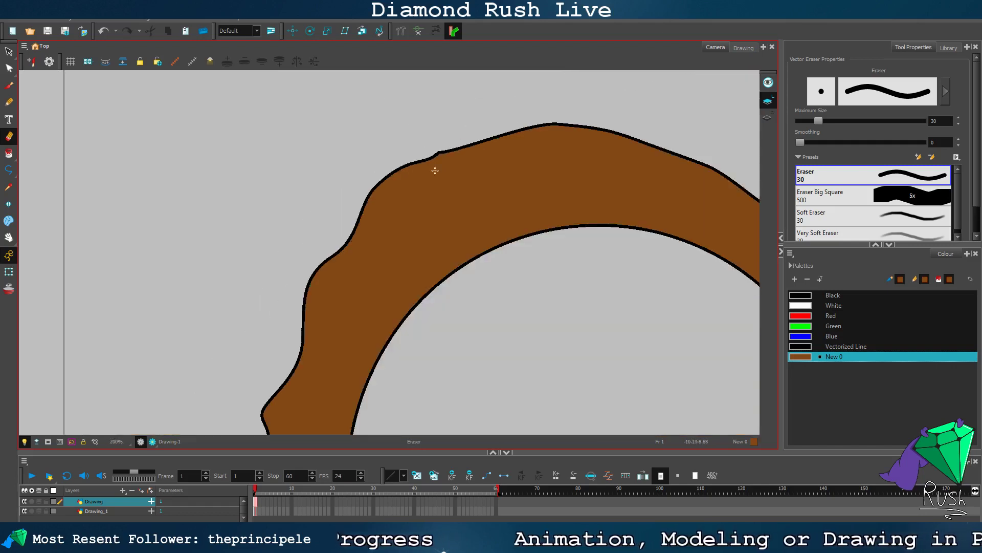
{"action": "scroll", "coordinate": [512, 325], "scroll_direction": "up", "scroll_amount": 3}
{"action": "scroll", "coordinate": [83, 429], "scroll_direction": "down", "scroll_amount": 2}
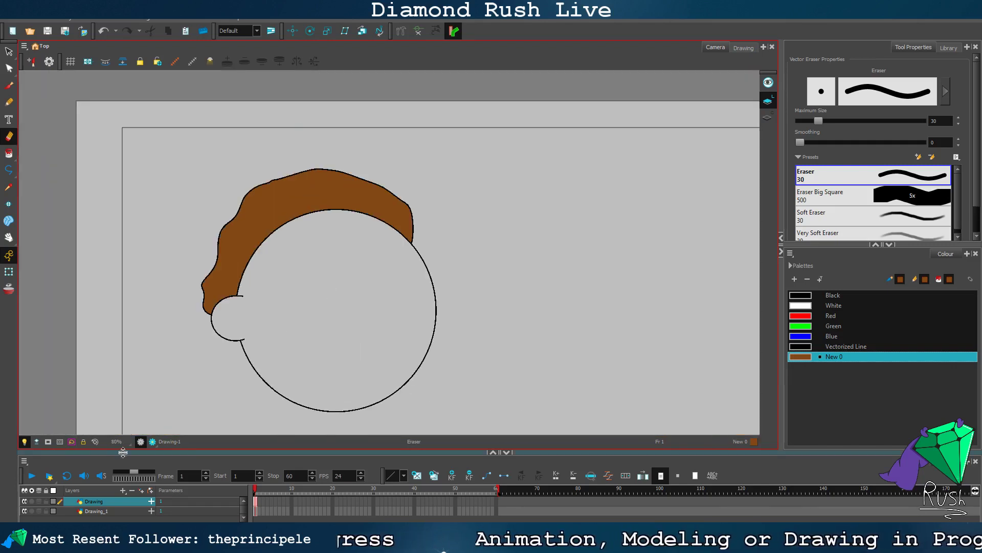
{"action": "left_click", "coordinate": [152, 442]}
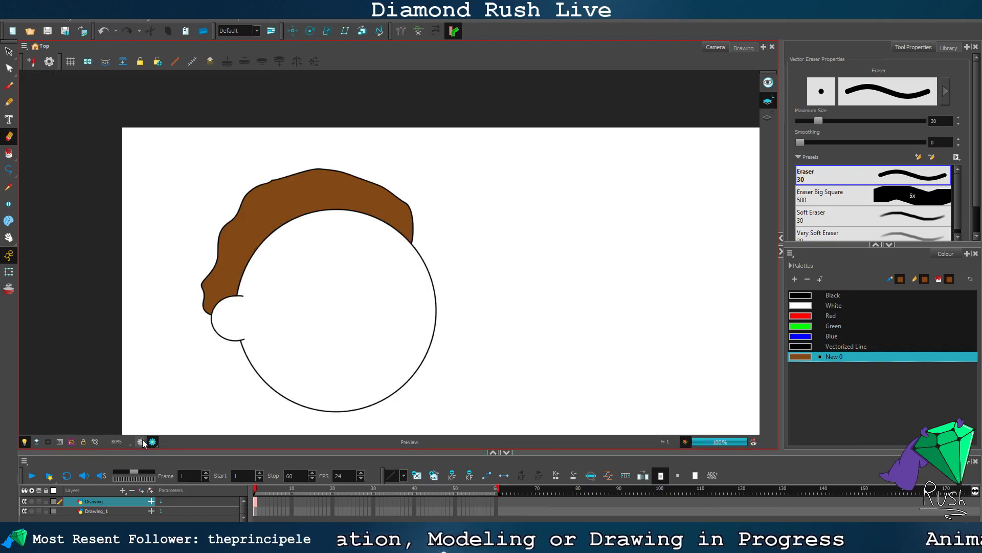
{"action": "left_click", "coordinate": [141, 441]}
Step: Draw a smaller circle with the Ellipse tool inside the upper part of the large circle, using the Pencil 1 preset at size 5
{"action": "scroll", "coordinate": [320, 186], "scroll_direction": "up", "scroll_amount": 3}
{"action": "left_click", "coordinate": [9, 236]}
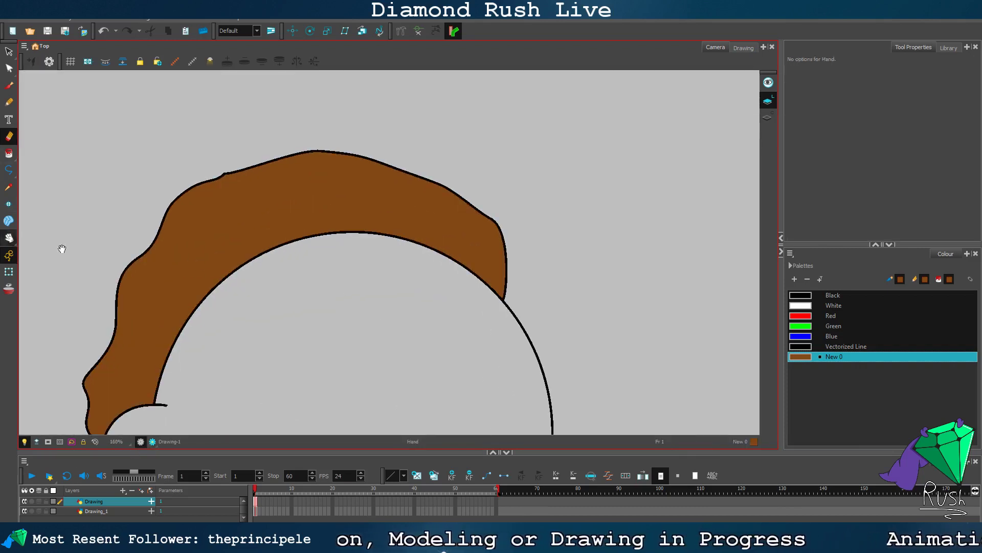
{"action": "mouse_move", "coordinate": [358, 261]}
{"action": "left_mouse_down"}
{"action": "mouse_move", "coordinate": [342, 208]}
{"action": "mouse_move", "coordinate": [287, 146]}
{"action": "left_mouse_up"}
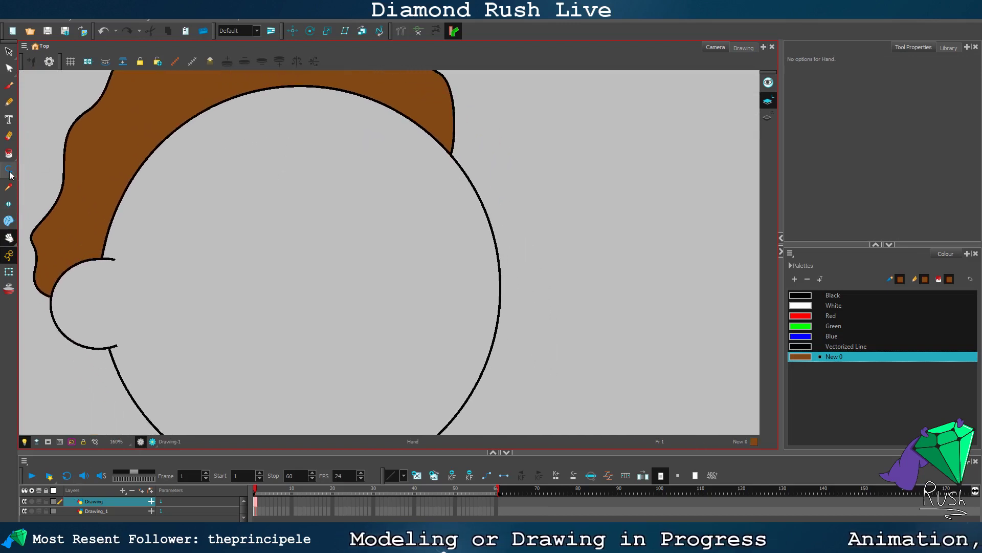
{"action": "left_click_drag", "start_coordinate": [10, 175], "coordinate": [36, 188]}
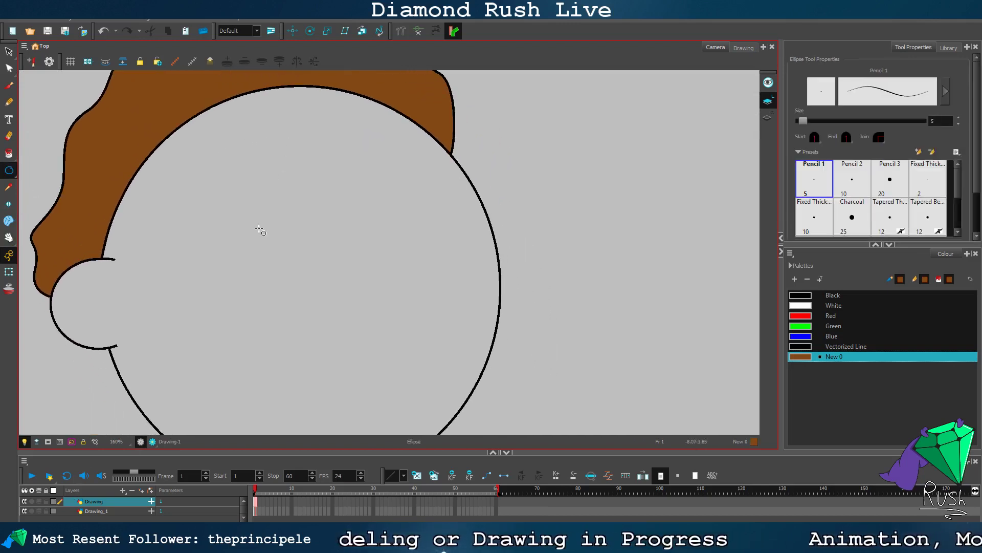
{"action": "left_click_drag", "start_coordinate": [228, 179], "coordinate": [377, 329]}
Step: Recolour the new inner circle's outline Black and move it slightly up and to the left within the large circle
{"action": "key", "text": "alt+s"}
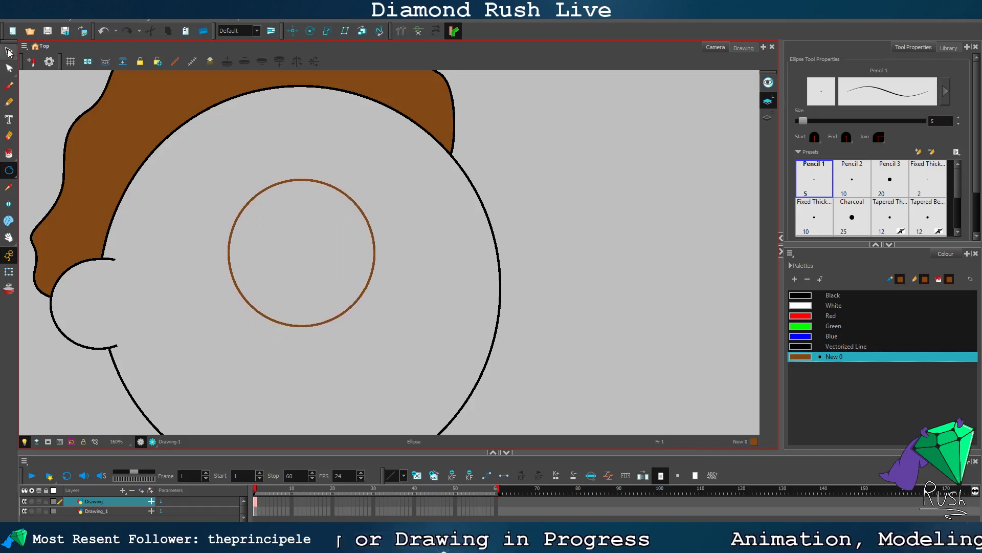
{"action": "left_click", "coordinate": [372, 208]}
{"action": "left_click", "coordinate": [841, 296]}
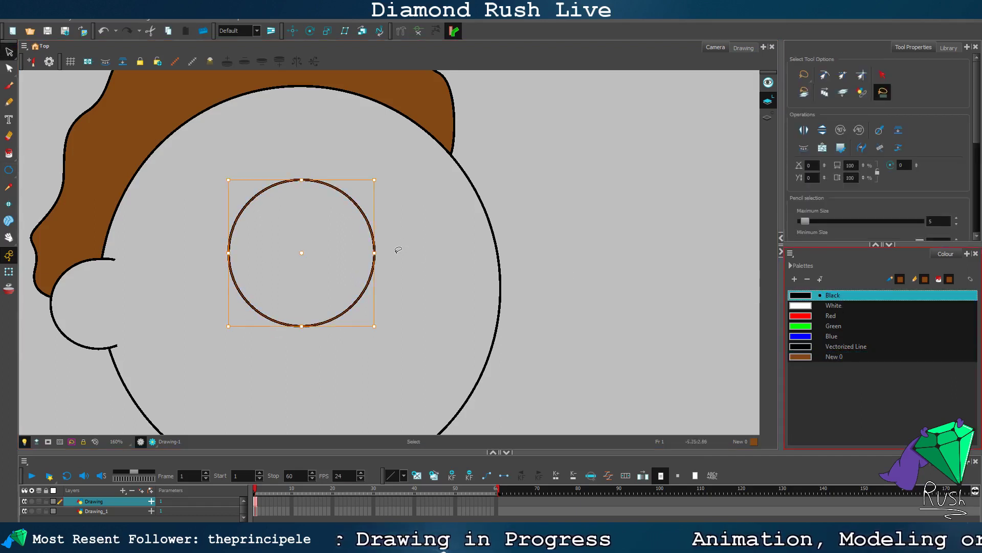
{"action": "left_click", "coordinate": [306, 285]}
{"action": "left_click", "coordinate": [376, 240]}
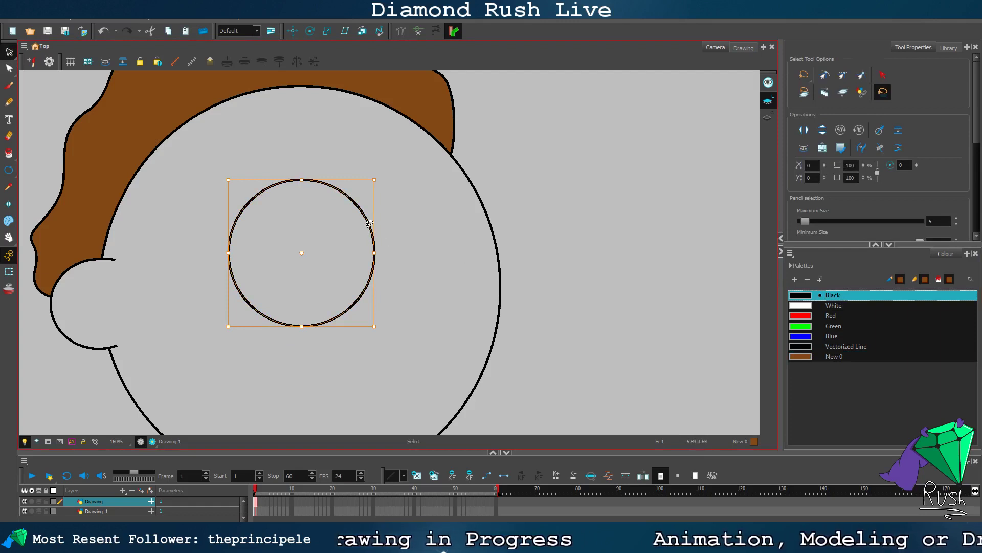
{"action": "left_click_drag", "start_coordinate": [369, 224], "coordinate": [336, 201]}
{"action": "left_click", "coordinate": [406, 249]}
{"action": "scroll", "coordinate": [382, 248], "scroll_direction": "down", "scroll_amount": 3}
{"action": "scroll", "coordinate": [394, 241], "scroll_direction": "up", "scroll_amount": 2}
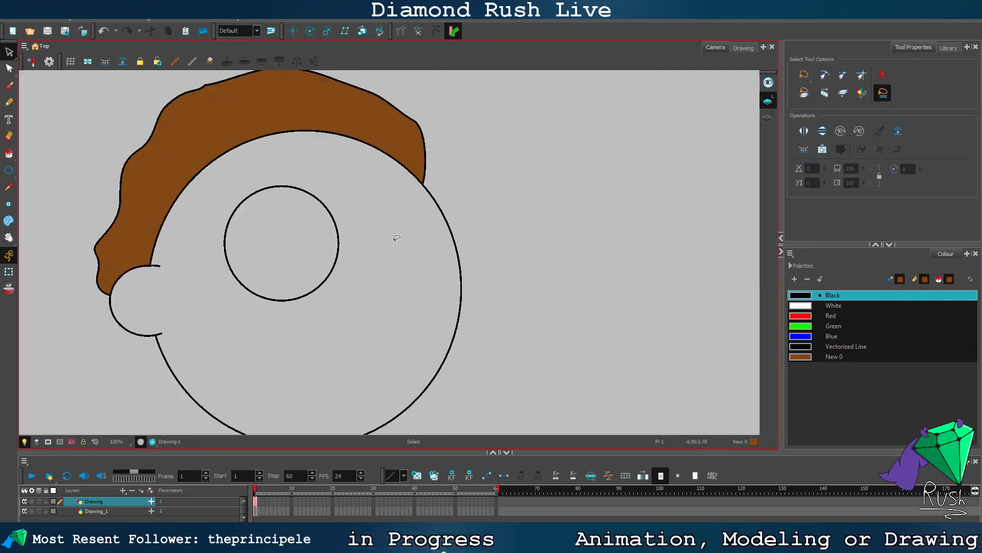
Step: Duplicate the inner circle and place the copy level to its right, overlapping the large circle's edge
{"action": "mouse_move", "coordinate": [394, 241]}
{"action": "left_mouse_down"}
{"action": "mouse_move", "coordinate": [298, 284]}
{"action": "mouse_move", "coordinate": [336, 269]}
{"action": "left_mouse_up"}
{"action": "left_click_drag", "start_coordinate": [426, 249], "coordinate": [465, 266]}
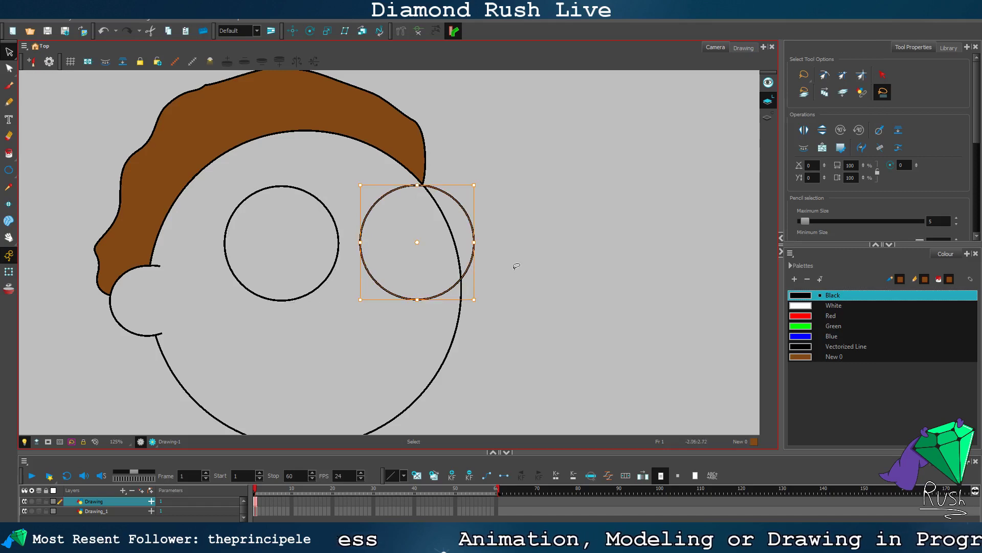
{"action": "left_click", "coordinate": [518, 268]}
{"action": "scroll", "coordinate": [439, 280], "scroll_direction": "down", "scroll_amount": 2}
{"action": "scroll", "coordinate": [356, 256], "scroll_direction": "up", "scroll_amount": 4}
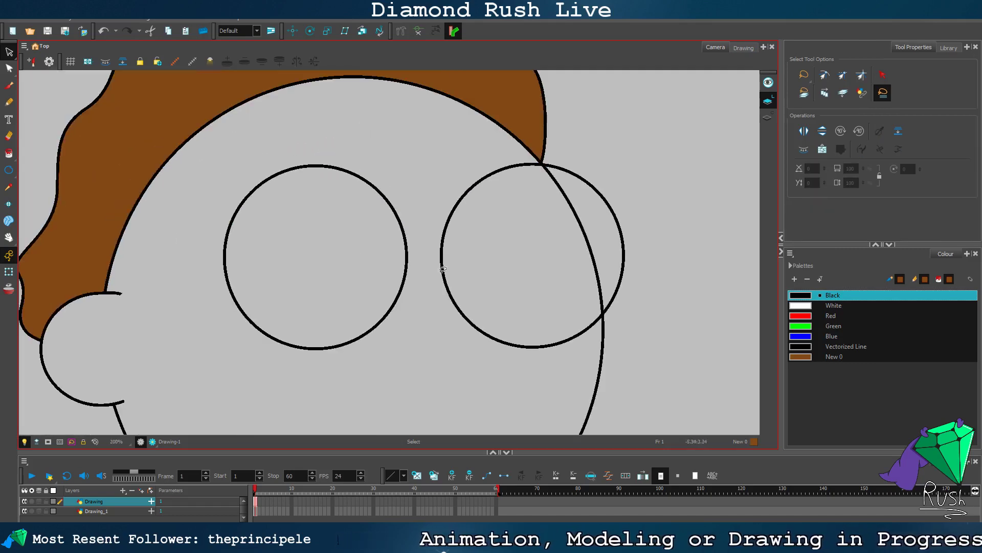
Step: Select both inner circles and move them slightly down together
{"action": "key", "text": "ctrl+a"}
{"action": "left_click_drag", "start_coordinate": [407, 264], "coordinate": [408, 283]}
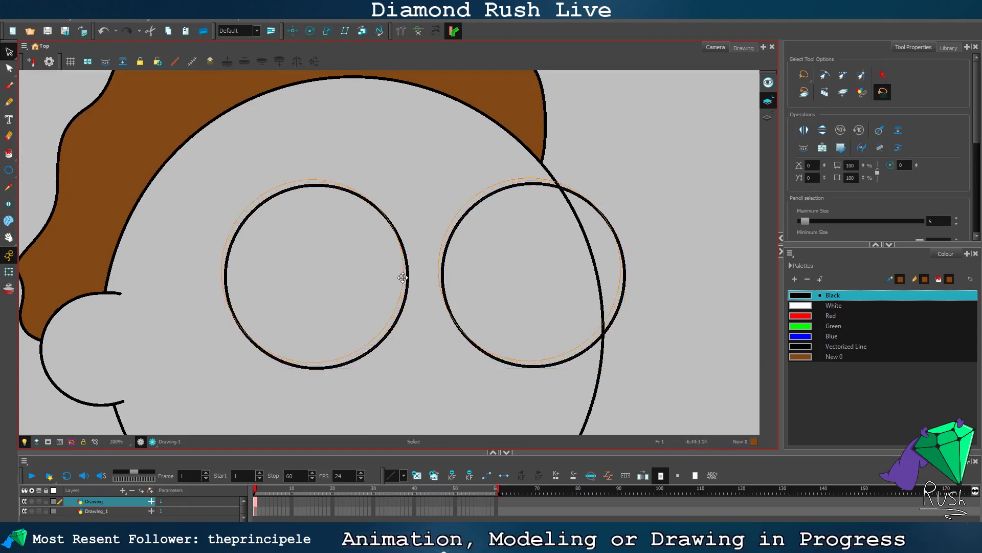
{"action": "left_click", "coordinate": [640, 241]}
{"action": "scroll", "coordinate": [639, 253], "scroll_direction": "down", "scroll_amount": 3}
{"action": "scroll", "coordinate": [656, 311], "scroll_direction": "up", "scroll_amount": 3}
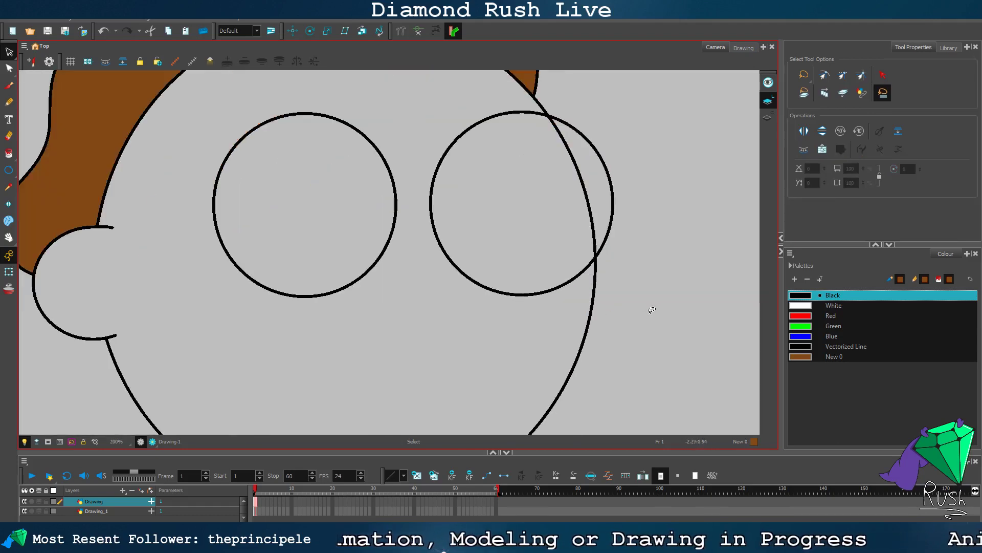
{"action": "left_click", "coordinate": [587, 191]}
{"action": "left_click", "coordinate": [643, 180]}
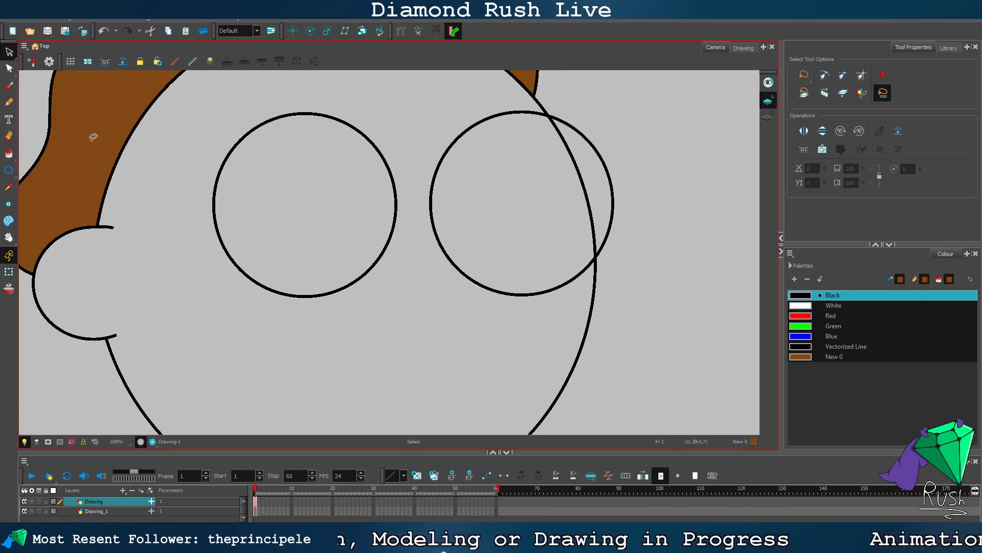
Step: Try filling the right inner circle with the brown colour using the Paint tool, and undo the fill
{"action": "left_click", "coordinate": [10, 154]}
{"action": "left_click", "coordinate": [526, 209]}
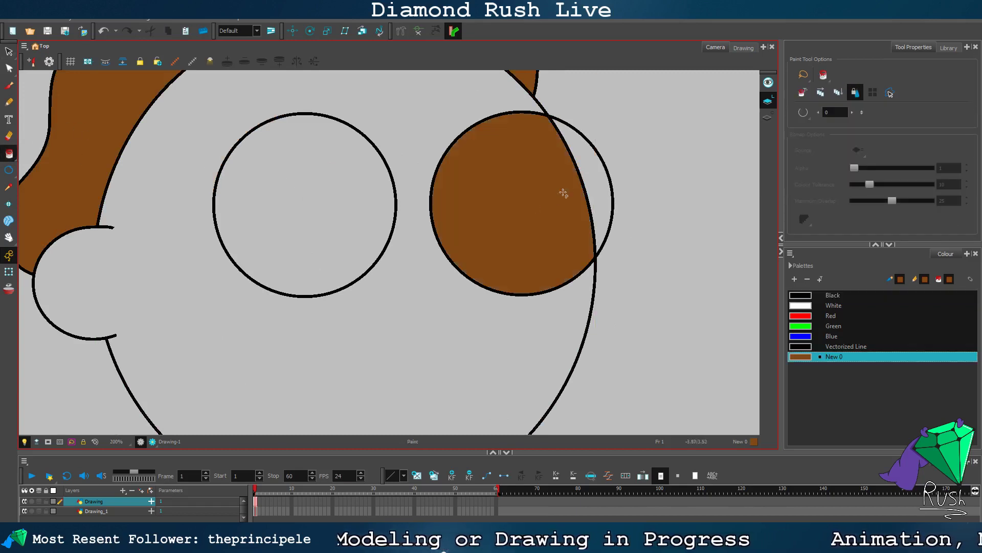
{"action": "left_click", "coordinate": [606, 178]}
{"action": "key", "text": "ctrl+z"}
{"action": "key", "text": "ctrl+z"}
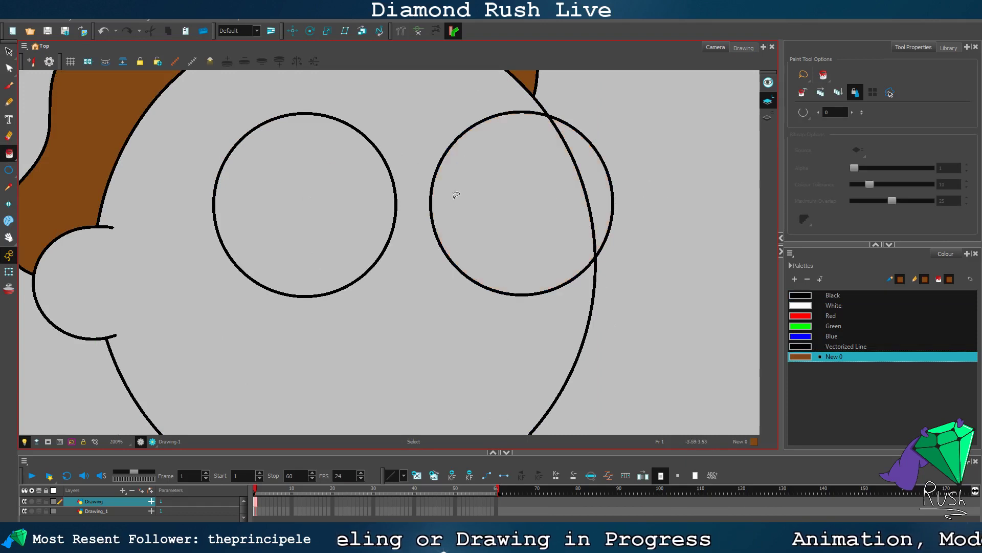
Step: Bring the right inner circle forward in the stacking order, test a brown fill inside it, and undo the fill
{"action": "left_click", "coordinate": [9, 51]}
{"action": "left_click_drag", "start_coordinate": [376, 108], "coordinate": [376, 184]}
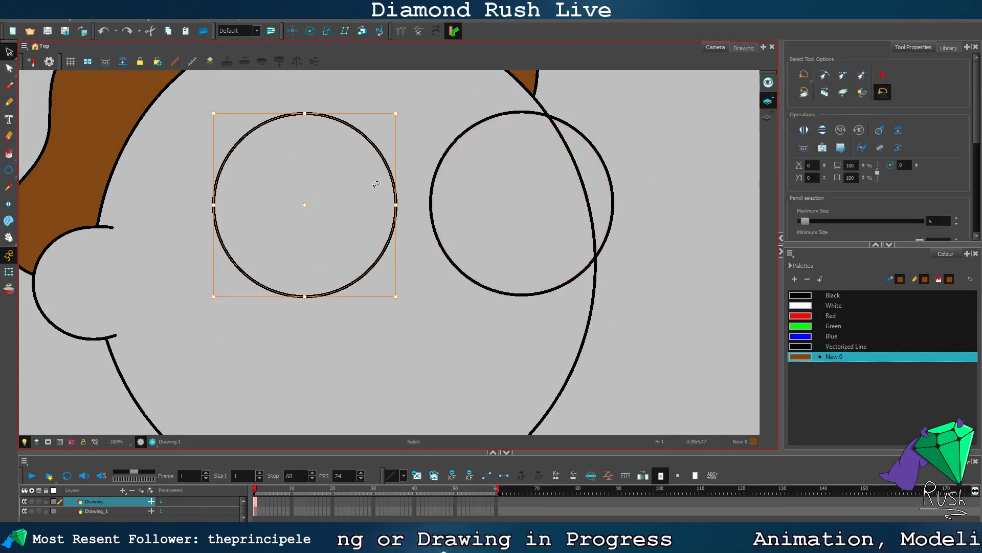
{"action": "left_click_drag", "start_coordinate": [441, 121], "coordinate": [461, 165]}
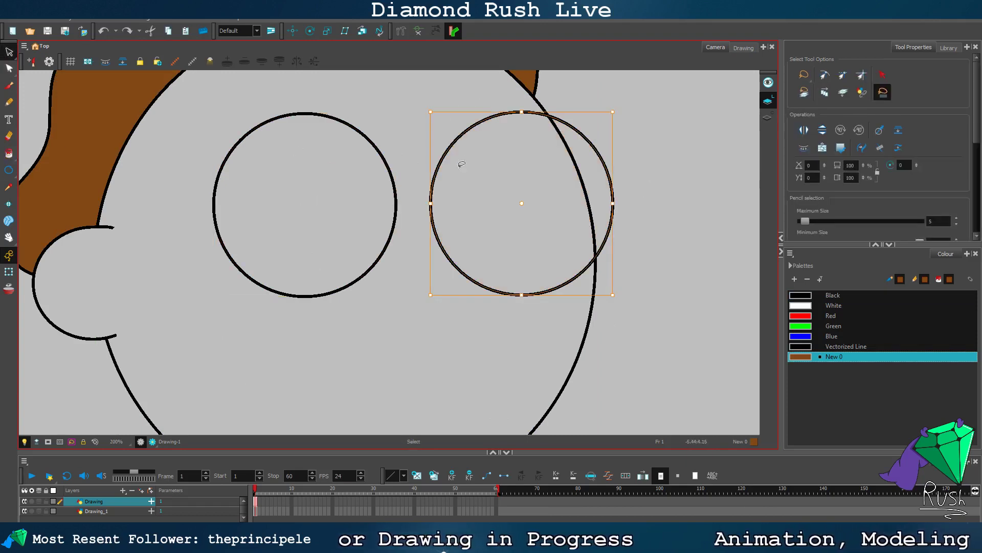
{"action": "right_click", "coordinate": [442, 155]}
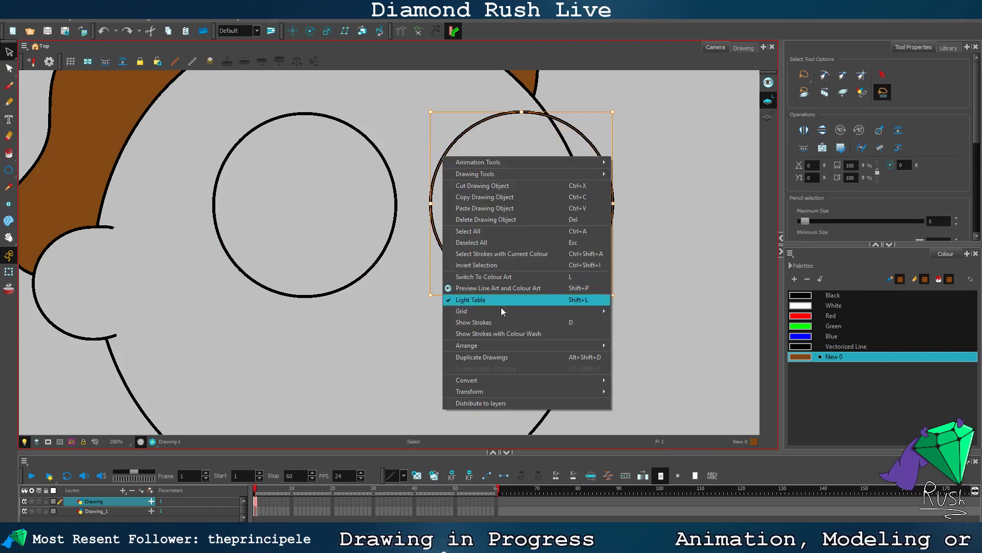
{"action": "mouse_move", "coordinate": [524, 376]}
{"action": "mouse_move", "coordinate": [541, 345]}
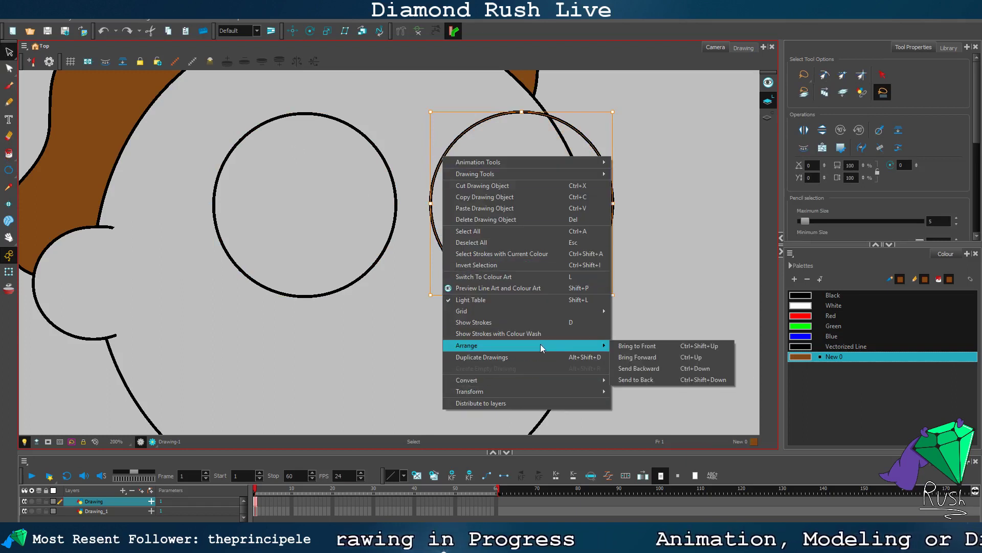
{"action": "left_click", "coordinate": [638, 357]}
{"action": "key", "text": "alt+i"}
{"action": "left_click", "coordinate": [510, 188]}
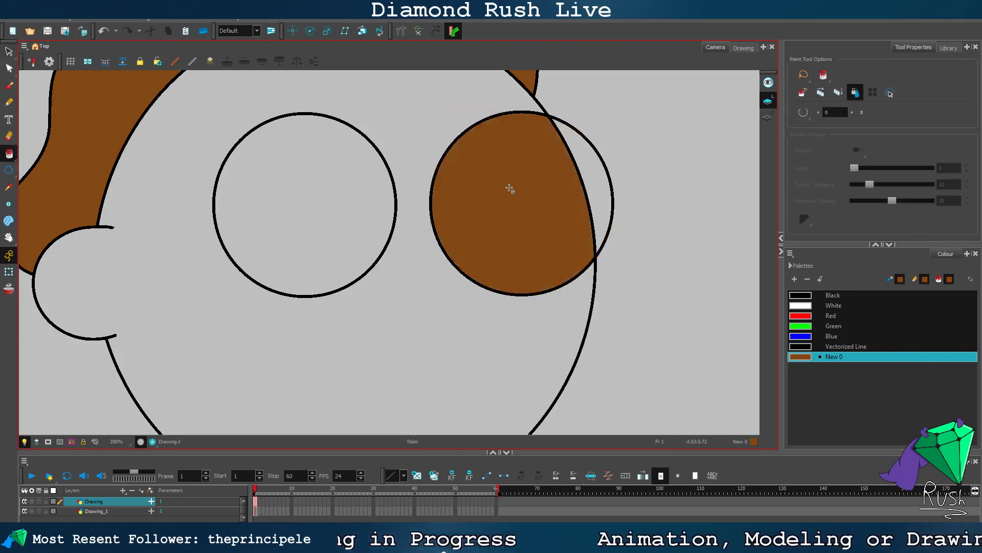
{"action": "key", "text": "ctrl+z"}
Step: Delete the right inner circle that overlaps the large circle's edge
{"action": "left_click", "coordinate": [8, 51]}
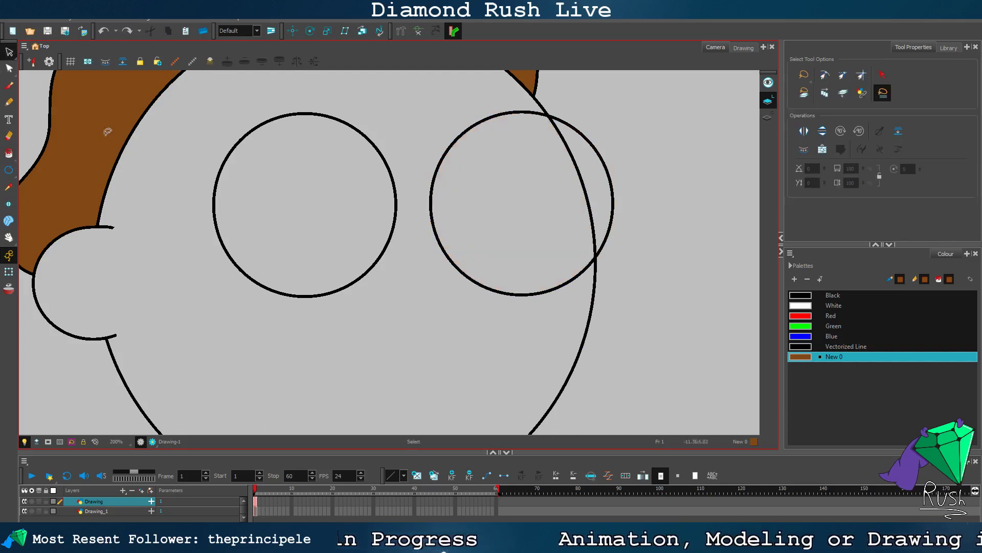
{"action": "left_click", "coordinate": [466, 175]}
{"action": "key", "text": "Delete"}
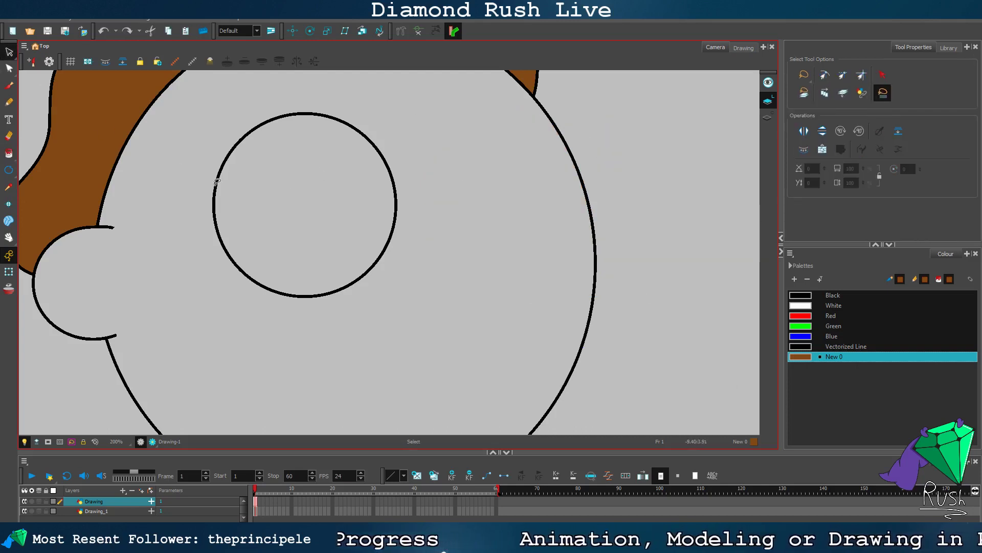
Step: Fill the circle inside the head with White using the Paint tool
{"action": "left_click", "coordinate": [828, 309]}
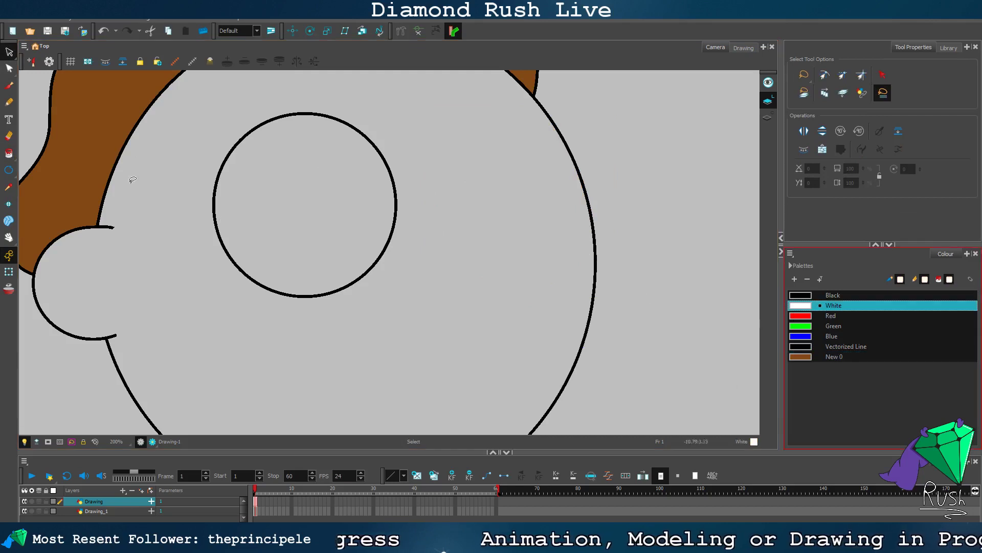
{"action": "left_click", "coordinate": [9, 153]}
{"action": "left_click", "coordinate": [229, 194]}
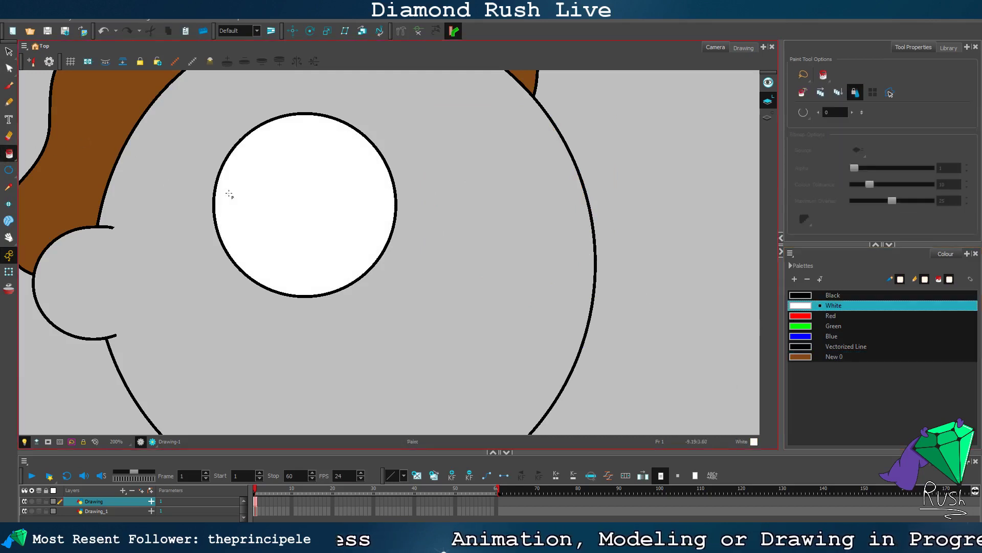
Step: Duplicate the white eye circle and place the copy to its right, overlapping the head's right edge
{"action": "left_click", "coordinate": [8, 53]}
{"action": "left_click", "coordinate": [256, 225]}
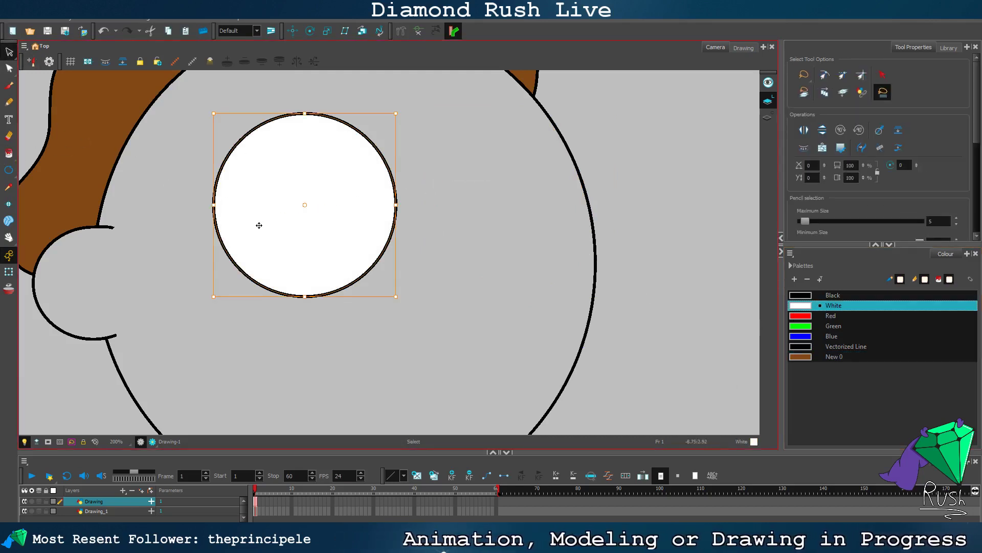
{"action": "left_click_drag", "start_coordinate": [316, 237], "coordinate": [534, 234]}
{"action": "left_click", "coordinate": [684, 332]}
Step: Shift the right eye slightly left and up so it sits closer to the left eye
{"action": "scroll", "coordinate": [534, 286], "scroll_direction": "down", "scroll_amount": 3}
{"action": "scroll", "coordinate": [502, 310], "scroll_direction": "up", "scroll_amount": 3}
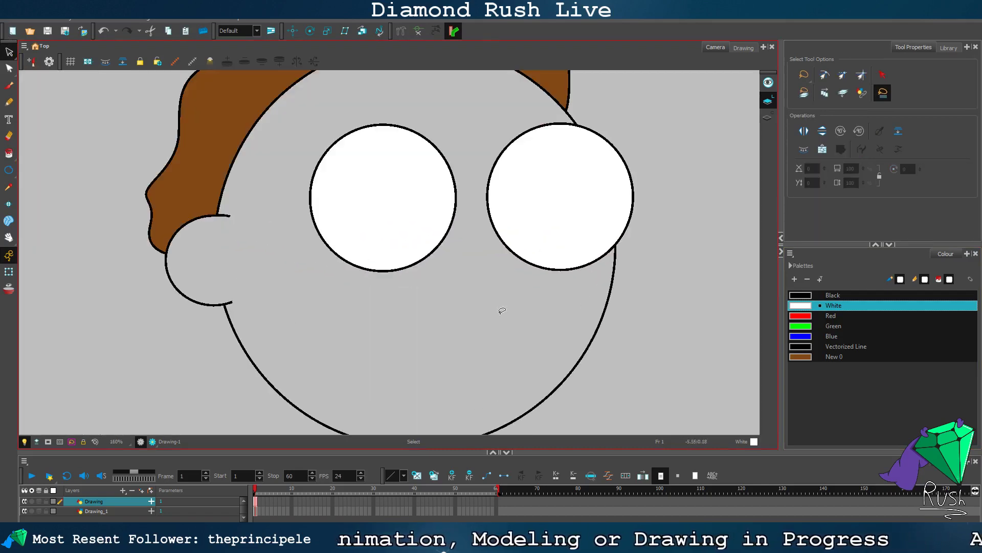
{"action": "left_click", "coordinate": [562, 230]}
{"action": "left_click_drag", "start_coordinate": [562, 231], "coordinate": [552, 226]}
{"action": "left_click", "coordinate": [592, 307]}
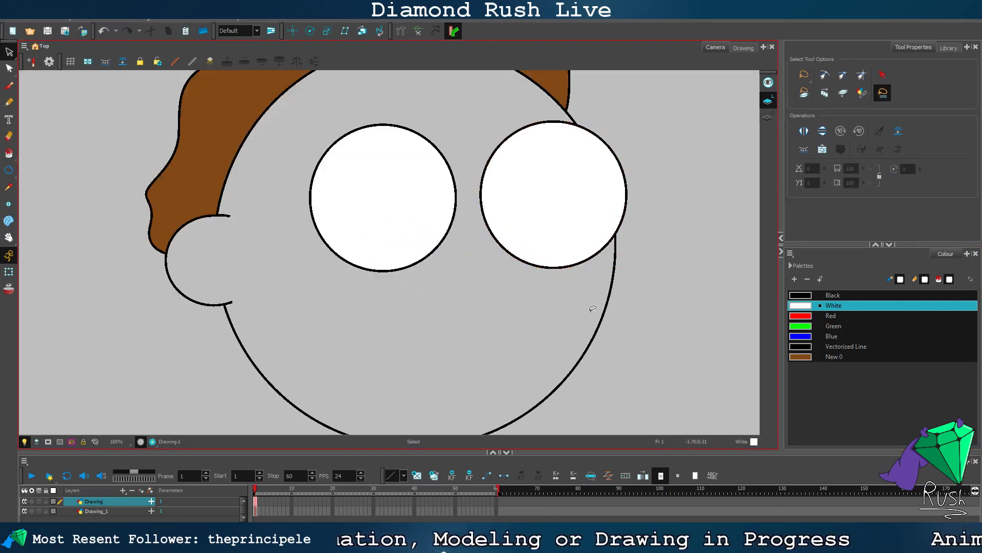
Step: Draw a small hooked nose below and between the eyes with the Polyline tool, and recolour its line Black
{"action": "scroll", "coordinate": [475, 221], "scroll_direction": "down", "scroll_amount": 2}
{"action": "scroll", "coordinate": [448, 225], "scroll_direction": "up", "scroll_amount": 3}
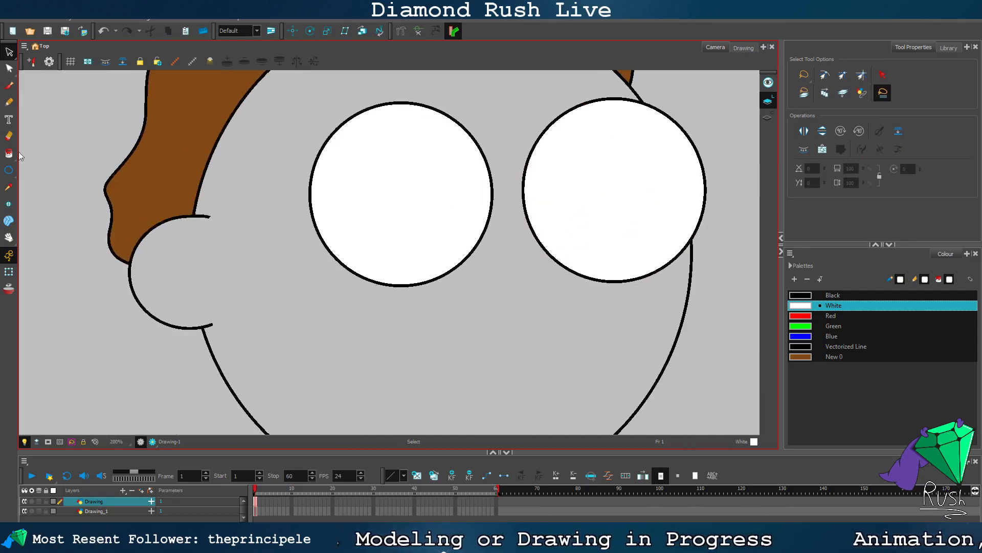
{"action": "left_click_drag", "start_coordinate": [17, 171], "coordinate": [76, 202]}
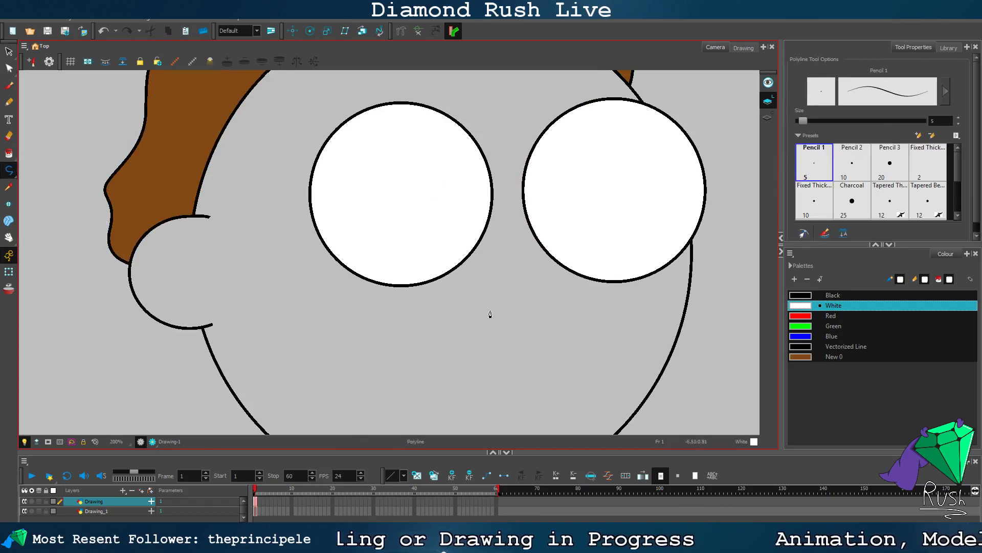
{"action": "mouse_move", "coordinate": [527, 280]}
{"action": "left_mouse_down"}
{"action": "mouse_move", "coordinate": [495, 243]}
{"action": "mouse_move", "coordinate": [477, 243]}
{"action": "left_mouse_up"}
{"action": "left_click", "coordinate": [9, 51]}
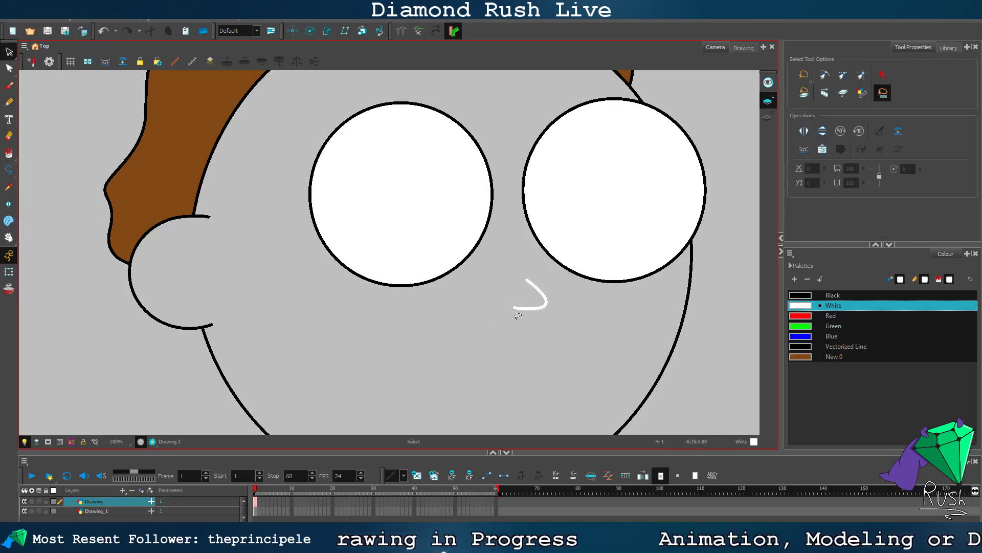
{"action": "left_click", "coordinate": [533, 289]}
{"action": "left_click", "coordinate": [842, 299]}
{"action": "left_click", "coordinate": [597, 354]}
{"action": "scroll", "coordinate": [597, 354], "scroll_direction": "down", "scroll_amount": 4}
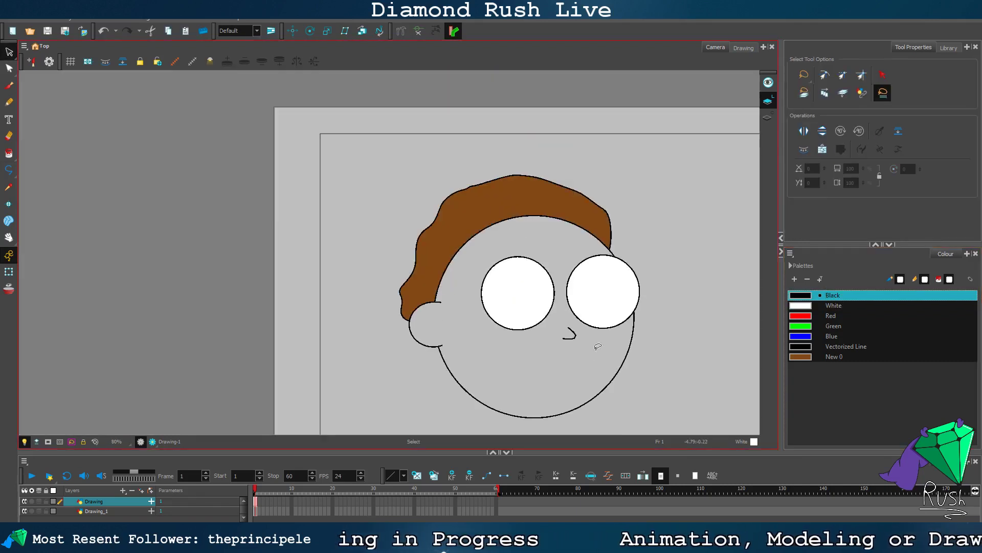
Step: Try drawing a curved mouth line below the nose with the Polyline tool without switching to Black, and undo it
{"action": "scroll", "coordinate": [597, 344], "scroll_direction": "up", "scroll_amount": 3}
{"action": "left_click", "coordinate": [8, 237]}
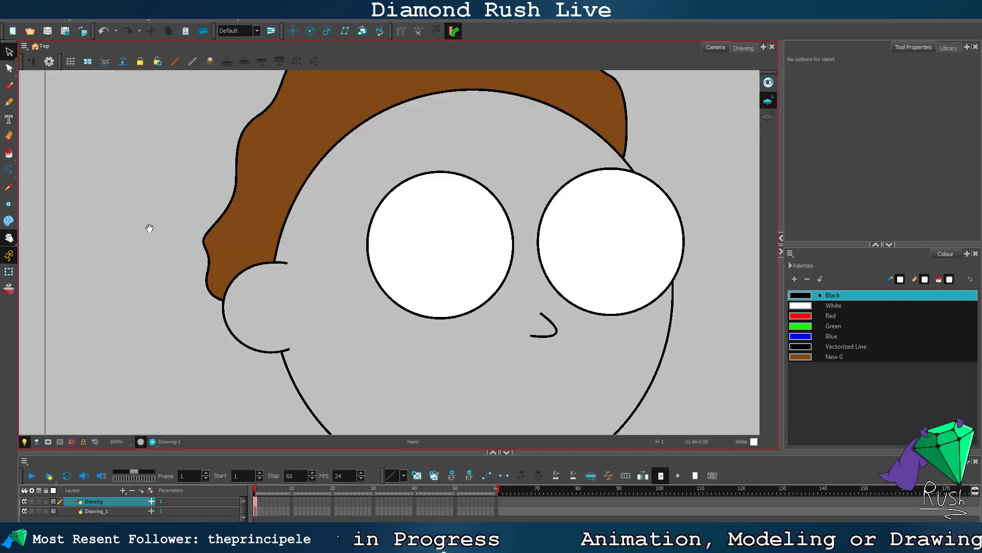
{"action": "left_click_drag", "start_coordinate": [149, 226], "coordinate": [99, 182]}
{"action": "left_click_drag", "start_coordinate": [446, 340], "coordinate": [419, 308]}
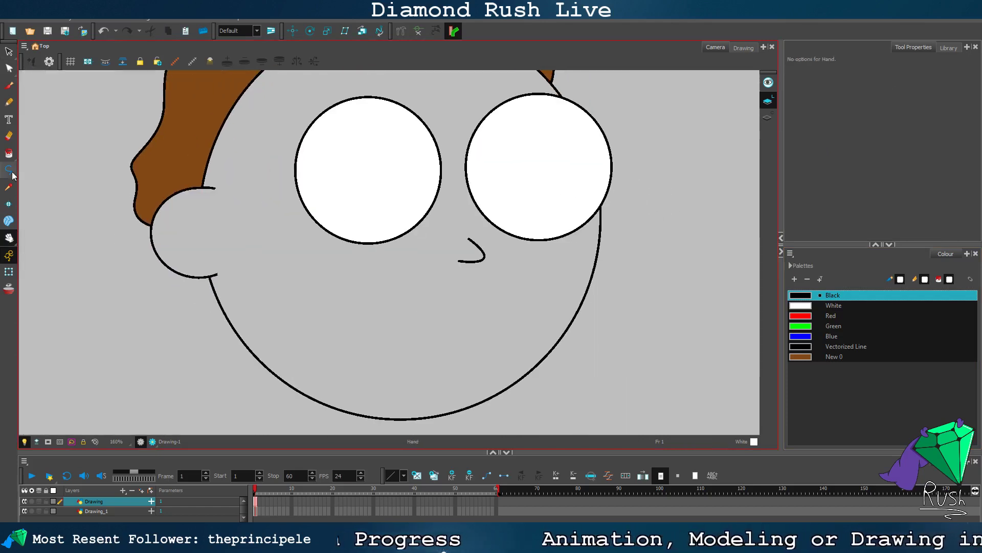
{"action": "left_click", "coordinate": [9, 170]}
{"action": "left_click", "coordinate": [404, 333]}
{"action": "left_click_drag", "start_coordinate": [543, 301], "coordinate": [584, 308]}
{"action": "key", "text": "ctrl+z"}
Step: Draw a downturned mouth curve in Black below the nose with the Polyline tool, undoing and redrawing the first attempt
{"action": "left_click", "coordinate": [837, 297]}
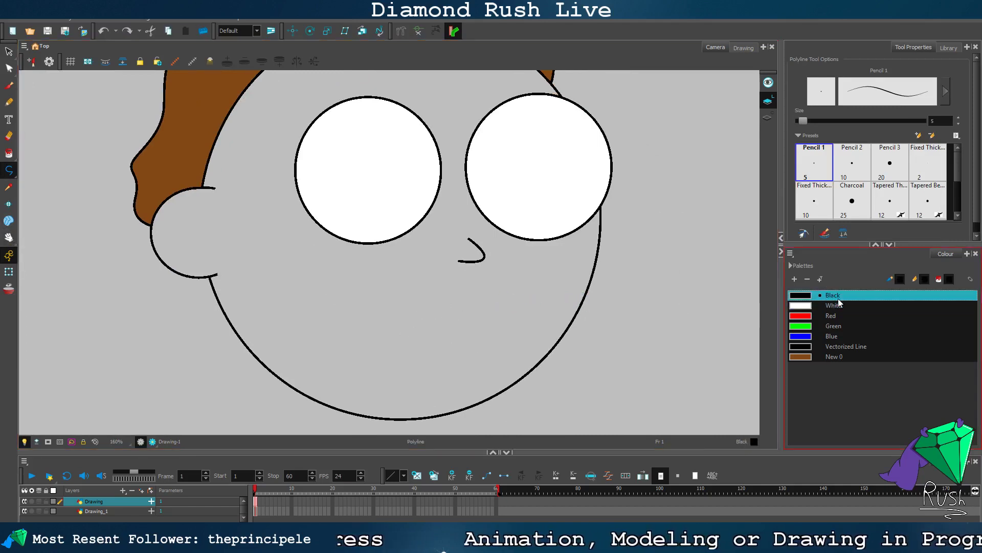
{"action": "left_click", "coordinate": [398, 331]}
{"action": "mouse_move", "coordinate": [546, 298]}
{"action": "left_mouse_down"}
{"action": "mouse_move", "coordinate": [568, 325]}
{"action": "mouse_move", "coordinate": [600, 326]}
{"action": "left_mouse_up"}
{"action": "key", "text": "ctrl+z"}
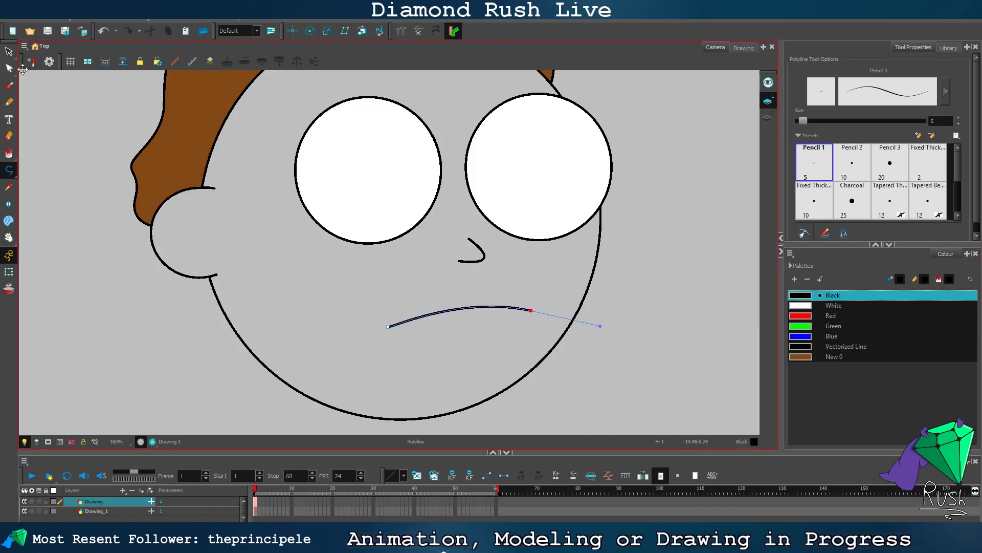
{"action": "left_click", "coordinate": [8, 52]}
{"action": "scroll", "coordinate": [439, 295], "scroll_direction": "down", "scroll_amount": 2}
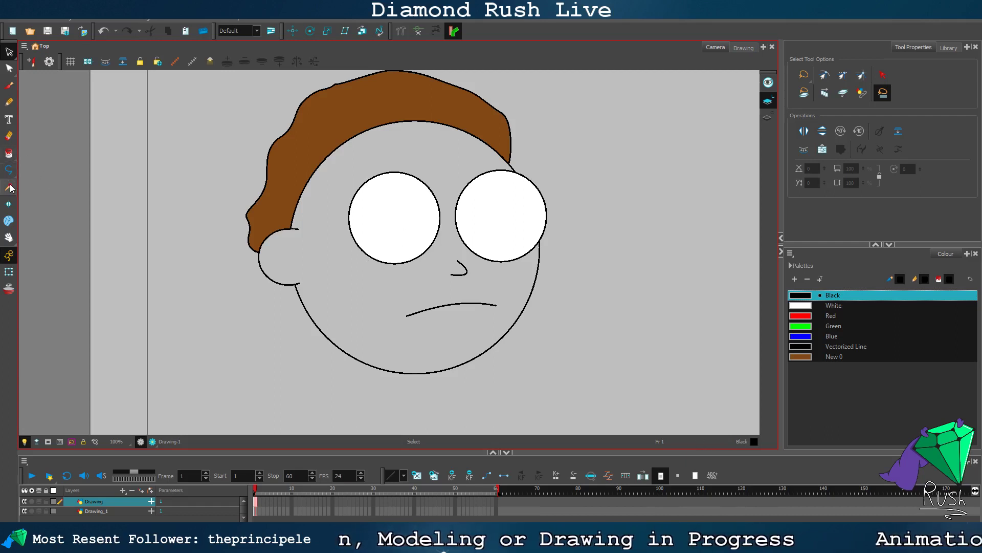
Step: Add a new palette colour and set it to a light skin tone with RGB 247, 205, 170 using the eyedropper
{"action": "left_click", "coordinate": [9, 153]}
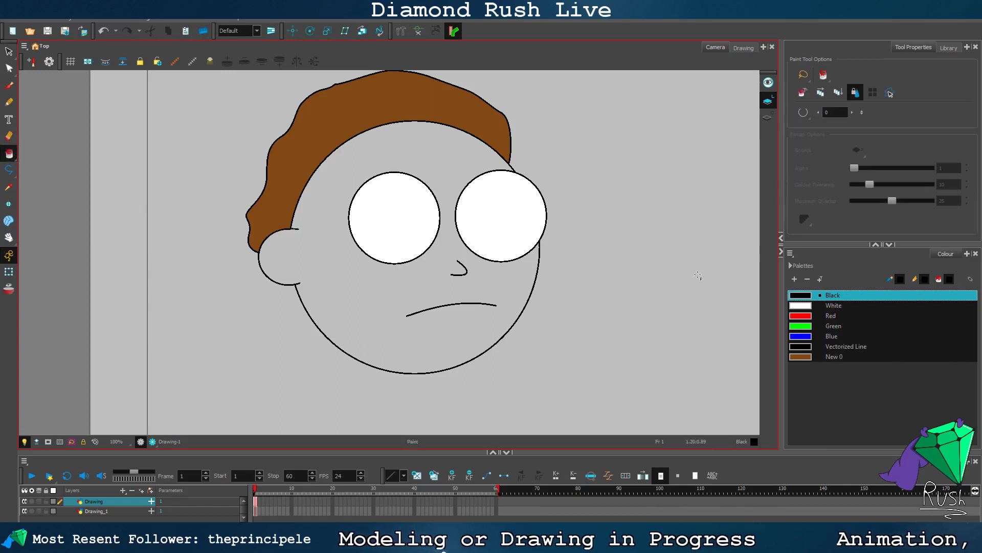
{"action": "left_click", "coordinate": [794, 279]}
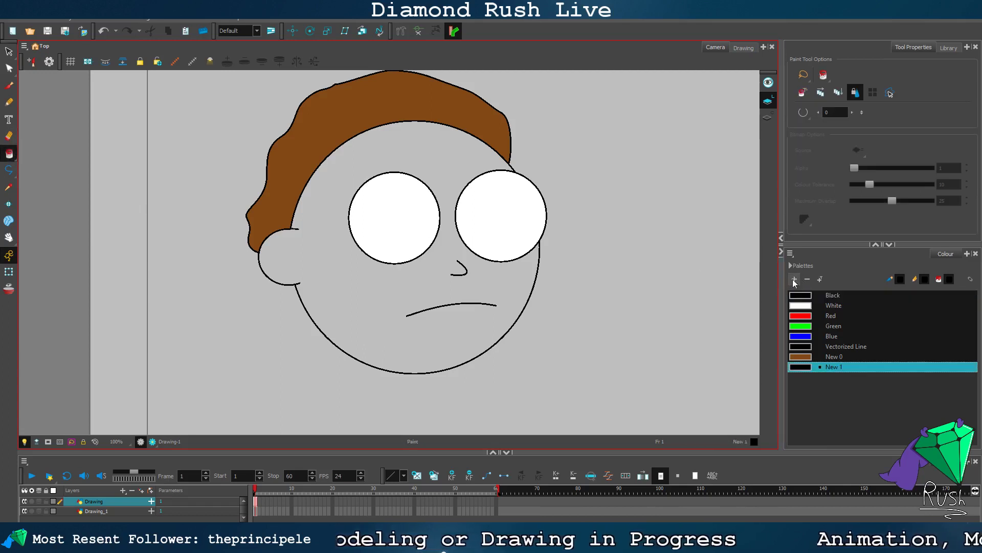
{"action": "double_click", "coordinate": [807, 369]}
{"action": "left_click", "coordinate": [597, 223]}
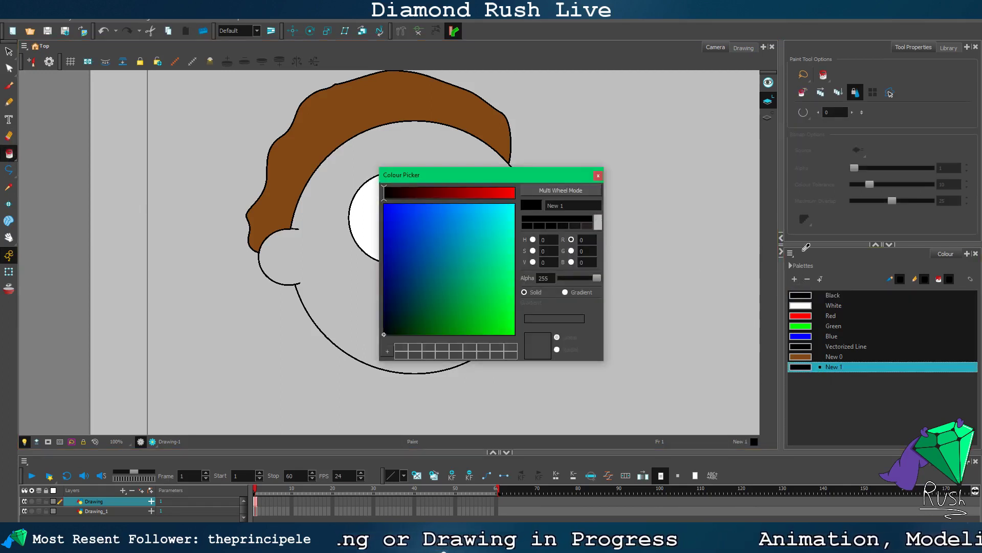
{"action": "left_click", "coordinate": [647, 205]}
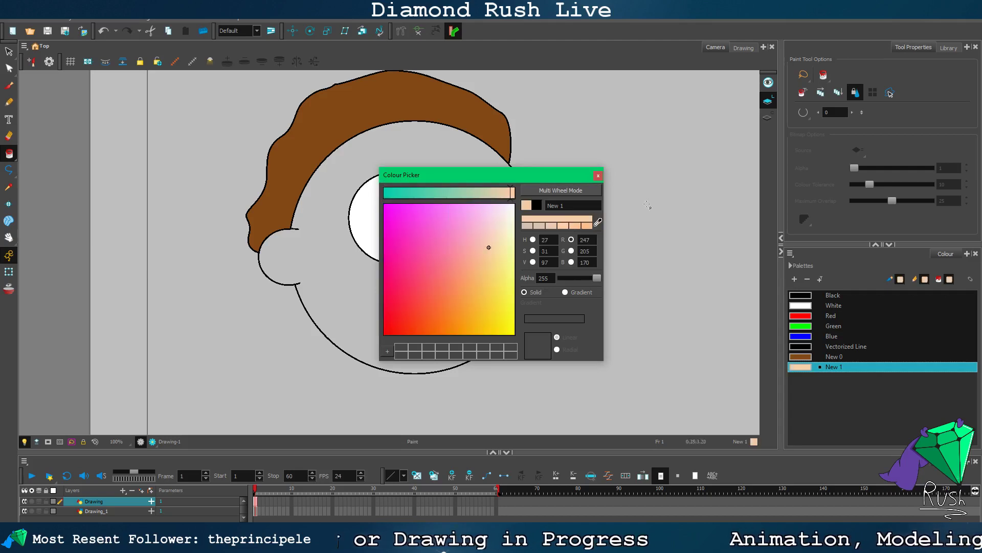
{"action": "left_click", "coordinate": [598, 176]}
Step: Fill the face and ear with the new skin colour using the Paint tool
{"action": "left_click", "coordinate": [412, 173]}
{"action": "scroll", "coordinate": [480, 266], "scroll_direction": "down", "scroll_amount": 2}
{"action": "scroll", "coordinate": [480, 266], "scroll_direction": "up", "scroll_amount": 4}
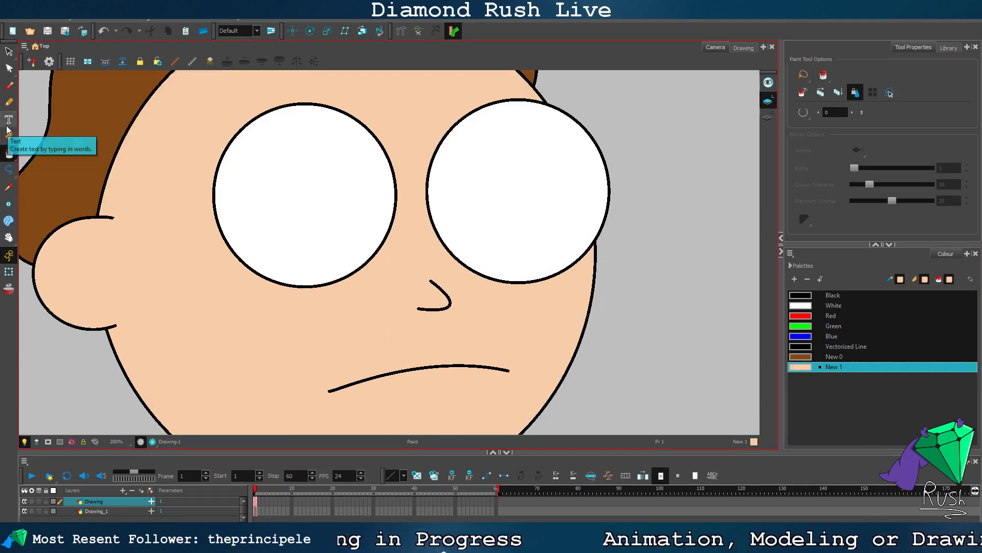
Step: Draw a shallow upward-curving brow line across the top of the left eye with the Polyline tool, and recolour it Black
{"action": "left_click", "coordinate": [9, 170]}
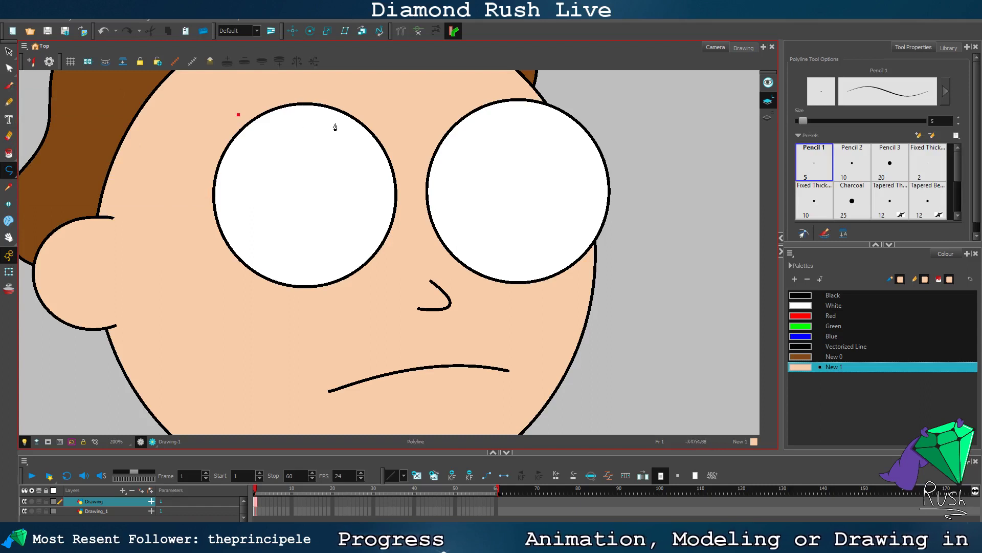
{"action": "left_click_drag", "start_coordinate": [366, 107], "coordinate": [407, 82]}
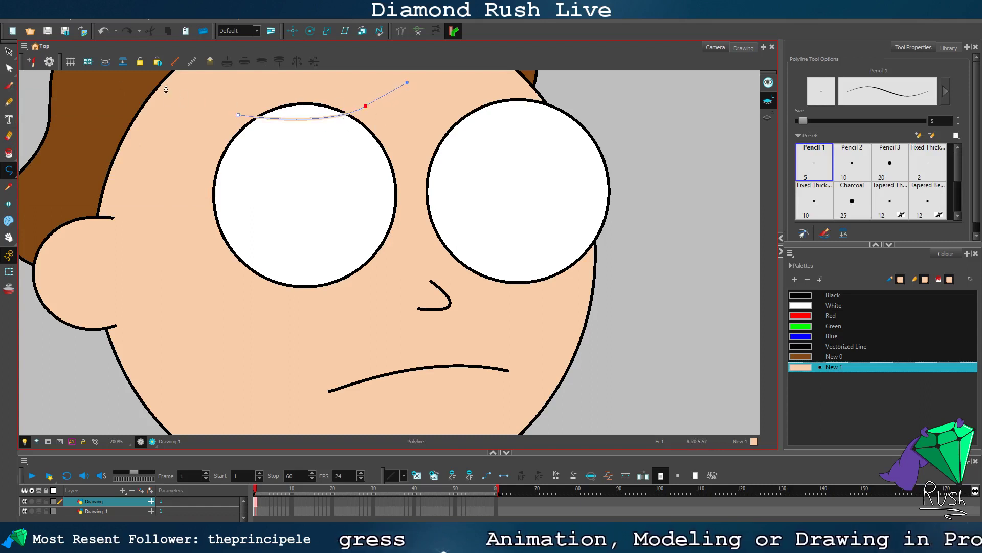
{"action": "left_click", "coordinate": [833, 296]}
{"action": "left_click", "coordinate": [9, 51]}
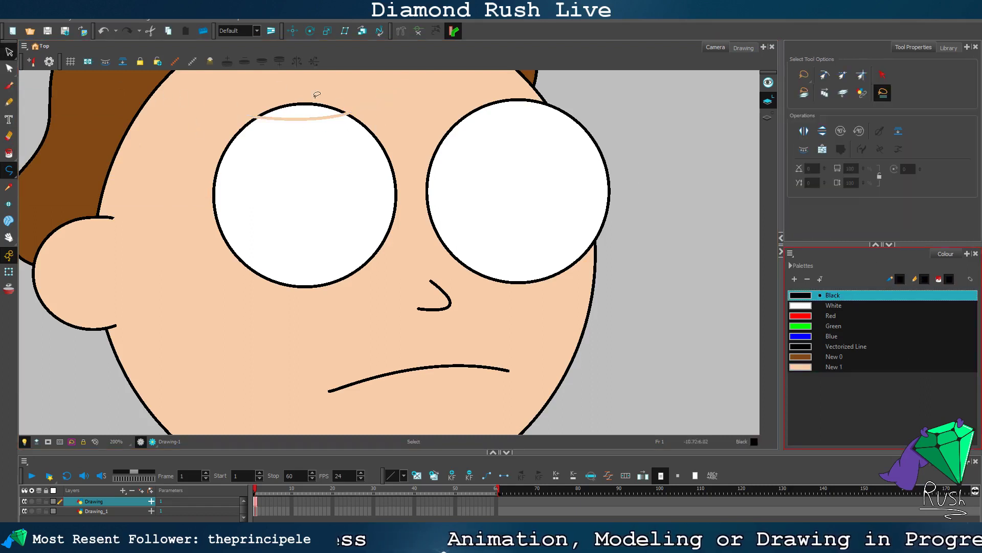
{"action": "left_click", "coordinate": [336, 114]}
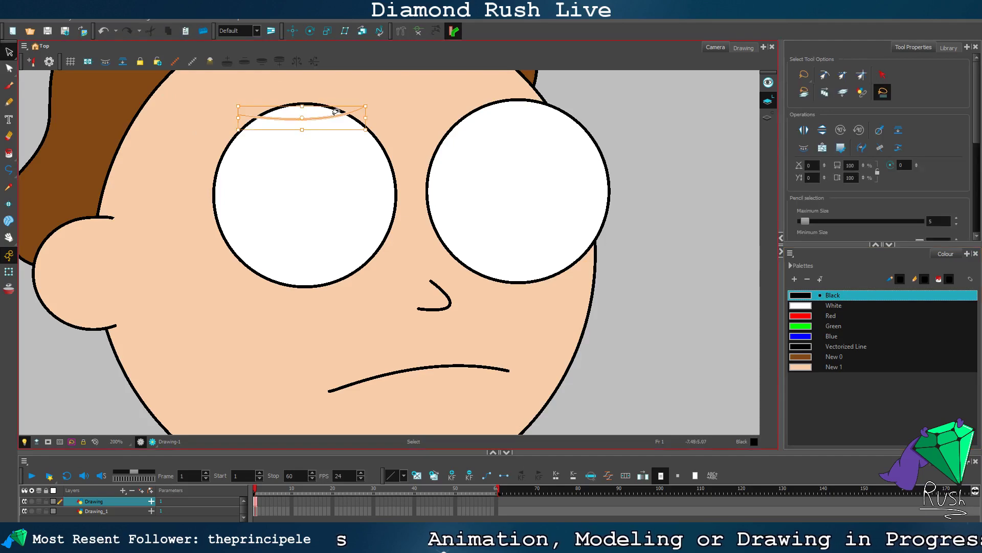
{"action": "left_click", "coordinate": [839, 297]}
{"action": "left_click", "coordinate": [704, 245]}
{"action": "scroll", "coordinate": [592, 184], "scroll_direction": "down", "scroll_amount": 2}
{"action": "scroll", "coordinate": [558, 141], "scroll_direction": "up", "scroll_amount": 3}
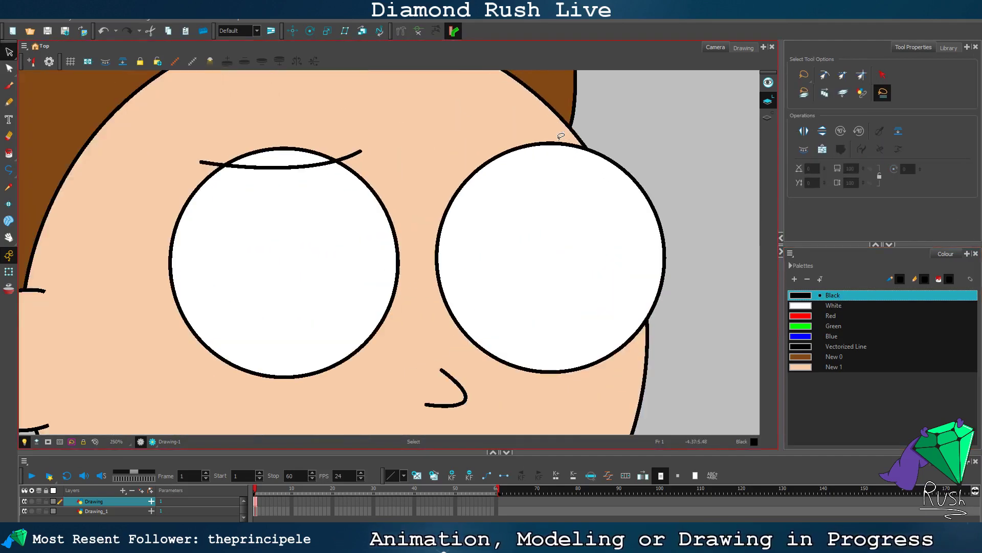
Step: Stretch the brow line wider to the right, and move it slightly left and up over the left eye
{"action": "left_click", "coordinate": [360, 153]}
{"action": "left_click_drag", "start_coordinate": [362, 166], "coordinate": [387, 160]}
{"action": "left_click", "coordinate": [356, 163]}
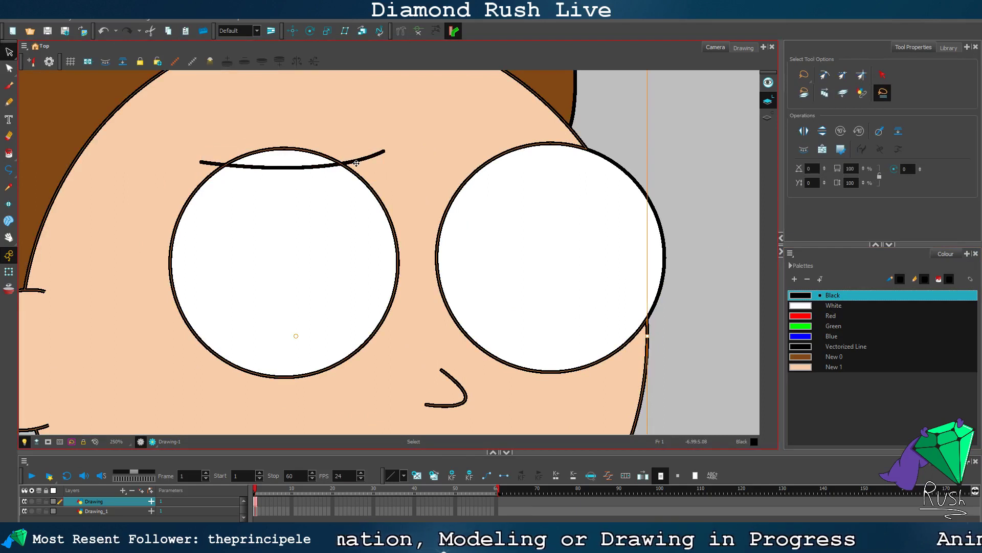
{"action": "left_click", "coordinate": [656, 130]}
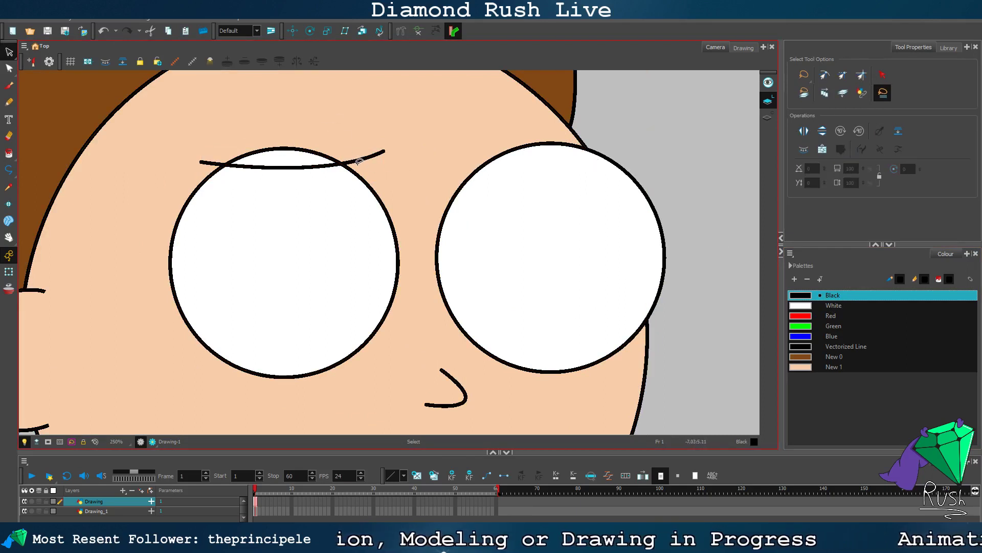
{"action": "left_click", "coordinate": [359, 161]}
{"action": "left_click_drag", "start_coordinate": [357, 159], "coordinate": [342, 157]}
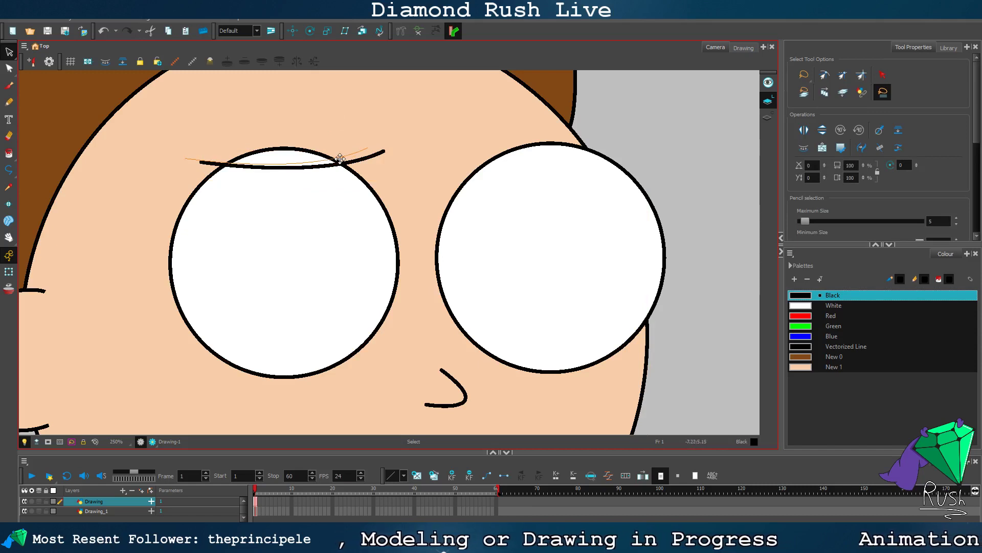
{"action": "left_click", "coordinate": [716, 155]}
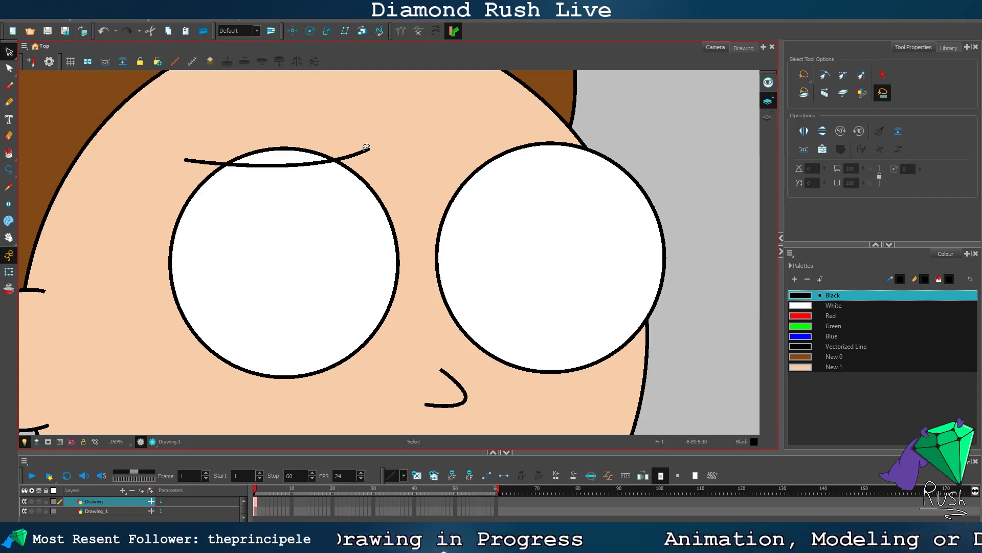
Step: Try erasing the part of the left eye's outline above the brow line with the Eraser tool
{"action": "left_click", "coordinate": [320, 224]}
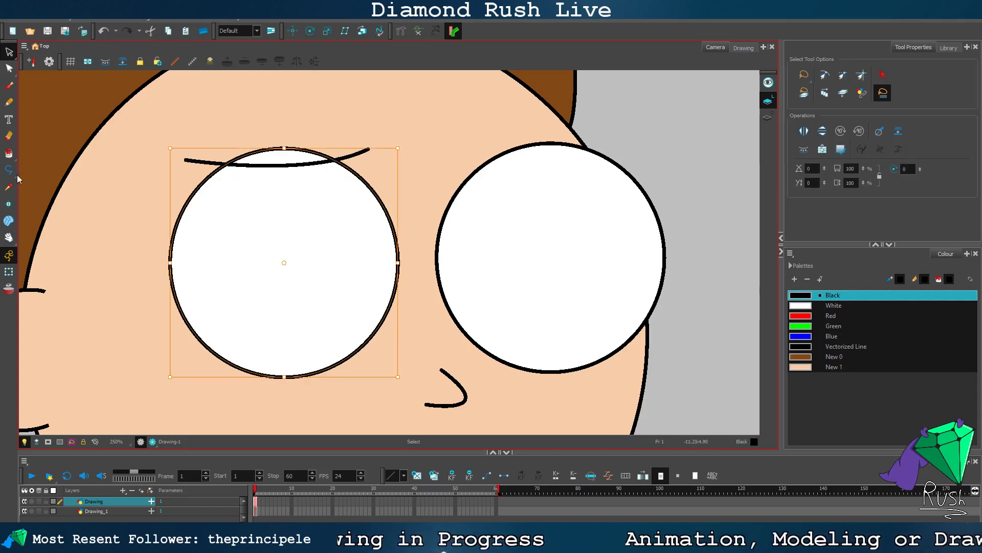
{"action": "left_click", "coordinate": [8, 153]}
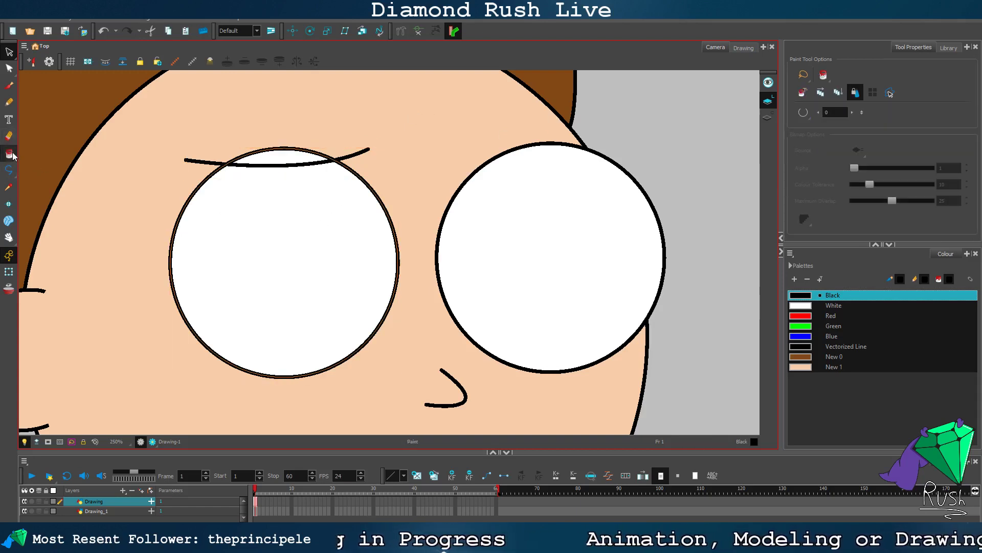
{"action": "left_click", "coordinate": [9, 135]}
{"action": "mouse_move", "coordinate": [294, 156]}
{"action": "left_mouse_down"}
{"action": "mouse_move", "coordinate": [320, 154]}
{"action": "mouse_move", "coordinate": [249, 153]}
{"action": "mouse_move", "coordinate": [369, 150]}
{"action": "left_mouse_up"}
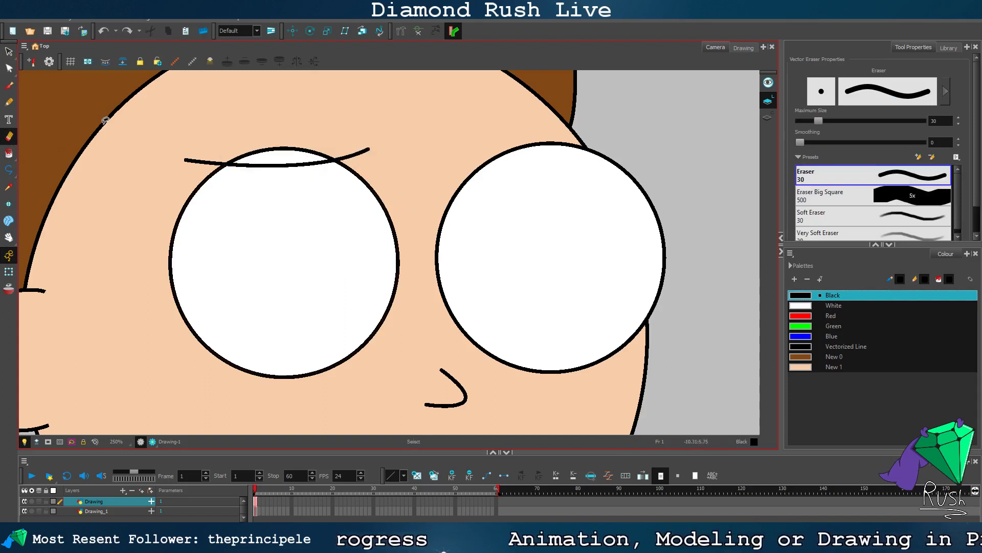
Step: Try reshaping the left eye's top with the Contour Editor by lowering its top point to the brow line, and undo the changes
{"action": "left_click", "coordinate": [9, 68]}
{"action": "scroll", "coordinate": [303, 153], "scroll_direction": "up", "scroll_amount": 3}
{"action": "left_click", "coordinate": [289, 144]}
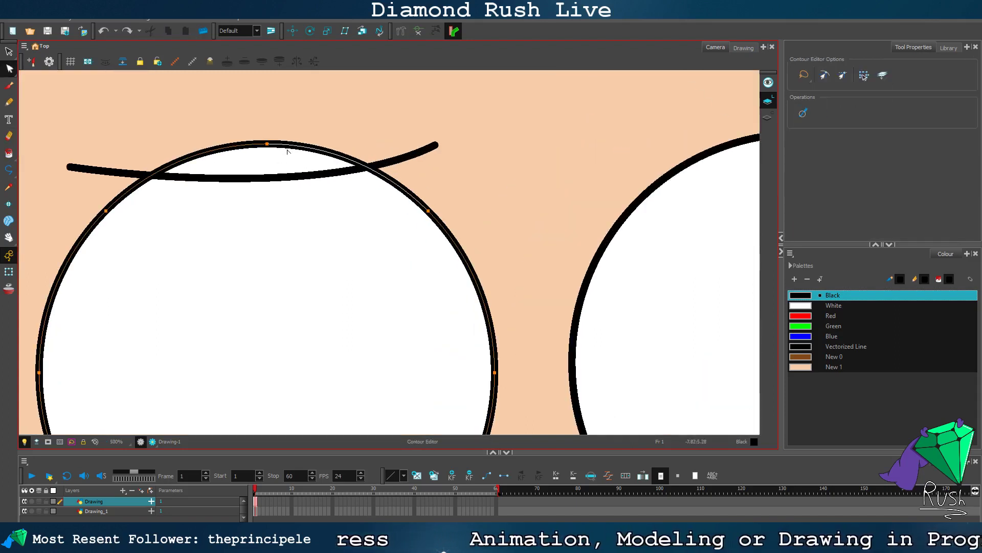
{"action": "left_click_drag", "start_coordinate": [267, 146], "coordinate": [267, 176]}
{"action": "left_click_drag", "start_coordinate": [147, 169], "coordinate": [141, 152]}
{"action": "key", "text": "ctrl+z"}
{"action": "key", "text": "ctrl+z"}
{"action": "scroll", "coordinate": [306, 183], "scroll_direction": "down", "scroll_amount": 5}
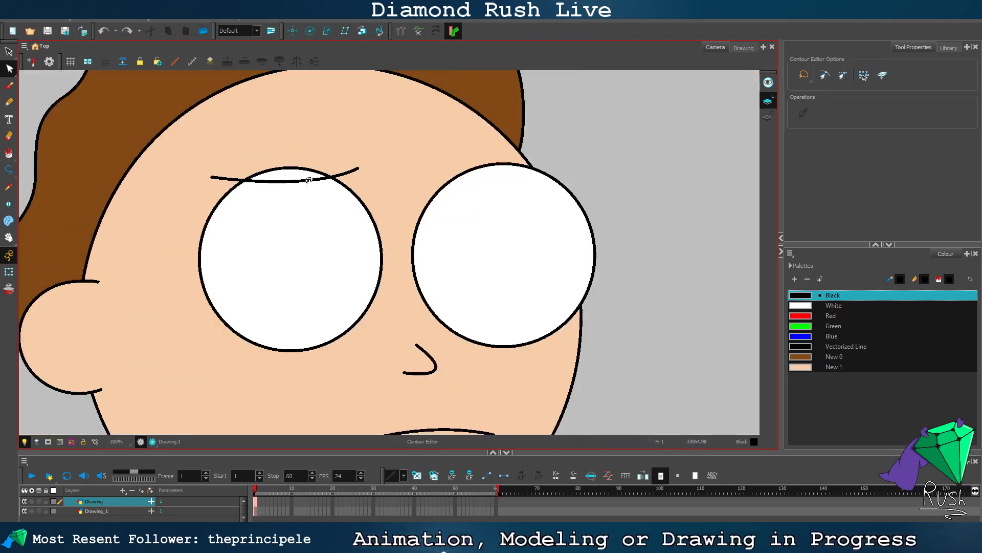
{"action": "scroll", "coordinate": [484, 198], "scroll_direction": "down", "scroll_amount": 2}
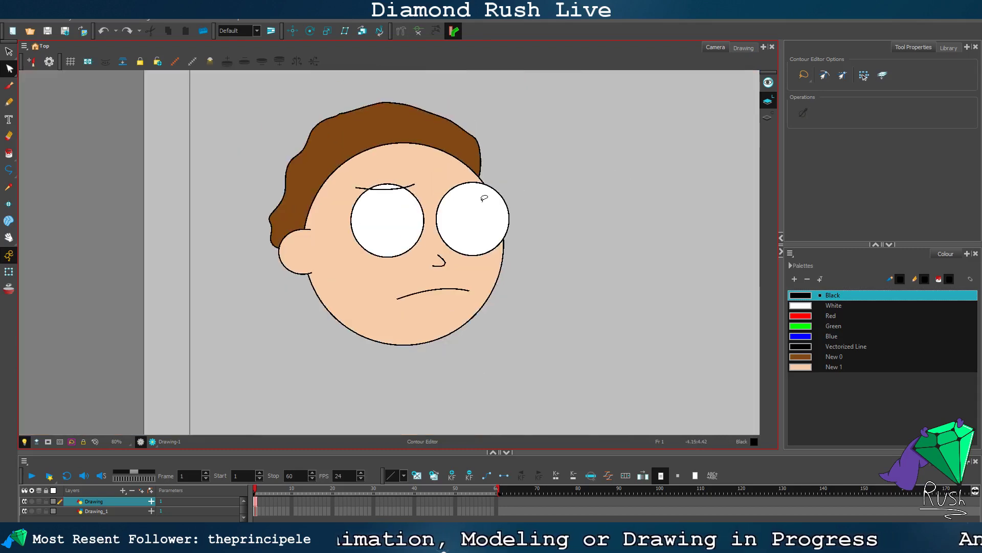
{"action": "scroll", "coordinate": [484, 198], "scroll_direction": "up", "scroll_amount": 4}
{"action": "key", "text": "alt+s"}
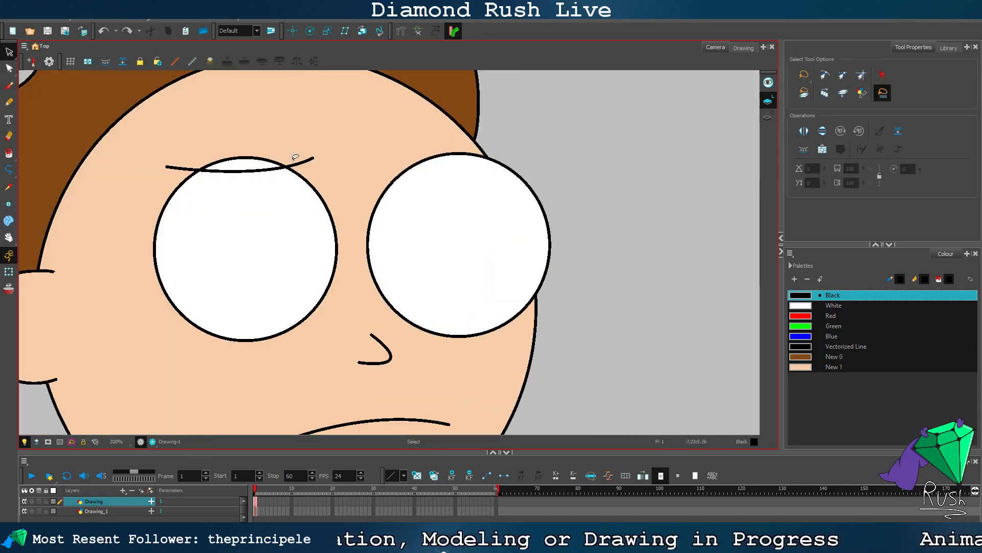
Step: Try deleting the skin fill around the eyes, and undo the deletion
{"action": "key", "text": "ctrl+a"}
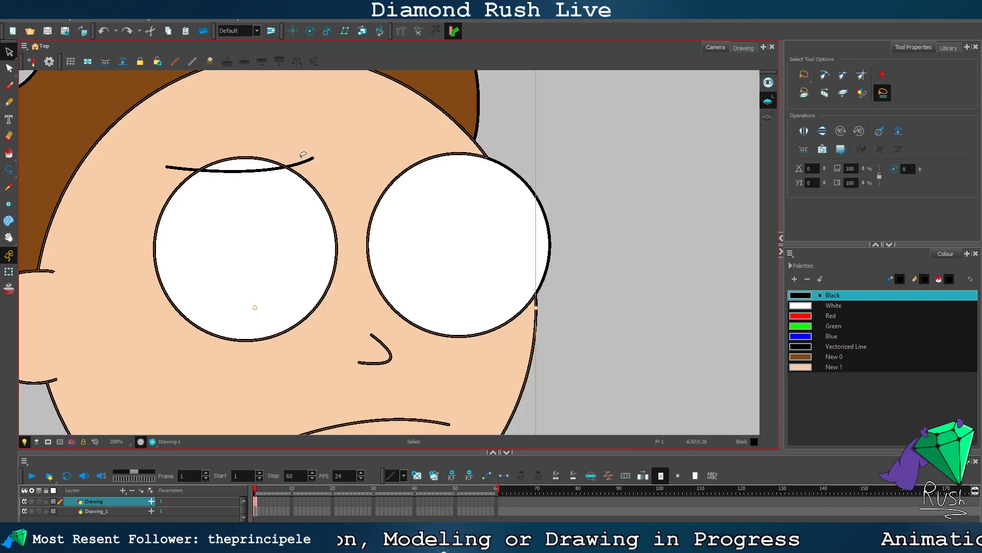
{"action": "left_click", "coordinate": [608, 158]}
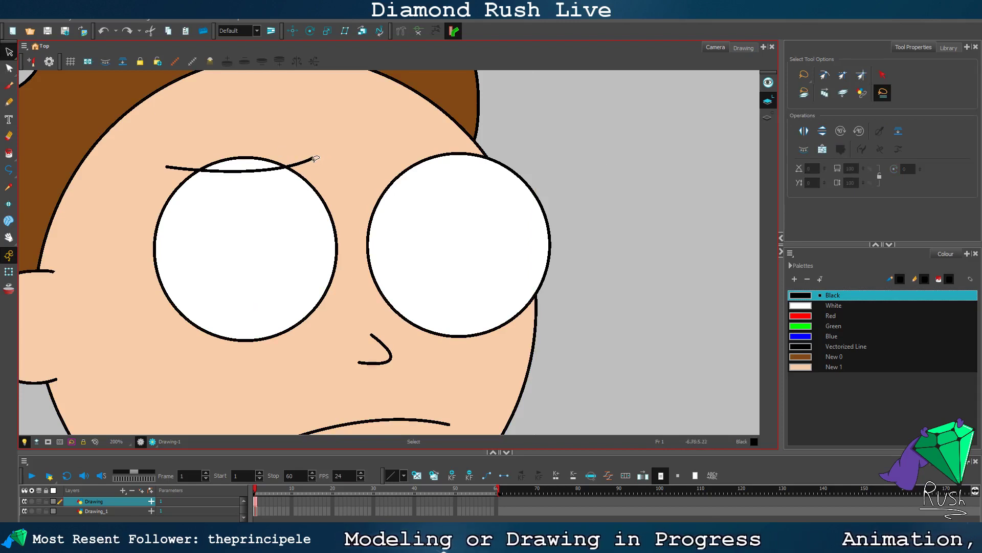
{"action": "left_click", "coordinate": [307, 155]}
{"action": "key", "text": "Delete"}
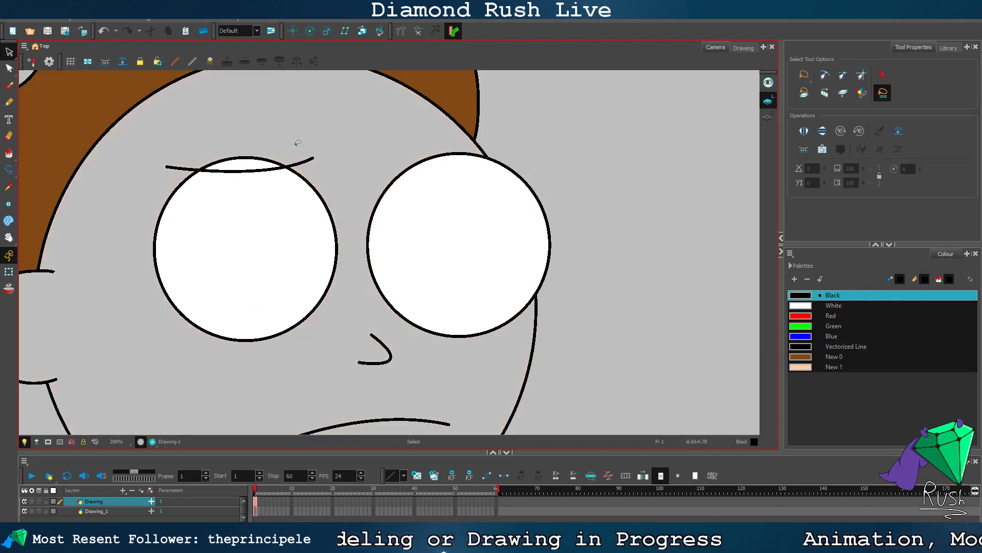
{"action": "key", "text": "ctrl+z"}
{"action": "key", "text": "ctrl+z"}
{"action": "key", "text": "ctrl+z"}
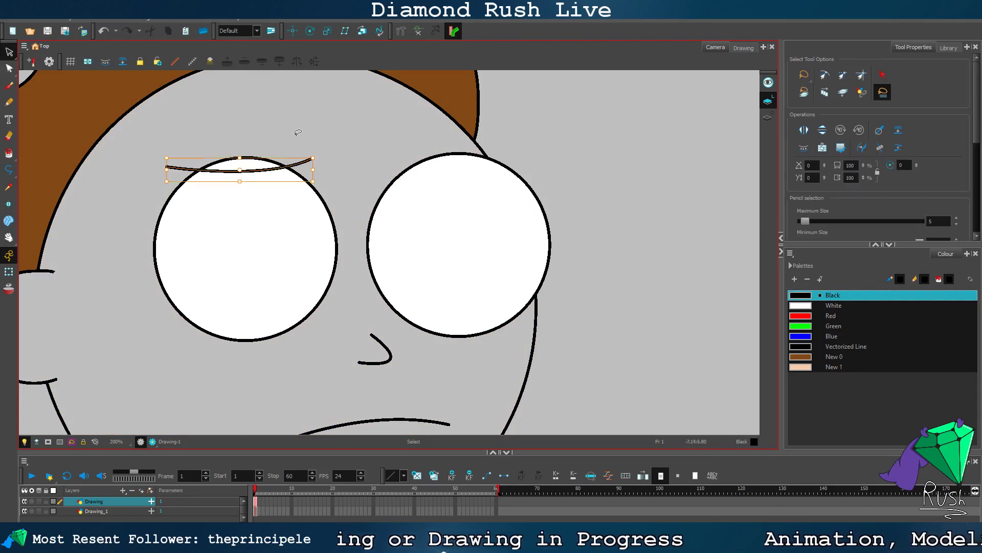
{"action": "key", "text": "ctrl+z"}
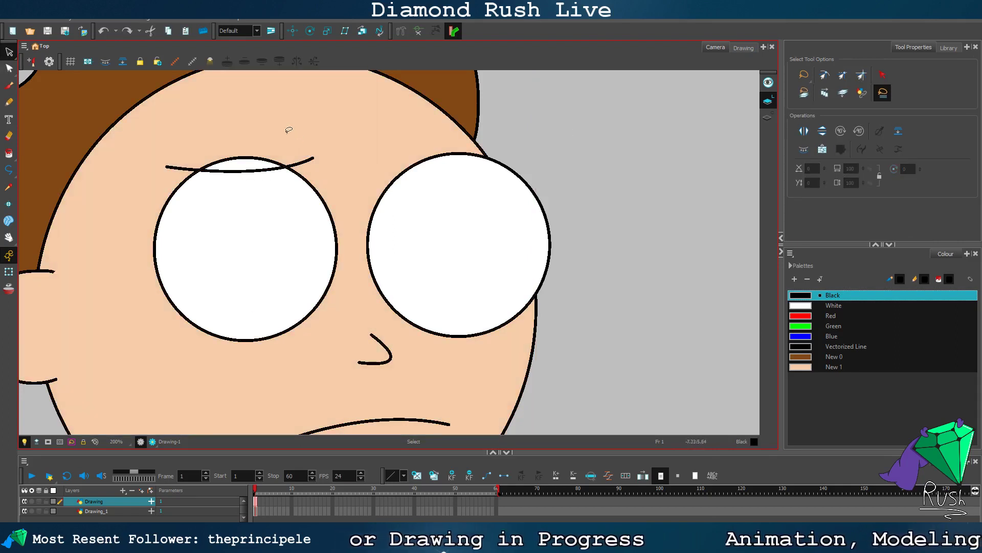
Step: Undo the brow line drawn across the top of the left eye
{"action": "key", "text": "ctrl+z"}
{"action": "key", "text": "ctrl+z"}
{"action": "scroll", "coordinate": [307, 130], "scroll_direction": "down", "scroll_amount": 3}
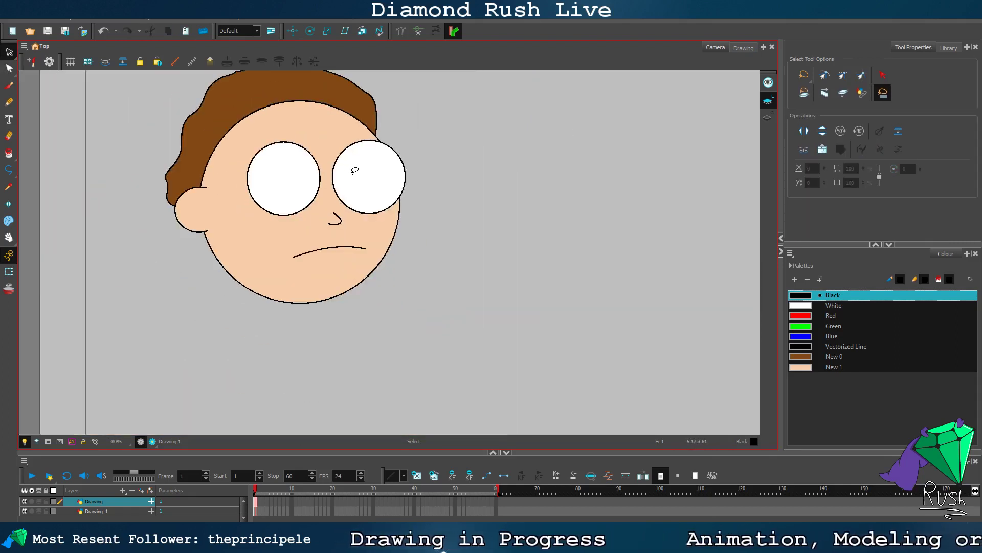
Step: Draw a small black asterisk-shaped pupil near the left eye's right edge from short crossing strokes with the Line tool
{"action": "scroll", "coordinate": [429, 177], "scroll_direction": "up", "scroll_amount": 1}
{"action": "scroll", "coordinate": [237, 153], "scroll_direction": "up", "scroll_amount": 3}
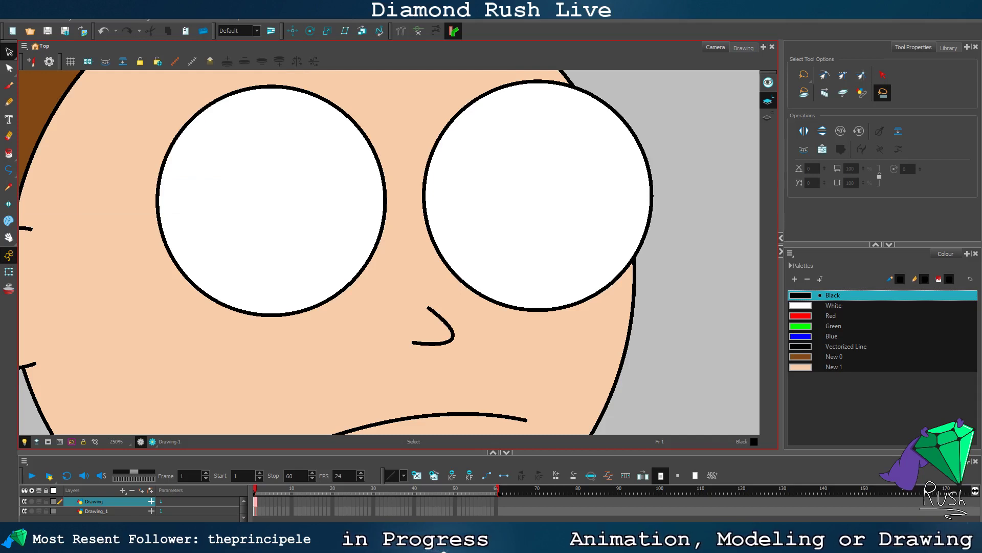
{"action": "left_click", "coordinate": [8, 172]}
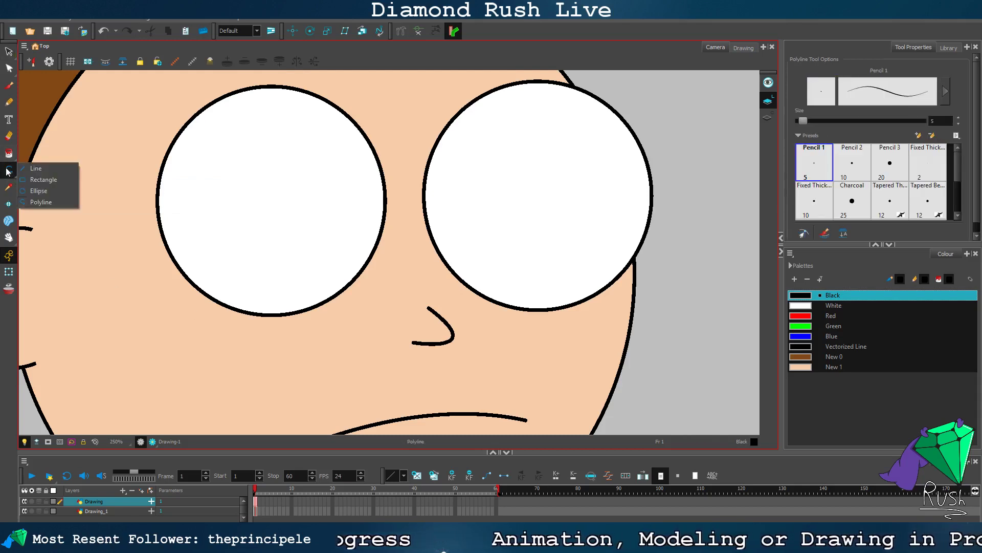
{"action": "left_click", "coordinate": [23, 170]}
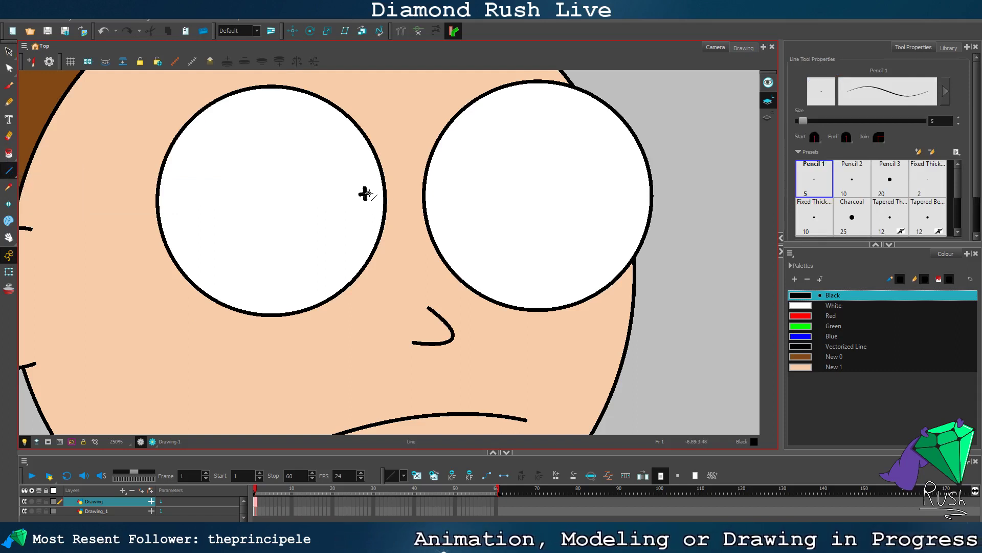
{"action": "left_click_drag", "start_coordinate": [375, 198], "coordinate": [362, 190]}
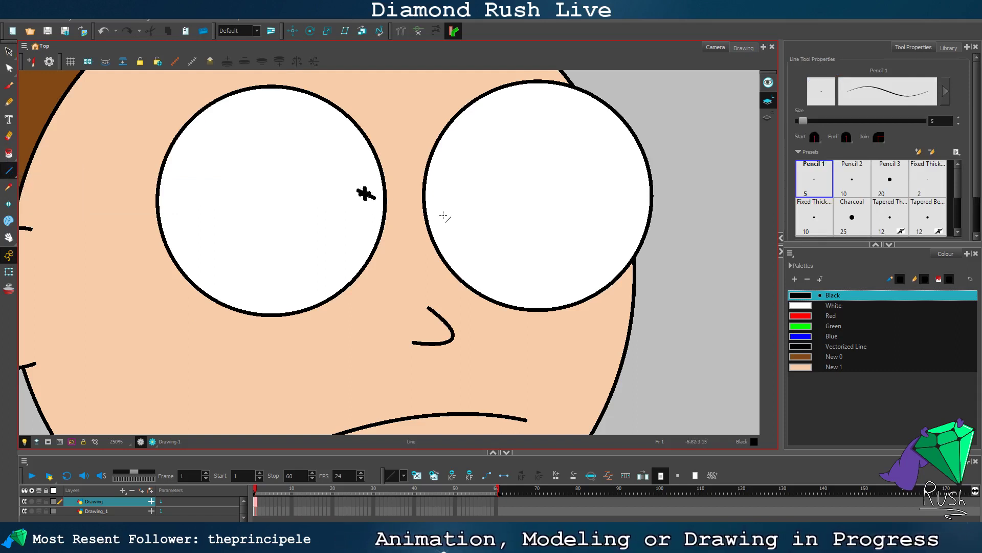
{"action": "scroll", "coordinate": [370, 198], "scroll_direction": "up", "scroll_amount": 5}
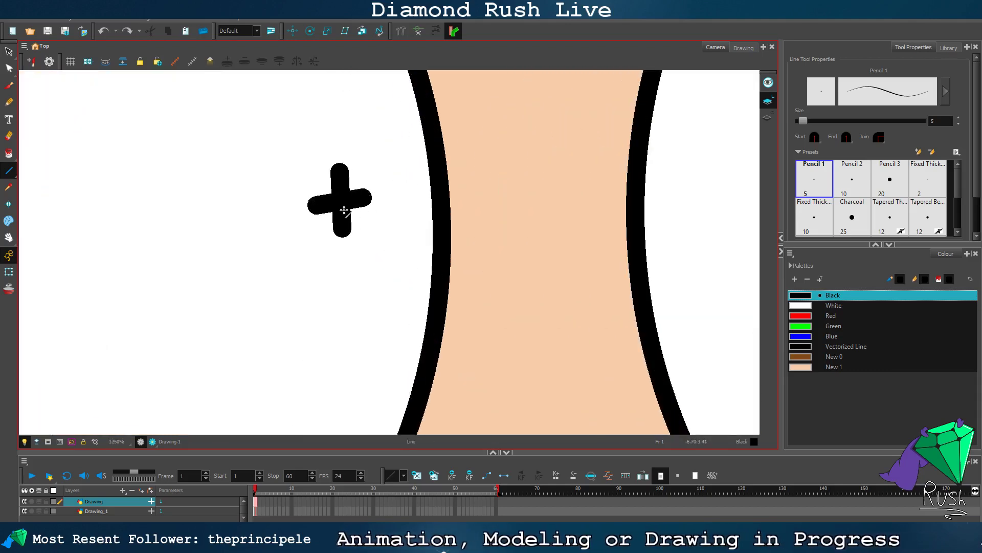
{"action": "mouse_move", "coordinate": [360, 220]}
{"action": "left_mouse_down"}
{"action": "mouse_move", "coordinate": [321, 185]}
{"action": "mouse_move", "coordinate": [322, 223]}
{"action": "mouse_move", "coordinate": [361, 181]}
{"action": "left_mouse_up"}
{"action": "scroll", "coordinate": [434, 209], "scroll_direction": "down", "scroll_amount": 8}
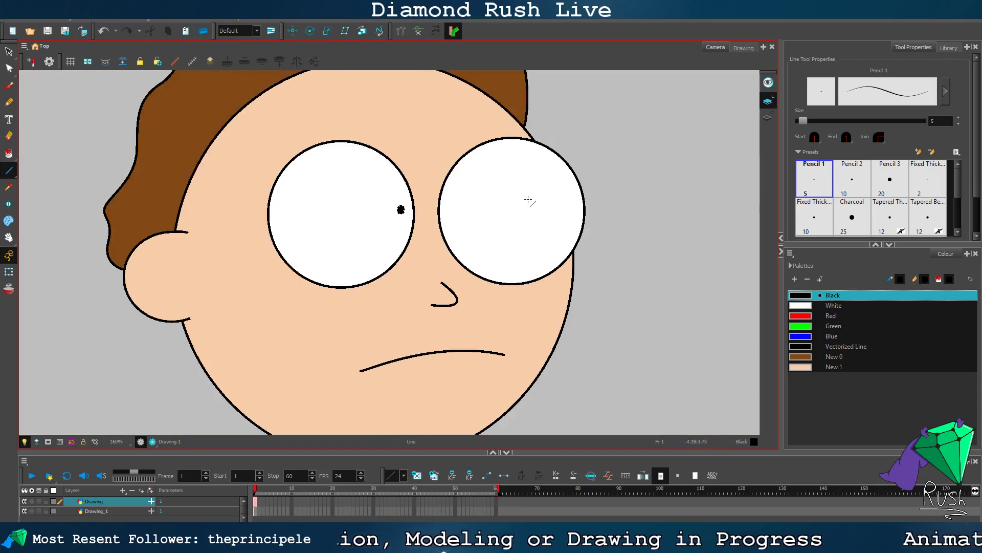
{"action": "scroll", "coordinate": [528, 200], "scroll_direction": "down", "scroll_amount": 3}
{"action": "scroll", "coordinate": [527, 198], "scroll_direction": "up", "scroll_amount": 3}
Step: Select the left eye's asterisk pupil, enlarge it slightly, and shift it a little up and left
{"action": "left_click", "coordinate": [9, 51]}
{"action": "scroll", "coordinate": [408, 183], "scroll_direction": "up", "scroll_amount": 3}
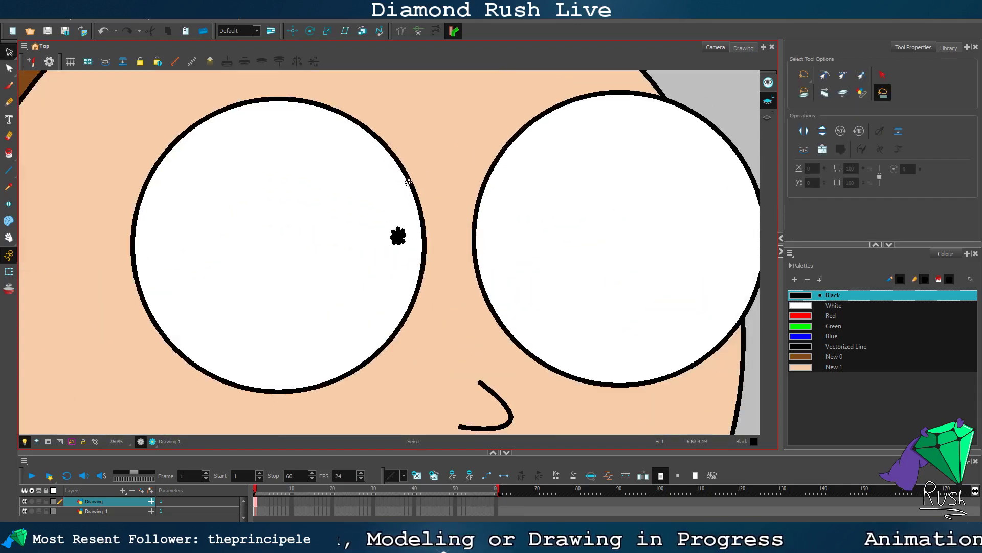
{"action": "mouse_move", "coordinate": [408, 219]}
{"action": "left_mouse_down"}
{"action": "mouse_move", "coordinate": [402, 247]}
{"action": "mouse_move", "coordinate": [405, 225]}
{"action": "mouse_move", "coordinate": [391, 228]}
{"action": "mouse_move", "coordinate": [379, 215]}
{"action": "left_mouse_up"}
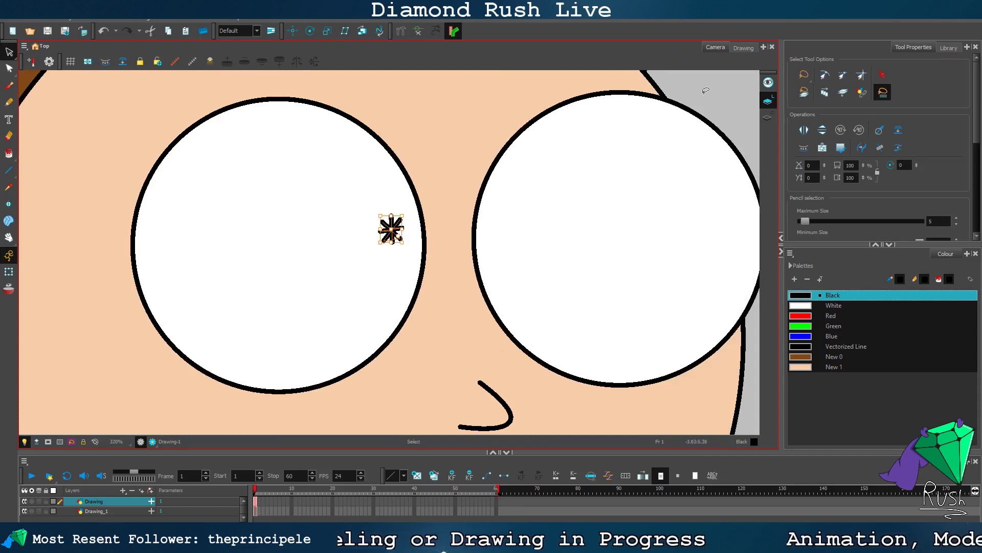
{"action": "left_click", "coordinate": [706, 91]}
{"action": "scroll", "coordinate": [401, 267], "scroll_direction": "down", "scroll_amount": 4}
{"action": "scroll", "coordinate": [399, 277], "scroll_direction": "up", "scroll_amount": 4}
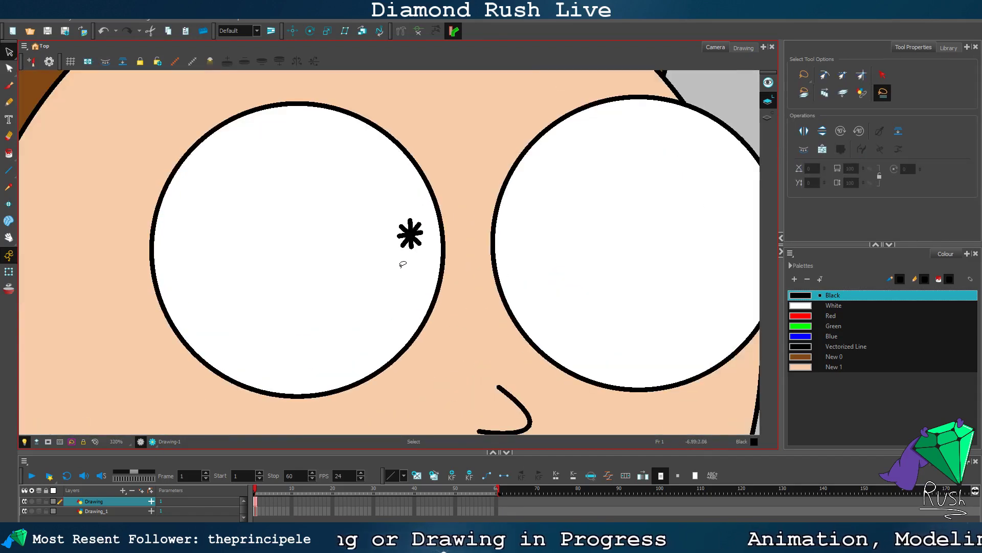
Step: Duplicate the pupil into the right eye, placing it near that eye's right edge level with the left pupil
{"action": "mouse_move", "coordinate": [410, 219]}
{"action": "left_mouse_down"}
{"action": "mouse_move", "coordinate": [415, 246]}
{"action": "mouse_move", "coordinate": [399, 223]}
{"action": "mouse_move", "coordinate": [751, 256]}
{"action": "left_mouse_up"}
{"action": "key", "text": "ctrl+d"}
{"action": "scroll", "coordinate": [537, 353], "scroll_direction": "down", "scroll_amount": 5}
{"action": "scroll", "coordinate": [618, 306], "scroll_direction": "up", "scroll_amount": 3}
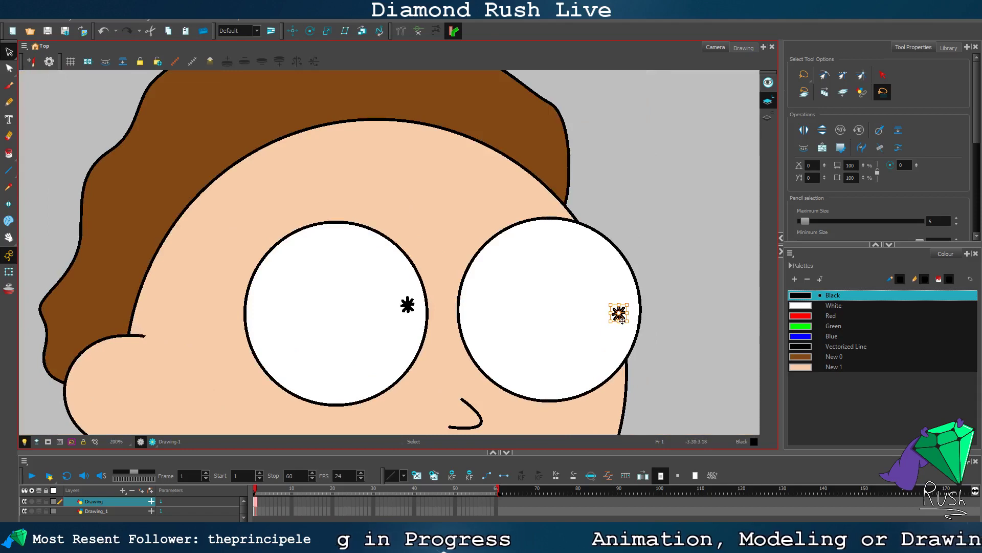
{"action": "left_click_drag", "start_coordinate": [624, 318], "coordinate": [630, 309]}
{"action": "left_click", "coordinate": [667, 314]}
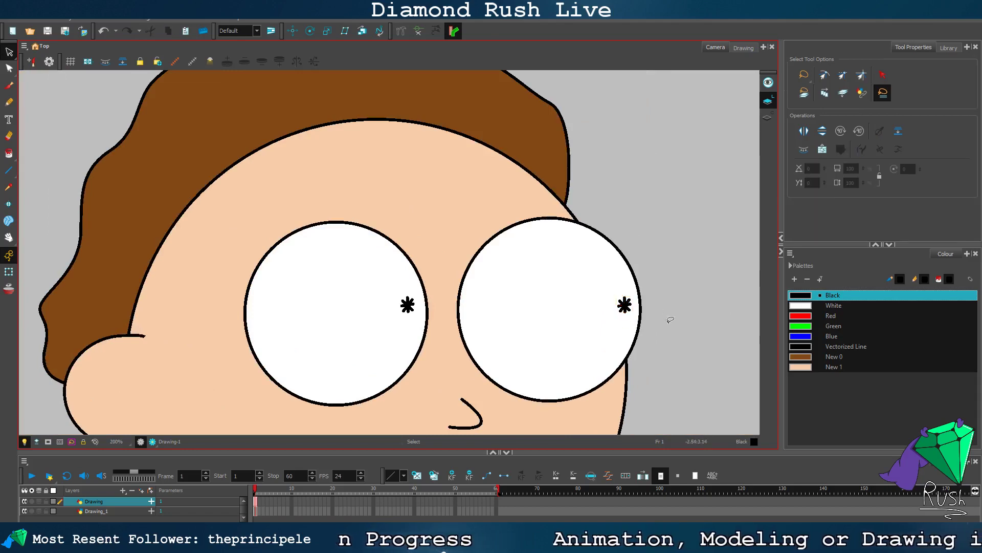
{"action": "scroll", "coordinate": [668, 326], "scroll_direction": "down", "scroll_amount": 5}
{"action": "scroll", "coordinate": [702, 354], "scroll_direction": "up", "scroll_amount": 4}
{"action": "scroll", "coordinate": [609, 340], "scroll_direction": "down", "scroll_amount": 2}
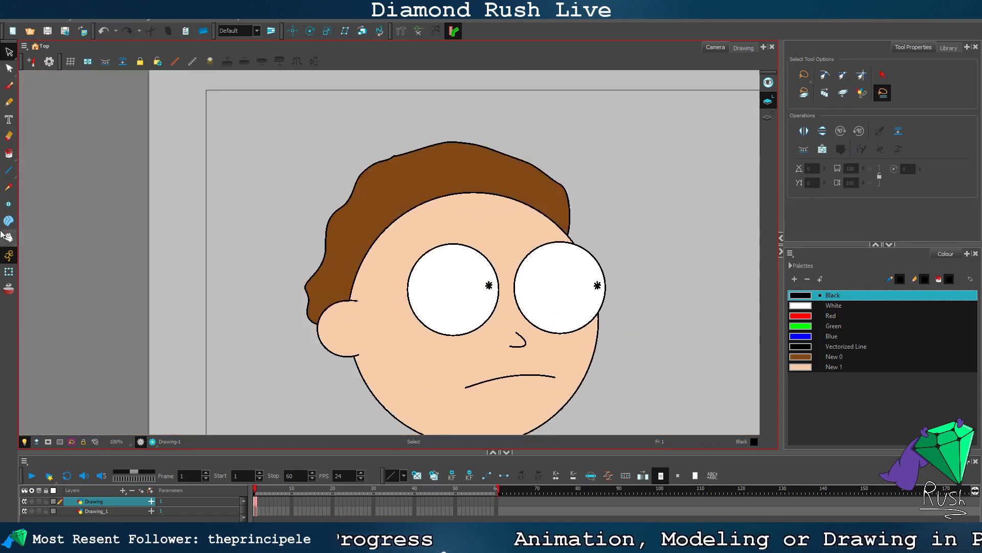
Step: Reshape the nose with the Contour Editor, moving its lower end slightly down-left and rounding its tip into a smoother curve
{"action": "left_click", "coordinate": [9, 237]}
{"action": "left_click_drag", "start_coordinate": [309, 293], "coordinate": [237, 229]}
{"action": "scroll", "coordinate": [241, 230], "scroll_direction": "down", "scroll_amount": 2}
{"action": "scroll", "coordinate": [404, 288], "scroll_direction": "up", "scroll_amount": 2}
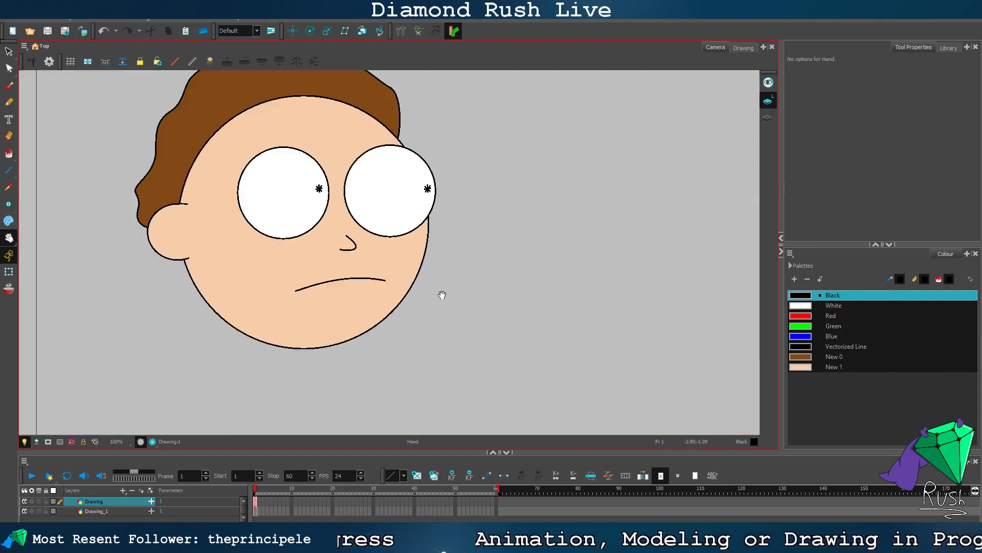
{"action": "left_click_drag", "start_coordinate": [469, 284], "coordinate": [492, 305]}
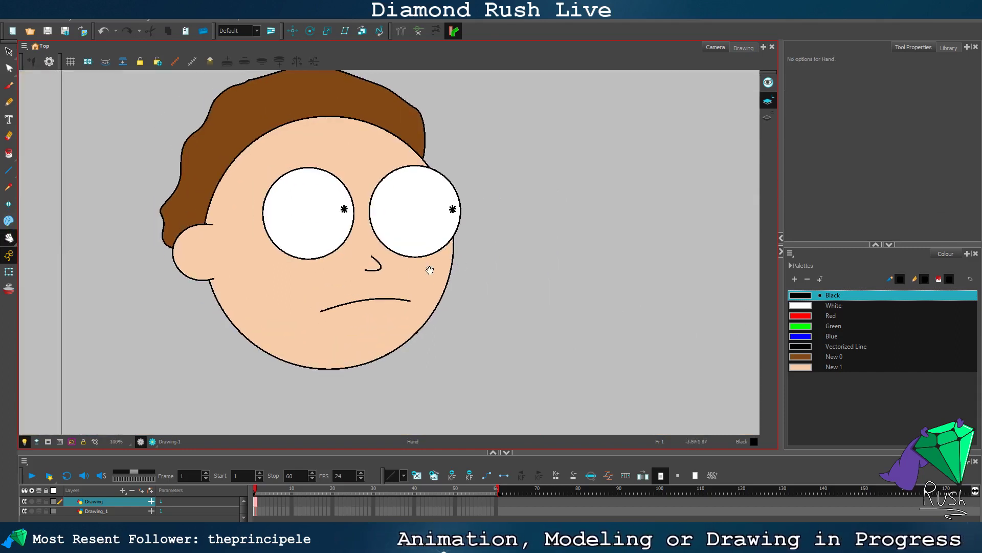
{"action": "scroll", "coordinate": [386, 266], "scroll_direction": "up", "scroll_amount": 3}
{"action": "left_click", "coordinate": [9, 68]}
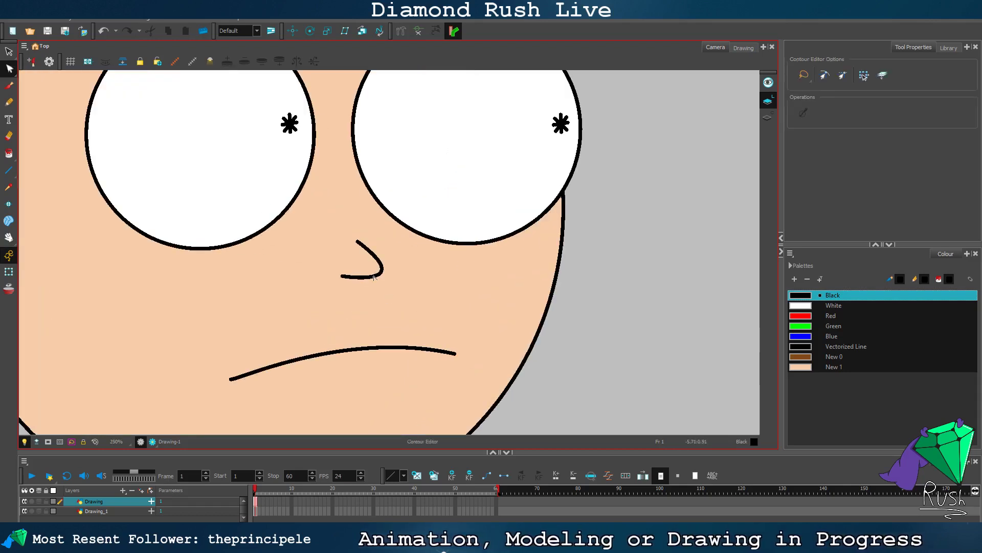
{"action": "left_click", "coordinate": [379, 276]}
{"action": "left_click_drag", "start_coordinate": [344, 279], "coordinate": [340, 283]}
{"action": "left_click_drag", "start_coordinate": [420, 288], "coordinate": [432, 272]}
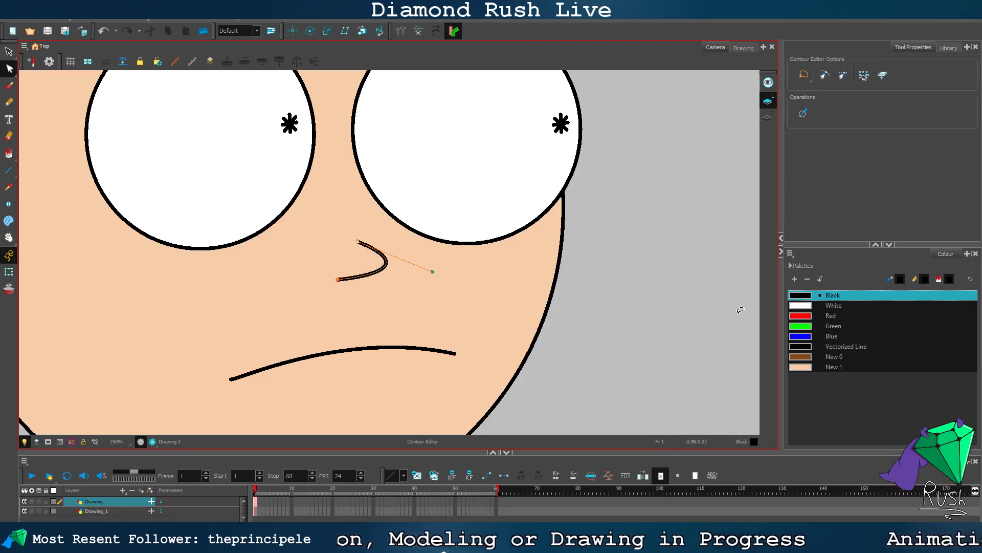
{"action": "scroll", "coordinate": [630, 324], "scroll_direction": "down", "scroll_amount": 5}
{"action": "scroll", "coordinate": [633, 326], "scroll_direction": "up", "scroll_amount": 1}
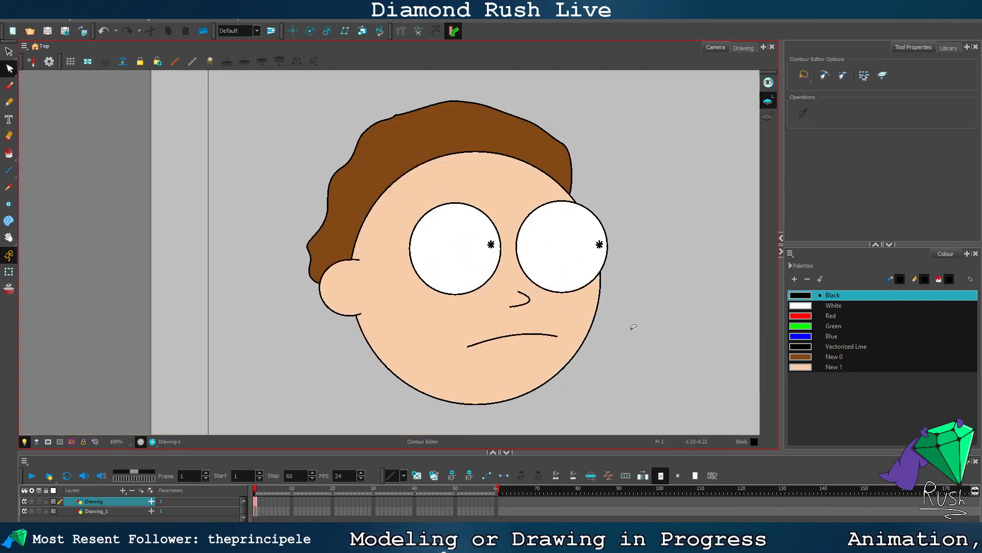
Step: Try scaling the head down toward its lower-left corner, and undo the scaling
{"action": "scroll", "coordinate": [637, 333], "scroll_direction": "down", "scroll_amount": 3}
{"action": "scroll", "coordinate": [642, 338], "scroll_direction": "up", "scroll_amount": 4}
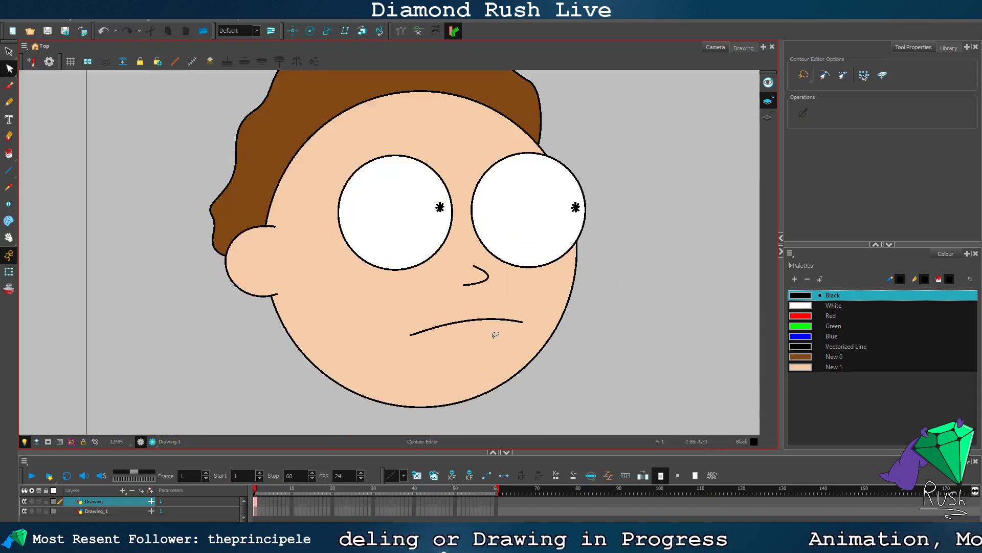
{"action": "left_click", "coordinate": [8, 237]}
{"action": "scroll", "coordinate": [161, 241], "scroll_direction": "down", "scroll_amount": 3}
{"action": "scroll", "coordinate": [454, 289], "scroll_direction": "up", "scroll_amount": 1}
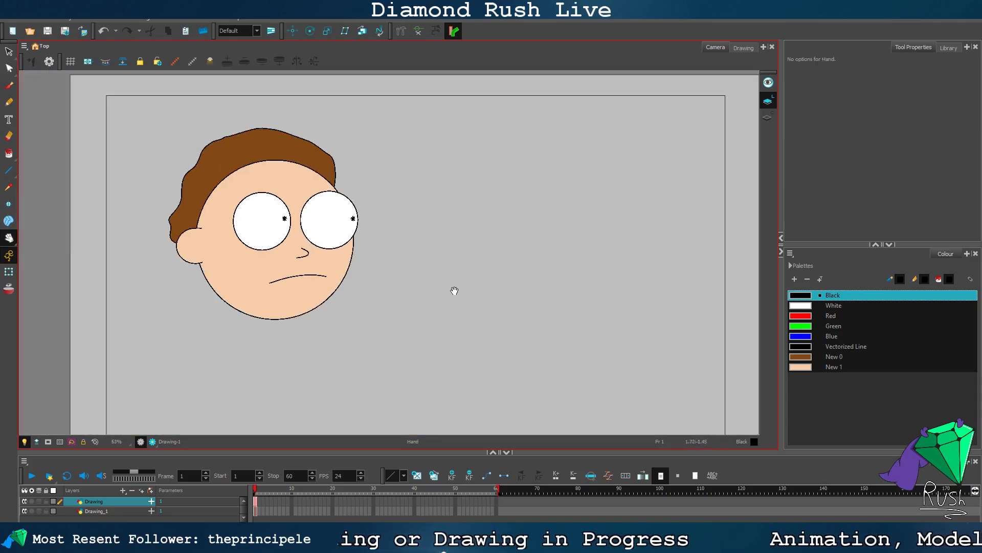
{"action": "scroll", "coordinate": [454, 289], "scroll_direction": "down", "scroll_amount": 1}
{"action": "left_click", "coordinate": [9, 50]}
{"action": "mouse_move", "coordinate": [287, 102]}
{"action": "left_mouse_down"}
{"action": "mouse_move", "coordinate": [216, 266]}
{"action": "mouse_move", "coordinate": [368, 137]}
{"action": "mouse_move", "coordinate": [342, 149]}
{"action": "mouse_move", "coordinate": [353, 148]}
{"action": "mouse_move", "coordinate": [327, 175]}
{"action": "left_mouse_up"}
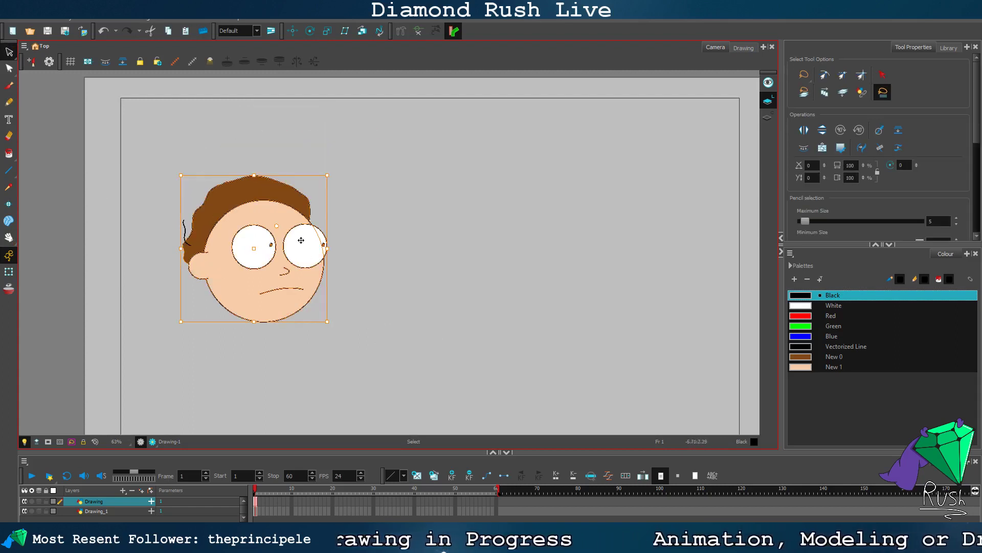
{"action": "key", "text": "ctrl+z"}
Step: Select the whole head, scale it down toward its lower-left corner, and move it up
{"action": "mouse_move", "coordinate": [102, 250]}
{"action": "left_mouse_down"}
{"action": "mouse_move", "coordinate": [459, 209]}
{"action": "mouse_move", "coordinate": [435, 118]}
{"action": "left_mouse_up"}
{"action": "left_click_drag", "start_coordinate": [372, 129], "coordinate": [310, 192]}
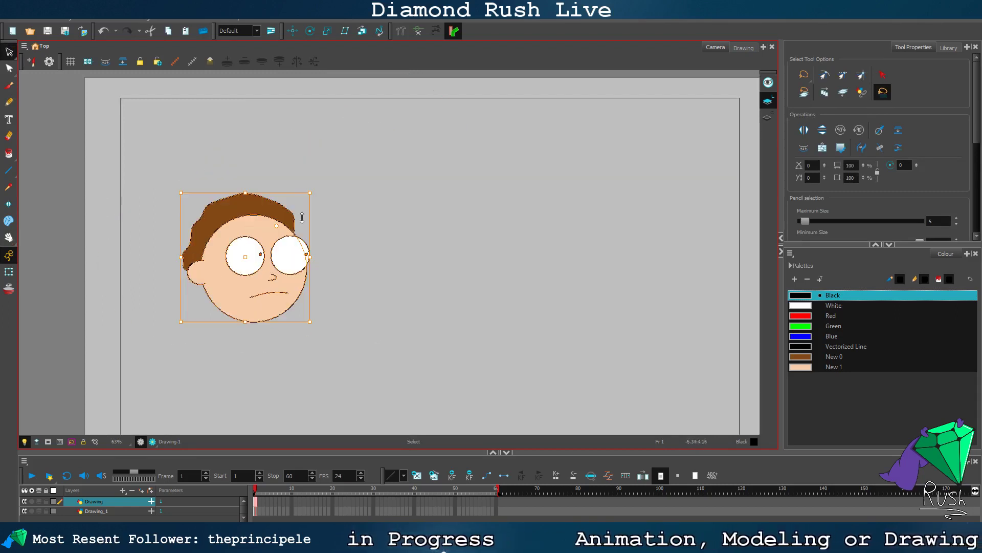
{"action": "left_click_drag", "start_coordinate": [272, 254], "coordinate": [277, 217]}
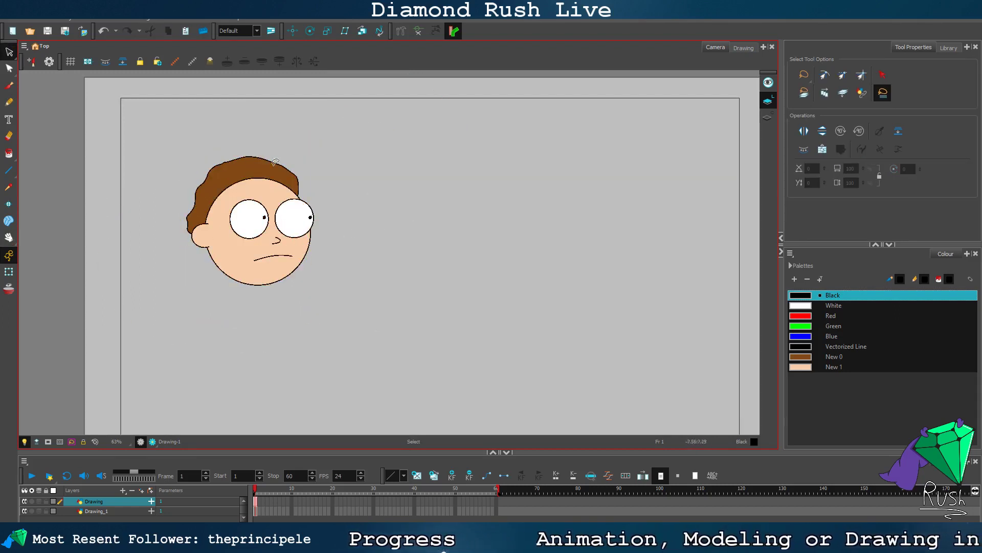
Step: Reposition the whole head vertically near the frame's left side by moving it down and partway back up
{"action": "mouse_move", "coordinate": [375, 201]}
{"action": "left_mouse_down"}
{"action": "mouse_move", "coordinate": [282, 326]}
{"action": "mouse_move", "coordinate": [420, 174]}
{"action": "left_mouse_up"}
{"action": "left_click_drag", "start_coordinate": [291, 230], "coordinate": [291, 327]}
{"action": "scroll", "coordinate": [377, 372], "scroll_direction": "up", "scroll_amount": 1}
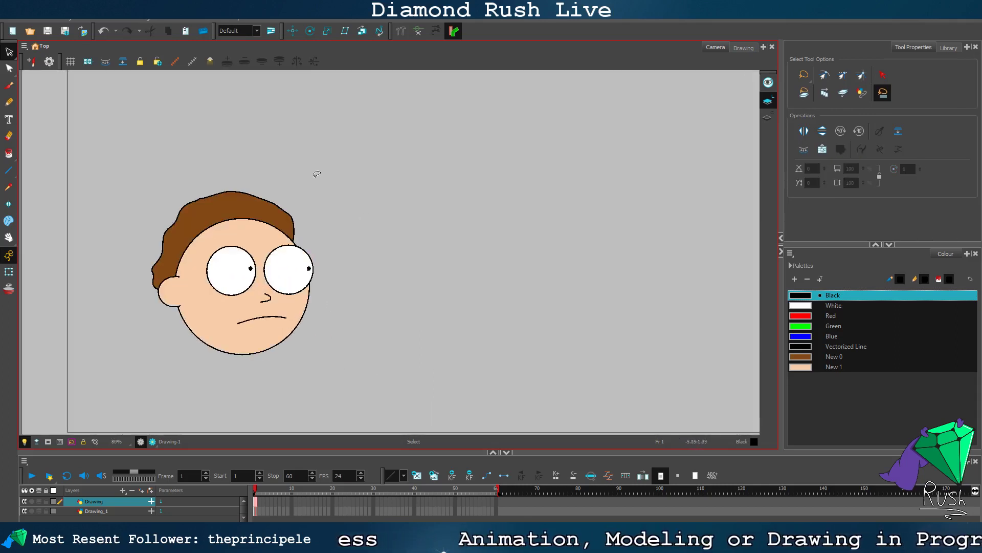
{"action": "mouse_move", "coordinate": [367, 234]}
{"action": "left_mouse_down"}
{"action": "mouse_move", "coordinate": [121, 372]}
{"action": "mouse_move", "coordinate": [404, 349]}
{"action": "left_mouse_up"}
{"action": "left_click_drag", "start_coordinate": [288, 263], "coordinate": [282, 203]}
{"action": "left_click", "coordinate": [361, 226]}
Step: Draw a curved shoulder line from the chin's lower left down and outward with the Polyline tool
{"action": "scroll", "coordinate": [276, 303], "scroll_direction": "up", "scroll_amount": 3}
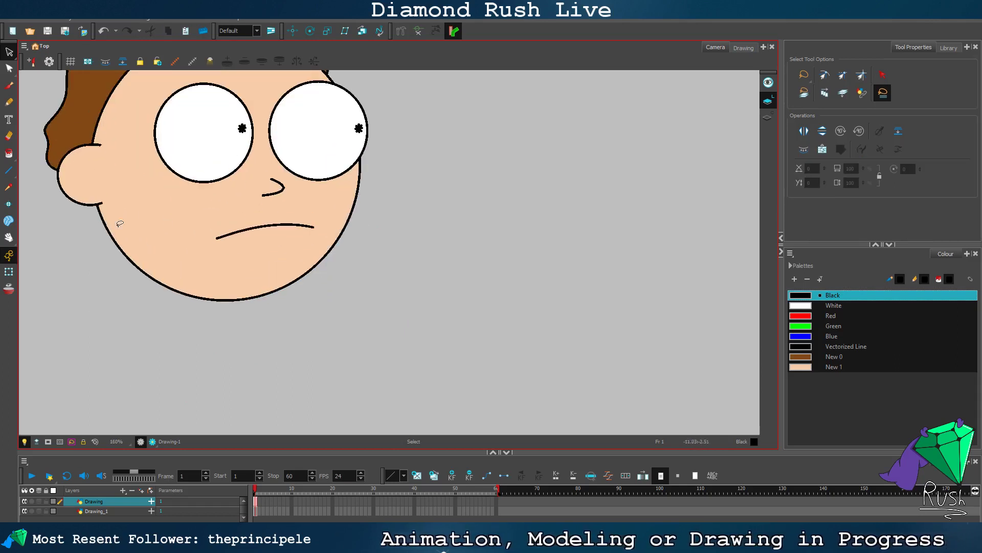
{"action": "left_click_drag", "start_coordinate": [10, 175], "coordinate": [35, 200]}
{"action": "scroll", "coordinate": [150, 301], "scroll_direction": "down", "scroll_amount": 1}
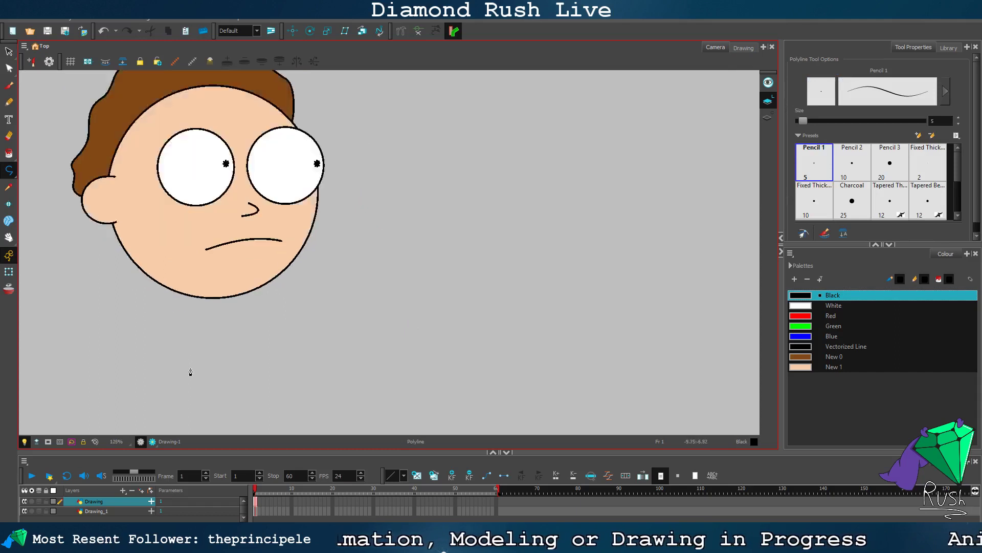
{"action": "scroll", "coordinate": [189, 373], "scroll_direction": "up", "scroll_amount": 1}
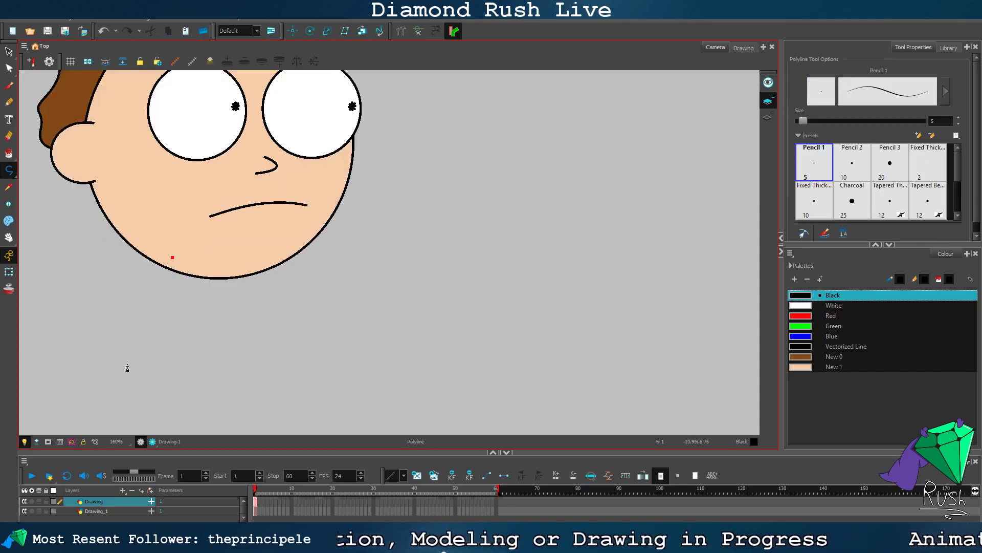
{"action": "left_click_drag", "start_coordinate": [110, 378], "coordinate": [111, 427]}
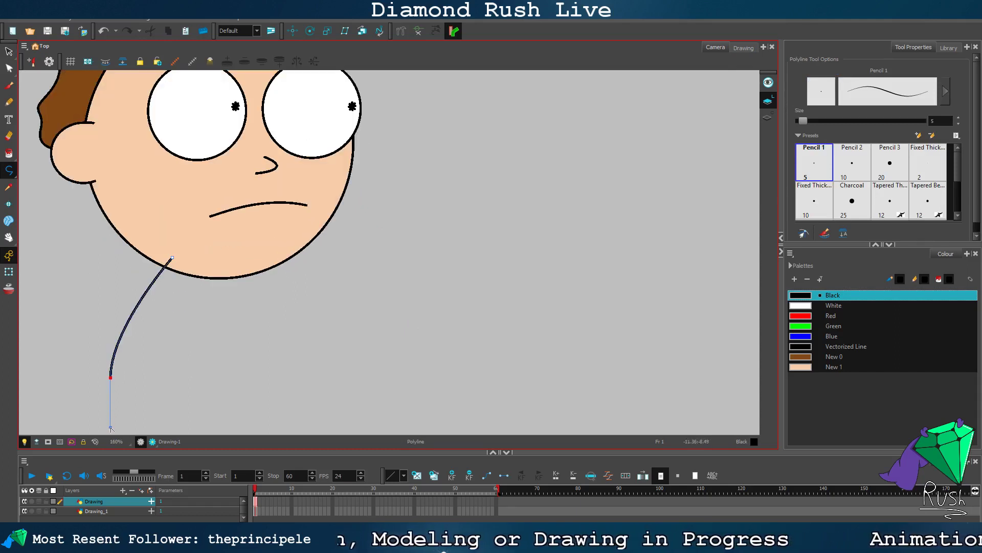
{"action": "left_click", "coordinate": [9, 51]}
Step: Try a curved sleeve hem across the shoulder line's lower end, and undo both the hem and the shoulder line
{"action": "left_click", "coordinate": [8, 170]}
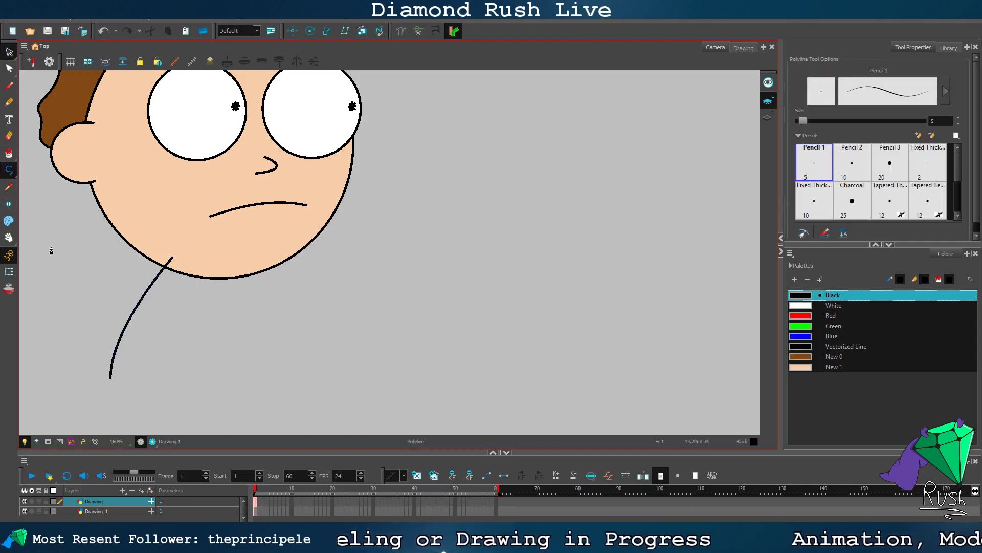
{"action": "left_click_drag", "start_coordinate": [158, 376], "coordinate": [189, 364]}
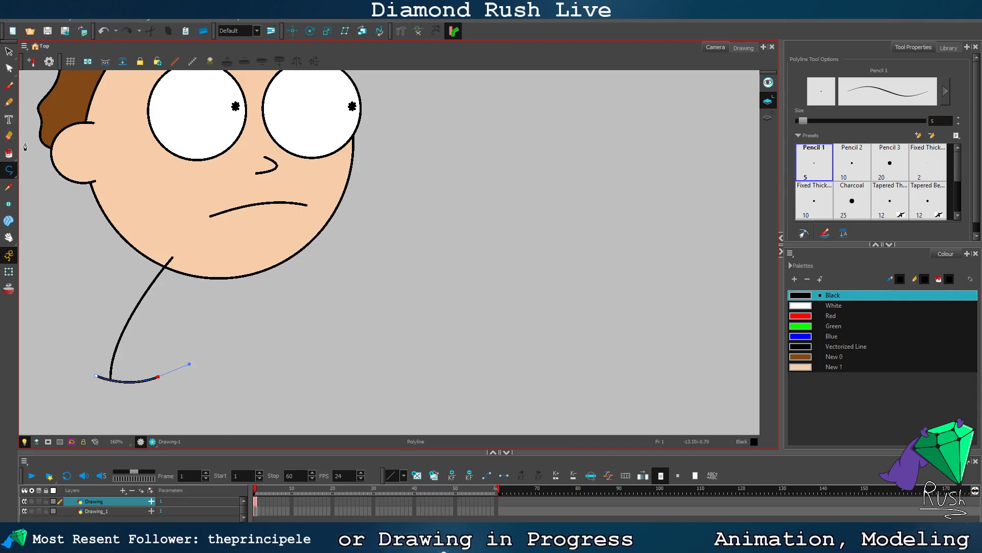
{"action": "key", "text": "ctrl+z"}
{"action": "key", "text": "ctrl+z"}
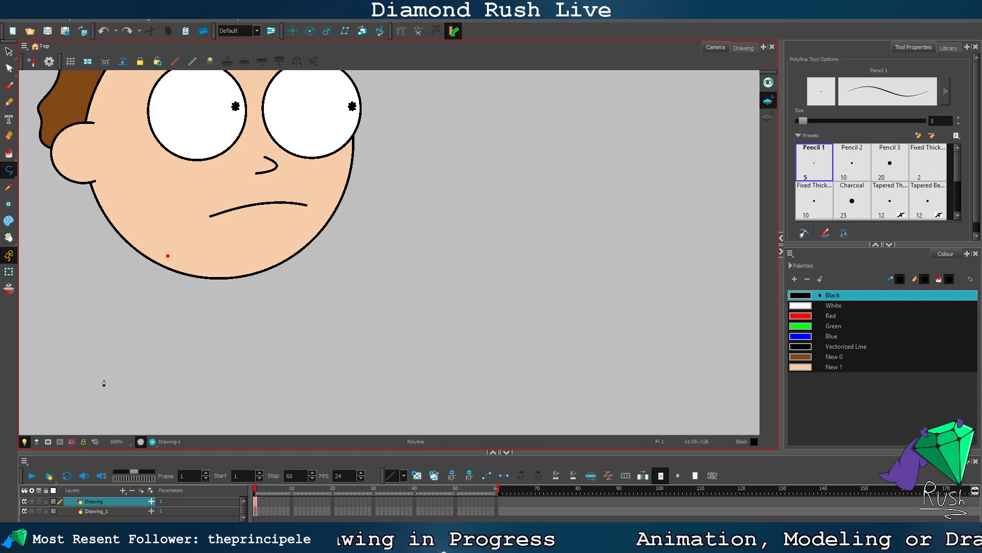
Step: Redraw the curved shoulder line below the chin, extending its lower end downward and bowing it outward with the Contour Editor
{"action": "left_click_drag", "start_coordinate": [94, 386], "coordinate": [98, 422]}
{"action": "left_click", "coordinate": [8, 237]}
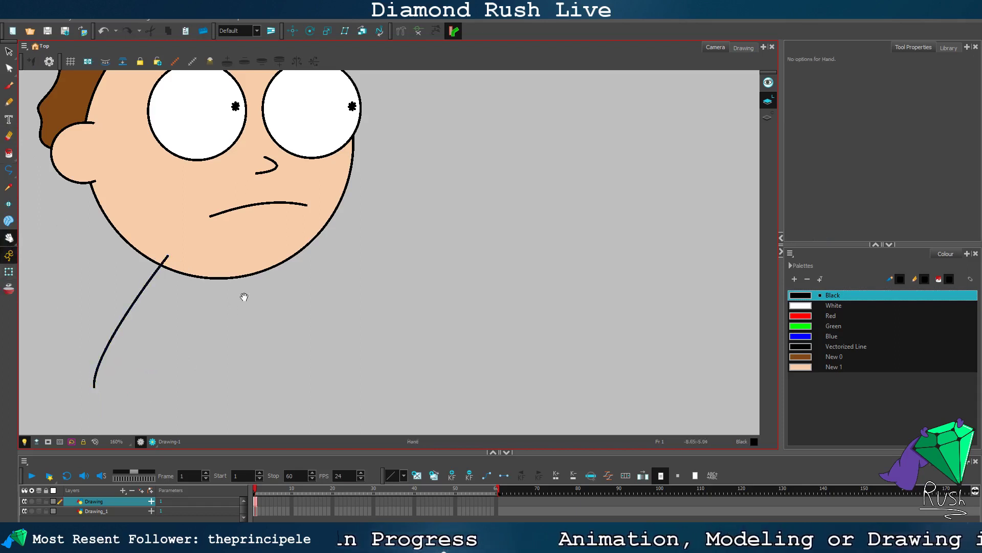
{"action": "left_click_drag", "start_coordinate": [241, 296], "coordinate": [245, 261]}
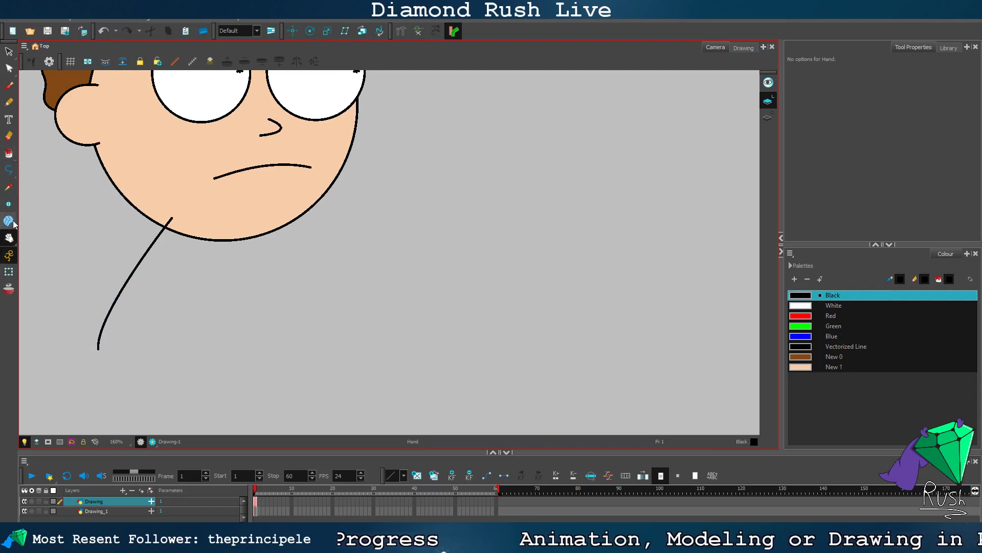
{"action": "left_click", "coordinate": [9, 68]}
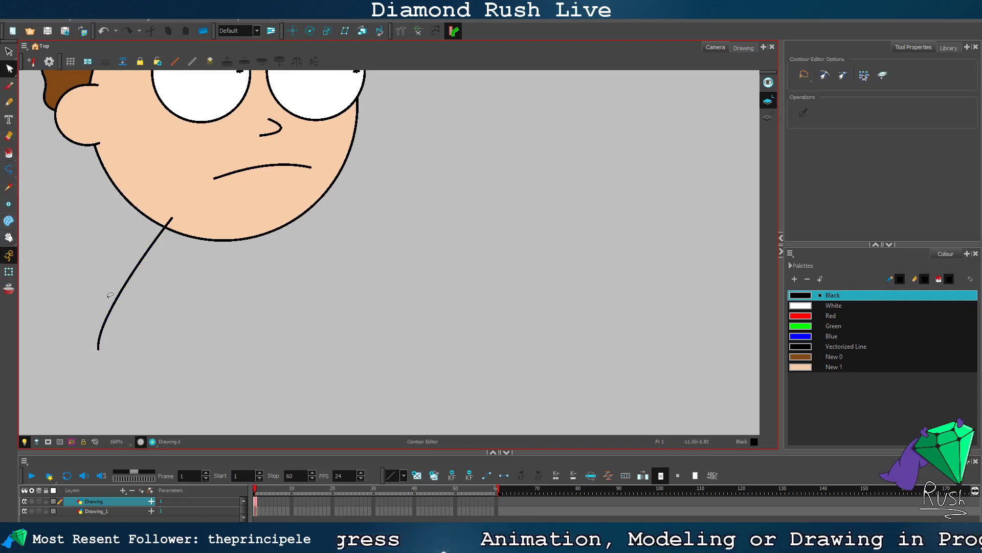
{"action": "left_click", "coordinate": [97, 351]}
{"action": "left_click_drag", "start_coordinate": [97, 350], "coordinate": [97, 384]}
{"action": "left_click", "coordinate": [86, 291]}
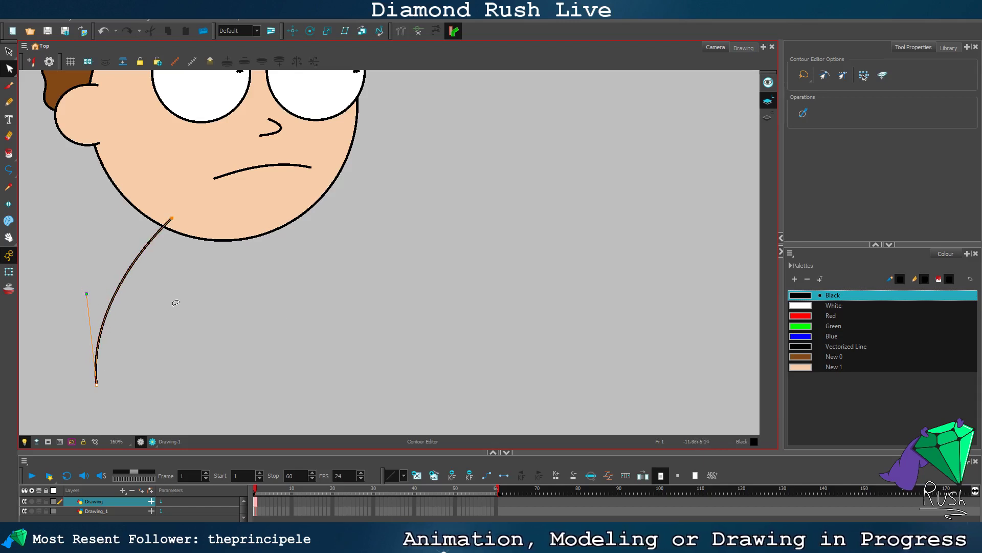
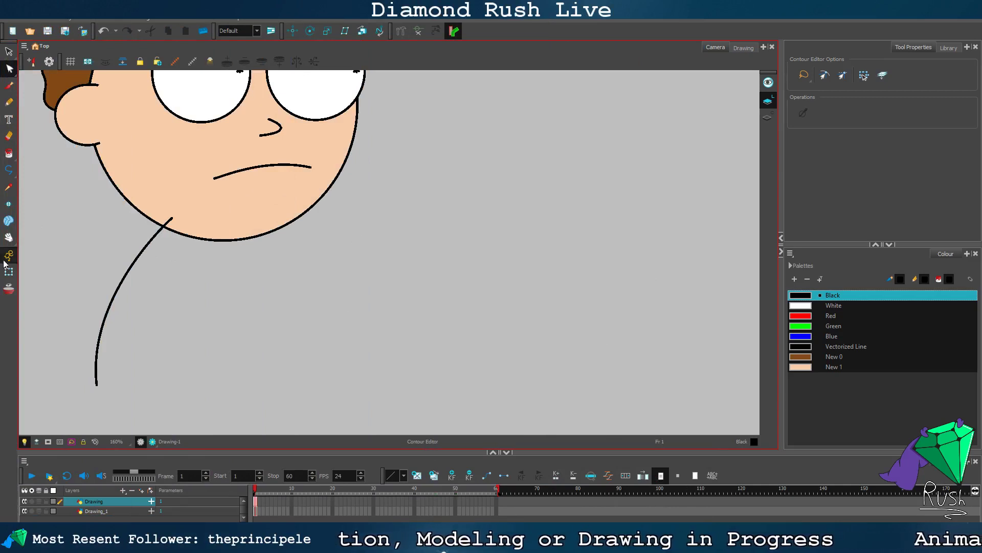
Step: Draw a shallow curved sleeve hem across the shoulder line's lower end and stretch its inner end toward the body with the Contour Editor
{"action": "left_click_drag", "start_coordinate": [117, 287], "coordinate": [95, 308]}
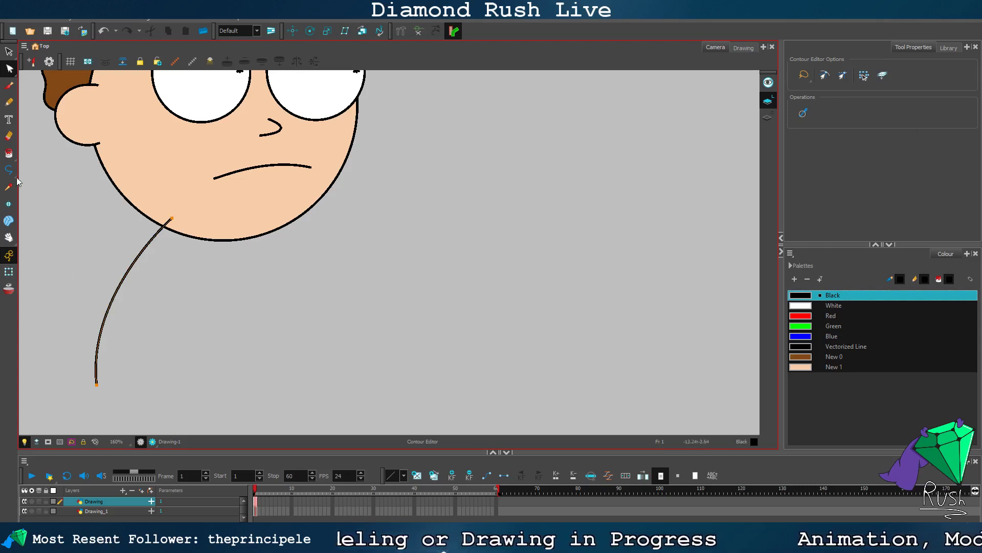
{"action": "key", "text": "alt+y"}
{"action": "left_click", "coordinate": [77, 375]}
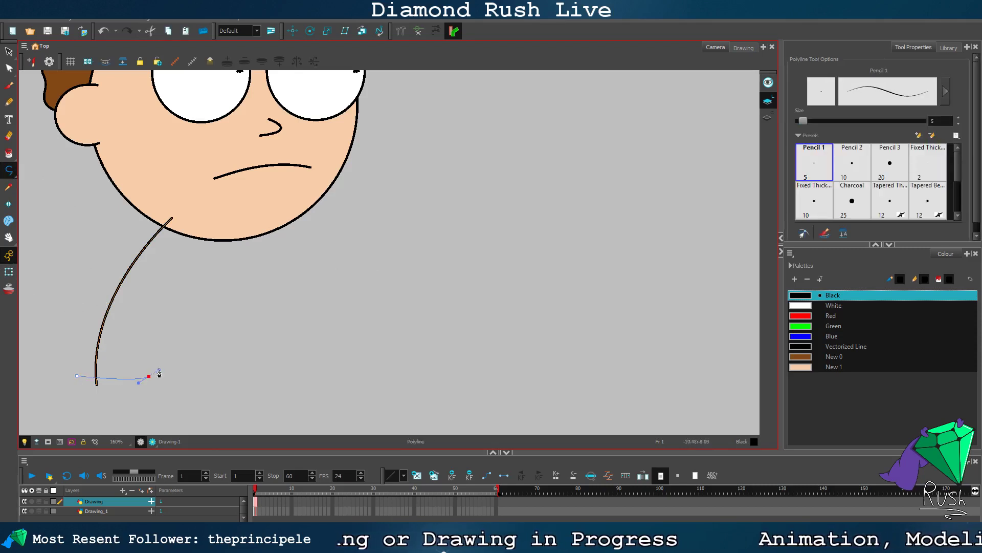
{"action": "left_click_drag", "start_coordinate": [148, 376], "coordinate": [172, 362]}
{"action": "key", "text": "alt+q"}
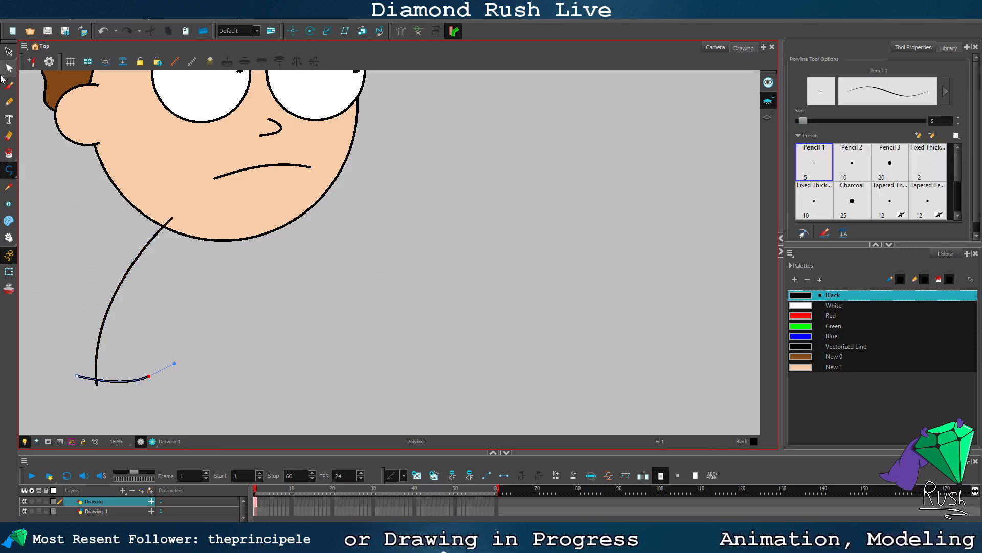
{"action": "left_click", "coordinate": [143, 380]}
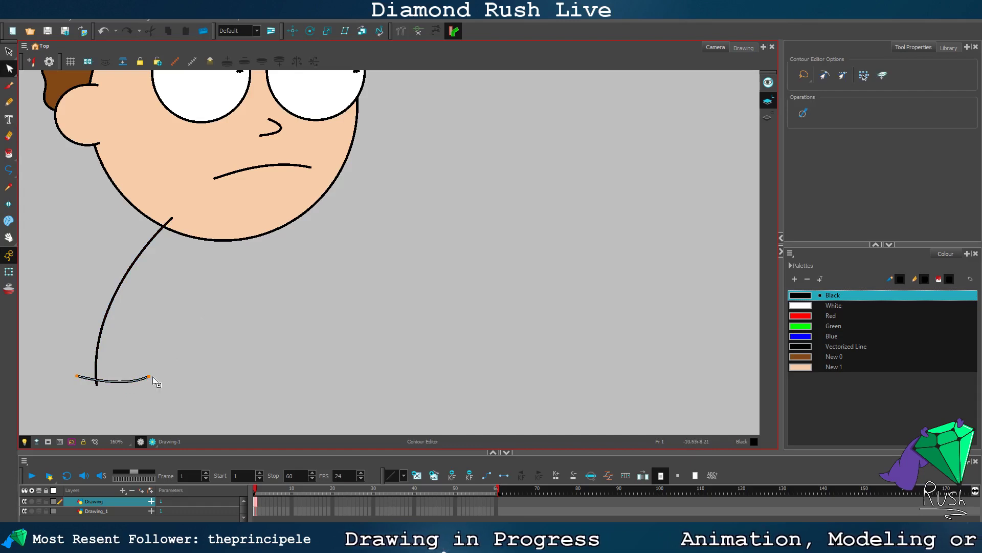
{"action": "left_click_drag", "start_coordinate": [150, 376], "coordinate": [172, 370]}
{"action": "left_click", "coordinate": [224, 364]}
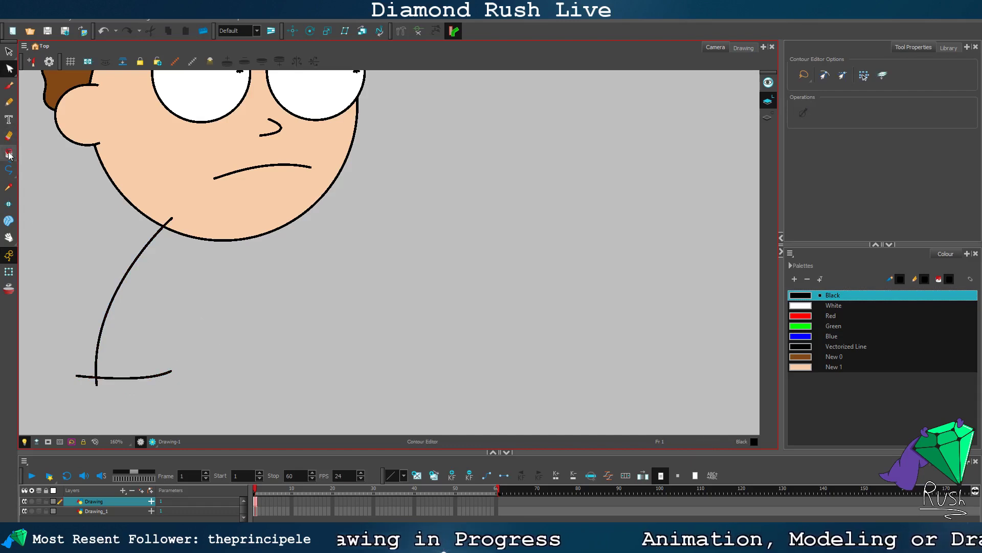
Step: Draw a slightly curved torso side line from just above the hem's inner end down to the frame's bottom edge with the Polyline tool
{"action": "left_click", "coordinate": [8, 170]}
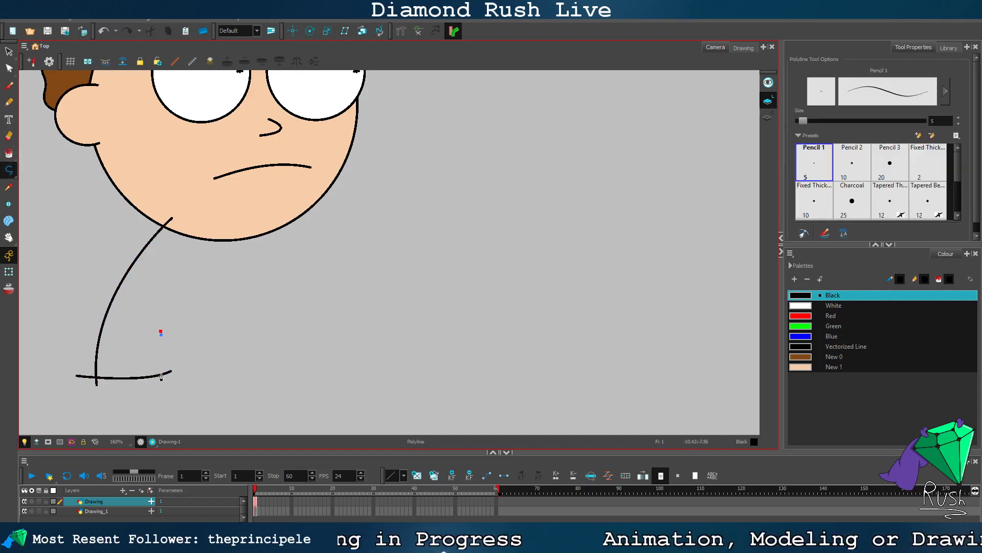
{"action": "scroll", "coordinate": [164, 391], "scroll_direction": "down", "scroll_amount": 3}
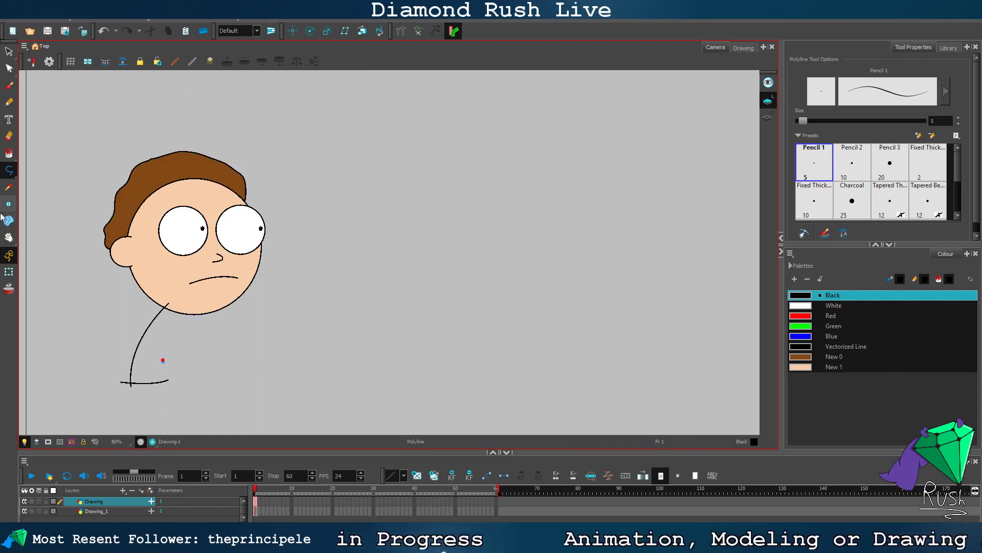
{"action": "left_click", "coordinate": [9, 236]}
{"action": "left_click_drag", "start_coordinate": [261, 348], "coordinate": [275, 254]}
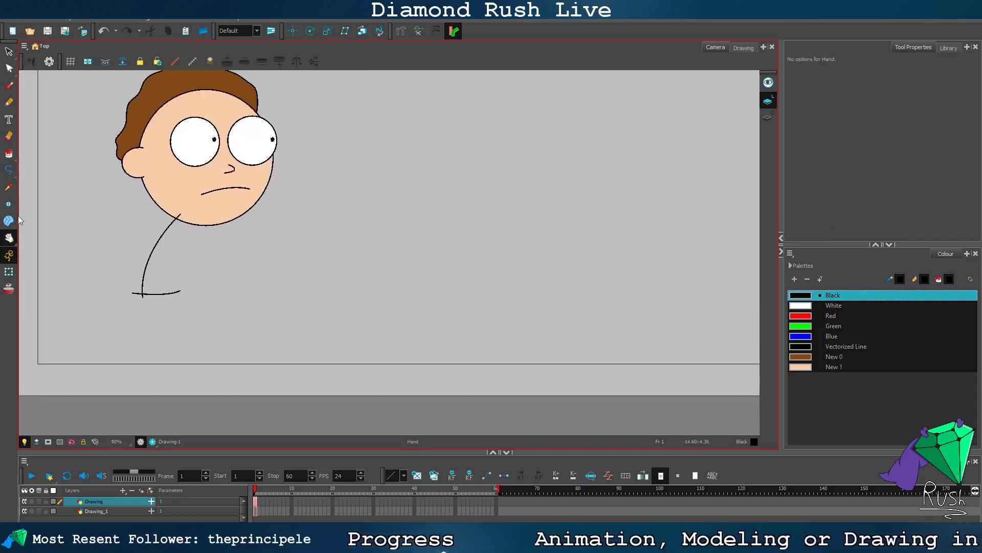
{"action": "left_click", "coordinate": [8, 170]}
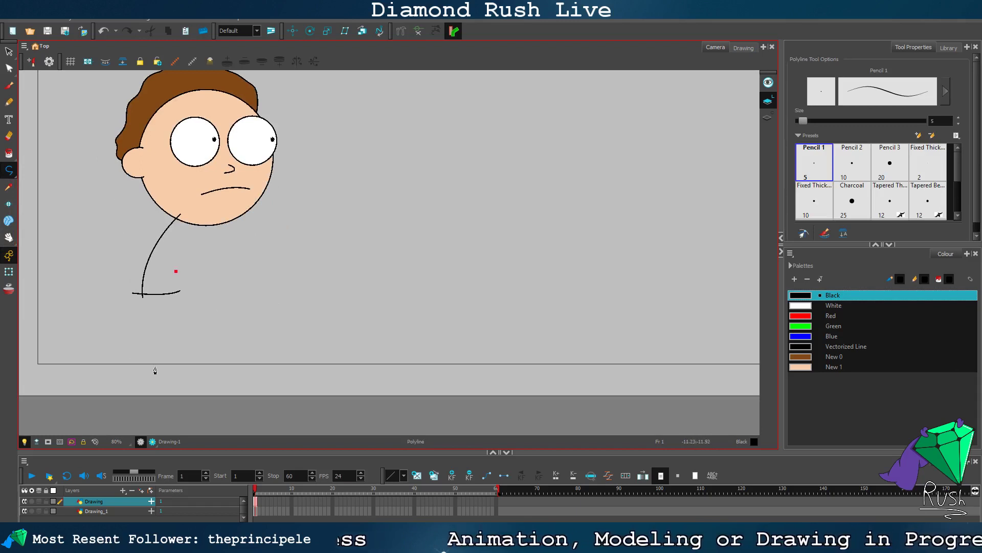
{"action": "left_click_drag", "start_coordinate": [177, 367], "coordinate": [185, 402]}
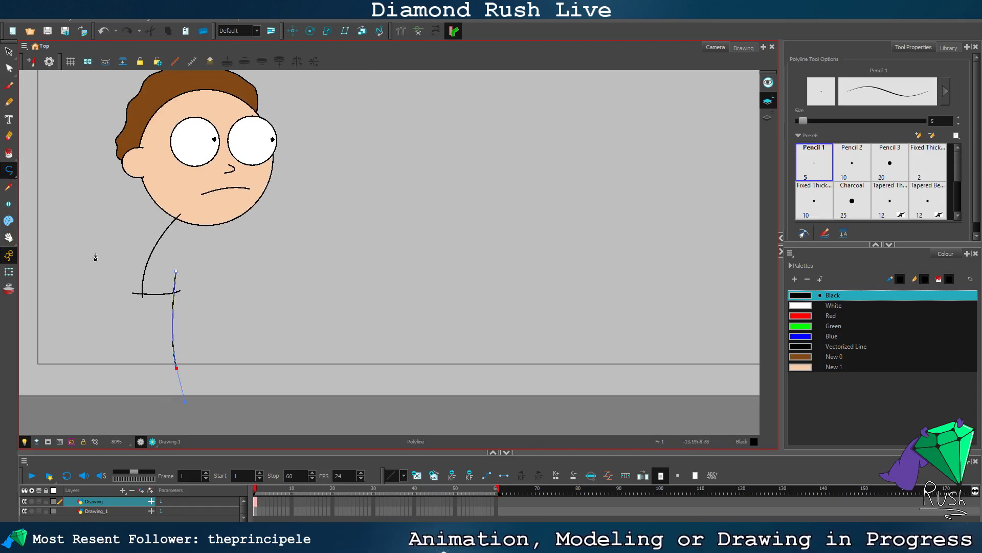
Step: Select the shoulder line and the sleeve hem together and delete them, keeping the torso line
{"action": "left_click", "coordinate": [8, 51]}
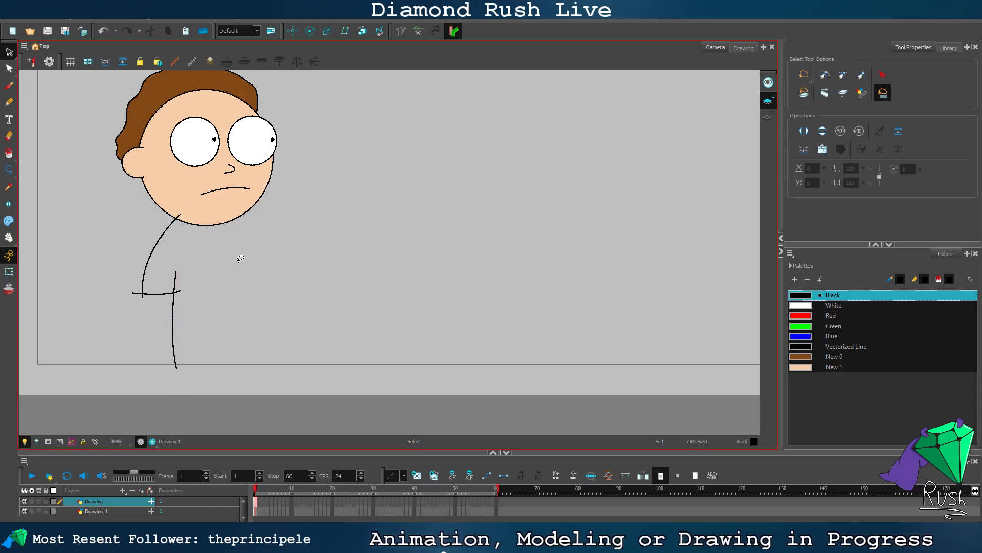
{"action": "scroll", "coordinate": [235, 259], "scroll_direction": "up", "scroll_amount": 1}
{"action": "mouse_move", "coordinate": [96, 357]}
{"action": "left_mouse_down"}
{"action": "mouse_move", "coordinate": [101, 255]}
{"action": "mouse_move", "coordinate": [112, 302]}
{"action": "left_mouse_up"}
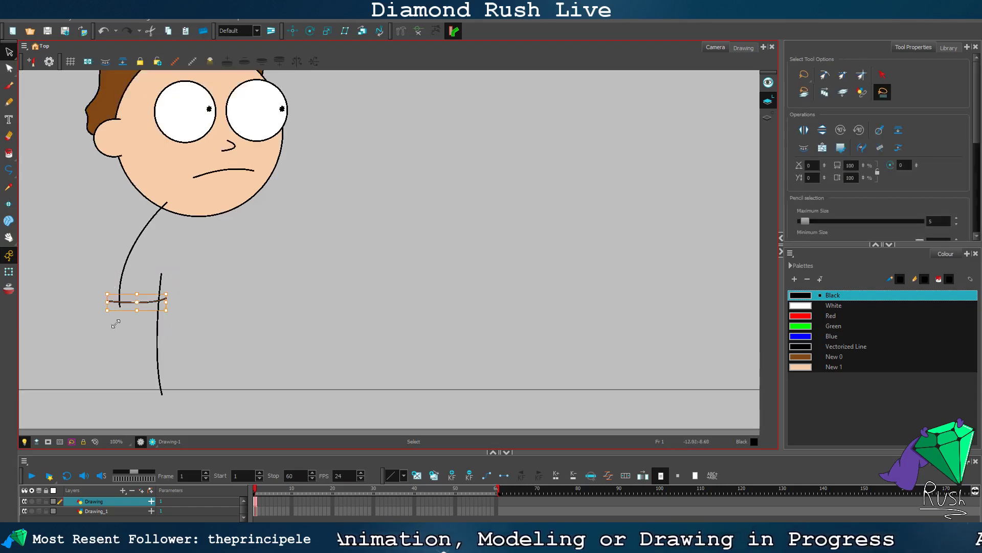
{"action": "mouse_move", "coordinate": [124, 343]}
{"action": "left_mouse_down"}
{"action": "mouse_move", "coordinate": [138, 317]}
{"action": "mouse_move", "coordinate": [102, 219]}
{"action": "left_mouse_up"}
{"action": "key", "text": "Delete"}
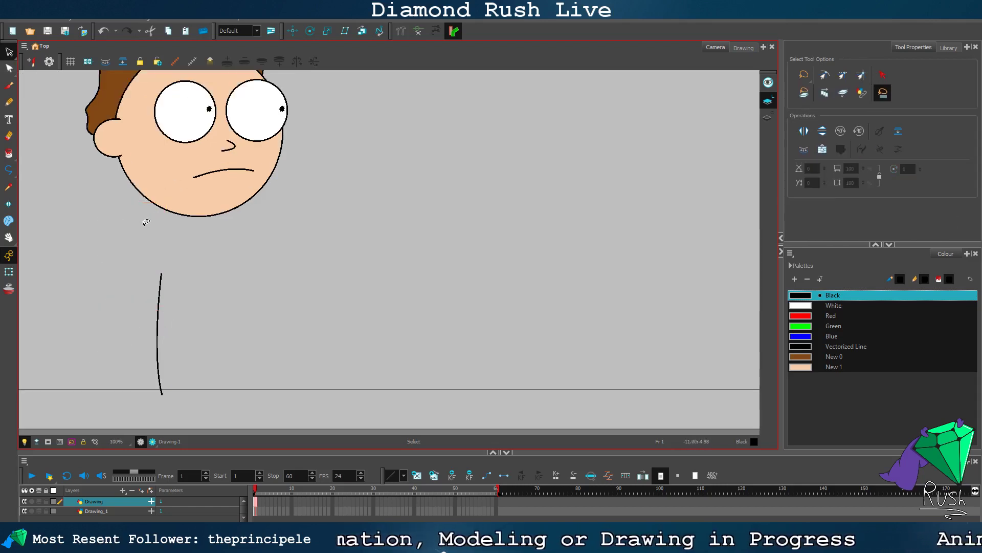
Step: Select the torso side line and move it slightly left and up
{"action": "left_click_drag", "start_coordinate": [220, 294], "coordinate": [172, 333]}
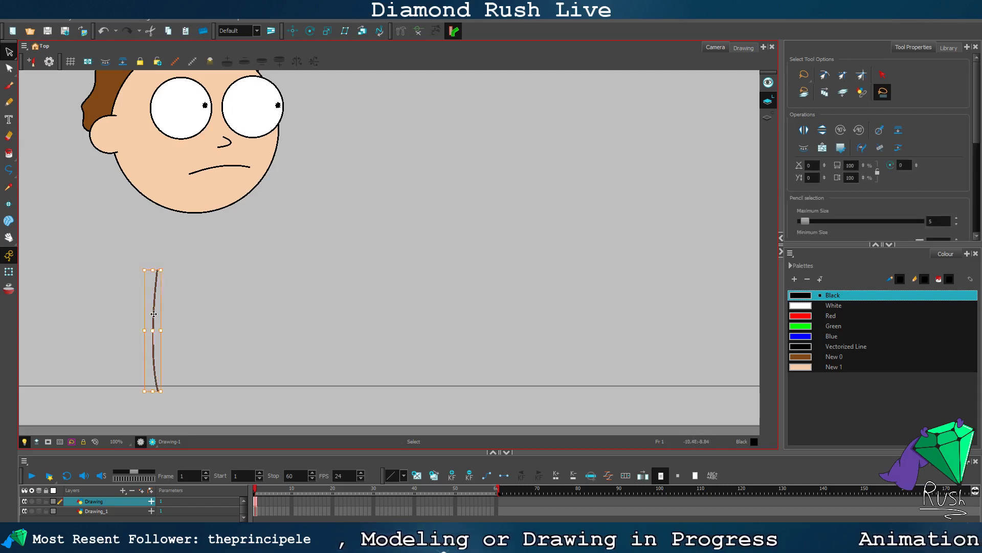
{"action": "left_click_drag", "start_coordinate": [154, 314], "coordinate": [146, 309]}
{"action": "left_click", "coordinate": [221, 306]}
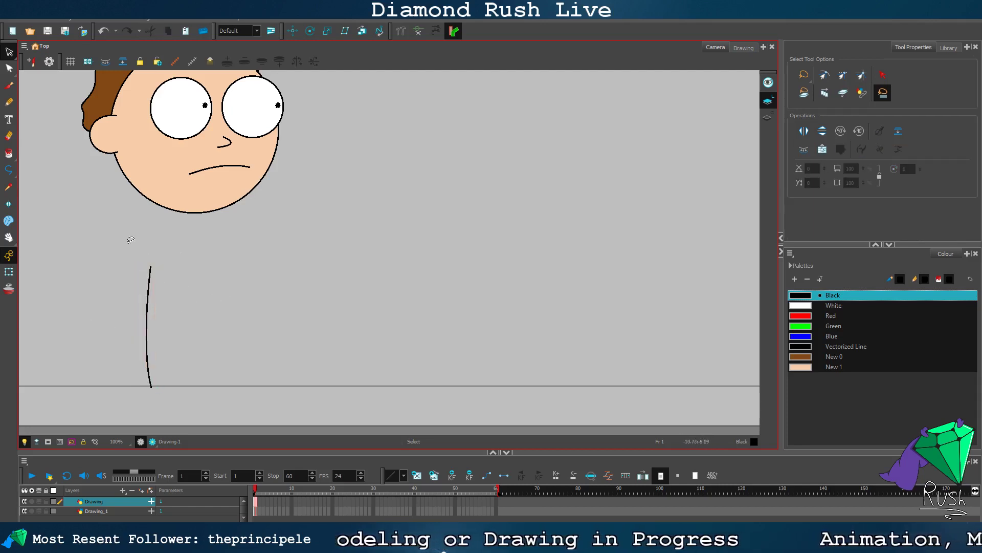
Step: Draw a new curved shoulder line from inside the chin's lower left down and outward, ending beside the torso line
{"action": "key", "text": "alt+b"}
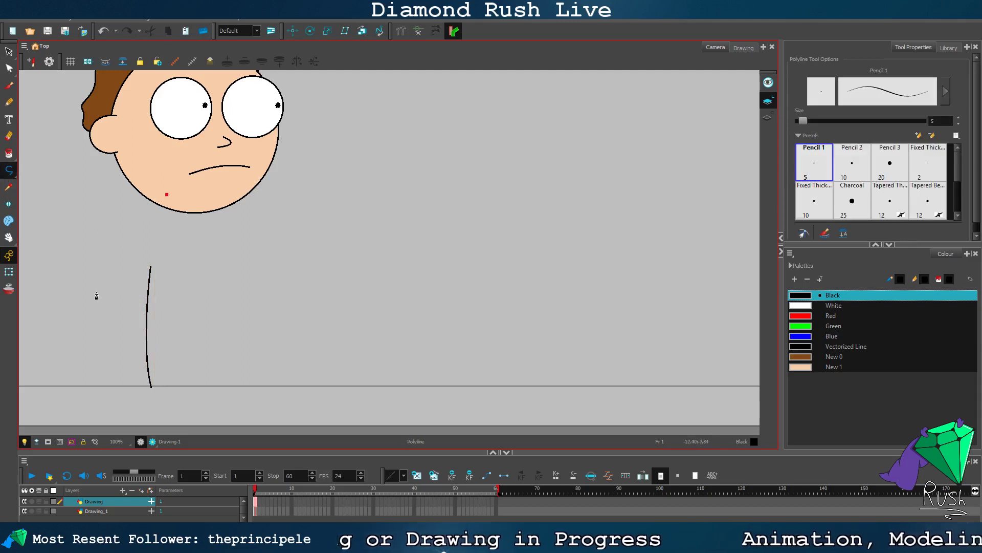
{"action": "left_click_drag", "start_coordinate": [107, 317], "coordinate": [112, 365]}
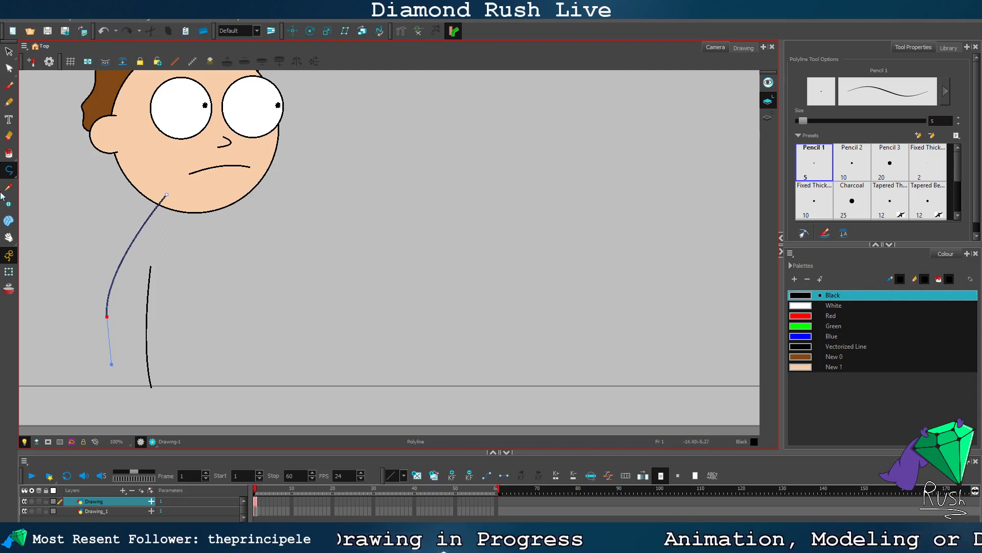
{"action": "left_click", "coordinate": [9, 51]}
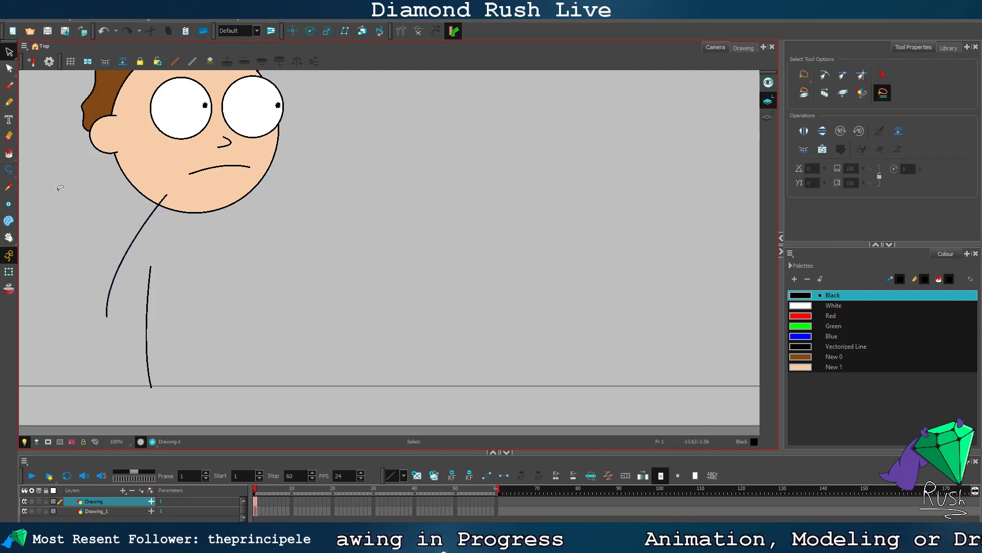
Step: Try a curved sleeve hem from the shoulder line's lower end across the torso line, and undo it
{"action": "left_click", "coordinate": [7, 171]}
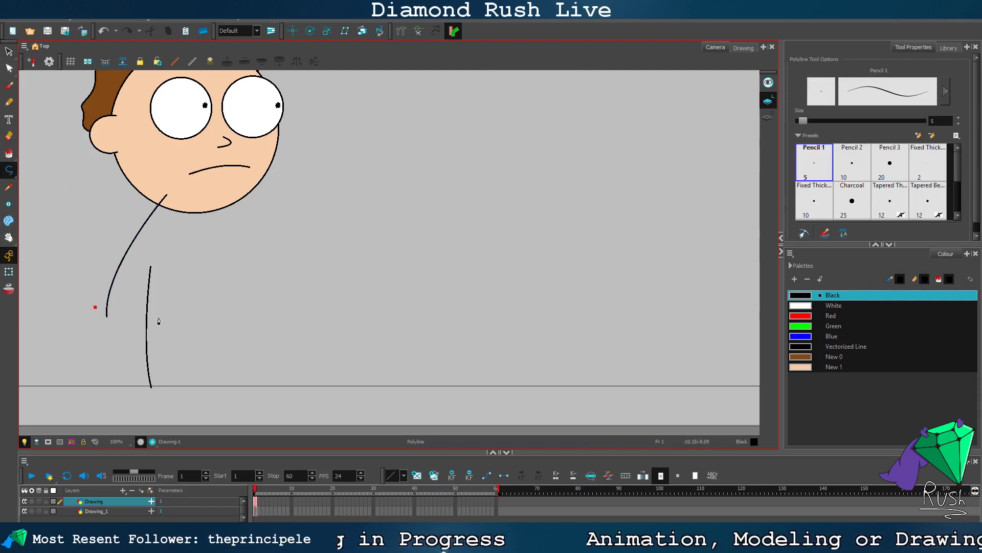
{"action": "left_click_drag", "start_coordinate": [158, 310], "coordinate": [172, 302]}
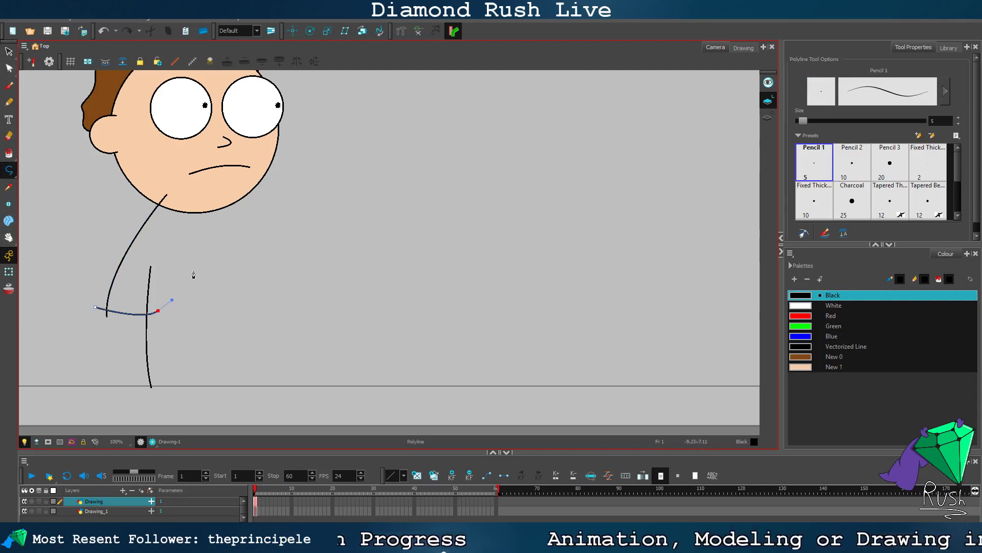
{"action": "scroll", "coordinate": [162, 274], "scroll_direction": "down", "scroll_amount": 2}
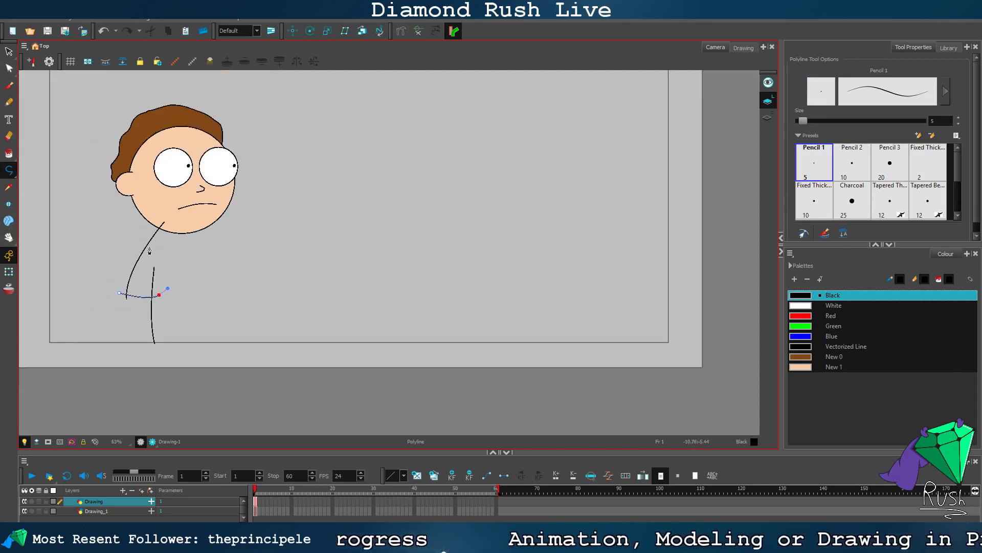
{"action": "scroll", "coordinate": [149, 251], "scroll_direction": "up", "scroll_amount": 3}
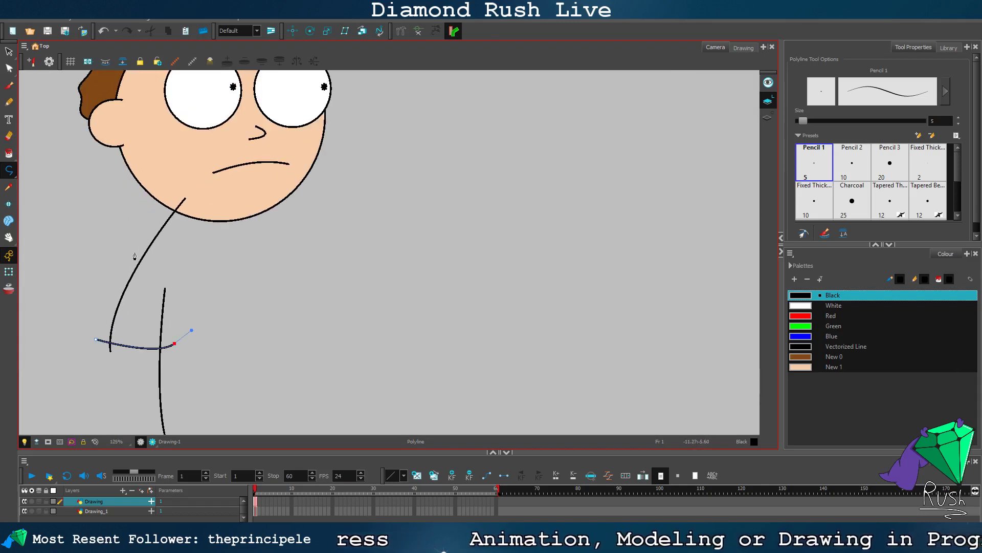
{"action": "key", "text": "ctrl+z"}
Step: Draw the sleeve hem sloping down from the shoulder line's lower end, with a rounded corner rising diagonally across the torso line
{"action": "scroll", "coordinate": [136, 338], "scroll_direction": "up", "scroll_amount": 3}
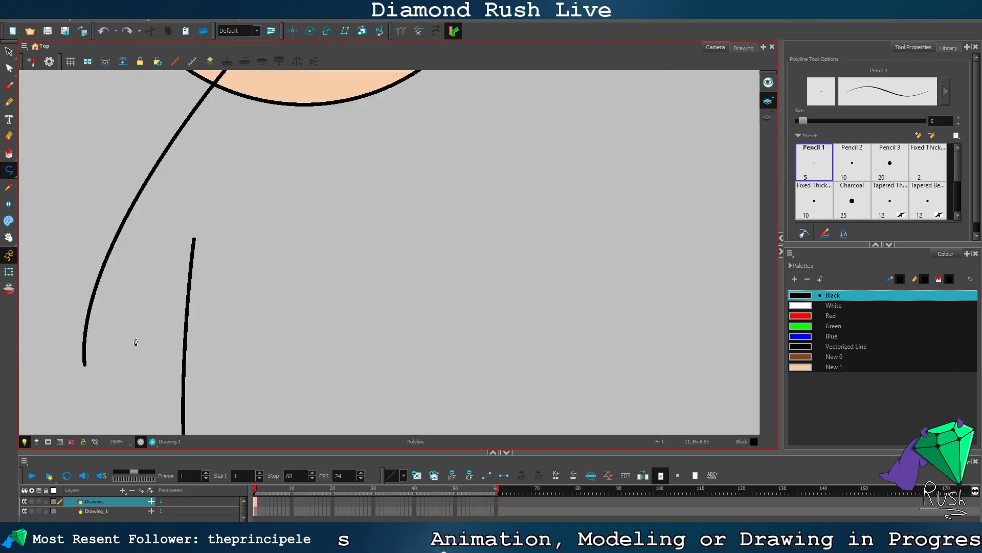
{"action": "left_click", "coordinate": [76, 341]}
{"action": "left_click_drag", "start_coordinate": [166, 371], "coordinate": [176, 366]}
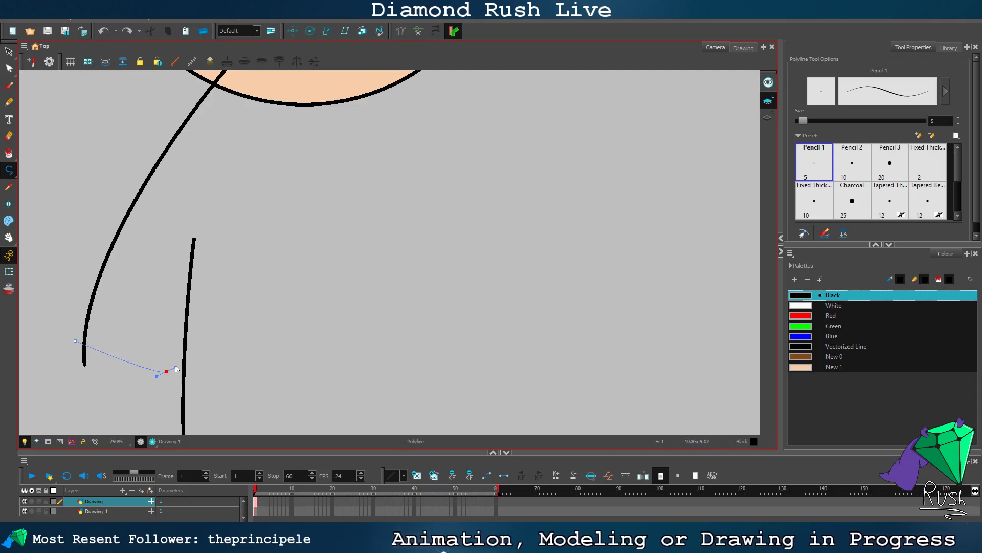
{"action": "left_click", "coordinate": [216, 251]}
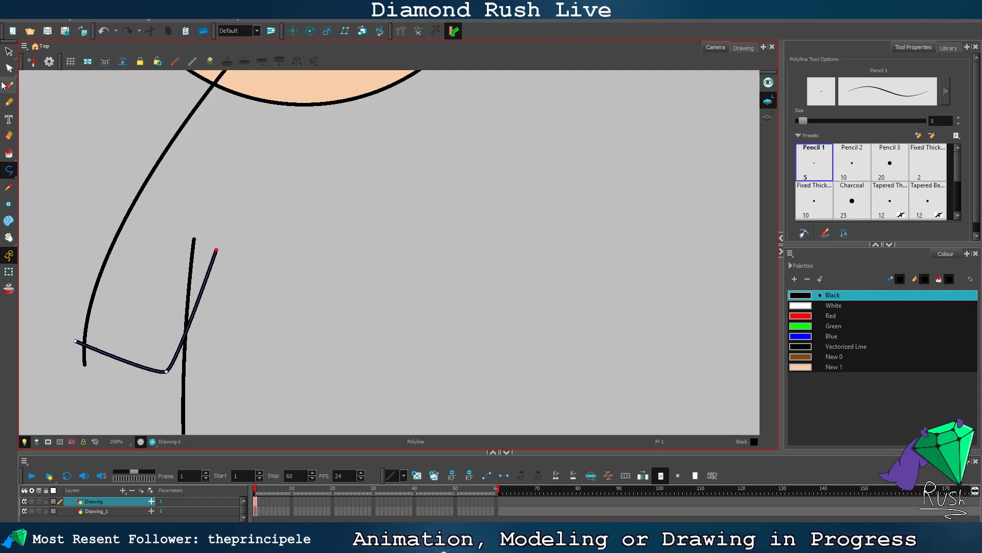
Step: Duplicate the shoulder, sleeve and torso side lines together and flip the copy horizontally
{"action": "left_click", "coordinate": [9, 51]}
{"action": "scroll", "coordinate": [431, 258], "scroll_direction": "down", "scroll_amount": 4}
{"action": "mouse_move", "coordinate": [409, 279]}
{"action": "left_mouse_down"}
{"action": "mouse_move", "coordinate": [257, 265]}
{"action": "mouse_move", "coordinate": [389, 324]}
{"action": "left_mouse_up"}
{"action": "key", "text": "ctrl+d"}
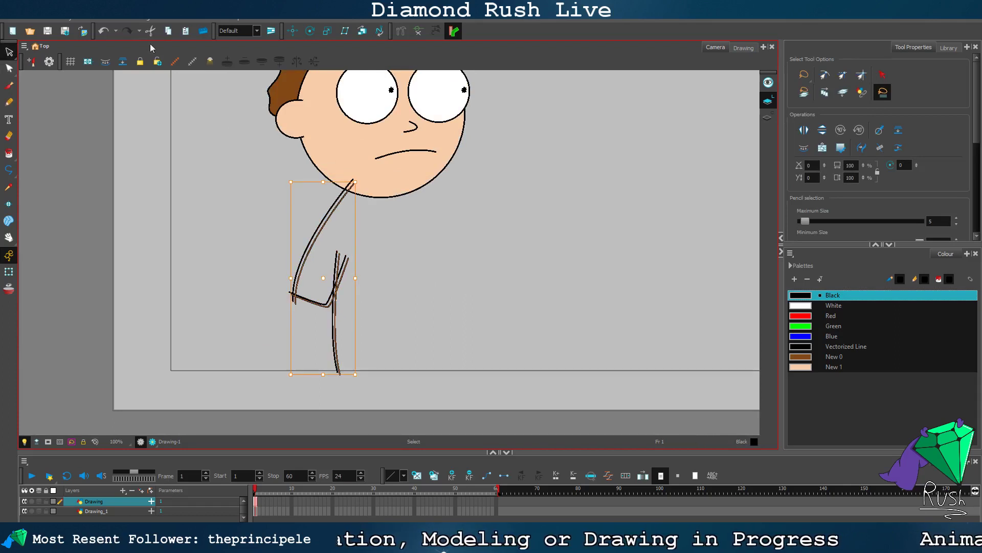
{"action": "left_click", "coordinate": [121, 19]}
{"action": "mouse_move", "coordinate": [135, 20]}
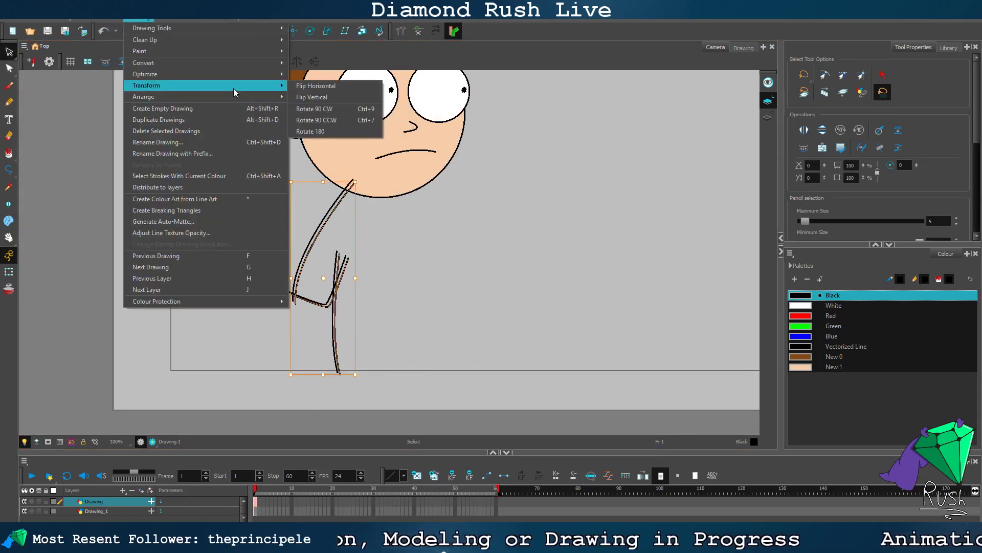
{"action": "mouse_move", "coordinate": [251, 97]}
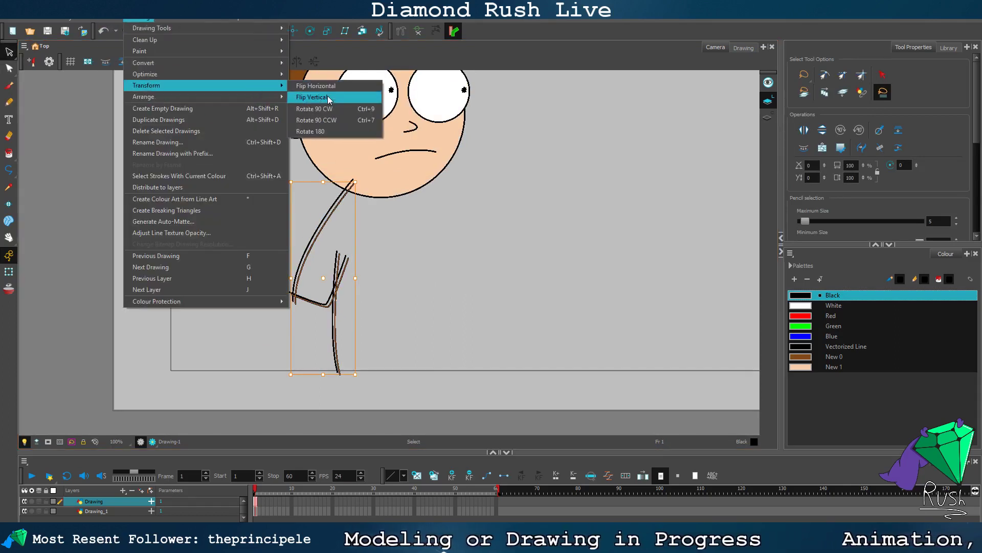
{"action": "left_click", "coordinate": [319, 88]}
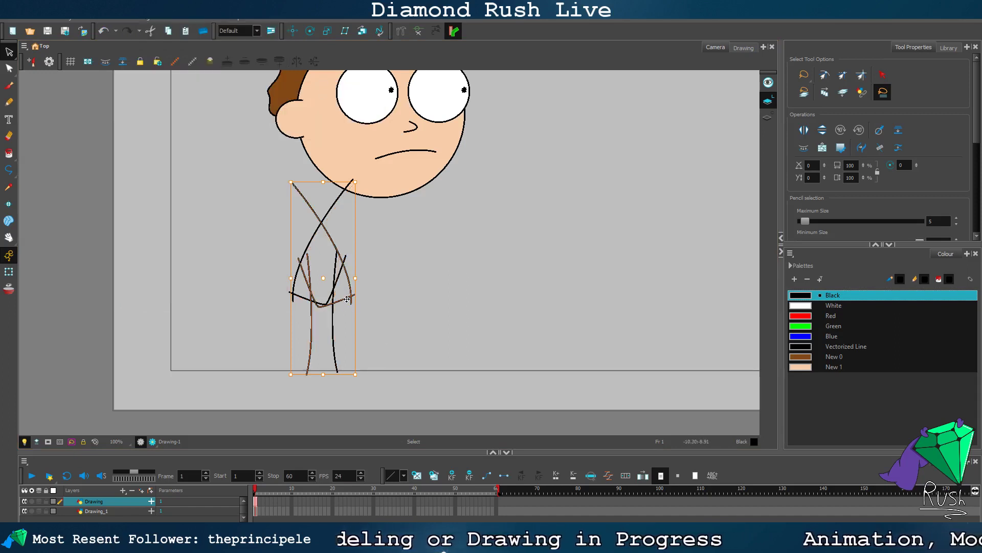
Step: Move the flipped copy to the opposite side of the body, level with the original lines and with its shoulder line starting inside the chin
{"action": "left_click_drag", "start_coordinate": [348, 299], "coordinate": [476, 292]}
{"action": "left_click", "coordinate": [551, 304]}
{"action": "mouse_move", "coordinate": [539, 271]}
{"action": "left_mouse_down"}
{"action": "mouse_move", "coordinate": [497, 314]}
{"action": "mouse_move", "coordinate": [461, 281]}
{"action": "left_mouse_up"}
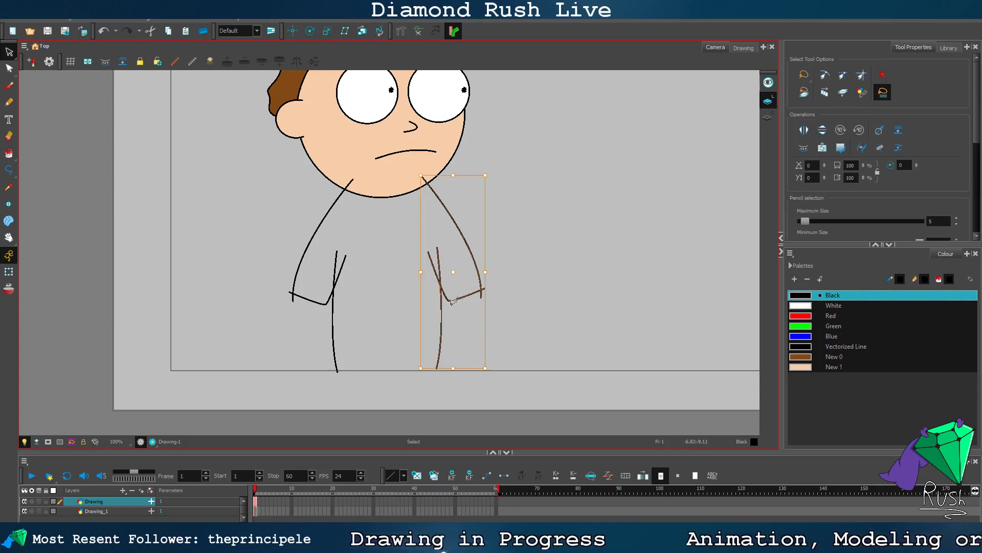
{"action": "left_click", "coordinate": [454, 304]}
{"action": "mouse_move", "coordinate": [519, 188]}
{"action": "left_mouse_down"}
{"action": "mouse_move", "coordinate": [415, 262]}
{"action": "mouse_move", "coordinate": [506, 325]}
{"action": "left_mouse_up"}
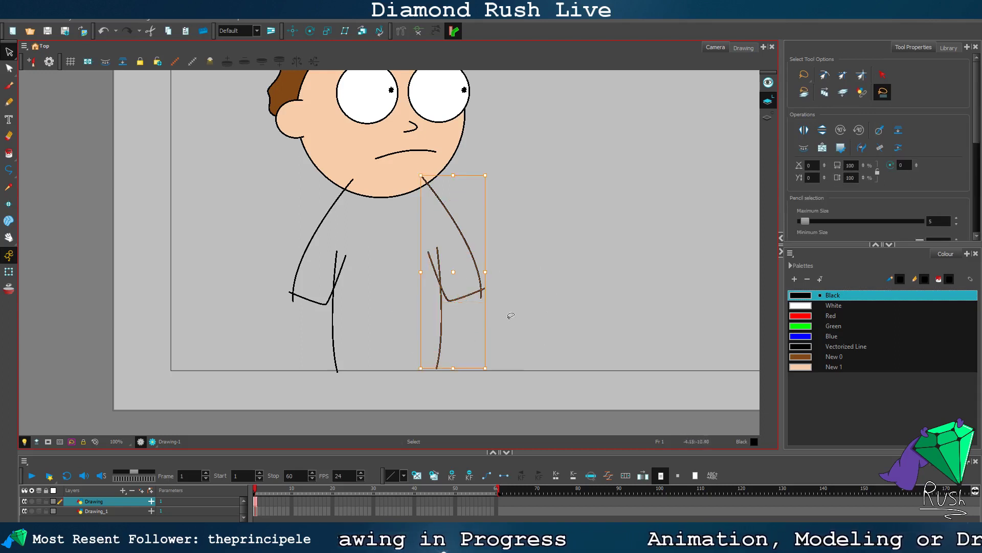
{"action": "left_click", "coordinate": [517, 232]}
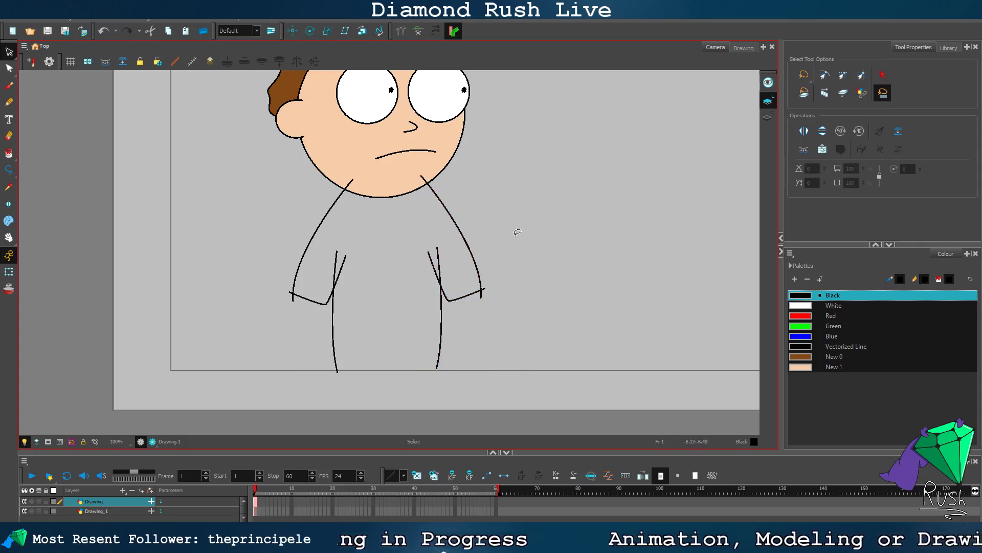
{"action": "mouse_move", "coordinate": [517, 232]}
{"action": "left_mouse_down"}
{"action": "mouse_move", "coordinate": [554, 294]}
{"action": "mouse_move", "coordinate": [481, 239]}
{"action": "mouse_move", "coordinate": [467, 260]}
{"action": "left_mouse_up"}
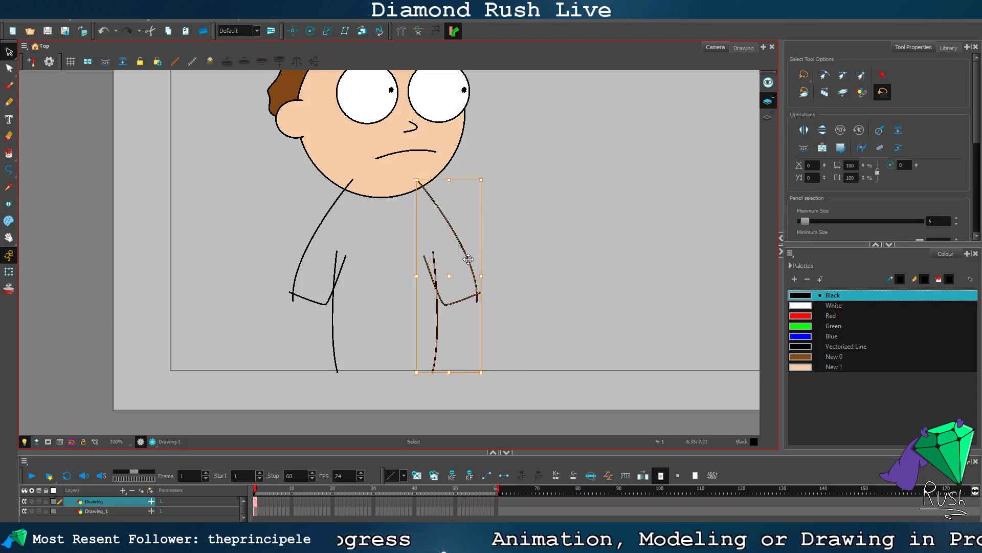
{"action": "left_click", "coordinate": [537, 258]}
{"action": "scroll", "coordinate": [525, 253], "scroll_direction": "down", "scroll_amount": 2}
{"action": "scroll", "coordinate": [521, 152], "scroll_direction": "up", "scroll_amount": 2}
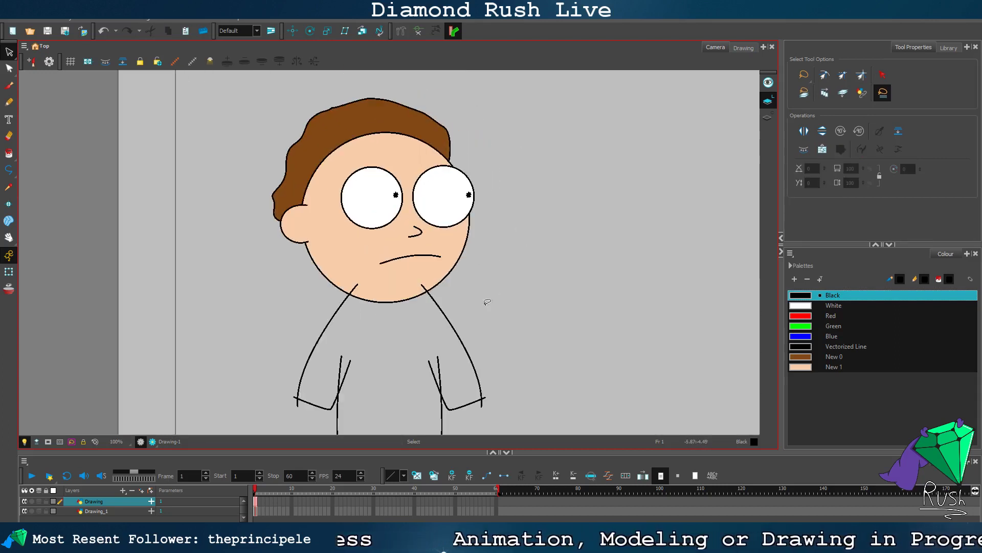
{"action": "scroll", "coordinate": [405, 342], "scroll_direction": "down", "scroll_amount": 2}
{"action": "scroll", "coordinate": [397, 413], "scroll_direction": "up", "scroll_amount": 3}
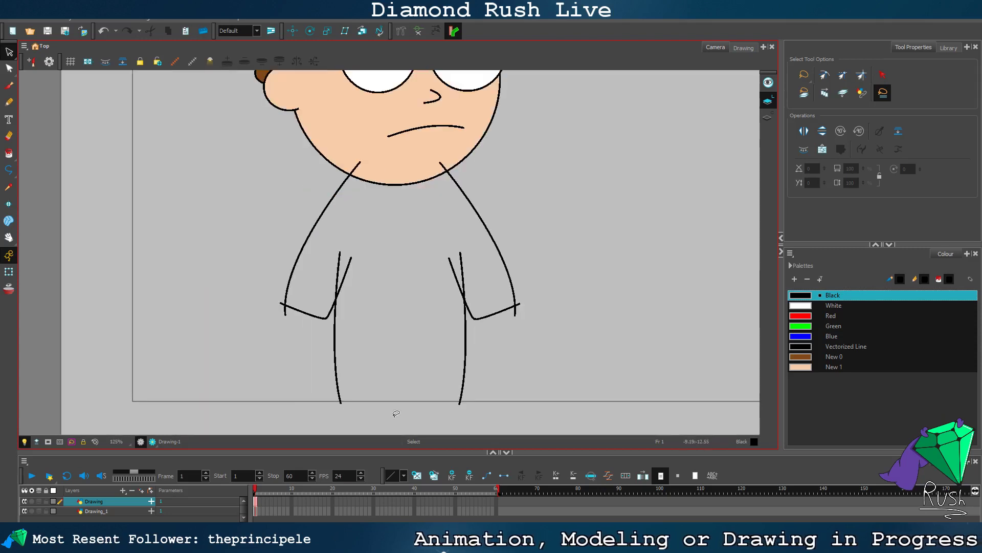
Step: Stretch the copied sleeve's inner line up and inward toward the middle of the chest
{"action": "mouse_move", "coordinate": [488, 348]}
{"action": "left_mouse_down"}
{"action": "mouse_move", "coordinate": [402, 353]}
{"action": "mouse_move", "coordinate": [526, 355]}
{"action": "left_mouse_up"}
{"action": "left_click", "coordinate": [526, 355]}
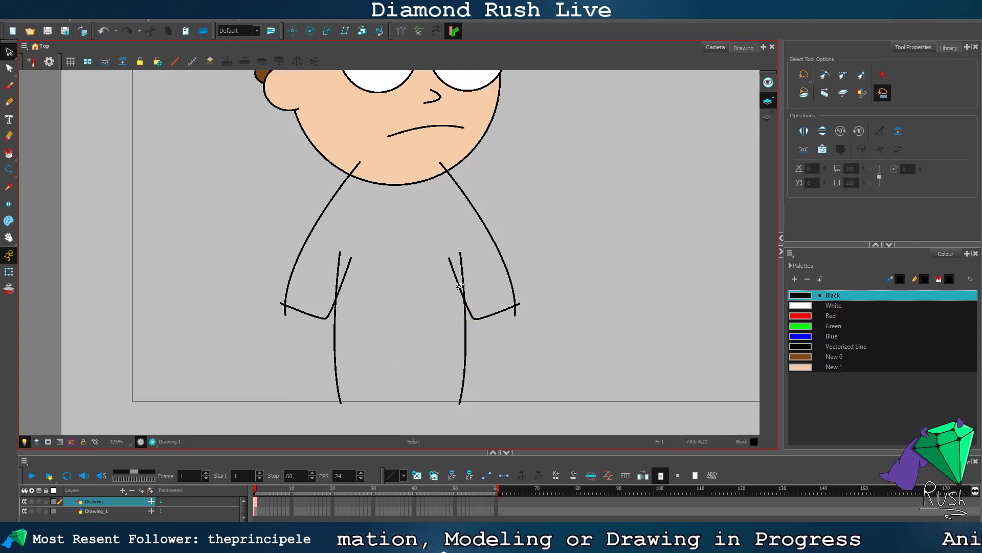
{"action": "scroll", "coordinate": [463, 294], "scroll_direction": "up", "scroll_amount": 2}
{"action": "left_click", "coordinate": [444, 237]}
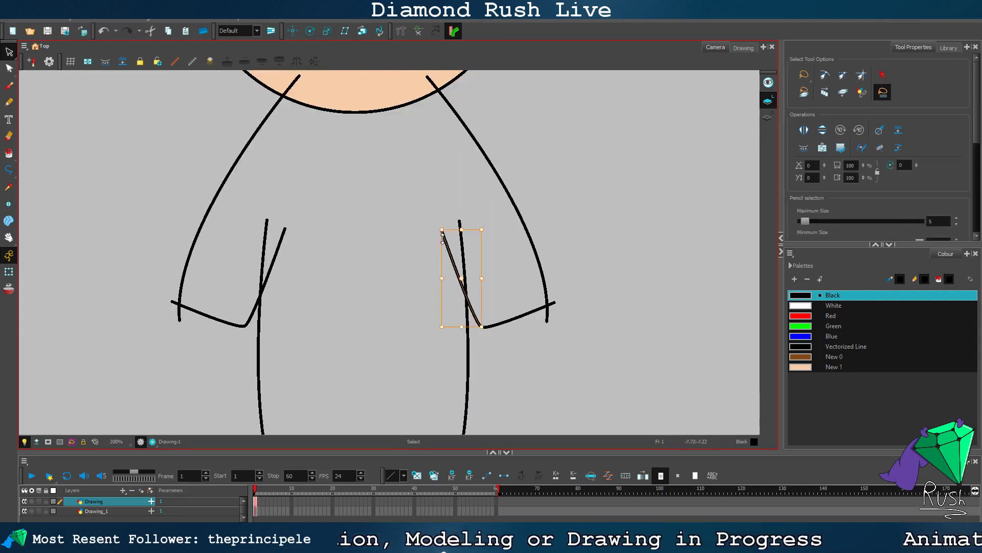
{"action": "left_click_drag", "start_coordinate": [441, 231], "coordinate": [424, 186]}
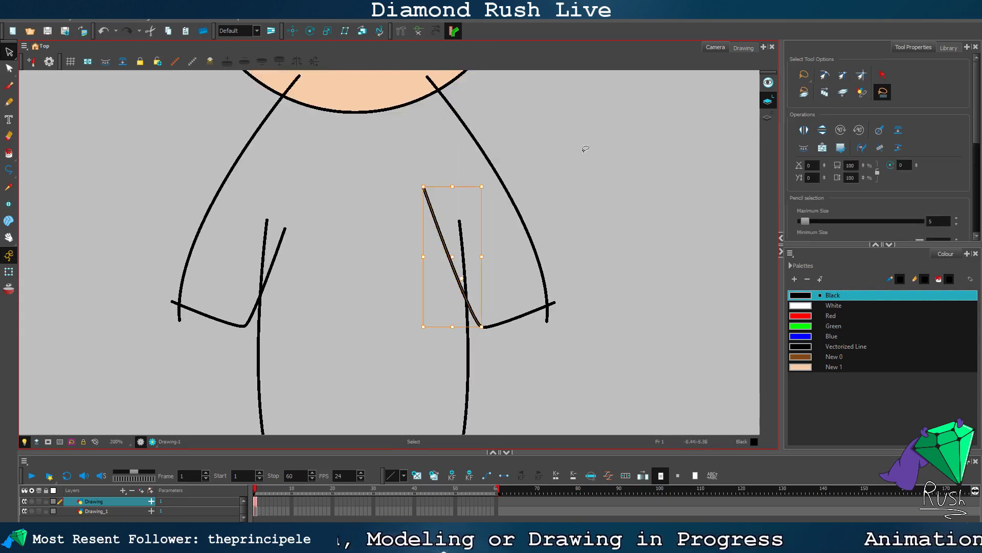
{"action": "left_click", "coordinate": [559, 219]}
{"action": "scroll", "coordinate": [559, 219], "scroll_direction": "down", "scroll_amount": 3}
{"action": "scroll", "coordinate": [442, 246], "scroll_direction": "up", "scroll_amount": 2}
Step: Try to shorten both torso side lines so that their upper ends meet the sleeves' inner lines
{"action": "key", "text": "alt+q"}
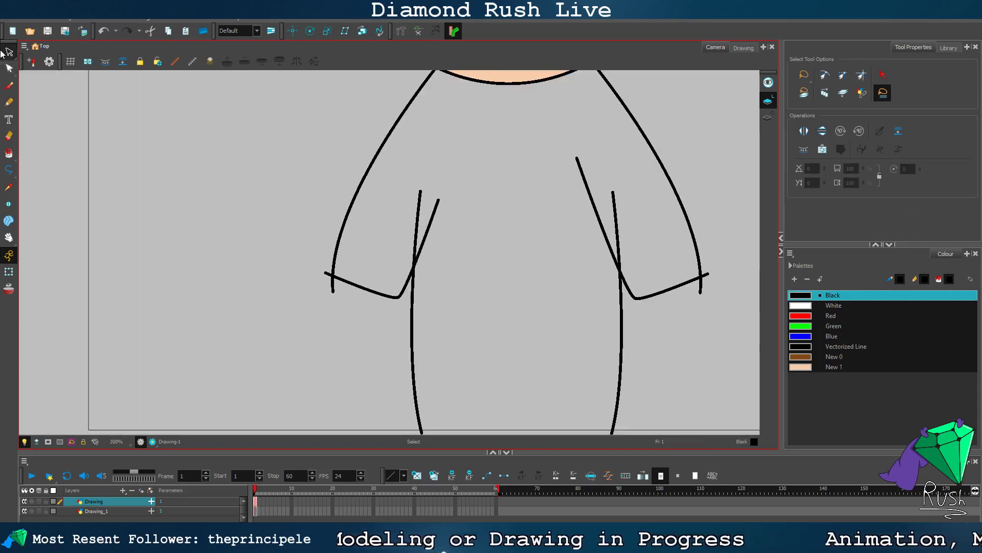
{"action": "left_click", "coordinate": [420, 216]}
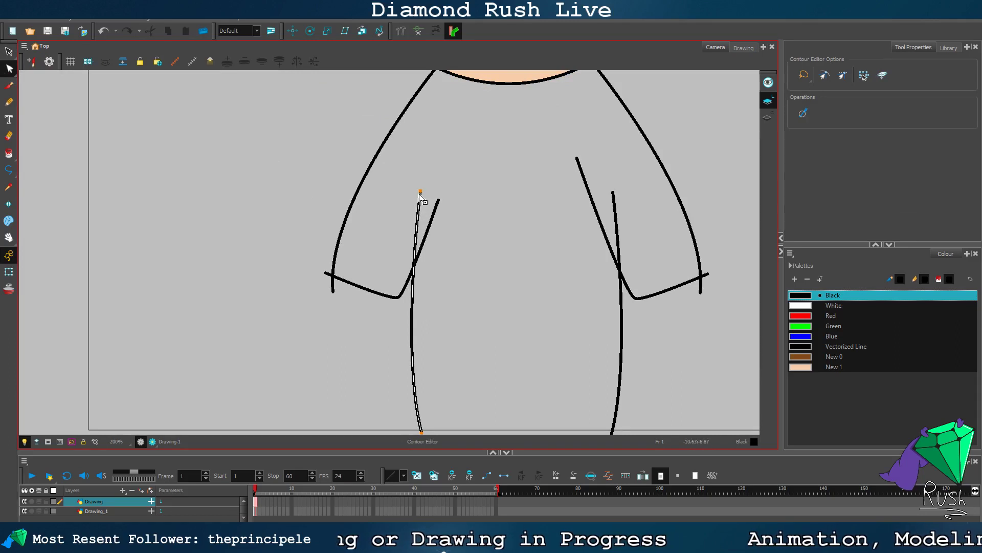
{"action": "left_click", "coordinate": [450, 266]}
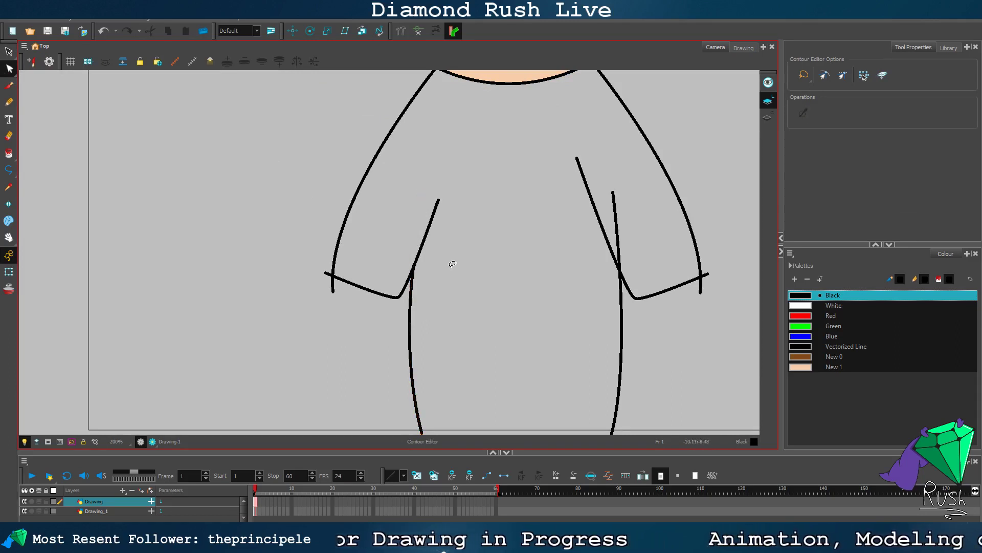
{"action": "scroll", "coordinate": [567, 237], "scroll_direction": "up", "scroll_amount": 2}
{"action": "left_click", "coordinate": [604, 225]}
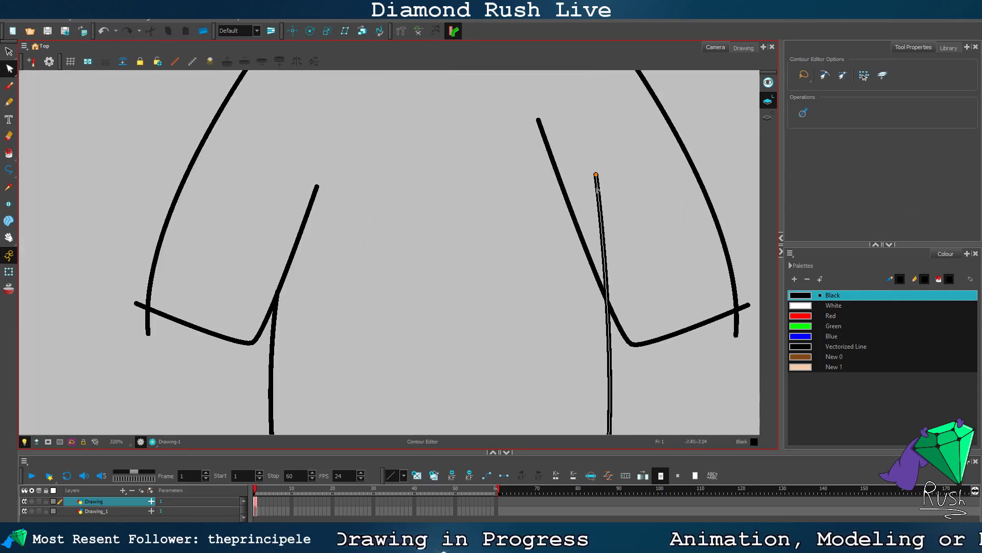
{"action": "left_click_drag", "start_coordinate": [596, 177], "coordinate": [605, 296]}
{"action": "left_click", "coordinate": [639, 235]}
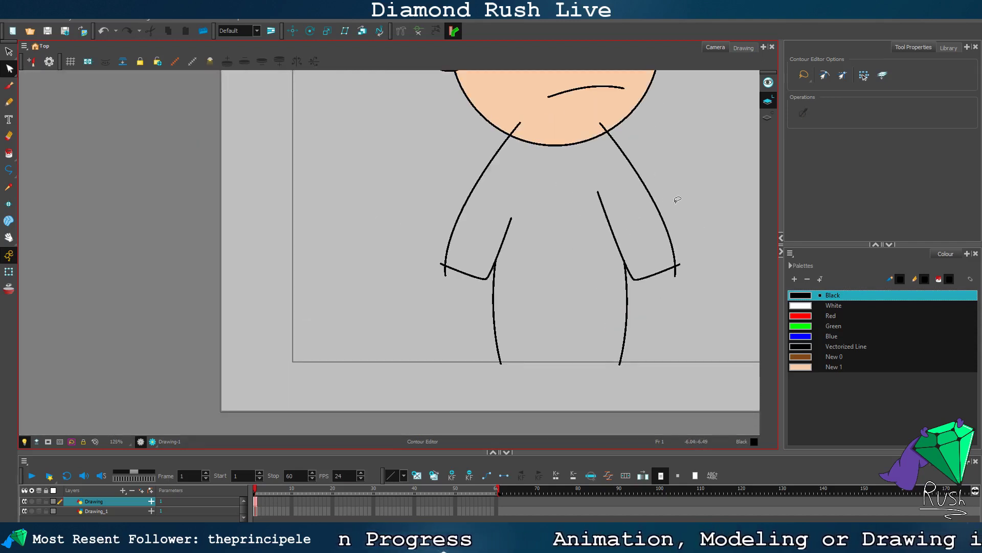
Step: Undo the torso line shortening and shorten the character's left-hand sleeve line in the picture so its inner end stops at the torso line
{"action": "scroll", "coordinate": [499, 209], "scroll_direction": "up", "scroll_amount": 5}
{"action": "left_click", "coordinate": [495, 205]}
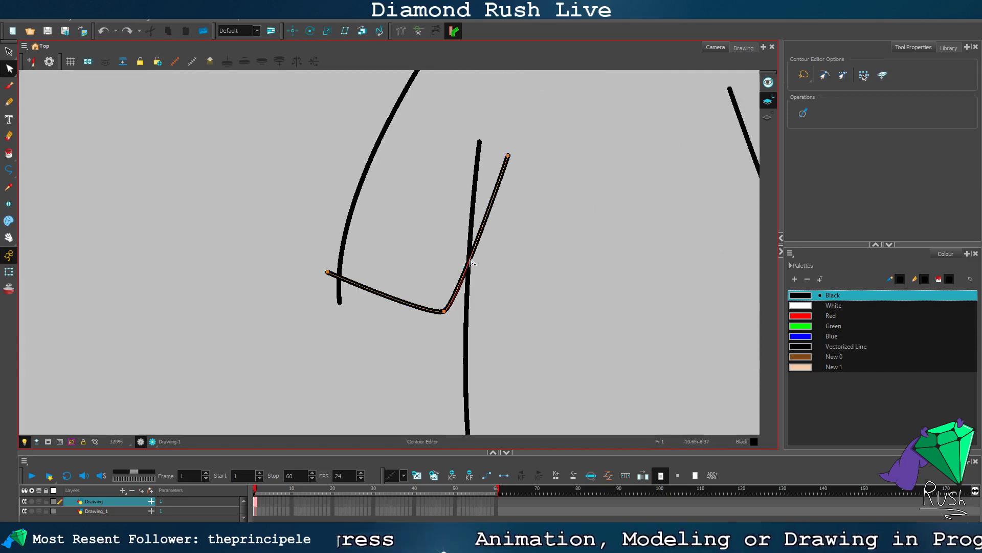
{"action": "key", "text": "ctrl+z"}
{"action": "scroll", "coordinate": [565, 266], "scroll_direction": "down", "scroll_amount": 5}
{"action": "scroll", "coordinate": [622, 231], "scroll_direction": "up", "scroll_amount": 2}
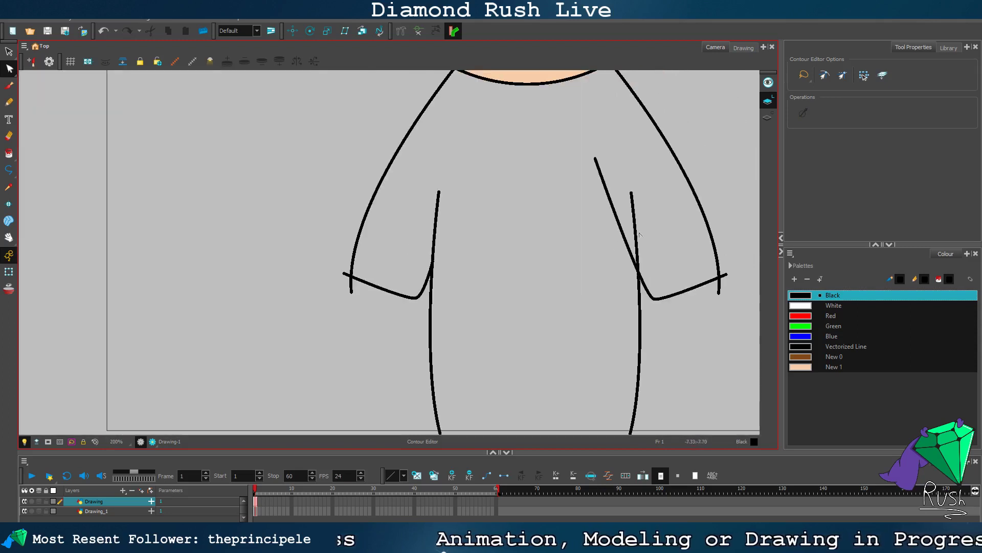
Step: Lower the upper end of the torso side line under the copied sleeve to meet that sleeve's inner line
{"action": "left_click", "coordinate": [635, 210]}
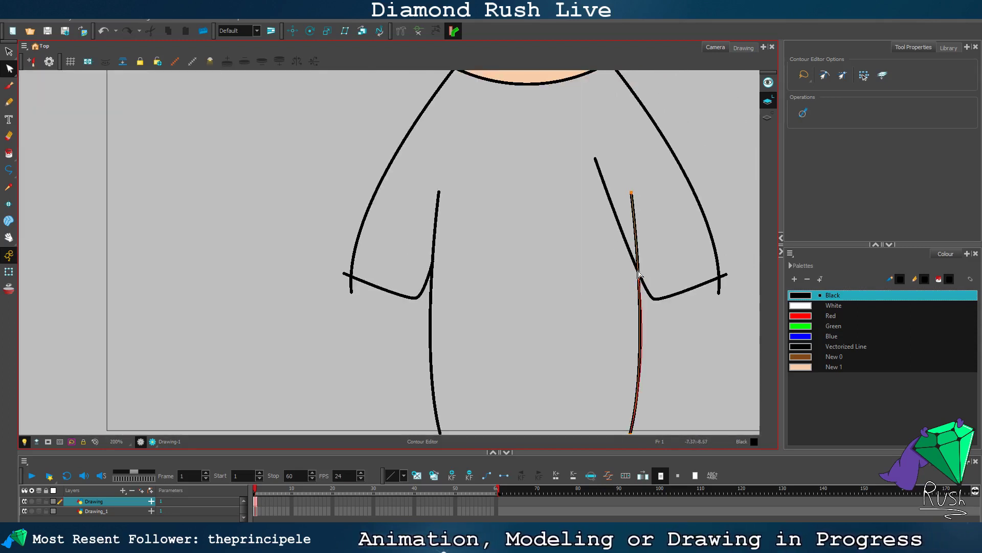
{"action": "left_click", "coordinate": [667, 225]}
{"action": "scroll", "coordinate": [654, 230], "scroll_direction": "down", "scroll_amount": 2}
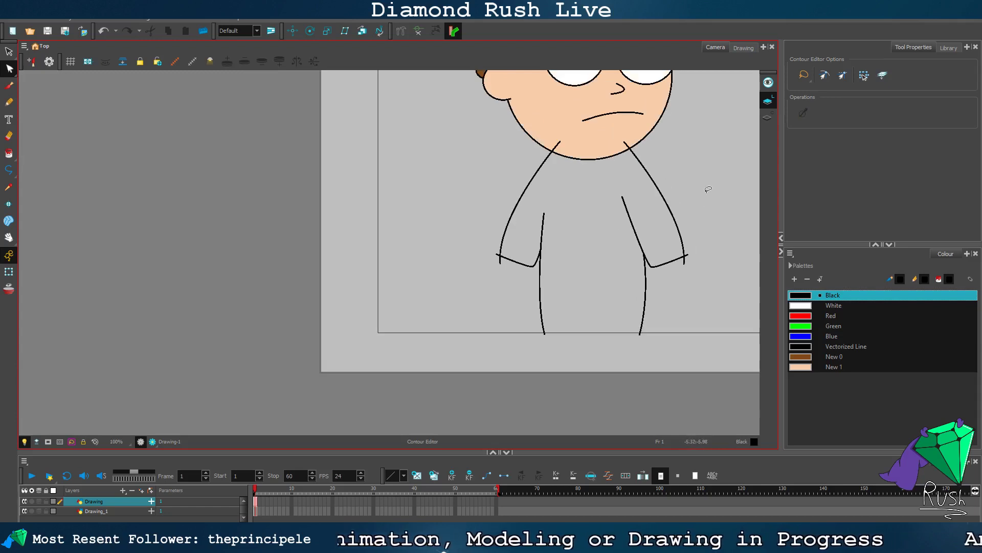
{"action": "scroll", "coordinate": [701, 176], "scroll_direction": "up", "scroll_amount": 2}
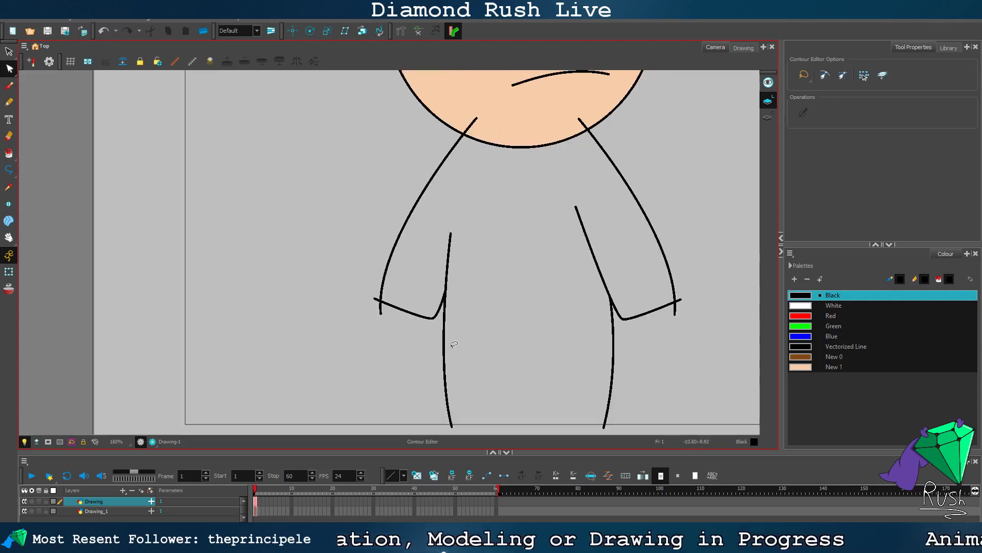
Step: Delete both curved torso side lines below the sleeves
{"action": "left_click", "coordinate": [446, 382]}
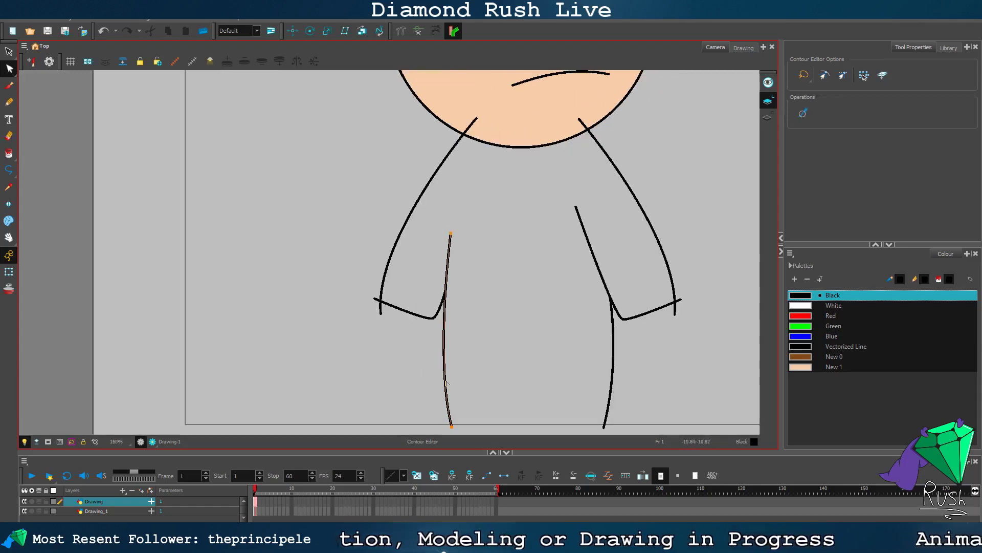
{"action": "left_click", "coordinate": [9, 67]}
{"action": "left_click", "coordinate": [9, 51]}
{"action": "key", "text": "Delete"}
{"action": "left_click", "coordinate": [611, 370]}
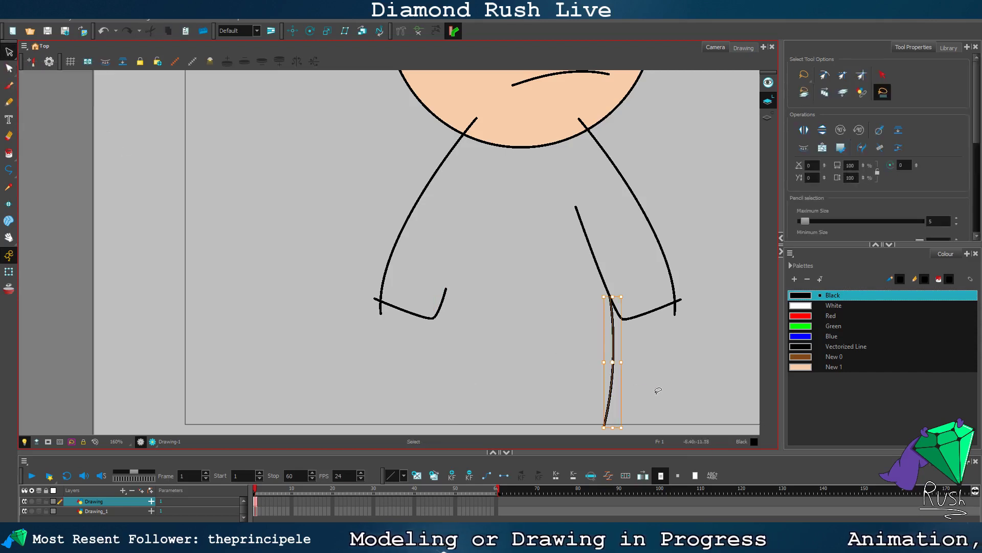
{"action": "key", "text": "Delete"}
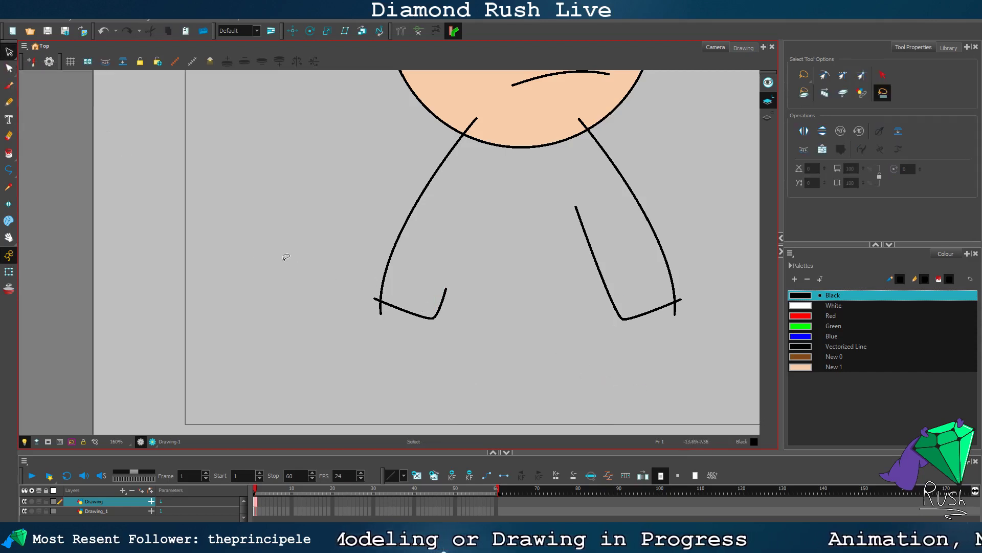
Step: Draw a straight vertical torso side line from just above the shortened sleeve corner down past the camera frame's lower edge
{"action": "left_click", "coordinate": [15, 173]}
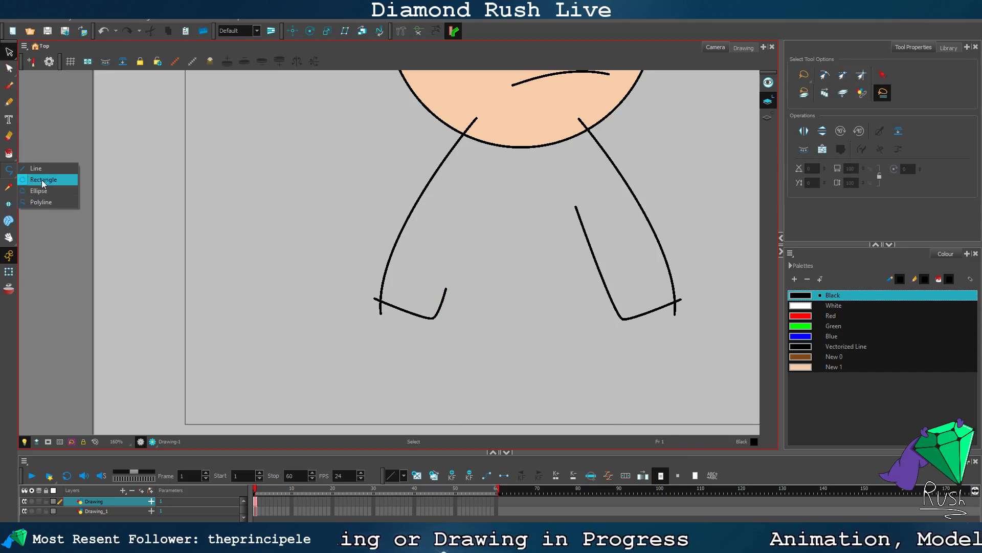
{"action": "left_click", "coordinate": [36, 168]}
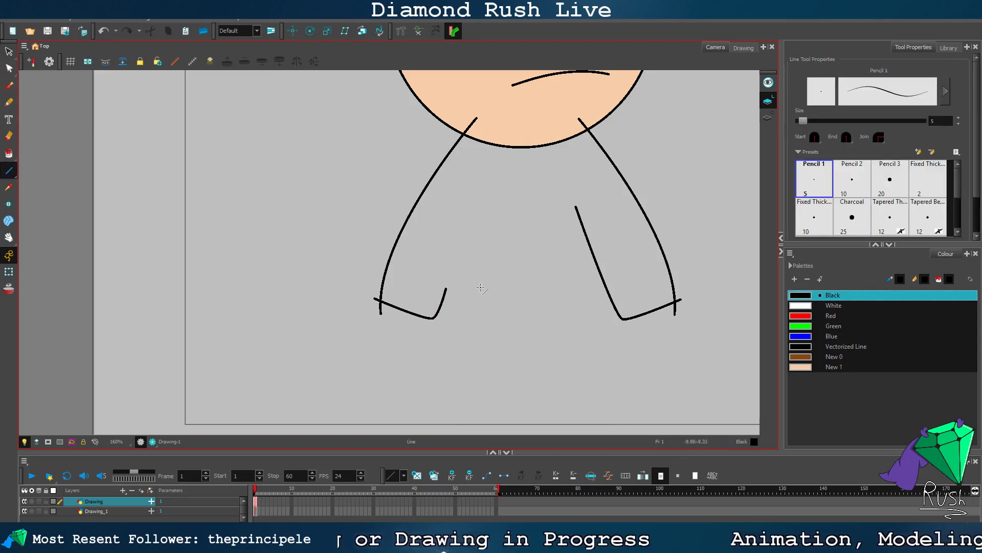
{"action": "left_click_drag", "start_coordinate": [449, 251], "coordinate": [448, 441]}
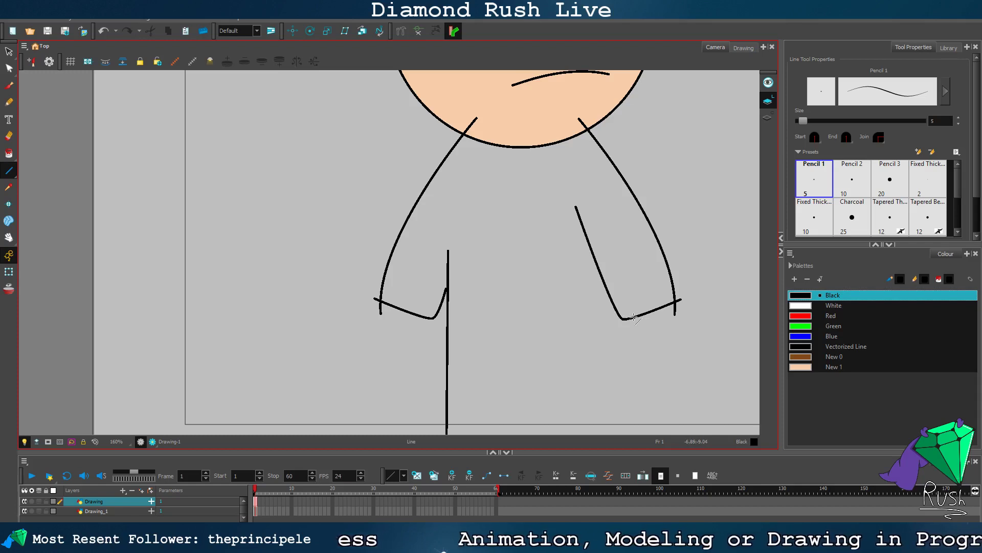
Step: Draw two parallel straight arm lines slanting down and outward from the copied sleeve's hem to the camera frame's lower edge
{"action": "left_click_drag", "start_coordinate": [633, 317], "coordinate": [677, 428]}
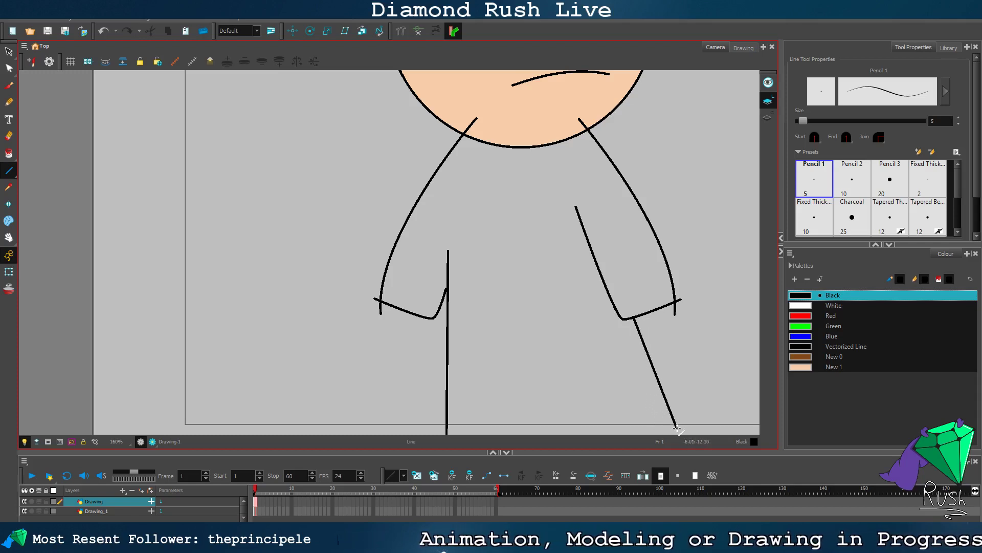
{"action": "left_click_drag", "start_coordinate": [661, 296], "coordinate": [713, 428]}
{"action": "scroll", "coordinate": [609, 358], "scroll_direction": "down", "scroll_amount": 2}
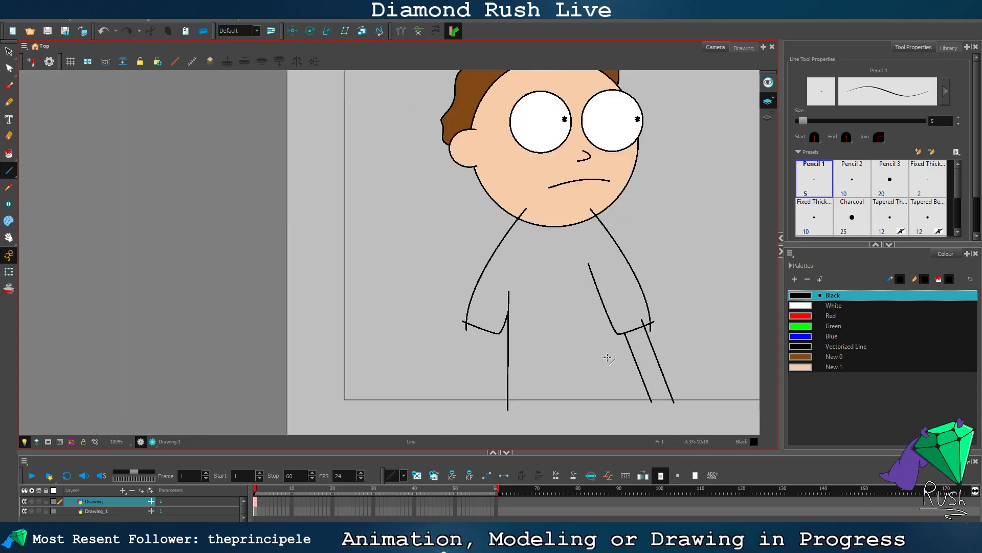
{"action": "scroll", "coordinate": [458, 283], "scroll_direction": "up", "scroll_amount": 3}
{"action": "scroll", "coordinate": [489, 321], "scroll_direction": "down", "scroll_amount": 2}
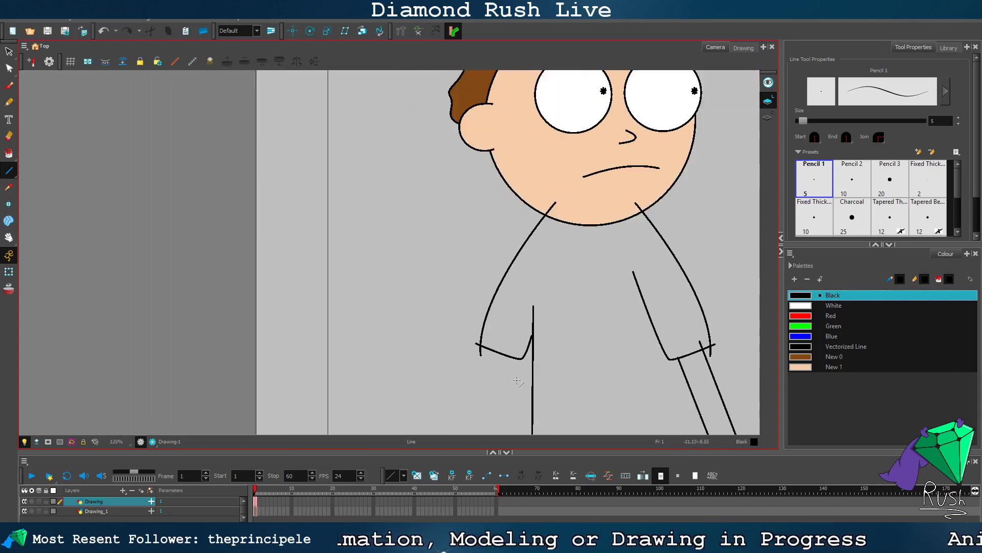
Step: Draw two parallel straight arm lines slanting down and outward from the original sleeve's hem
{"action": "left_click_drag", "start_coordinate": [492, 338], "coordinate": [463, 443]}
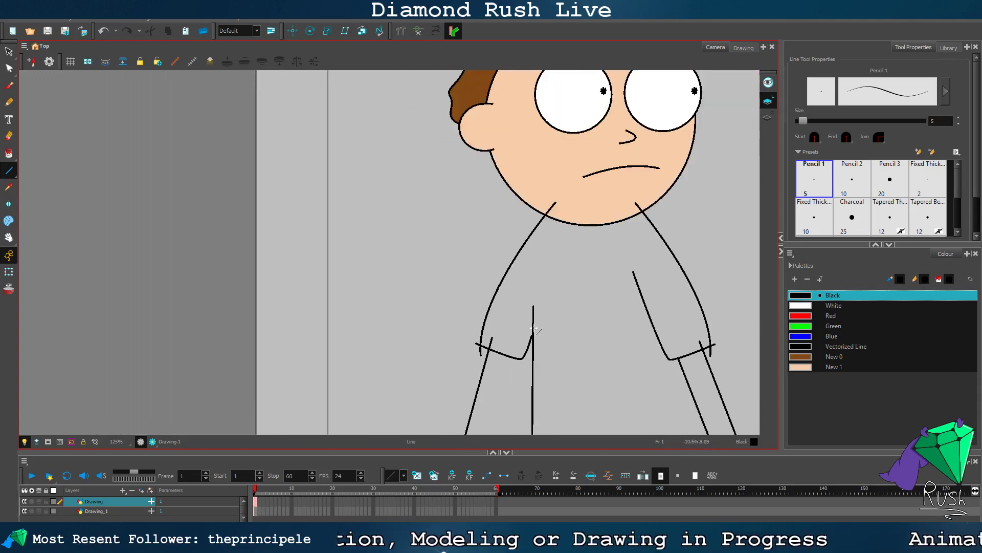
{"action": "left_click_drag", "start_coordinate": [521, 338], "coordinate": [485, 467]}
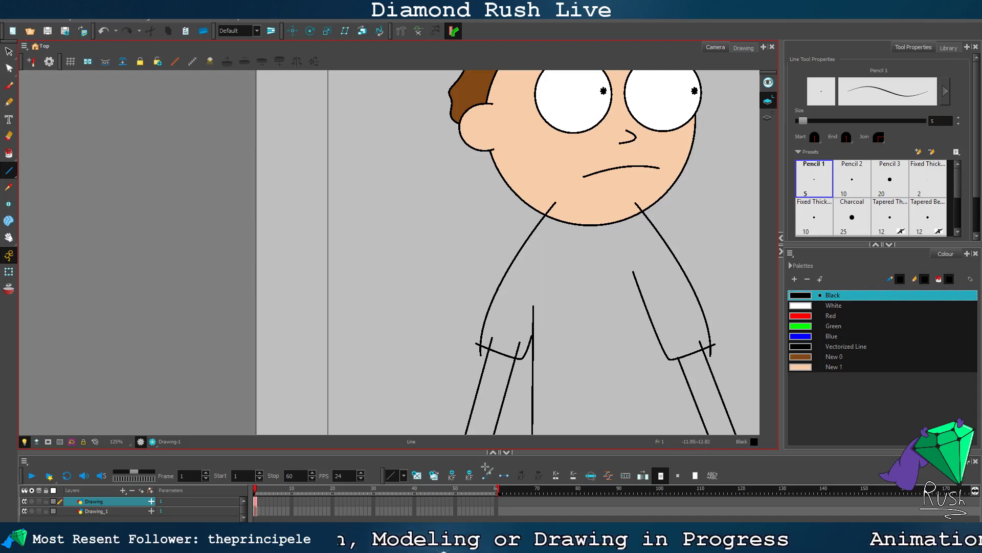
{"action": "scroll", "coordinate": [537, 356], "scroll_direction": "down", "scroll_amount": 3}
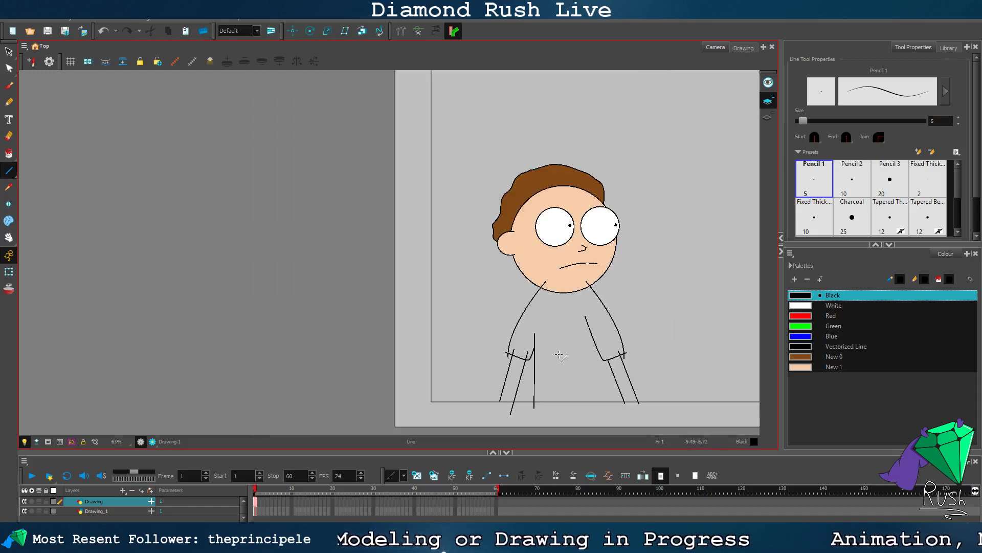
Step: Shorten the right-hand sleeve's inner line with the Contour Editor by lowering its upper end point toward the hem
{"action": "scroll", "coordinate": [590, 377], "scroll_direction": "up", "scroll_amount": 3}
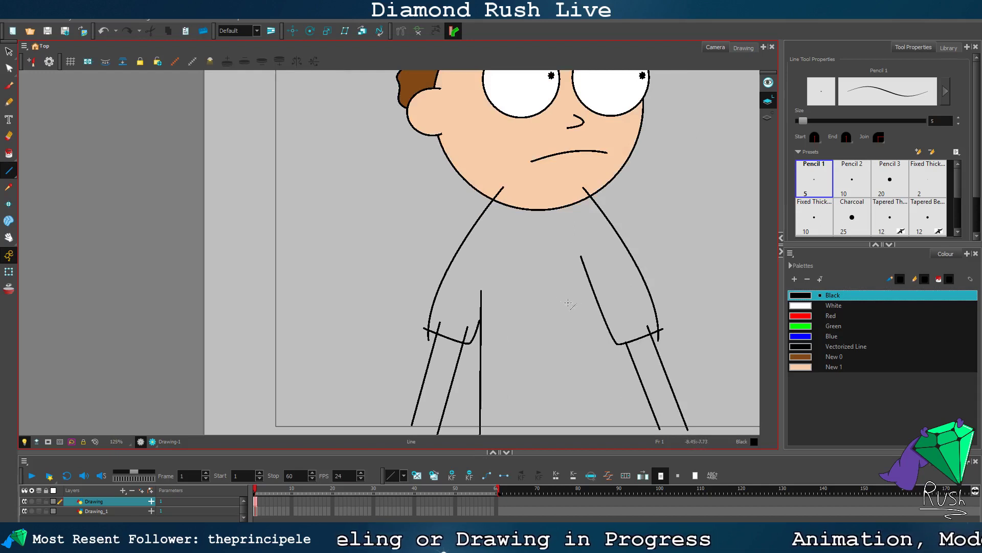
{"action": "left_click", "coordinate": [8, 68]}
{"action": "scroll", "coordinate": [568, 258], "scroll_direction": "up", "scroll_amount": 1}
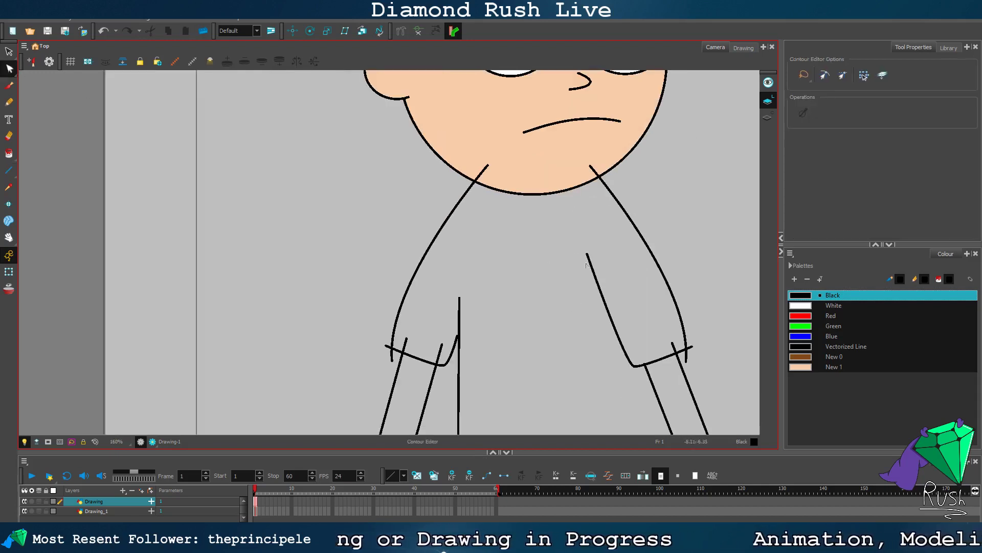
{"action": "left_click", "coordinate": [592, 261]}
{"action": "left_click_drag", "start_coordinate": [588, 255], "coordinate": [611, 309]}
{"action": "left_click", "coordinate": [695, 212]}
{"action": "scroll", "coordinate": [628, 286], "scroll_direction": "down", "scroll_amount": 2}
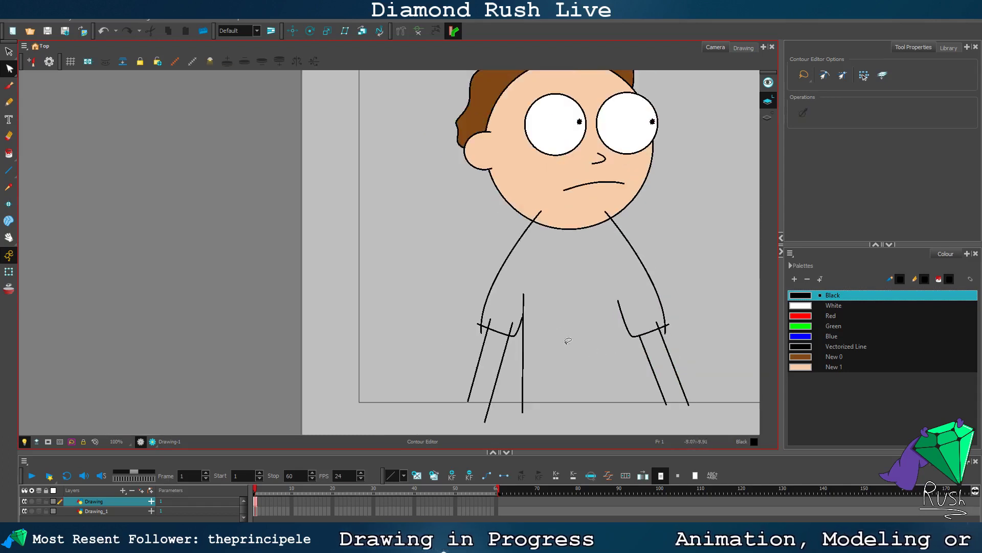
{"action": "scroll", "coordinate": [664, 343], "scroll_direction": "down", "scroll_amount": 2}
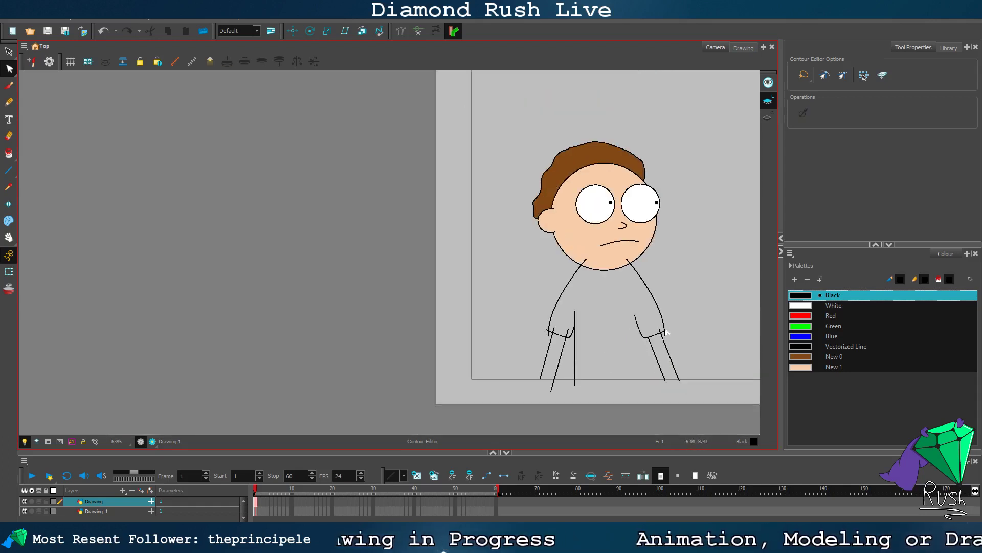
{"action": "scroll", "coordinate": [678, 327], "scroll_direction": "up", "scroll_amount": 2}
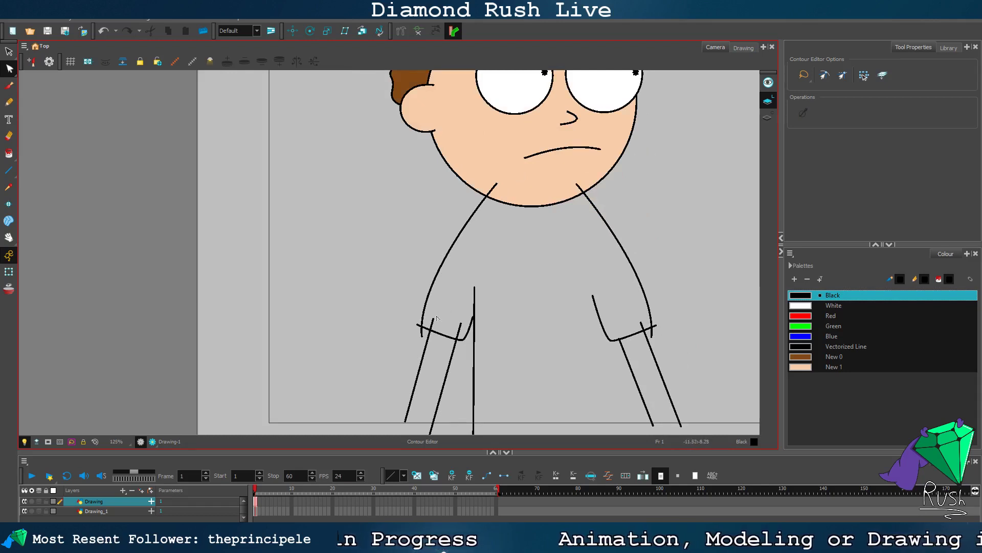
{"action": "left_click_drag", "start_coordinate": [422, 323], "coordinate": [435, 322]}
{"action": "key", "text": "ctrl+z"}
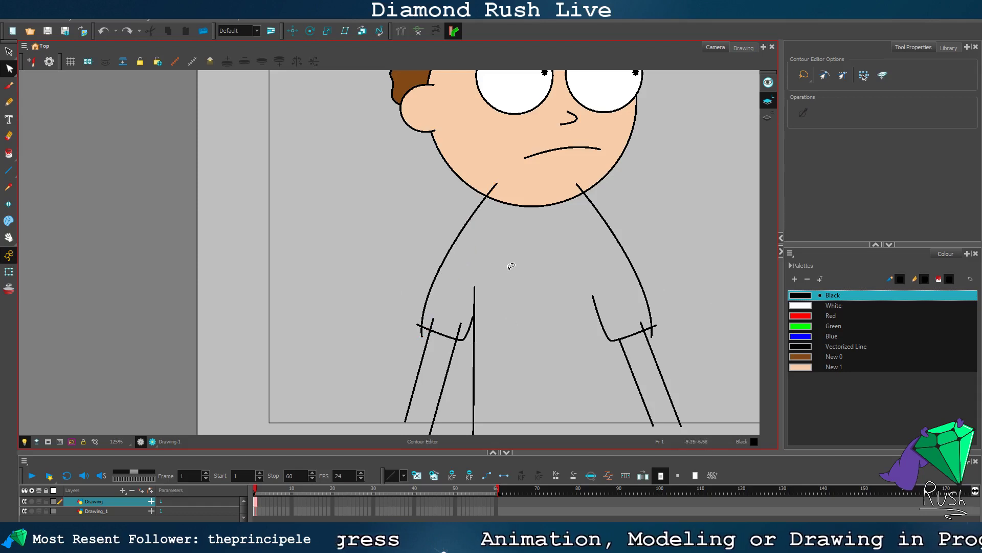
{"action": "mouse_move", "coordinate": [385, 295]}
{"action": "left_mouse_down"}
{"action": "mouse_move", "coordinate": [463, 322]}
{"action": "mouse_move", "coordinate": [436, 356]}
{"action": "mouse_move", "coordinate": [439, 337]}
{"action": "left_mouse_up"}
{"action": "scroll", "coordinate": [438, 334], "scroll_direction": "up", "scroll_amount": 5}
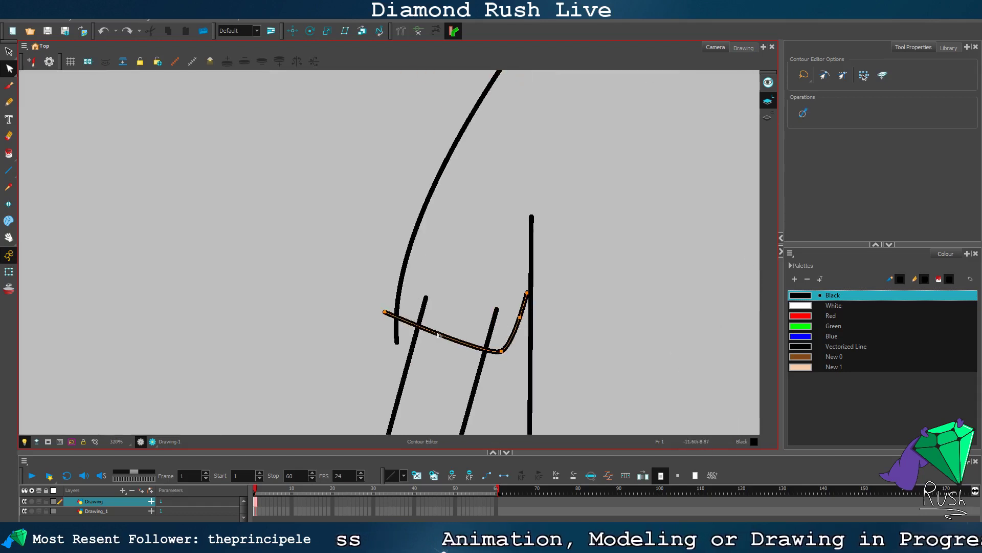
{"action": "left_click", "coordinate": [324, 275]}
{"action": "scroll", "coordinate": [426, 300], "scroll_direction": "down", "scroll_amount": 3}
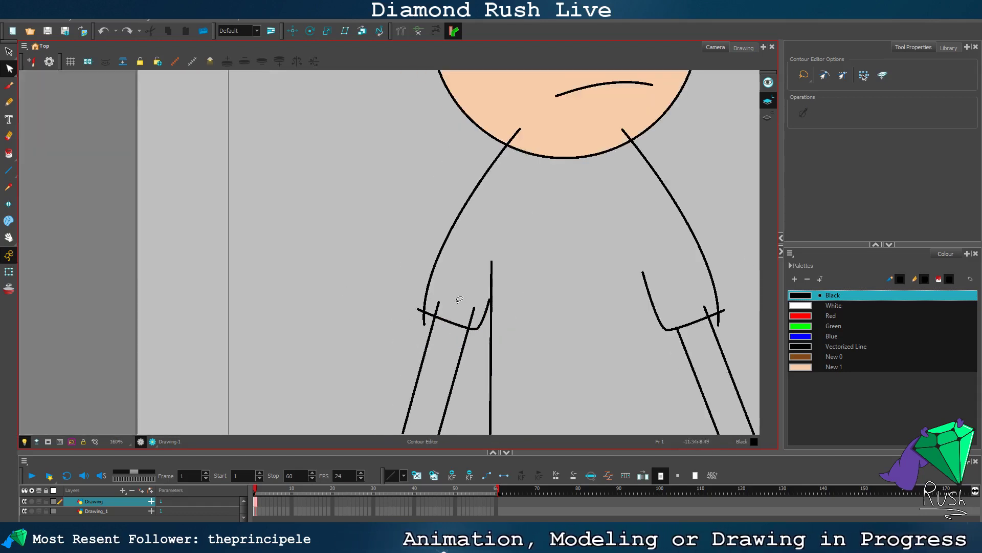
Step: Select the left-hand shoulder curve, sleeve hem and both arm lines together for contour editing
{"action": "mouse_move", "coordinate": [444, 285]}
{"action": "left_mouse_down"}
{"action": "mouse_move", "coordinate": [417, 277]}
{"action": "mouse_move", "coordinate": [418, 328]}
{"action": "mouse_move", "coordinate": [485, 349]}
{"action": "mouse_move", "coordinate": [483, 323]}
{"action": "left_mouse_up"}
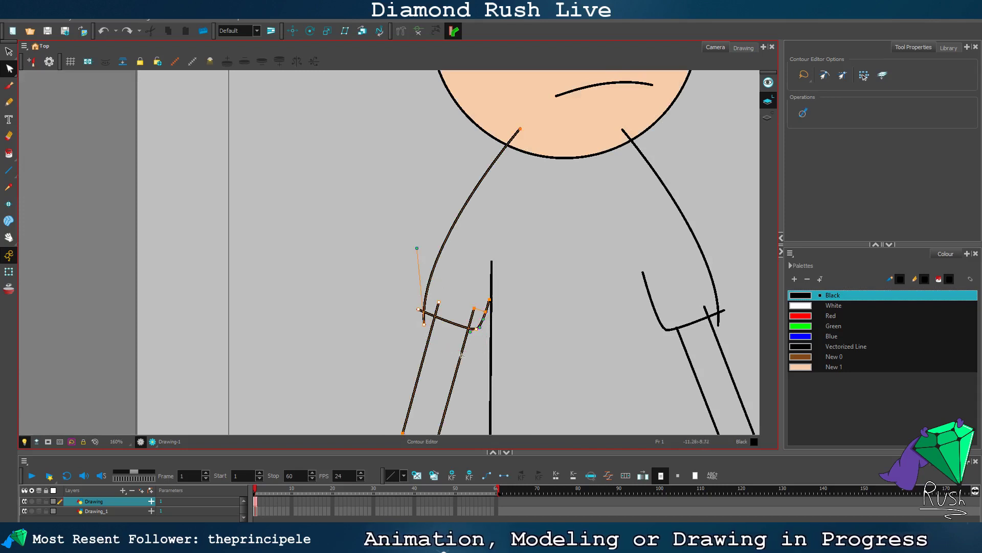
{"action": "left_click", "coordinate": [426, 345]}
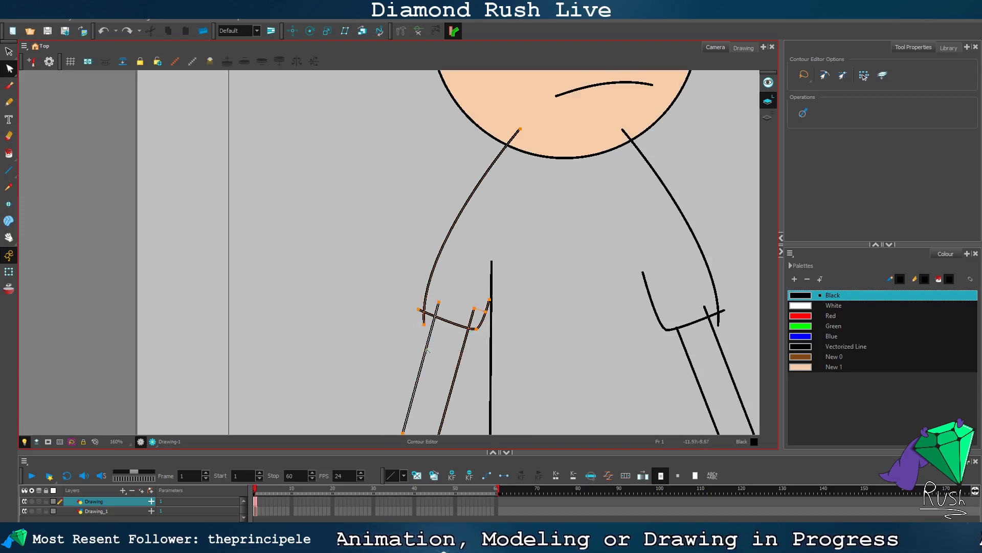
Step: Select the left sleeve's outline and cuff and stretch them downward so the cuff sits lower on the forearm
{"action": "left_click", "coordinate": [458, 357]}
{"action": "left_click", "coordinate": [398, 283]}
{"action": "left_click", "coordinate": [436, 260]}
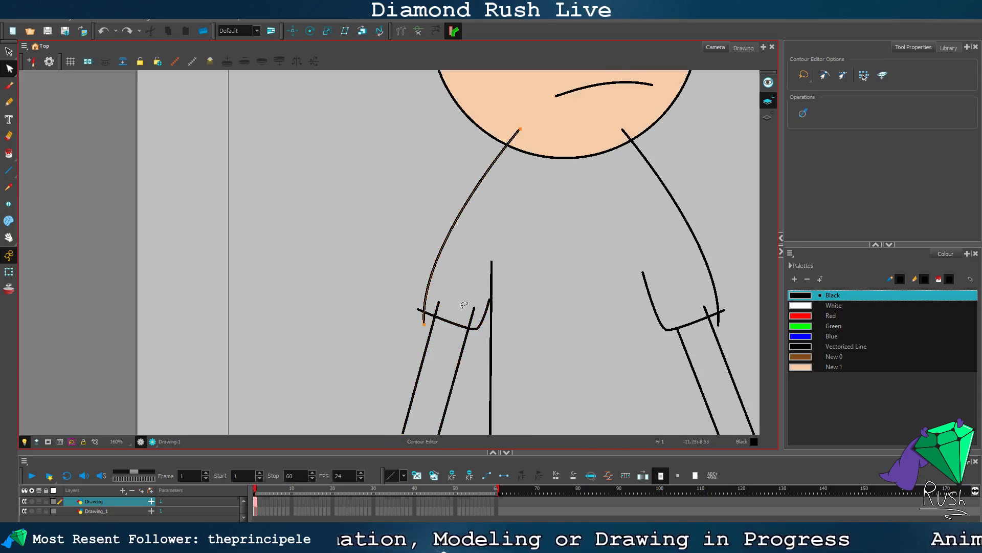
{"action": "left_click", "coordinate": [452, 323], "text": "shift"}
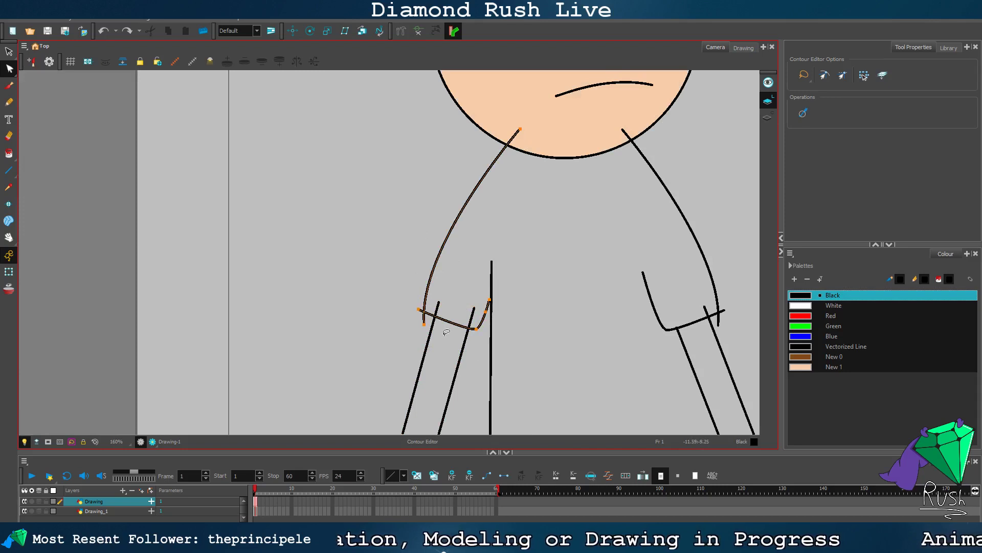
{"action": "left_click", "coordinate": [9, 51]}
{"action": "mouse_move", "coordinate": [415, 338]}
{"action": "left_mouse_down"}
{"action": "mouse_move", "coordinate": [402, 412]}
{"action": "mouse_move", "coordinate": [391, 400]}
{"action": "left_mouse_up"}
{"action": "scroll", "coordinate": [389, 365], "scroll_direction": "down", "scroll_amount": 4}
{"action": "scroll", "coordinate": [467, 320], "scroll_direction": "up", "scroll_amount": 2}
{"action": "left_click", "coordinate": [607, 321]}
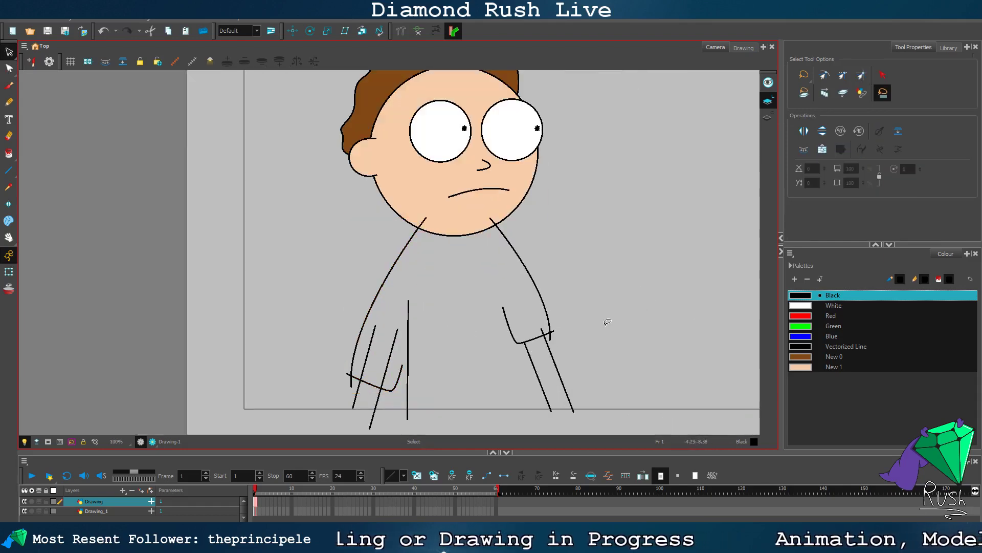
Step: Stretch the left cuff curve up and inward until its inner end meets the vertical torso line
{"action": "scroll", "coordinate": [402, 369], "scroll_direction": "up", "scroll_amount": 4}
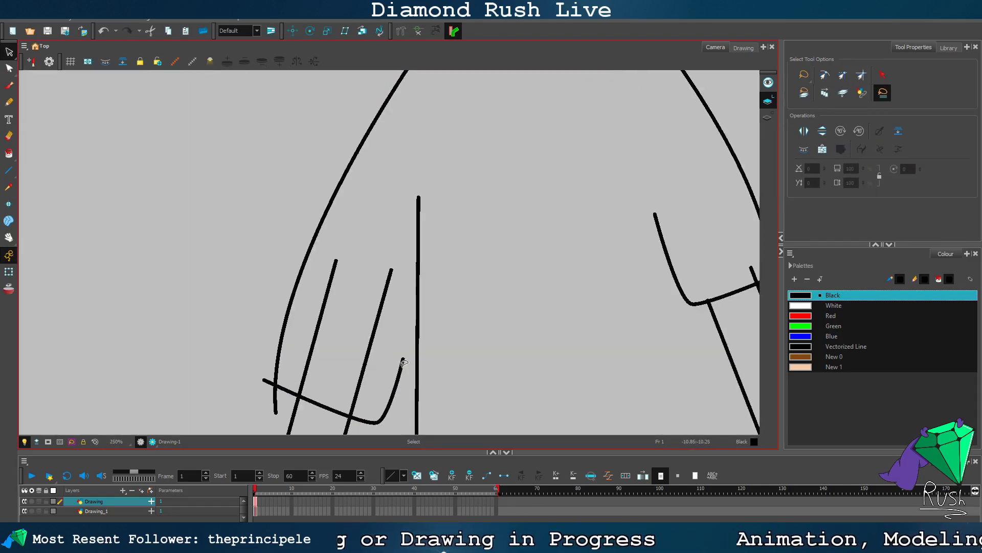
{"action": "left_click", "coordinate": [403, 361]}
{"action": "left_click_drag", "start_coordinate": [405, 357], "coordinate": [417, 316]}
{"action": "left_click", "coordinate": [444, 307]}
{"action": "scroll", "coordinate": [443, 301], "scroll_direction": "down", "scroll_amount": 5}
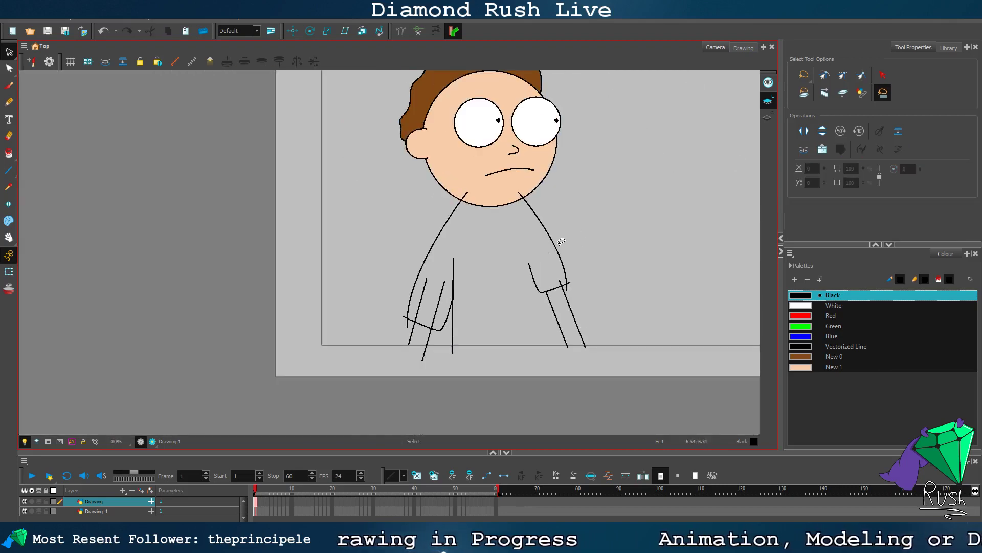
Step: Delete the left sleeve's outer curve and redraw it with the Polyline tool from the cuff's outer end to the chin
{"action": "left_click", "coordinate": [436, 240]}
{"action": "scroll", "coordinate": [438, 245], "scroll_direction": "up", "scroll_amount": 2}
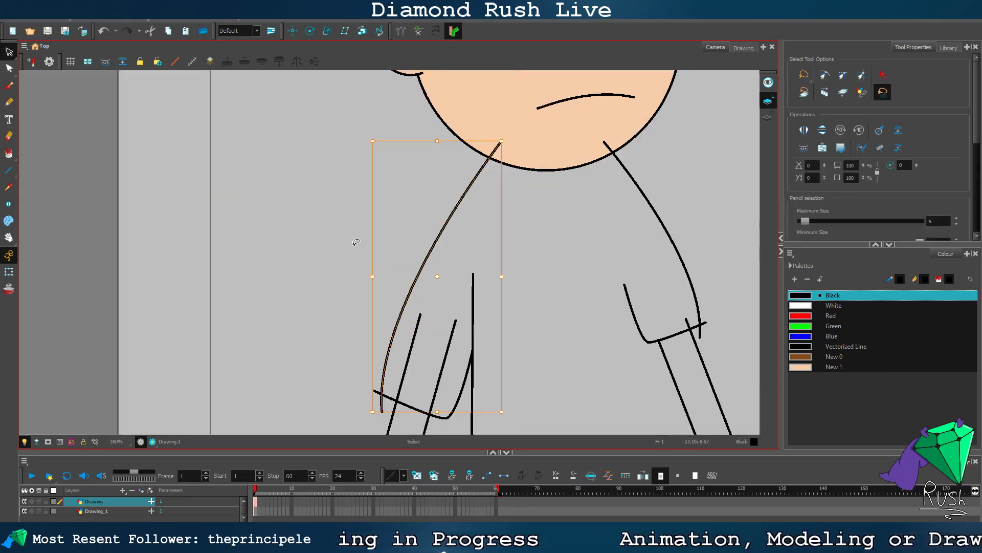
{"action": "key", "text": "Delete"}
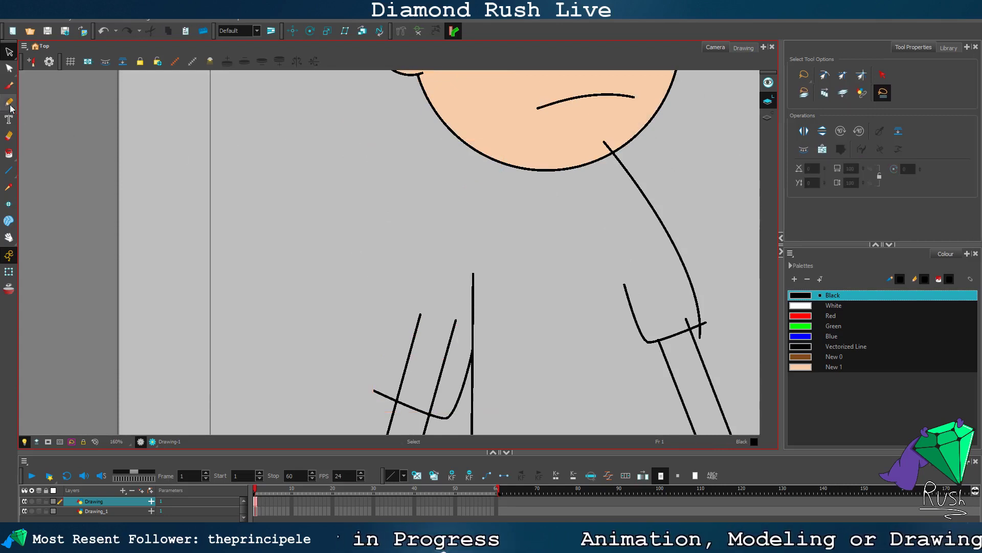
{"action": "left_click", "coordinate": [11, 172]}
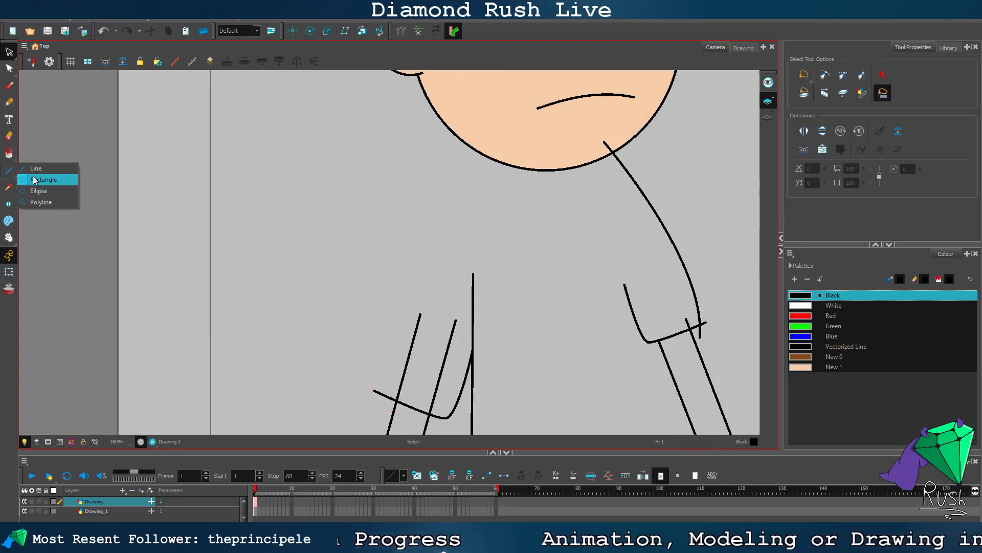
{"action": "left_click", "coordinate": [40, 202]}
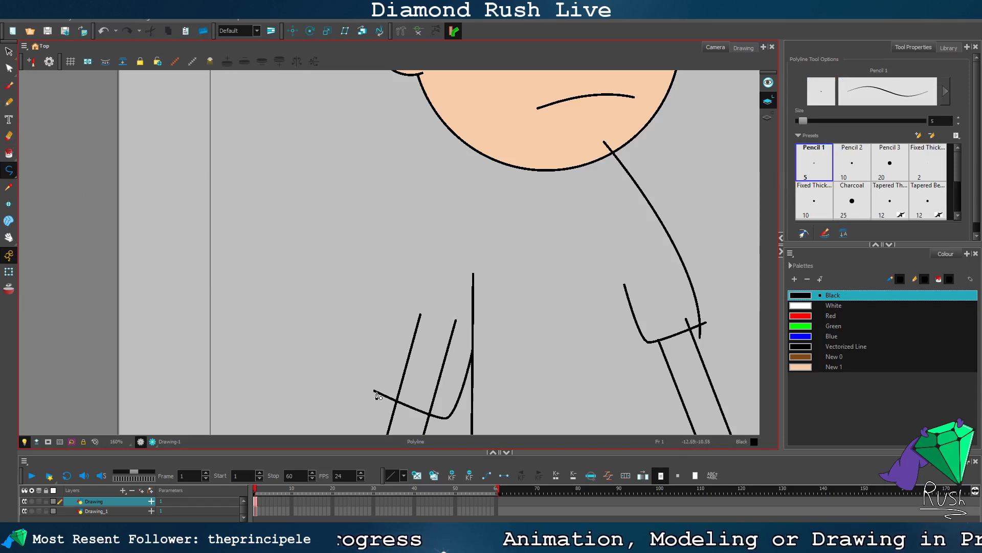
{"action": "left_click_drag", "start_coordinate": [492, 134], "coordinate": [525, 139]}
{"action": "key", "text": "alt+s"}
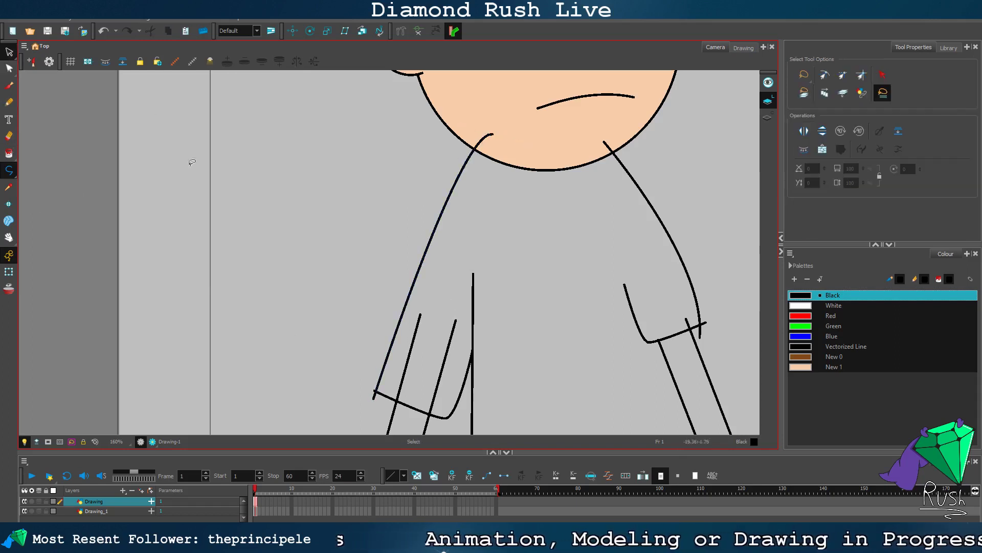
Step: Move the whole left arm together with the vertical torso line slightly inward under the head
{"action": "scroll", "coordinate": [205, 166], "scroll_direction": "down", "scroll_amount": 3}
{"action": "scroll", "coordinate": [462, 182], "scroll_direction": "up", "scroll_amount": 1}
{"action": "scroll", "coordinate": [481, 190], "scroll_direction": "down", "scroll_amount": 2}
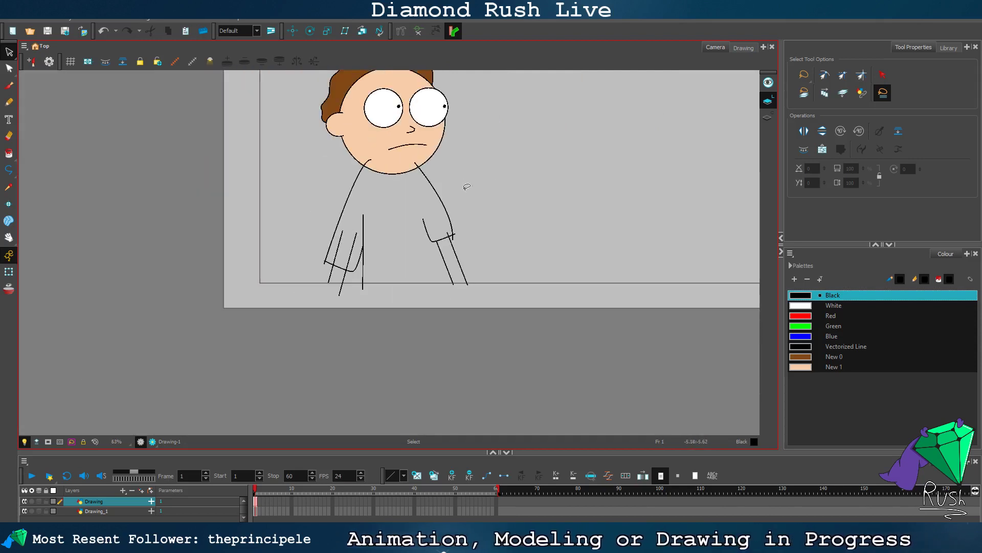
{"action": "scroll", "coordinate": [383, 256], "scroll_direction": "up", "scroll_amount": 3}
{"action": "mouse_move", "coordinate": [367, 182]}
{"action": "left_mouse_down"}
{"action": "mouse_move", "coordinate": [237, 268]}
{"action": "mouse_move", "coordinate": [359, 257]}
{"action": "left_mouse_up"}
{"action": "scroll", "coordinate": [358, 257], "scroll_direction": "down", "scroll_amount": 3}
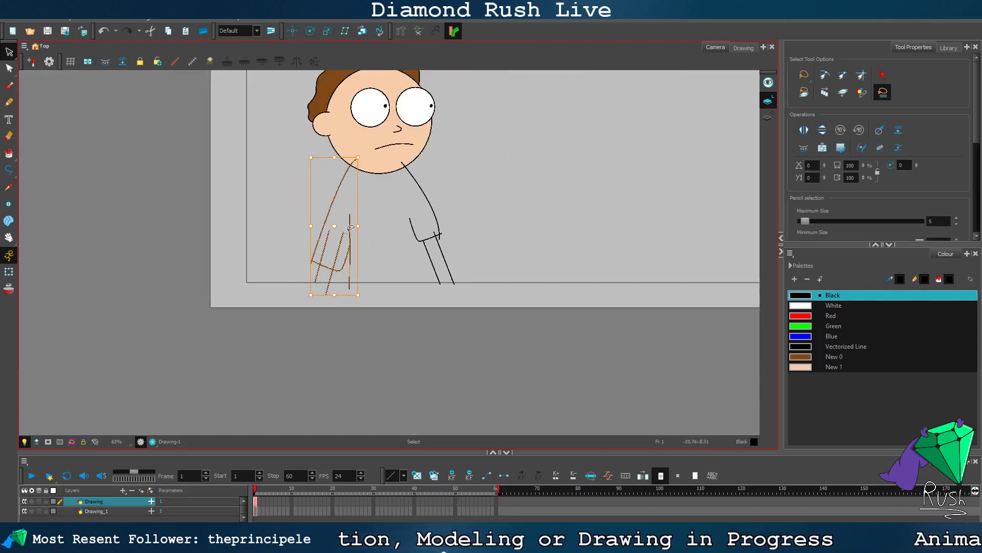
{"action": "left_click_drag", "start_coordinate": [351, 226], "coordinate": [359, 228]}
{"action": "left_click", "coordinate": [439, 196]}
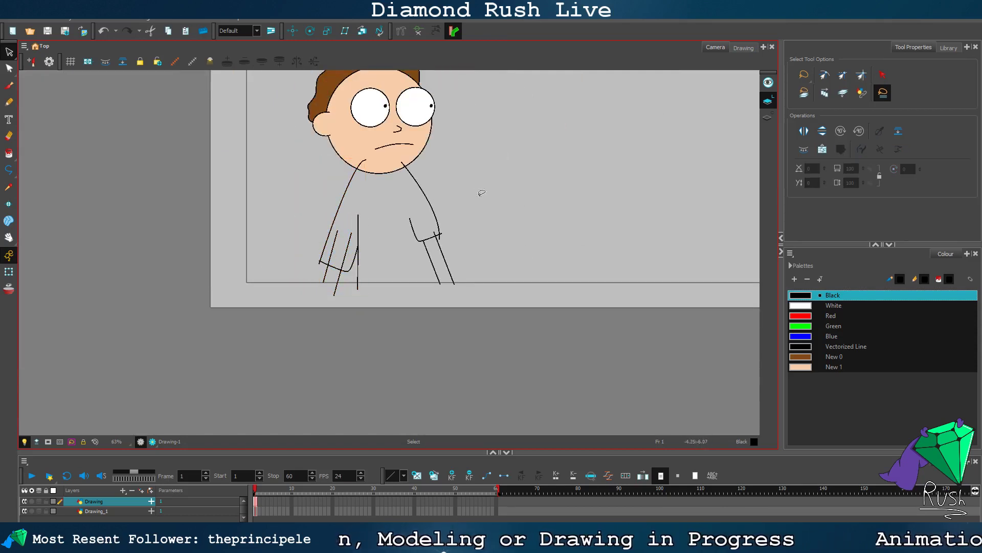
Step: Select the whole right arm and move it slightly inward toward the torso
{"action": "mouse_move", "coordinate": [482, 192]}
{"action": "left_mouse_down"}
{"action": "mouse_move", "coordinate": [419, 310]}
{"action": "mouse_move", "coordinate": [469, 233]}
{"action": "left_mouse_up"}
{"action": "scroll", "coordinate": [468, 233], "scroll_direction": "up", "scroll_amount": 2}
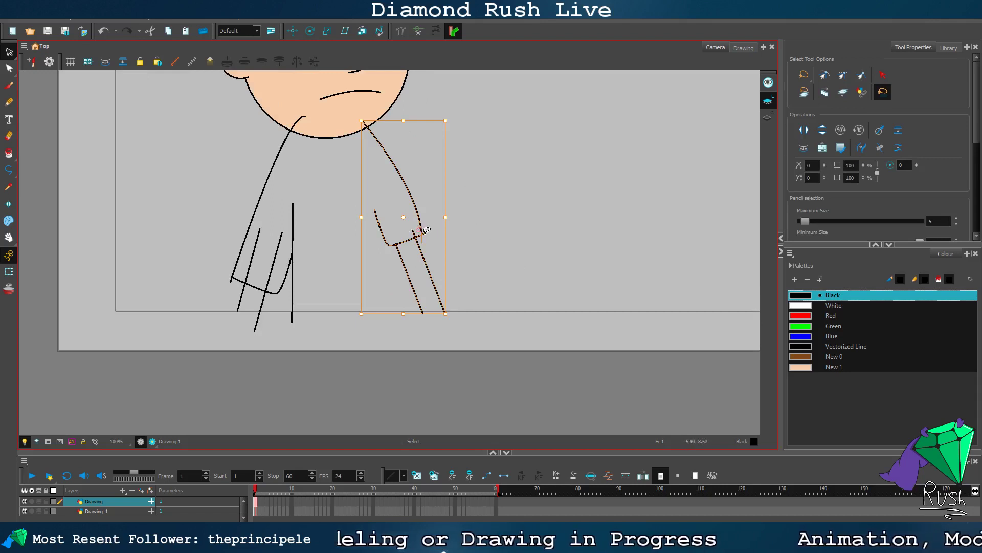
{"action": "left_click", "coordinate": [424, 233]}
{"action": "mouse_move", "coordinate": [434, 213]}
{"action": "left_mouse_down"}
{"action": "mouse_move", "coordinate": [408, 292]}
{"action": "mouse_move", "coordinate": [417, 228]}
{"action": "left_mouse_up"}
{"action": "left_click", "coordinate": [462, 215]}
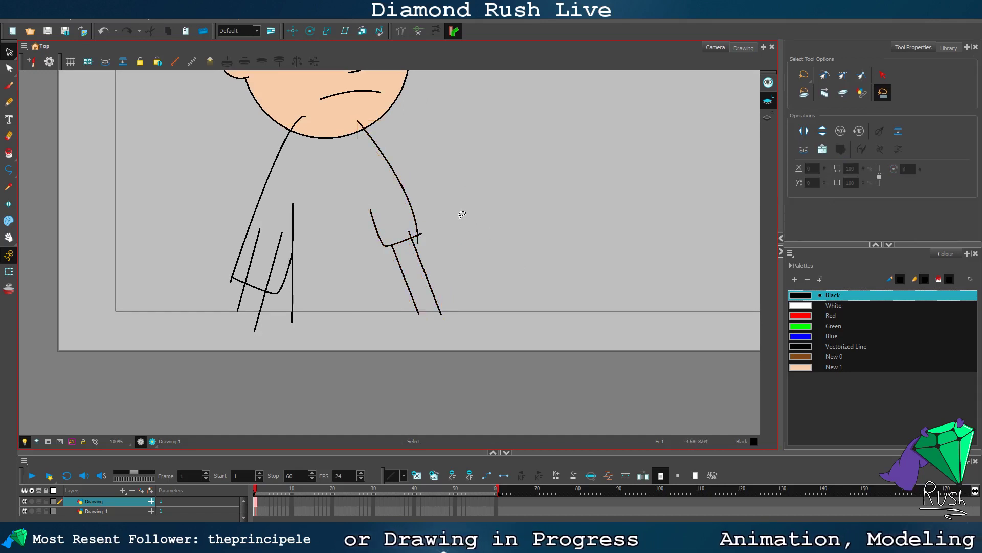
Step: Stretch the right sleeve and its cuff downward and widen them outward over the forearm lines
{"action": "scroll", "coordinate": [462, 215], "scroll_direction": "down", "scroll_amount": 2}
{"action": "scroll", "coordinate": [394, 248], "scroll_direction": "up", "scroll_amount": 4}
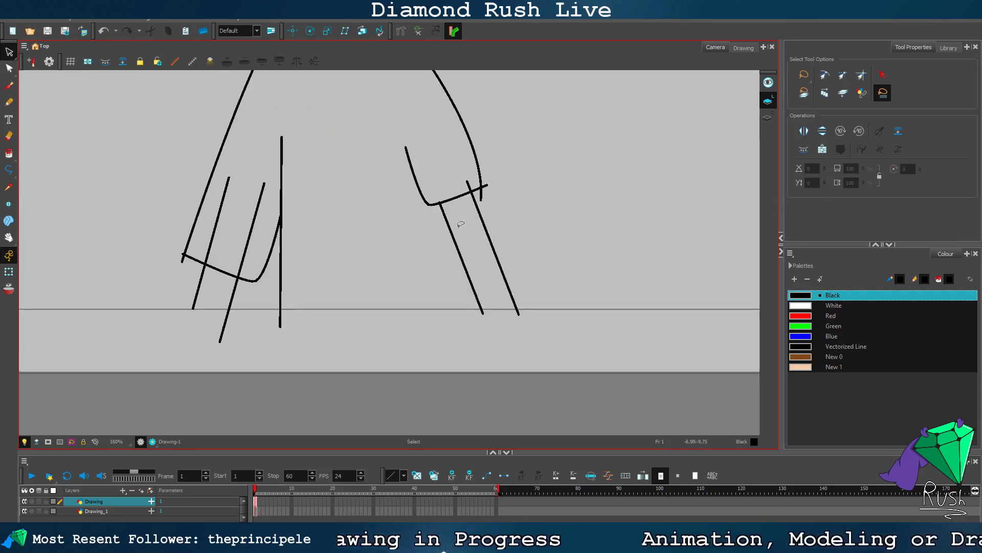
{"action": "mouse_move", "coordinate": [505, 151]}
{"action": "left_mouse_down"}
{"action": "mouse_move", "coordinate": [367, 164]}
{"action": "mouse_move", "coordinate": [421, 179]}
{"action": "mouse_move", "coordinate": [498, 173]}
{"action": "left_mouse_up"}
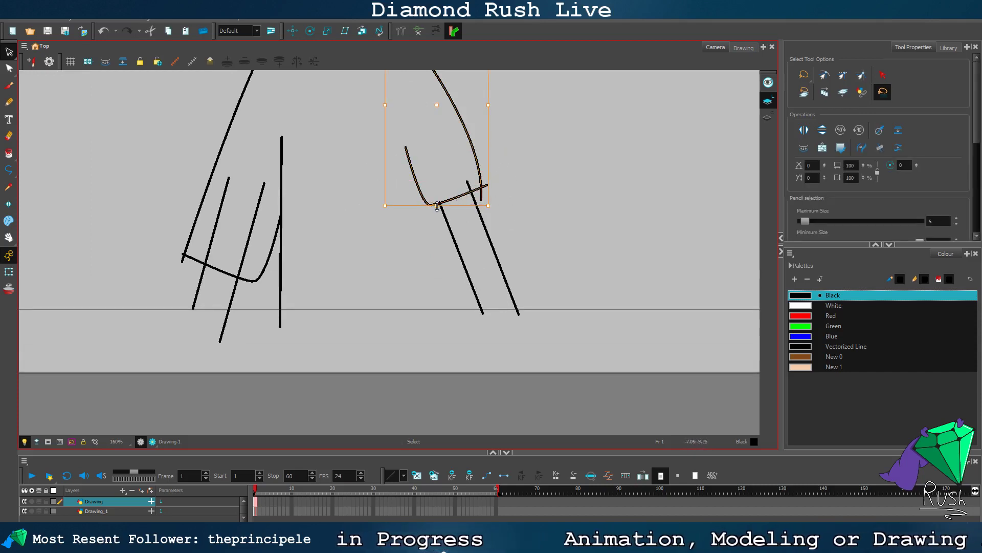
{"action": "left_click_drag", "start_coordinate": [436, 206], "coordinate": [467, 258]}
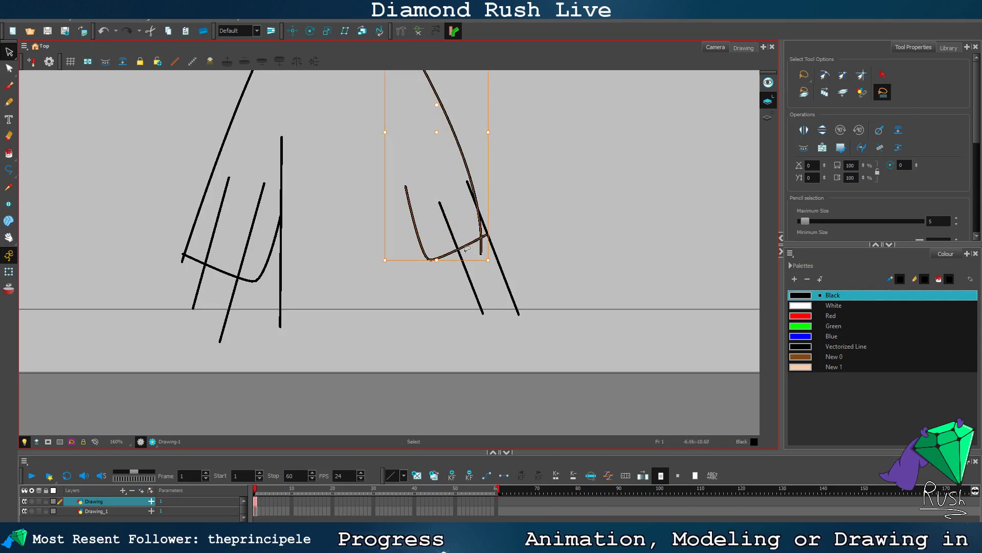
{"action": "left_click_drag", "start_coordinate": [489, 132], "coordinate": [515, 133]}
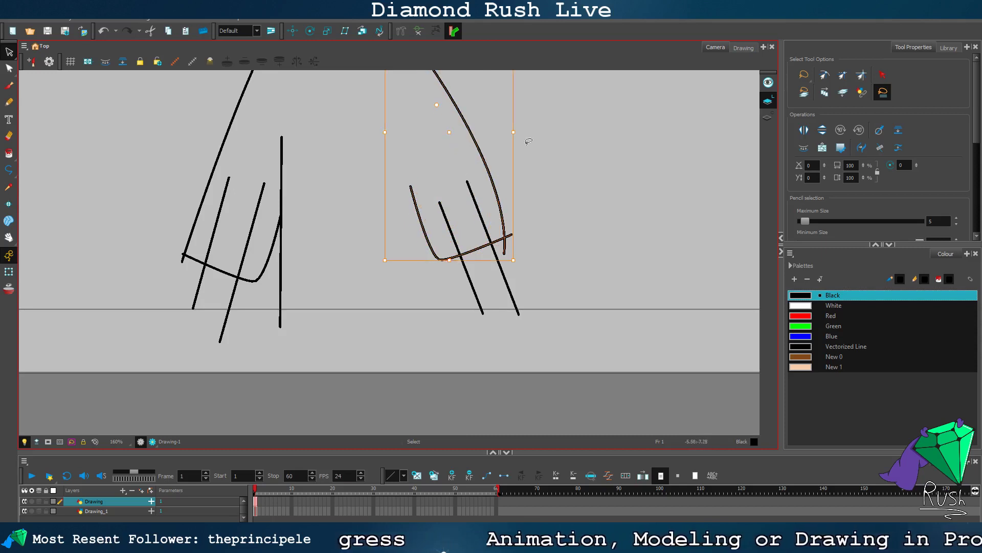
{"action": "left_click", "coordinate": [555, 167]}
{"action": "scroll", "coordinate": [558, 169], "scroll_direction": "down", "scroll_amount": 2}
{"action": "scroll", "coordinate": [557, 165], "scroll_direction": "up", "scroll_amount": 1}
{"action": "scroll", "coordinate": [541, 97], "scroll_direction": "up", "scroll_amount": 2}
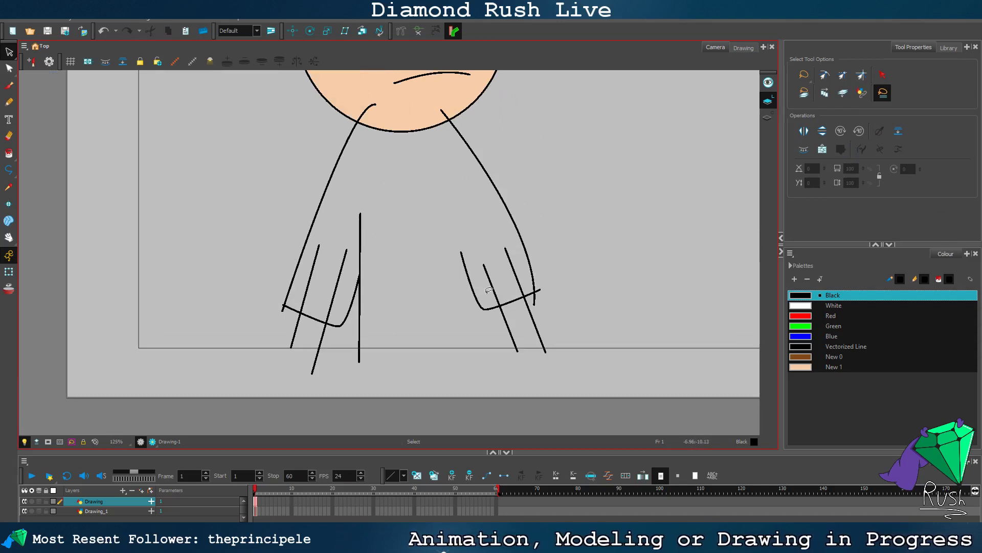
Step: Move the right forearm's two lines down out of the sleeve and delete the left forearm's two lines
{"action": "mouse_move", "coordinate": [488, 290]}
{"action": "left_mouse_down"}
{"action": "mouse_move", "coordinate": [526, 279]}
{"action": "mouse_move", "coordinate": [534, 307]}
{"action": "left_mouse_up"}
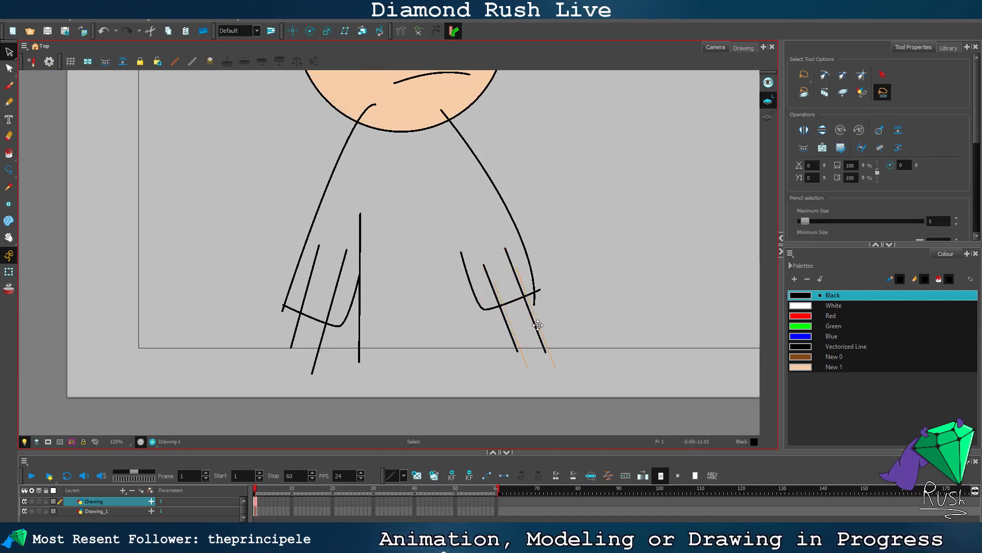
{"action": "left_click", "coordinate": [562, 318]}
{"action": "left_click_drag", "start_coordinate": [348, 348], "coordinate": [271, 323]}
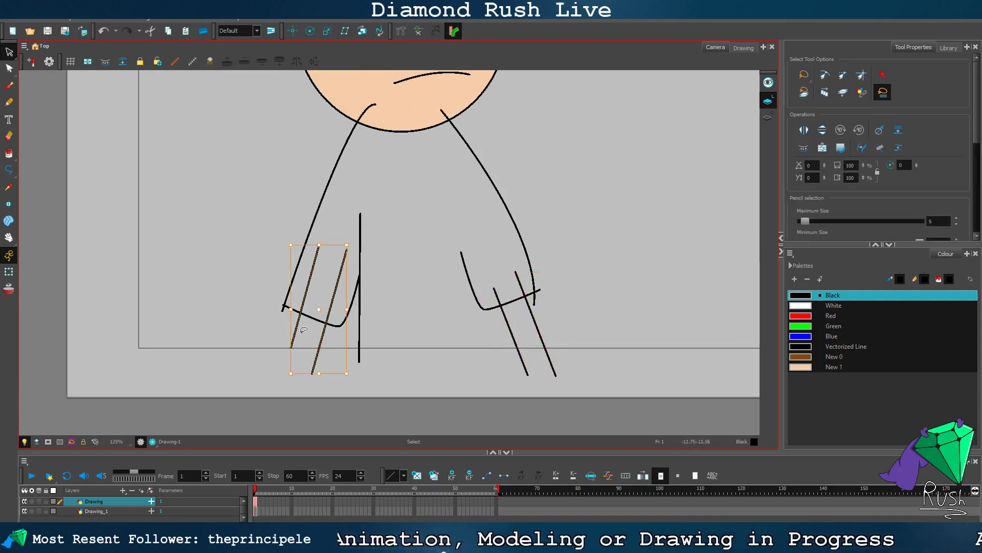
{"action": "key", "text": "Delete"}
Step: Try to duplicate the right forearm's lines and flip the copy horizontally in place
{"action": "left_click_drag", "start_coordinate": [584, 301], "coordinate": [481, 342]}
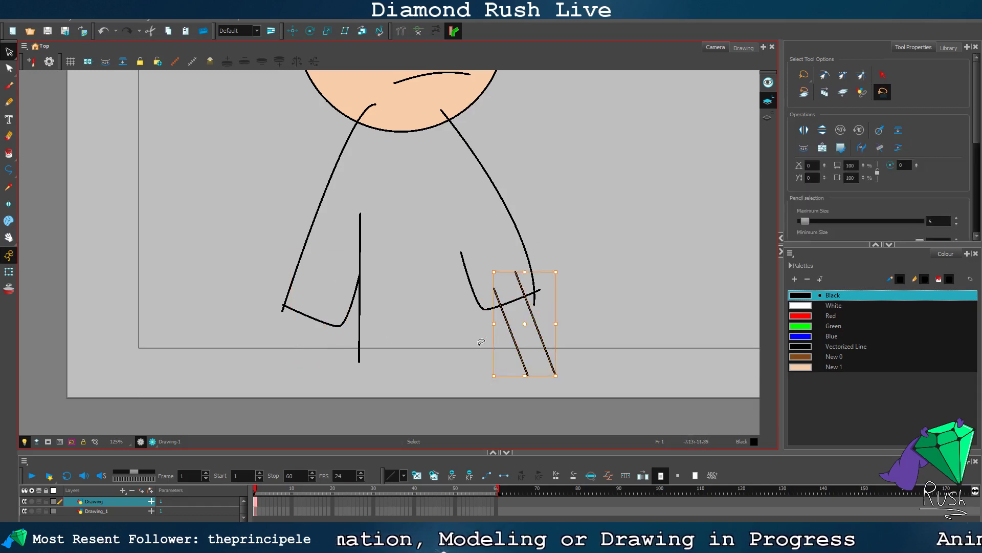
{"action": "left_click", "coordinate": [172, 22]}
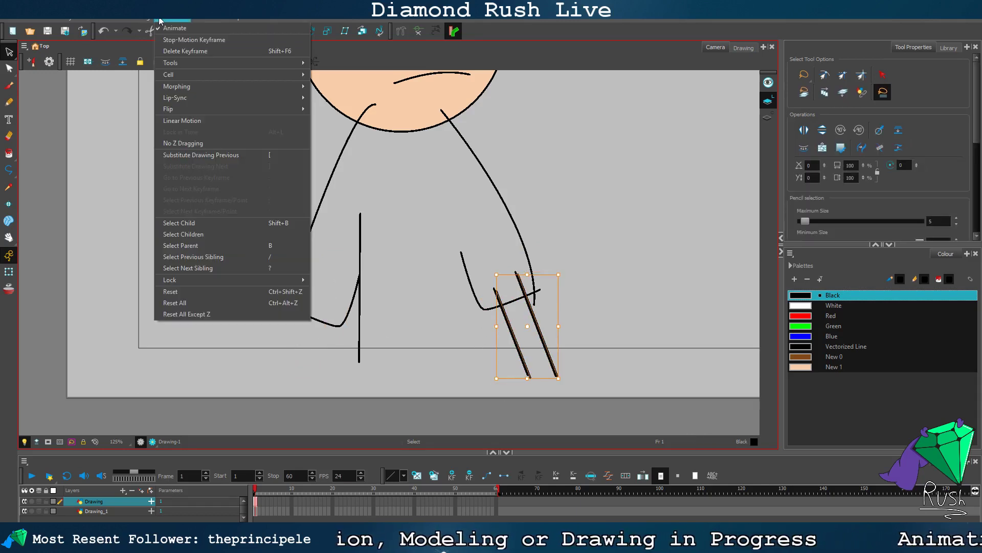
{"action": "mouse_move", "coordinate": [141, 23]}
{"action": "mouse_move", "coordinate": [211, 84]}
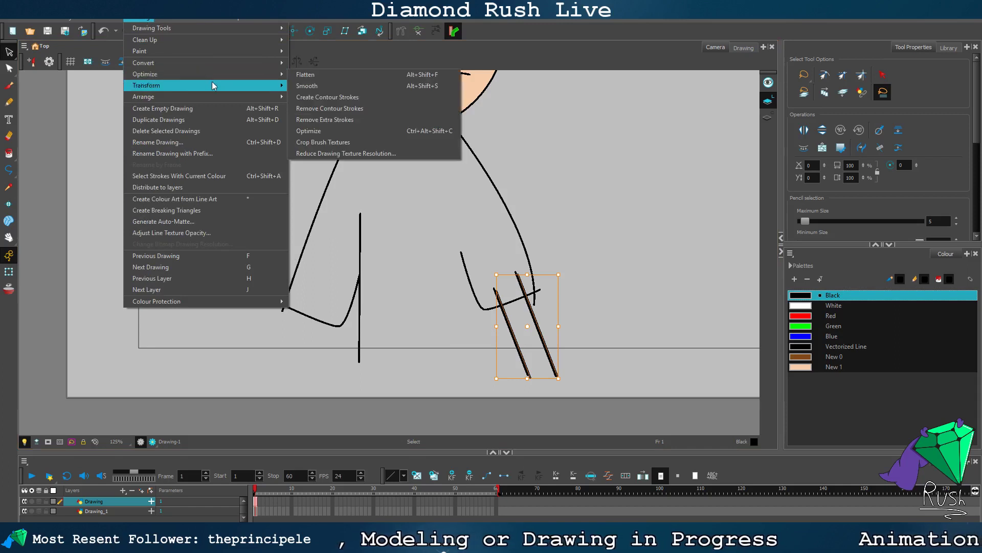
{"action": "left_click", "coordinate": [307, 86]}
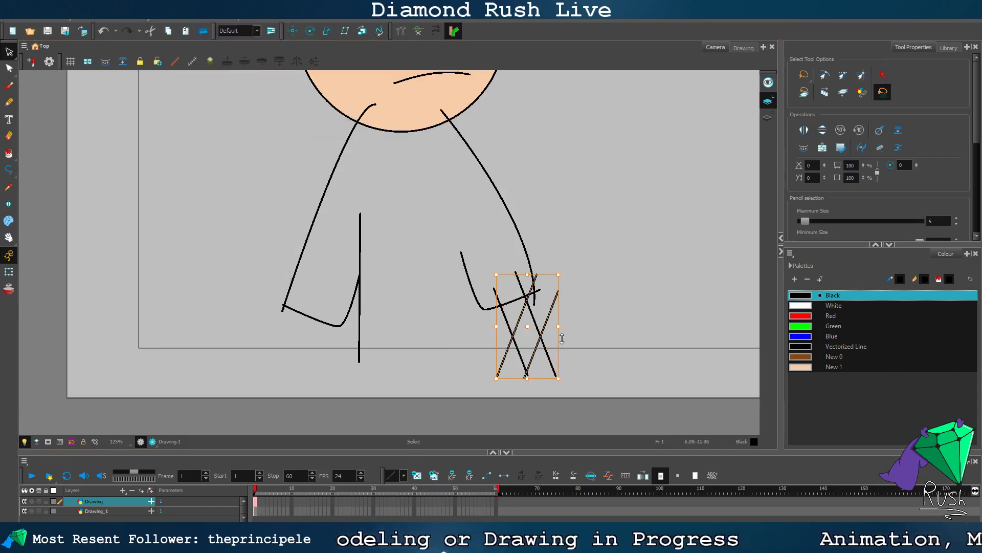
{"action": "mouse_move", "coordinate": [506, 357]}
{"action": "left_mouse_down"}
{"action": "mouse_move", "coordinate": [318, 356]}
{"action": "mouse_move", "coordinate": [453, 361]}
{"action": "left_mouse_up"}
{"action": "left_click", "coordinate": [615, 292]}
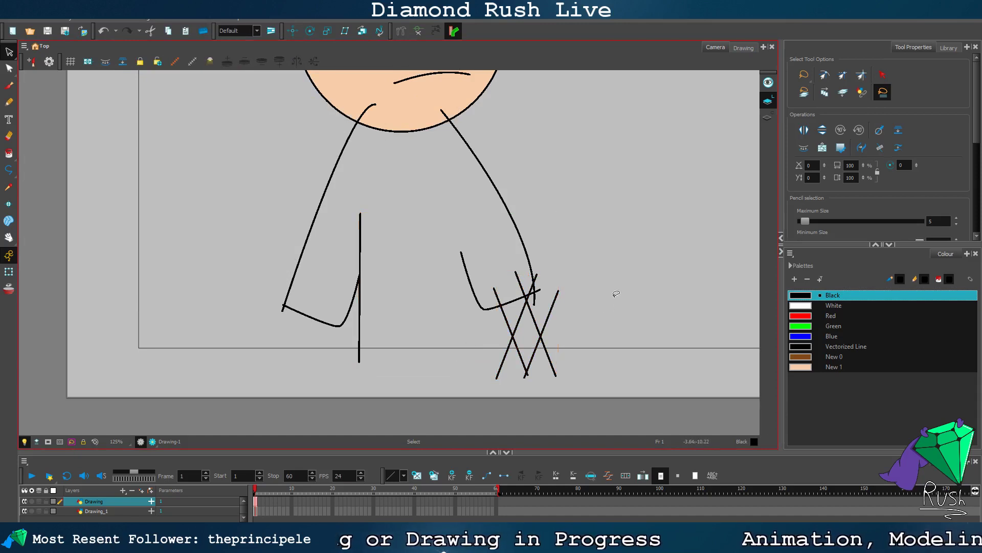
Step: Place a copy of the right forearm's lines outside the left sleeve and flip it horizontally
{"action": "mouse_move", "coordinate": [578, 323]}
{"action": "left_mouse_down"}
{"action": "mouse_move", "coordinate": [542, 305]}
{"action": "mouse_move", "coordinate": [428, 361]}
{"action": "mouse_move", "coordinate": [297, 350]}
{"action": "mouse_move", "coordinate": [217, 320]}
{"action": "left_mouse_up"}
{"action": "key", "text": "ctrl+z"}
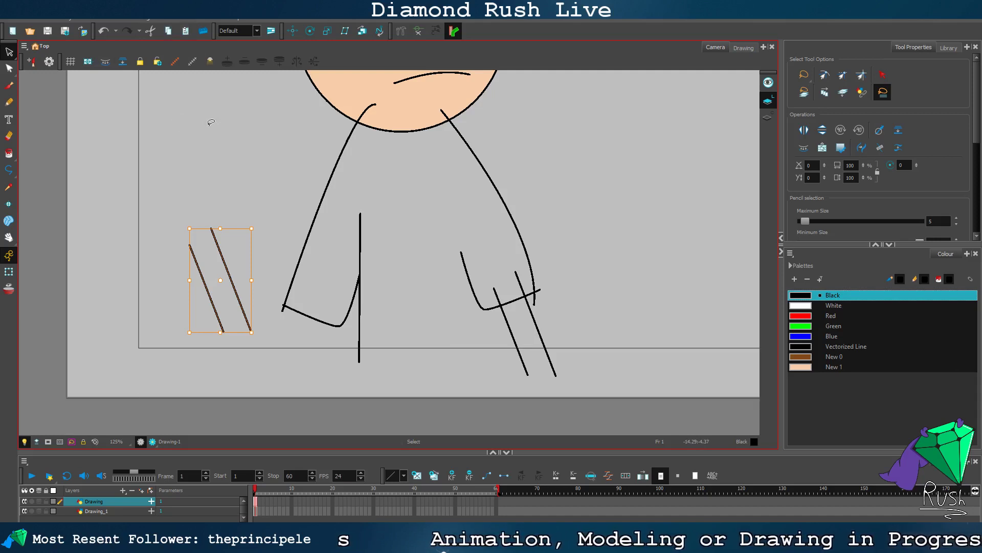
{"action": "key", "text": "Delete"}
{"action": "left_click", "coordinate": [151, 21]}
{"action": "left_click", "coordinate": [152, 21]}
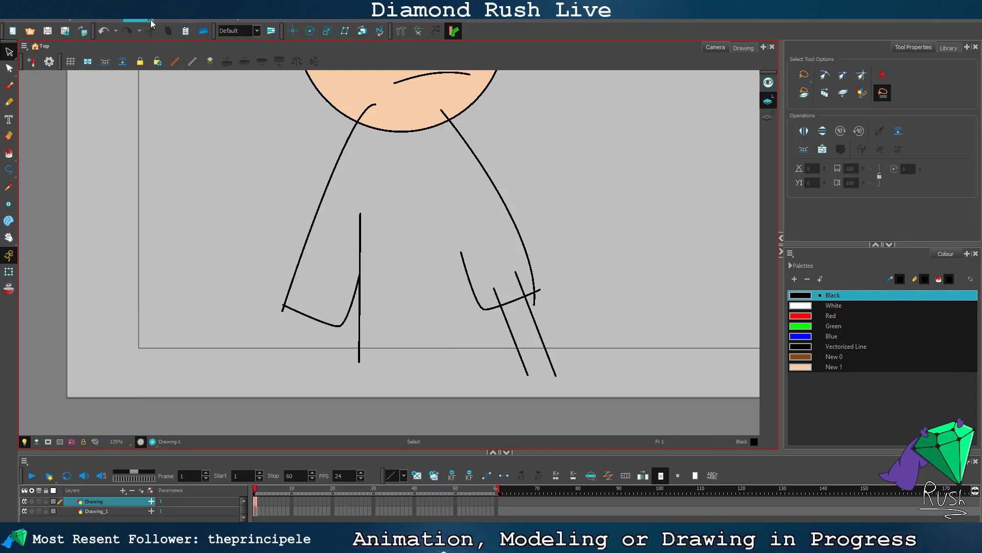
{"action": "key", "text": "ctrl+z"}
{"action": "left_click", "coordinate": [151, 20]}
{"action": "mouse_move", "coordinate": [193, 56]}
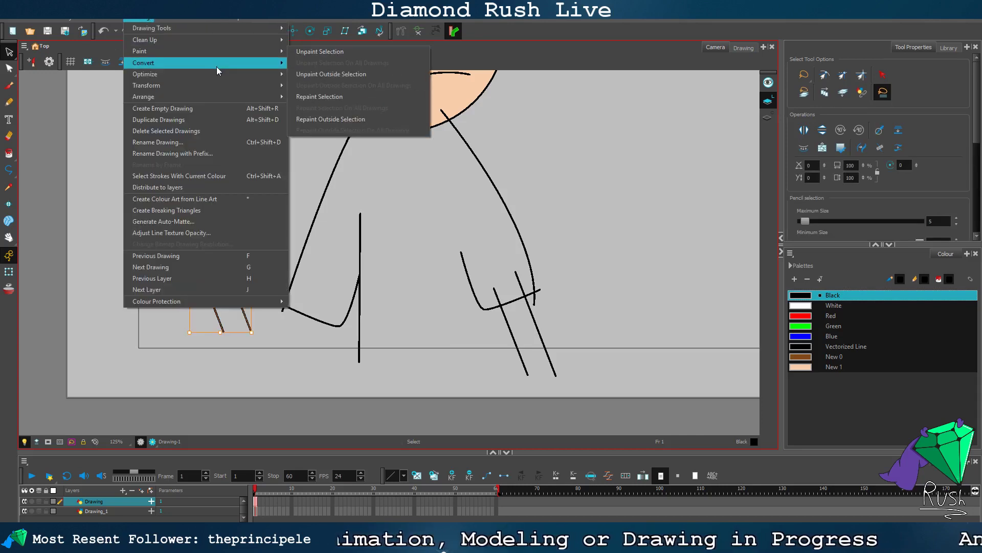
{"action": "mouse_move", "coordinate": [248, 87]}
{"action": "left_click", "coordinate": [305, 97]}
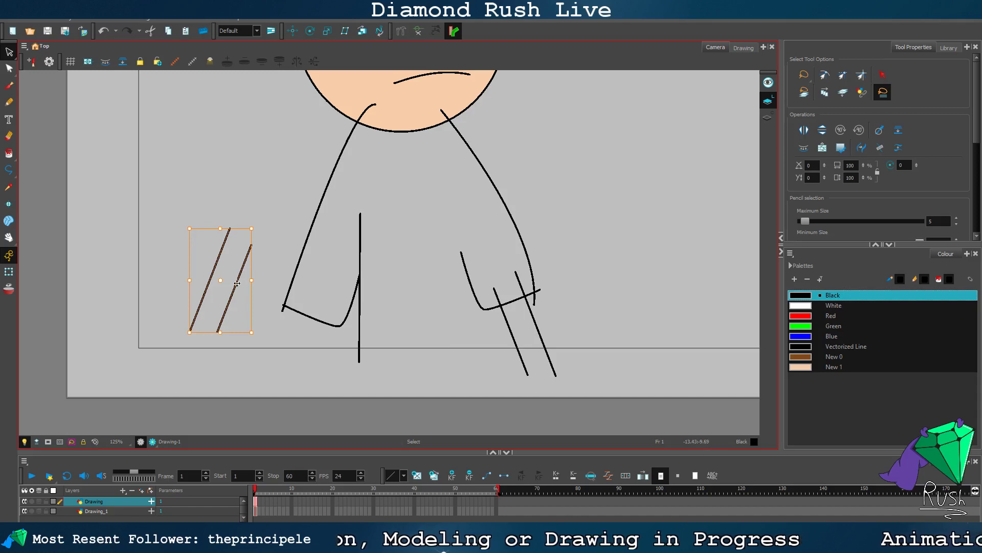
Step: Move the flipped forearm lines onto the left cuff so they extend down out of the sleeve
{"action": "mouse_move", "coordinate": [237, 283]}
{"action": "left_mouse_down"}
{"action": "mouse_move", "coordinate": [275, 320]}
{"action": "mouse_move", "coordinate": [322, 341]}
{"action": "left_mouse_up"}
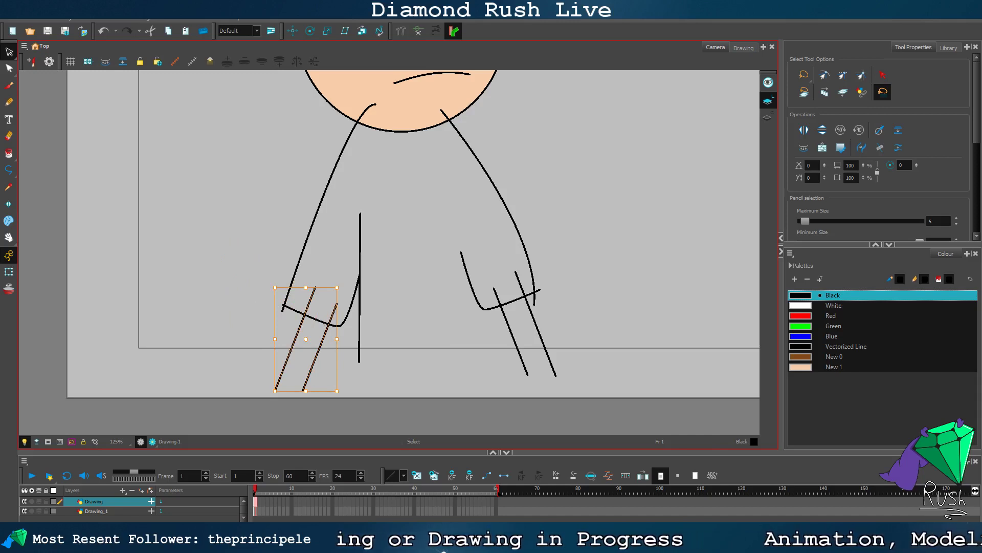
{"action": "left_click", "coordinate": [592, 270]}
{"action": "scroll", "coordinate": [594, 269], "scroll_direction": "down", "scroll_amount": 4}
{"action": "scroll", "coordinate": [651, 221], "scroll_direction": "up", "scroll_amount": 2}
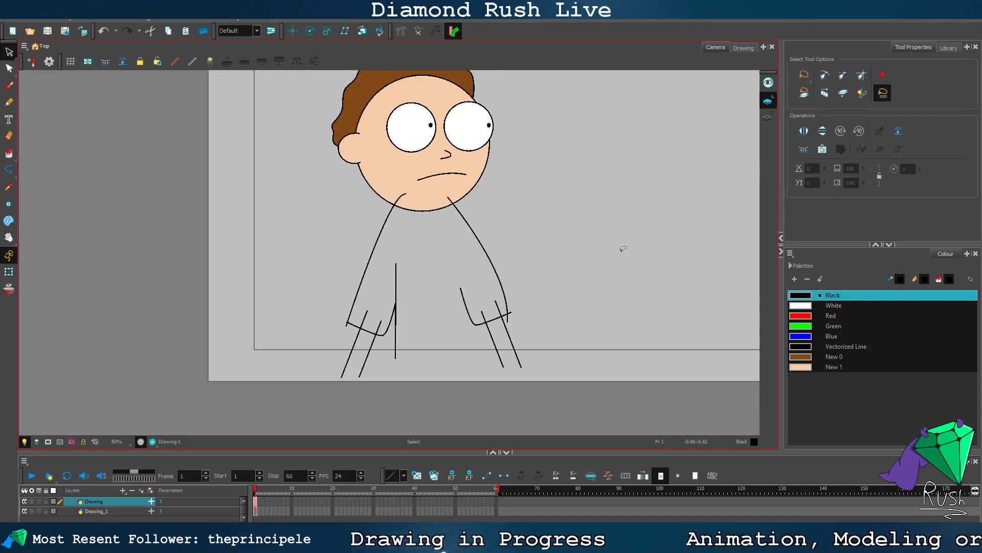
Step: Select both arms and the torso line and reduce their height until they end just above the camera frame's lower edge
{"action": "mouse_move", "coordinate": [549, 259]}
{"action": "left_mouse_down"}
{"action": "mouse_move", "coordinate": [312, 355]}
{"action": "mouse_move", "coordinate": [565, 319]}
{"action": "mouse_move", "coordinate": [552, 262]}
{"action": "left_mouse_up"}
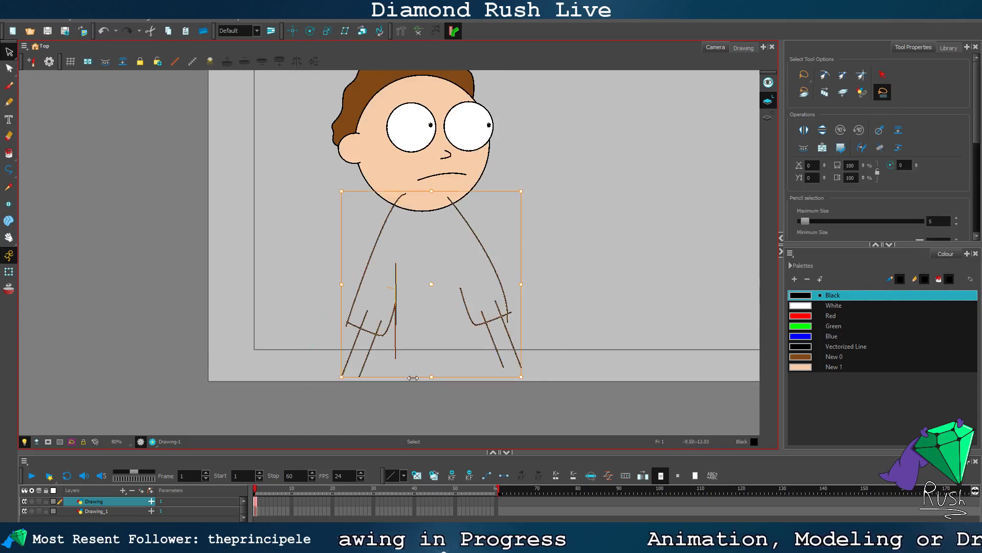
{"action": "left_click_drag", "start_coordinate": [429, 377], "coordinate": [430, 348]}
{"action": "left_click", "coordinate": [587, 287]}
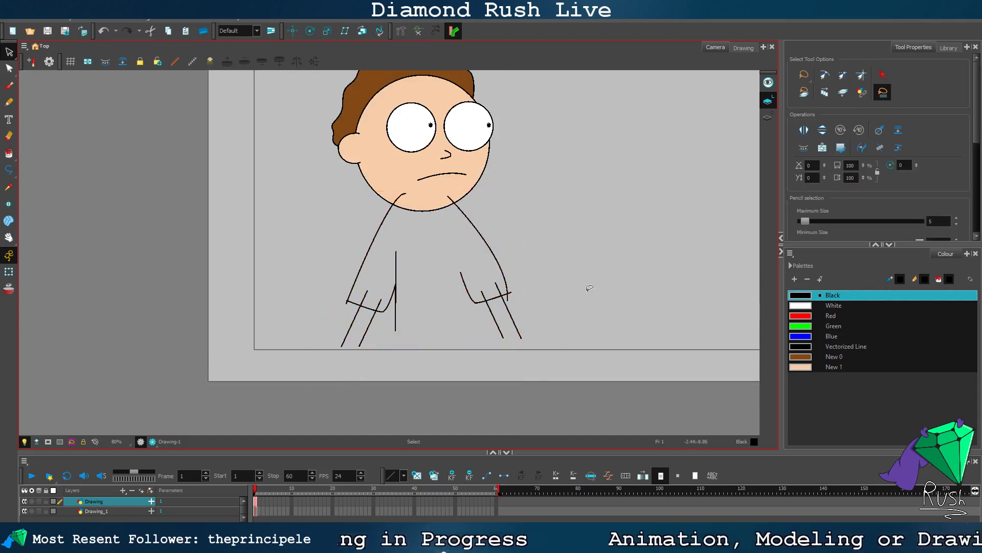
Step: Select the whole character and move it down so the forearms extend past the camera frame's lower edge
{"action": "scroll", "coordinate": [584, 243], "scroll_direction": "down", "scroll_amount": 2}
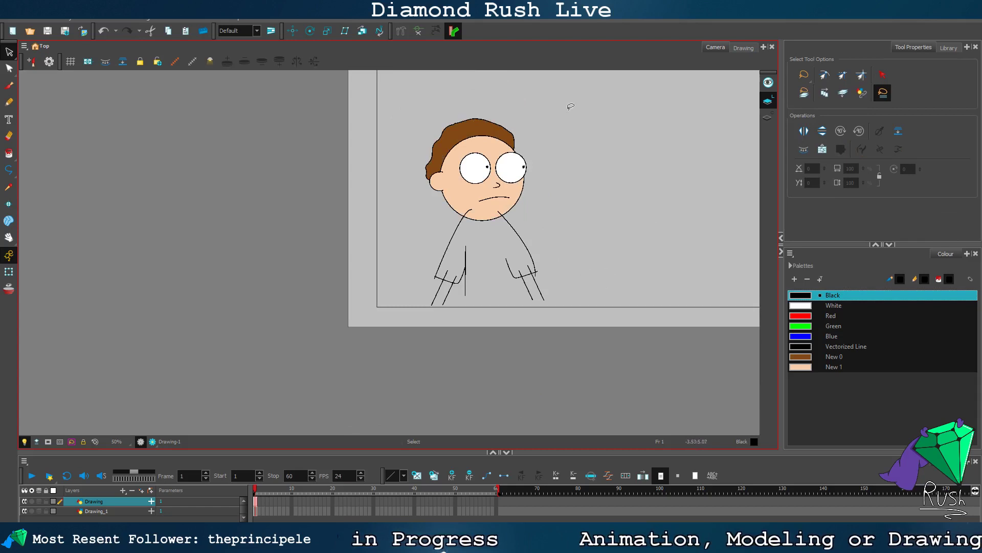
{"action": "mouse_move", "coordinate": [571, 106]}
{"action": "left_mouse_down"}
{"action": "mouse_move", "coordinate": [444, 123]}
{"action": "mouse_move", "coordinate": [364, 295]}
{"action": "mouse_move", "coordinate": [617, 312]}
{"action": "mouse_move", "coordinate": [568, 104]}
{"action": "left_mouse_up"}
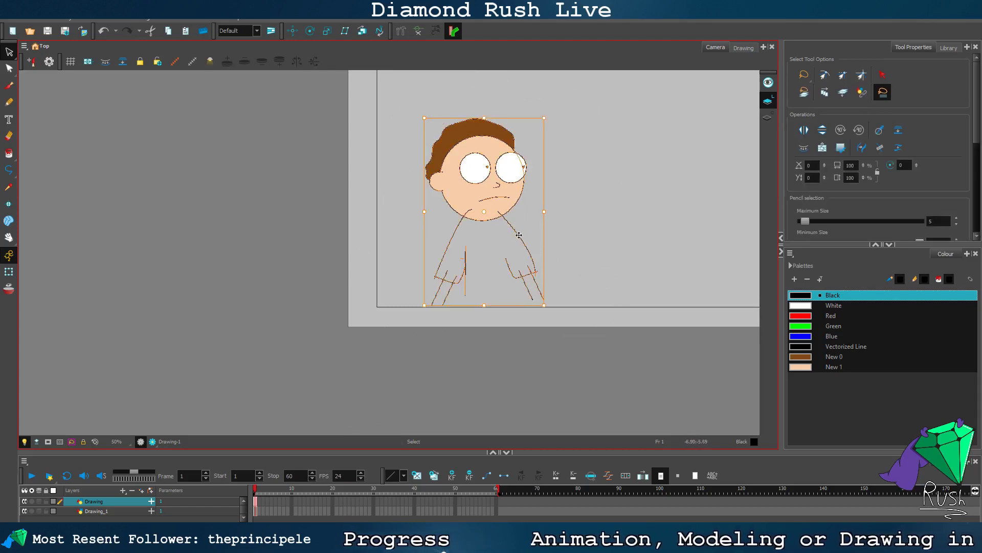
{"action": "left_click_drag", "start_coordinate": [520, 238], "coordinate": [522, 258]}
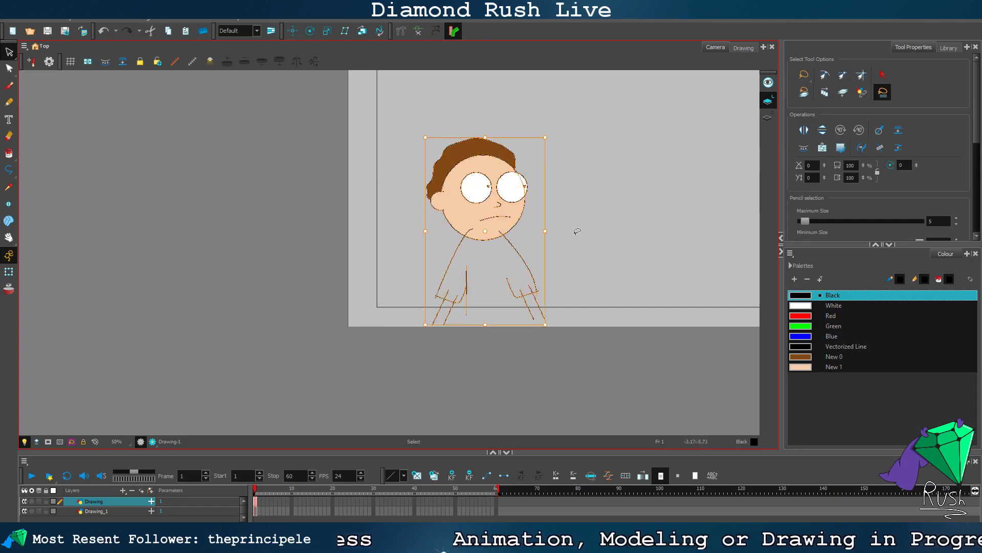
{"action": "left_click", "coordinate": [579, 201]}
{"action": "scroll", "coordinate": [578, 201], "scroll_direction": "down", "scroll_amount": 3}
{"action": "scroll", "coordinate": [573, 212], "scroll_direction": "up", "scroll_amount": 6}
{"action": "scroll", "coordinate": [510, 238], "scroll_direction": "down", "scroll_amount": 1}
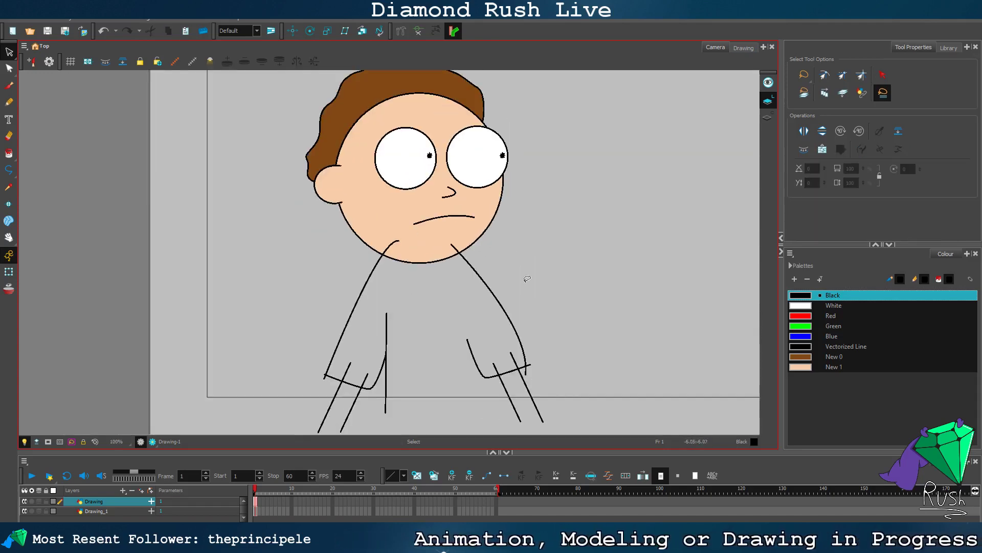
Step: Reshape the right sleeve's outer line with the Contour Editor into a rounder, more outward-bulging shoulder curve
{"action": "scroll", "coordinate": [394, 342], "scroll_direction": "up", "scroll_amount": 1}
{"action": "scroll", "coordinate": [408, 259], "scroll_direction": "up", "scroll_amount": 2}
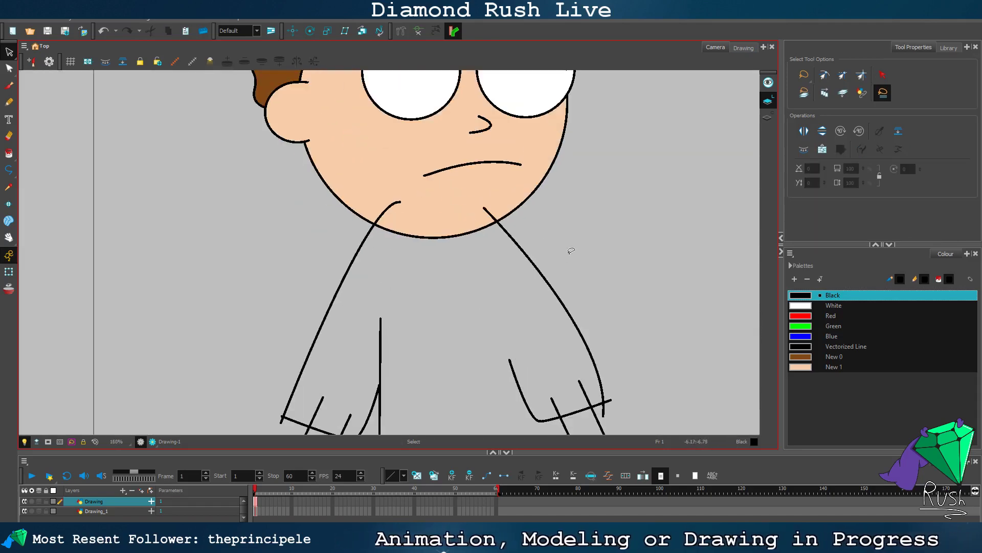
{"action": "left_click", "coordinate": [504, 228]}
{"action": "left_click", "coordinate": [9, 67]}
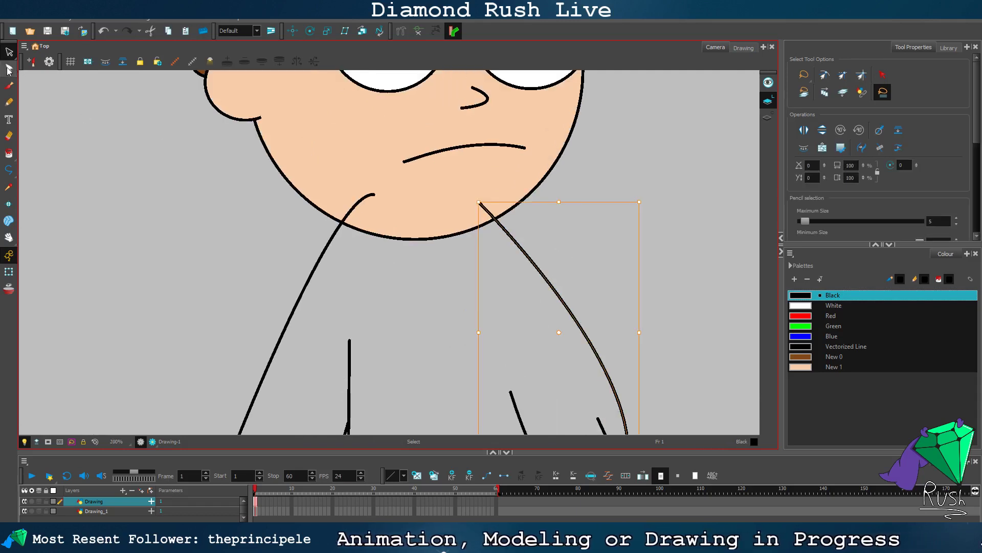
{"action": "left_click", "coordinate": [482, 201]}
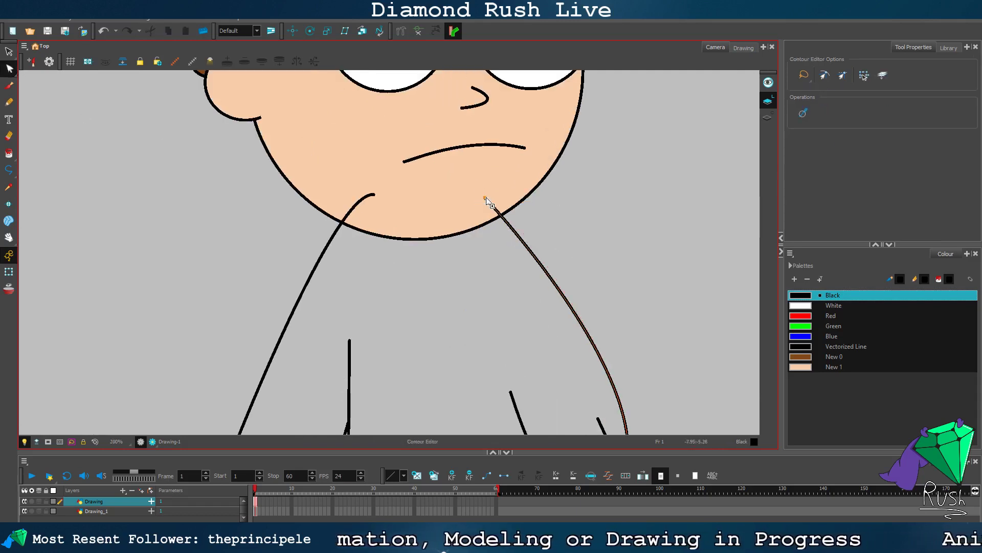
{"action": "scroll", "coordinate": [563, 247], "scroll_direction": "down", "scroll_amount": 2}
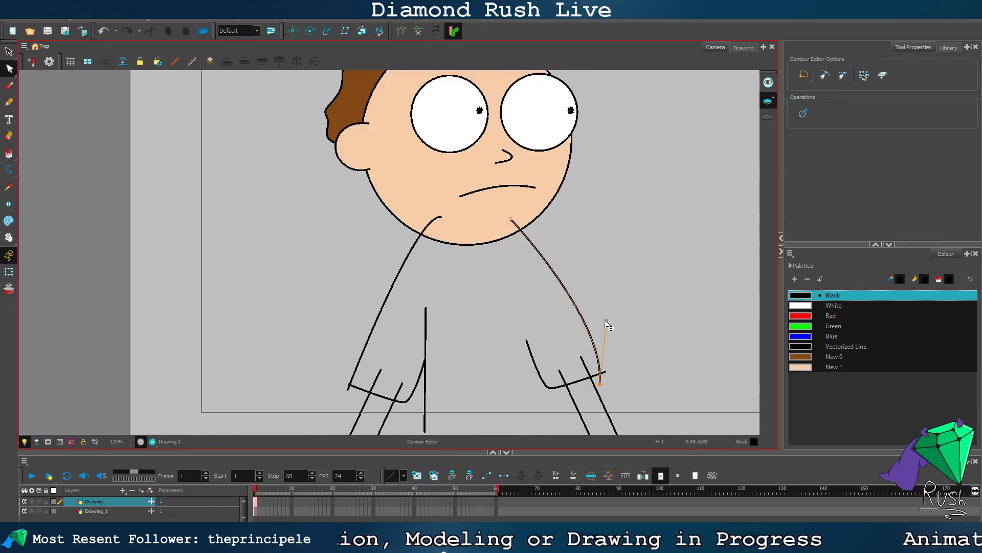
{"action": "left_click_drag", "start_coordinate": [607, 321], "coordinate": [578, 259]}
{"action": "left_click", "coordinate": [611, 242]}
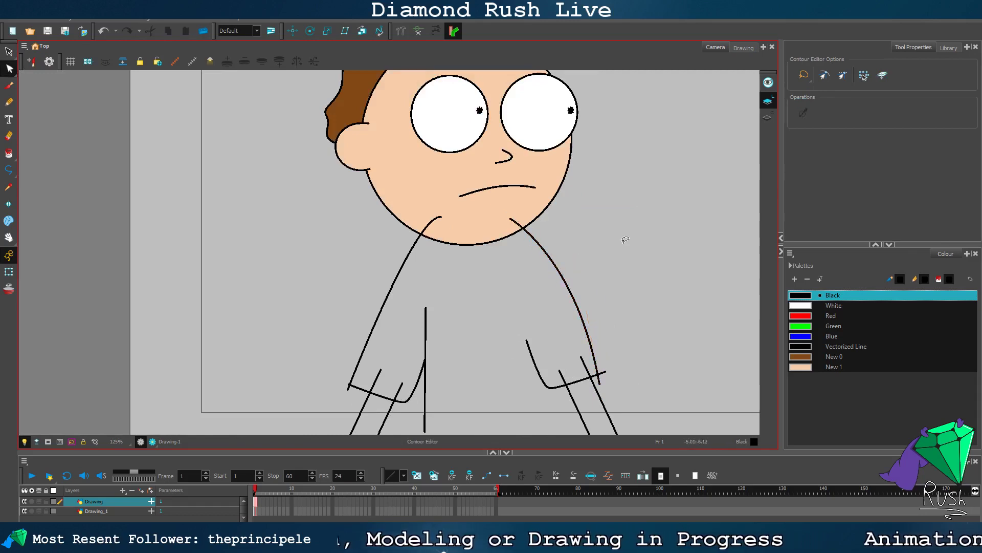
{"action": "scroll", "coordinate": [625, 240], "scroll_direction": "down", "scroll_amount": 1}
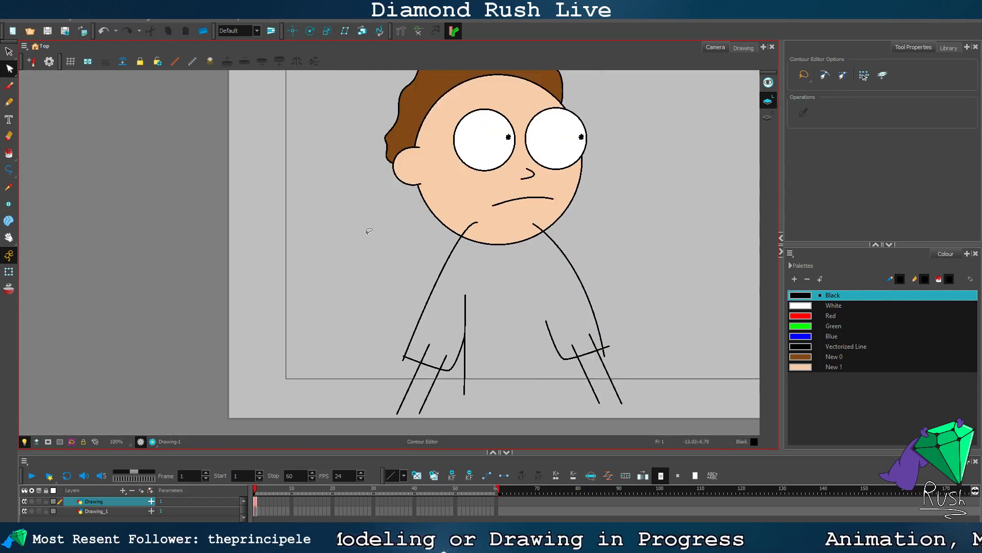
{"action": "scroll", "coordinate": [415, 225], "scroll_direction": "up", "scroll_amount": 3}
{"action": "left_click", "coordinate": [9, 68]}
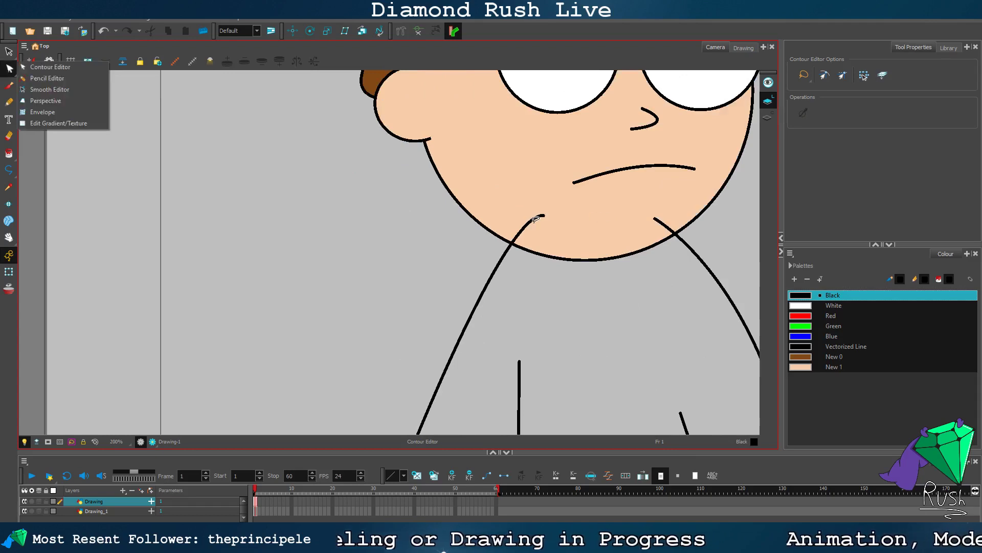
{"action": "left_click", "coordinate": [536, 219]}
{"action": "scroll", "coordinate": [322, 246], "scroll_direction": "down", "scroll_amount": 3}
{"action": "scroll", "coordinate": [476, 341], "scroll_direction": "up", "scroll_amount": 1}
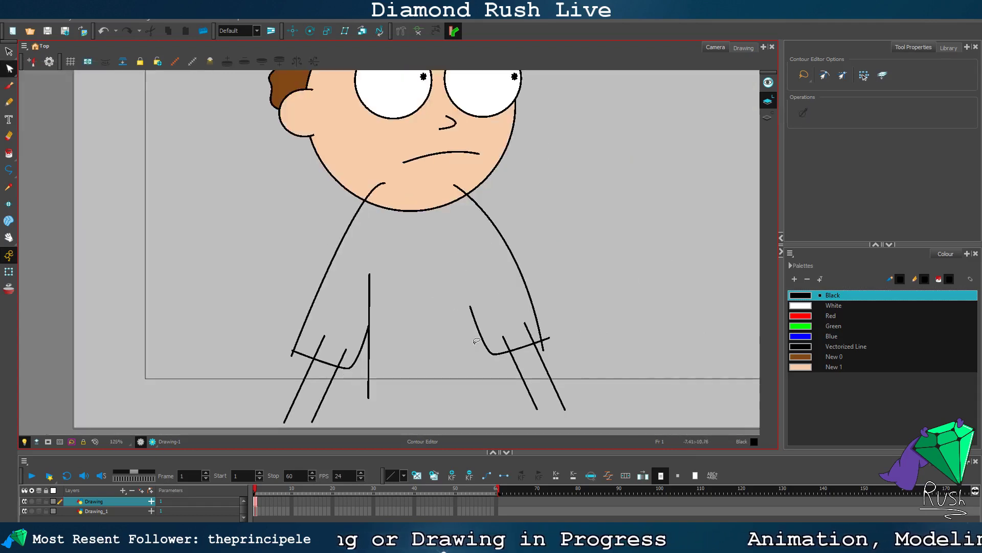
Step: Draw a nearly straight horizontal Polyline just below the camera frame's lower edge, crossing the torso line and both forearms
{"action": "left_click", "coordinate": [8, 170]}
{"action": "scroll", "coordinate": [263, 361], "scroll_direction": "down", "scroll_amount": 1}
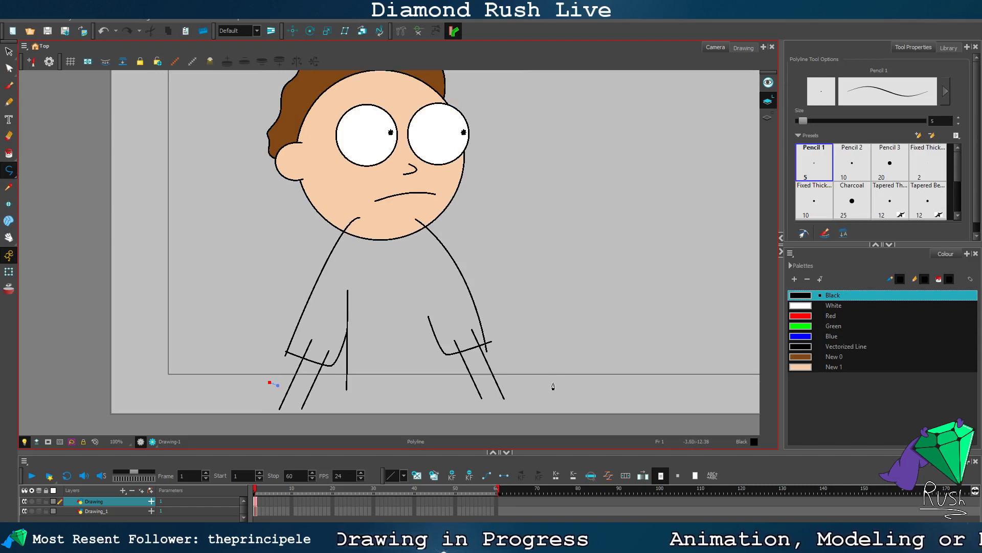
{"action": "left_click_drag", "start_coordinate": [548, 383], "coordinate": [584, 392]}
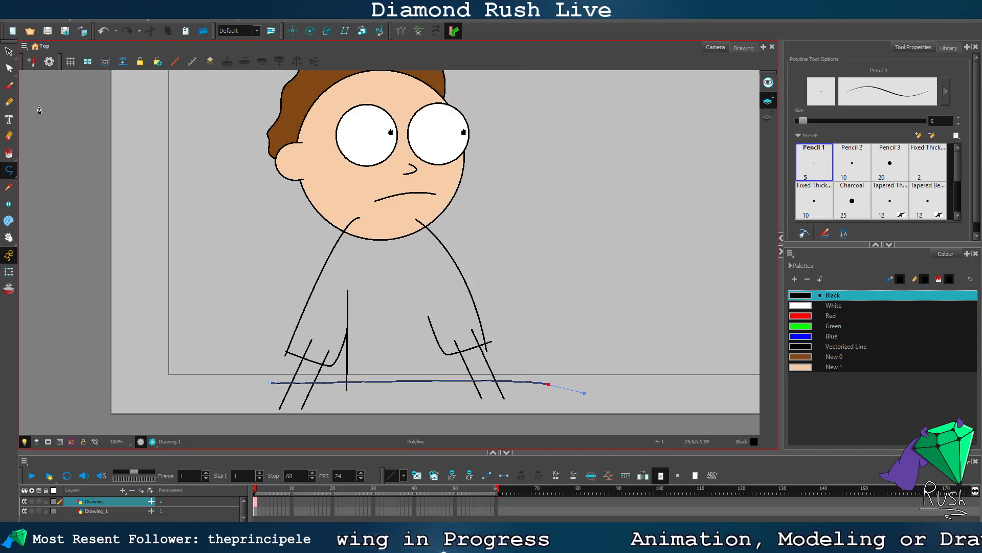
{"action": "left_click", "coordinate": [9, 68]}
{"action": "scroll", "coordinate": [425, 354], "scroll_direction": "up", "scroll_amount": 2}
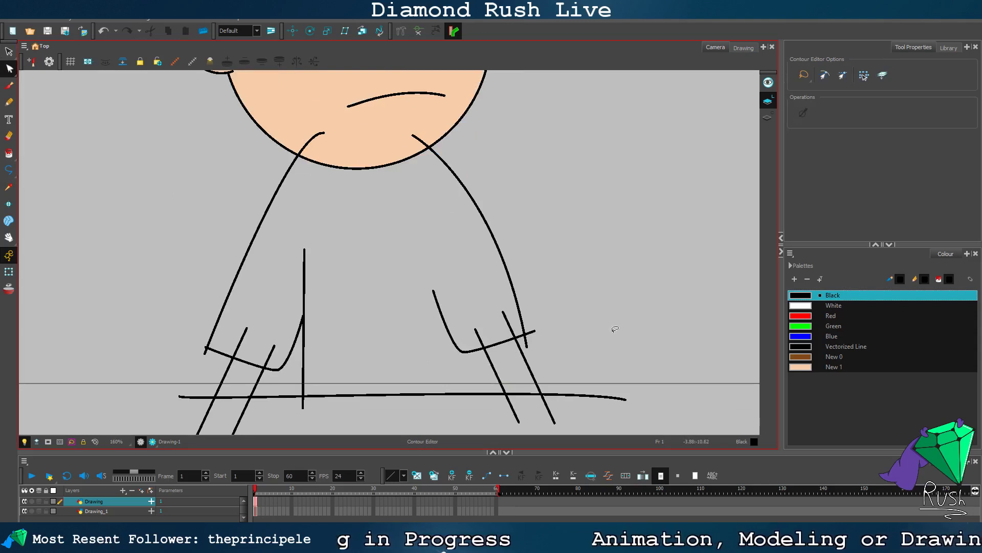
{"action": "scroll", "coordinate": [515, 310], "scroll_direction": "down", "scroll_amount": 2}
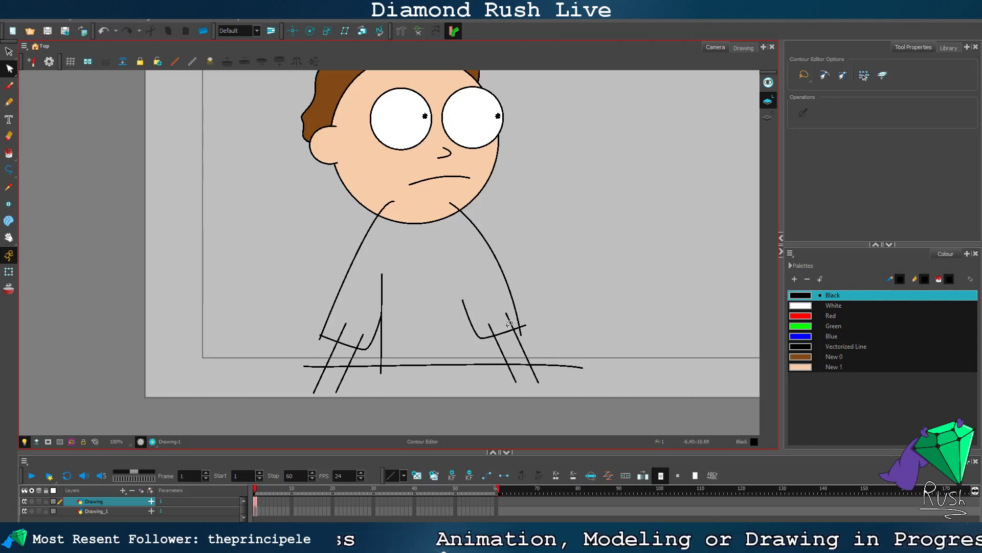
{"action": "scroll", "coordinate": [448, 205], "scroll_direction": "up", "scroll_amount": 1}
Step: Add a new colour swatch to the palette and sample a light yellow for it (R 253, G 255, B 112)
{"action": "left_click", "coordinate": [9, 154]}
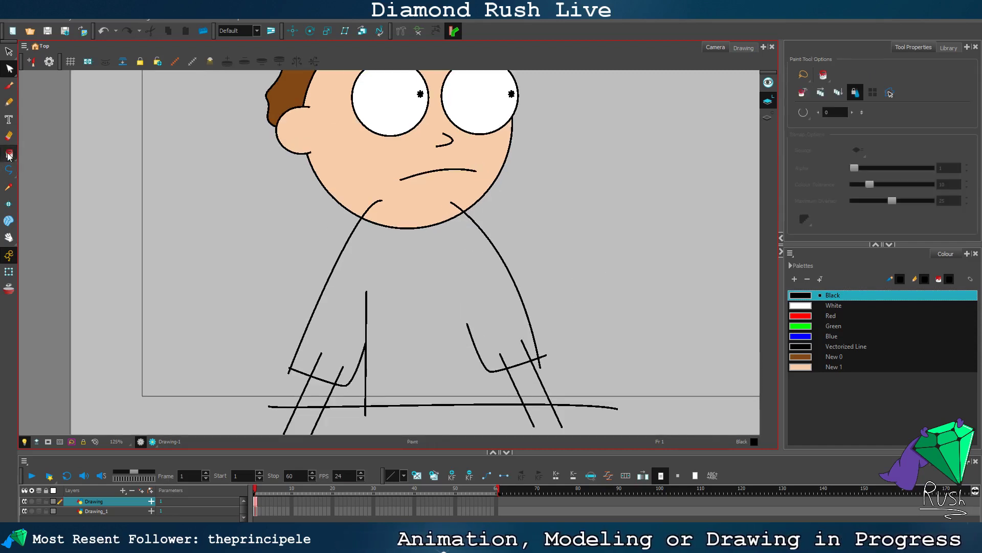
{"action": "left_click", "coordinate": [795, 279]}
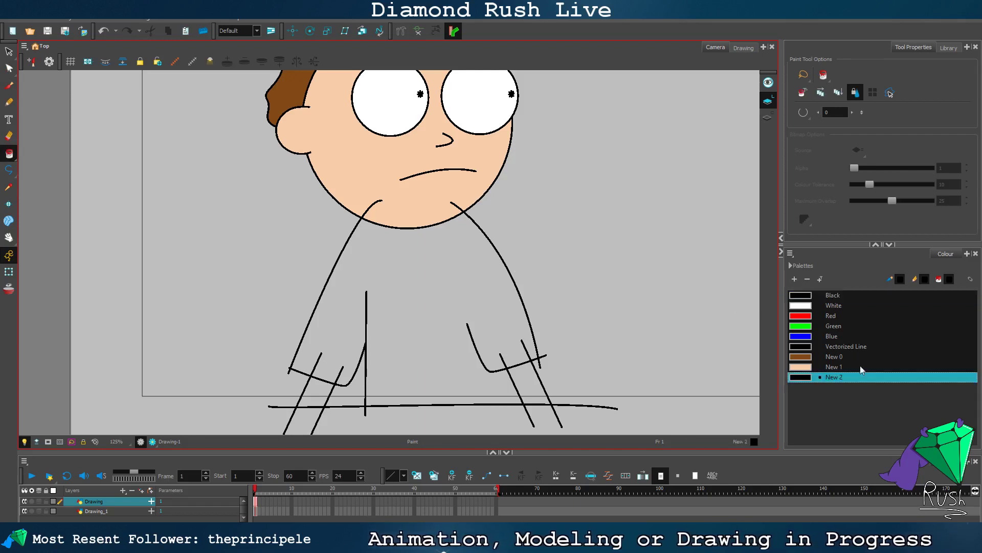
{"action": "double_click", "coordinate": [800, 379]}
{"action": "left_click", "coordinate": [597, 222]}
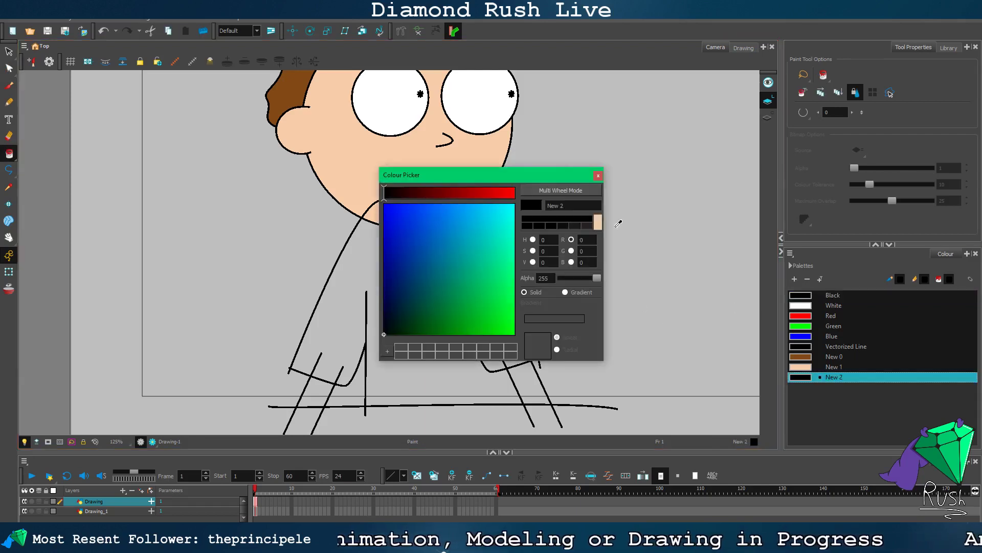
{"action": "left_click", "coordinate": [598, 222]}
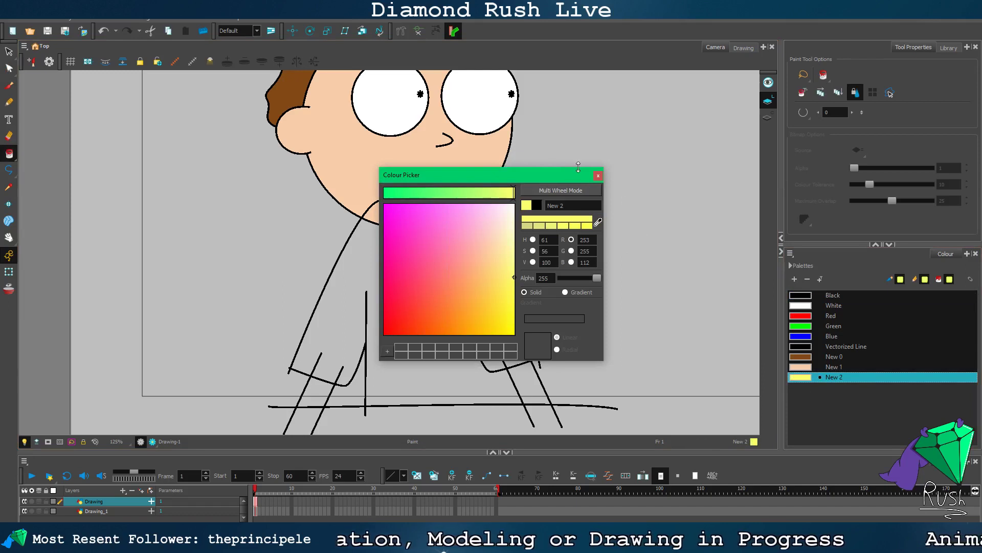
{"action": "left_click", "coordinate": [597, 175]}
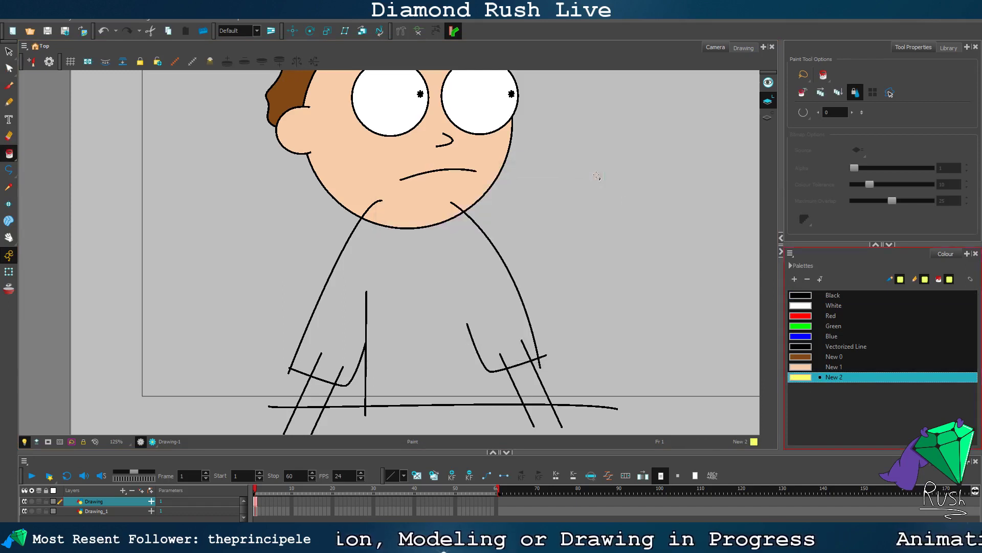
Step: Try to fill the shirt area with the new yellow, and undo the fill
{"action": "left_click", "coordinate": [478, 247]}
{"action": "scroll", "coordinate": [474, 278], "scroll_direction": "down", "scroll_amount": 2}
{"action": "scroll", "coordinate": [471, 307], "scroll_direction": "up", "scroll_amount": 1}
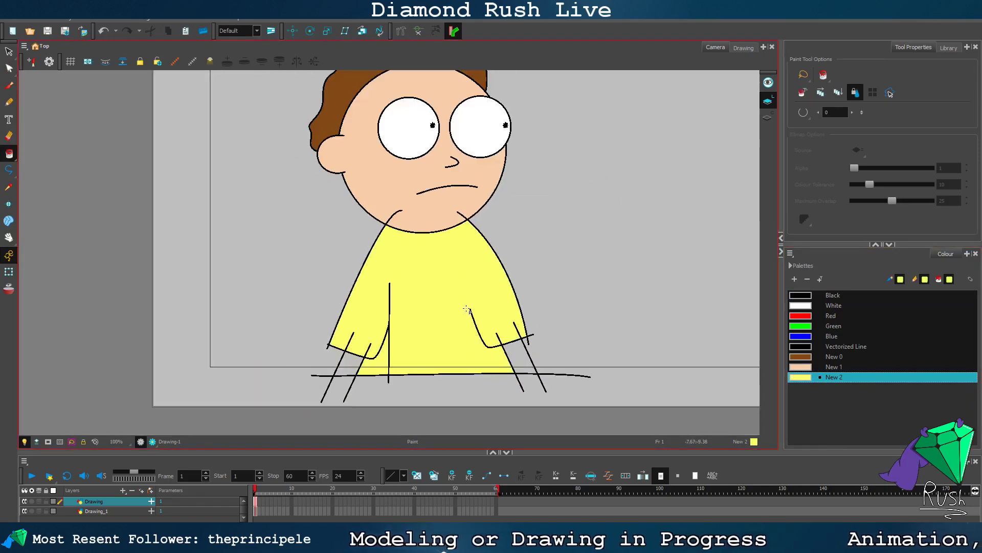
{"action": "key", "text": "ctrl+z"}
Step: Extend the end point of the left sleeve's inner line upward so it crosses the vertical torso line
{"action": "scroll", "coordinate": [451, 341], "scroll_direction": "up", "scroll_amount": 2}
{"action": "scroll", "coordinate": [446, 346], "scroll_direction": "up", "scroll_amount": 1}
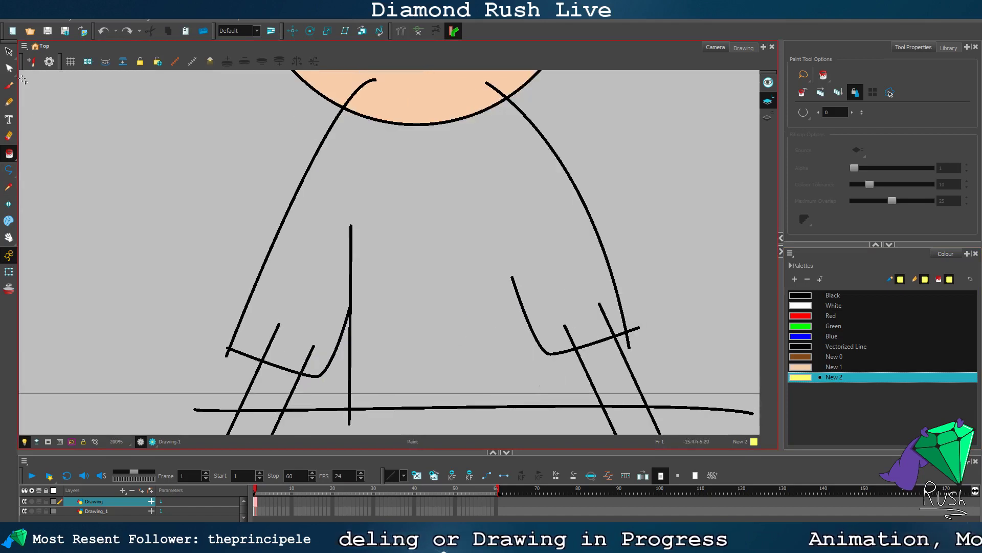
{"action": "key", "text": "alt+q"}
{"action": "left_click", "coordinate": [342, 333]}
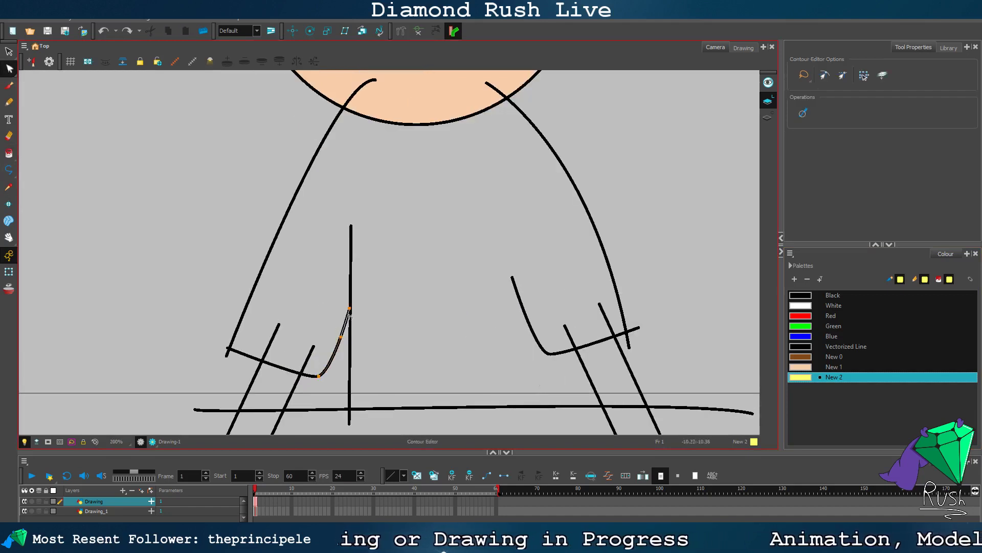
{"action": "left_click_drag", "start_coordinate": [350, 308], "coordinate": [357, 293]}
{"action": "left_click", "coordinate": [401, 279]}
{"action": "scroll", "coordinate": [407, 281], "scroll_direction": "down", "scroll_amount": 2}
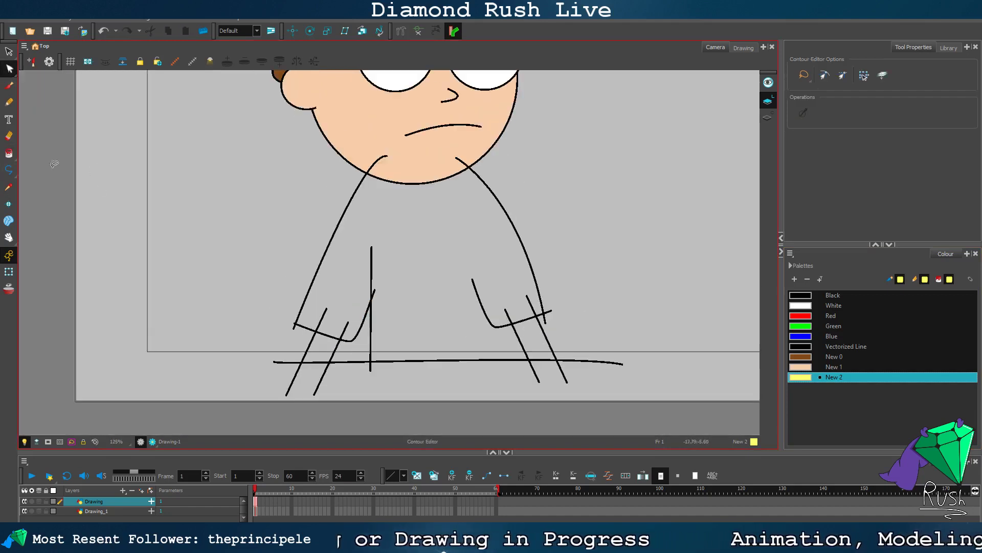
Step: Fill the shirt, including both sleeves, with the yellow New 2 colour
{"action": "left_click", "coordinate": [8, 153]}
{"action": "left_click", "coordinate": [453, 261]}
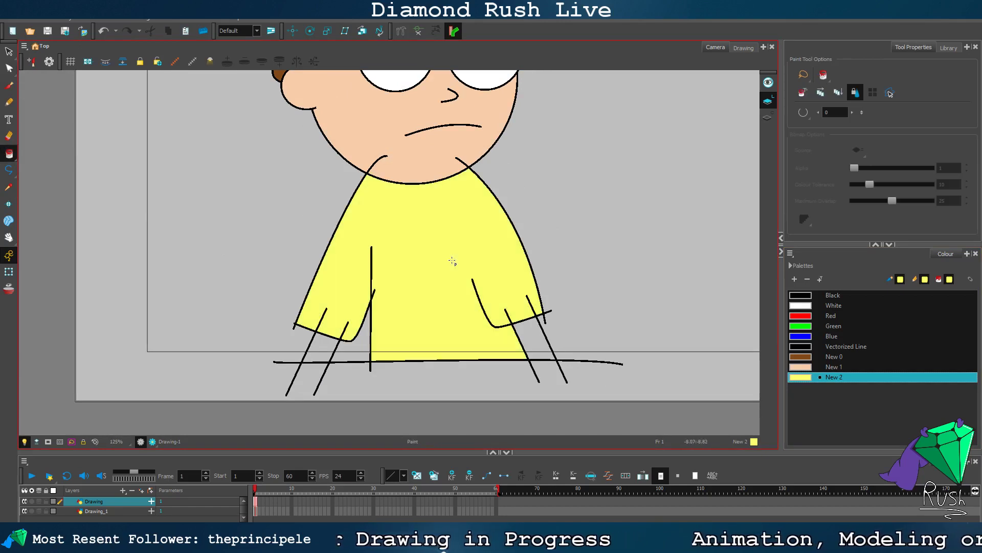
{"action": "scroll", "coordinate": [453, 262], "scroll_direction": "down", "scroll_amount": 3}
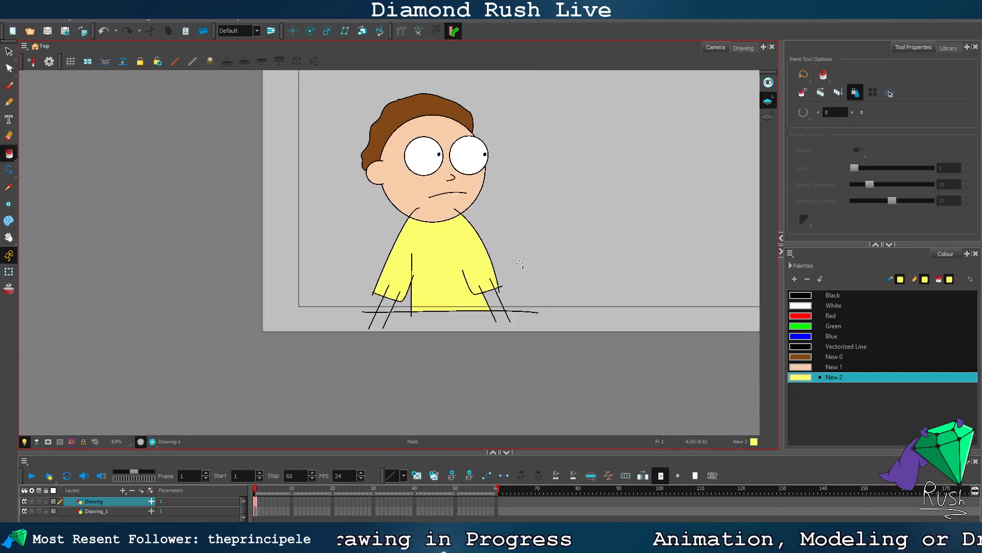
Step: Fill both forearms below the sleeve cuffs with the skin colour New 1
{"action": "scroll", "coordinate": [508, 274], "scroll_direction": "up", "scroll_amount": 5}
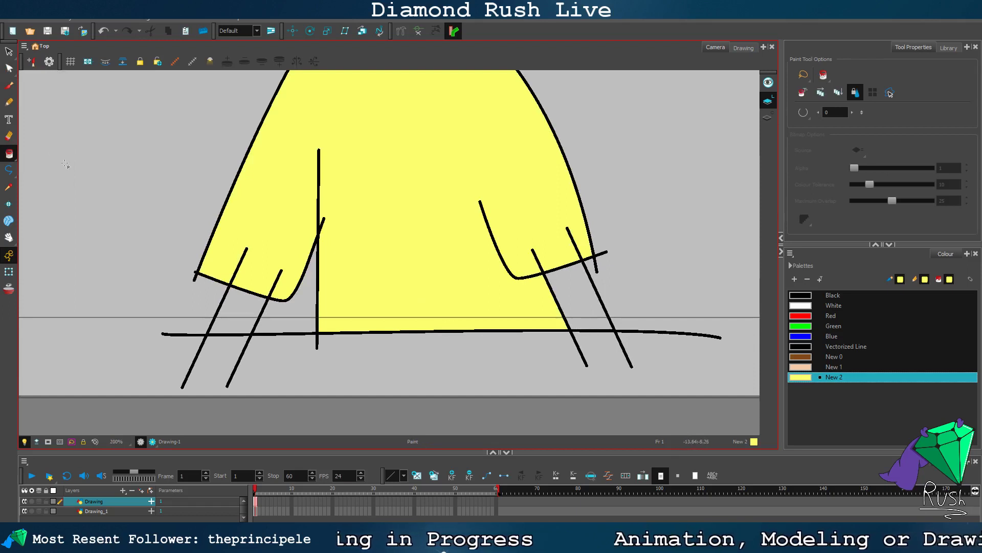
{"action": "left_click", "coordinate": [811, 367]}
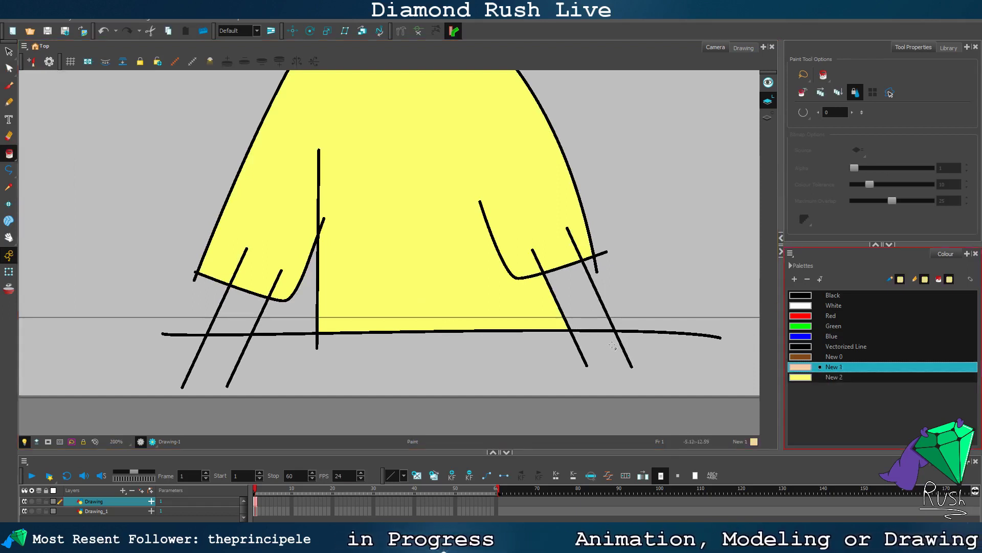
{"action": "left_click", "coordinate": [596, 306]}
{"action": "left_click", "coordinate": [250, 307]}
{"action": "scroll", "coordinate": [449, 262], "scroll_direction": "down", "scroll_amount": 3}
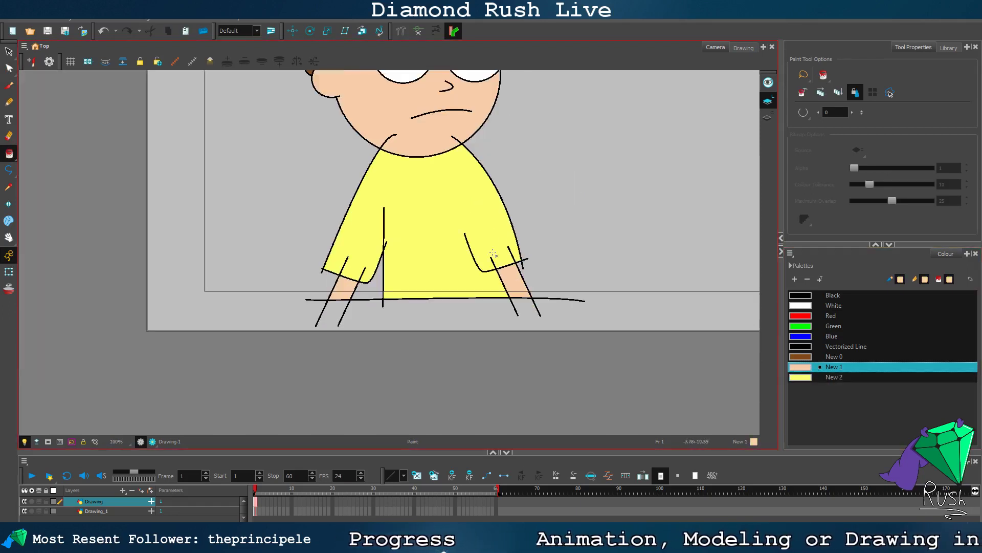
Step: Check the coloured character in the render preview, and return to the normal drawing view
{"action": "scroll", "coordinate": [560, 227], "scroll_direction": "down", "scroll_amount": 3}
{"action": "scroll", "coordinate": [594, 161], "scroll_direction": "up", "scroll_amount": 3}
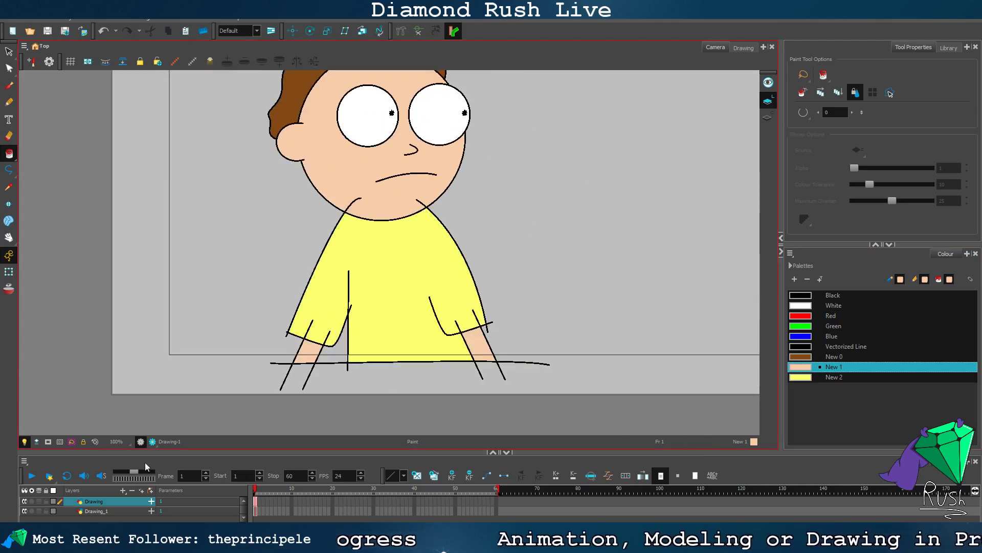
{"action": "left_click", "coordinate": [153, 441]}
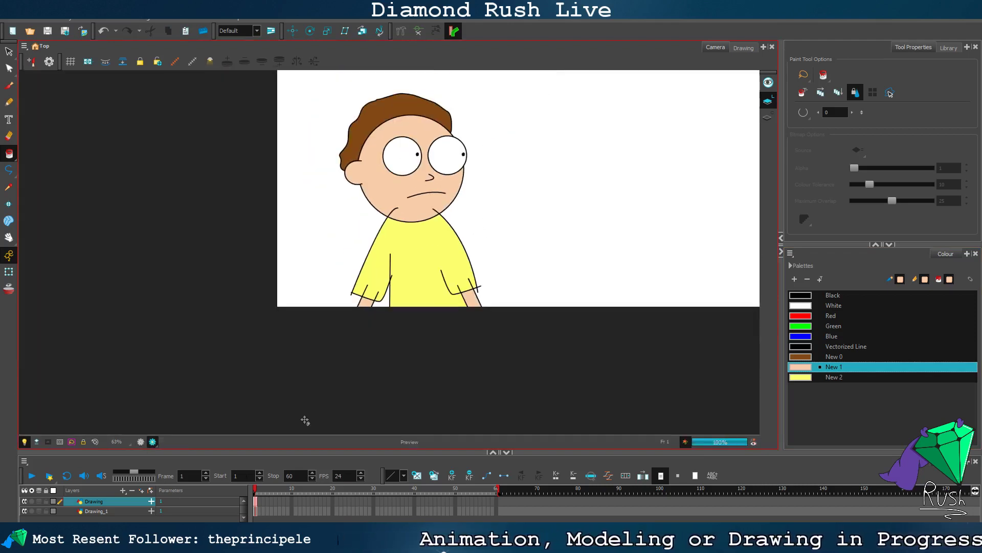
{"action": "left_click", "coordinate": [138, 440]}
Step: Delete the excess end of the left shoulder line that overlaps the chin, using the Contour Editor
{"action": "scroll", "coordinate": [307, 317], "scroll_direction": "up", "scroll_amount": 2}
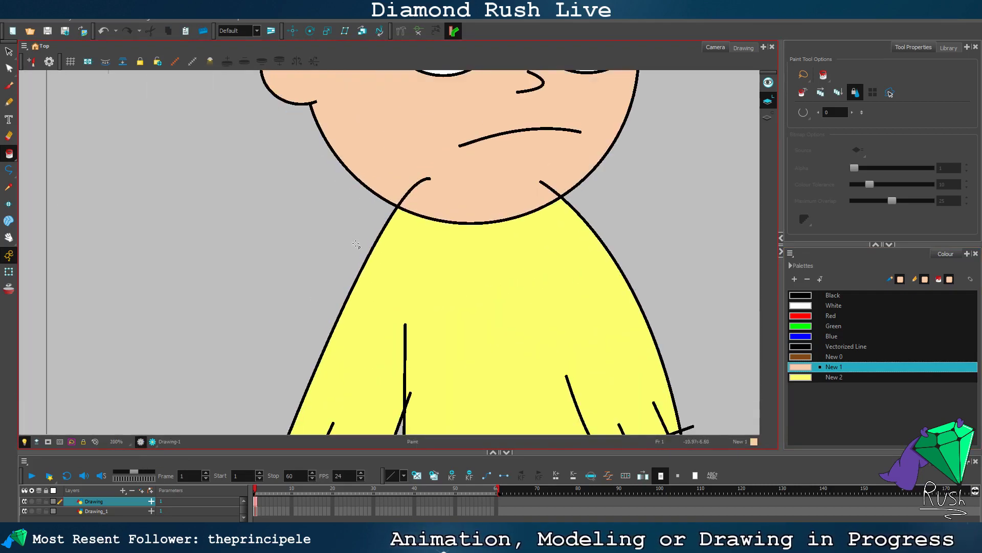
{"action": "left_click", "coordinate": [8, 66]}
{"action": "key", "text": "ctrl+a"}
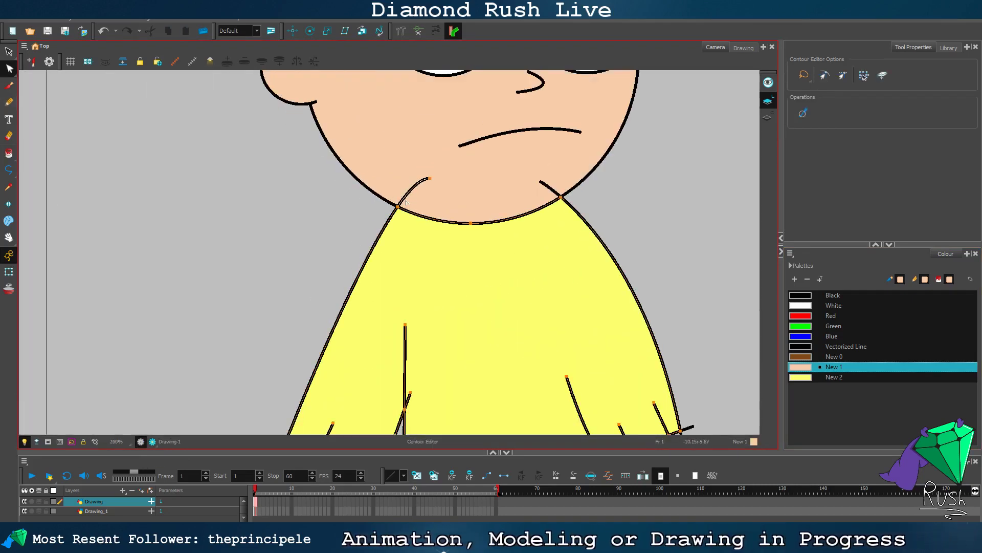
{"action": "key", "text": "Delete"}
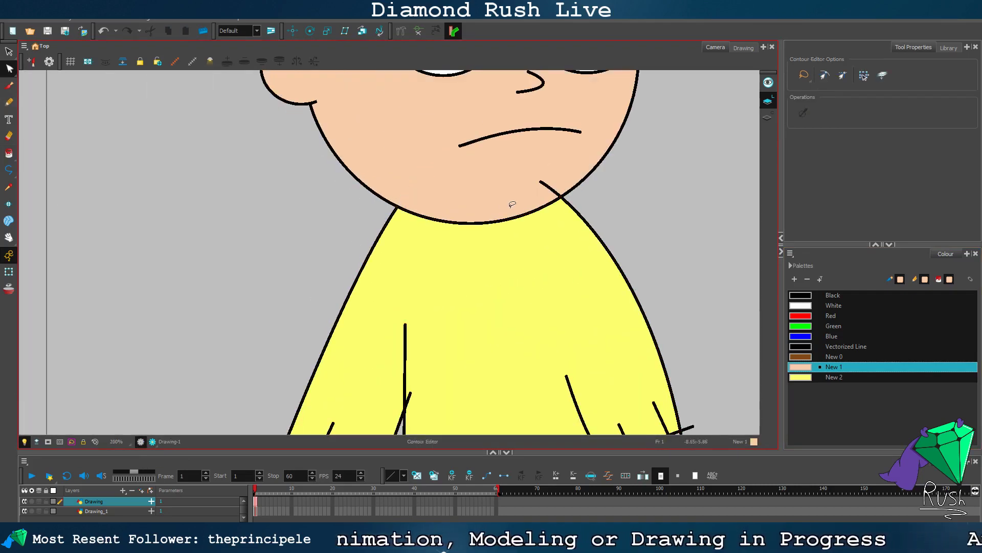
Step: Delete the excess end of the right-hand shoulder line that overlaps the chin
{"action": "left_click", "coordinate": [560, 194]}
{"action": "key", "text": "Delete"}
{"action": "scroll", "coordinate": [643, 277], "scroll_direction": "down", "scroll_amount": 3}
{"action": "scroll", "coordinate": [664, 378], "scroll_direction": "up", "scroll_amount": 2}
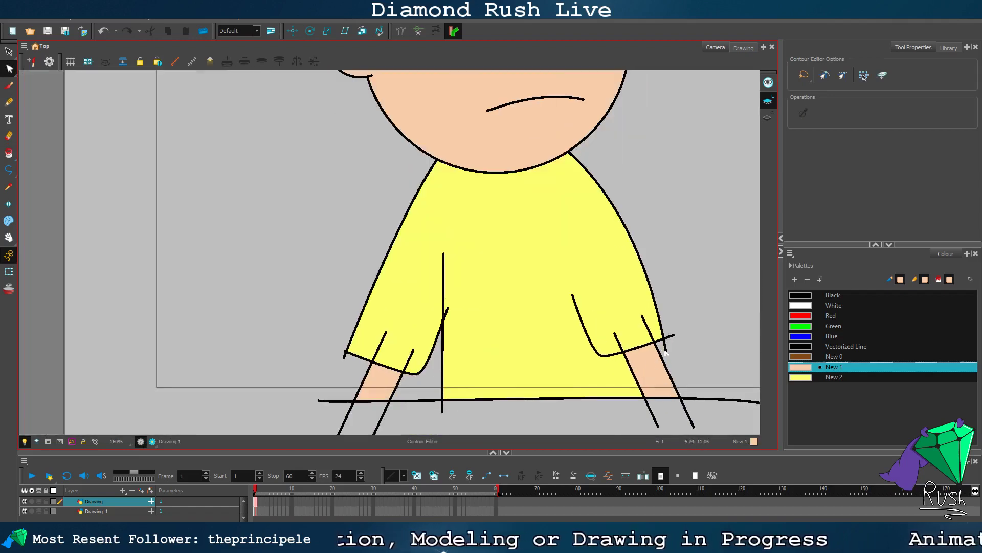
Step: Delete the two forearm line ends that overlap the right-hand sleeve above its cuff
{"action": "scroll", "coordinate": [682, 346], "scroll_direction": "up", "scroll_amount": 2}
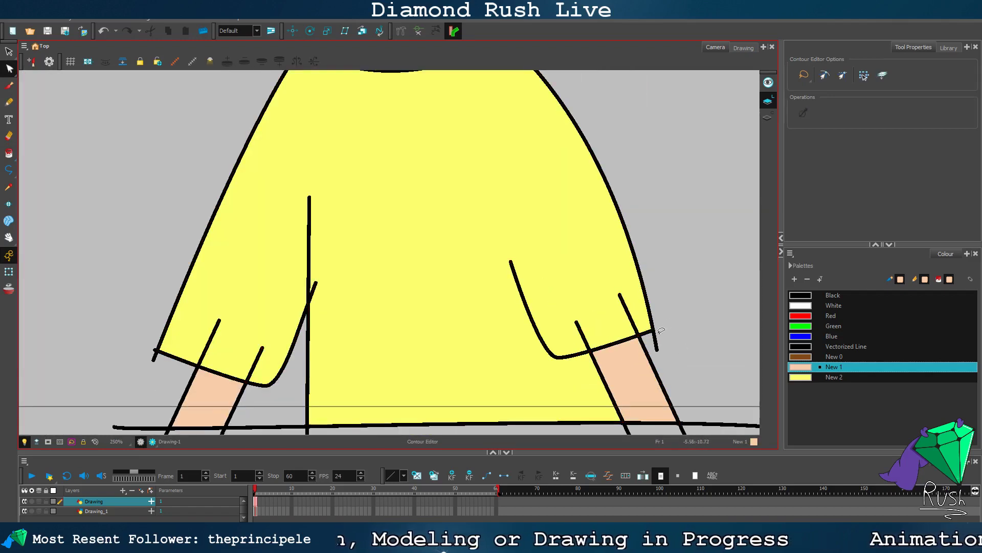
{"action": "left_click", "coordinate": [626, 311]}
{"action": "key", "text": "Delete"}
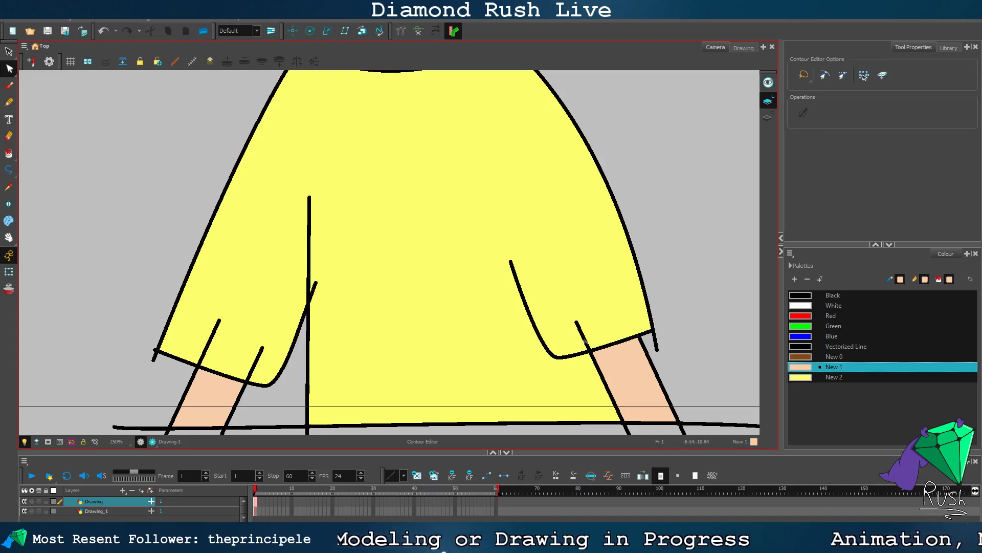
{"action": "left_click", "coordinate": [584, 340]}
{"action": "key", "text": "Delete"}
Step: Reshape the right-hand sleeve's inner line by shifting its cuff corner point and its upper end point
{"action": "left_click", "coordinate": [544, 339]}
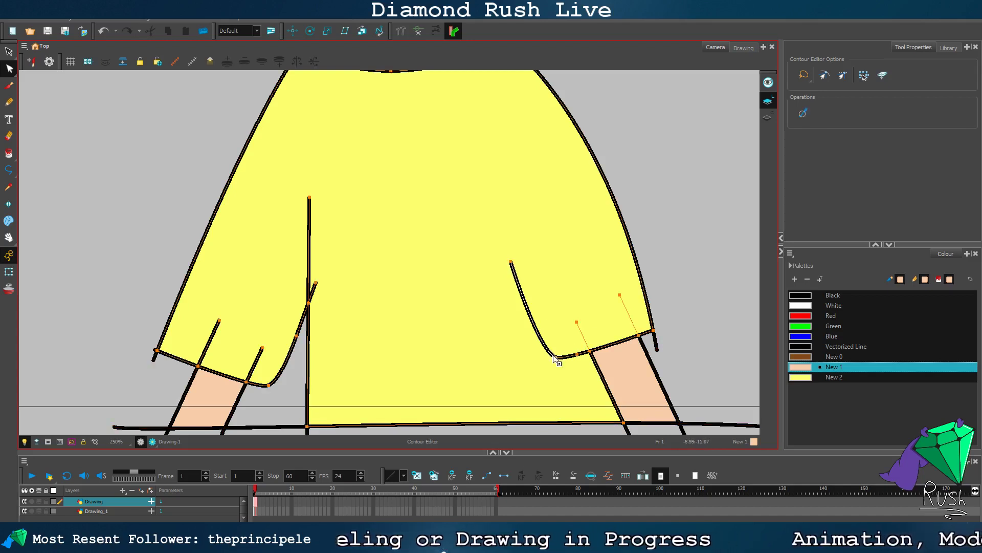
{"action": "left_click_drag", "start_coordinate": [554, 358], "coordinate": [570, 356]}
{"action": "left_click_drag", "start_coordinate": [513, 264], "coordinate": [523, 250]}
{"action": "left_click", "coordinate": [652, 231]}
{"action": "scroll", "coordinate": [586, 308], "scroll_direction": "down", "scroll_amount": 2}
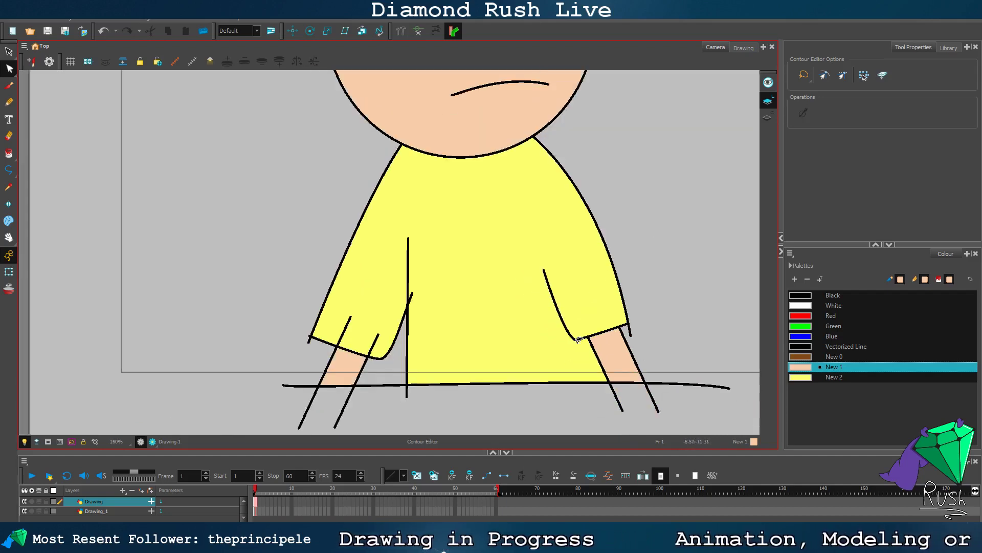
Step: Delete the excess end of the right-hand sleeve's outer line that sticks out below the cuff
{"action": "scroll", "coordinate": [638, 338], "scroll_direction": "up", "scroll_amount": 3}
{"action": "scroll", "coordinate": [612, 329], "scroll_direction": "up", "scroll_amount": 4}
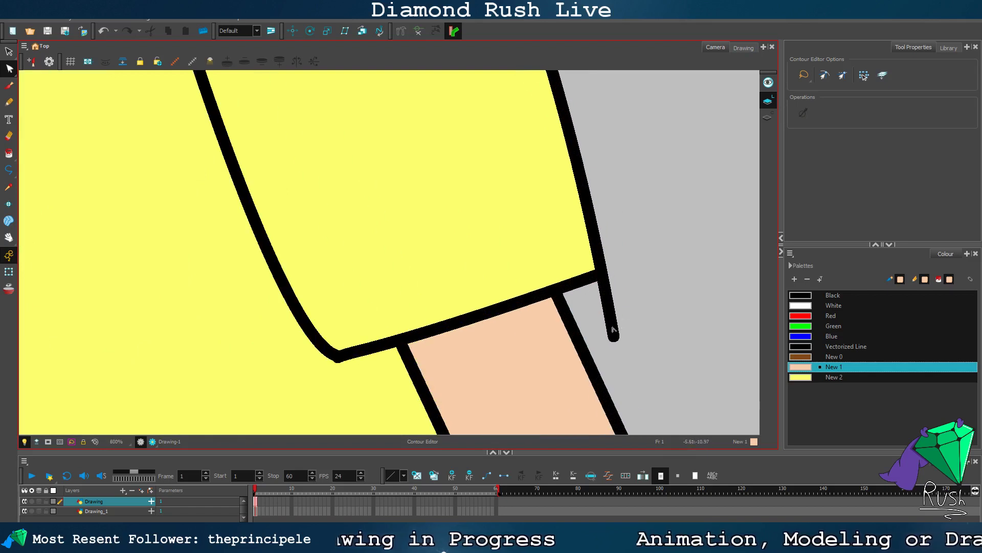
{"action": "left_click", "coordinate": [616, 337]}
{"action": "key", "text": "Delete"}
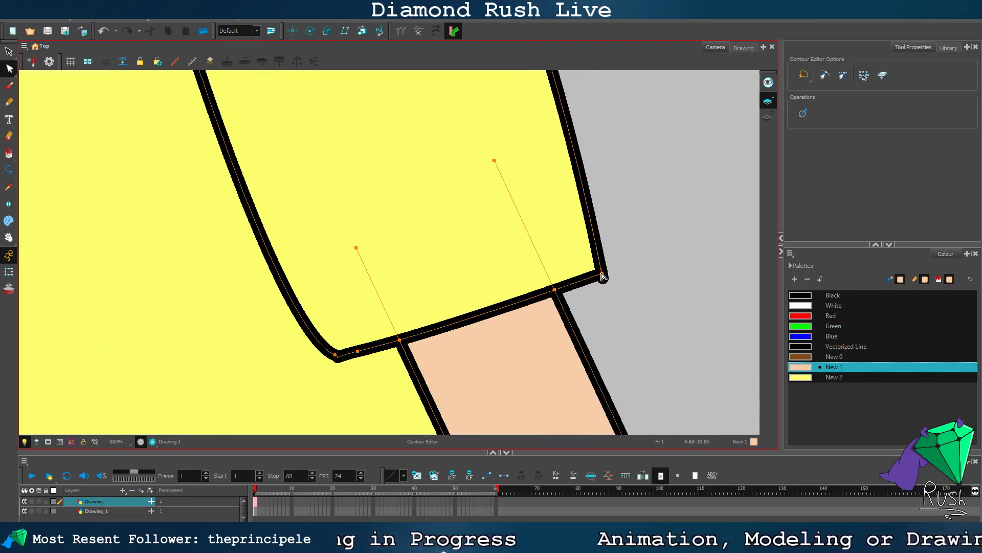
{"action": "left_click", "coordinate": [633, 271]}
{"action": "left_click", "coordinate": [607, 279]}
{"action": "key", "text": "Delete"}
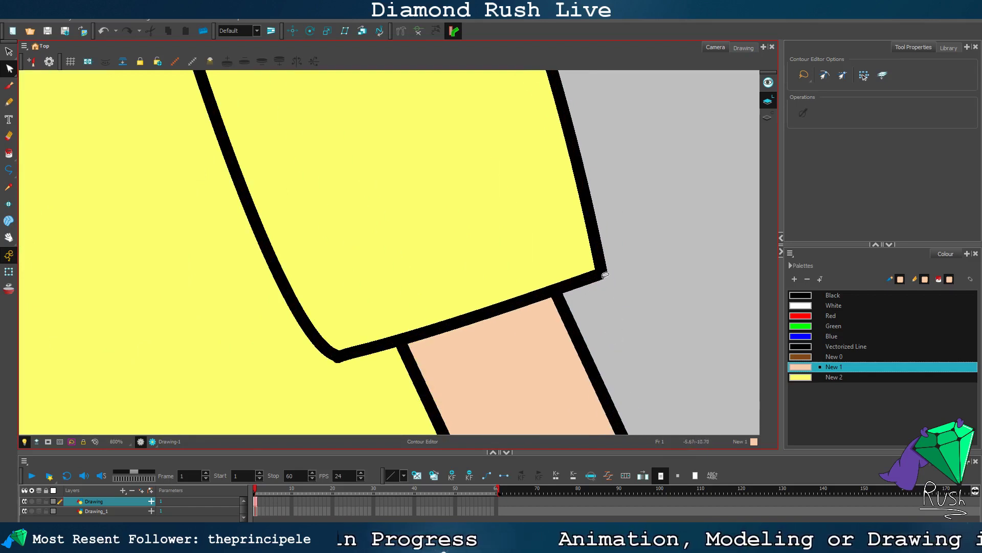
Step: Pull the remaining stub at the right-hand sleeve's outer cuff corner in to form a clean corner
{"action": "scroll", "coordinate": [610, 285], "scroll_direction": "up", "scroll_amount": 4}
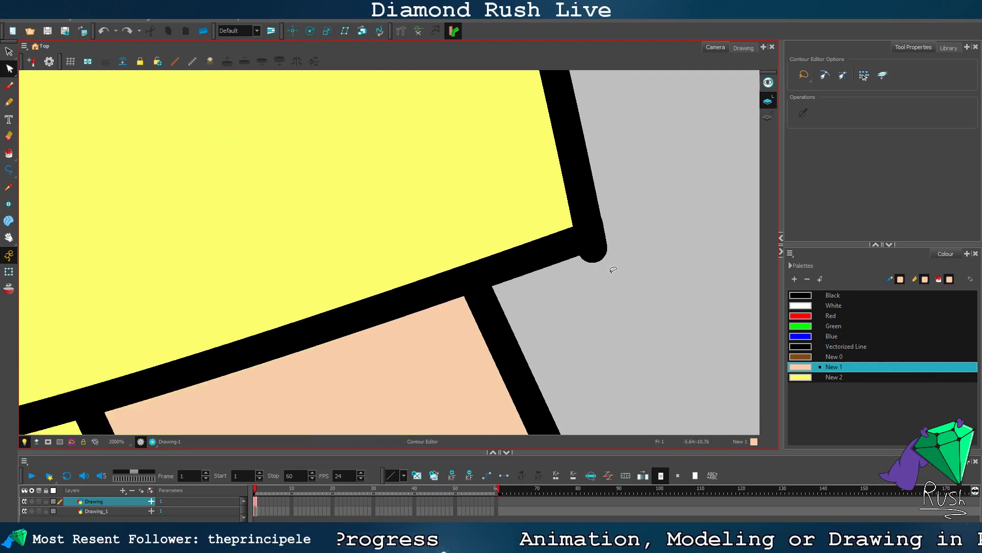
{"action": "left_click", "coordinate": [596, 253]}
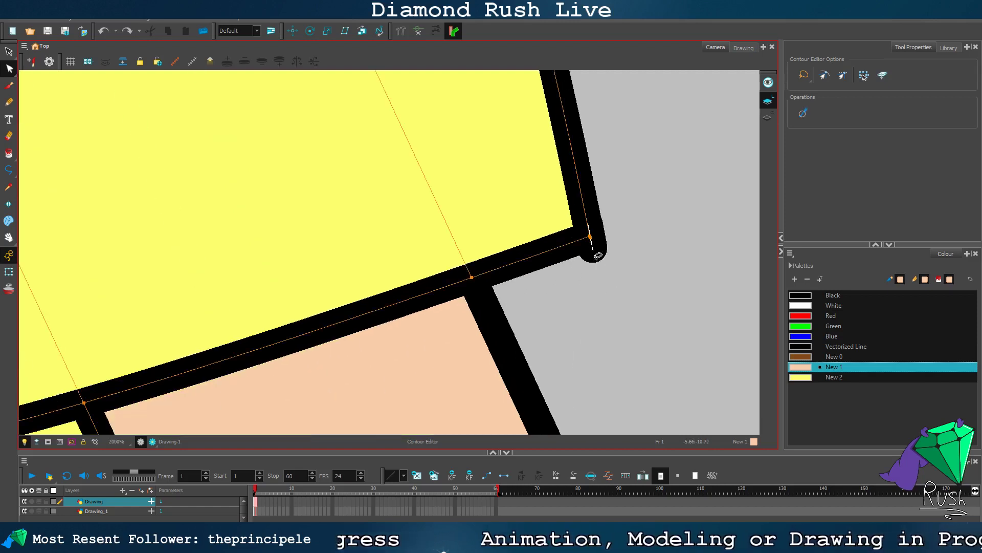
{"action": "left_click", "coordinate": [598, 242]}
{"action": "left_click", "coordinate": [596, 253]}
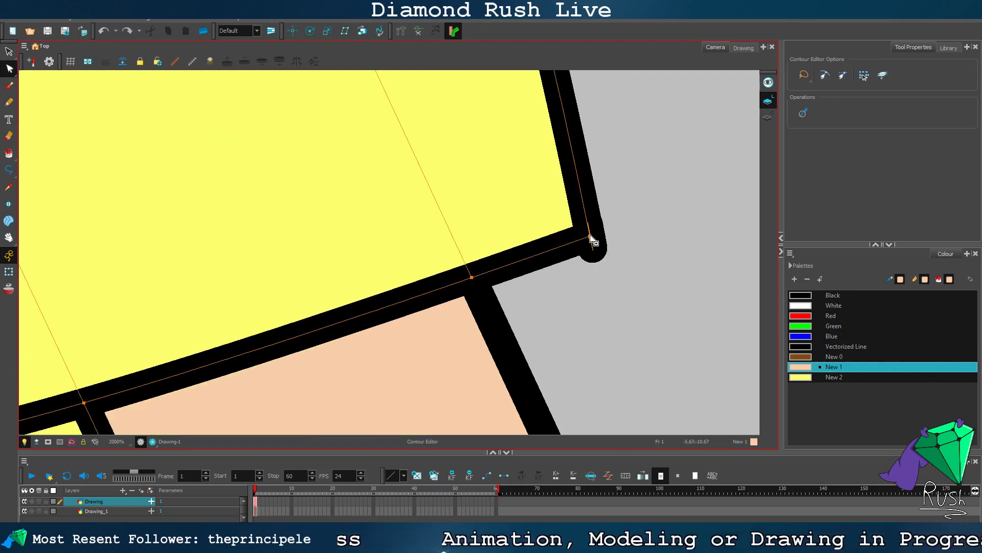
{"action": "left_click", "coordinate": [596, 247]}
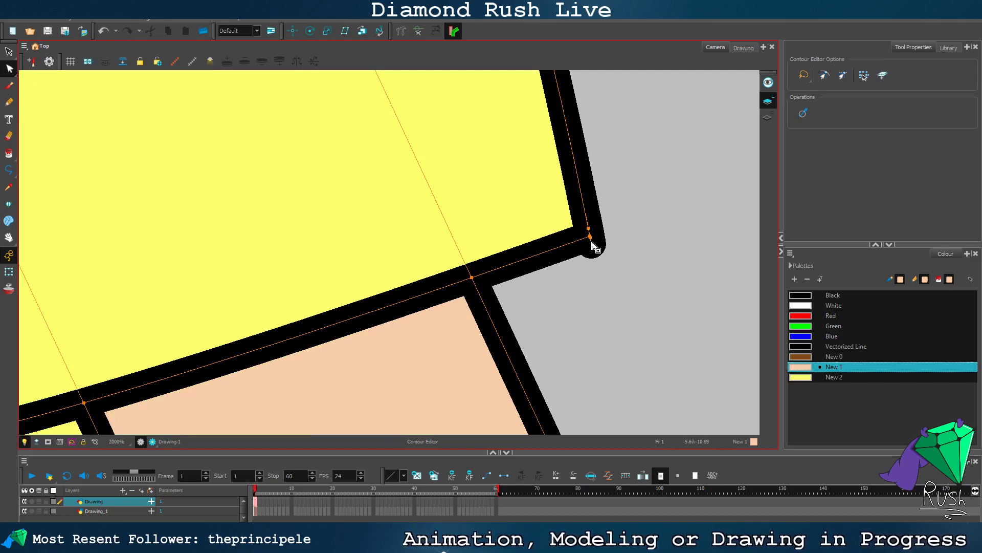
{"action": "left_click_drag", "start_coordinate": [592, 242], "coordinate": [589, 234]}
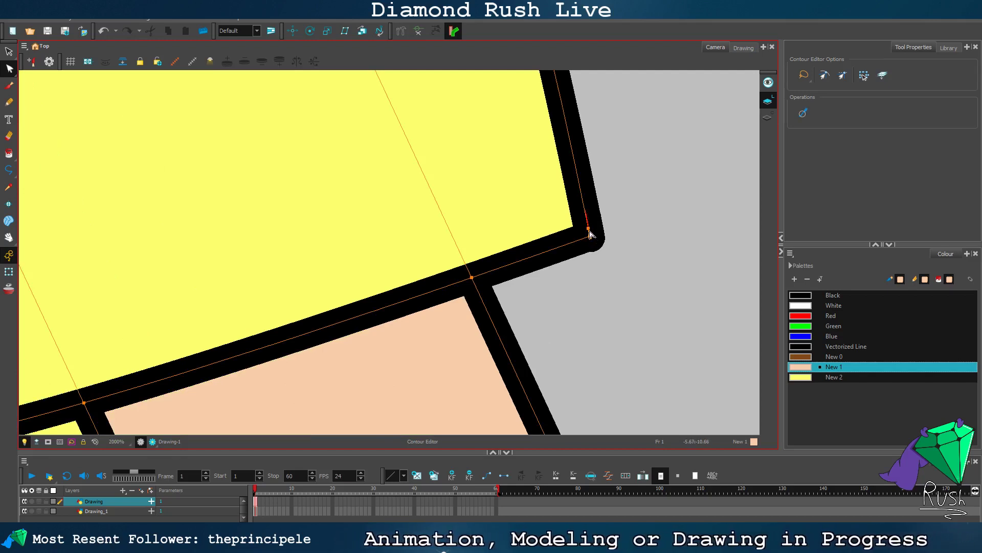
{"action": "left_click", "coordinate": [623, 230]}
Step: Delete the two forearm line ends that overlap the left-hand sleeve above its cuff
{"action": "scroll", "coordinate": [550, 248], "scroll_direction": "down", "scroll_amount": 8}
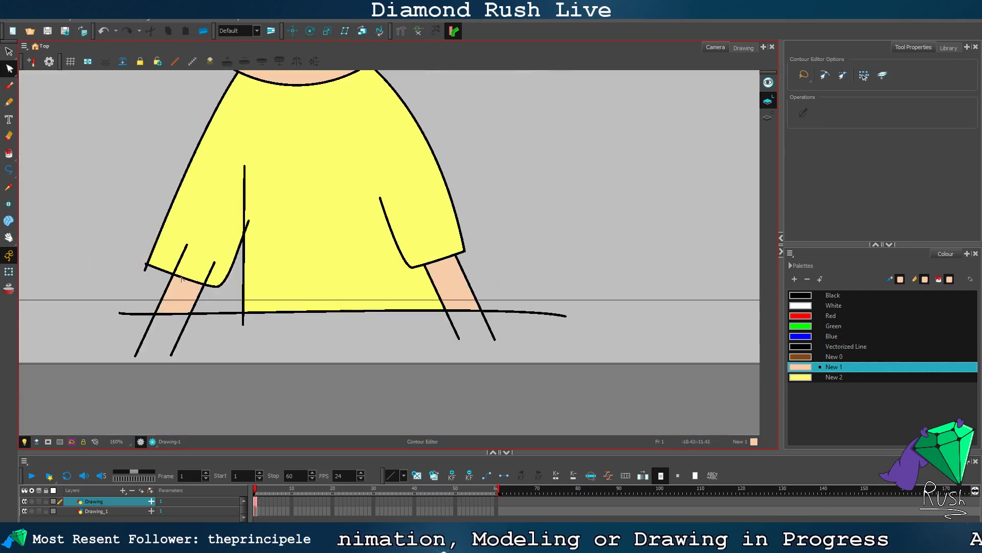
{"action": "scroll", "coordinate": [190, 266], "scroll_direction": "up", "scroll_amount": 4}
{"action": "left_click", "coordinate": [186, 267]}
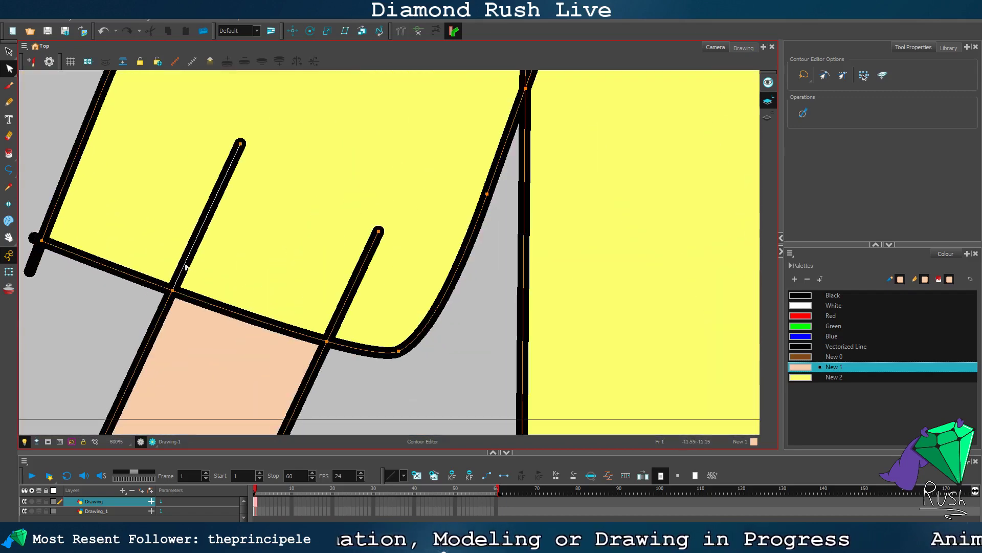
{"action": "key", "text": "Delete"}
{"action": "left_click", "coordinate": [346, 305]}
{"action": "key", "text": "Delete"}
Step: Delete the overhanging outer-line and cuff-line ends at the left-hand sleeve's outer corner
{"action": "scroll", "coordinate": [301, 271], "scroll_direction": "down", "scroll_amount": 5}
{"action": "scroll", "coordinate": [206, 253], "scroll_direction": "up", "scroll_amount": 6}
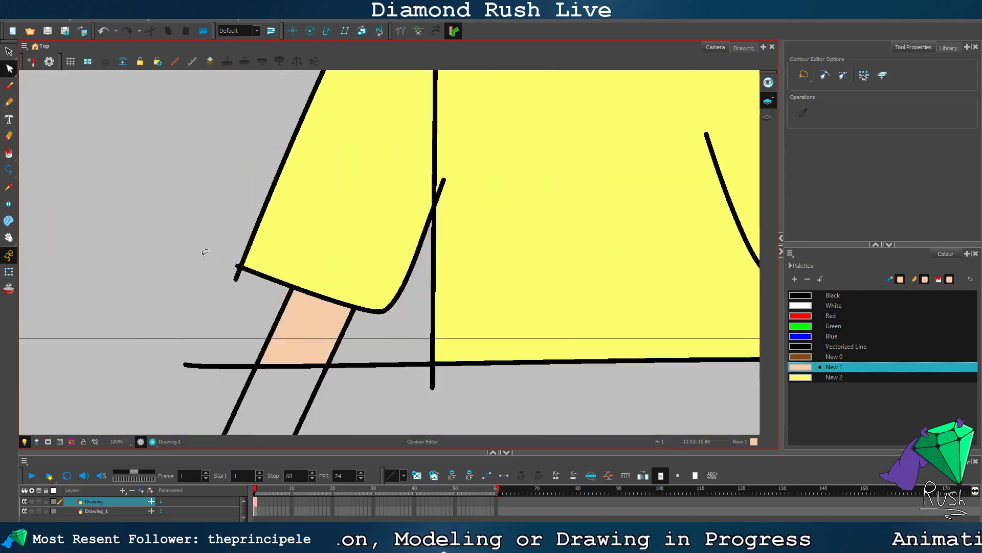
{"action": "left_click", "coordinate": [280, 290]}
{"action": "key", "text": "Delete"}
{"action": "left_click", "coordinate": [285, 264]}
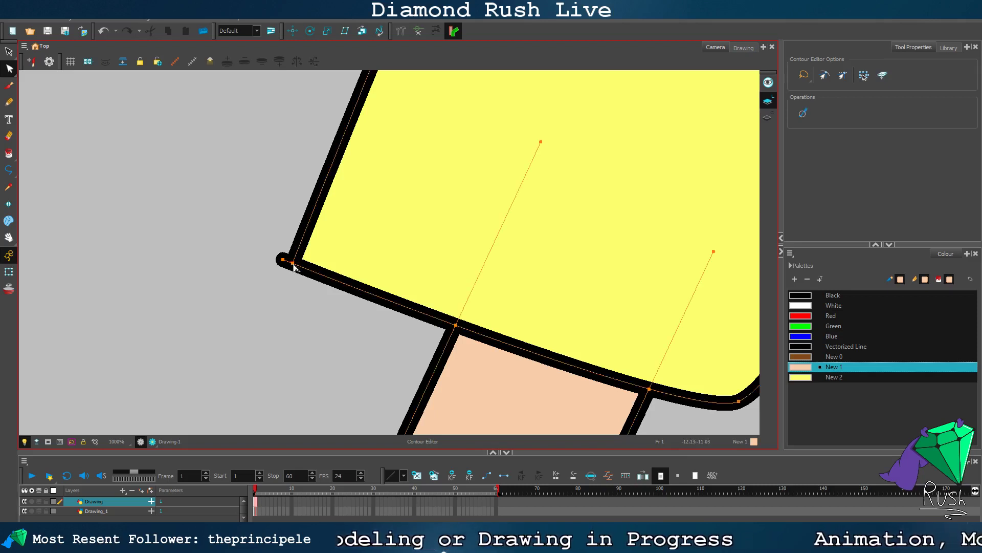
{"action": "key", "text": "Delete"}
{"action": "left_click", "coordinate": [272, 281]}
Step: Delete the end of the left-hand sleeve's inner line that crosses the vertical torso line
{"action": "scroll", "coordinate": [274, 281], "scroll_direction": "down", "scroll_amount": 3}
{"action": "scroll", "coordinate": [489, 255], "scroll_direction": "up", "scroll_amount": 2}
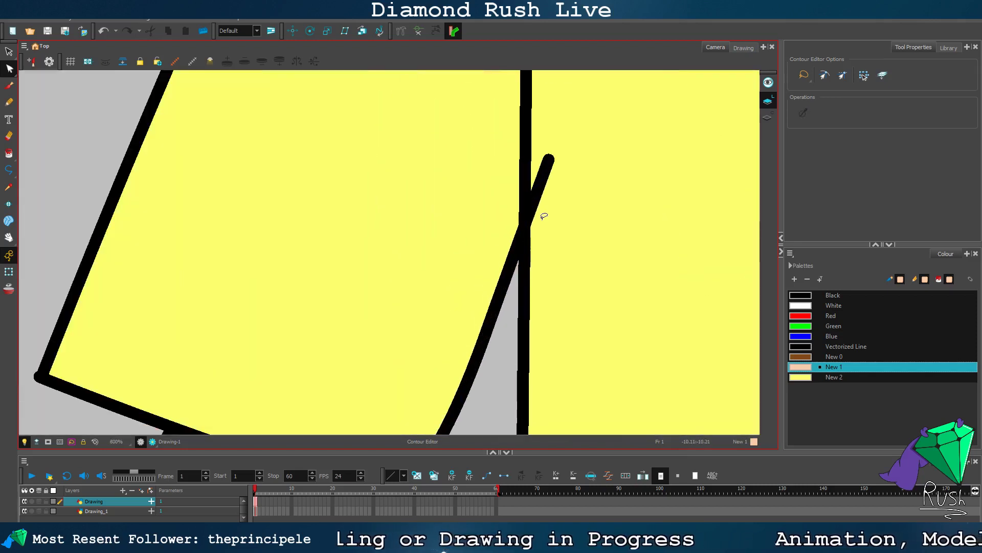
{"action": "left_click", "coordinate": [549, 167]}
{"action": "left_click_drag", "start_coordinate": [549, 160], "coordinate": [548, 150]}
{"action": "key", "text": "Delete"}
{"action": "scroll", "coordinate": [541, 200], "scroll_direction": "down", "scroll_amount": 3}
{"action": "scroll", "coordinate": [574, 206], "scroll_direction": "down", "scroll_amount": 2}
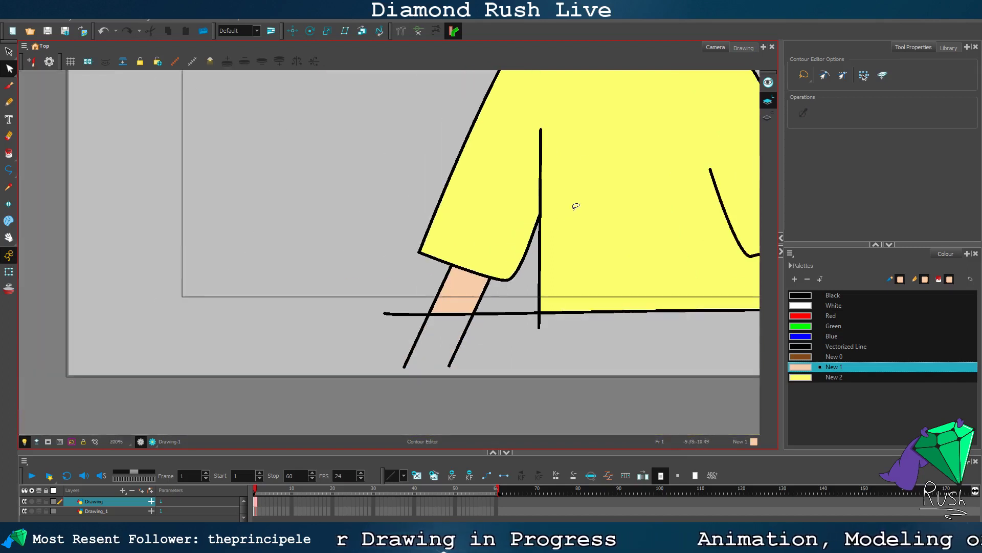
Step: Reshape the left-hand sleeve's inner line by moving its upper end higher along the torso line and adjusting its curve
{"action": "scroll", "coordinate": [572, 175], "scroll_direction": "up", "scroll_amount": 4}
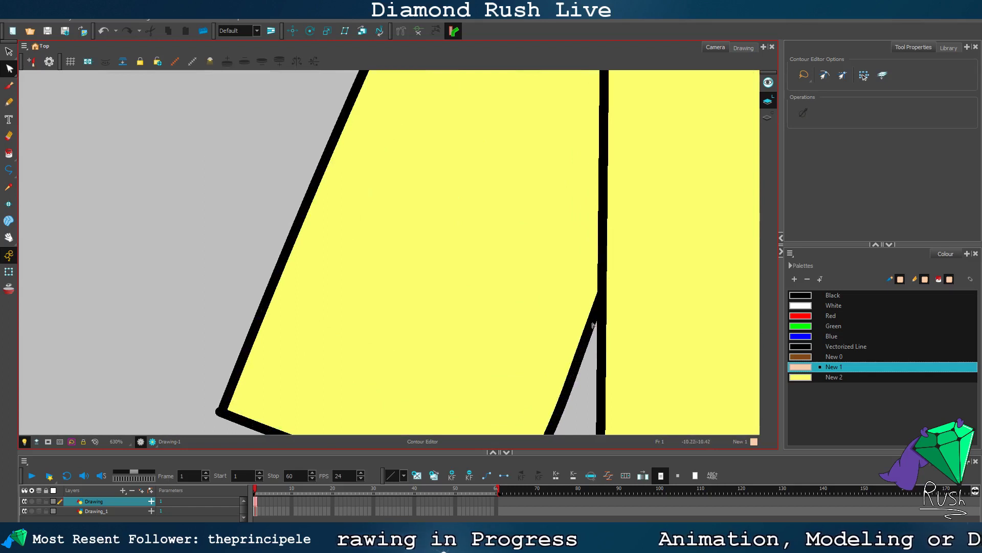
{"action": "left_click", "coordinate": [594, 325]}
{"action": "left_click_drag", "start_coordinate": [605, 292], "coordinate": [604, 180]}
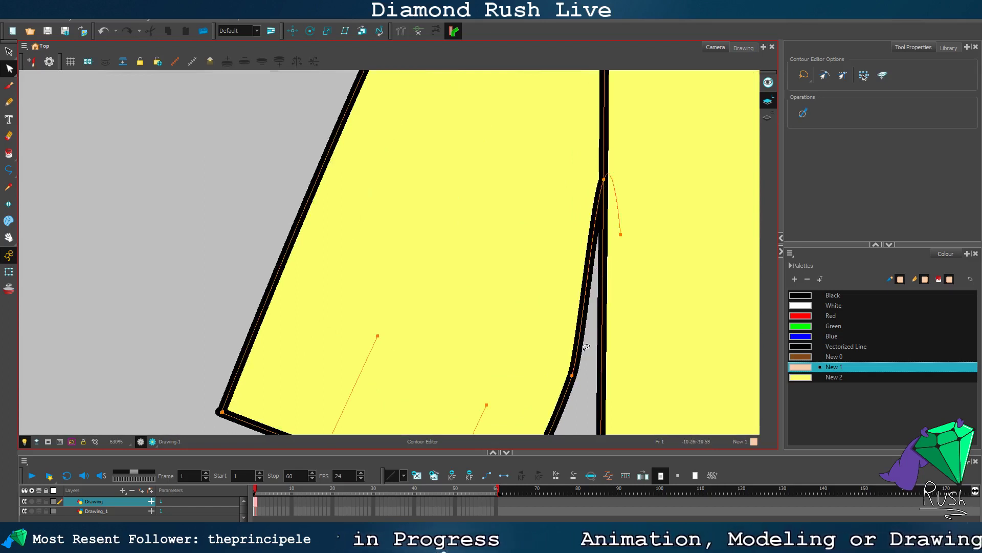
{"action": "scroll", "coordinate": [586, 346], "scroll_direction": "down", "scroll_amount": 1}
{"action": "scroll", "coordinate": [576, 366], "scroll_direction": "up", "scroll_amount": 1}
{"action": "left_click_drag", "start_coordinate": [572, 359], "coordinate": [568, 312]}
{"action": "scroll", "coordinate": [569, 313], "scroll_direction": "down", "scroll_amount": 6}
{"action": "left_click", "coordinate": [445, 286]}
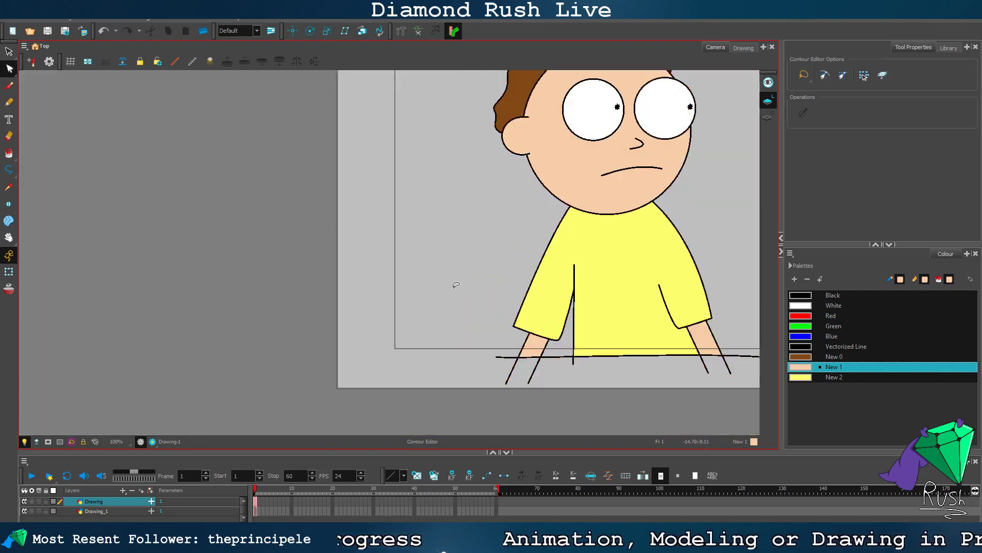
Step: Check the trimmed character in the render preview, and return to the normal drawing view
{"action": "scroll", "coordinate": [468, 295], "scroll_direction": "down", "scroll_amount": 1}
{"action": "scroll", "coordinate": [648, 287], "scroll_direction": "up", "scroll_amount": 2}
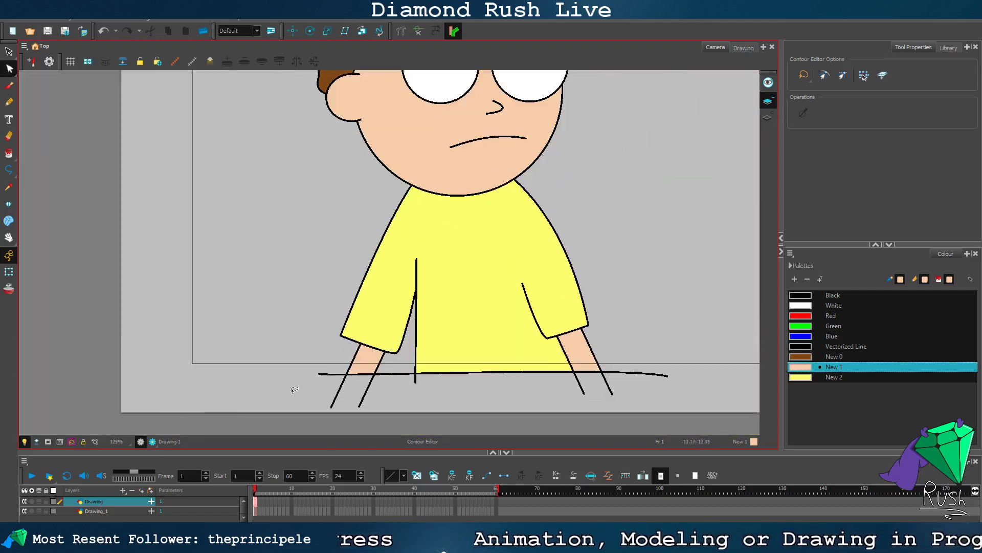
{"action": "left_click", "coordinate": [153, 441]}
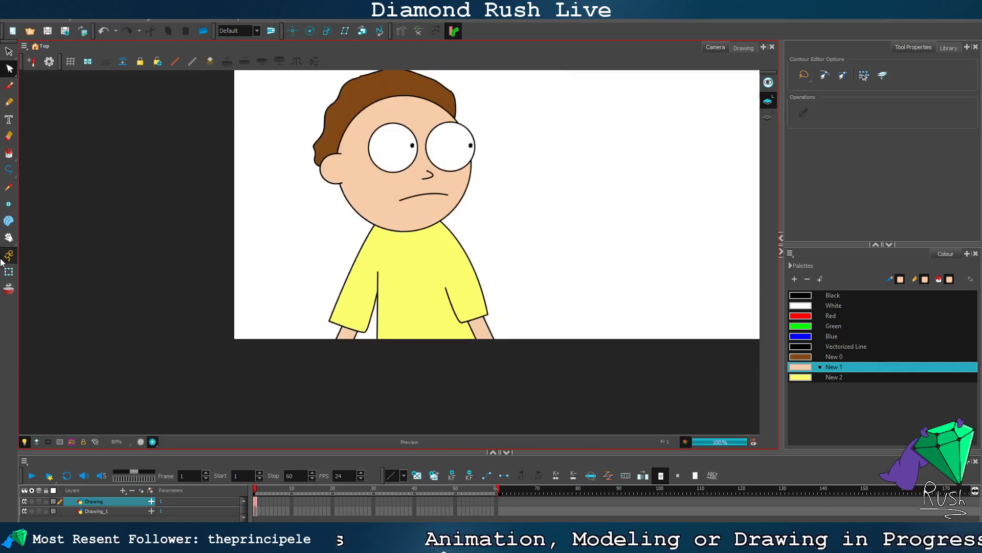
{"action": "left_click", "coordinate": [9, 238]}
{"action": "left_click_drag", "start_coordinate": [229, 183], "coordinate": [234, 233]}
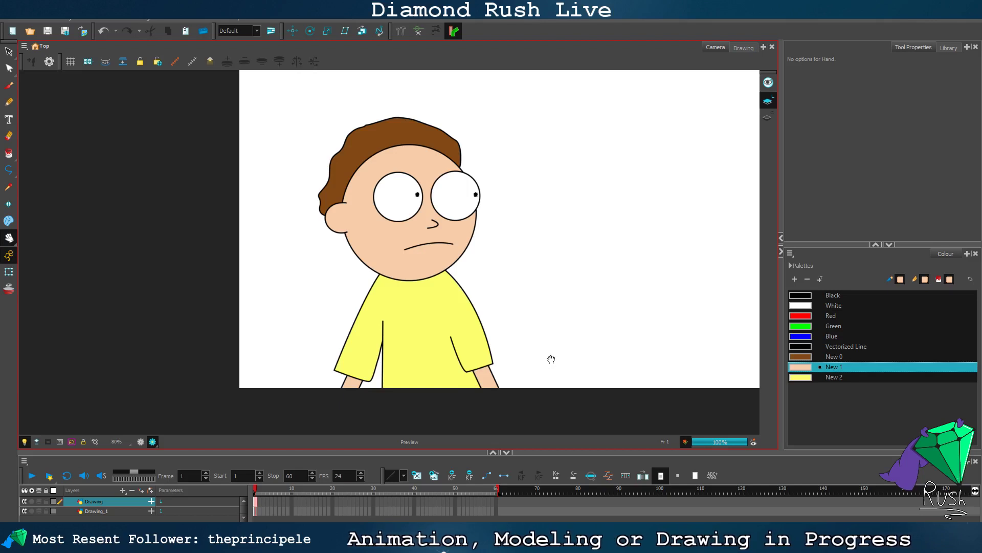
{"action": "left_click", "coordinate": [141, 441]}
Step: Try to curve the outer and inner outlines of the right-hand forearm with the Contour Editor, and undo the bends
{"action": "scroll", "coordinate": [573, 364], "scroll_direction": "up", "scroll_amount": 3}
{"action": "left_click_drag", "start_coordinate": [486, 230], "coordinate": [501, 134]}
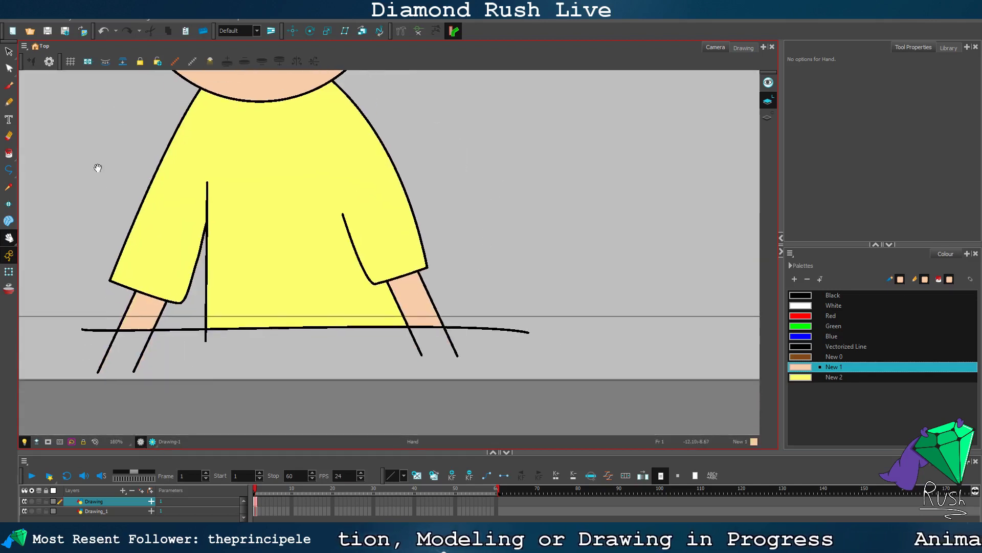
{"action": "left_click", "coordinate": [10, 68]}
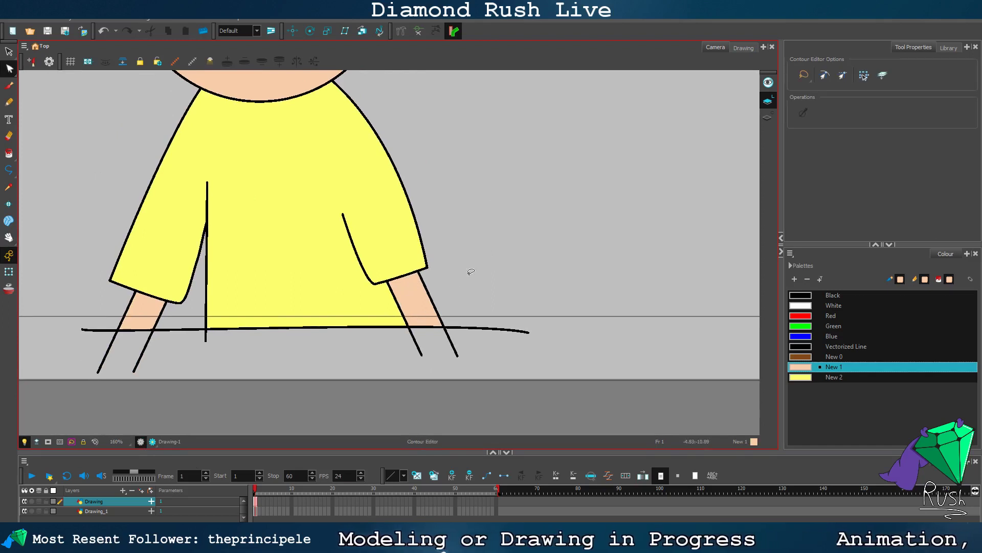
{"action": "key", "text": "ctrl+a"}
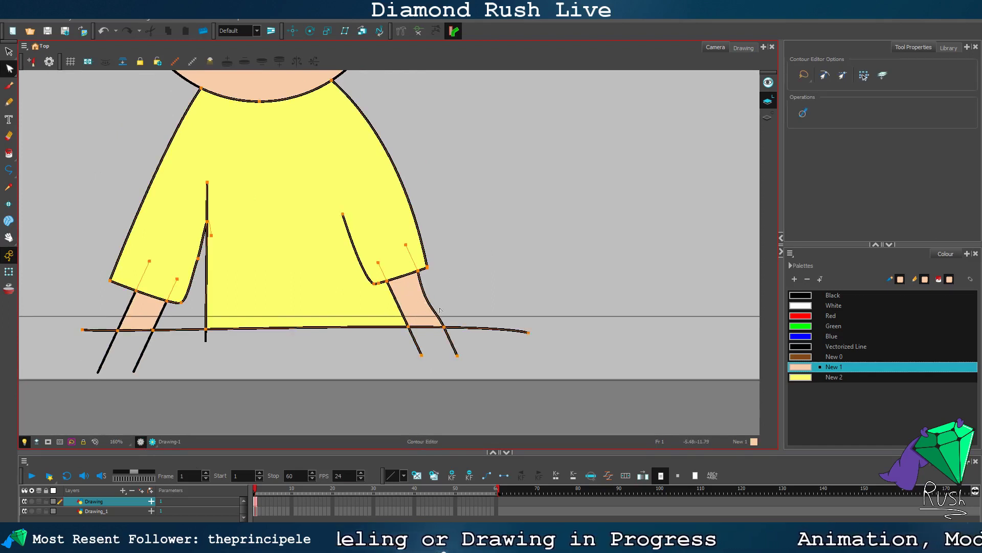
{"action": "key", "text": "ctrl+z"}
{"action": "left_click", "coordinate": [428, 291]}
{"action": "left_click", "coordinate": [417, 293]}
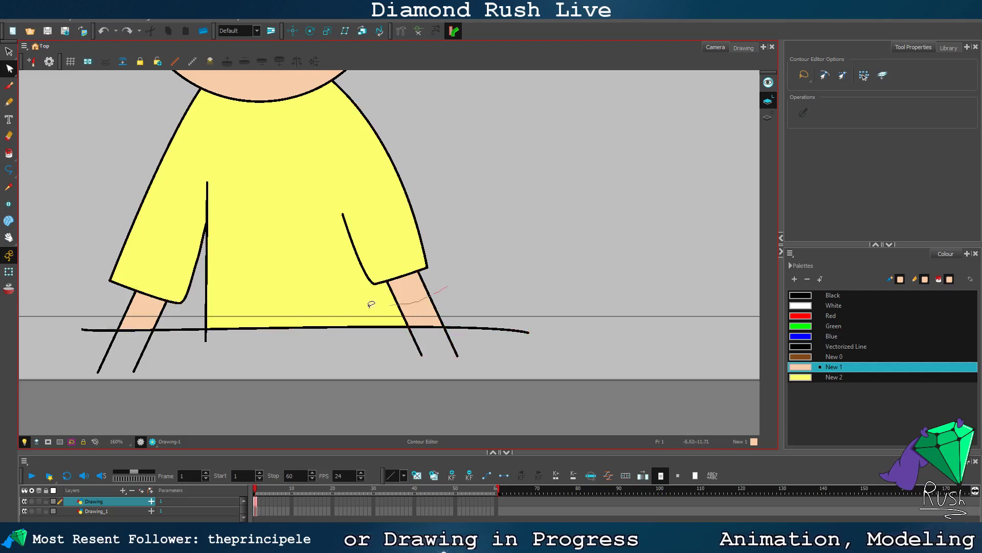
{"action": "key", "text": "ctrl+a"}
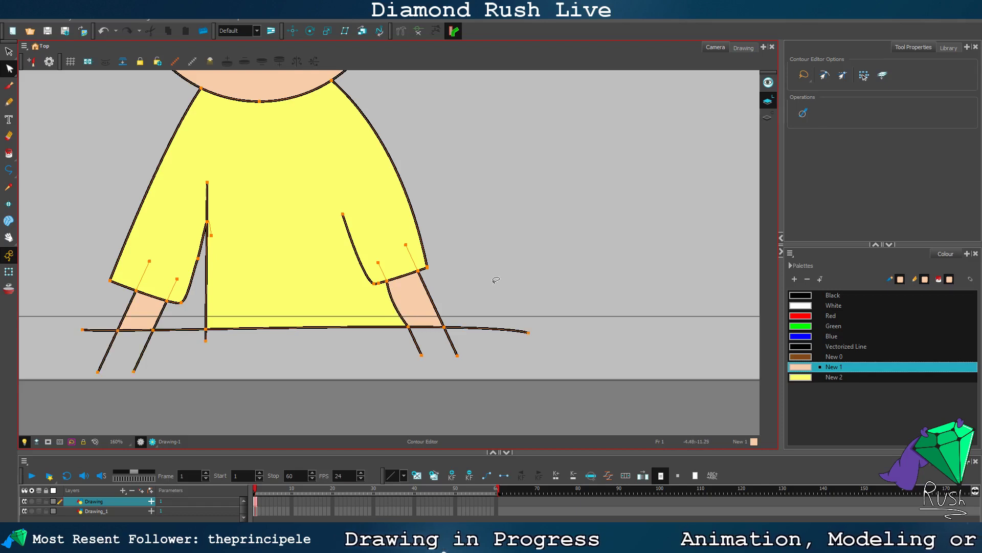
{"action": "left_click", "coordinate": [494, 279]}
{"action": "key", "text": "ctrl+a"}
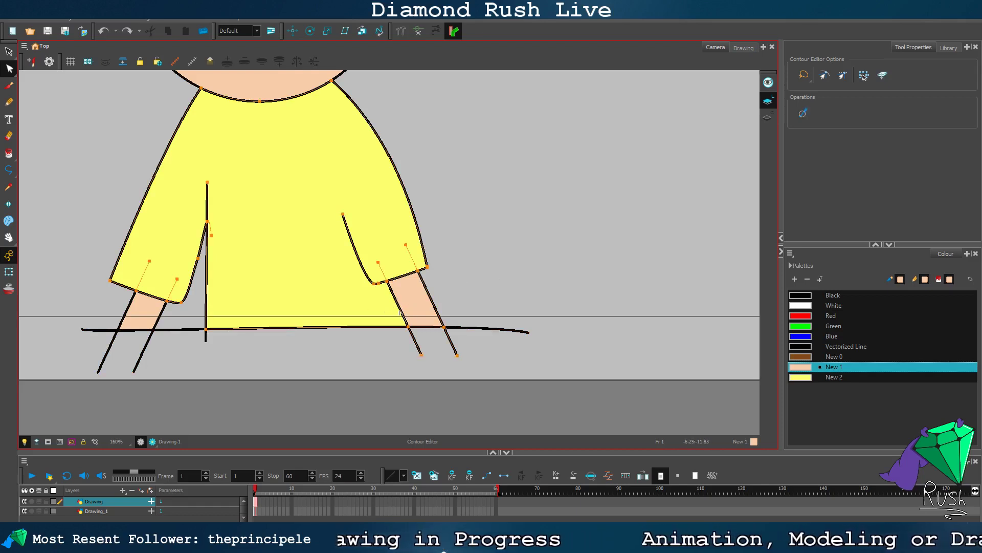
{"action": "left_click", "coordinate": [462, 285]}
{"action": "key", "text": "2"}
{"action": "left_click", "coordinate": [269, 304]}
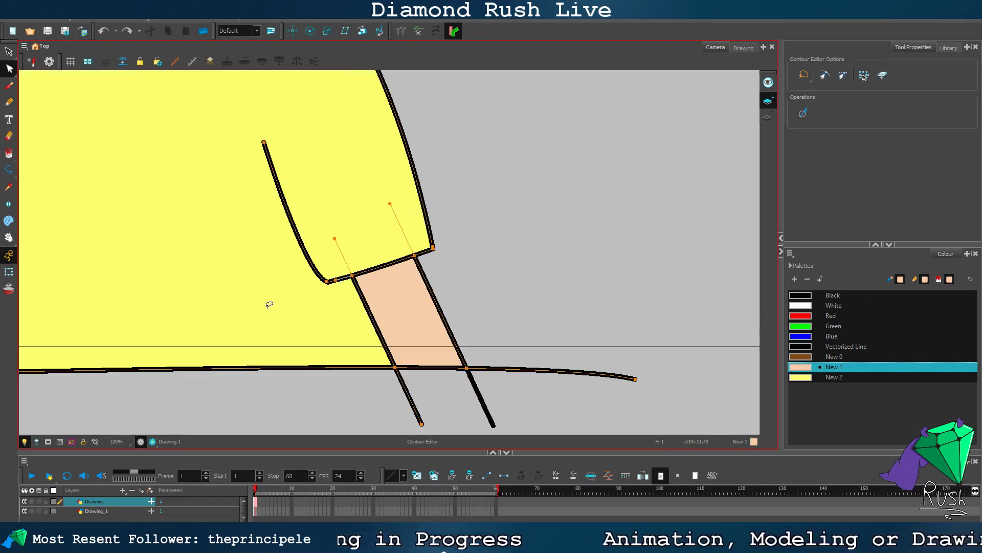
{"action": "left_click", "coordinate": [270, 305]}
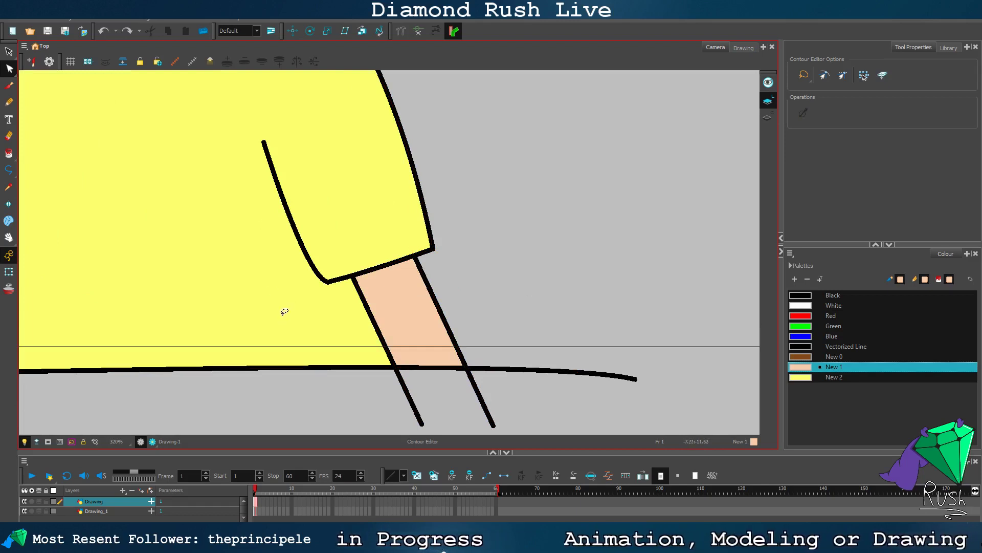
Step: Delete the yellow fill of the shirt and the skin-coloured fill of the right-hand forearm
{"action": "scroll", "coordinate": [285, 311], "scroll_direction": "down", "scroll_amount": 4}
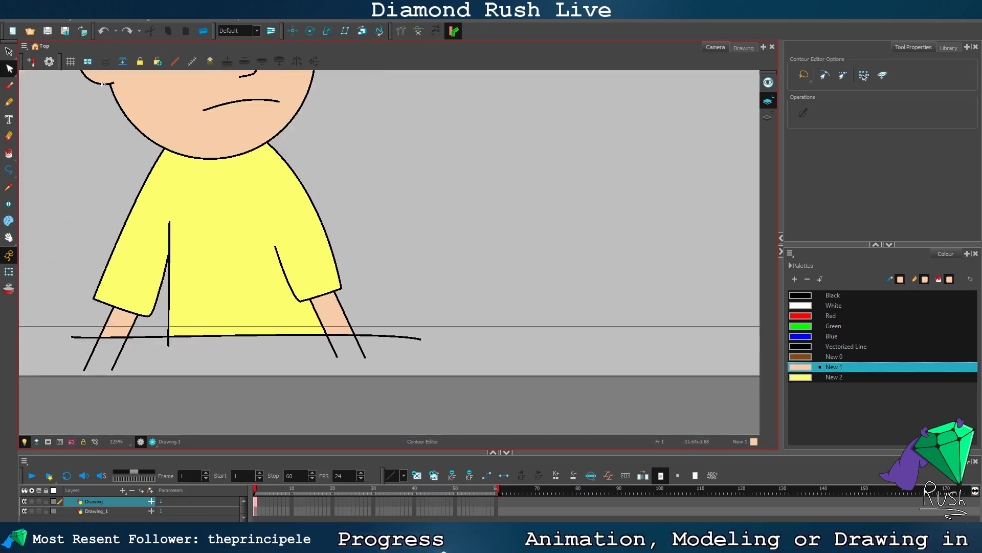
{"action": "left_click", "coordinate": [10, 52]}
{"action": "left_click", "coordinate": [242, 260]}
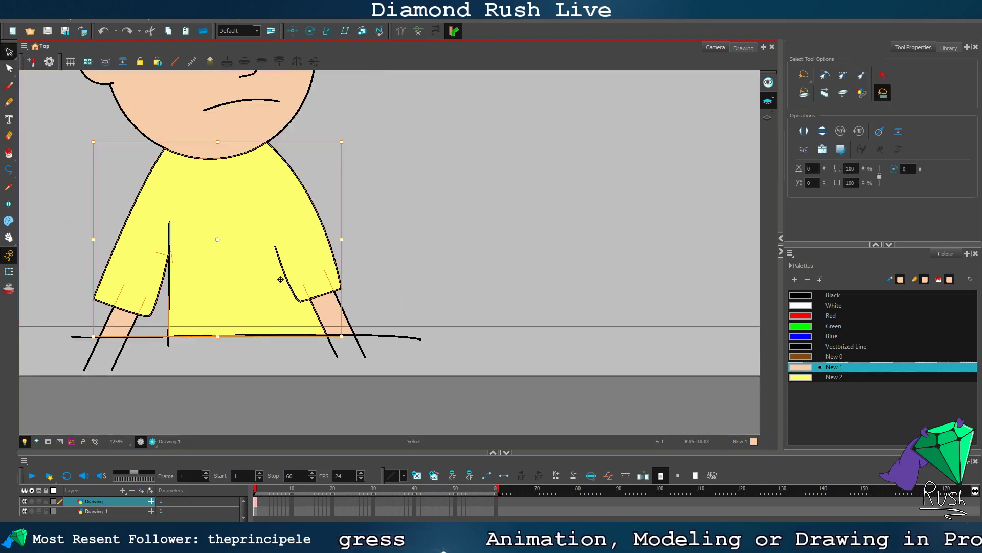
{"action": "key", "text": "Delete"}
{"action": "left_click", "coordinate": [329, 318]}
{"action": "key", "text": "Delete"}
Step: Rotate the two right-hand forearm lines to a steeper angle and move them so their upper ends overlap the sleeve cuff
{"action": "scroll", "coordinate": [306, 301], "scroll_direction": "up", "scroll_amount": 3}
{"action": "left_click_drag", "start_coordinate": [416, 302], "coordinate": [333, 335]}
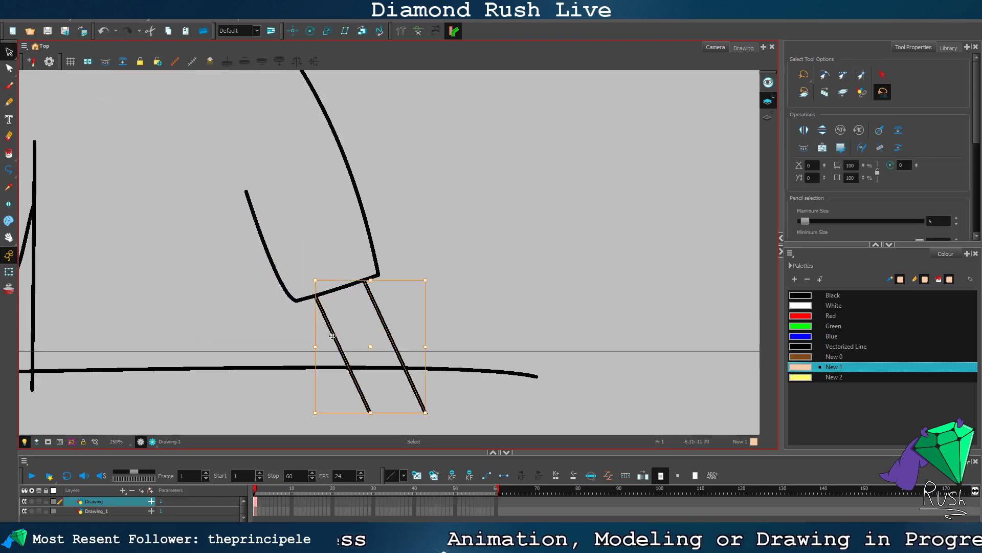
{"action": "left_click_drag", "start_coordinate": [427, 422], "coordinate": [410, 428]}
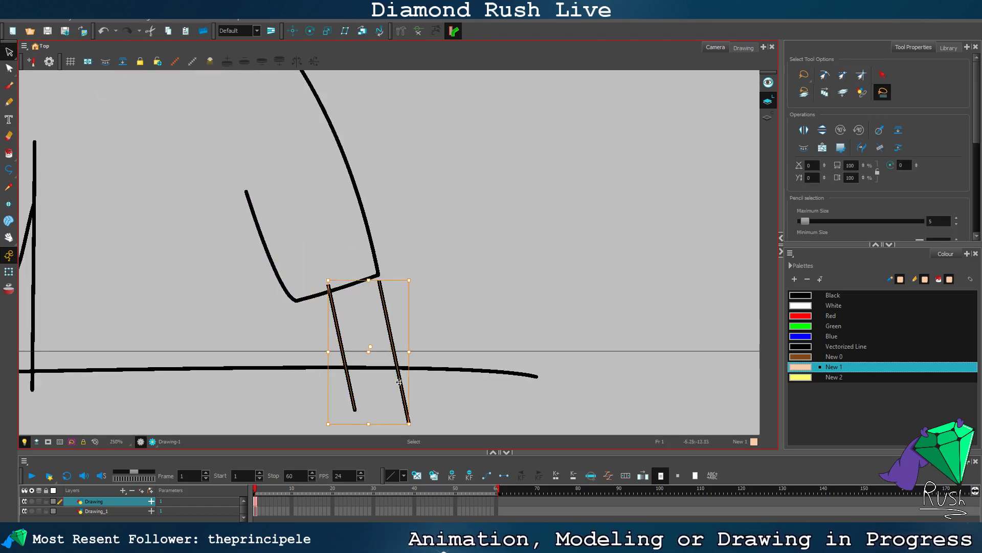
{"action": "left_click_drag", "start_coordinate": [395, 352], "coordinate": [374, 341]}
{"action": "left_click", "coordinate": [404, 310]}
Step: Check the repositioned right-hand forearm in the render preview, and return to the normal drawing view
{"action": "scroll", "coordinate": [256, 261], "scroll_direction": "down", "scroll_amount": 3}
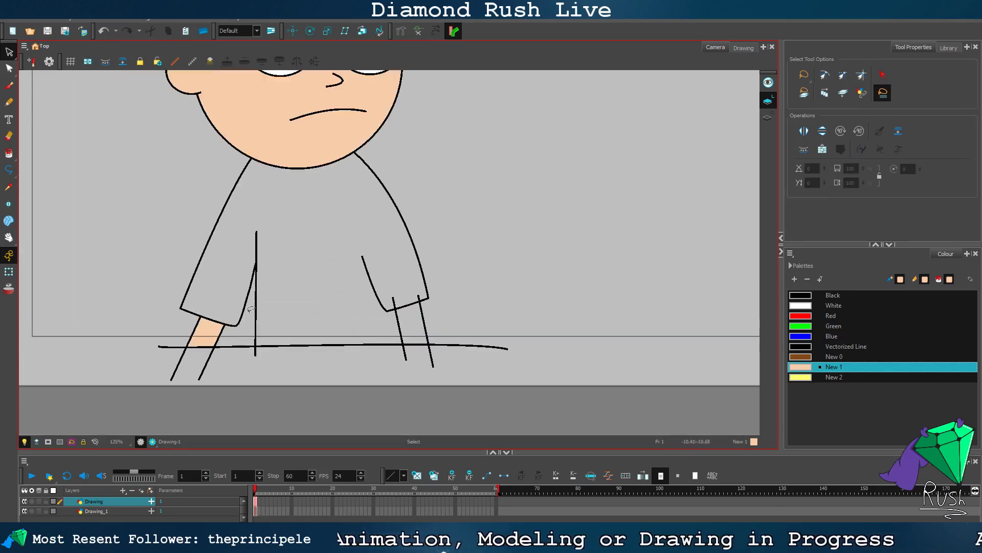
{"action": "left_click", "coordinate": [152, 441]}
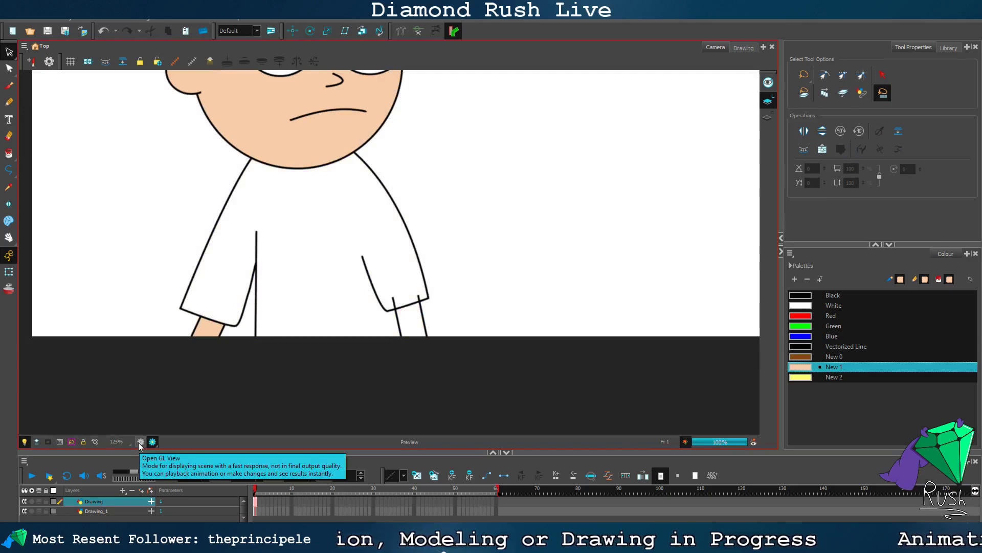
{"action": "left_click", "coordinate": [140, 442]}
Step: Paint the shirt with the yellow New 2 colour and the right-hand forearm with the skin-toned New 1 colour
{"action": "scroll", "coordinate": [439, 316], "scroll_direction": "up", "scroll_amount": 3}
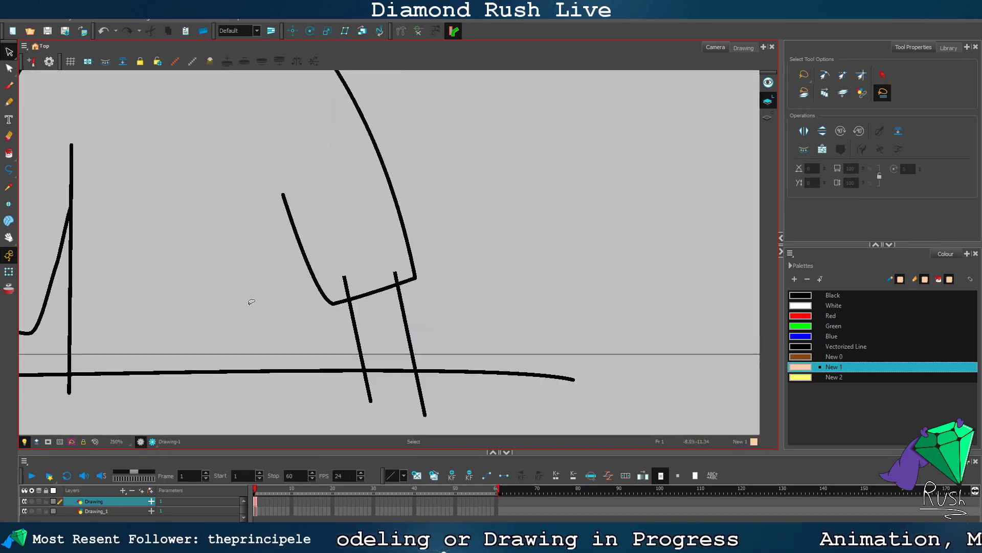
{"action": "left_click", "coordinate": [9, 153]}
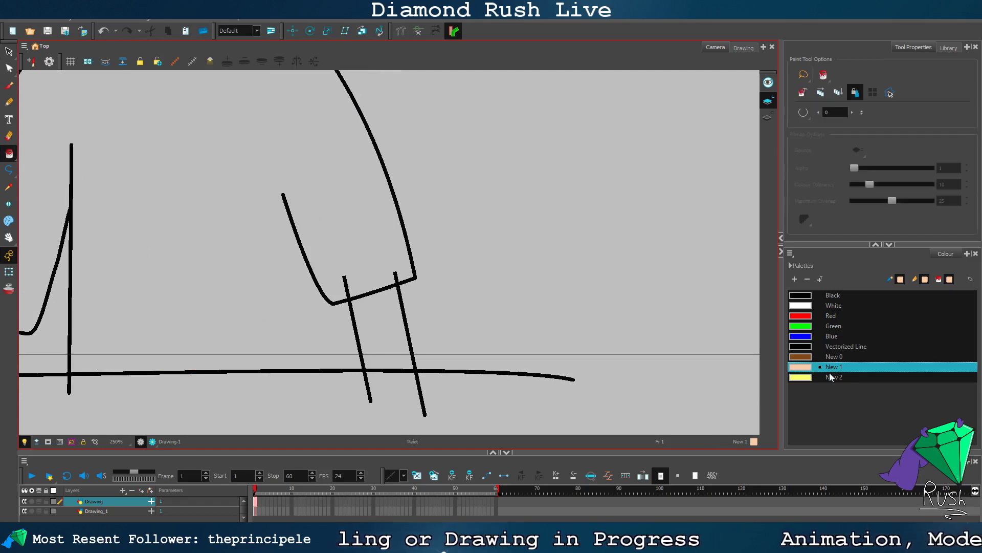
{"action": "left_click", "coordinate": [830, 377]}
{"action": "left_click", "coordinate": [280, 282]}
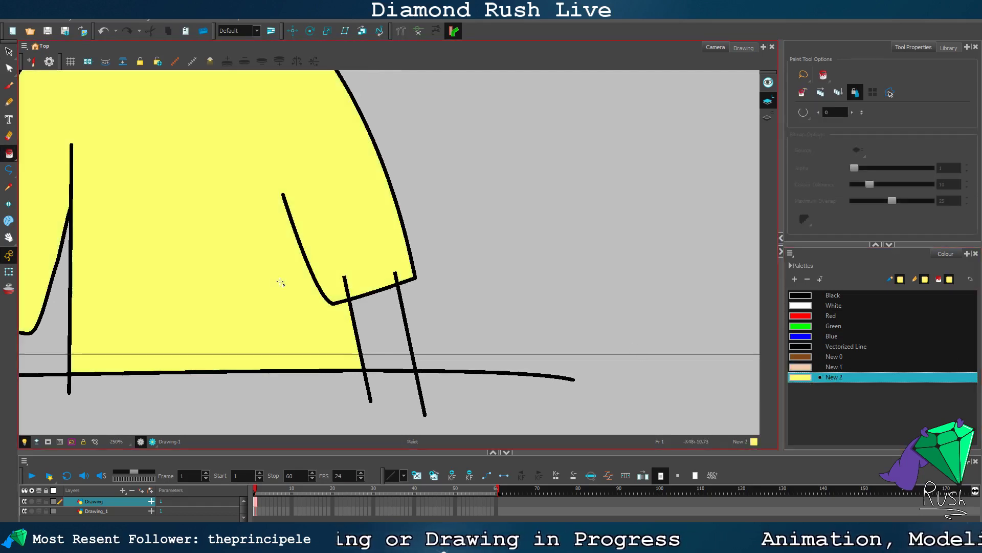
{"action": "left_click", "coordinate": [843, 367]}
{"action": "left_click", "coordinate": [356, 306]}
{"action": "scroll", "coordinate": [392, 283], "scroll_direction": "down", "scroll_amount": 3}
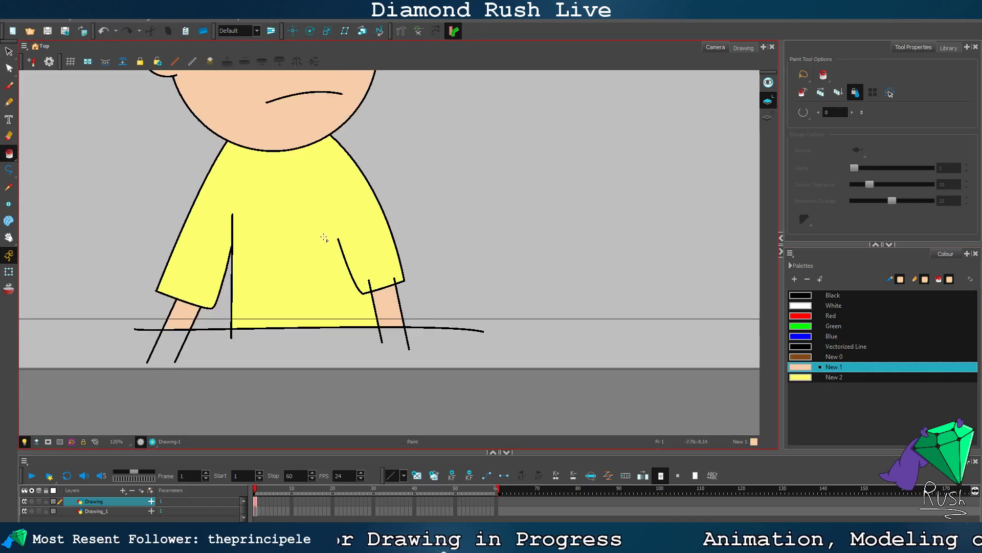
Step: Reshape the right-hand sleeve's inner line with the Contour Editor by raising its upper end and bending its lower part outward
{"action": "scroll", "coordinate": [324, 237], "scroll_direction": "up", "scroll_amount": 4}
{"action": "left_click", "coordinate": [10, 68]}
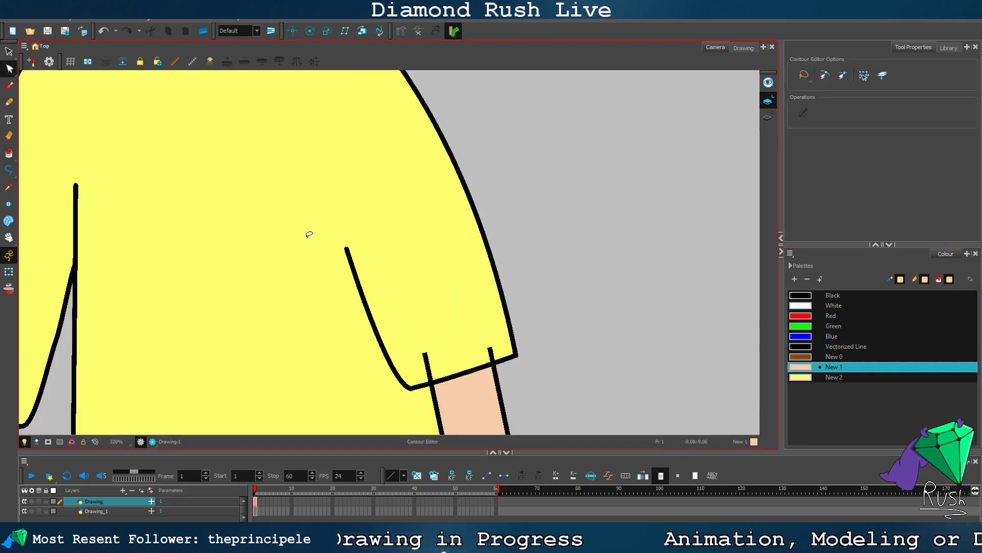
{"action": "left_click", "coordinate": [351, 253]}
{"action": "left_click_drag", "start_coordinate": [350, 254], "coordinate": [349, 220]}
{"action": "left_click", "coordinate": [355, 249]}
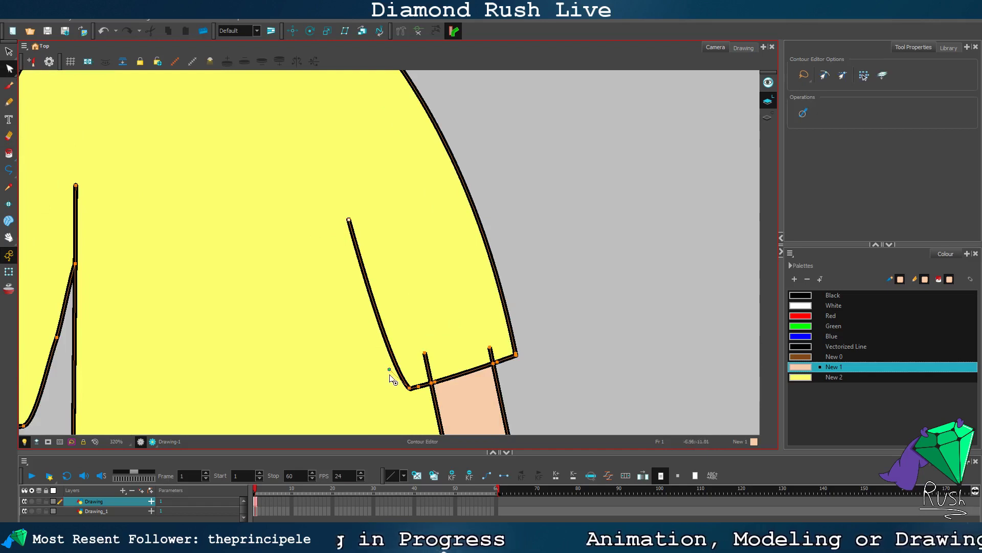
{"action": "left_click_drag", "start_coordinate": [390, 369], "coordinate": [393, 348]}
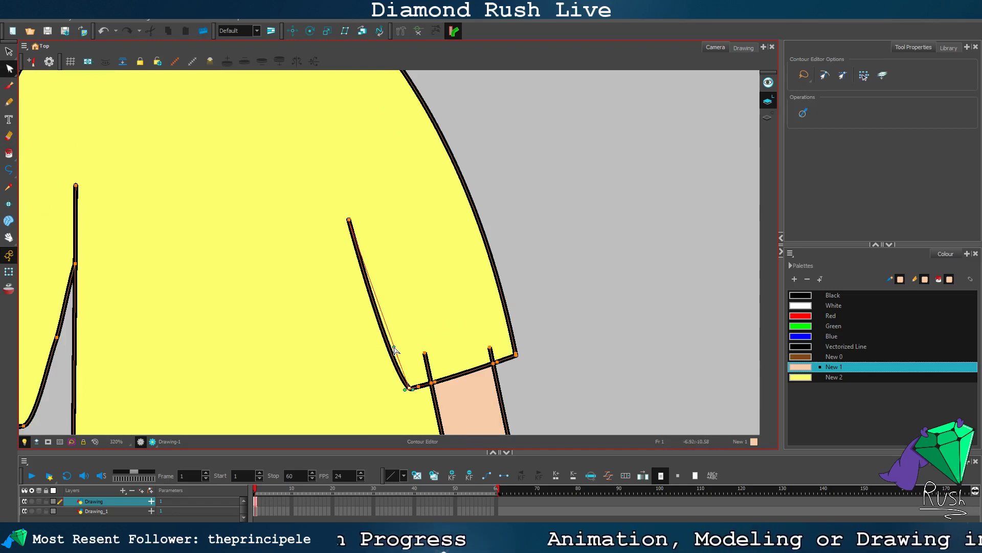
{"action": "left_click_drag", "start_coordinate": [394, 347], "coordinate": [401, 343]}
{"action": "left_click", "coordinate": [539, 248]}
Step: Narrow the left-hand sleeve slightly by moving the outer corner of its cuff inward
{"action": "scroll", "coordinate": [539, 248], "scroll_direction": "down", "scroll_amount": 4}
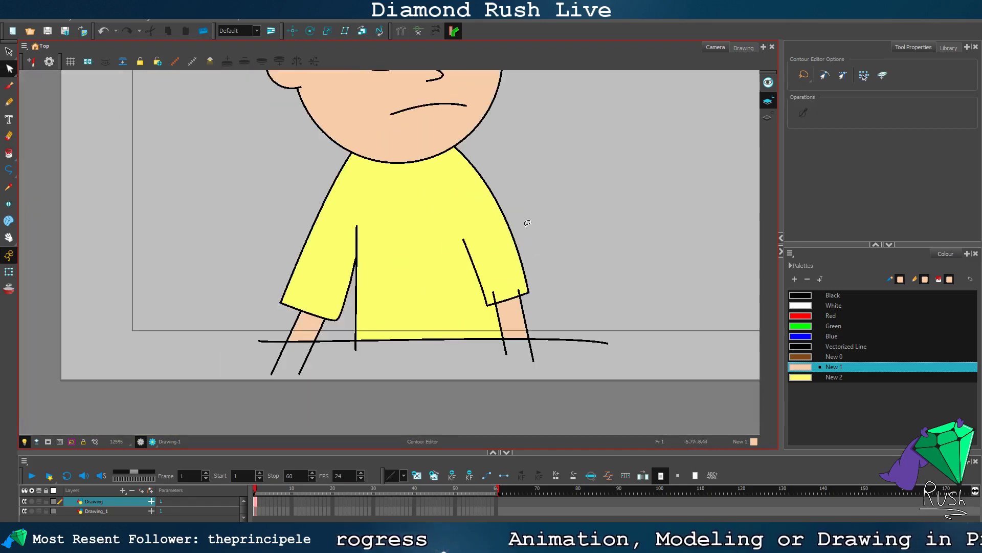
{"action": "scroll", "coordinate": [574, 303], "scroll_direction": "up", "scroll_amount": 3}
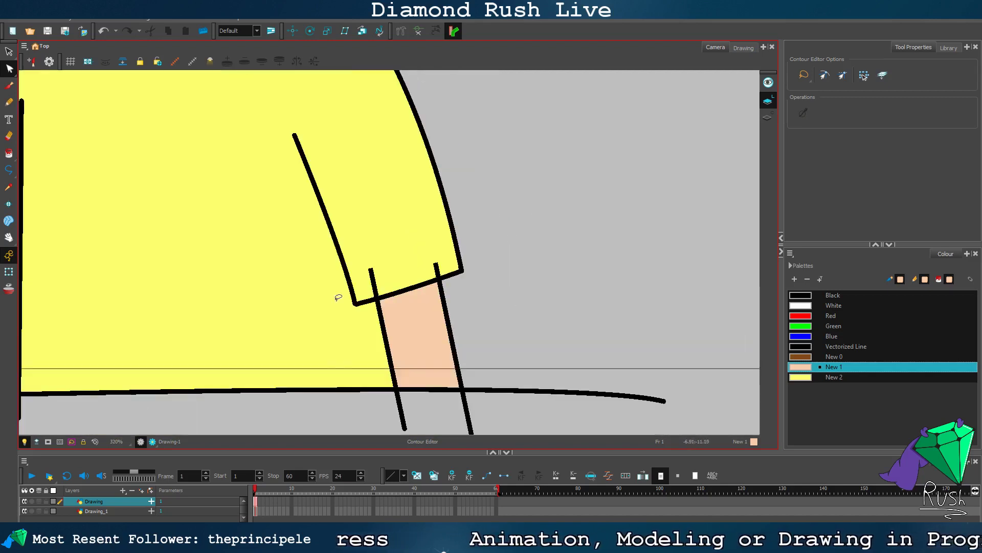
{"action": "scroll", "coordinate": [336, 296], "scroll_direction": "down", "scroll_amount": 2}
{"action": "left_click_drag", "start_coordinate": [80, 277], "coordinate": [90, 302]}
{"action": "left_click", "coordinate": [91, 212]}
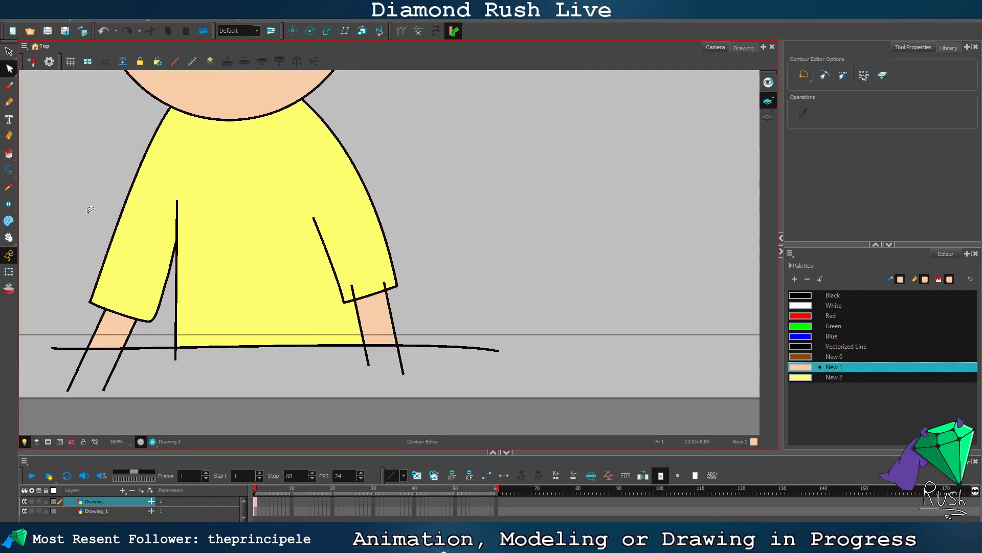
Step: Delete the upper ends of the right-hand forearm lines that protrude into the sleeve
{"action": "scroll", "coordinate": [92, 211], "scroll_direction": "down", "scroll_amount": 2}
{"action": "scroll", "coordinate": [486, 285], "scroll_direction": "up", "scroll_amount": 4}
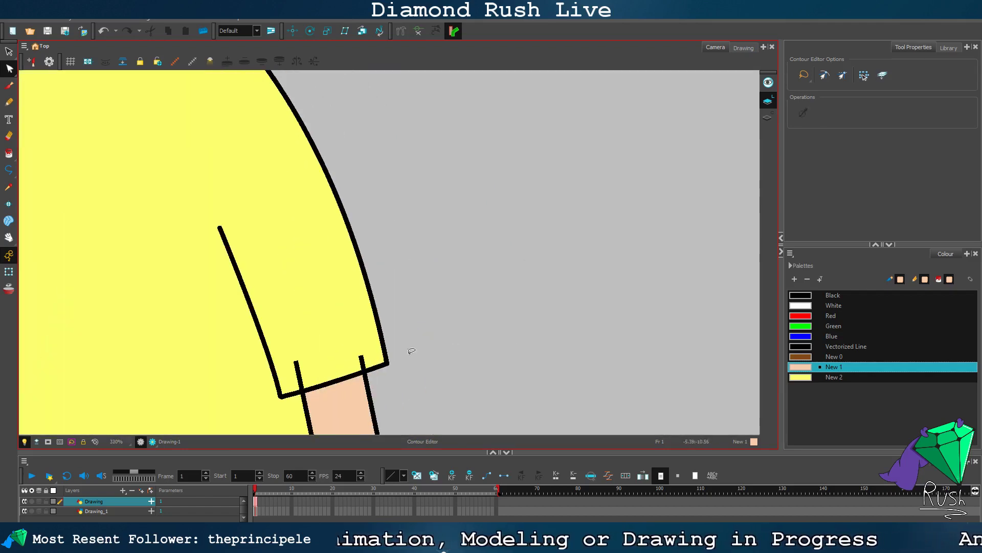
{"action": "left_click", "coordinate": [299, 377]}
{"action": "key", "text": "Delete"}
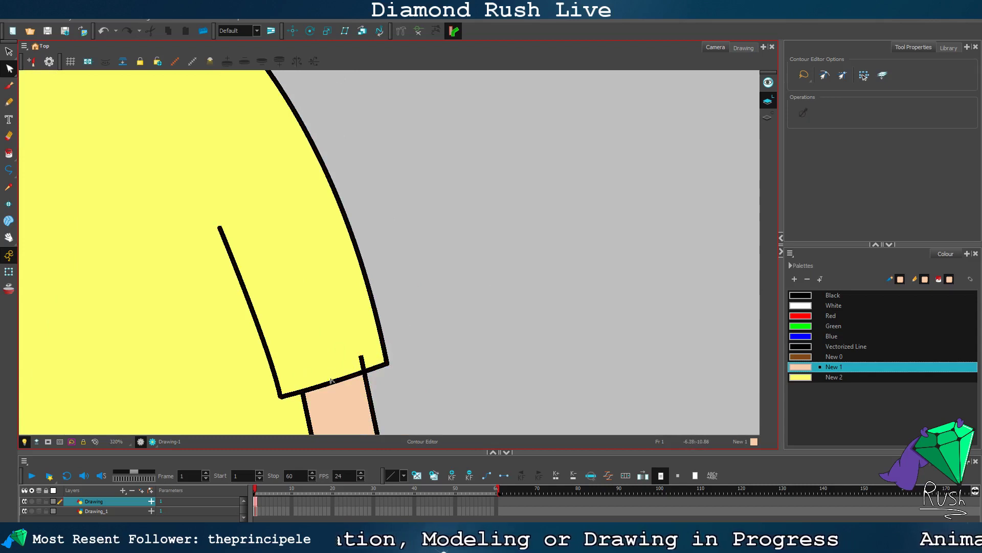
Step: Check the whole character in the render preview, and return to the normal drawing view
{"action": "scroll", "coordinate": [313, 358], "scroll_direction": "down", "scroll_amount": 5}
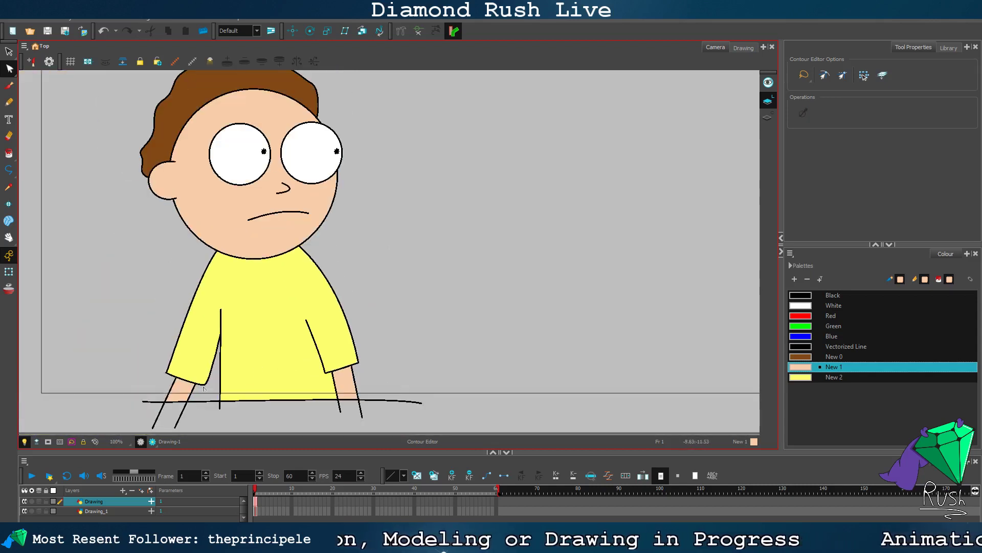
{"action": "left_click", "coordinate": [152, 441]}
{"action": "scroll", "coordinate": [167, 301], "scroll_direction": "down", "scroll_amount": 2}
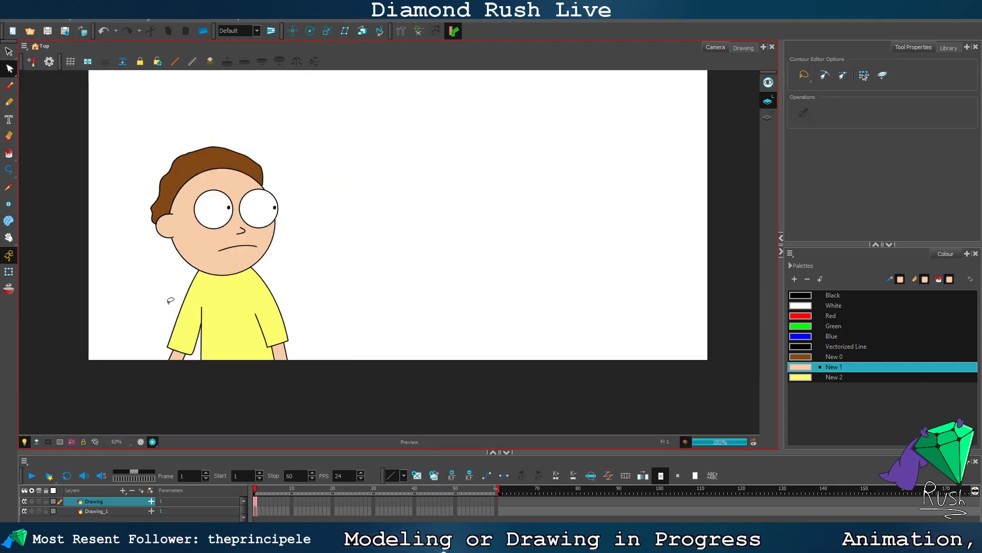
{"action": "left_click", "coordinate": [8, 238]}
{"action": "left_click_drag", "start_coordinate": [365, 217], "coordinate": [433, 259]}
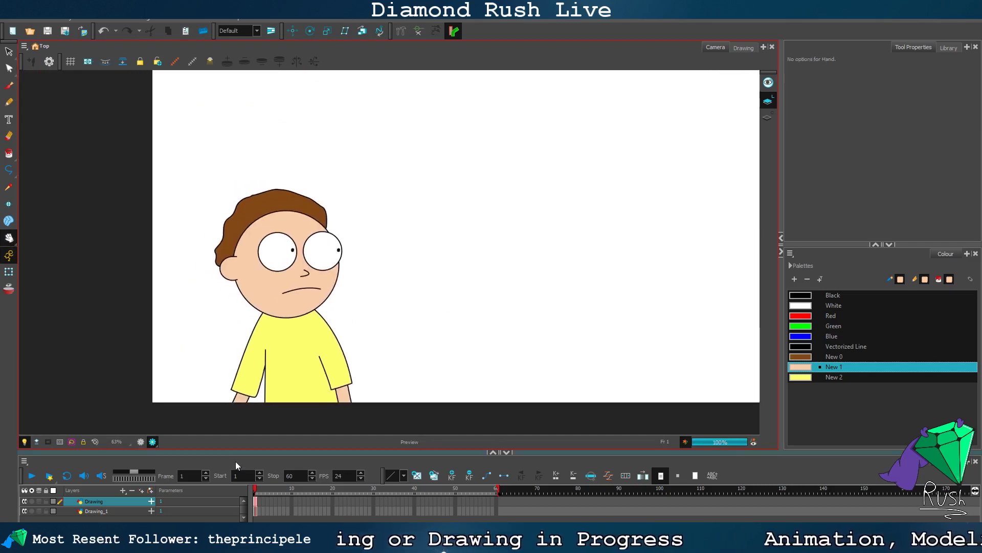
{"action": "left_click", "coordinate": [152, 441]}
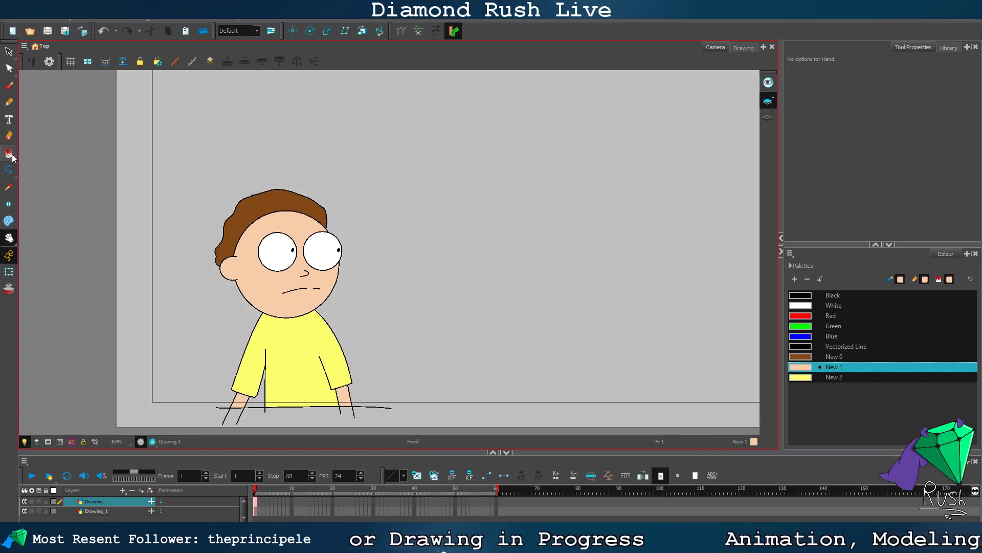
Step: Select the entire body below the head and move it up slightly so its bottom line meets the camera frame's lower edge
{"action": "left_click", "coordinate": [9, 52]}
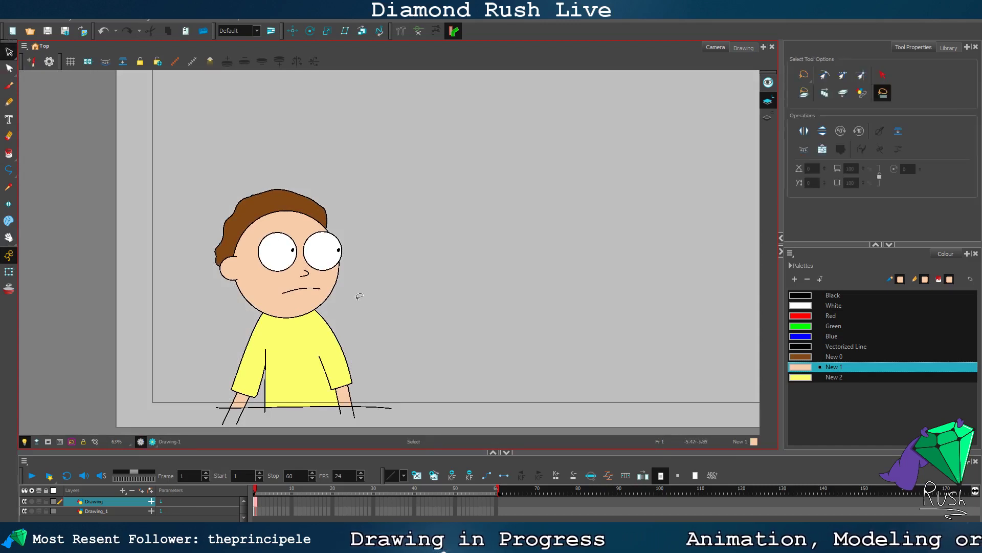
{"action": "mouse_move", "coordinate": [360, 321]}
{"action": "left_mouse_down"}
{"action": "mouse_move", "coordinate": [237, 335]}
{"action": "mouse_move", "coordinate": [227, 420]}
{"action": "mouse_move", "coordinate": [368, 358]}
{"action": "left_mouse_up"}
{"action": "right_click", "coordinate": [327, 365]}
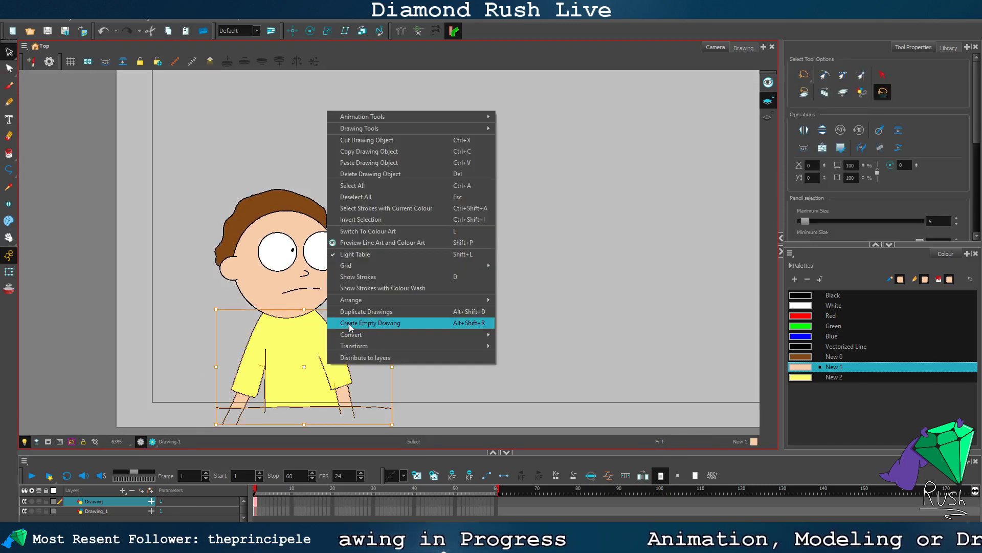
{"action": "mouse_move", "coordinate": [394, 299]}
{"action": "left_click", "coordinate": [522, 323]}
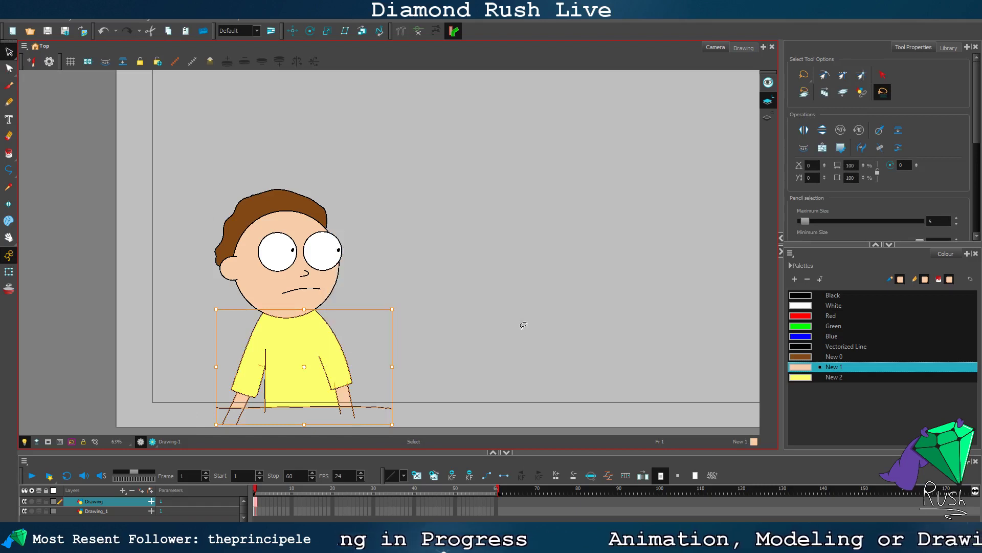
{"action": "left_click_drag", "start_coordinate": [329, 351], "coordinate": [328, 345]}
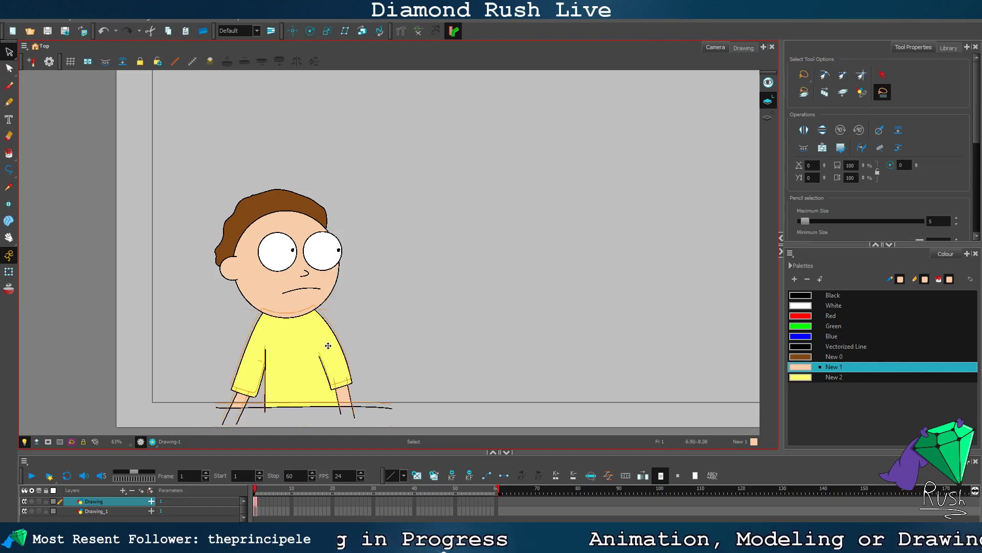
{"action": "left_click", "coordinate": [406, 332]}
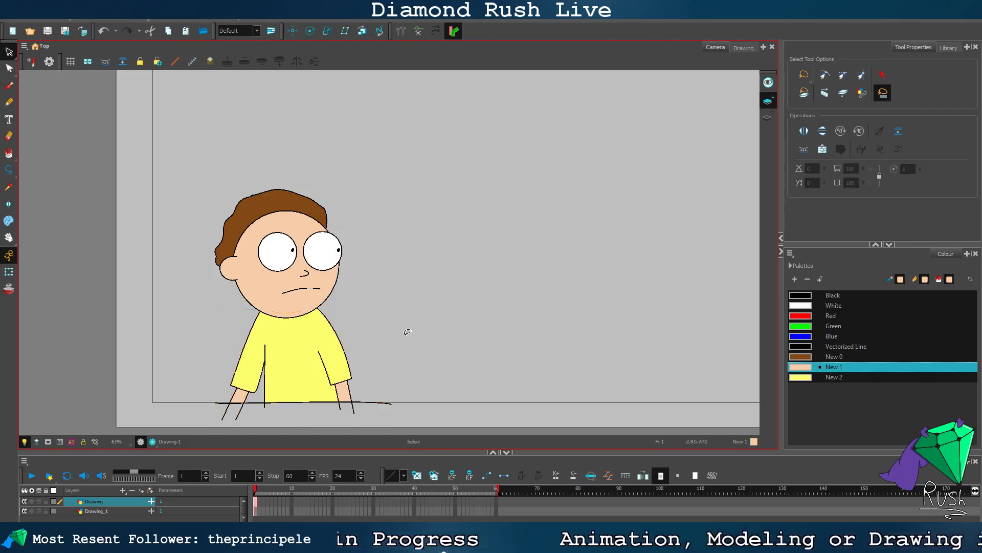
Step: Check the raised body against the camera frame in the render preview, and return to the normal drawing view
{"action": "left_click", "coordinate": [152, 441]}
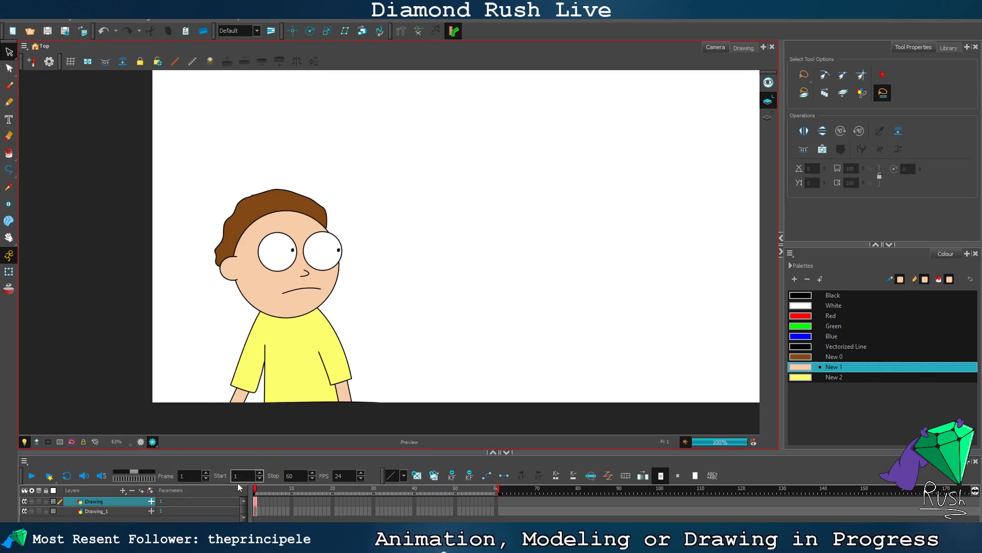
{"action": "left_click", "coordinate": [147, 444]}
{"action": "left_click_drag", "start_coordinate": [467, 232], "coordinate": [353, 260]}
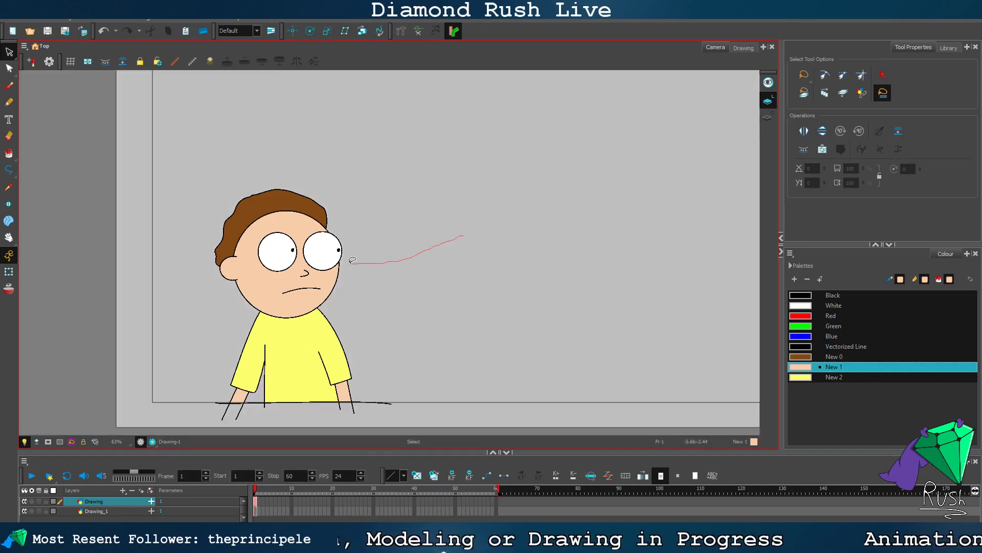
Step: Draw a tall upright ellipse with the Ellipse tool in the upper right part of the camera frame, using the New 1 colour
{"action": "left_click", "coordinate": [8, 236]}
{"action": "mouse_move", "coordinate": [500, 204]}
{"action": "left_mouse_down"}
{"action": "mouse_move", "coordinate": [377, 228]}
{"action": "mouse_move", "coordinate": [433, 243]}
{"action": "left_mouse_up"}
{"action": "scroll", "coordinate": [433, 219], "scroll_direction": "down", "scroll_amount": 1}
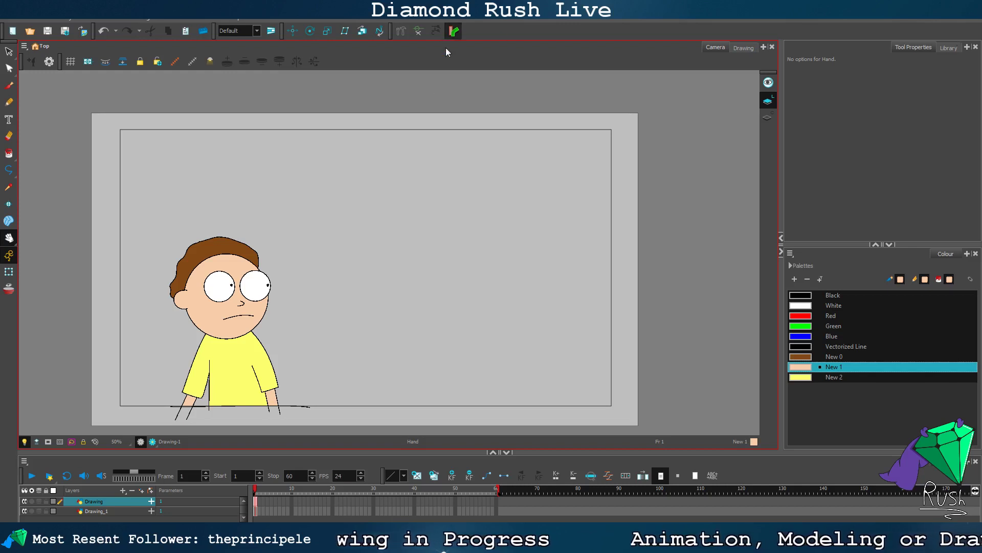
{"action": "left_click_drag", "start_coordinate": [215, 175], "coordinate": [192, 156]}
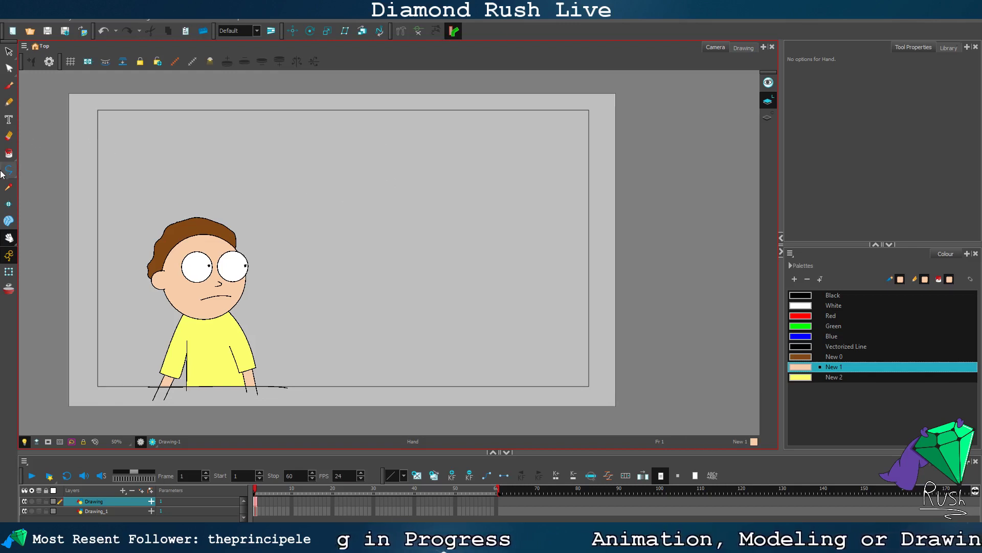
{"action": "left_click", "coordinate": [2, 174]}
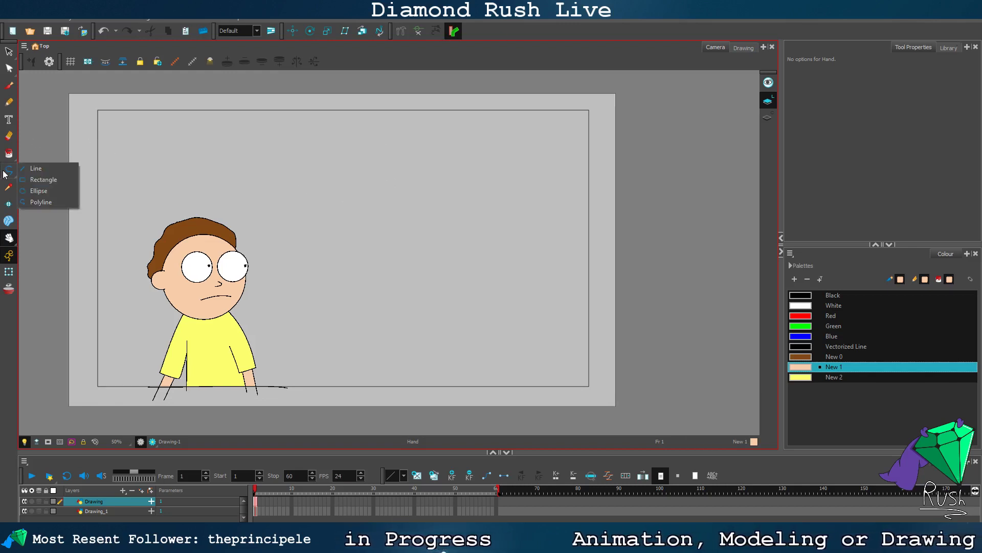
{"action": "left_click", "coordinate": [40, 193]}
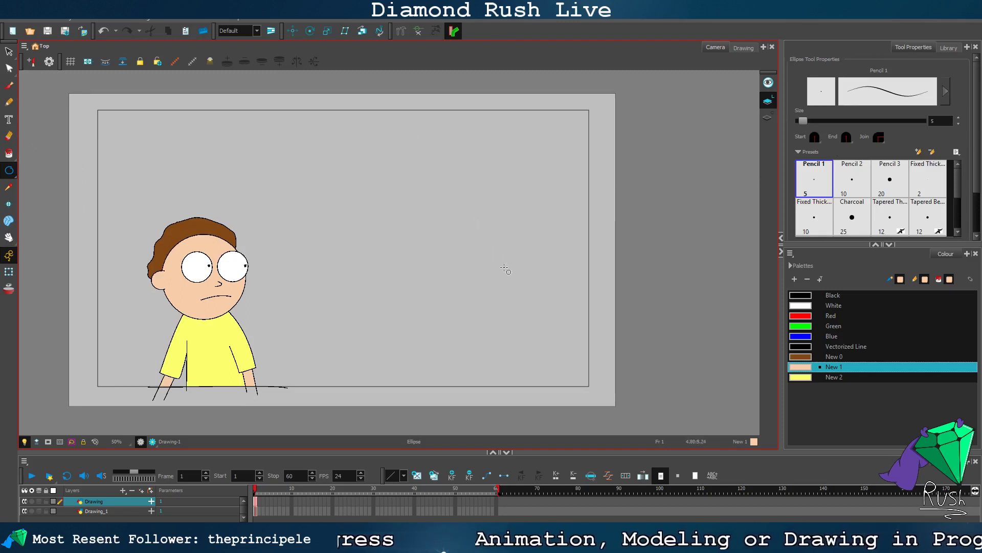
{"action": "mouse_move", "coordinate": [505, 268]}
{"action": "left_mouse_down"}
{"action": "mouse_move", "coordinate": [532, 272]}
{"action": "mouse_move", "coordinate": [484, 282]}
{"action": "mouse_move", "coordinate": [499, 285]}
{"action": "left_mouse_up"}
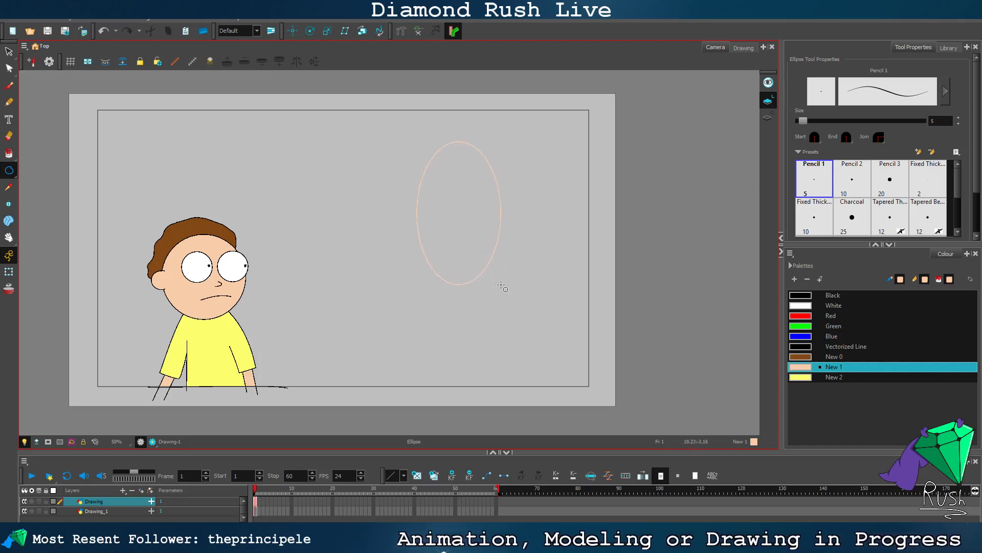
Step: Select the tall ellipse and recolour its outline with the Black swatch
{"action": "left_click", "coordinate": [9, 51]}
{"action": "left_click", "coordinate": [419, 195]}
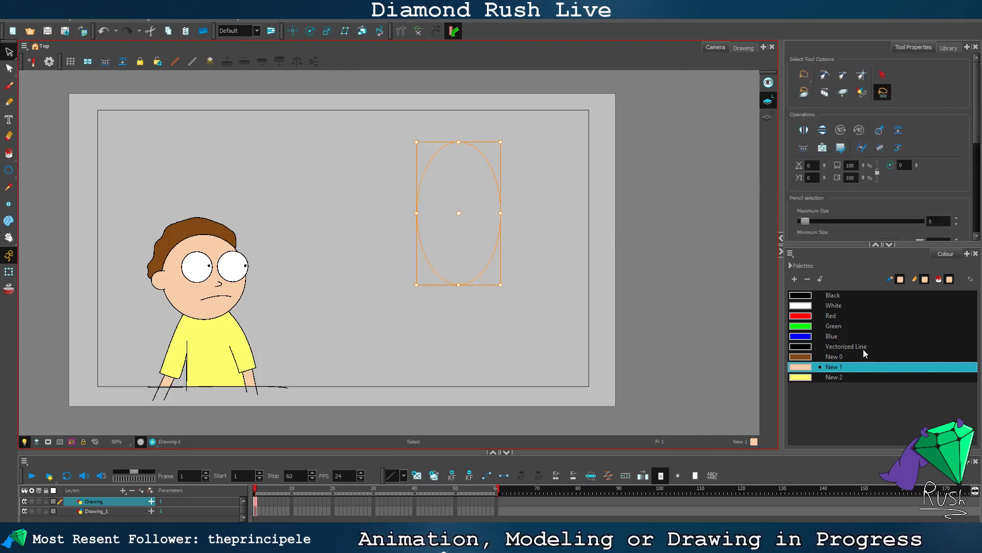
{"action": "left_click", "coordinate": [850, 299]}
Step: Flatten the ellipse's bottom and top with the Contour Editor by moving its lowest point slightly up and its highest point slightly down
{"action": "scroll", "coordinate": [455, 229], "scroll_direction": "up", "scroll_amount": 2}
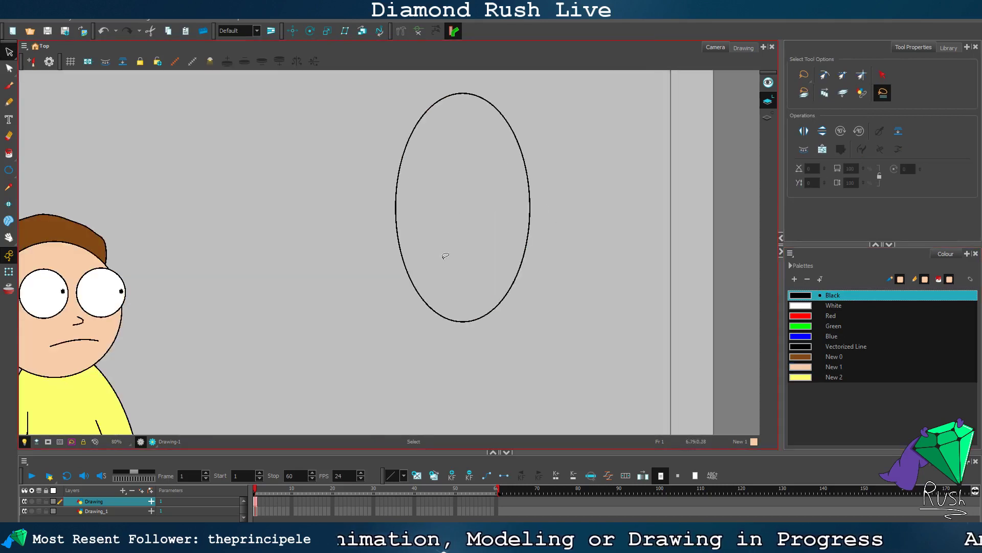
{"action": "left_click", "coordinate": [8, 67]}
{"action": "scroll", "coordinate": [466, 330], "scroll_direction": "up", "scroll_amount": 2}
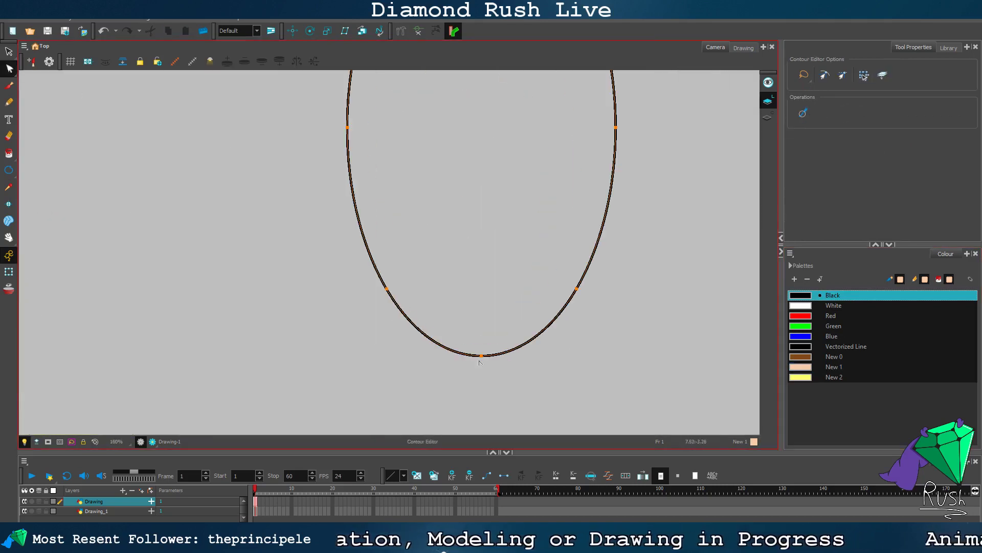
{"action": "left_click_drag", "start_coordinate": [481, 355], "coordinate": [482, 338]}
{"action": "scroll", "coordinate": [489, 253], "scroll_direction": "down", "scroll_amount": 2}
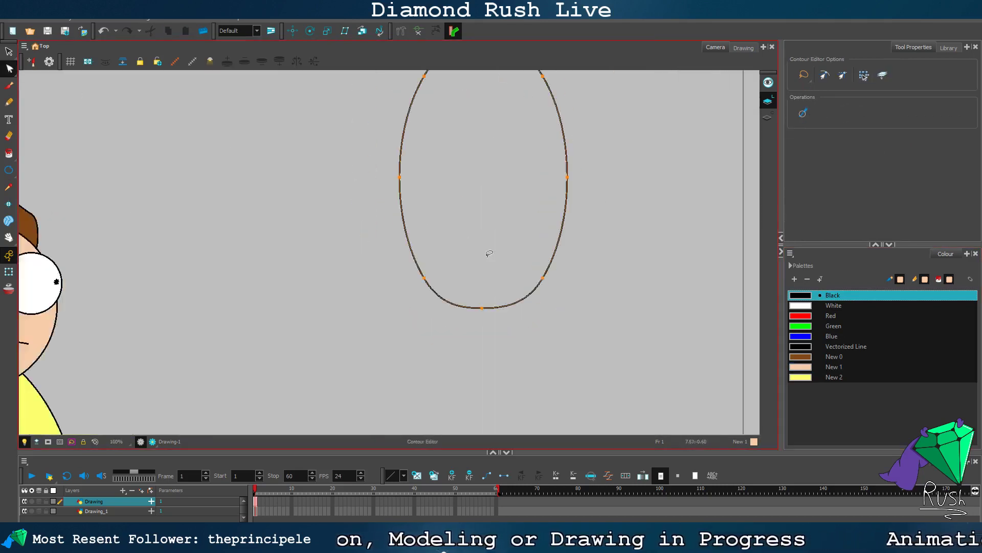
{"action": "scroll", "coordinate": [496, 128], "scroll_direction": "down", "scroll_amount": 1}
{"action": "scroll", "coordinate": [487, 82], "scroll_direction": "up", "scroll_amount": 2}
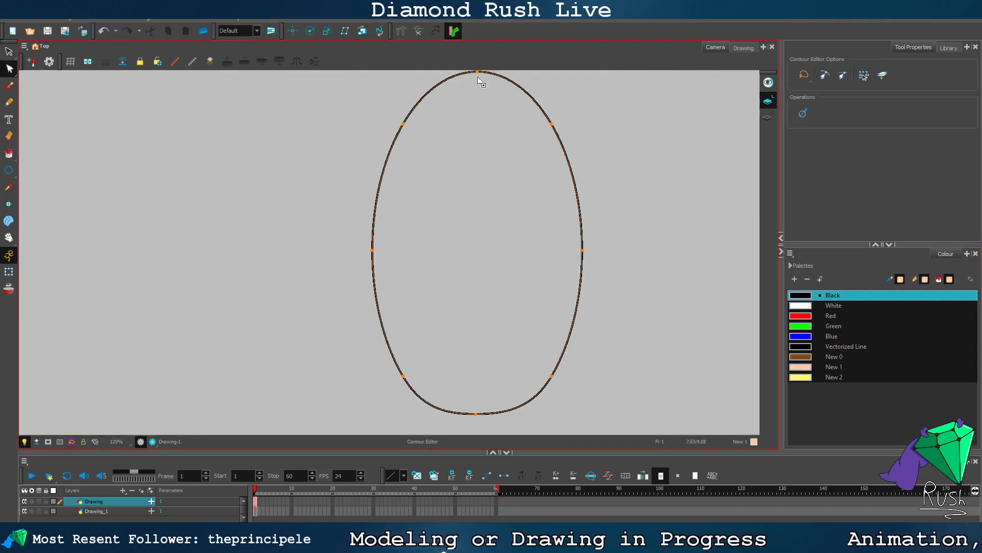
{"action": "left_click_drag", "start_coordinate": [478, 73], "coordinate": [476, 91]}
{"action": "left_click", "coordinate": [603, 143]}
{"action": "scroll", "coordinate": [625, 219], "scroll_direction": "down", "scroll_amount": 2}
{"action": "scroll", "coordinate": [627, 202], "scroll_direction": "up", "scroll_amount": 1}
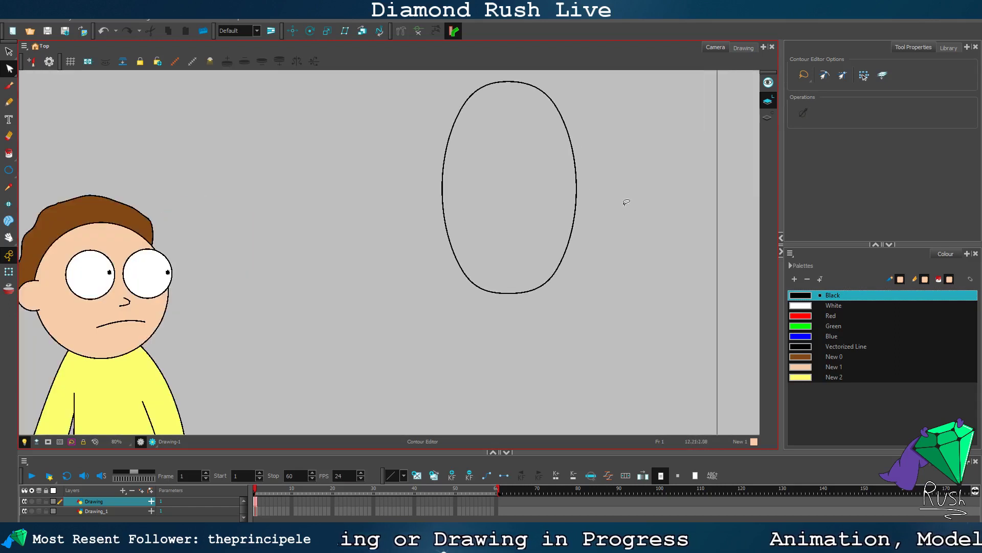
Step: Nudge the oval's lower-right and lower-left contour points slightly outward to broaden the chin curve
{"action": "scroll", "coordinate": [627, 202], "scroll_direction": "up", "scroll_amount": 2}
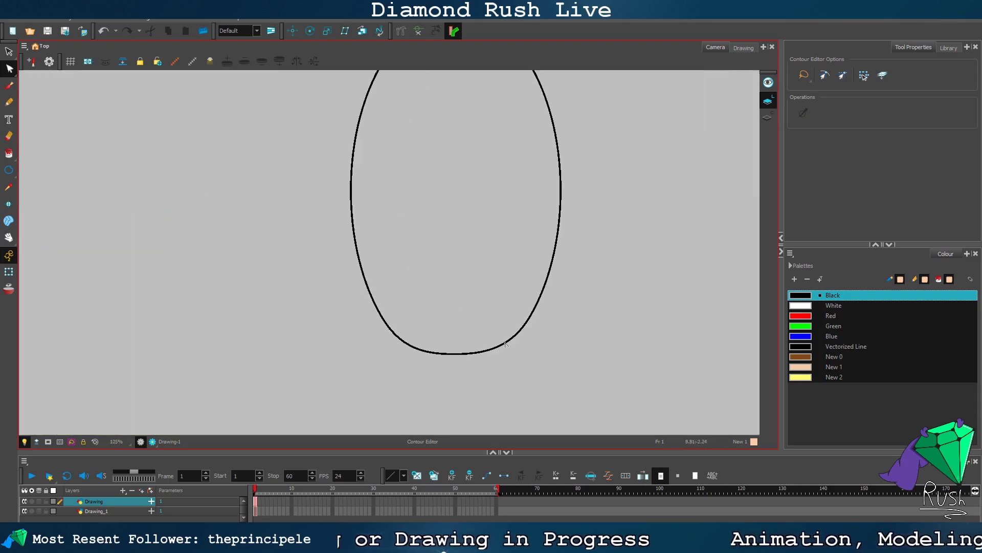
{"action": "left_click", "coordinate": [505, 344]}
{"action": "left_click_drag", "start_coordinate": [532, 319], "coordinate": [534, 321]}
{"action": "left_click_drag", "start_coordinate": [382, 318], "coordinate": [380, 320]}
{"action": "left_click", "coordinate": [410, 300]}
Step: Fine-tune the oval's upper-left and upper-right contour points to even out the rounded top
{"action": "scroll", "coordinate": [451, 238], "scroll_direction": "down", "scroll_amount": 2}
{"action": "scroll", "coordinate": [444, 114], "scroll_direction": "up", "scroll_amount": 2}
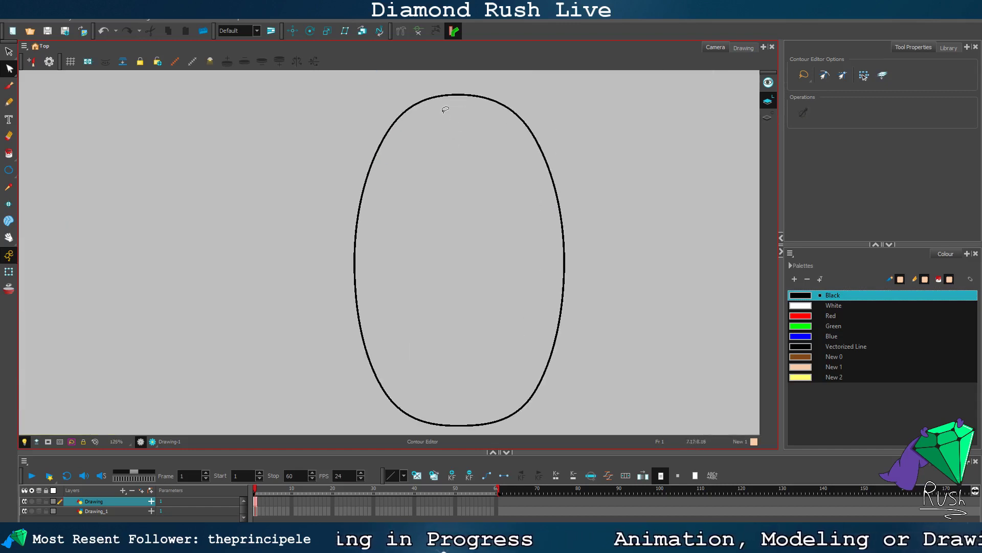
{"action": "left_click", "coordinate": [393, 137]}
{"action": "left_click_drag", "start_coordinate": [385, 138], "coordinate": [387, 140]}
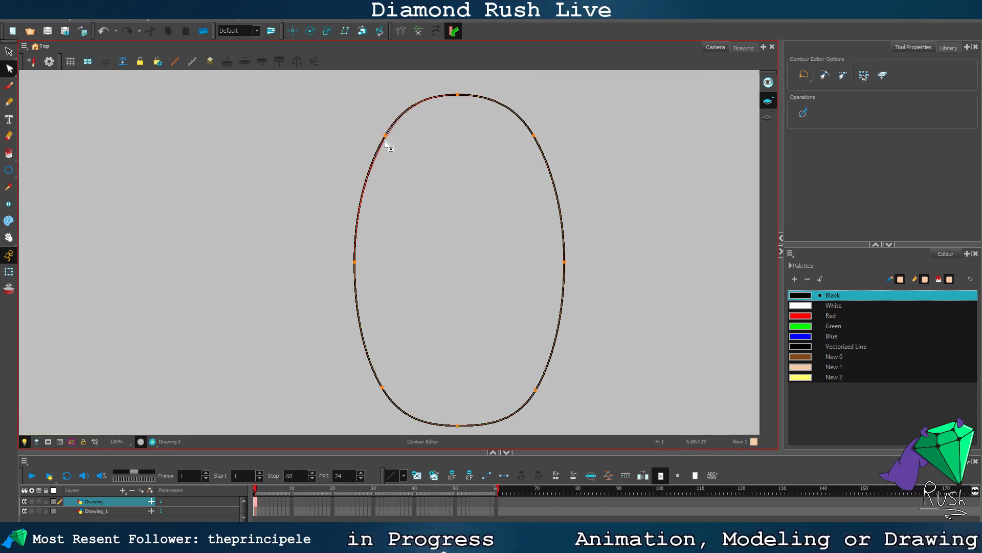
{"action": "left_click_drag", "start_coordinate": [532, 137], "coordinate": [535, 136]}
{"action": "left_click", "coordinate": [575, 127]}
{"action": "scroll", "coordinate": [606, 243], "scroll_direction": "down", "scroll_amount": 2}
Step: Draw a zigzag of crossing straight lines in Black with the Line tool, from the oval's lower left up along its left side
{"action": "scroll", "coordinate": [638, 285], "scroll_direction": "up", "scroll_amount": 1}
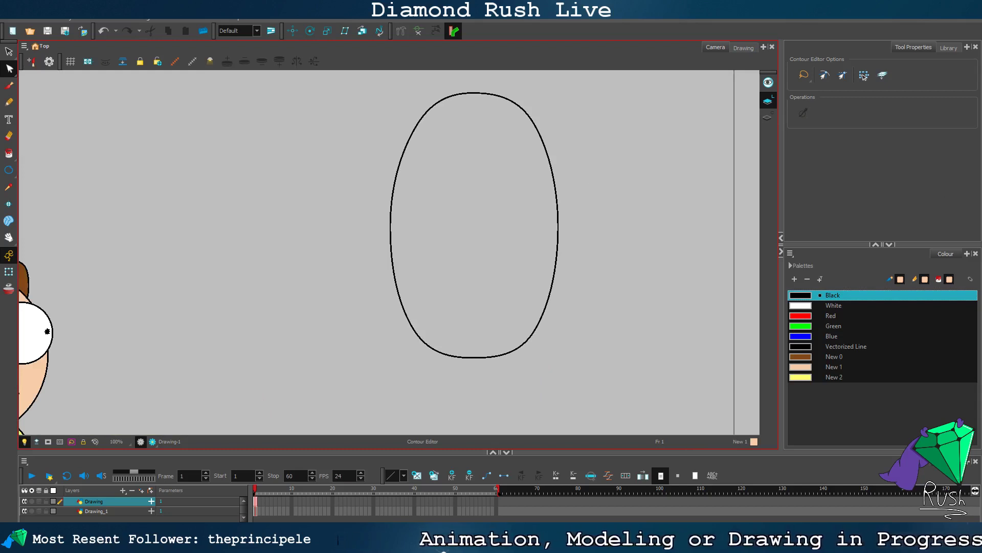
{"action": "left_click", "coordinate": [8, 176]}
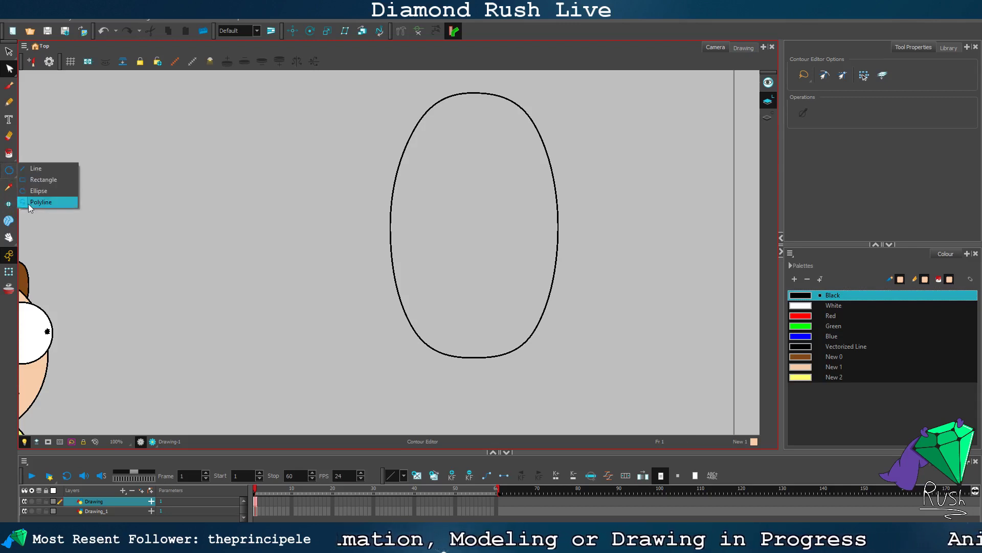
{"action": "left_click", "coordinate": [36, 169]}
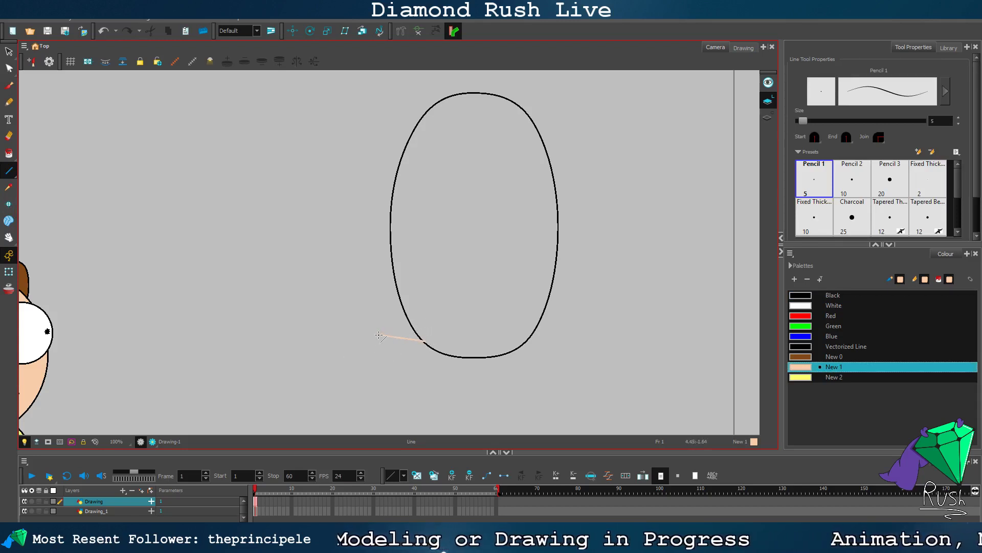
{"action": "key", "text": "ctrl+z"}
{"action": "left_click", "coordinate": [819, 297]}
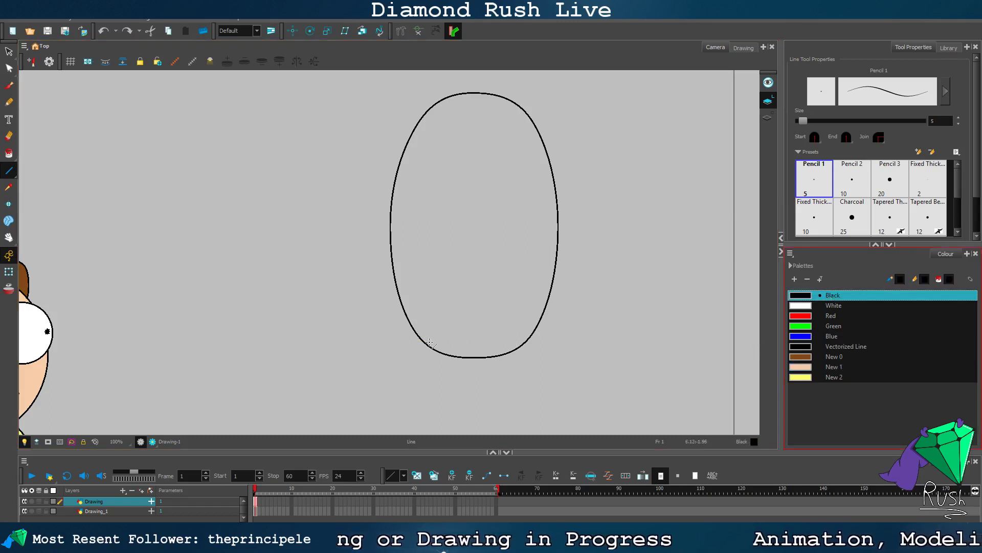
{"action": "mouse_move", "coordinate": [430, 342]}
{"action": "left_mouse_down"}
{"action": "mouse_move", "coordinate": [382, 343]}
{"action": "mouse_move", "coordinate": [417, 305]}
{"action": "left_mouse_up"}
{"action": "key", "text": "ctrl+z"}
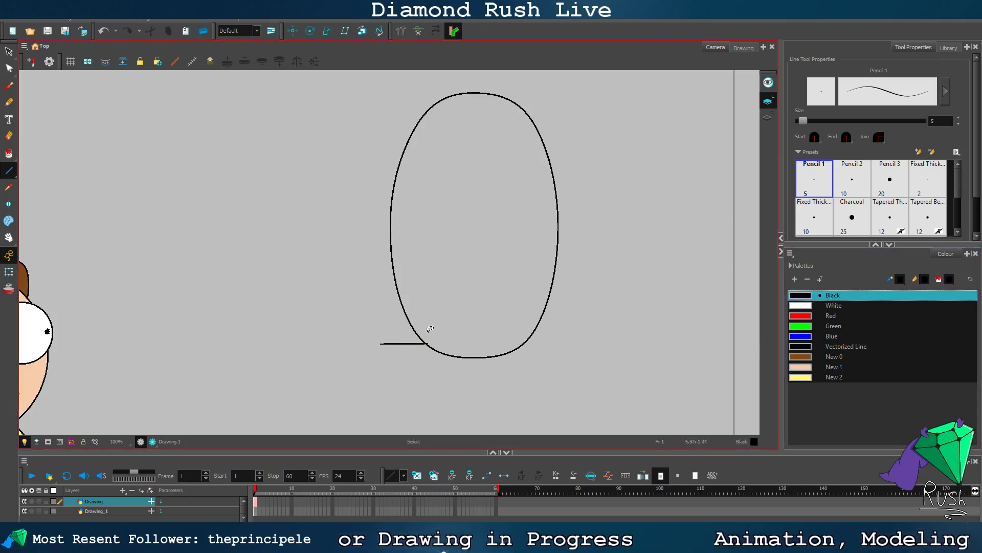
{"action": "key", "text": "ctrl+z"}
{"action": "mouse_move", "coordinate": [440, 343]}
{"action": "left_mouse_down"}
{"action": "mouse_move", "coordinate": [365, 344]}
{"action": "mouse_move", "coordinate": [427, 314]}
{"action": "left_mouse_up"}
{"action": "key", "text": "ctrl+z"}
{"action": "mouse_move", "coordinate": [385, 346]}
{"action": "left_mouse_down"}
{"action": "mouse_move", "coordinate": [416, 313]}
{"action": "mouse_move", "coordinate": [401, 330]}
{"action": "mouse_move", "coordinate": [331, 311]}
{"action": "mouse_move", "coordinate": [385, 292]}
{"action": "mouse_move", "coordinate": [309, 269]}
{"action": "mouse_move", "coordinate": [377, 238]}
{"action": "mouse_move", "coordinate": [327, 233]}
{"action": "mouse_move", "coordinate": [291, 213]}
{"action": "mouse_move", "coordinate": [368, 190]}
{"action": "left_mouse_up"}
Step: Continue the zigzag of crossing straight lines with more hair spikes towards the oval's upper left
{"action": "scroll", "coordinate": [388, 194], "scroll_direction": "down", "scroll_amount": 3}
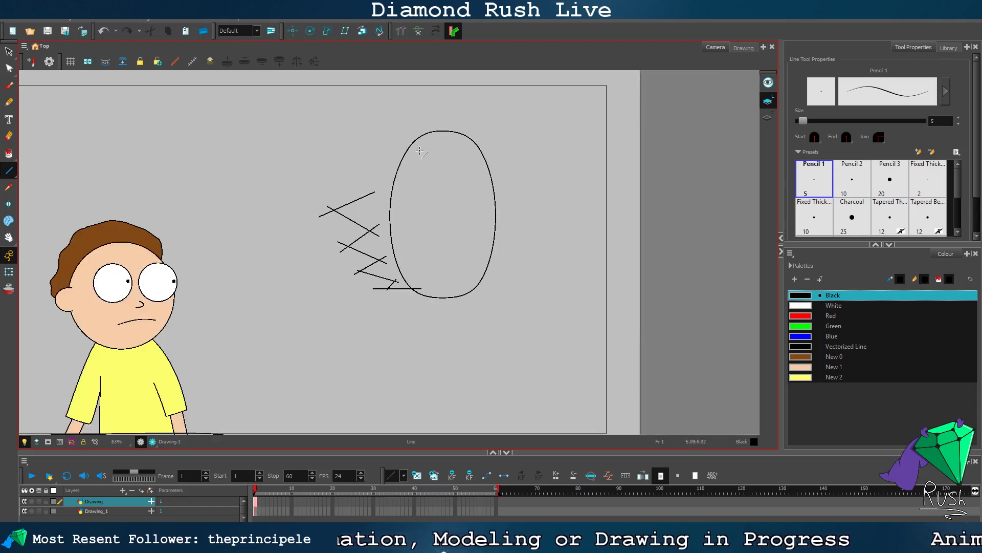
{"action": "scroll", "coordinate": [420, 151], "scroll_direction": "up", "scroll_amount": 4}
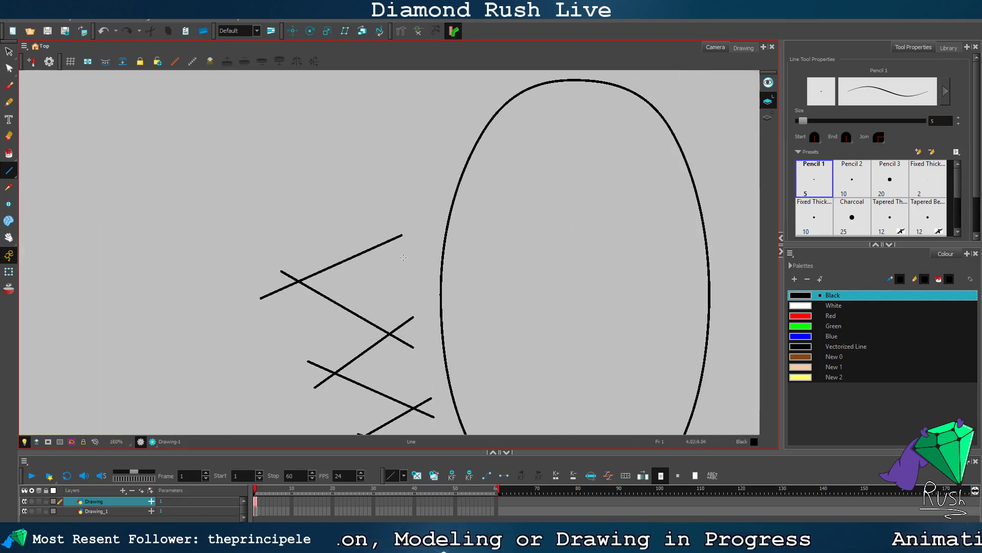
{"action": "left_click_drag", "start_coordinate": [403, 257], "coordinate": [254, 167]}
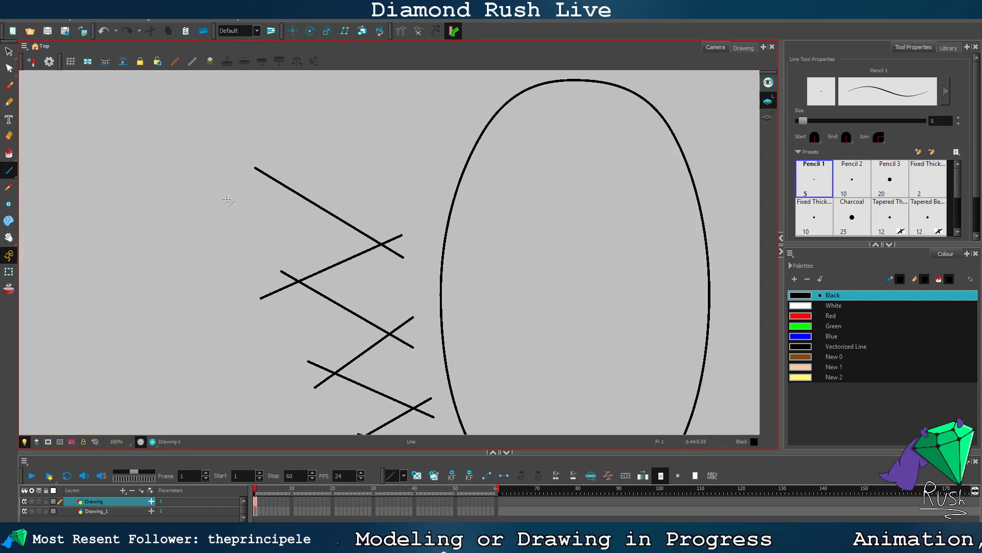
{"action": "left_click_drag", "start_coordinate": [227, 200], "coordinate": [418, 147]}
{"action": "scroll", "coordinate": [504, 145], "scroll_direction": "down", "scroll_amount": 4}
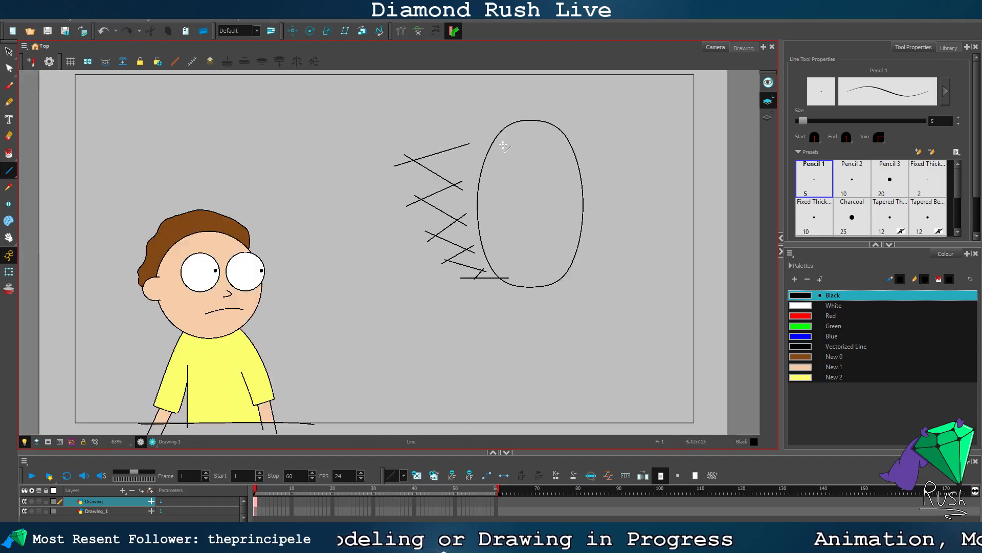
{"action": "scroll", "coordinate": [562, 102], "scroll_direction": "up", "scroll_amount": 3}
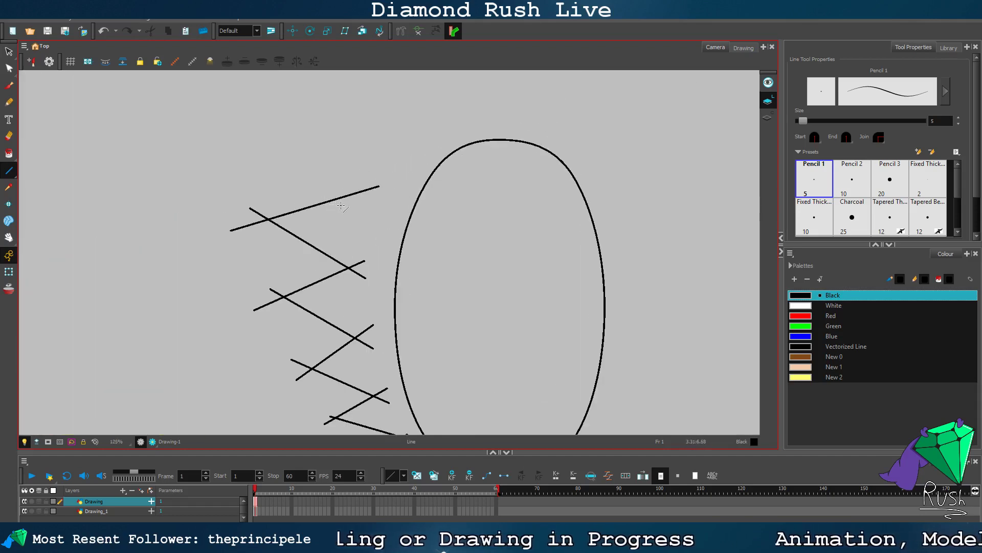
{"action": "mouse_move", "coordinate": [354, 209]}
{"action": "left_mouse_down"}
{"action": "mouse_move", "coordinate": [286, 123]}
{"action": "mouse_move", "coordinate": [408, 145]}
{"action": "left_mouse_up"}
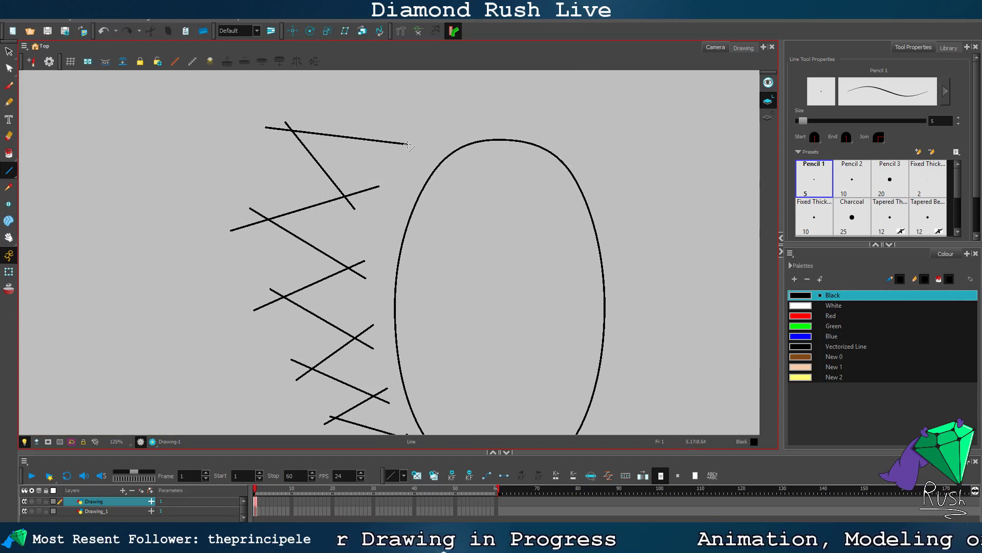
Step: Draw further hair spikes from crossing straight lines around the upper left and over the top of the oval
{"action": "scroll", "coordinate": [468, 164], "scroll_direction": "down", "scroll_amount": 4}
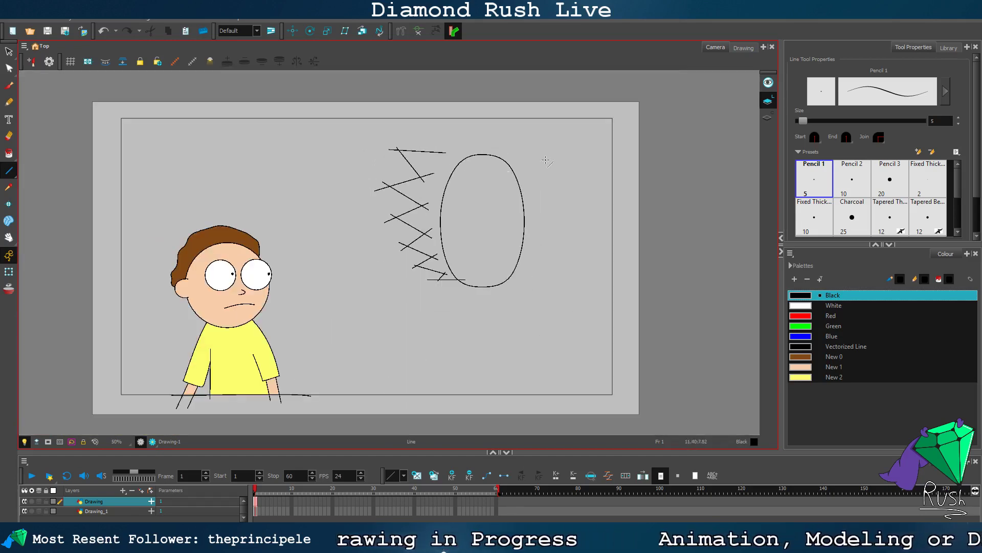
{"action": "scroll", "coordinate": [546, 160], "scroll_direction": "up", "scroll_amount": 4}
{"action": "mouse_move", "coordinate": [315, 210]}
{"action": "left_mouse_down"}
{"action": "mouse_move", "coordinate": [287, 122]}
{"action": "mouse_move", "coordinate": [363, 181]}
{"action": "mouse_move", "coordinate": [392, 188]}
{"action": "mouse_move", "coordinate": [353, 201]}
{"action": "mouse_move", "coordinate": [403, 182]}
{"action": "mouse_move", "coordinate": [421, 81]}
{"action": "mouse_move", "coordinate": [470, 199]}
{"action": "mouse_move", "coordinate": [520, 89]}
{"action": "mouse_move", "coordinate": [556, 218]}
{"action": "mouse_move", "coordinate": [542, 203]}
{"action": "left_mouse_up"}
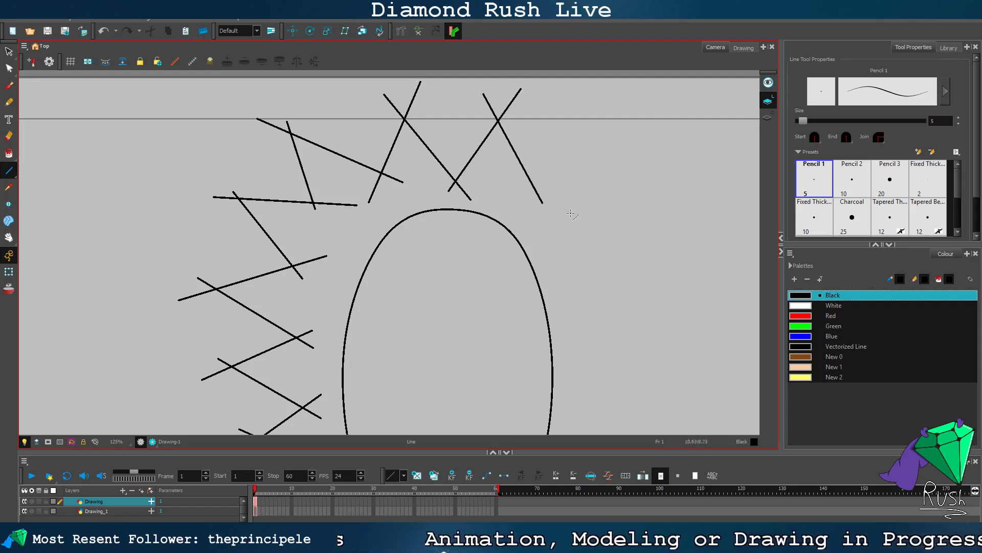
{"action": "scroll", "coordinate": [571, 213], "scroll_direction": "down", "scroll_amount": 4}
Step: Select the zigzag lines along the oval's left side, duplicate them and flip the copy horizontally
{"action": "scroll", "coordinate": [603, 295], "scroll_direction": "up", "scroll_amount": 3}
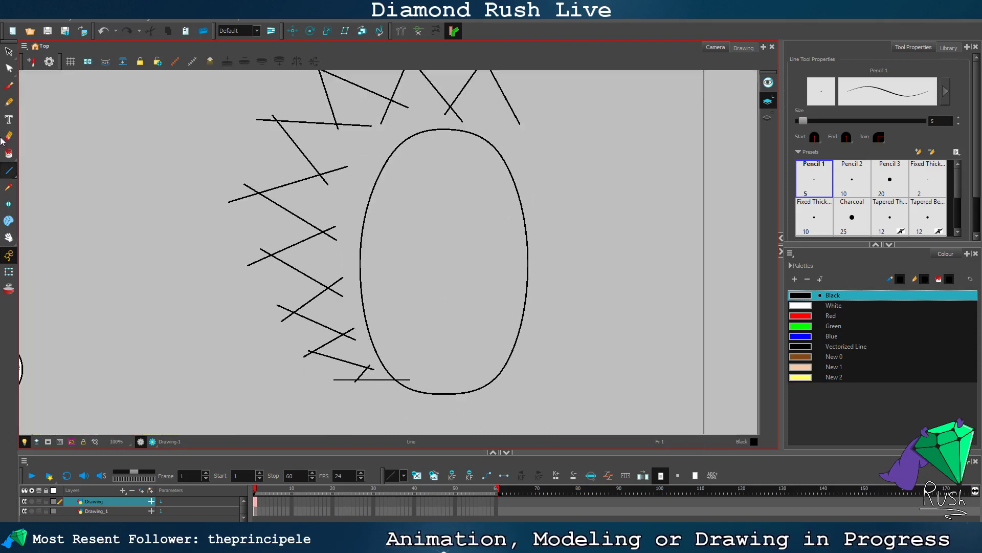
{"action": "left_click", "coordinate": [9, 51]}
{"action": "mouse_move", "coordinate": [359, 379]}
{"action": "left_mouse_down"}
{"action": "mouse_move", "coordinate": [363, 331]}
{"action": "mouse_move", "coordinate": [316, 235]}
{"action": "mouse_move", "coordinate": [331, 123]}
{"action": "left_mouse_up"}
{"action": "key", "text": "ctrl+d"}
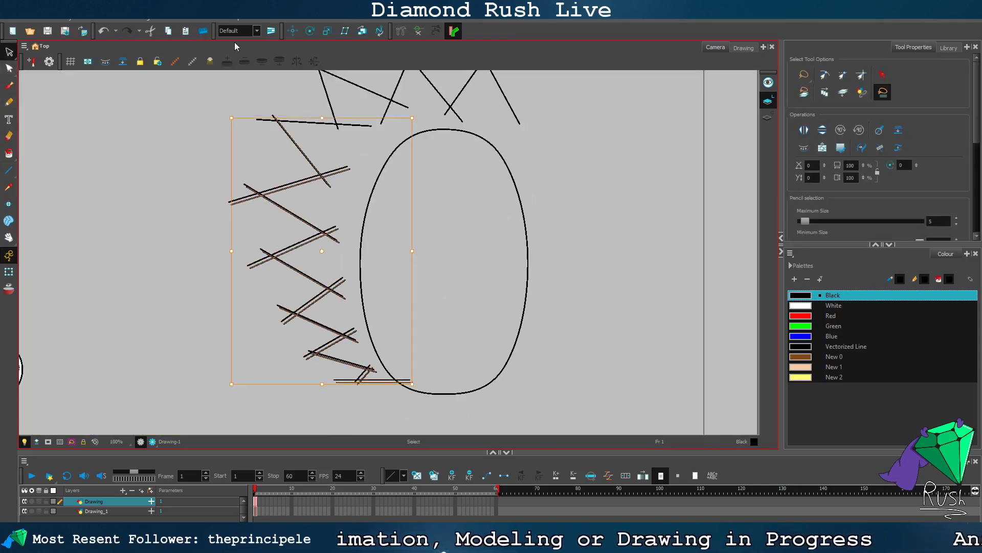
{"action": "left_click", "coordinate": [171, 20]}
{"action": "mouse_move", "coordinate": [139, 20]}
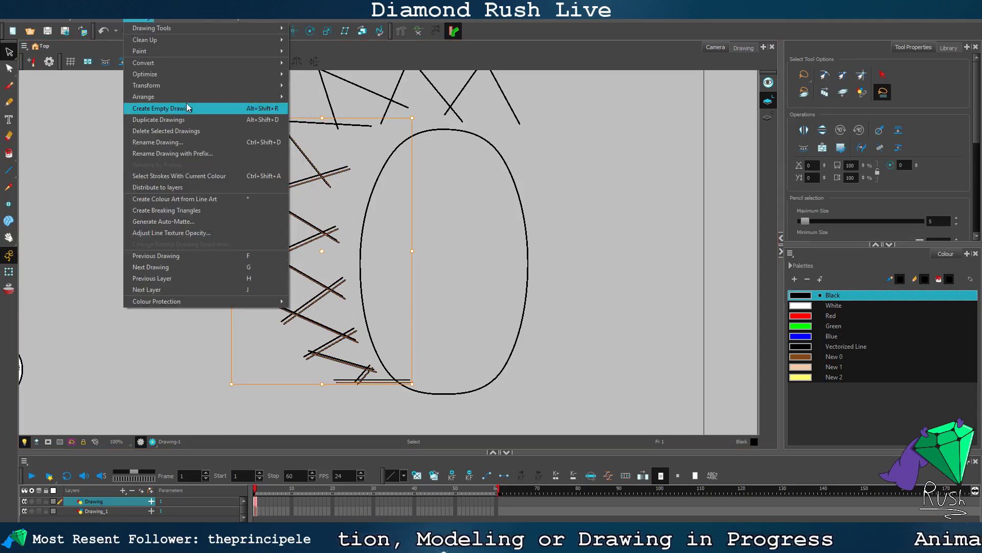
{"action": "mouse_move", "coordinate": [194, 87]}
{"action": "left_click", "coordinate": [302, 86]}
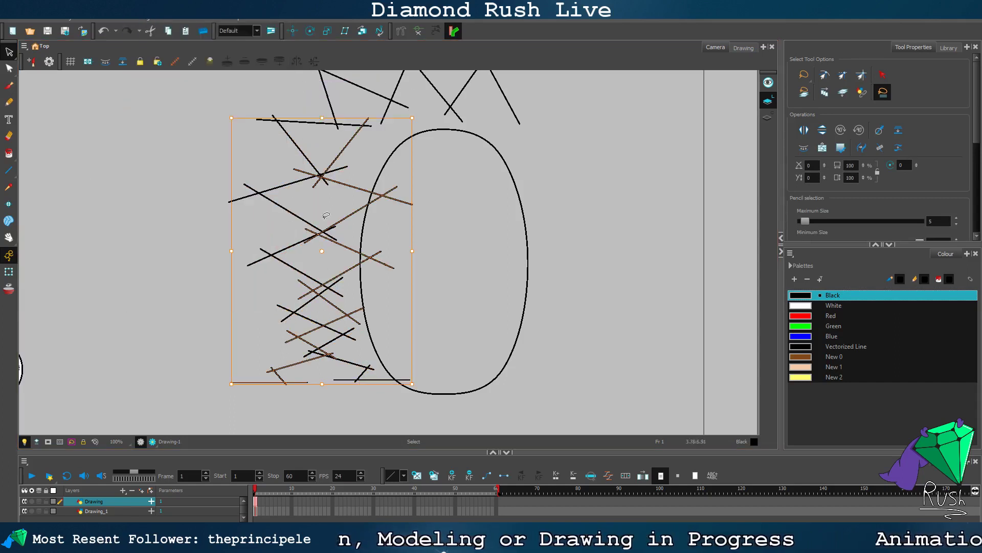
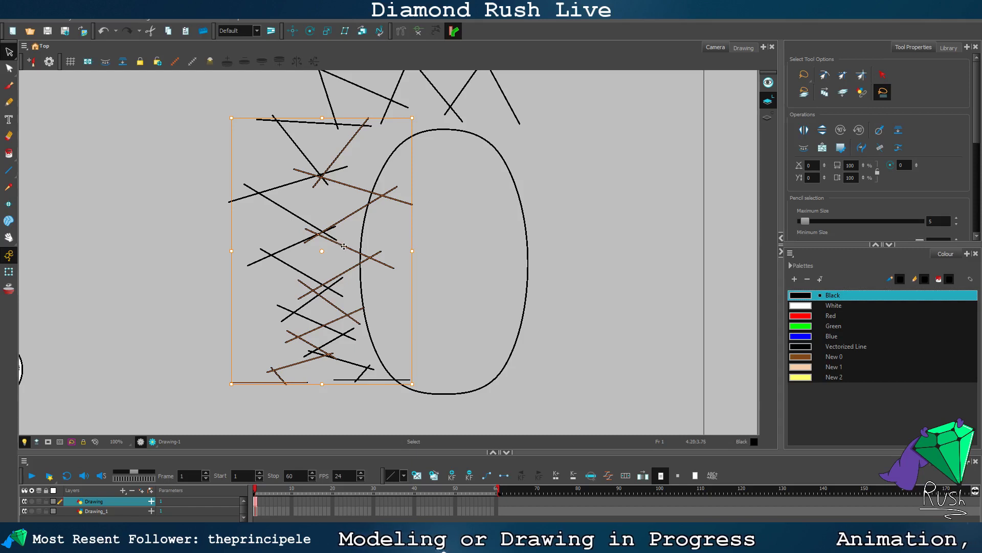
Step: Move the flipped zigzag to the right side of the oval so it mirrors the left spikes, and deselect it
{"action": "mouse_move", "coordinate": [343, 246]}
{"action": "left_mouse_down"}
{"action": "mouse_move", "coordinate": [559, 281]}
{"action": "mouse_move", "coordinate": [582, 248]}
{"action": "mouse_move", "coordinate": [603, 252]}
{"action": "mouse_move", "coordinate": [595, 243]}
{"action": "left_mouse_up"}
{"action": "left_click", "coordinate": [715, 276]}
{"action": "scroll", "coordinate": [652, 330], "scroll_direction": "down", "scroll_amount": 2}
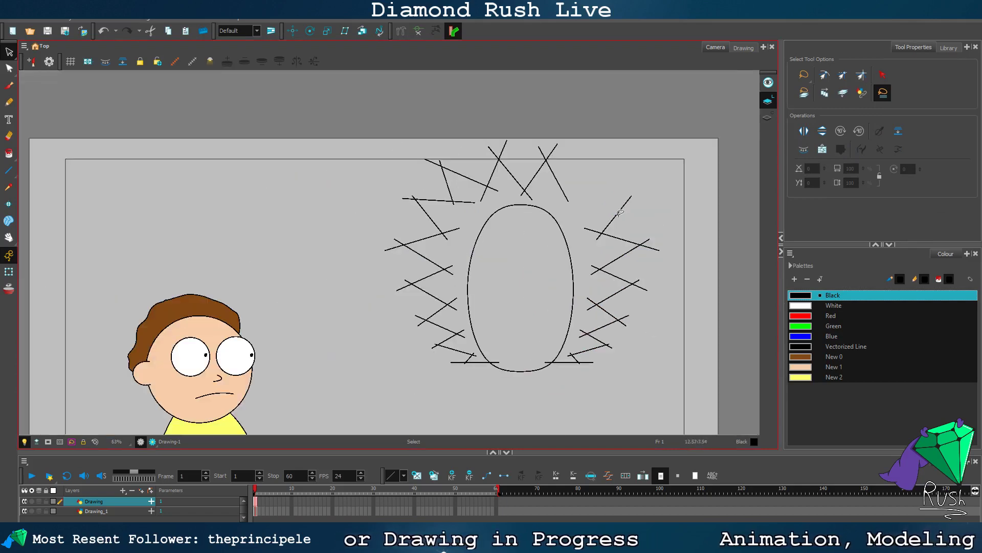
Step: Draw straight lines with the Line tool at the oval's upper right to connect the top spikes with the right-hand zigzag
{"action": "scroll", "coordinate": [620, 212], "scroll_direction": "up", "scroll_amount": 3}
{"action": "left_click", "coordinate": [9, 170]}
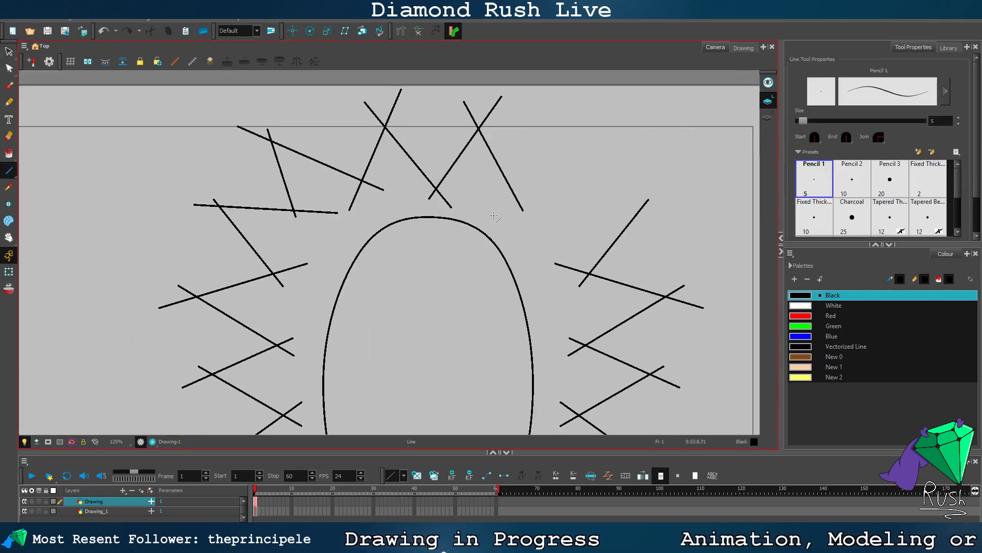
{"action": "mouse_move", "coordinate": [501, 207]}
{"action": "left_mouse_down"}
{"action": "mouse_move", "coordinate": [611, 166]}
{"action": "mouse_move", "coordinate": [575, 300]}
{"action": "mouse_move", "coordinate": [583, 296]}
{"action": "left_mouse_up"}
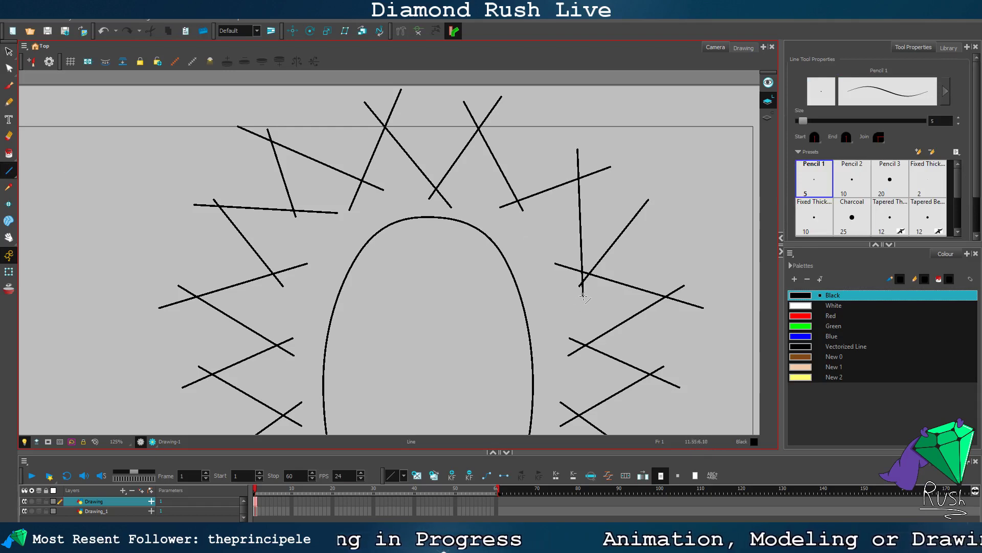
{"action": "scroll", "coordinate": [636, 294], "scroll_direction": "down", "scroll_amount": 3}
{"action": "scroll", "coordinate": [649, 296], "scroll_direction": "up", "scroll_amount": 2}
{"action": "scroll", "coordinate": [649, 295], "scroll_direction": "down", "scroll_amount": 2}
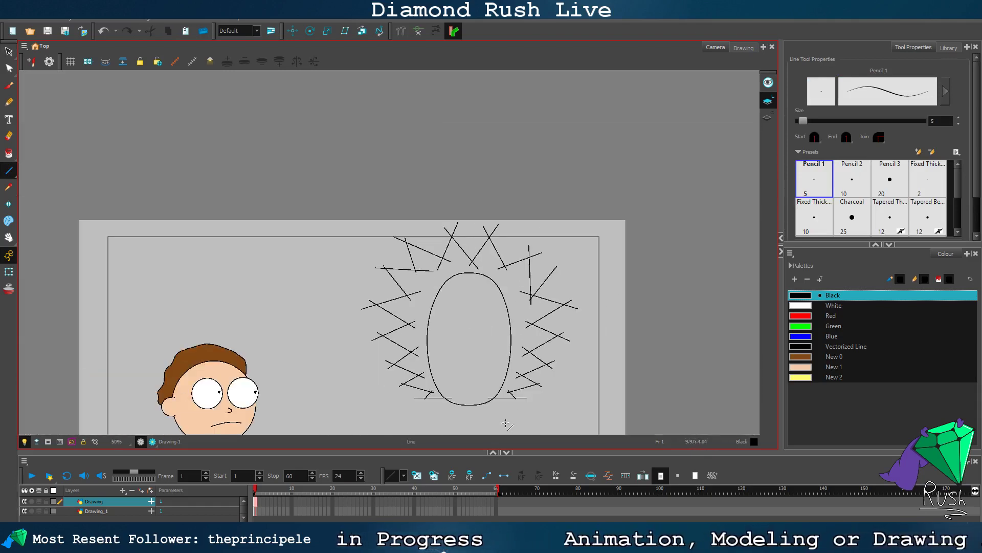
Step: Try to fill the spiky hair area around the oval with Black using the Paint tool, and undo the fill
{"action": "scroll", "coordinate": [421, 321], "scroll_direction": "up", "scroll_amount": 1}
{"action": "left_click", "coordinate": [9, 153]}
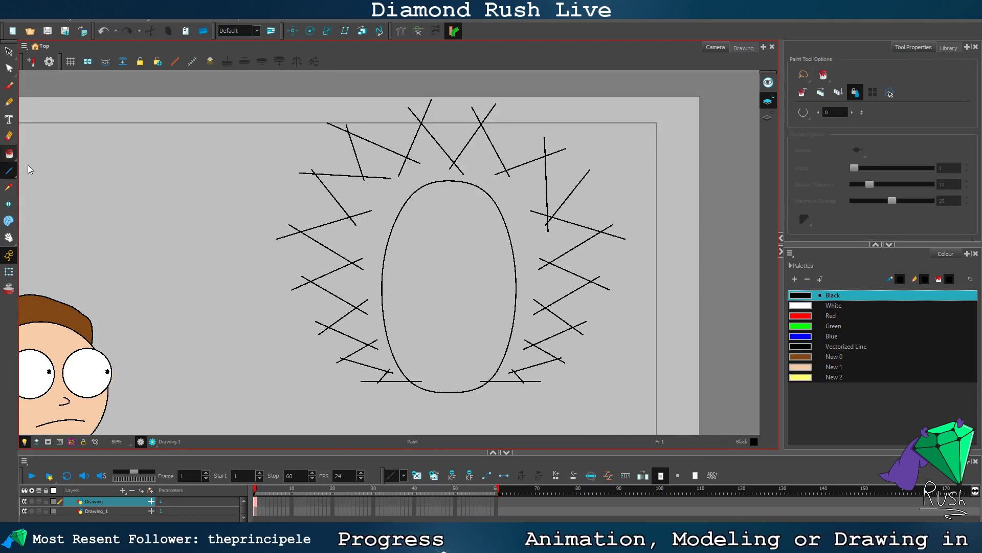
{"action": "left_click", "coordinate": [369, 241]}
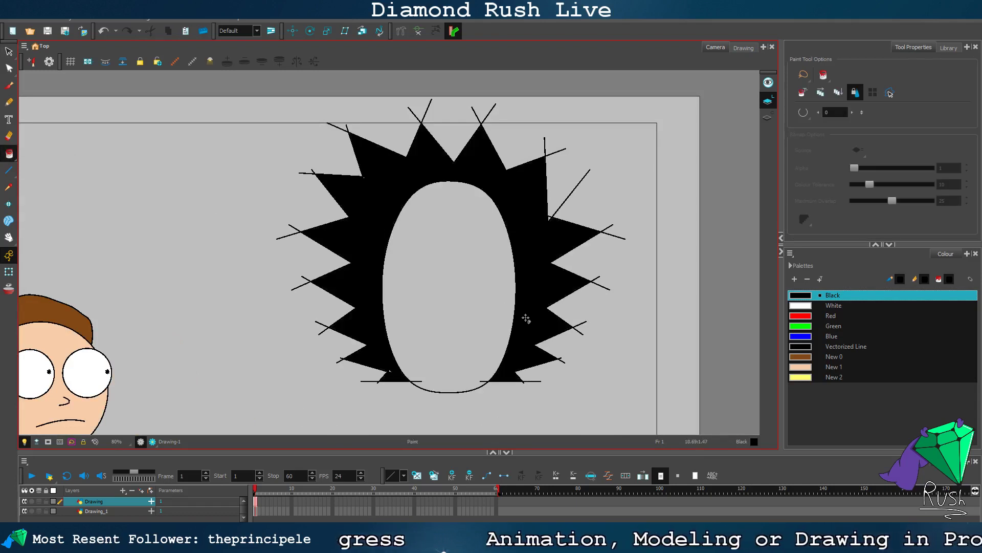
{"action": "key", "text": "ctrl+z"}
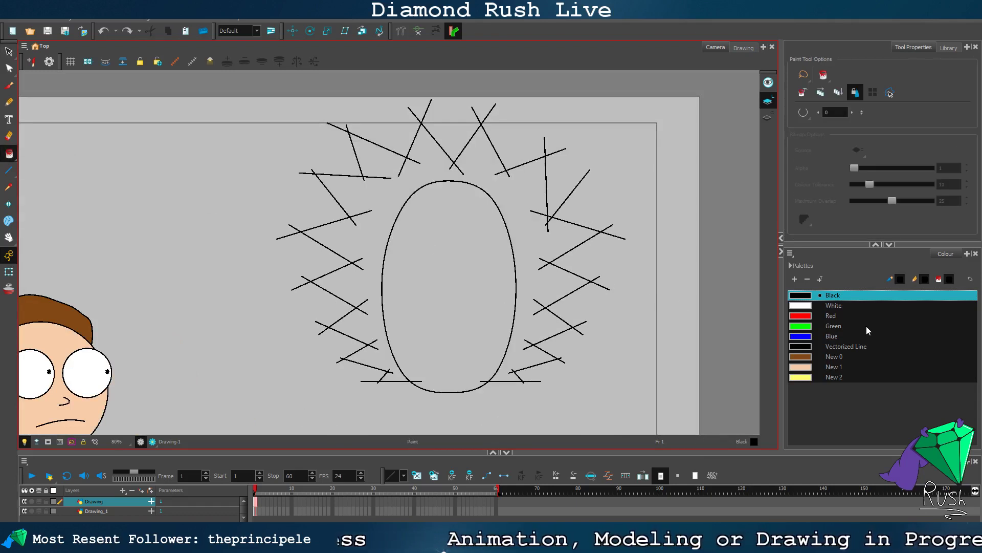
Step: Add a palette swatch, sample a light blue for it with the eyedropper, and fill the spiky hair area around the oval
{"action": "left_click", "coordinate": [794, 278]}
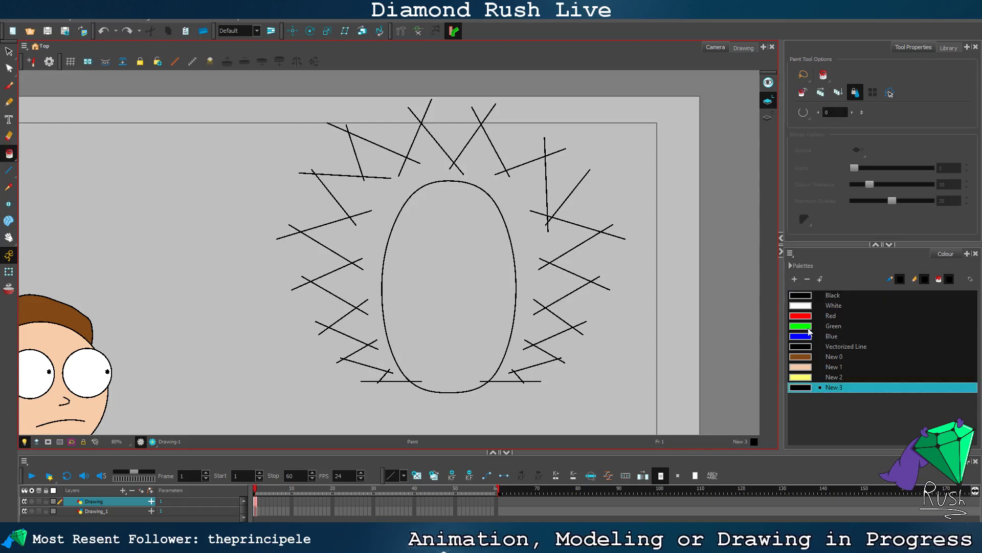
{"action": "double_click", "coordinate": [793, 387]}
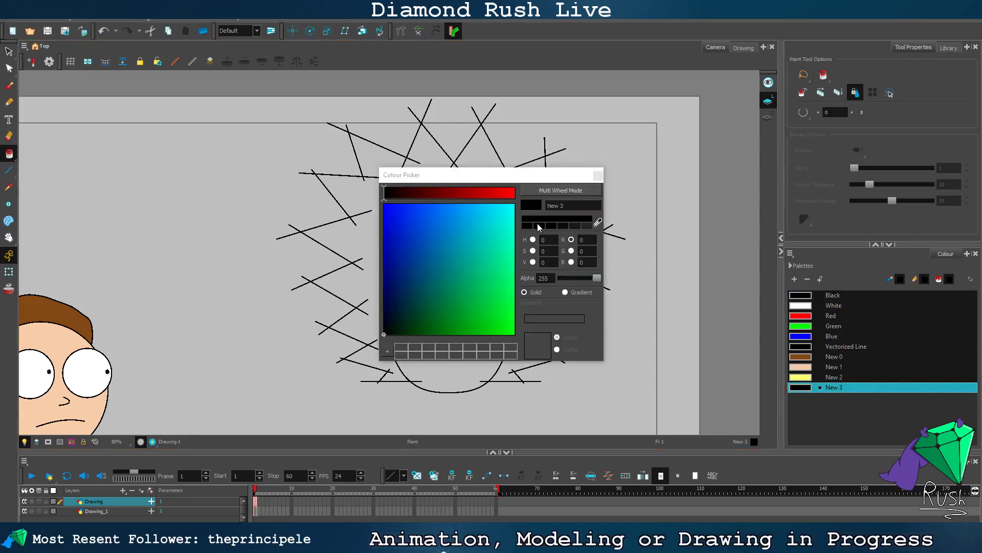
{"action": "left_click", "coordinate": [595, 221]}
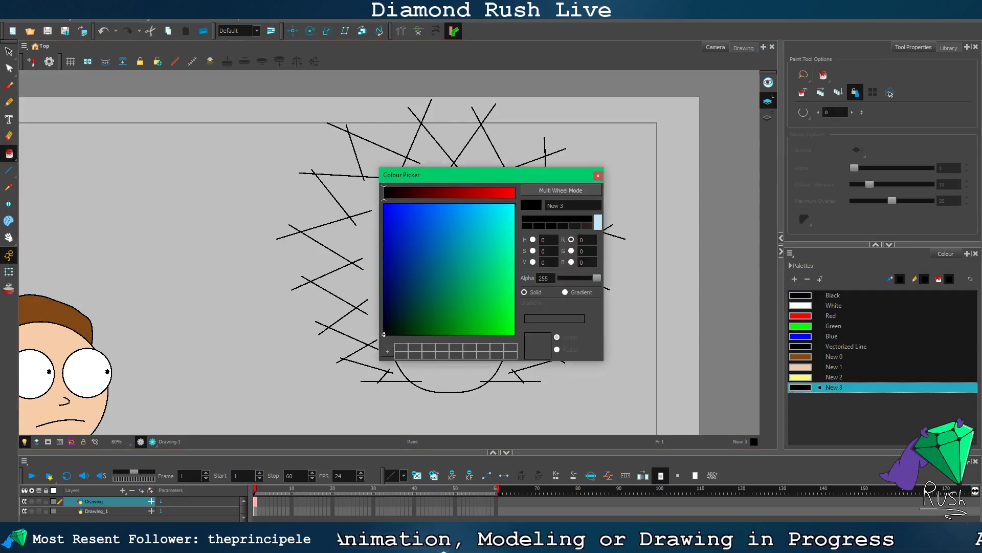
{"action": "left_click", "coordinate": [598, 223]}
{"action": "left_click", "coordinate": [598, 176]}
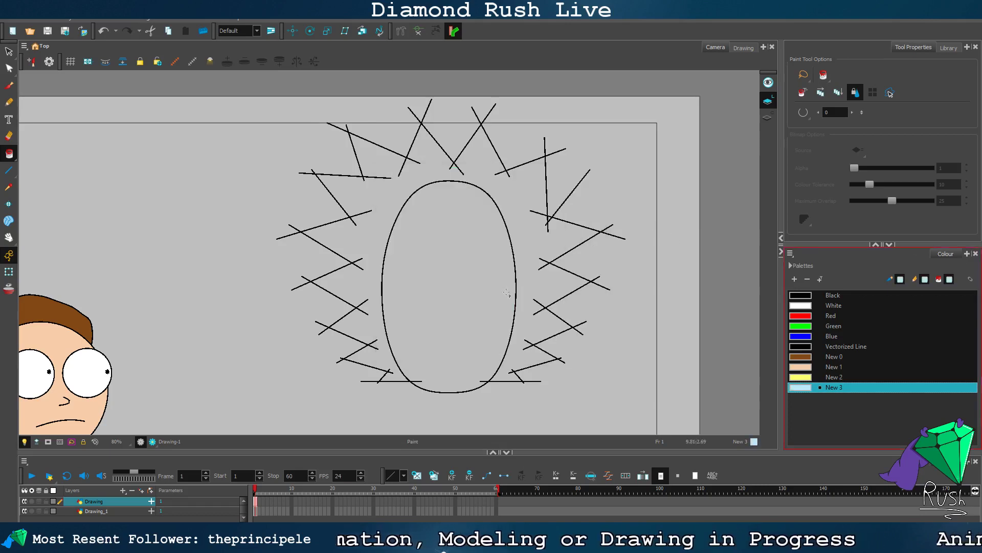
{"action": "left_click", "coordinate": [539, 291]}
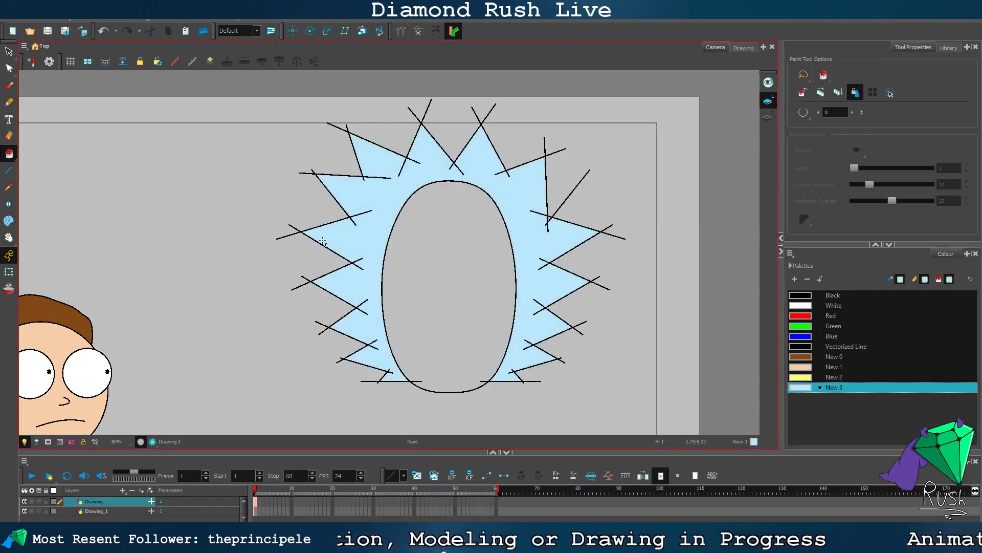
Step: With the Contour Editor, delete the overshooting line ends at the tip of the oval's upper-left spike
{"action": "left_click", "coordinate": [9, 68]}
{"action": "scroll", "coordinate": [267, 174], "scroll_direction": "up", "scroll_amount": 5}
{"action": "left_click", "coordinate": [381, 175]}
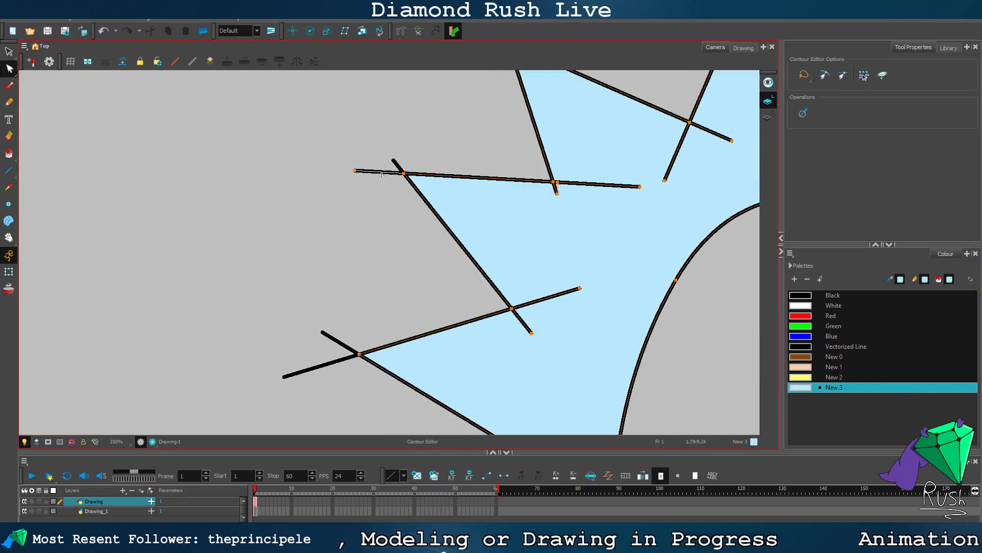
{"action": "scroll", "coordinate": [395, 159], "scroll_direction": "up", "scroll_amount": 3}
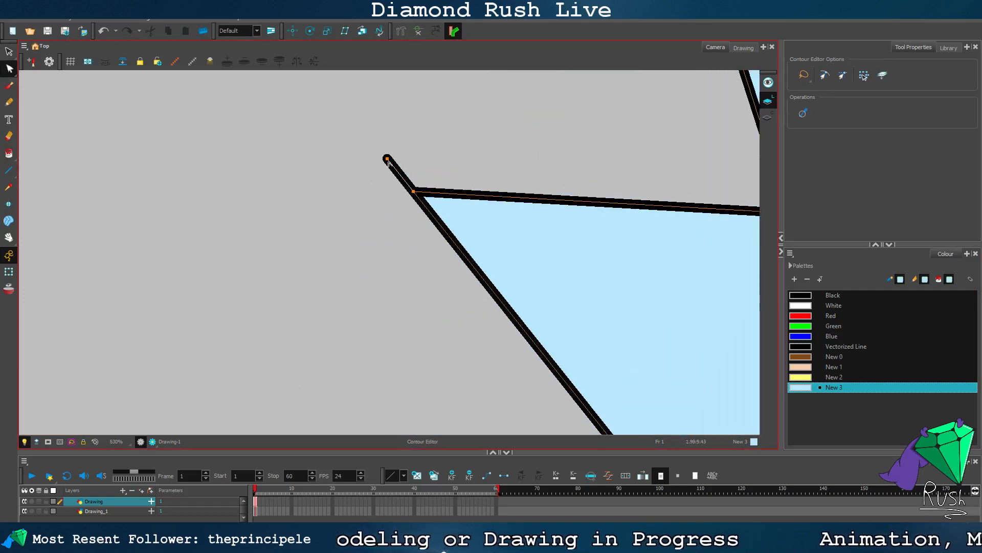
{"action": "key", "text": "Delete"}
{"action": "scroll", "coordinate": [401, 220], "scroll_direction": "down", "scroll_amount": 5}
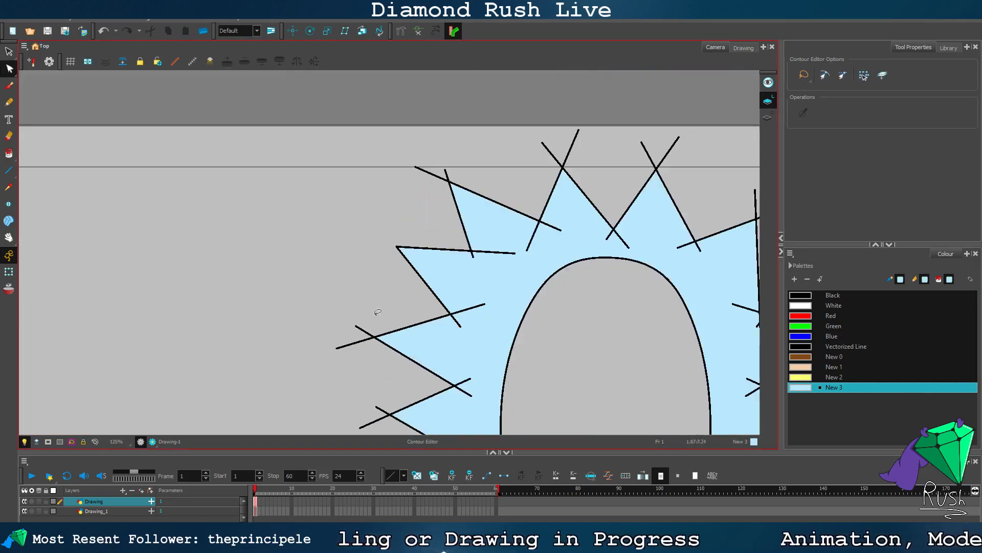
Step: Delete both overshooting line ends at the tip of the next spike down on the hair's left side
{"action": "scroll", "coordinate": [363, 330], "scroll_direction": "up", "scroll_amount": 3}
{"action": "left_click", "coordinate": [367, 317]}
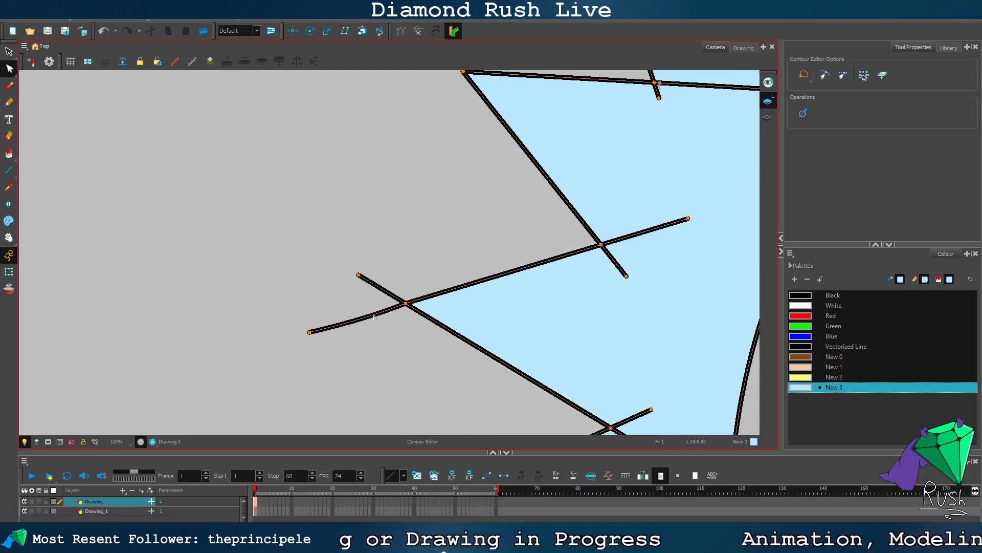
{"action": "key", "text": "Delete"}
{"action": "left_click", "coordinate": [359, 277]}
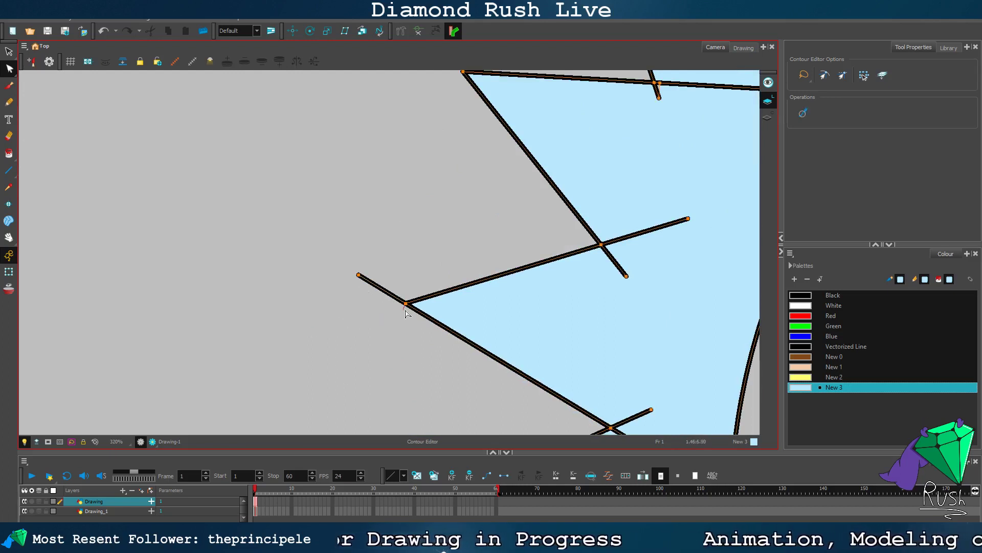
{"action": "key", "text": "Delete"}
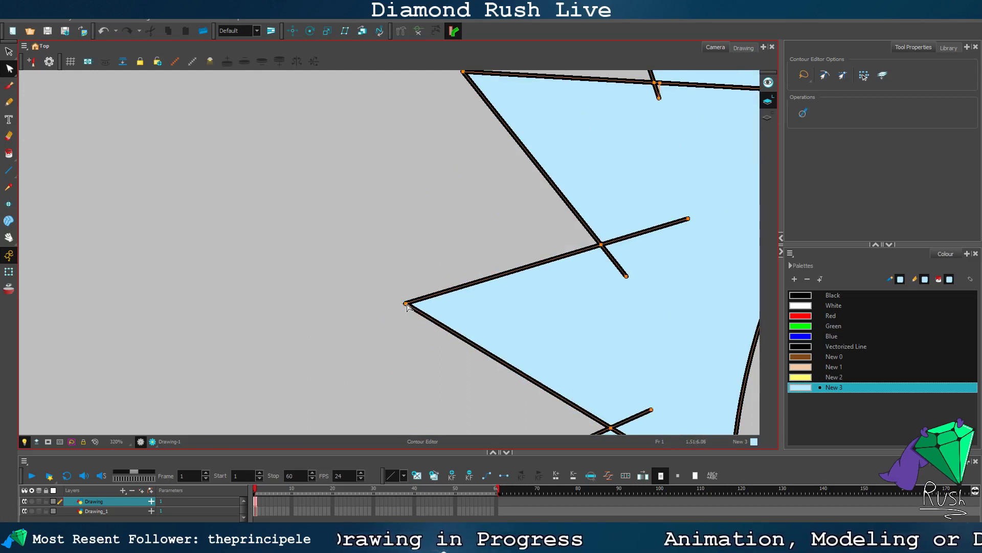
Step: Trim the two crossing line ends off the tip of the third spike from the bottom-left spike, just above the oval's mid-height
{"action": "scroll", "coordinate": [432, 284], "scroll_direction": "down", "scroll_amount": 5}
{"action": "scroll", "coordinate": [415, 344], "scroll_direction": "up", "scroll_amount": 6}
{"action": "scroll", "coordinate": [415, 344], "scroll_direction": "up", "scroll_amount": 1}
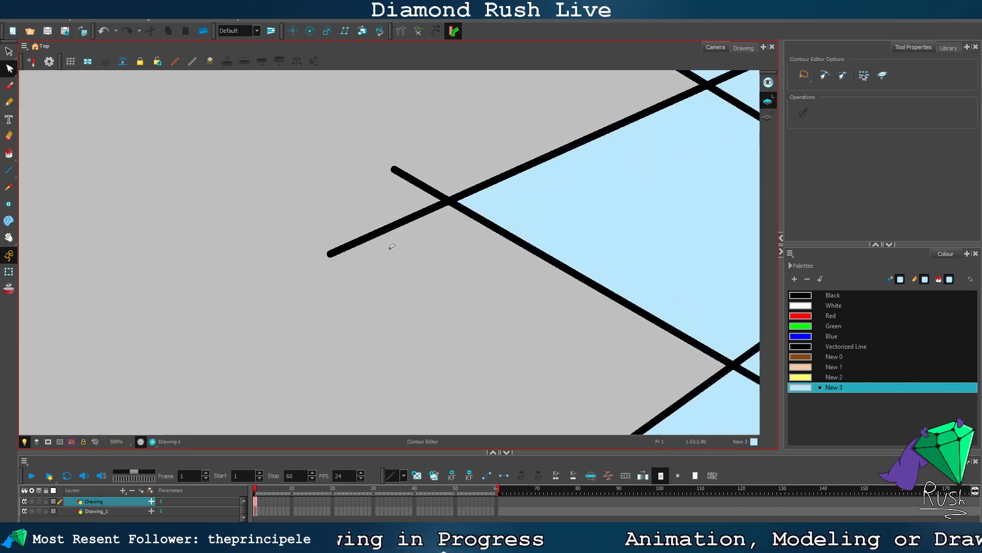
{"action": "left_click", "coordinate": [380, 234]}
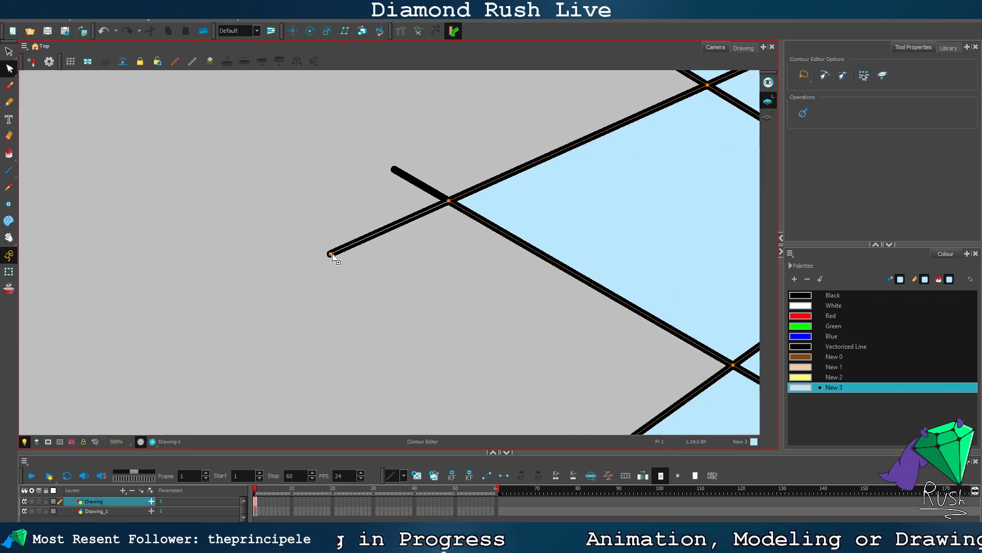
{"action": "left_click", "coordinate": [449, 204]}
{"action": "key", "text": "Delete"}
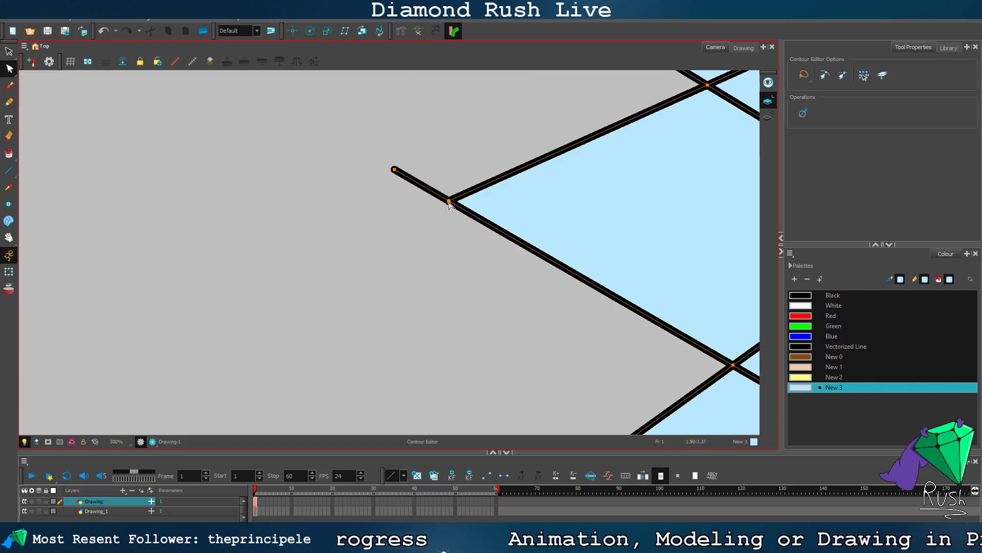
{"action": "left_click", "coordinate": [449, 201]}
{"action": "key", "text": "Delete"}
{"action": "left_click", "coordinate": [397, 230]}
Step: Delete the overshooting line end at the tip of the left spike beside the oval's lower half
{"action": "scroll", "coordinate": [430, 254], "scroll_direction": "down", "scroll_amount": 6}
{"action": "scroll", "coordinate": [450, 373], "scroll_direction": "up", "scroll_amount": 5}
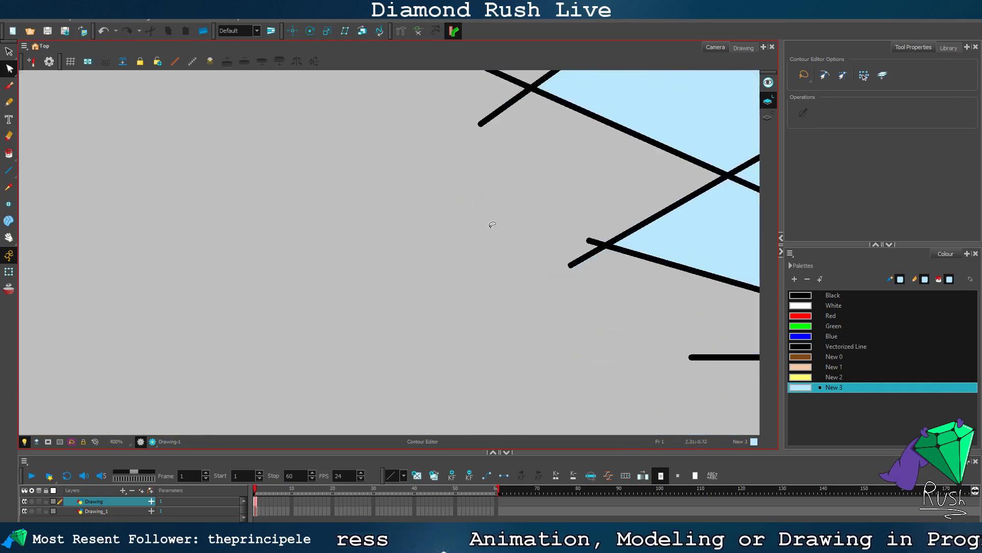
{"action": "left_click", "coordinate": [8, 237]}
{"action": "left_click_drag", "start_coordinate": [352, 217], "coordinate": [143, 263]}
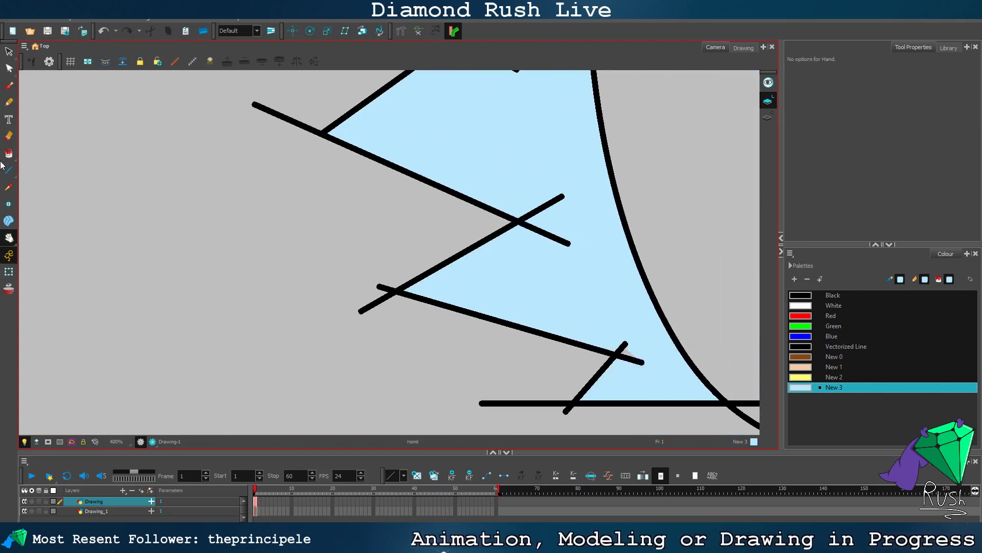
{"action": "left_click", "coordinate": [10, 67]}
{"action": "left_click", "coordinate": [253, 100]}
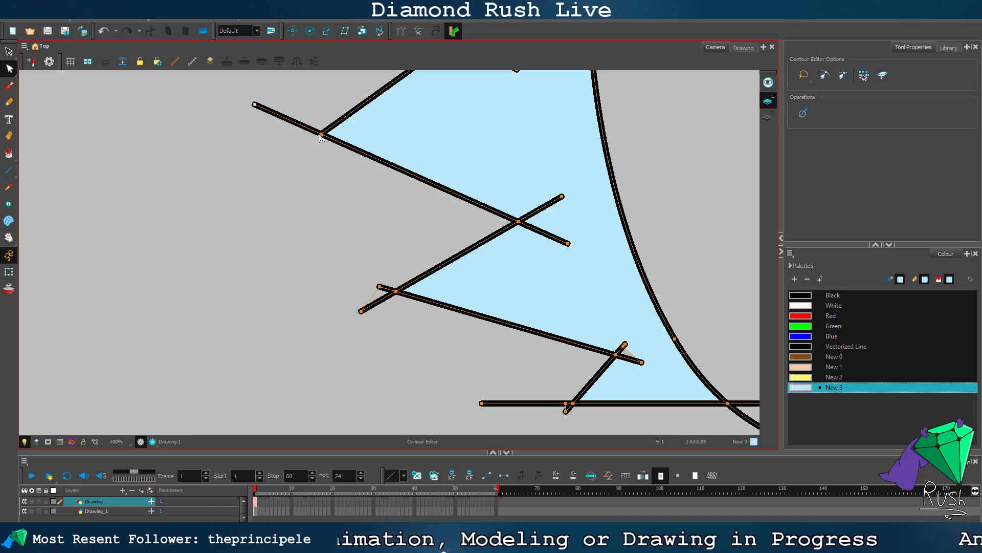
{"action": "key", "text": "Delete"}
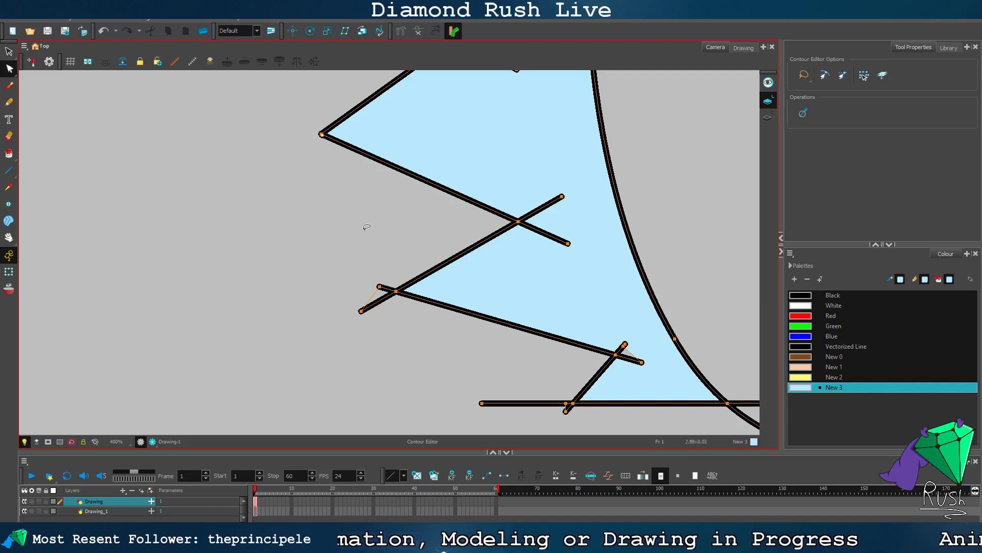
Step: Delete the upper overshoot on the second-lowest left spike's tip; try pulling the other stub's end to the corner and undo the move
{"action": "left_click", "coordinate": [403, 330]}
{"action": "left_click", "coordinate": [380, 286]}
{"action": "key", "text": "Delete"}
{"action": "left_click", "coordinate": [361, 311]}
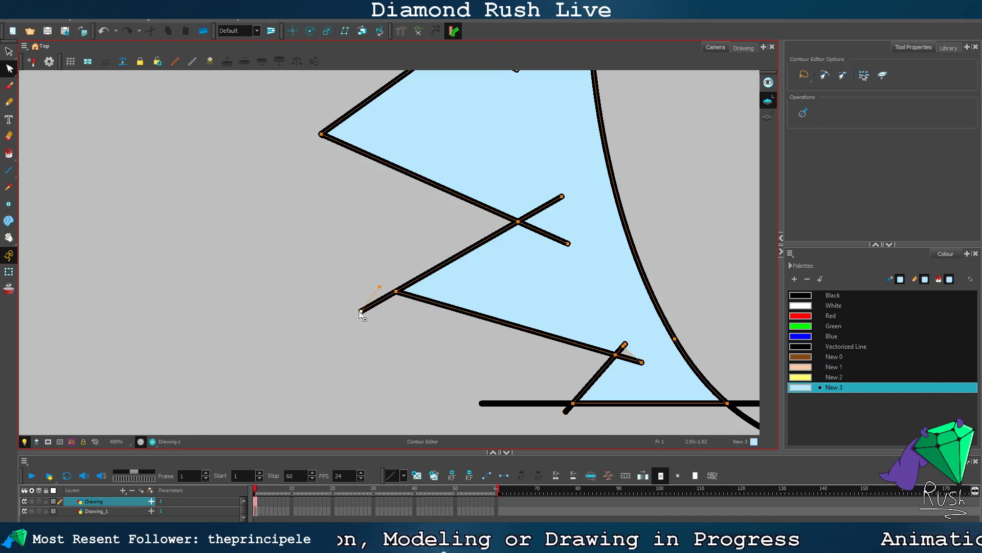
{"action": "left_click_drag", "start_coordinate": [361, 311], "coordinate": [396, 293]}
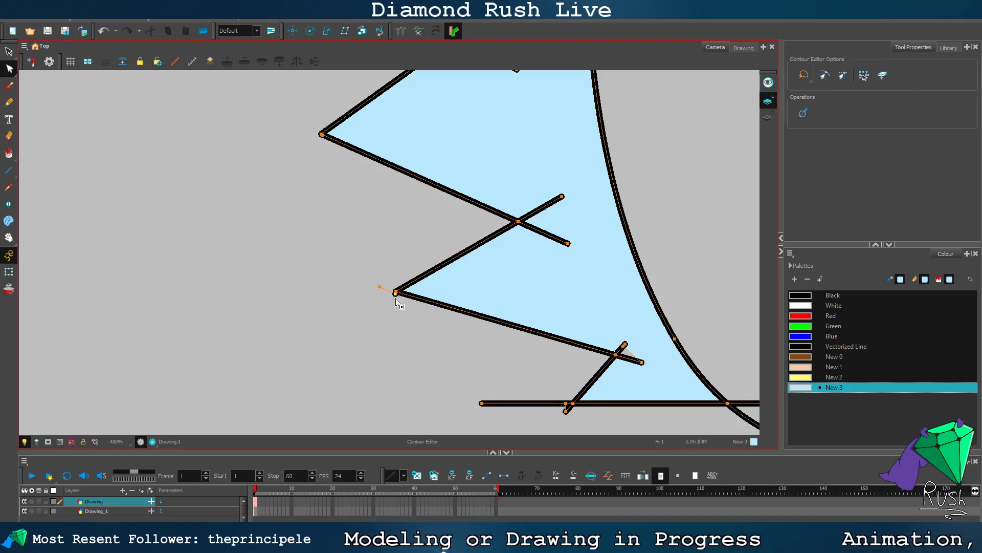
{"action": "key", "text": "ctrl+z"}
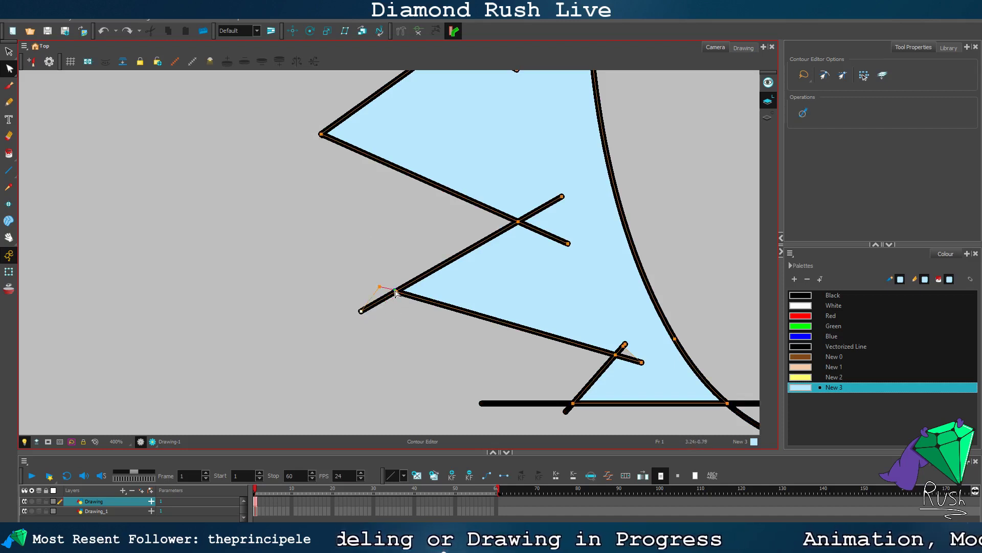
Step: Delete the remaining stub at the second-lowest left spike's tip, undo the deletion to check the corner, and delete the stub again
{"action": "key", "text": "Delete"}
{"action": "left_click", "coordinate": [485, 414]}
{"action": "left_click_drag", "start_coordinate": [486, 414], "coordinate": [446, 363]}
{"action": "scroll", "coordinate": [446, 363], "scroll_direction": "up", "scroll_amount": 1}
{"action": "scroll", "coordinate": [407, 305], "scroll_direction": "up", "scroll_amount": 1}
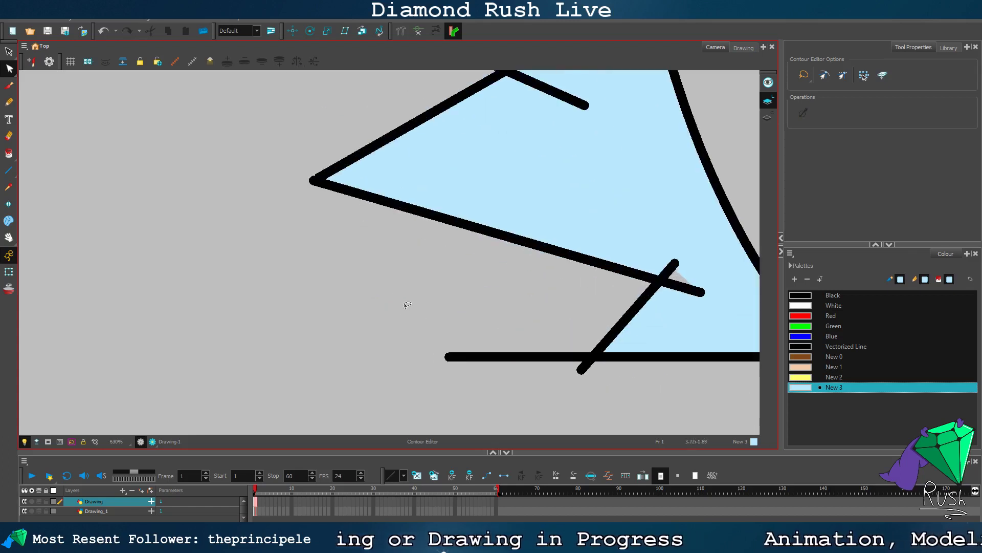
{"action": "scroll", "coordinate": [309, 208], "scroll_direction": "up", "scroll_amount": 1}
{"action": "key", "text": "ctrl+z"}
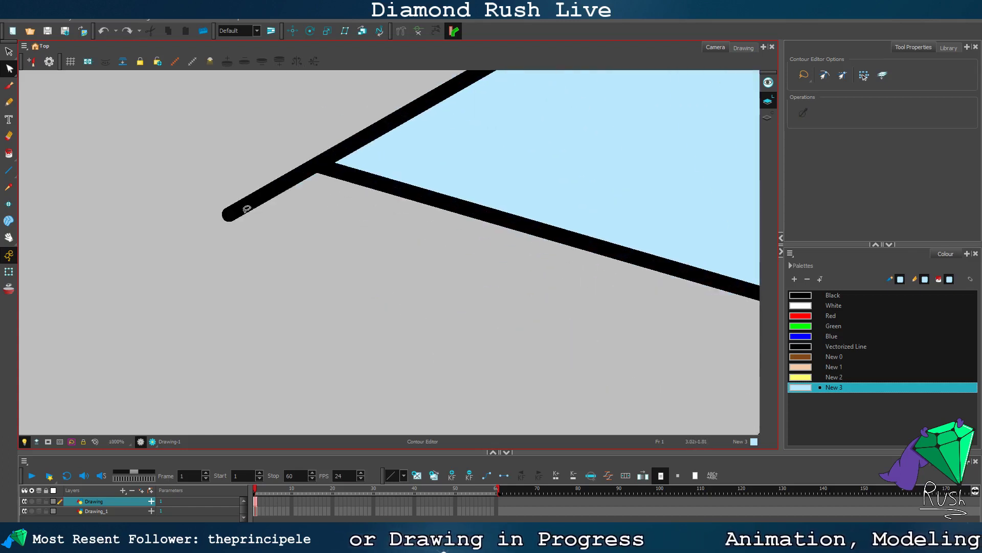
{"action": "left_click", "coordinate": [247, 209]}
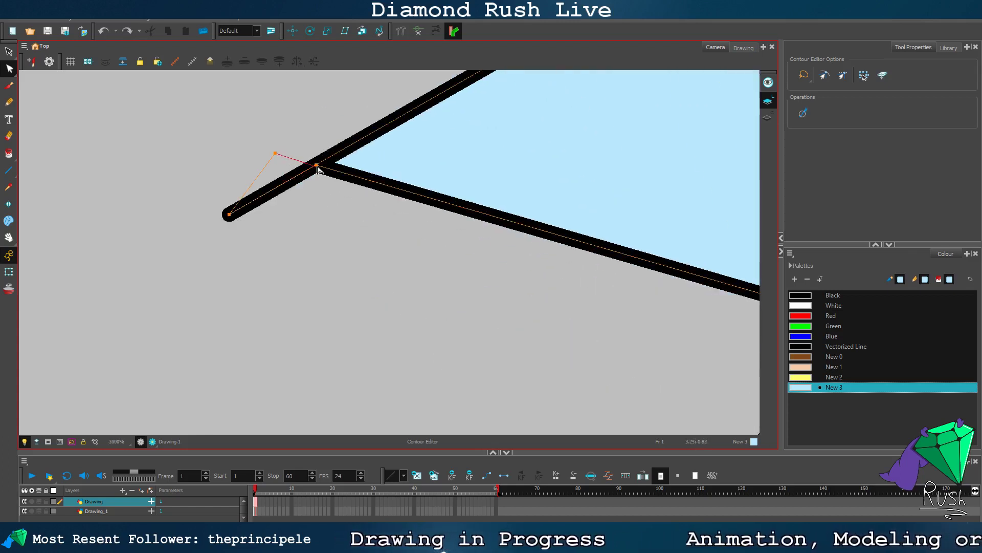
{"action": "key", "text": "Delete"}
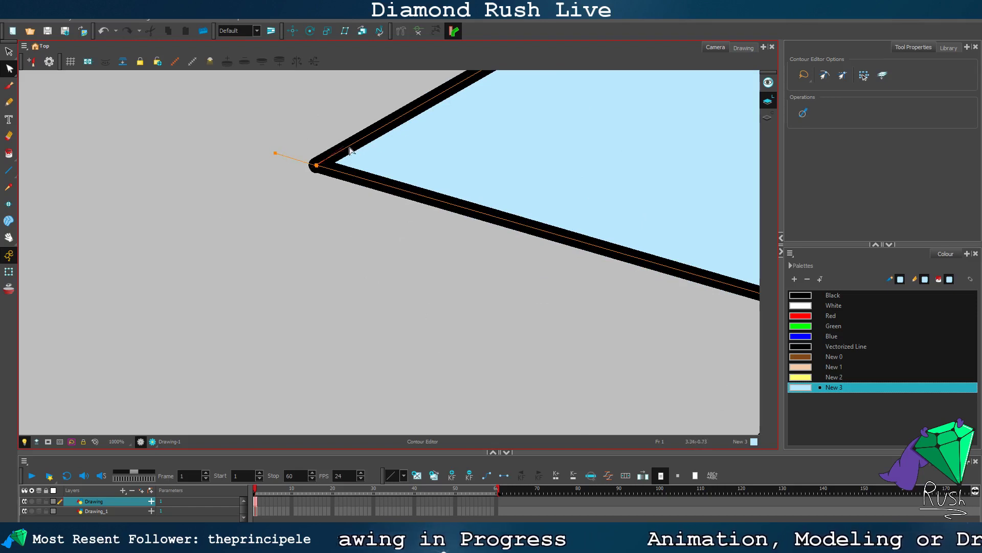
{"action": "left_click", "coordinate": [388, 268]}
Step: Delete the overshooting ends of the horizontal line and the slanted line at the lowest left spike
{"action": "scroll", "coordinate": [402, 283], "scroll_direction": "down", "scroll_amount": 2}
{"action": "scroll", "coordinate": [501, 358], "scroll_direction": "up", "scroll_amount": 1}
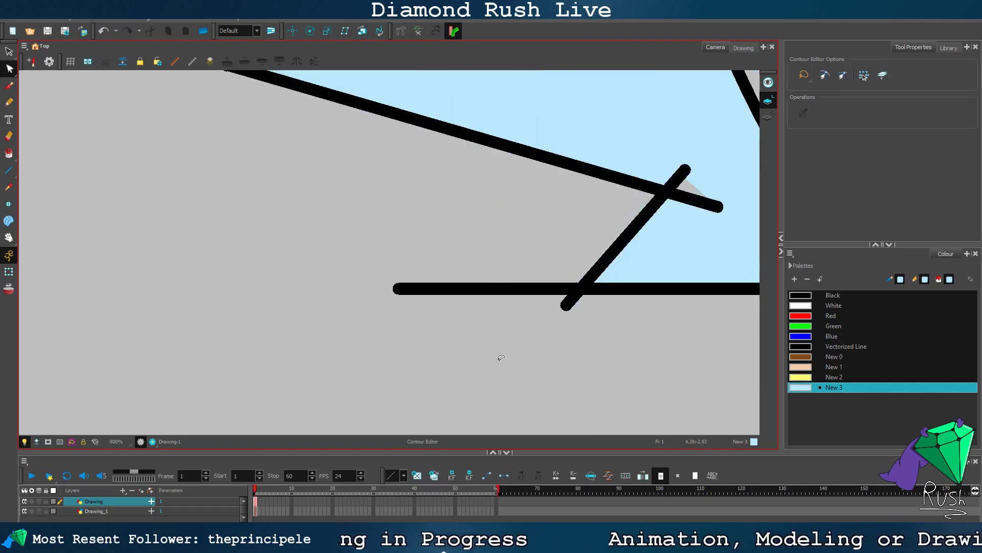
{"action": "left_click", "coordinate": [496, 290]}
{"action": "key", "text": "Delete"}
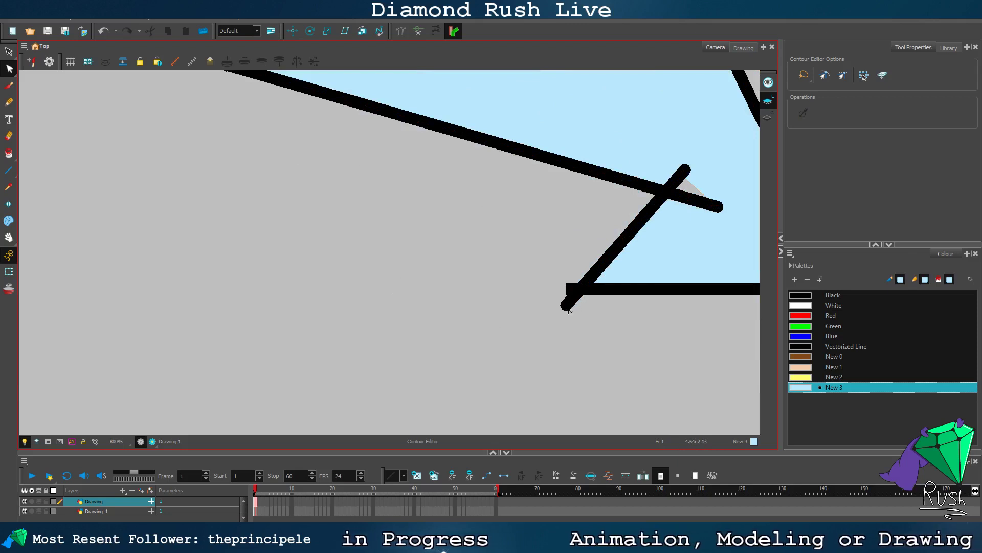
{"action": "left_click", "coordinate": [568, 308]}
{"action": "left_click", "coordinate": [566, 308]}
{"action": "left_click", "coordinate": [567, 309]}
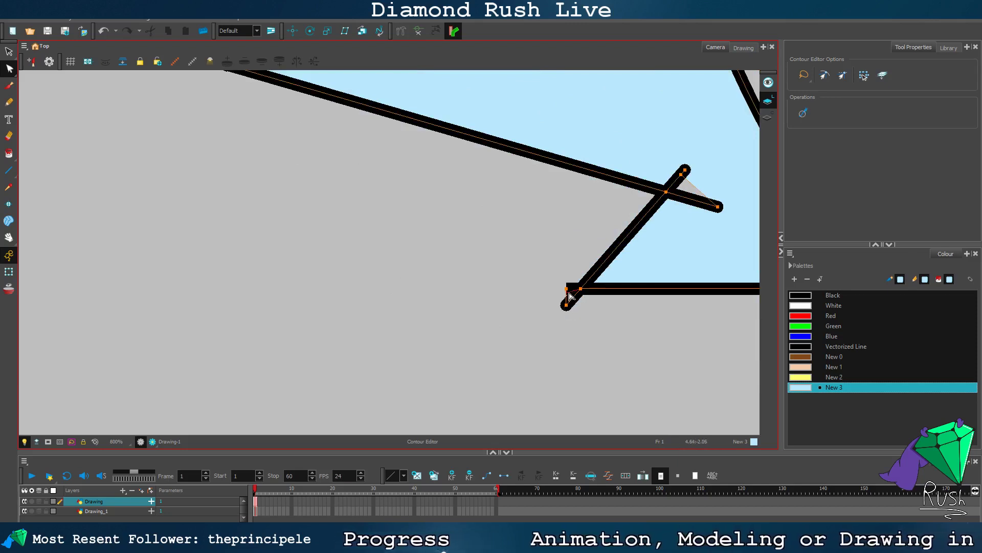
{"action": "left_click", "coordinate": [569, 298]}
{"action": "key", "text": "Delete"}
Step: Remove the leftover stub at the lowest left spike's corner so the two lines end in a clean point
{"action": "left_click", "coordinate": [581, 313]}
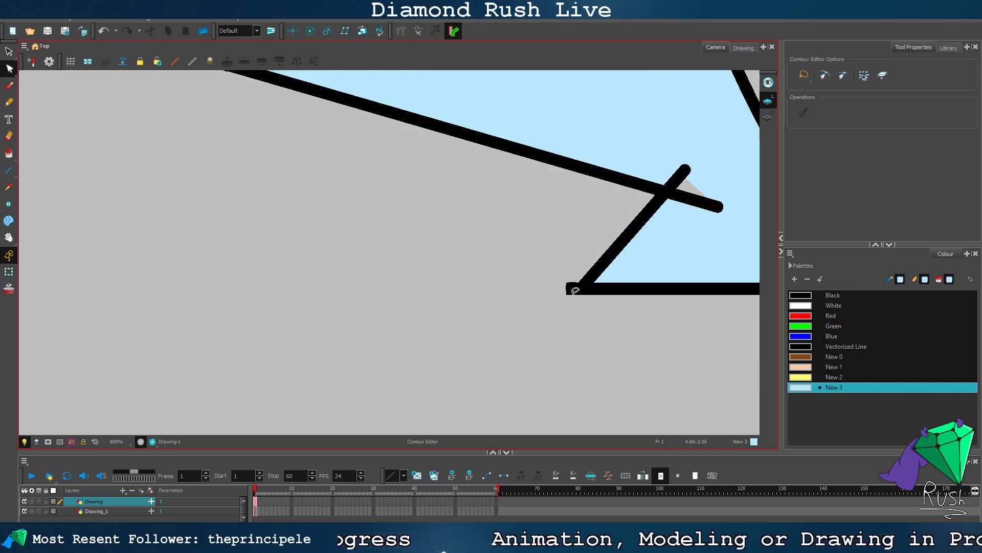
{"action": "left_click", "coordinate": [573, 294]}
{"action": "left_click_drag", "start_coordinate": [572, 294], "coordinate": [572, 293]}
{"action": "left_click", "coordinate": [573, 295]}
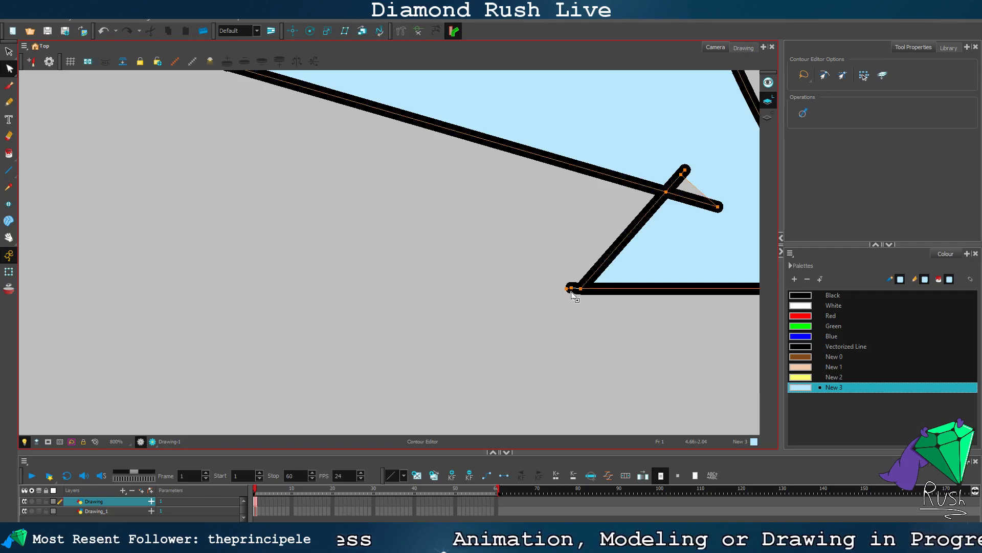
{"action": "left_click", "coordinate": [590, 312]}
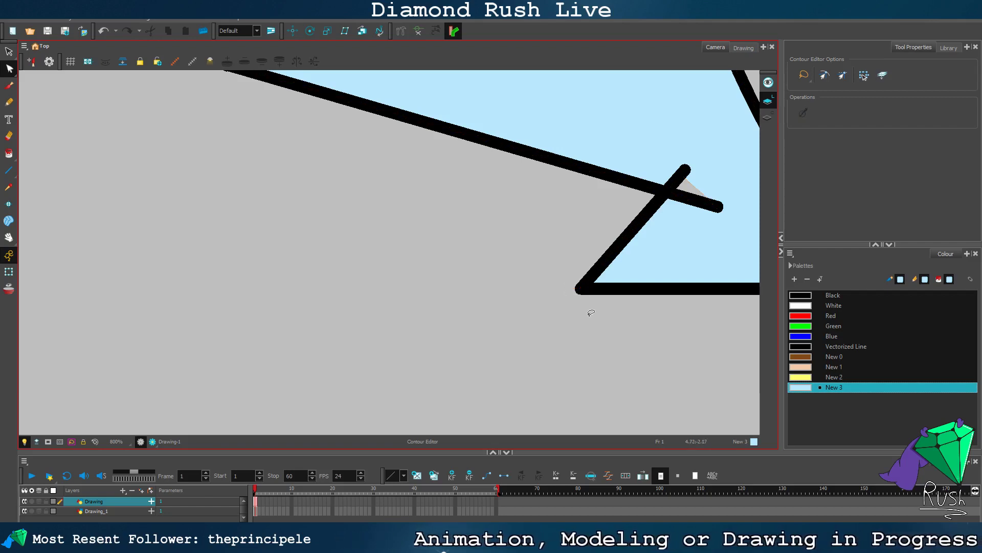
Step: Check both characters in the rendered preview and return to the editing view
{"action": "scroll", "coordinate": [590, 312], "scroll_direction": "down", "scroll_amount": 8}
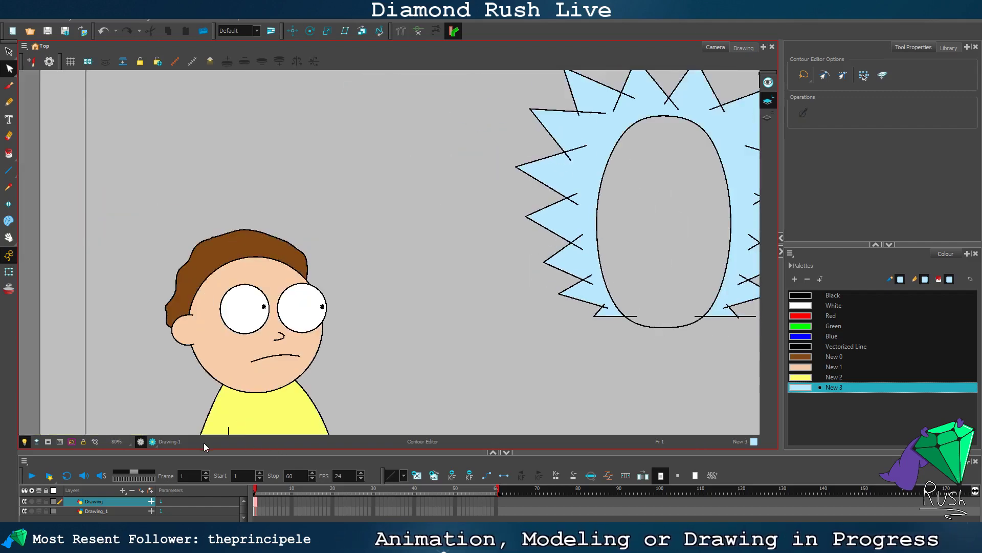
{"action": "left_click", "coordinate": [152, 441]}
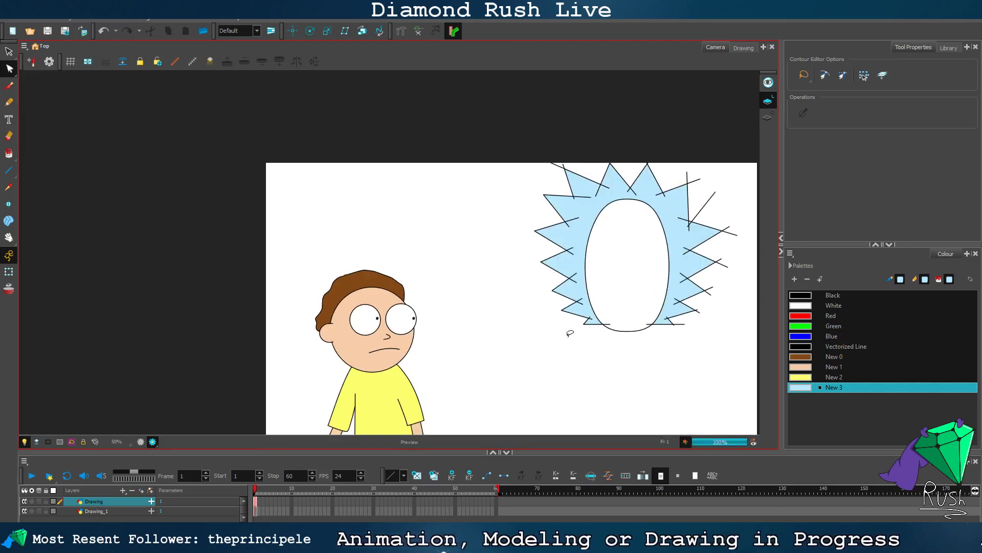
{"action": "left_click", "coordinate": [141, 442]}
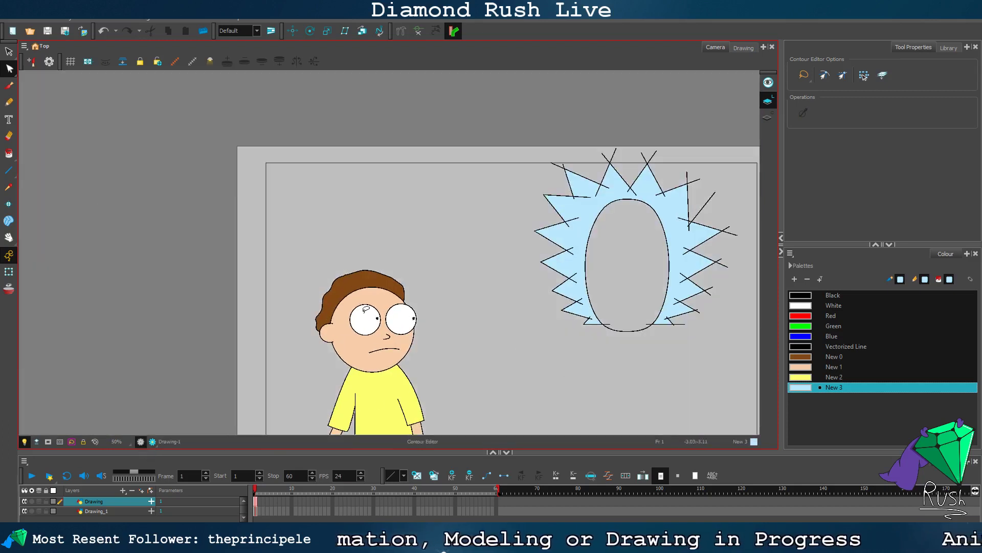
{"action": "left_click", "coordinate": [9, 237]}
{"action": "scroll", "coordinate": [447, 280], "scroll_direction": "up", "scroll_amount": 4}
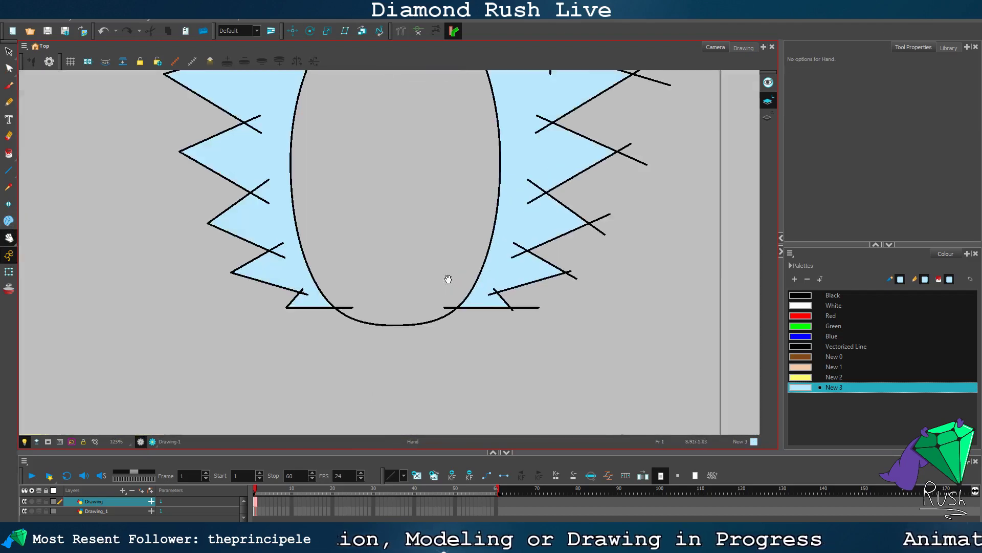
Step: Delete both overshooting line ends at the inner corner between the second- and third-lowest left spikes and check the joined corner
{"action": "left_click", "coordinate": [8, 68]}
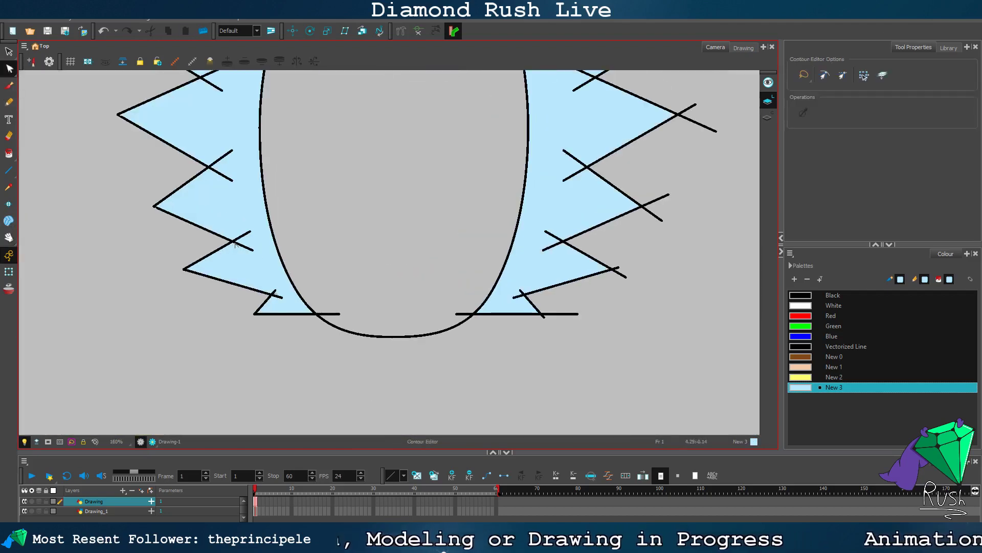
{"action": "left_click", "coordinate": [241, 245]}
{"action": "key", "text": "Delete"}
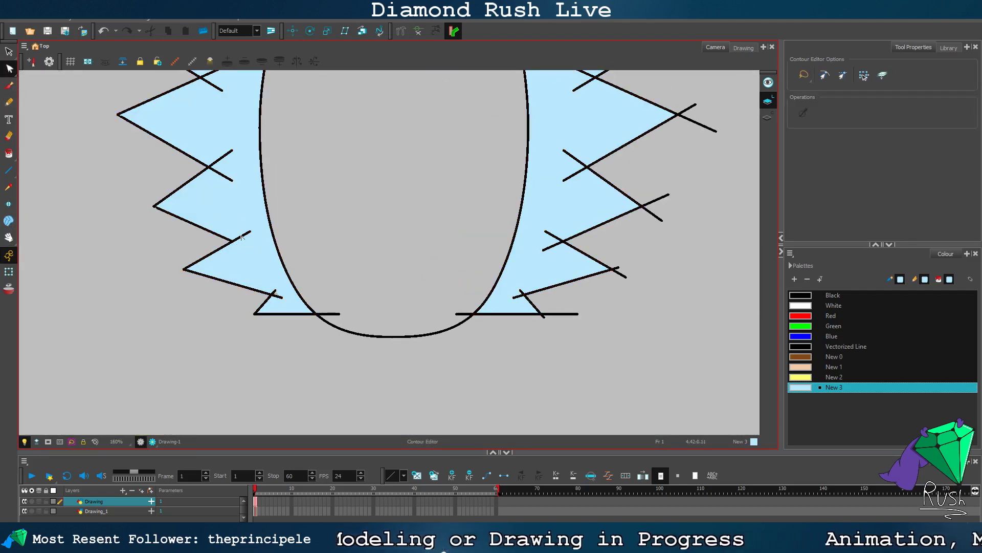
{"action": "left_click", "coordinate": [242, 236]}
{"action": "key", "text": "Delete"}
{"action": "scroll", "coordinate": [243, 242], "scroll_direction": "up", "scroll_amount": 4}
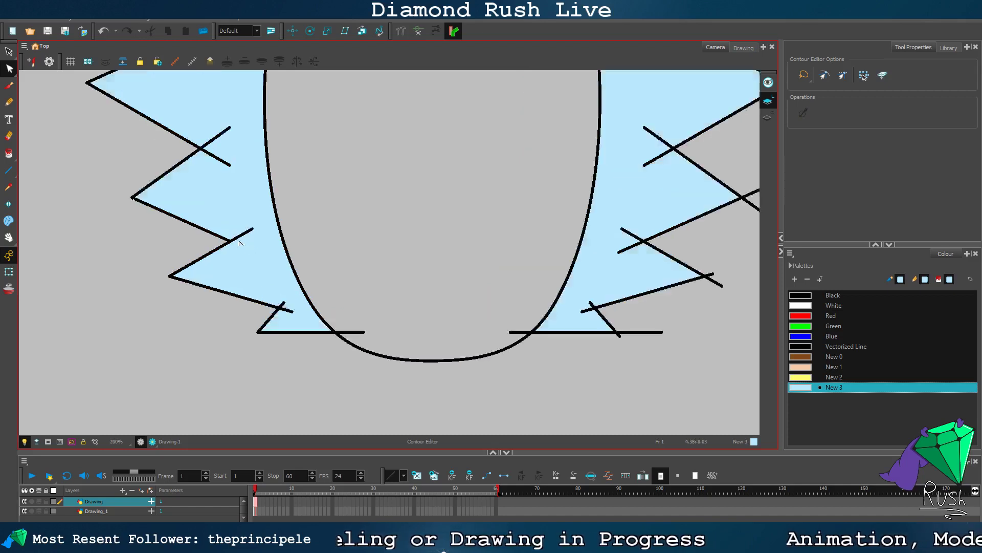
{"action": "left_click", "coordinate": [265, 219]}
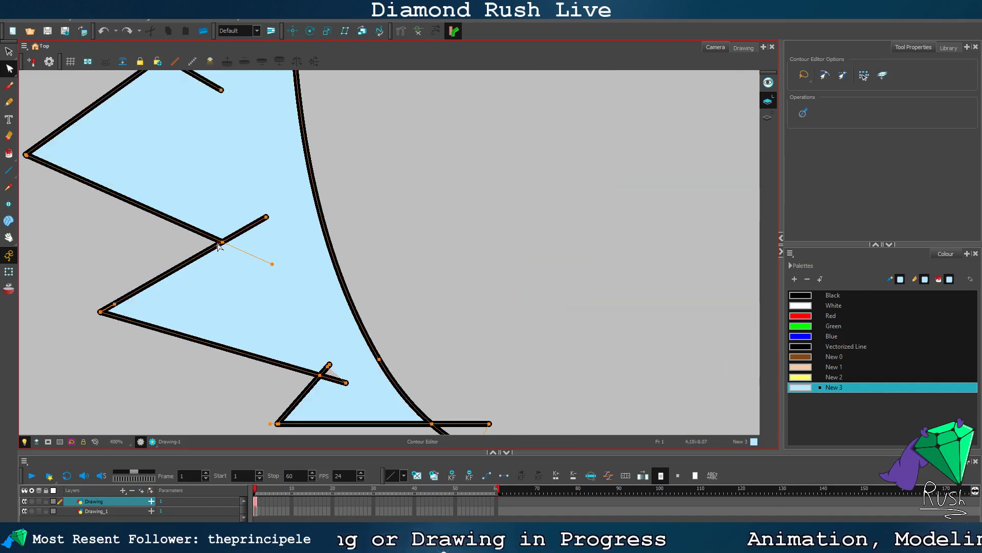
{"action": "key", "text": "Escape"}
{"action": "scroll", "coordinate": [223, 242], "scroll_direction": "up", "scroll_amount": 3}
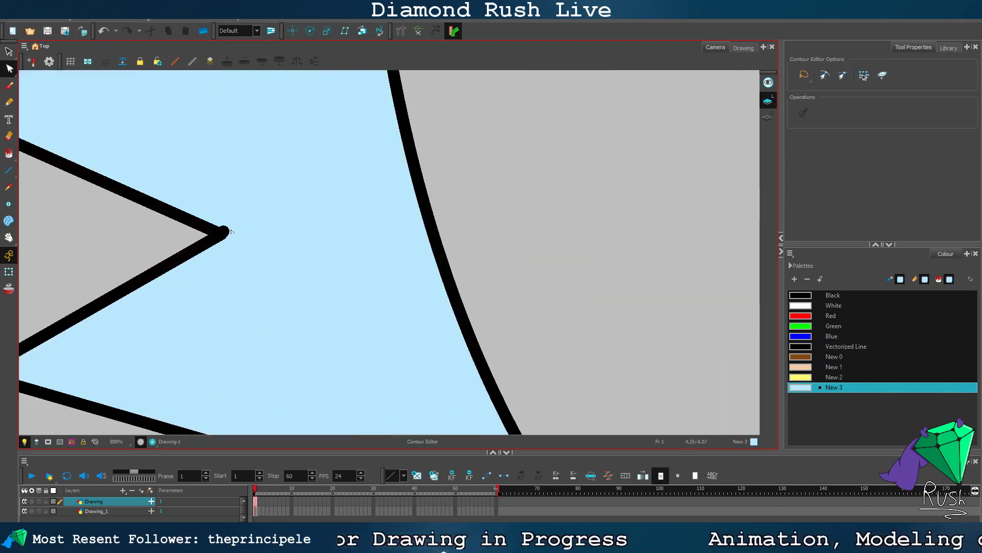
{"action": "left_click", "coordinate": [223, 231]}
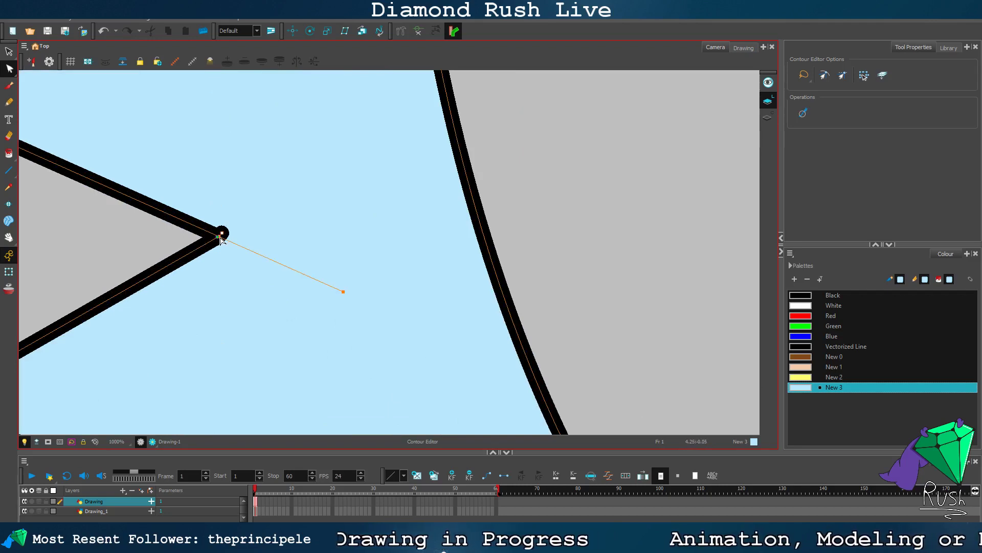
{"action": "key", "text": "Escape"}
Step: Trim the crossing line ends at the inner corner between the lowest and second-lowest left spikes into a clean corner
{"action": "scroll", "coordinate": [135, 231], "scroll_direction": "down", "scroll_amount": 5}
{"action": "scroll", "coordinate": [199, 288], "scroll_direction": "up", "scroll_amount": 3}
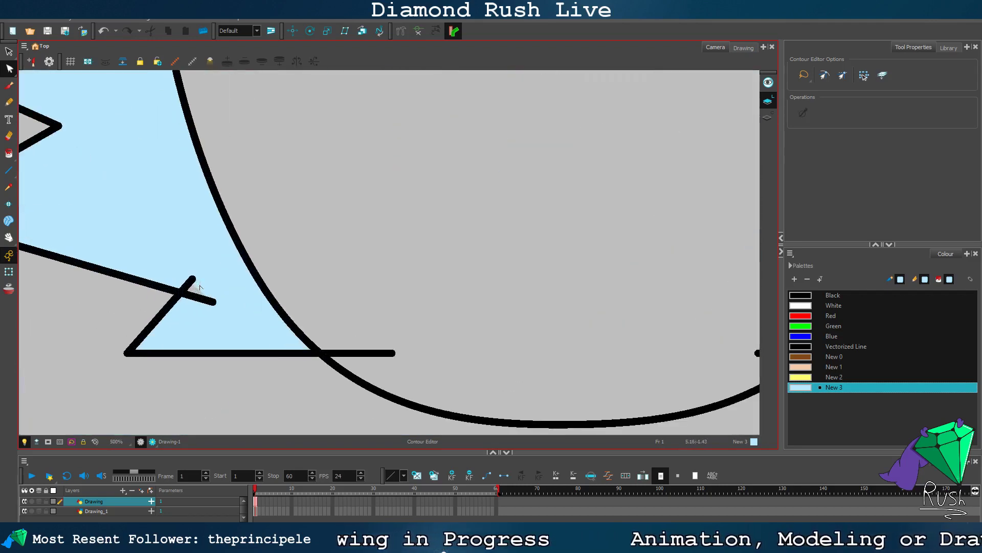
{"action": "scroll", "coordinate": [188, 299], "scroll_direction": "up", "scroll_amount": 2}
{"action": "left_click", "coordinate": [196, 277]}
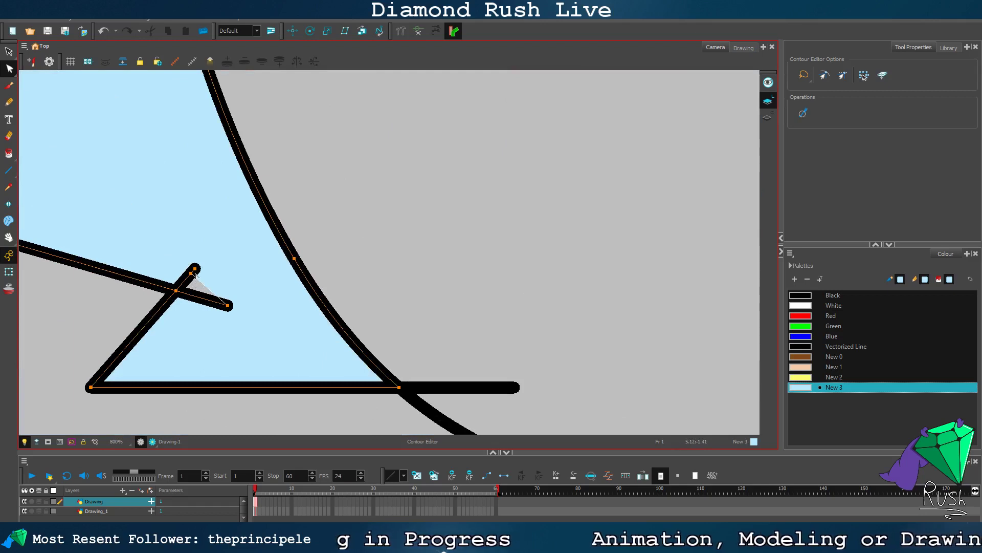
{"action": "left_click", "coordinate": [191, 274]}
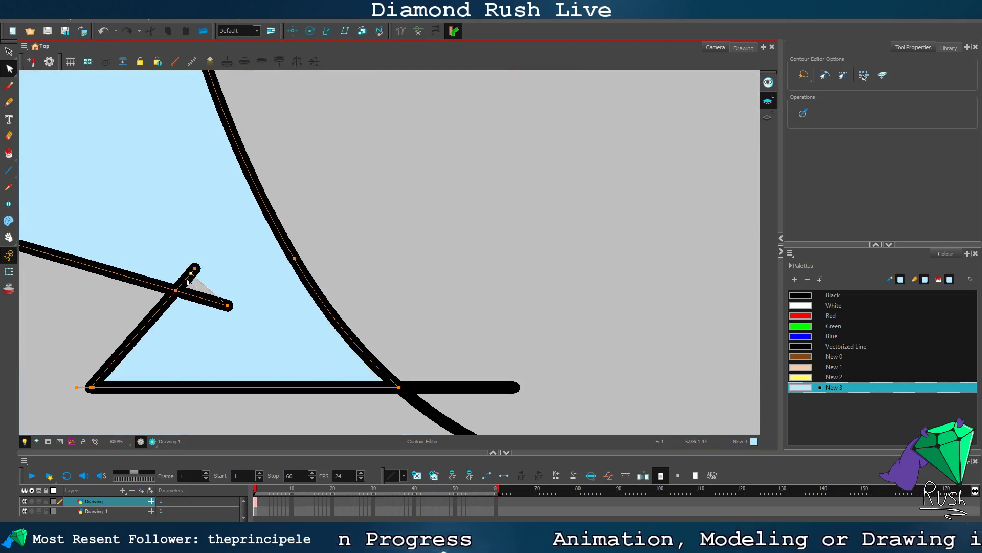
{"action": "key", "text": "Delete"}
{"action": "left_click", "coordinate": [197, 268]}
{"action": "left_click", "coordinate": [196, 268]}
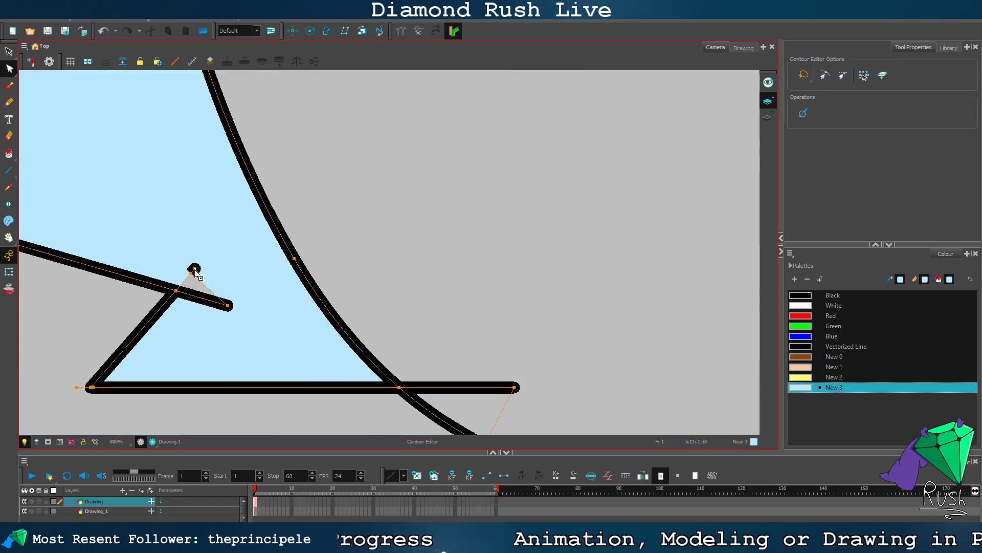
{"action": "key", "text": "Delete"}
{"action": "left_click_drag", "start_coordinate": [190, 274], "coordinate": [191, 291]}
{"action": "left_click", "coordinate": [118, 298]}
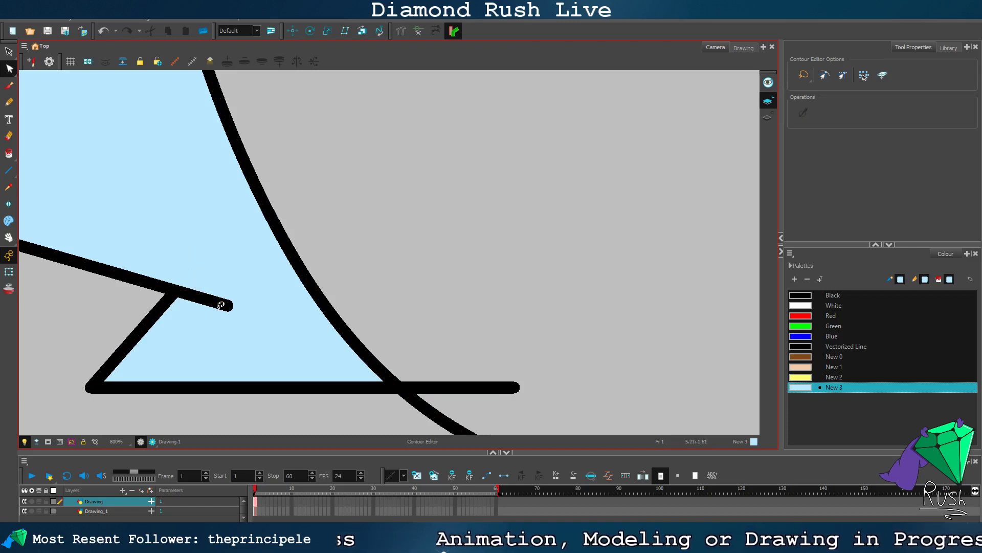
{"action": "left_click", "coordinate": [227, 309]}
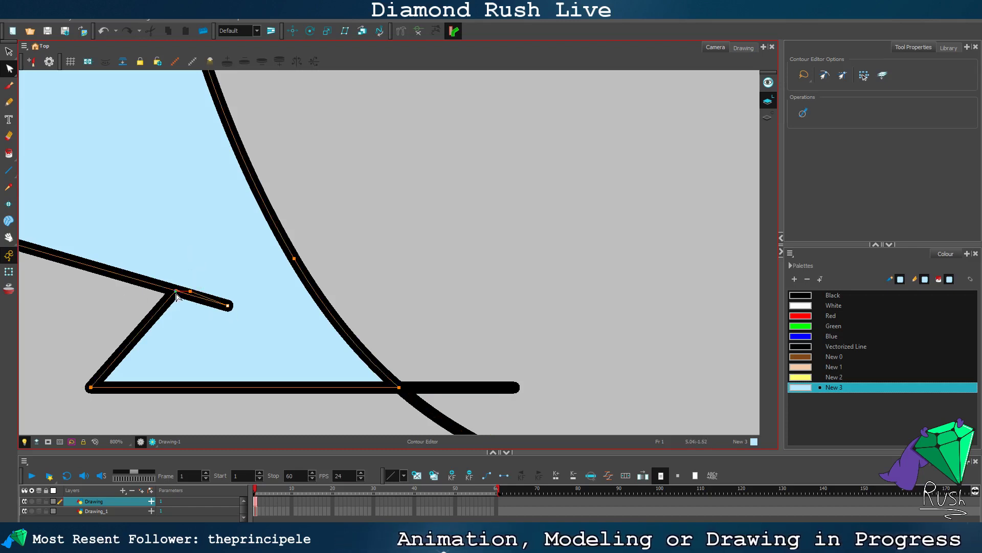
{"action": "key", "text": "Delete"}
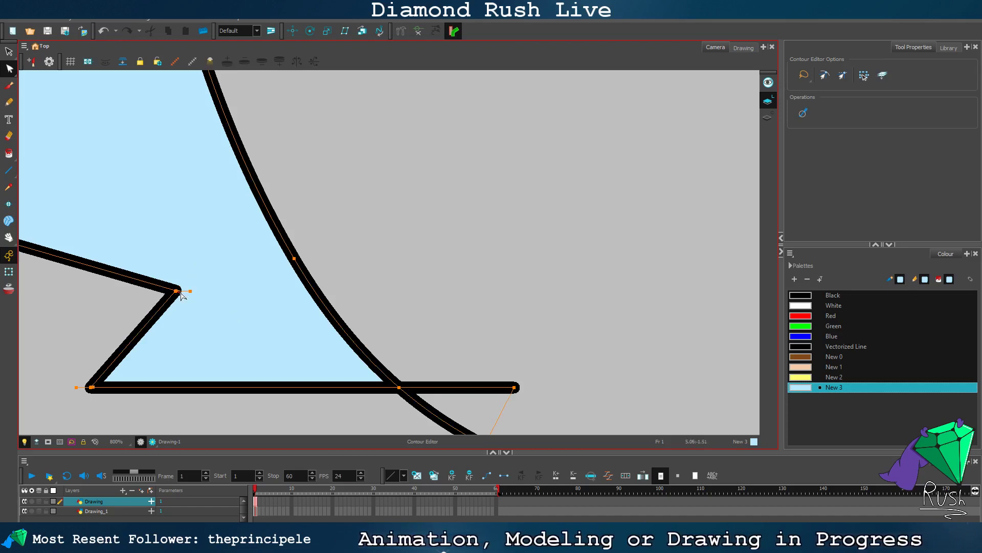
Step: Delete the ends of the left and right horizontal hair lines that overshoot into the head oval
{"action": "scroll", "coordinate": [136, 289], "scroll_direction": "down", "scroll_amount": 2}
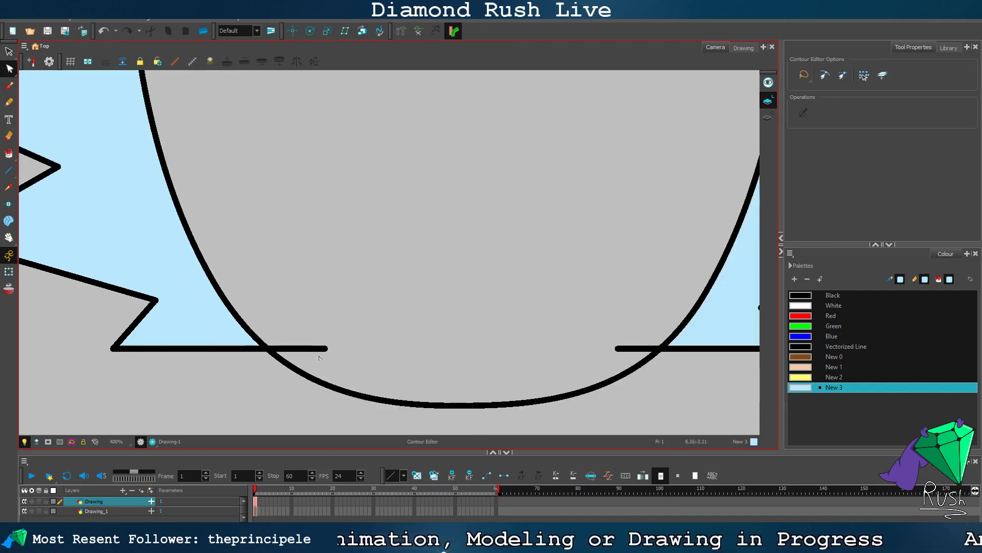
{"action": "key", "text": "Delete"}
{"action": "left_click", "coordinate": [637, 350]}
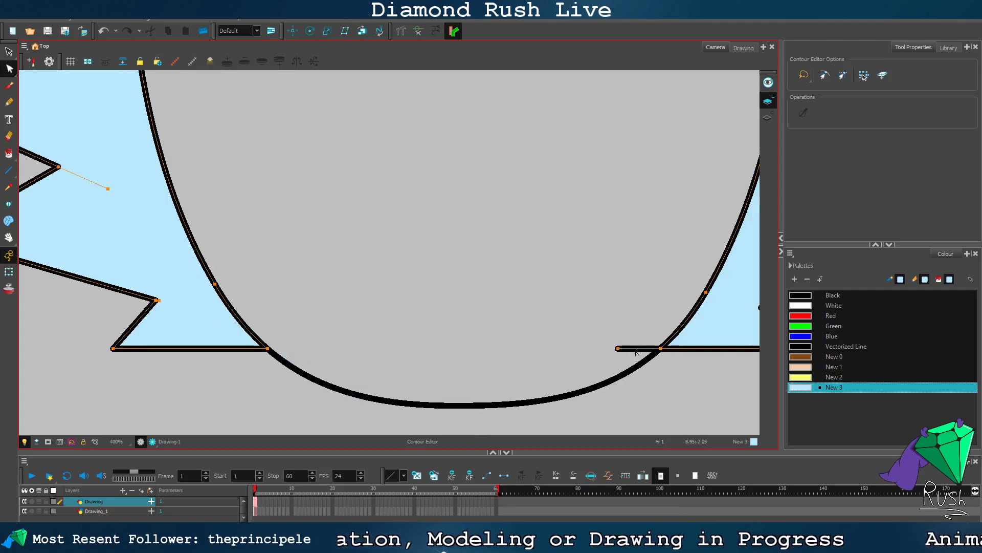
{"action": "key", "text": "Delete"}
Step: Delete both overshooting line ends at the inner corner between the third- and fourth-lowest left spikes
{"action": "scroll", "coordinate": [607, 342], "scroll_direction": "down", "scroll_amount": 3}
{"action": "scroll", "coordinate": [573, 307], "scroll_direction": "down", "scroll_amount": 2}
{"action": "scroll", "coordinate": [492, 228], "scroll_direction": "up", "scroll_amount": 5}
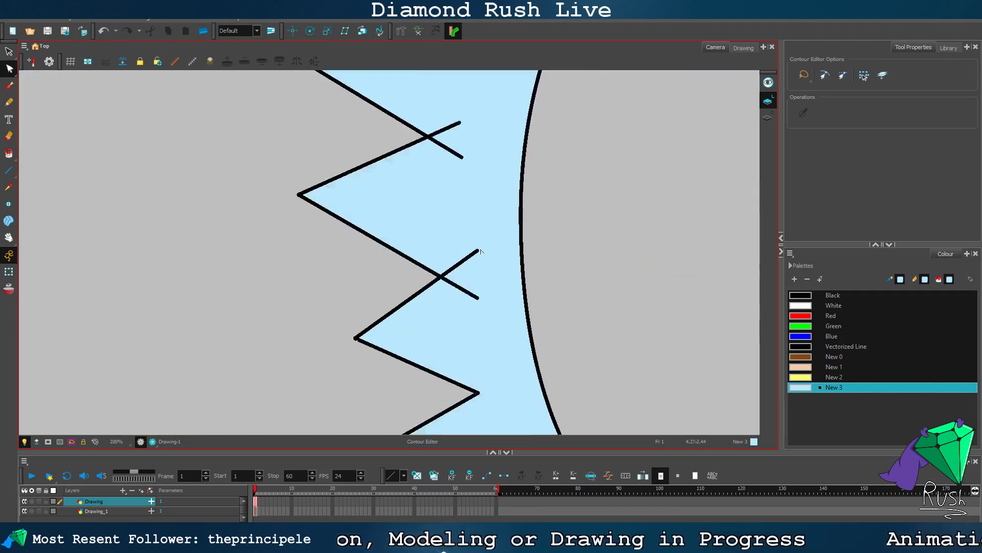
{"action": "left_click", "coordinate": [448, 311]}
{"action": "key", "text": "Delete"}
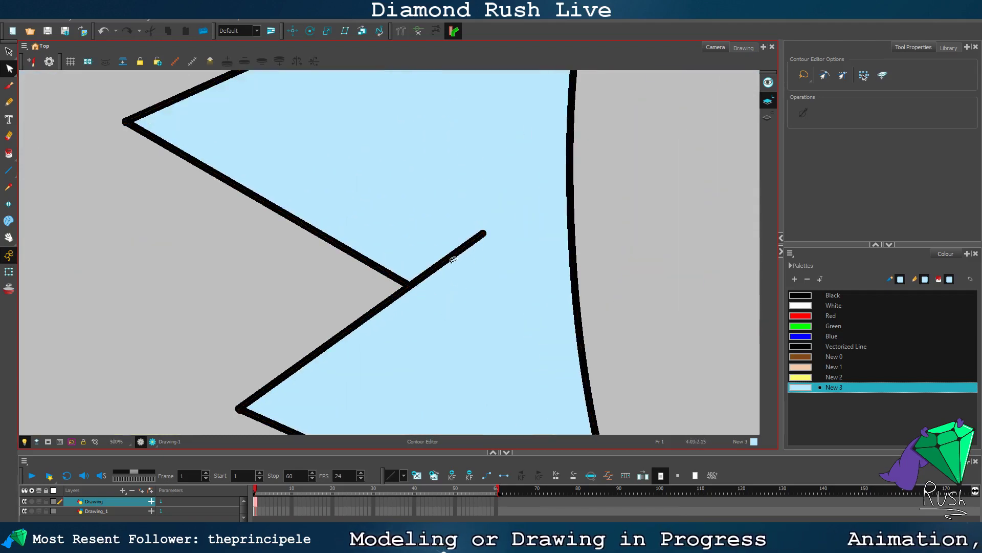
{"action": "left_click", "coordinate": [453, 258]}
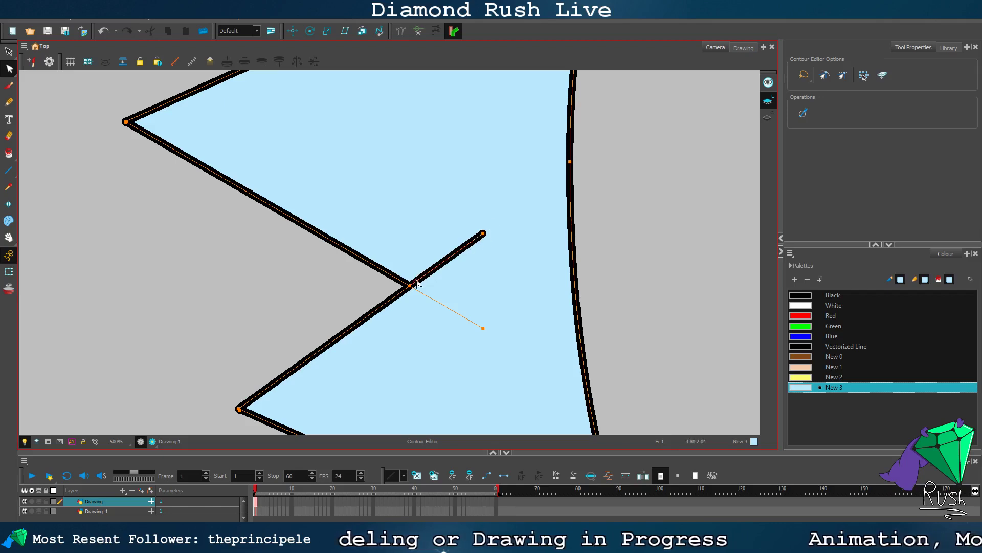
{"action": "key", "text": "Delete"}
Step: Delete both overshooting line ends at the inner corner between the fourth- and fifth-lowest left spikes, undoing an accidental point move
{"action": "scroll", "coordinate": [307, 148], "scroll_direction": "down", "scroll_amount": 6}
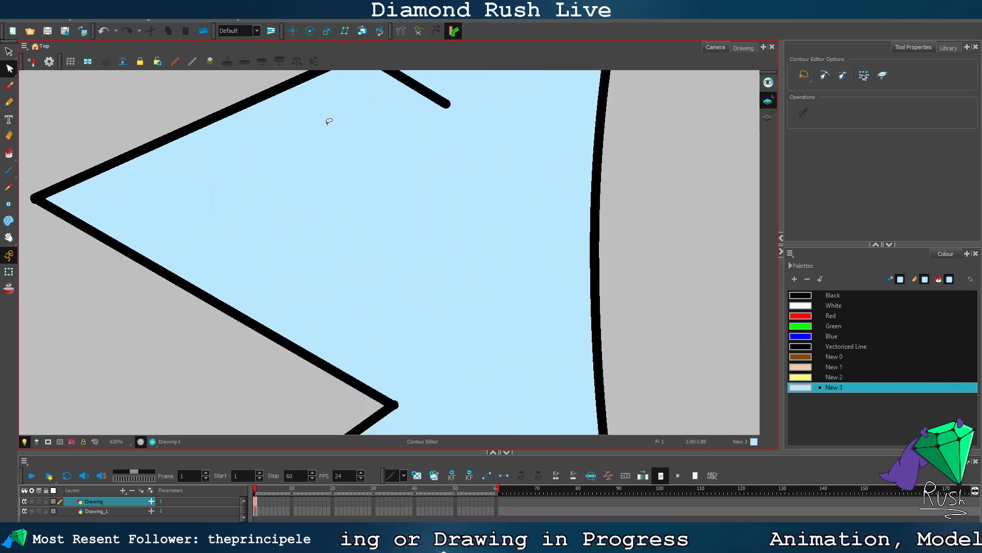
{"action": "scroll", "coordinate": [356, 148], "scroll_direction": "down", "scroll_amount": 1}
{"action": "scroll", "coordinate": [359, 144], "scroll_direction": "up", "scroll_amount": 4}
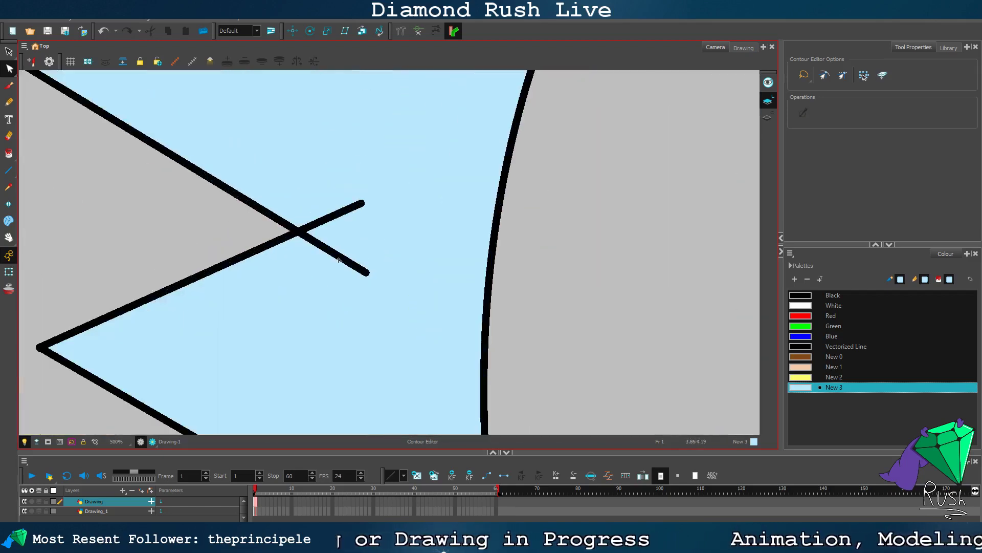
{"action": "key", "text": "ctrl+a"}
{"action": "key", "text": "Delete"}
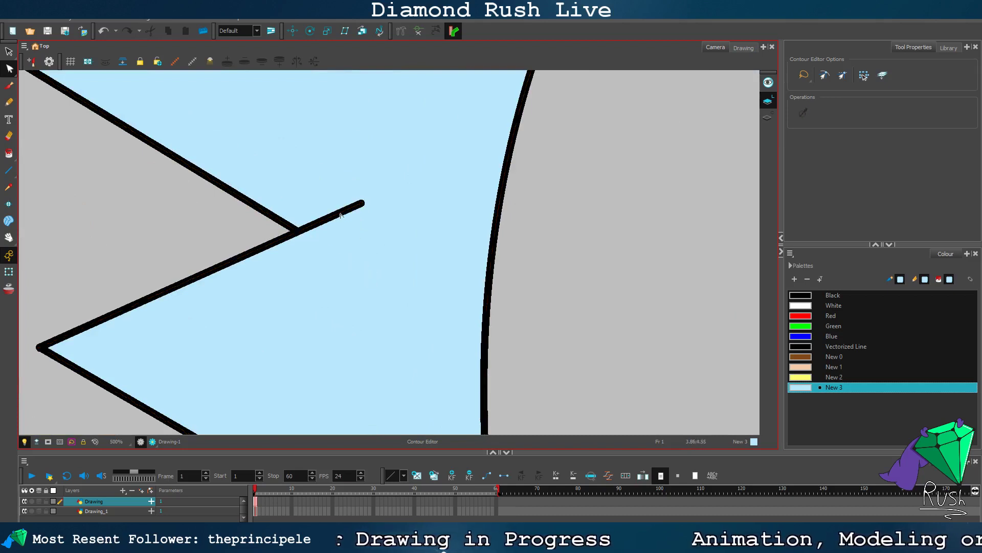
{"action": "left_click", "coordinate": [342, 214]}
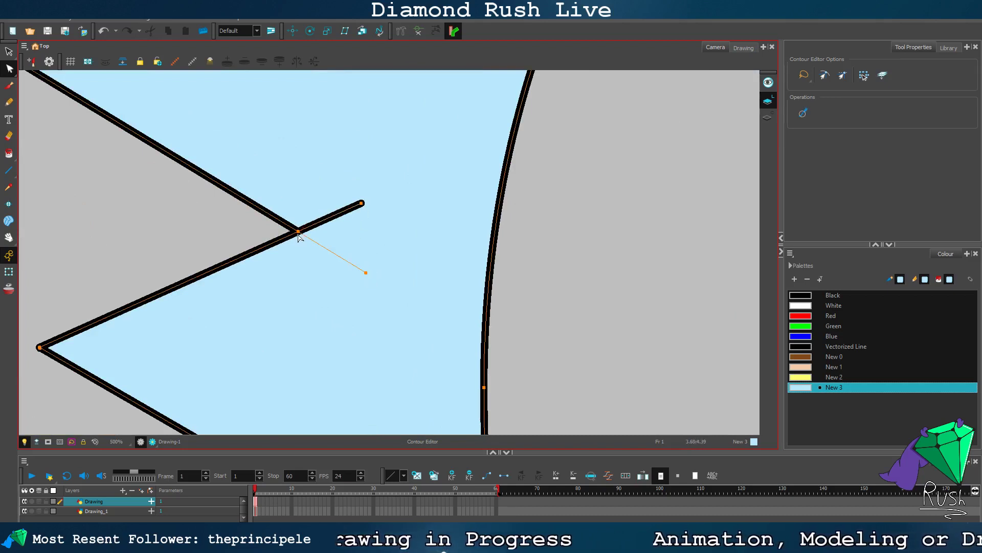
{"action": "left_click_drag", "start_coordinate": [298, 234], "coordinate": [297, 235]}
{"action": "key", "text": "ctrl+z"}
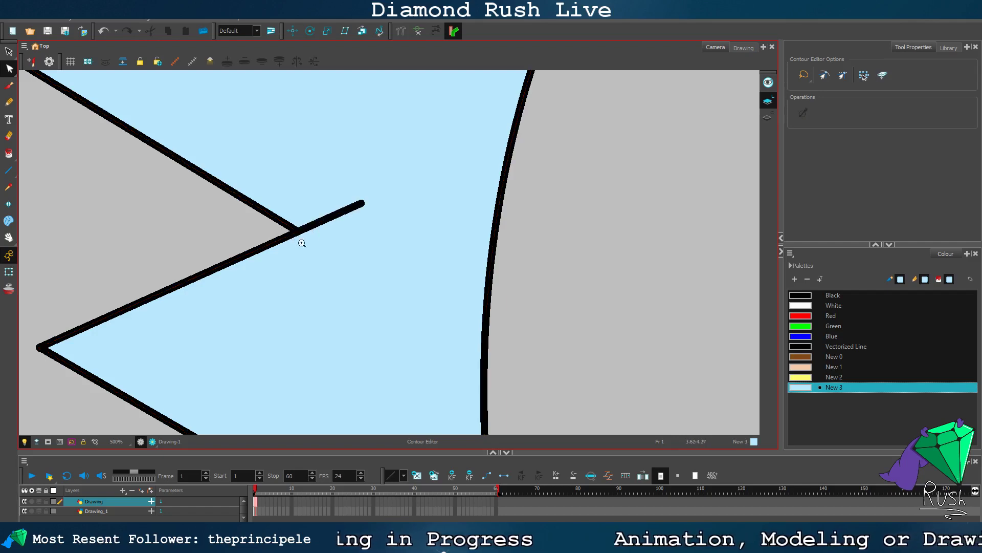
{"action": "left_click", "coordinate": [356, 209]}
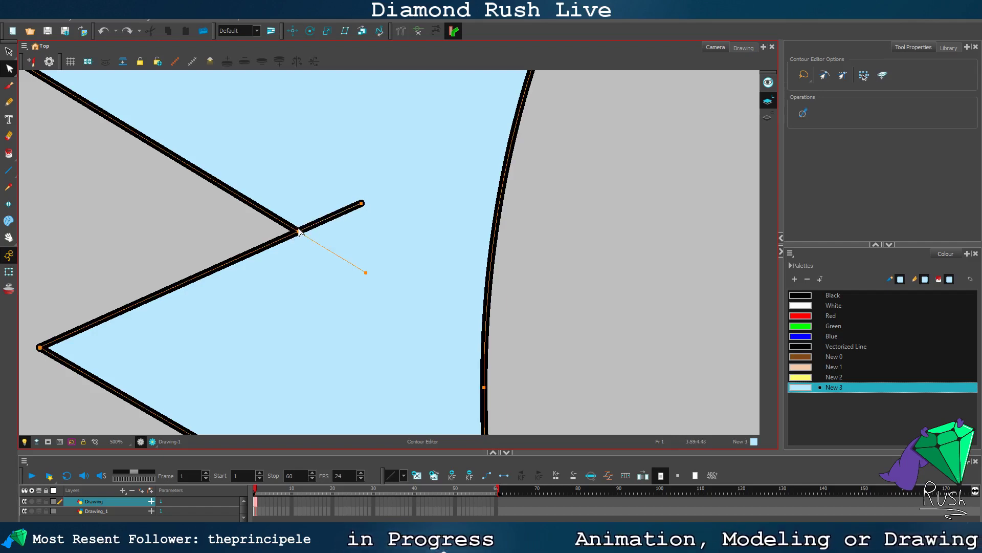
Step: Delete the two line ends that cross beyond the inner corner above the fifth-lowest left spike
{"action": "scroll", "coordinate": [377, 208], "scroll_direction": "down", "scroll_amount": 2}
{"action": "scroll", "coordinate": [384, 215], "scroll_direction": "up", "scroll_amount": 2}
{"action": "scroll", "coordinate": [386, 110], "scroll_direction": "down", "scroll_amount": 2}
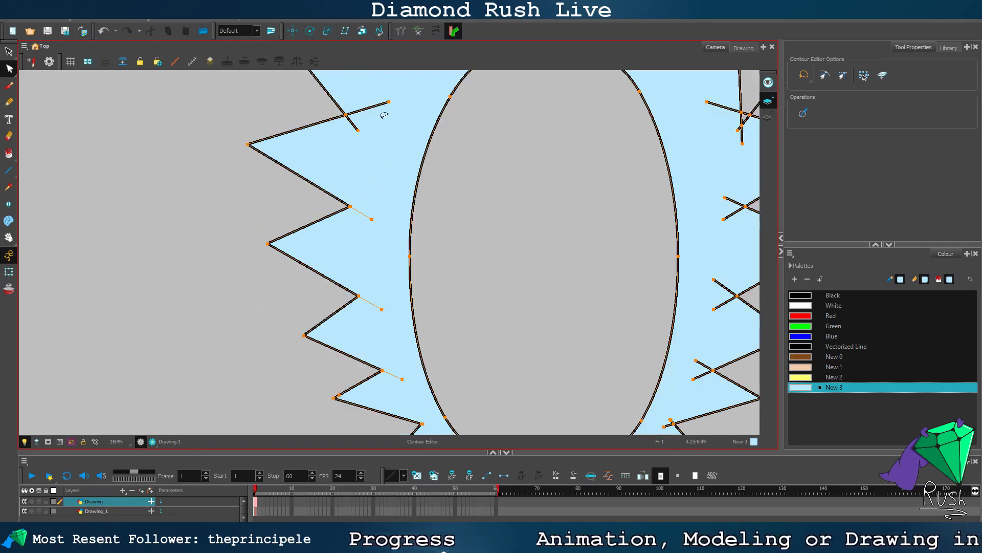
{"action": "scroll", "coordinate": [388, 91], "scroll_direction": "up", "scroll_amount": 2}
{"action": "scroll", "coordinate": [379, 117], "scroll_direction": "up", "scroll_amount": 2}
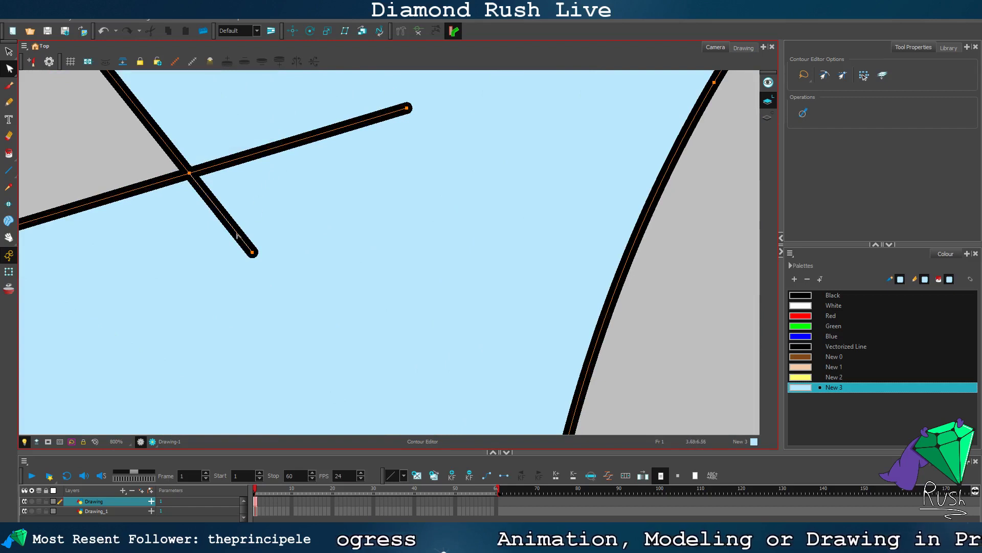
{"action": "left_click", "coordinate": [237, 235]}
{"action": "key", "text": "Delete"}
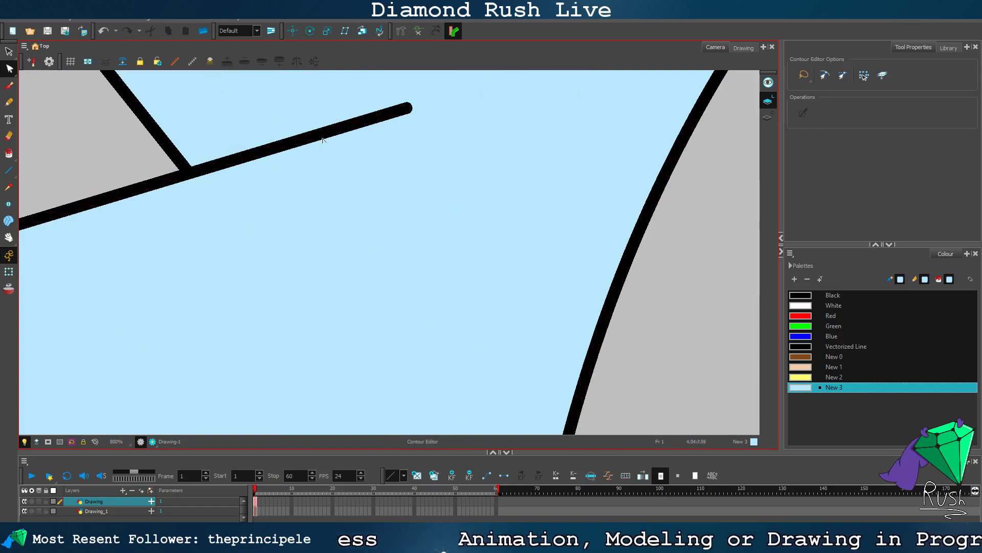
{"action": "key", "text": "ctrl+z"}
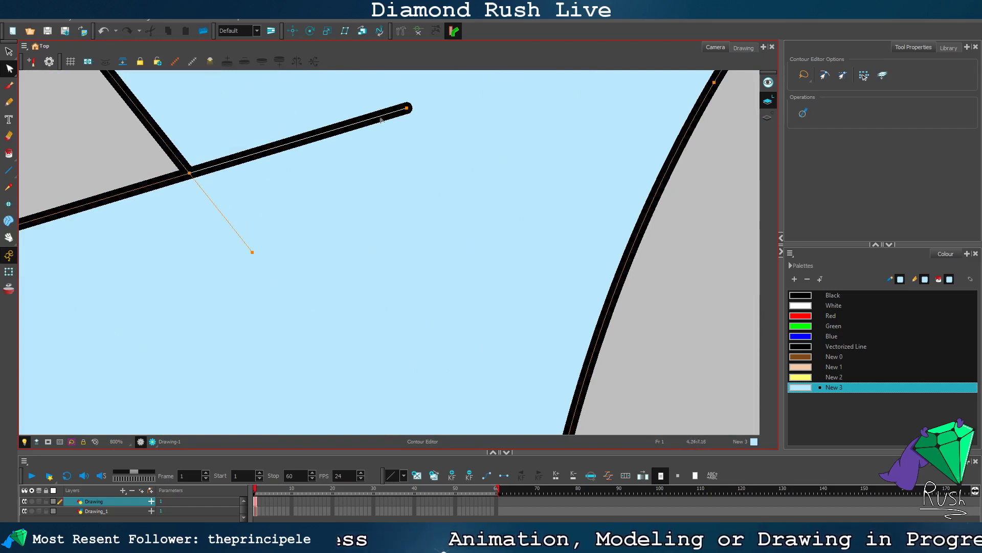
{"action": "left_click", "coordinate": [189, 175]}
{"action": "key", "text": "Delete"}
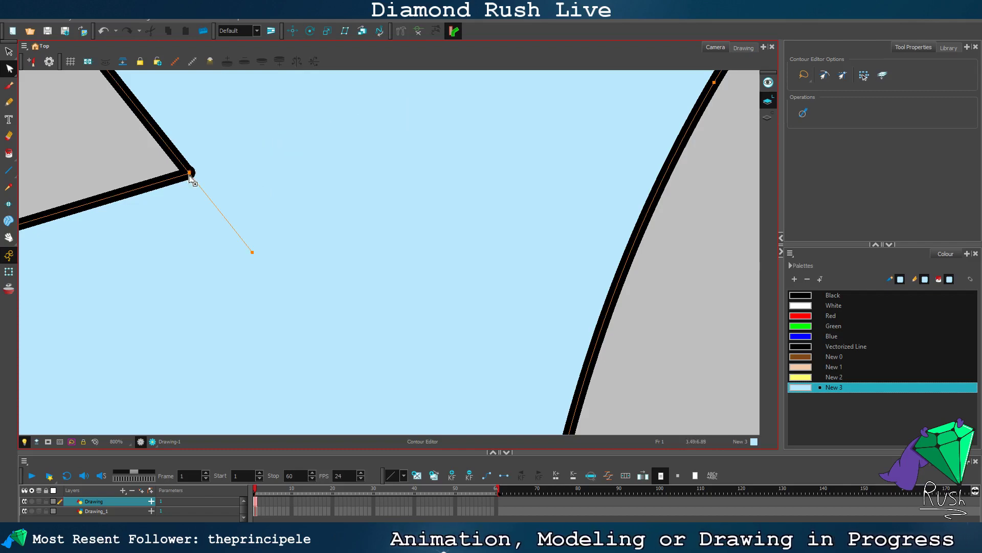
{"action": "left_click", "coordinate": [103, 159]}
Step: Trim the overshooting lines at the inner corner between the two uppermost left spikes, removing the leftover stub
{"action": "scroll", "coordinate": [192, 127], "scroll_direction": "down", "scroll_amount": 8}
{"action": "scroll", "coordinate": [202, 113], "scroll_direction": "up", "scroll_amount": 7}
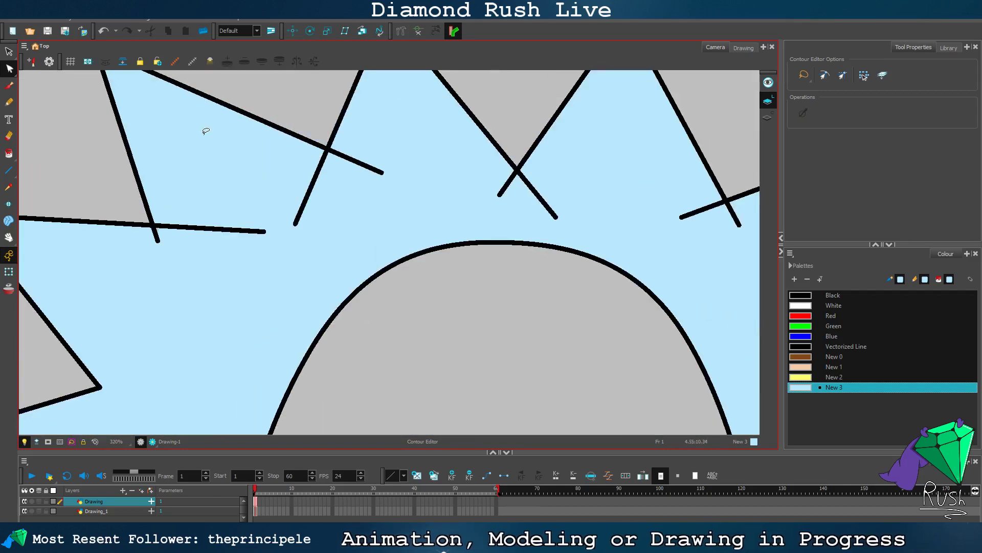
{"action": "scroll", "coordinate": [143, 225], "scroll_direction": "up", "scroll_amount": 3}
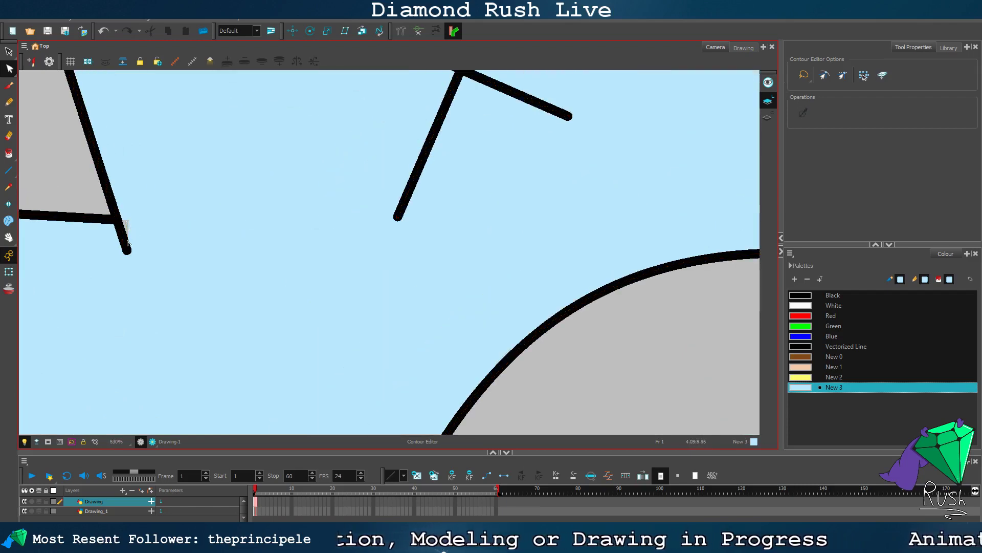
{"action": "key", "text": "ctrl+a"}
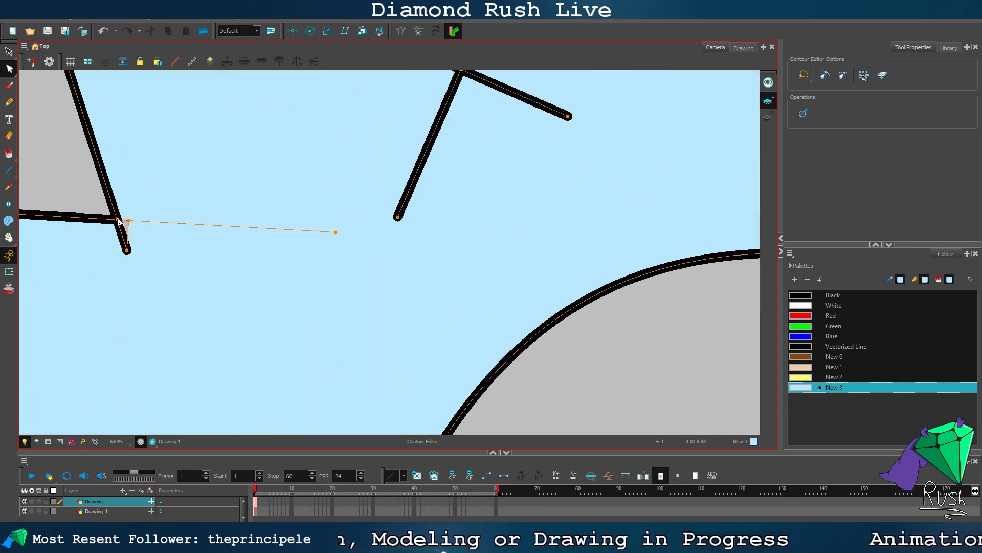
{"action": "left_click_drag", "start_coordinate": [128, 250], "coordinate": [119, 220]}
{"action": "left_click", "coordinate": [74, 175]}
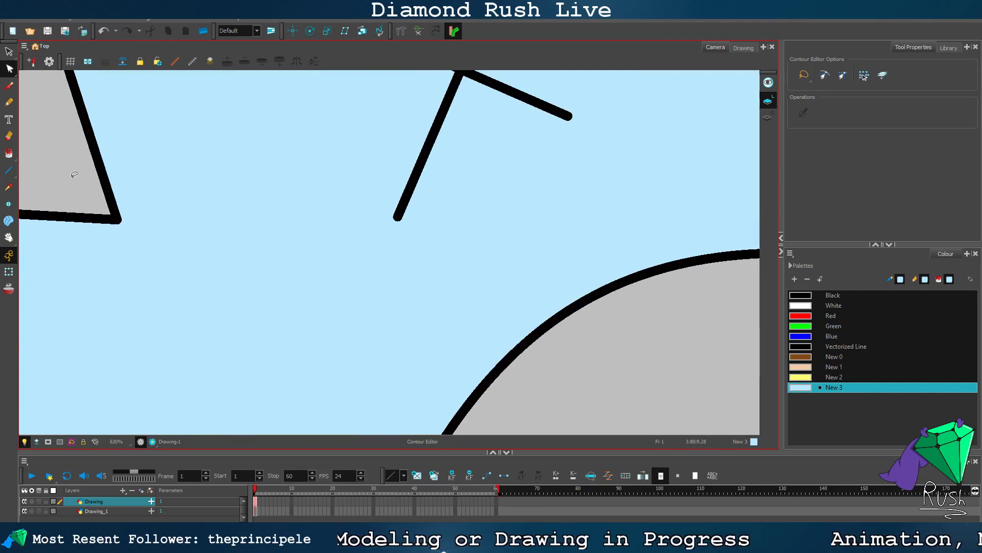
Step: Delete both overshooting line ends at the tip of the uppermost left spike
{"action": "scroll", "coordinate": [69, 134], "scroll_direction": "down", "scroll_amount": 10}
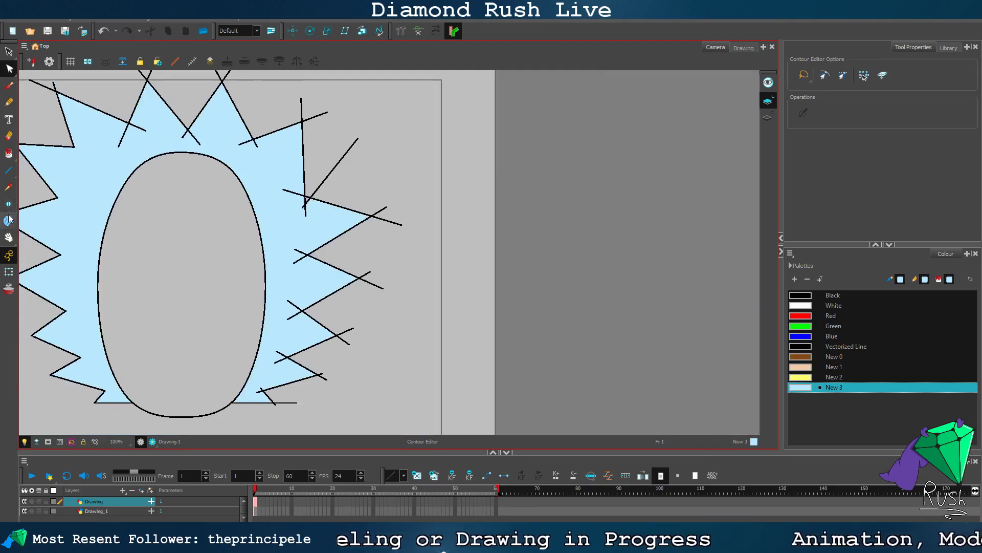
{"action": "left_click", "coordinate": [8, 237]}
{"action": "left_click_drag", "start_coordinate": [85, 173], "coordinate": [207, 224]}
{"action": "scroll", "coordinate": [188, 137], "scroll_direction": "up", "scroll_amount": 6}
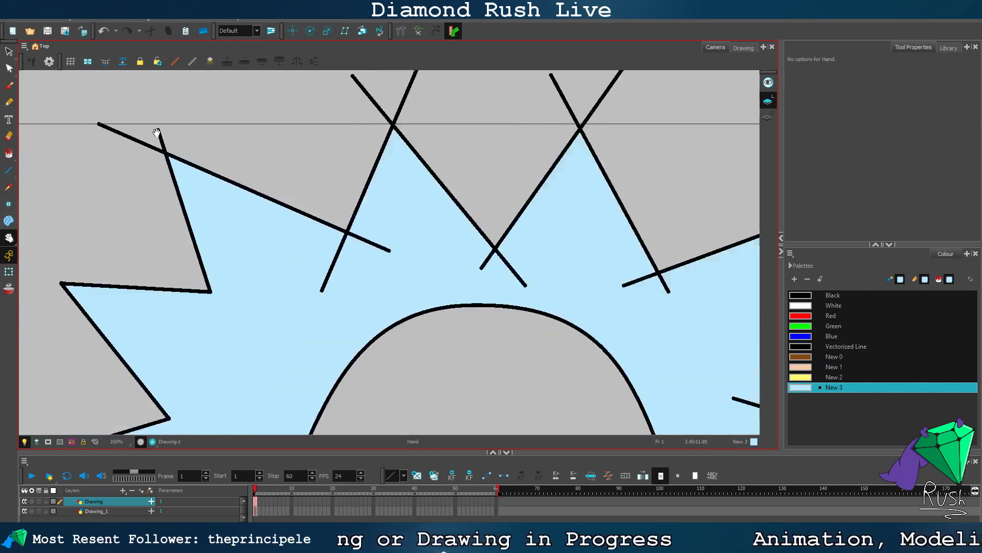
{"action": "left_click", "coordinate": [9, 68]}
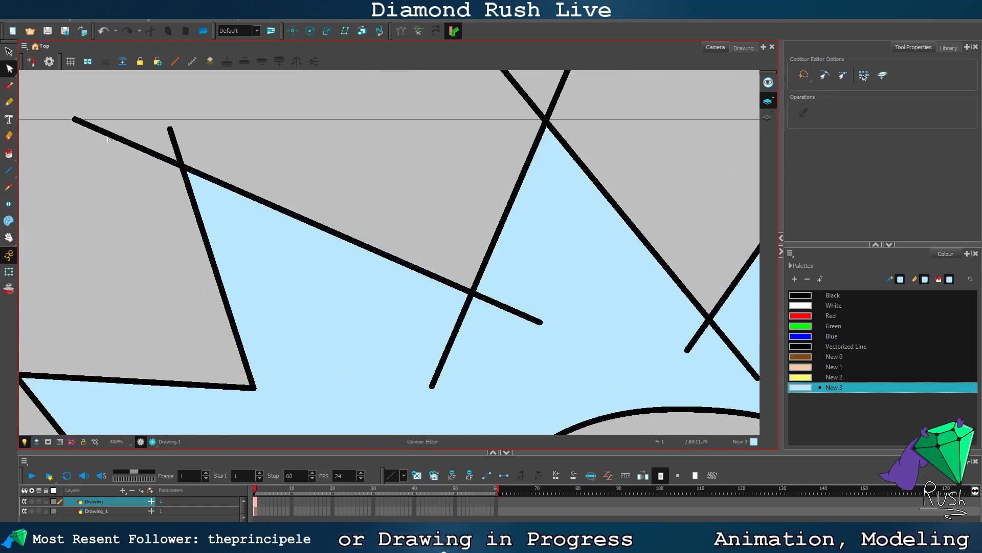
{"action": "left_click", "coordinate": [108, 134]}
{"action": "key", "text": "Delete"}
{"action": "left_click", "coordinate": [168, 128]}
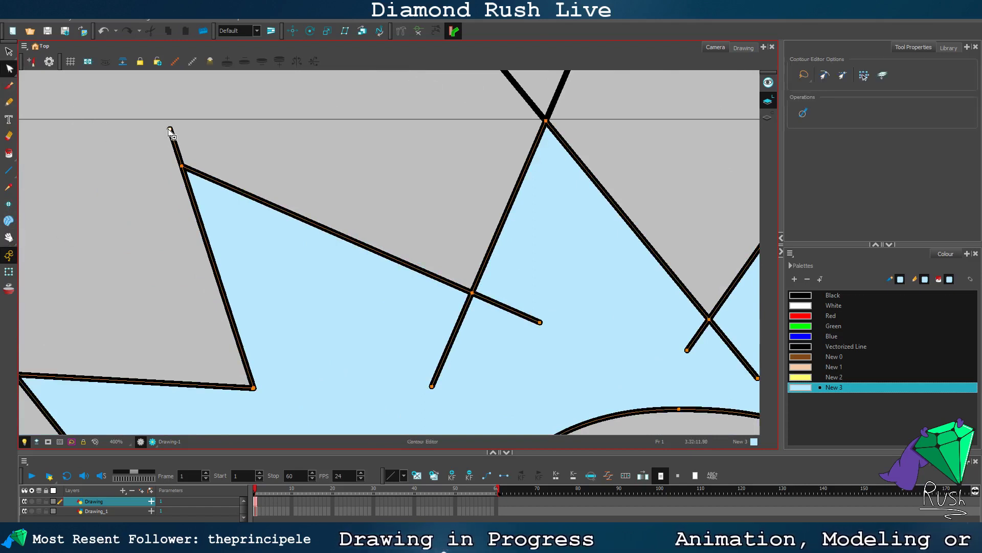
{"action": "key", "text": "Delete"}
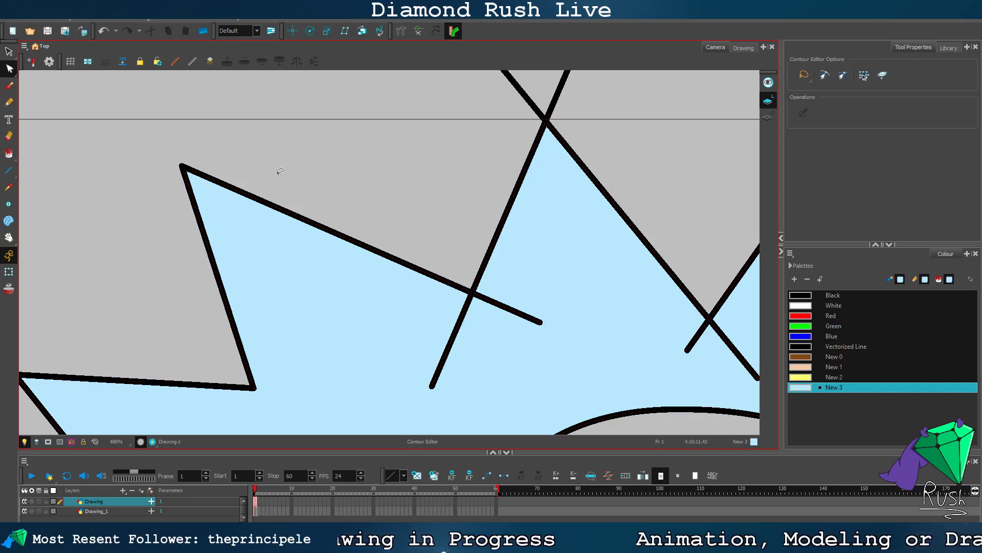
Step: Trim both overshooting lines at the inner corner between the uppermost left spike and the first top spike
{"action": "scroll", "coordinate": [284, 172], "scroll_direction": "down", "scroll_amount": 2}
{"action": "scroll", "coordinate": [428, 204], "scroll_direction": "up", "scroll_amount": 3}
{"action": "left_click", "coordinate": [297, 302]}
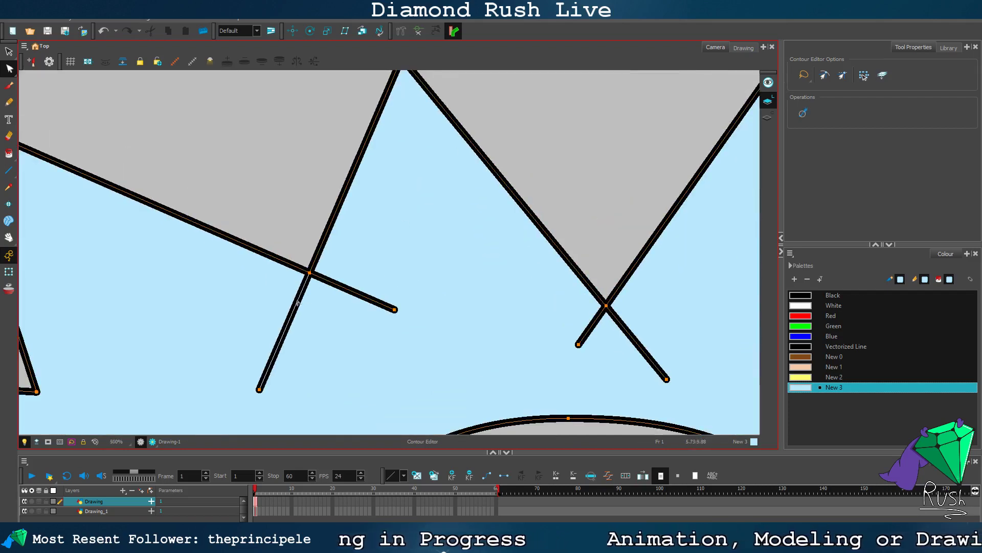
{"action": "left_click", "coordinate": [253, 381]}
{"action": "key", "text": "Delete"}
{"action": "left_click", "coordinate": [351, 296]}
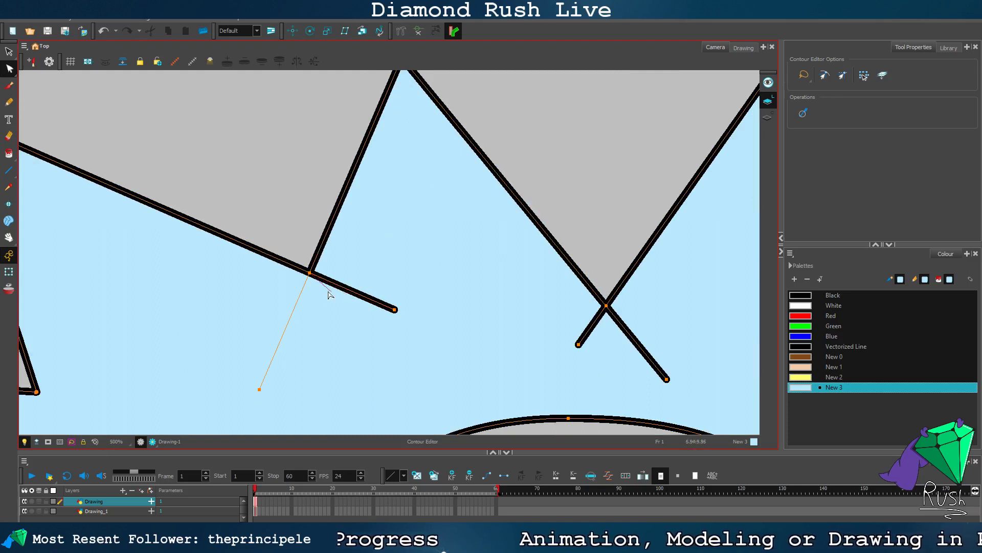
{"action": "left_click_drag", "start_coordinate": [309, 272], "coordinate": [310, 274]}
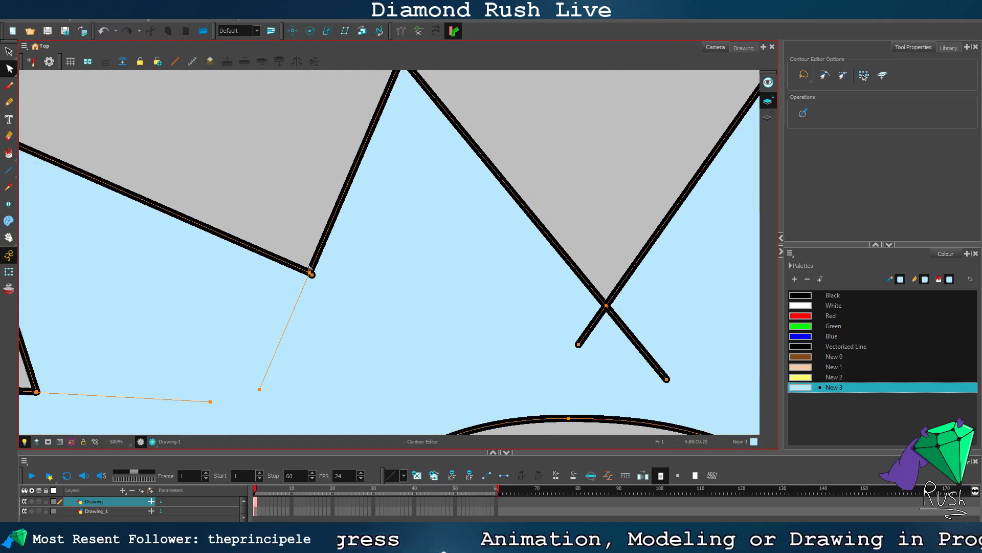
{"action": "scroll", "coordinate": [310, 269], "scroll_direction": "up", "scroll_amount": 4}
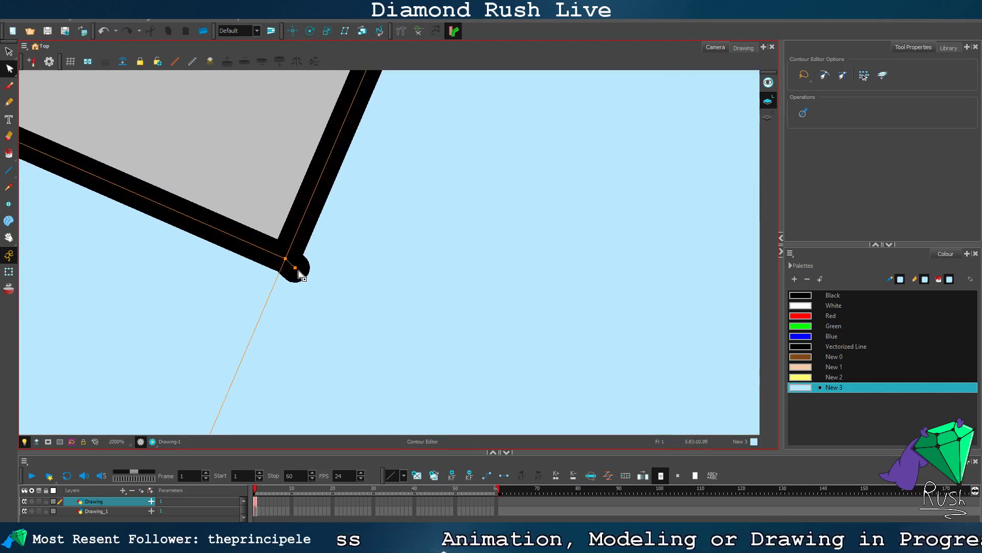
{"action": "scroll", "coordinate": [286, 264], "scroll_direction": "down", "scroll_amount": 8}
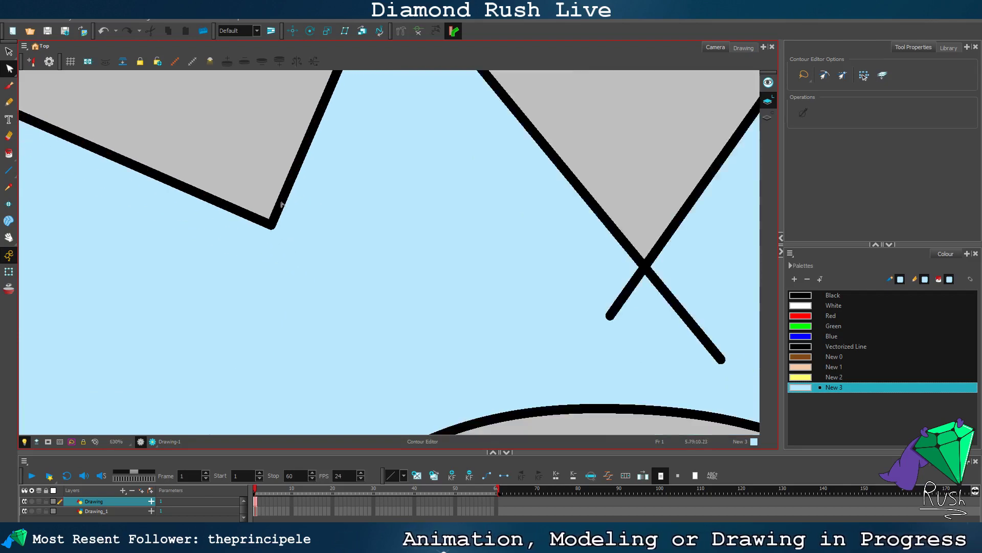
Step: Delete both overshooting line ends at the first top spike's tip and pull the tip higher, checking the drawing in the render preview
{"action": "left_click", "coordinate": [355, 148]}
{"action": "key", "text": "Delete"}
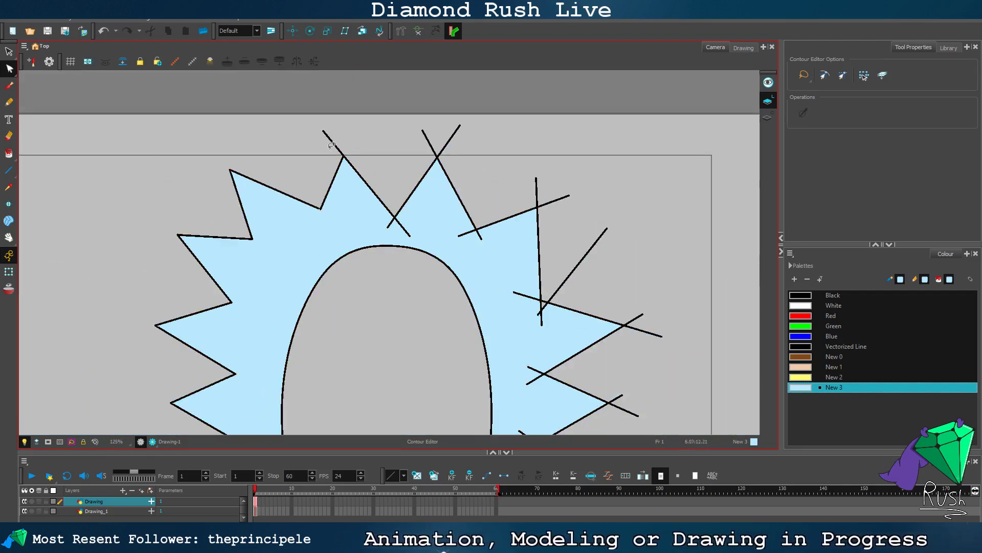
{"action": "left_click", "coordinate": [338, 150]}
{"action": "key", "text": "Delete"}
{"action": "left_click", "coordinate": [342, 158]}
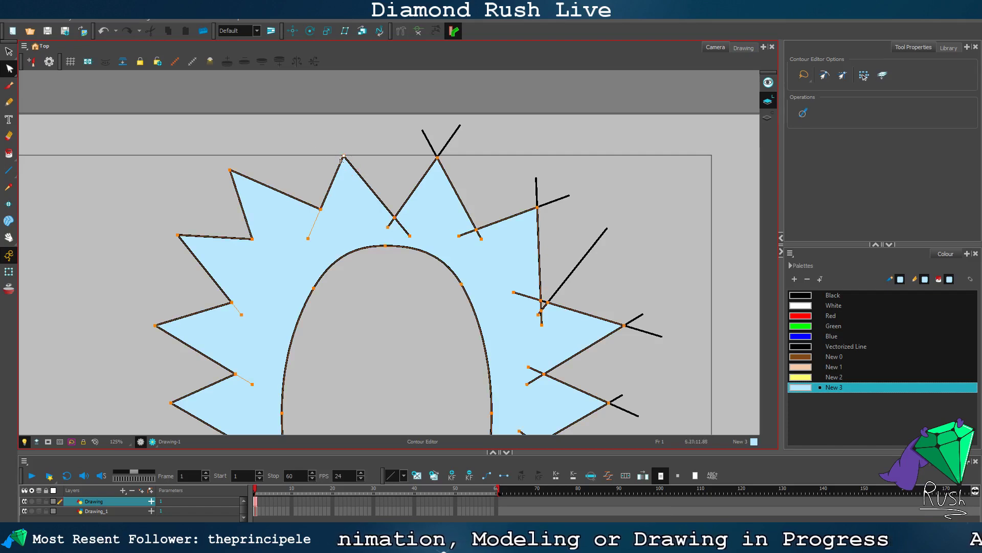
{"action": "left_click_drag", "start_coordinate": [345, 159], "coordinate": [343, 144]}
{"action": "left_click", "coordinate": [407, 157]}
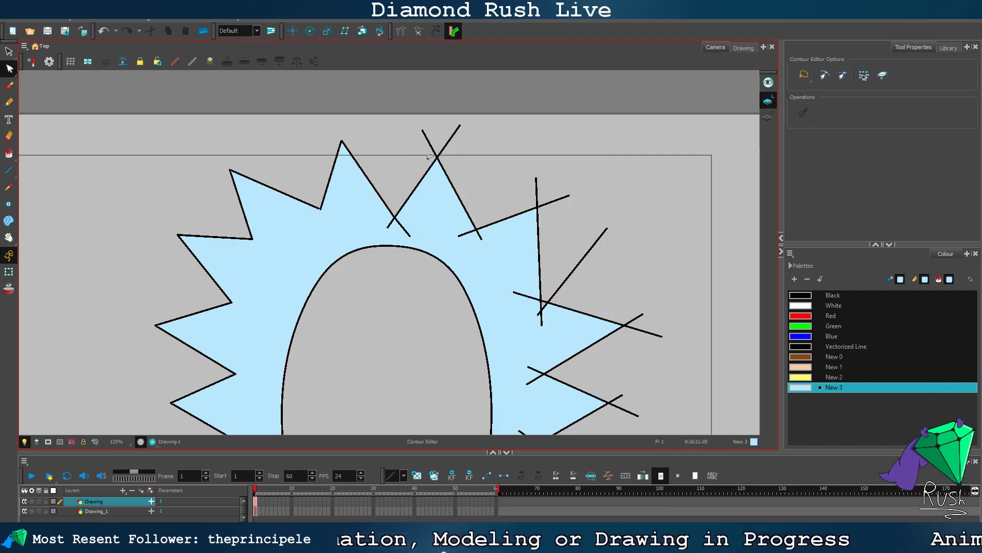
{"action": "left_click", "coordinate": [153, 441]}
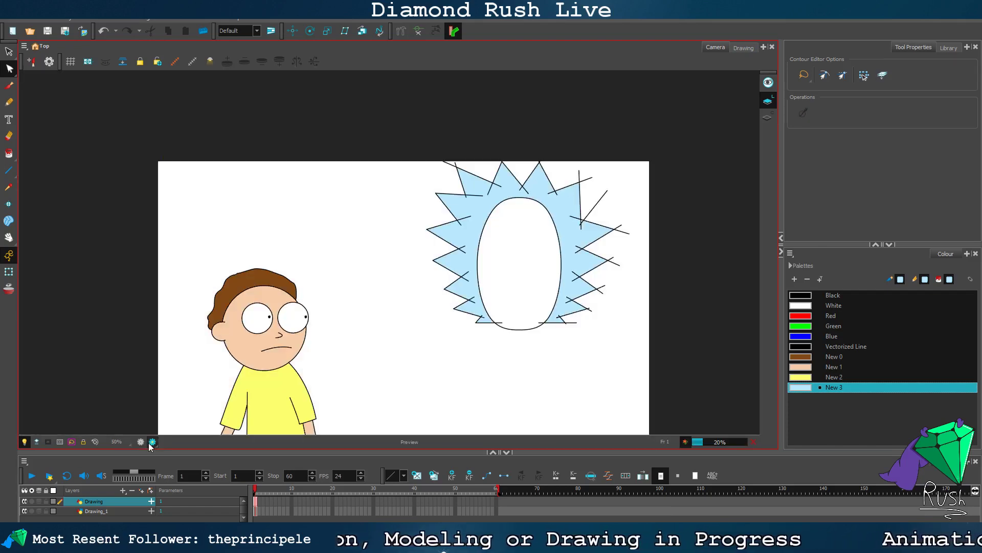
{"action": "left_click", "coordinate": [152, 442]}
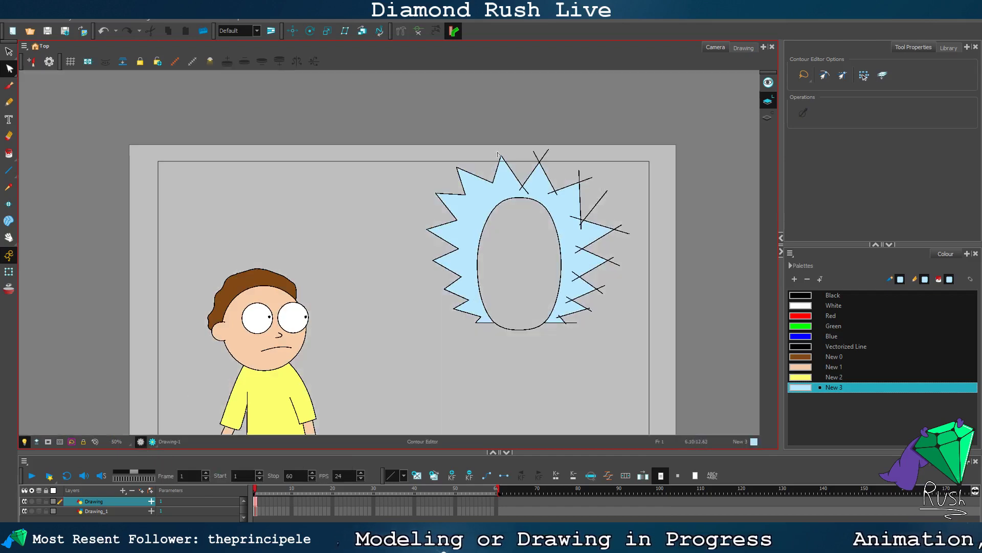
Step: Raise the tip of the second top spike and shift the first top spike's tip slightly to the right
{"action": "scroll", "coordinate": [530, 183], "scroll_direction": "up", "scroll_amount": 3}
{"action": "left_click", "coordinate": [608, 183]}
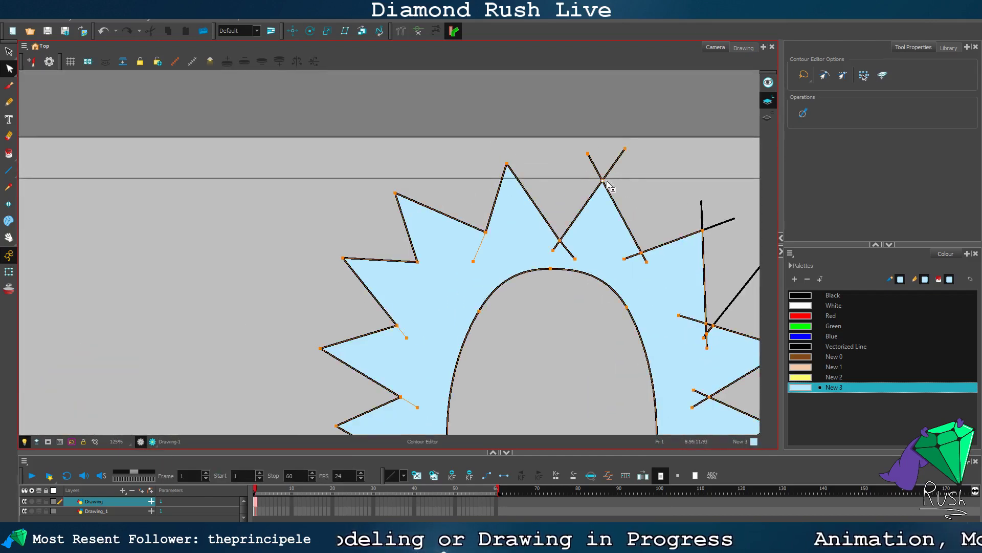
{"action": "left_click", "coordinate": [630, 191]}
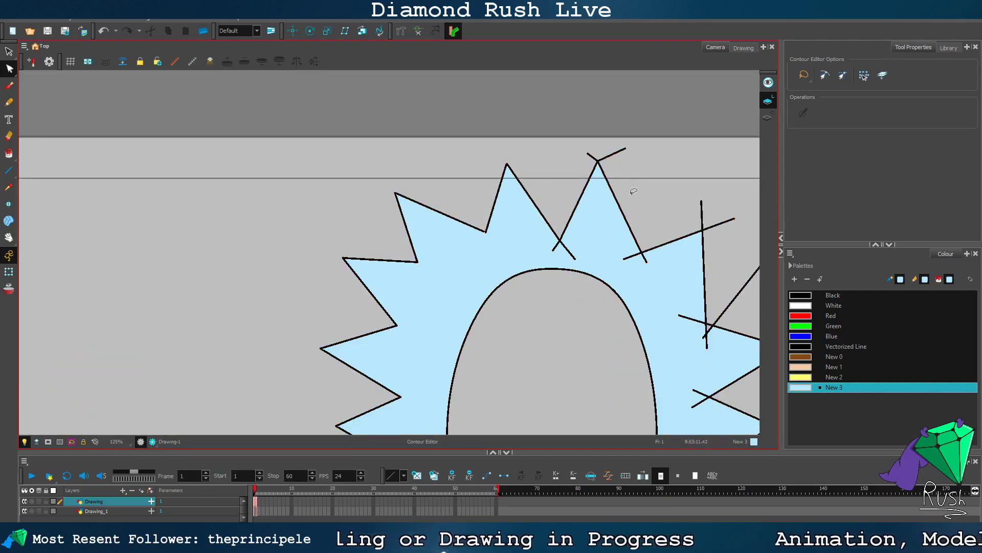
{"action": "scroll", "coordinate": [640, 191], "scroll_direction": "down", "scroll_amount": 3}
{"action": "scroll", "coordinate": [643, 191], "scroll_direction": "up", "scroll_amount": 5}
{"action": "mouse_move", "coordinate": [440, 149]}
{"action": "left_mouse_down"}
{"action": "mouse_move", "coordinate": [412, 166]}
{"action": "mouse_move", "coordinate": [432, 155]}
{"action": "left_mouse_up"}
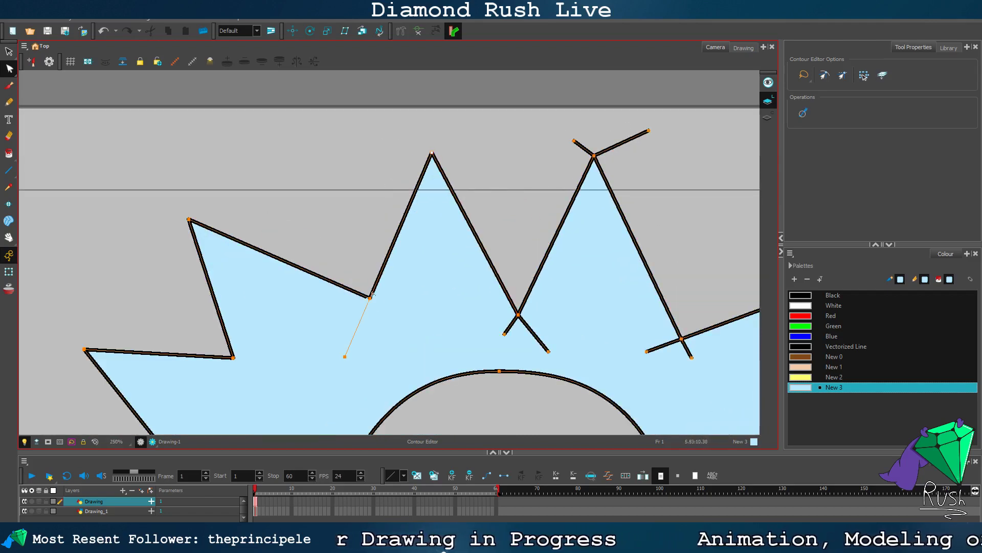
{"action": "left_click", "coordinate": [349, 220]}
Step: Remove both overshooting line ends at the inner corner between the two top spikes, collapsing the second one onto the corner point
{"action": "scroll", "coordinate": [348, 220], "scroll_direction": "down", "scroll_amount": 4}
{"action": "scroll", "coordinate": [370, 207], "scroll_direction": "up", "scroll_amount": 4}
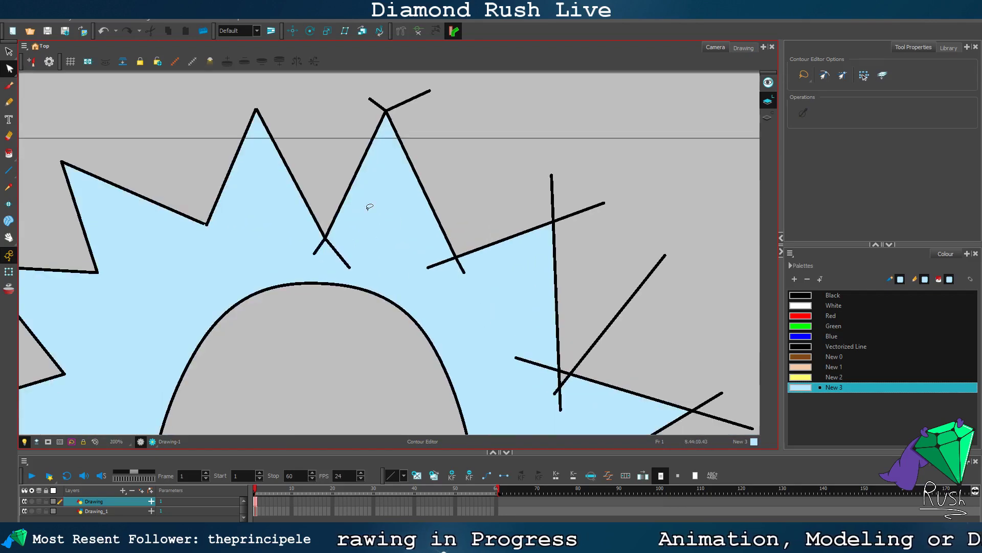
{"action": "left_click", "coordinate": [315, 255]}
{"action": "key", "text": "Delete"}
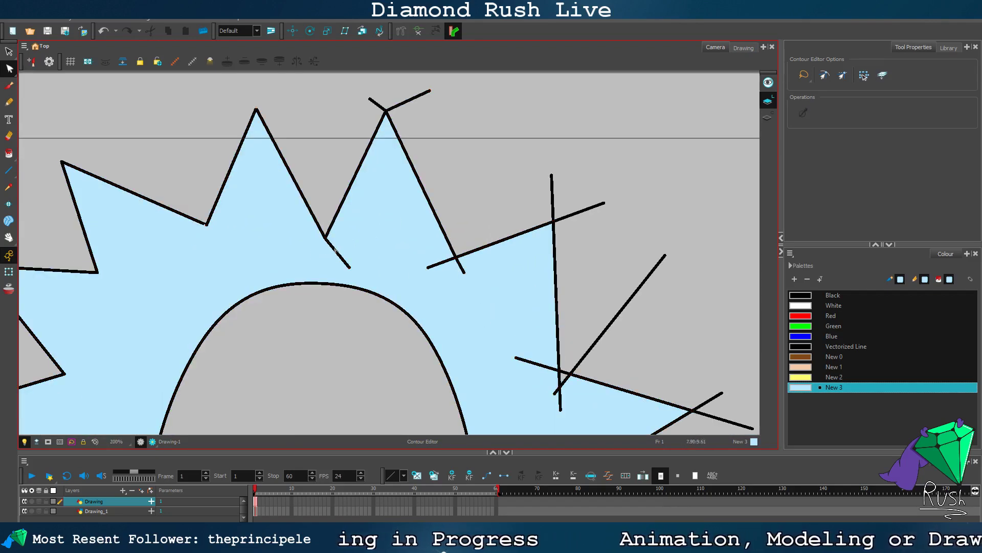
{"action": "scroll", "coordinate": [335, 250], "scroll_direction": "up", "scroll_amount": 4}
{"action": "left_click", "coordinate": [363, 276]}
{"action": "left_click_drag", "start_coordinate": [380, 296], "coordinate": [304, 204]}
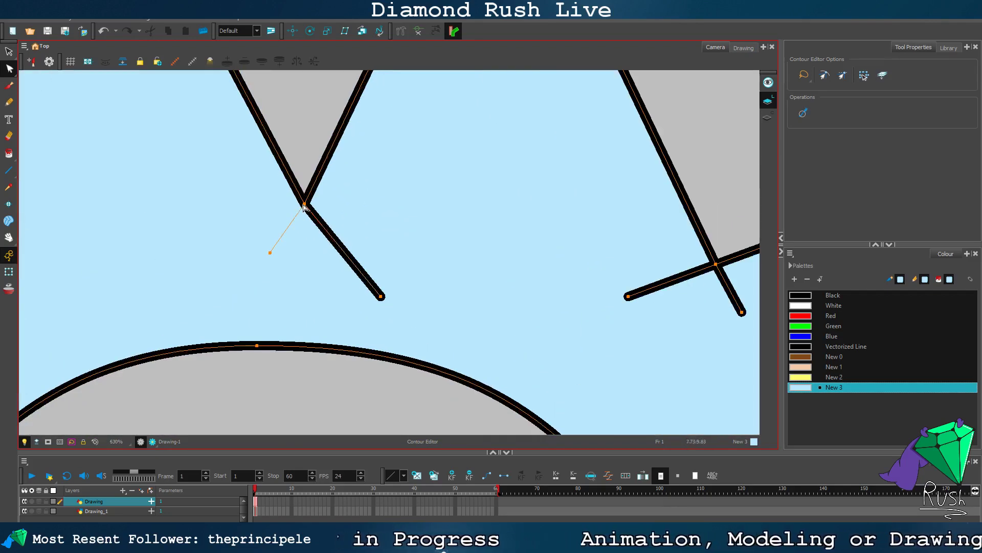
{"action": "scroll", "coordinate": [310, 191], "scroll_direction": "down", "scroll_amount": 7}
{"action": "scroll", "coordinate": [522, 127], "scroll_direction": "up", "scroll_amount": 4}
{"action": "scroll", "coordinate": [520, 125], "scroll_direction": "down", "scroll_amount": 3}
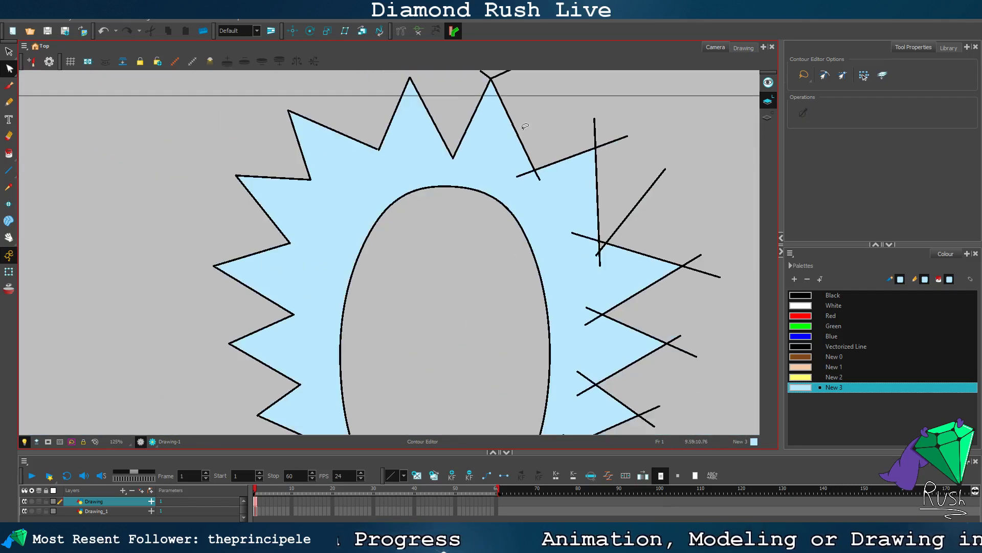
Step: Clean up the inner corner between the two top spikes by moving the leftover contour's end point onto the corner
{"action": "scroll", "coordinate": [456, 97], "scroll_direction": "up", "scroll_amount": 5}
{"action": "scroll", "coordinate": [471, 156], "scroll_direction": "up", "scroll_amount": 6}
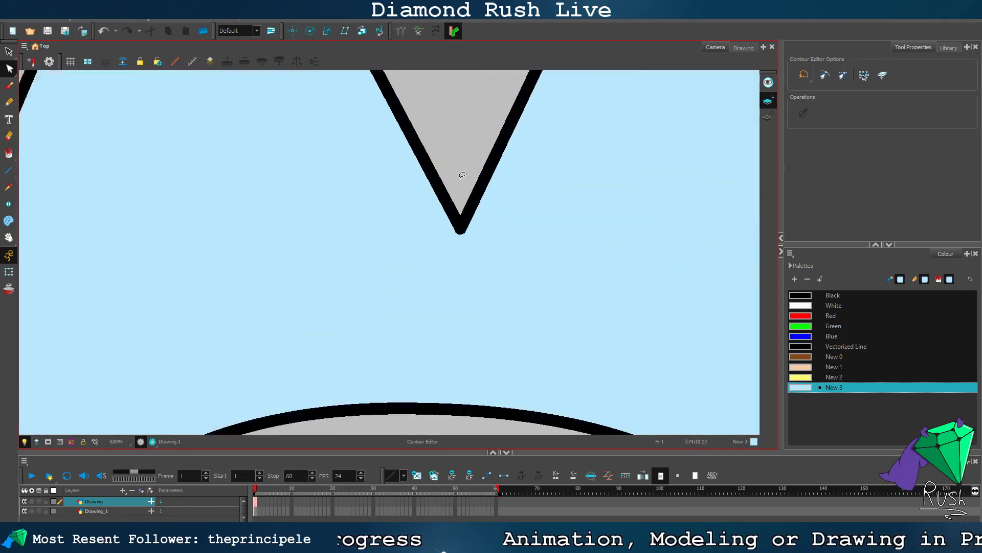
{"action": "left_click", "coordinate": [457, 239]}
{"action": "left_click_drag", "start_coordinate": [462, 247], "coordinate": [462, 239]}
{"action": "left_click", "coordinate": [467, 243]}
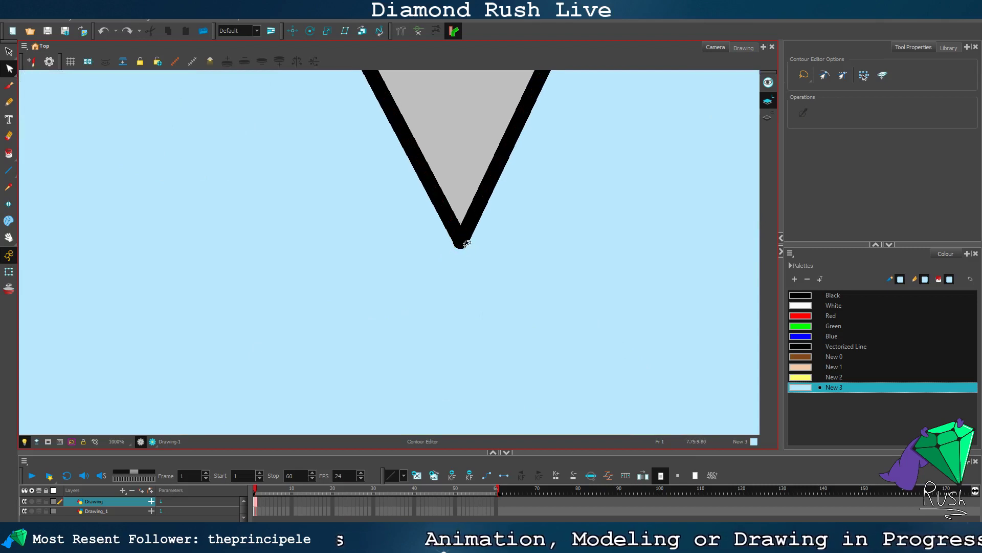
{"action": "left_click", "coordinate": [460, 246]}
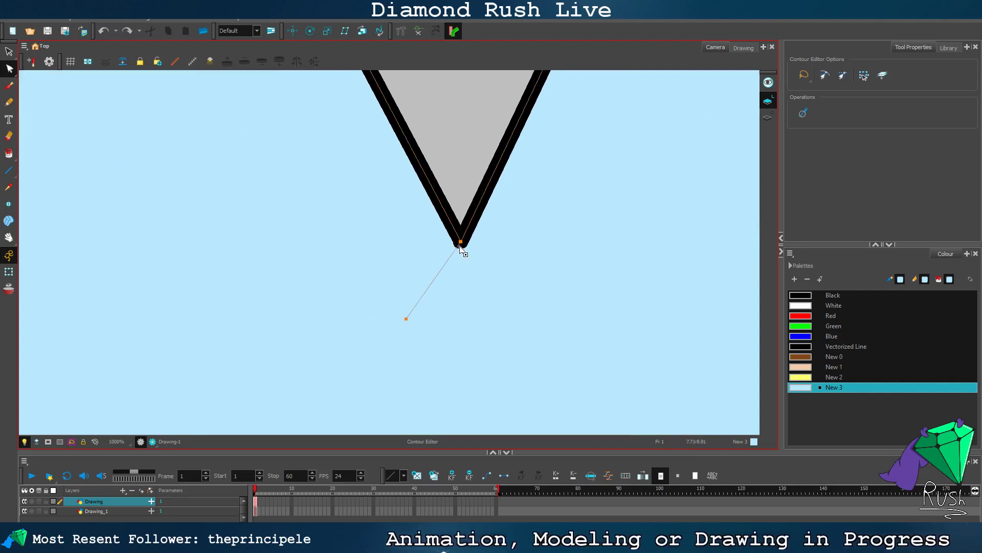
{"action": "left_click", "coordinate": [451, 196]}
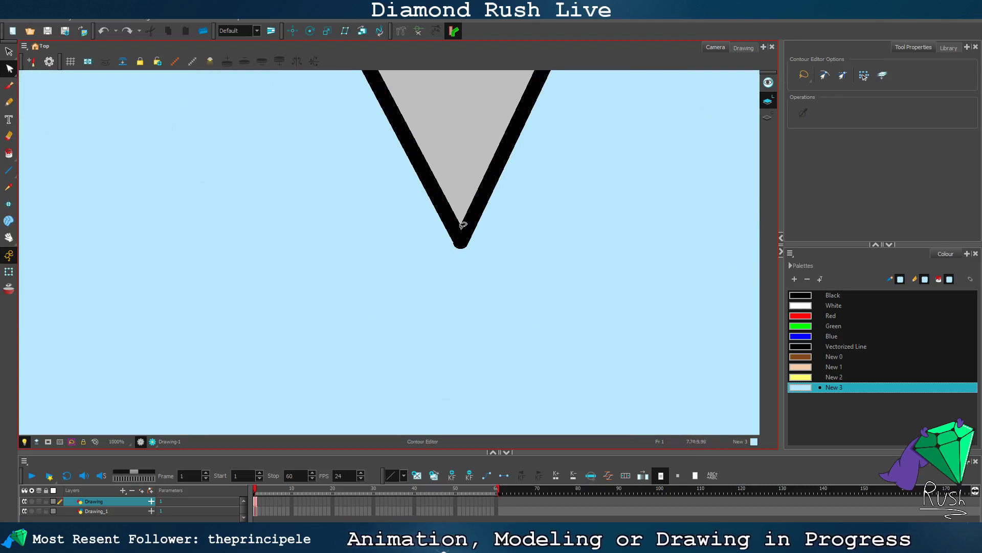
{"action": "left_click", "coordinate": [461, 244]}
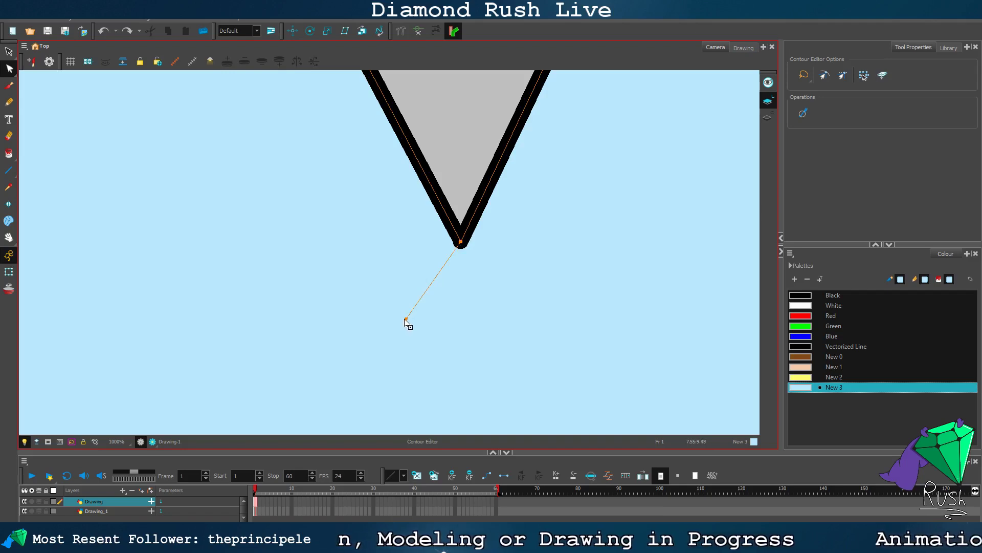
{"action": "left_click_drag", "start_coordinate": [405, 319], "coordinate": [460, 241]}
{"action": "left_click", "coordinate": [460, 164]}
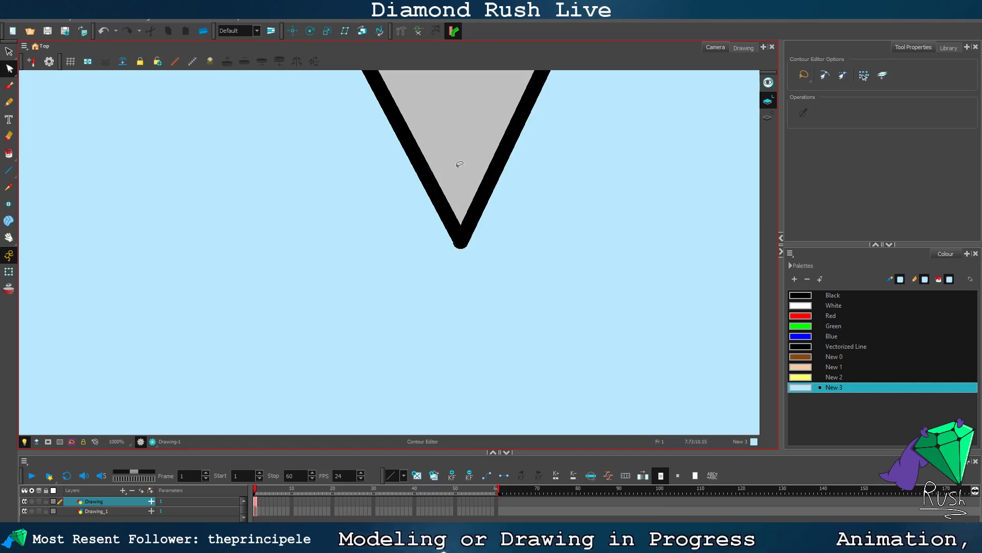
Step: Delete the two stray line ends sticking out from the tip of the second top spike
{"action": "scroll", "coordinate": [460, 164], "scroll_direction": "down", "scroll_amount": 8}
{"action": "scroll", "coordinate": [536, 163], "scroll_direction": "up", "scroll_amount": 4}
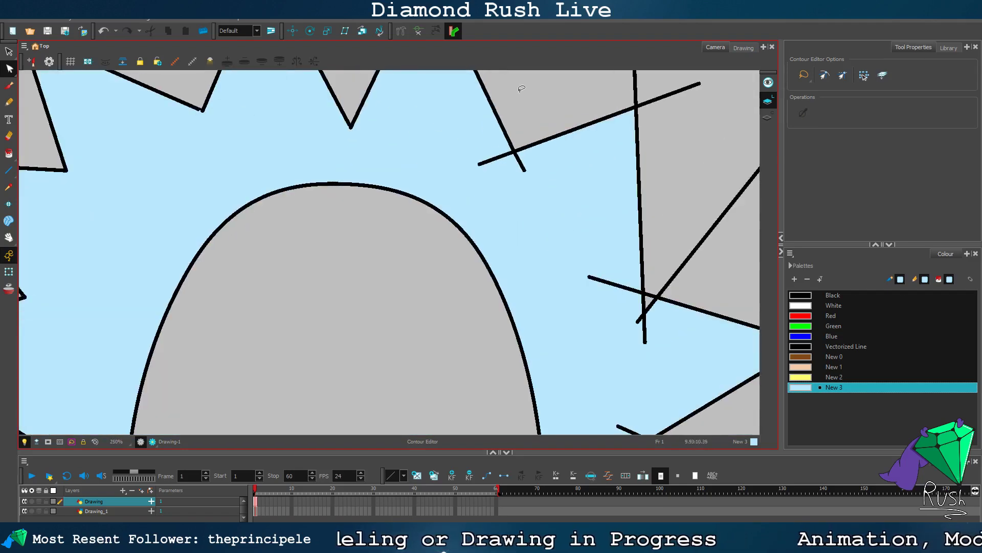
{"action": "scroll", "coordinate": [506, 102], "scroll_direction": "up", "scroll_amount": 2}
{"action": "left_click", "coordinate": [9, 237]}
{"action": "left_click_drag", "start_coordinate": [509, 135], "coordinate": [502, 343]}
{"action": "left_click", "coordinate": [9, 68]}
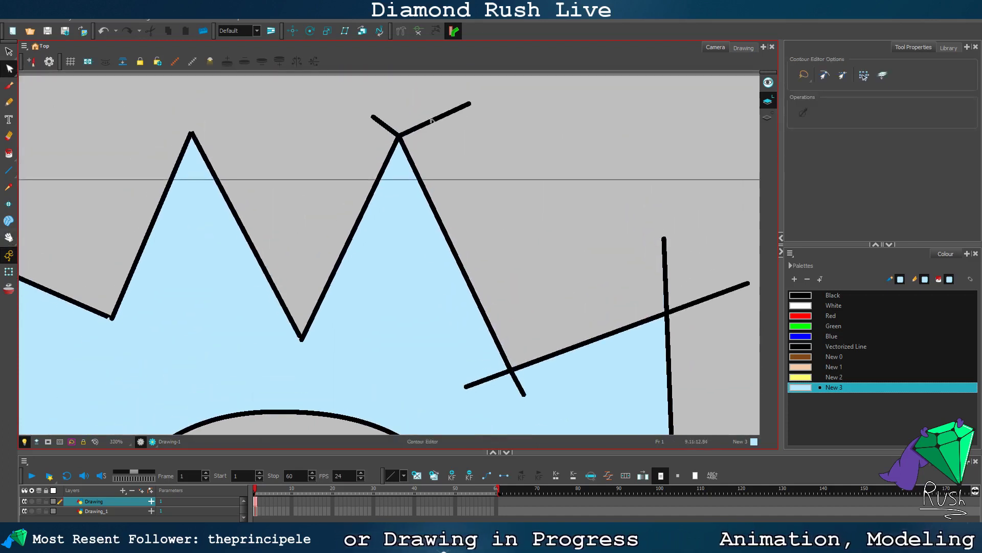
{"action": "left_click", "coordinate": [432, 120]}
{"action": "left_click", "coordinate": [470, 105]}
{"action": "key", "text": "Delete"}
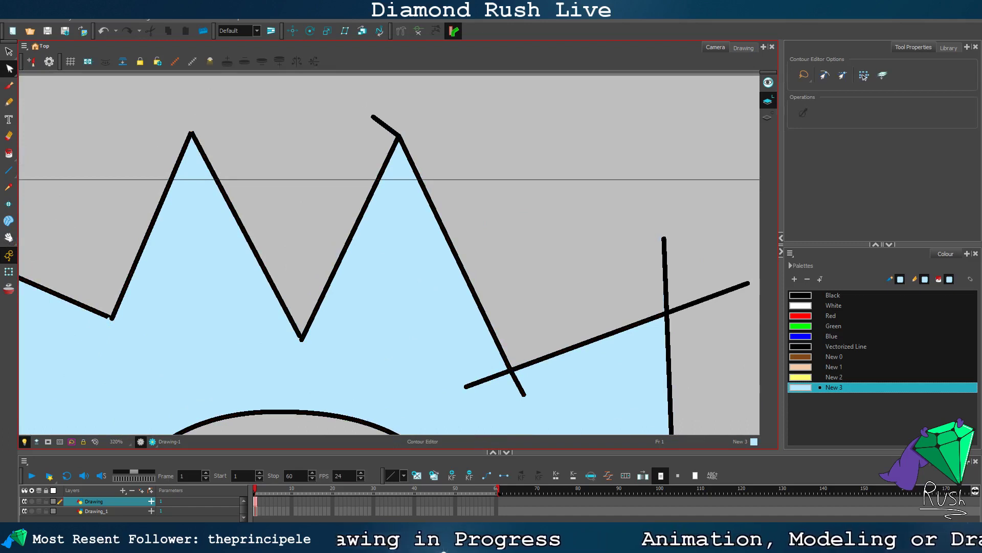
{"action": "scroll", "coordinate": [465, 126], "scroll_direction": "up", "scroll_amount": 3}
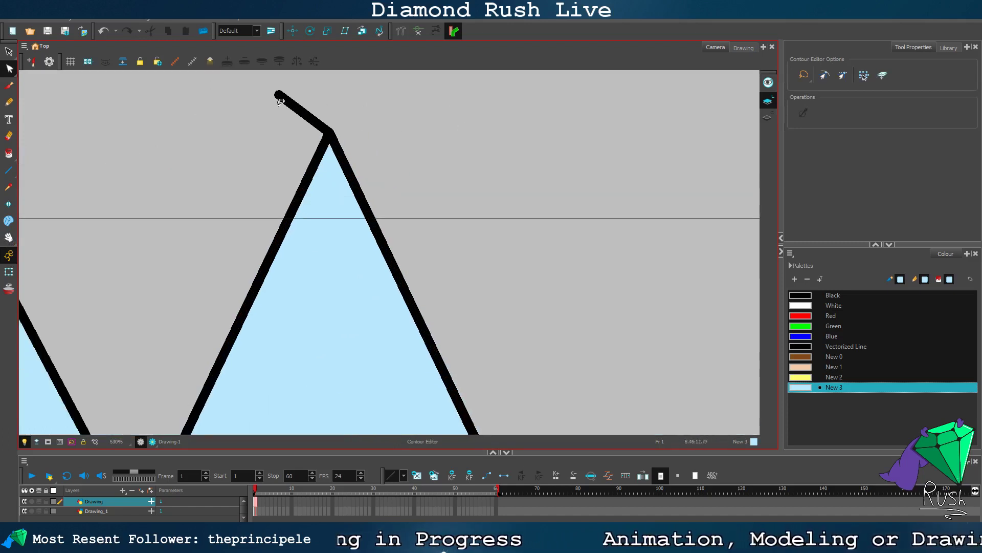
{"action": "left_click", "coordinate": [282, 96]}
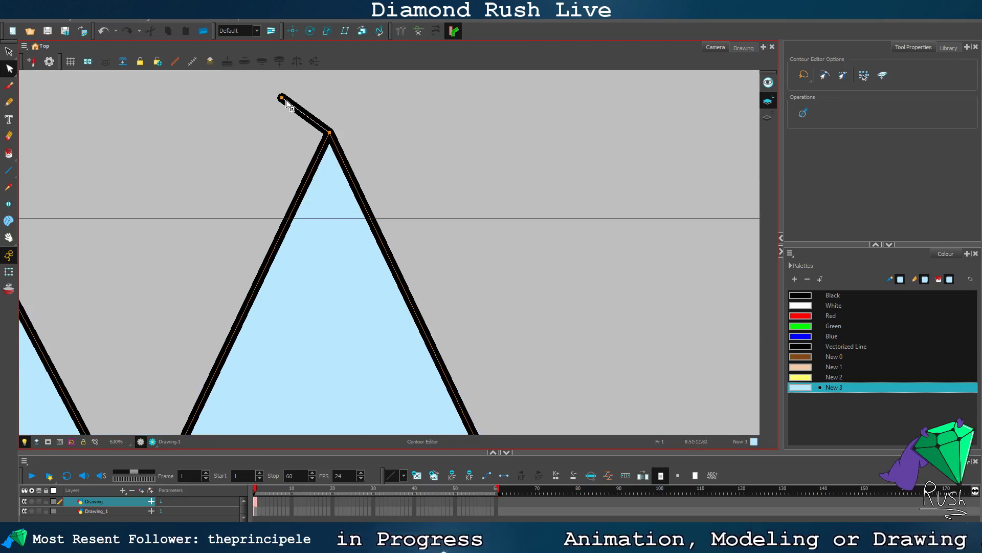
{"action": "key", "text": "Delete"}
{"action": "scroll", "coordinate": [434, 287], "scroll_direction": "down", "scroll_amount": 5}
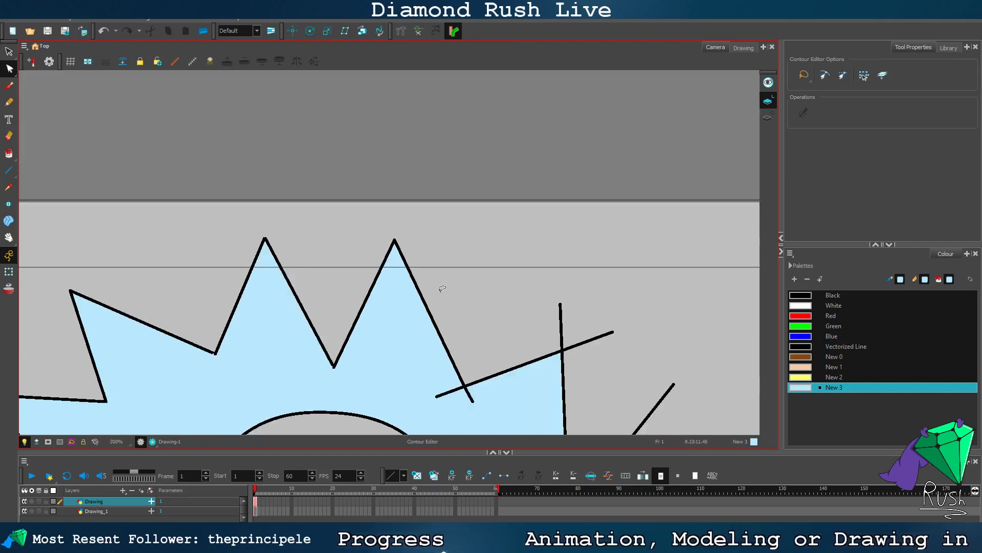
Step: Delete the two overshooting line ends at the tip of the upper-right spike beside the second top spike
{"action": "scroll", "coordinate": [579, 377], "scroll_direction": "up", "scroll_amount": 4}
{"action": "left_click", "coordinate": [476, 223]}
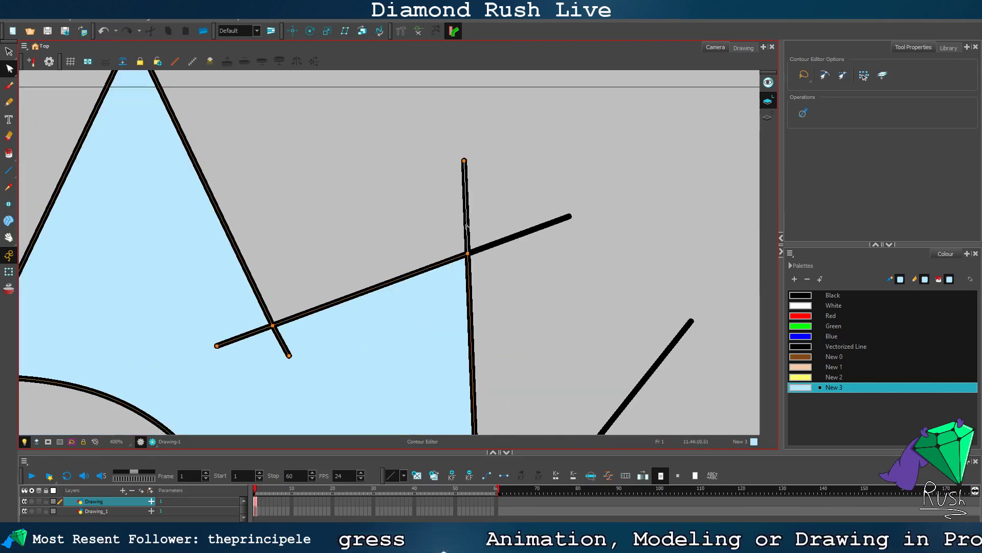
{"action": "key", "text": "Delete"}
{"action": "left_click", "coordinate": [542, 229]}
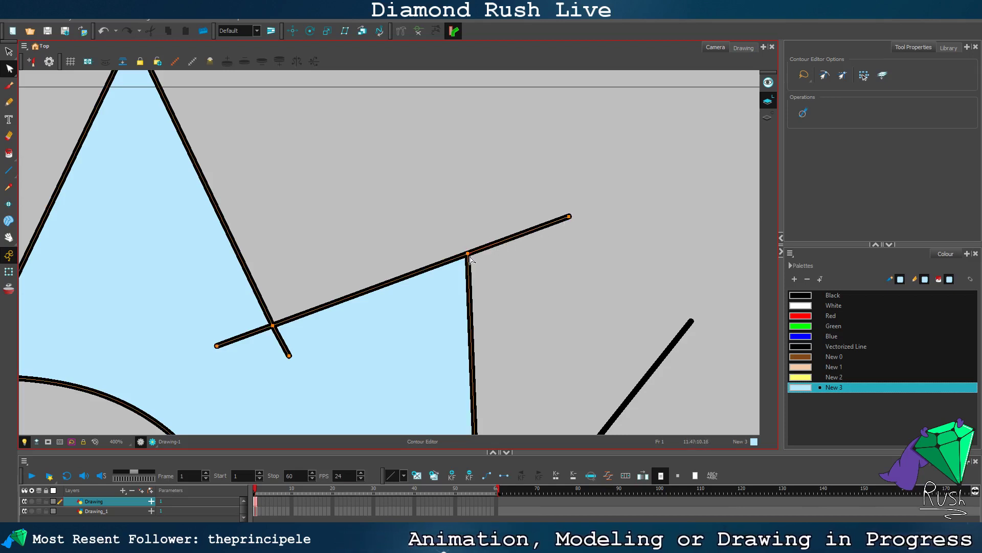
{"action": "key", "text": "Delete"}
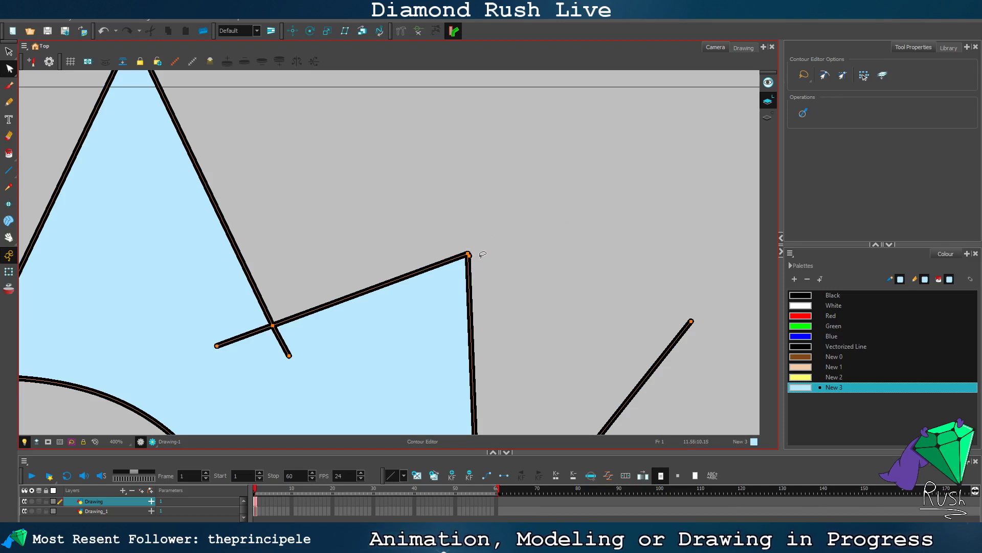
{"action": "key", "text": "ctrl+z"}
{"action": "scroll", "coordinate": [545, 231], "scroll_direction": "up", "scroll_amount": 2}
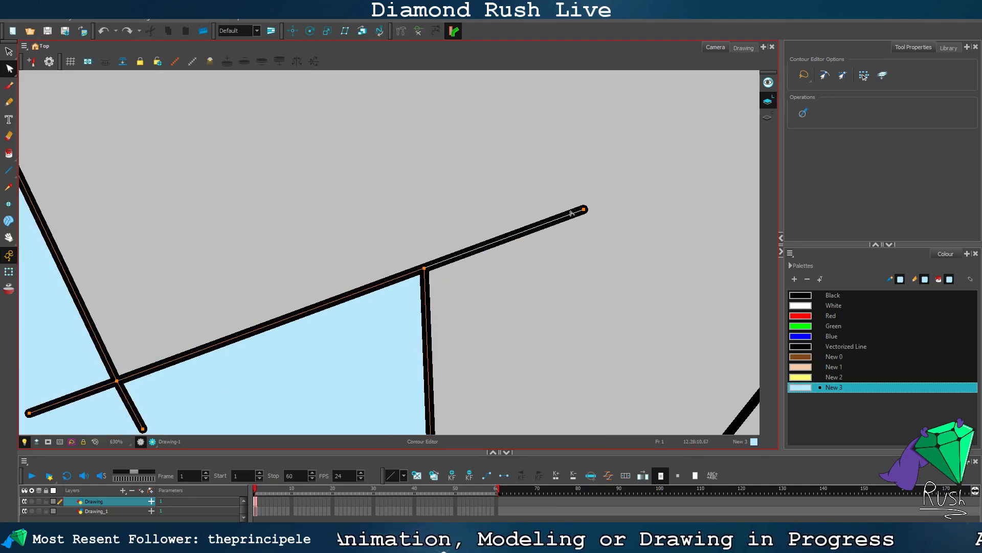
{"action": "key", "text": "Delete"}
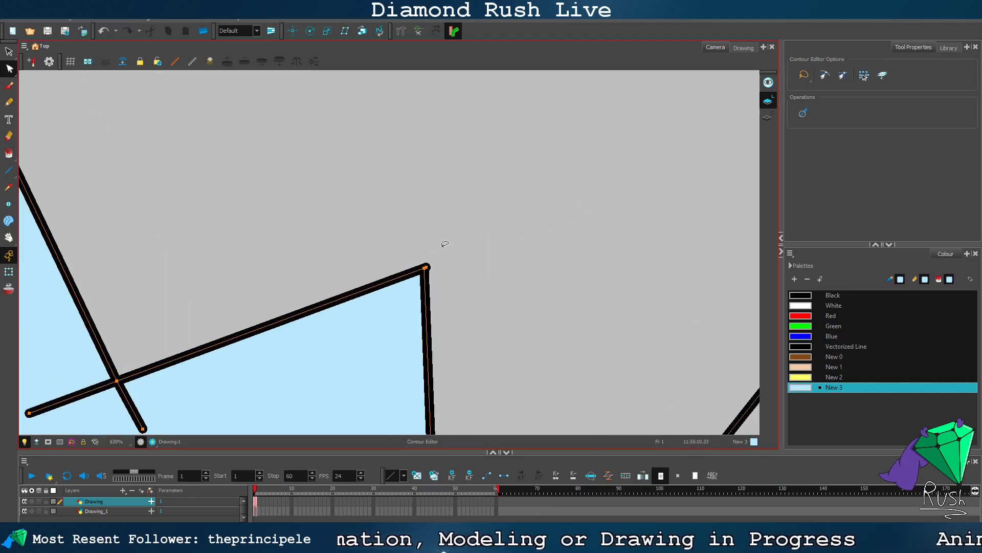
Step: Remove both overshooting line ends at the inner corner between the second top spike and the upper-right spike
{"action": "scroll", "coordinate": [439, 251], "scroll_direction": "down", "scroll_amount": 5}
{"action": "scroll", "coordinate": [265, 326], "scroll_direction": "up", "scroll_amount": 5}
{"action": "left_click", "coordinate": [306, 297]}
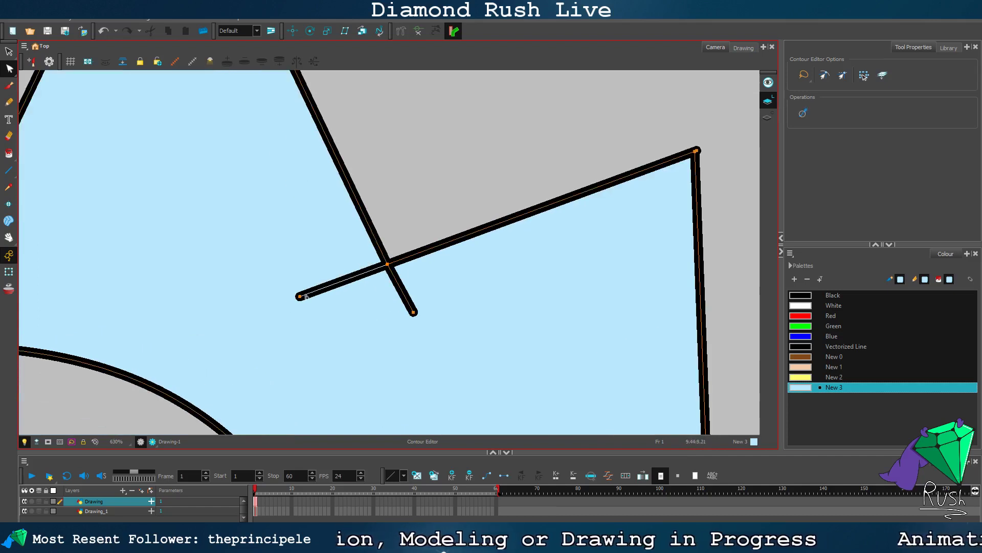
{"action": "key", "text": "Delete"}
{"action": "left_click", "coordinate": [400, 296]}
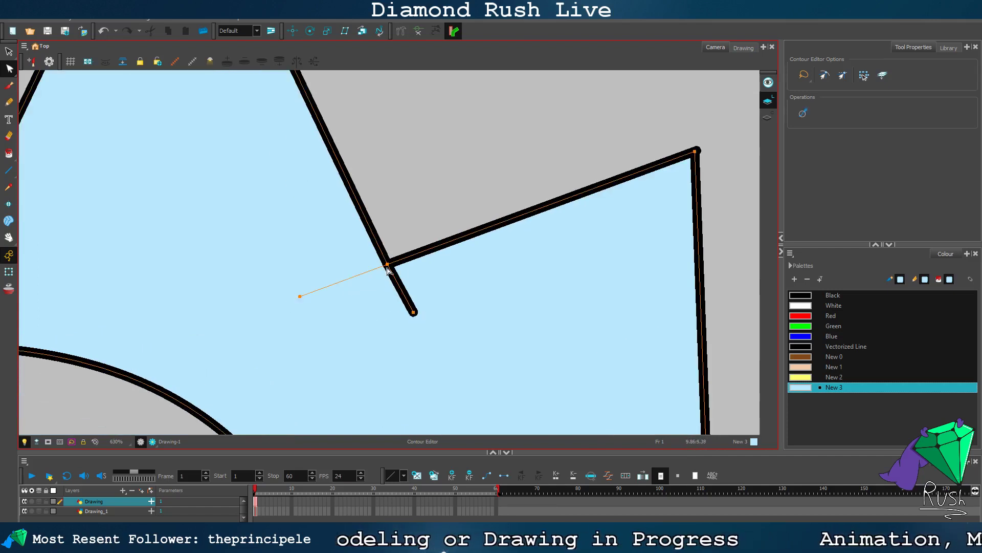
{"action": "key", "text": "Delete"}
{"action": "scroll", "coordinate": [394, 272], "scroll_direction": "up", "scroll_amount": 3}
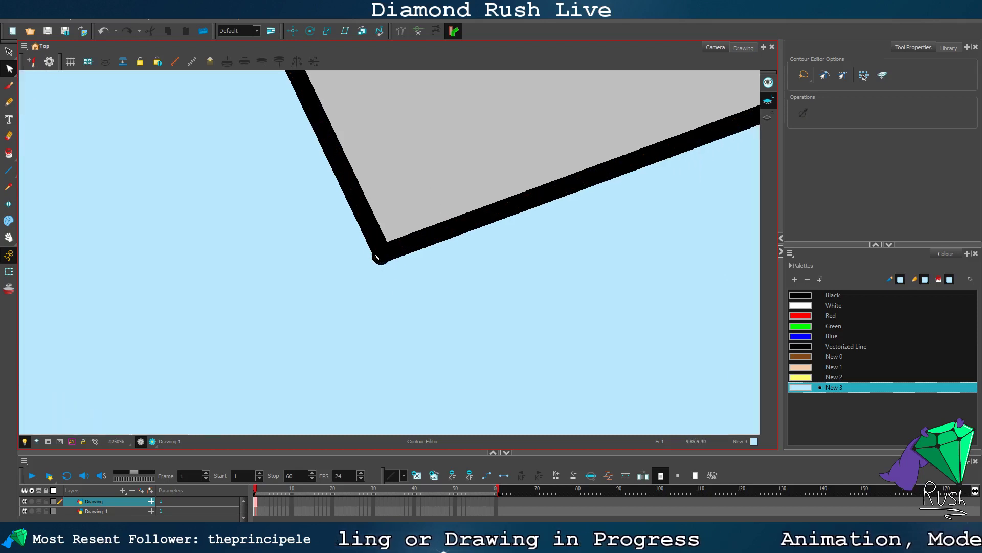
{"action": "left_click", "coordinate": [376, 257]}
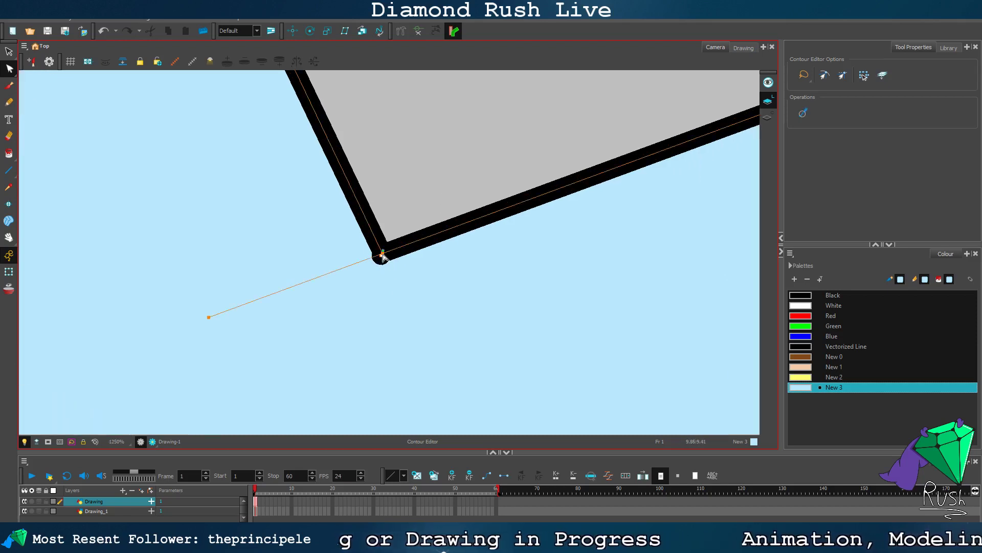
{"action": "left_click", "coordinate": [417, 193]}
{"action": "scroll", "coordinate": [416, 193], "scroll_direction": "down", "scroll_amount": 6}
{"action": "scroll", "coordinate": [539, 316], "scroll_direction": "down", "scroll_amount": 2}
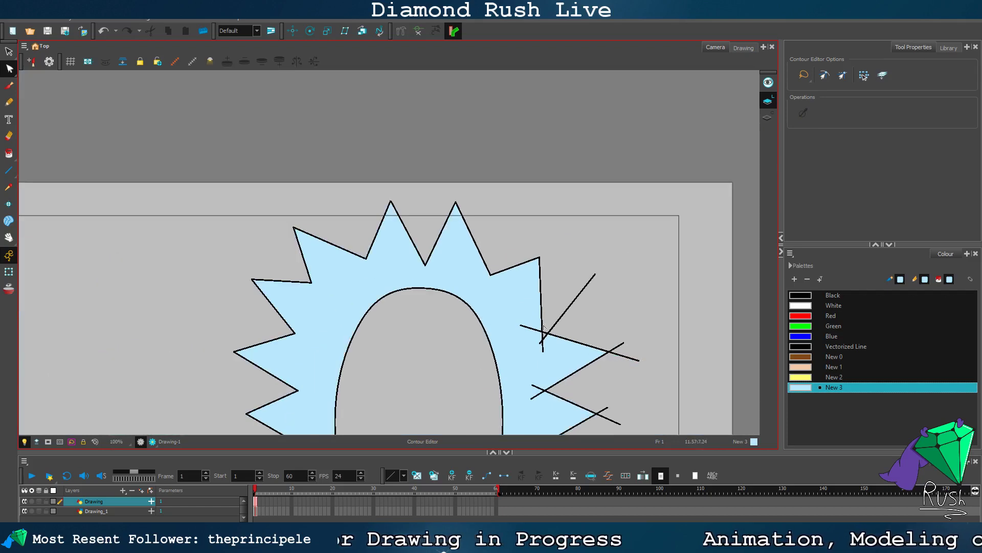
Step: Delete the short diagonal segment at the inner corner below the upper-right spike and fill the small unpainted gap with light blue New 3
{"action": "scroll", "coordinate": [548, 358], "scroll_direction": "up", "scroll_amount": 3}
{"action": "scroll", "coordinate": [554, 373], "scroll_direction": "down", "scroll_amount": 2}
{"action": "scroll", "coordinate": [547, 416], "scroll_direction": "up", "scroll_amount": 3}
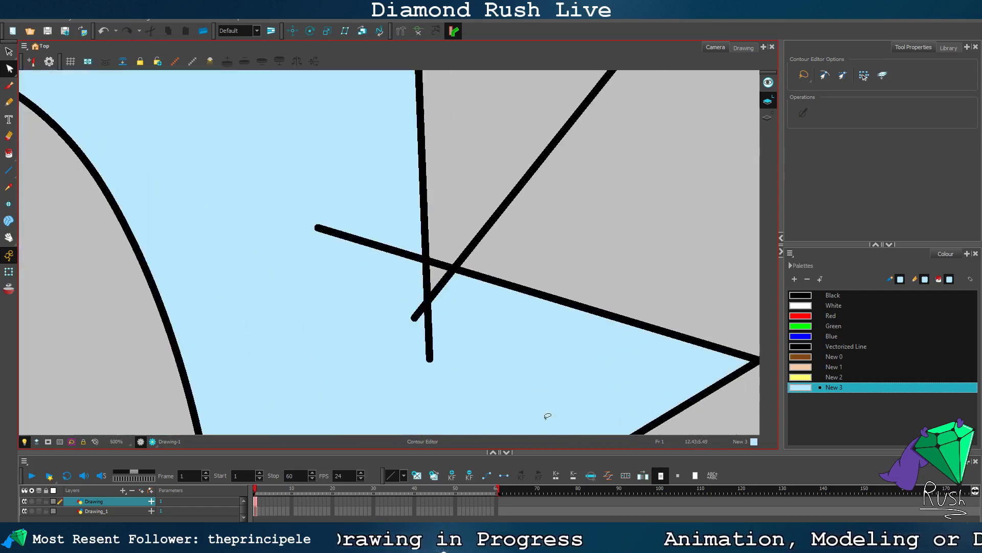
{"action": "scroll", "coordinate": [462, 300], "scroll_direction": "down", "scroll_amount": 3}
{"action": "scroll", "coordinate": [461, 297], "scroll_direction": "up", "scroll_amount": 2}
{"action": "scroll", "coordinate": [438, 285], "scroll_direction": "up", "scroll_amount": 2}
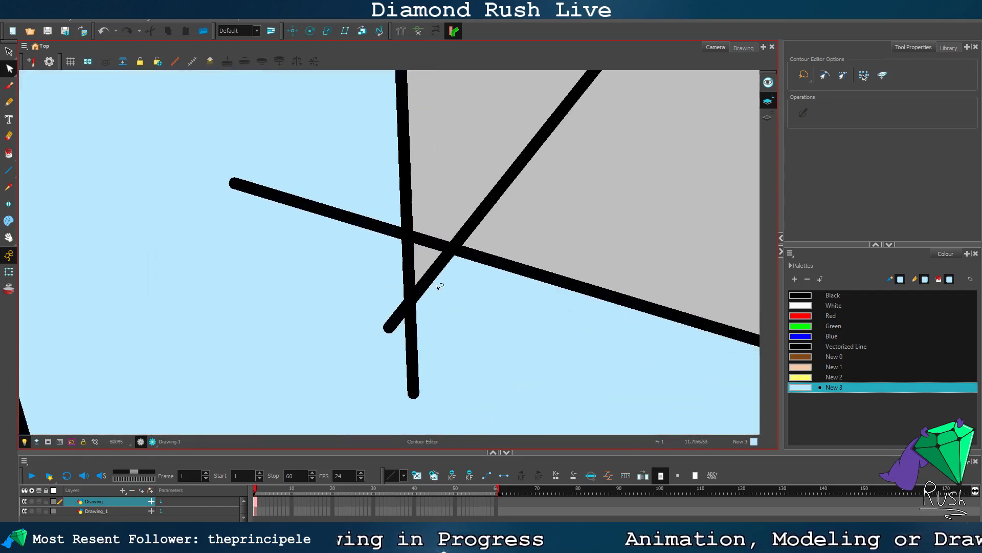
{"action": "left_click", "coordinate": [426, 280]}
{"action": "key", "text": "Delete"}
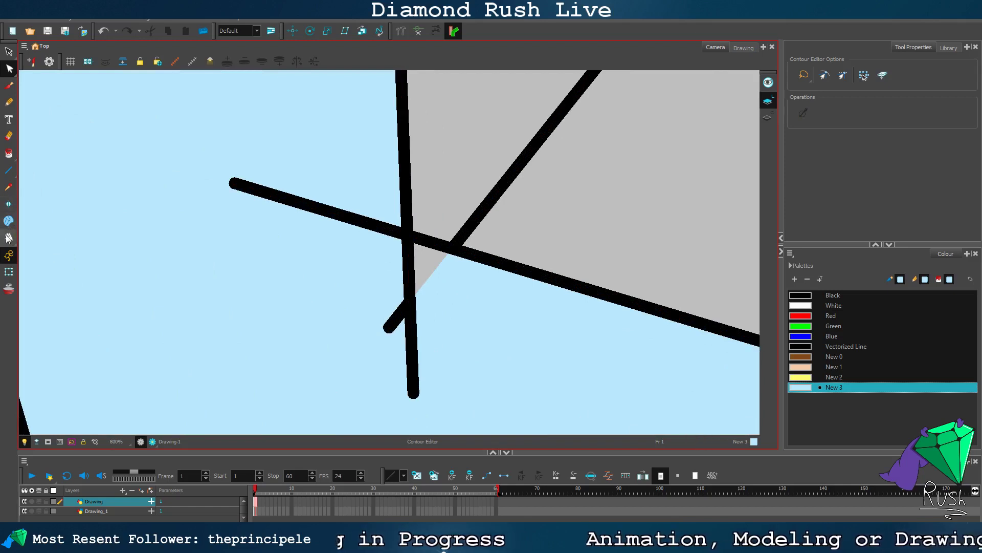
{"action": "left_click", "coordinate": [12, 156]}
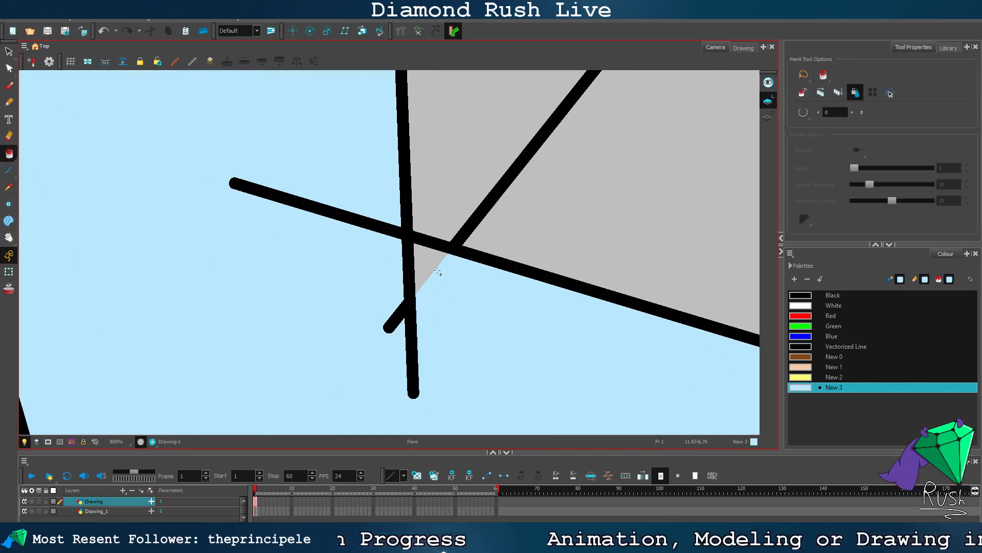
{"action": "left_click", "coordinate": [423, 263]}
Step: Delete the leftover line stubs hanging below the crossing under the upper-right spike and dismiss the trial notification
{"action": "left_click", "coordinate": [9, 68]}
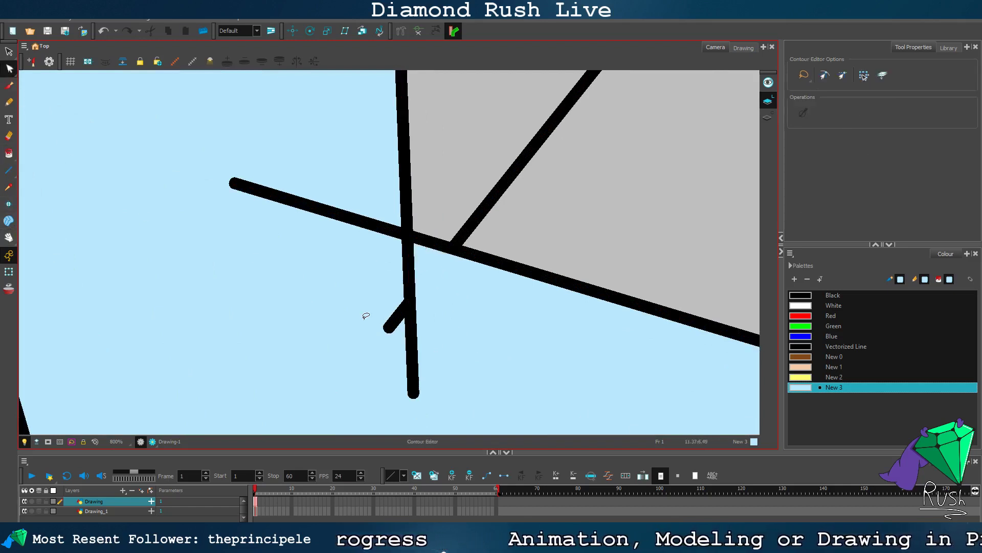
{"action": "left_click", "coordinate": [408, 310]}
{"action": "key", "text": "Delete"}
{"action": "left_click", "coordinate": [408, 292]}
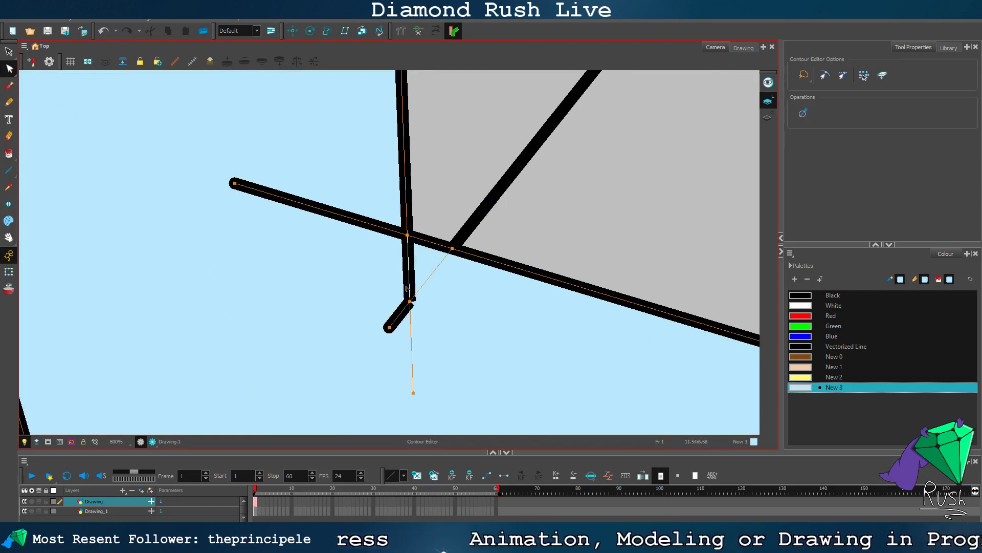
{"action": "key", "text": "Delete"}
{"action": "left_click", "coordinate": [400, 317]}
{"action": "key", "text": "Delete"}
{"action": "mouse_move", "coordinate": [853, 465]}
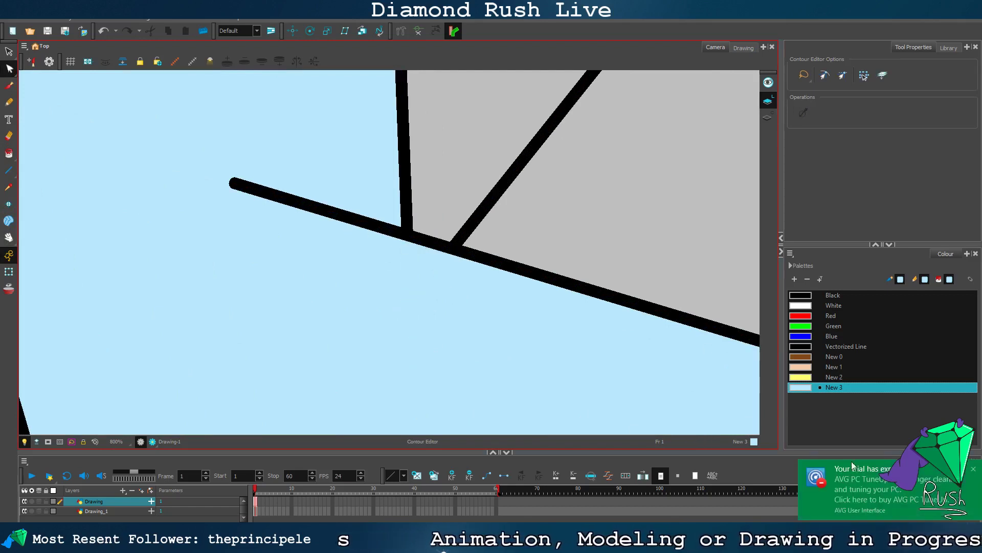
{"action": "left_click", "coordinate": [974, 469]}
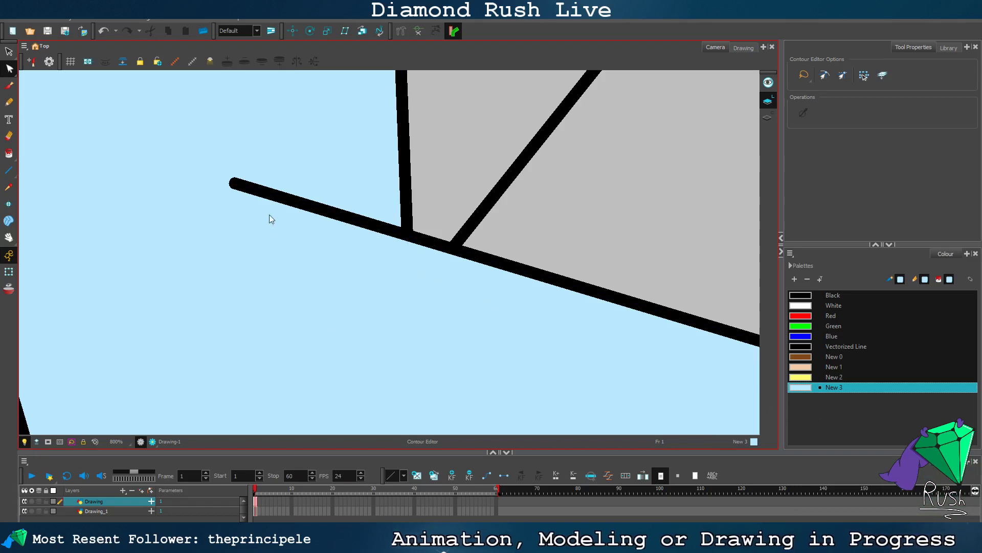
Step: Delete the overshooting line end inside the hair below the upper-right spike and the stray diagonal line outside it
{"action": "left_click", "coordinate": [253, 192]}
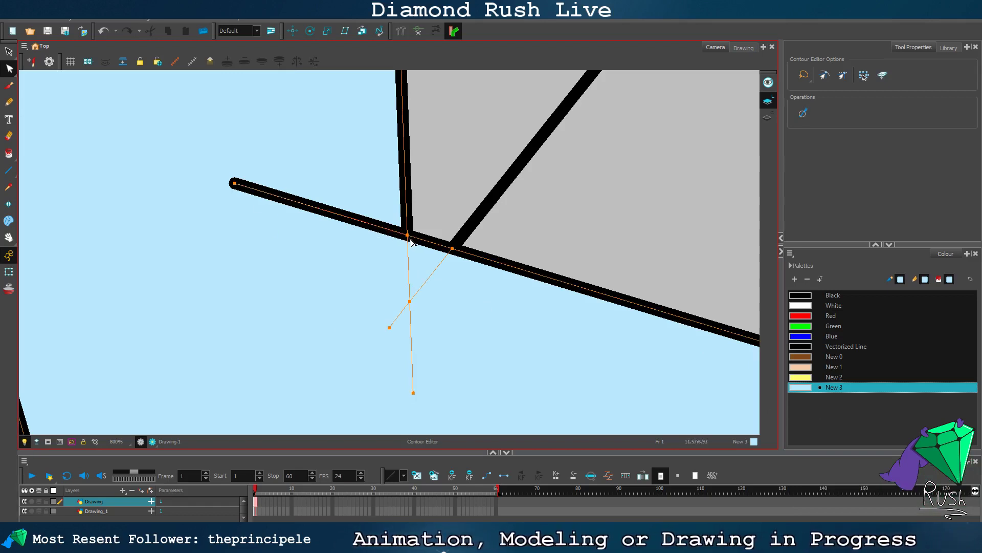
{"action": "key", "text": "Delete"}
{"action": "left_click", "coordinate": [446, 186]}
{"action": "scroll", "coordinate": [442, 212], "scroll_direction": "down", "scroll_amount": 3}
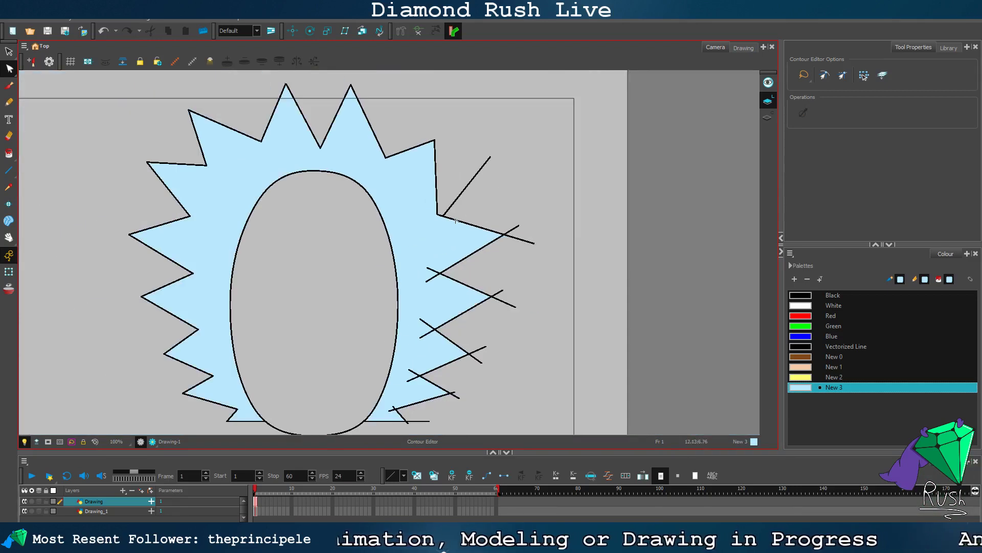
{"action": "left_click", "coordinate": [460, 204]}
{"action": "key", "text": "Delete"}
Step: Trim both overshooting line ends at the tip of the right side's spike just below the upper-right one
{"action": "scroll", "coordinate": [460, 205], "scroll_direction": "up", "scroll_amount": 7}
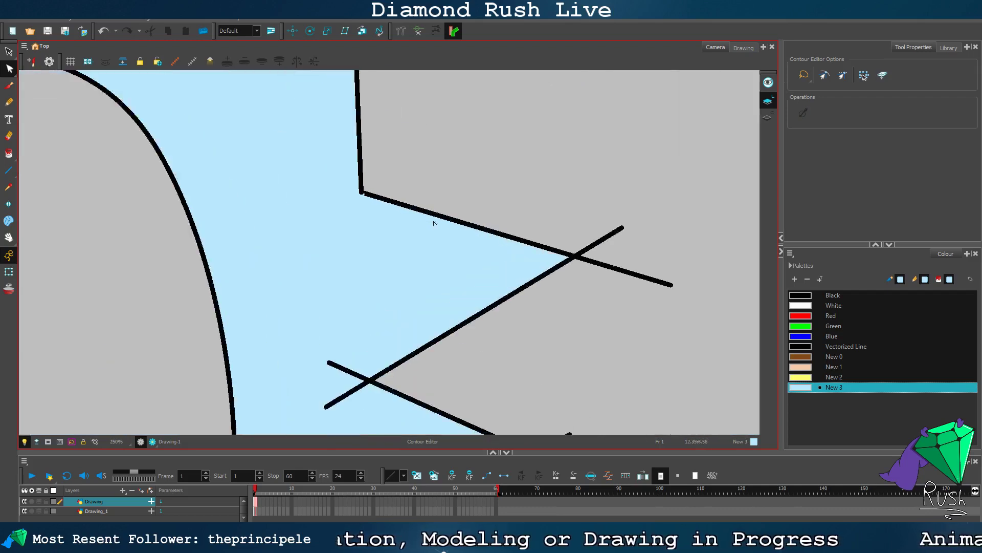
{"action": "scroll", "coordinate": [346, 189], "scroll_direction": "down", "scroll_amount": 3}
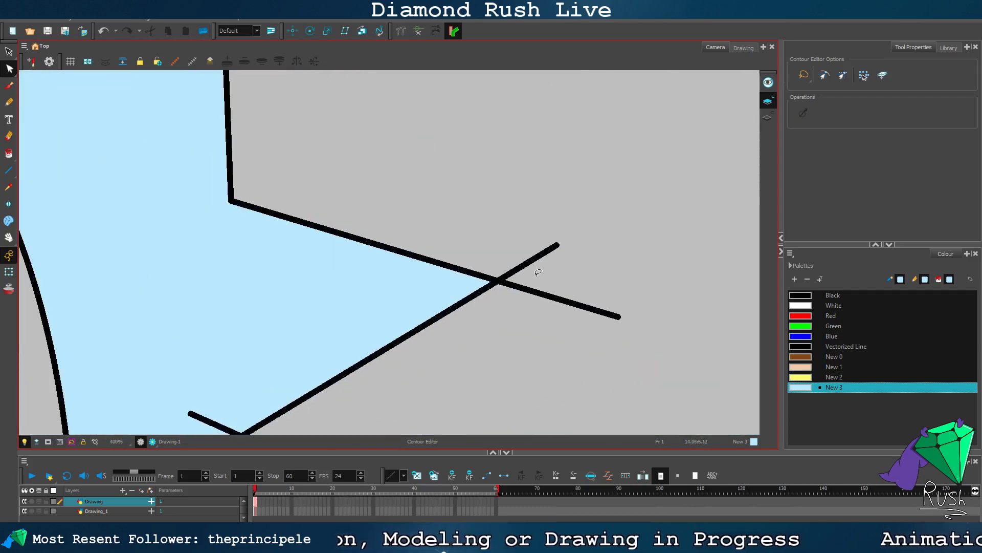
{"action": "left_click", "coordinate": [538, 272]}
{"action": "key", "text": "Delete"}
{"action": "key", "text": "ctrl+a"}
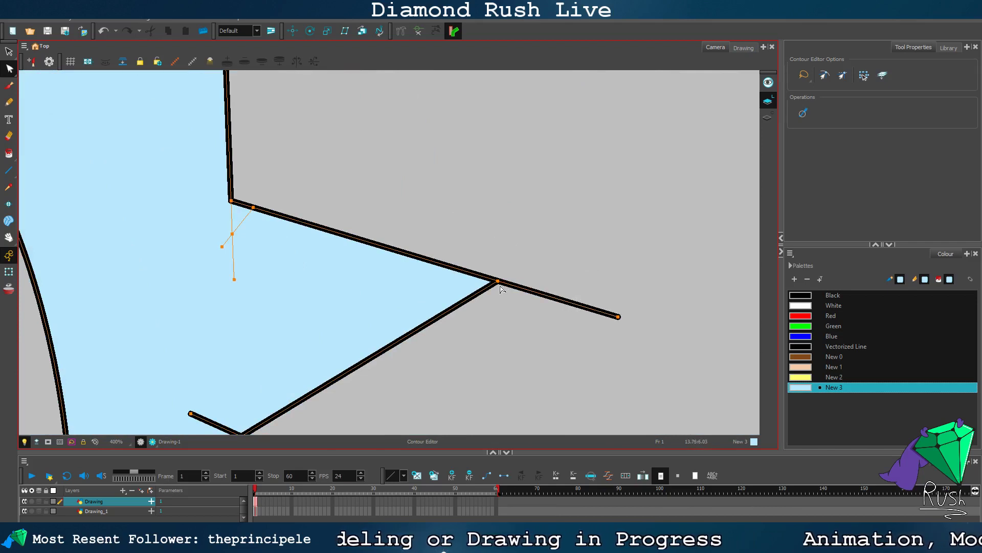
{"action": "key", "text": "Delete"}
{"action": "left_click", "coordinate": [503, 307]}
Step: Remove both overshooting line ends at the inner corner beneath the first right-side spike
{"action": "scroll", "coordinate": [447, 352], "scroll_direction": "down", "scroll_amount": 4}
{"action": "scroll", "coordinate": [369, 419], "scroll_direction": "up", "scroll_amount": 7}
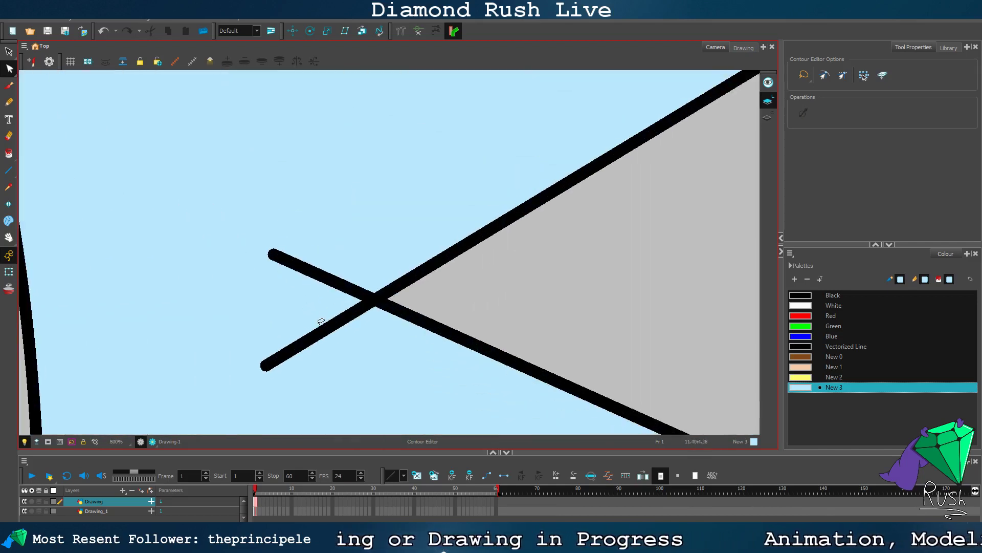
{"action": "left_click", "coordinate": [320, 333]}
{"action": "key", "text": "Delete"}
{"action": "left_click", "coordinate": [317, 276]}
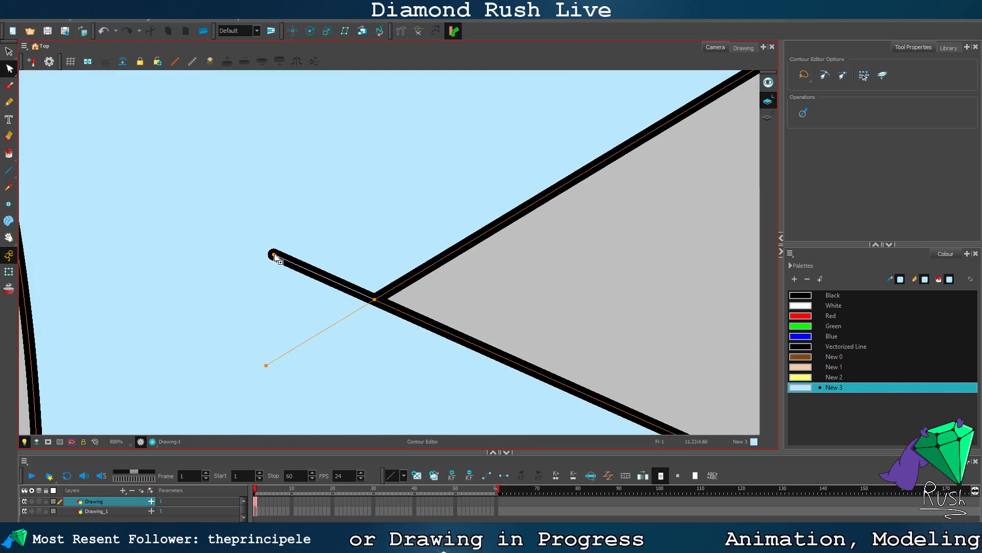
{"action": "key", "text": "Delete"}
{"action": "left_click", "coordinate": [476, 298]}
Step: Delete the two stray line ends sticking out from the tip of the second right-side spike
{"action": "scroll", "coordinate": [481, 302], "scroll_direction": "down", "scroll_amount": 8}
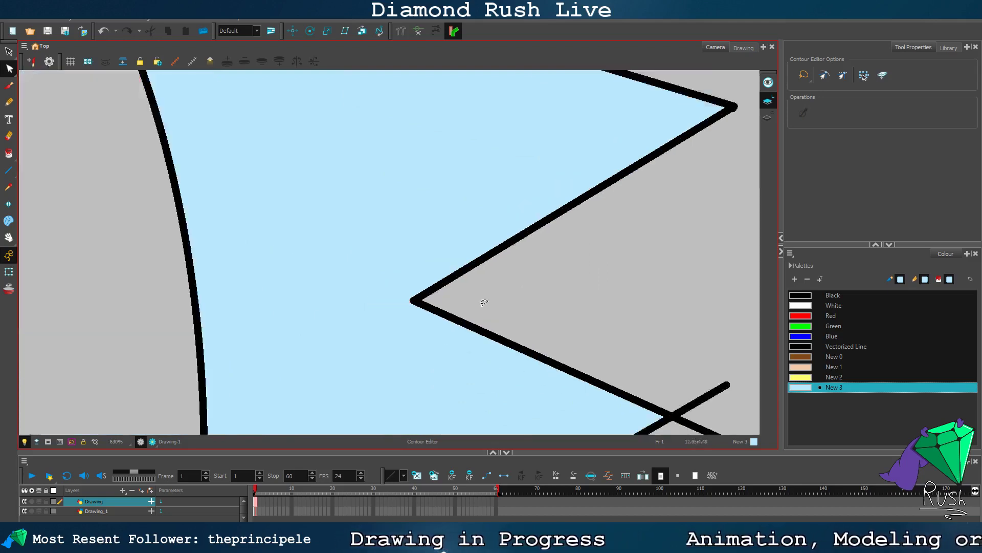
{"action": "scroll", "coordinate": [579, 407], "scroll_direction": "up", "scroll_amount": 6}
{"action": "left_click", "coordinate": [551, 246]}
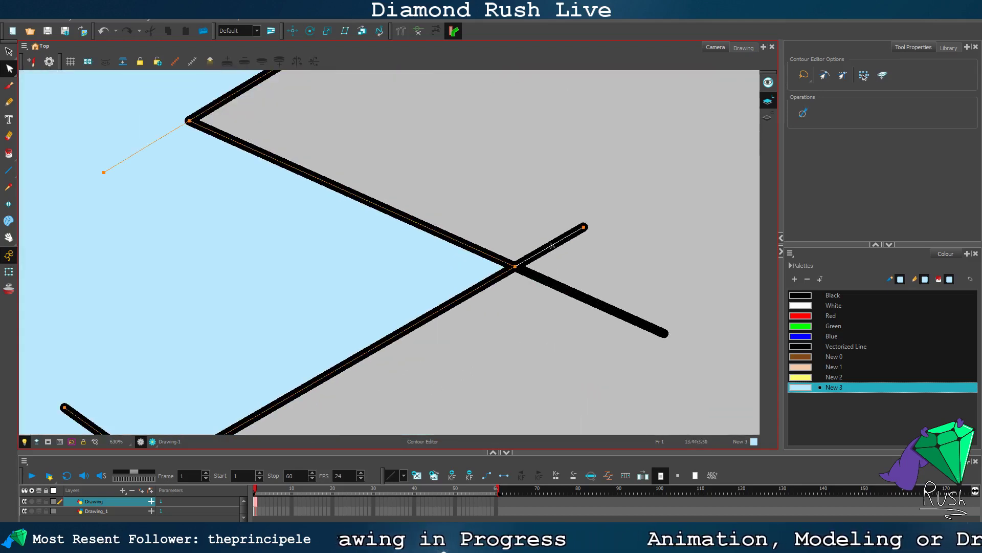
{"action": "key", "text": "Delete"}
{"action": "left_click", "coordinate": [602, 312]}
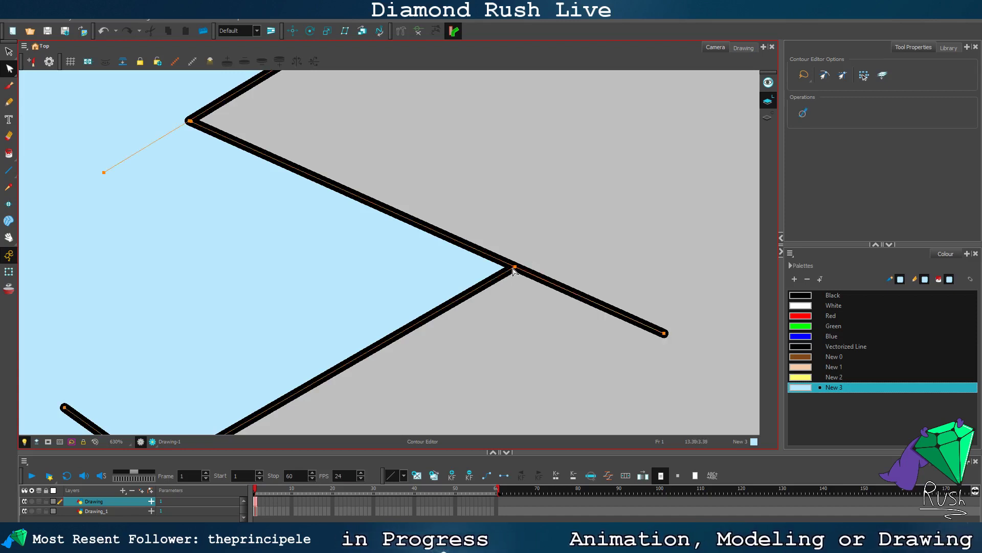
{"action": "key", "text": "Delete"}
Step: Move the tip of the upper-right spike up and outward so the spike becomes longer and sharper
{"action": "scroll", "coordinate": [467, 363], "scroll_direction": "down", "scroll_amount": 10}
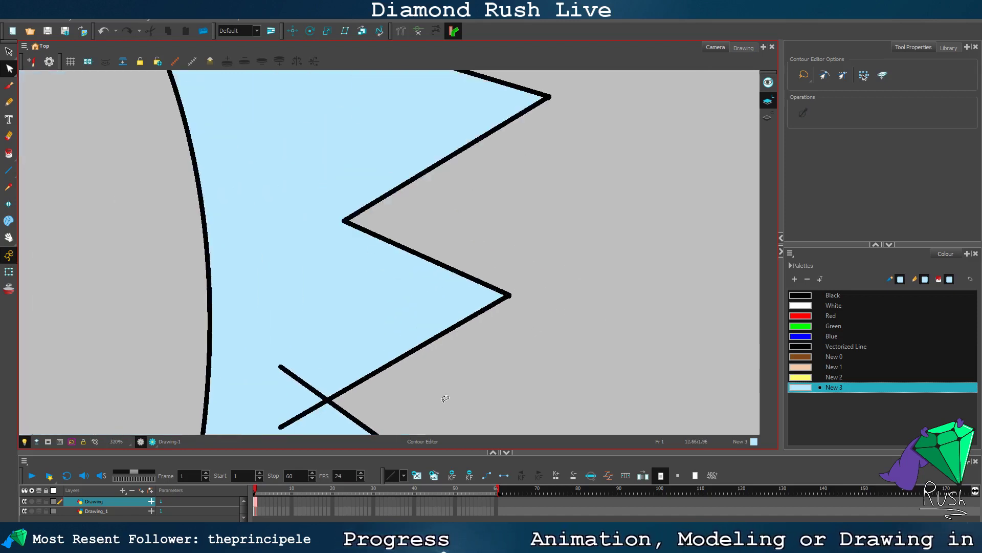
{"action": "scroll", "coordinate": [419, 430], "scroll_direction": "up", "scroll_amount": 8}
{"action": "scroll", "coordinate": [425, 358], "scroll_direction": "down", "scroll_amount": 8}
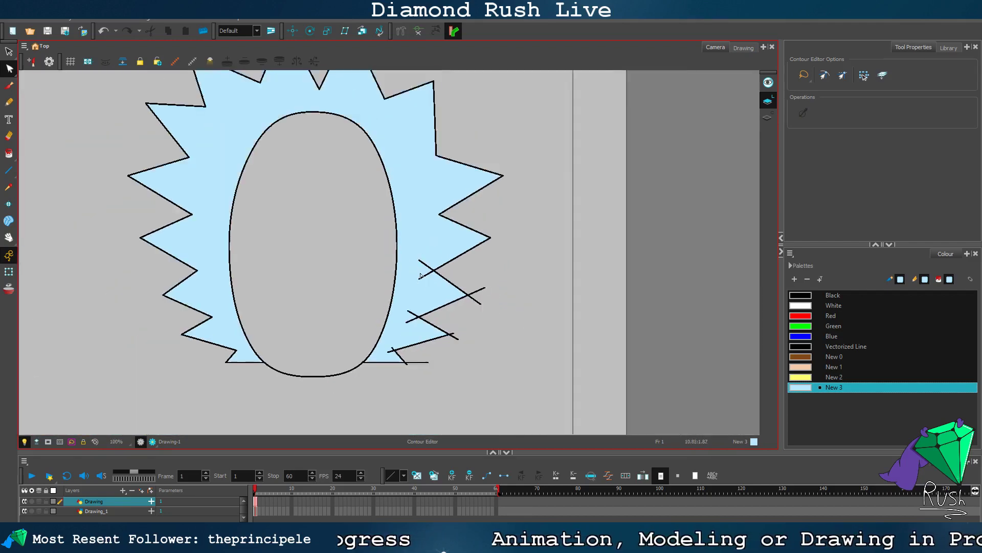
{"action": "scroll", "coordinate": [439, 185], "scroll_direction": "up", "scroll_amount": 2}
{"action": "key", "text": "ctrl+a"}
{"action": "scroll", "coordinate": [434, 187], "scroll_direction": "up", "scroll_amount": 2}
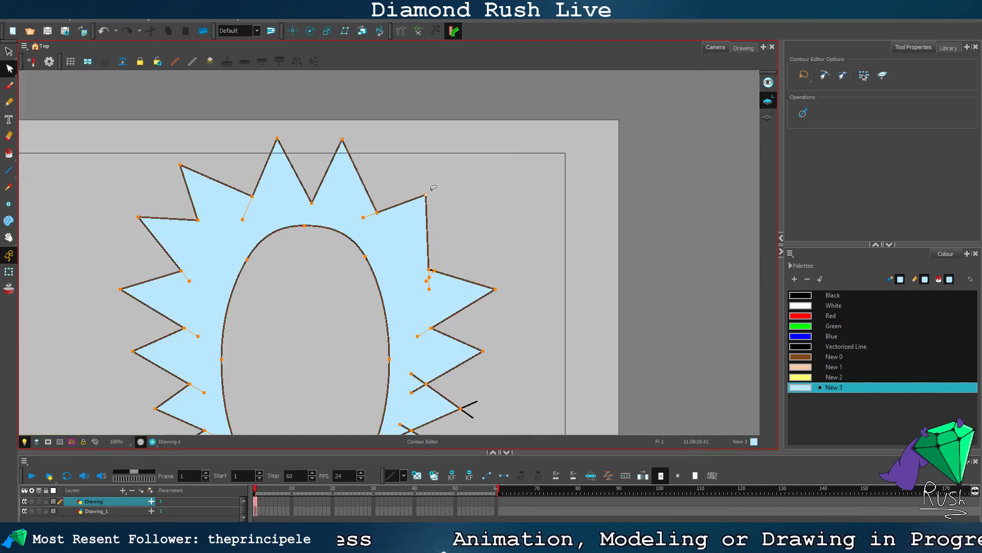
{"action": "left_click_drag", "start_coordinate": [425, 196], "coordinate": [463, 175]}
{"action": "left_click", "coordinate": [503, 202]}
Step: Delete the overshooting horizontal line end at the bottom-right hair spike and pull the leftover diagonal end point onto its tip
{"action": "scroll", "coordinate": [493, 236], "scroll_direction": "down", "scroll_amount": 4}
{"action": "scroll", "coordinate": [478, 342], "scroll_direction": "up", "scroll_amount": 8}
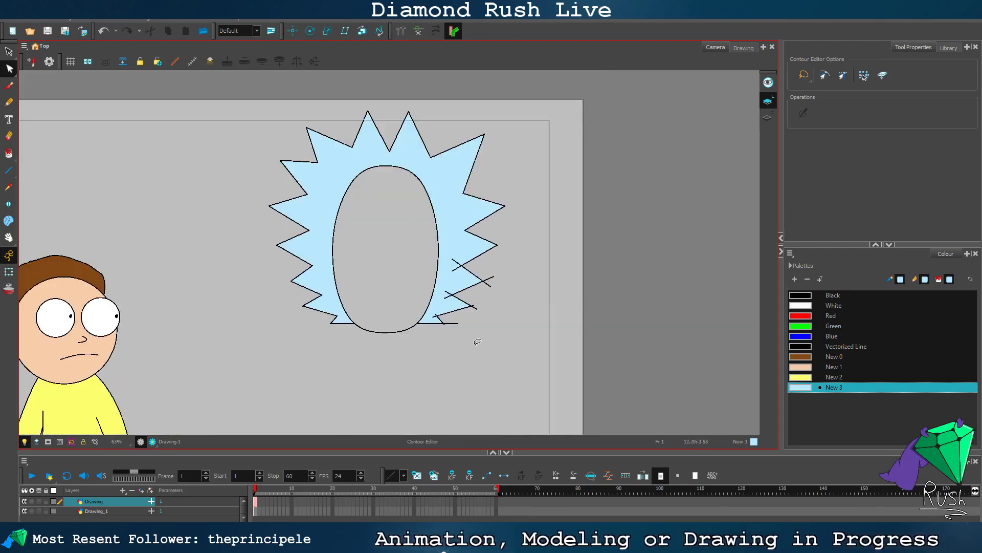
{"action": "left_click", "coordinate": [376, 274]}
{"action": "scroll", "coordinate": [358, 282], "scroll_direction": "up", "scroll_amount": 4}
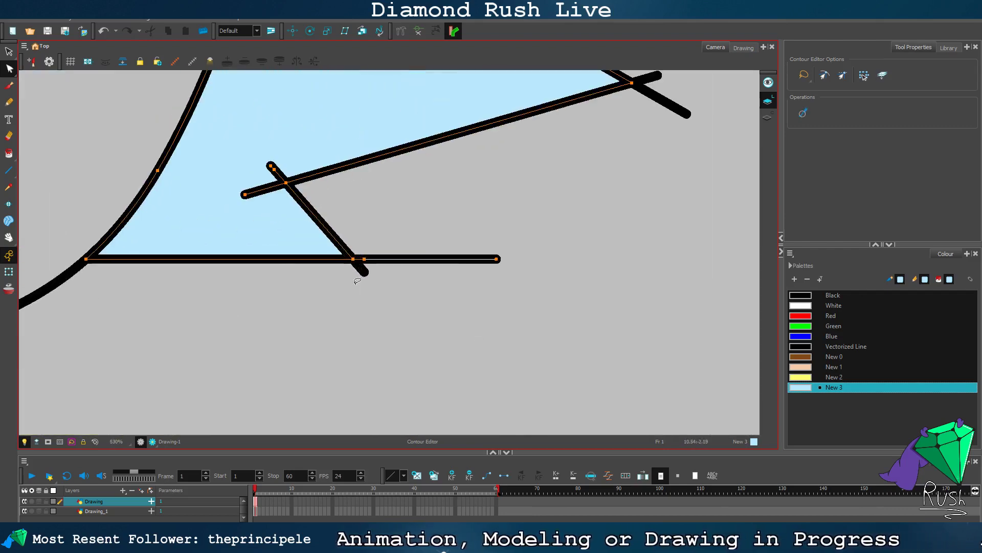
{"action": "key", "text": "Delete"}
{"action": "left_click", "coordinate": [363, 270]}
{"action": "key", "text": "Delete"}
{"action": "left_click", "coordinate": [362, 271]}
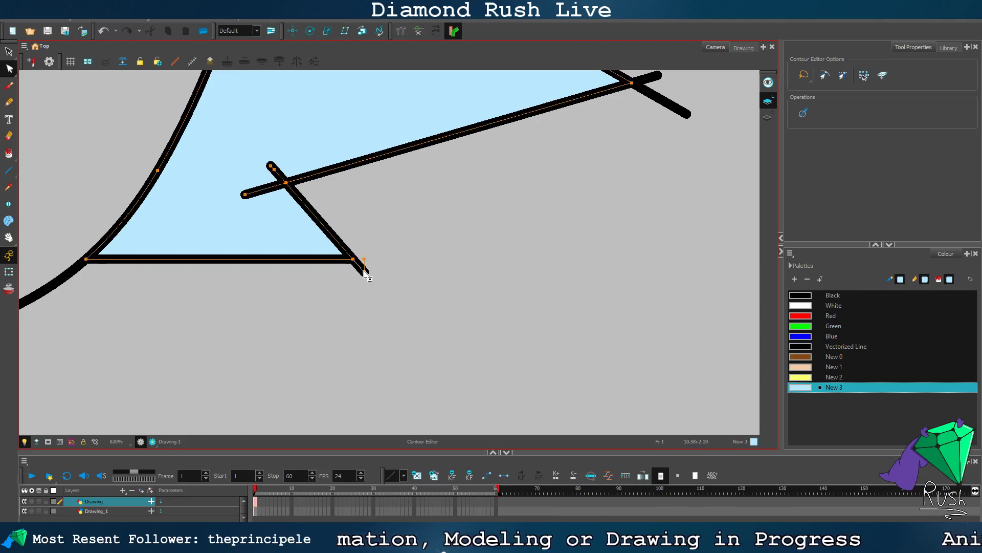
{"action": "left_click_drag", "start_coordinate": [362, 272], "coordinate": [355, 258]}
{"action": "left_click", "coordinate": [375, 224]}
{"action": "scroll", "coordinate": [375, 224], "scroll_direction": "up", "scroll_amount": 2}
{"action": "scroll", "coordinate": [218, 156], "scroll_direction": "down", "scroll_amount": 2}
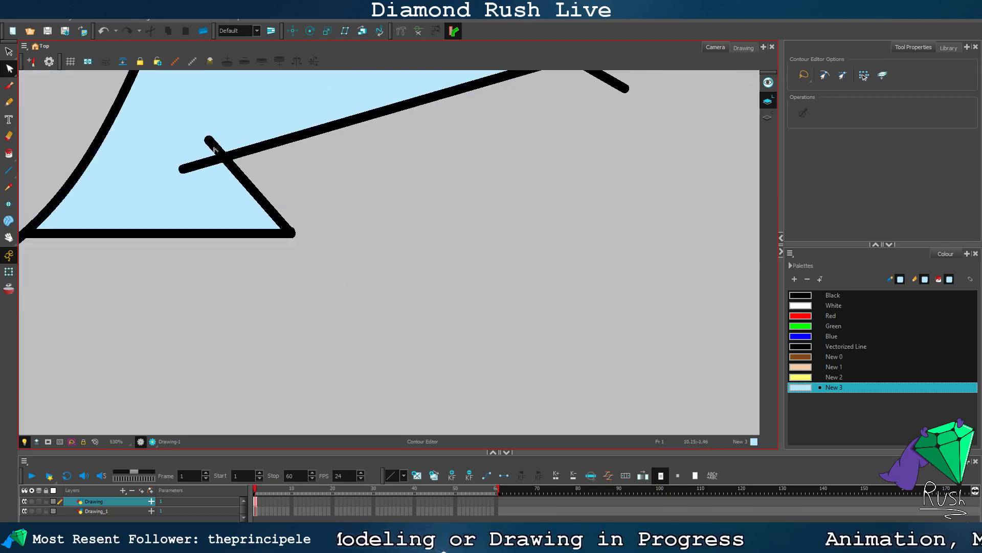
Step: Trim both overshooting line ends at the inner corner just above the bottom-right hair spike
{"action": "left_click", "coordinate": [214, 149]}
{"action": "key", "text": "Delete"}
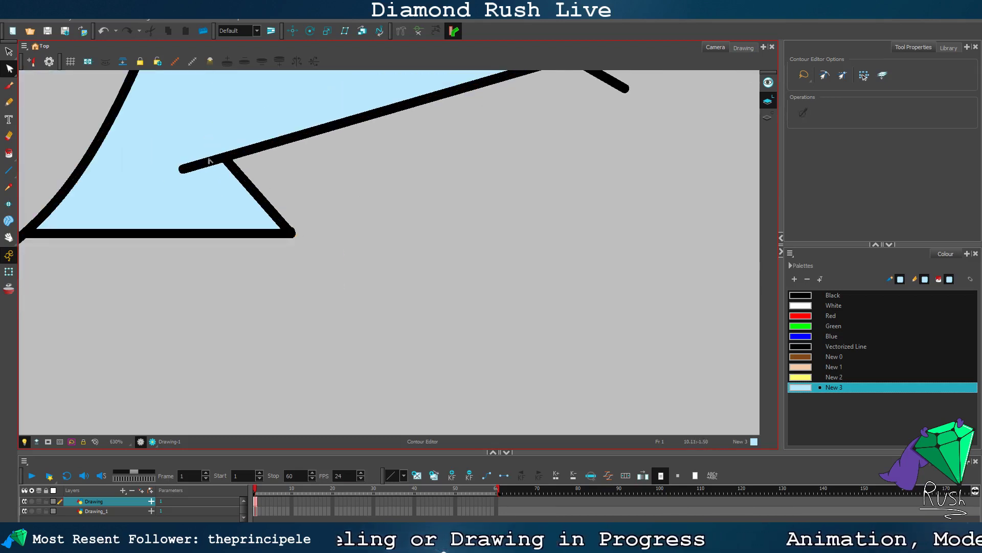
{"action": "left_click", "coordinate": [194, 168]}
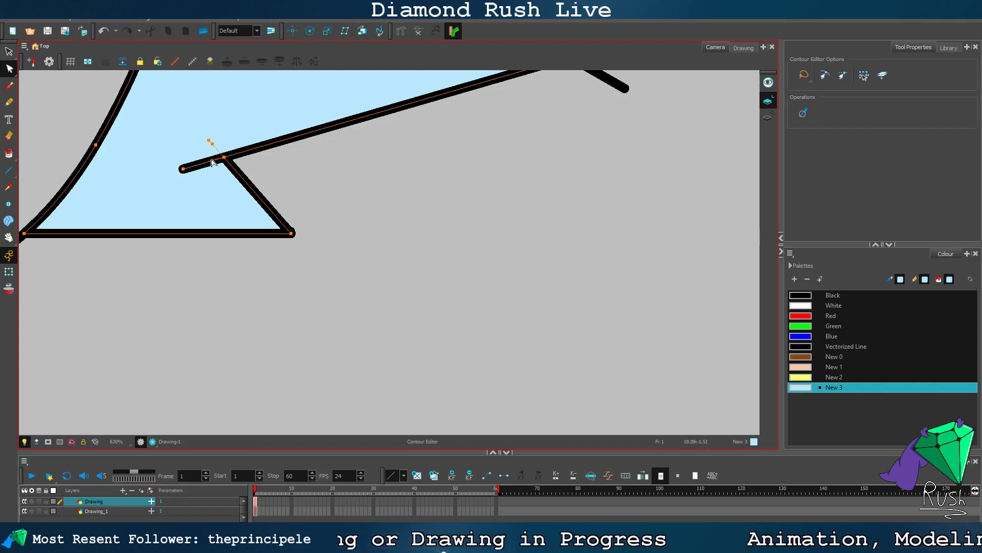
{"action": "left_click_drag", "start_coordinate": [225, 159], "coordinate": [226, 158]}
{"action": "left_click", "coordinate": [313, 167]}
Step: Delete the two stray line ends sticking out past the tip of the second-lowest right-side hair spike
{"action": "scroll", "coordinate": [345, 143], "scroll_direction": "down", "scroll_amount": 10}
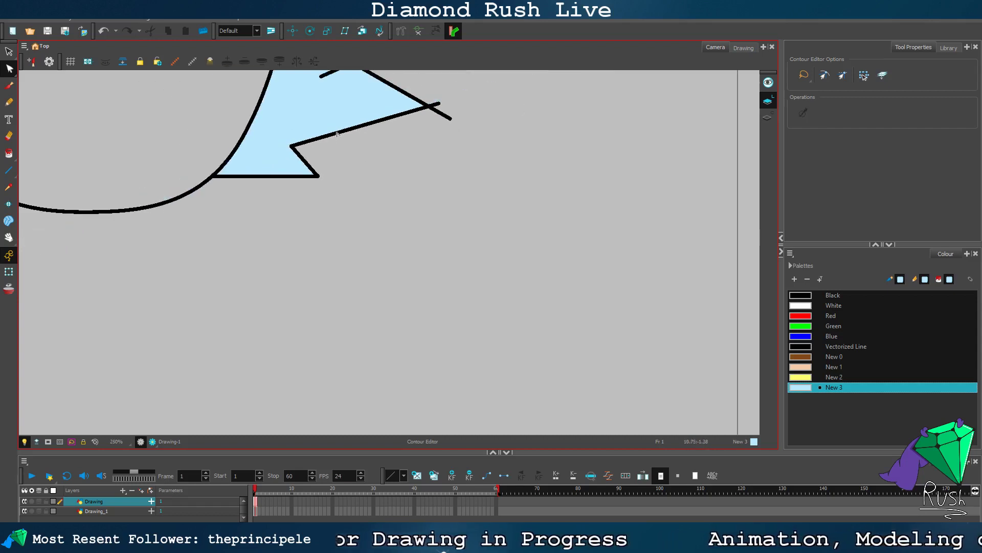
{"action": "scroll", "coordinate": [368, 74], "scroll_direction": "up", "scroll_amount": 9}
{"action": "left_click", "coordinate": [444, 323]}
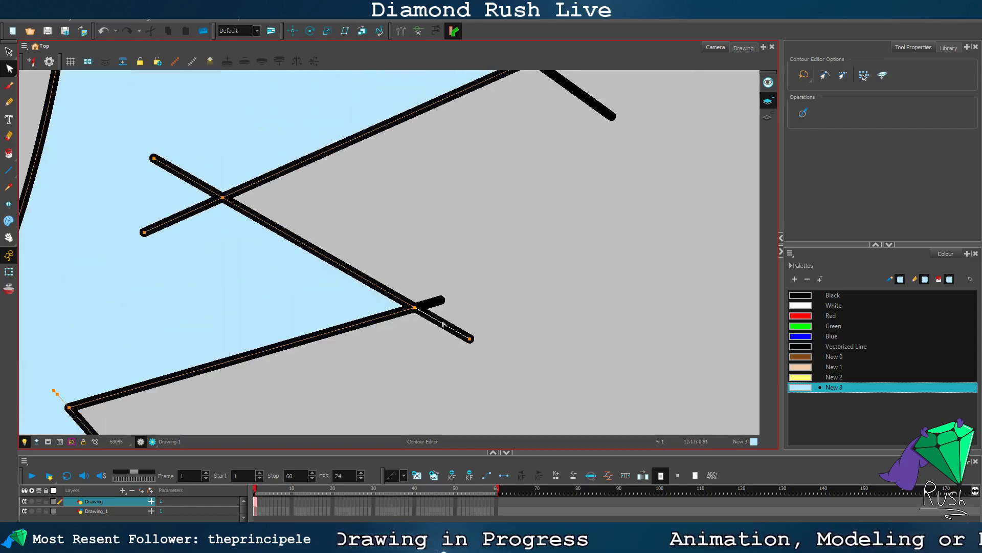
{"action": "key", "text": "Delete"}
{"action": "left_click", "coordinate": [437, 305]}
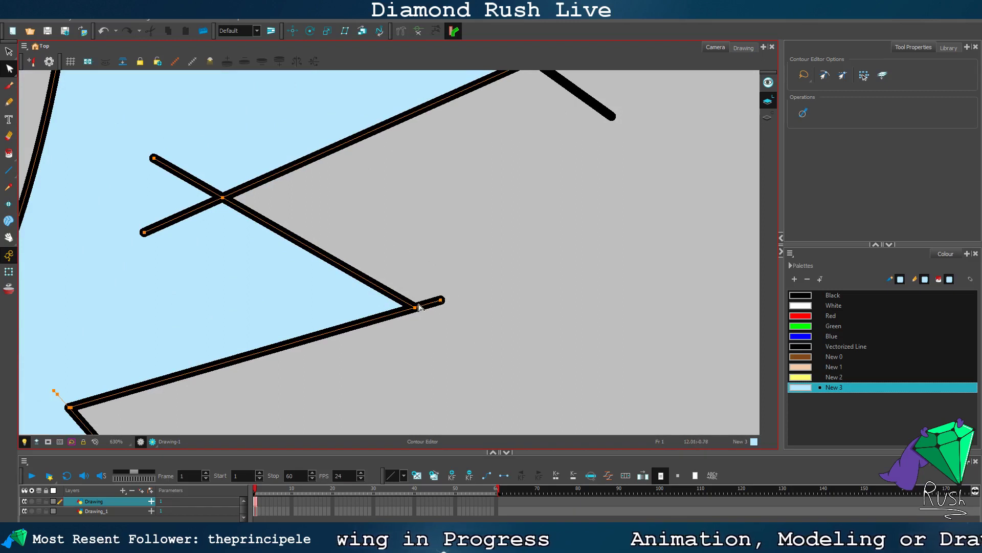
{"action": "left_click", "coordinate": [416, 310]}
{"action": "key", "text": "Delete"}
Step: Remove the overshooting line ends at the inner corner above the second-lowest right-side hair spike
{"action": "left_click", "coordinate": [185, 176]}
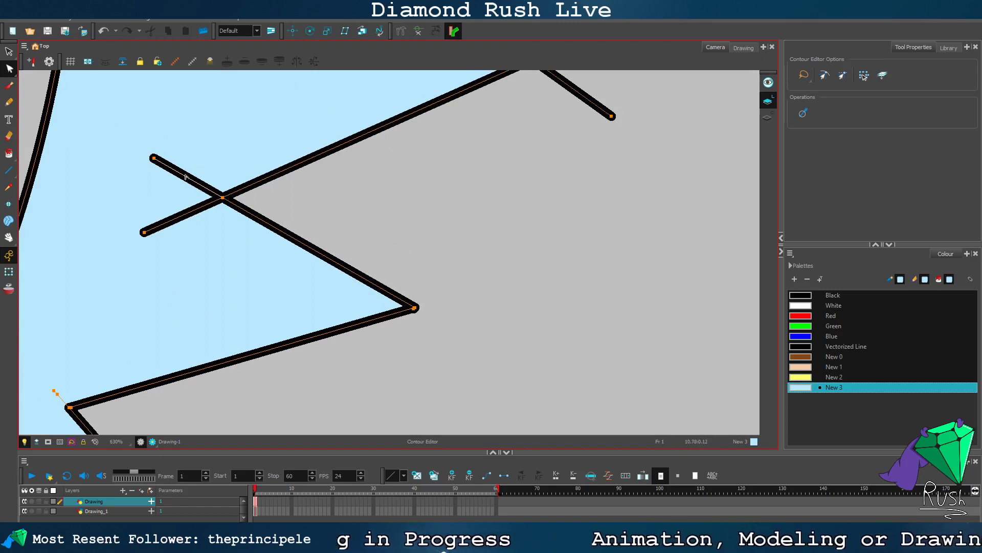
{"action": "key", "text": "Delete"}
{"action": "left_click", "coordinate": [311, 228]}
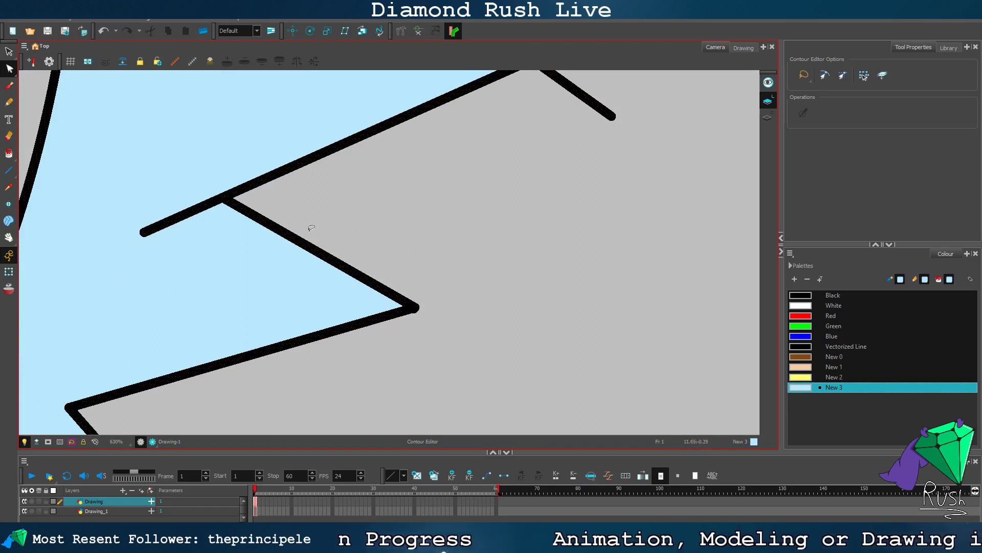
{"action": "left_click", "coordinate": [148, 231]}
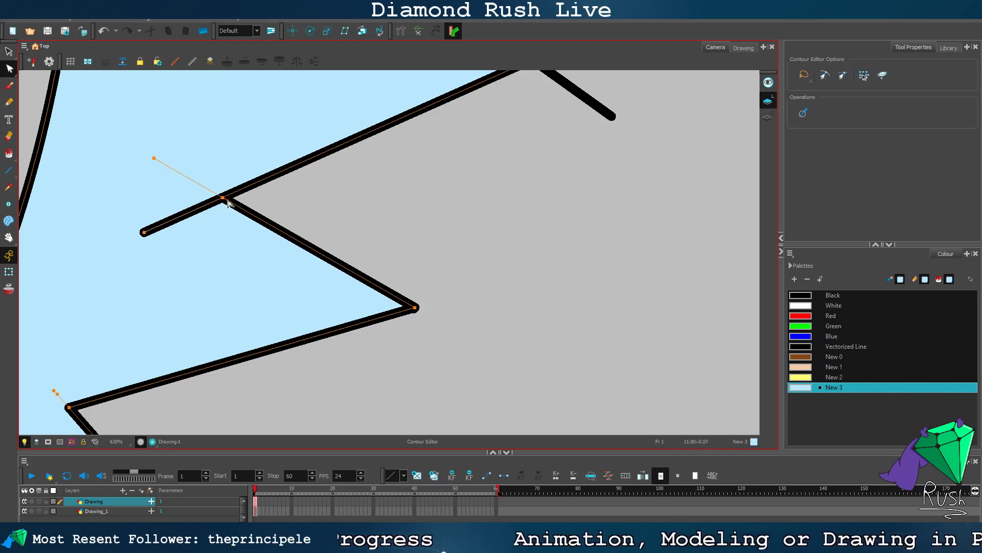
Step: Delete the overshooting line end at the lower notch on the right side of the blue hair
{"action": "key", "text": "Delete"}
{"action": "left_click", "coordinate": [325, 189]}
{"action": "scroll", "coordinate": [405, 153], "scroll_direction": "down", "scroll_amount": 8}
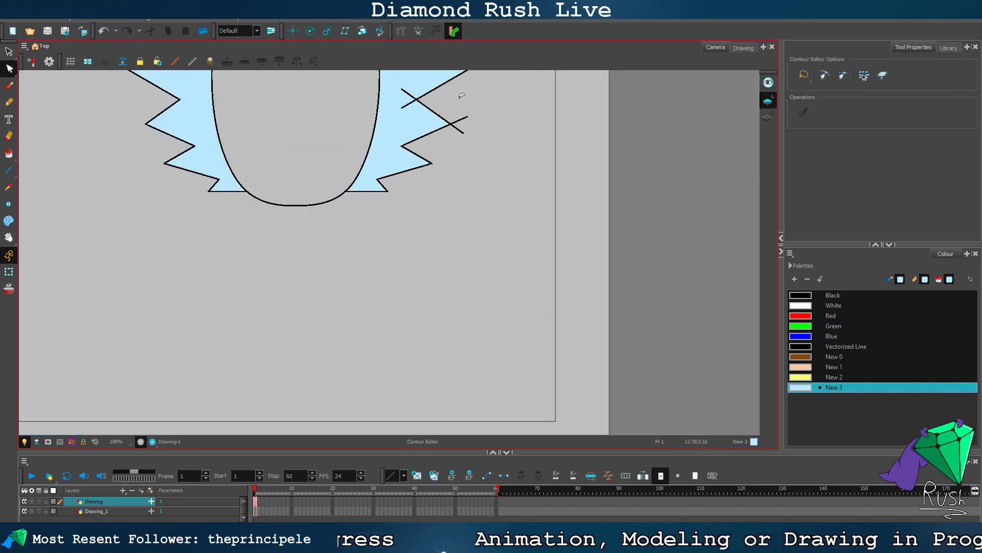
Step: Delete the two line ends that extend past the tip of the lower right hair spike
{"action": "scroll", "coordinate": [464, 102], "scroll_direction": "up", "scroll_amount": 4}
{"action": "scroll", "coordinate": [471, 135], "scroll_direction": "up", "scroll_amount": 3}
{"action": "left_click", "coordinate": [422, 176]}
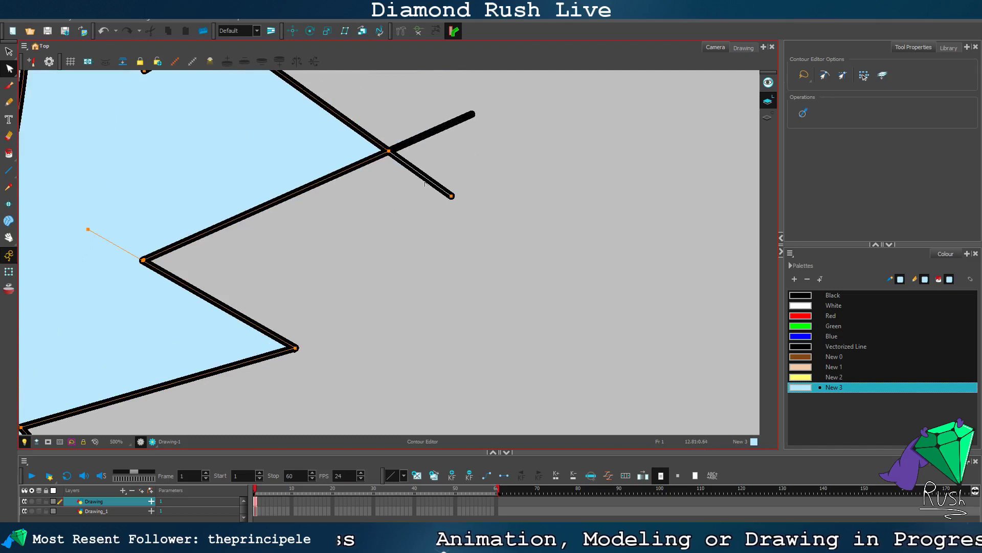
{"action": "key", "text": "Delete"}
{"action": "left_click", "coordinate": [416, 138]}
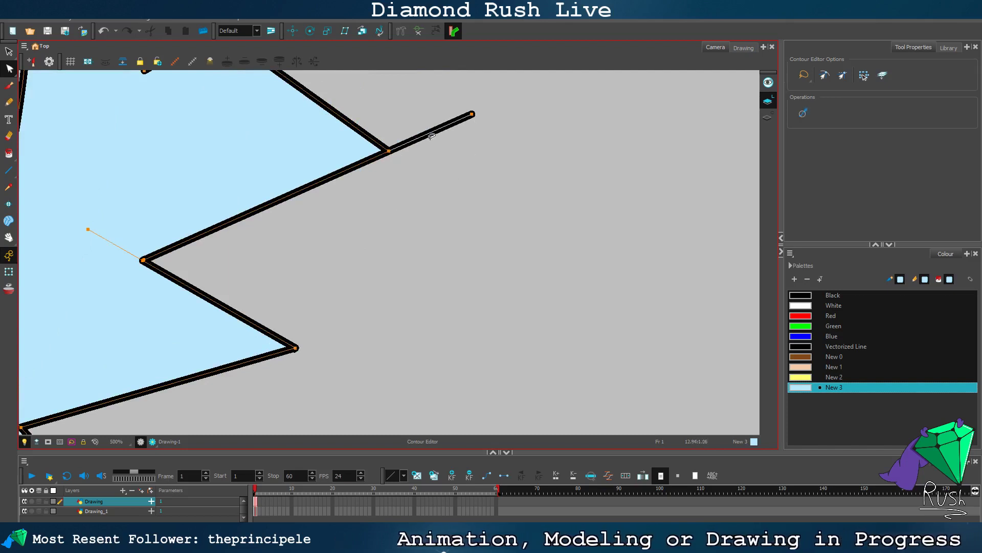
{"action": "key", "text": "Delete"}
{"action": "left_click", "coordinate": [434, 151]}
{"action": "scroll", "coordinate": [435, 153], "scroll_direction": "down", "scroll_amount": 5}
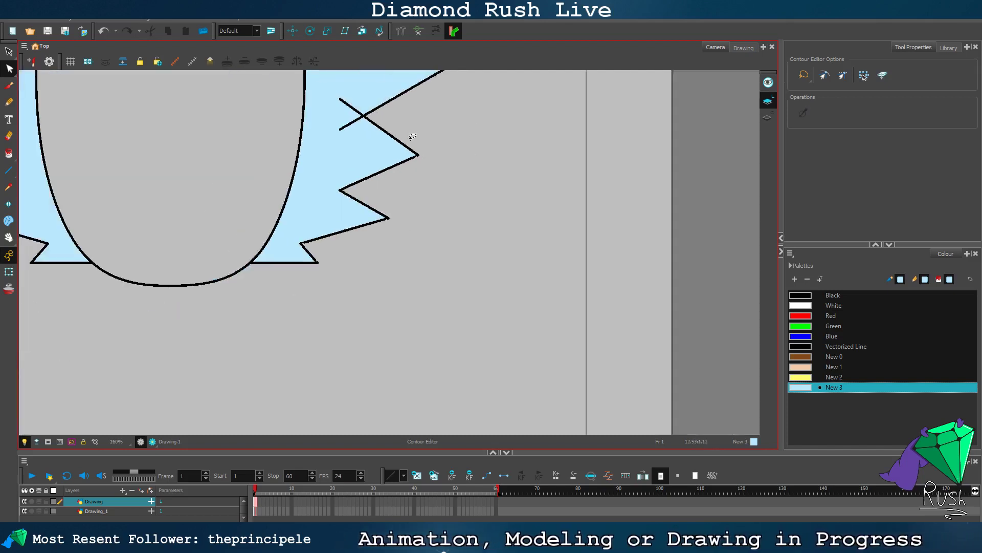
Step: Delete the two crossing line ends inside the hair at the notch above that spike
{"action": "scroll", "coordinate": [381, 110], "scroll_direction": "up", "scroll_amount": 5}
{"action": "left_click", "coordinate": [354, 146]}
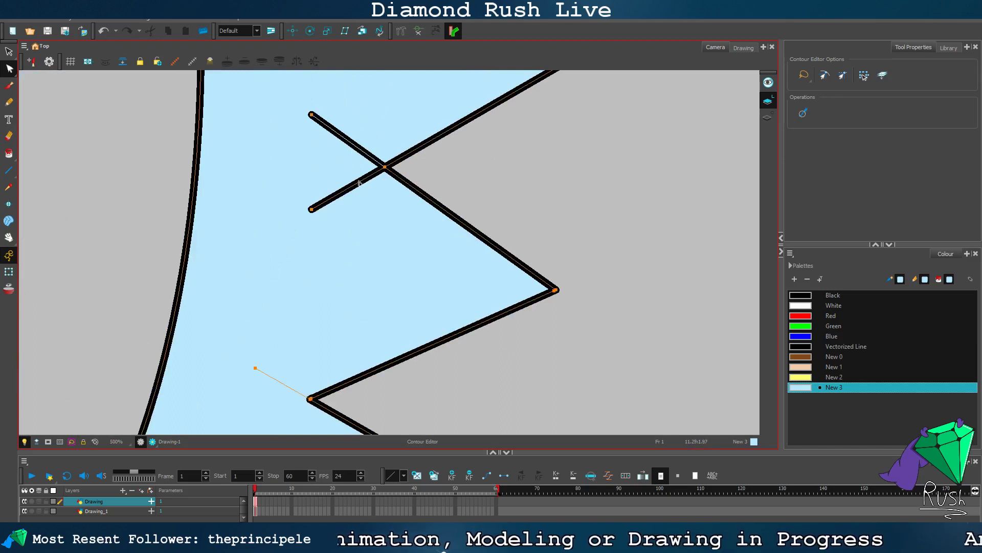
{"action": "key", "text": "Delete"}
{"action": "left_click", "coordinate": [360, 183]}
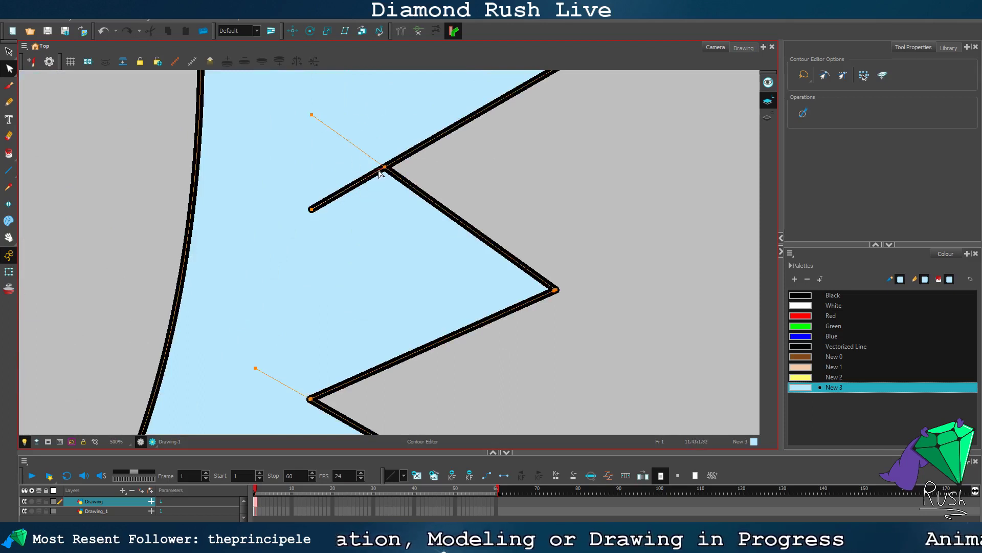
{"action": "key", "text": "Delete"}
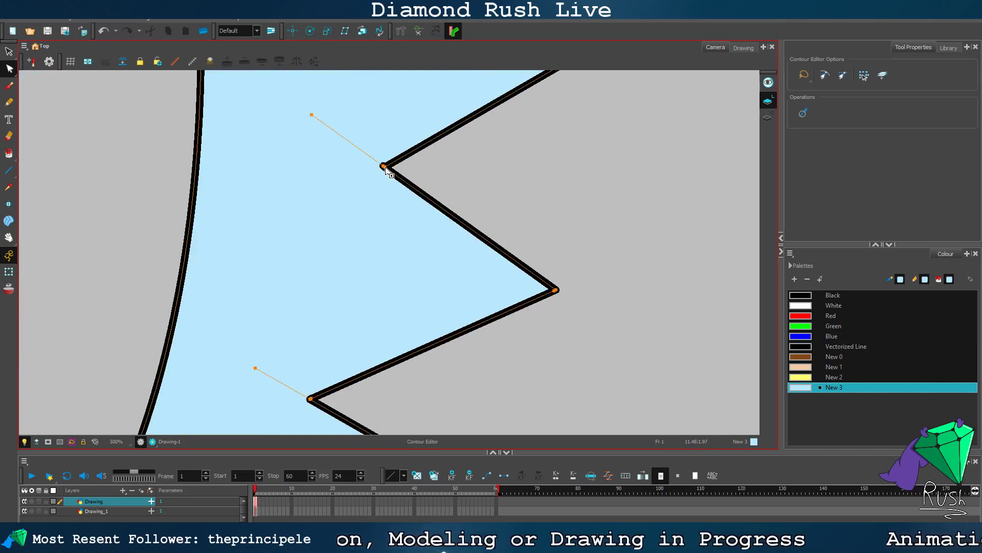
{"action": "left_click", "coordinate": [443, 165]}
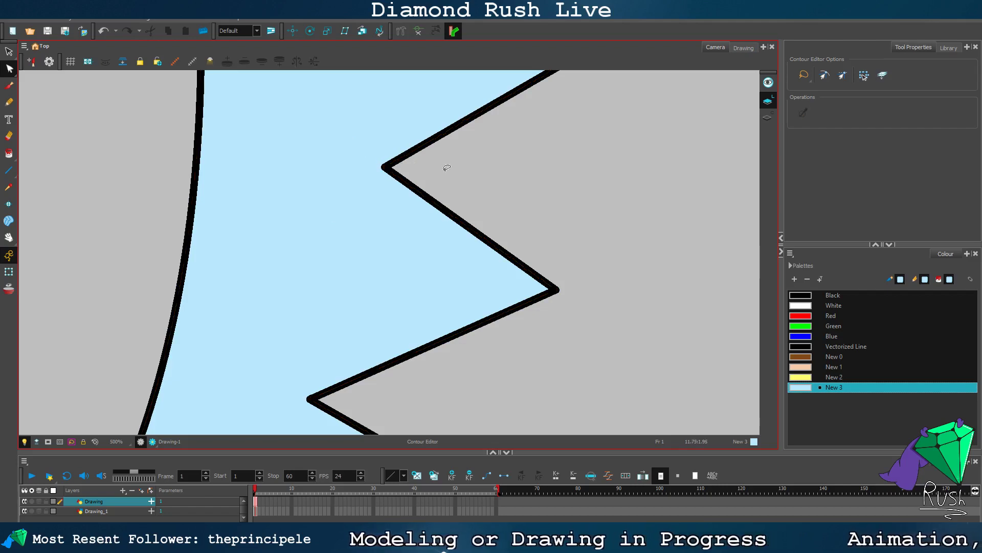
Step: Raise the notch between the two topmost hair spikes by editing the contour
{"action": "scroll", "coordinate": [517, 202], "scroll_direction": "down", "scroll_amount": 3}
{"action": "scroll", "coordinate": [526, 199], "scroll_direction": "down", "scroll_amount": 2}
{"action": "scroll", "coordinate": [534, 159], "scroll_direction": "up", "scroll_amount": 4}
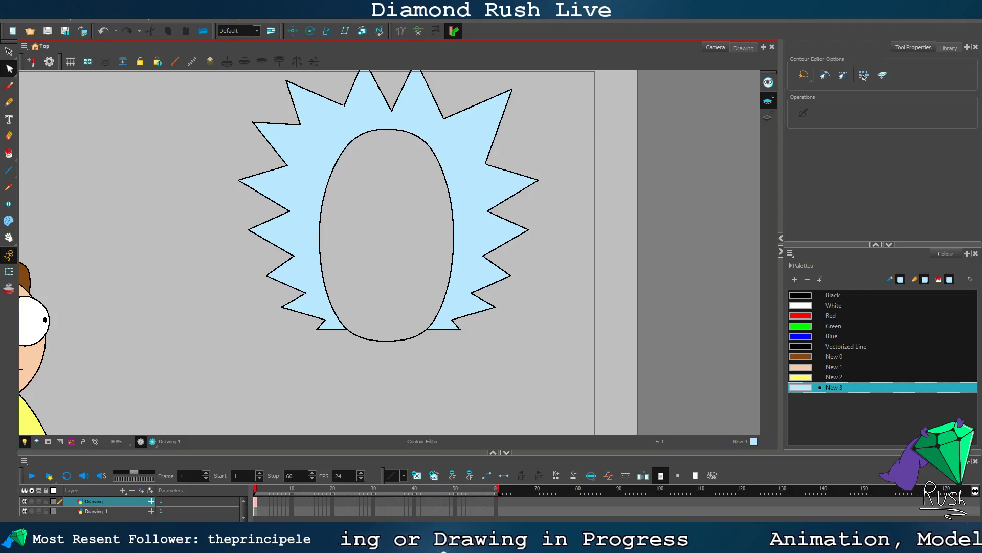
{"action": "scroll", "coordinate": [471, 131], "scroll_direction": "down", "scroll_amount": 3}
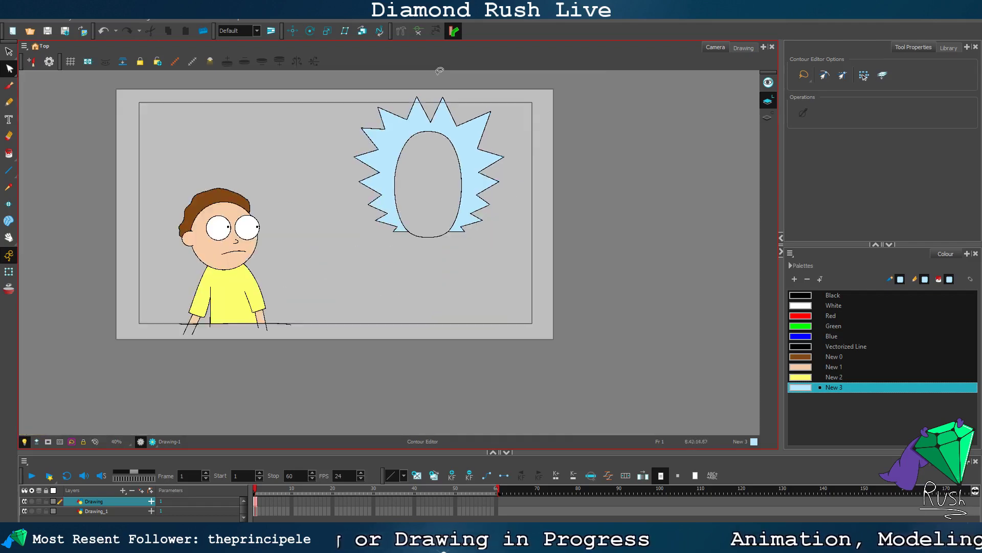
{"action": "scroll", "coordinate": [450, 147], "scroll_direction": "up", "scroll_amount": 5}
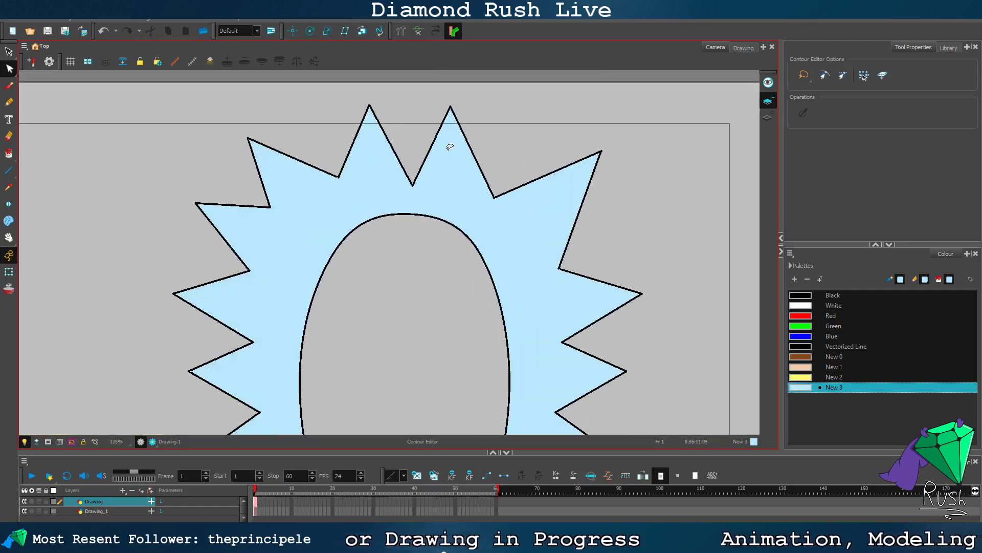
{"action": "left_click", "coordinate": [421, 169]}
{"action": "left_click", "coordinate": [499, 127]}
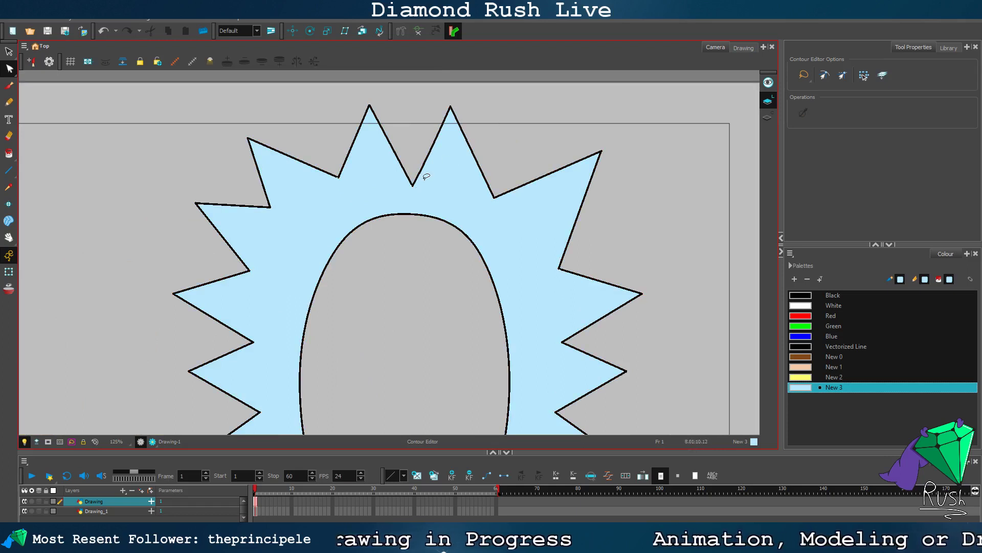
{"action": "mouse_move", "coordinate": [424, 176]}
{"action": "left_mouse_down"}
{"action": "mouse_move", "coordinate": [401, 183]}
{"action": "mouse_move", "coordinate": [424, 177]}
{"action": "mouse_move", "coordinate": [413, 172]}
{"action": "mouse_move", "coordinate": [415, 145]}
{"action": "left_mouse_up"}
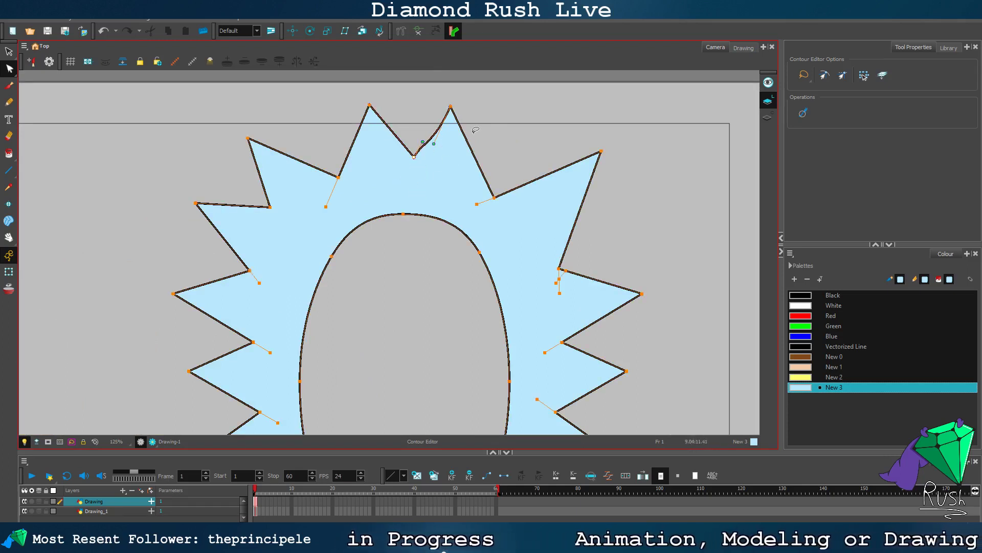
{"action": "left_click", "coordinate": [477, 132]}
Step: Pull the tip of the right topmost hair spike up and outward, and adjust the curve of its inner edge
{"action": "scroll", "coordinate": [489, 145], "scroll_direction": "down", "scroll_amount": 4}
{"action": "scroll", "coordinate": [499, 186], "scroll_direction": "up", "scroll_amount": 4}
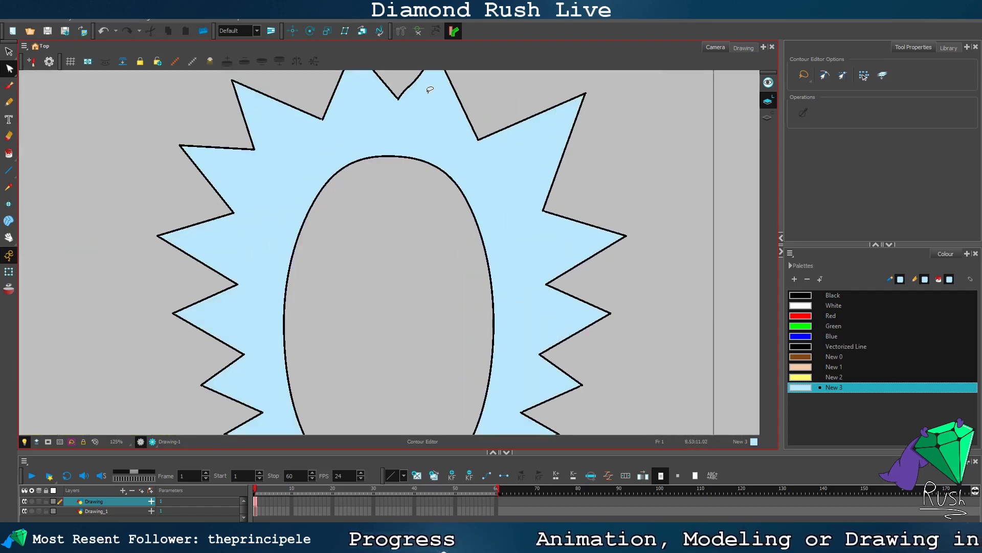
{"action": "scroll", "coordinate": [430, 90], "scroll_direction": "down", "scroll_amount": 3}
{"action": "scroll", "coordinate": [430, 72], "scroll_direction": "up", "scroll_amount": 4}
{"action": "mouse_move", "coordinate": [465, 97]}
{"action": "left_mouse_down"}
{"action": "mouse_move", "coordinate": [463, 84]}
{"action": "mouse_move", "coordinate": [464, 95]}
{"action": "mouse_move", "coordinate": [498, 106]}
{"action": "mouse_move", "coordinate": [511, 94]}
{"action": "left_mouse_up"}
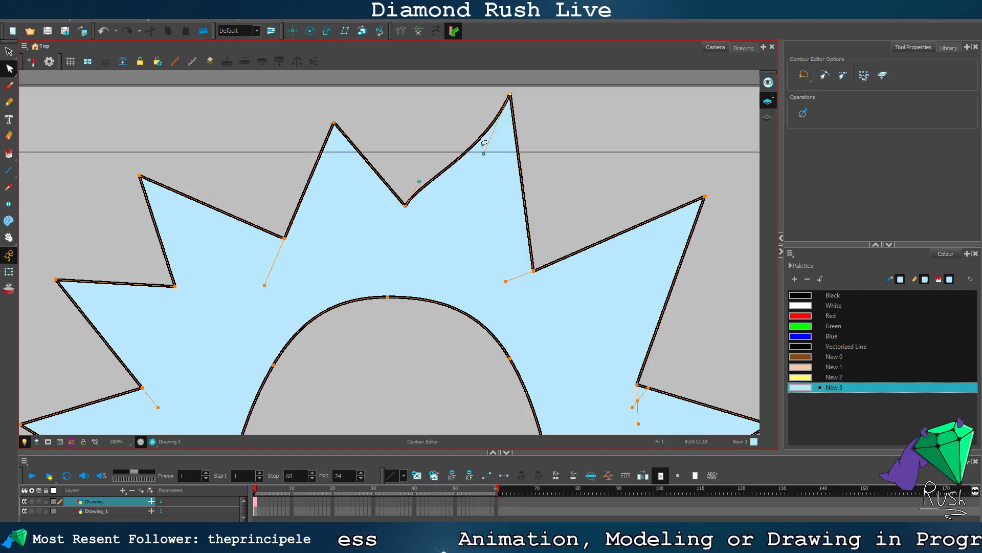
{"action": "left_click_drag", "start_coordinate": [484, 153], "coordinate": [462, 142]}
Step: Reshape the left topmost hair spike so that its tip reaches above the right one
{"action": "mouse_move", "coordinate": [373, 114]}
{"action": "left_mouse_down"}
{"action": "mouse_move", "coordinate": [330, 113]}
{"action": "mouse_move", "coordinate": [317, 153]}
{"action": "left_mouse_up"}
{"action": "scroll", "coordinate": [383, 91], "scroll_direction": "down", "scroll_amount": 4}
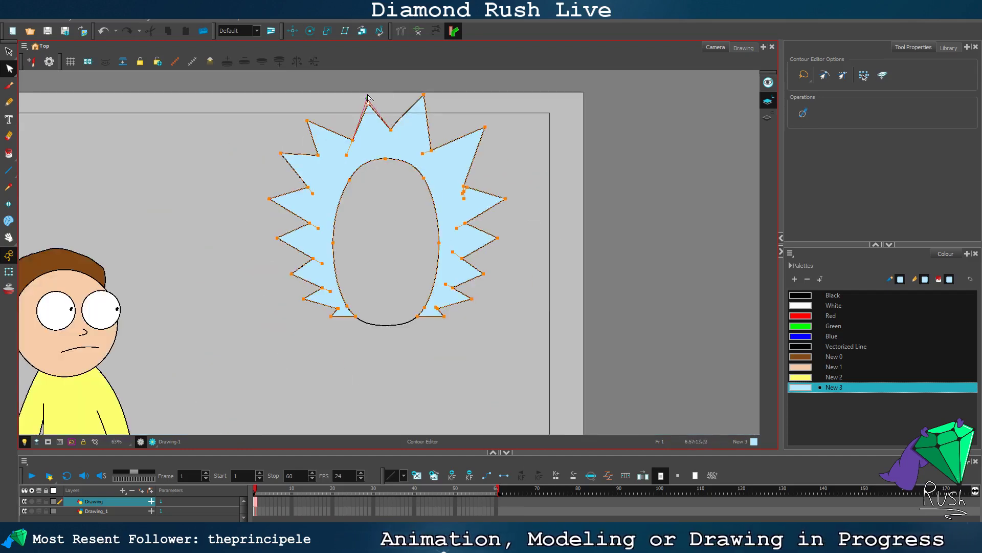
{"action": "left_click_drag", "start_coordinate": [368, 97], "coordinate": [366, 85]}
{"action": "left_click", "coordinate": [479, 107]}
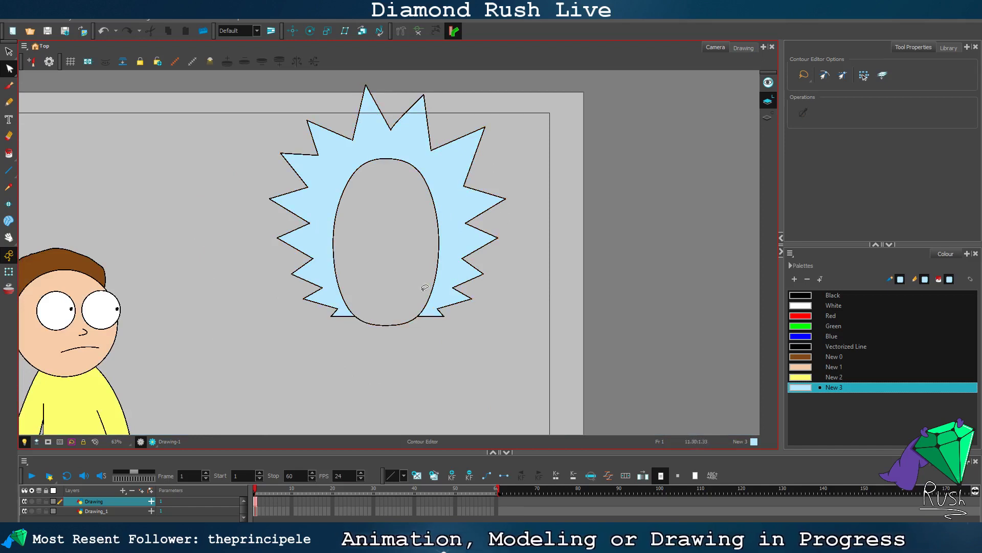
Step: Preview the hair drawing in Render View and return to the normal drawing view
{"action": "left_click", "coordinate": [151, 445]}
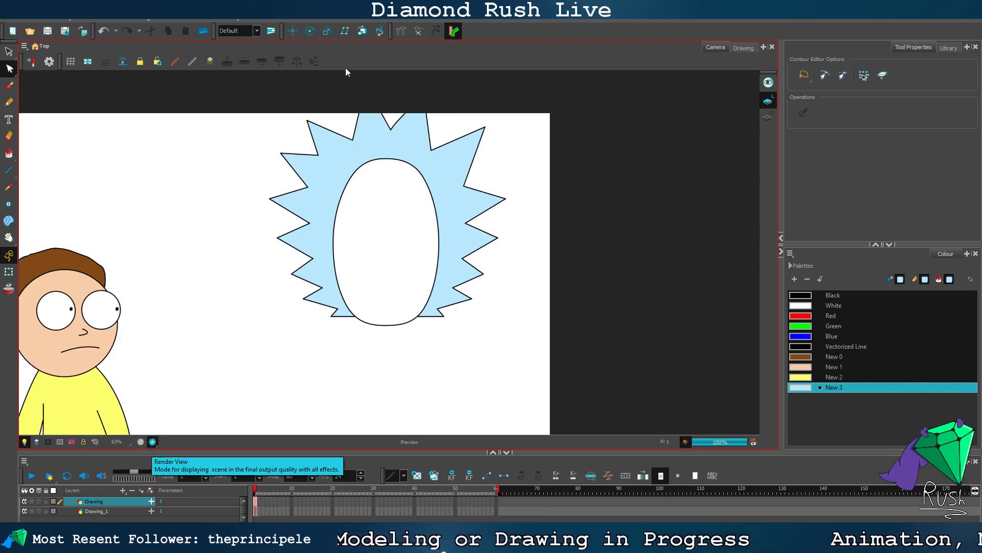
{"action": "scroll", "coordinate": [410, 261], "scroll_direction": "up", "scroll_amount": 1}
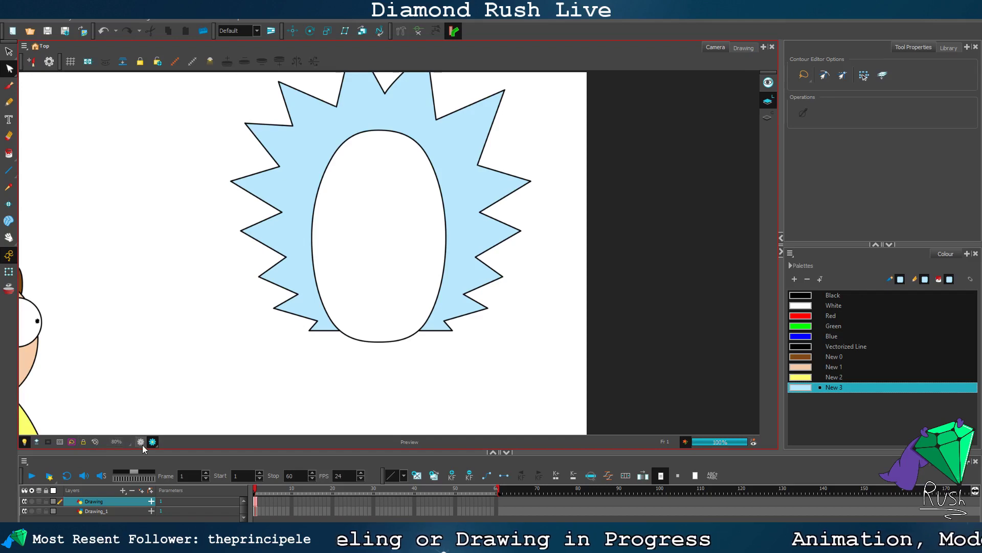
{"action": "left_click", "coordinate": [142, 443]}
Step: Copy the left eye of the boy in the yellow shirt and place the copy on the left edge of the blank face
{"action": "scroll", "coordinate": [435, 151], "scroll_direction": "up", "scroll_amount": 3}
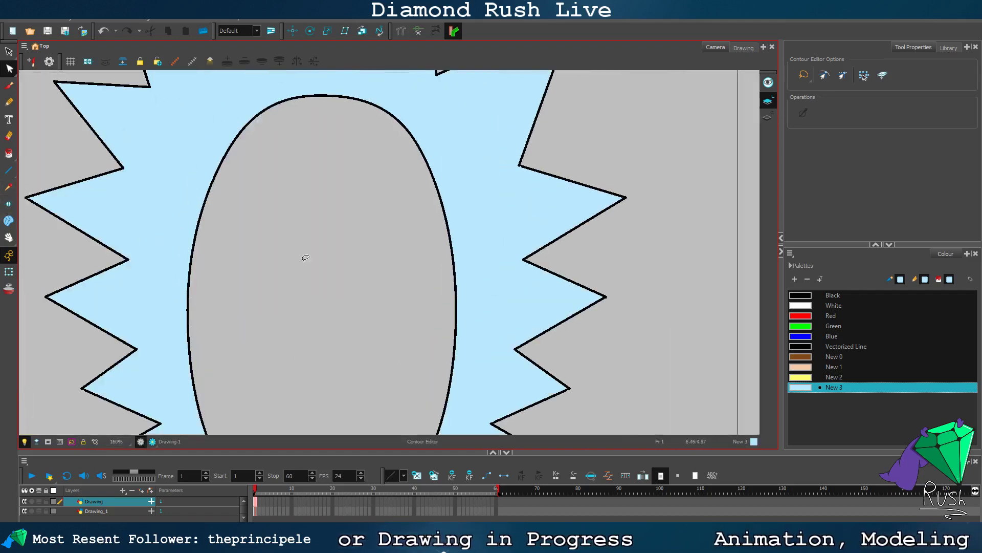
{"action": "scroll", "coordinate": [306, 258], "scroll_direction": "down", "scroll_amount": 5}
{"action": "scroll", "coordinate": [90, 291], "scroll_direction": "up", "scroll_amount": 2}
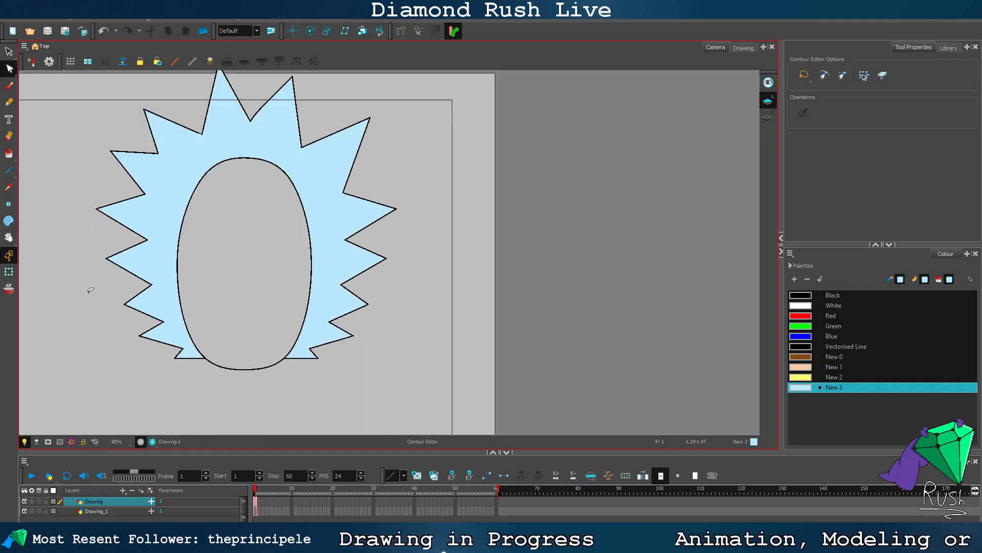
{"action": "scroll", "coordinate": [91, 290], "scroll_direction": "up", "scroll_amount": 1}
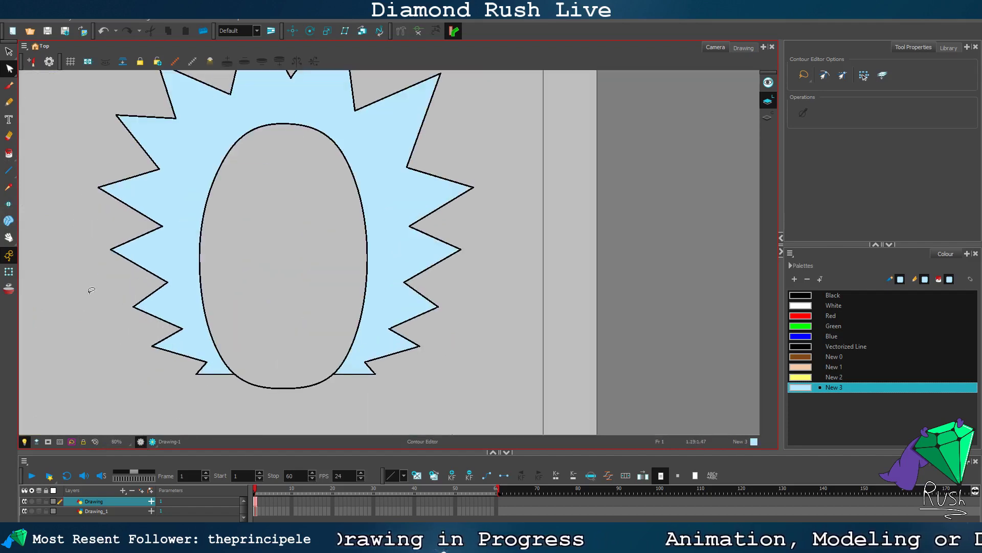
{"action": "left_click", "coordinate": [10, 239]}
{"action": "left_click_drag", "start_coordinate": [54, 266], "coordinate": [331, 229]}
{"action": "scroll", "coordinate": [331, 228], "scroll_direction": "down", "scroll_amount": 3}
{"action": "scroll", "coordinate": [252, 277], "scroll_direction": "up", "scroll_amount": 2}
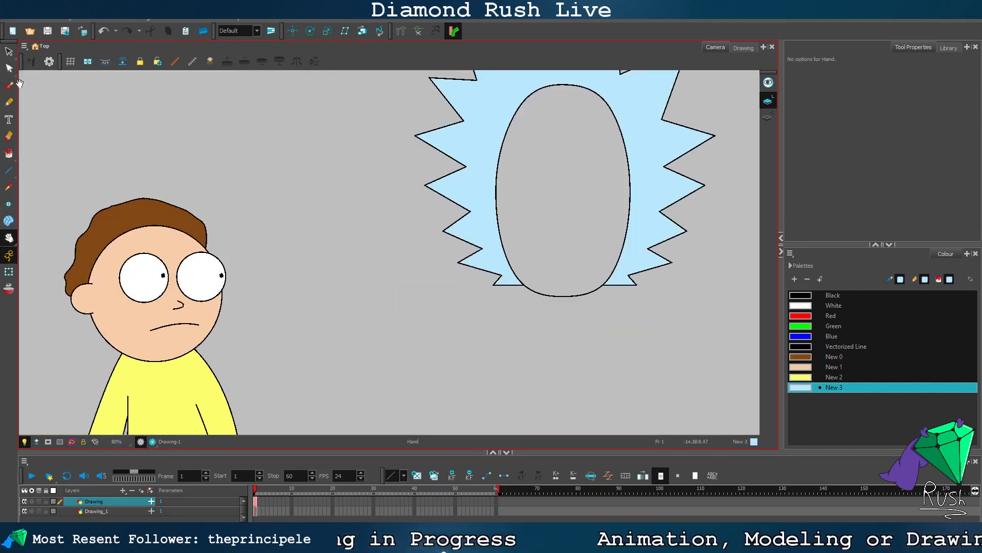
{"action": "left_click", "coordinate": [9, 63]}
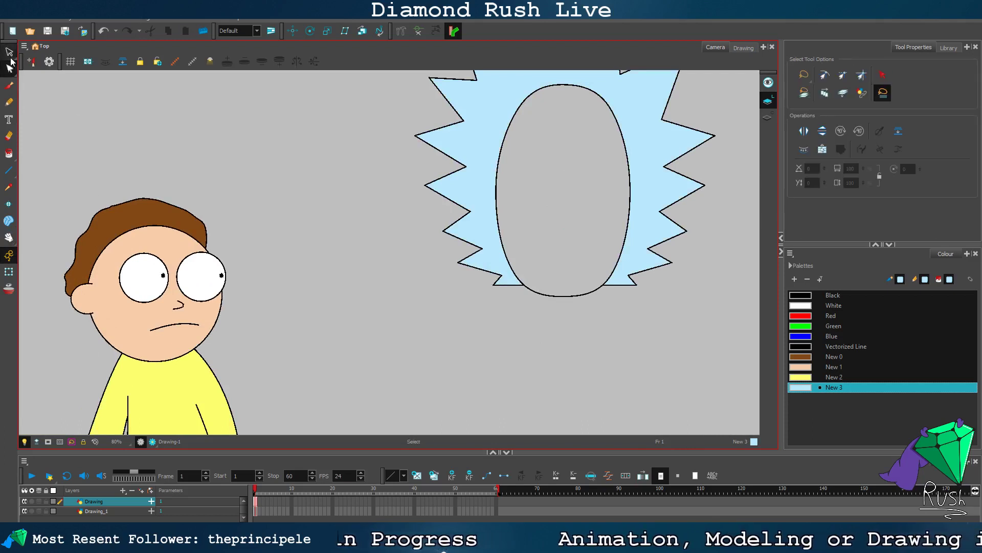
{"action": "mouse_move", "coordinate": [159, 259]}
{"action": "left_mouse_down"}
{"action": "mouse_move", "coordinate": [163, 275]}
{"action": "mouse_move", "coordinate": [168, 261]}
{"action": "left_mouse_up"}
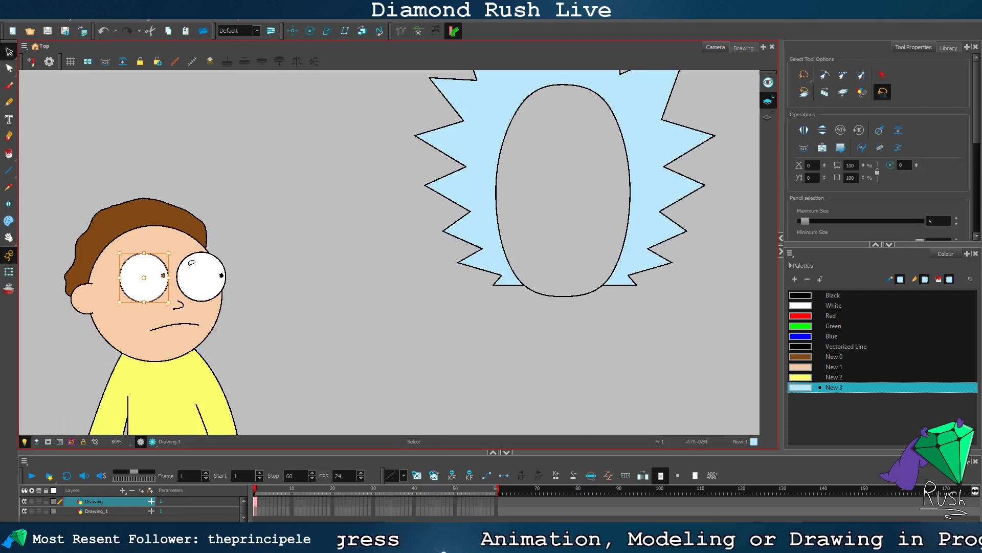
{"action": "key", "text": "ctrl+v"}
{"action": "mouse_move", "coordinate": [162, 286]}
{"action": "left_mouse_down"}
{"action": "mouse_move", "coordinate": [584, 194]}
{"action": "mouse_move", "coordinate": [534, 163]}
{"action": "left_mouse_up"}
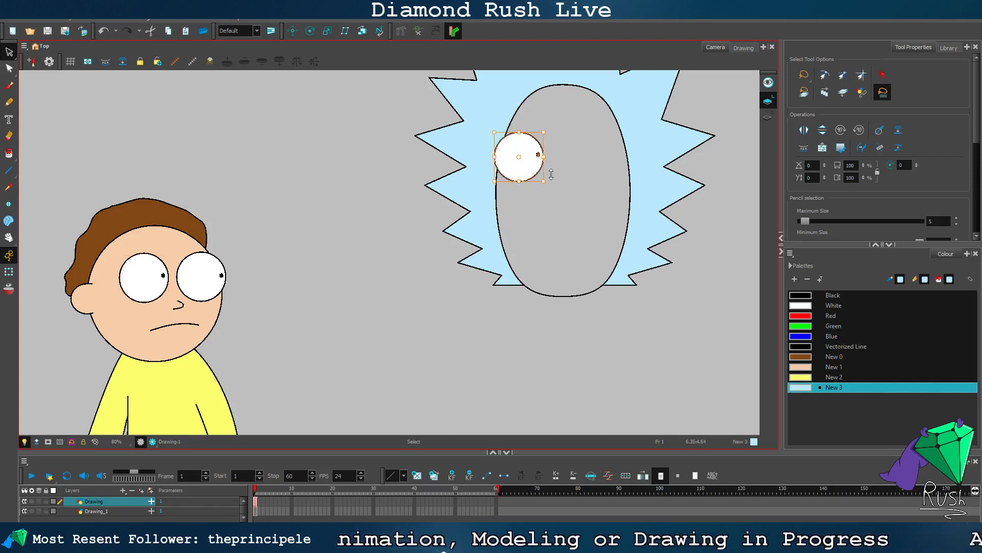
Step: Duplicate the pasted eye and place the duplicate beside it on the right half of the face
{"action": "key", "text": "ctrl+d"}
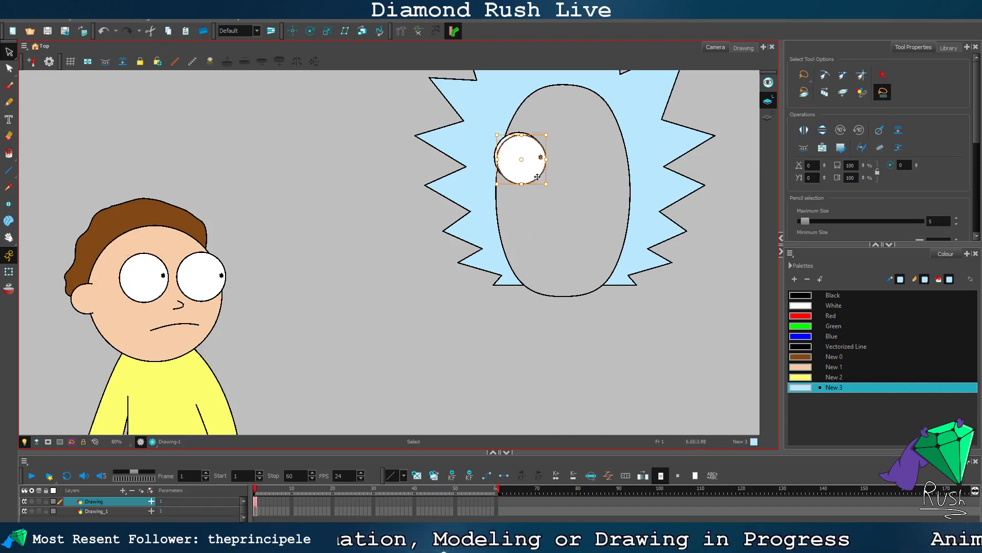
{"action": "left_click_drag", "start_coordinate": [532, 173], "coordinate": [600, 172]}
{"action": "left_click", "coordinate": [378, 238]}
Step: Examine the placement of the two eyes on the blue-haired character's face, close up and against the whole scene
{"action": "scroll", "coordinate": [587, 160], "scroll_direction": "down", "scroll_amount": 2}
{"action": "scroll", "coordinate": [587, 137], "scroll_direction": "up", "scroll_amount": 5}
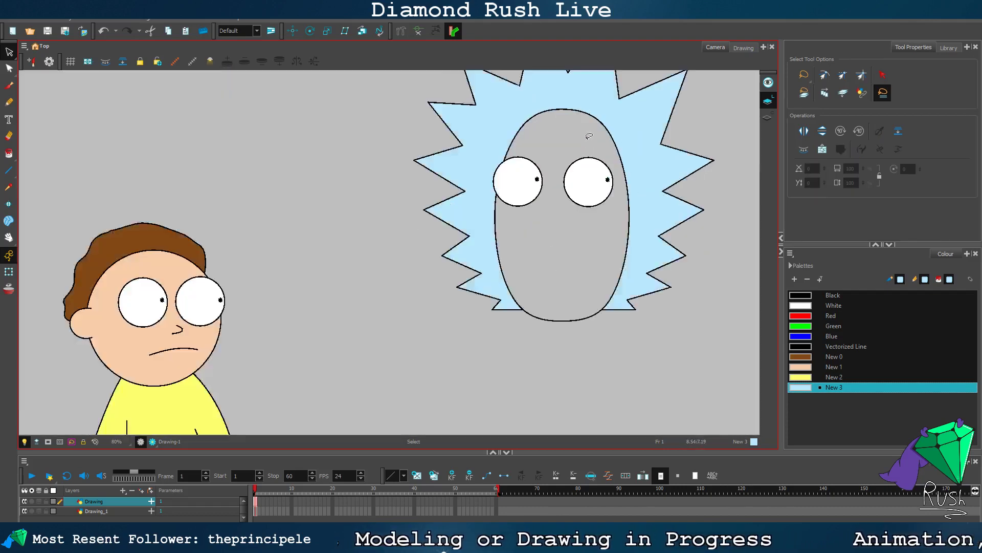
{"action": "scroll", "coordinate": [560, 217], "scroll_direction": "down", "scroll_amount": 1}
{"action": "scroll", "coordinate": [473, 236], "scroll_direction": "up", "scroll_amount": 1}
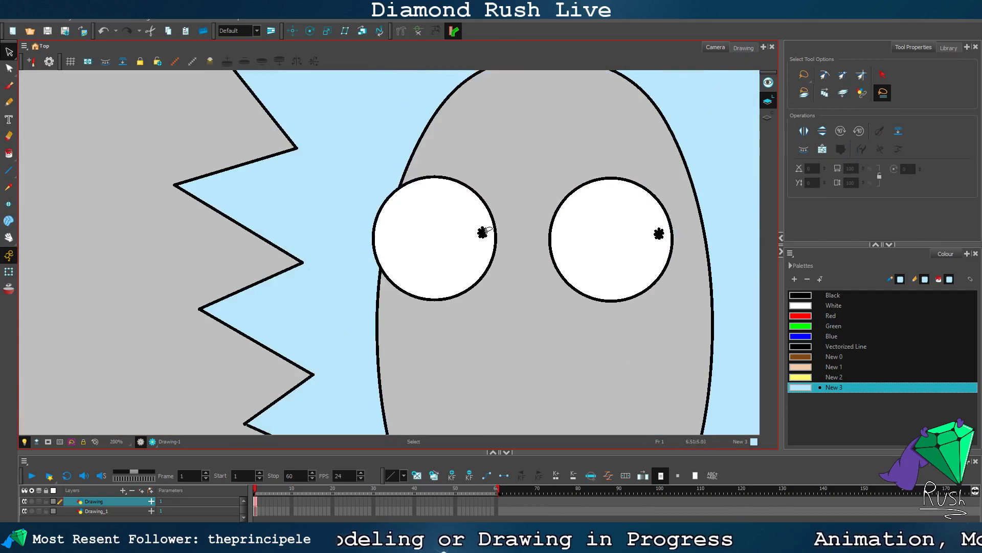
{"action": "scroll", "coordinate": [520, 235], "scroll_direction": "down", "scroll_amount": 3}
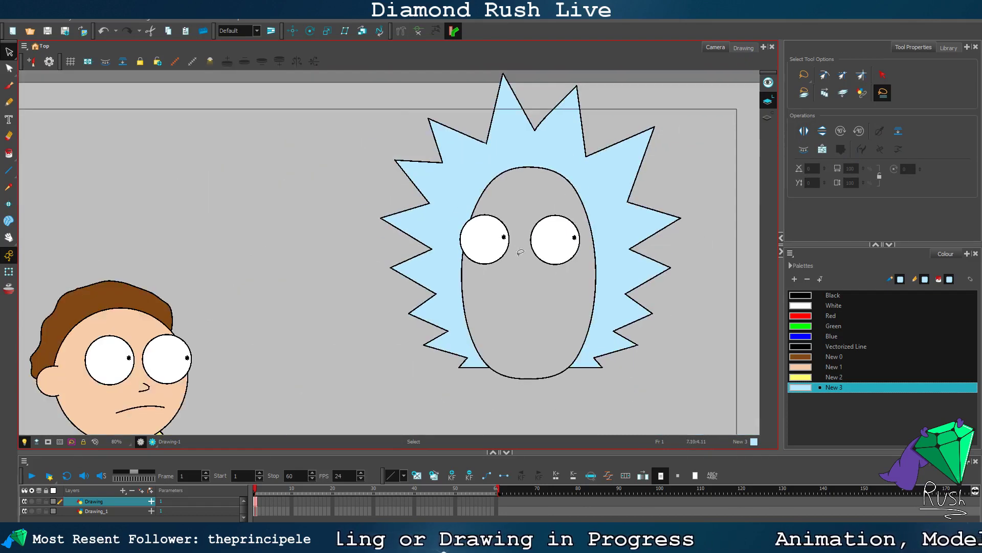
{"action": "scroll", "coordinate": [526, 261], "scroll_direction": "down", "scroll_amount": 1}
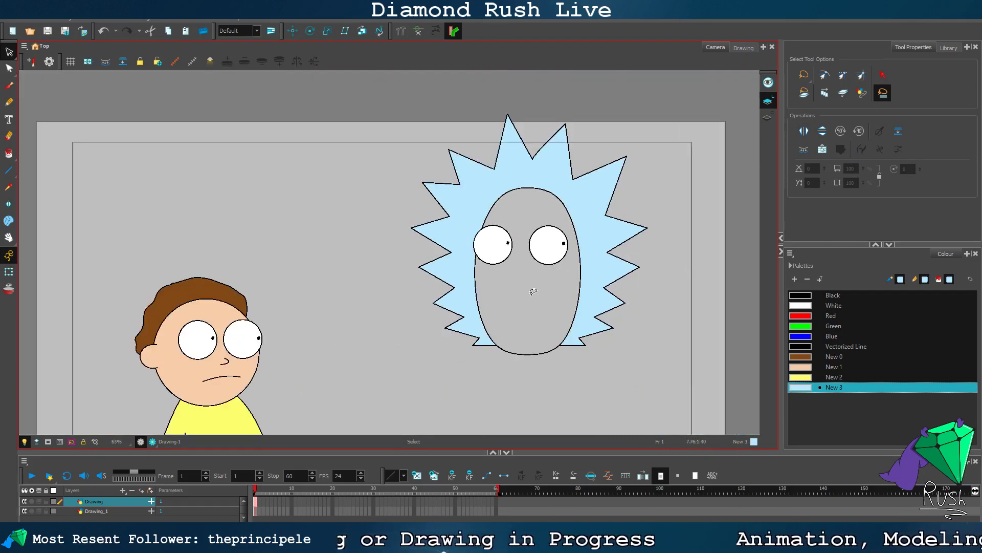
{"action": "scroll", "coordinate": [538, 278], "scroll_direction": "up", "scroll_amount": 3}
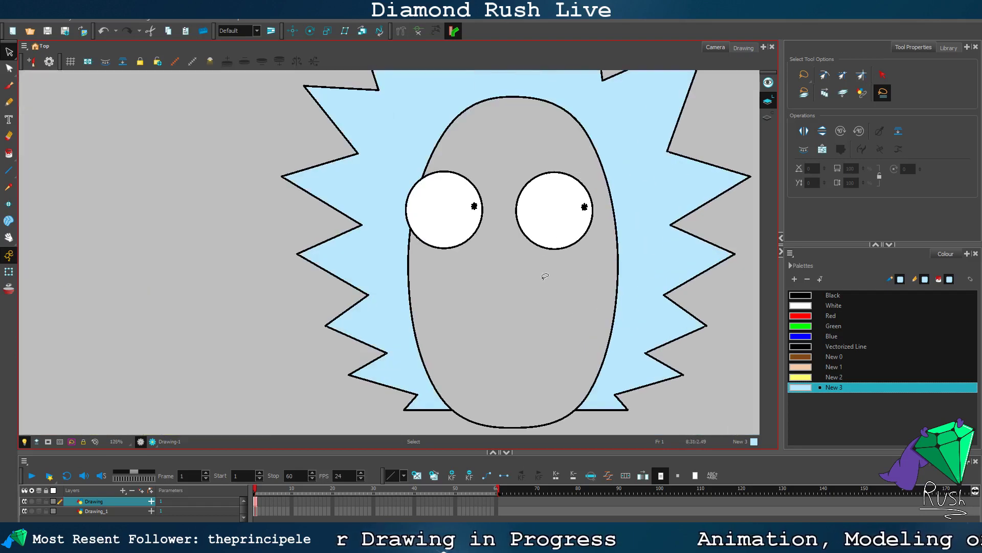
{"action": "mouse_move", "coordinate": [541, 274]}
{"action": "left_mouse_down"}
{"action": "mouse_move", "coordinate": [597, 236]}
{"action": "mouse_move", "coordinate": [604, 193]}
{"action": "mouse_move", "coordinate": [506, 167]}
{"action": "mouse_move", "coordinate": [456, 229]}
{"action": "mouse_move", "coordinate": [558, 228]}
{"action": "left_mouse_up"}
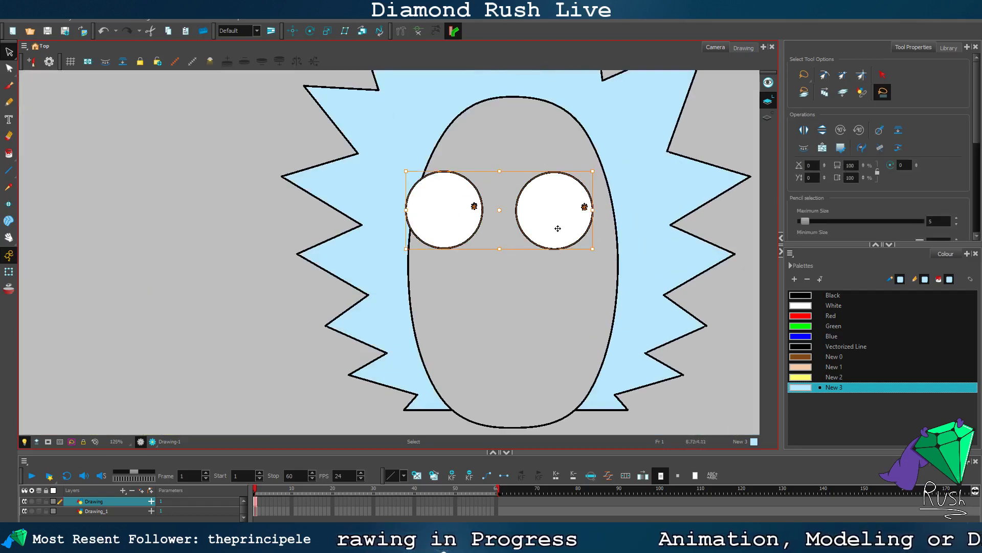
{"action": "left_click", "coordinate": [518, 151]}
{"action": "scroll", "coordinate": [523, 150], "scroll_direction": "down", "scroll_amount": 4}
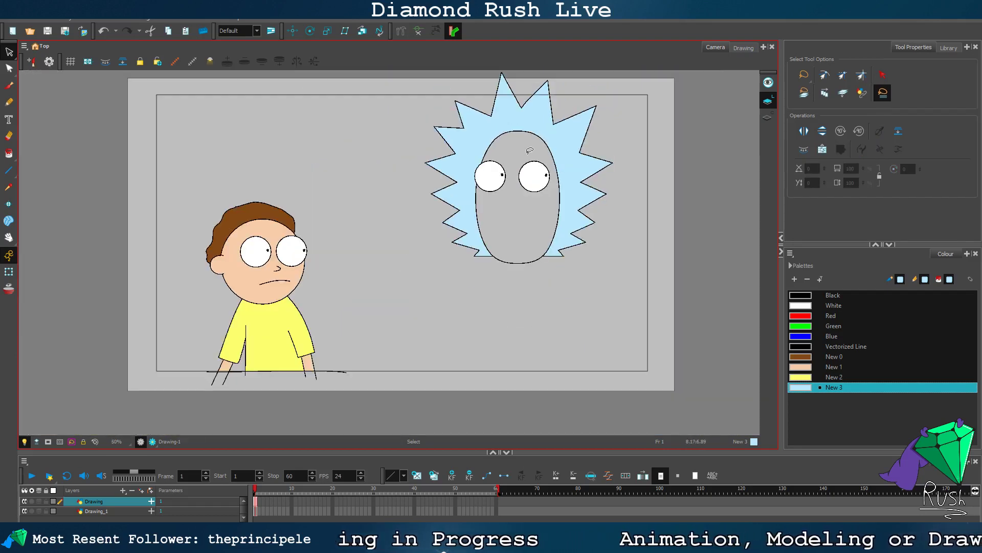
{"action": "mouse_move", "coordinate": [530, 151]}
{"action": "left_mouse_down"}
{"action": "mouse_move", "coordinate": [616, 90]}
{"action": "mouse_move", "coordinate": [588, 76]}
{"action": "left_mouse_up"}
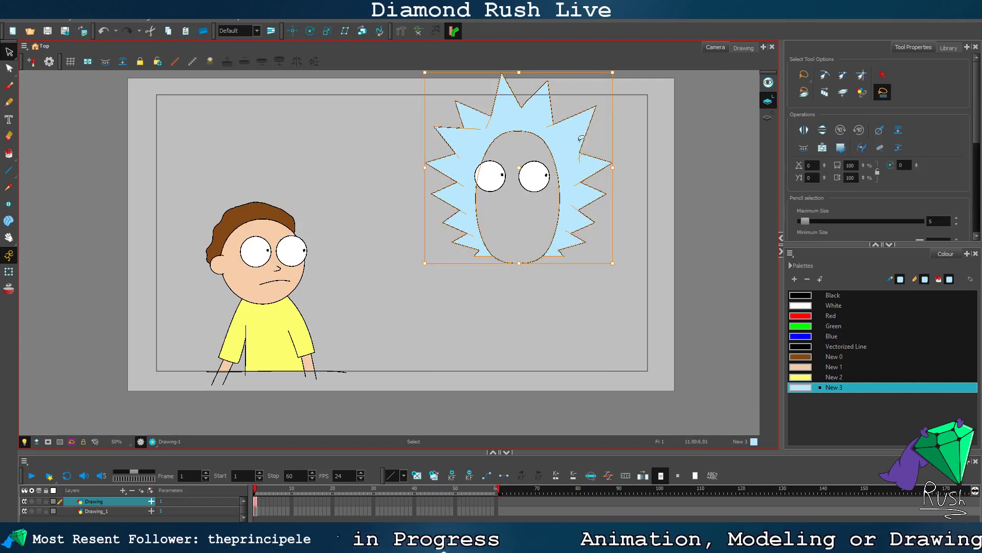
{"action": "left_click_drag", "start_coordinate": [609, 74], "coordinate": [589, 108]}
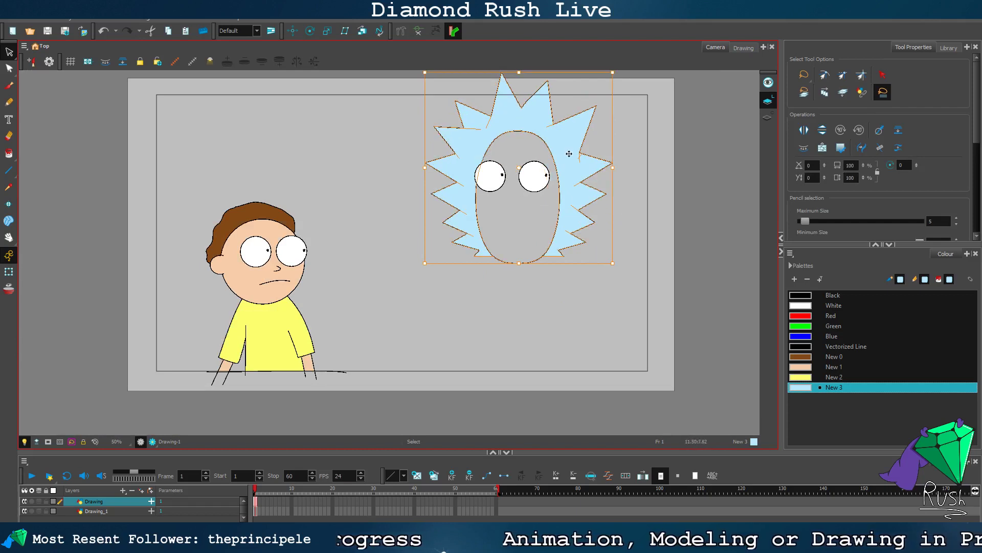
{"action": "key", "text": "ctrl+z"}
Step: Move both eyes off the blank face, scale the blue-haired head down slightly and shift it a little up and to the left
{"action": "mouse_move", "coordinate": [489, 214]}
{"action": "left_mouse_down"}
{"action": "mouse_move", "coordinate": [489, 191]}
{"action": "mouse_move", "coordinate": [539, 189]}
{"action": "mouse_move", "coordinate": [553, 170]}
{"action": "mouse_move", "coordinate": [514, 159]}
{"action": "mouse_move", "coordinate": [493, 171]}
{"action": "mouse_move", "coordinate": [508, 199]}
{"action": "mouse_move", "coordinate": [344, 155]}
{"action": "left_mouse_up"}
{"action": "mouse_move", "coordinate": [449, 307]}
{"action": "left_mouse_down"}
{"action": "mouse_move", "coordinate": [592, 285]}
{"action": "mouse_move", "coordinate": [523, 53]}
{"action": "mouse_move", "coordinate": [416, 200]}
{"action": "mouse_move", "coordinate": [576, 310]}
{"action": "left_mouse_up"}
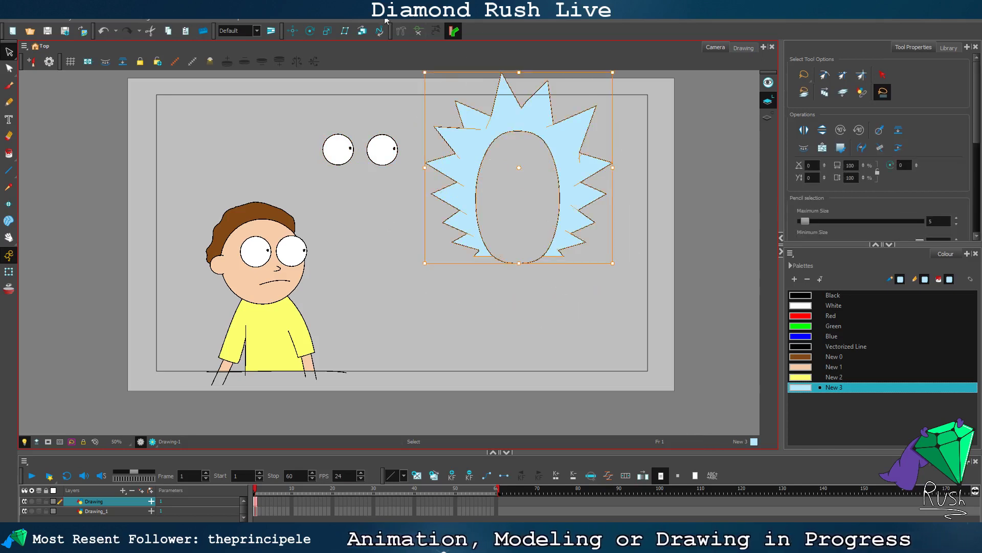
{"action": "left_click_drag", "start_coordinate": [421, 73], "coordinate": [435, 89]}
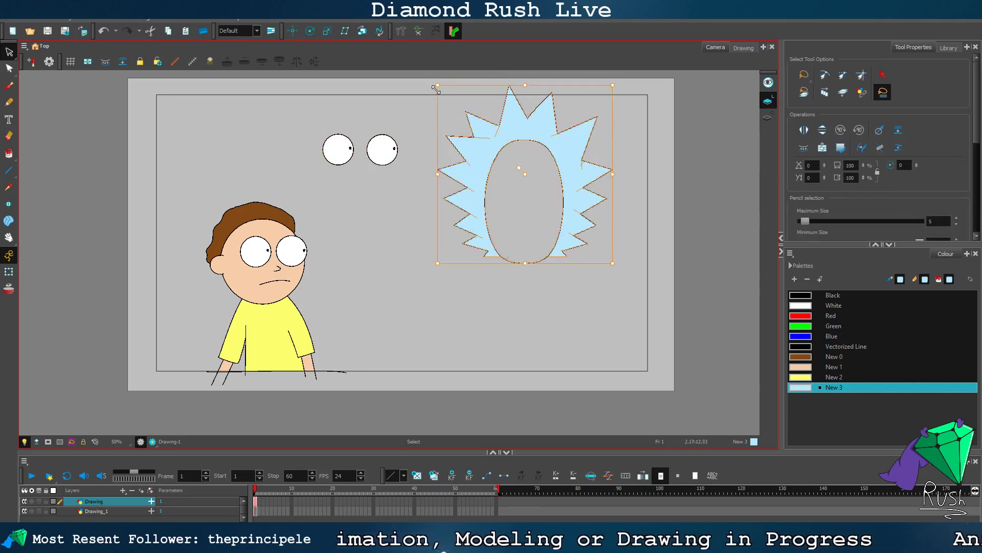
{"action": "left_click_drag", "start_coordinate": [549, 139], "coordinate": [539, 133]}
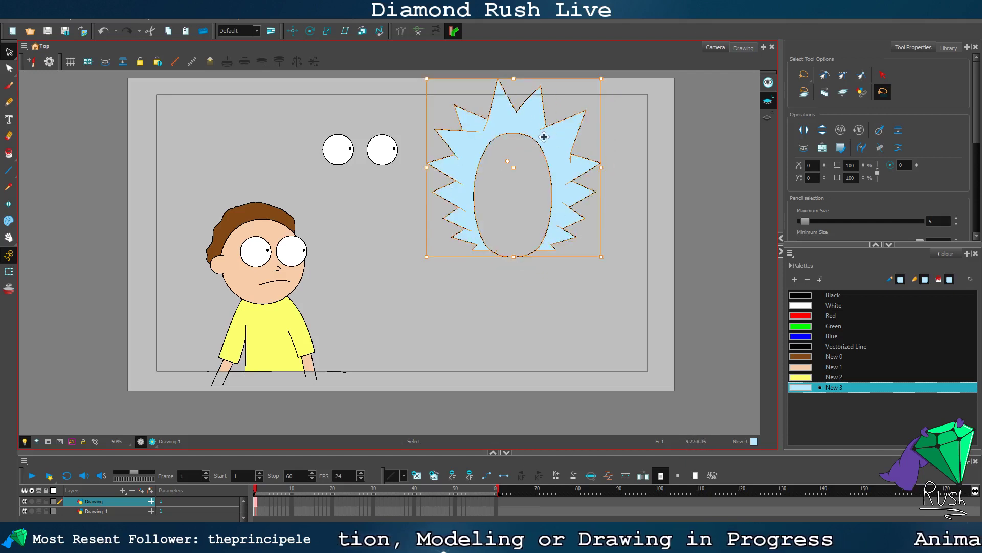
Step: Move both eyes back onto the upper part of the resized face
{"action": "left_click", "coordinate": [641, 210]}
{"action": "scroll", "coordinate": [445, 162], "scroll_direction": "up", "scroll_amount": 2}
{"action": "mouse_move", "coordinate": [381, 190]}
{"action": "left_mouse_down"}
{"action": "mouse_move", "coordinate": [293, 83]}
{"action": "mouse_move", "coordinate": [307, 185]}
{"action": "left_mouse_up"}
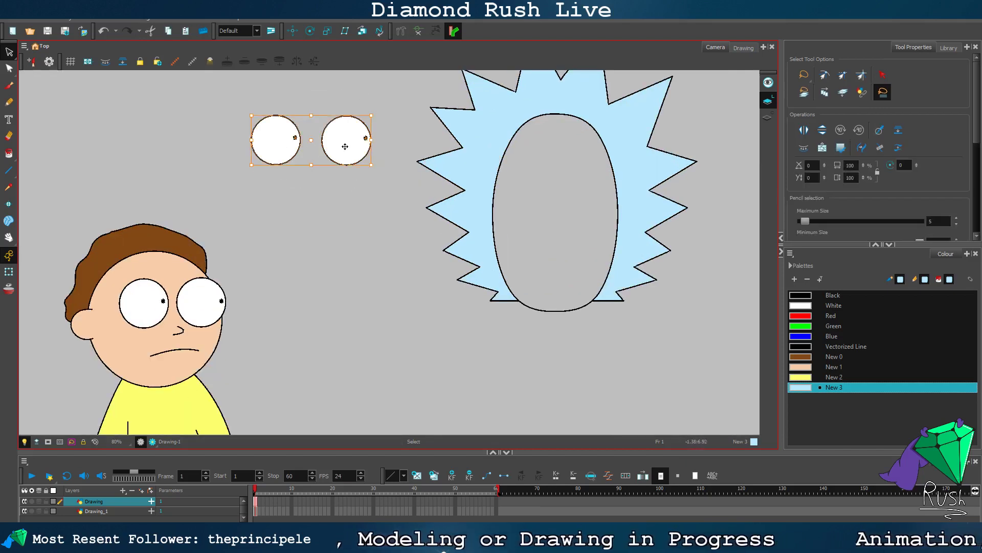
{"action": "left_click_drag", "start_coordinate": [345, 146], "coordinate": [575, 187]}
{"action": "left_click", "coordinate": [325, 242]}
Step: Move the pupil of the blue-haired character's left eye to the lower-left edge of the eye
{"action": "scroll", "coordinate": [521, 170], "scroll_direction": "up", "scroll_amount": 5}
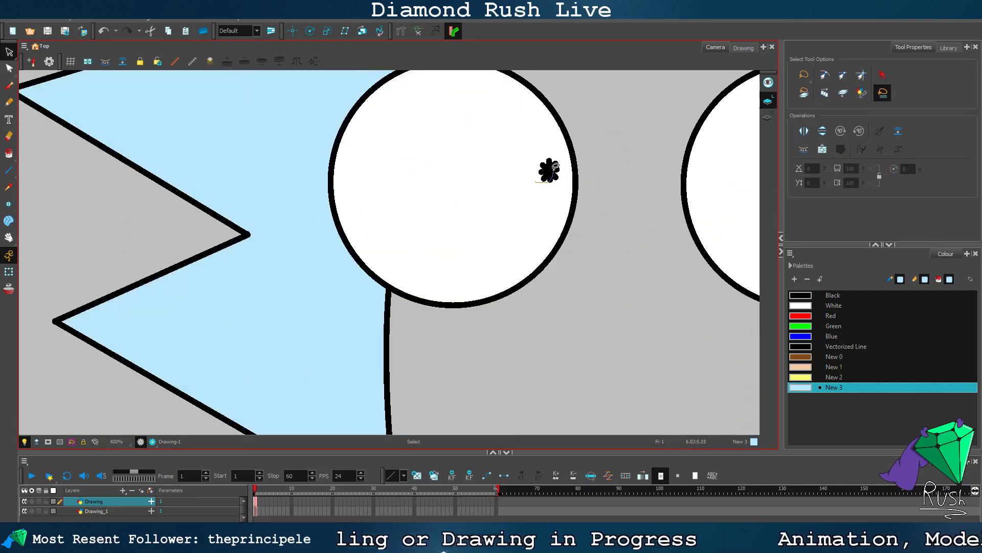
{"action": "left_click", "coordinate": [553, 170]}
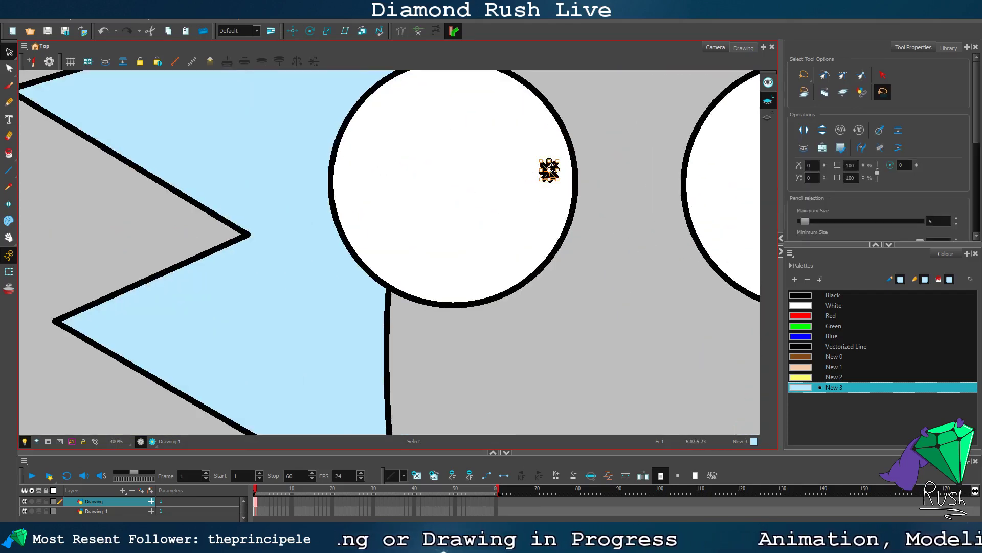
{"action": "left_click_drag", "start_coordinate": [550, 167], "coordinate": [362, 236]}
{"action": "scroll", "coordinate": [494, 235], "scroll_direction": "down", "scroll_amount": 3}
{"action": "left_click", "coordinate": [592, 302]}
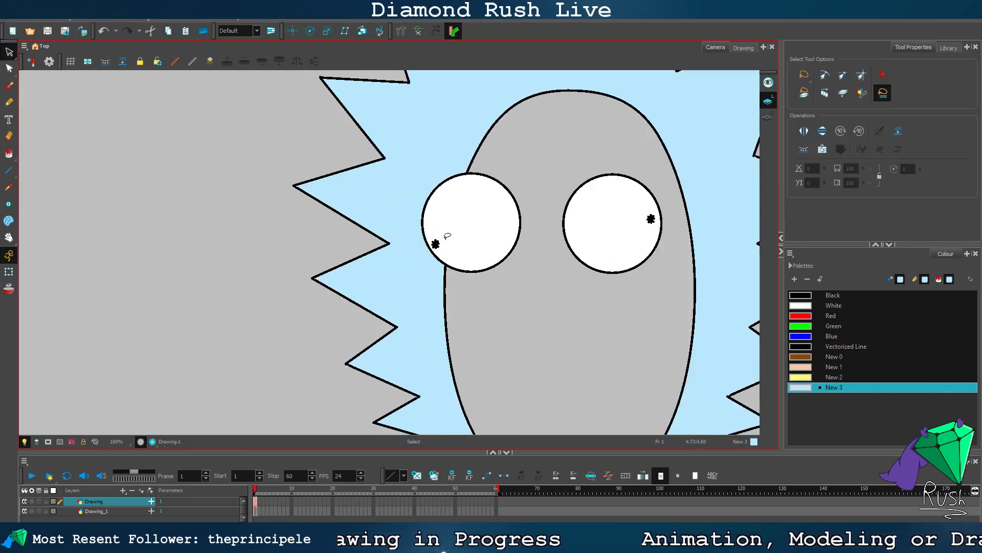
Step: Nudge the left eye's pupil slightly down and to the right, away from the eye's outline
{"action": "scroll", "coordinate": [448, 236], "scroll_direction": "up", "scroll_amount": 3}
{"action": "left_click", "coordinate": [434, 224]}
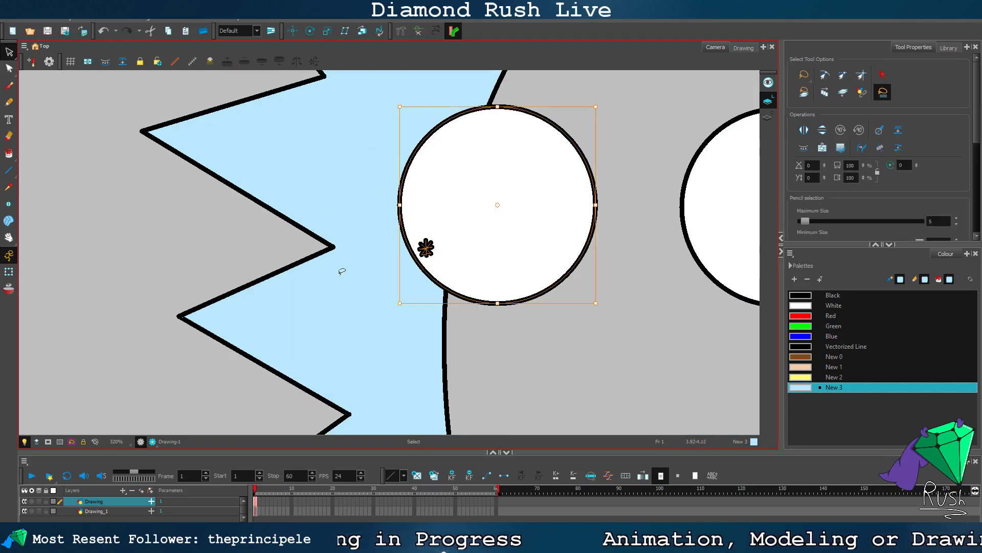
{"action": "left_click", "coordinate": [342, 271]}
{"action": "left_click", "coordinate": [428, 246]}
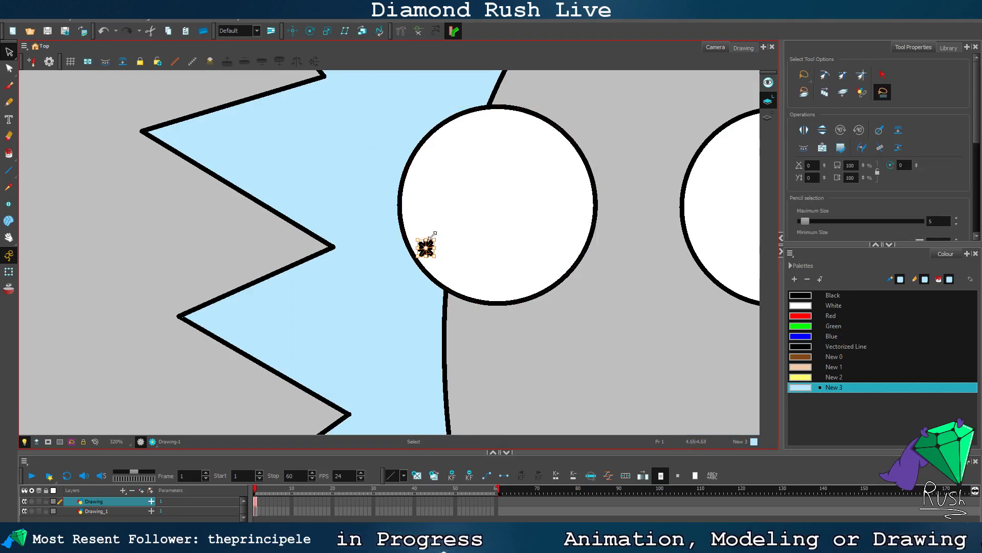
{"action": "left_click", "coordinate": [435, 242]}
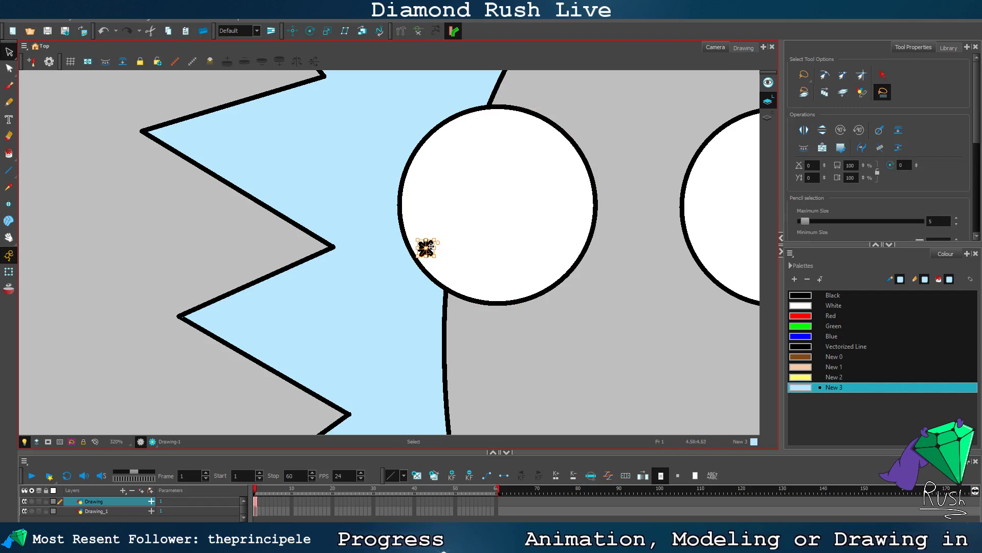
{"action": "left_click_drag", "start_coordinate": [431, 243], "coordinate": [444, 255]}
{"action": "scroll", "coordinate": [582, 274], "scroll_direction": "down", "scroll_amount": 5}
{"action": "scroll", "coordinate": [586, 271], "scroll_direction": "up", "scroll_amount": 2}
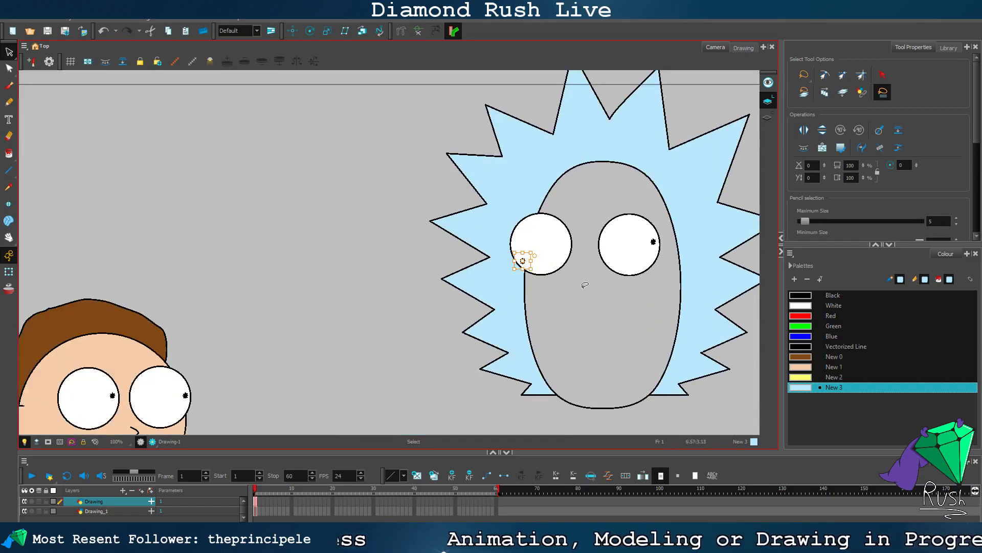
{"action": "key", "text": "Escape"}
Step: Move the pupil of the blue-haired character's right eye to the lower left of that eye
{"action": "scroll", "coordinate": [586, 284], "scroll_direction": "down", "scroll_amount": 1}
{"action": "scroll", "coordinate": [584, 287], "scroll_direction": "up", "scroll_amount": 3}
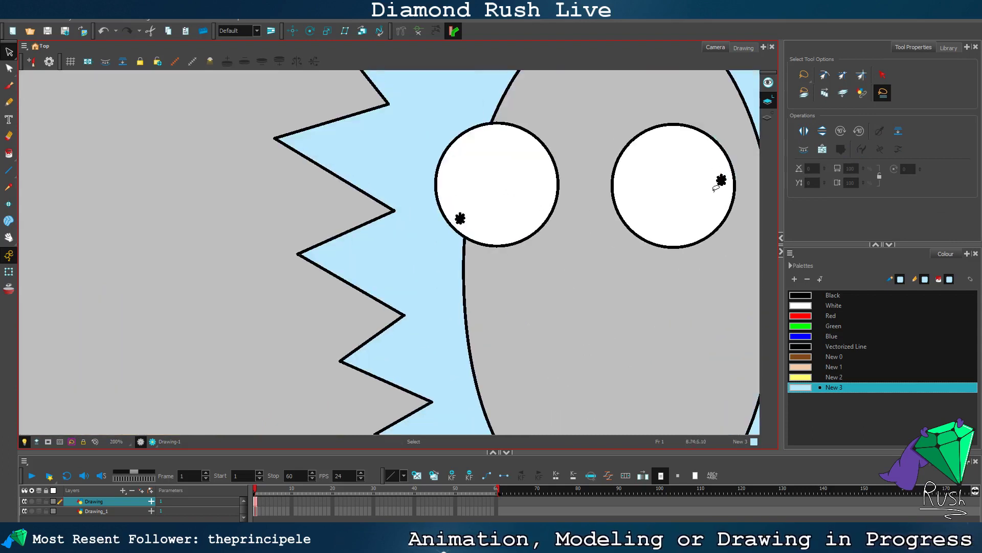
{"action": "mouse_move", "coordinate": [715, 190]}
{"action": "left_mouse_down"}
{"action": "mouse_move", "coordinate": [728, 169]}
{"action": "mouse_move", "coordinate": [711, 183]}
{"action": "mouse_move", "coordinate": [718, 186]}
{"action": "mouse_move", "coordinate": [707, 183]}
{"action": "mouse_move", "coordinate": [717, 178]}
{"action": "mouse_move", "coordinate": [638, 209]}
{"action": "left_mouse_up"}
{"action": "scroll", "coordinate": [289, 223], "scroll_direction": "down", "scroll_amount": 5}
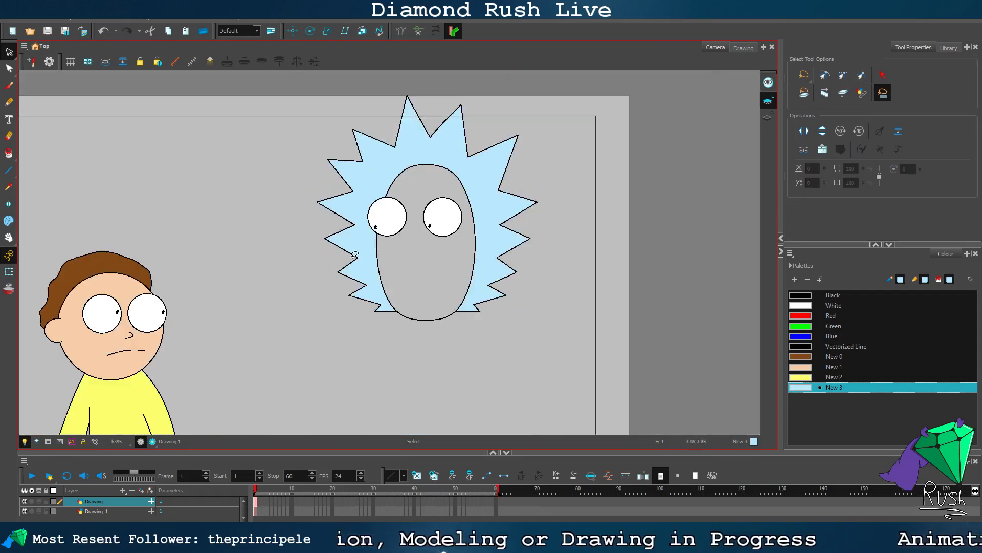
Step: Preview the repositioned pupils in Render View and return to the normal drawing view
{"action": "left_click", "coordinate": [153, 442]}
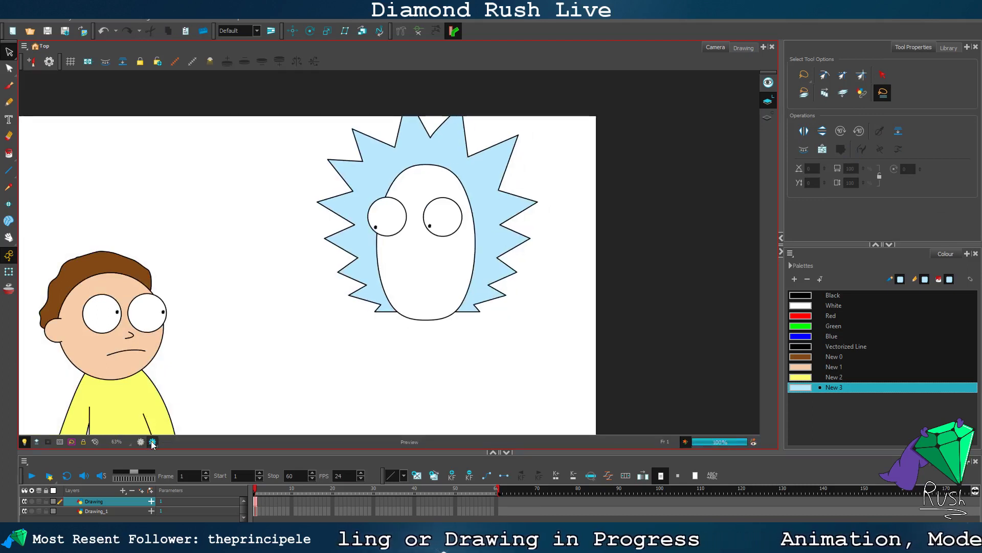
{"action": "left_click", "coordinate": [152, 442]}
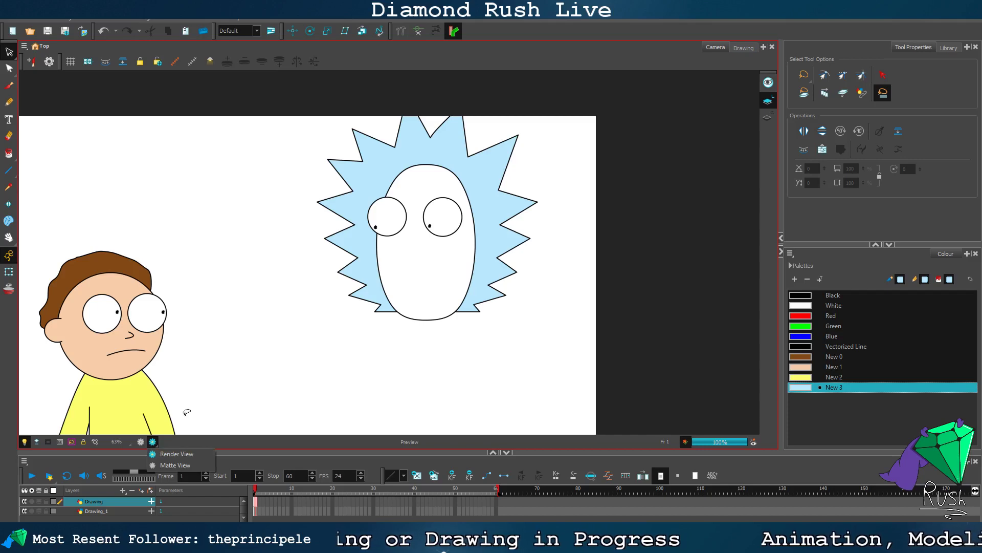
{"action": "left_click", "coordinate": [150, 443]}
Step: Move the blue-haired character's right eye closer to the left eye
{"action": "scroll", "coordinate": [420, 229], "scroll_direction": "up", "scroll_amount": 5}
{"action": "mouse_move", "coordinate": [453, 280]}
{"action": "left_mouse_down"}
{"action": "mouse_move", "coordinate": [579, 144]}
{"action": "mouse_move", "coordinate": [425, 184]}
{"action": "mouse_move", "coordinate": [452, 246]}
{"action": "left_mouse_up"}
{"action": "left_click_drag", "start_coordinate": [506, 214], "coordinate": [480, 212]}
{"action": "left_click", "coordinate": [485, 272]}
{"action": "scroll", "coordinate": [465, 285], "scroll_direction": "down", "scroll_amount": 2}
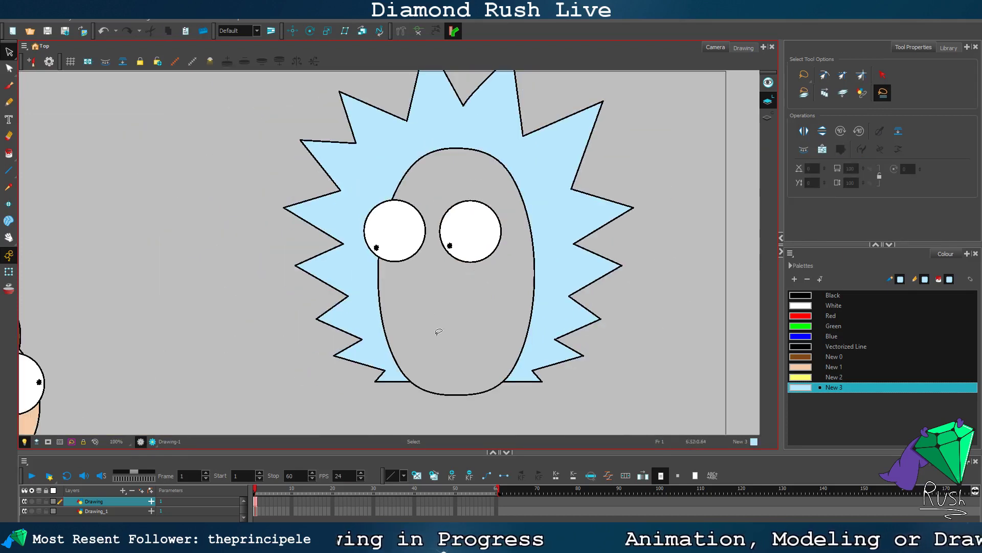
{"action": "scroll", "coordinate": [437, 332], "scroll_direction": "down", "scroll_amount": 1}
{"action": "scroll", "coordinate": [437, 332], "scroll_direction": "up", "scroll_amount": 2}
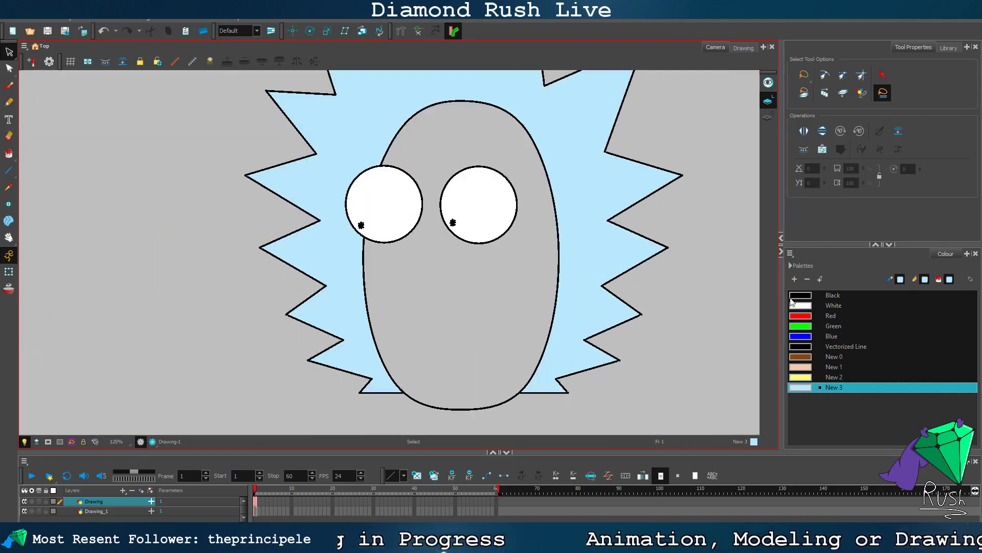
Step: Add a new palette colour and set it to a pale beige skin tone with RGB 231, 214, 203
{"action": "left_click", "coordinate": [794, 278]}
{"action": "double_click", "coordinate": [802, 398]}
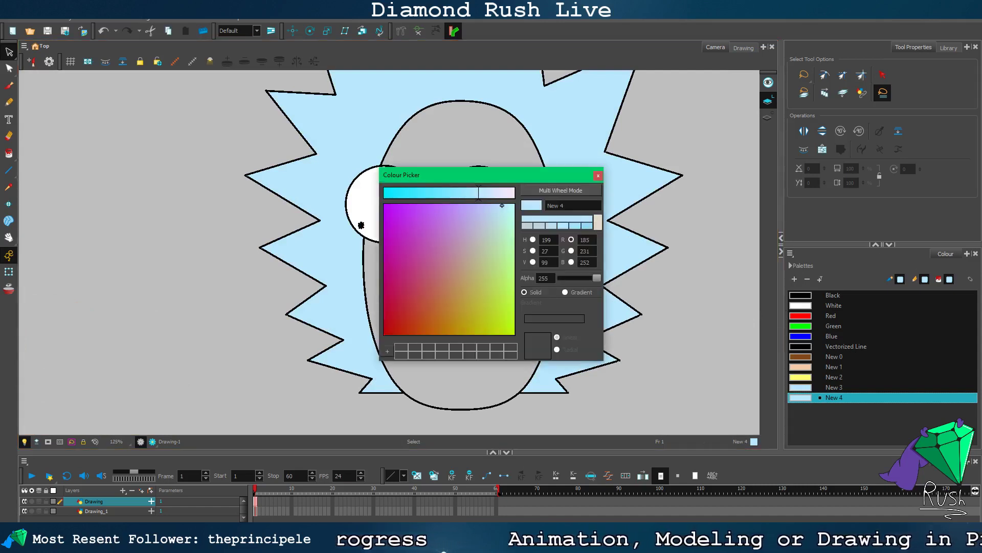
{"action": "left_click", "coordinate": [597, 221]}
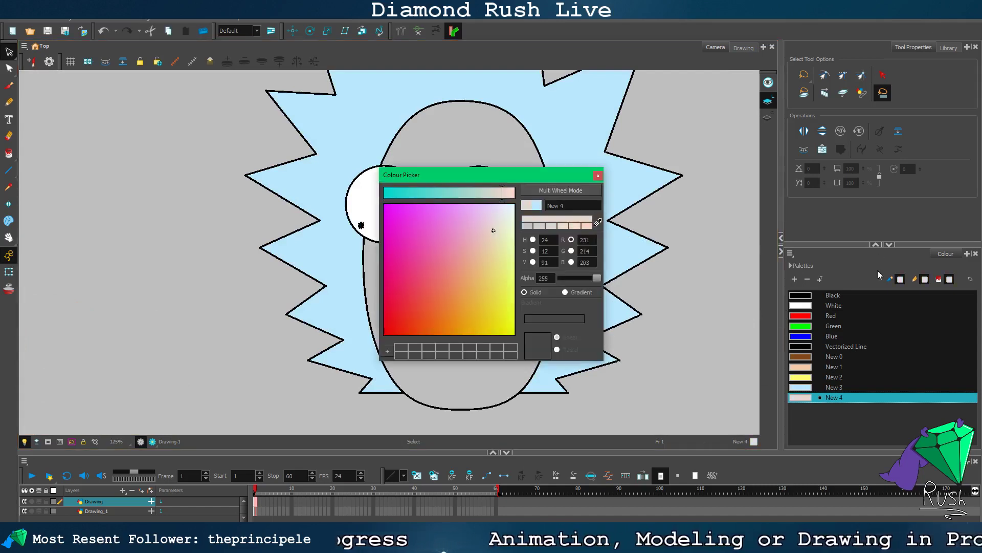
{"action": "left_click", "coordinate": [598, 176]}
Step: Try filling the blue-haired character's face with the pale beige New 4 colour and undo the fill
{"action": "left_click", "coordinate": [9, 153]}
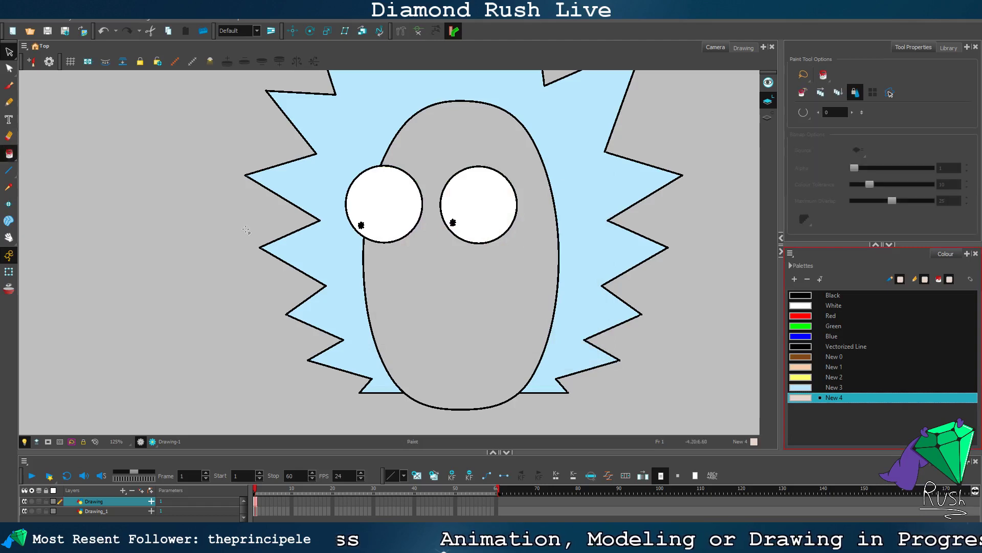
{"action": "left_click", "coordinate": [500, 283]}
{"action": "scroll", "coordinate": [514, 286], "scroll_direction": "down", "scroll_amount": 3}
{"action": "scroll", "coordinate": [599, 298], "scroll_direction": "up", "scroll_amount": 2}
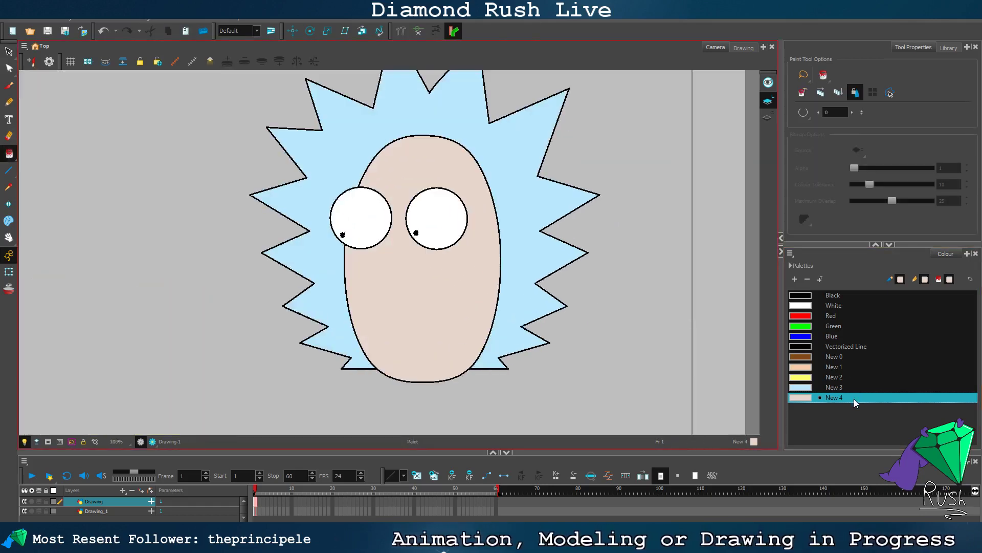
{"action": "key", "text": "ctrl+z"}
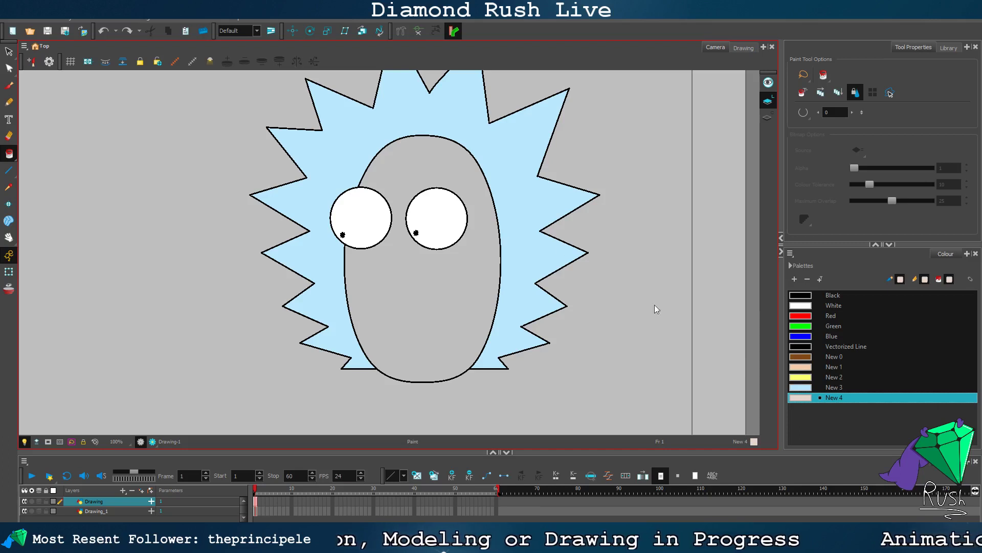
Step: Darken the New 4 colour to RGB 205, 190, 183 and fill the blue-haired character's face with it
{"action": "left_click", "coordinate": [598, 222]}
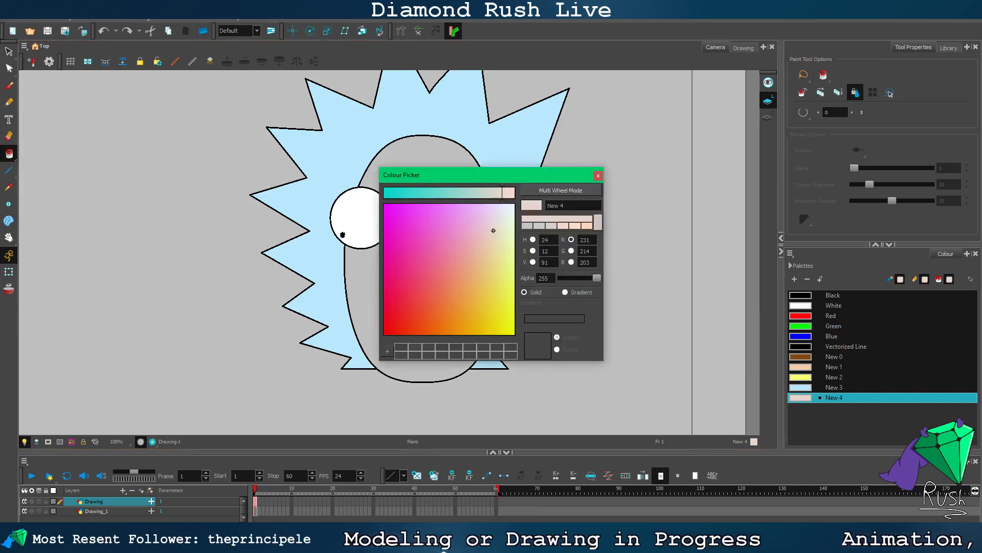
{"action": "left_click", "coordinate": [484, 238]}
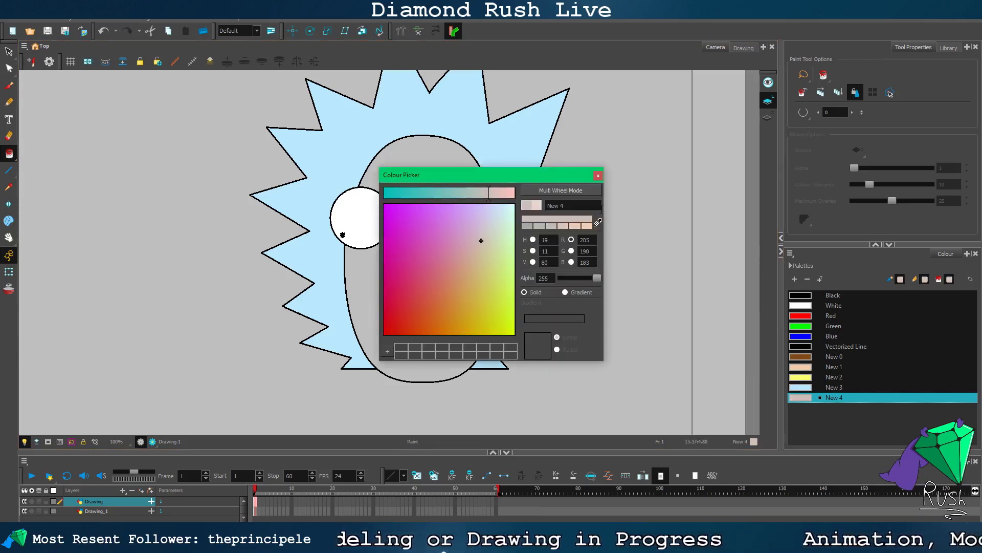
{"action": "left_click", "coordinate": [598, 175]}
{"action": "left_click", "coordinate": [458, 285]}
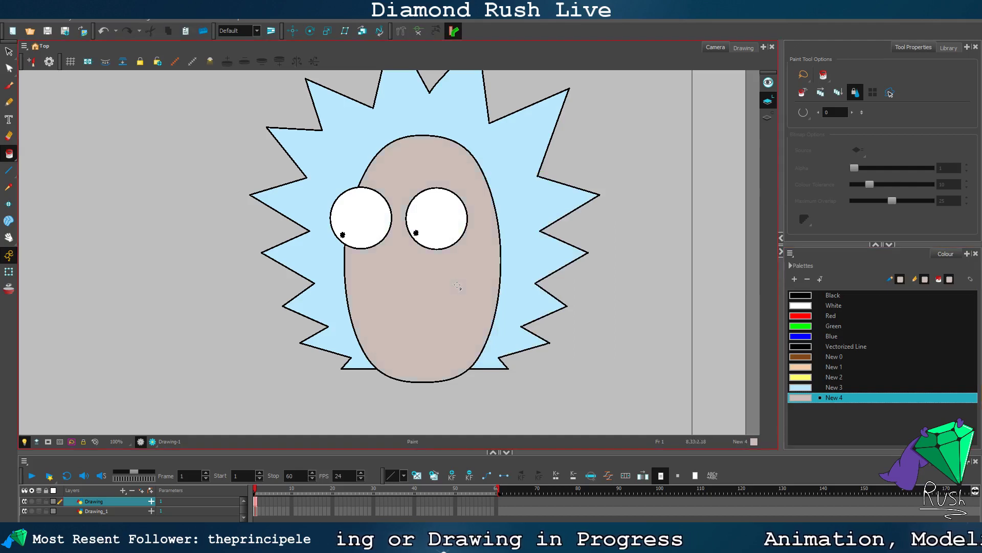
Step: Preview the filled face in Render View and return to the normal drawing view
{"action": "left_click", "coordinate": [152, 441]}
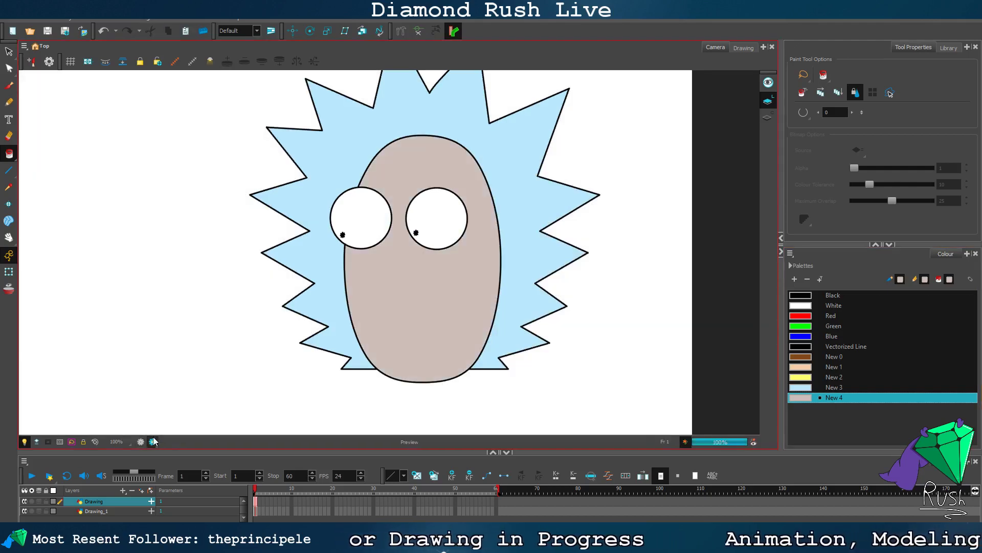
{"action": "left_click", "coordinate": [153, 441]}
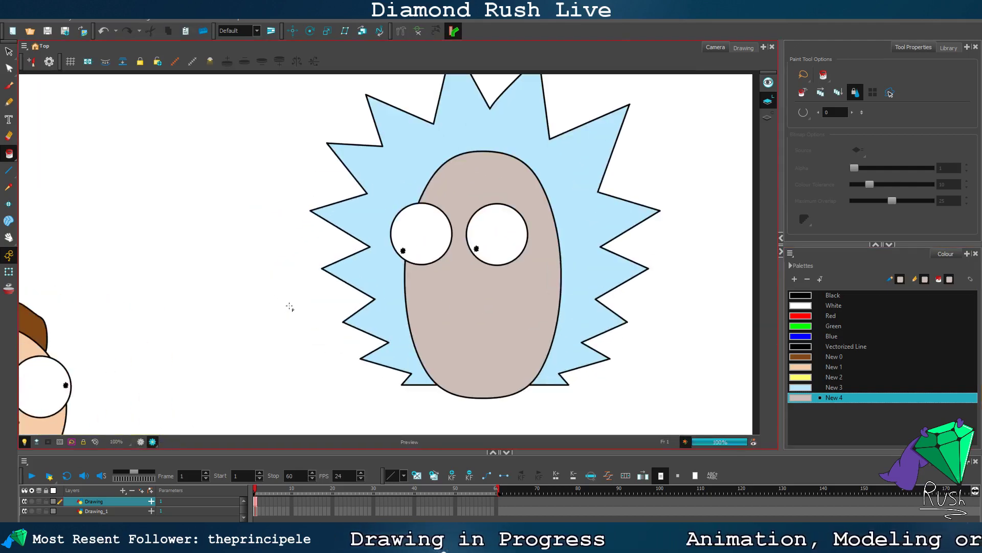
{"action": "left_click", "coordinate": [152, 441]}
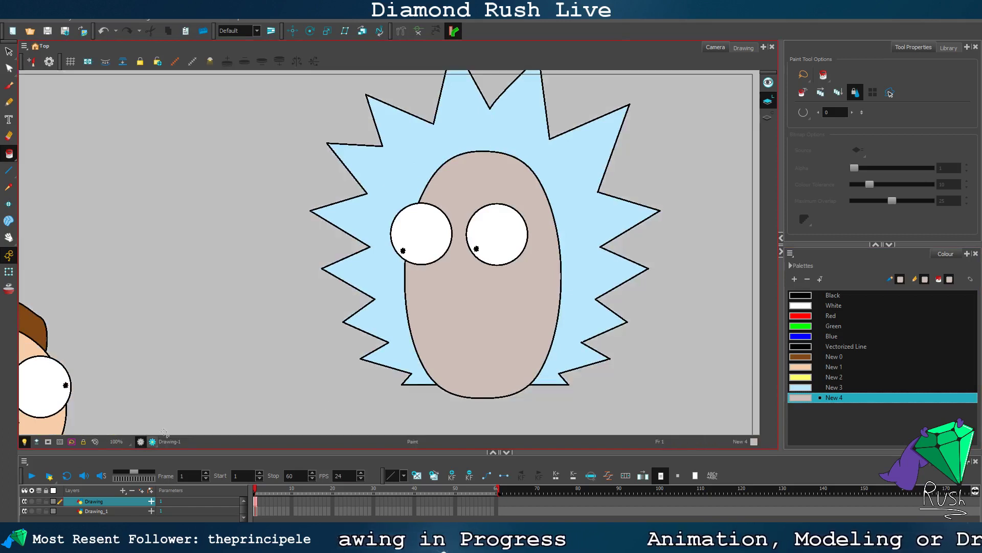
Step: Shift the New 4 skin colour to a greyer tone and check the face in Render View
{"action": "double_click", "coordinate": [796, 398]}
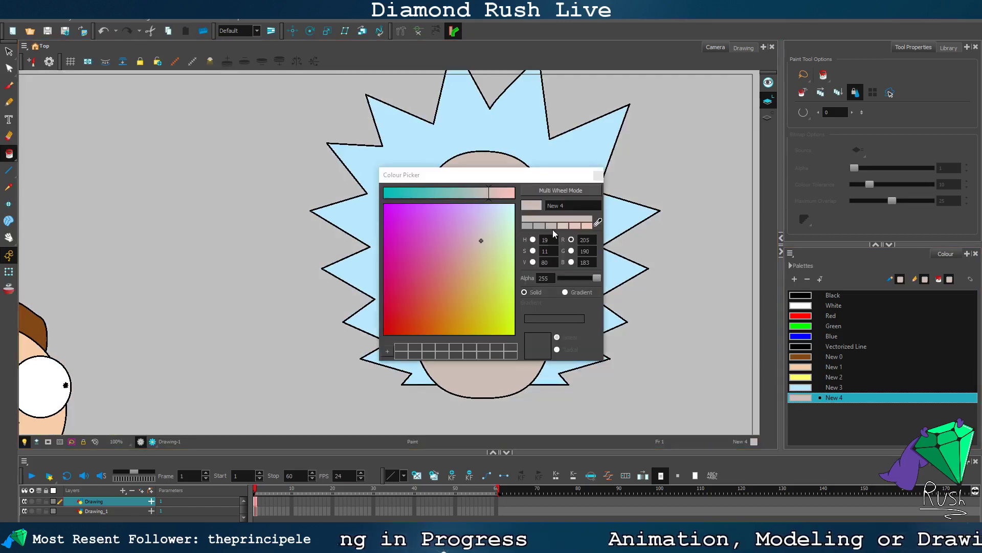
{"action": "left_click", "coordinate": [598, 175]}
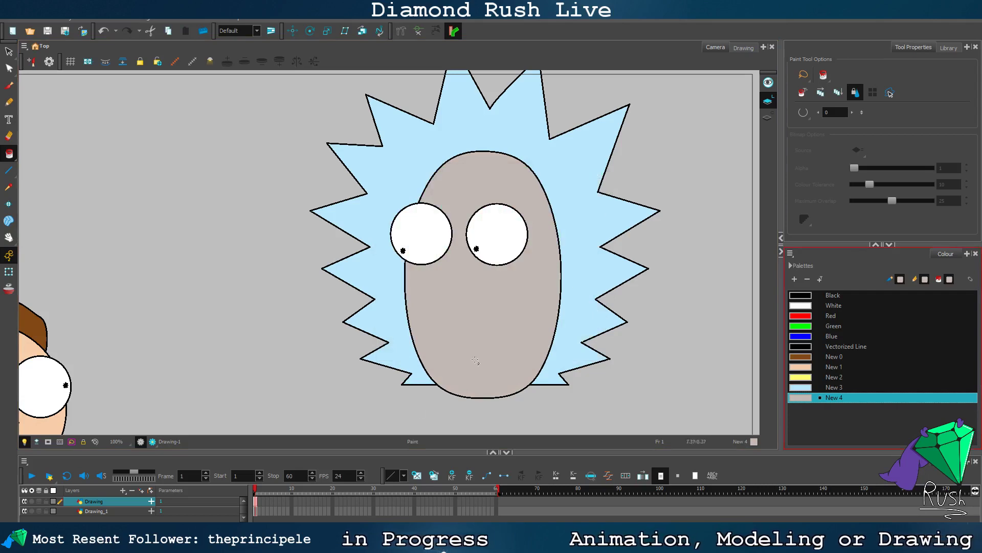
{"action": "left_click", "coordinate": [152, 441]}
{"action": "scroll", "coordinate": [314, 303], "scroll_direction": "up", "scroll_amount": 4}
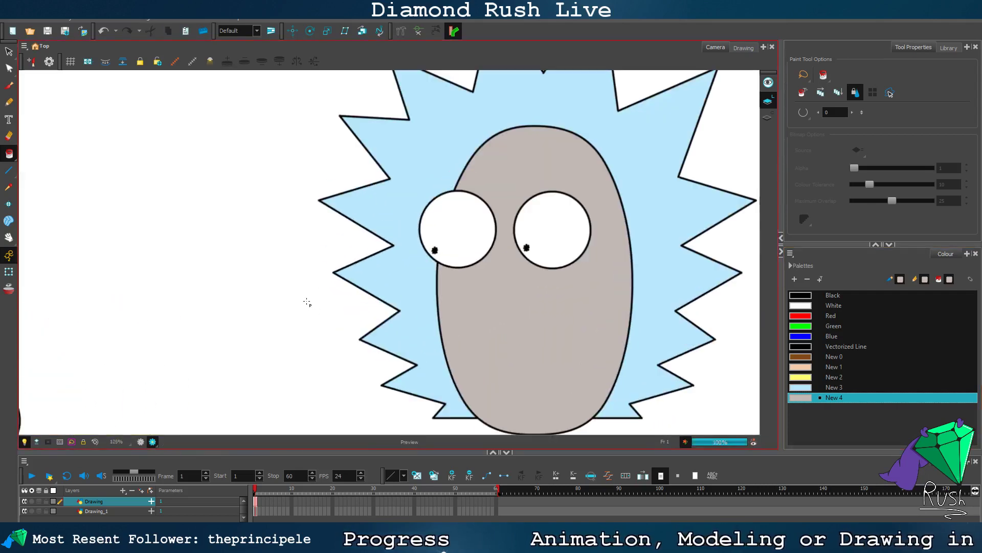
{"action": "scroll", "coordinate": [333, 296], "scroll_direction": "down", "scroll_amount": 2}
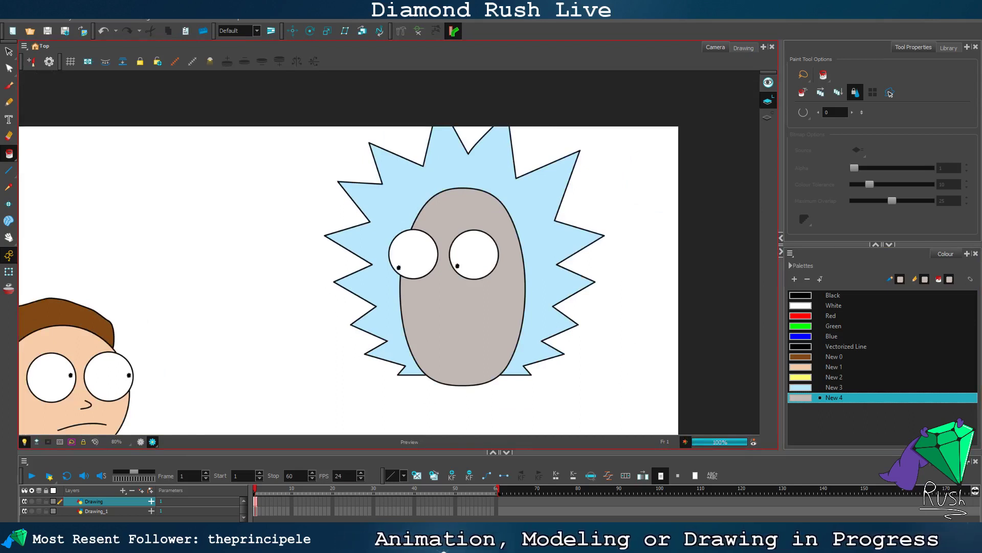
Step: Leave the rendered preview, try painting across the face and eye with the New 4 colour, and undo the fill
{"action": "scroll", "coordinate": [522, 262], "scroll_direction": "up", "scroll_amount": 2}
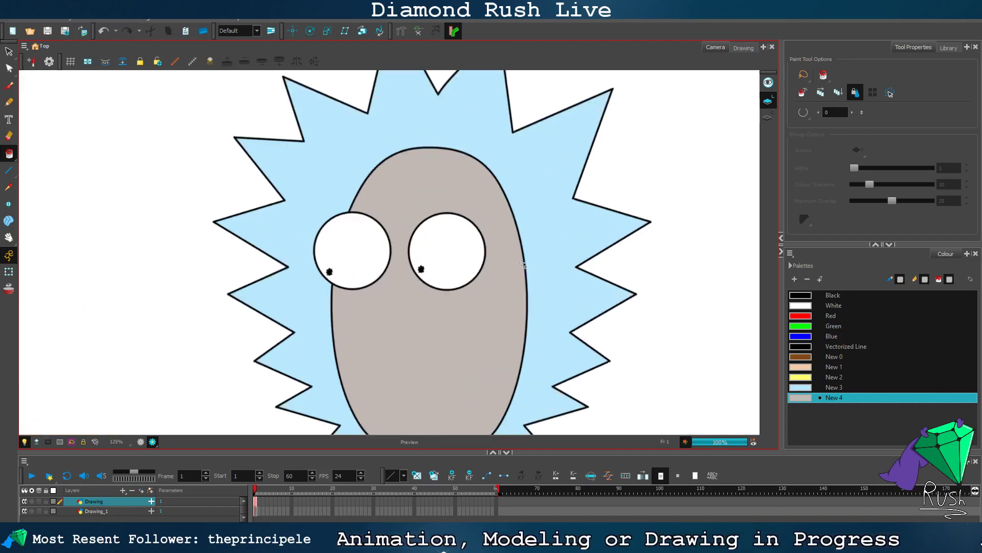
{"action": "left_click", "coordinate": [140, 445]}
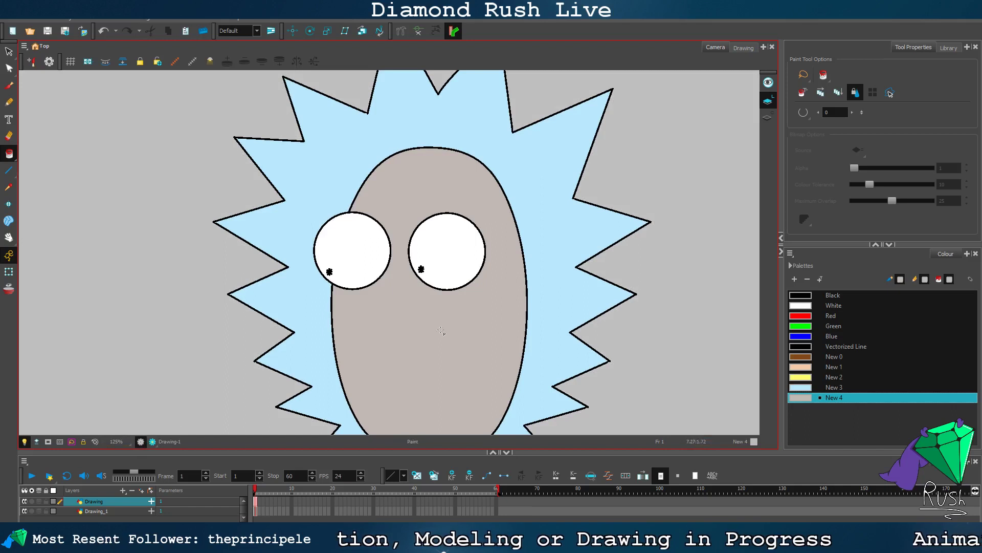
{"action": "mouse_move", "coordinate": [399, 320]}
{"action": "left_mouse_down"}
{"action": "mouse_move", "coordinate": [488, 266]}
{"action": "mouse_move", "coordinate": [500, 219]}
{"action": "mouse_move", "coordinate": [395, 221]}
{"action": "mouse_move", "coordinate": [332, 282]}
{"action": "left_mouse_up"}
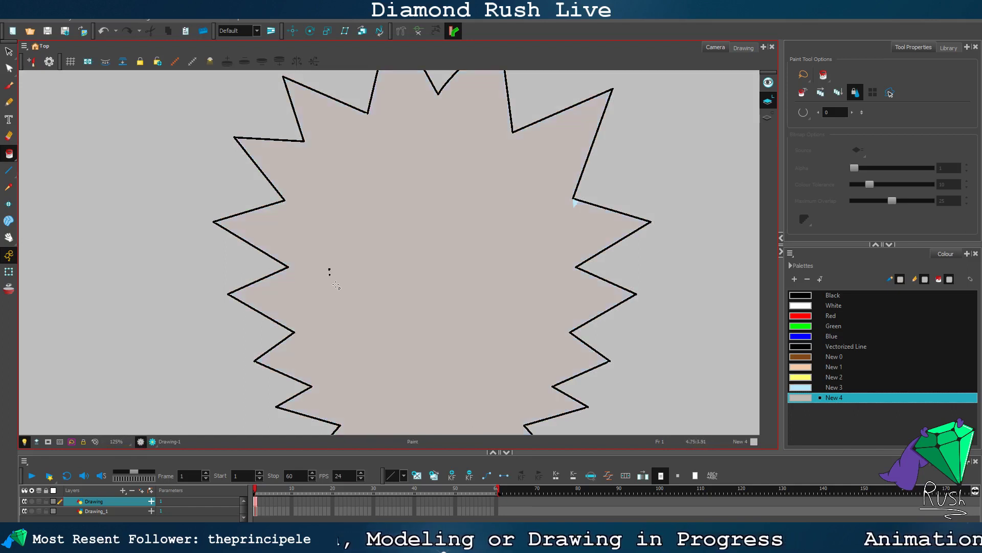
{"action": "key", "text": "ctrl+z"}
Step: Try selecting a single eye with its pupil without catching the face and hair outlines
{"action": "left_click", "coordinate": [9, 51]}
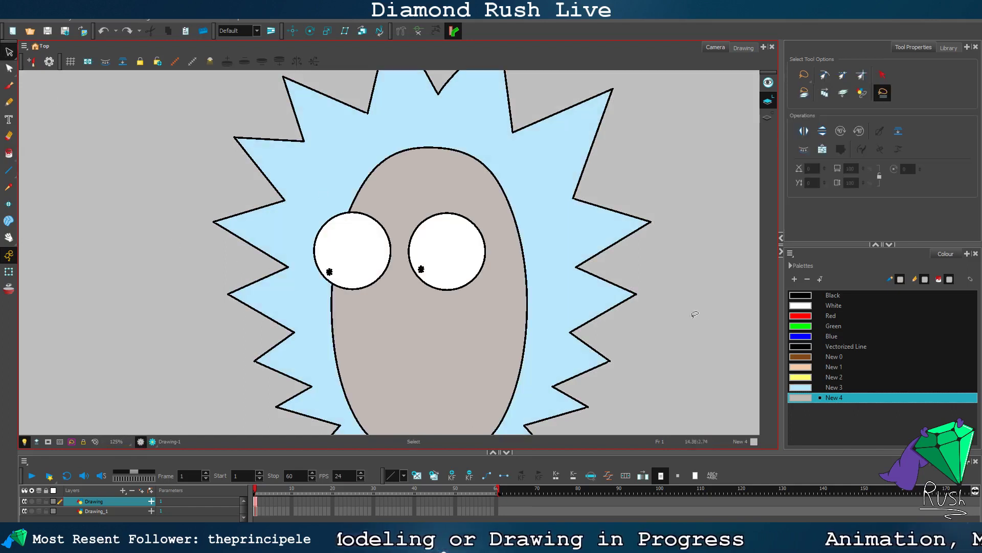
{"action": "mouse_move", "coordinate": [493, 248]}
{"action": "left_mouse_down"}
{"action": "mouse_move", "coordinate": [361, 221]}
{"action": "mouse_move", "coordinate": [338, 273]}
{"action": "mouse_move", "coordinate": [361, 259]}
{"action": "mouse_move", "coordinate": [431, 273]}
{"action": "mouse_move", "coordinate": [427, 259]}
{"action": "left_mouse_up"}
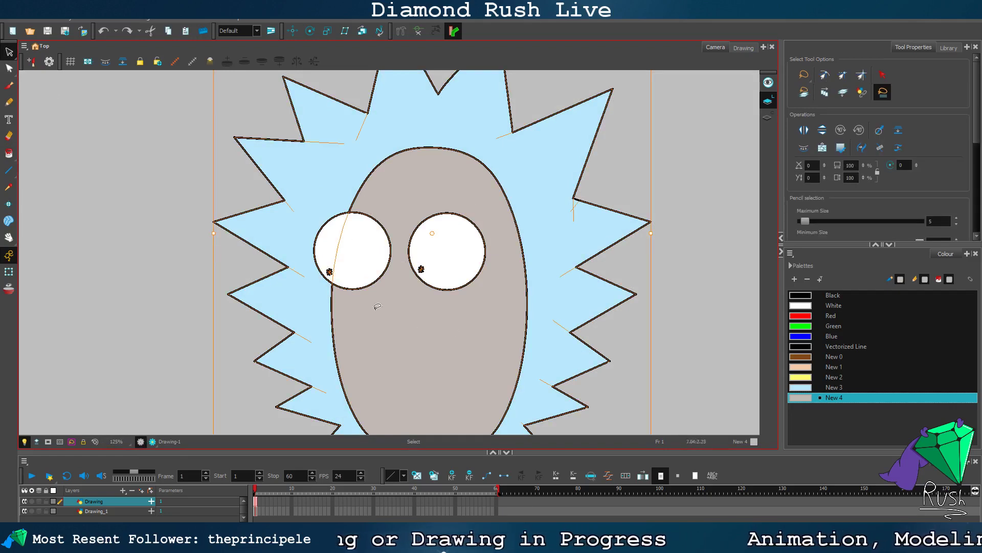
{"action": "left_click", "coordinate": [183, 259]}
{"action": "scroll", "coordinate": [407, 257], "scroll_direction": "up", "scroll_amount": 2}
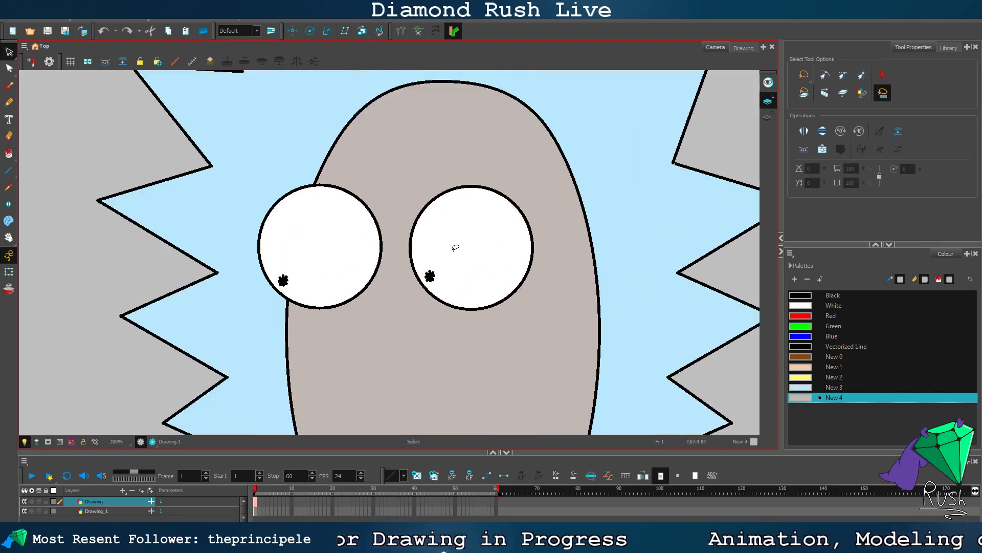
{"action": "left_click_drag", "start_coordinate": [456, 247], "coordinate": [248, 250]}
{"action": "left_click", "coordinate": [121, 261]}
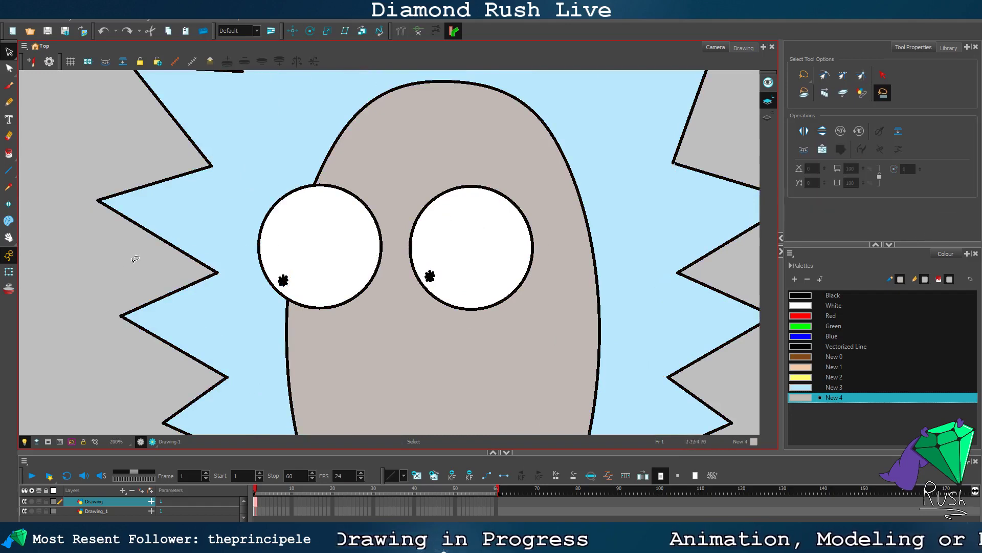
{"action": "left_click", "coordinate": [322, 258]}
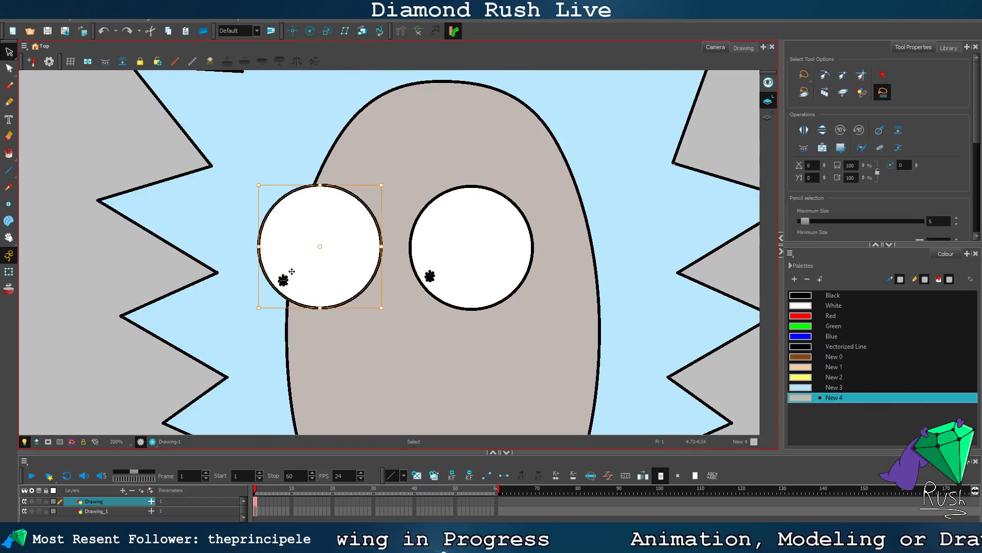
{"action": "left_click", "coordinate": [114, 272]}
{"action": "key", "text": "2"}
{"action": "mouse_move", "coordinate": [338, 274]}
{"action": "left_mouse_down"}
{"action": "mouse_move", "coordinate": [311, 270]}
{"action": "mouse_move", "coordinate": [290, 290]}
{"action": "mouse_move", "coordinate": [307, 303]}
{"action": "mouse_move", "coordinate": [326, 269]}
{"action": "left_mouse_up"}
{"action": "scroll", "coordinate": [360, 274], "scroll_direction": "down", "scroll_amount": 4}
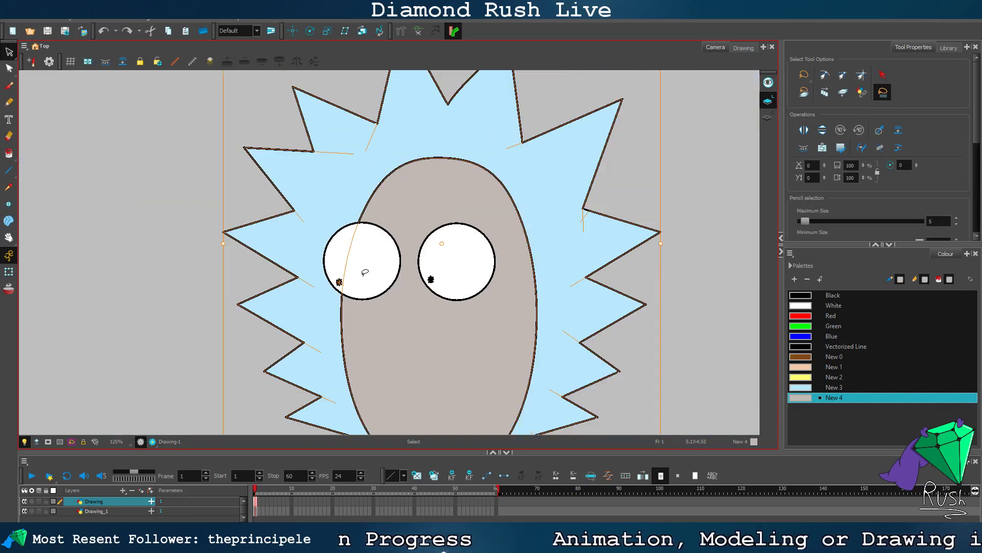
{"action": "left_click", "coordinate": [153, 285]}
Step: Remove the greyish fill from the blue-haired character's face, keeping both eyes
{"action": "mouse_move", "coordinate": [523, 272]}
{"action": "left_mouse_down"}
{"action": "mouse_move", "coordinate": [425, 215]}
{"action": "mouse_move", "coordinate": [454, 332]}
{"action": "left_mouse_up"}
{"action": "key", "text": "Delete"}
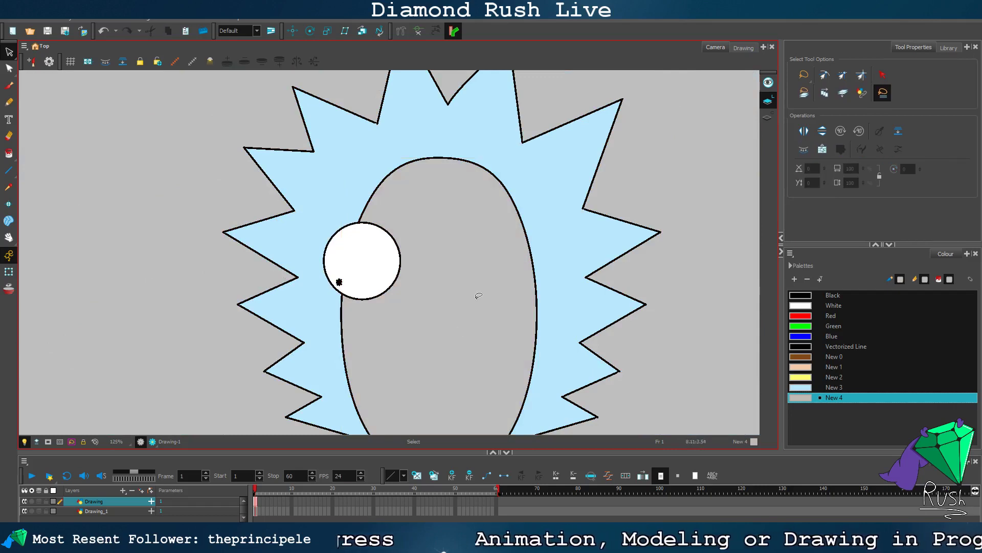
{"action": "key", "text": "ctrl+z"}
{"action": "left_click", "coordinate": [446, 337]}
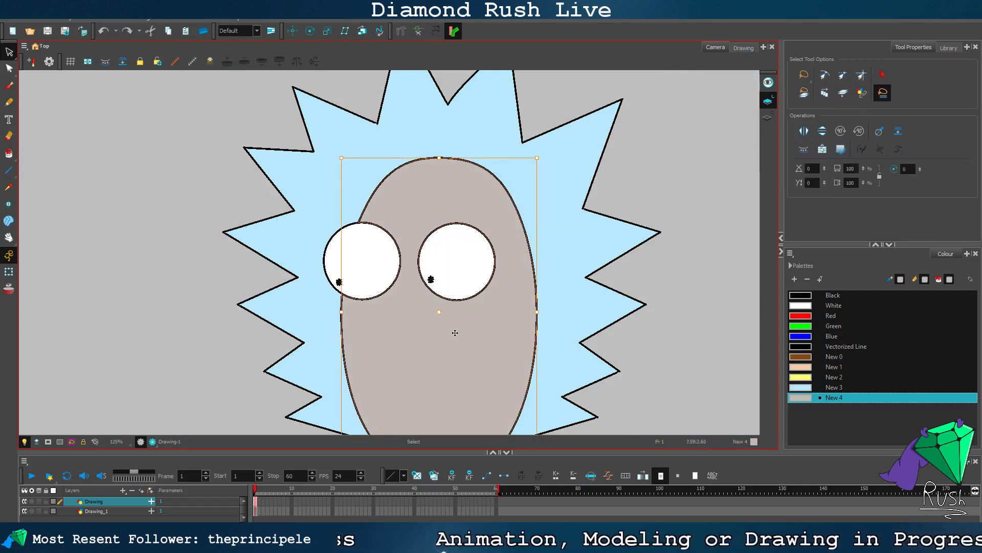
{"action": "key", "text": "Escape"}
Step: Select the right eye together with its pupil and enlarge it proportionally
{"action": "scroll", "coordinate": [467, 290], "scroll_direction": "up", "scroll_amount": 3}
{"action": "mouse_move", "coordinate": [450, 354]}
{"action": "left_mouse_down"}
{"action": "mouse_move", "coordinate": [511, 150]}
{"action": "mouse_move", "coordinate": [357, 242]}
{"action": "mouse_move", "coordinate": [555, 326]}
{"action": "left_mouse_up"}
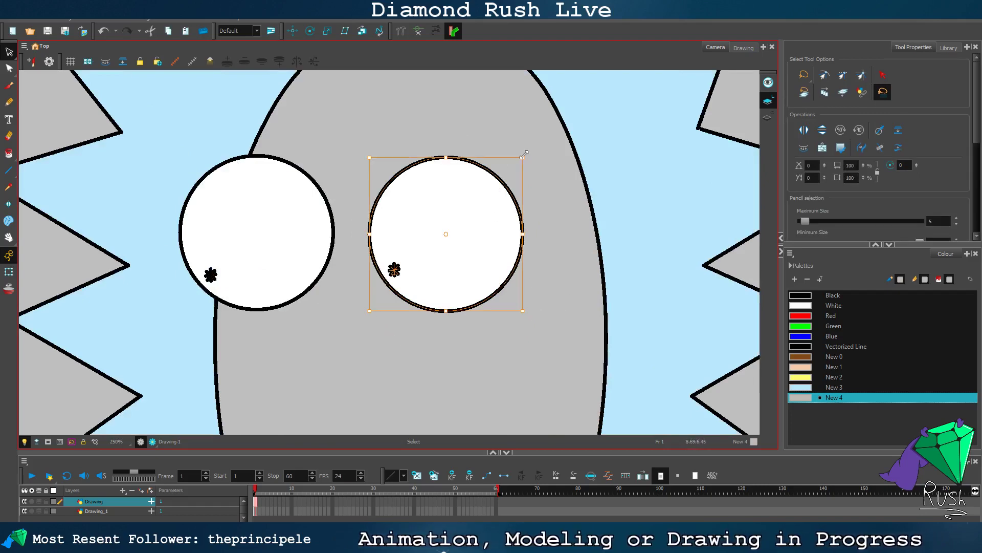
{"action": "left_click_drag", "start_coordinate": [523, 154], "coordinate": [545, 136]}
{"action": "scroll", "coordinate": [420, 342], "scroll_direction": "down", "scroll_amount": 4}
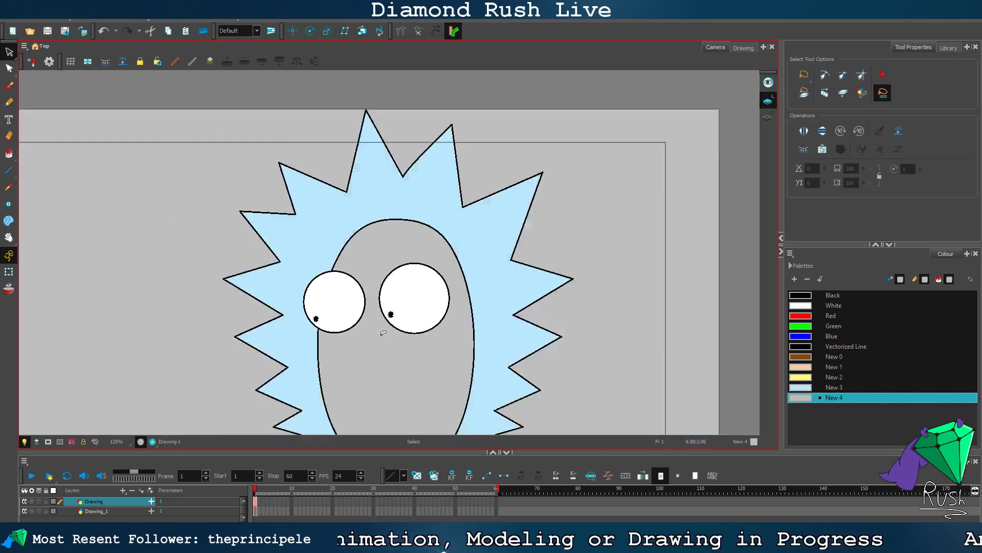
Step: Select the left eye with its pupil and enlarge it to match the right eye's size
{"action": "scroll", "coordinate": [375, 253], "scroll_direction": "up", "scroll_amount": 3}
{"action": "mouse_move", "coordinate": [375, 255]}
{"action": "left_mouse_down"}
{"action": "mouse_move", "coordinate": [312, 321]}
{"action": "mouse_move", "coordinate": [337, 347]}
{"action": "left_mouse_up"}
{"action": "scroll", "coordinate": [301, 332], "scroll_direction": "up", "scroll_amount": 2}
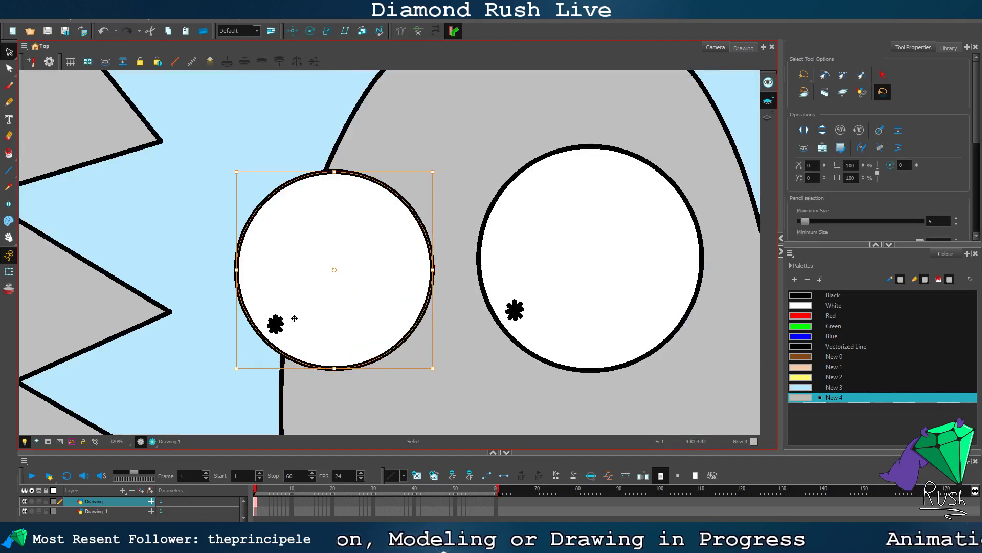
{"action": "left_click", "coordinate": [413, 392]}
{"action": "mouse_move", "coordinate": [347, 394]}
{"action": "left_mouse_down"}
{"action": "mouse_move", "coordinate": [308, 304]}
{"action": "mouse_move", "coordinate": [273, 305]}
{"action": "mouse_move", "coordinate": [264, 316]}
{"action": "mouse_move", "coordinate": [271, 330]}
{"action": "mouse_move", "coordinate": [279, 334]}
{"action": "mouse_move", "coordinate": [290, 297]}
{"action": "left_mouse_up"}
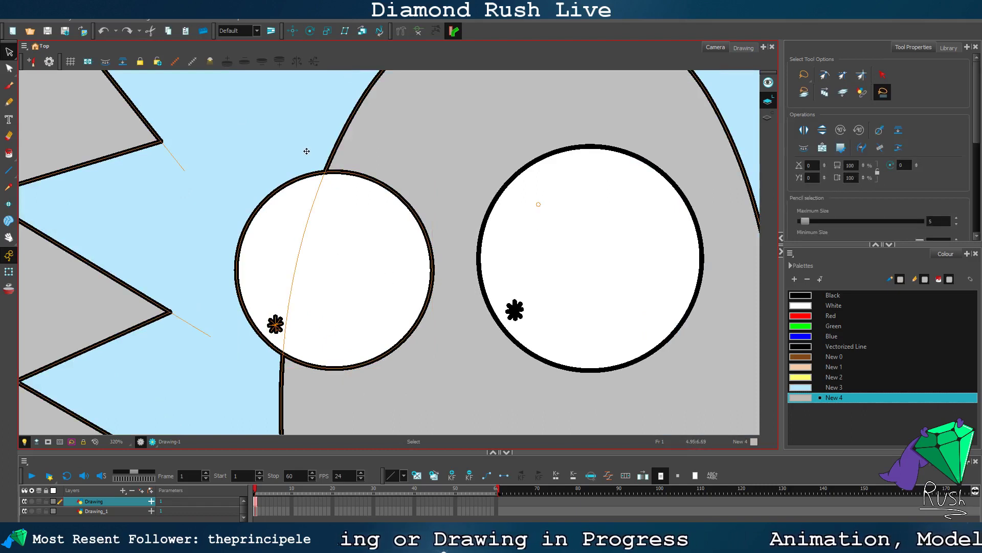
{"action": "left_click", "coordinate": [355, 170]}
{"action": "left_click_drag", "start_coordinate": [431, 164], "coordinate": [457, 138]}
{"action": "left_click", "coordinate": [479, 396]}
Step: Select both eyes with their pupils, excluding the face outline, and shift them slightly down and to the right
{"action": "scroll", "coordinate": [479, 397], "scroll_direction": "down", "scroll_amount": 4}
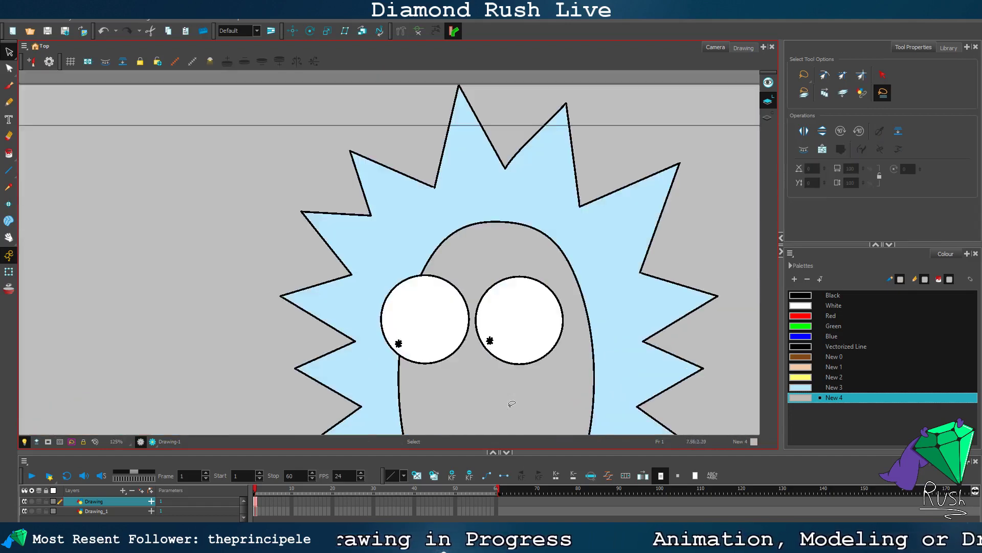
{"action": "scroll", "coordinate": [510, 388], "scroll_direction": "up", "scroll_amount": 3}
{"action": "scroll", "coordinate": [440, 338], "scroll_direction": "down", "scroll_amount": 3}
{"action": "scroll", "coordinate": [445, 358], "scroll_direction": "up", "scroll_amount": 3}
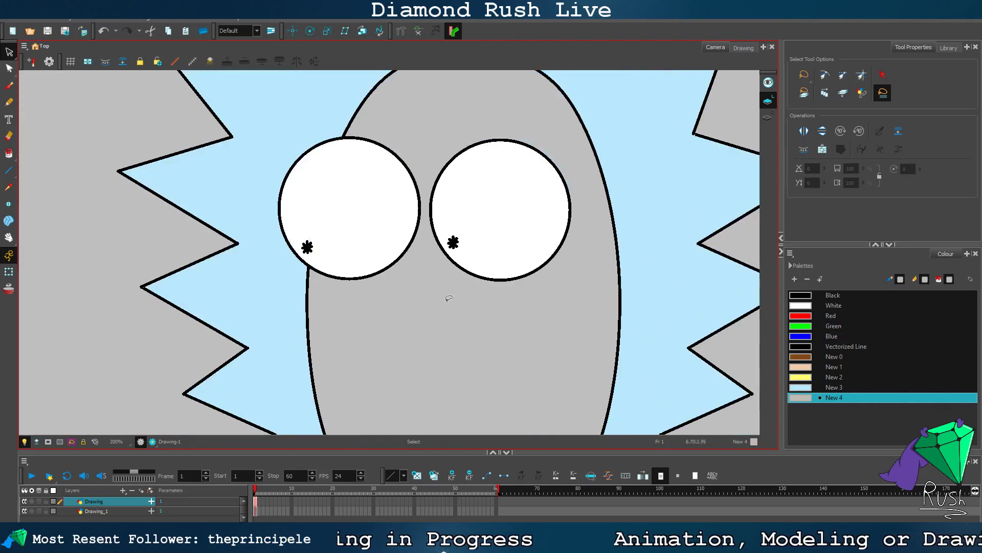
{"action": "mouse_move", "coordinate": [475, 302]}
{"action": "left_mouse_down"}
{"action": "mouse_move", "coordinate": [509, 215]}
{"action": "mouse_move", "coordinate": [334, 217]}
{"action": "mouse_move", "coordinate": [307, 240]}
{"action": "mouse_move", "coordinate": [399, 267]}
{"action": "left_mouse_up"}
{"action": "left_click", "coordinate": [280, 279], "text": "shift"}
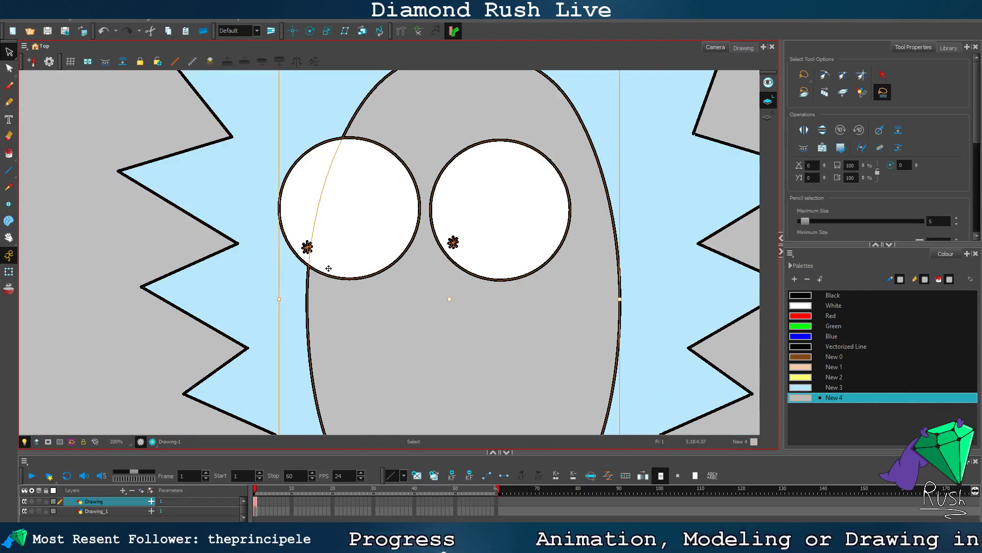
{"action": "left_click", "coordinate": [306, 292], "text": "shift"}
{"action": "left_click", "coordinate": [350, 210]}
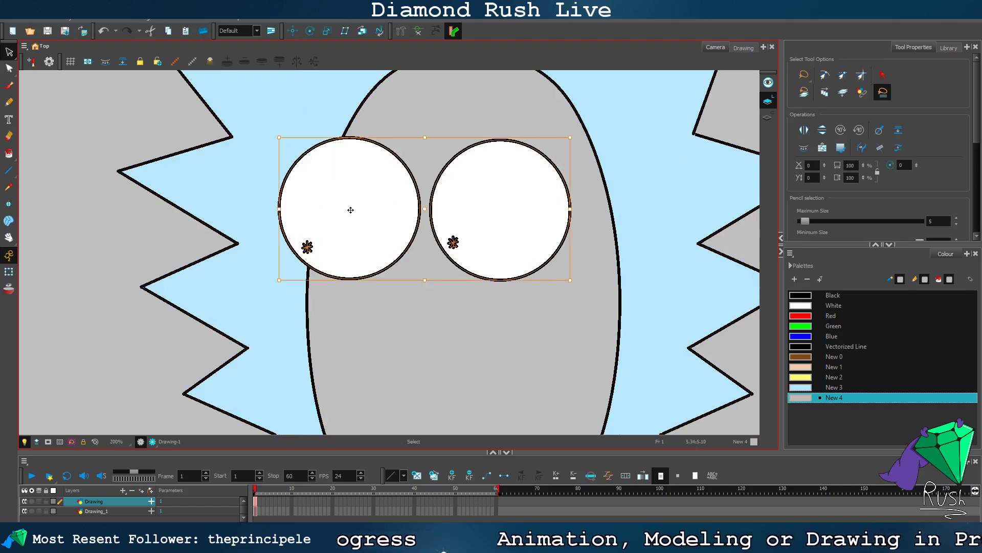
{"action": "left_click_drag", "start_coordinate": [351, 210], "coordinate": [363, 242]}
{"action": "scroll", "coordinate": [308, 270], "scroll_direction": "down", "scroll_amount": 4}
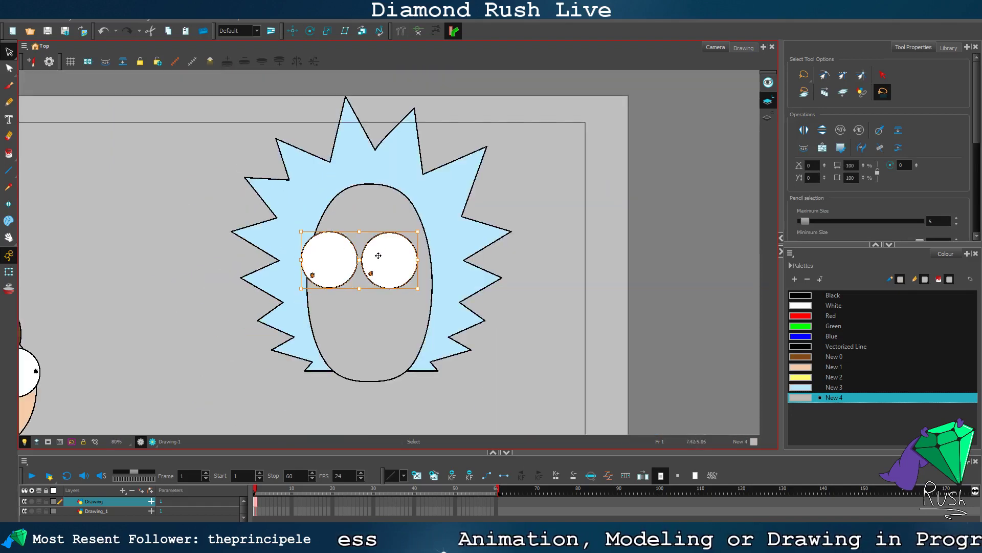
{"action": "scroll", "coordinate": [377, 270], "scroll_direction": "up", "scroll_amount": 2}
{"action": "key", "text": "Escape"}
{"action": "scroll", "coordinate": [366, 315], "scroll_direction": "down", "scroll_amount": 2}
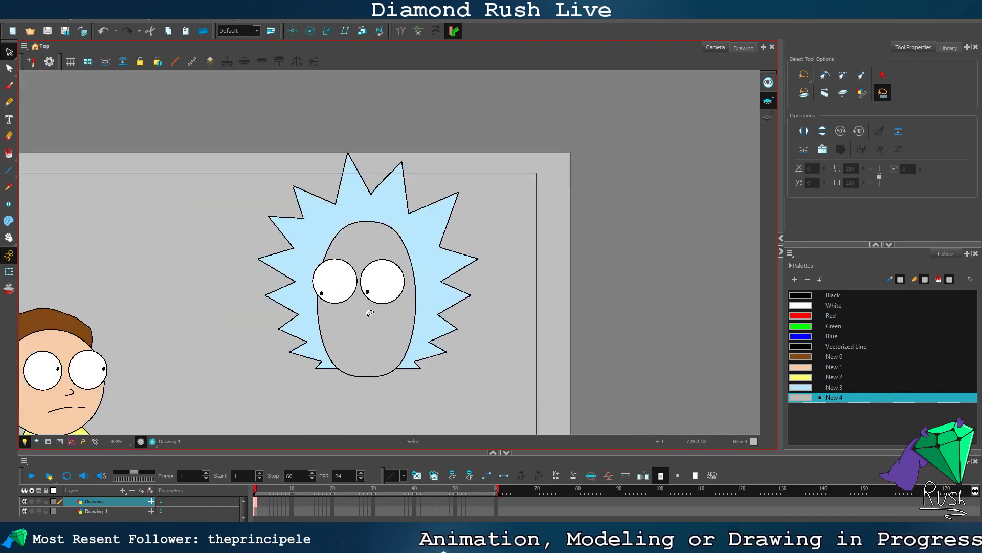
Step: Move the left eye's pupil slightly up and outward to line up with the right eye's pupil
{"action": "scroll", "coordinate": [366, 299], "scroll_direction": "up", "scroll_amount": 4}
{"action": "scroll", "coordinate": [261, 271], "scroll_direction": "up", "scroll_amount": 3}
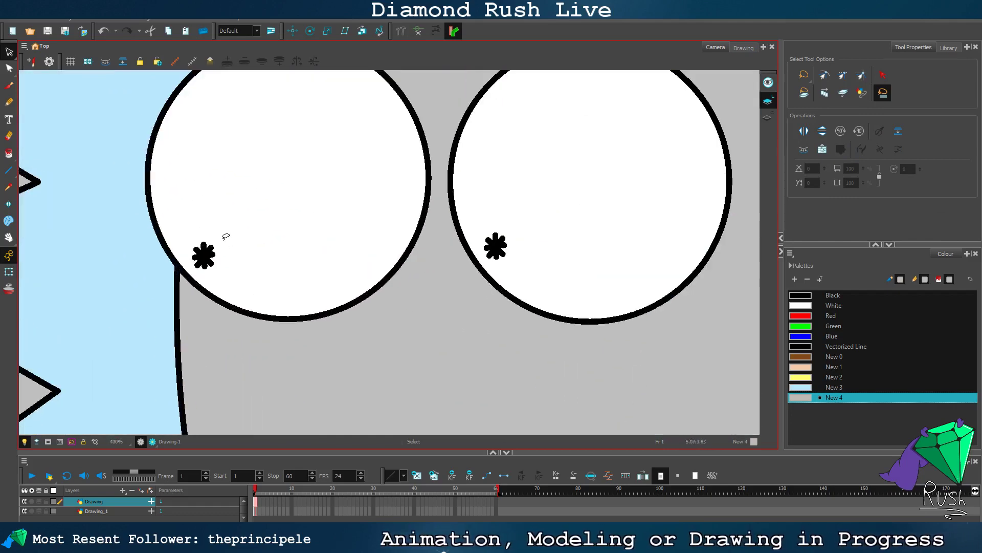
{"action": "mouse_move", "coordinate": [226, 234]}
{"action": "left_mouse_down"}
{"action": "mouse_move", "coordinate": [197, 250]}
{"action": "mouse_move", "coordinate": [226, 233]}
{"action": "mouse_move", "coordinate": [197, 234]}
{"action": "left_mouse_up"}
{"action": "left_click", "coordinate": [372, 307]}
{"action": "scroll", "coordinate": [376, 317], "scroll_direction": "down", "scroll_amount": 4}
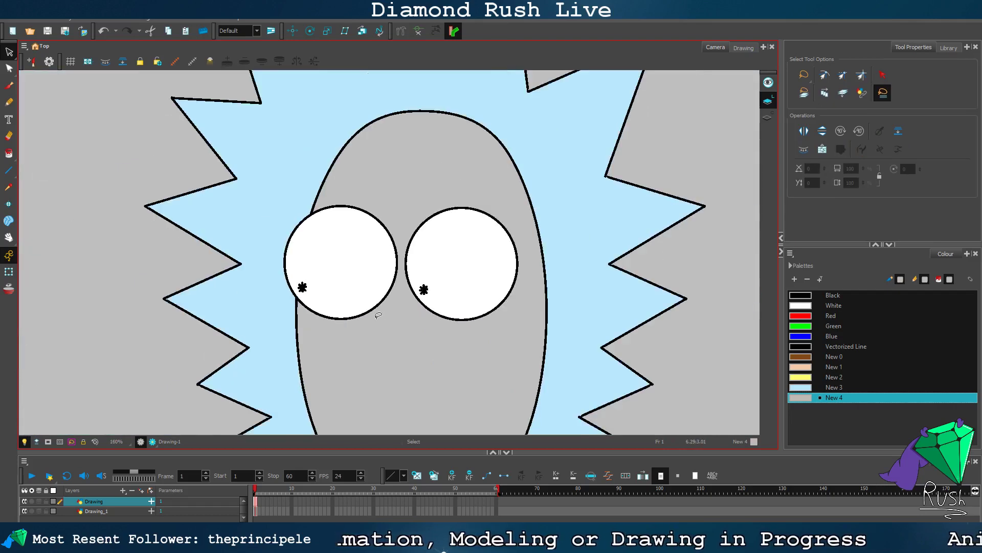
Step: Fill the blue-haired character's face with the New 4 colour again and check it in Render View
{"action": "scroll", "coordinate": [389, 327], "scroll_direction": "down", "scroll_amount": 2}
{"action": "scroll", "coordinate": [404, 330], "scroll_direction": "up", "scroll_amount": 4}
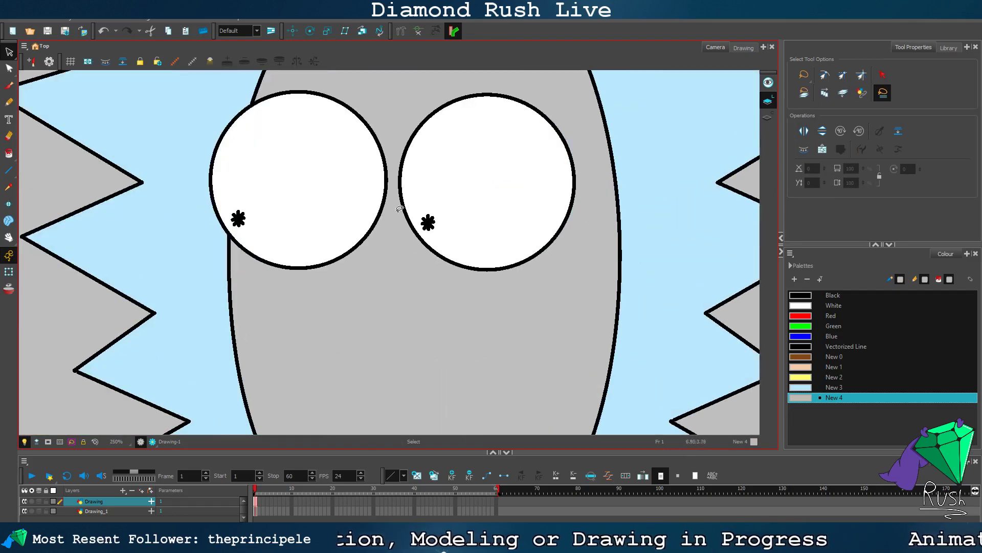
{"action": "scroll", "coordinate": [401, 208], "scroll_direction": "down", "scroll_amount": 4}
{"action": "scroll", "coordinate": [47, 179], "scroll_direction": "up", "scroll_amount": 4}
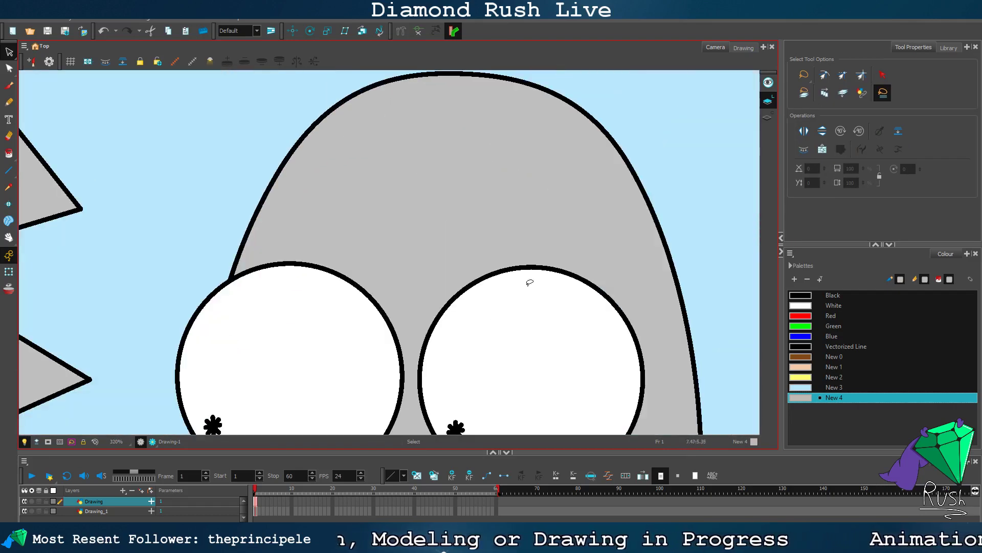
{"action": "left_click", "coordinate": [9, 153]}
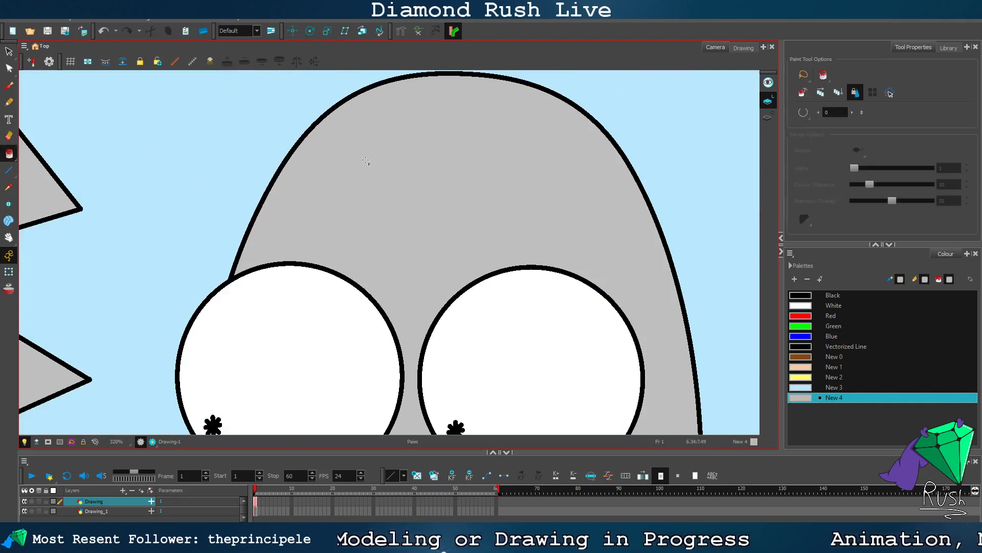
{"action": "left_click", "coordinate": [8, 51]}
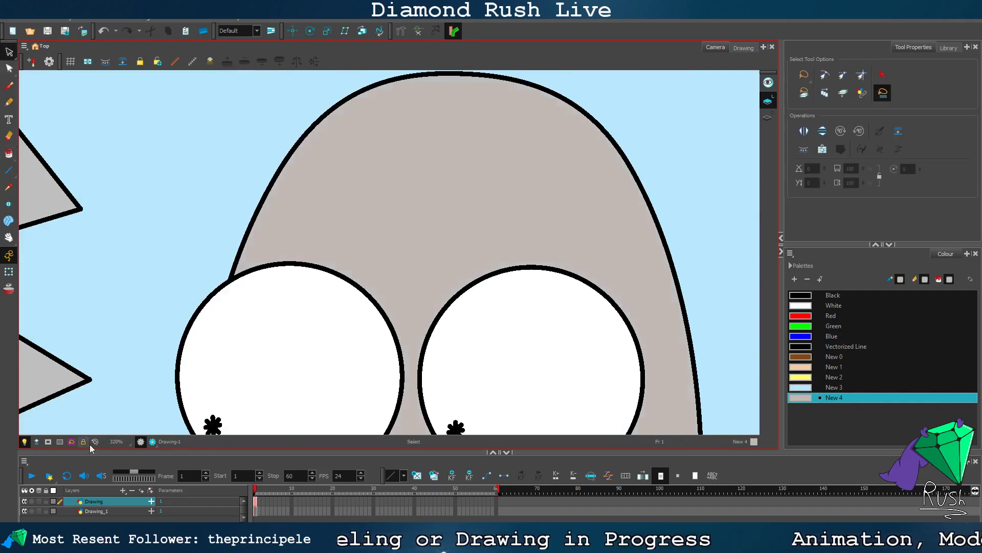
{"action": "left_click", "coordinate": [141, 441]}
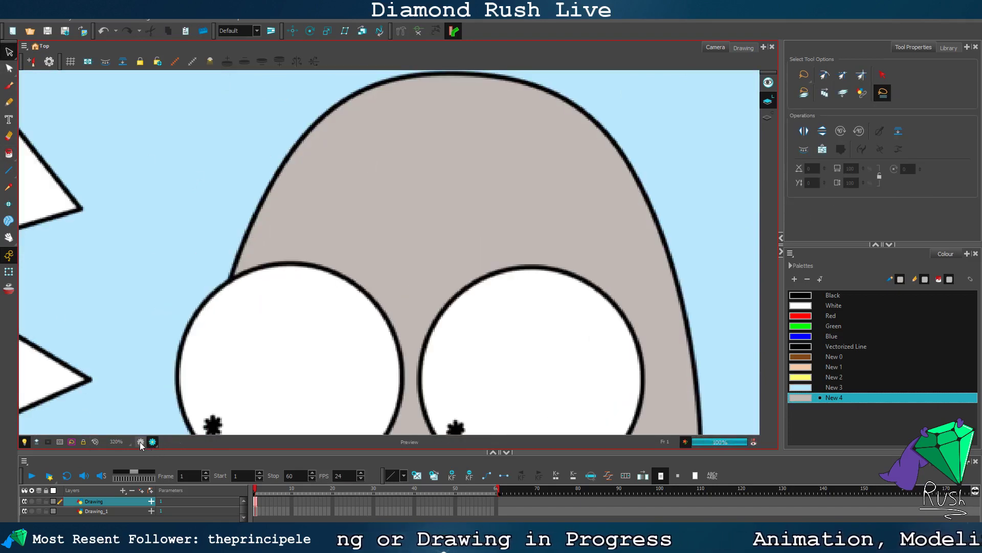
{"action": "left_click", "coordinate": [141, 441]}
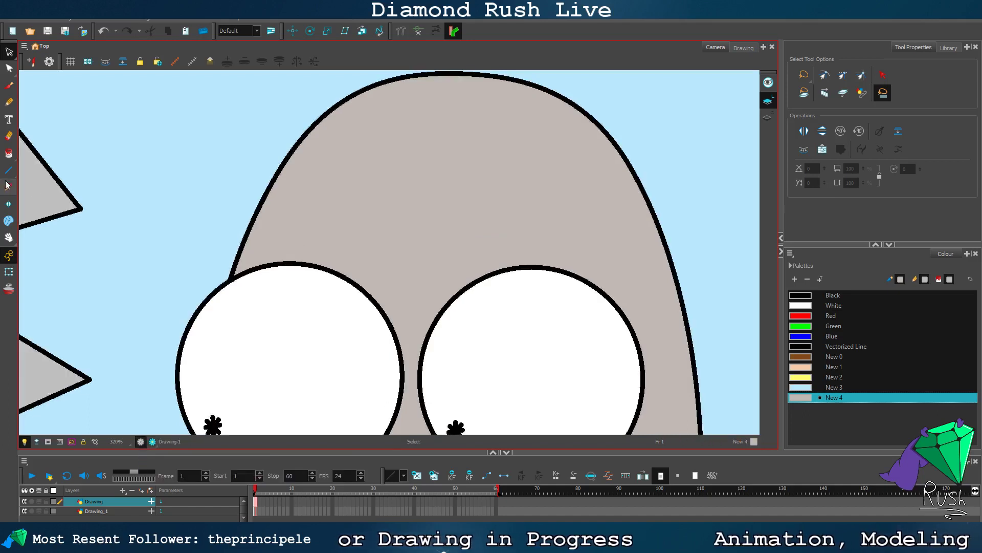
Step: Try a curved Polyline stroke across the forehead, discard it and set the drawing colour to Black
{"action": "left_click_drag", "start_coordinate": [11, 173], "coordinate": [31, 202]}
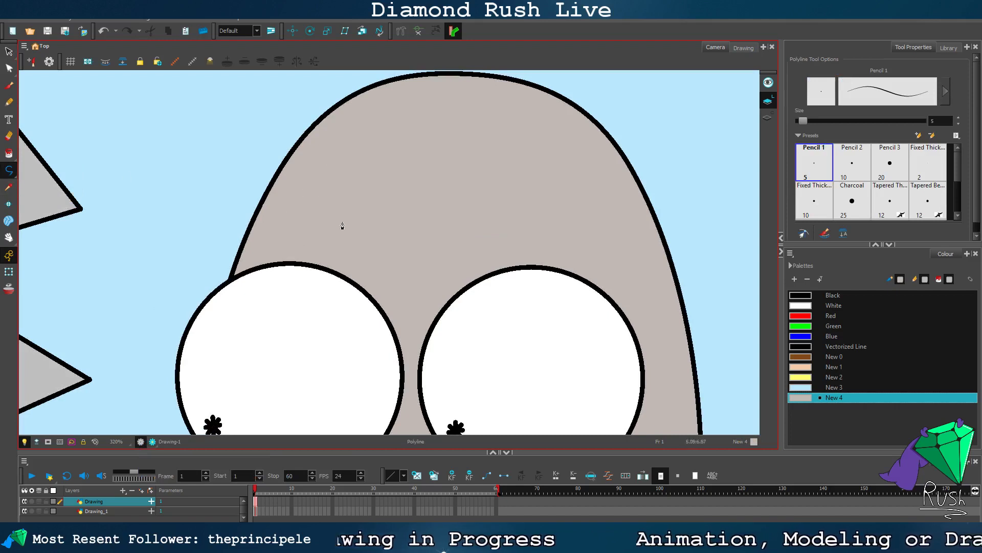
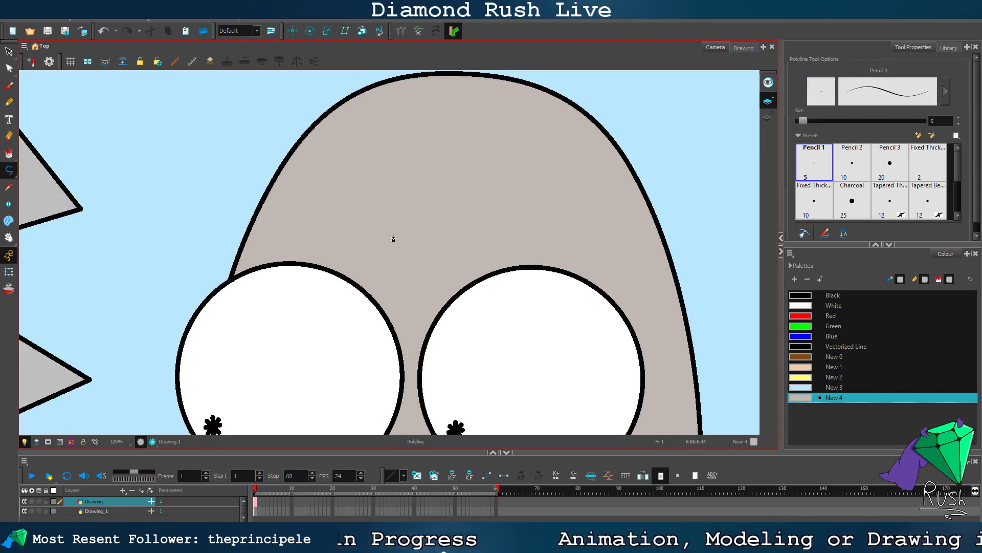
{"action": "left_click_drag", "start_coordinate": [549, 179], "coordinate": [670, 236]}
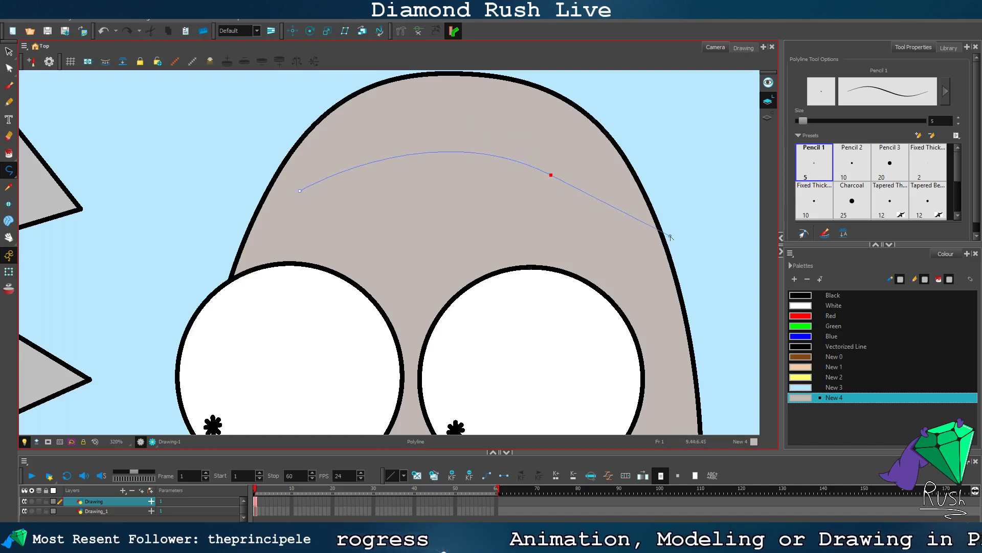
{"action": "left_click", "coordinate": [830, 296]}
{"action": "key", "text": "Escape"}
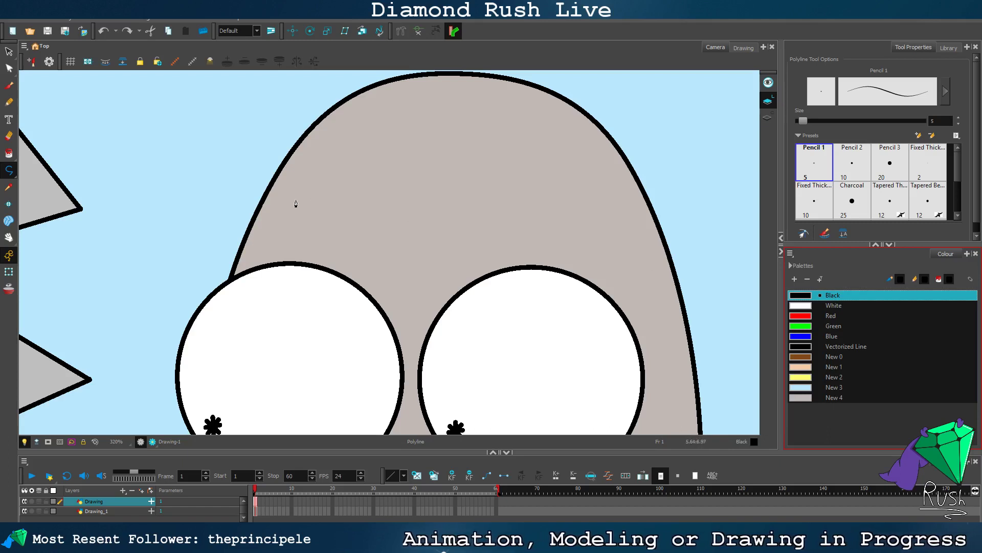
Step: Draw a wide, flat black ellipse on the forehead as the brow and pull its left end outward and slightly down
{"action": "left_click_drag", "start_coordinate": [6, 177], "coordinate": [38, 191]}
{"action": "left_click_drag", "start_coordinate": [320, 143], "coordinate": [564, 204]}
{"action": "left_click", "coordinate": [9, 68]}
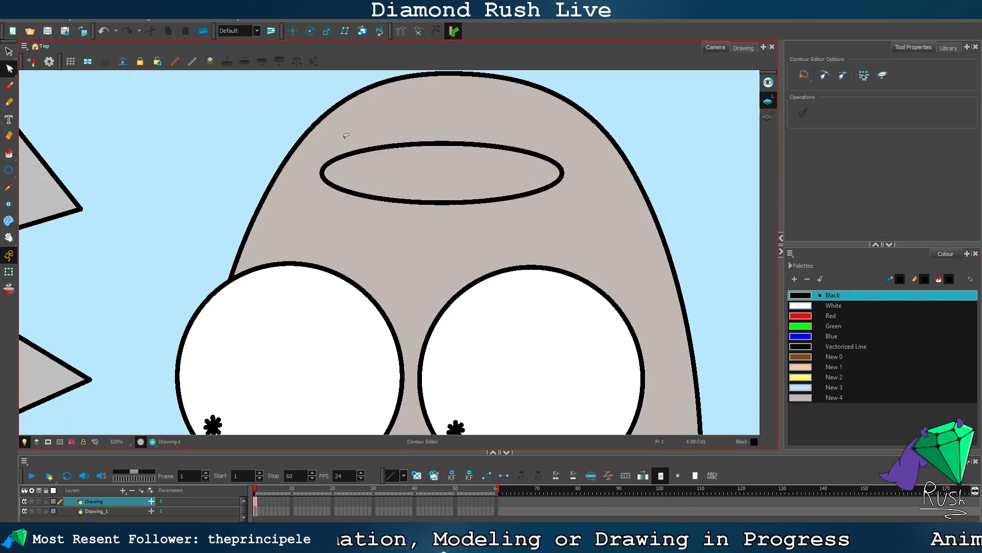
{"action": "left_click", "coordinate": [356, 153]}
{"action": "mouse_move", "coordinate": [357, 194]}
{"action": "left_mouse_down"}
{"action": "mouse_move", "coordinate": [325, 196]}
{"action": "mouse_move", "coordinate": [320, 168]}
{"action": "mouse_move", "coordinate": [349, 149]}
{"action": "mouse_move", "coordinate": [314, 171]}
{"action": "mouse_move", "coordinate": [324, 158]}
{"action": "mouse_move", "coordinate": [351, 160]}
{"action": "mouse_move", "coordinate": [313, 176]}
{"action": "mouse_move", "coordinate": [331, 166]}
{"action": "left_mouse_up"}
{"action": "left_click", "coordinate": [319, 168]}
{"action": "left_click", "coordinate": [314, 176]}
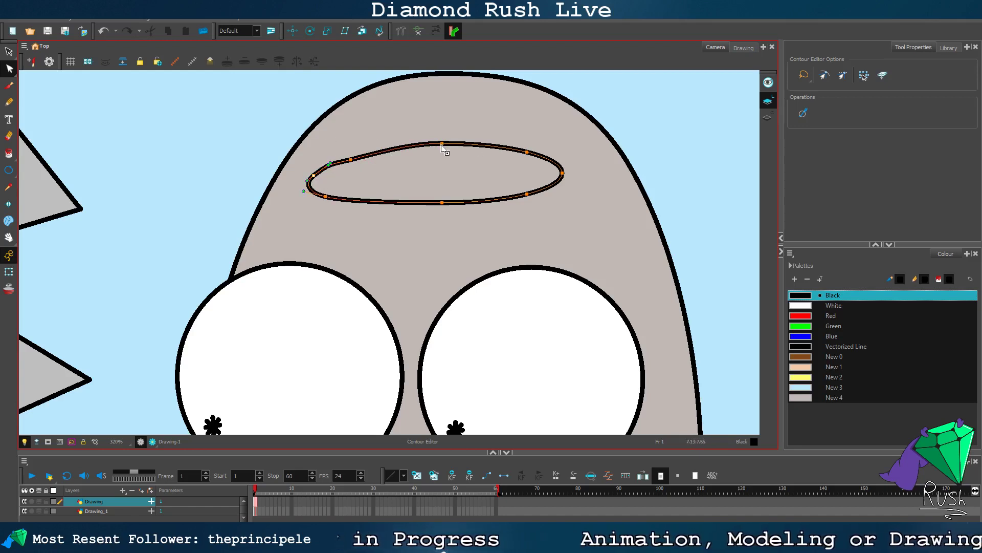
Step: Reshape the brow with the Contour Editor, flattening the top edge, lowering the right tip and raising the middle of the bottom edge
{"action": "mouse_move", "coordinate": [445, 145]}
{"action": "left_mouse_down"}
{"action": "mouse_move", "coordinate": [436, 171]}
{"action": "mouse_move", "coordinate": [430, 151]}
{"action": "left_mouse_up"}
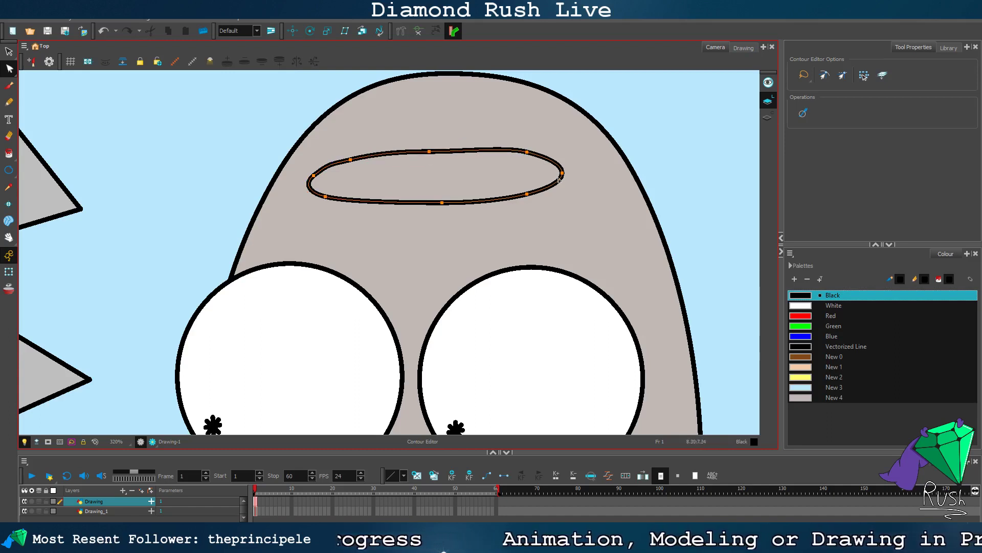
{"action": "left_click_drag", "start_coordinate": [563, 177], "coordinate": [519, 191]}
{"action": "left_click_drag", "start_coordinate": [440, 202], "coordinate": [433, 194]}
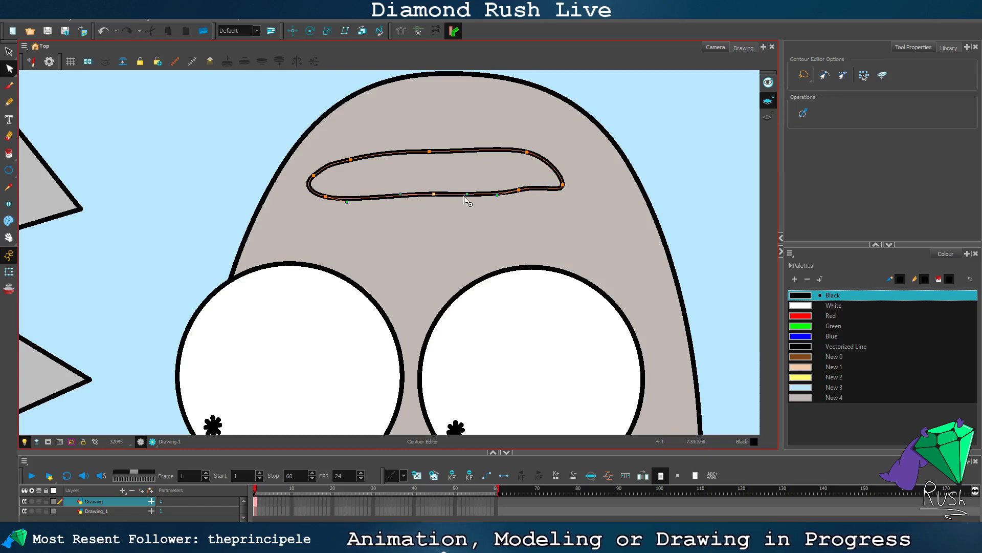
{"action": "left_click", "coordinate": [433, 195]}
{"action": "left_click_drag", "start_coordinate": [432, 196], "coordinate": [425, 196]}
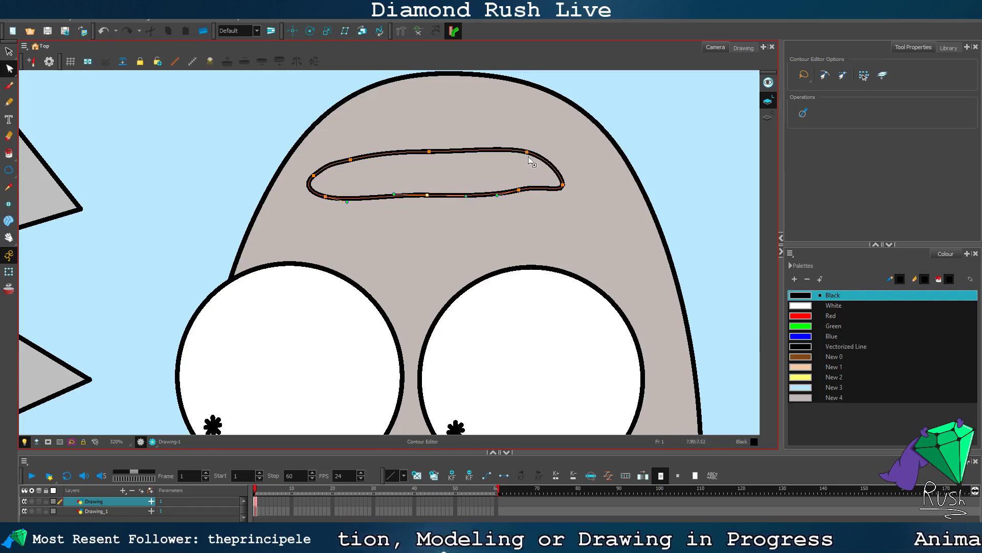
Step: Push the brow's upper right corner slightly outward and straighten the bottom edge near its right end
{"action": "left_click_drag", "start_coordinate": [527, 155], "coordinate": [535, 156]}
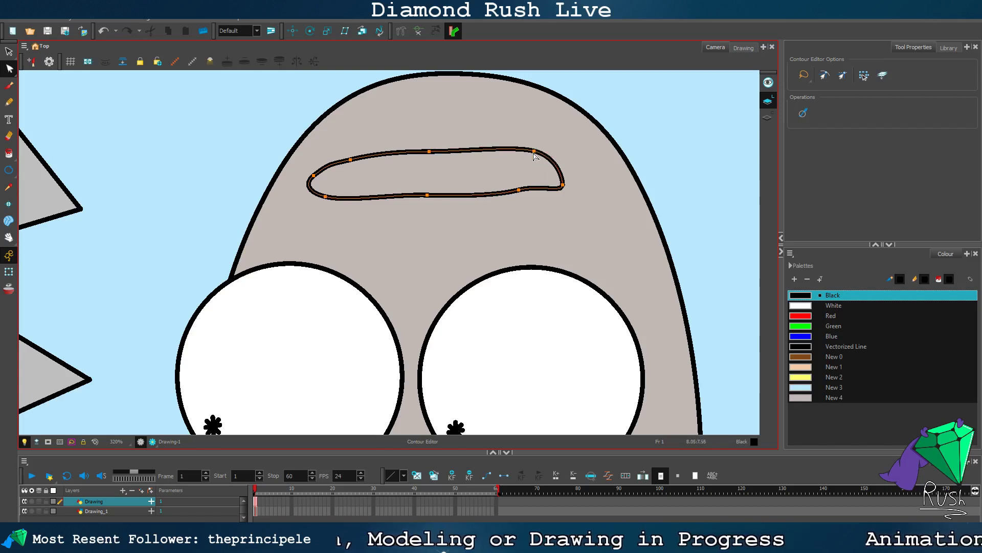
{"action": "left_click", "coordinate": [520, 190]}
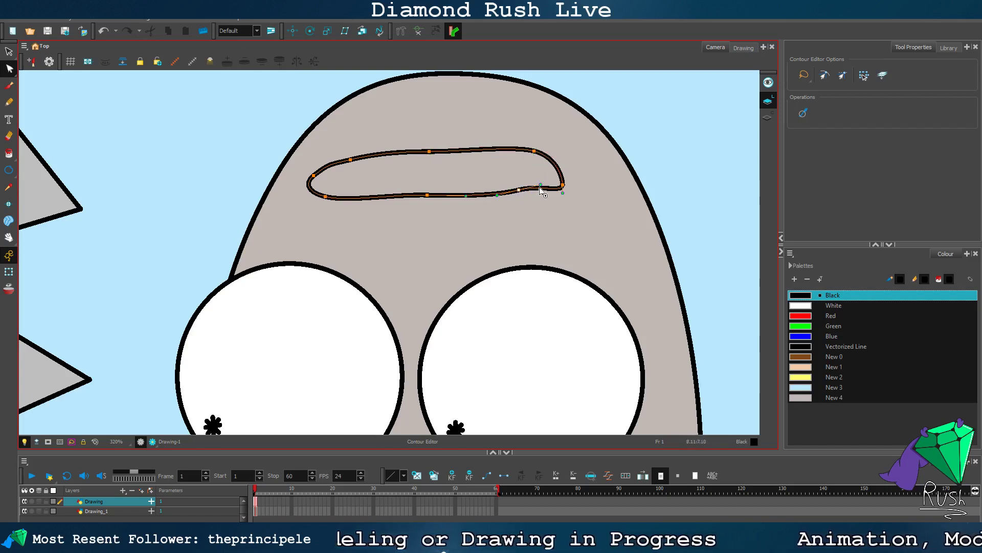
{"action": "left_click_drag", "start_coordinate": [540, 185], "coordinate": [523, 192]}
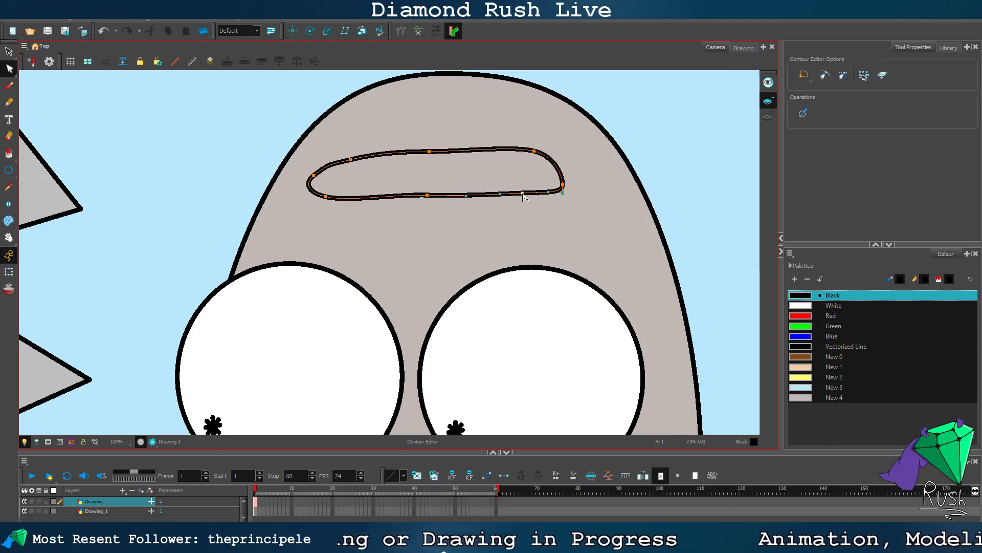
{"action": "left_click", "coordinate": [491, 210]}
{"action": "scroll", "coordinate": [487, 214], "scroll_direction": "down", "scroll_amount": 3}
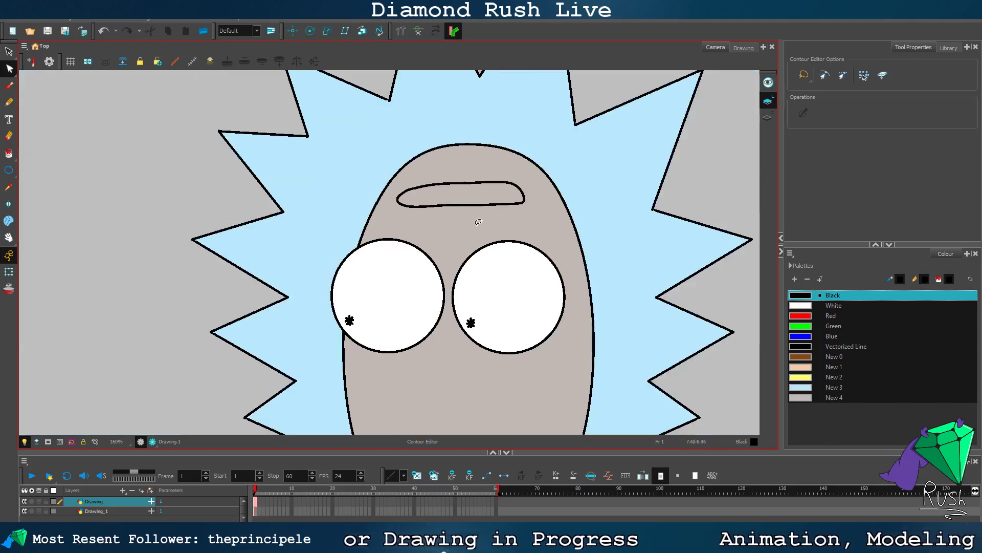
{"action": "scroll", "coordinate": [479, 223], "scroll_direction": "up", "scroll_amount": 2}
{"action": "left_click", "coordinate": [442, 196]}
{"action": "left_click", "coordinate": [449, 167]}
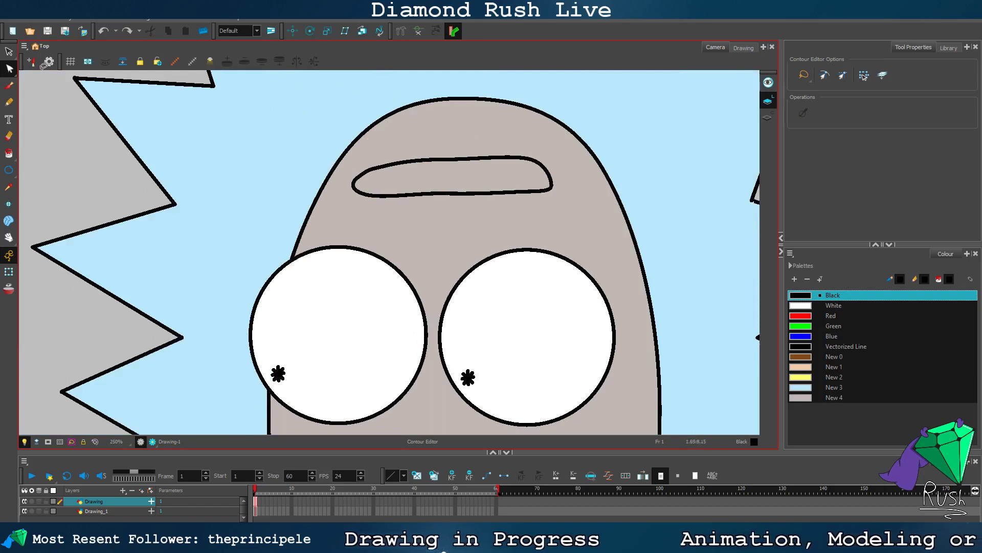
Step: Move the brow down and left to overlap the face outline just above the eyes, widening it and making it thinner
{"action": "left_click", "coordinate": [11, 53]}
{"action": "left_click", "coordinate": [474, 193]}
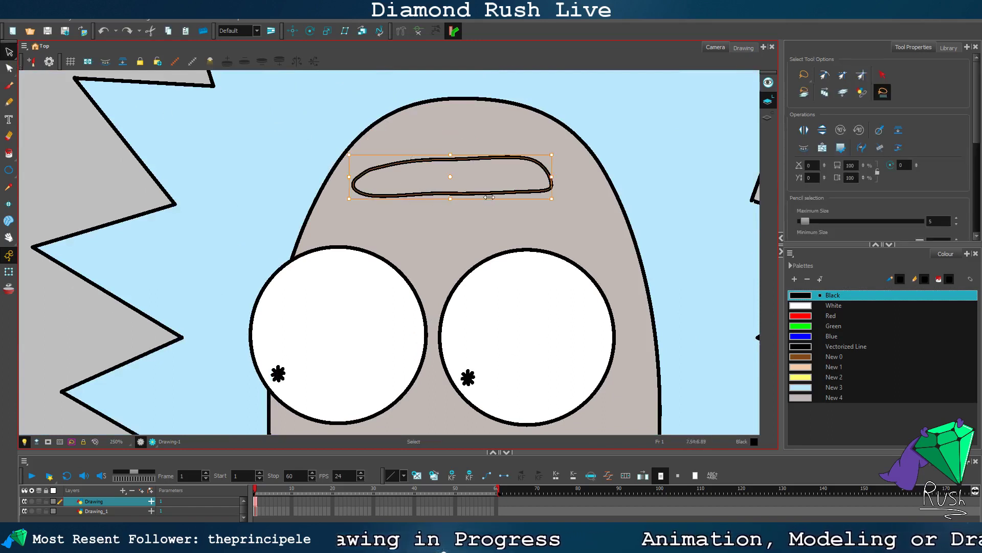
{"action": "mouse_move", "coordinate": [490, 193]}
{"action": "left_mouse_down"}
{"action": "mouse_move", "coordinate": [456, 233]}
{"action": "mouse_move", "coordinate": [426, 228]}
{"action": "left_mouse_up"}
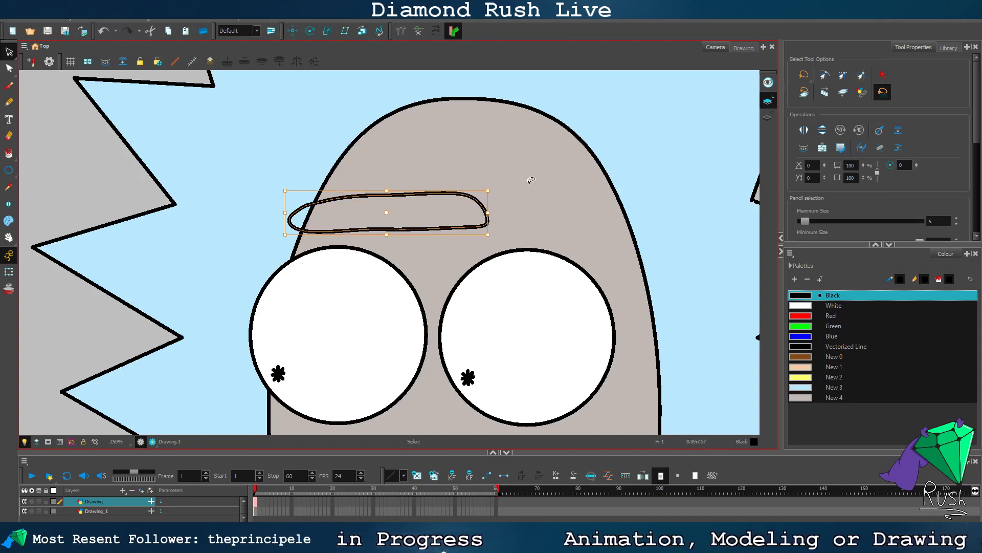
{"action": "mouse_move", "coordinate": [532, 181]}
{"action": "left_mouse_down"}
{"action": "mouse_move", "coordinate": [592, 171]}
{"action": "mouse_move", "coordinate": [583, 179]}
{"action": "left_mouse_up"}
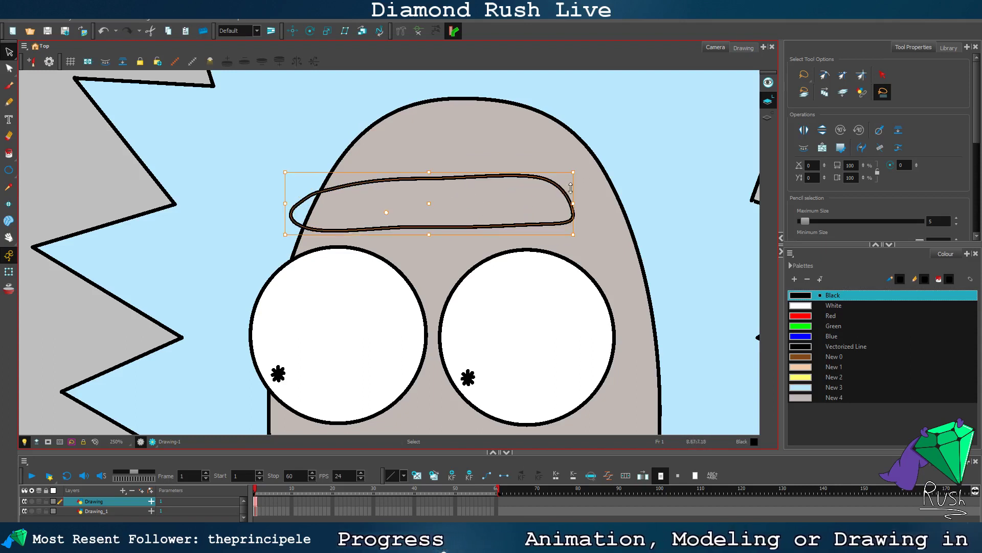
{"action": "left_click_drag", "start_coordinate": [427, 173], "coordinate": [428, 196]}
{"action": "left_click", "coordinate": [438, 160]}
{"action": "scroll", "coordinate": [459, 216], "scroll_direction": "down", "scroll_amount": 4}
{"action": "left_click", "coordinate": [207, 282]}
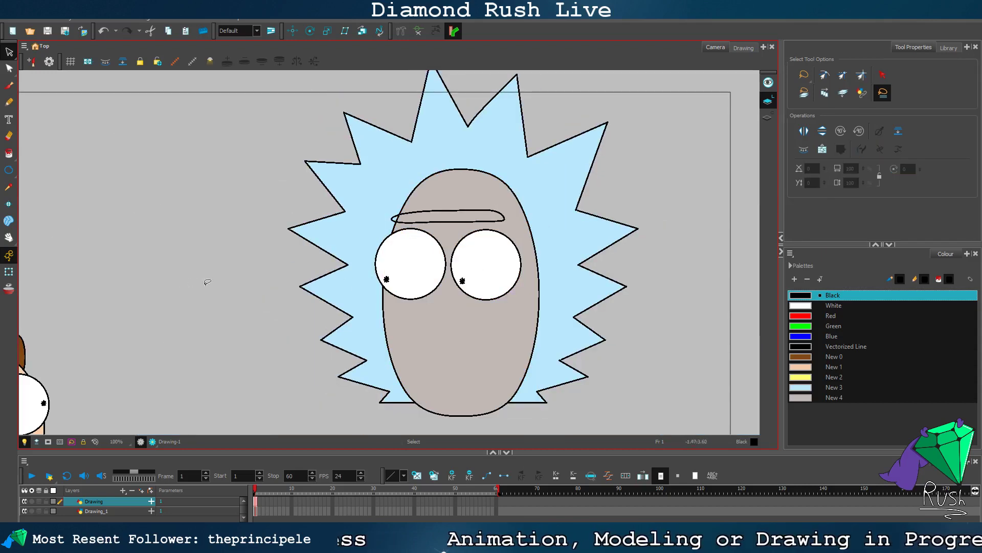
Step: Select the brow alone and move it off the face onto the empty area left of the hair
{"action": "scroll", "coordinate": [400, 199], "scroll_direction": "up", "scroll_amount": 3}
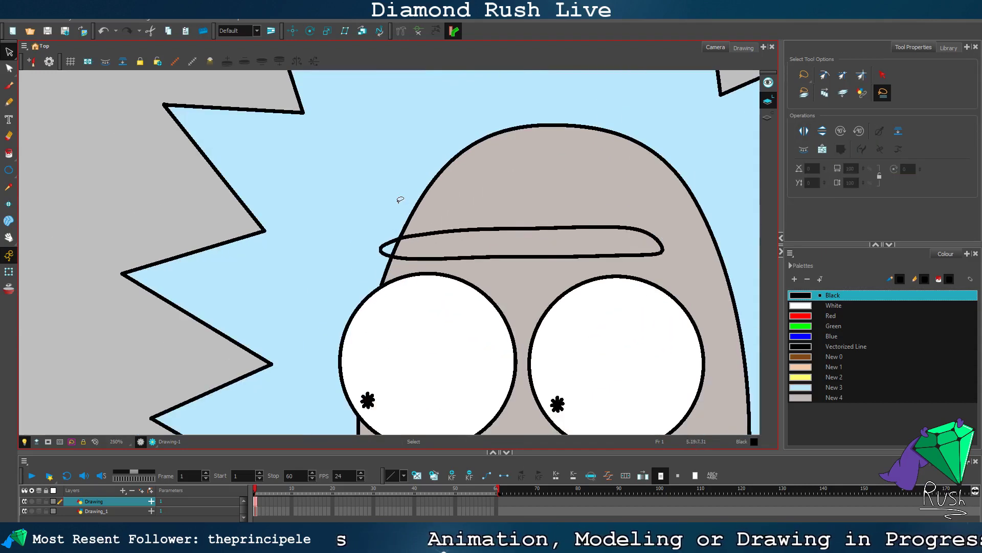
{"action": "left_click", "coordinate": [529, 226]}
{"action": "scroll", "coordinate": [530, 227], "scroll_direction": "down", "scroll_amount": 3}
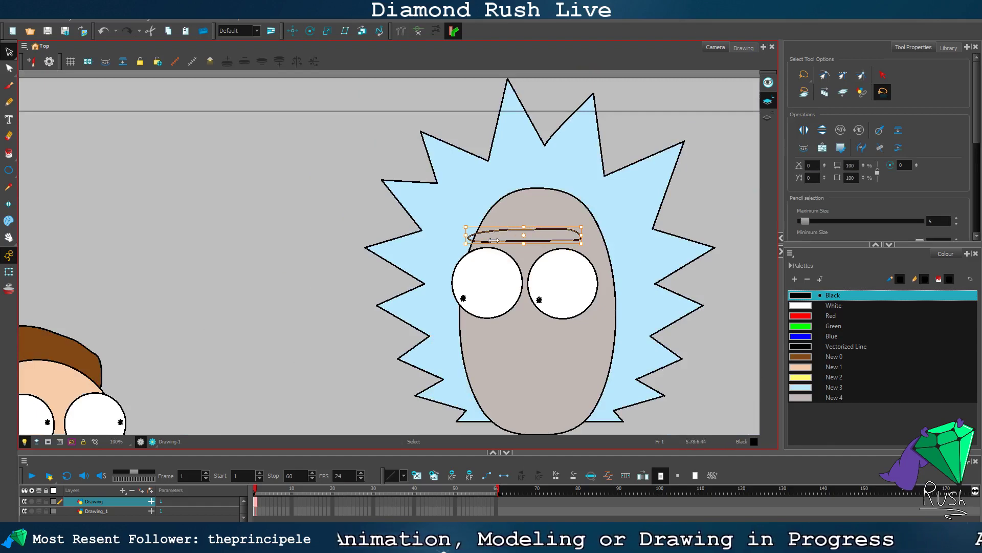
{"action": "scroll", "coordinate": [494, 240], "scroll_direction": "up", "scroll_amount": 3}
{"action": "scroll", "coordinate": [467, 214], "scroll_direction": "down", "scroll_amount": 3}
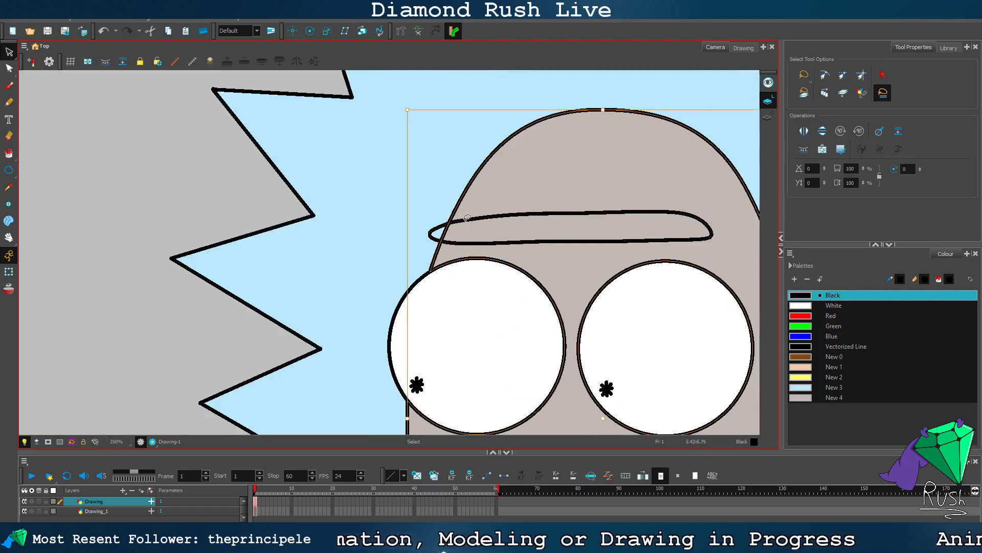
{"action": "scroll", "coordinate": [467, 220], "scroll_direction": "up", "scroll_amount": 3}
{"action": "mouse_move", "coordinate": [476, 217]}
{"action": "left_mouse_down"}
{"action": "mouse_move", "coordinate": [50, 199]}
{"action": "mouse_move", "coordinate": [49, 277]}
{"action": "mouse_move", "coordinate": [17, 320]}
{"action": "left_mouse_up"}
{"action": "left_click", "coordinate": [811, 387]}
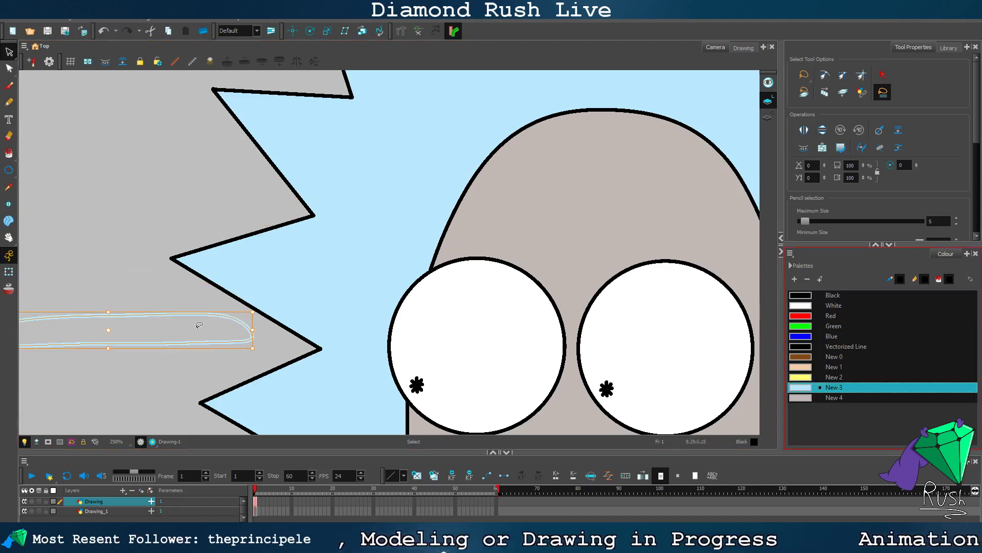
{"action": "key", "text": "ctrl+z"}
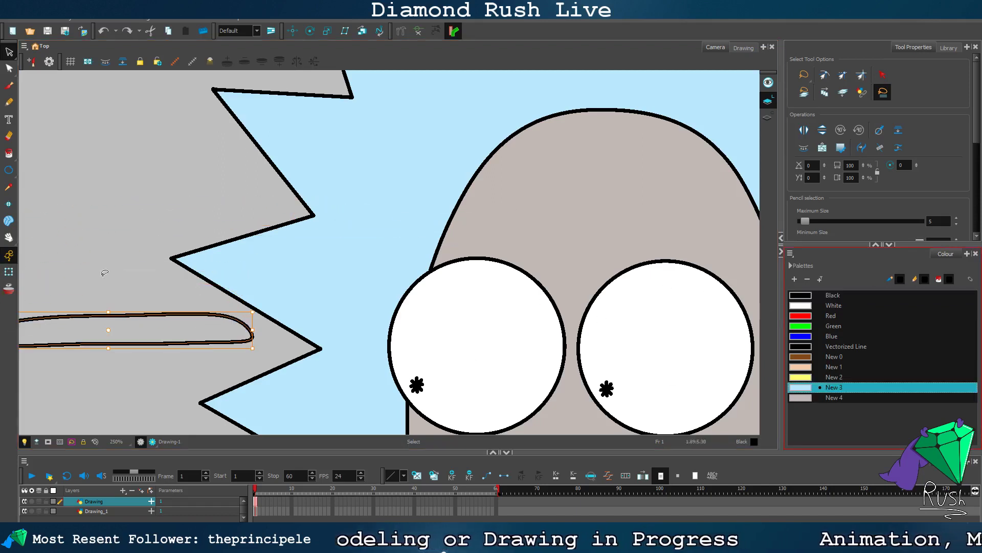
{"action": "left_click", "coordinate": [8, 153]}
{"action": "left_click", "coordinate": [165, 328]}
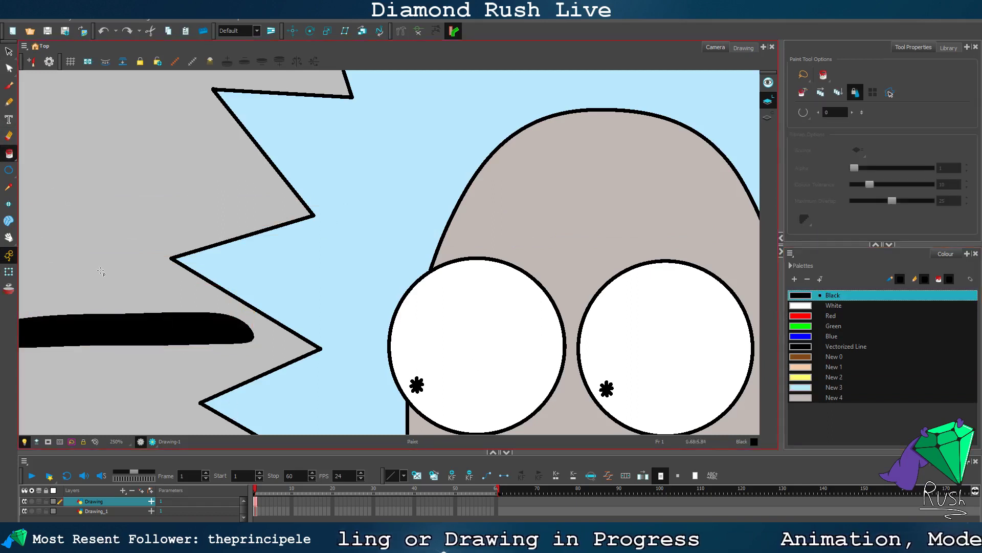
{"action": "key", "text": "ctrl+z"}
Step: Fill the inside of the brow with New 3, then select the whole brow and bring it to the front
{"action": "left_click", "coordinate": [834, 387]}
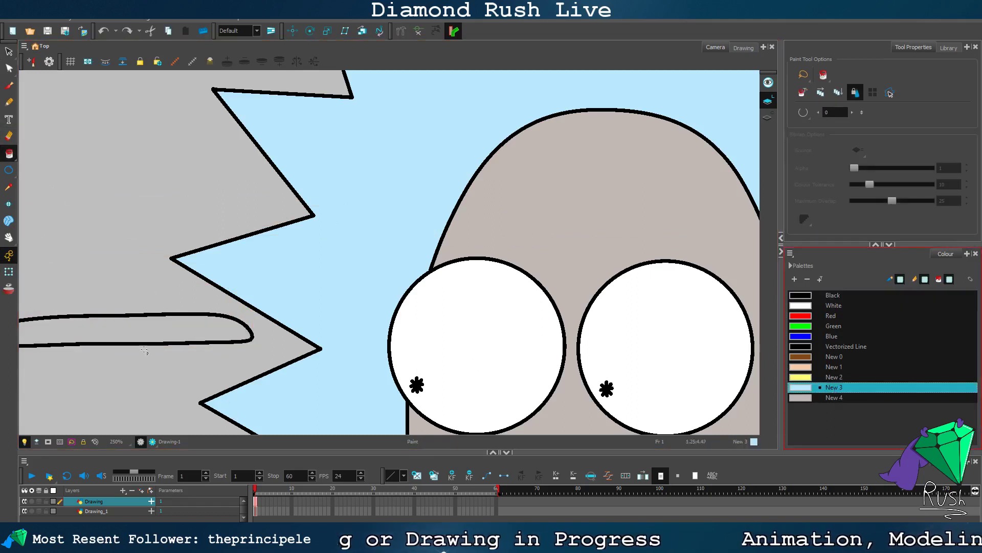
{"action": "left_click", "coordinate": [153, 328]}
{"action": "key", "text": "alt+s"}
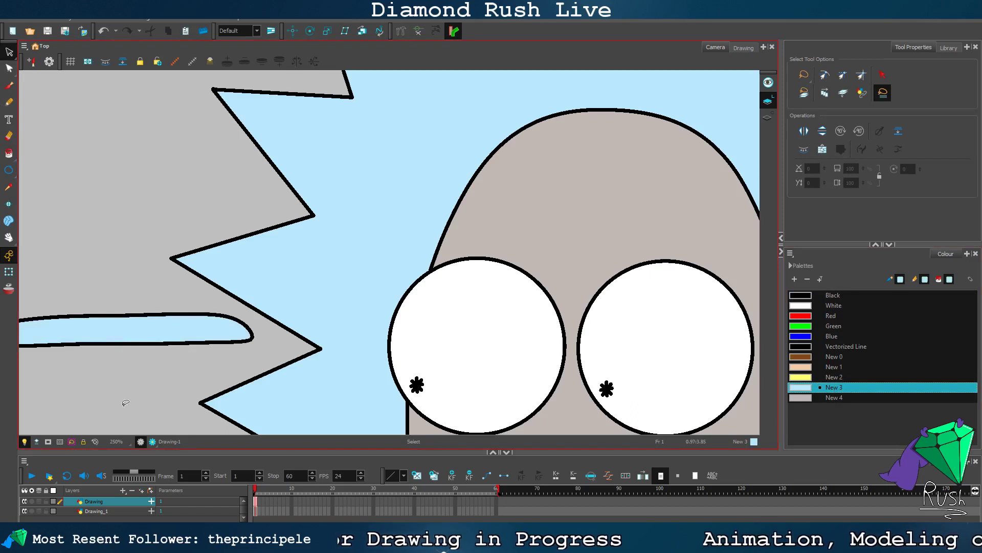
{"action": "left_click", "coordinate": [132, 333]}
{"action": "right_click", "coordinate": [132, 335]}
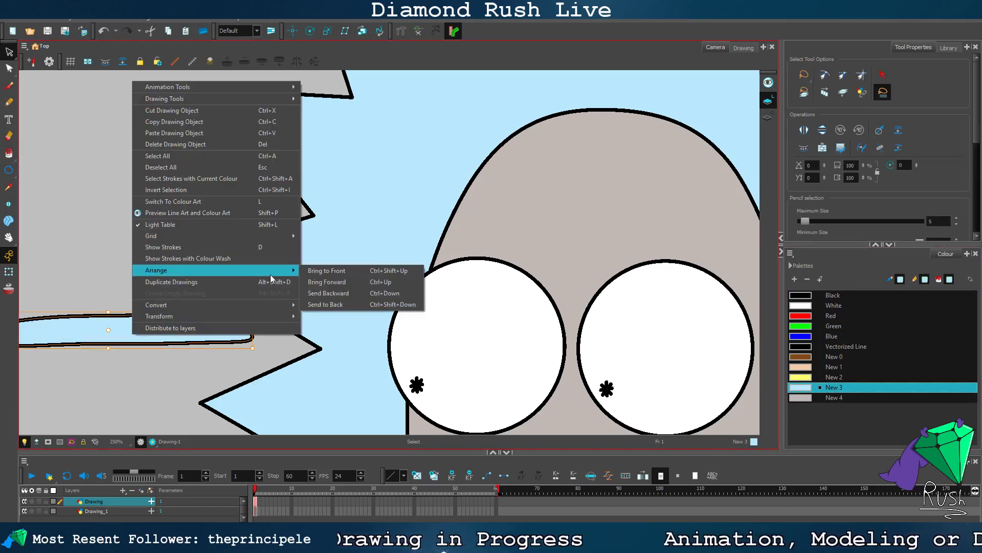
{"action": "left_click", "coordinate": [330, 274]}
Step: Move the filled brow back onto the forehead above the eyes and widen it slightly
{"action": "left_click_drag", "start_coordinate": [151, 322], "coordinate": [603, 217]}
{"action": "scroll", "coordinate": [613, 281], "scroll_direction": "down", "scroll_amount": 3}
{"action": "scroll", "coordinate": [644, 266], "scroll_direction": "up", "scroll_amount": 2}
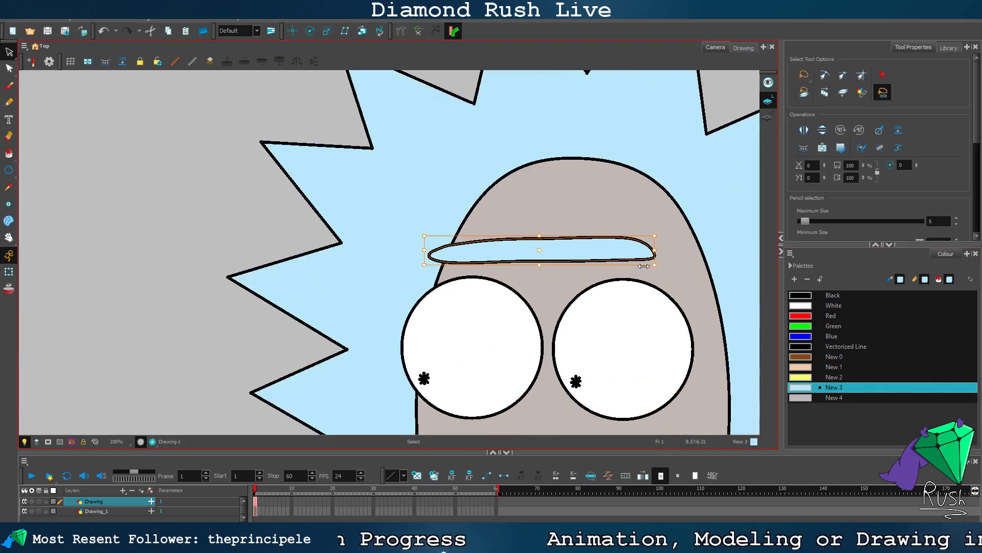
{"action": "left_click_drag", "start_coordinate": [651, 238], "coordinate": [623, 256]}
{"action": "scroll", "coordinate": [379, 363], "scroll_direction": "down", "scroll_amount": 3}
{"action": "scroll", "coordinate": [374, 364], "scroll_direction": "up", "scroll_amount": 1}
{"action": "scroll", "coordinate": [363, 366], "scroll_direction": "up", "scroll_amount": 2}
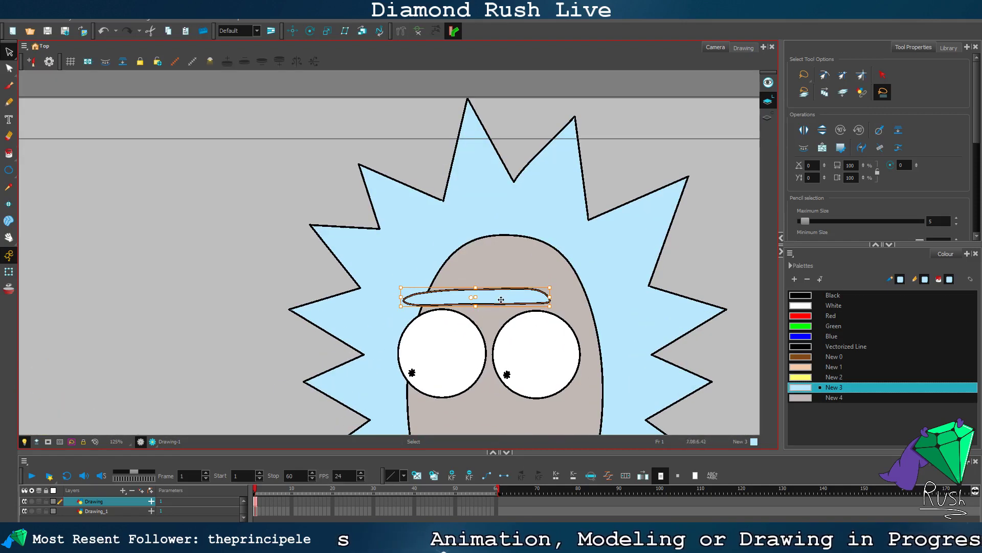
Step: Reposition the brow a little above both eyes, overlapping the face's left edge, and stretch its right end outward
{"action": "left_click_drag", "start_coordinate": [501, 300], "coordinate": [501, 318]}
{"action": "scroll", "coordinate": [382, 349], "scroll_direction": "down", "scroll_amount": 3}
{"action": "scroll", "coordinate": [427, 406], "scroll_direction": "up", "scroll_amount": 4}
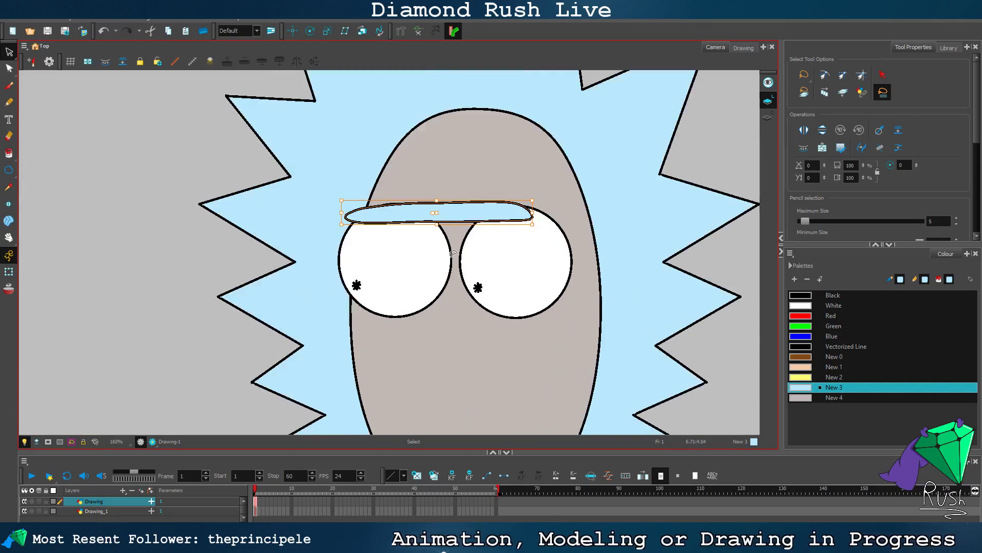
{"action": "left_click_drag", "start_coordinate": [461, 215], "coordinate": [471, 188]}
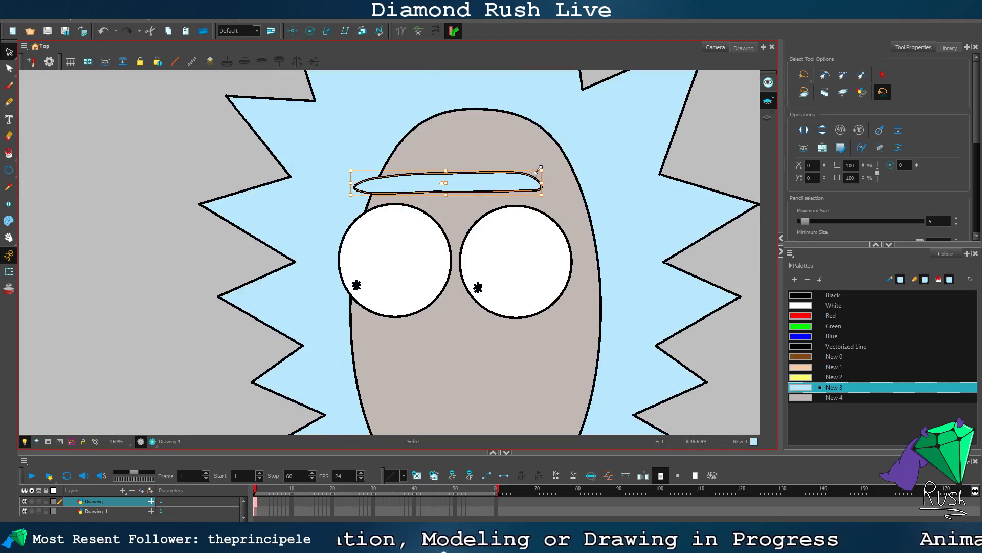
{"action": "left_click_drag", "start_coordinate": [540, 168], "coordinate": [557, 169]}
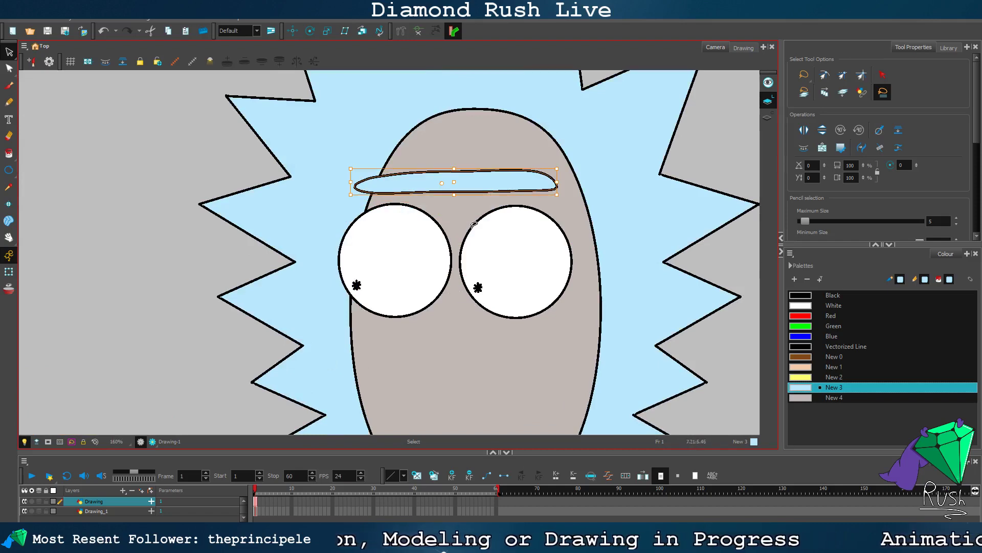
Step: Deselect the brow and check the blue-haired character's head in Render View
{"action": "scroll", "coordinate": [489, 198], "scroll_direction": "up", "scroll_amount": 3}
{"action": "scroll", "coordinate": [386, 239], "scroll_direction": "down", "scroll_amount": 5}
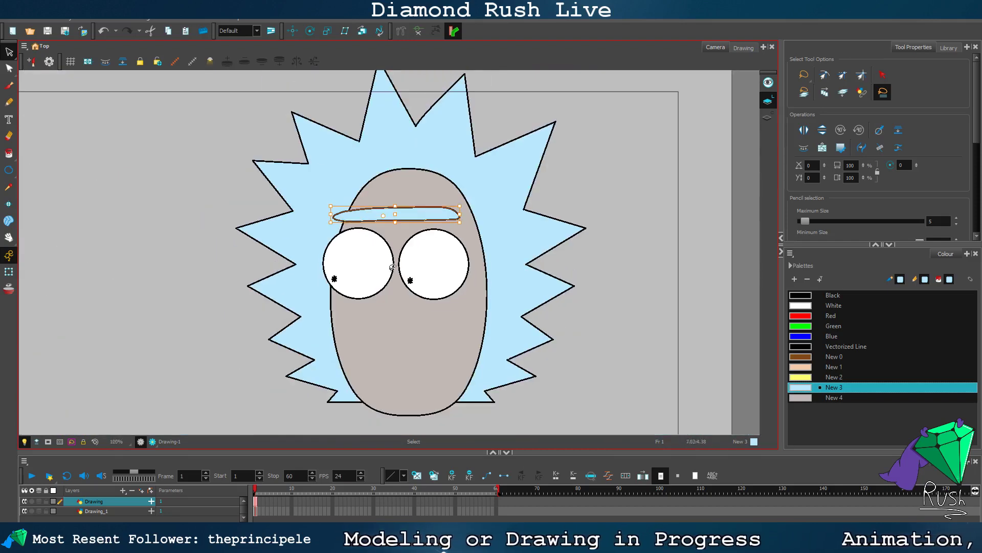
{"action": "left_click", "coordinate": [223, 295]}
{"action": "scroll", "coordinate": [227, 298], "scroll_direction": "down", "scroll_amount": 5}
{"action": "scroll", "coordinate": [205, 313], "scroll_direction": "up", "scroll_amount": 4}
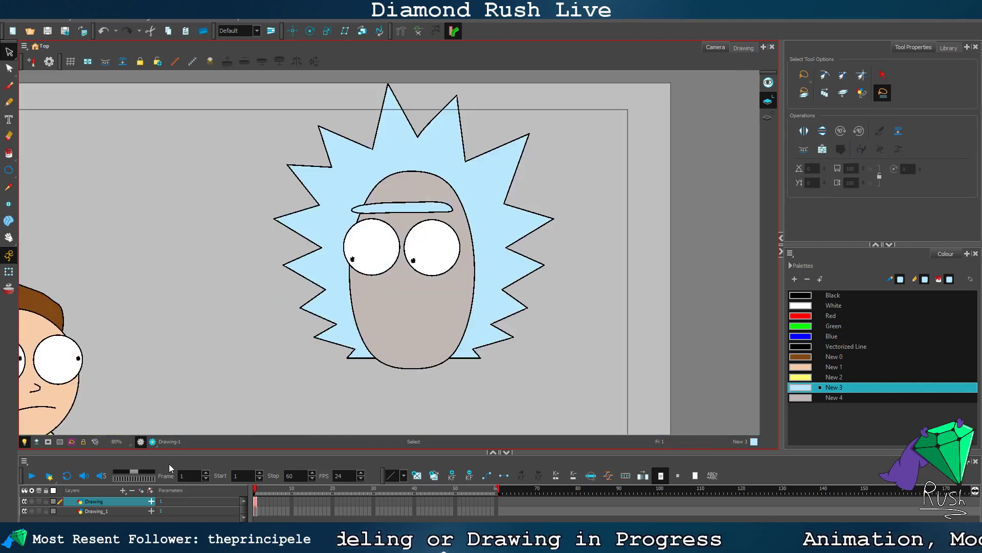
{"action": "left_click", "coordinate": [152, 441]}
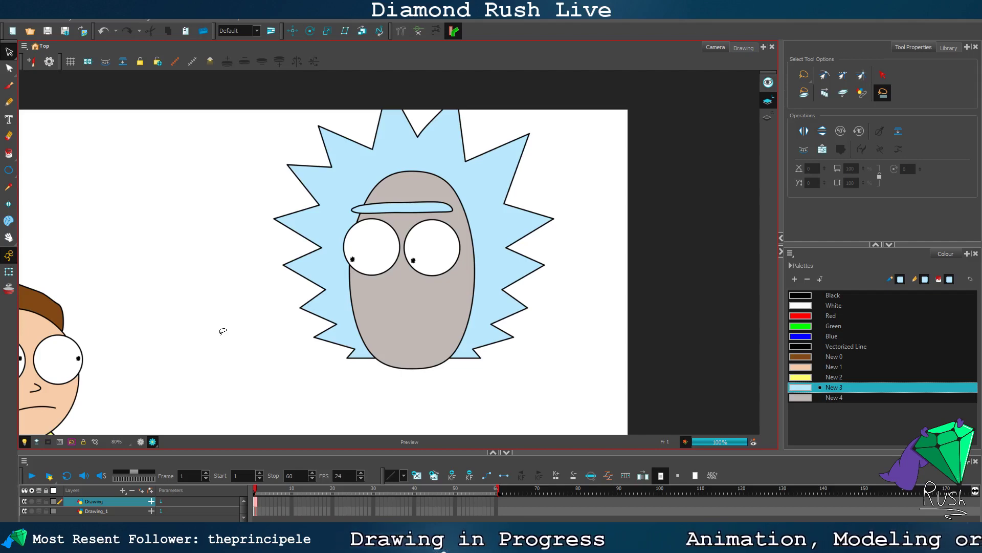
{"action": "left_click", "coordinate": [152, 441]}
Step: Draw a black downward-curving Polyline stroke just under the left eye of the blue-haired character
{"action": "scroll", "coordinate": [273, 258], "scroll_direction": "up", "scroll_amount": 5}
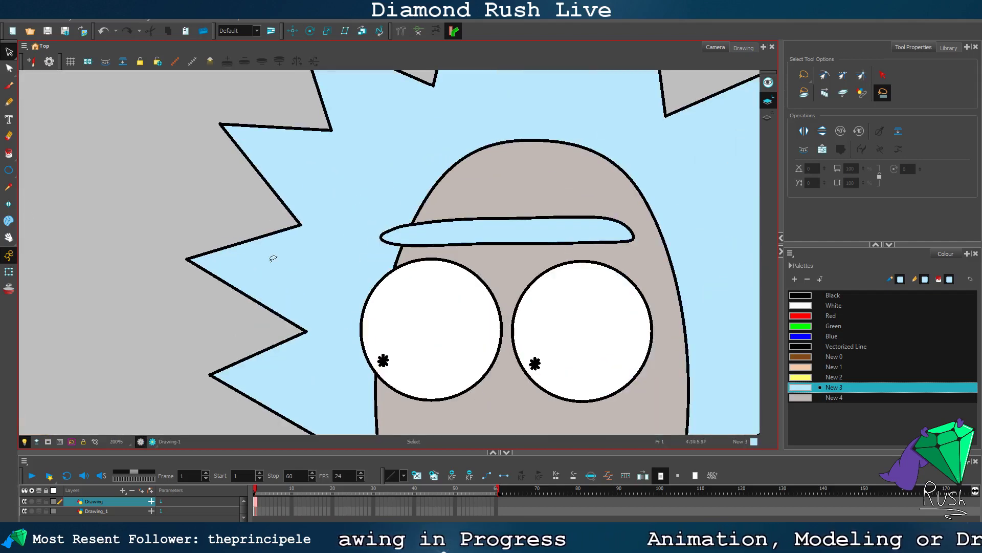
{"action": "left_click", "coordinate": [9, 237]}
{"action": "left_click_drag", "start_coordinate": [241, 307], "coordinate": [72, 154]}
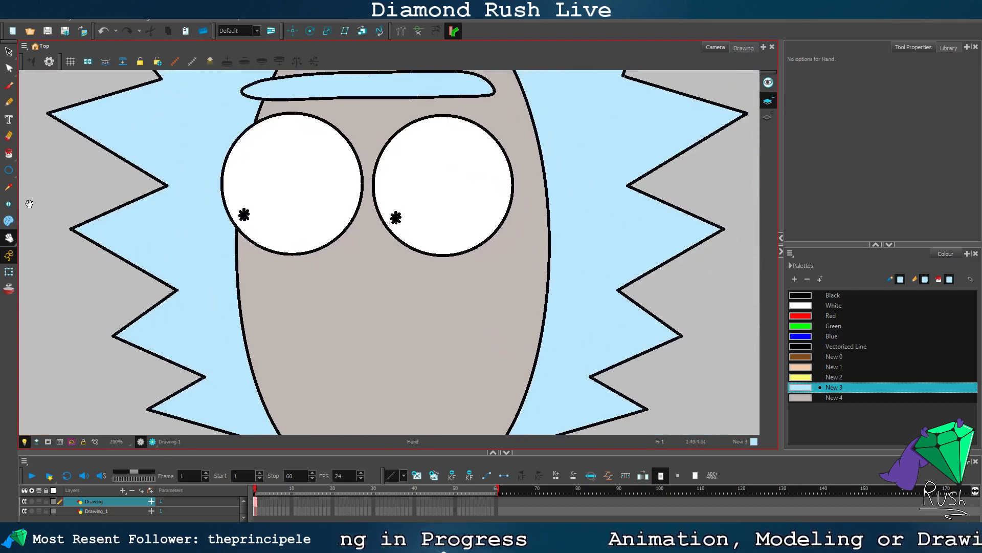
{"action": "left_click_drag", "start_coordinate": [9, 170], "coordinate": [27, 202]}
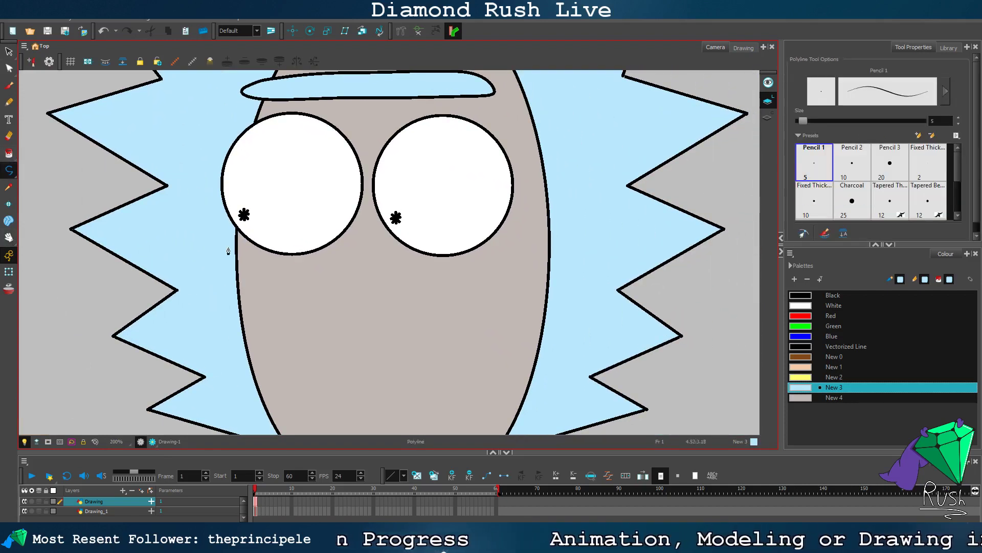
{"action": "left_click", "coordinate": [858, 295]}
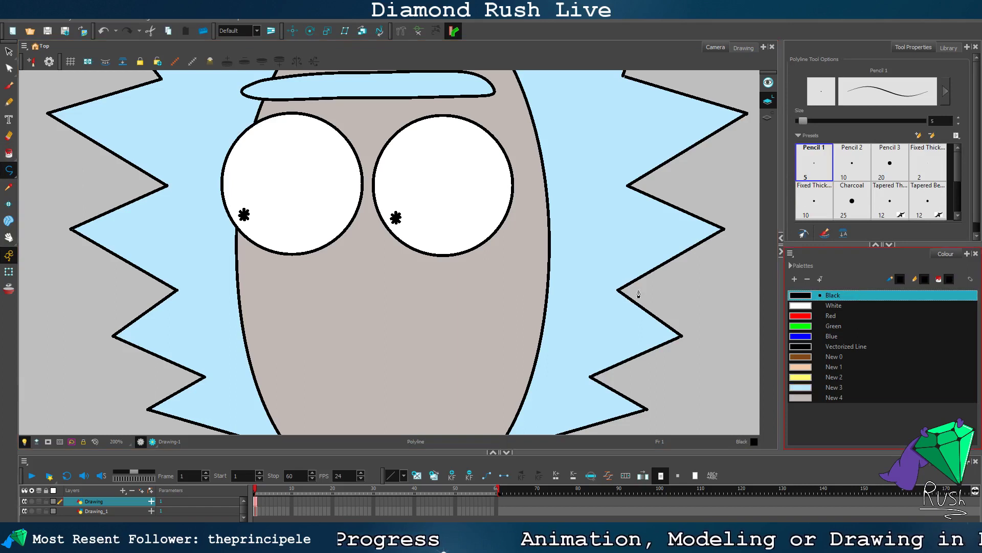
{"action": "left_click", "coordinate": [250, 255]}
{"action": "left_click_drag", "start_coordinate": [339, 253], "coordinate": [394, 217]}
{"action": "key", "text": "Escape"}
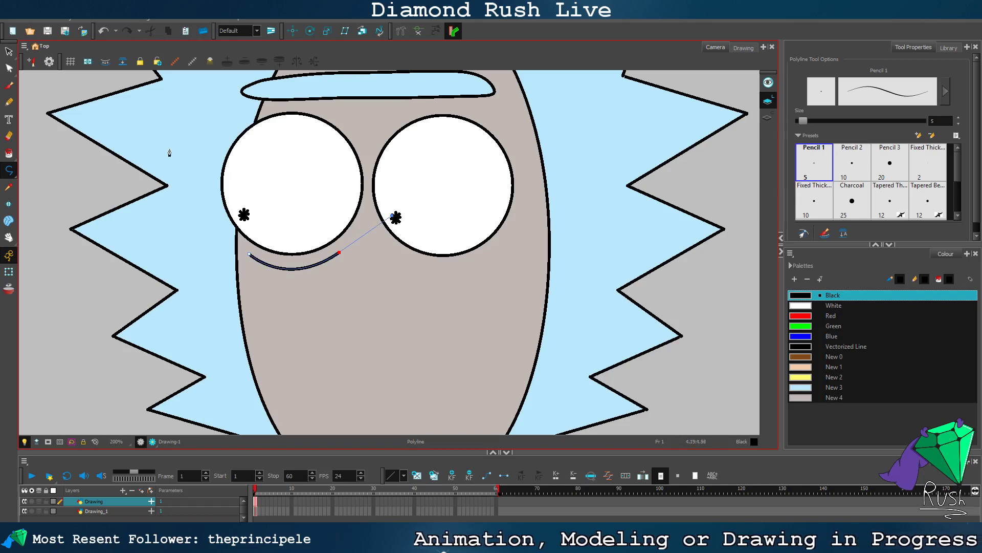
Step: Duplicate the under-eye line and place the copy just below the right eye, then clear the selection
{"action": "left_click", "coordinate": [9, 51]}
{"action": "left_click", "coordinate": [309, 259]}
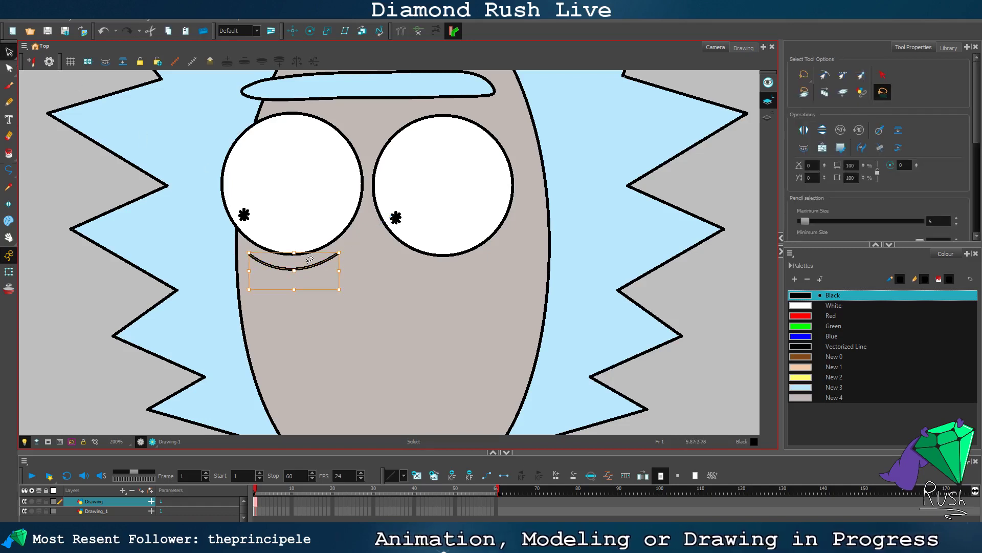
{"action": "mouse_move", "coordinate": [309, 258]}
{"action": "left_mouse_down"}
{"action": "mouse_move", "coordinate": [308, 277]}
{"action": "mouse_move", "coordinate": [465, 274]}
{"action": "mouse_move", "coordinate": [458, 266]}
{"action": "left_mouse_up"}
{"action": "left_click", "coordinate": [473, 304]}
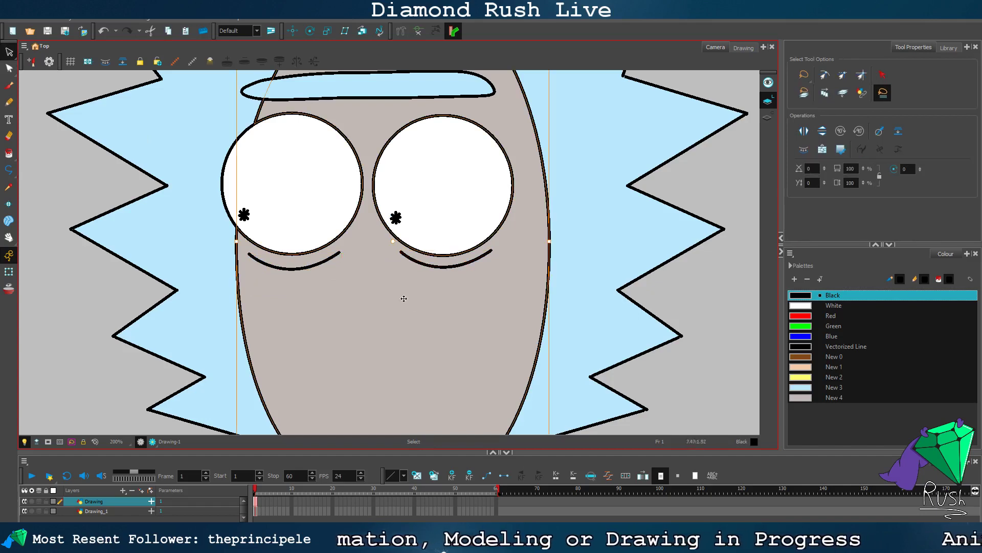
{"action": "left_click", "coordinate": [89, 299]}
{"action": "scroll", "coordinate": [326, 287], "scroll_direction": "down", "scroll_amount": 2}
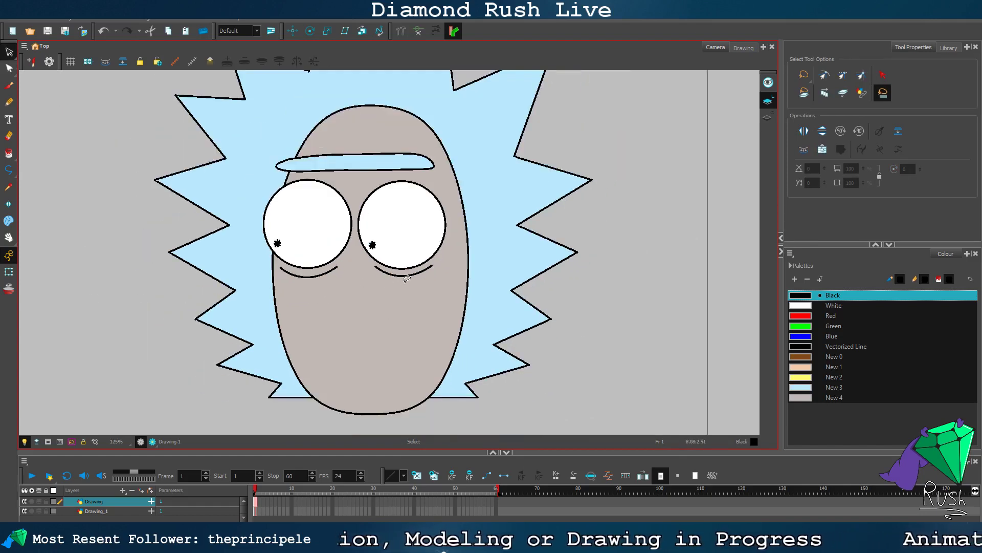
Step: Nudge and tilt the two under-eye lines slightly, raising the outer end of each
{"action": "scroll", "coordinate": [406, 278], "scroll_direction": "up", "scroll_amount": 3}
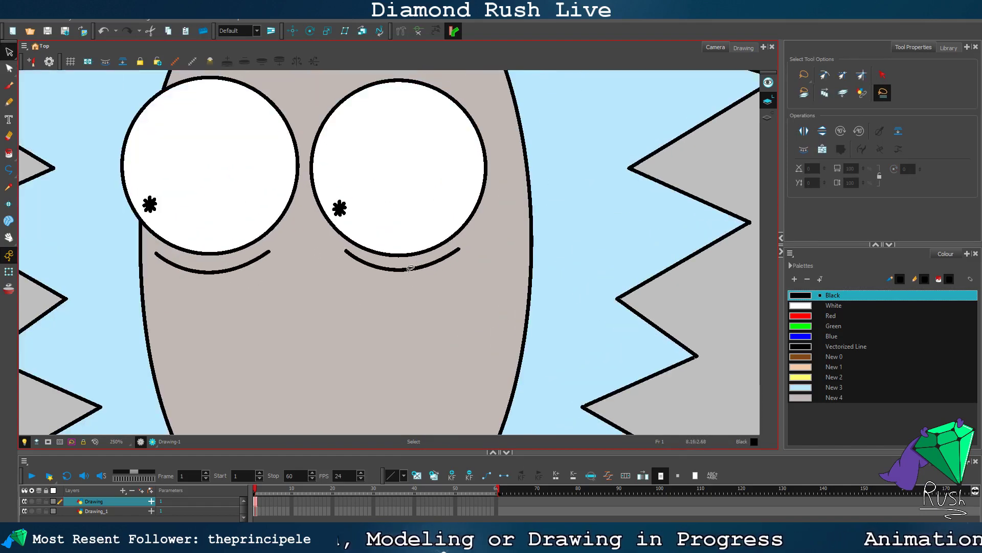
{"action": "left_click", "coordinate": [410, 268]}
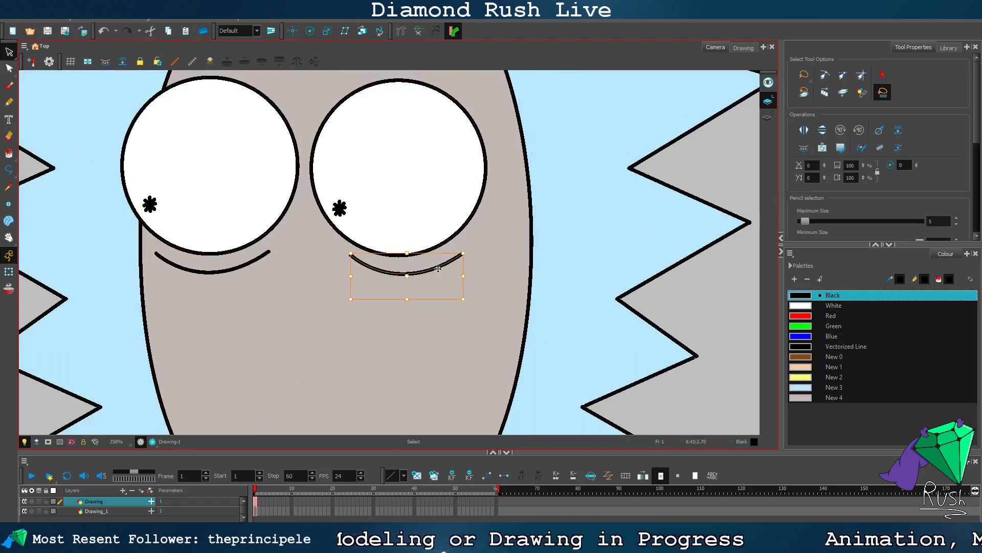
{"action": "left_click_drag", "start_coordinate": [471, 252], "coordinate": [471, 242]}
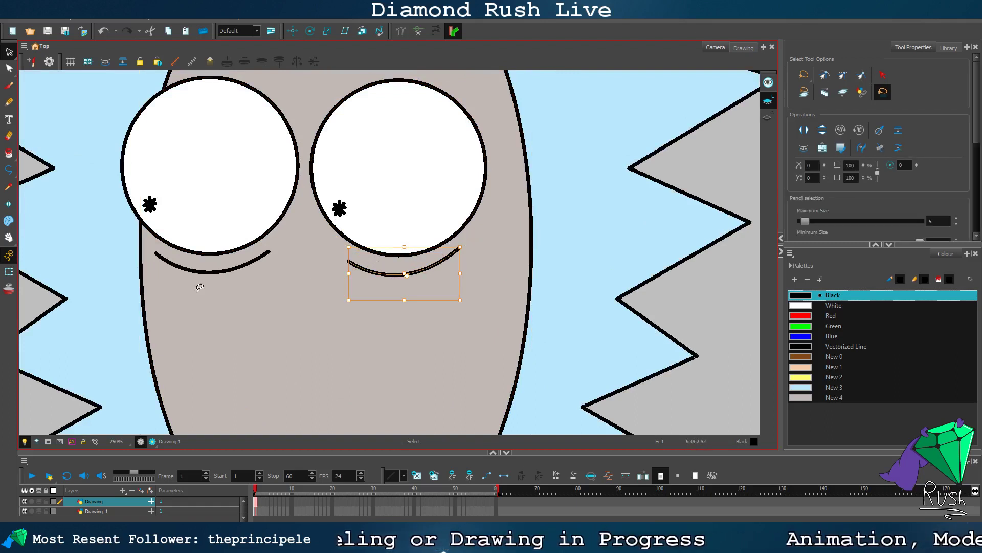
{"action": "left_click", "coordinate": [213, 268]}
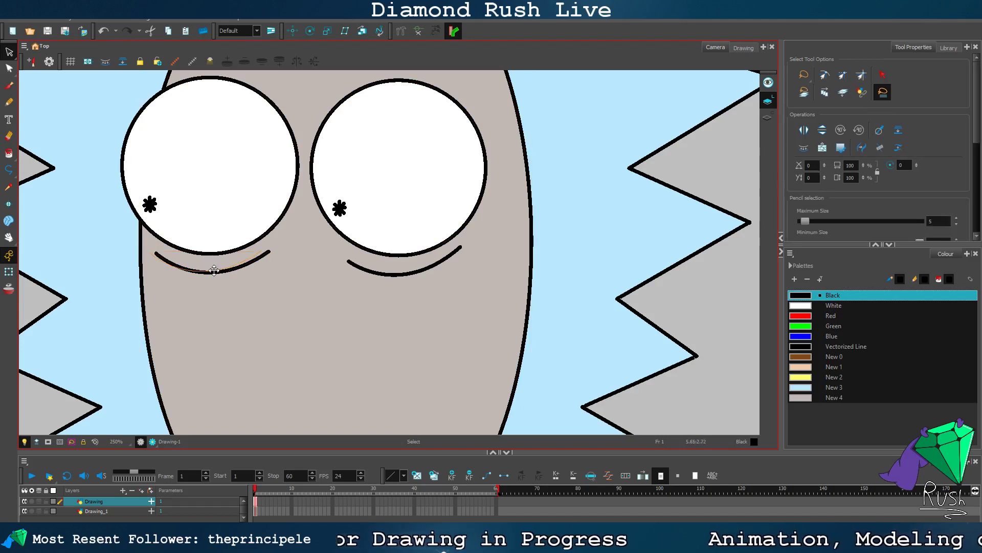
{"action": "left_click_drag", "start_coordinate": [222, 272], "coordinate": [214, 270]}
{"action": "left_click_drag", "start_coordinate": [272, 246], "coordinate": [271, 252]}
{"action": "left_click", "coordinate": [680, 296]}
{"action": "scroll", "coordinate": [662, 327], "scroll_direction": "down", "scroll_amount": 4}
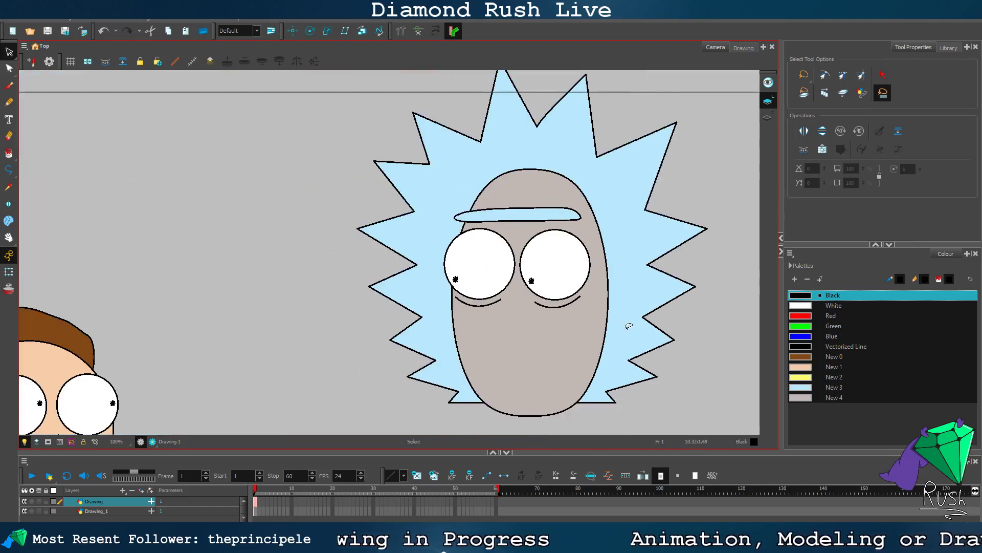
Step: Draw a narrow black V-shaped nose with a rounded tip between the two under-eye lines using the Polyline tool
{"action": "scroll", "coordinate": [628, 326], "scroll_direction": "up", "scroll_amount": 3}
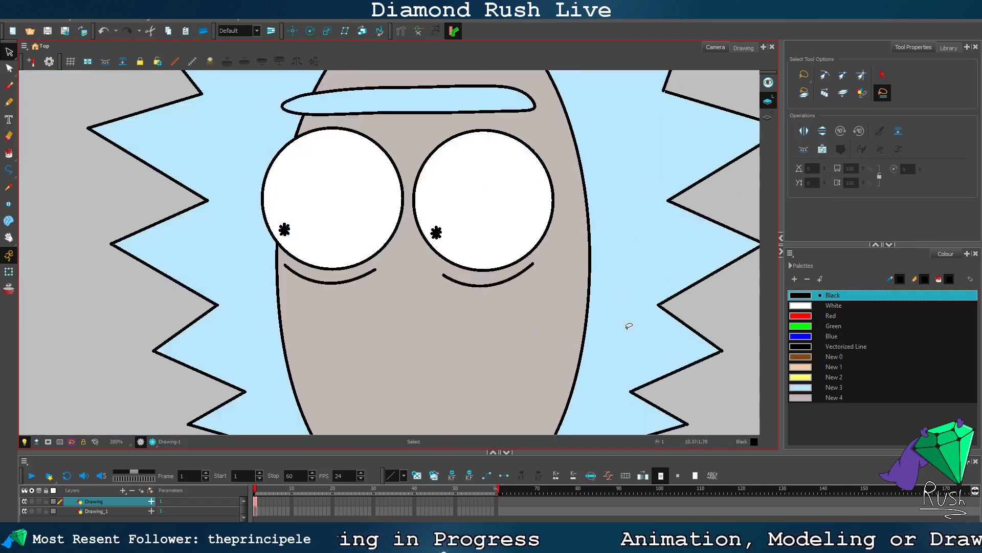
{"action": "left_click", "coordinate": [8, 169]}
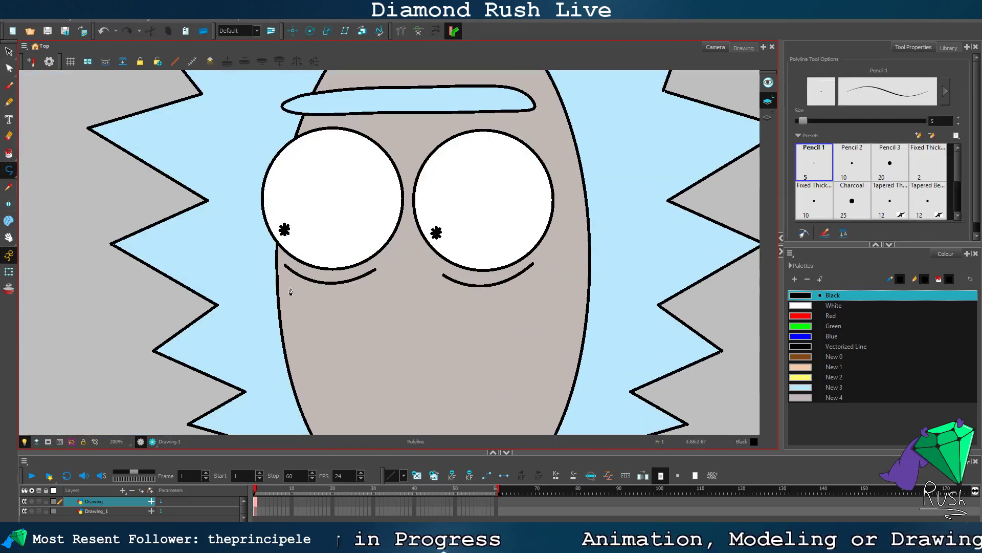
{"action": "left_click", "coordinate": [394, 258]}
{"action": "mouse_move", "coordinate": [415, 272]}
{"action": "left_mouse_down"}
{"action": "mouse_move", "coordinate": [465, 213]}
{"action": "mouse_move", "coordinate": [477, 158]}
{"action": "mouse_move", "coordinate": [437, 142]}
{"action": "mouse_move", "coordinate": [465, 136]}
{"action": "left_mouse_up"}
{"action": "left_click", "coordinate": [6, 68]}
Step: Shorten the nose by pulling its curve's tip upward with the Contour Editor
{"action": "scroll", "coordinate": [336, 277], "scroll_direction": "up", "scroll_amount": 1}
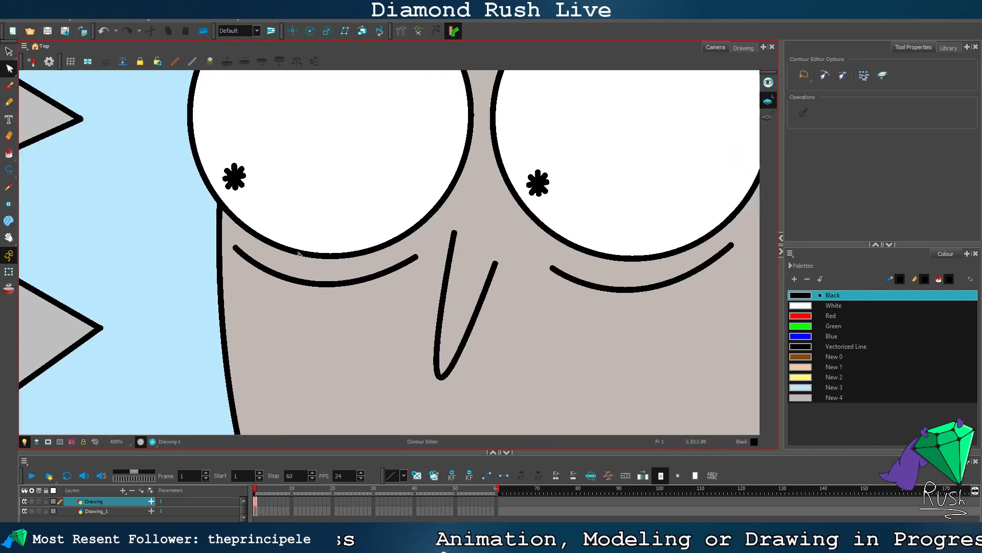
{"action": "left_click", "coordinate": [455, 230]}
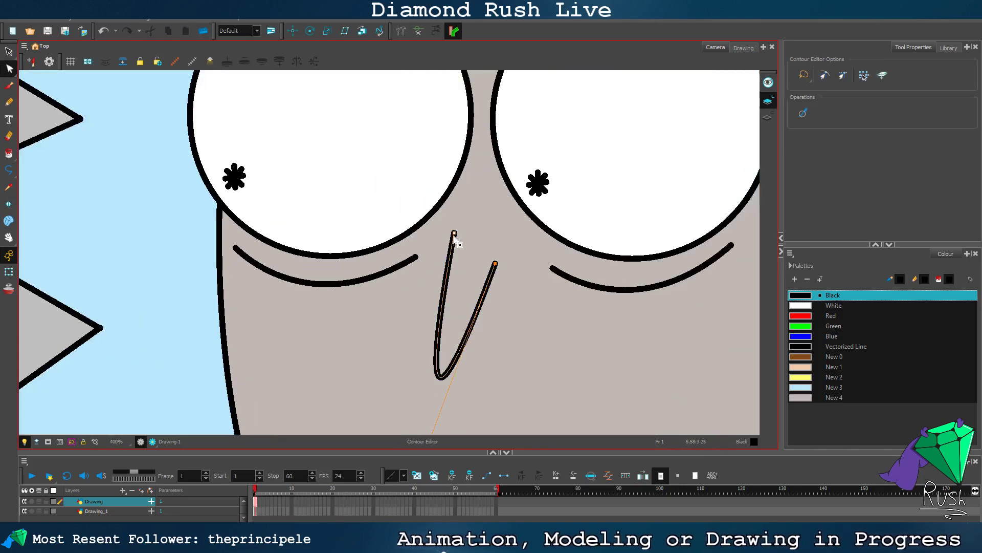
{"action": "scroll", "coordinate": [444, 421], "scroll_direction": "down", "scroll_amount": 4}
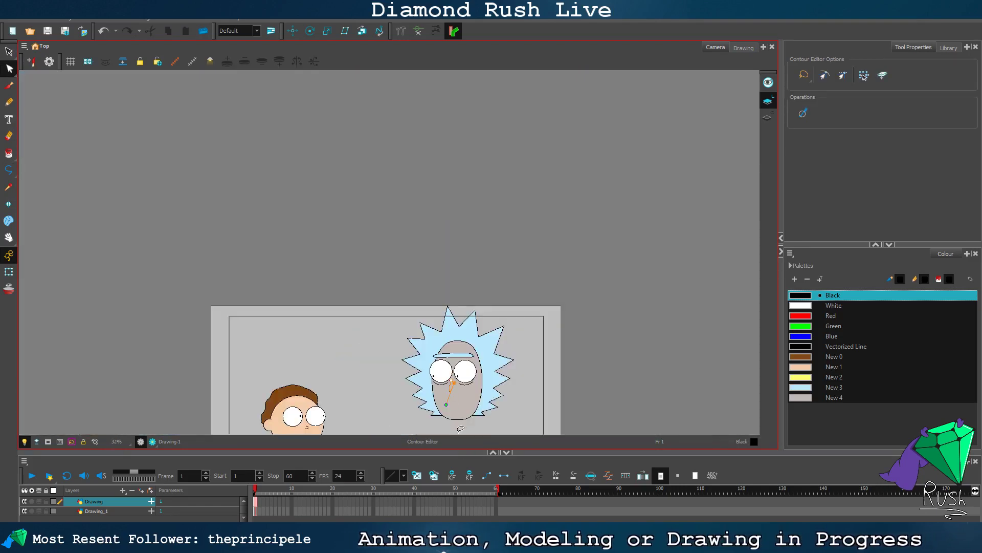
{"action": "scroll", "coordinate": [443, 396], "scroll_direction": "up", "scroll_amount": 3}
{"action": "mouse_move", "coordinate": [388, 282]}
{"action": "left_mouse_down"}
{"action": "mouse_move", "coordinate": [397, 251]}
{"action": "mouse_move", "coordinate": [385, 231]}
{"action": "left_mouse_up"}
{"action": "left_click", "coordinate": [173, 218]}
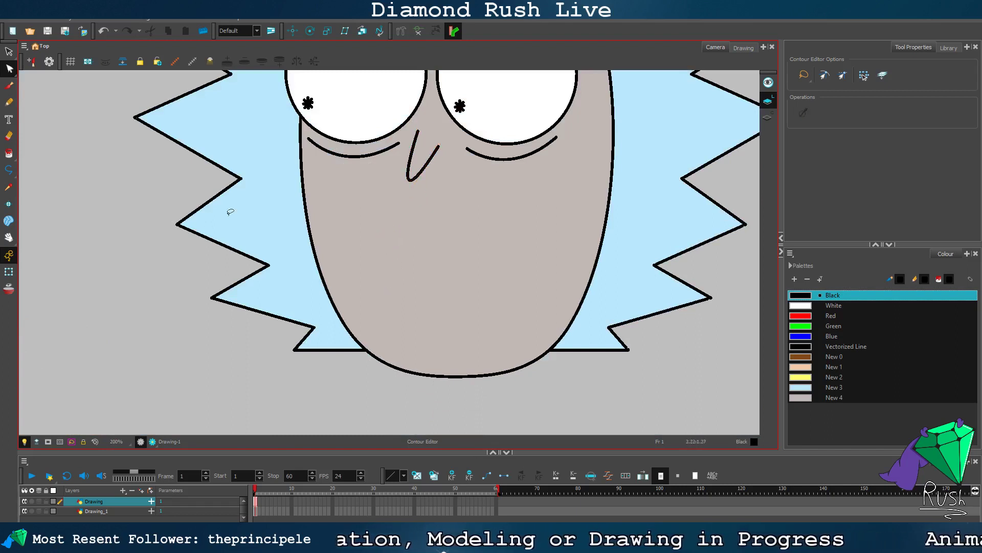
Step: Reshape the nose contour so its left side runs nearly vertical, and lower its right end slightly
{"action": "scroll", "coordinate": [237, 210], "scroll_direction": "down", "scroll_amount": 2}
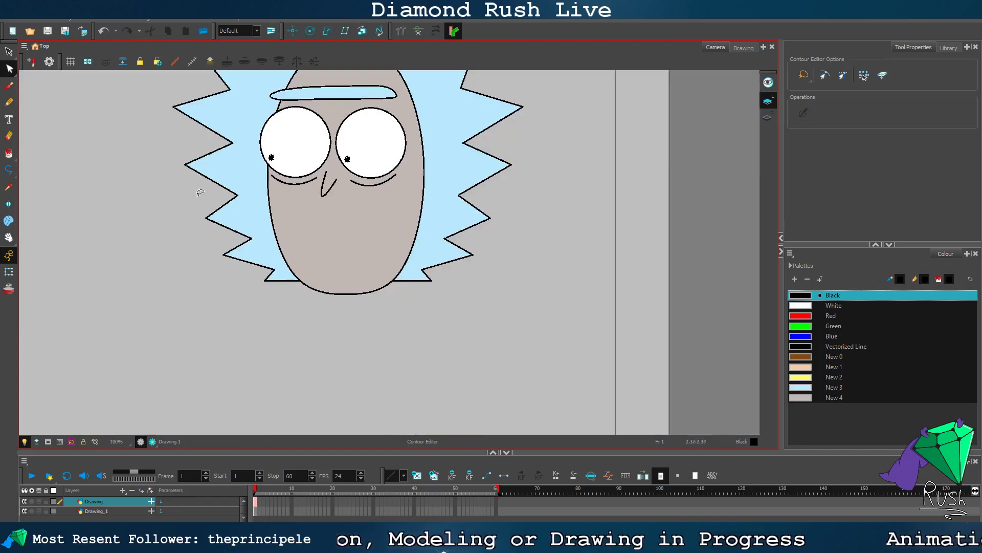
{"action": "scroll", "coordinate": [200, 193], "scroll_direction": "down", "scroll_amount": 1}
{"action": "scroll", "coordinate": [233, 181], "scroll_direction": "up", "scroll_amount": 2}
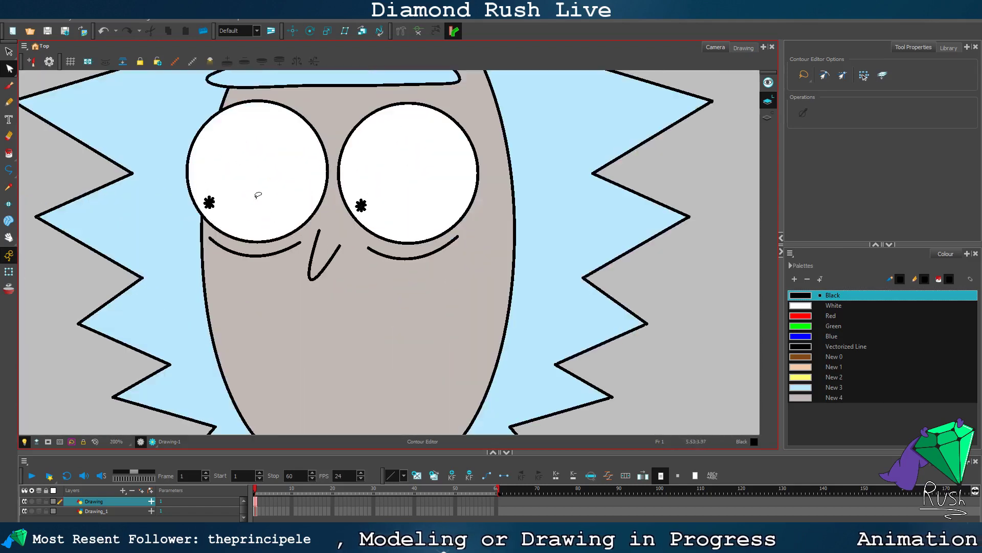
{"action": "left_click", "coordinate": [317, 277]}
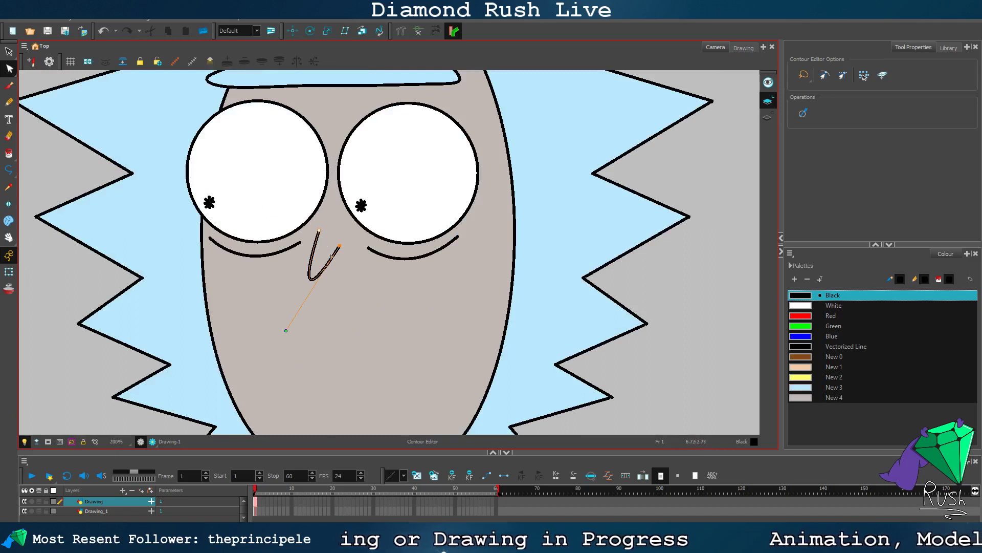
{"action": "left_click_drag", "start_coordinate": [286, 331], "coordinate": [310, 318]}
{"action": "left_click_drag", "start_coordinate": [342, 247], "coordinate": [343, 257]}
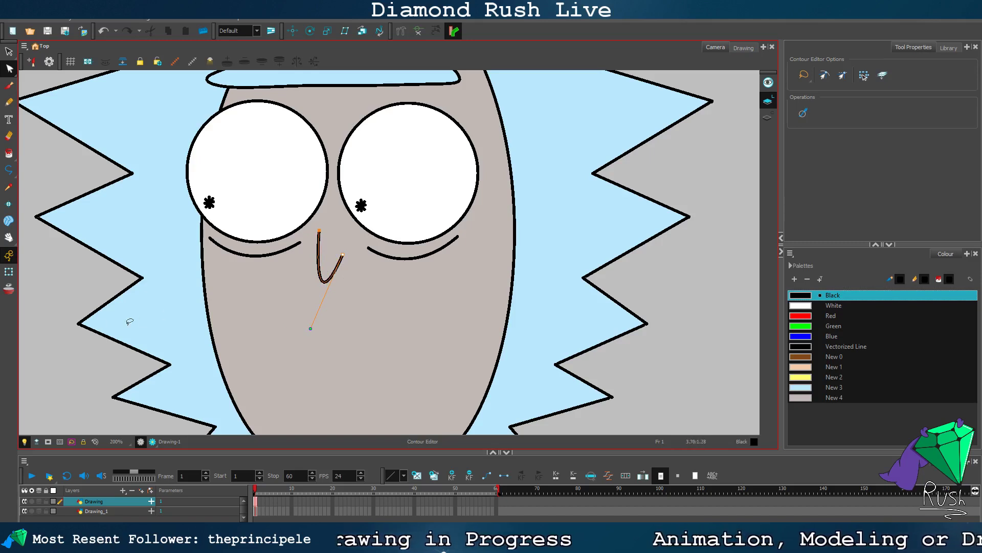
{"action": "left_click", "coordinate": [61, 326]}
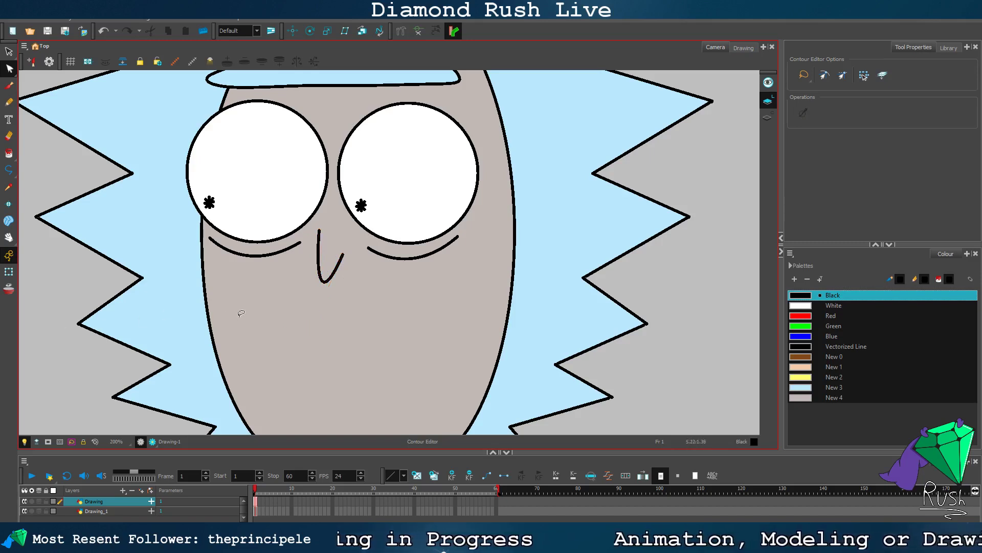
Step: Select the nose with the Select tool and stretch it taller and slightly wider
{"action": "left_click", "coordinate": [9, 51]}
{"action": "left_click", "coordinate": [332, 276]}
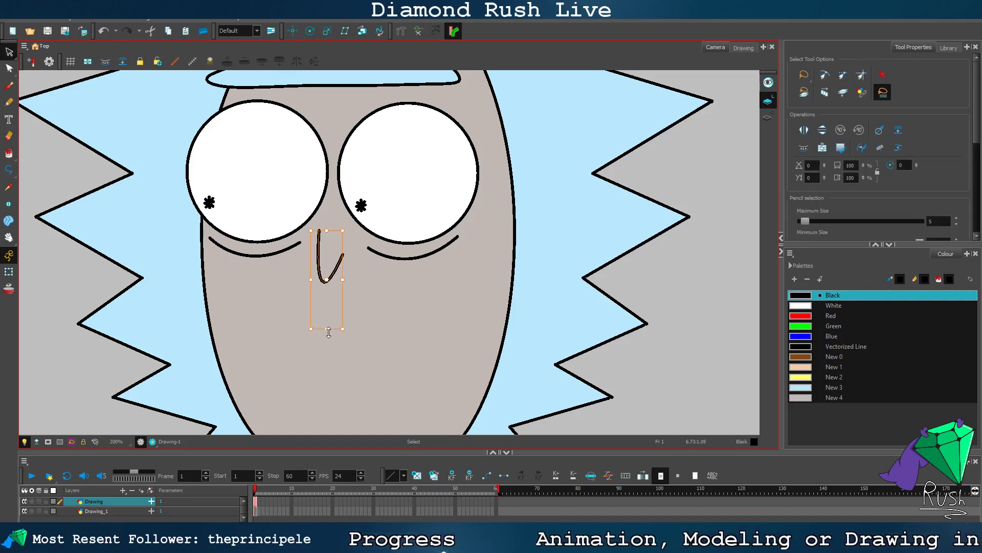
{"action": "left_click_drag", "start_coordinate": [328, 332], "coordinate": [329, 360]}
{"action": "left_click_drag", "start_coordinate": [311, 294], "coordinate": [319, 286]}
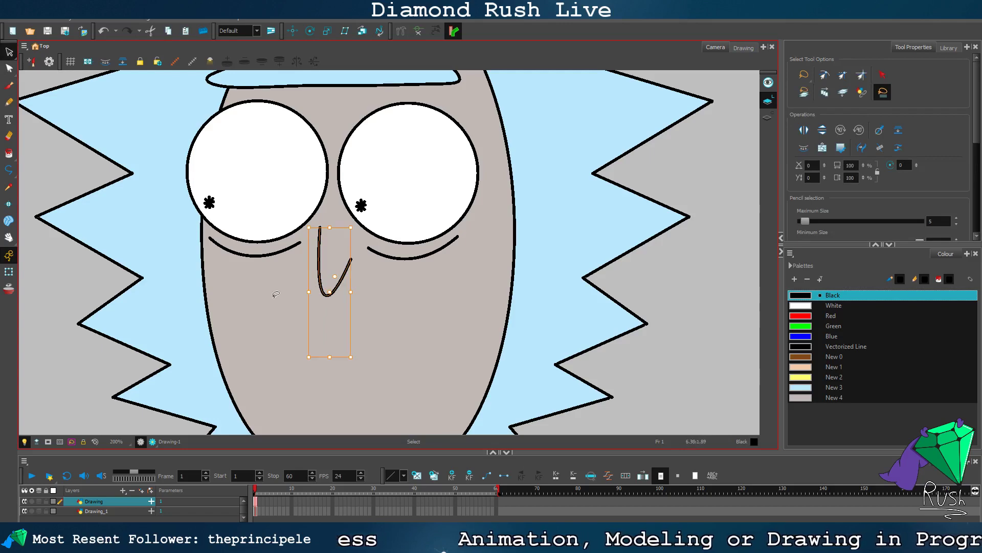
{"action": "left_click", "coordinate": [97, 366]}
{"action": "scroll", "coordinate": [317, 286], "scroll_direction": "down", "scroll_amount": 3}
{"action": "scroll", "coordinate": [323, 299], "scroll_direction": "up", "scroll_amount": 3}
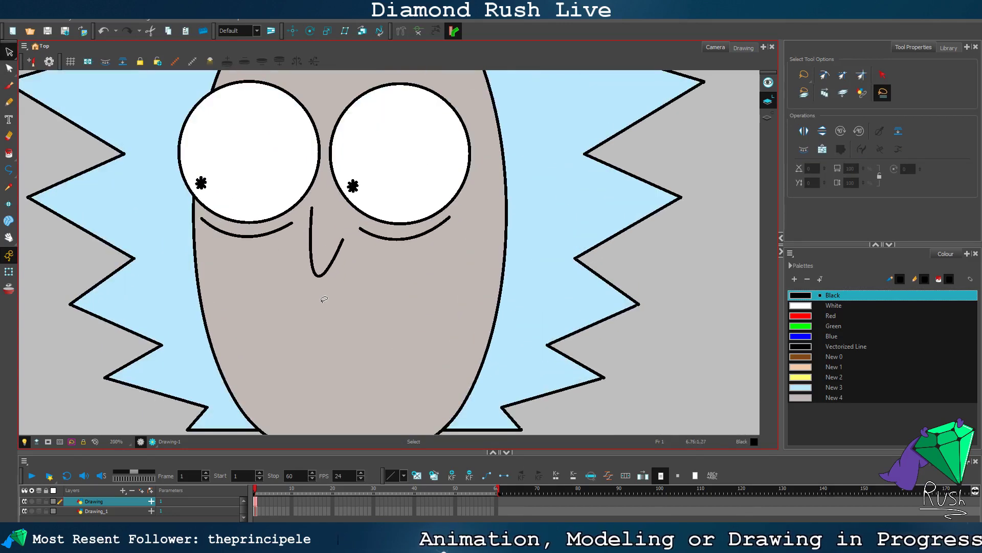
Step: Draw a wide black smile across the lower face with the Polyline tool, curving up at its right end
{"action": "scroll", "coordinate": [356, 296], "scroll_direction": "up", "scroll_amount": 1}
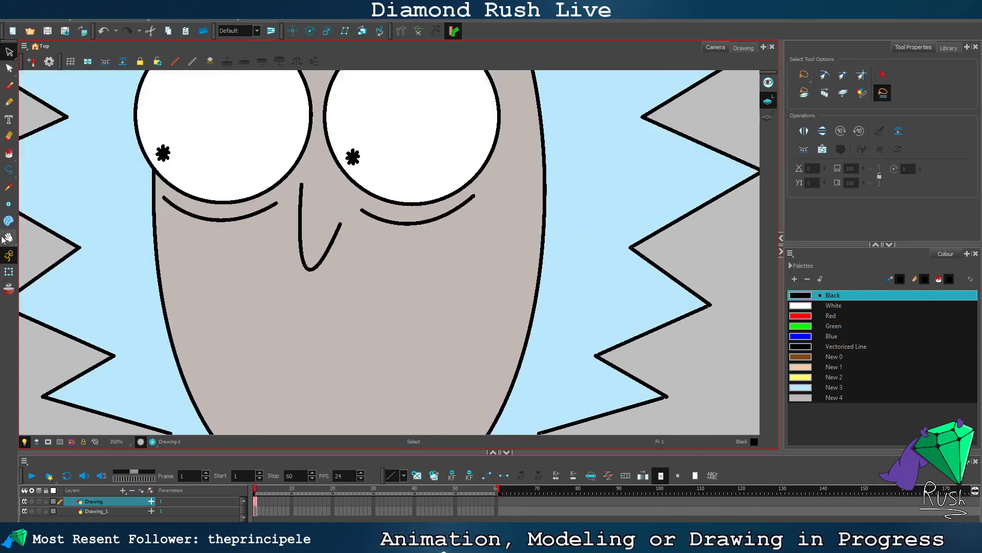
{"action": "scroll", "coordinate": [99, 238], "scroll_direction": "down", "scroll_amount": 3}
{"action": "scroll", "coordinate": [99, 238], "scroll_direction": "up", "scroll_amount": 2}
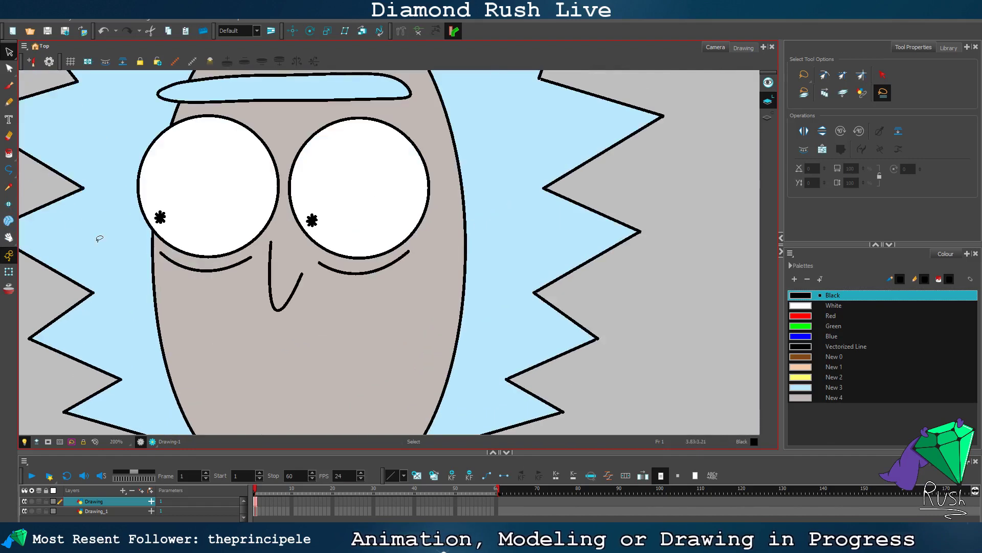
{"action": "left_click", "coordinate": [9, 169]}
{"action": "left_click", "coordinate": [211, 382]}
{"action": "left_click_drag", "start_coordinate": [397, 356], "coordinate": [439, 288]}
{"action": "scroll", "coordinate": [204, 233], "scroll_direction": "down", "scroll_amount": 2}
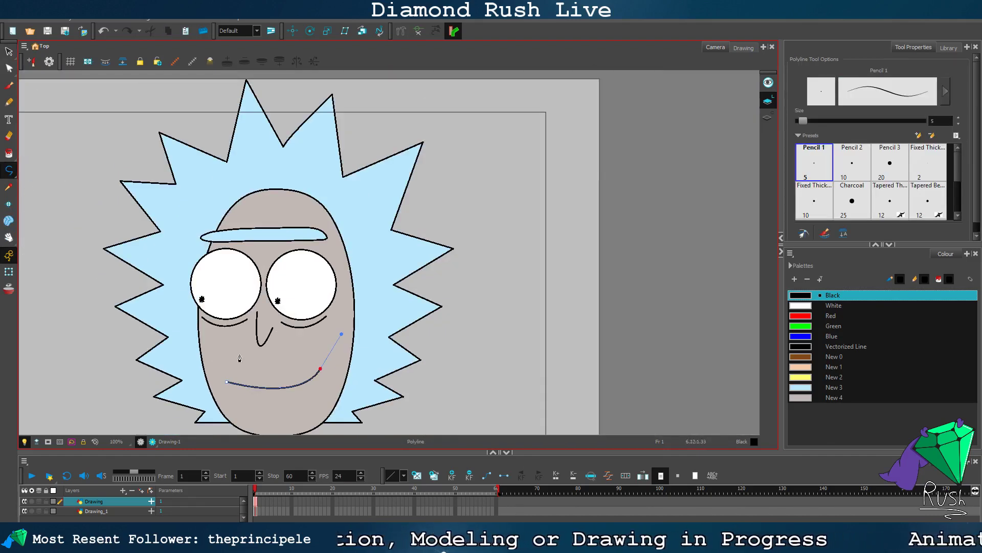
{"action": "scroll", "coordinate": [240, 358], "scroll_direction": "up", "scroll_amount": 1}
{"action": "left_click", "coordinate": [8, 52]}
Step: Adjust the mouth with the Contour Editor, moving its left end inward and down and lowering its right end slightly
{"action": "scroll", "coordinate": [295, 355], "scroll_direction": "up", "scroll_amount": 2}
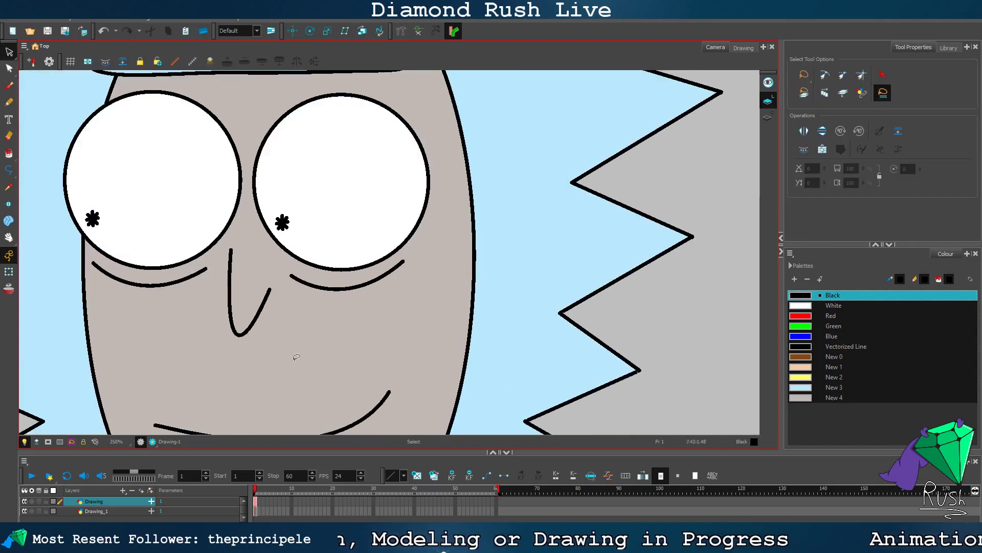
{"action": "left_click", "coordinate": [9, 237]}
{"action": "left_click_drag", "start_coordinate": [325, 366], "coordinate": [378, 197]}
{"action": "left_click", "coordinate": [8, 68]}
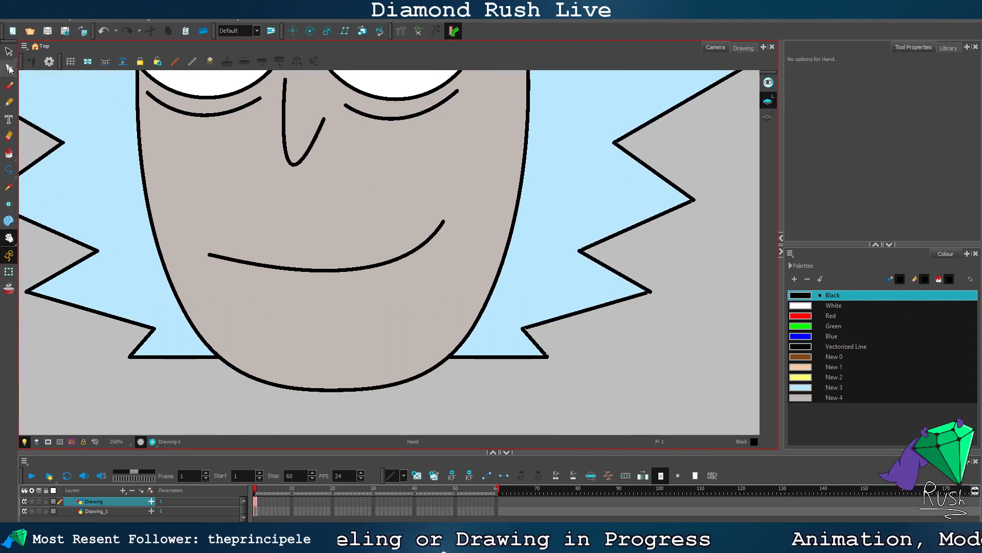
{"action": "left_click", "coordinate": [348, 262]}
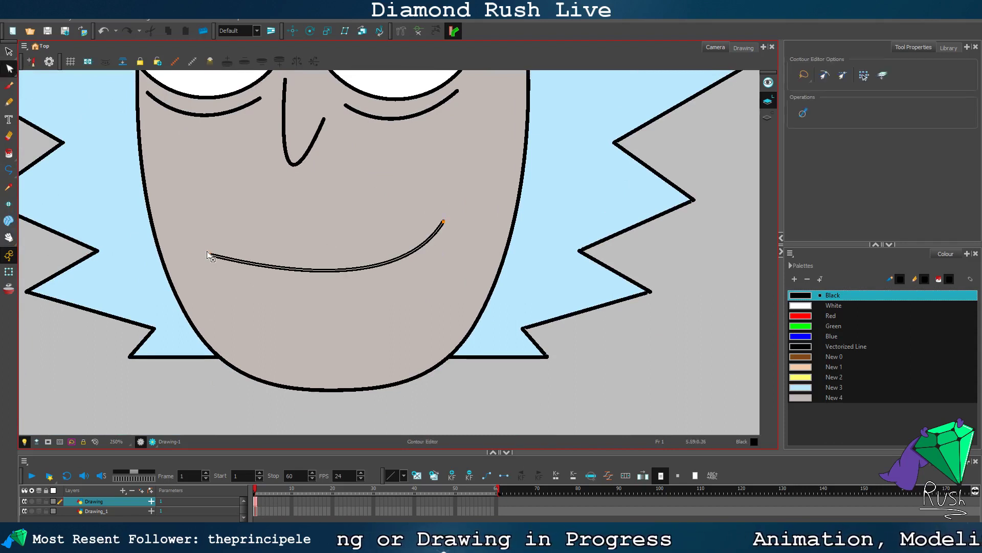
{"action": "left_click_drag", "start_coordinate": [213, 259], "coordinate": [218, 265]}
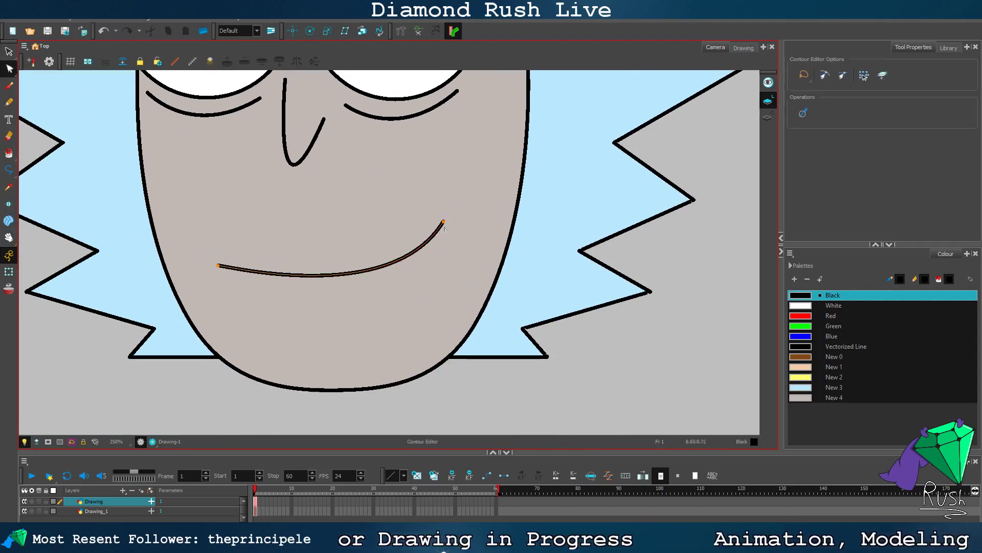
{"action": "left_click_drag", "start_coordinate": [444, 222], "coordinate": [445, 224]}
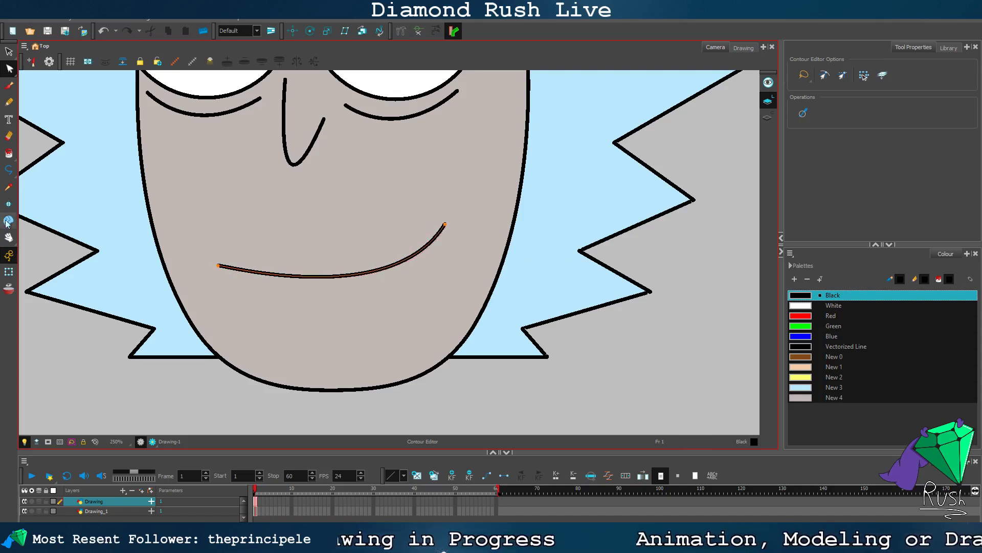
Step: Draw a small black C-shaped corner curve around the mouth's left end with the Polyline tool
{"action": "left_click", "coordinate": [9, 170]}
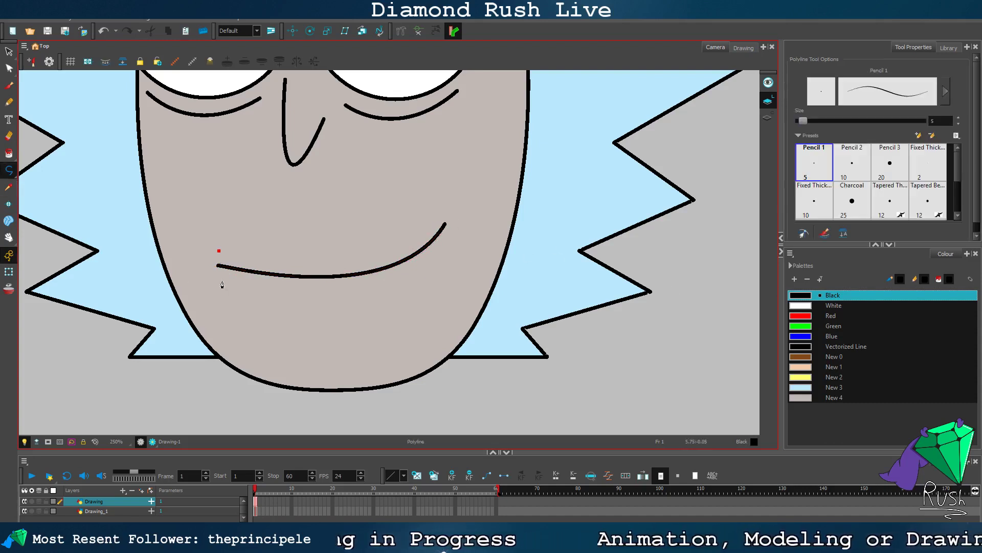
{"action": "left_click_drag", "start_coordinate": [224, 280], "coordinate": [267, 290]}
{"action": "key", "text": "Escape"}
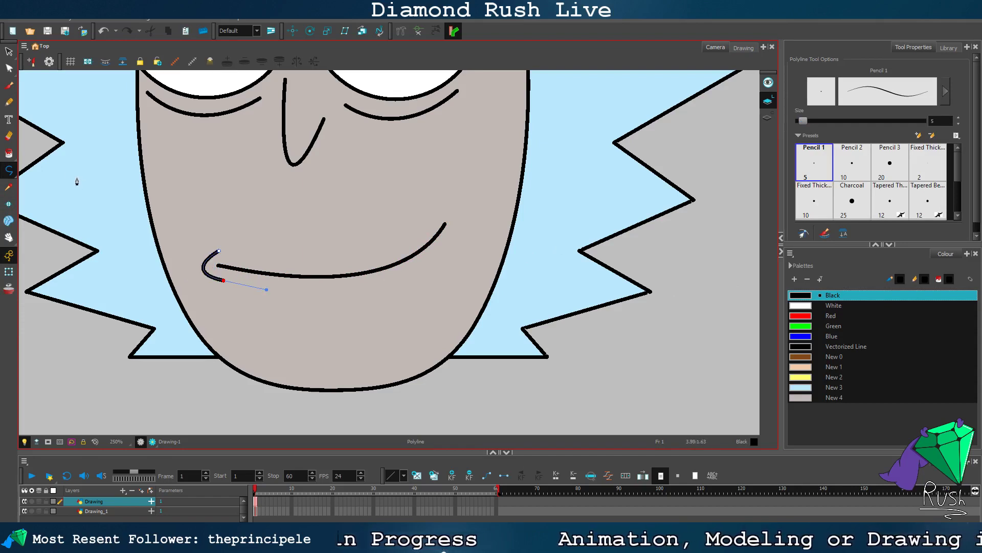
{"action": "key", "text": "alt+s"}
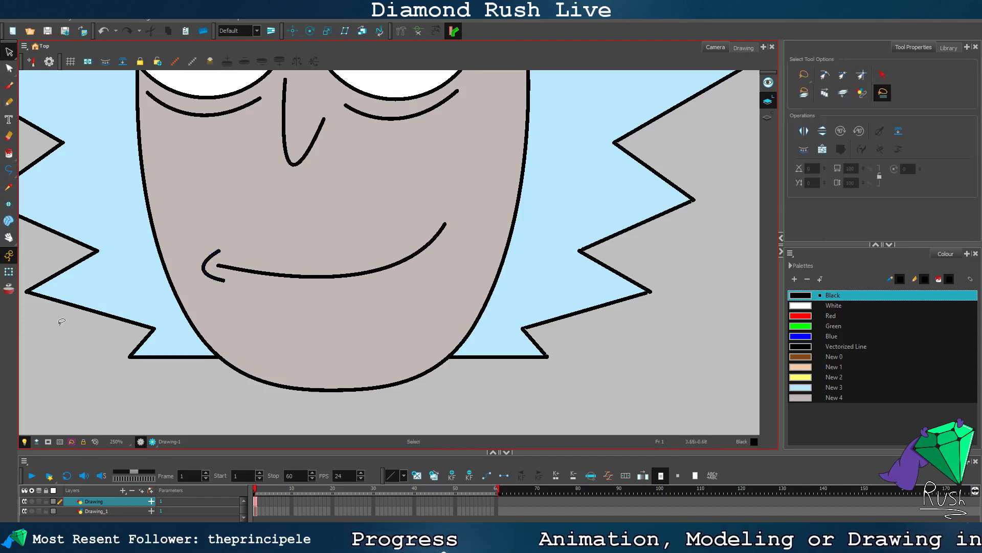
{"action": "left_click", "coordinate": [8, 170]}
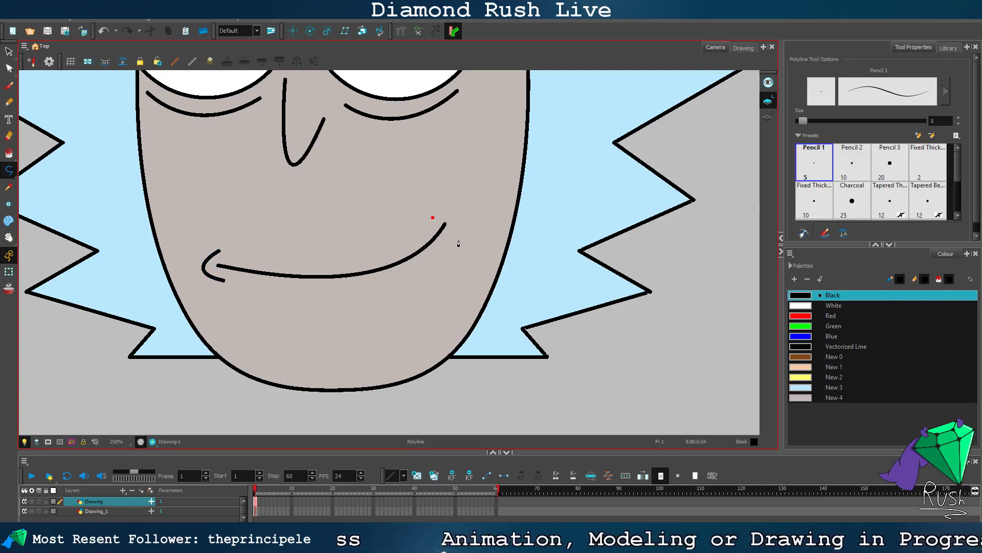
{"action": "left_click_drag", "start_coordinate": [459, 238], "coordinate": [452, 281]}
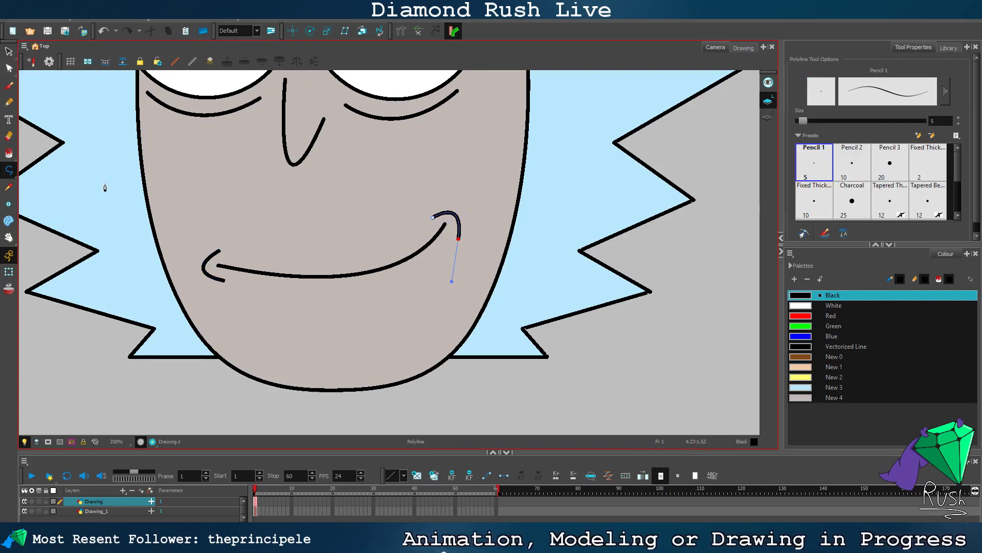
{"action": "key", "text": "Escape"}
{"action": "key", "text": "ctrl+z"}
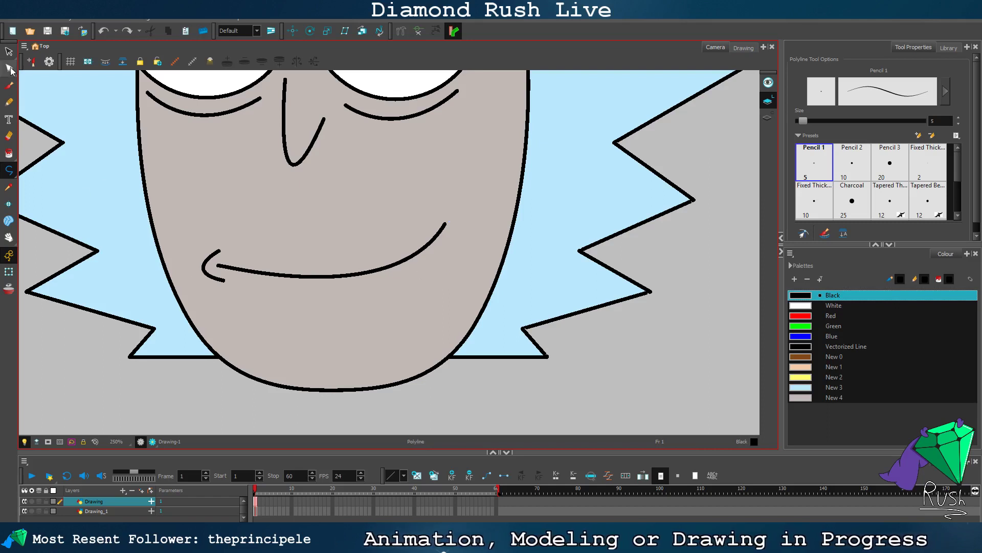
Step: Move the small corner curve with the Select tool so it sits across the face's left outline
{"action": "left_click", "coordinate": [9, 68]}
{"action": "key", "text": "1"}
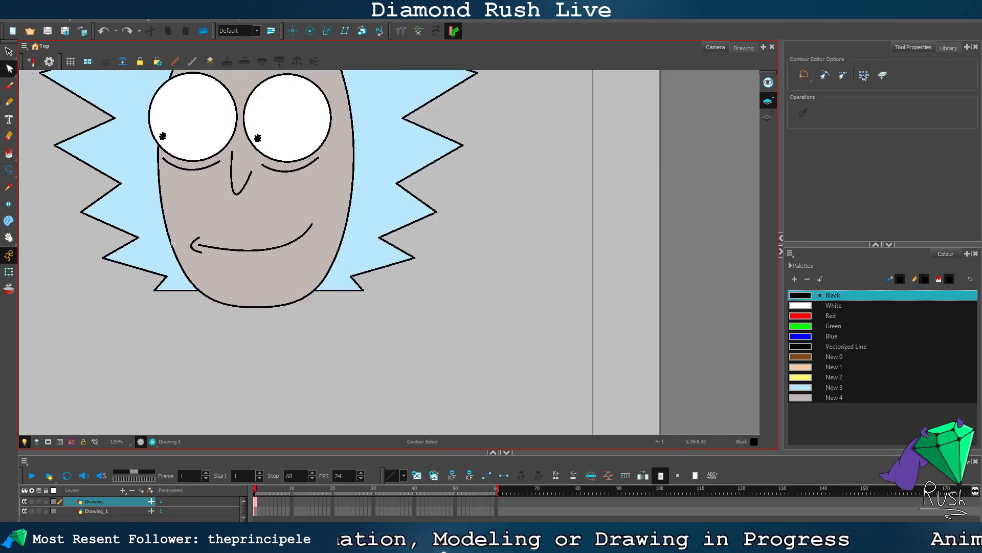
{"action": "scroll", "coordinate": [172, 242], "scroll_direction": "up", "scroll_amount": 3}
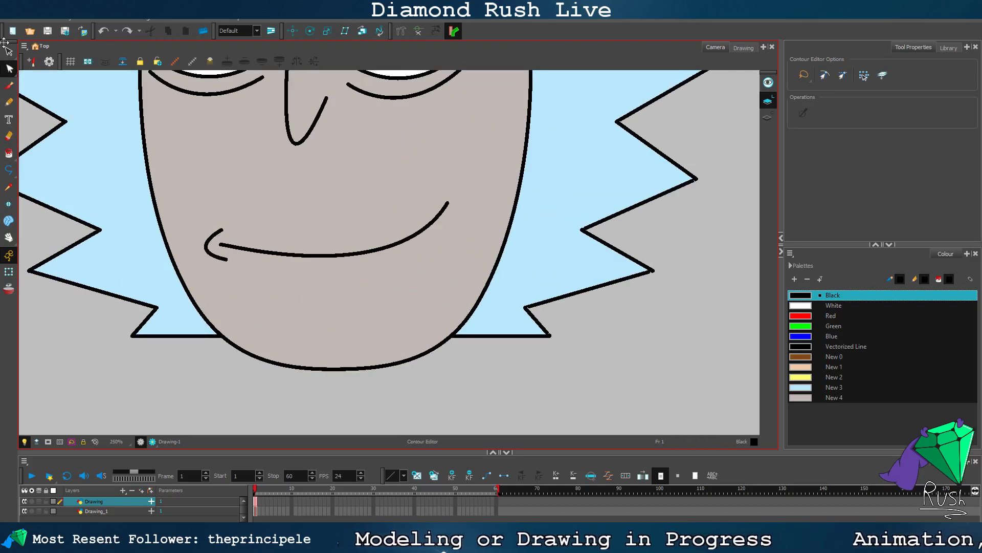
{"action": "key", "text": "alt+s"}
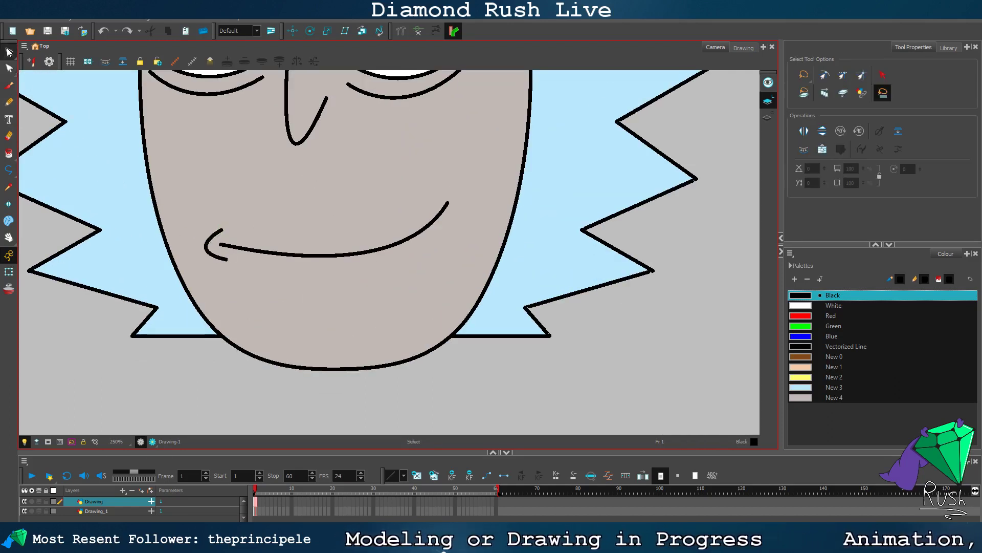
{"action": "left_click", "coordinate": [210, 236]}
{"action": "left_click_drag", "start_coordinate": [211, 236], "coordinate": [157, 229]}
{"action": "left_click", "coordinate": [92, 338]}
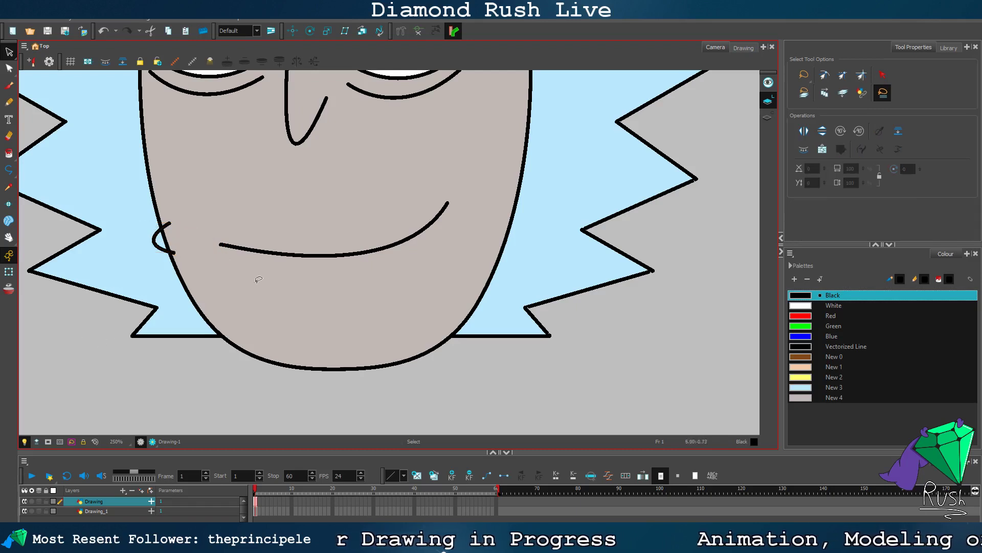
Step: Stretch the mouth line leftward with the Select tool so its left end reaches inside the corner curve
{"action": "left_click", "coordinate": [291, 250]}
{"action": "left_click_drag", "start_coordinate": [220, 247], "coordinate": [173, 242]}
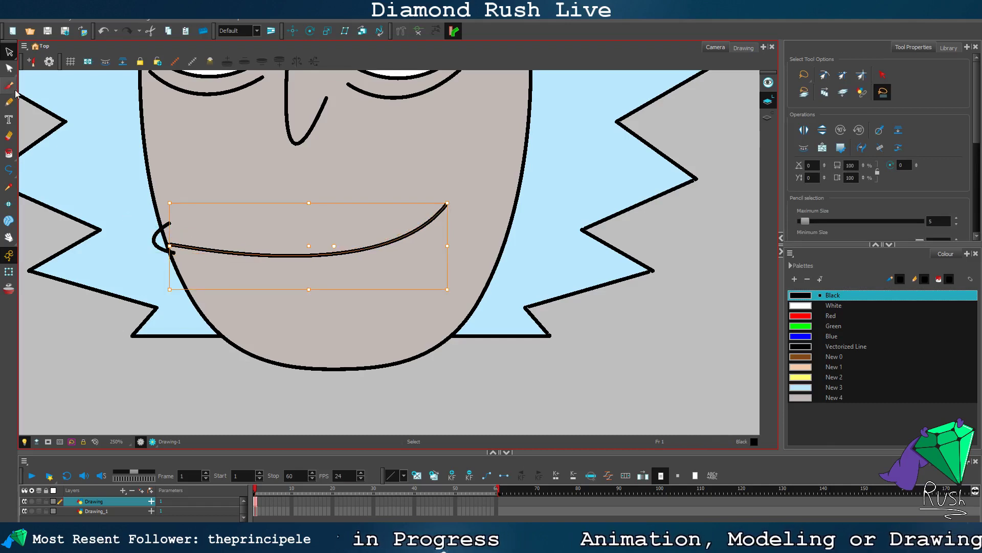
{"action": "left_click", "coordinate": [9, 68]}
{"action": "scroll", "coordinate": [157, 255], "scroll_direction": "up", "scroll_amount": 3}
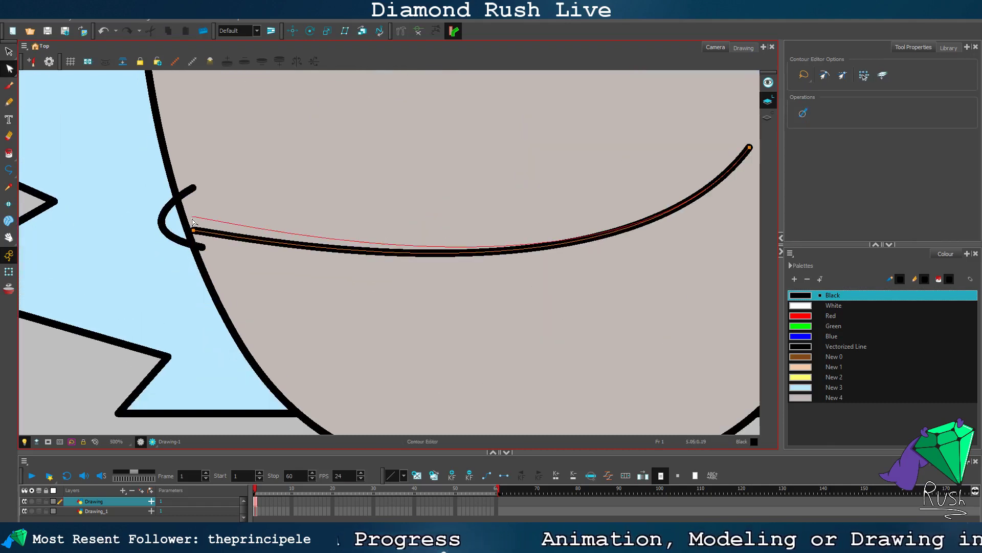
{"action": "scroll", "coordinate": [194, 251], "scroll_direction": "down", "scroll_amount": 5}
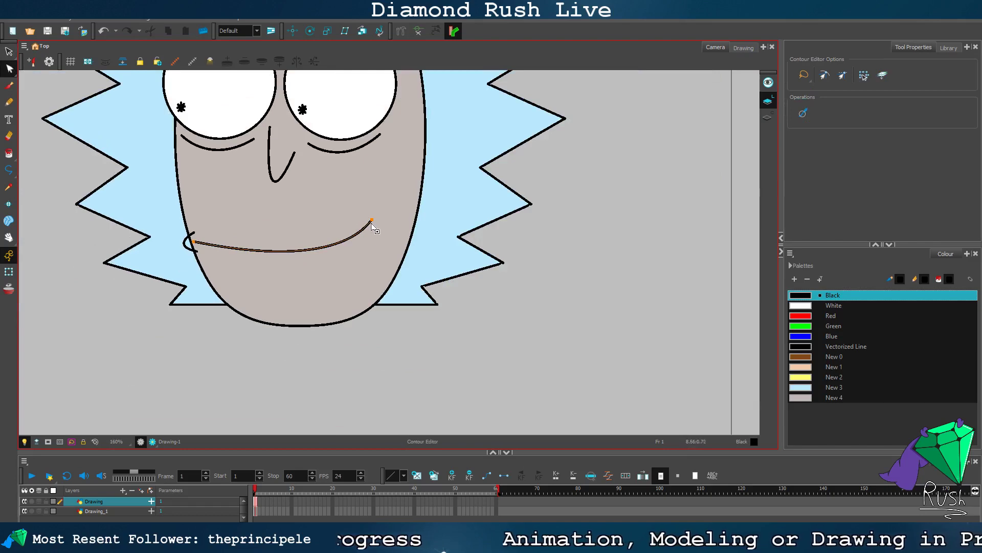
Step: Shorten the mouth with the Contour Editor by moving its right end inward and slightly down
{"action": "mouse_move", "coordinate": [371, 221]}
{"action": "left_mouse_down"}
{"action": "mouse_move", "coordinate": [327, 218]}
{"action": "mouse_move", "coordinate": [325, 234]}
{"action": "left_mouse_up"}
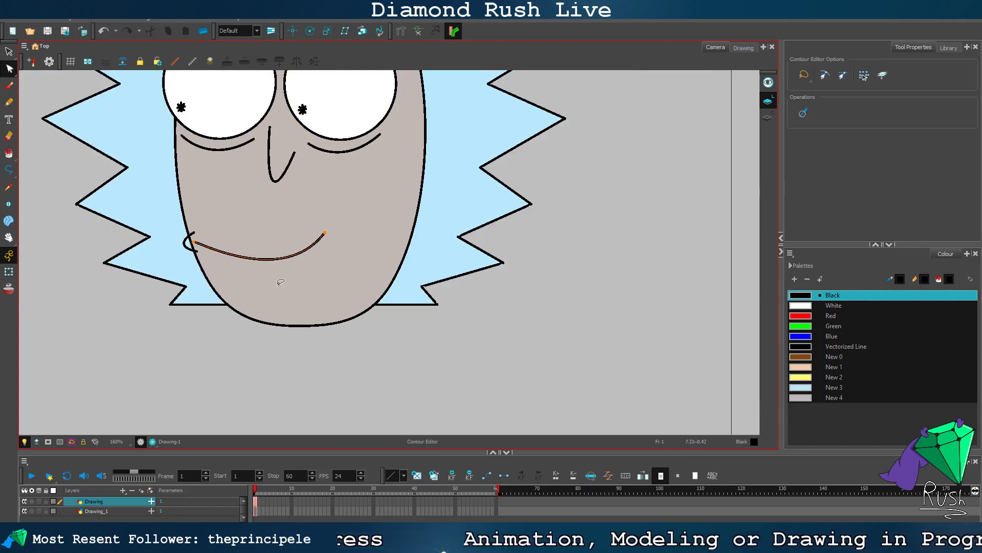
{"action": "left_click", "coordinate": [137, 327]}
{"action": "scroll", "coordinate": [192, 218], "scroll_direction": "down", "scroll_amount": 2}
{"action": "scroll", "coordinate": [211, 198], "scroll_direction": "up", "scroll_amount": 3}
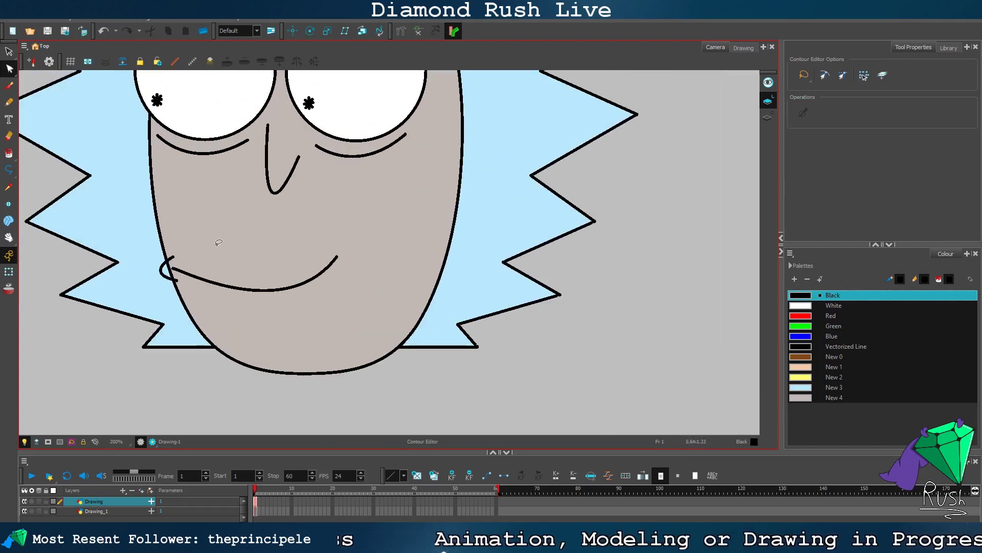
Step: Flatten the mouth's curve with its Bezier handle and pull its right end slightly inward and up
{"action": "left_click", "coordinate": [281, 291]}
{"action": "left_click", "coordinate": [176, 269]}
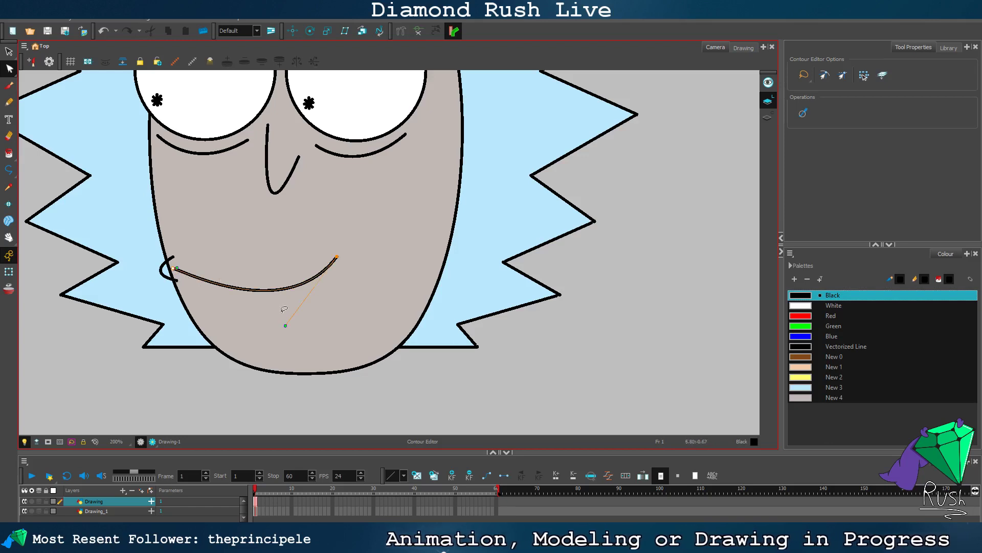
{"action": "left_click_drag", "start_coordinate": [285, 325], "coordinate": [283, 294]}
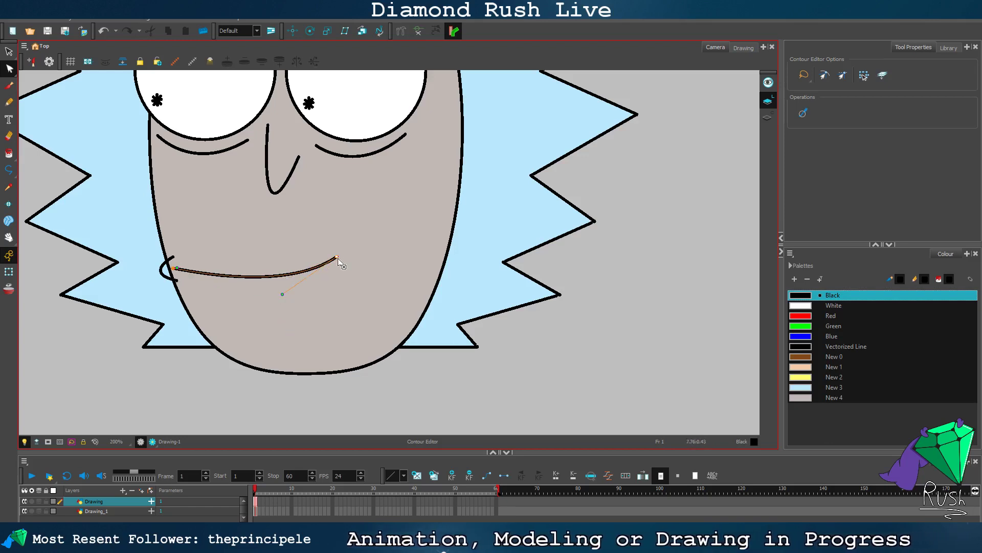
{"action": "left_click_drag", "start_coordinate": [336, 257], "coordinate": [320, 250]}
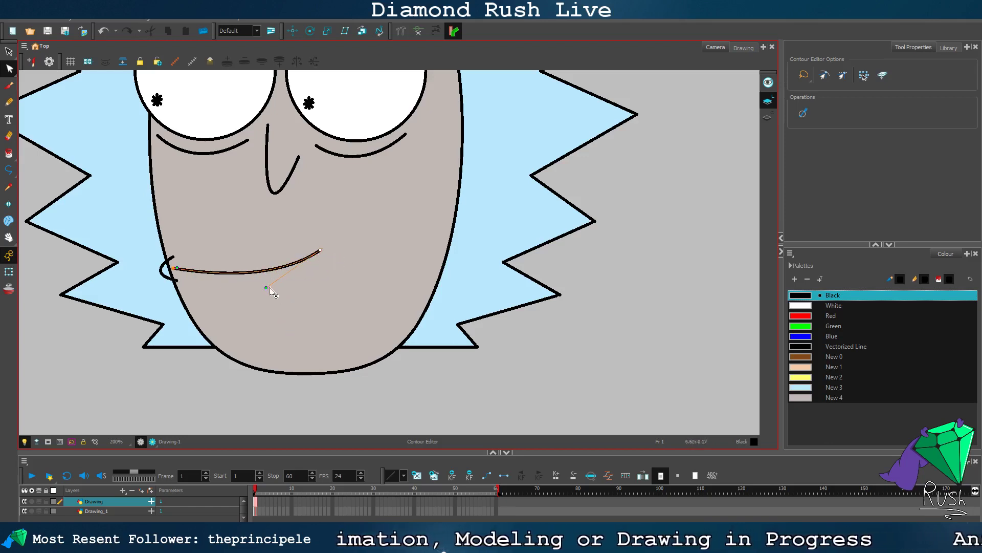
{"action": "left_click_drag", "start_coordinate": [269, 289], "coordinate": [291, 283]}
{"action": "left_click", "coordinate": [569, 322]}
{"action": "scroll", "coordinate": [422, 299], "scroll_direction": "down", "scroll_amount": 1}
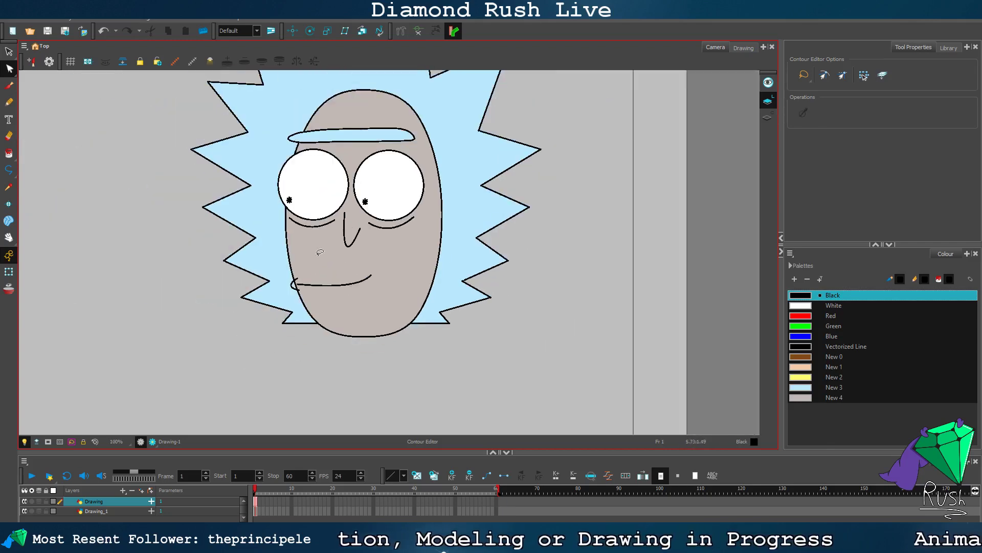
{"action": "scroll", "coordinate": [319, 252], "scroll_direction": "up", "scroll_amount": 4}
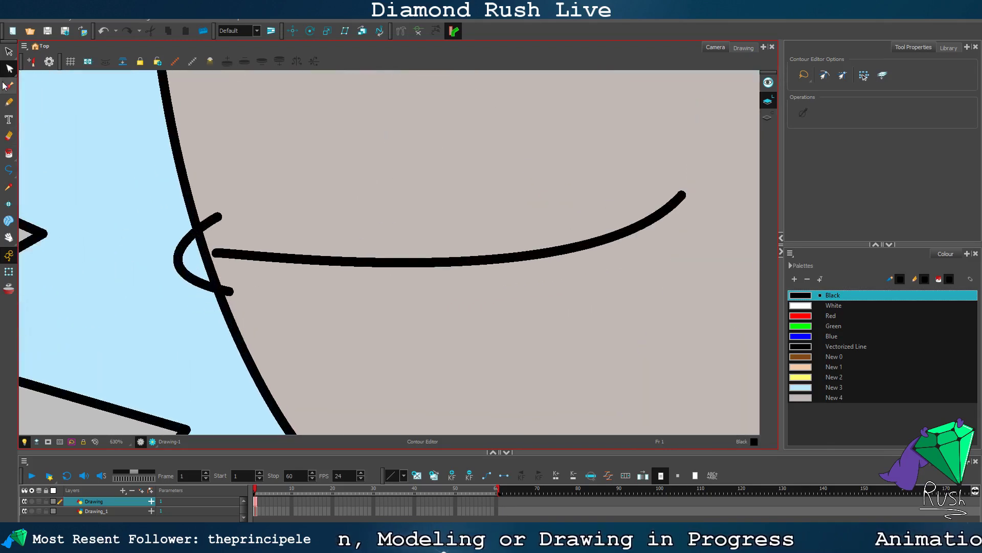
{"action": "left_click", "coordinate": [9, 154]}
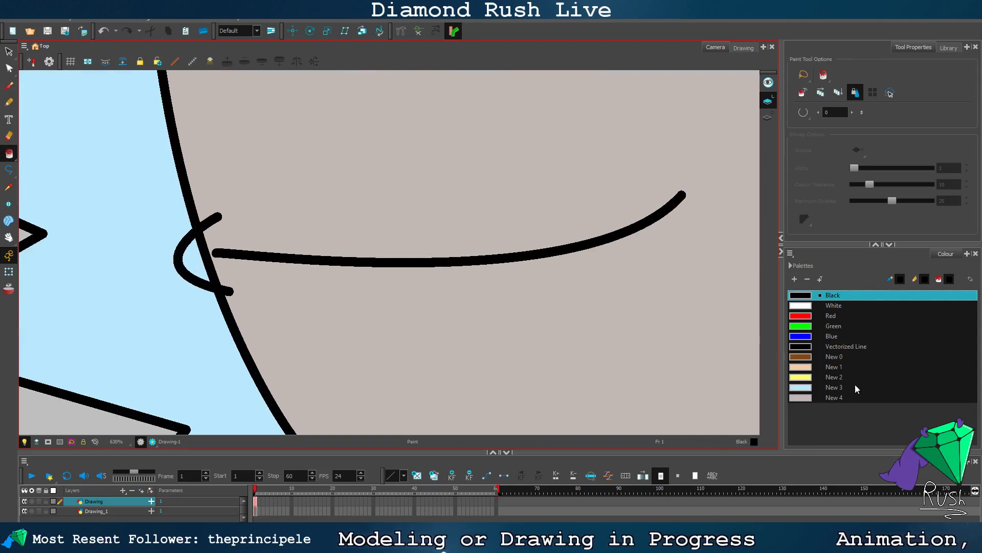
{"action": "left_click", "coordinate": [828, 397]}
{"action": "left_click", "coordinate": [203, 259]}
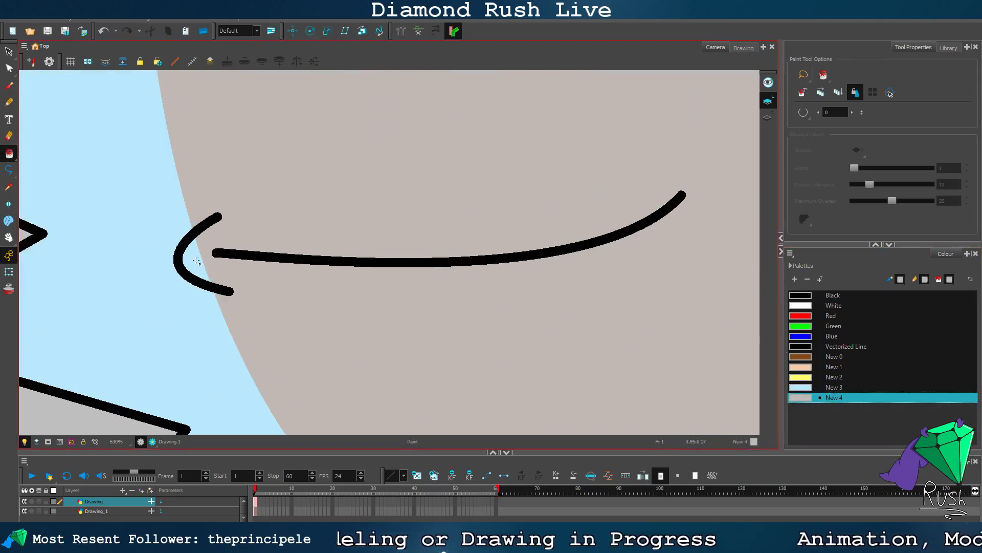
{"action": "key", "text": "ctrl+z"}
Step: Remove the piece of face outline enclosed by the mouth's corner curve
{"action": "left_click", "coordinate": [9, 68]}
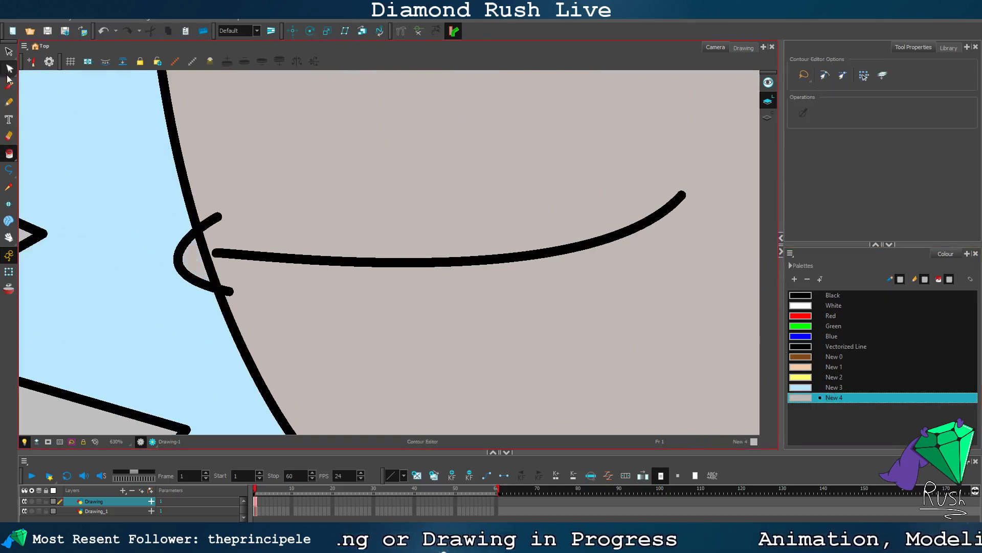
{"action": "left_click", "coordinate": [203, 259]}
{"action": "scroll", "coordinate": [203, 260], "scroll_direction": "down", "scroll_amount": 10}
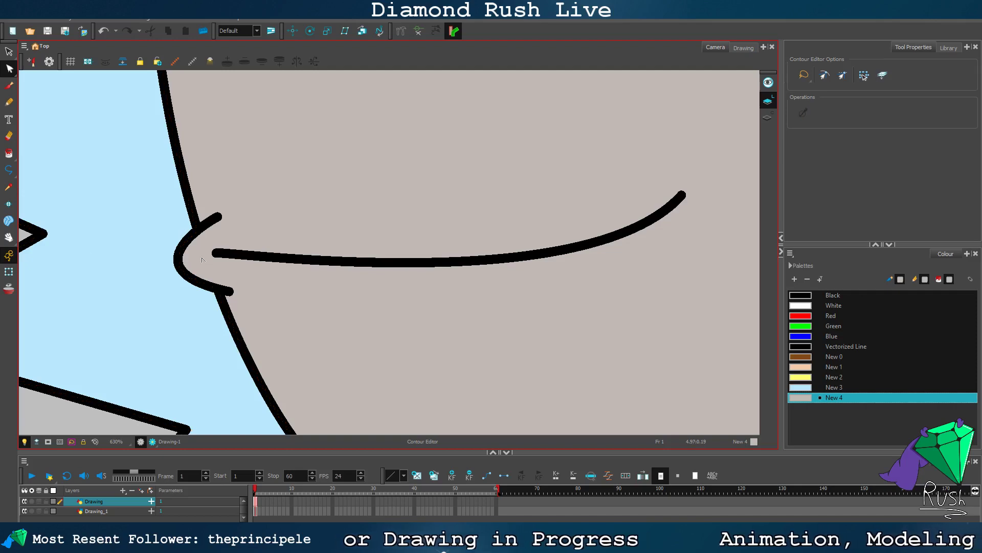
{"action": "scroll", "coordinate": [186, 256], "scroll_direction": "up", "scroll_amount": 6}
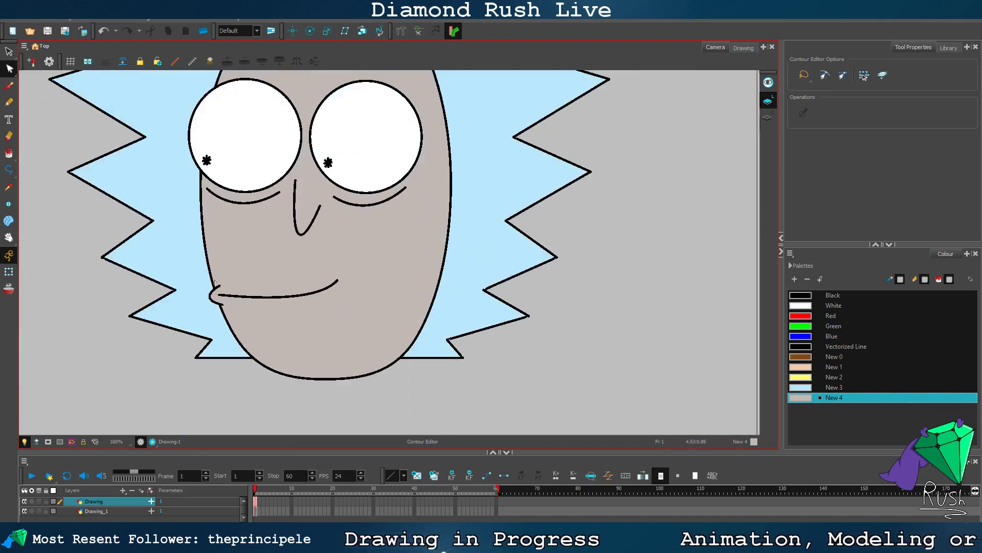
Step: Extend the mouth's right end outward across the face toward the right cheek
{"action": "left_click", "coordinate": [224, 307]}
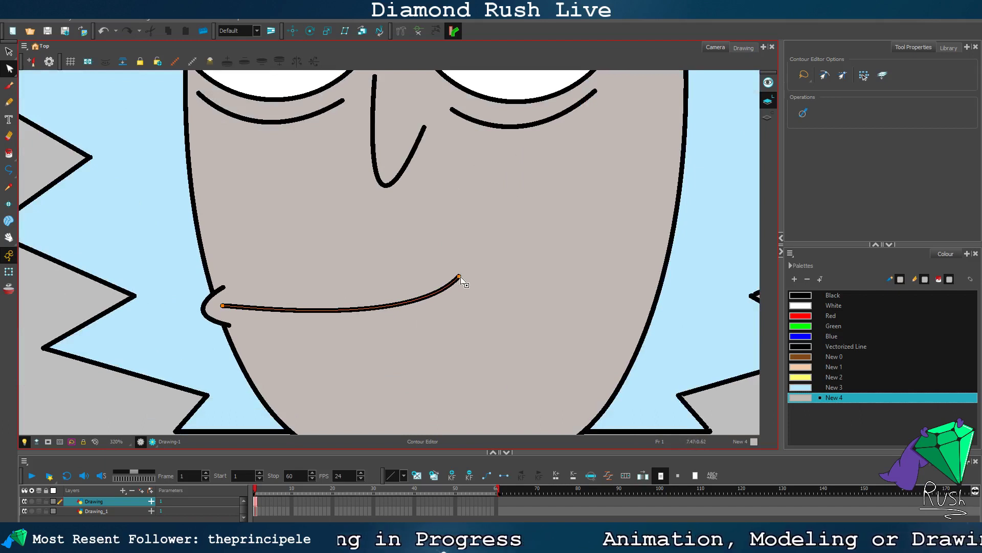
{"action": "mouse_move", "coordinate": [460, 277]}
{"action": "left_mouse_down"}
{"action": "mouse_move", "coordinate": [558, 261]}
{"action": "mouse_move", "coordinate": [582, 272]}
{"action": "left_mouse_up"}
{"action": "scroll", "coordinate": [588, 302], "scroll_direction": "down", "scroll_amount": 5}
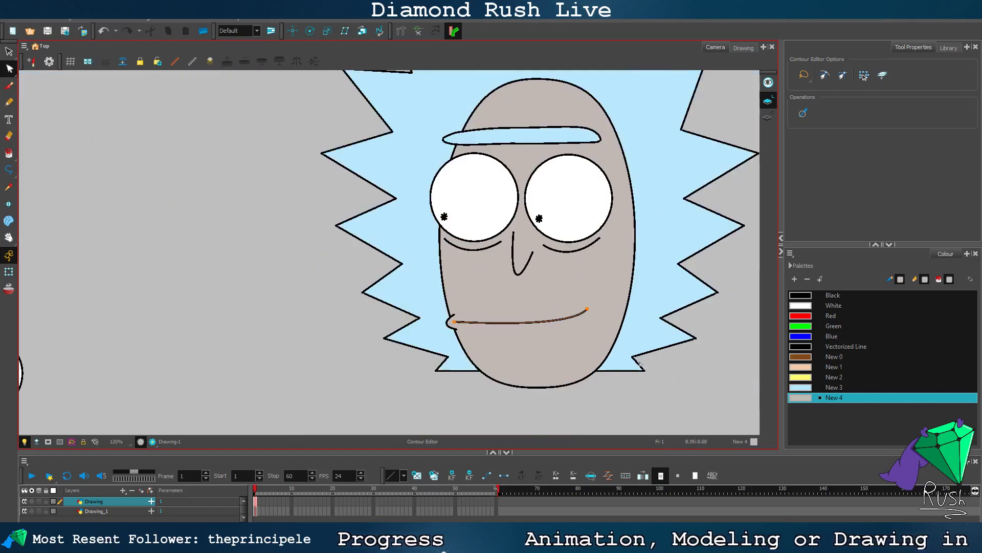
{"action": "left_click", "coordinate": [658, 382]}
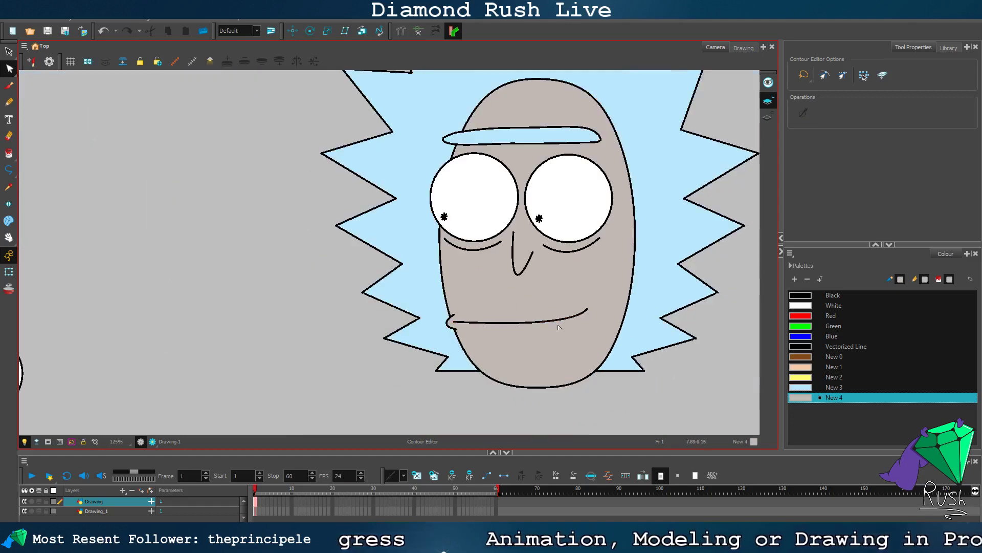
Step: Move the mouth's left end slightly inward, away from the corner curve
{"action": "scroll", "coordinate": [558, 326], "scroll_direction": "up", "scroll_amount": 3}
{"action": "scroll", "coordinate": [559, 321], "scroll_direction": "up", "scroll_amount": 1}
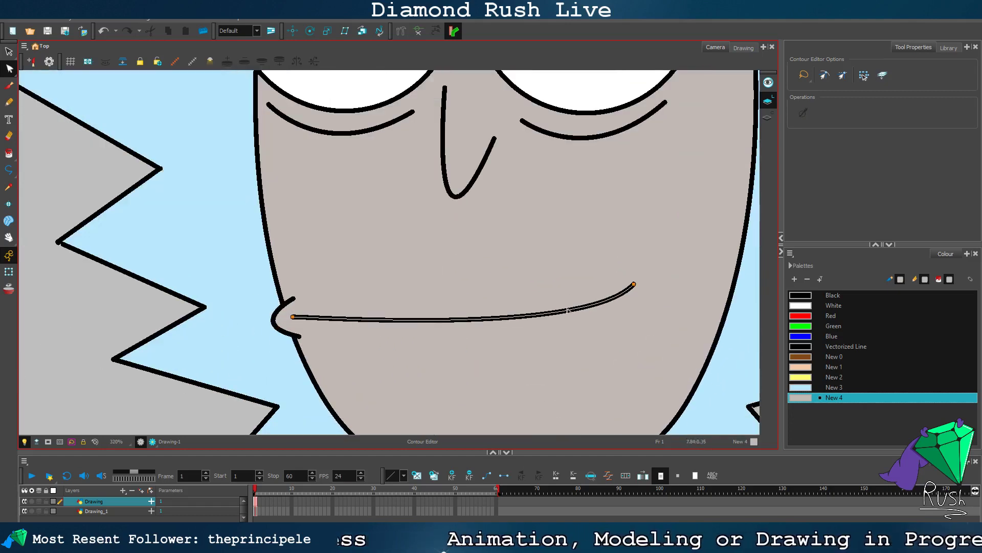
{"action": "left_click", "coordinate": [568, 304]}
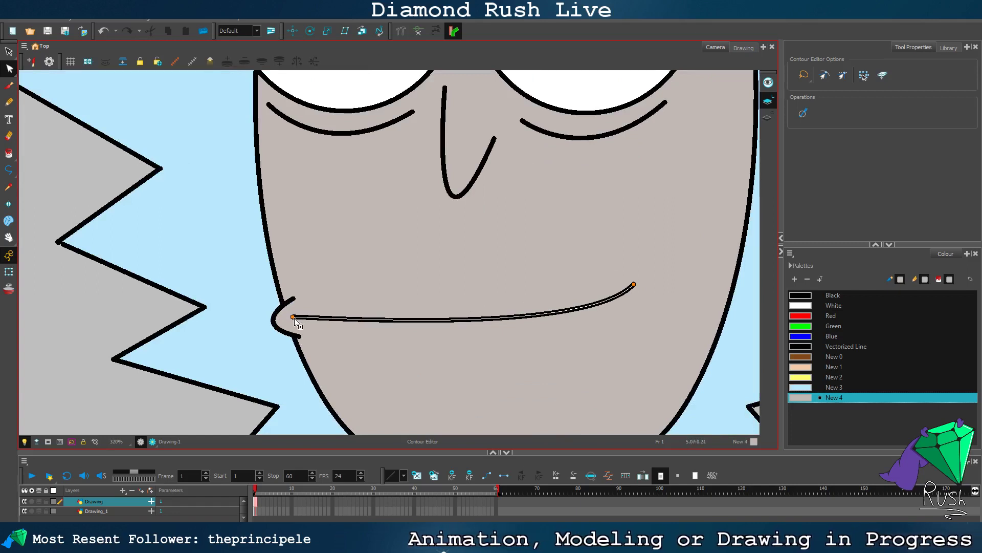
{"action": "left_click_drag", "start_coordinate": [294, 317], "coordinate": [310, 322]}
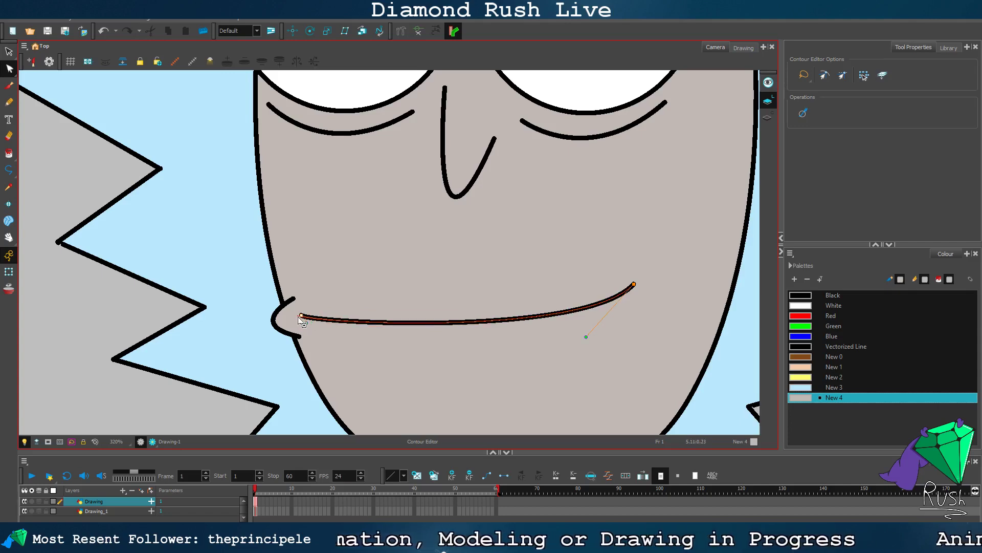
{"action": "left_click", "coordinate": [96, 333]}
{"action": "scroll", "coordinate": [185, 322], "scroll_direction": "down", "scroll_amount": 2}
{"action": "scroll", "coordinate": [391, 289], "scroll_direction": "down", "scroll_amount": 1}
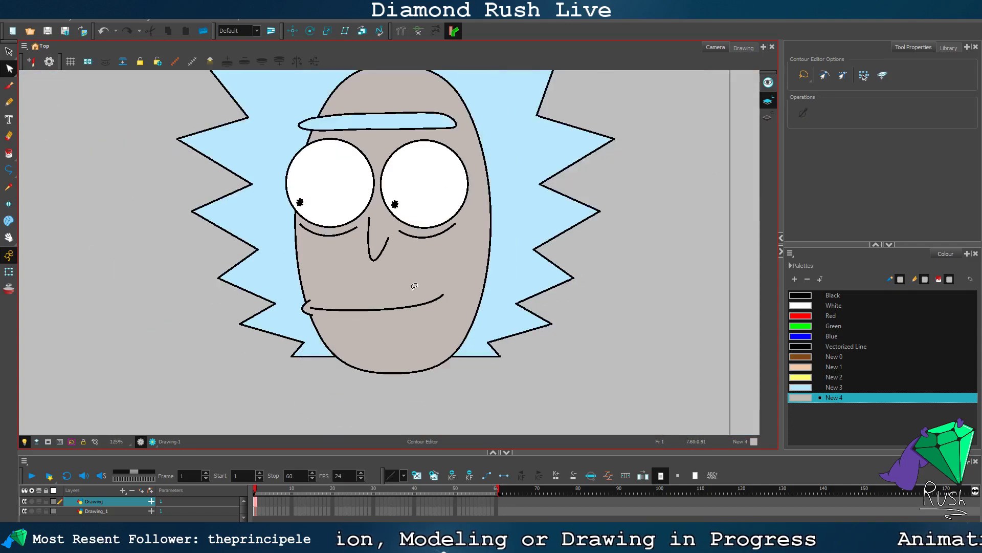
Step: Shorten the mouth by pulling its right end back to below the right eye, and fine-tune the end's position
{"action": "scroll", "coordinate": [414, 287], "scroll_direction": "up", "scroll_amount": 3}
{"action": "left_click", "coordinate": [459, 292]}
{"action": "mouse_move", "coordinate": [459, 290]}
{"action": "left_mouse_down"}
{"action": "mouse_move", "coordinate": [384, 312]}
{"action": "mouse_move", "coordinate": [379, 294]}
{"action": "left_mouse_up"}
{"action": "scroll", "coordinate": [389, 308], "scroll_direction": "down", "scroll_amount": 4}
{"action": "left_click", "coordinate": [158, 338]}
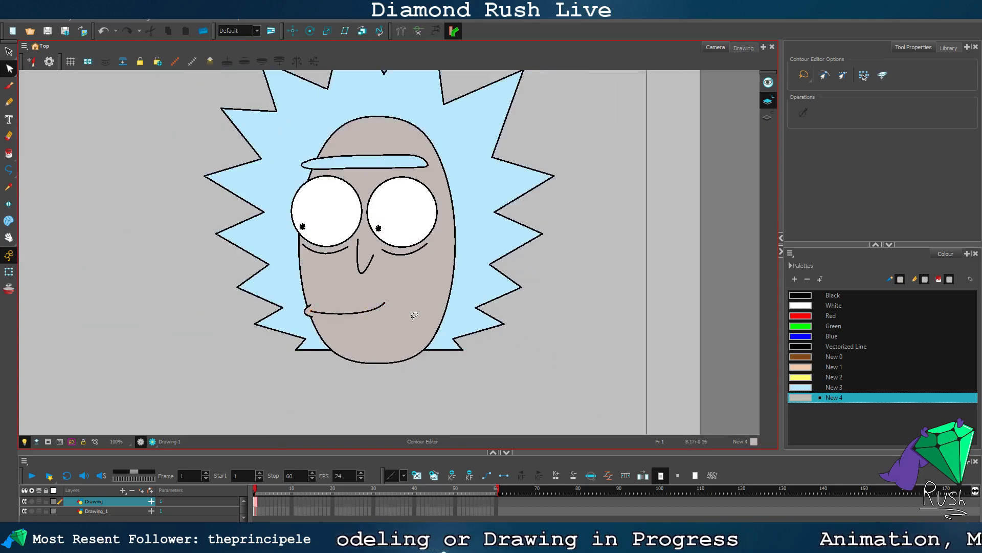
{"action": "scroll", "coordinate": [391, 322], "scroll_direction": "up", "scroll_amount": 3}
{"action": "left_click_drag", "start_coordinate": [344, 287], "coordinate": [356, 288]}
{"action": "scroll", "coordinate": [423, 334], "scroll_direction": "down", "scroll_amount": 2}
Step: Draw a small hooked corner curve in Black around the mouth's right end with the Polyline tool
{"action": "scroll", "coordinate": [351, 286], "scroll_direction": "up", "scroll_amount": 3}
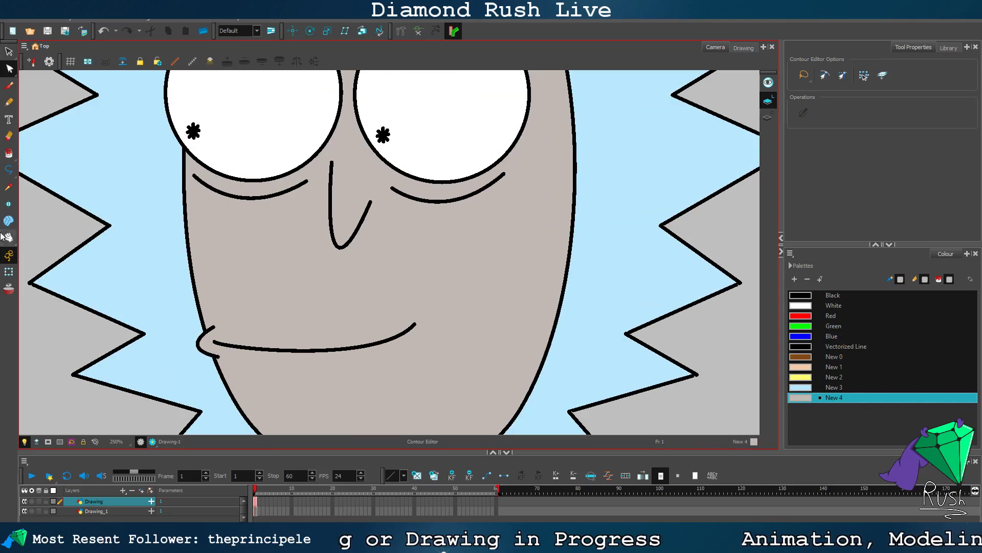
{"action": "left_click", "coordinate": [8, 170]}
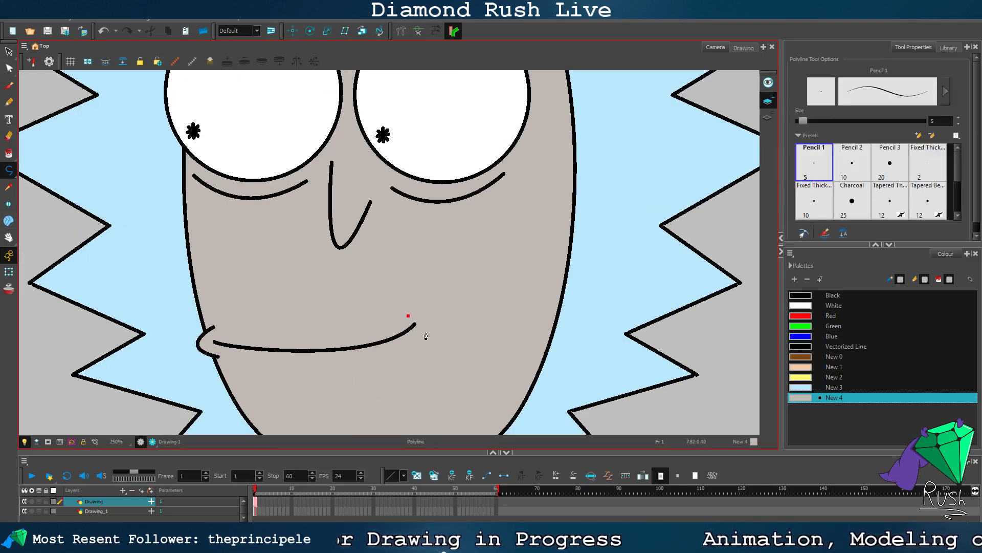
{"action": "left_click_drag", "start_coordinate": [425, 332], "coordinate": [416, 362]}
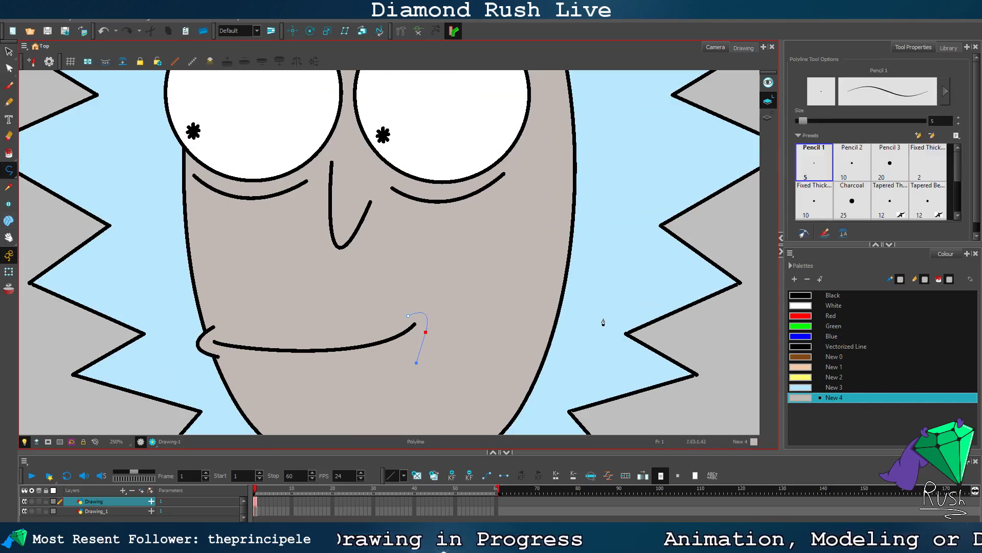
{"action": "left_click", "coordinate": [815, 297]}
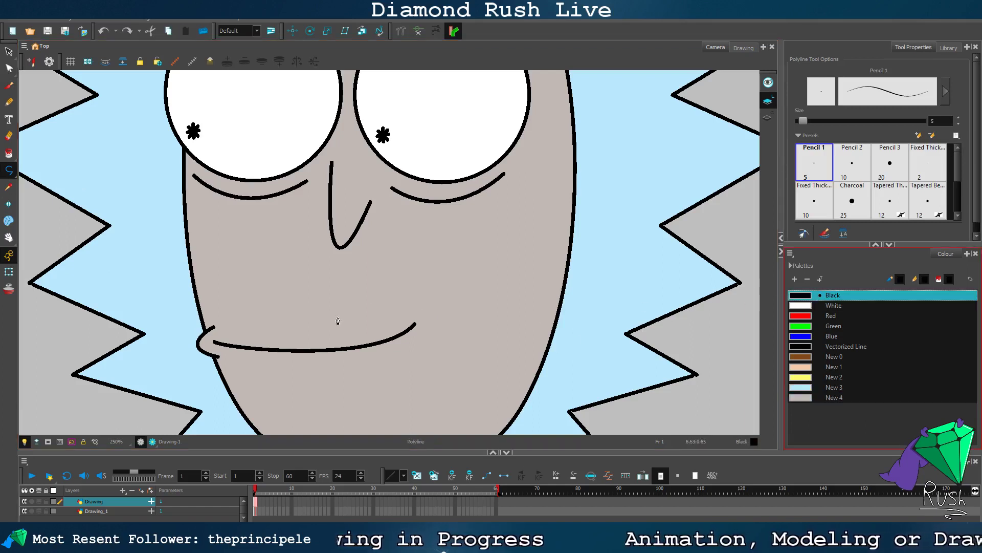
{"action": "left_click", "coordinate": [406, 317]}
{"action": "mouse_move", "coordinate": [421, 339]}
{"action": "left_mouse_down"}
{"action": "mouse_move", "coordinate": [404, 381]}
{"action": "mouse_move", "coordinate": [394, 382]}
{"action": "left_mouse_up"}
{"action": "left_click", "coordinate": [9, 51]}
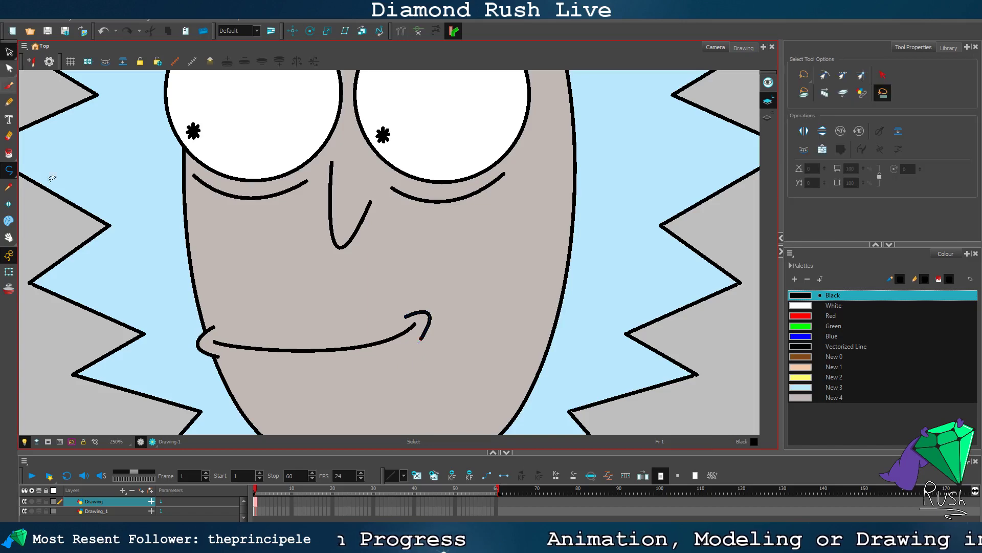
Step: Rotate the mouth's right corner curve slightly clockwise and nudge it into place around the mouth's end
{"action": "scroll", "coordinate": [141, 275], "scroll_direction": "down", "scroll_amount": 3}
{"action": "scroll", "coordinate": [151, 313], "scroll_direction": "up", "scroll_amount": 3}
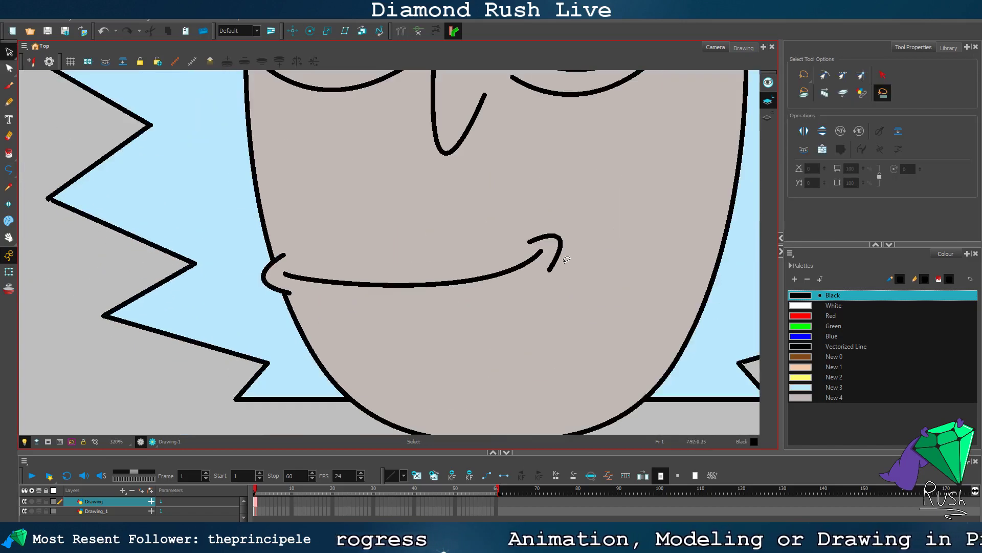
{"action": "left_click", "coordinate": [558, 260]}
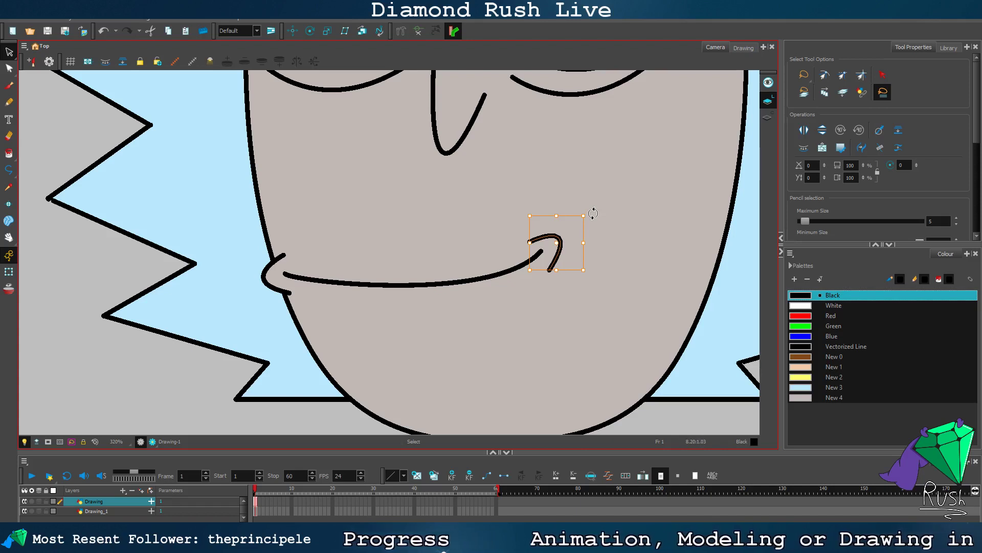
{"action": "left_click_drag", "start_coordinate": [593, 213], "coordinate": [600, 216]}
{"action": "left_click_drag", "start_coordinate": [552, 237], "coordinate": [552, 236]}
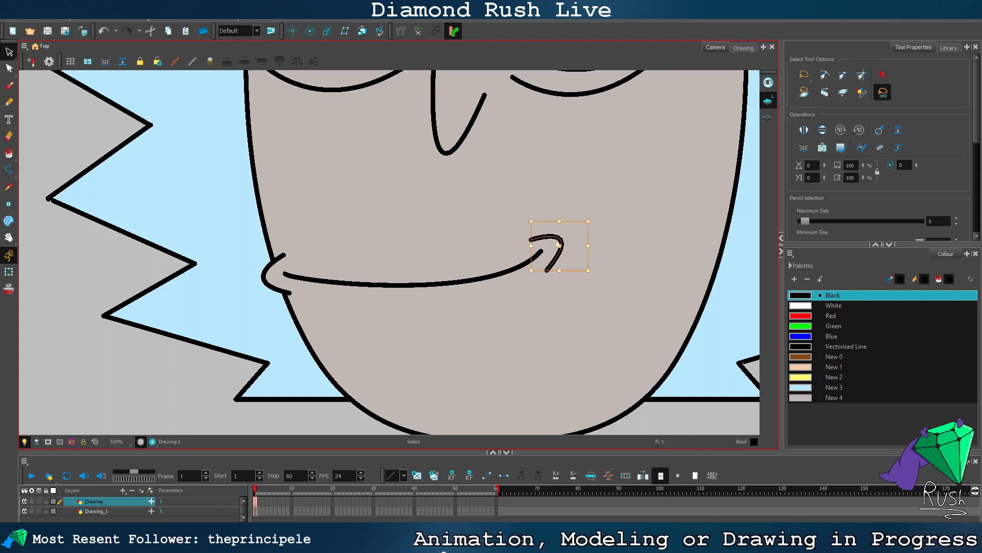
Step: Switch to the chat window to read the latest message, and minimize it
{"action": "mouse_move", "coordinate": [139, 537]}
{"action": "left_click", "coordinate": [203, 502]}
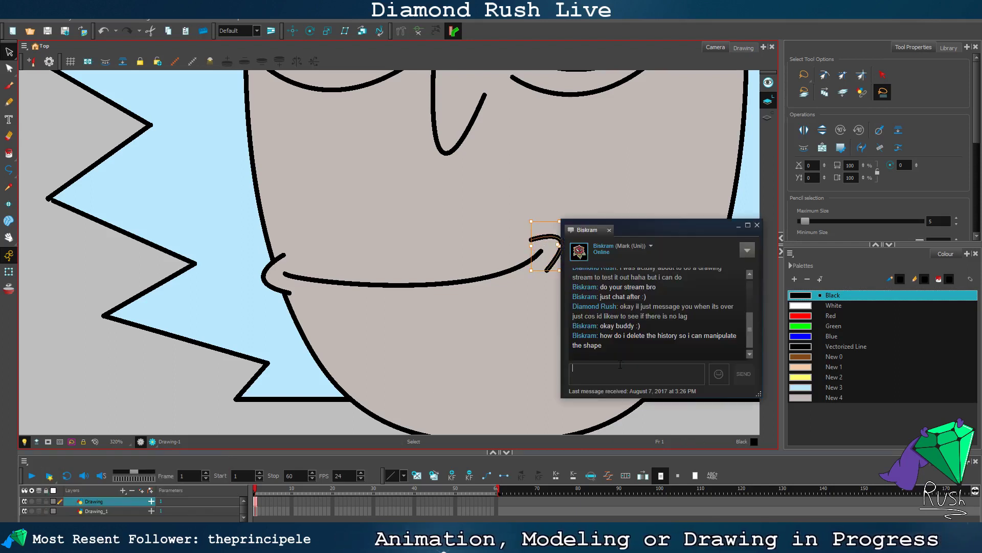
{"action": "left_click", "coordinate": [738, 225]}
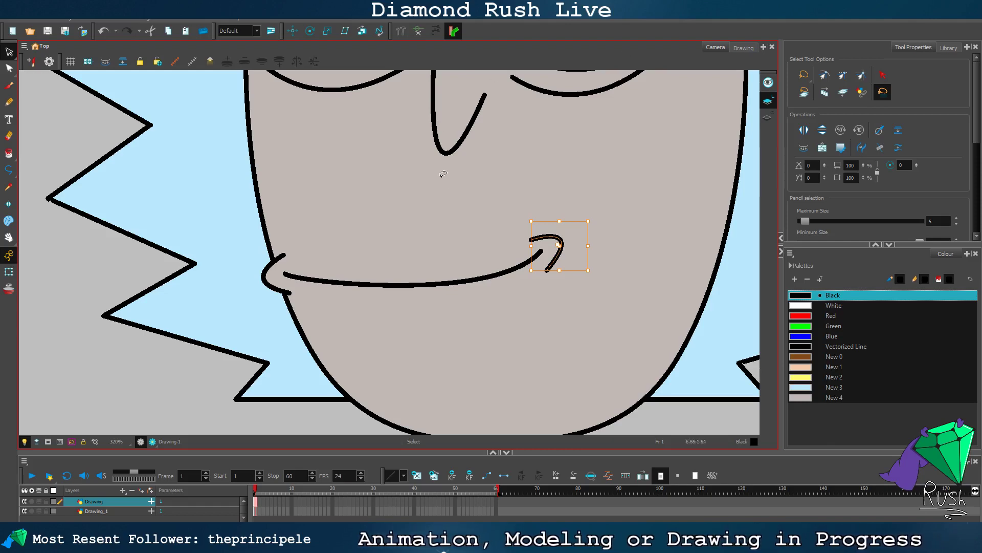
Step: Undo the recent mouth edits until the left corner curve is back inside the face beside the mouth's left end
{"action": "left_click", "coordinate": [106, 277]}
{"action": "scroll", "coordinate": [105, 278], "scroll_direction": "down", "scroll_amount": 6}
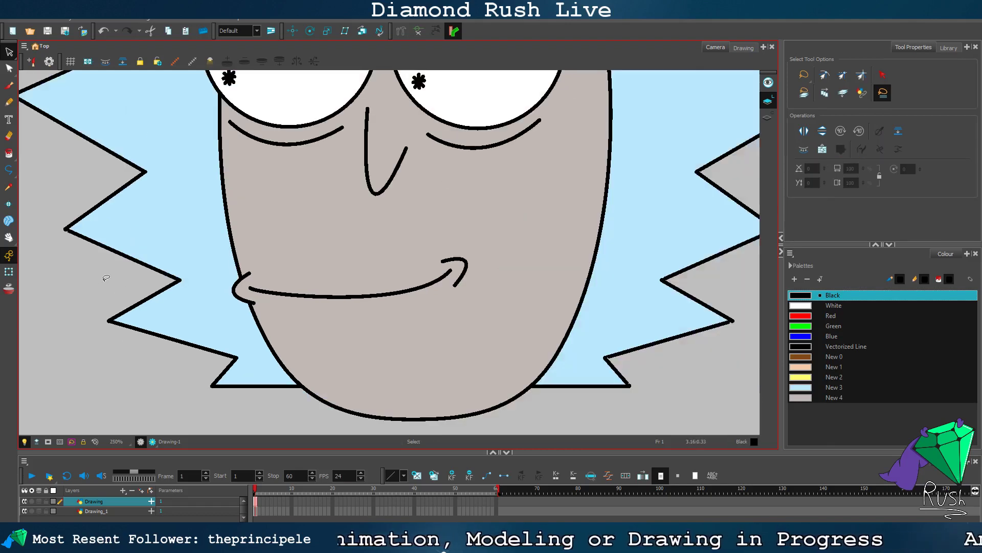
{"action": "scroll", "coordinate": [103, 266], "scroll_direction": "up", "scroll_amount": 2}
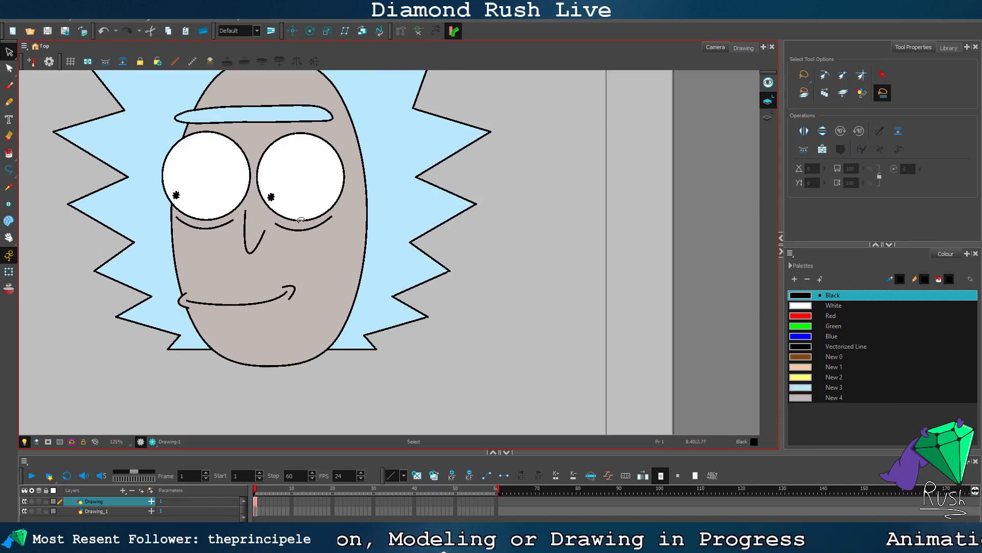
{"action": "scroll", "coordinate": [231, 257], "scroll_direction": "up", "scroll_amount": 3}
{"action": "left_click", "coordinate": [132, 334]}
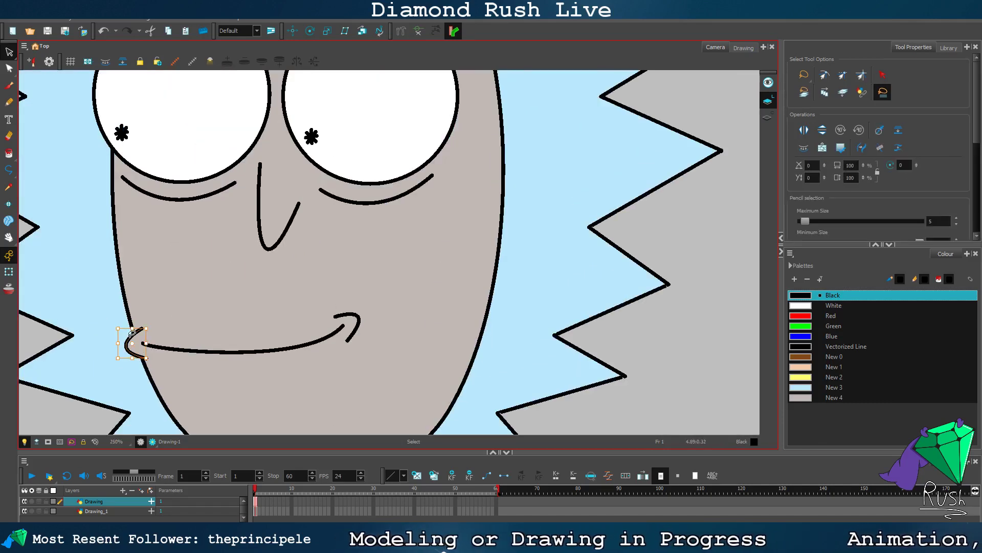
{"action": "key", "text": "ctrl+z"}
{"action": "key", "text": "ctrl+z"}
{"action": "key", "text": "ctrl+z"}
{"action": "key", "text": "ctrl+z"}
{"action": "key", "text": "ctrl+z"}
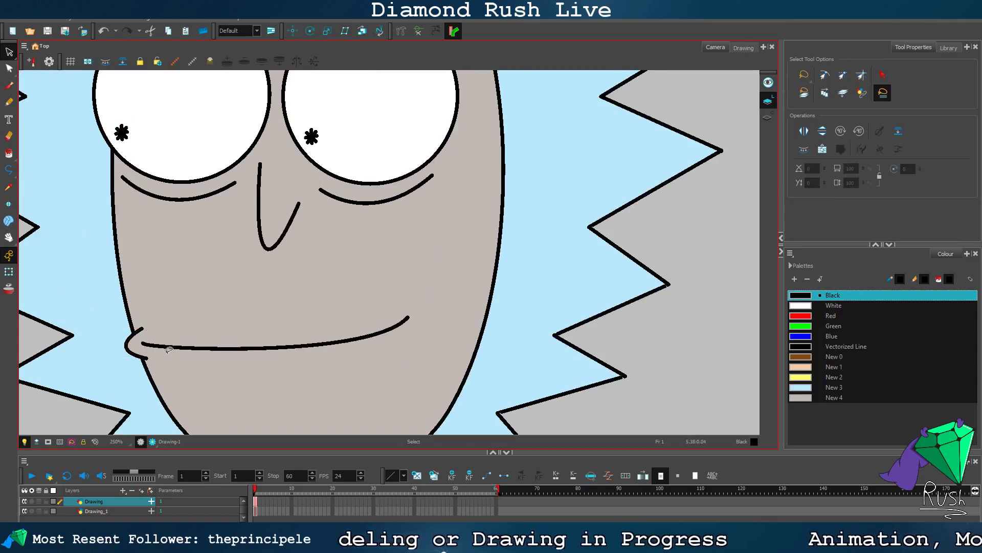
{"action": "key", "text": "ctrl+z"}
{"action": "key", "text": "ctrl+z"}
{"action": "key", "text": "ctrl+z"}
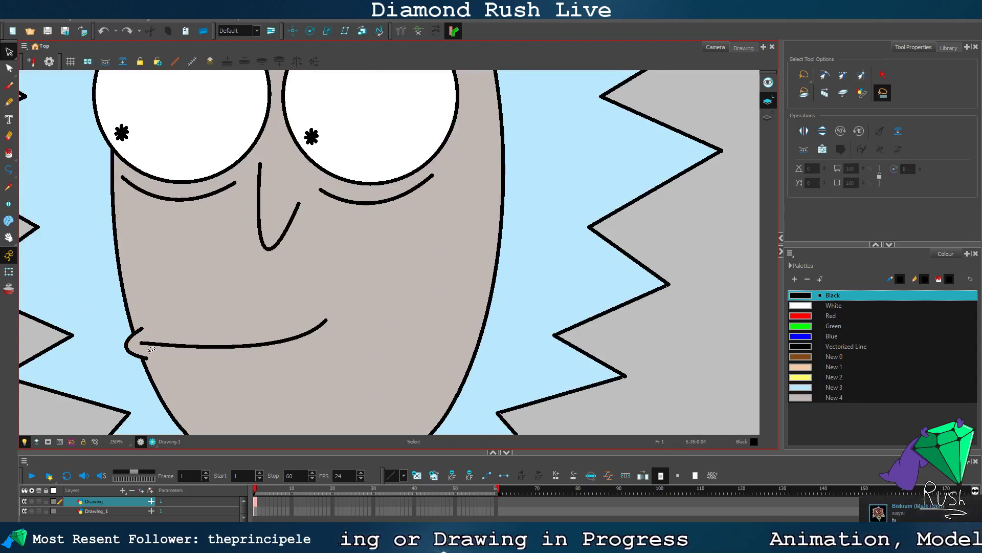
{"action": "key", "text": "ctrl+z"}
{"action": "key", "text": "ctrl+z"}
{"action": "key", "text": "ctrl+z"}
{"action": "key", "text": "ctrl+z"}
{"action": "key", "text": "ctrl+z"}
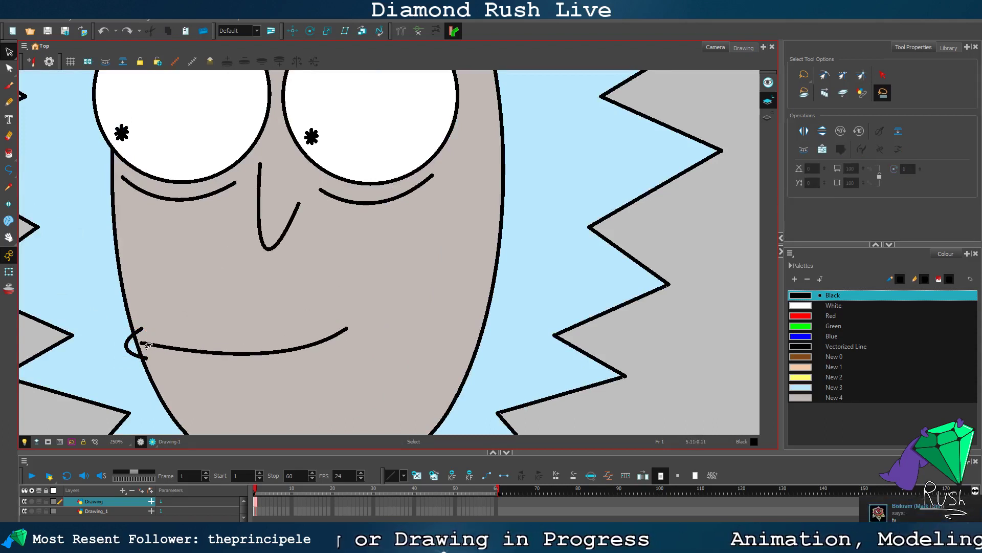
{"action": "key", "text": "ctrl+z"}
{"action": "key", "text": "ctrl+z"}
{"action": "key", "text": "ctrl+z"}
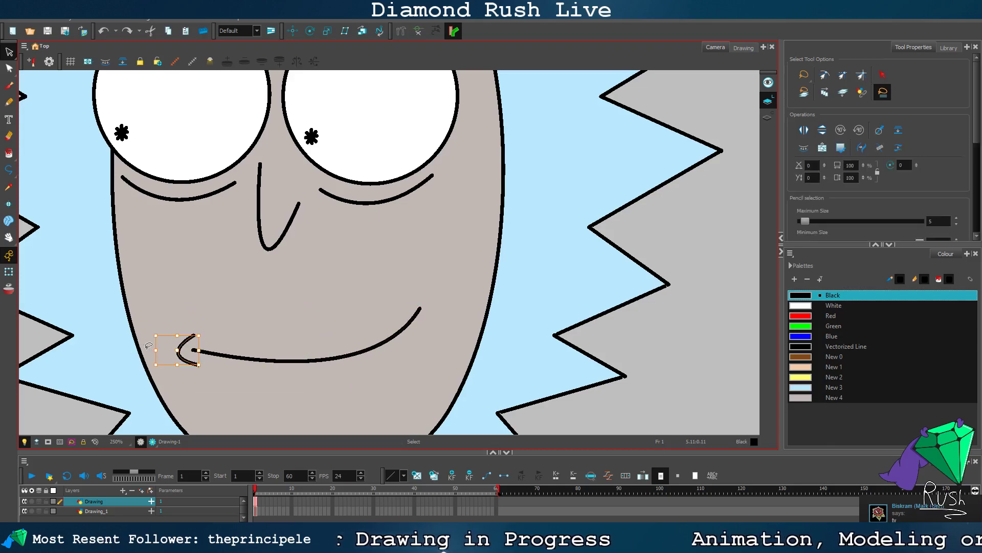
{"action": "left_click", "coordinate": [681, 373]}
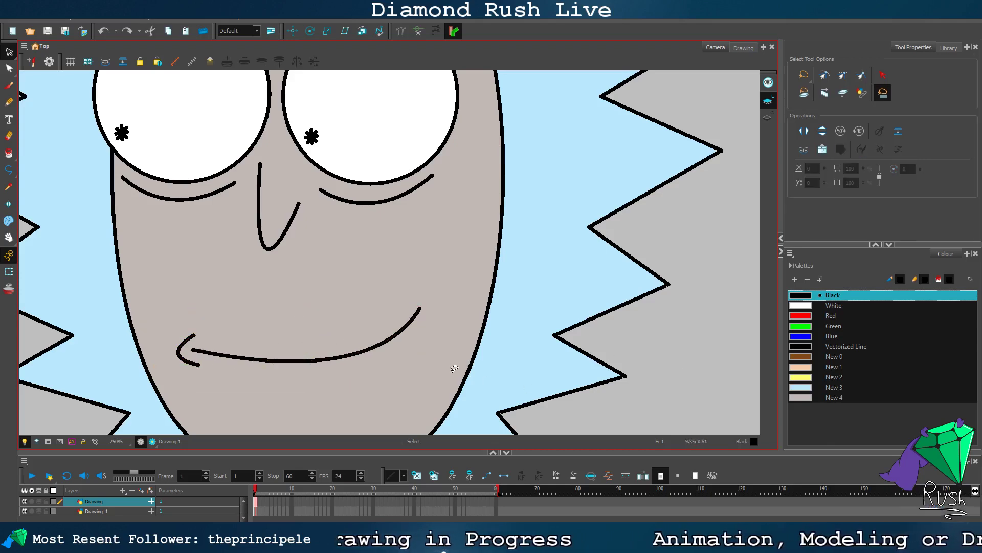
Step: Move the mouth's left corner curve up onto the left face outline and rotate it clockwise
{"action": "key", "text": "1"}
{"action": "scroll", "coordinate": [335, 311], "scroll_direction": "up", "scroll_amount": 4}
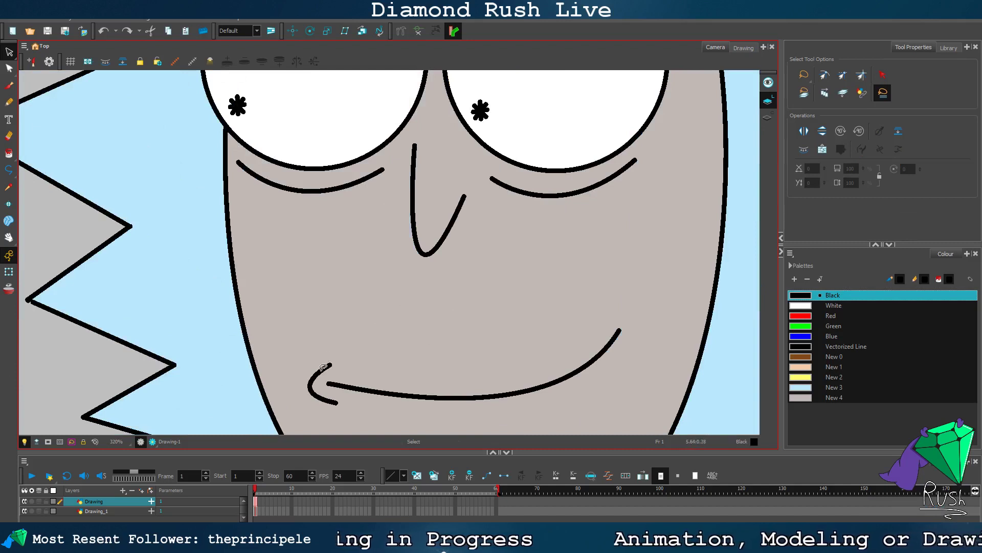
{"action": "left_click", "coordinate": [321, 372]}
{"action": "left_click_drag", "start_coordinate": [321, 372], "coordinate": [251, 339]}
{"action": "left_click_drag", "start_coordinate": [271, 372], "coordinate": [249, 347]}
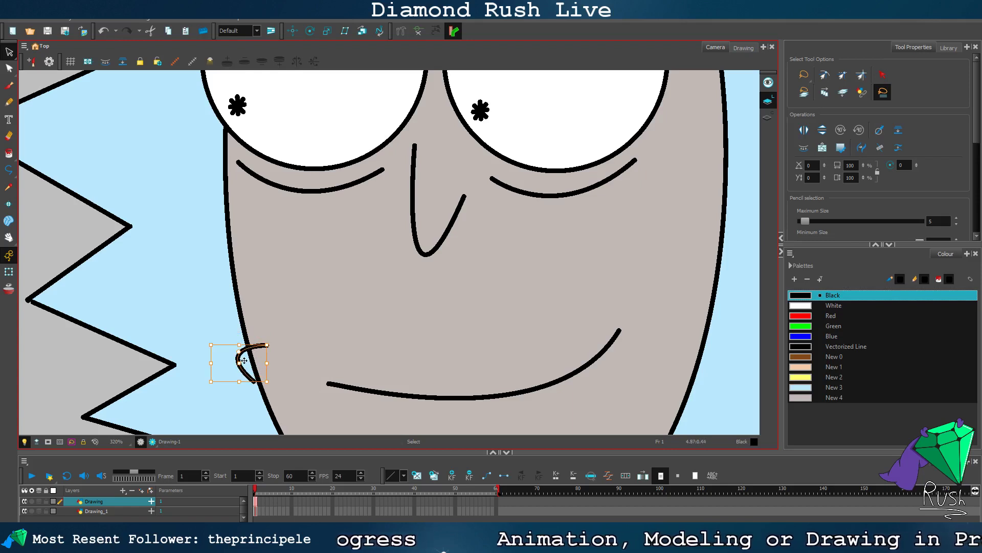
{"action": "left_click_drag", "start_coordinate": [241, 369], "coordinate": [244, 350]}
Step: Reshape the left corner curve with the Contour Editor by pulling its lower end into the face and its handle outward
{"action": "left_click", "coordinate": [9, 68]}
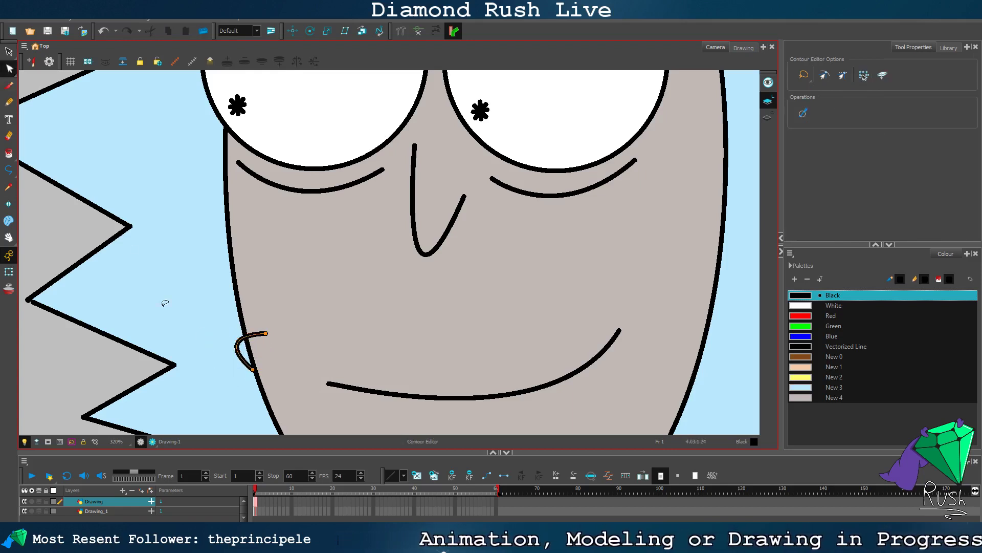
{"action": "scroll", "coordinate": [179, 327], "scroll_direction": "up", "scroll_amount": 3}
{"action": "left_click_drag", "start_coordinate": [305, 409], "coordinate": [334, 427]}
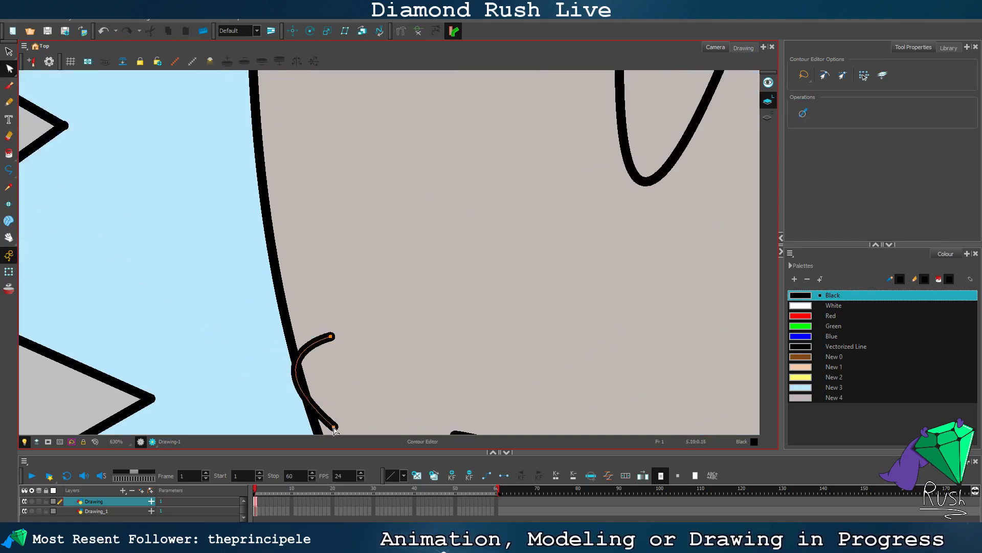
{"action": "mouse_move", "coordinate": [246, 351]}
{"action": "left_mouse_down"}
{"action": "mouse_move", "coordinate": [176, 346]}
{"action": "mouse_move", "coordinate": [167, 355]}
{"action": "left_mouse_up"}
{"action": "scroll", "coordinate": [190, 349], "scroll_direction": "down", "scroll_amount": 5}
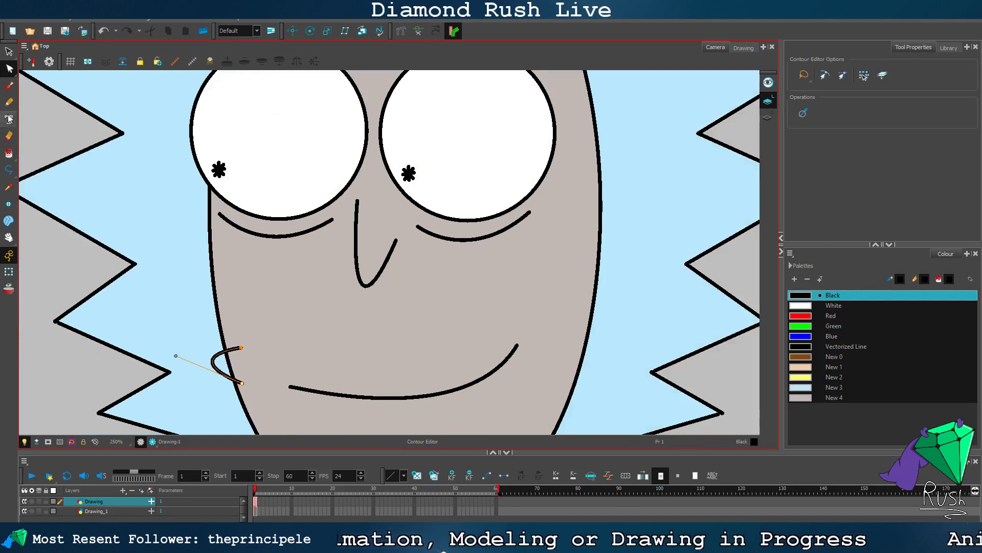
Step: Stretch the mouth's left end to the corner curve and pull its right end inward below the right eye
{"action": "left_click", "coordinate": [9, 51]}
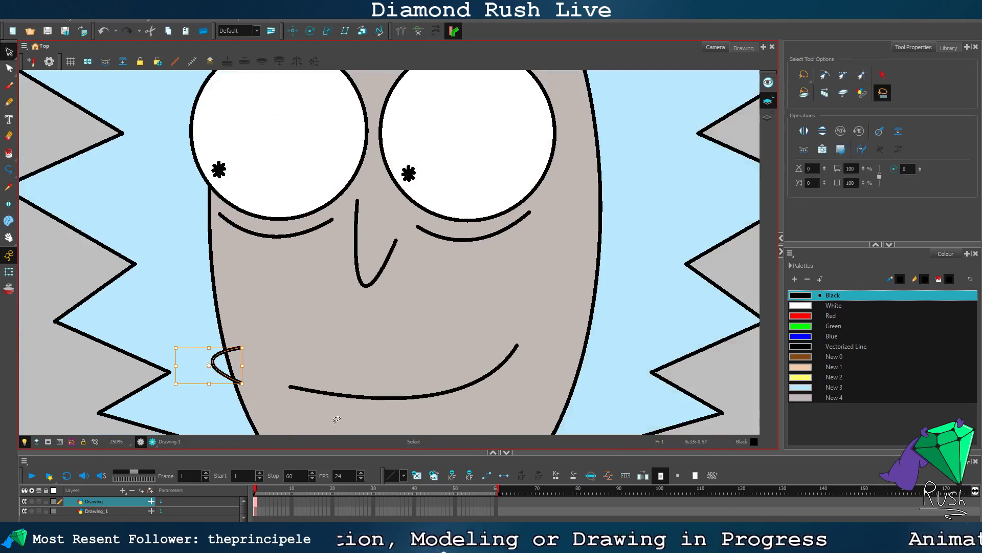
{"action": "left_click", "coordinate": [296, 381]}
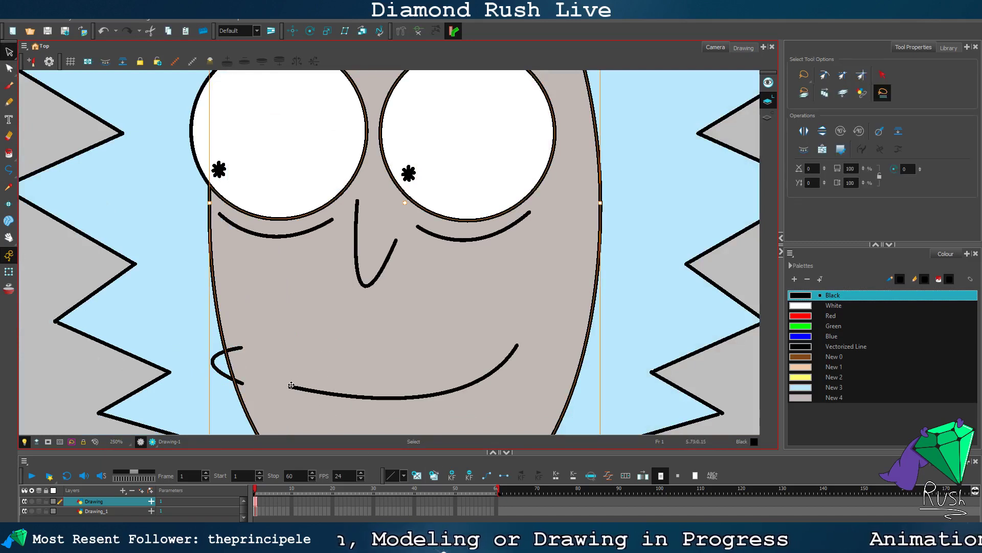
{"action": "left_click", "coordinate": [293, 383]}
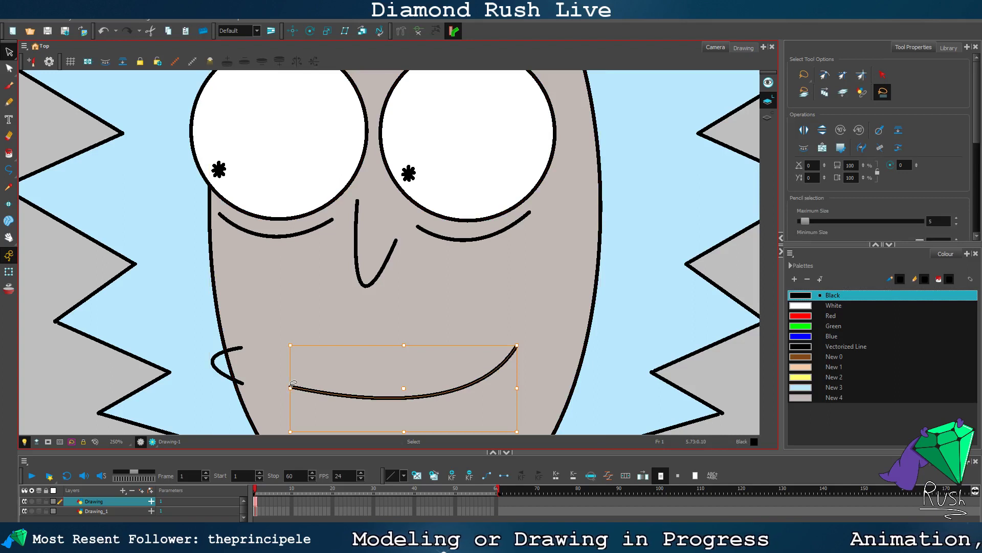
{"action": "left_click", "coordinate": [9, 68]}
{"action": "left_click_drag", "start_coordinate": [265, 377], "coordinate": [238, 365]}
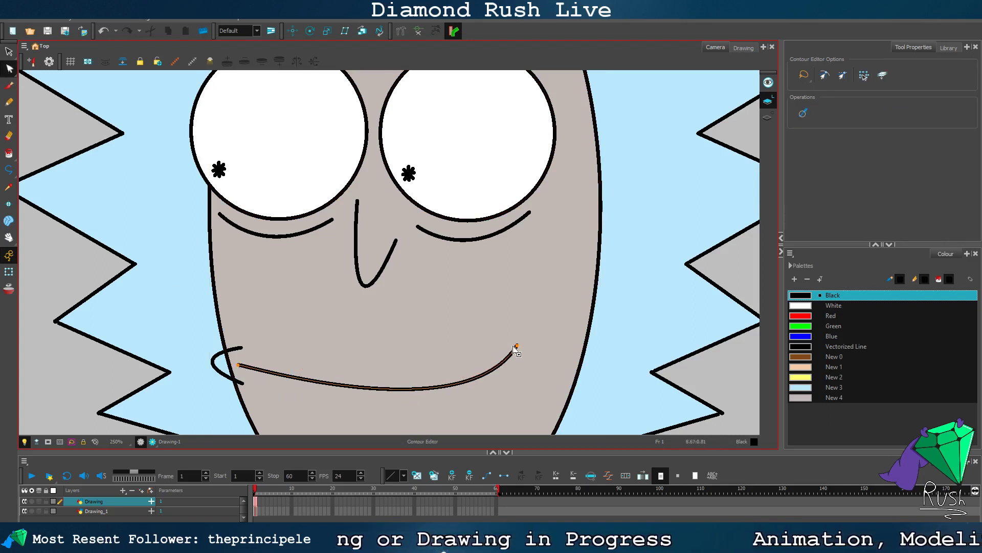
{"action": "mouse_move", "coordinate": [516, 346]}
{"action": "left_mouse_down"}
{"action": "mouse_move", "coordinate": [450, 353]}
{"action": "mouse_move", "coordinate": [478, 343]}
{"action": "left_mouse_up"}
{"action": "left_click", "coordinate": [83, 372]}
Step: Bend the start of the mouth line downward by lowering the curve handle at its left end
{"action": "scroll", "coordinate": [84, 372], "scroll_direction": "down", "scroll_amount": 3}
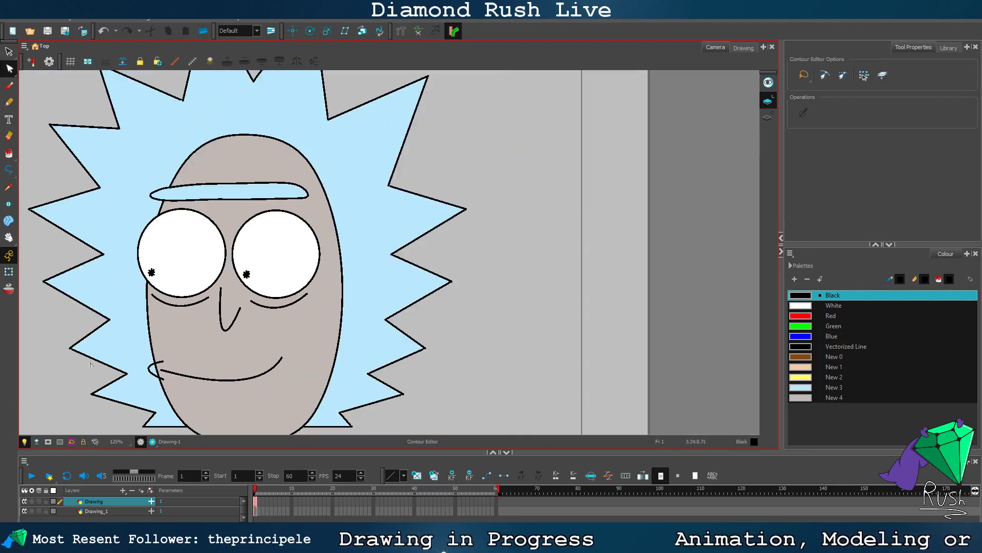
{"action": "scroll", "coordinate": [71, 362], "scroll_direction": "up", "scroll_amount": 4}
{"action": "left_click", "coordinate": [309, 376]}
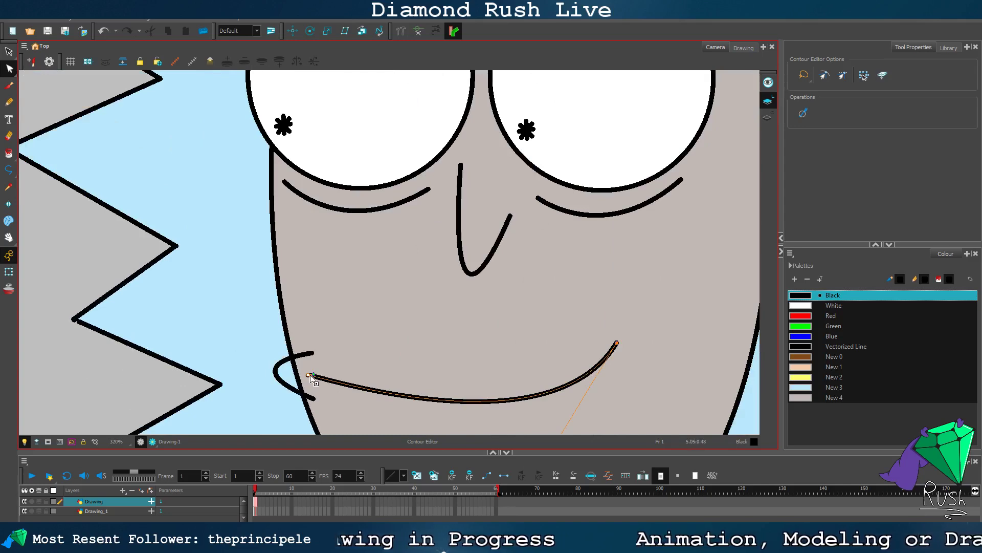
{"action": "left_click_drag", "start_coordinate": [312, 378], "coordinate": [309, 397]}
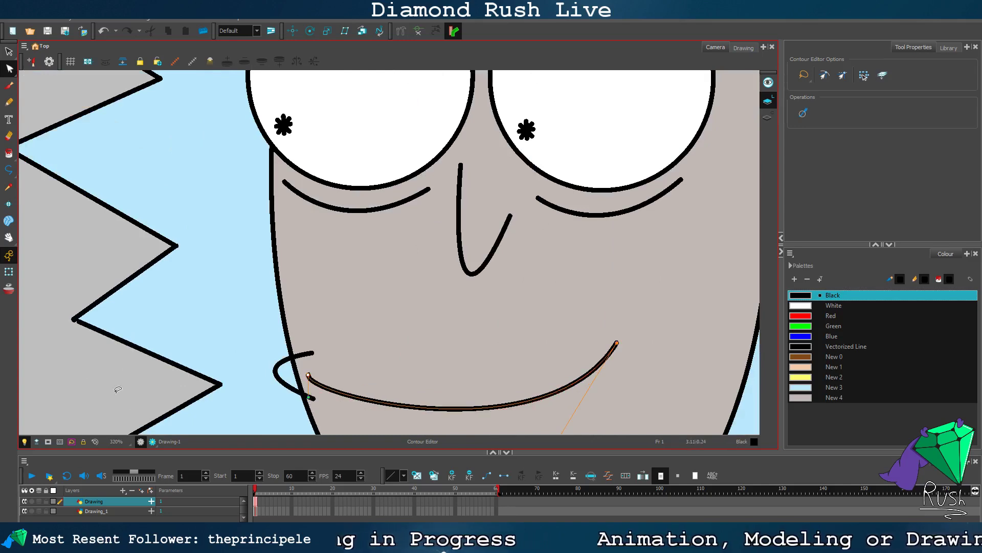
Step: Move the mouth's right end slightly down and inward, and try a flatter curve there by pulling its handle left
{"action": "scroll", "coordinate": [216, 368], "scroll_direction": "down", "scroll_amount": 3}
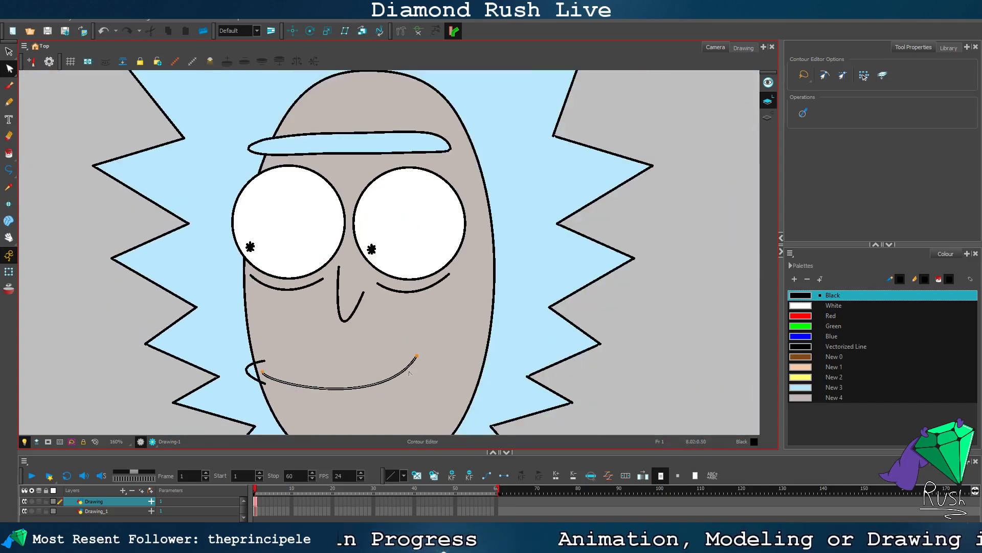
{"action": "left_click_drag", "start_coordinate": [417, 358], "coordinate": [410, 365]}
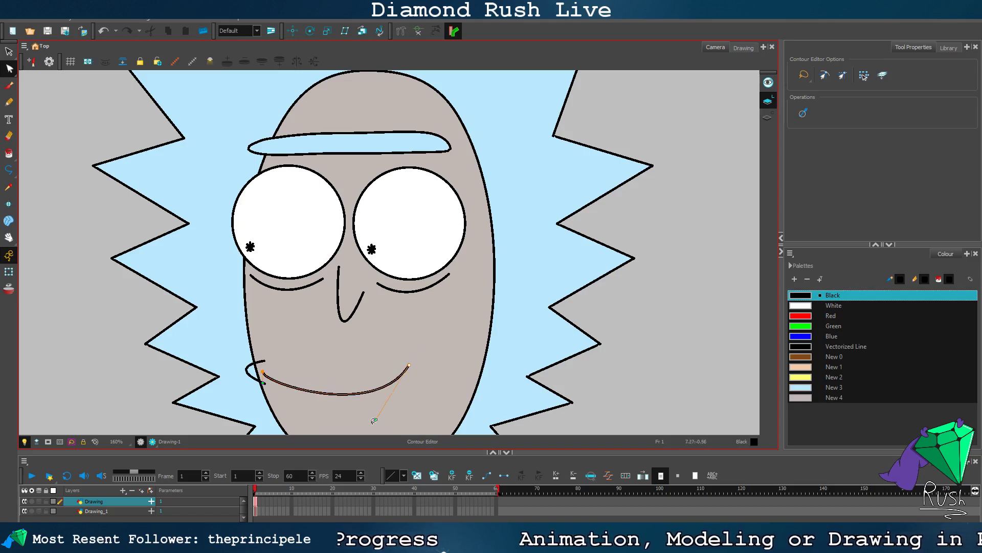
{"action": "left_click_drag", "start_coordinate": [376, 421], "coordinate": [331, 410]}
{"action": "left_click", "coordinate": [148, 389]}
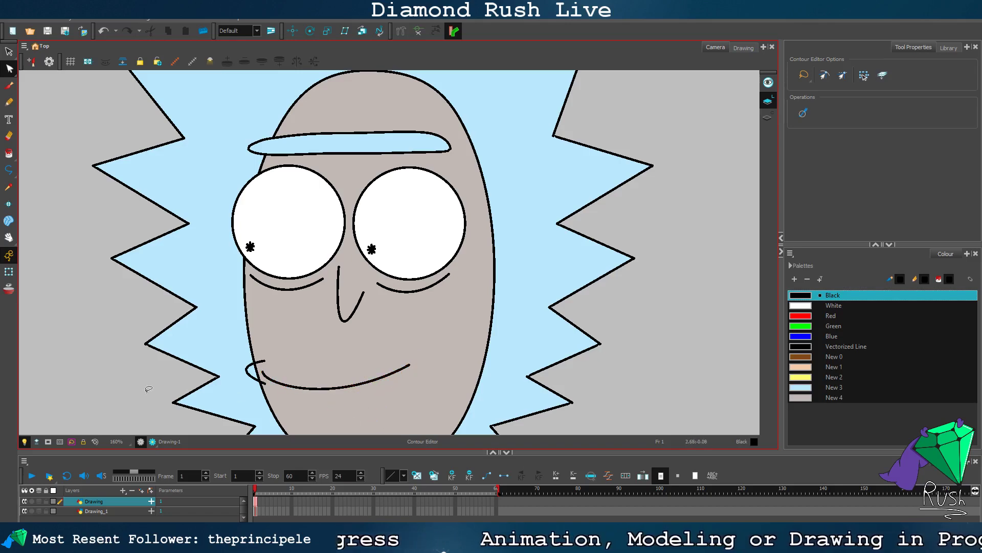
Step: Reshape the mouth's right end with the Contour Editor by pulling its curve handle further left
{"action": "scroll", "coordinate": [405, 384], "scroll_direction": "up", "scroll_amount": 2}
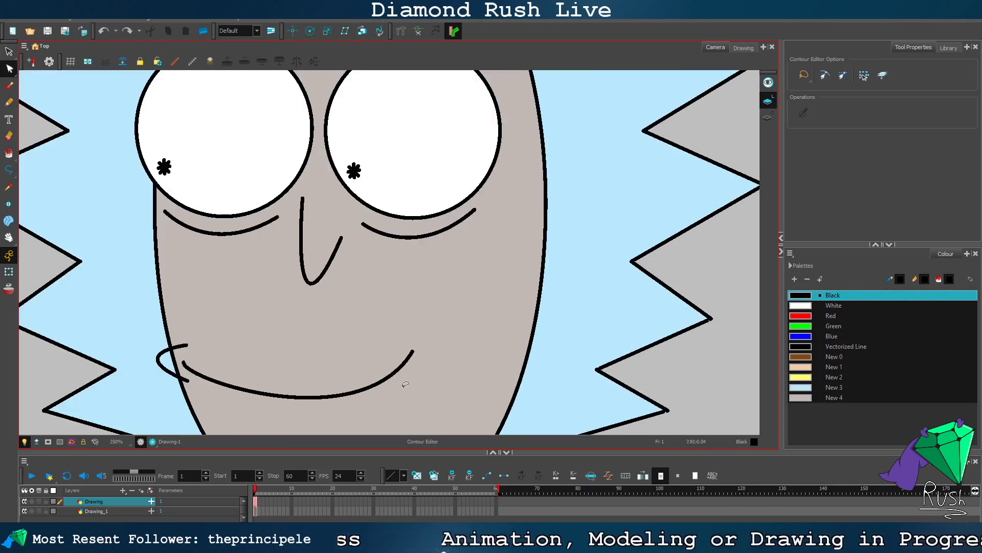
{"action": "left_click", "coordinate": [412, 352]}
{"action": "scroll", "coordinate": [354, 426], "scroll_direction": "up", "scroll_amount": 1}
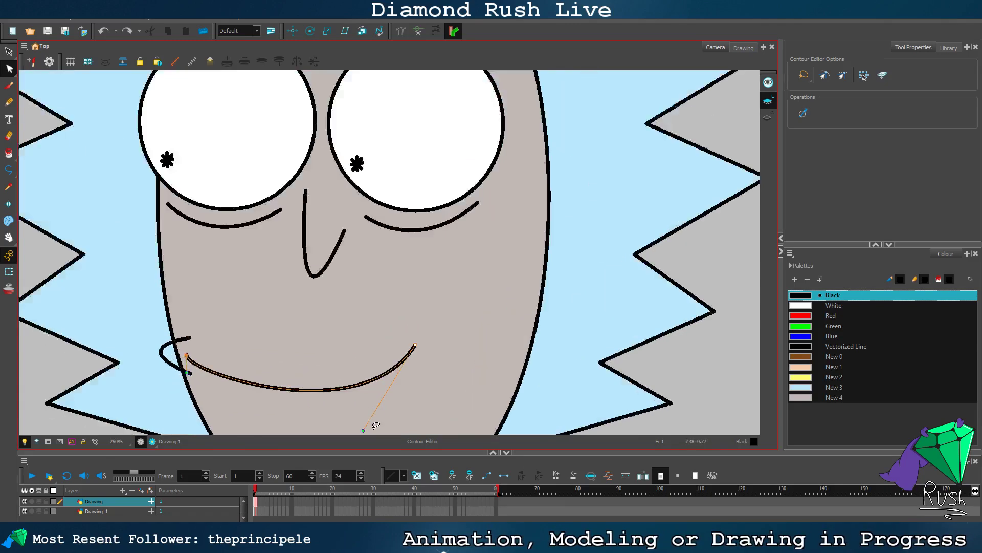
{"action": "left_click_drag", "start_coordinate": [354, 426], "coordinate": [312, 428]}
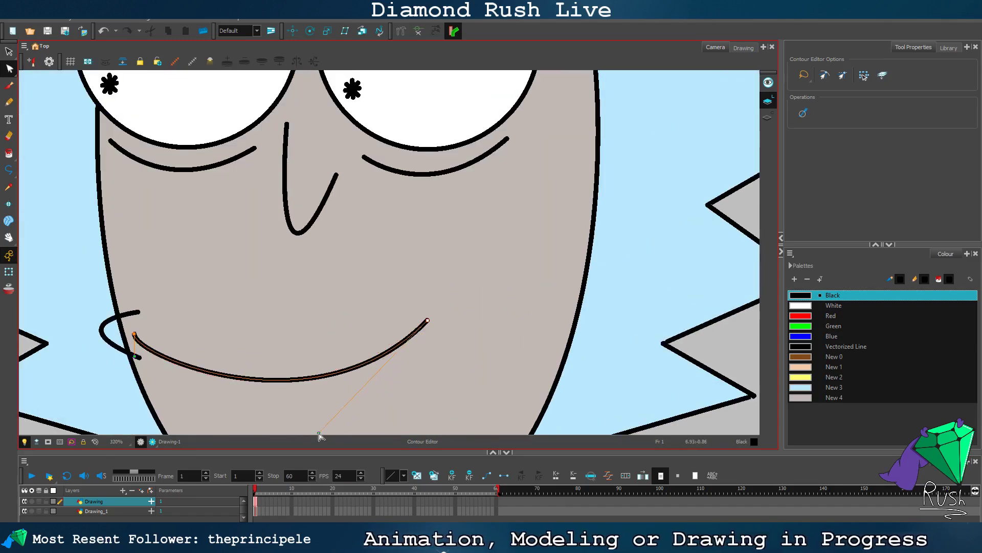
{"action": "left_click", "coordinate": [46, 423]}
{"action": "scroll", "coordinate": [48, 412], "scroll_direction": "down", "scroll_amount": 4}
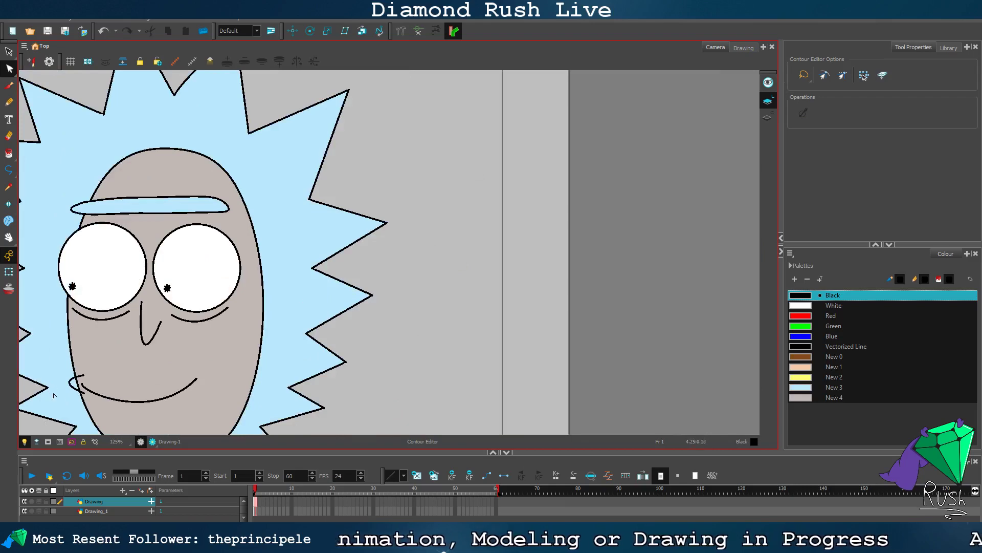
{"action": "scroll", "coordinate": [104, 367], "scroll_direction": "down", "scroll_amount": 4}
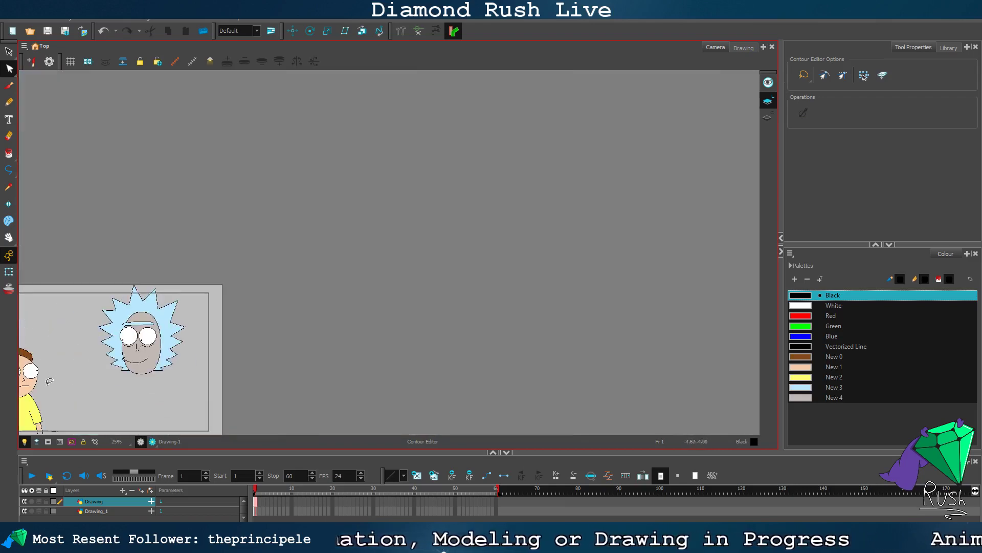
Step: Paint the area enclosed by the left mouth corner curve and the face outline with New 4
{"action": "scroll", "coordinate": [136, 370], "scroll_direction": "up", "scroll_amount": 5}
{"action": "scroll", "coordinate": [572, 209], "scroll_direction": "up", "scroll_amount": 4}
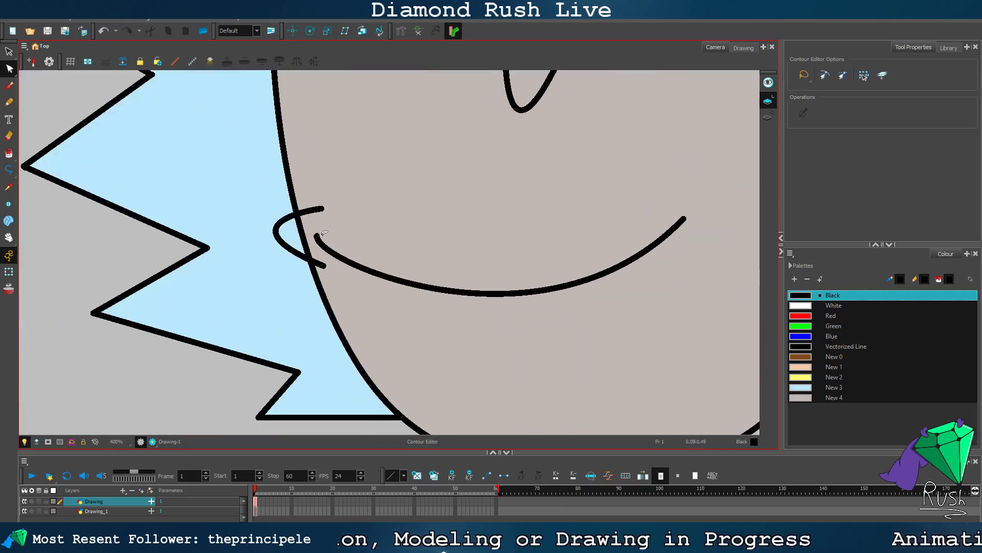
{"action": "left_click", "coordinate": [298, 230]}
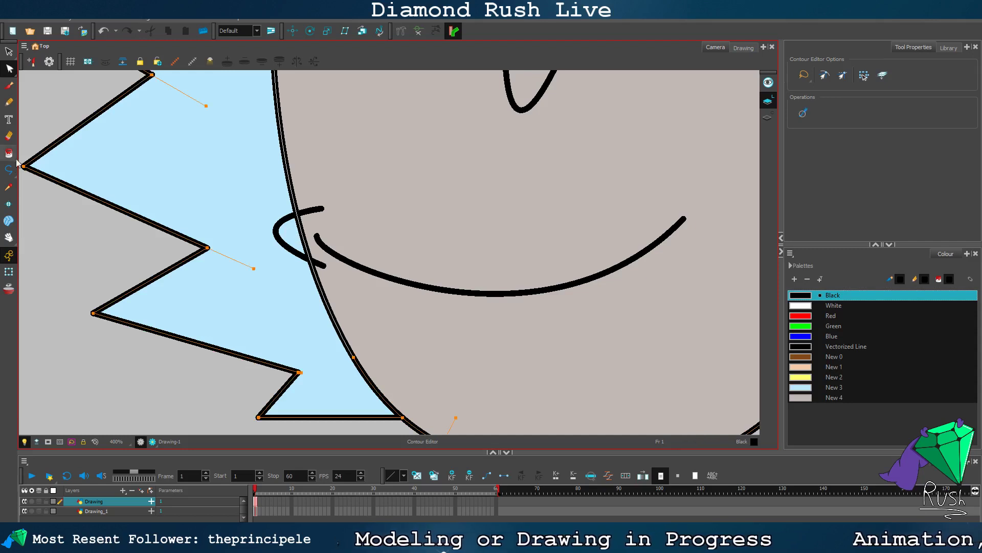
{"action": "left_click", "coordinate": [36, 201]}
{"action": "left_click", "coordinate": [9, 153]}
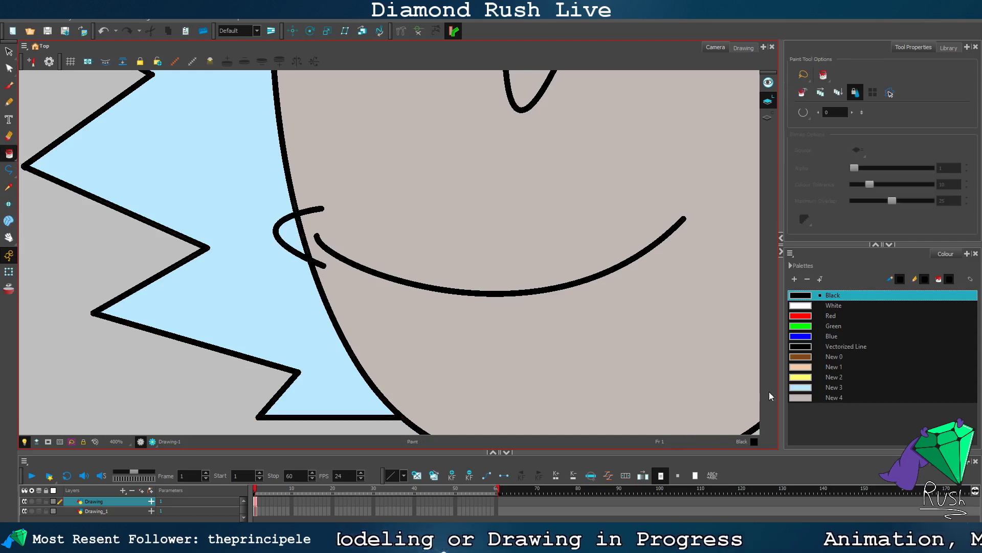
{"action": "left_click", "coordinate": [825, 398]}
{"action": "left_click", "coordinate": [299, 234]}
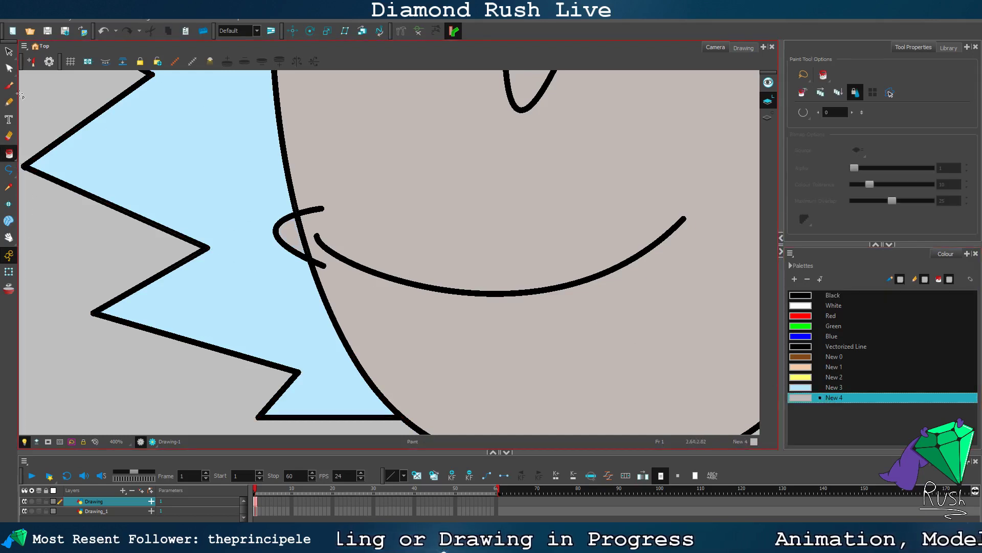
Step: Delete the face outline segment that crosses the left mouth corner curve
{"action": "left_click", "coordinate": [8, 68]}
{"action": "left_click", "coordinate": [305, 240]}
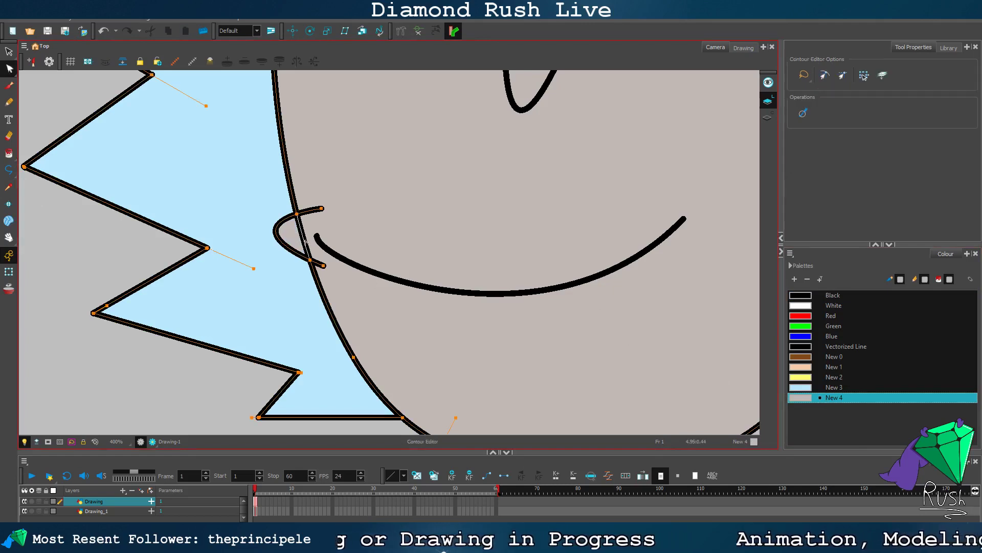
{"action": "key", "text": "Delete"}
{"action": "scroll", "coordinate": [204, 367], "scroll_direction": "down", "scroll_amount": 4}
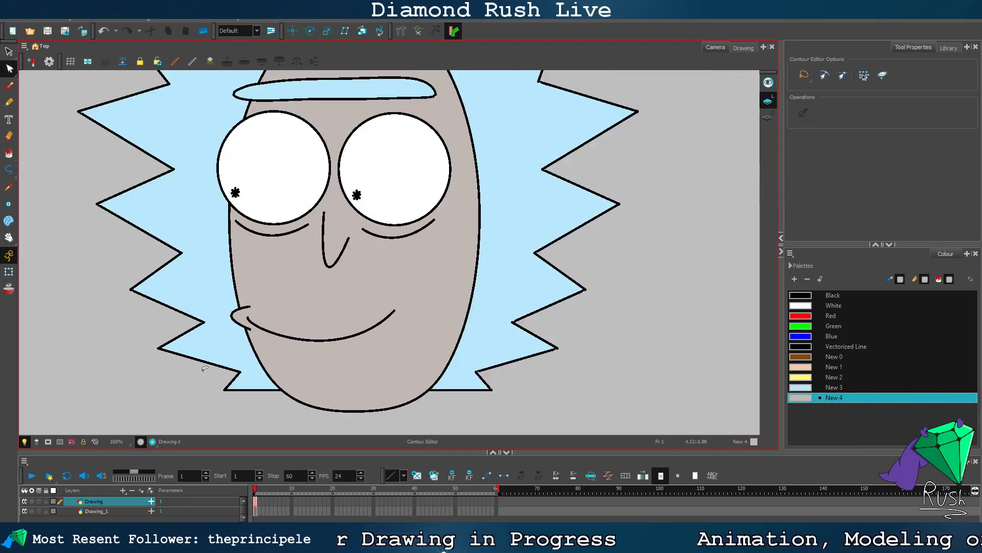
Step: Round the left mouth corner curve with the Contour Editor by pulling its lower handle inward and down
{"action": "scroll", "coordinate": [204, 367], "scroll_direction": "down", "scroll_amount": 1}
{"action": "scroll", "coordinate": [210, 323], "scroll_direction": "up", "scroll_amount": 3}
{"action": "scroll", "coordinate": [250, 331], "scroll_direction": "up", "scroll_amount": 2}
{"action": "left_click", "coordinate": [234, 326]}
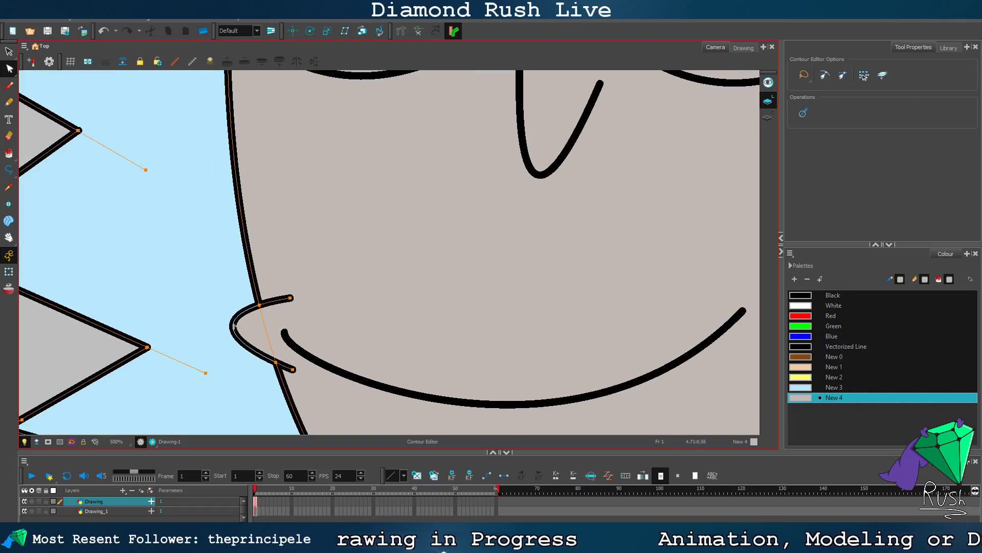
{"action": "left_click", "coordinate": [260, 306]}
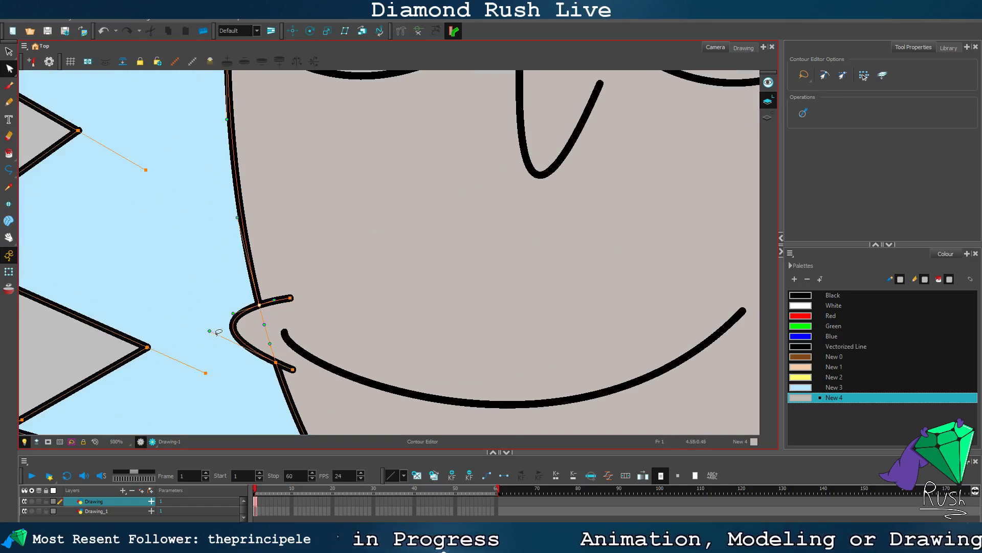
{"action": "left_click_drag", "start_coordinate": [211, 331], "coordinate": [225, 348]}
{"action": "left_click", "coordinate": [91, 345]}
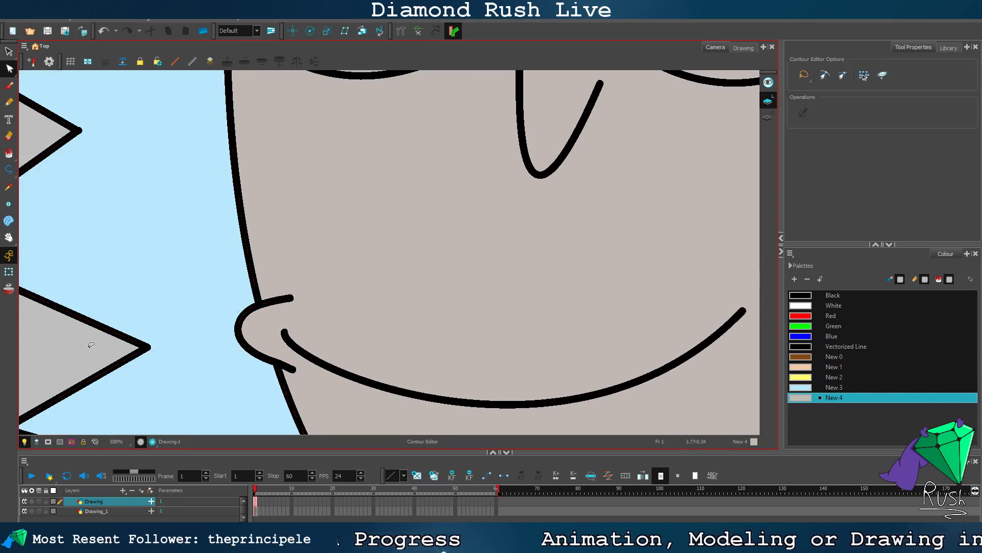
Step: Try raising the mouth line and rotating its right end upward, and delete the line
{"action": "scroll", "coordinate": [91, 344], "scroll_direction": "down", "scroll_amount": 2}
{"action": "scroll", "coordinate": [91, 345], "scroll_direction": "down", "scroll_amount": 1}
{"action": "scroll", "coordinate": [91, 345], "scroll_direction": "up", "scroll_amount": 3}
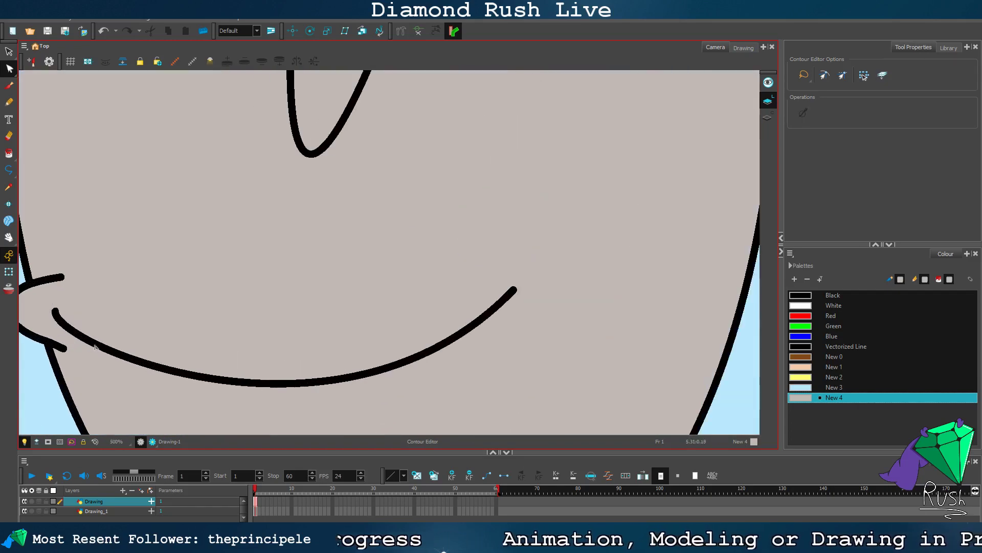
{"action": "left_click", "coordinate": [95, 346]}
{"action": "left_click", "coordinate": [9, 51]}
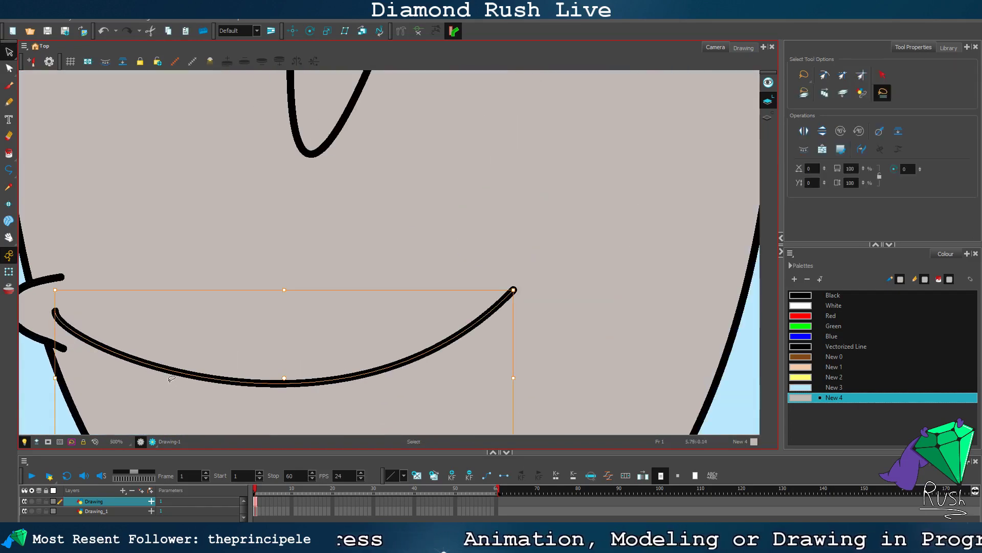
{"action": "left_click_drag", "start_coordinate": [174, 373], "coordinate": [171, 361]}
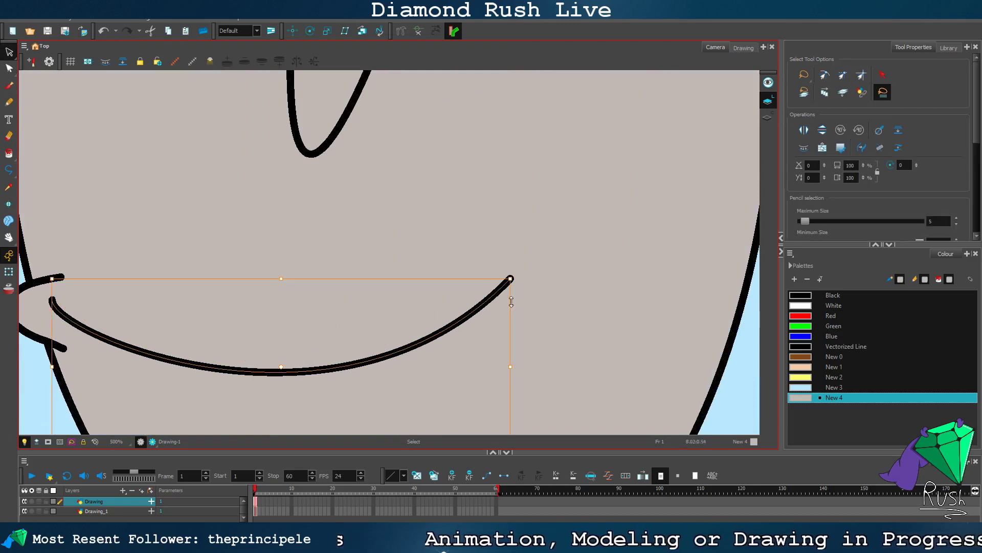
{"action": "left_click_drag", "start_coordinate": [514, 276], "coordinate": [513, 248]}
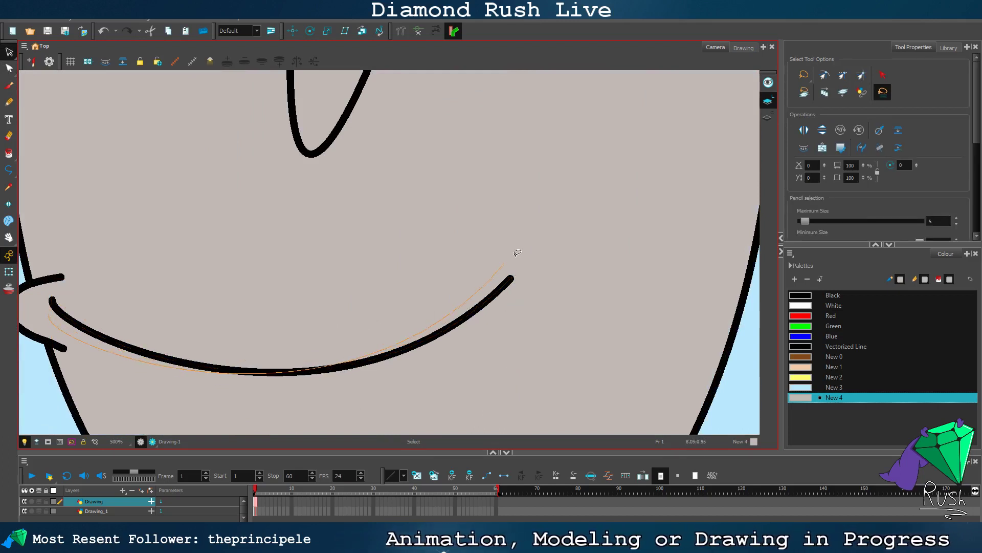
{"action": "left_click_drag", "start_coordinate": [389, 350], "coordinate": [390, 335]}
{"action": "key", "text": "Delete"}
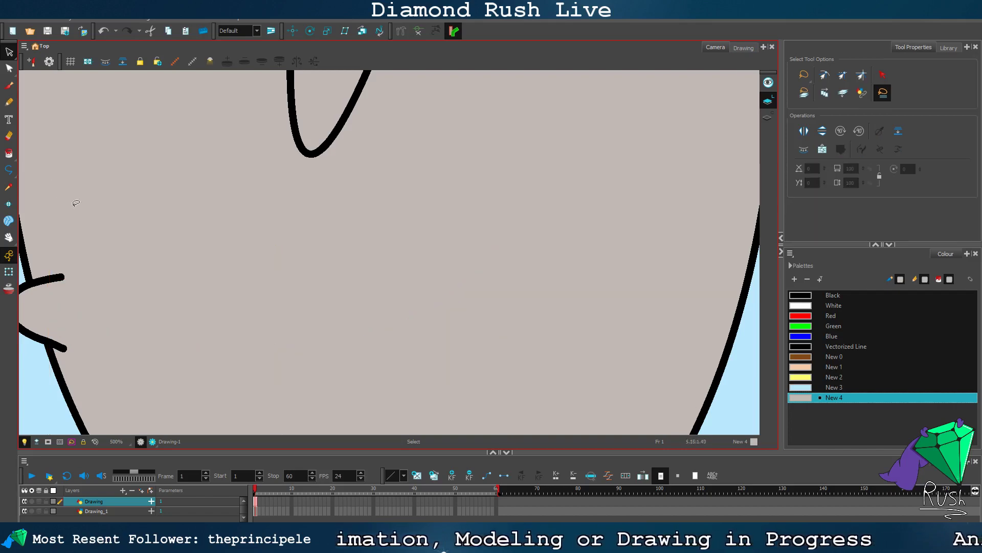
Step: Try drawing a curved mouth line from the left corner curve with the Polyline tool in the New 4 colour
{"action": "scroll", "coordinate": [95, 223], "scroll_direction": "down", "scroll_amount": 5}
{"action": "left_click", "coordinate": [8, 170]}
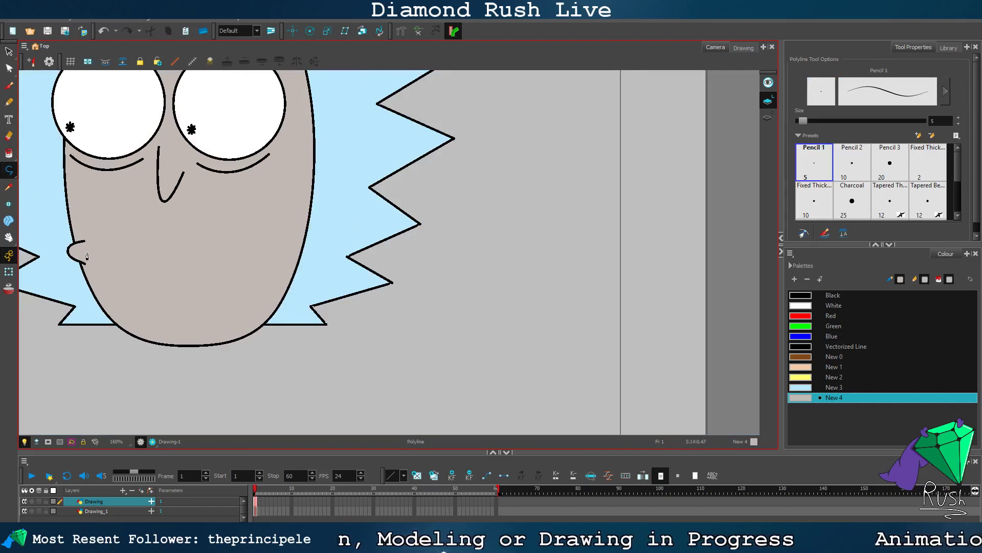
{"action": "left_click_drag", "start_coordinate": [197, 260], "coordinate": [248, 241]}
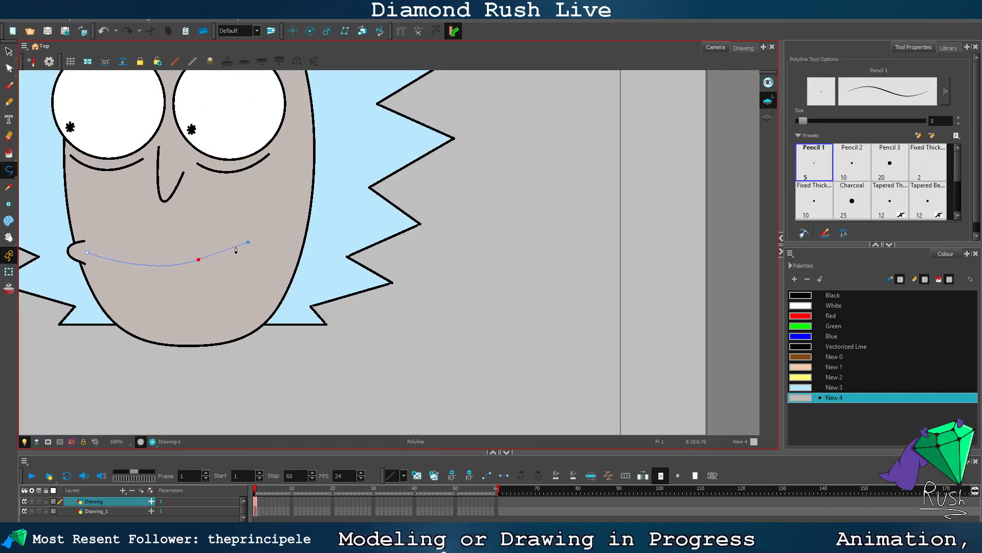
{"action": "left_click", "coordinate": [9, 51]}
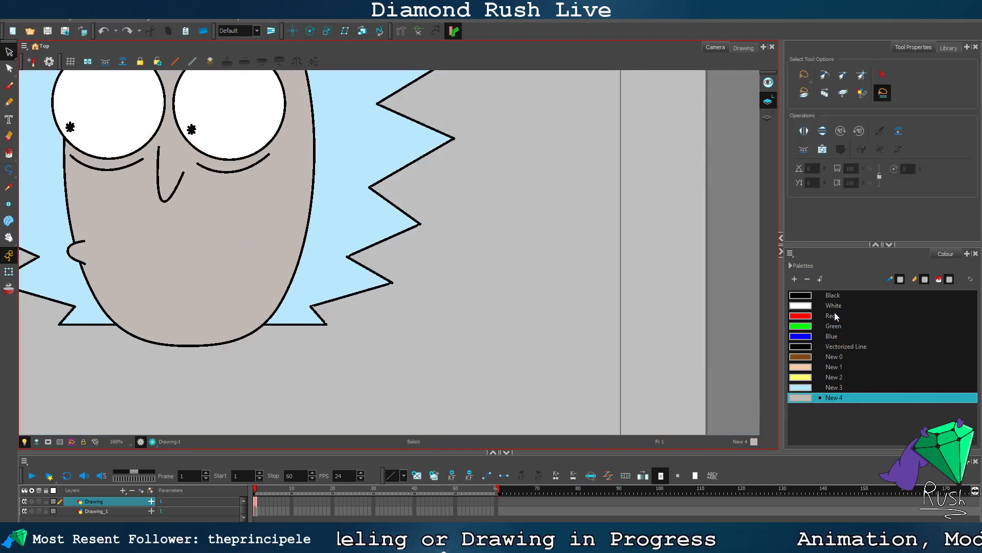
Step: Draw a black smiling mouth with the Polyline tool, from inside the left corner curve to below the right eye
{"action": "left_click", "coordinate": [838, 298]}
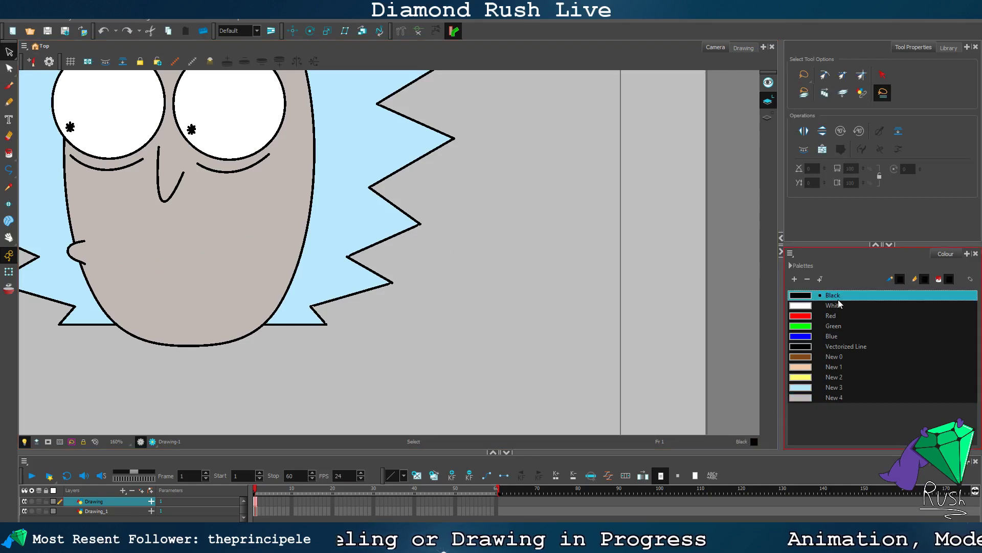
{"action": "left_click", "coordinate": [14, 175]}
{"action": "left_click", "coordinate": [80, 251]}
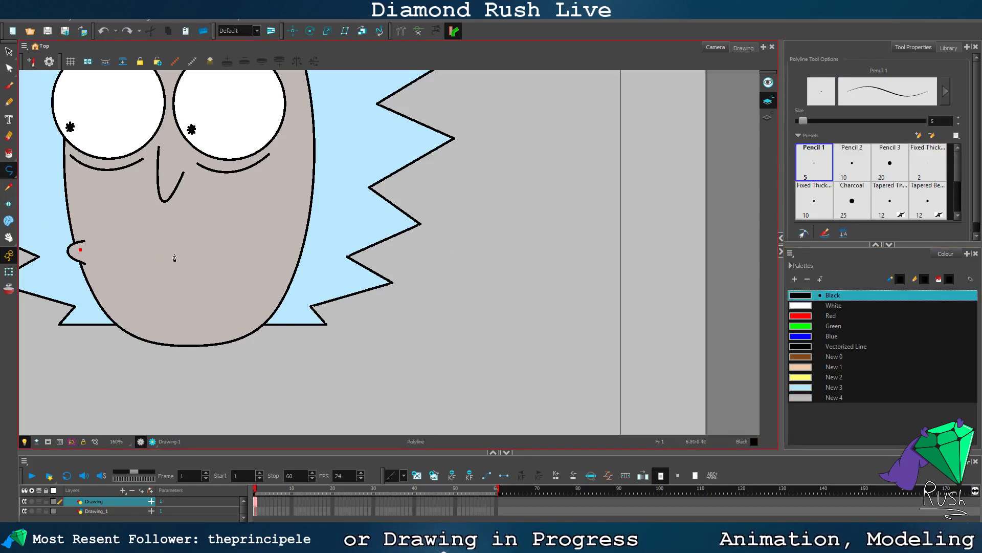
{"action": "mouse_move", "coordinate": [201, 251]}
{"action": "left_mouse_down"}
{"action": "mouse_move", "coordinate": [281, 219]}
{"action": "mouse_move", "coordinate": [250, 206]}
{"action": "mouse_move", "coordinate": [260, 217]}
{"action": "left_mouse_up"}
{"action": "left_click", "coordinate": [8, 52]}
Step: Try drawing a short hooked curve around the mouth's right end with the Polyline tool
{"action": "scroll", "coordinate": [118, 241], "scroll_direction": "up", "scroll_amount": 3}
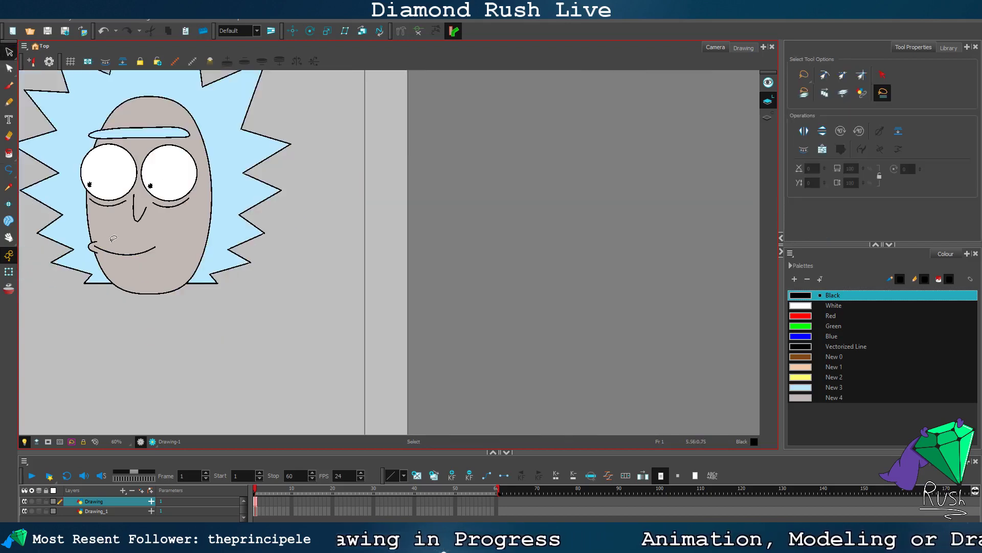
{"action": "scroll", "coordinate": [227, 258], "scroll_direction": "up", "scroll_amount": 1}
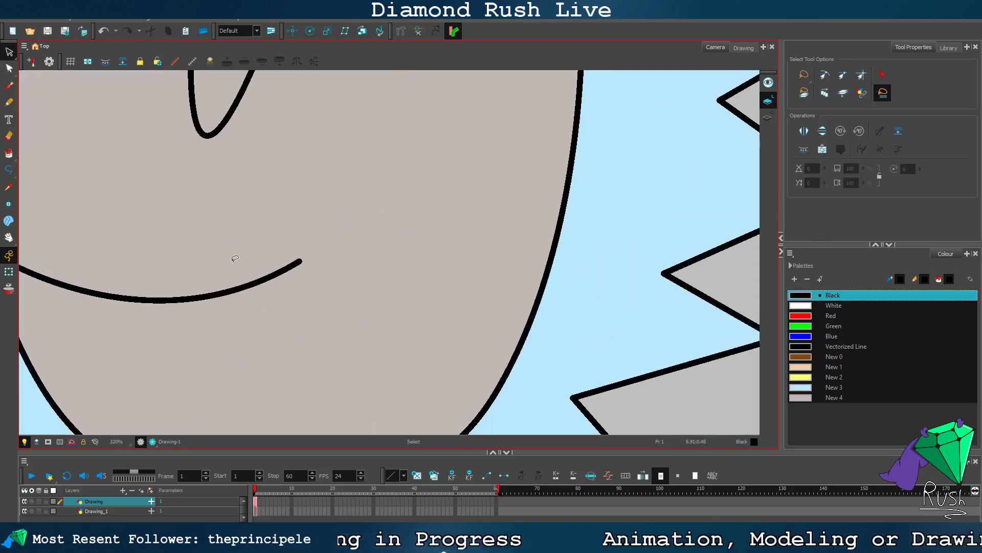
{"action": "key", "text": "alt+backslash"}
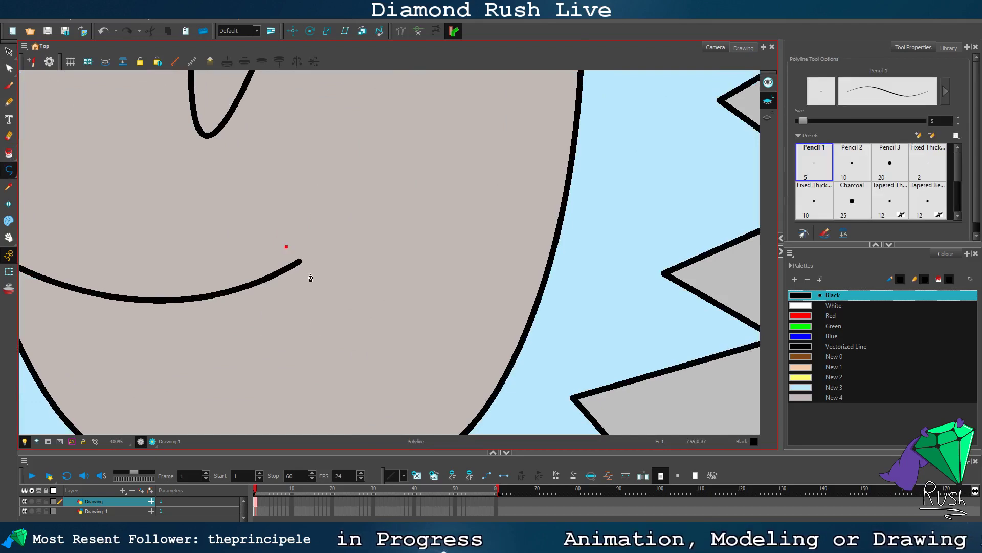
{"action": "mouse_move", "coordinate": [309, 276]}
{"action": "left_mouse_down"}
{"action": "mouse_move", "coordinate": [289, 303]}
{"action": "mouse_move", "coordinate": [263, 307]}
{"action": "mouse_move", "coordinate": [265, 324]}
{"action": "left_mouse_up"}
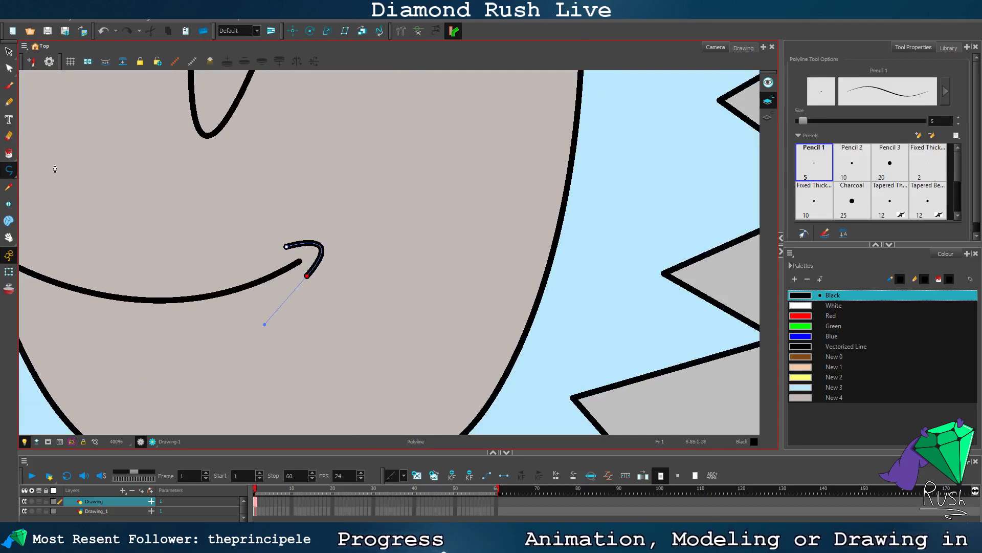
{"action": "key", "text": "alt+s"}
{"action": "scroll", "coordinate": [121, 163], "scroll_direction": "down", "scroll_amount": 4}
{"action": "scroll", "coordinate": [32, 193], "scroll_direction": "down", "scroll_amount": 2}
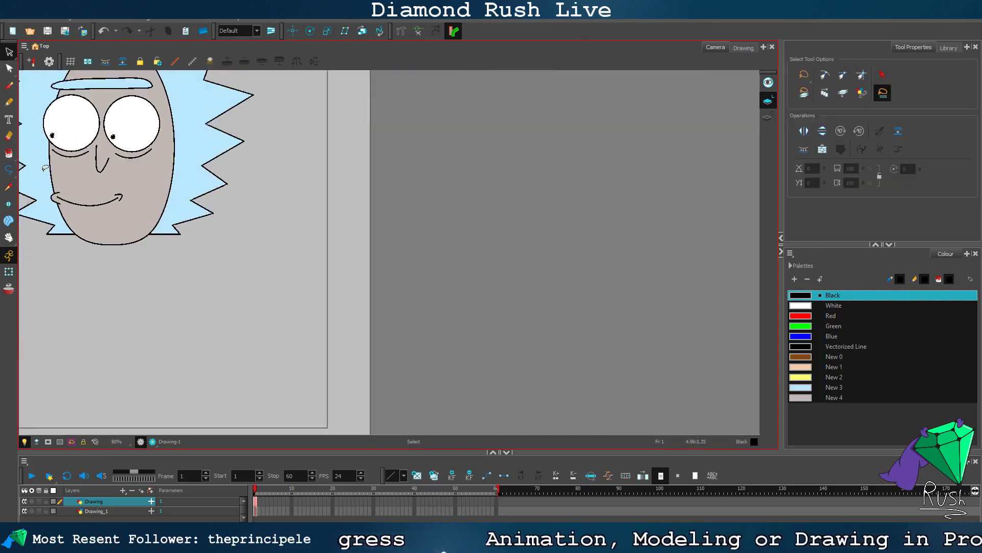
Step: Delete the hooked curve at the mouth's right end
{"action": "scroll", "coordinate": [337, 250], "scroll_direction": "up", "scroll_amount": 6}
{"action": "left_click", "coordinate": [344, 248]}
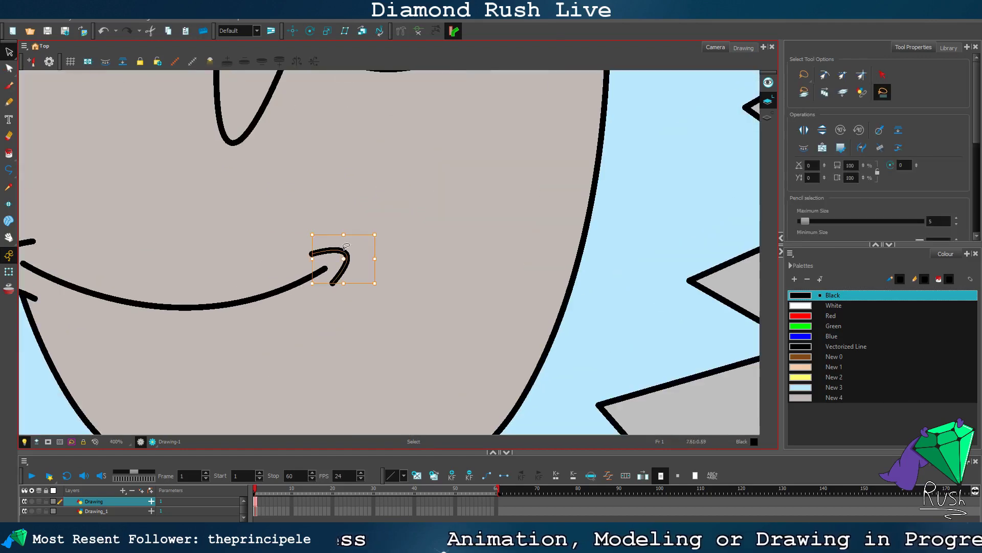
{"action": "key", "text": "Delete"}
Step: Duplicate the left mouth corner curve and flip the copy horizontally
{"action": "scroll", "coordinate": [151, 250], "scroll_direction": "down", "scroll_amount": 2}
{"action": "left_click", "coordinate": [73, 253]}
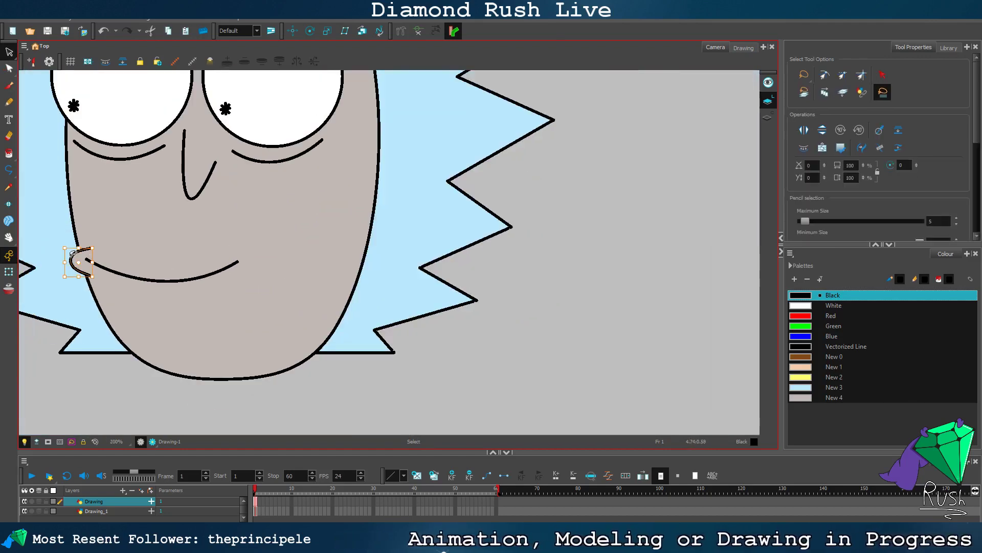
{"action": "left_click_drag", "start_coordinate": [70, 256], "coordinate": [73, 258]}
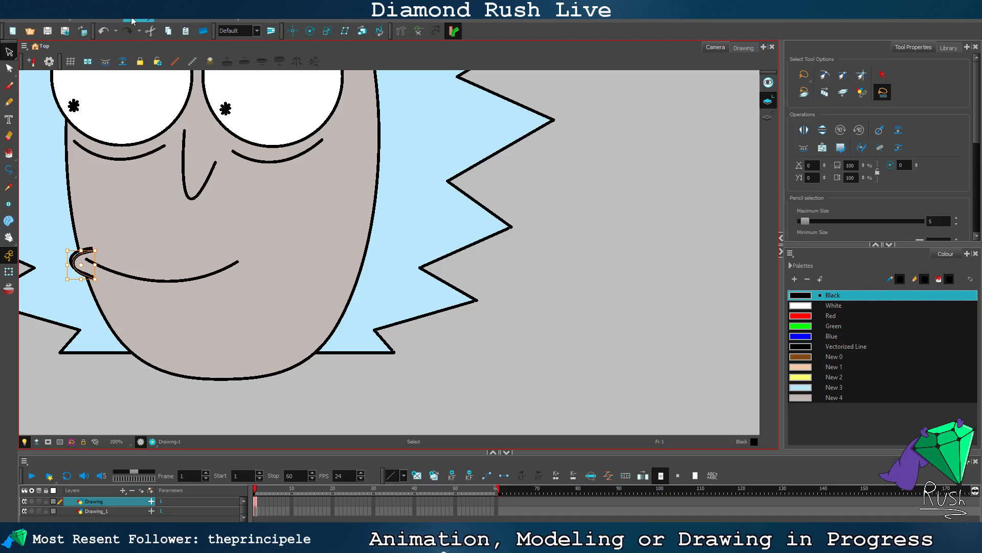
{"action": "left_click", "coordinate": [164, 20]}
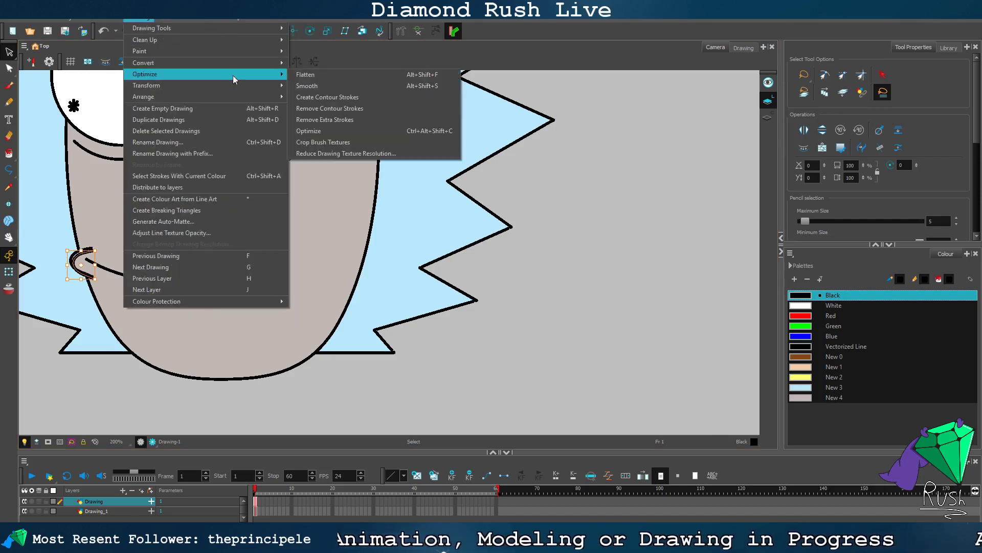
{"action": "mouse_move", "coordinate": [250, 99]}
{"action": "mouse_move", "coordinate": [279, 86]}
{"action": "left_click", "coordinate": [316, 86]}
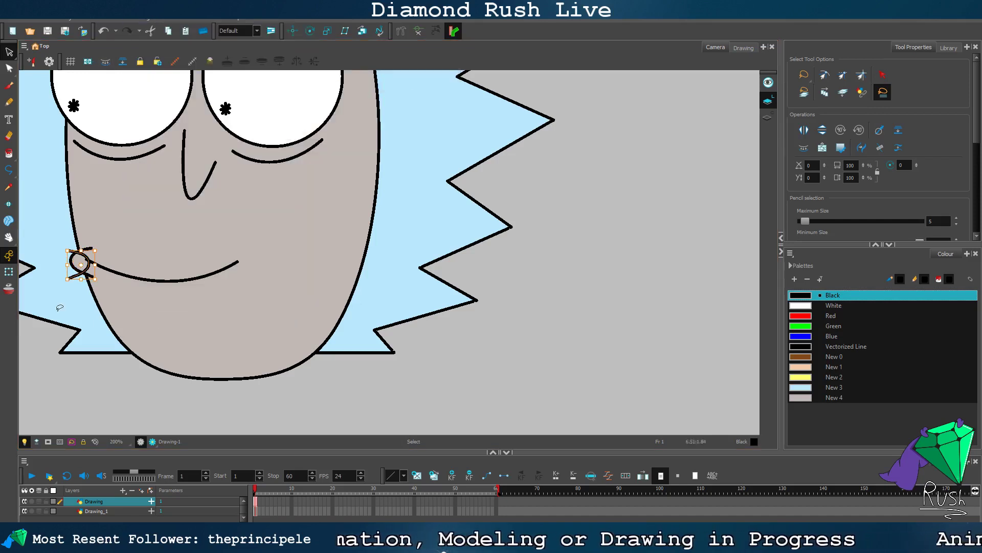
Step: Move the flipped corner curve to the mouth's right end and nudge it upward around the line's tip
{"action": "left_click_drag", "start_coordinate": [74, 276], "coordinate": [265, 273]}
{"action": "key", "text": "Up"}
{"action": "key", "text": "Up"}
{"action": "key", "text": "Up"}
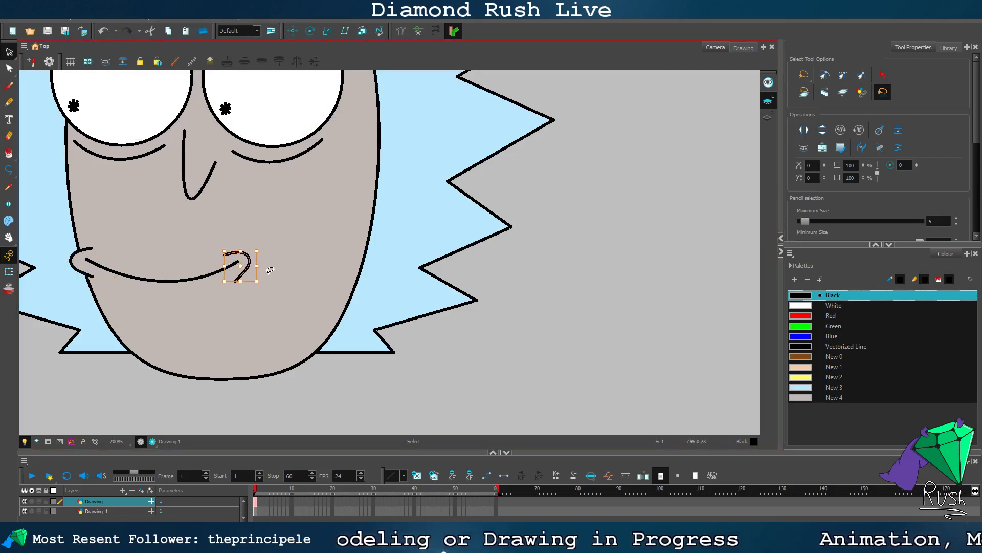
Step: Widen the mouth by stretching its line and right corner curve outward toward the far side of the face
{"action": "left_click", "coordinate": [507, 307]}
{"action": "key", "text": "1"}
{"action": "key", "text": "1"}
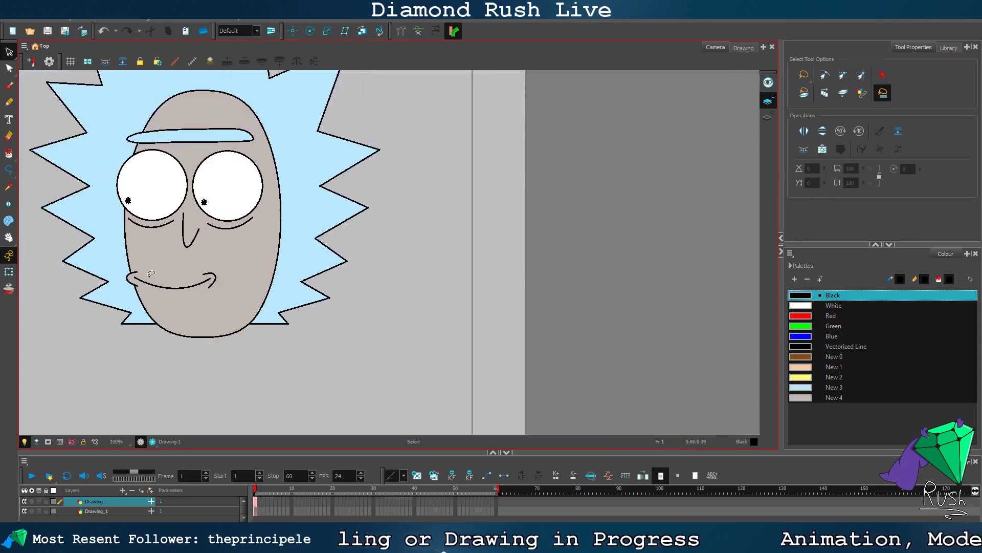
{"action": "scroll", "coordinate": [147, 278], "scroll_direction": "up", "scroll_amount": 5}
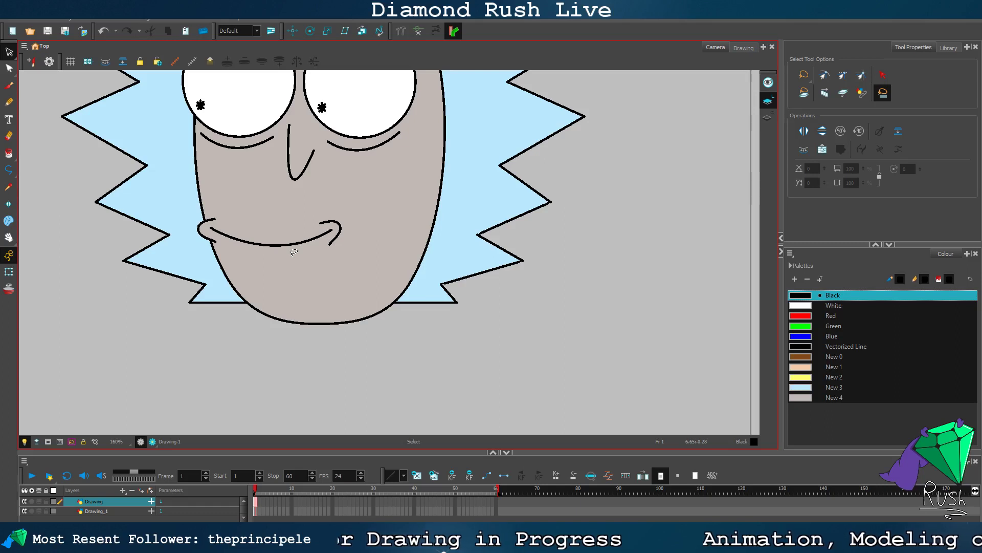
{"action": "mouse_move", "coordinate": [362, 216]}
{"action": "left_mouse_down"}
{"action": "mouse_move", "coordinate": [282, 228]}
{"action": "mouse_move", "coordinate": [397, 211]}
{"action": "left_mouse_up"}
{"action": "left_click", "coordinate": [554, 222]}
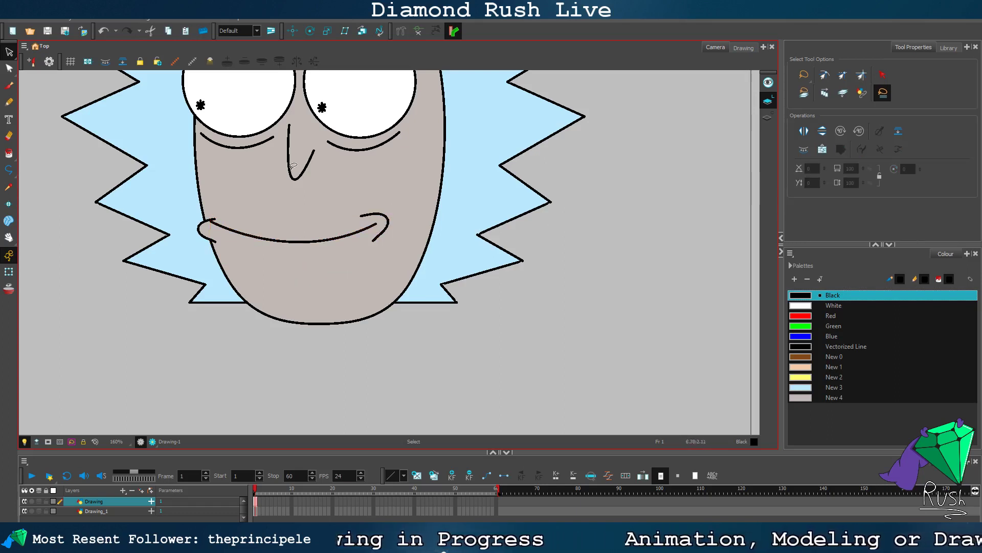
Step: Lower the mouth line's left endpoint so it sits centred inside the left corner curve
{"action": "scroll", "coordinate": [293, 167], "scroll_direction": "down", "scroll_amount": 1}
{"action": "scroll", "coordinate": [243, 189], "scroll_direction": "up", "scroll_amount": 2}
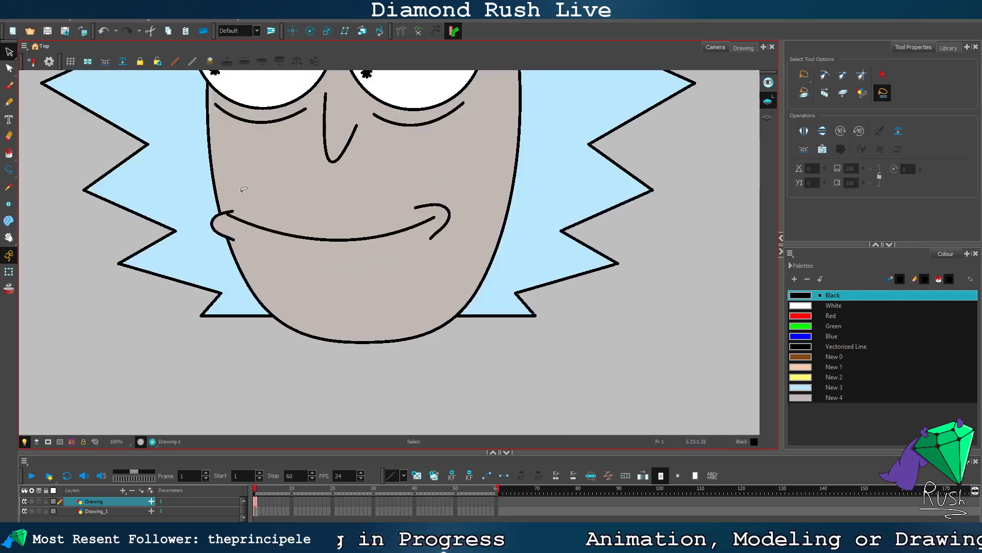
{"action": "scroll", "coordinate": [240, 192], "scroll_direction": "up", "scroll_amount": 2}
{"action": "key", "text": "alt+q"}
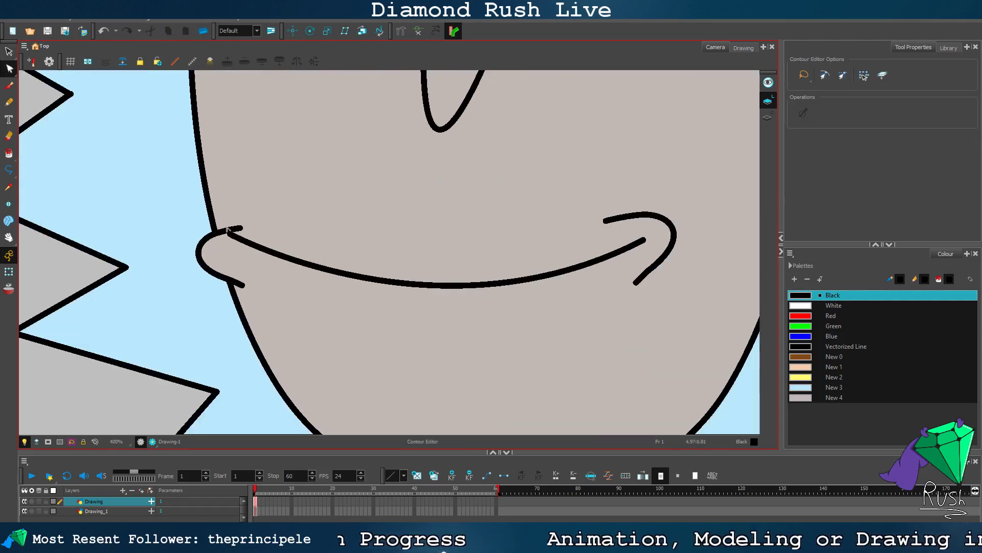
{"action": "left_click_drag", "start_coordinate": [228, 229], "coordinate": [227, 258]}
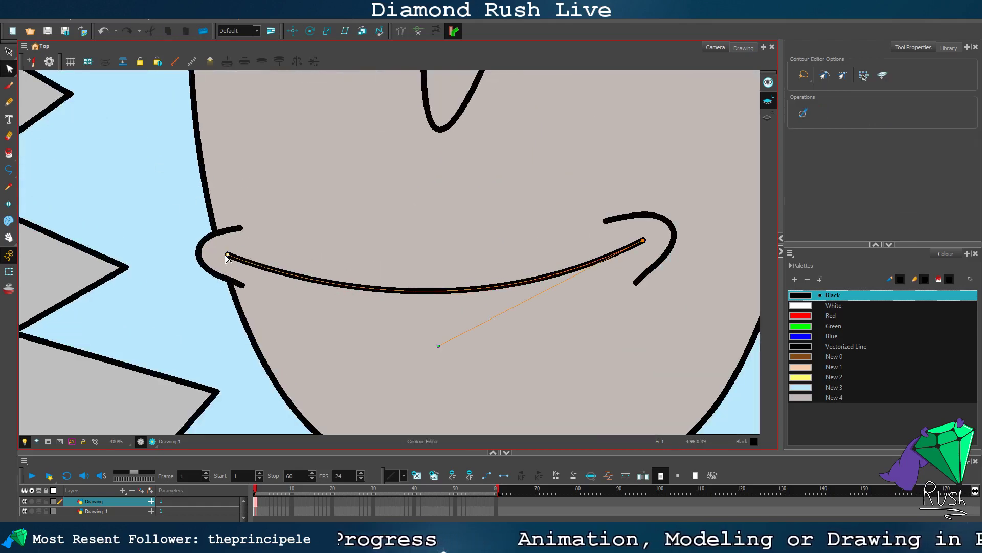
{"action": "left_click", "coordinate": [131, 367]}
Step: Draw a small ellipse for the ear across the face's right edge, level between the eye and the mouth
{"action": "scroll", "coordinate": [222, 233], "scroll_direction": "down", "scroll_amount": 3}
{"action": "scroll", "coordinate": [202, 212], "scroll_direction": "down", "scroll_amount": 1}
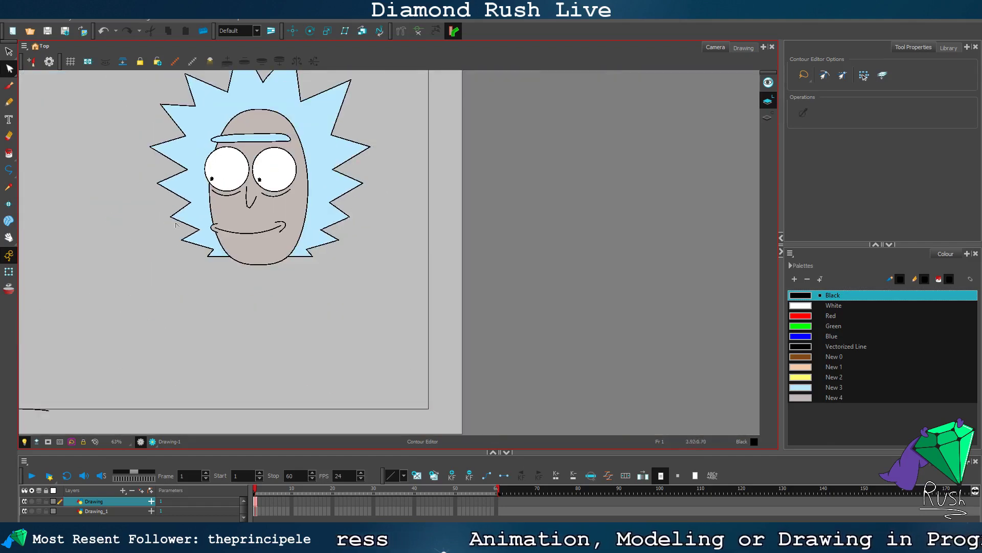
{"action": "scroll", "coordinate": [195, 227], "scroll_direction": "up", "scroll_amount": 1}
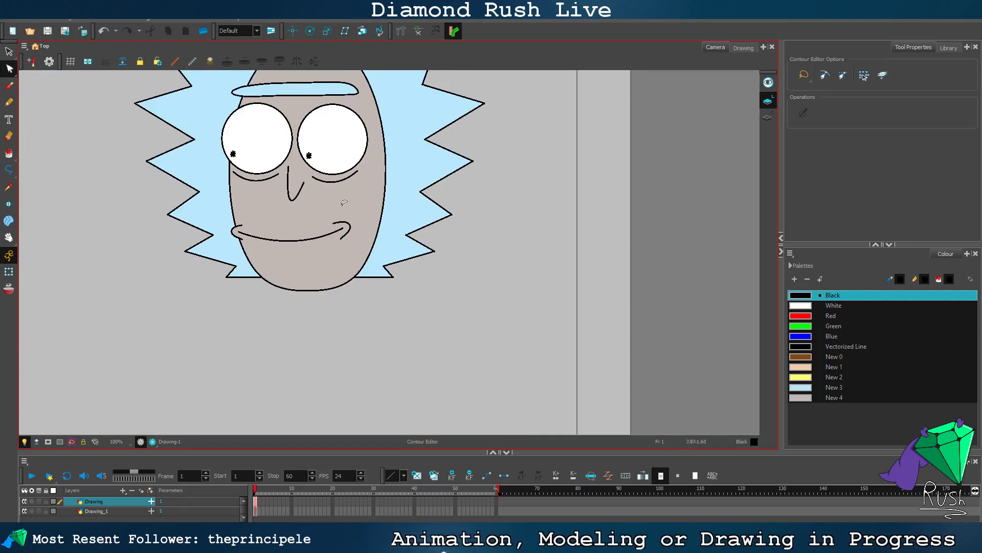
{"action": "scroll", "coordinate": [462, 210], "scroll_direction": "up", "scroll_amount": 3}
{"action": "scroll", "coordinate": [144, 205], "scroll_direction": "down", "scroll_amount": 2}
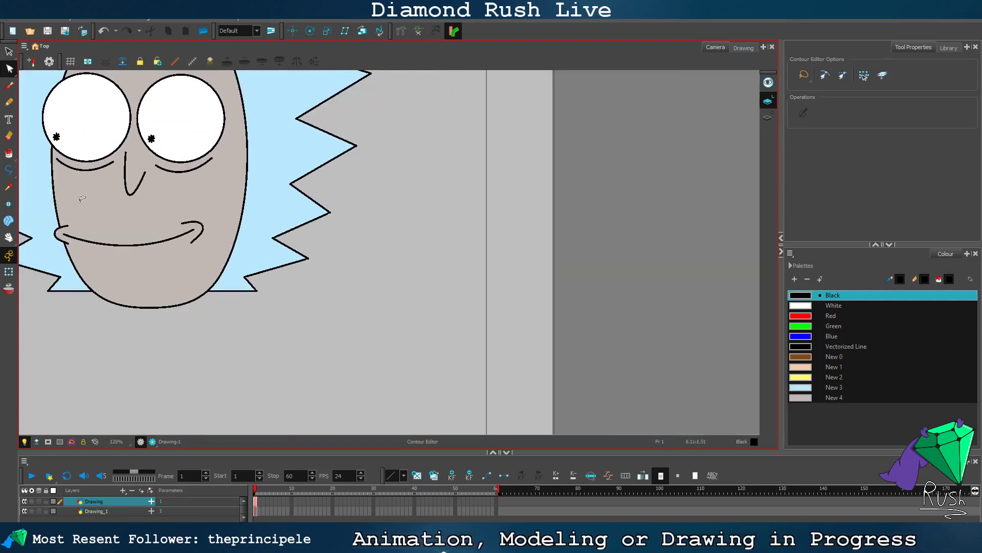
{"action": "left_click", "coordinate": [10, 171]}
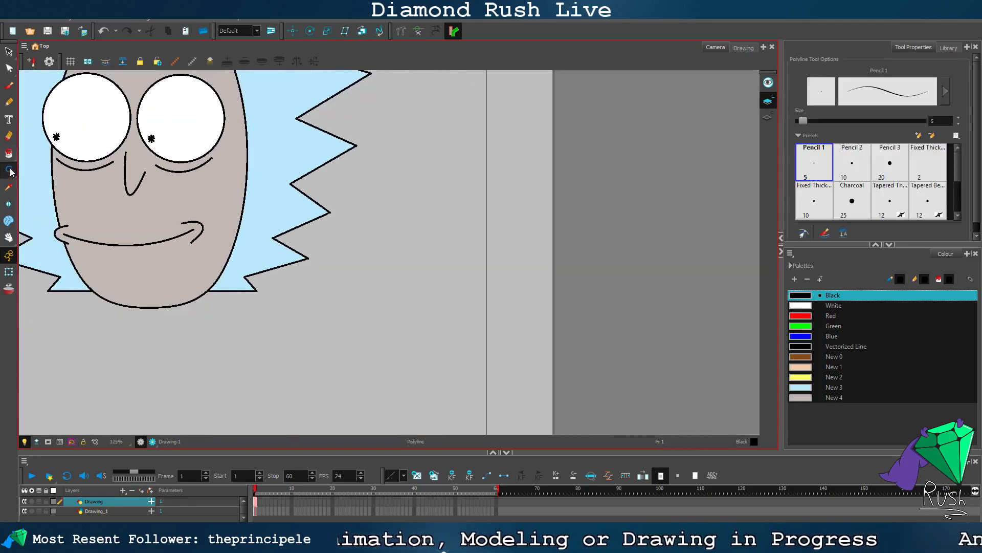
{"action": "left_click", "coordinate": [10, 171]}
{"action": "left_click", "coordinate": [39, 191]}
{"action": "scroll", "coordinate": [286, 202], "scroll_direction": "up", "scroll_amount": 1}
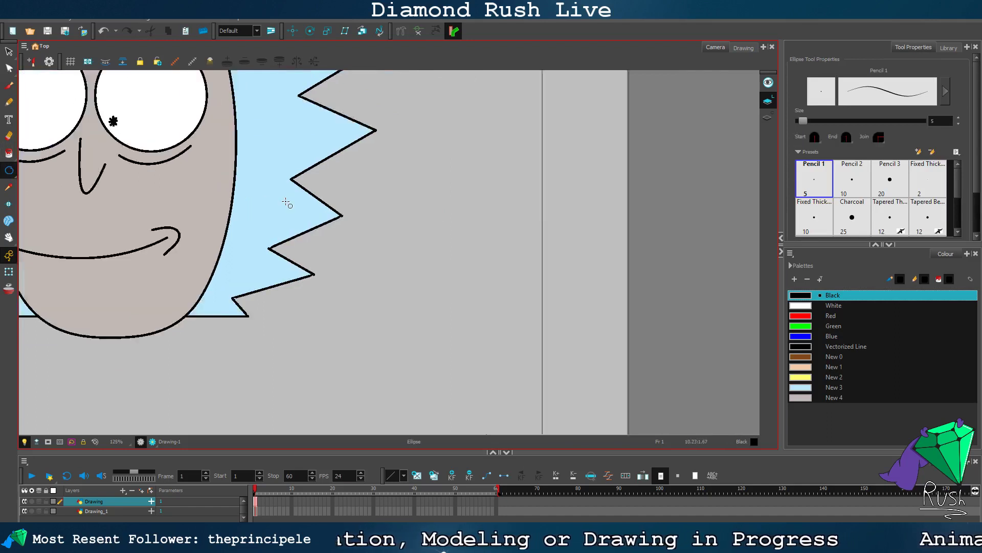
{"action": "scroll", "coordinate": [286, 202], "scroll_direction": "up", "scroll_amount": 1}
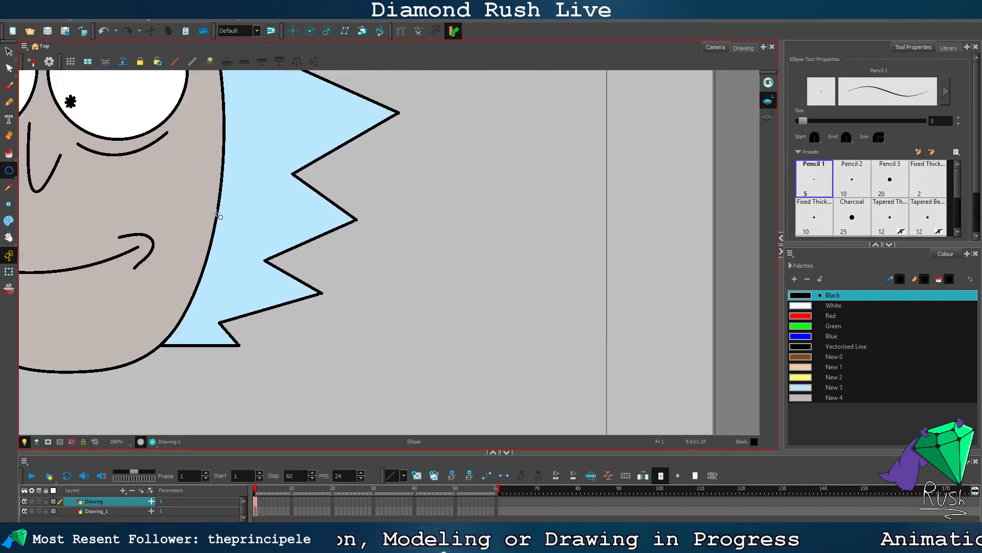
{"action": "left_click_drag", "start_coordinate": [203, 175], "coordinate": [259, 224]}
Step: Select the ear ellipse and move it slightly upward along the face's edge
{"action": "left_click", "coordinate": [9, 51]}
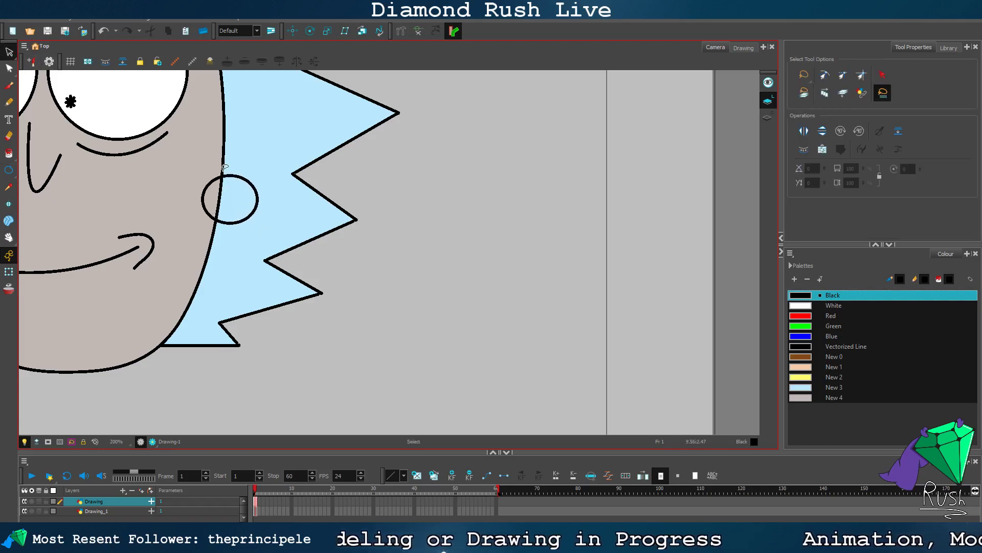
{"action": "left_click", "coordinate": [246, 177]}
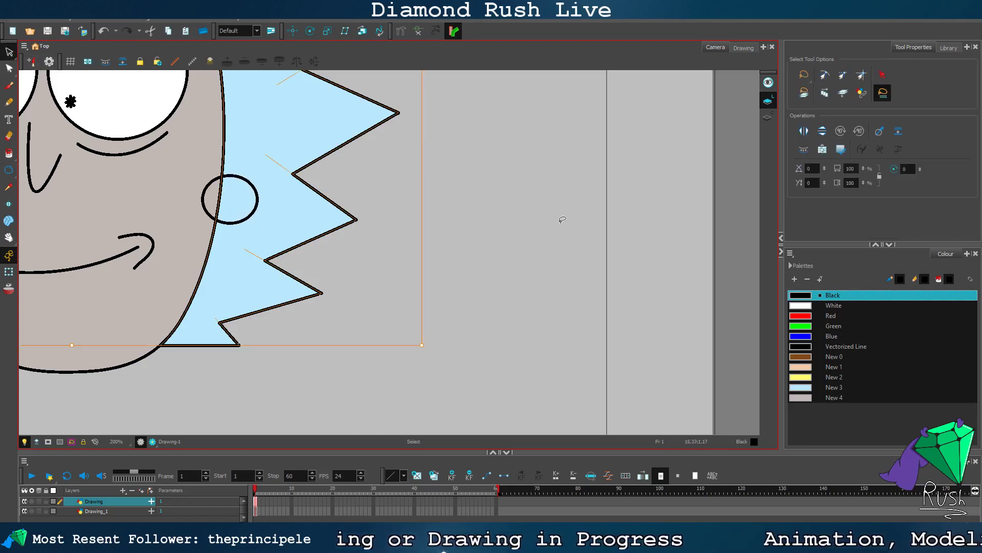
{"action": "left_click", "coordinate": [562, 219]}
{"action": "left_click", "coordinate": [265, 192]}
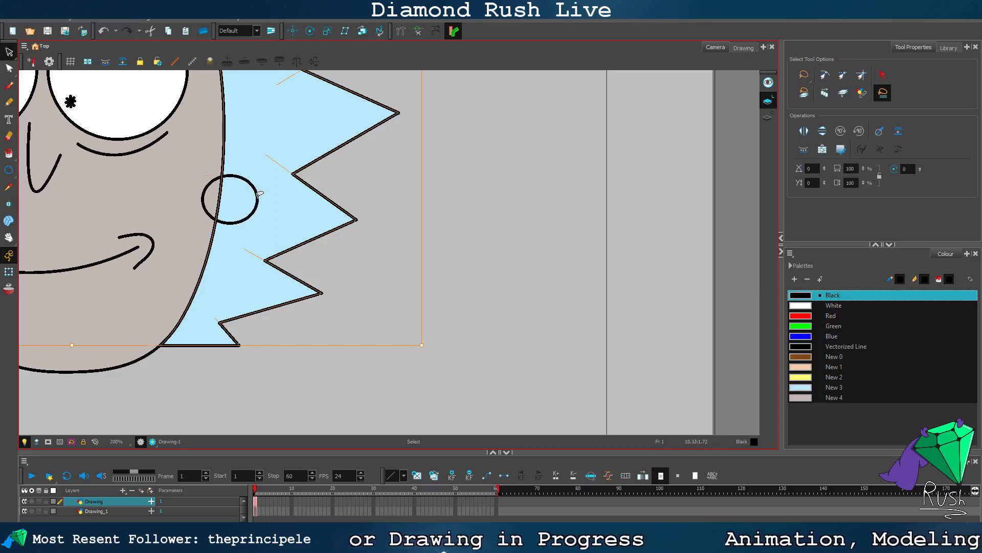
{"action": "left_click", "coordinate": [256, 193]}
{"action": "mouse_move", "coordinate": [253, 188]}
{"action": "left_mouse_down"}
{"action": "mouse_move", "coordinate": [246, 170]}
{"action": "mouse_move", "coordinate": [255, 179]}
{"action": "left_mouse_up"}
{"action": "left_click", "coordinate": [518, 213]}
{"action": "scroll", "coordinate": [209, 191], "scroll_direction": "down", "scroll_amount": 2}
{"action": "scroll", "coordinate": [209, 190], "scroll_direction": "up", "scroll_amount": 5}
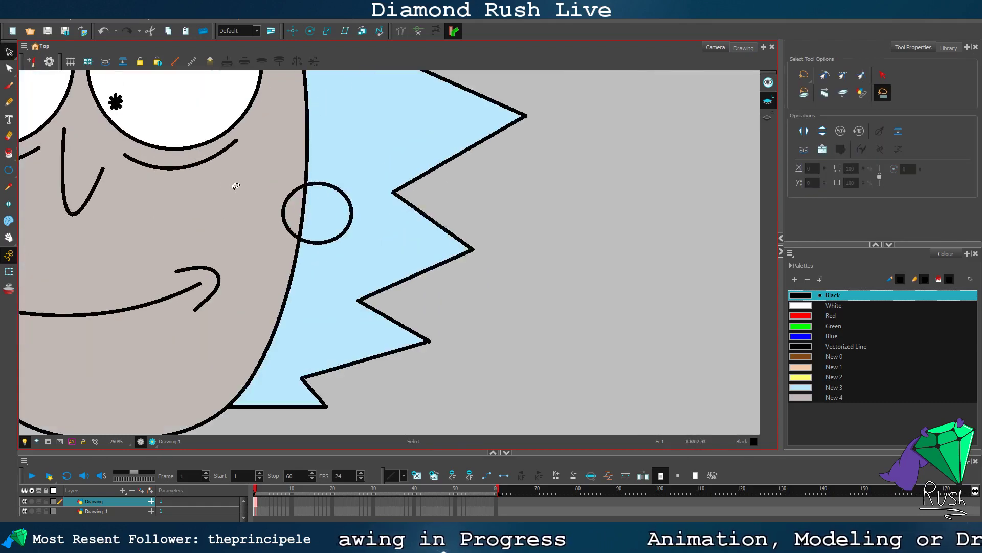
Step: Fill the part of the ear outside the face with the New 4 skin colour
{"action": "left_click", "coordinate": [9, 154]}
{"action": "left_click", "coordinate": [831, 398]}
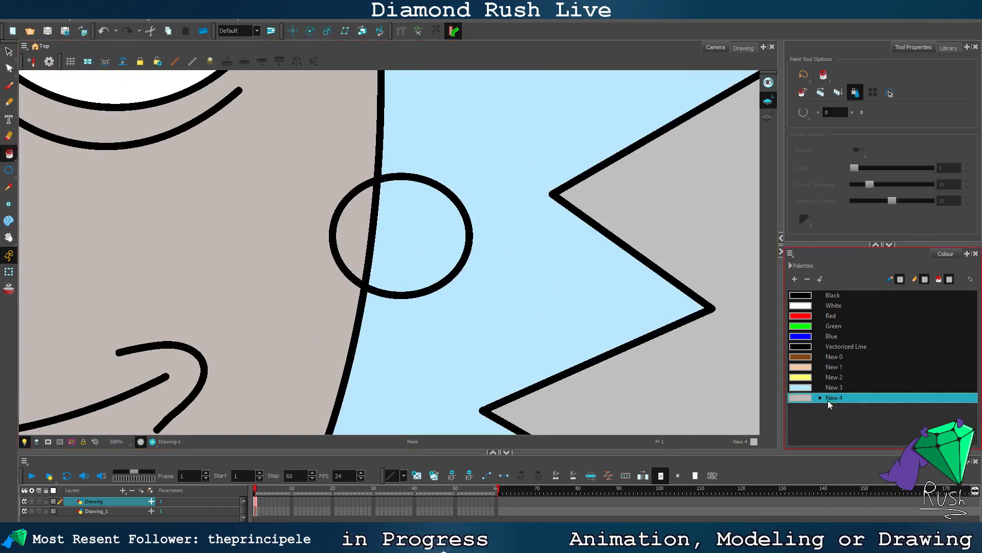
{"action": "left_click", "coordinate": [436, 232]}
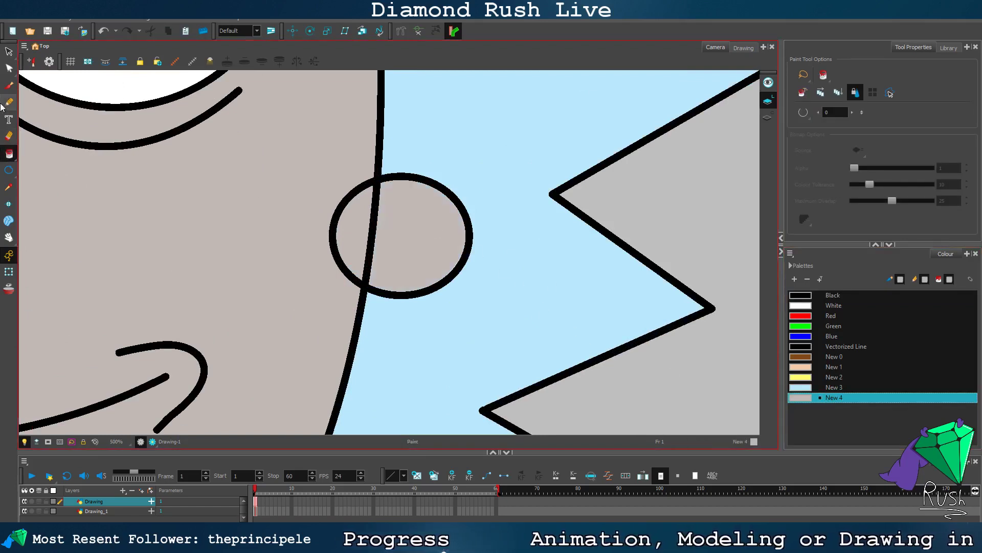
Step: Delete the ear outline segments inside the face with the Contour Editor, leaving only the outer arc
{"action": "left_click", "coordinate": [9, 68]}
{"action": "left_click", "coordinate": [329, 239]}
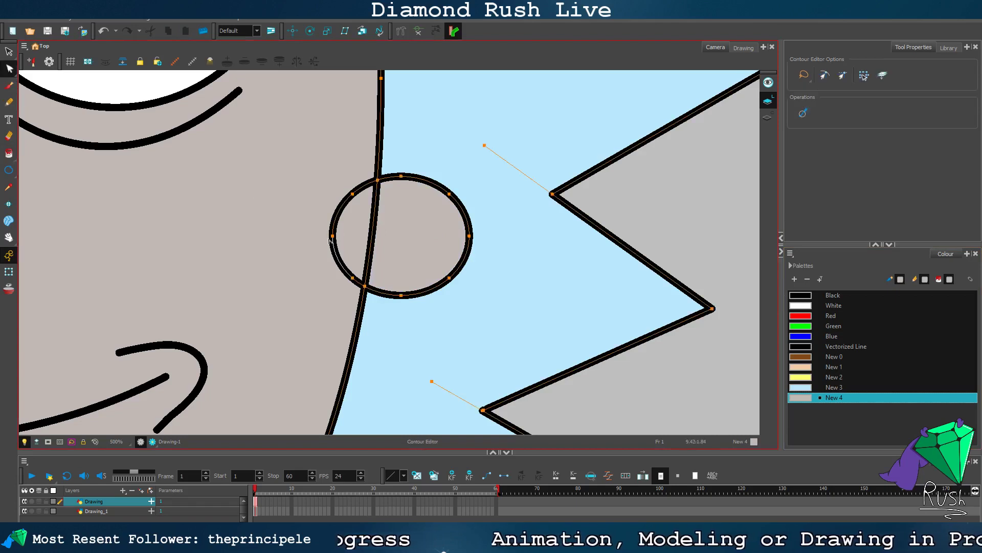
{"action": "key", "text": "Delete"}
{"action": "left_click", "coordinate": [356, 281]}
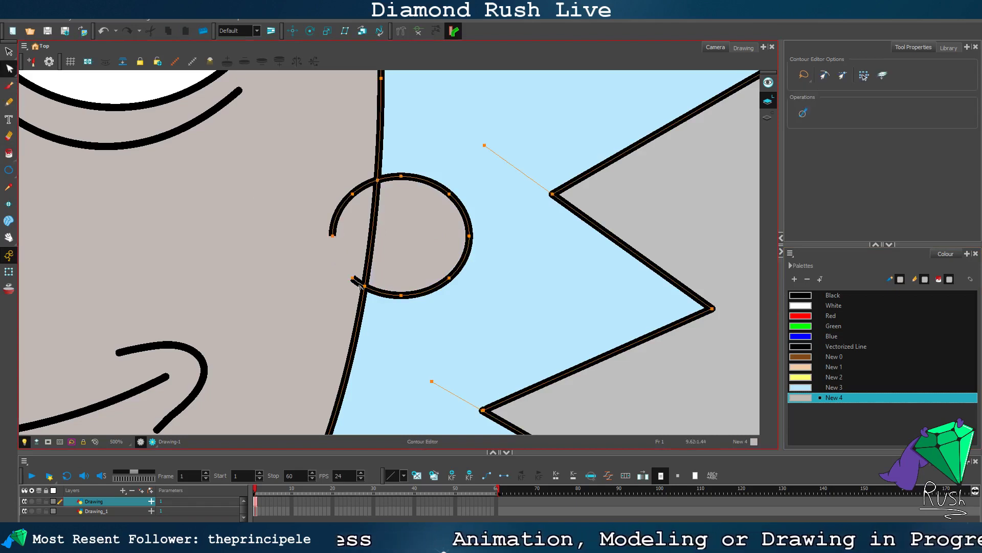
{"action": "key", "text": "Delete"}
{"action": "left_click", "coordinate": [333, 233]}
{"action": "key", "text": "Delete"}
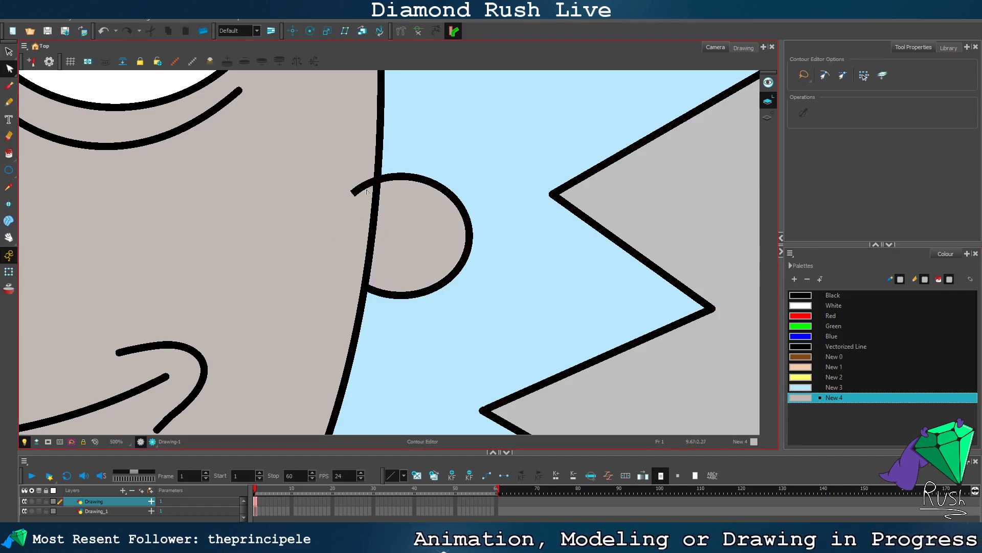
{"action": "left_click", "coordinate": [367, 191]}
{"action": "key", "text": "Delete"}
{"action": "scroll", "coordinate": [375, 221], "scroll_direction": "down", "scroll_amount": 5}
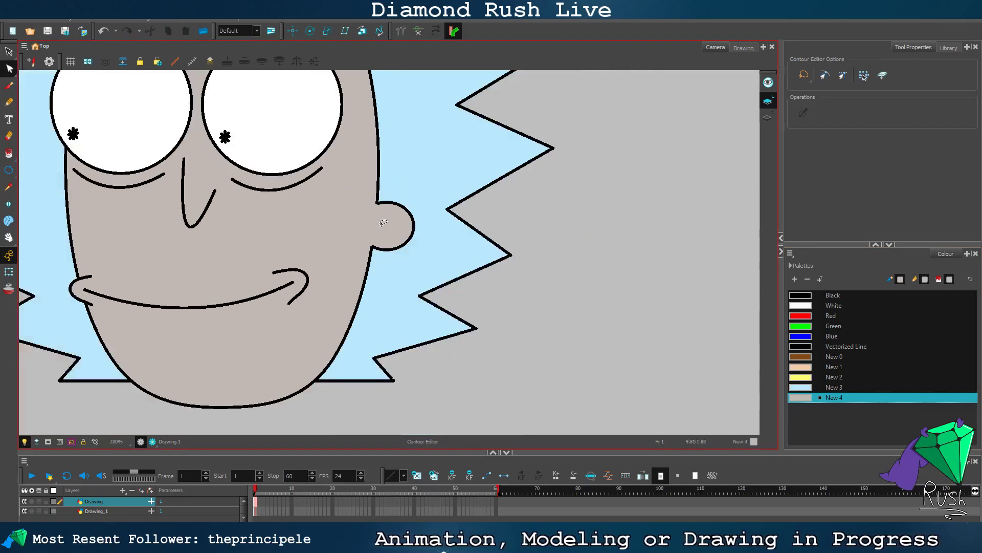
Step: Reshape the ear by pulling its upper and lower contour points inward and moving its ends closer together along the face line
{"action": "scroll", "coordinate": [397, 229], "scroll_direction": "up", "scroll_amount": 5}
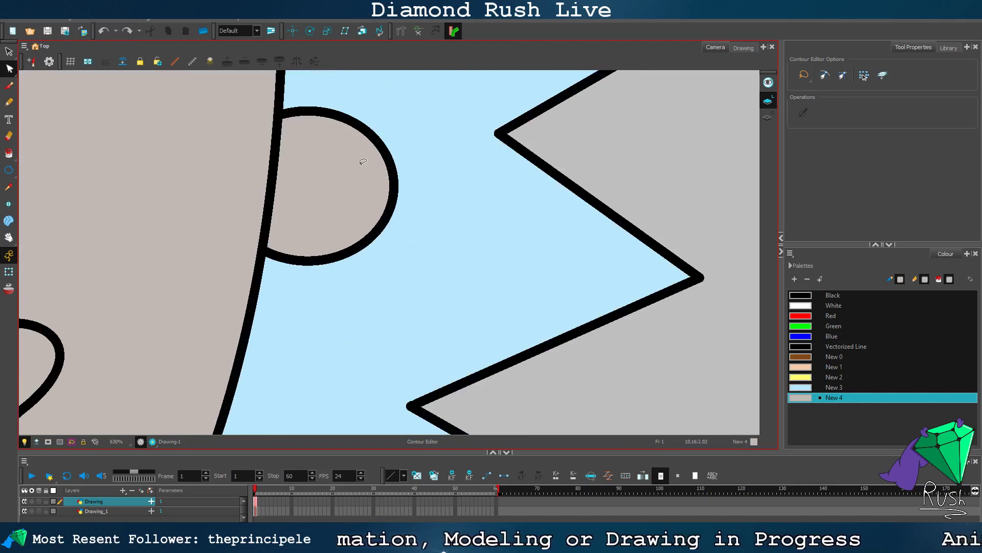
{"action": "left_click", "coordinate": [368, 128]}
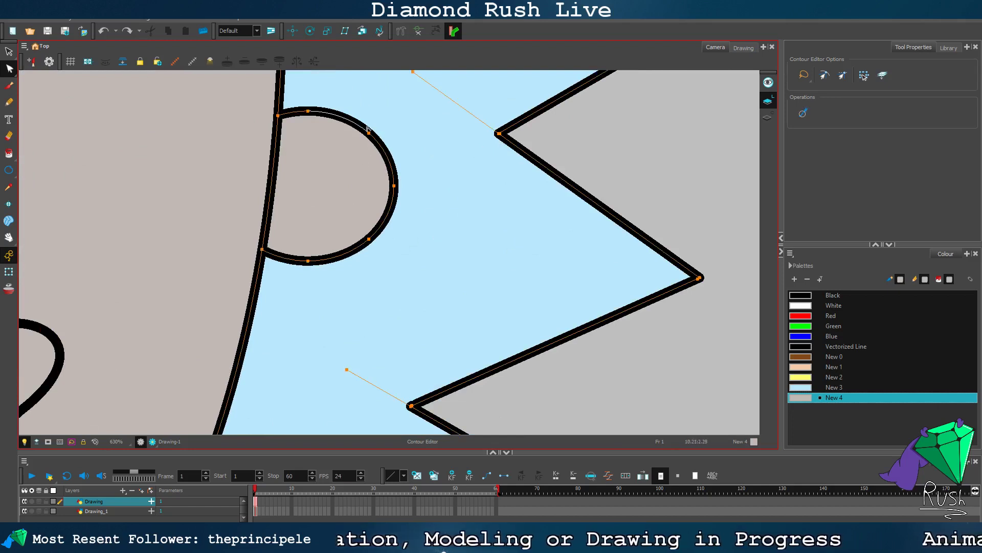
{"action": "left_click_drag", "start_coordinate": [309, 121], "coordinate": [307, 117]}
{"action": "key", "text": "ctrl+z"}
{"action": "left_click", "coordinate": [298, 109]}
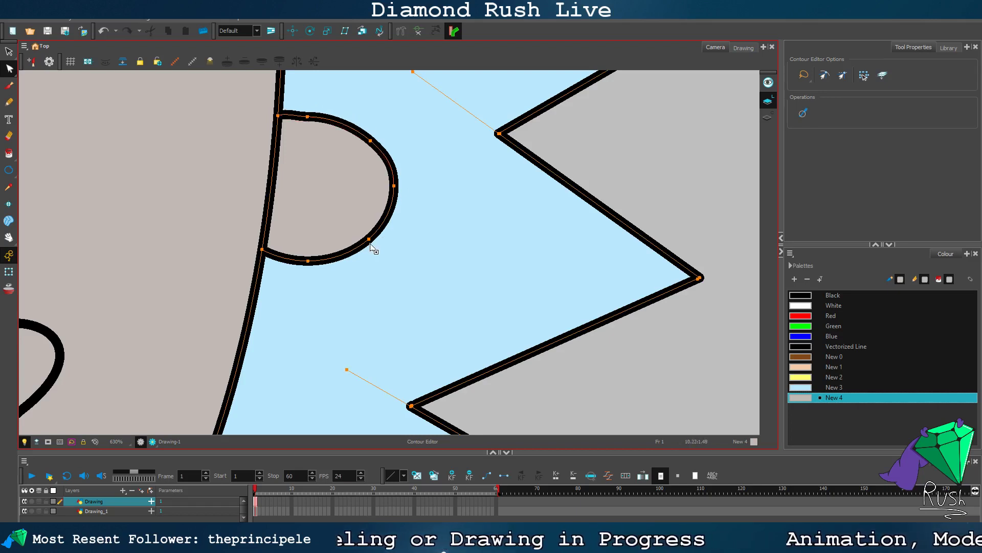
{"action": "left_click_drag", "start_coordinate": [371, 246], "coordinate": [368, 241]}
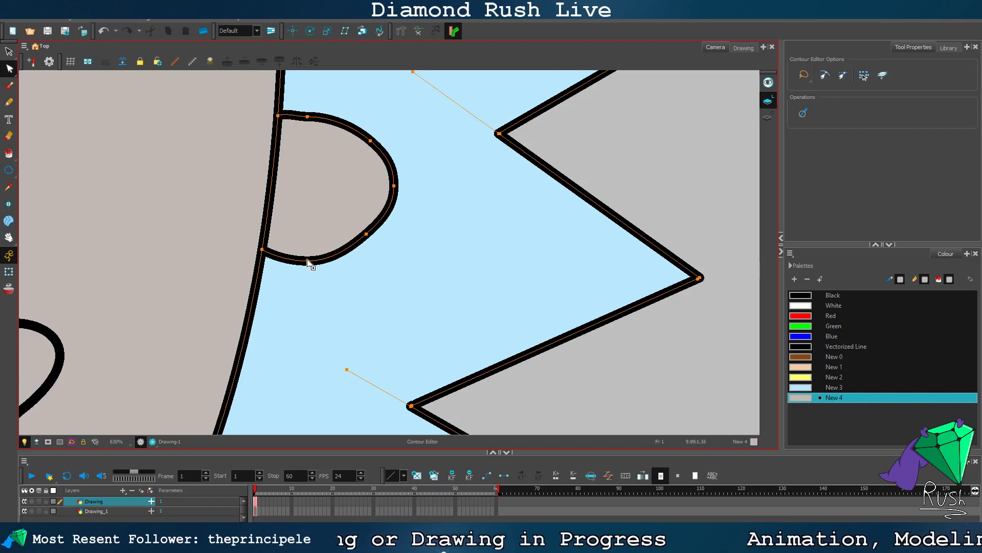
{"action": "left_click_drag", "start_coordinate": [307, 262], "coordinate": [263, 238]}
{"action": "left_click_drag", "start_coordinate": [278, 116], "coordinate": [278, 125]}
{"action": "scroll", "coordinate": [587, 144], "scroll_direction": "down", "scroll_amount": 5}
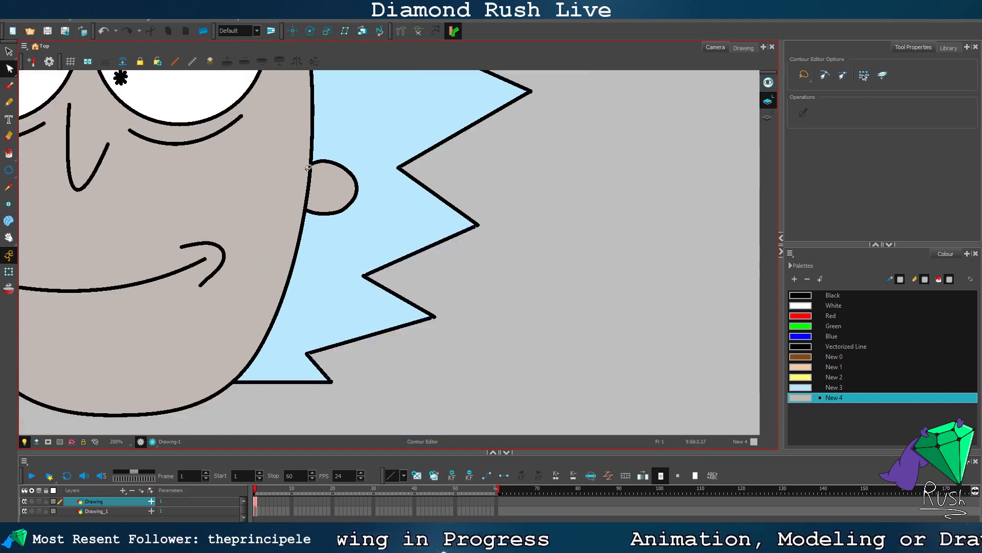
Step: Undo the latest ear contour edits and restore them to compare the shapes
{"action": "scroll", "coordinate": [397, 217], "scroll_direction": "up", "scroll_amount": 5}
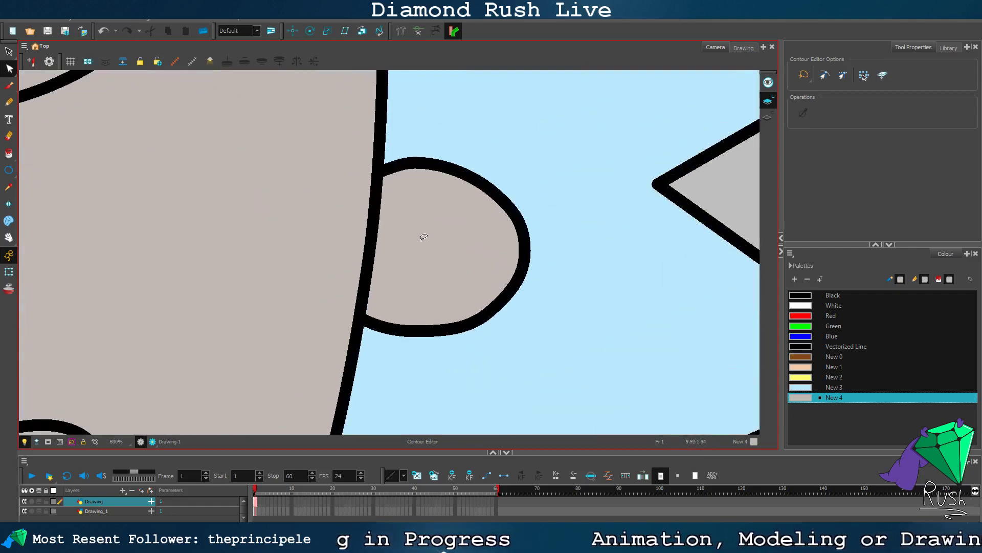
{"action": "scroll", "coordinate": [402, 202], "scroll_direction": "up", "scroll_amount": 2}
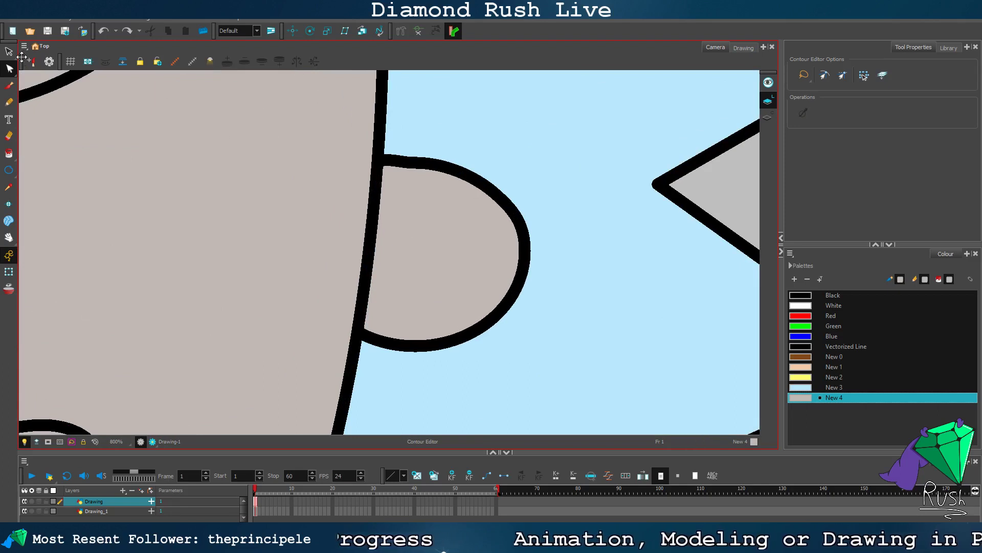
{"action": "left_click", "coordinate": [27, 21]}
{"action": "left_click", "coordinate": [33, 40]}
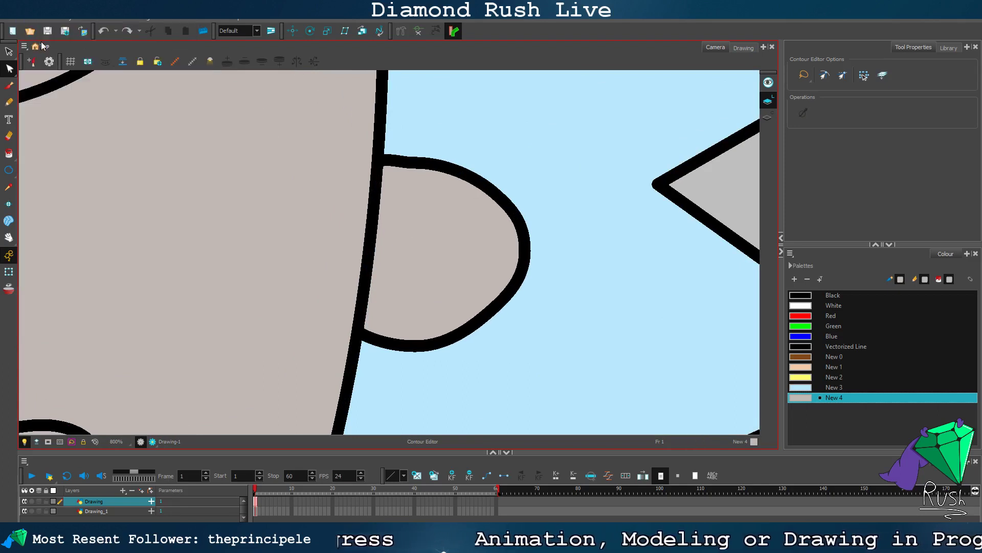
{"action": "key", "text": "ctrl+z"}
{"action": "key", "text": "ctrl+z"}
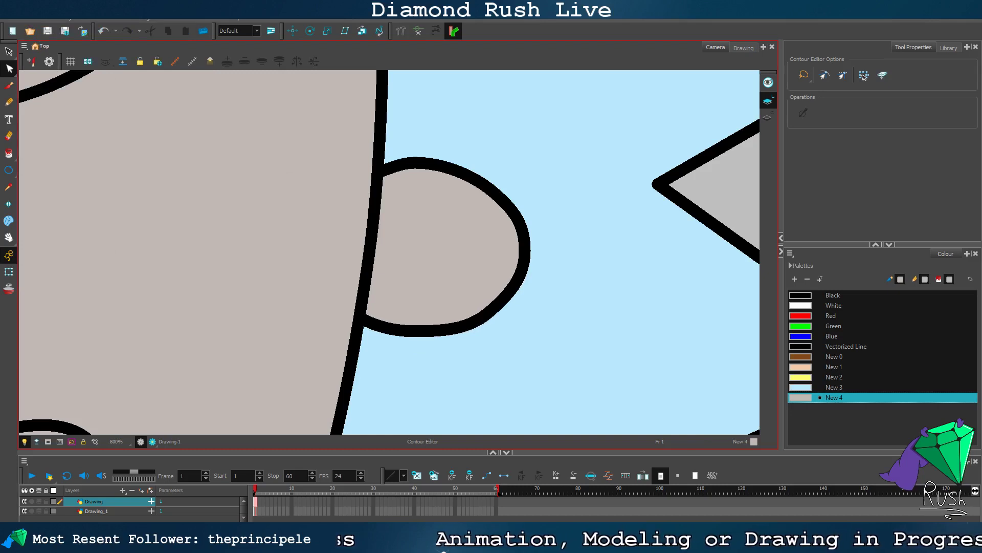
Step: Try removing the face outline segment between the ear's ends and repositioning the upper junction point
{"action": "left_click", "coordinate": [376, 224]}
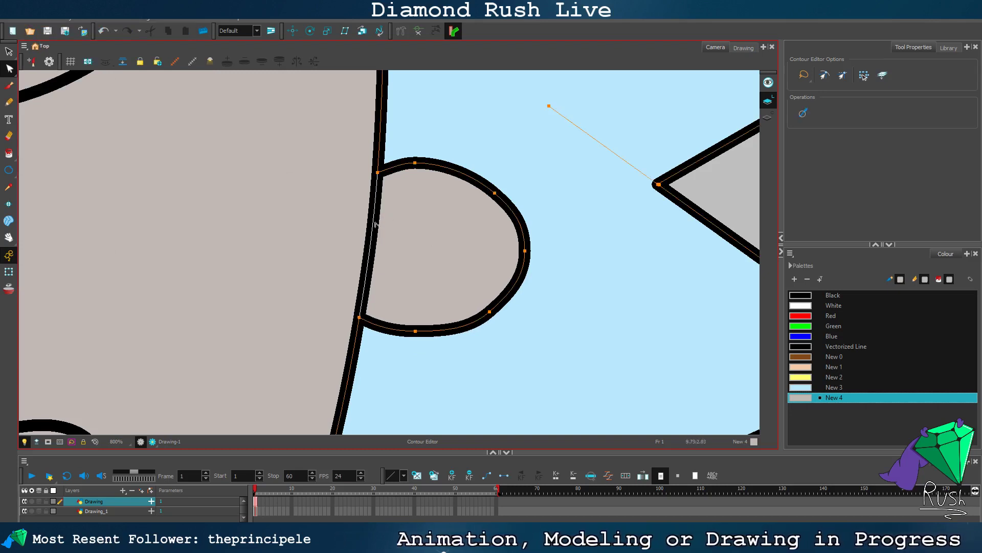
{"action": "key", "text": "Delete"}
{"action": "left_click", "coordinate": [405, 170]}
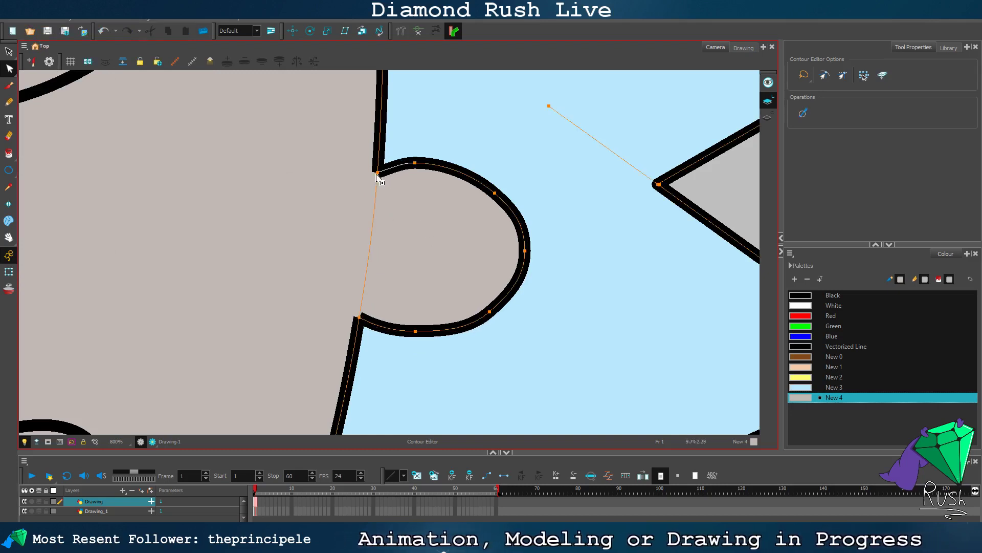
{"action": "left_click_drag", "start_coordinate": [377, 174], "coordinate": [359, 178]}
{"action": "key", "text": "ctrl+z"}
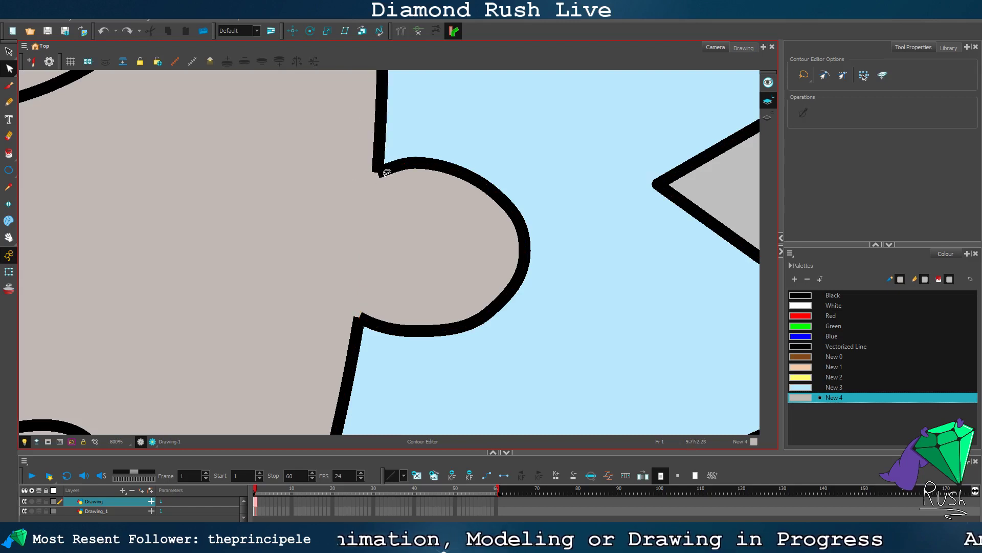
{"action": "scroll", "coordinate": [390, 173], "scroll_direction": "up", "scroll_amount": 3}
{"action": "left_click_drag", "start_coordinate": [358, 166], "coordinate": [357, 166]}
{"action": "scroll", "coordinate": [391, 209], "scroll_direction": "down", "scroll_amount": 4}
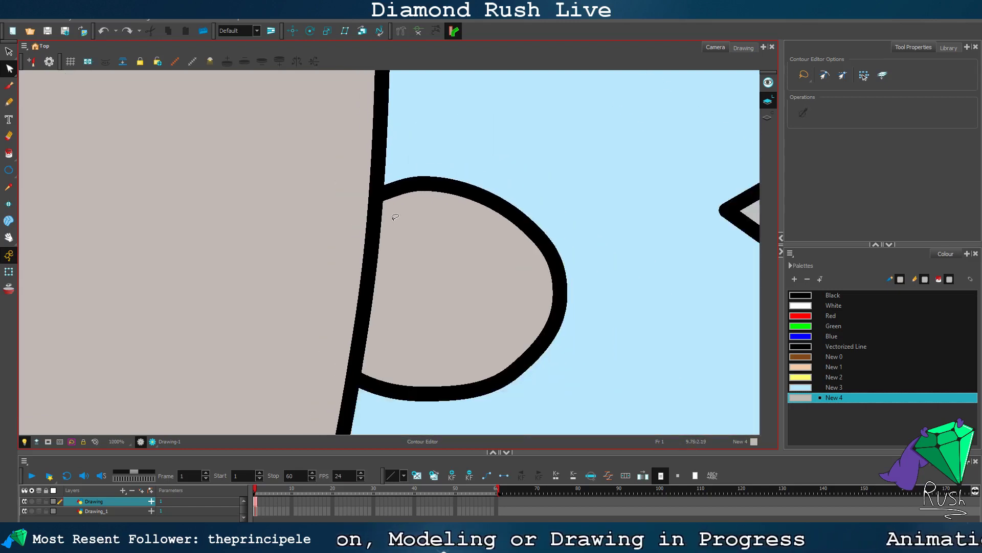
Step: Try pulling the ear's upper junction point inward past the face outline
{"action": "left_click", "coordinate": [394, 221]}
{"action": "scroll", "coordinate": [395, 221], "scroll_direction": "up", "scroll_amount": 2}
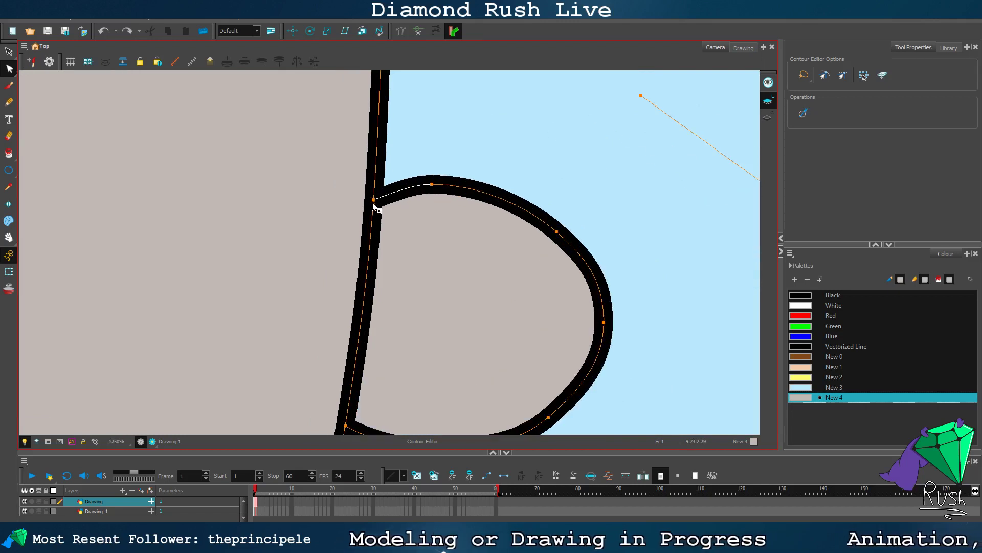
{"action": "left_click_drag", "start_coordinate": [376, 203], "coordinate": [343, 220]}
Step: Undo the ear contour edits back to the complete oval crossing the face outline
{"action": "key", "text": "ctrl+z"}
{"action": "key", "text": "ctrl+z"}
{"action": "key", "text": "ctrl+z"}
{"action": "key", "text": "ctrl+z"}
{"action": "key", "text": "ctrl+z"}
{"action": "key", "text": "ctrl+z"}
{"action": "key", "text": "ctrl+z"}
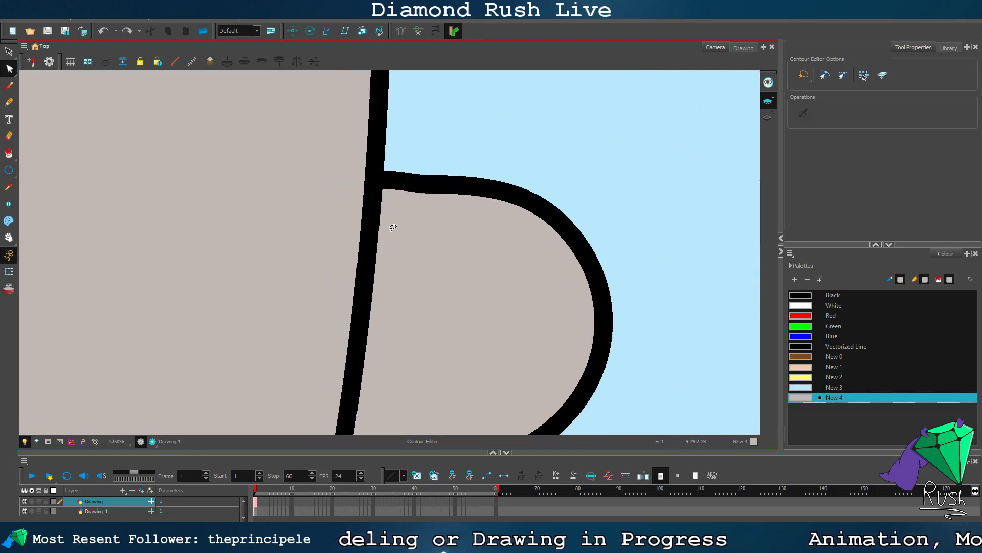
{"action": "key", "text": "ctrl+z"}
{"action": "scroll", "coordinate": [383, 281], "scroll_direction": "down", "scroll_amount": 5}
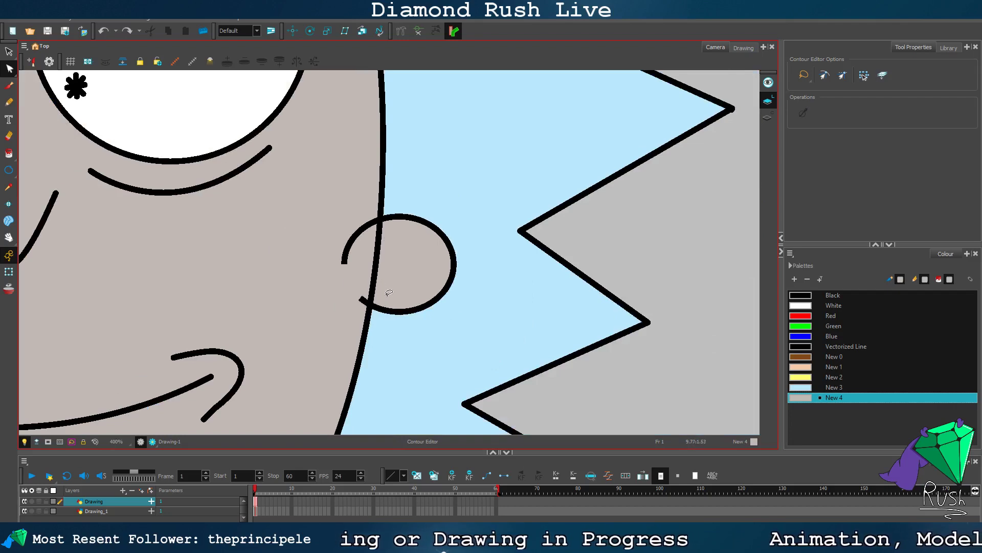
Step: Delete the segment of the face outline that runs through the inside of the ear oval
{"action": "scroll", "coordinate": [386, 287], "scroll_direction": "up", "scroll_amount": 4}
{"action": "scroll", "coordinate": [360, 267], "scroll_direction": "up", "scroll_amount": 1}
{"action": "left_click", "coordinate": [360, 203]}
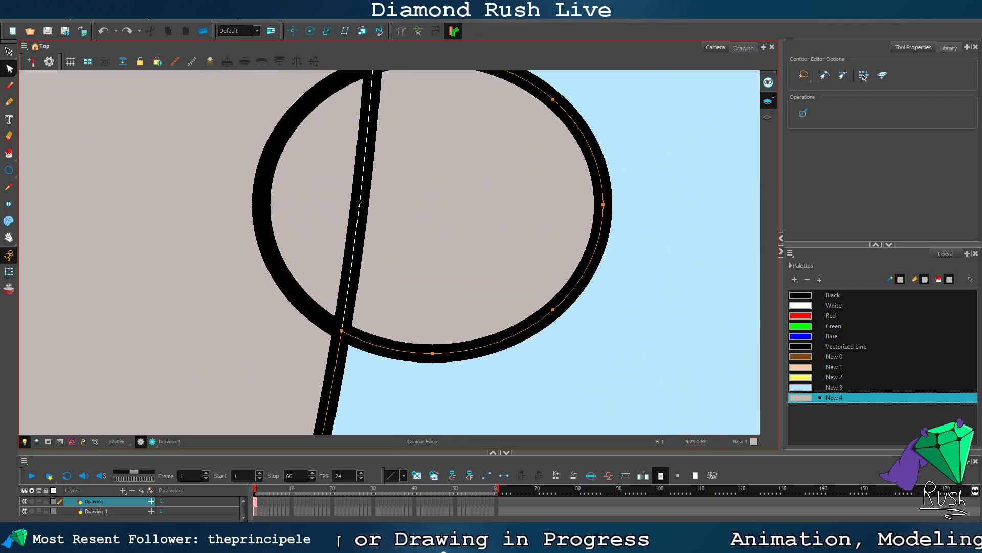
{"action": "key", "text": "Delete"}
{"action": "scroll", "coordinate": [344, 170], "scroll_direction": "down", "scroll_amount": 3}
{"action": "scroll", "coordinate": [340, 169], "scroll_direction": "up", "scroll_amount": 1}
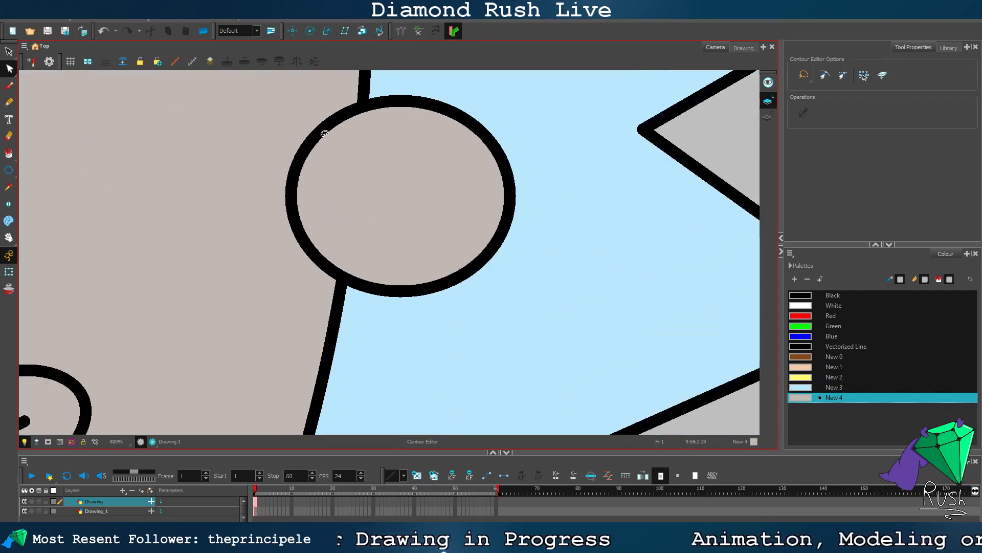
Step: Delete the two ear outline segments farthest inside the face, leaving short curved ends past the face line
{"action": "left_click", "coordinate": [340, 125]}
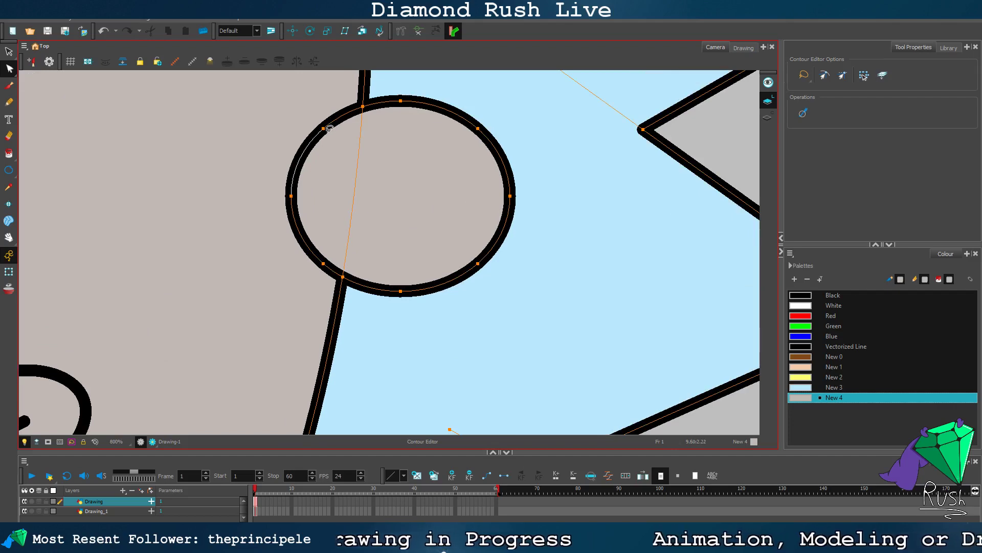
{"action": "key", "text": "Delete"}
{"action": "left_click", "coordinate": [301, 231]}
{"action": "key", "text": "Delete"}
{"action": "scroll", "coordinate": [288, 186], "scroll_direction": "down", "scroll_amount": 1}
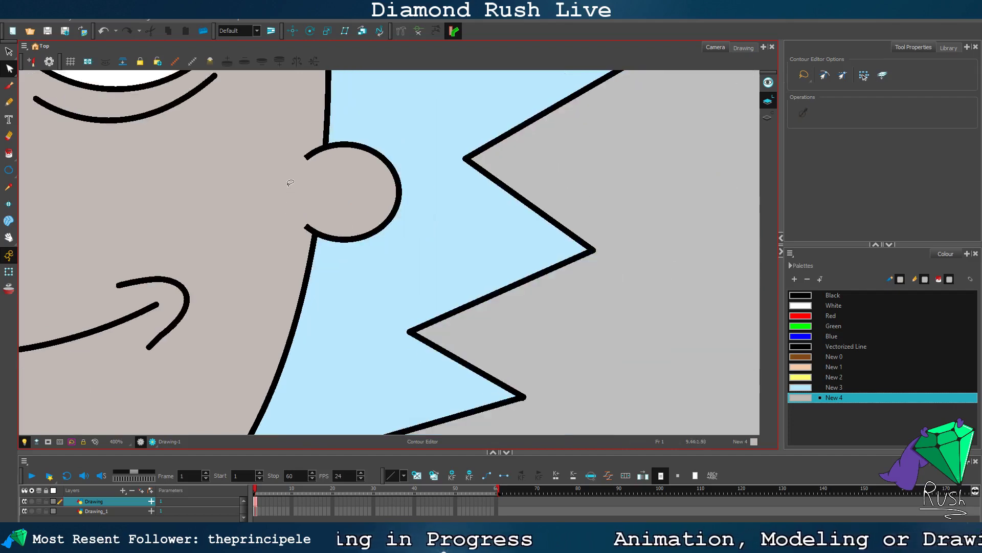
{"action": "scroll", "coordinate": [290, 183], "scroll_direction": "down", "scroll_amount": 5}
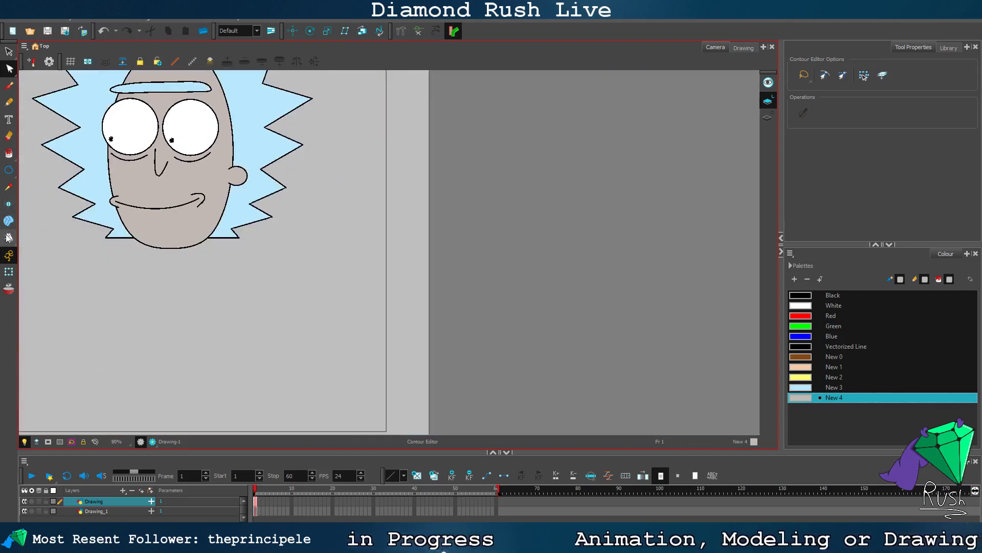
Step: Select the ear's remaining arc, switching from the Contour Editor to the Select tool
{"action": "left_click", "coordinate": [8, 236]}
{"action": "scroll", "coordinate": [289, 251], "scroll_direction": "up", "scroll_amount": 7}
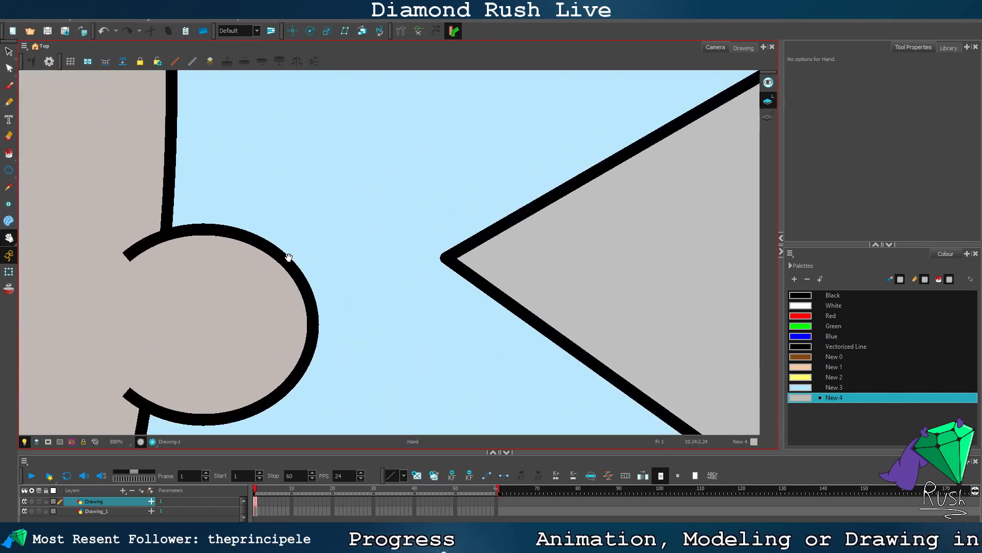
{"action": "left_click", "coordinate": [9, 68]}
{"action": "left_click", "coordinate": [225, 234]}
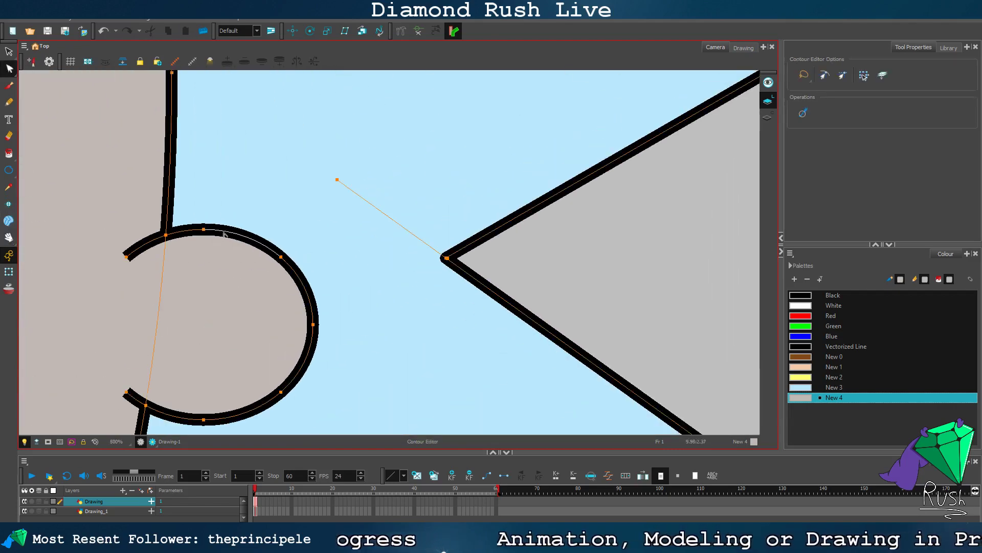
{"action": "scroll", "coordinate": [228, 240], "scroll_direction": "down", "scroll_amount": 2}
{"action": "left_click", "coordinate": [399, 255]}
{"action": "mouse_move", "coordinate": [255, 205]}
{"action": "left_mouse_down"}
{"action": "mouse_move", "coordinate": [208, 347]}
{"action": "mouse_move", "coordinate": [294, 352]}
{"action": "mouse_move", "coordinate": [271, 212]}
{"action": "left_mouse_up"}
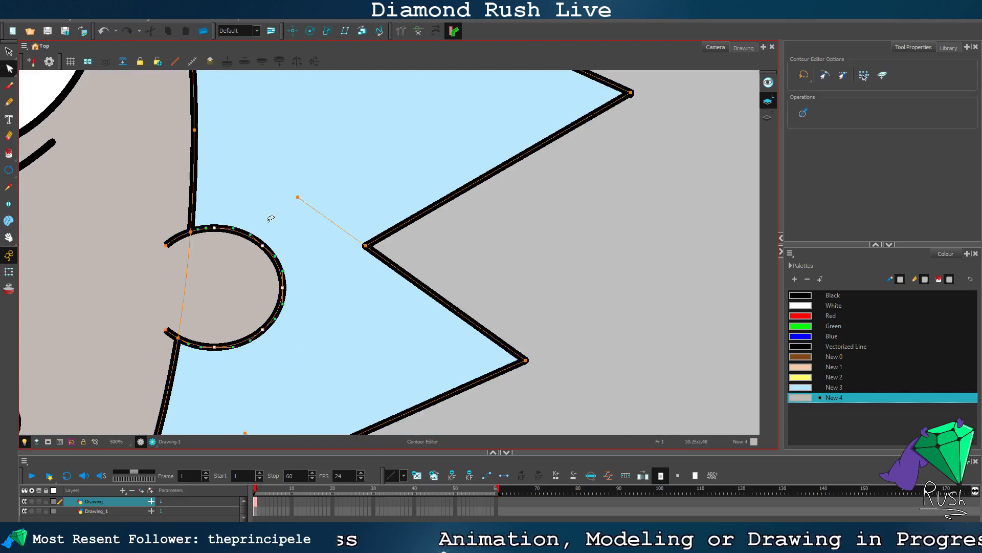
{"action": "left_click", "coordinate": [9, 51]}
{"action": "key", "text": "ctrl+z"}
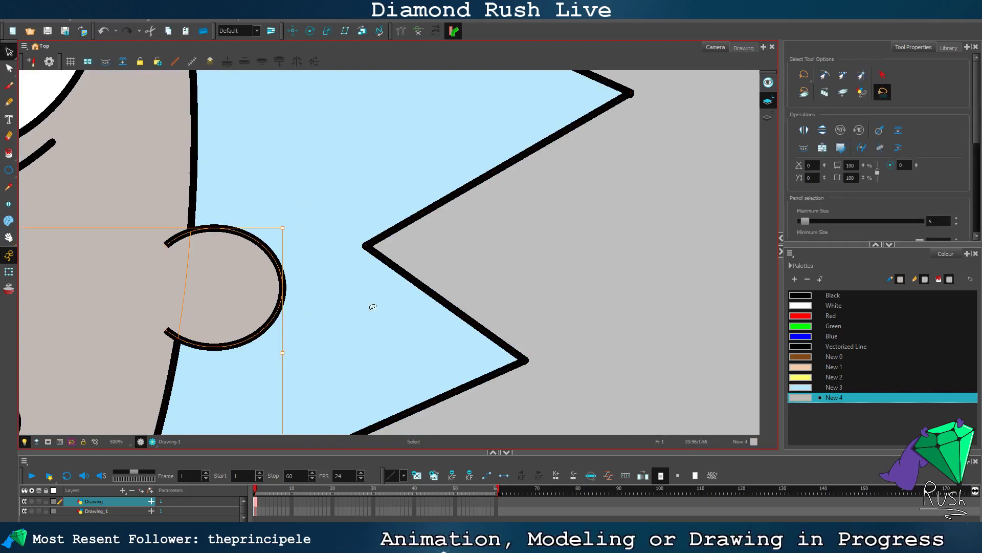
Step: Examine the contours of the blue-haired character's ear and mouth corner where they meet the face outline
{"action": "scroll", "coordinate": [203, 340], "scroll_direction": "down", "scroll_amount": 3}
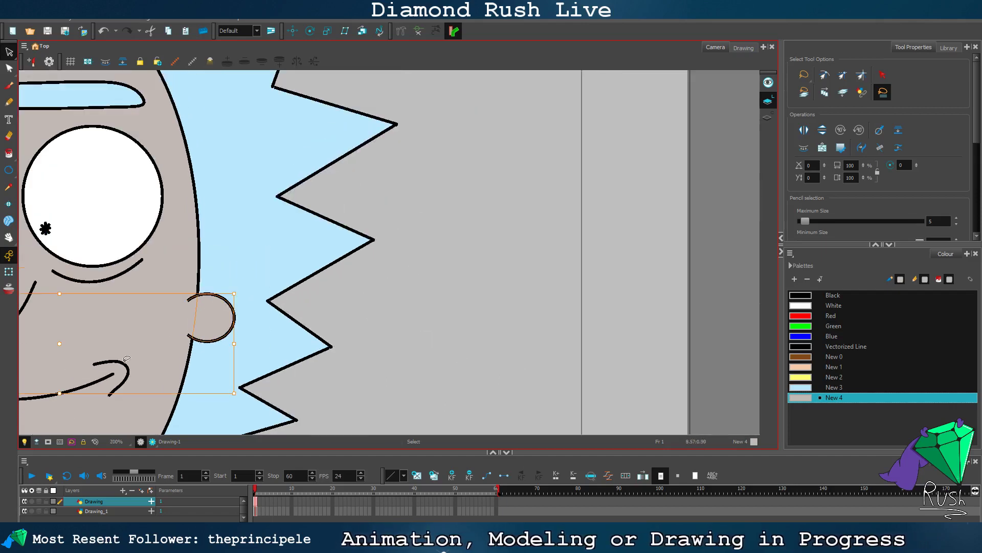
{"action": "scroll", "coordinate": [101, 353], "scroll_direction": "down", "scroll_amount": 3}
{"action": "scroll", "coordinate": [95, 348], "scroll_direction": "up", "scroll_amount": 2}
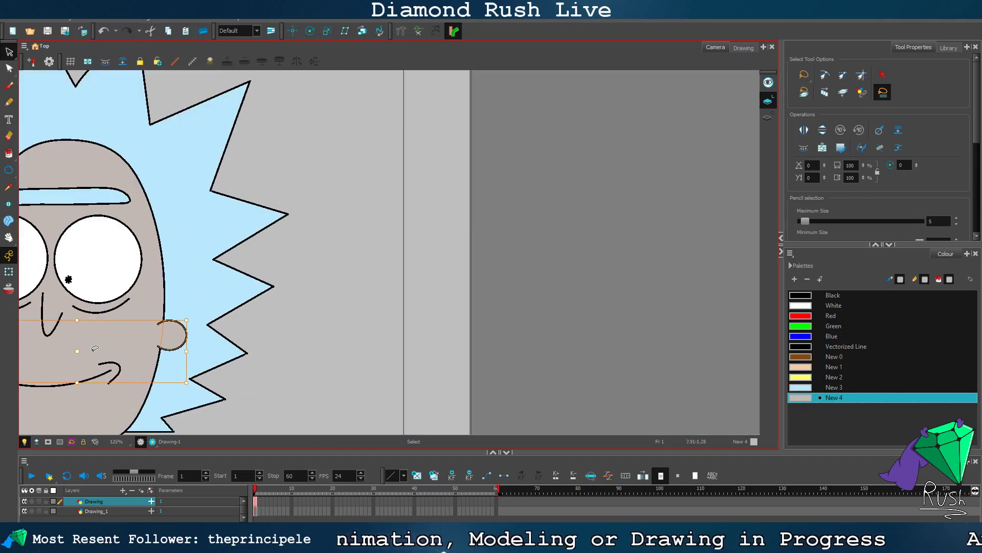
{"action": "left_click", "coordinate": [9, 237]}
{"action": "left_click_drag", "start_coordinate": [232, 268], "coordinate": [429, 236]}
{"action": "scroll", "coordinate": [179, 337], "scroll_direction": "up", "scroll_amount": 5}
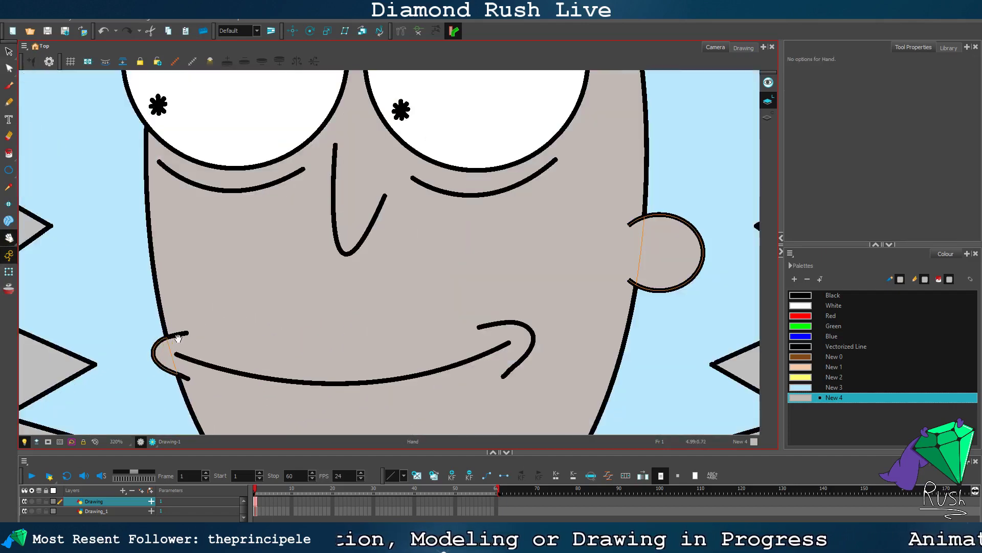
{"action": "left_click", "coordinate": [8, 68]}
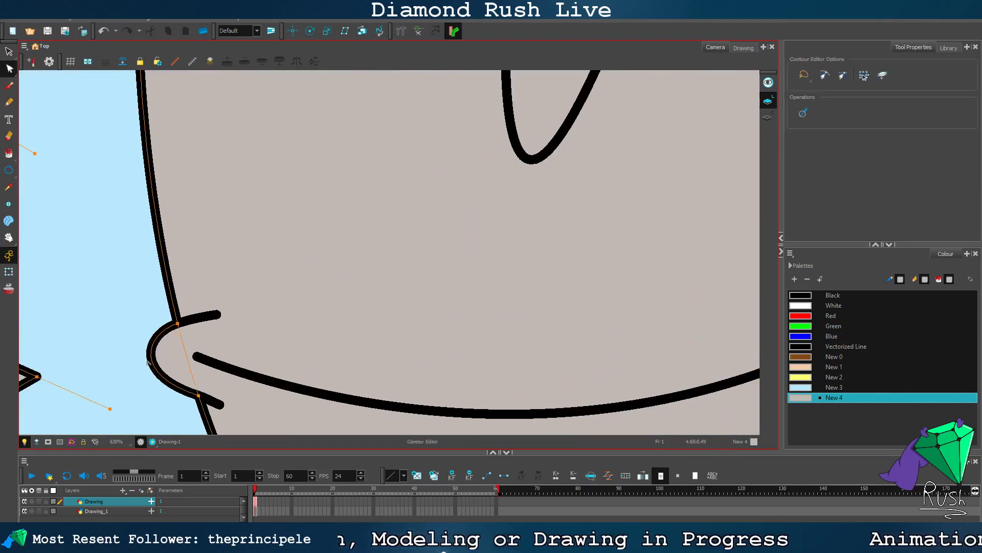
{"action": "scroll", "coordinate": [169, 358], "scroll_direction": "down", "scroll_amount": 5}
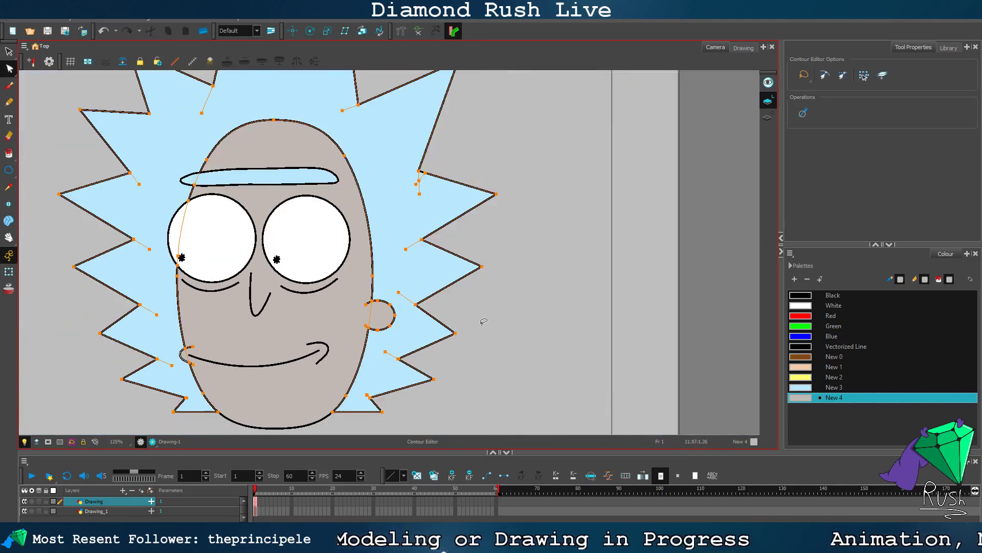
Step: Select the outline of the blue-haired character's ear and squash it vertically into a flatter oval
{"action": "mouse_move", "coordinate": [385, 305]}
{"action": "left_mouse_down"}
{"action": "mouse_move", "coordinate": [398, 336]}
{"action": "mouse_move", "coordinate": [404, 299]}
{"action": "left_mouse_up"}
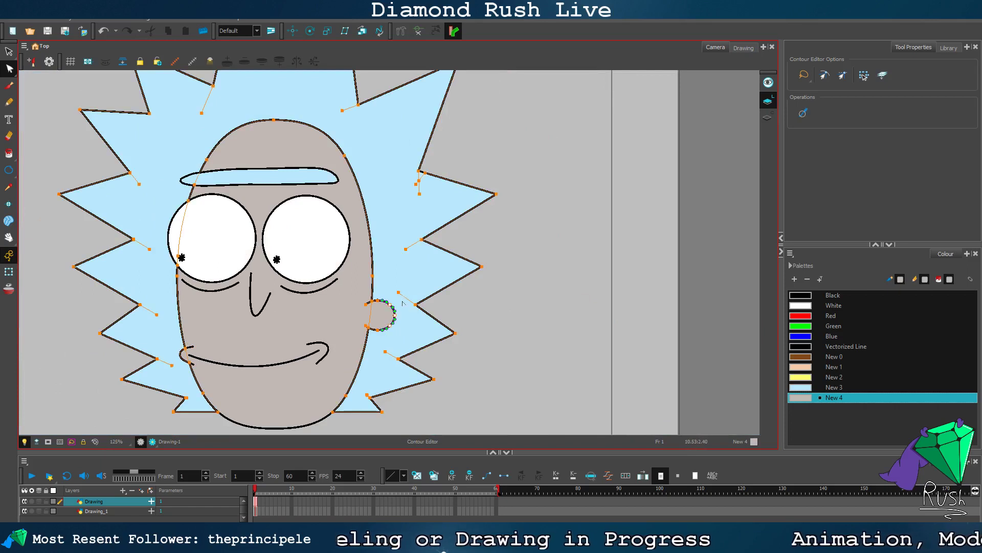
{"action": "key", "text": "alt+s"}
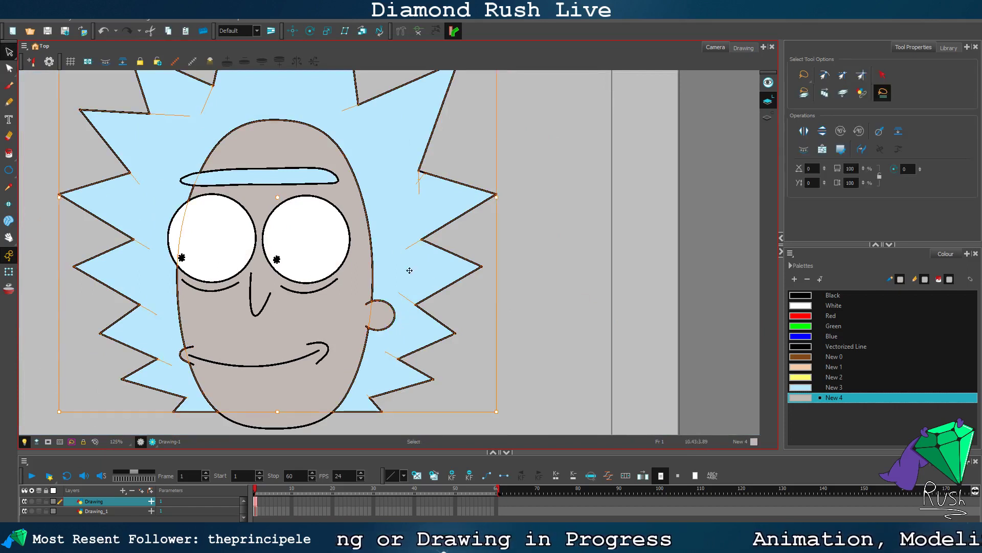
{"action": "mouse_move", "coordinate": [390, 282]}
{"action": "left_mouse_down"}
{"action": "mouse_move", "coordinate": [377, 315]}
{"action": "mouse_move", "coordinate": [399, 301]}
{"action": "mouse_move", "coordinate": [376, 320]}
{"action": "mouse_move", "coordinate": [378, 336]}
{"action": "mouse_move", "coordinate": [400, 330]}
{"action": "left_mouse_up"}
{"action": "scroll", "coordinate": [383, 295], "scroll_direction": "up", "scroll_amount": 5}
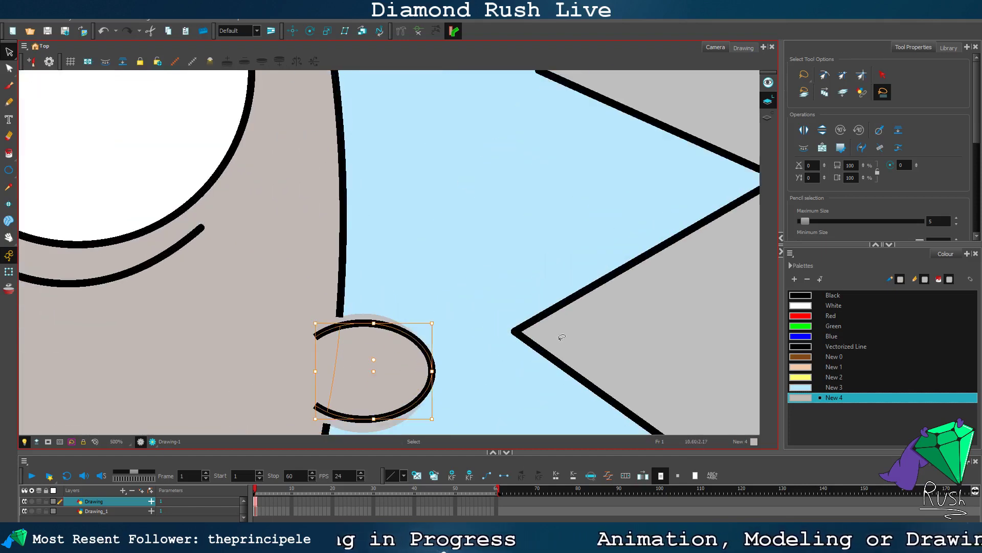
{"action": "left_click", "coordinate": [645, 332]}
Step: Paint the leftover skin-coloured slivers above and below the ear with the light blue hair colour New 3
{"action": "scroll", "coordinate": [519, 329], "scroll_direction": "down", "scroll_amount": 5}
{"action": "scroll", "coordinate": [250, 194], "scroll_direction": "up", "scroll_amount": 5}
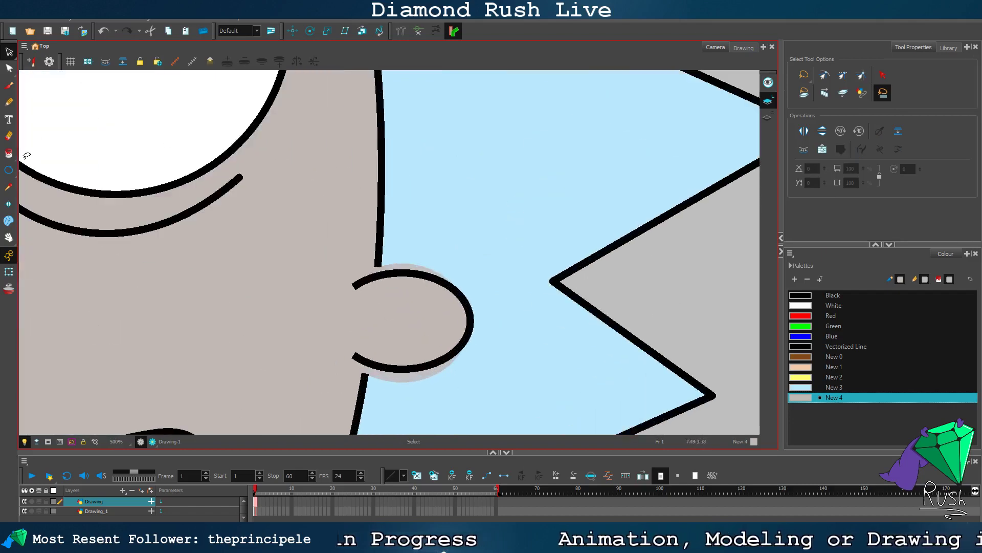
{"action": "left_click", "coordinate": [8, 153]}
{"action": "left_click", "coordinate": [844, 387]}
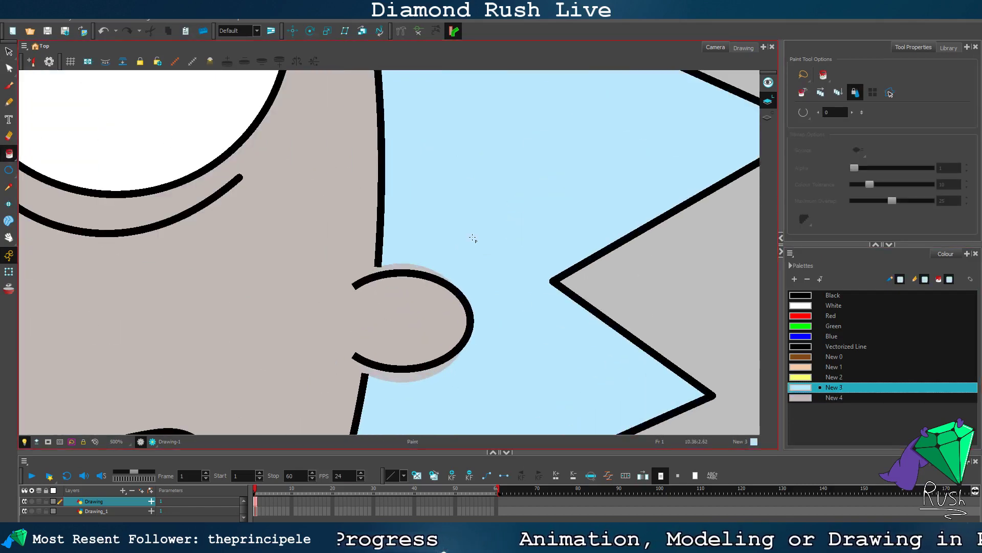
{"action": "left_click", "coordinate": [404, 266]}
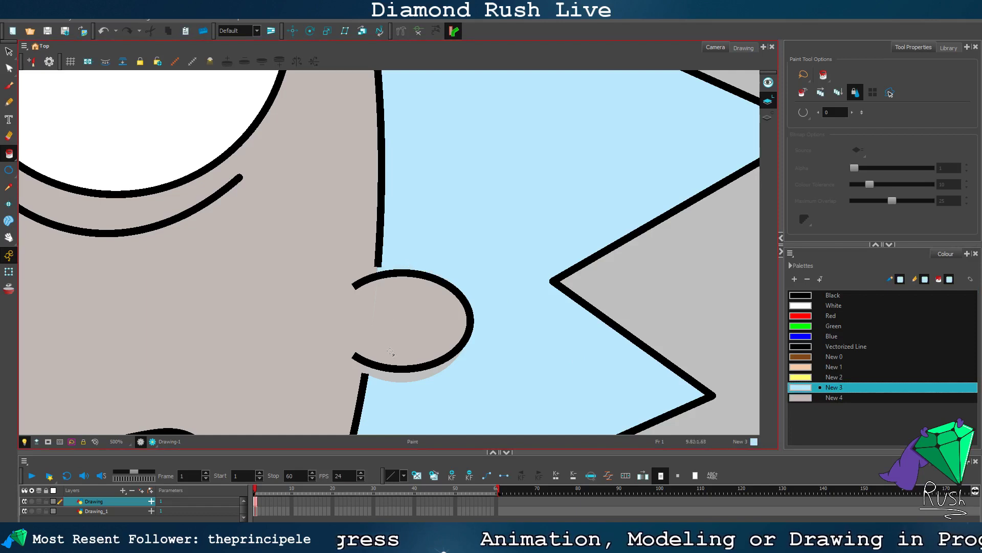
{"action": "left_click", "coordinate": [385, 378]}
Step: Move the open ends of the face outline with the Contour Editor so they meet the ear above and below
{"action": "left_click", "coordinate": [9, 68]}
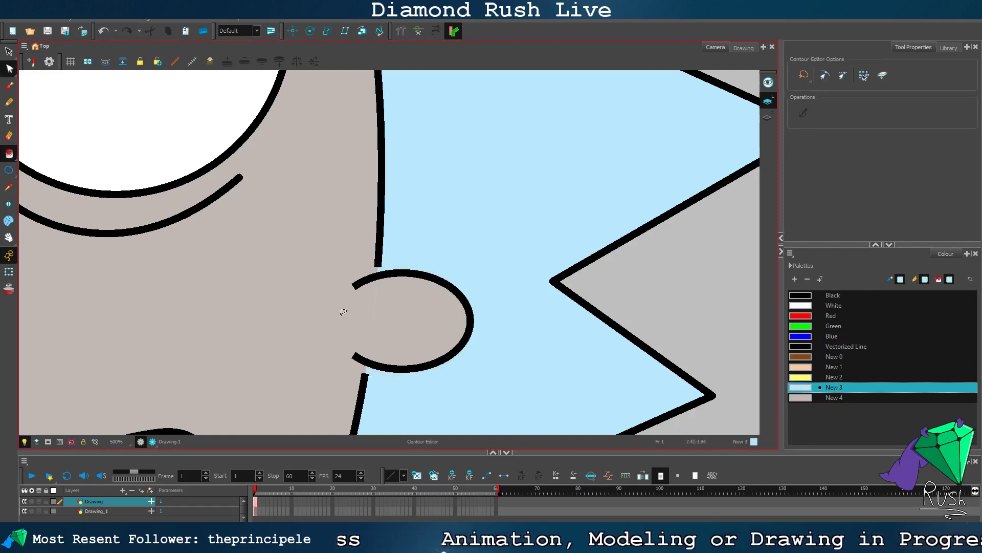
{"action": "left_click", "coordinate": [376, 273]}
{"action": "scroll", "coordinate": [378, 270], "scroll_direction": "up", "scroll_amount": 3}
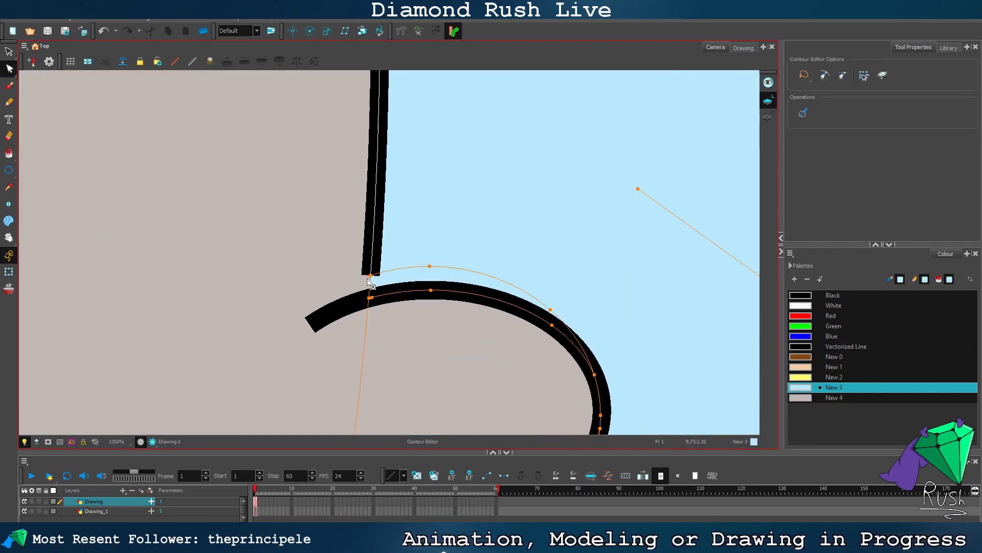
{"action": "left_click_drag", "start_coordinate": [369, 277], "coordinate": [370, 298]}
{"action": "scroll", "coordinate": [330, 287], "scroll_direction": "down", "scroll_amount": 3}
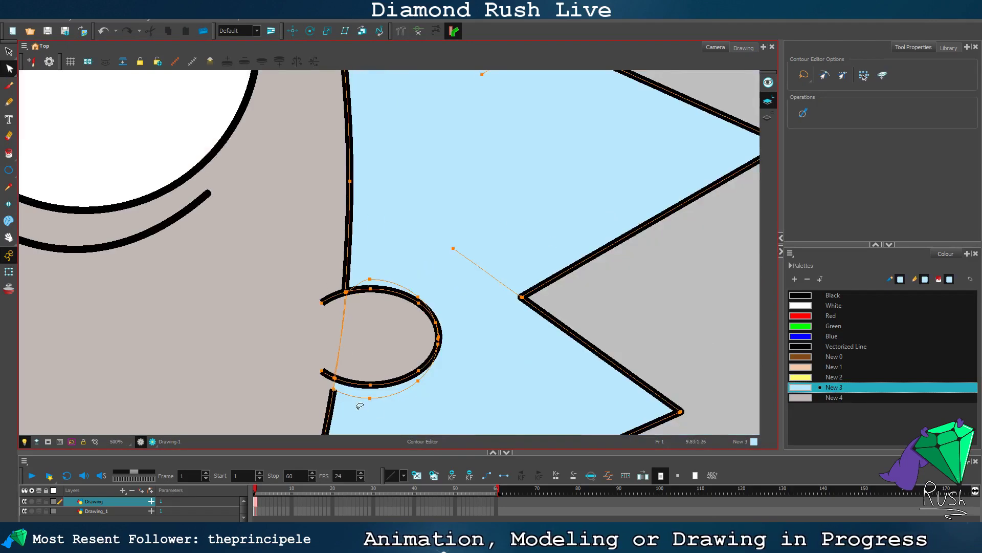
{"action": "scroll", "coordinate": [333, 393], "scroll_direction": "up", "scroll_amount": 2}
{"action": "left_click_drag", "start_coordinate": [335, 387], "coordinate": [336, 363]}
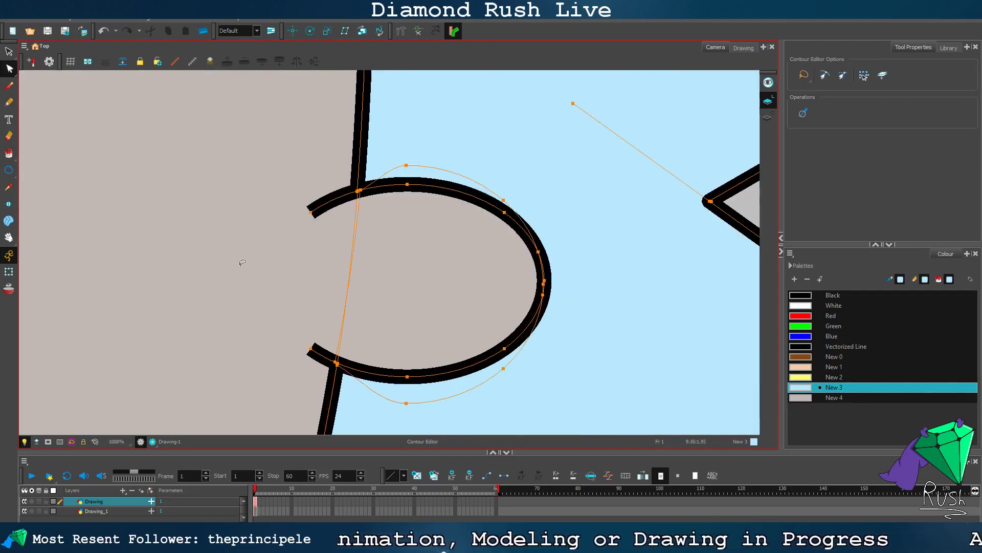
Step: Check both characters in the rendered preview of the scene and return to the normal drawing view
{"action": "scroll", "coordinate": [242, 262], "scroll_direction": "down", "scroll_amount": 6}
{"action": "key", "text": "space"}
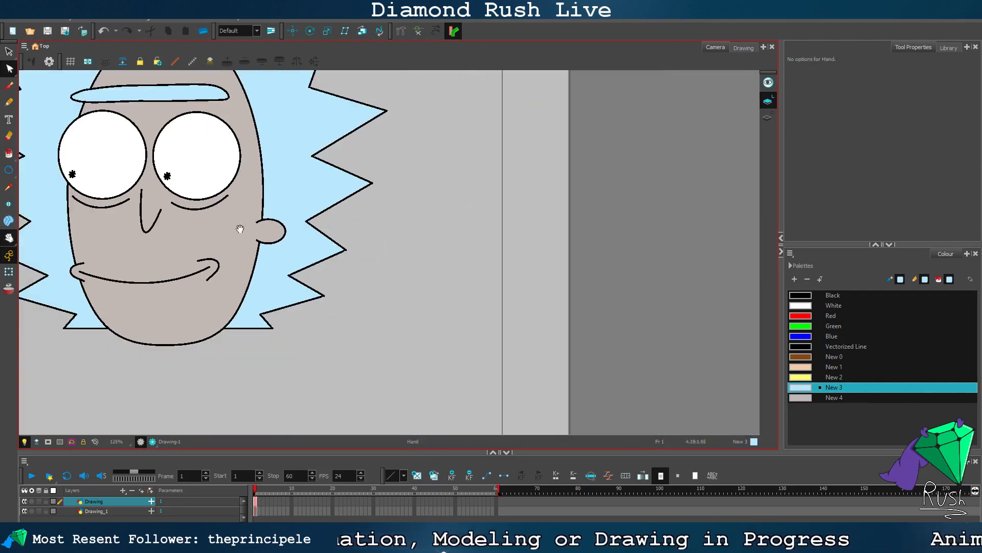
{"action": "left_click_drag", "start_coordinate": [240, 229], "coordinate": [429, 285]}
{"action": "scroll", "coordinate": [522, 293], "scroll_direction": "down", "scroll_amount": 4}
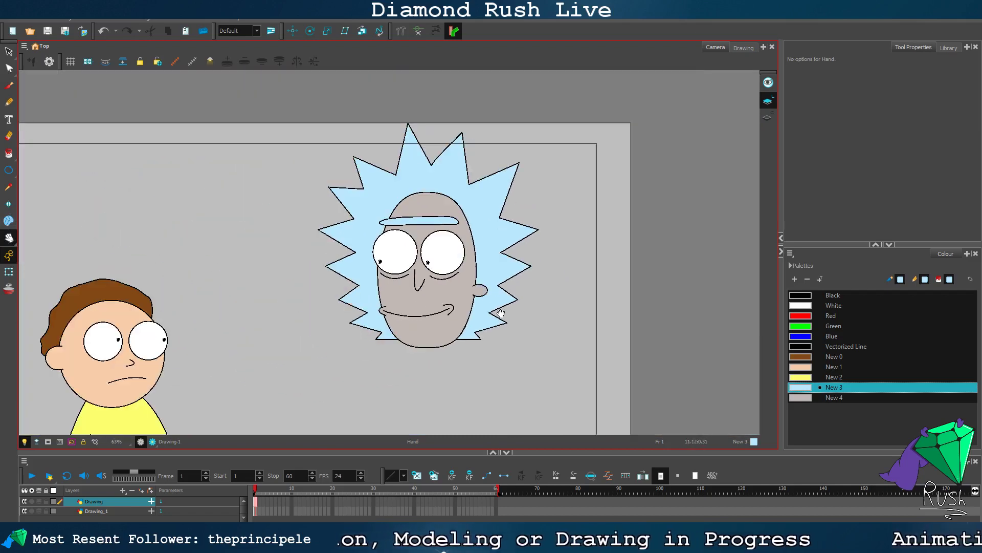
{"action": "left_click_drag", "start_coordinate": [500, 313], "coordinate": [538, 287]}
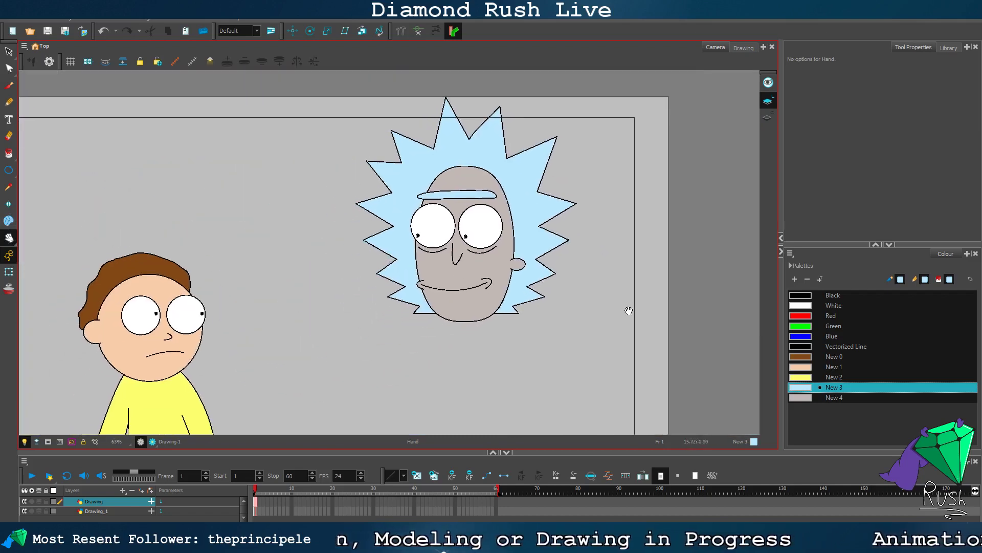
{"action": "left_click", "coordinate": [142, 442]}
{"action": "left_click_drag", "start_coordinate": [320, 315], "coordinate": [355, 279]}
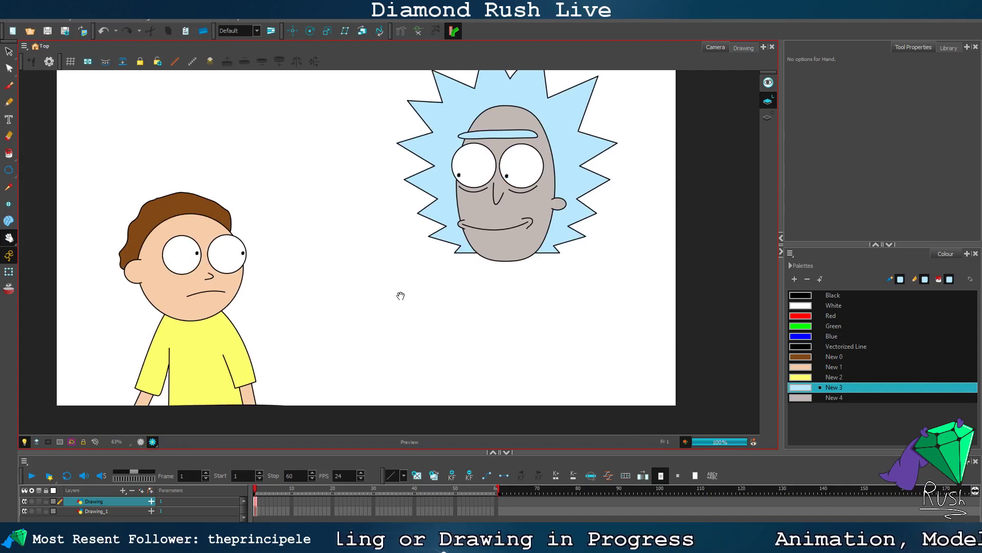
{"action": "left_click", "coordinate": [152, 443]}
Step: Select the pupil in the brown-haired boy's eye nearer his ear and move it slightly up
{"action": "scroll", "coordinate": [176, 282], "scroll_direction": "up", "scroll_amount": 4}
{"action": "scroll", "coordinate": [176, 281], "scroll_direction": "up", "scroll_amount": 3}
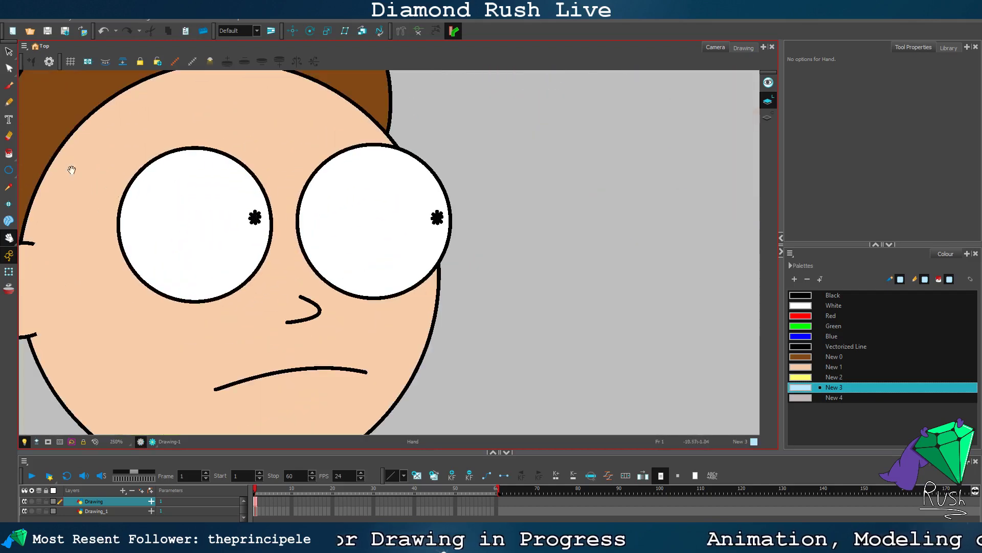
{"action": "left_click", "coordinate": [9, 68]}
{"action": "mouse_move", "coordinate": [249, 203]}
{"action": "left_mouse_down"}
{"action": "mouse_move", "coordinate": [256, 222]}
{"action": "mouse_move", "coordinate": [250, 202]}
{"action": "left_mouse_up"}
{"action": "key", "text": "alt+s"}
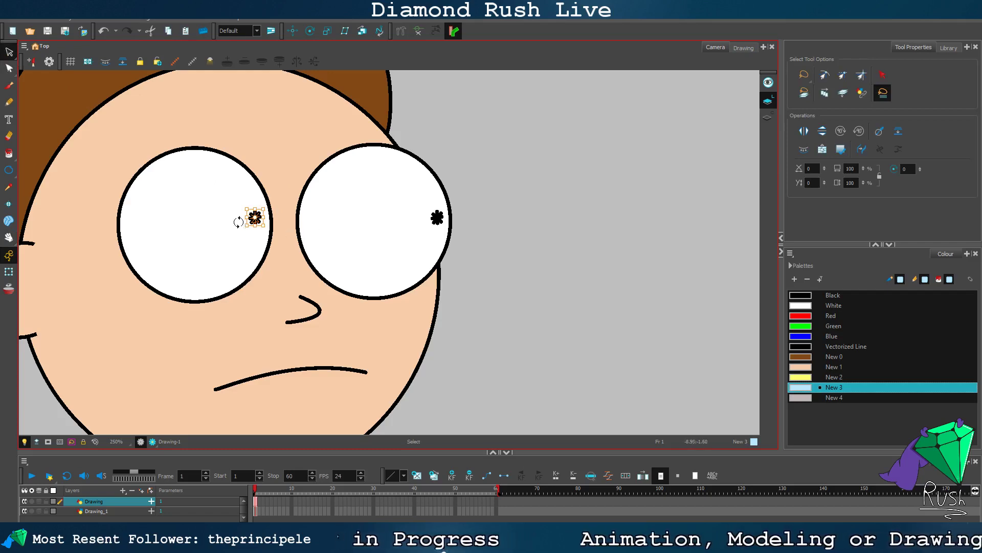
{"action": "scroll", "coordinate": [256, 220], "scroll_direction": "up", "scroll_amount": 5}
{"action": "left_click_drag", "start_coordinate": [254, 205], "coordinate": [262, 149]}
{"action": "scroll", "coordinate": [309, 176], "scroll_direction": "down", "scroll_amount": 5}
{"action": "scroll", "coordinate": [445, 187], "scroll_direction": "up", "scroll_amount": 2}
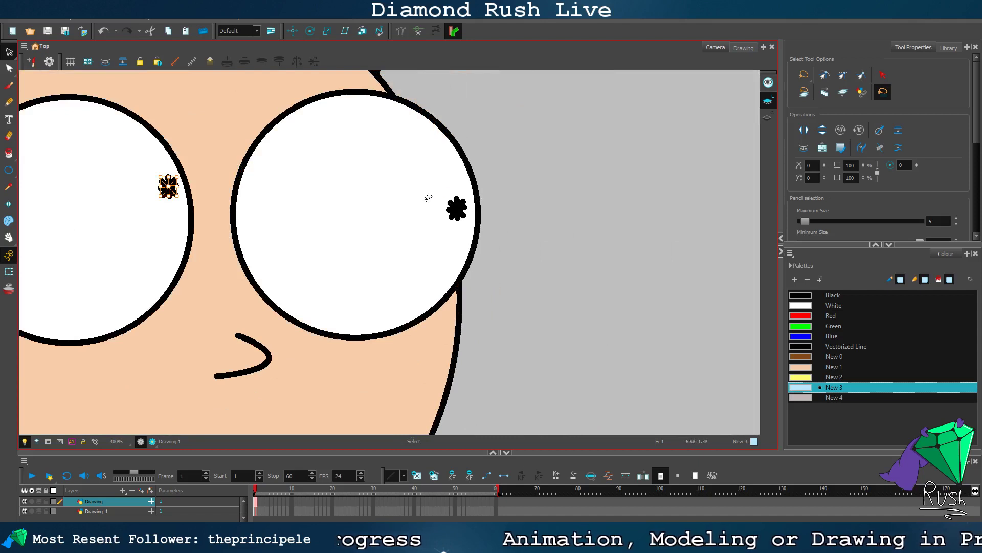
Step: Select the pupil in the boy's other eye and nudge it up and slightly left to match the first pupil
{"action": "mouse_move", "coordinate": [429, 197]}
{"action": "left_mouse_down"}
{"action": "mouse_move", "coordinate": [460, 219]}
{"action": "mouse_move", "coordinate": [452, 180]}
{"action": "mouse_move", "coordinate": [434, 192]}
{"action": "mouse_move", "coordinate": [463, 215]}
{"action": "mouse_move", "coordinate": [458, 198]}
{"action": "left_mouse_up"}
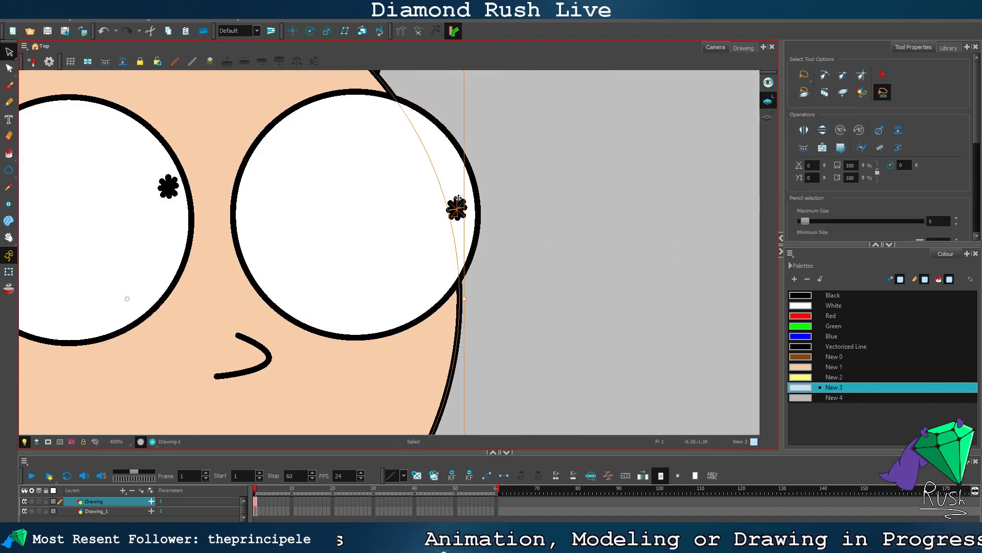
{"action": "left_click_drag", "start_coordinate": [389, 94], "coordinate": [389, 90]}
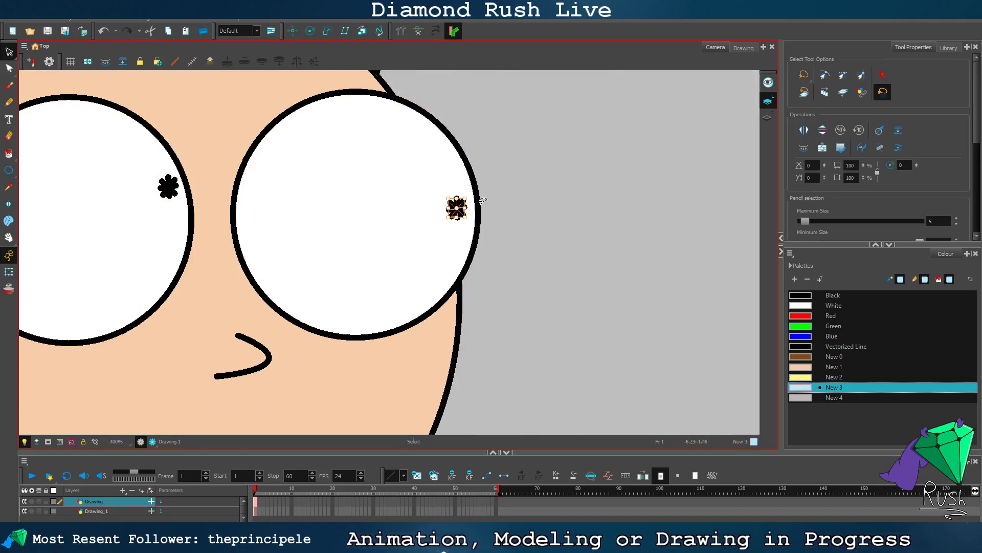
{"action": "key", "text": "Up"}
{"action": "key", "text": "Up"}
{"action": "key", "text": "Up"}
{"action": "key", "text": "Up"}
{"action": "key", "text": "Up"}
{"action": "key", "text": "Up"}
{"action": "key", "text": "Up"}
{"action": "key", "text": "Up"}
{"action": "key", "text": "Up"}
{"action": "key", "text": "Up"}
{"action": "key", "text": "Up"}
{"action": "key", "text": "Up"}
{"action": "key", "text": "Up"}
{"action": "key", "text": "Up"}
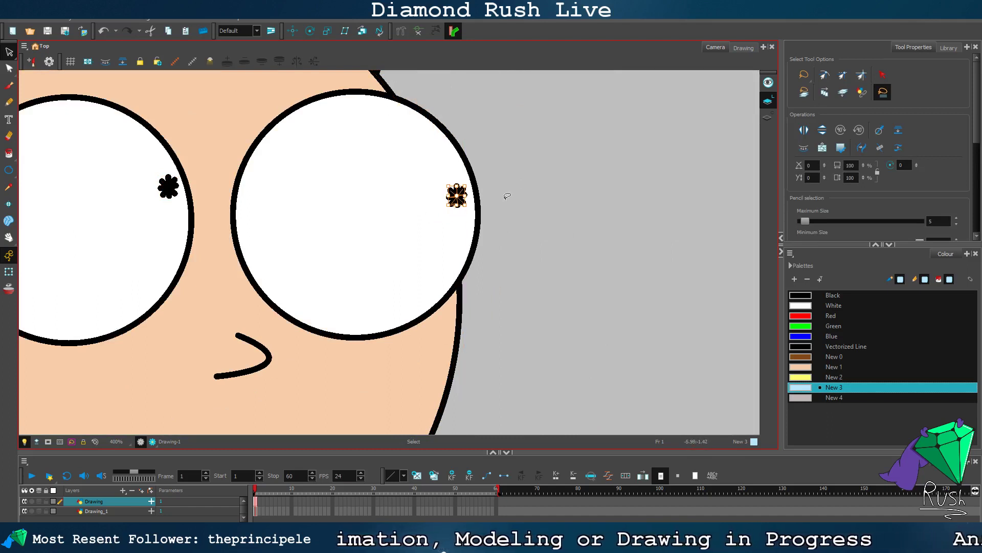
{"action": "key", "text": "Up"}
{"action": "key", "text": "Up"}
{"action": "key", "text": "Up"}
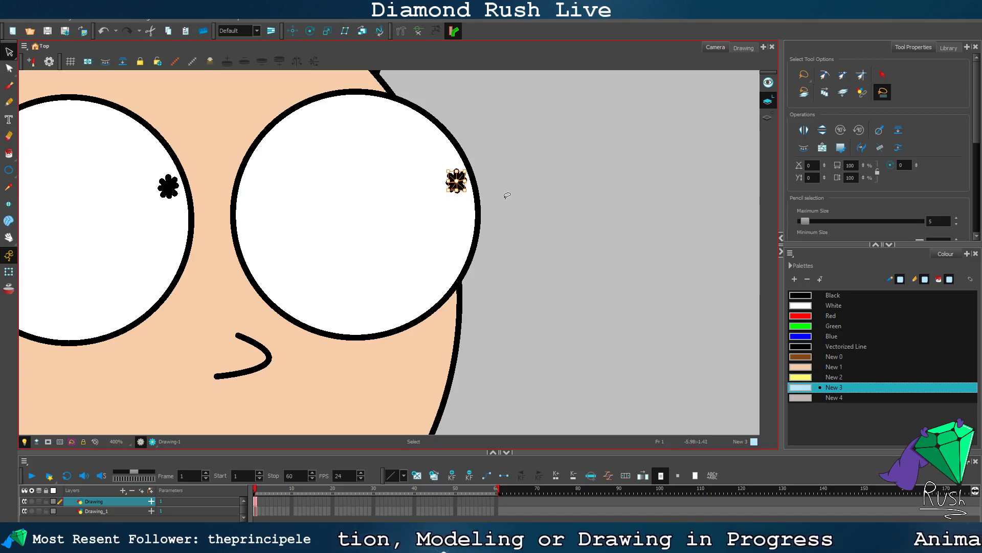
{"action": "key", "text": "Left"}
{"action": "key", "text": "Left"}
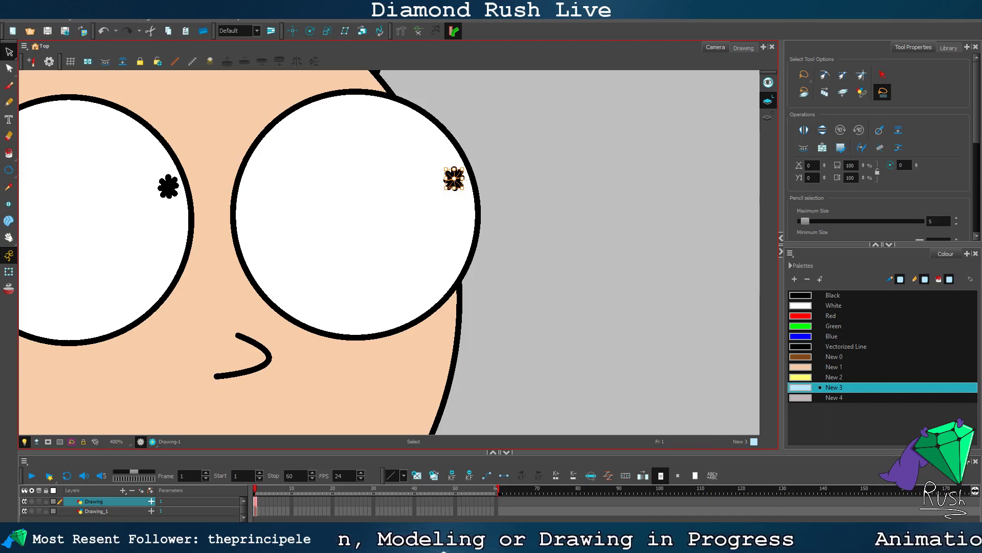
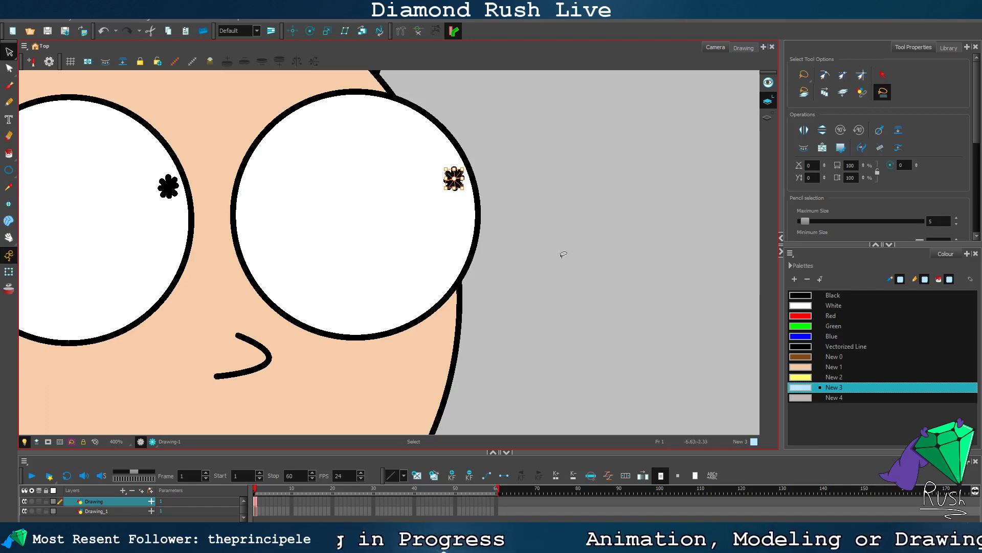
{"action": "left_click", "coordinate": [566, 266]}
Step: Delete the frowning mouth line from the boy's face
{"action": "scroll", "coordinate": [567, 266], "scroll_direction": "down", "scroll_amount": 8}
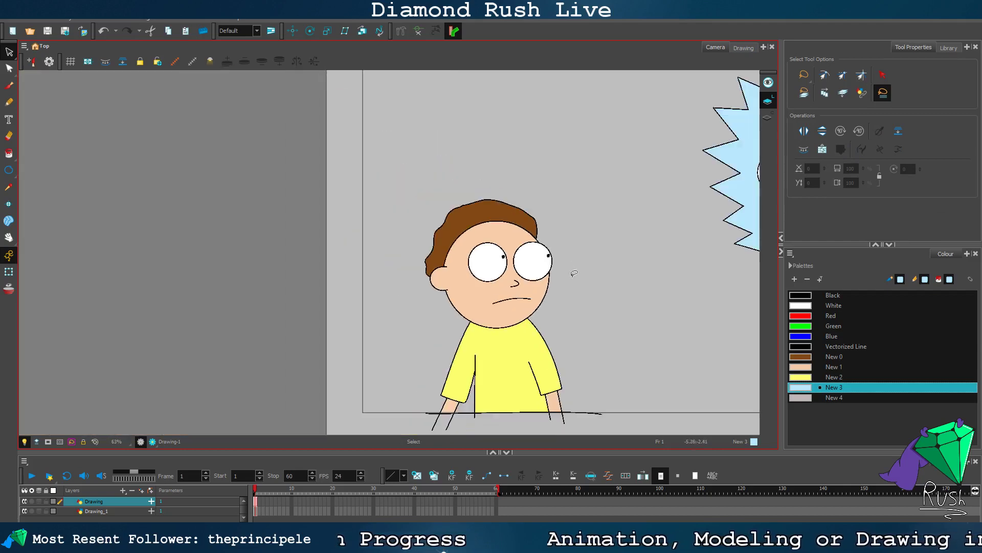
{"action": "scroll", "coordinate": [493, 288], "scroll_direction": "up", "scroll_amount": 8}
{"action": "left_click", "coordinate": [400, 352]}
{"action": "key", "text": "Delete"}
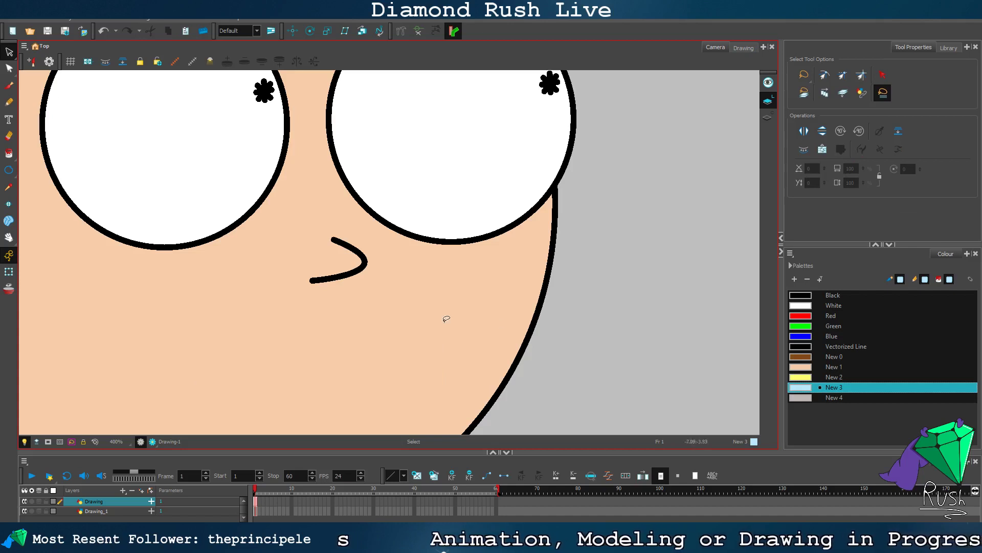
{"action": "scroll", "coordinate": [340, 317], "scroll_direction": "down", "scroll_amount": 2}
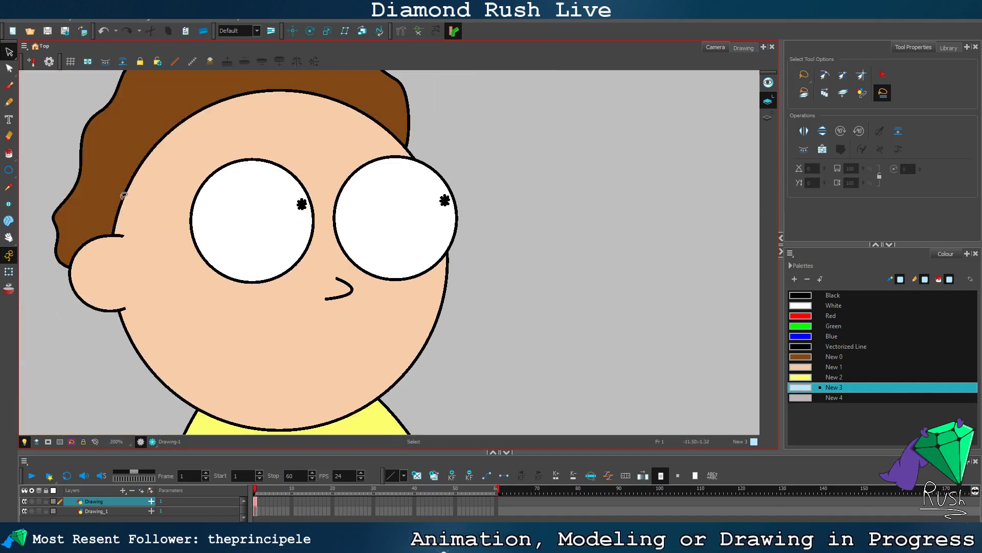
Step: Draw a curved smiling mouth in Black below the boy's nose with the Polyline tool, undoing the light blue first attempt
{"action": "left_click", "coordinate": [8, 170]}
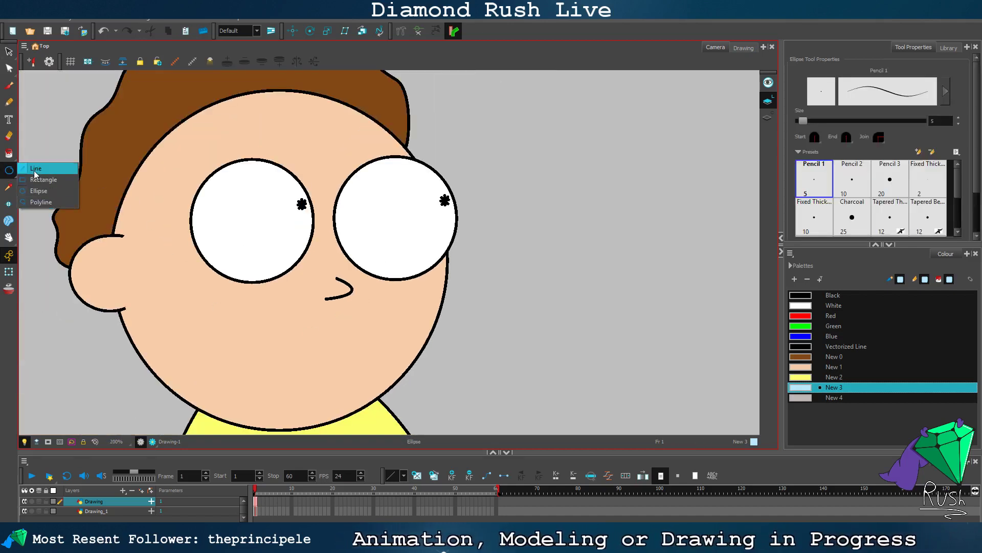
{"action": "left_click", "coordinate": [41, 202]}
{"action": "left_click", "coordinate": [274, 372]}
{"action": "left_click_drag", "start_coordinate": [383, 348], "coordinate": [429, 303]}
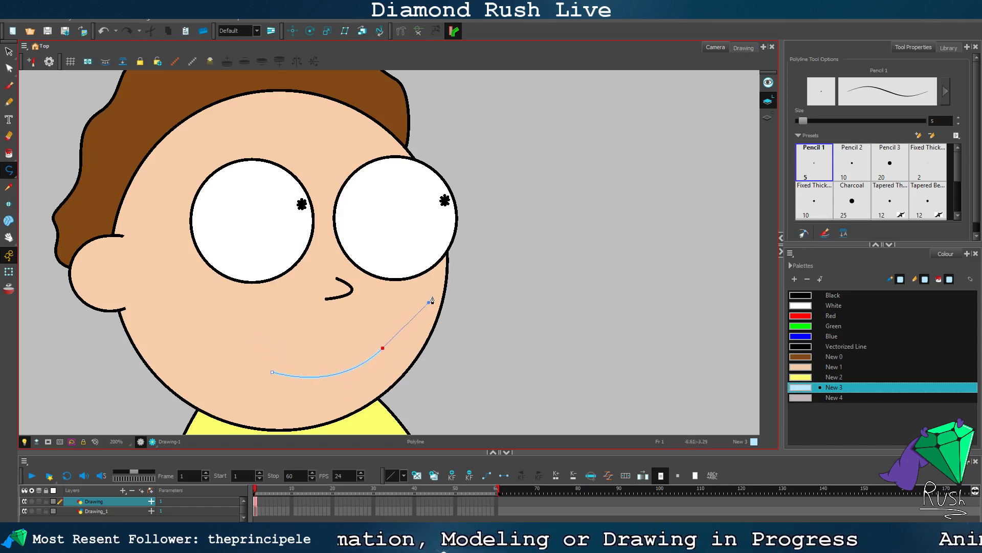
{"action": "left_click", "coordinate": [824, 295]}
{"action": "key", "text": "ctrl+z"}
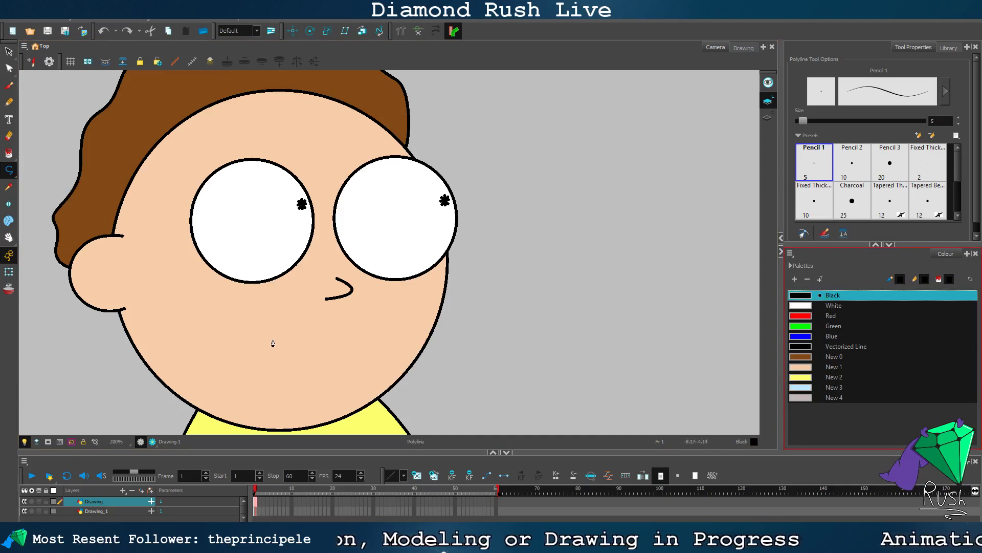
{"action": "left_click", "coordinate": [273, 340]}
{"action": "left_click_drag", "start_coordinate": [403, 332], "coordinate": [460, 283]}
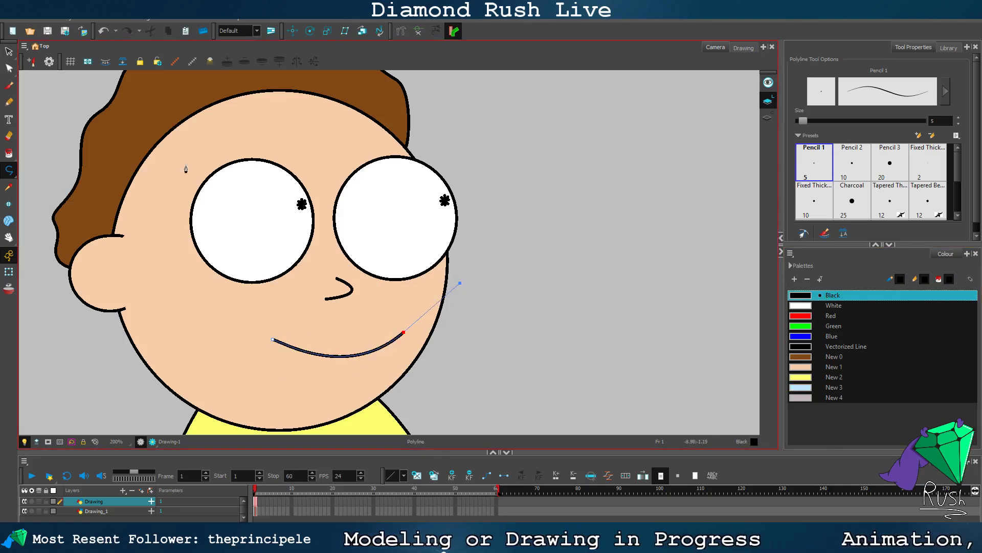
Step: Select the boy's smile with the Contour Editor and shorten it by moving its end points inward
{"action": "left_click", "coordinate": [8, 51]}
{"action": "scroll", "coordinate": [447, 246], "scroll_direction": "down", "scroll_amount": 5}
{"action": "scroll", "coordinate": [483, 254], "scroll_direction": "up", "scroll_amount": 3}
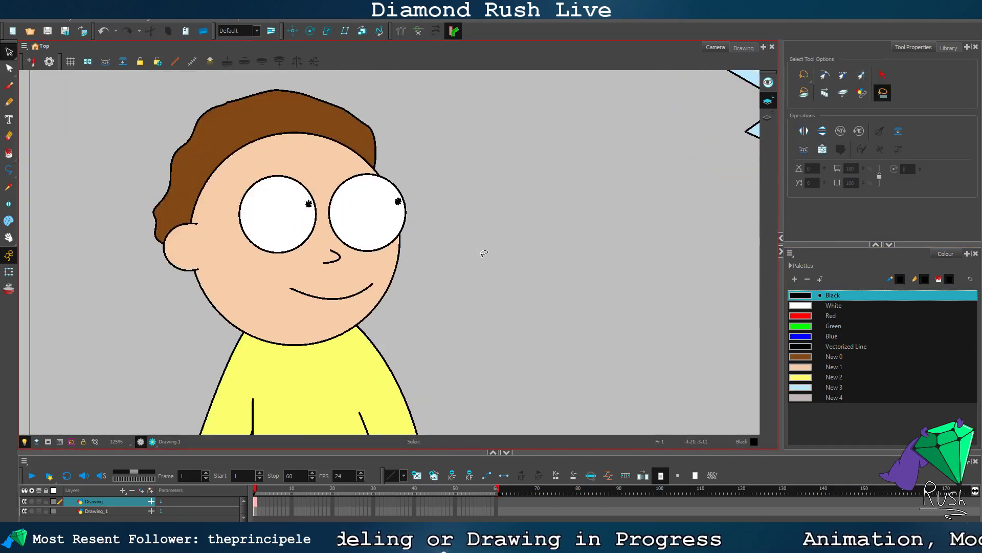
{"action": "scroll", "coordinate": [482, 251], "scroll_direction": "down", "scroll_amount": 4}
{"action": "scroll", "coordinate": [476, 262], "scroll_direction": "up", "scroll_amount": 4}
{"action": "scroll", "coordinate": [363, 289], "scroll_direction": "up", "scroll_amount": 3}
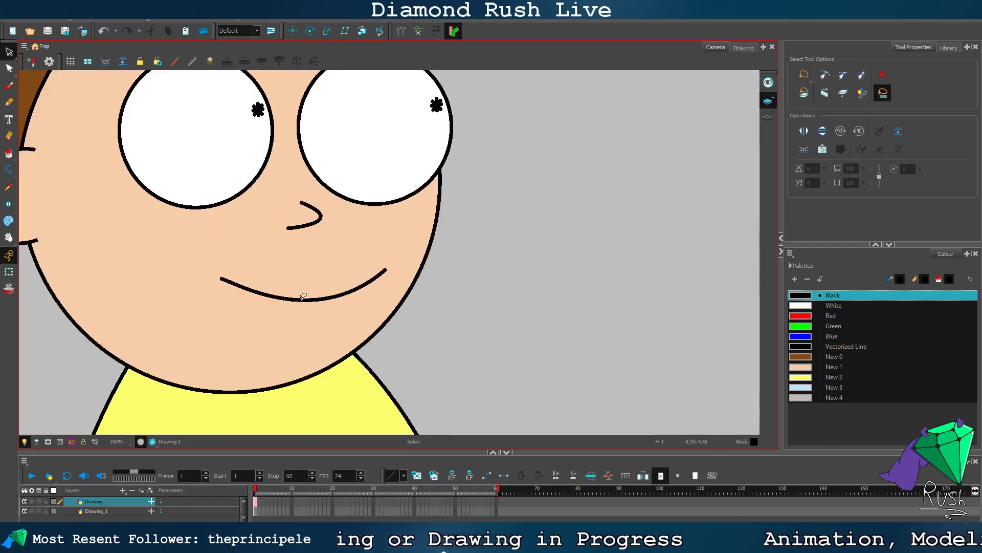
{"action": "left_click", "coordinate": [304, 297]}
{"action": "key", "text": "alt+q"}
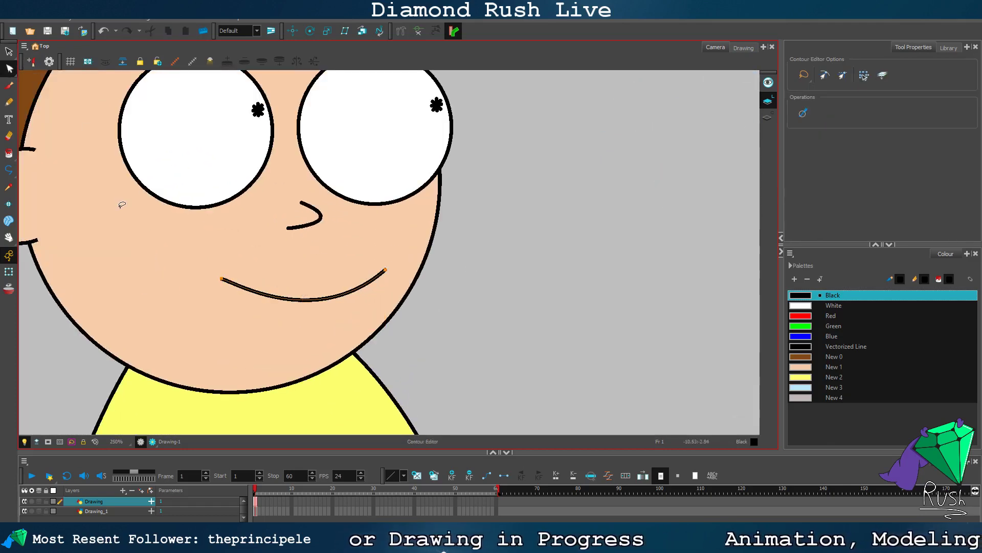
{"action": "scroll", "coordinate": [121, 205], "scroll_direction": "up", "scroll_amount": 3}
{"action": "left_click_drag", "start_coordinate": [324, 351], "coordinate": [317, 361]}
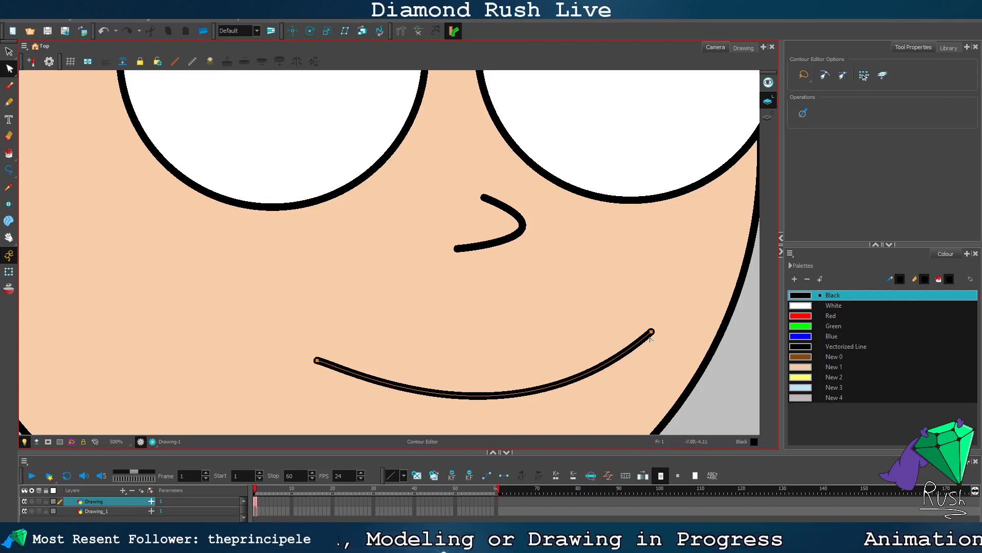
{"action": "key", "text": "ctrl+z"}
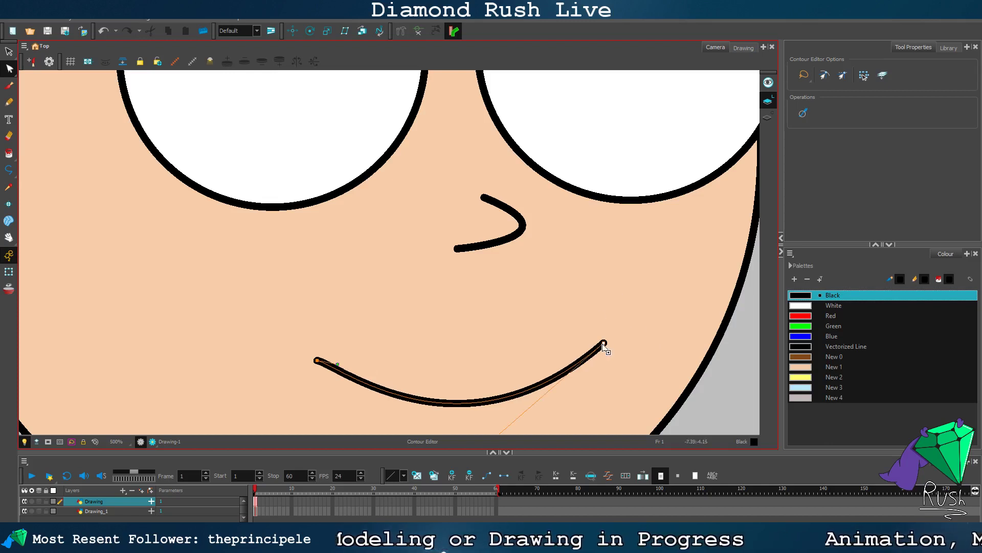
Step: Adjust the curve handles at both ends of the boy's smile to make its curve shallower
{"action": "key", "text": "1"}
{"action": "scroll", "coordinate": [542, 400], "scroll_direction": "down", "scroll_amount": 2}
{"action": "scroll", "coordinate": [526, 417], "scroll_direction": "up", "scroll_amount": 4}
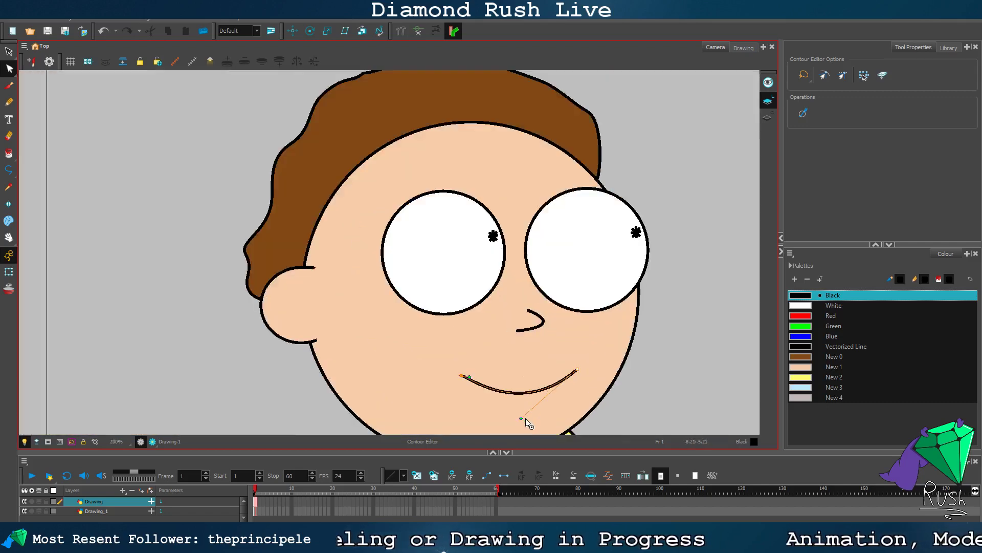
{"action": "left_click_drag", "start_coordinate": [516, 420], "coordinate": [515, 397]}
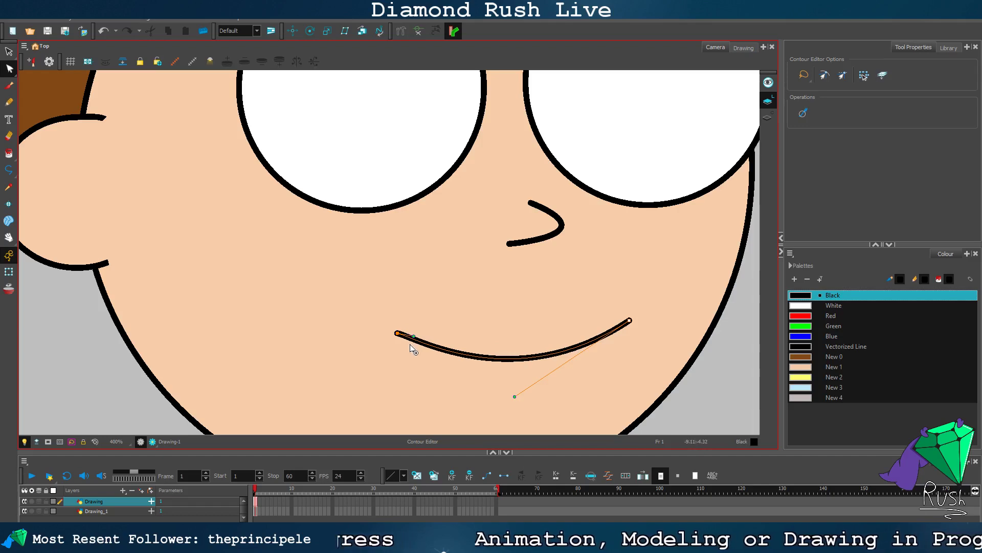
{"action": "left_click_drag", "start_coordinate": [413, 336], "coordinate": [410, 344]}
{"action": "left_click", "coordinate": [737, 409]}
{"action": "scroll", "coordinate": [683, 343], "scroll_direction": "down", "scroll_amount": 8}
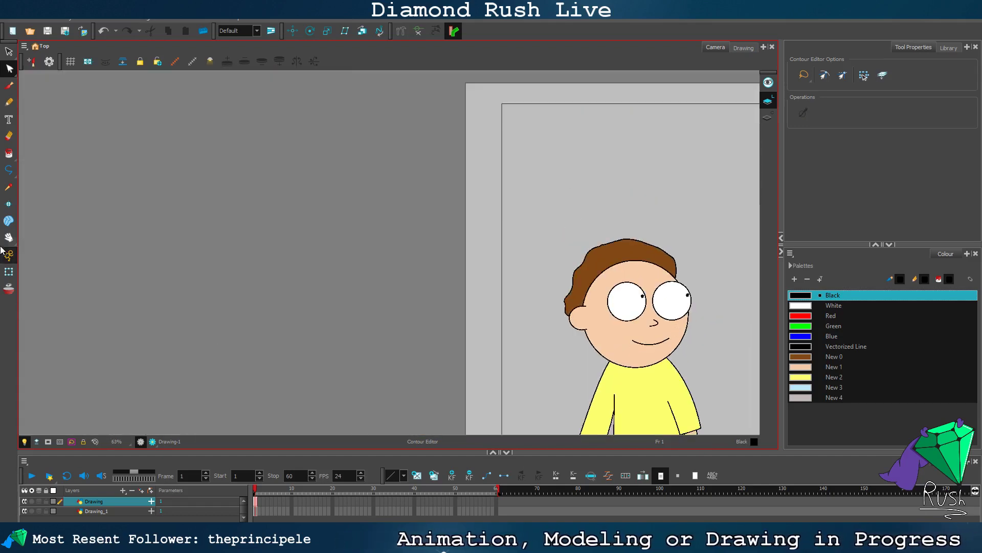
Step: Frame both characters, preview the scene in Render View, and return to the normal view
{"action": "left_click", "coordinate": [8, 237]}
{"action": "left_click_drag", "start_coordinate": [486, 285], "coordinate": [131, 248]}
{"action": "scroll", "coordinate": [335, 271], "scroll_direction": "down", "scroll_amount": 1}
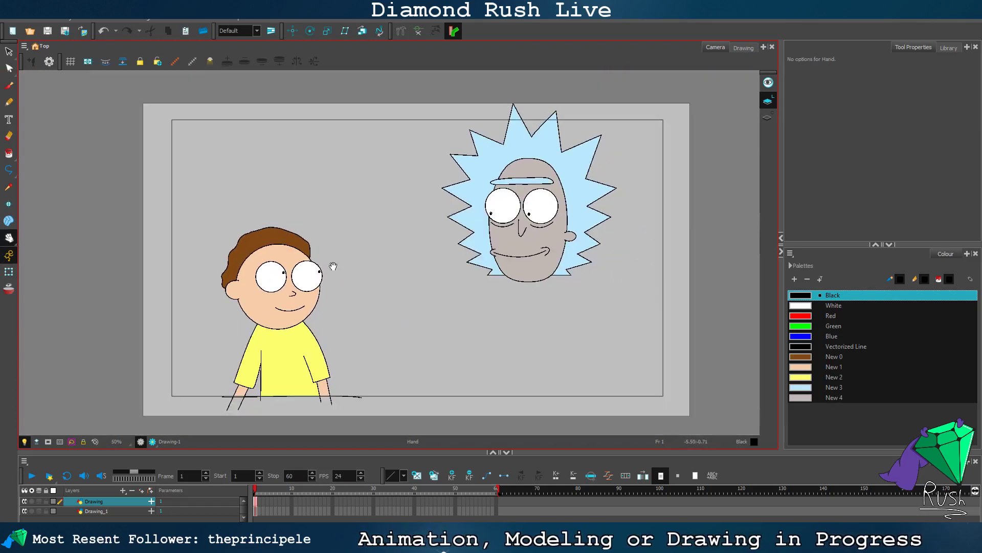
{"action": "left_click", "coordinate": [152, 441]}
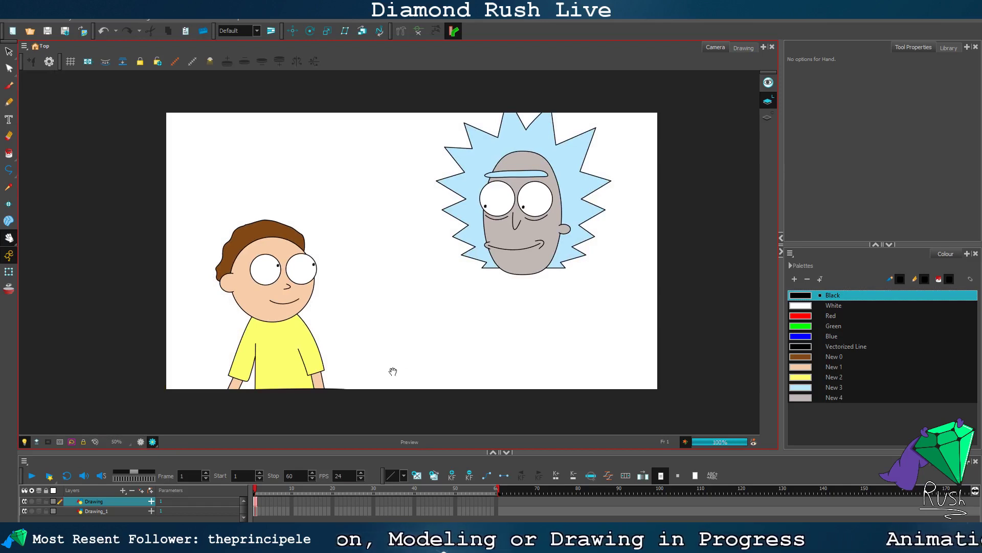
{"action": "left_click", "coordinate": [140, 441]}
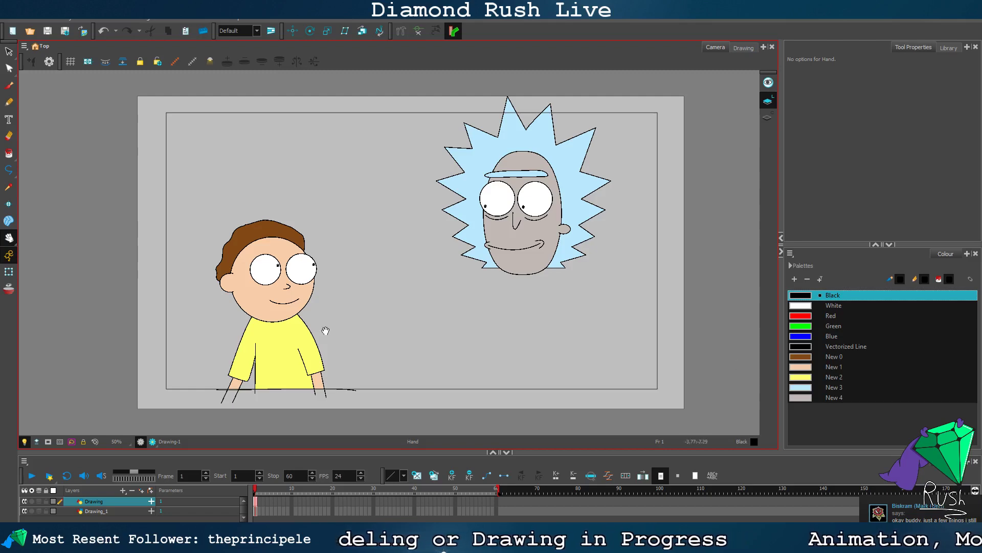
Step: Reshape the back of the boy's hair into a fuller curve by moving two outline points outward with the Contour Editor
{"action": "scroll", "coordinate": [279, 279], "scroll_direction": "up", "scroll_amount": 4}
{"action": "left_click_drag", "start_coordinate": [131, 169], "coordinate": [284, 225]}
{"action": "left_click", "coordinate": [9, 68]}
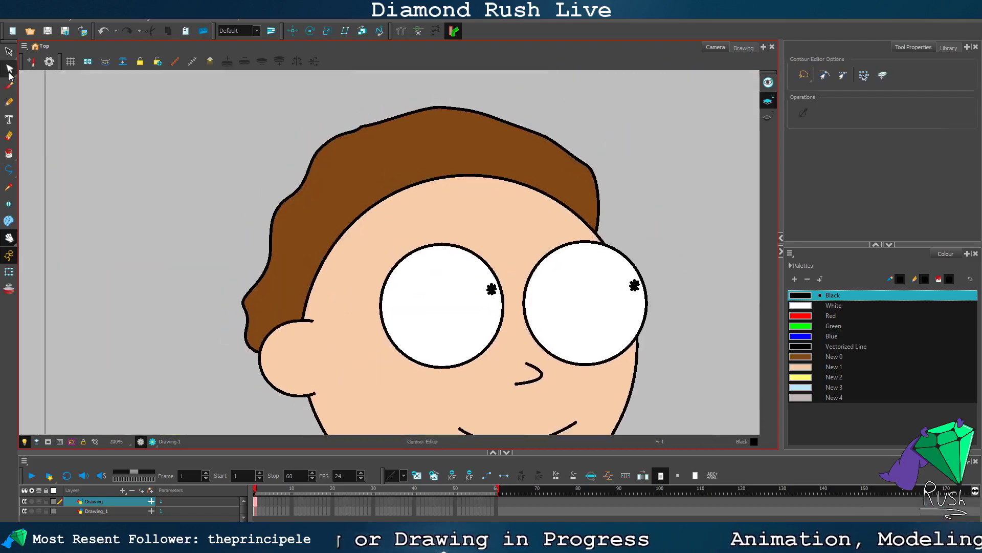
{"action": "left_click", "coordinate": [271, 255]}
{"action": "left_click_drag", "start_coordinate": [270, 251], "coordinate": [258, 242]}
{"action": "left_click_drag", "start_coordinate": [290, 196], "coordinate": [292, 179]}
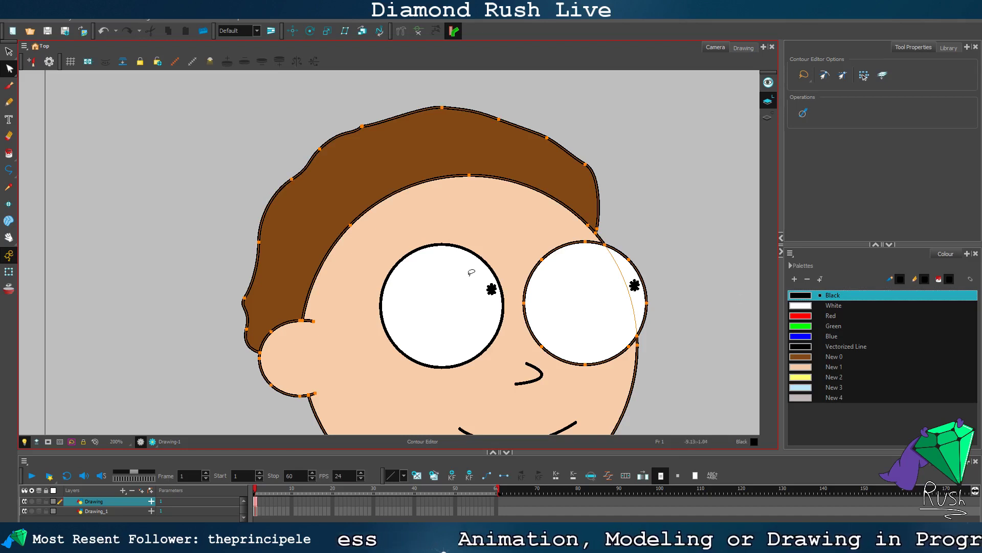
{"action": "scroll", "coordinate": [472, 272], "scroll_direction": "down", "scroll_amount": 2}
{"action": "scroll", "coordinate": [560, 285], "scroll_direction": "down", "scroll_amount": 1}
{"action": "left_click", "coordinate": [8, 52]}
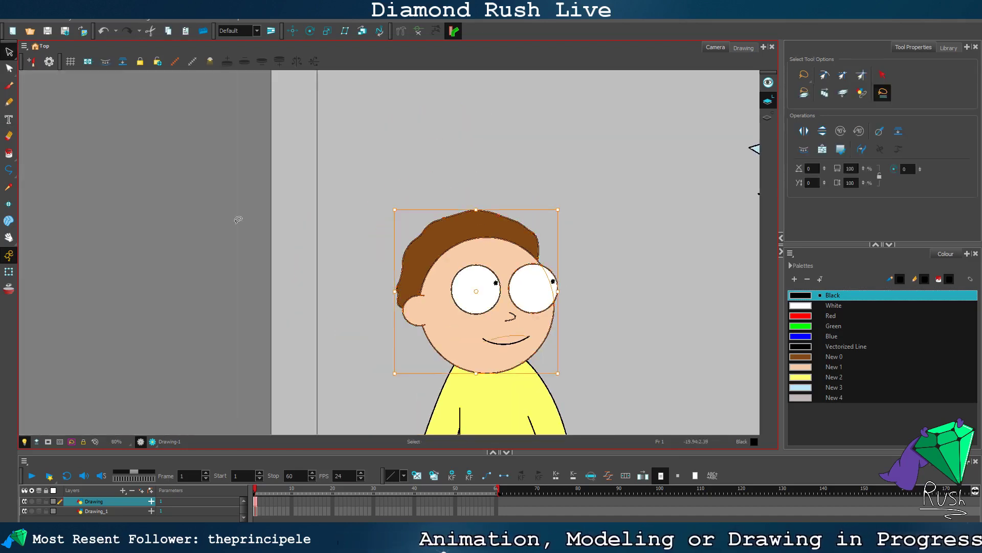
{"action": "left_click", "coordinate": [239, 220]}
{"action": "scroll", "coordinate": [492, 370], "scroll_direction": "up", "scroll_amount": 3}
{"action": "scroll", "coordinate": [374, 247], "scroll_direction": "down", "scroll_amount": 4}
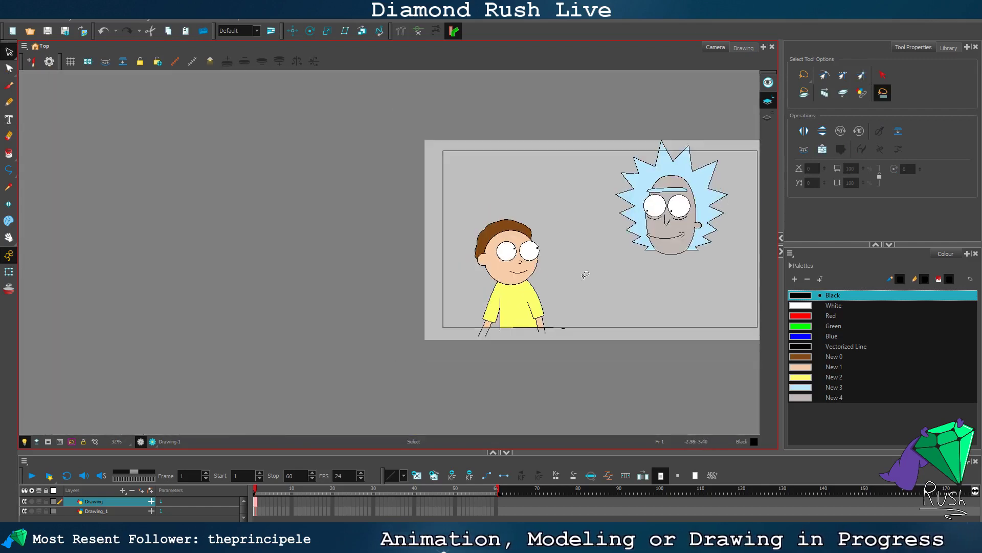
Step: Draw a short, slightly slanted neck line in Black down from the blue-haired man's chin with the Polyline tool
{"action": "left_click", "coordinate": [8, 237]}
{"action": "left_click_drag", "start_coordinate": [696, 267], "coordinate": [438, 281]}
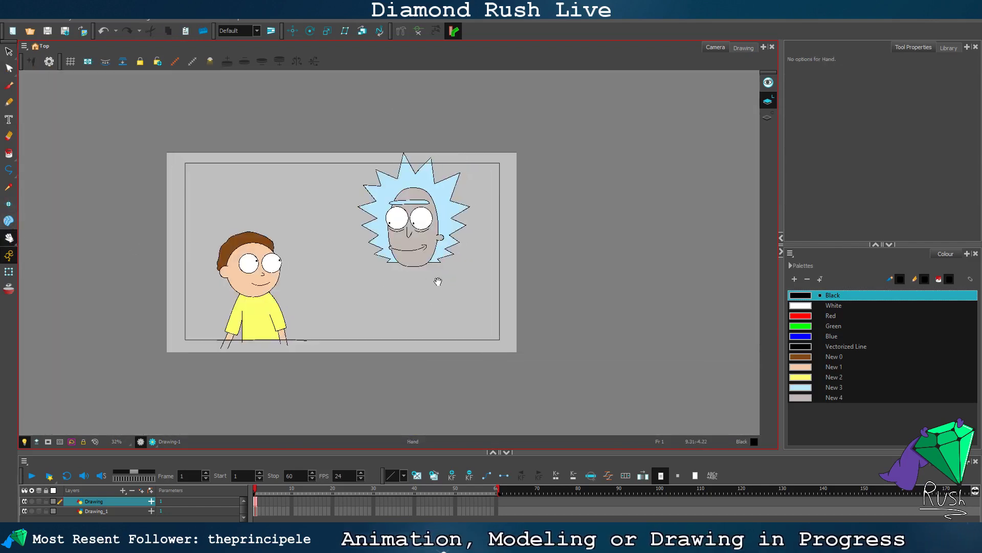
{"action": "scroll", "coordinate": [439, 281], "scroll_direction": "up", "scroll_amount": 6}
{"action": "left_click_drag", "start_coordinate": [358, 252], "coordinate": [446, 300]}
{"action": "scroll", "coordinate": [514, 289], "scroll_direction": "up", "scroll_amount": 1}
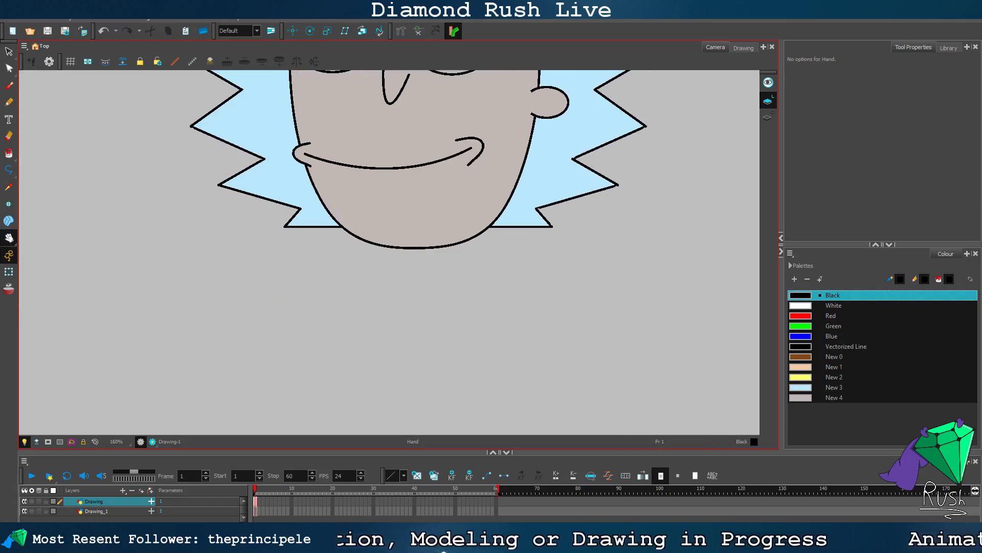
{"action": "left_click", "coordinate": [7, 174]}
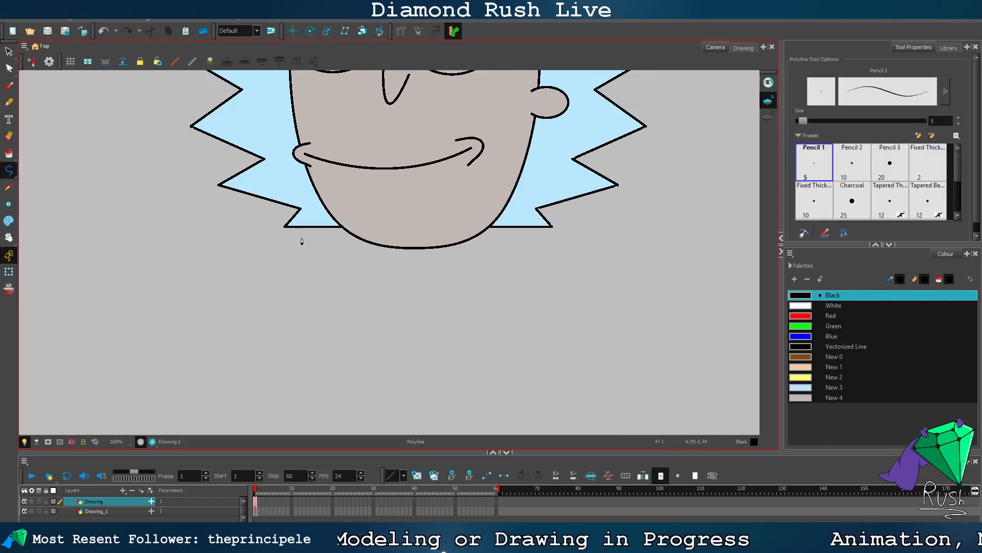
{"action": "left_click", "coordinate": [378, 239]}
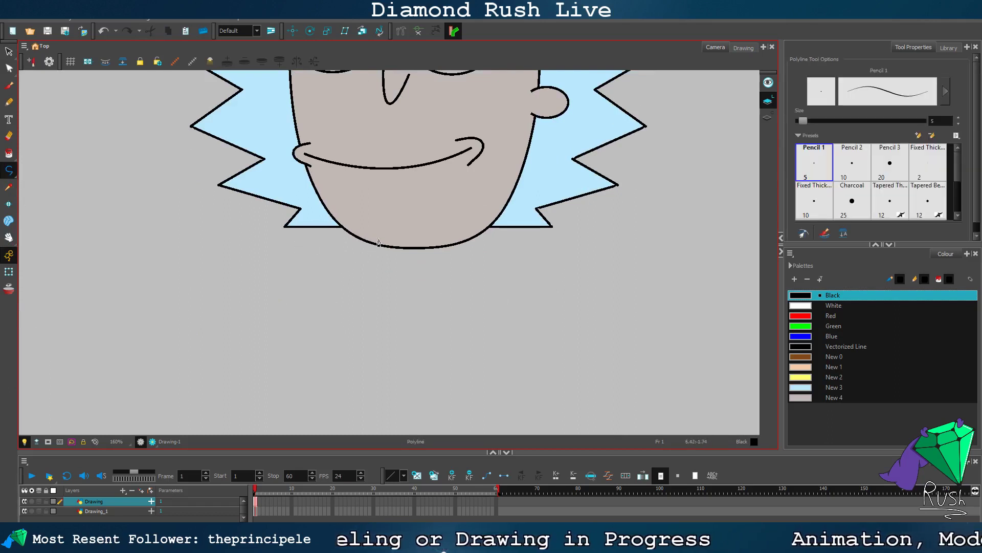
{"action": "left_click", "coordinate": [389, 286]}
Step: Duplicate the neck line and place the copy beside it as the other side of the man's neck
{"action": "key", "text": "alt+s"}
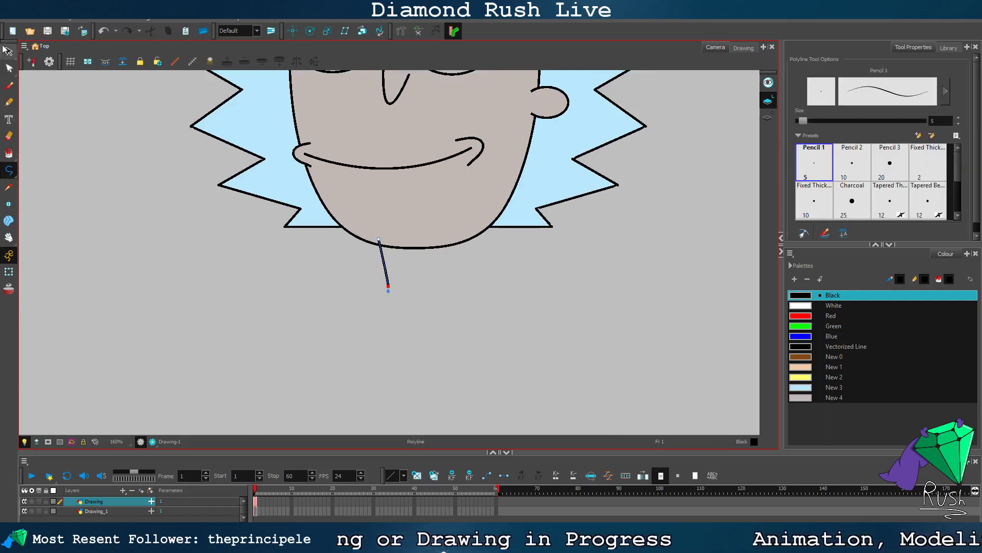
{"action": "left_click_drag", "start_coordinate": [399, 259], "coordinate": [330, 263]}
{"action": "key", "text": "ctrl+d"}
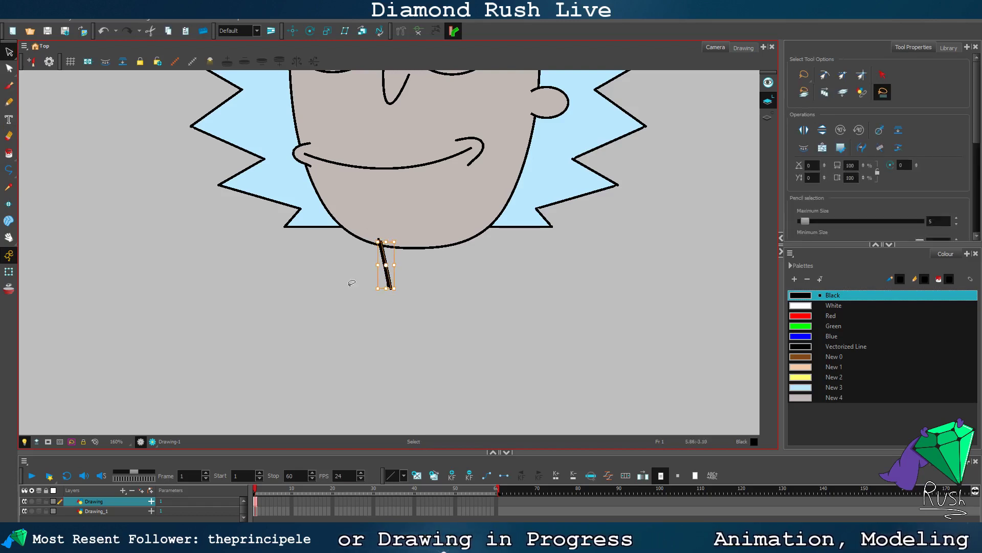
{"action": "mouse_move", "coordinate": [389, 282]}
{"action": "left_mouse_down"}
{"action": "mouse_move", "coordinate": [438, 281]}
{"action": "mouse_move", "coordinate": [279, 266]}
{"action": "mouse_move", "coordinate": [453, 287]}
{"action": "mouse_move", "coordinate": [418, 300]}
{"action": "left_mouse_up"}
{"action": "left_click", "coordinate": [473, 287]}
Step: Select both neck lines and shift them slightly toward the man's ear side
{"action": "scroll", "coordinate": [456, 298], "scroll_direction": "down", "scroll_amount": 2}
{"action": "scroll", "coordinate": [472, 292], "scroll_direction": "up", "scroll_amount": 2}
{"action": "scroll", "coordinate": [471, 292], "scroll_direction": "down", "scroll_amount": 2}
{"action": "scroll", "coordinate": [473, 292], "scroll_direction": "up", "scroll_amount": 3}
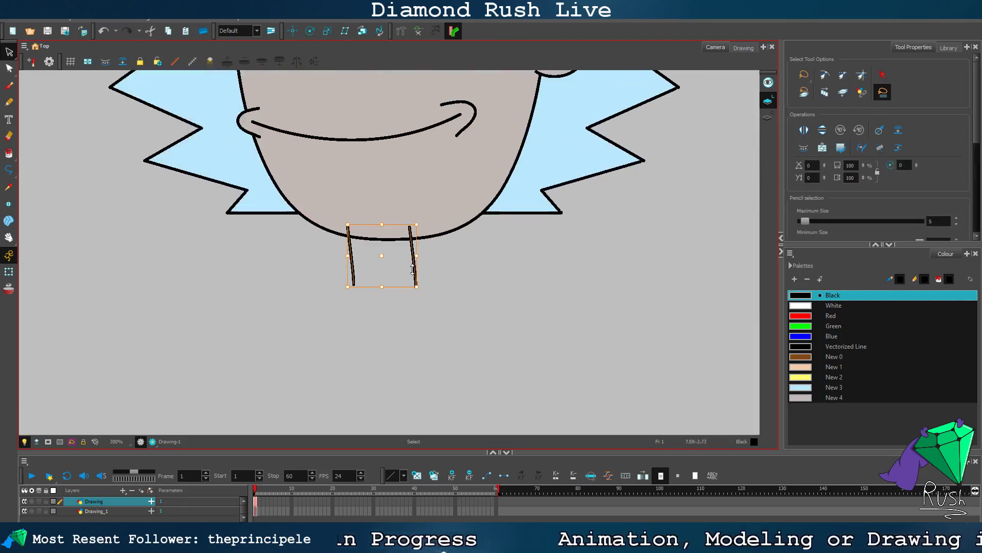
{"action": "left_click_drag", "start_coordinate": [352, 266], "coordinate": [361, 267]}
{"action": "left_click", "coordinate": [543, 308]}
{"action": "scroll", "coordinate": [471, 288], "scroll_direction": "down", "scroll_amount": 4}
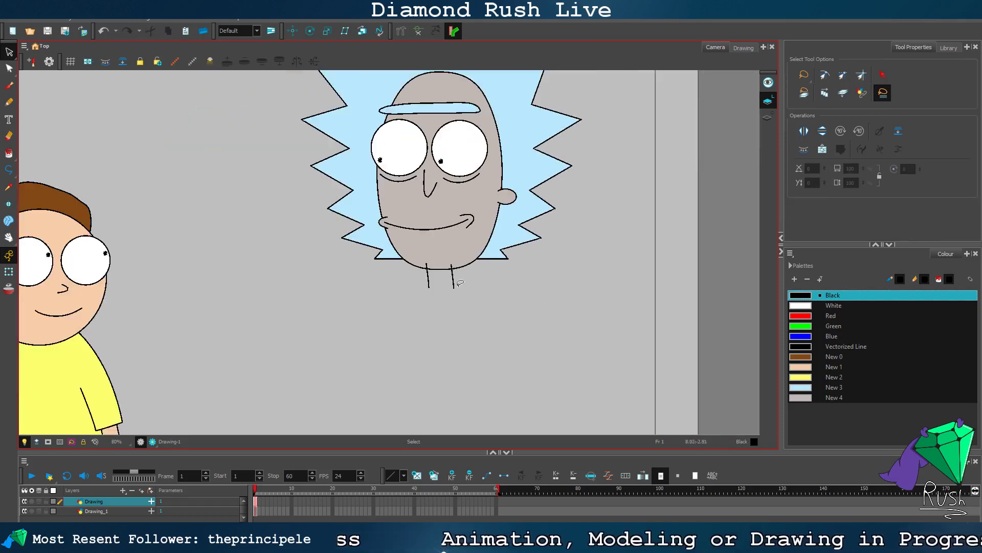
Step: Draw a downward-bulging curve across the lower ends of the neck lines and fill the enclosed neck with New 4
{"action": "left_click", "coordinate": [9, 171]}
{"action": "scroll", "coordinate": [435, 270], "scroll_direction": "up", "scroll_amount": 3}
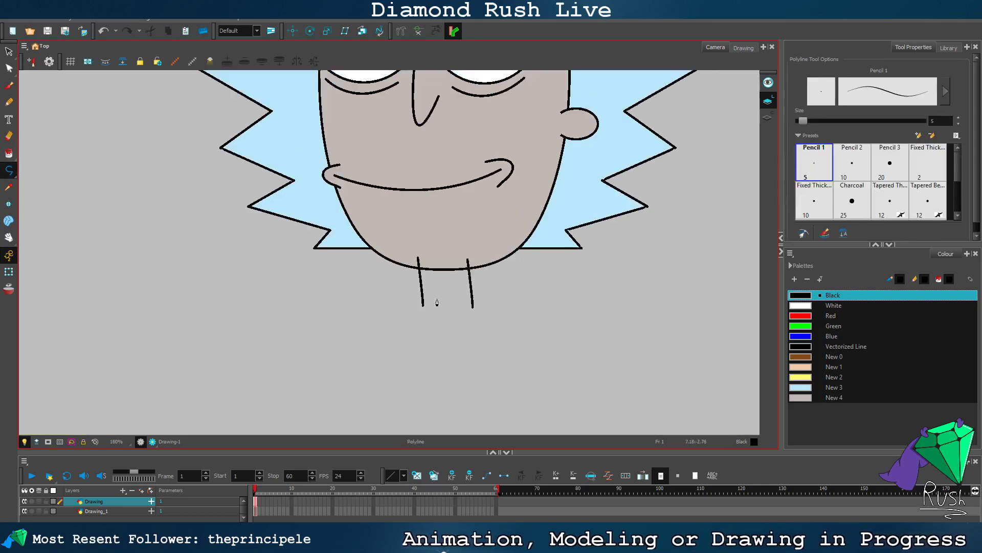
{"action": "left_click", "coordinate": [403, 284]}
{"action": "mouse_move", "coordinate": [501, 281]}
{"action": "left_mouse_down"}
{"action": "mouse_move", "coordinate": [545, 241]}
{"action": "mouse_move", "coordinate": [545, 226]}
{"action": "left_mouse_up"}
{"action": "left_click", "coordinate": [8, 54]}
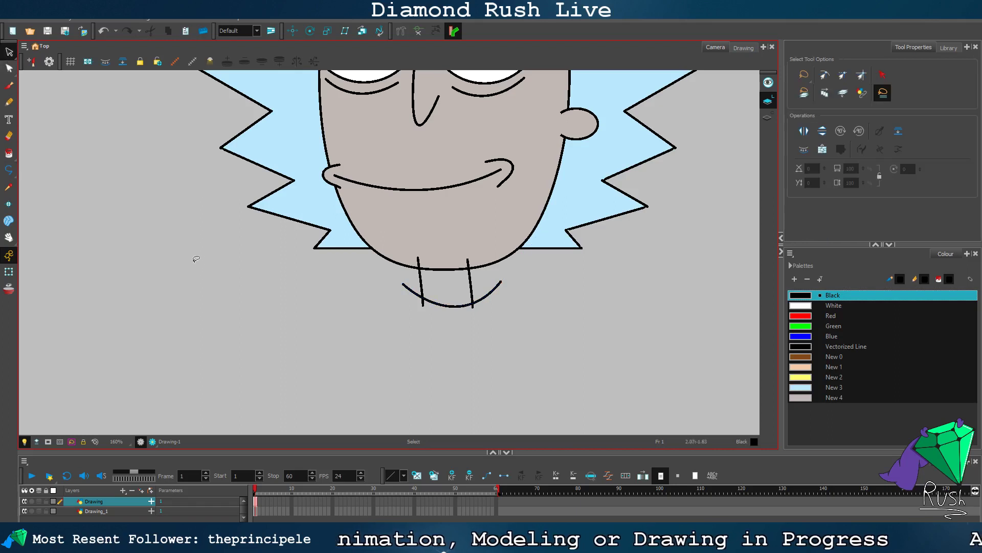
{"action": "left_click", "coordinate": [809, 397]}
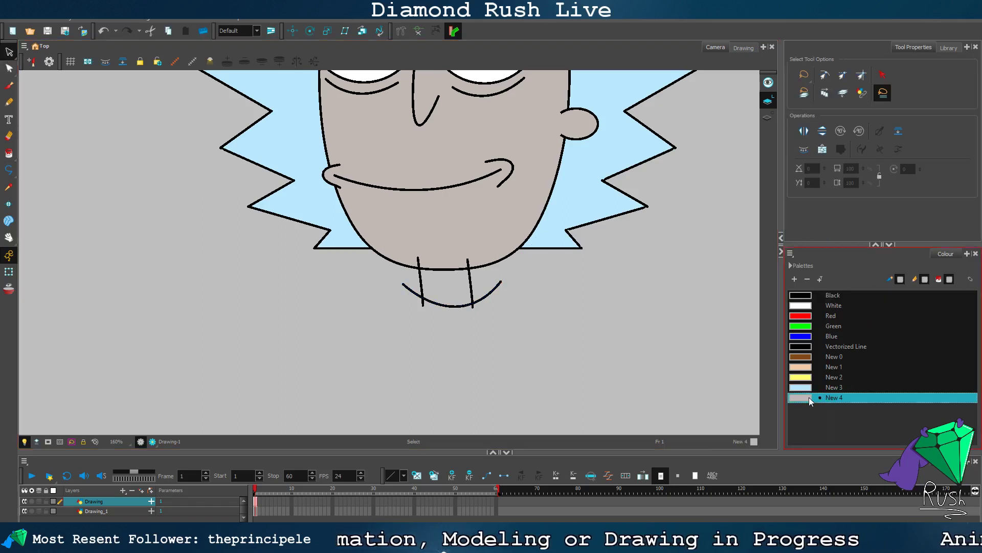
{"action": "left_click", "coordinate": [9, 153]}
Step: Delete the curve ends sticking out past the neck and the neck line ends overlapping the chin with the Contour Editor
{"action": "left_click", "coordinate": [10, 69]}
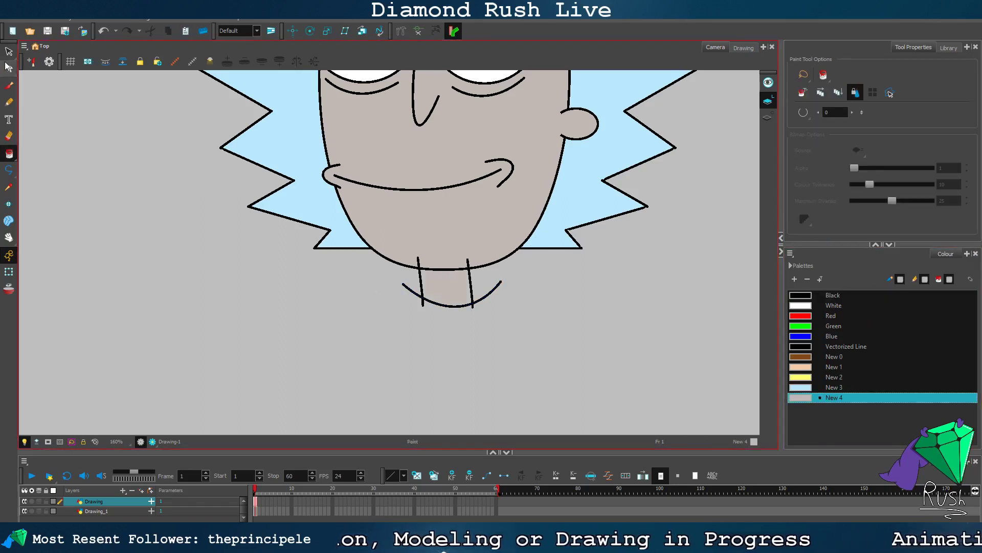
{"action": "scroll", "coordinate": [384, 303], "scroll_direction": "up", "scroll_amount": 3}
{"action": "left_click", "coordinate": [464, 270]}
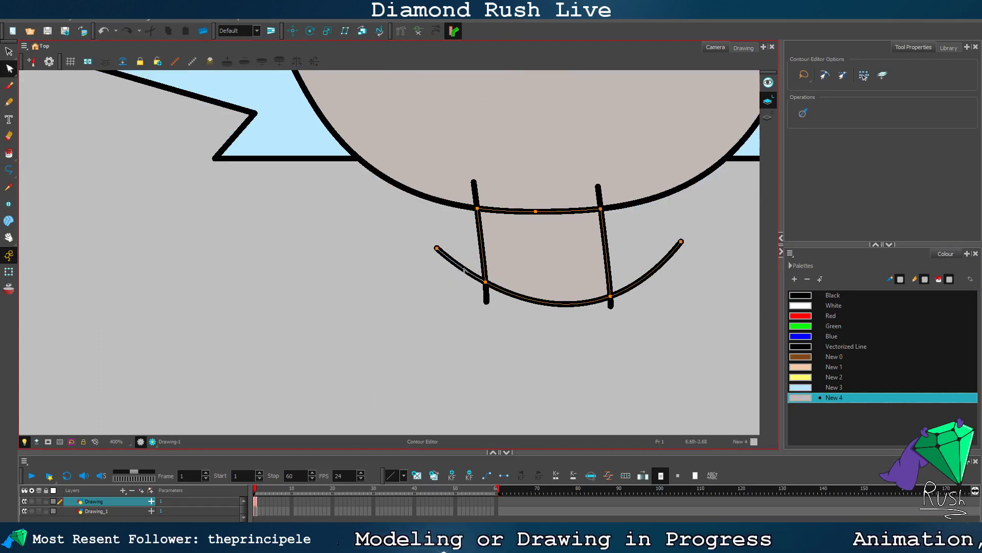
{"action": "key", "text": "Delete"}
{"action": "left_click", "coordinate": [475, 201]}
{"action": "key", "text": "Delete"}
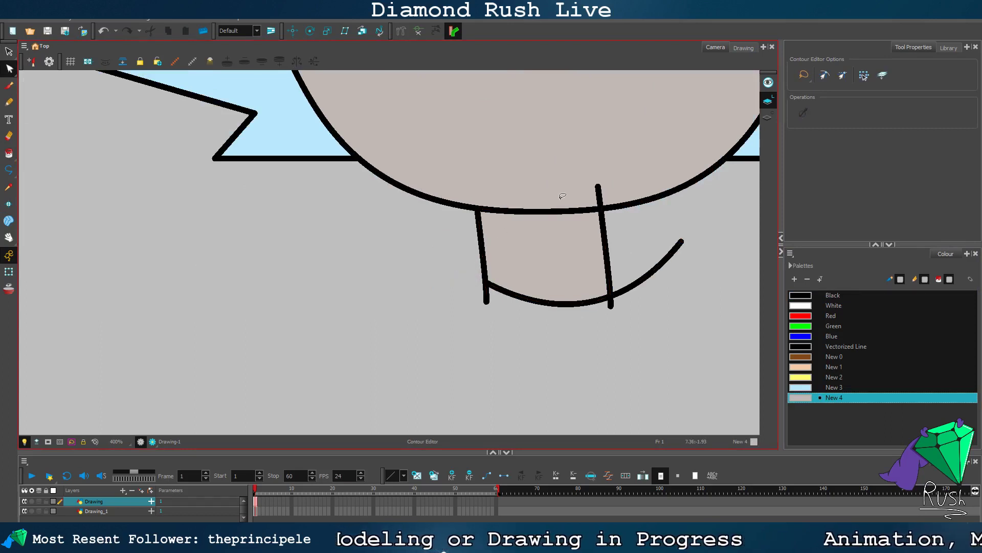
{"action": "left_click", "coordinate": [598, 200]}
{"action": "key", "text": "Delete"}
{"action": "left_click", "coordinate": [639, 270]}
{"action": "key", "text": "Delete"}
Step: Remove the two line stubs extending below the neck's lower corners to leave clean corners
{"action": "scroll", "coordinate": [622, 307], "scroll_direction": "up", "scroll_amount": 2}
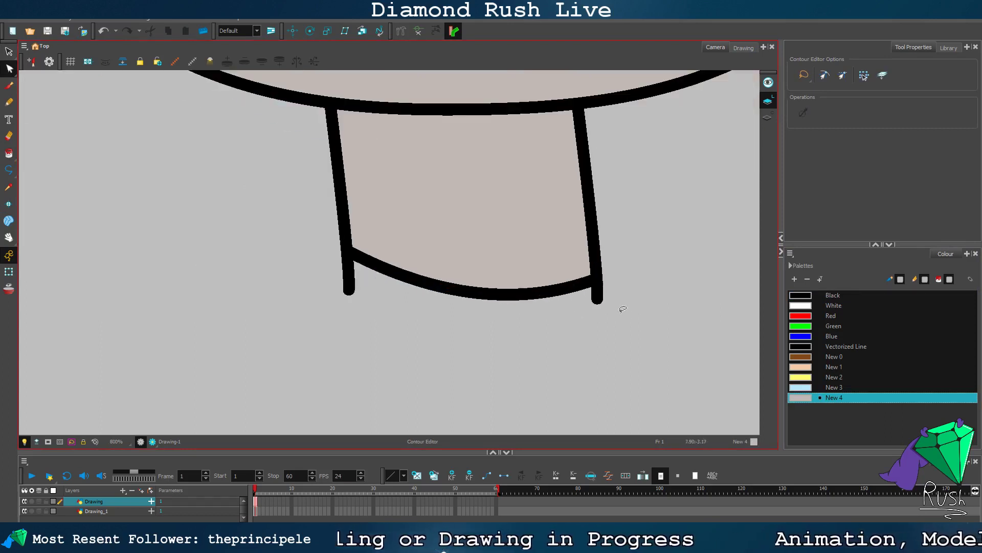
{"action": "left_click", "coordinate": [596, 296]}
{"action": "left_click", "coordinate": [598, 277]}
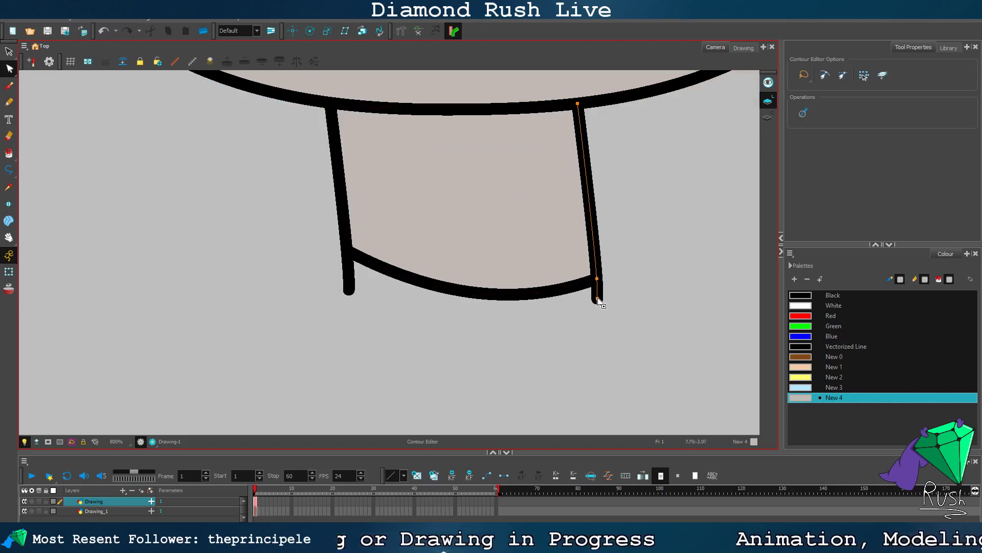
{"action": "key", "text": "Delete"}
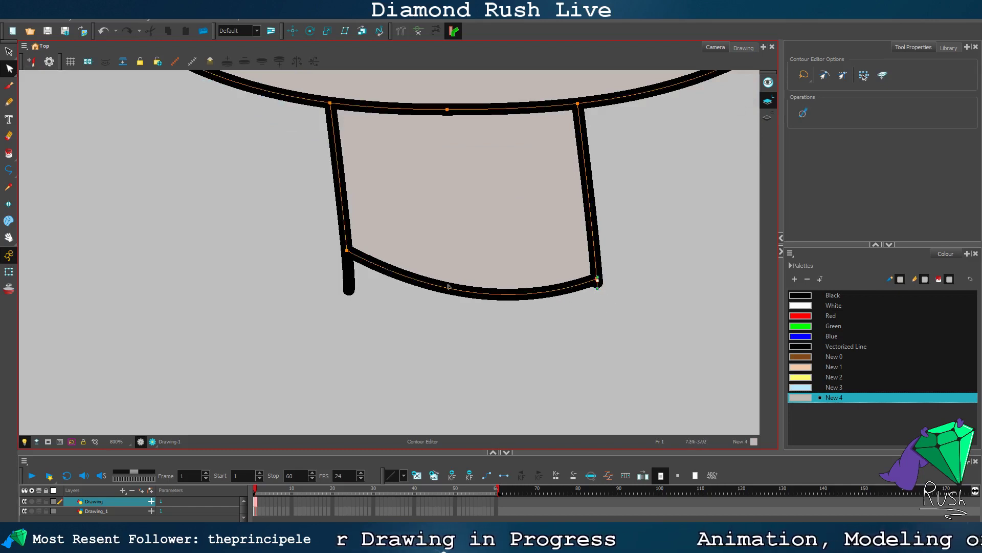
{"action": "left_click", "coordinate": [340, 283]}
{"action": "left_click", "coordinate": [347, 283]}
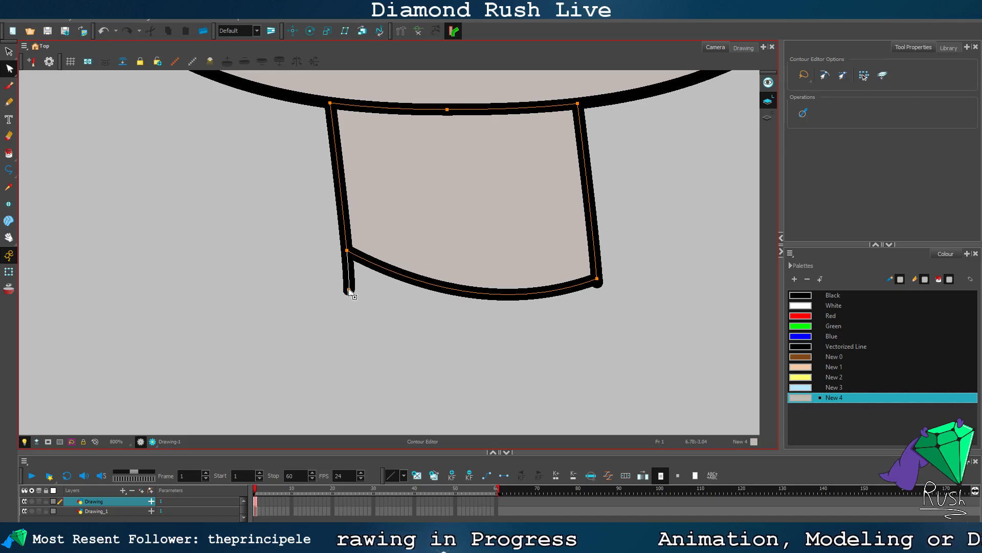
{"action": "left_click_drag", "start_coordinate": [348, 290], "coordinate": [347, 251]}
{"action": "left_click", "coordinate": [276, 267]}
{"action": "left_click", "coordinate": [347, 259]}
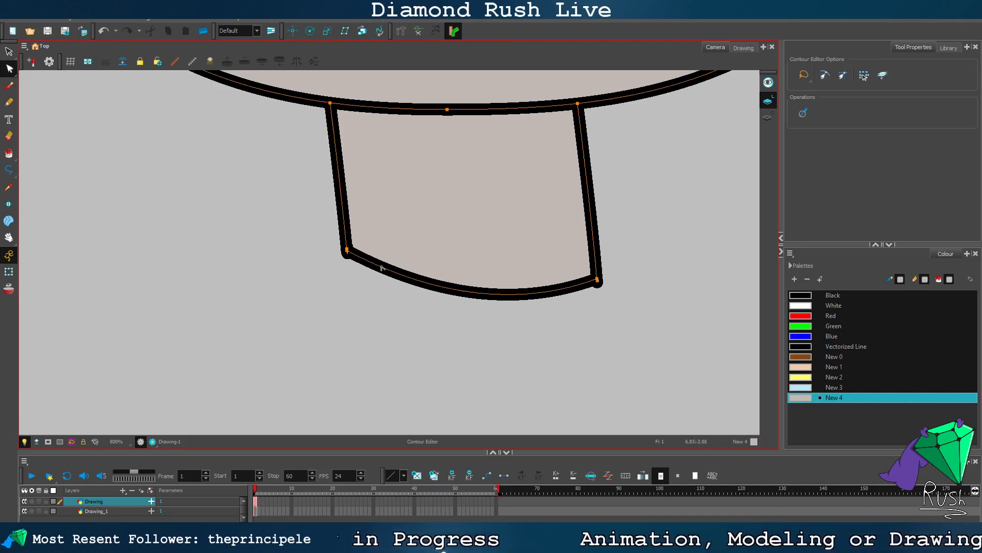
{"action": "left_click", "coordinate": [642, 257]}
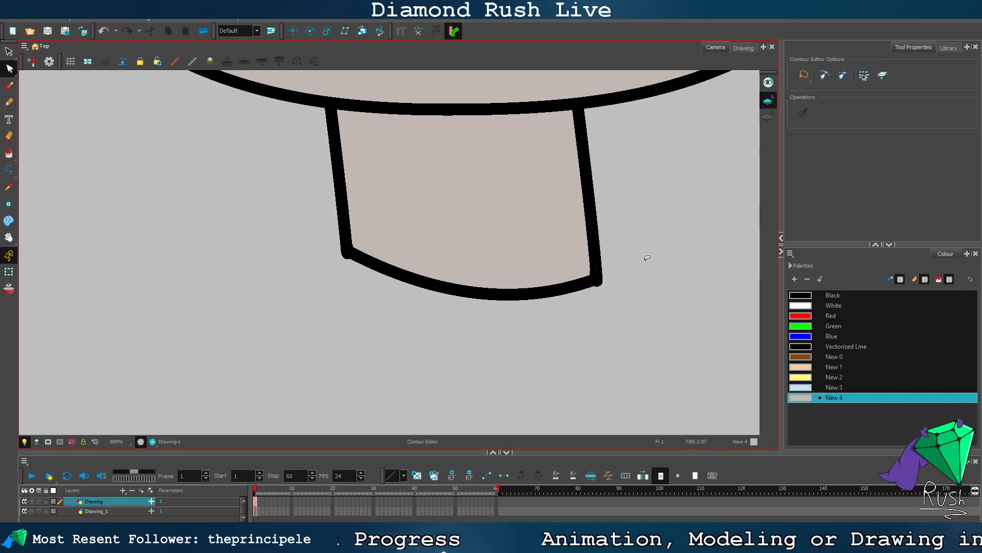
Step: Draw a curved Black Polyline shoulder and outer arm line from the neck's base on the boy's side down to the frame's lower edge
{"action": "scroll", "coordinate": [646, 260], "scroll_direction": "down", "scroll_amount": 7}
{"action": "scroll", "coordinate": [660, 283], "scroll_direction": "down", "scroll_amount": 2}
{"action": "scroll", "coordinate": [665, 281], "scroll_direction": "up", "scroll_amount": 7}
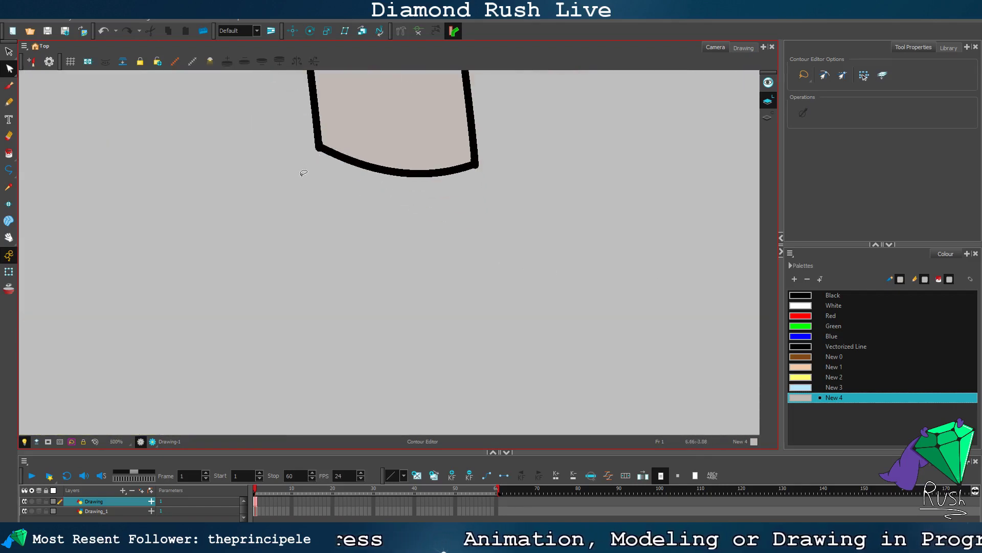
{"action": "scroll", "coordinate": [329, 176], "scroll_direction": "down", "scroll_amount": 6}
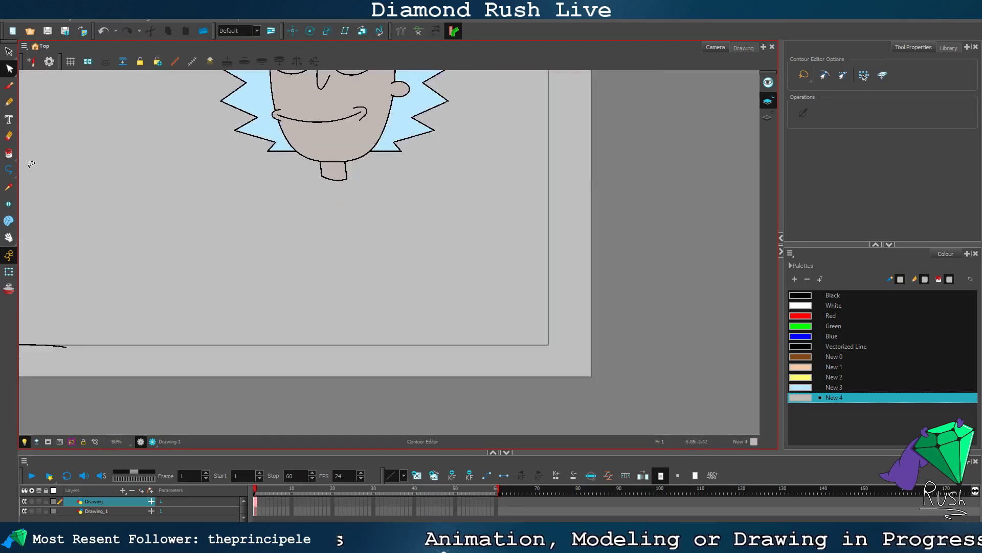
{"action": "scroll", "coordinate": [314, 180], "scroll_direction": "up", "scroll_amount": 1}
{"action": "left_click", "coordinate": [10, 169]}
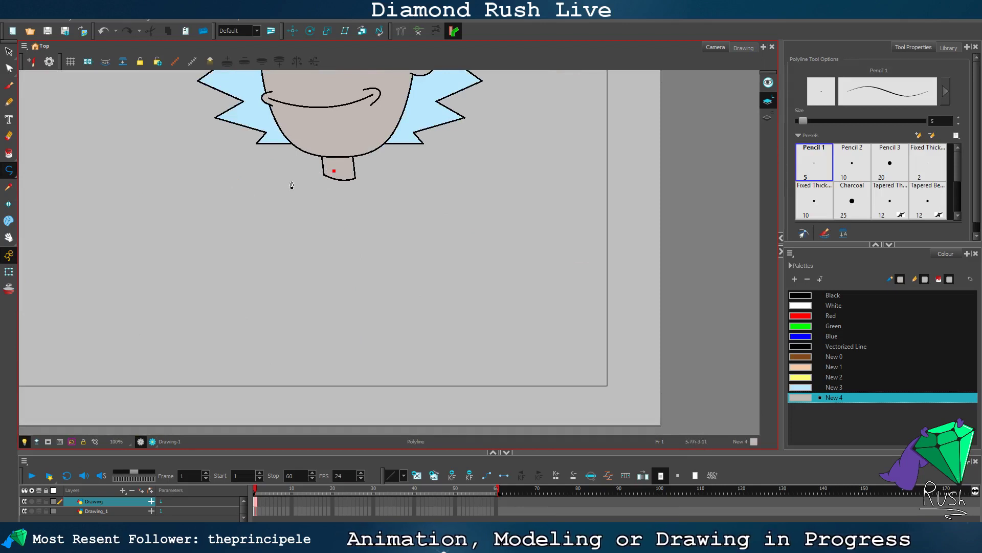
{"action": "left_click_drag", "start_coordinate": [277, 181], "coordinate": [264, 190]}
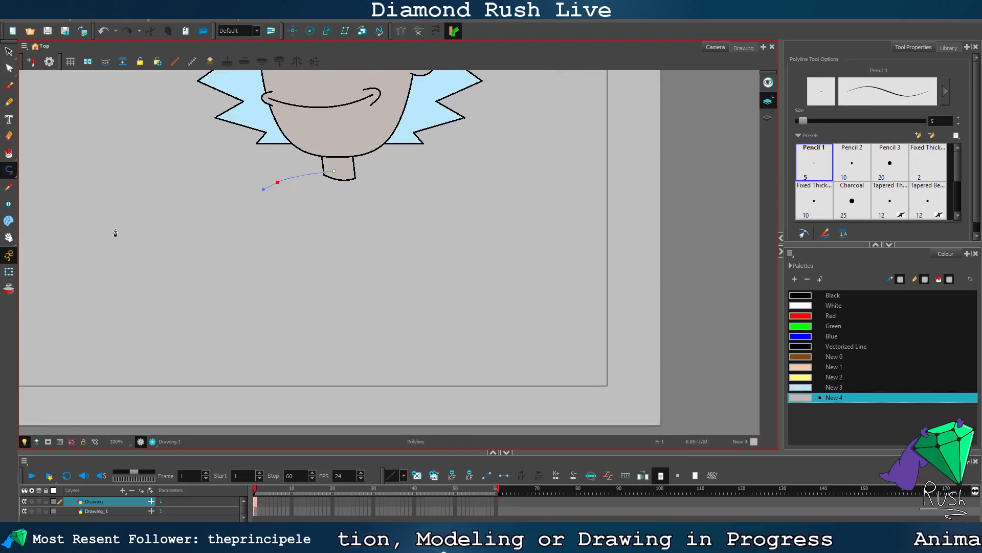
{"action": "left_click", "coordinate": [833, 295]}
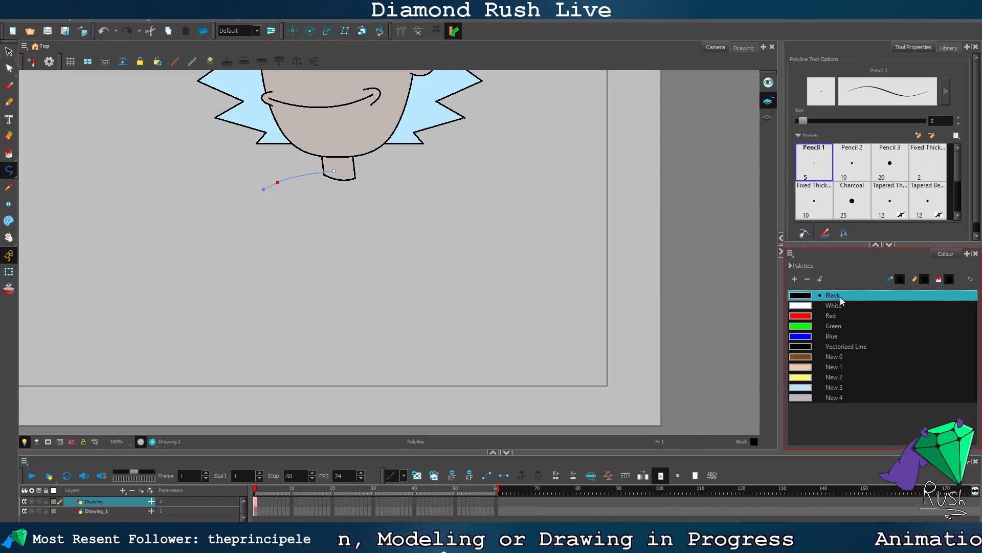
{"action": "key", "text": "ctrl+z"}
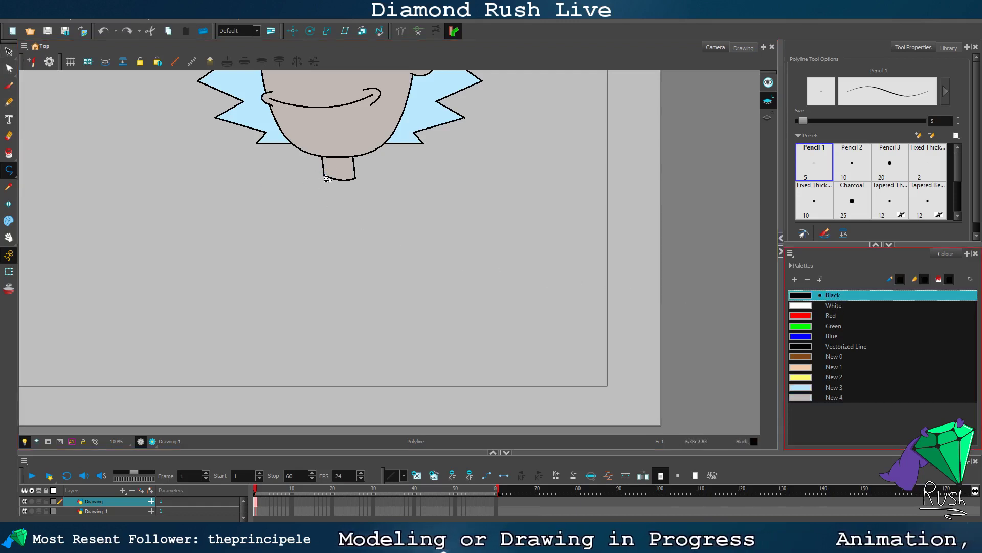
{"action": "left_click", "coordinate": [330, 170]}
{"action": "left_click_drag", "start_coordinate": [282, 201], "coordinate": [267, 214]}
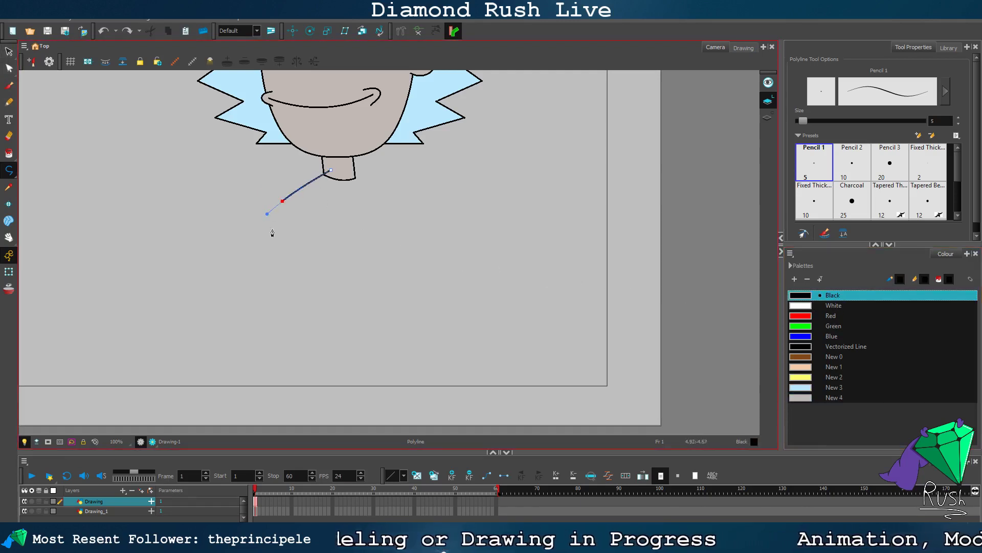
{"action": "left_click_drag", "start_coordinate": [240, 376], "coordinate": [204, 434]}
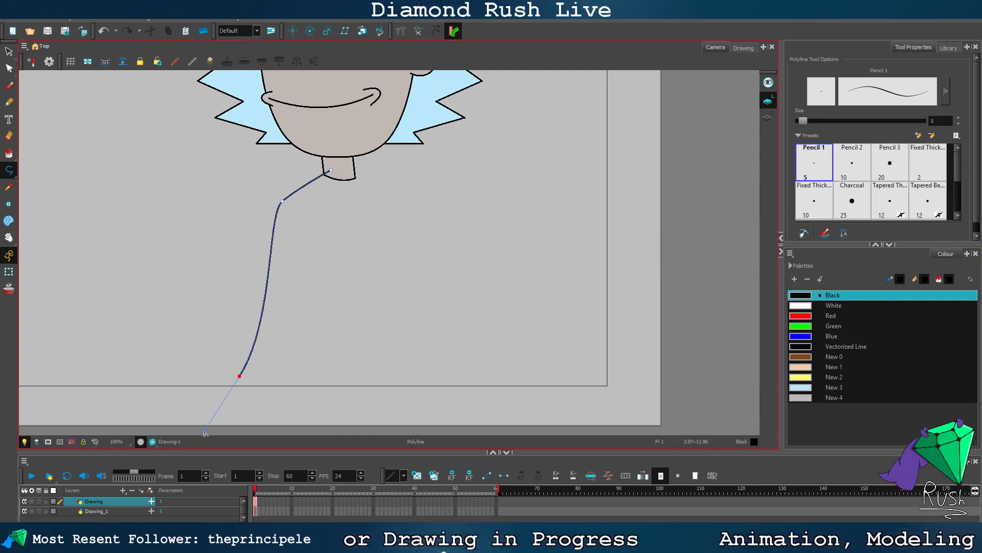
Step: Extend the arm line's lower end just past the frame's lower edge with the Contour Editor
{"action": "left_click", "coordinate": [9, 68]}
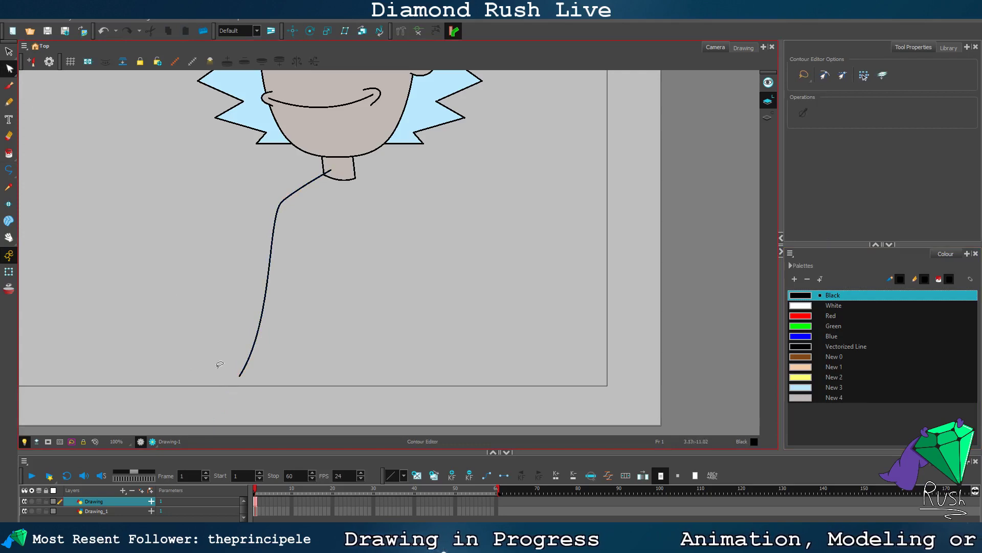
{"action": "left_click_drag", "start_coordinate": [240, 378], "coordinate": [233, 392]}
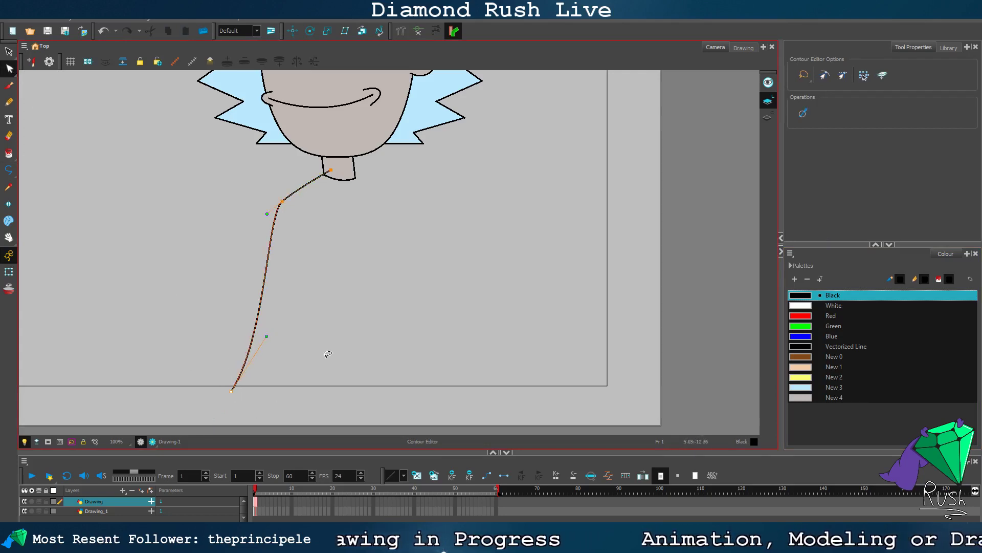
{"action": "left_click", "coordinate": [327, 355]}
{"action": "scroll", "coordinate": [331, 267], "scroll_direction": "down", "scroll_amount": 4}
{"action": "scroll", "coordinate": [330, 235], "scroll_direction": "up", "scroll_amount": 4}
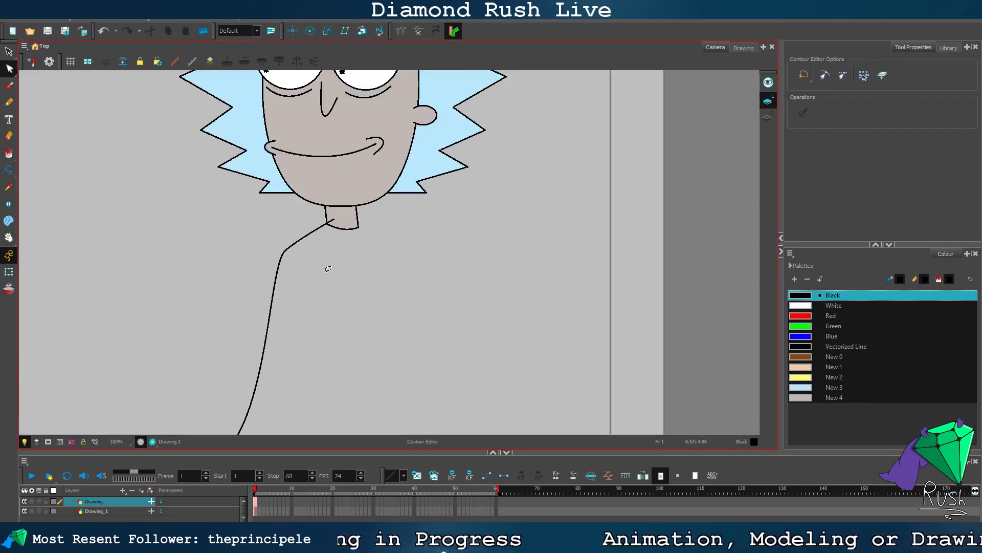
Step: Nudge the whole shoulder and arm line slightly outward and down so its upper end sits at the neck's edge
{"action": "left_click_drag", "start_coordinate": [316, 252], "coordinate": [271, 252]}
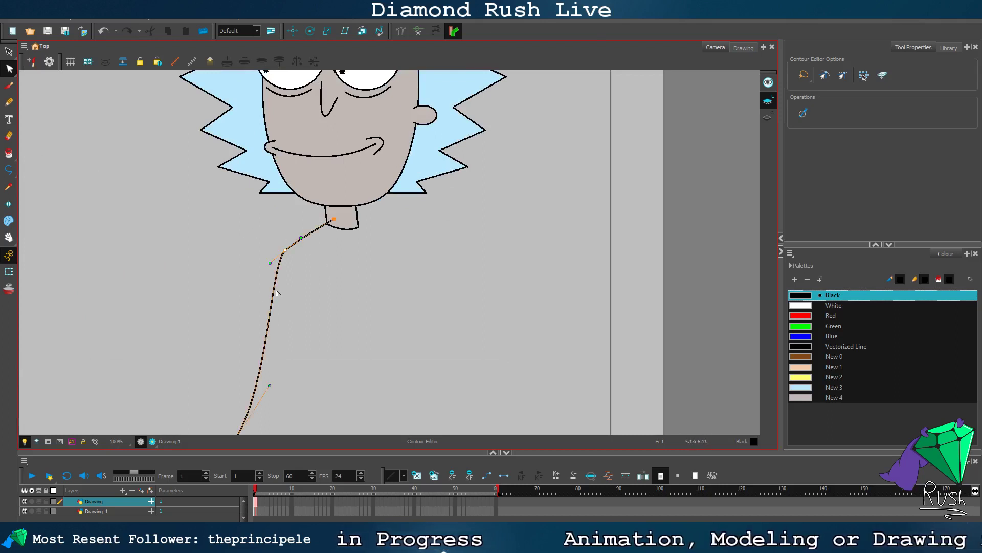
{"action": "key", "text": "alt+s"}
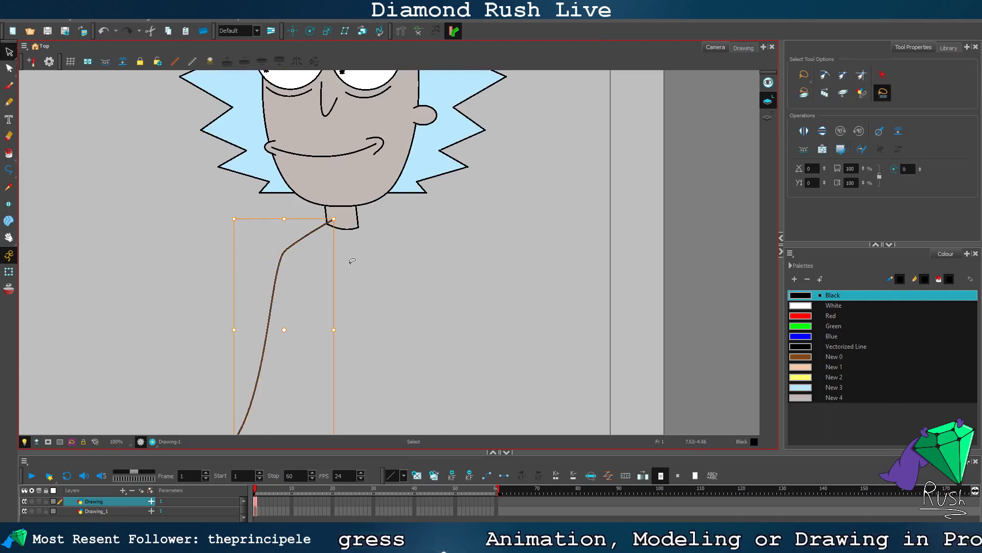
{"action": "left_click", "coordinate": [378, 268]}
{"action": "mouse_move", "coordinate": [339, 255]}
{"action": "left_mouse_down"}
{"action": "mouse_move", "coordinate": [282, 292]}
{"action": "mouse_move", "coordinate": [312, 294]}
{"action": "left_mouse_up"}
{"action": "key", "text": "Left"}
{"action": "key", "text": "Left"}
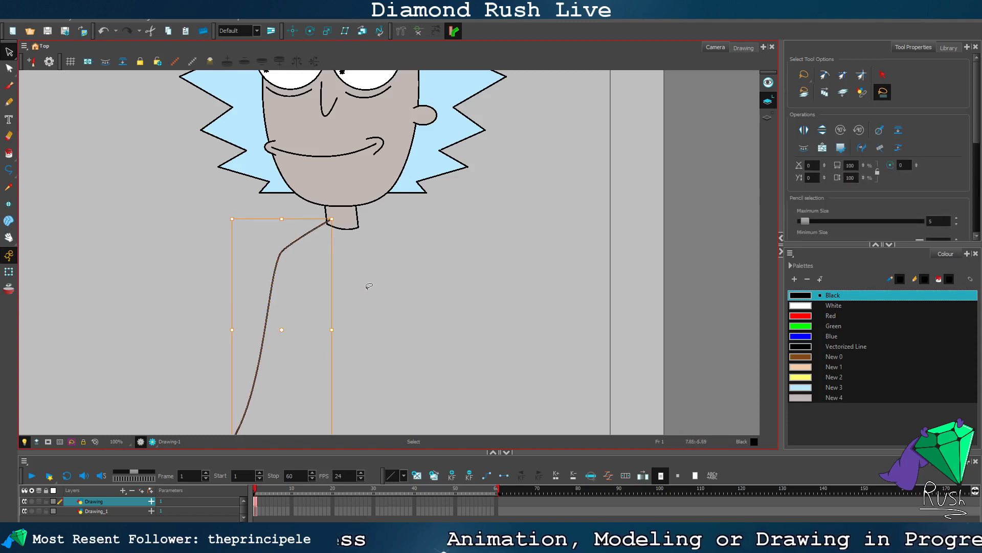
{"action": "key", "text": "Left"}
{"action": "key", "text": "Left"}
{"action": "key", "text": "Right"}
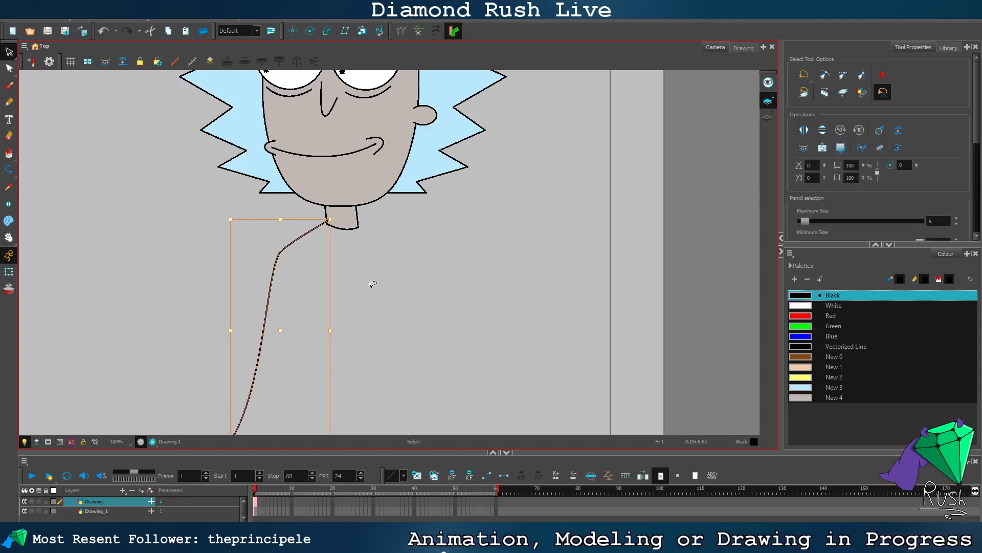
{"action": "key", "text": "Down"}
{"action": "key", "text": "Down"}
{"action": "left_click", "coordinate": [375, 281]}
Step: Duplicate the shoulder and arm line, flip the copy horizontally, and place it against the neck's ear-side edge
{"action": "scroll", "coordinate": [374, 281], "scroll_direction": "down", "scroll_amount": 3}
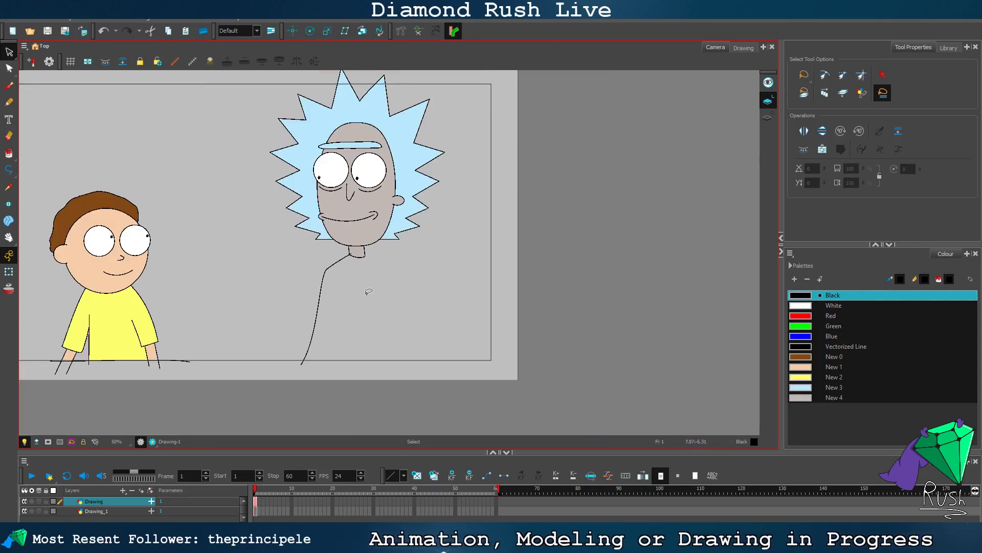
{"action": "scroll", "coordinate": [366, 292], "scroll_direction": "up", "scroll_amount": 2}
{"action": "left_click", "coordinate": [328, 238]}
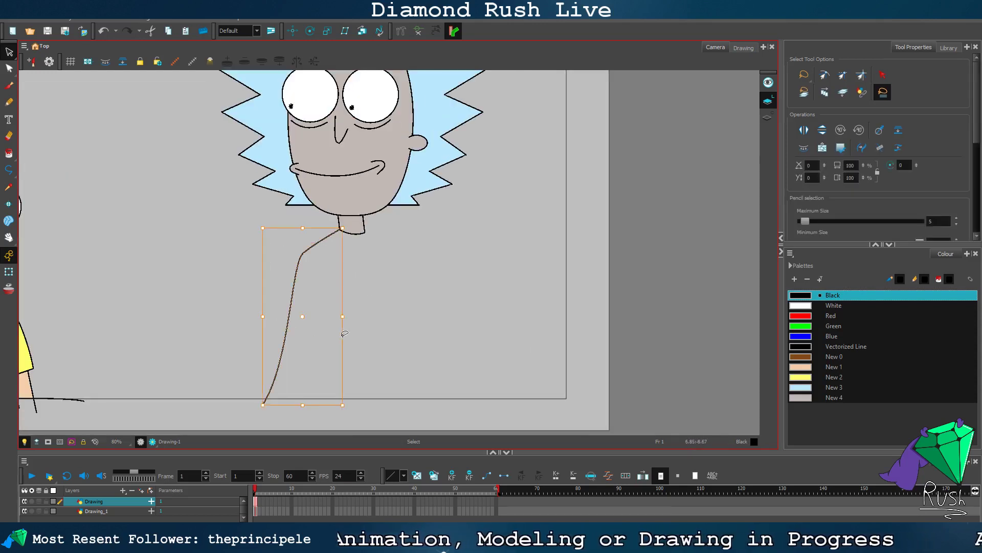
{"action": "key", "text": "ctrl+d"}
{"action": "left_click", "coordinate": [138, 20]}
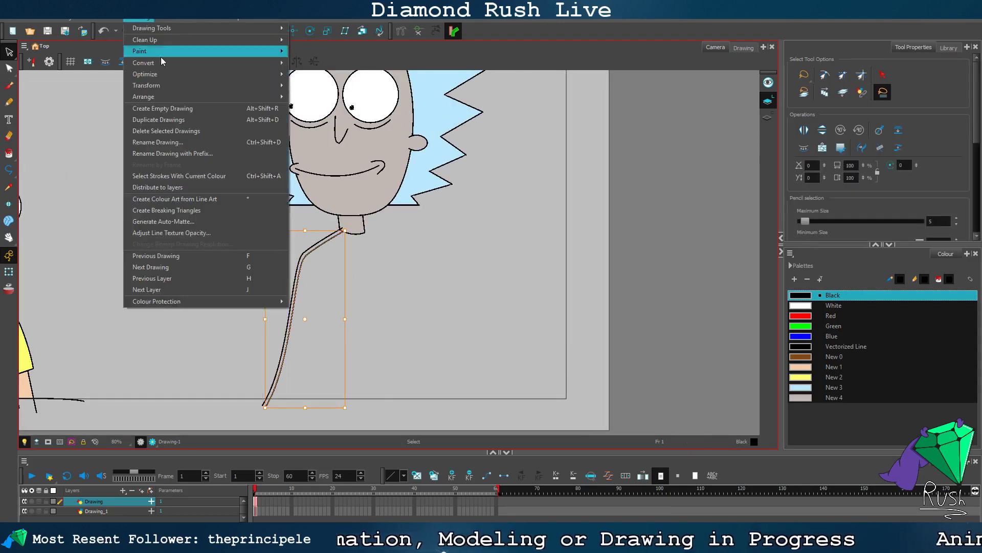
{"action": "left_click", "coordinate": [317, 88]}
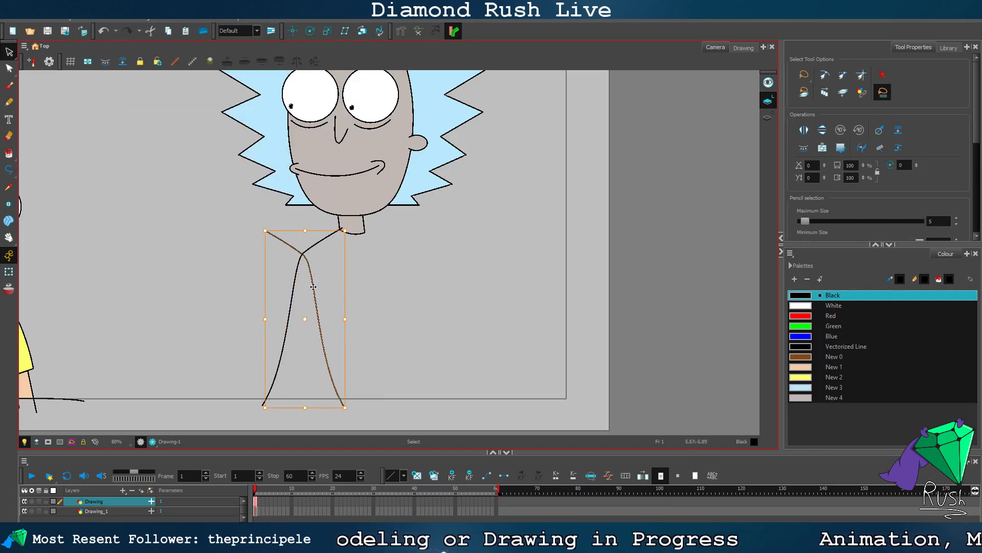
{"action": "mouse_move", "coordinate": [313, 287]}
{"action": "left_mouse_down"}
{"action": "mouse_move", "coordinate": [395, 274]}
{"action": "mouse_move", "coordinate": [412, 286]}
{"action": "left_mouse_up"}
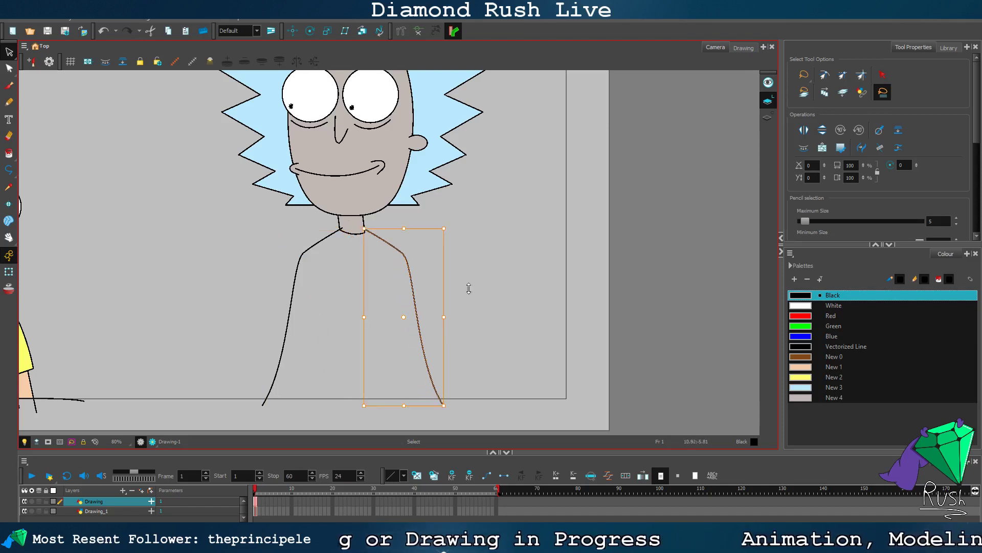
{"action": "left_click", "coordinate": [495, 287]}
{"action": "scroll", "coordinate": [453, 281], "scroll_direction": "down", "scroll_amount": 2}
{"action": "scroll", "coordinate": [371, 276], "scroll_direction": "up", "scroll_amount": 2}
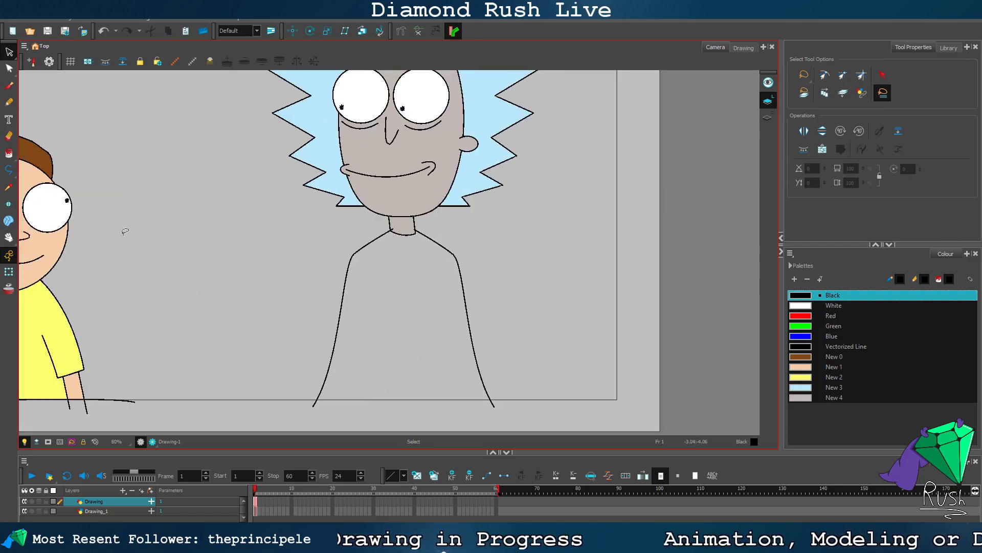
Step: Duplicate the arm line on the boy's side and shift the copy inward to form the inner arm line
{"action": "left_click", "coordinate": [329, 335]}
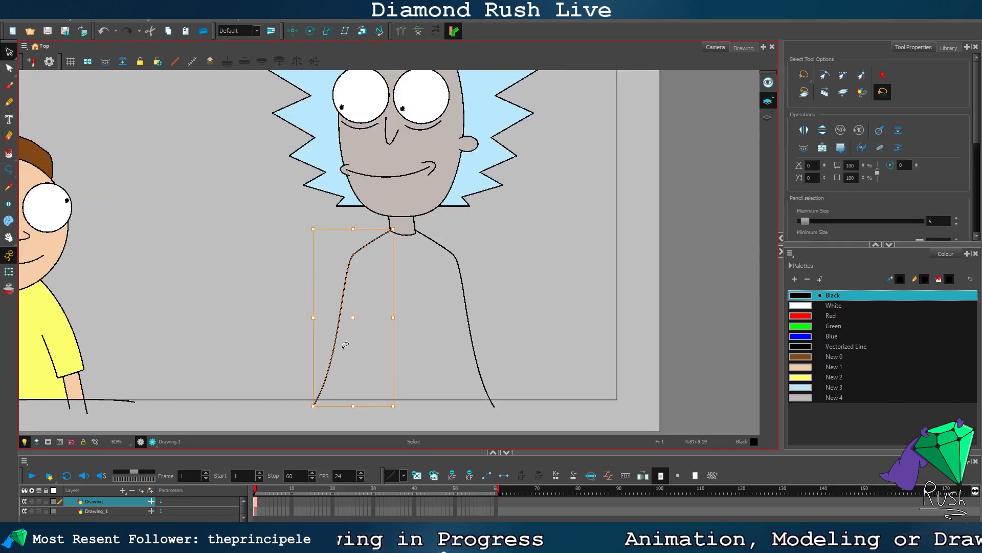
{"action": "key", "text": "ctrl+d"}
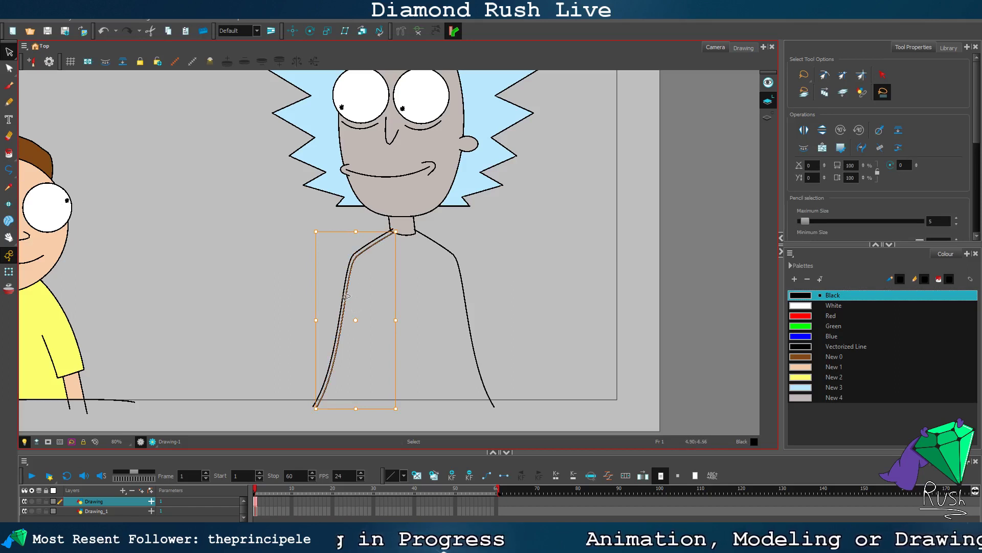
{"action": "left_click_drag", "start_coordinate": [346, 298], "coordinate": [364, 301]}
{"action": "left_click", "coordinate": [249, 287]}
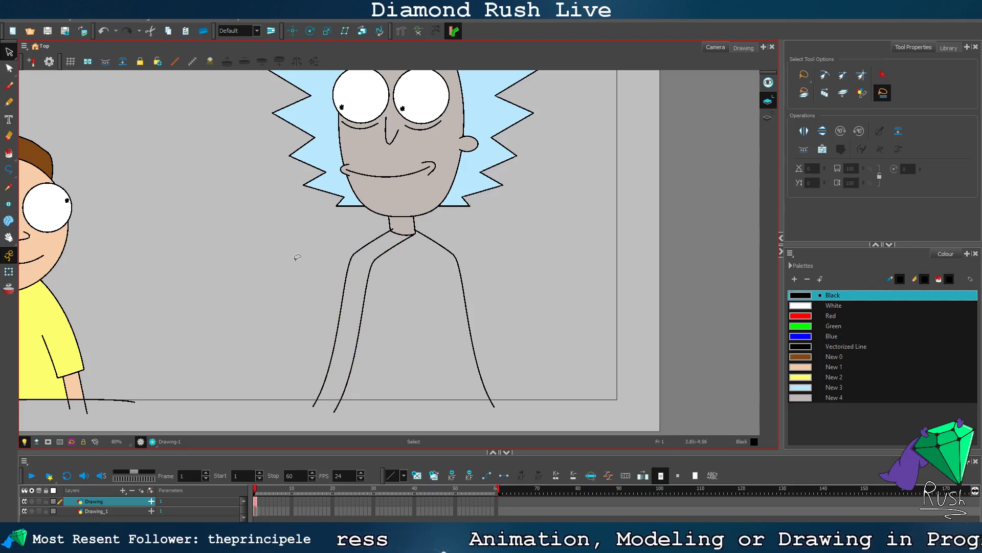
Step: Delete the shoulder section of the inner copy with the Contour Editor and adjust the remaining inner arm line near its upper end
{"action": "scroll", "coordinate": [387, 254], "scroll_direction": "up", "scroll_amount": 3}
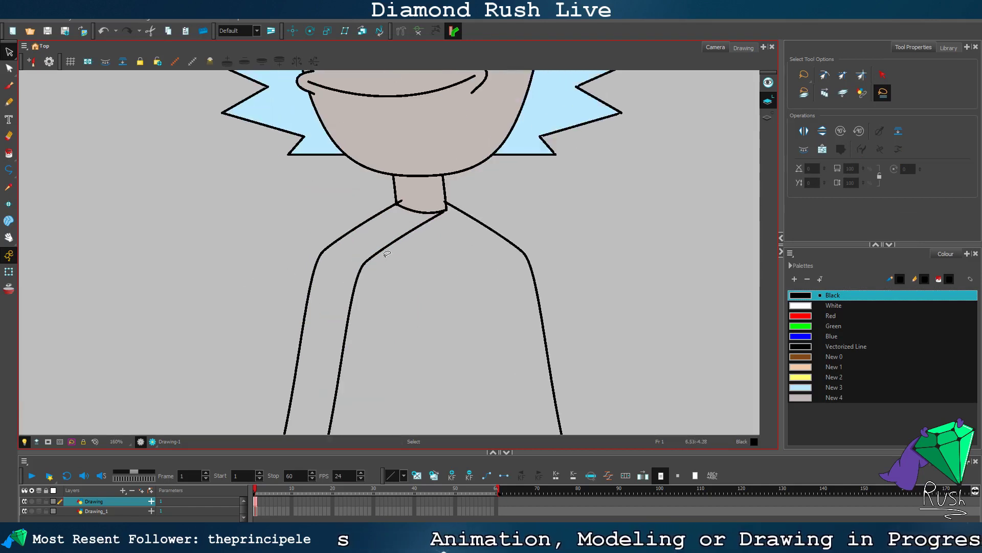
{"action": "left_click", "coordinate": [9, 84]}
{"action": "left_click", "coordinate": [9, 68]}
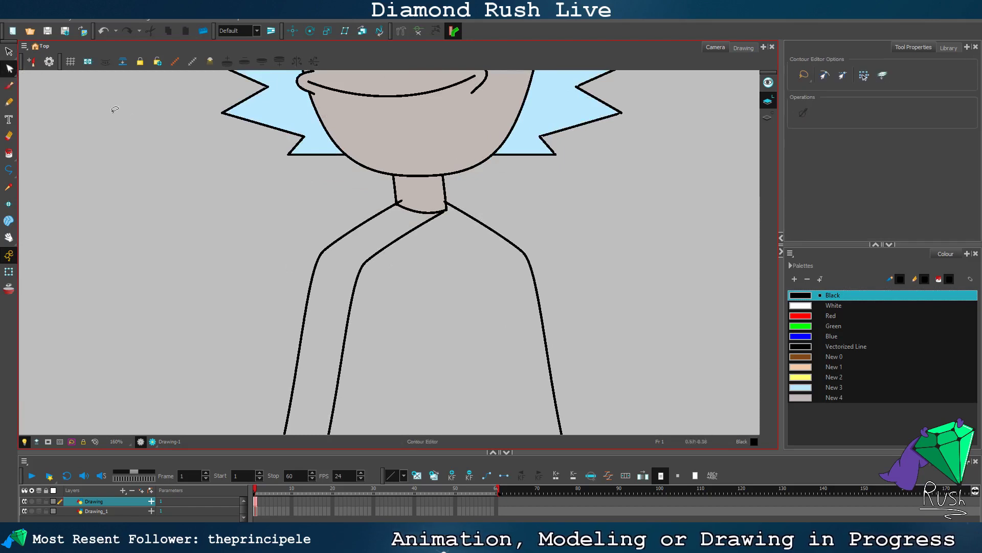
{"action": "left_click", "coordinate": [437, 219]}
{"action": "key", "text": "Delete"}
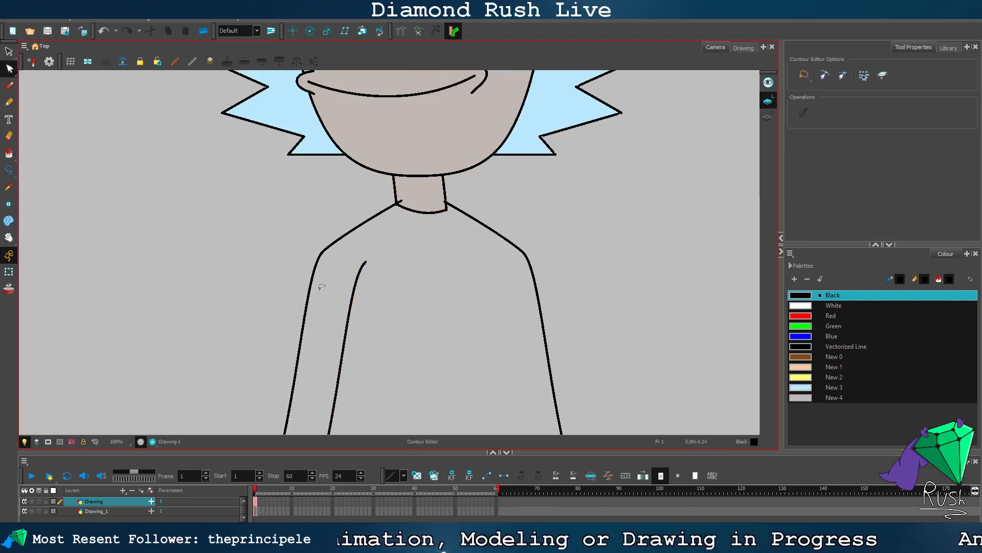
{"action": "left_click", "coordinate": [362, 267]}
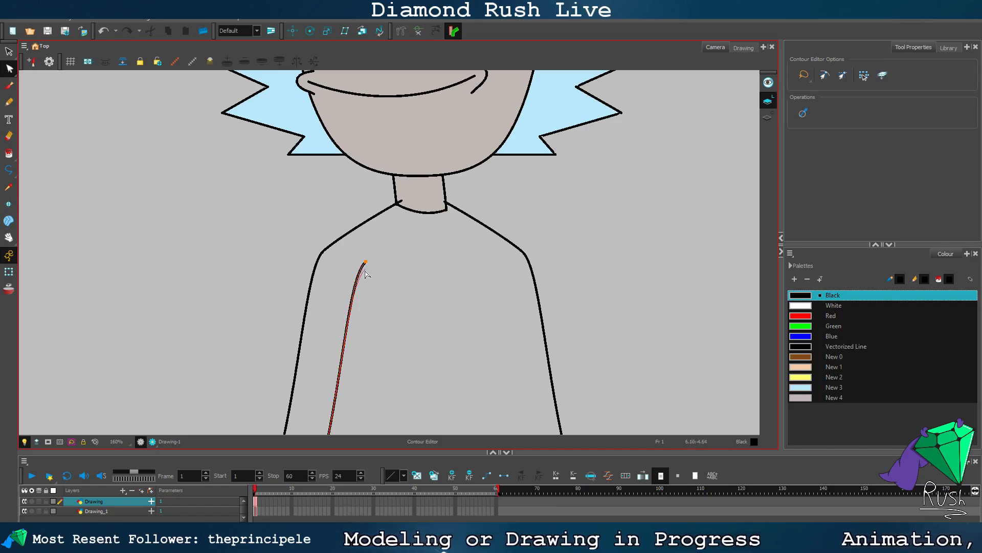
{"action": "left_click_drag", "start_coordinate": [364, 271], "coordinate": [365, 266]}
{"action": "left_click", "coordinate": [394, 283]}
{"action": "scroll", "coordinate": [397, 290], "scroll_direction": "down", "scroll_amount": 5}
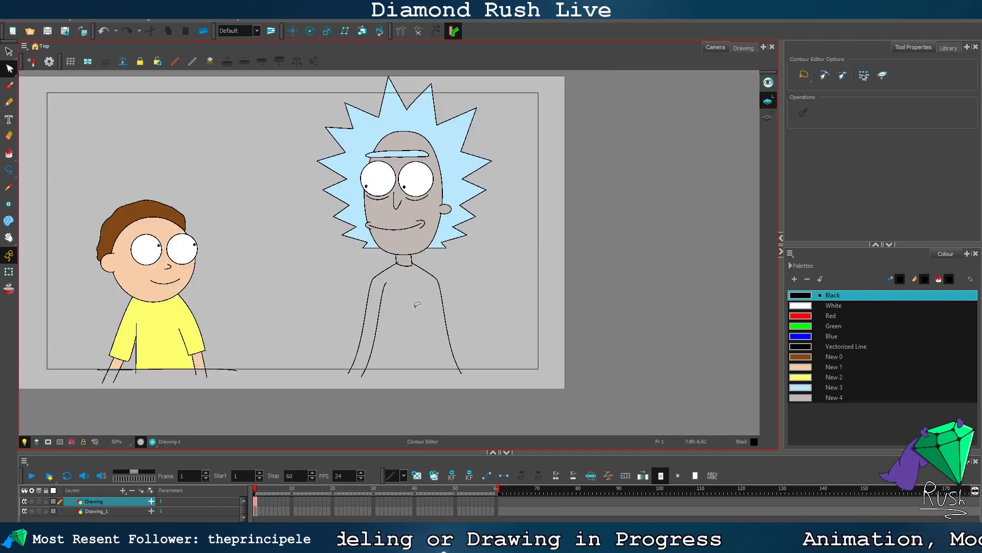
Step: Duplicate the inner arm line, flip the copy horizontally, and place it inside the arm line on the man's ear side
{"action": "scroll", "coordinate": [417, 305], "scroll_direction": "up", "scroll_amount": 1}
{"action": "key", "text": "alt+s"}
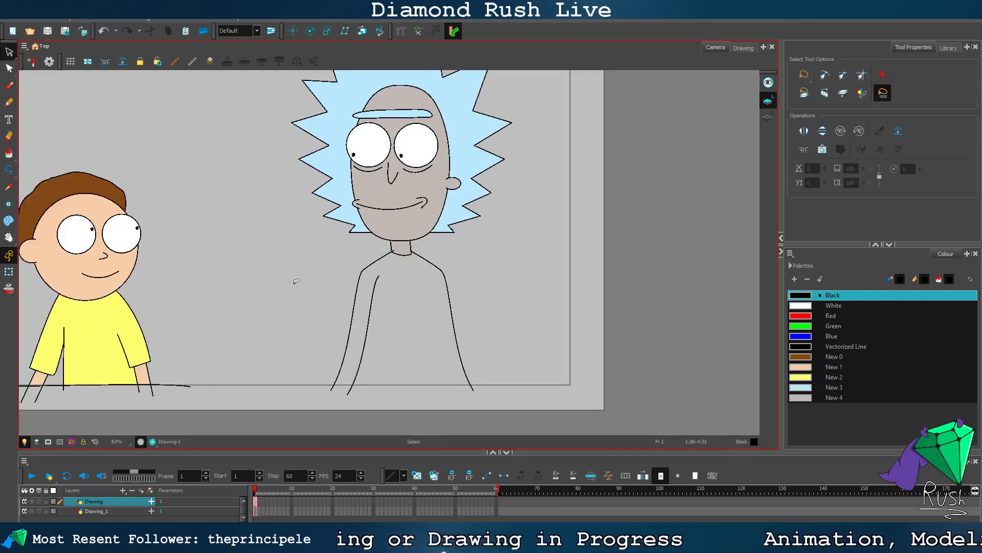
{"action": "left_click", "coordinate": [369, 309]}
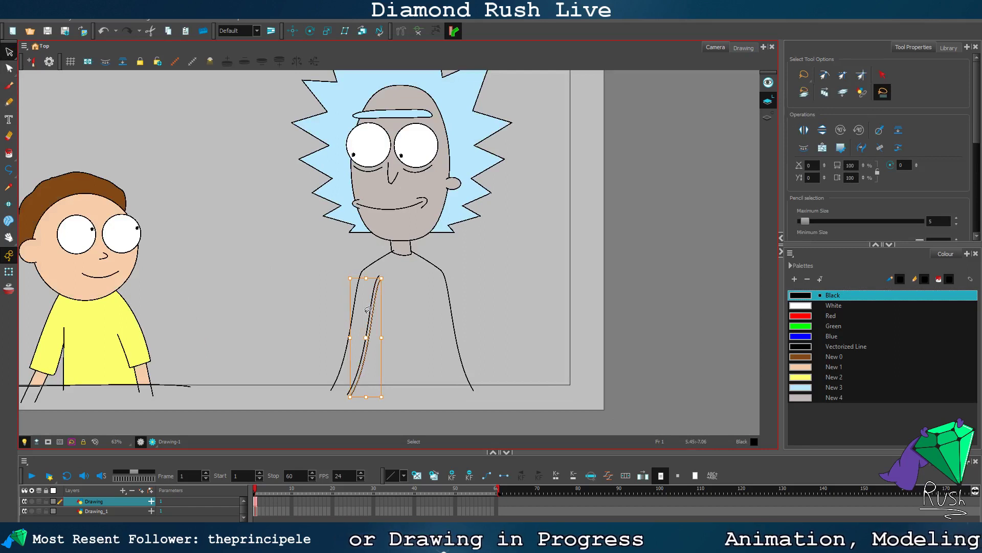
{"action": "left_click", "coordinate": [158, 21]}
{"action": "mouse_move", "coordinate": [130, 21]}
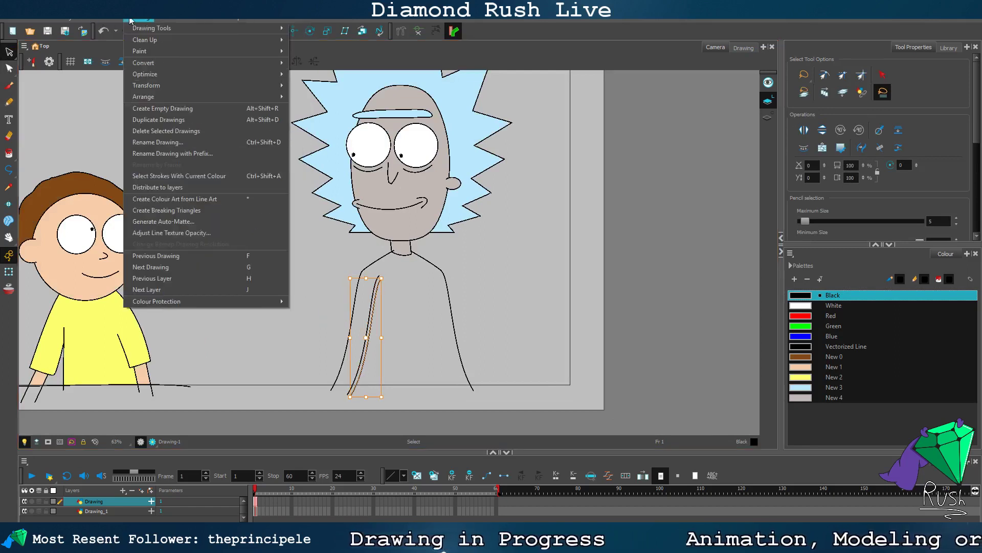
{"action": "mouse_move", "coordinate": [269, 95]}
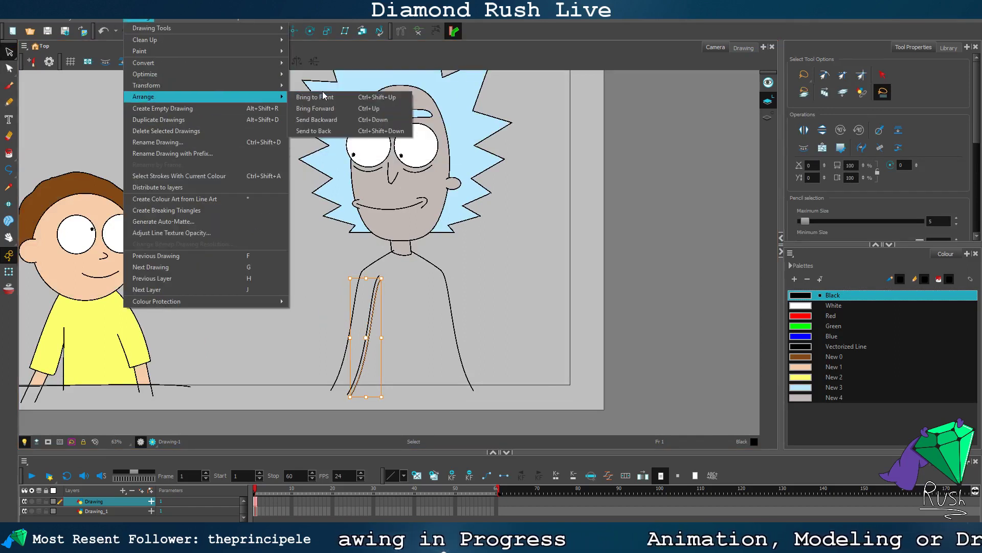
{"action": "left_click", "coordinate": [313, 86]}
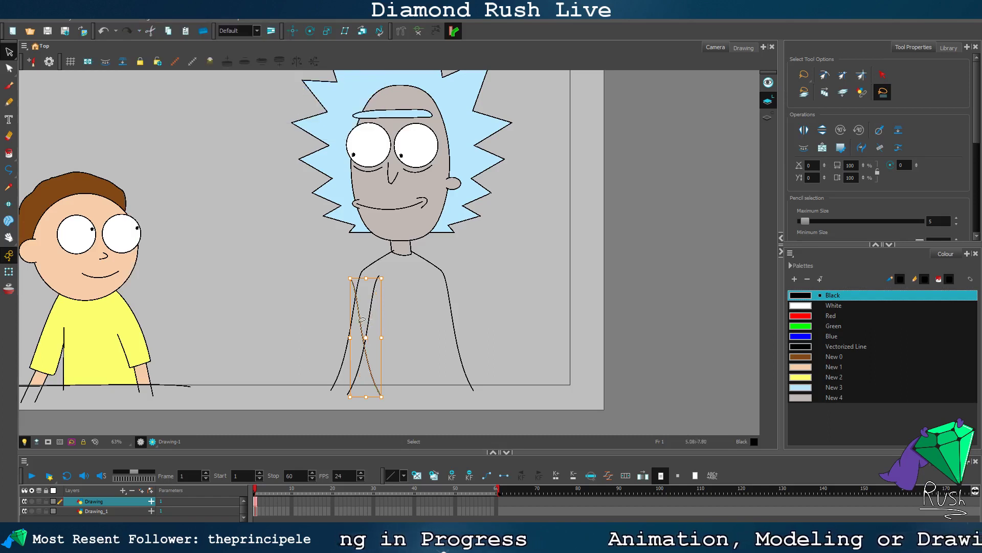
{"action": "left_click", "coordinate": [362, 321]}
{"action": "left_click", "coordinate": [362, 322]}
{"action": "mouse_move", "coordinate": [360, 326]}
{"action": "left_mouse_down"}
{"action": "mouse_move", "coordinate": [423, 334]}
{"action": "mouse_move", "coordinate": [432, 323]}
{"action": "left_mouse_up"}
{"action": "left_click", "coordinate": [493, 300]}
{"action": "scroll", "coordinate": [429, 302], "scroll_direction": "down", "scroll_amount": 1}
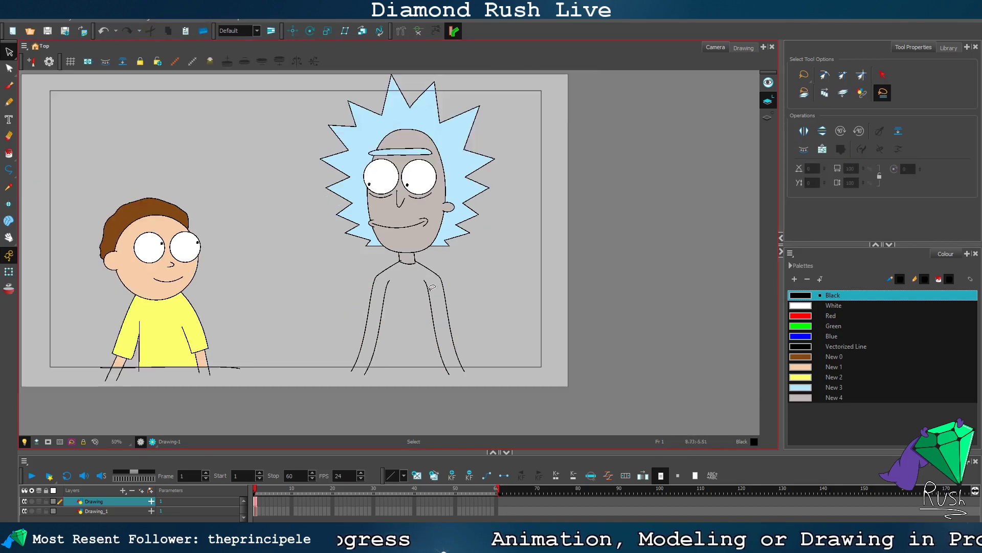
Step: Draw a zigzag coat lapel in straight line segments beside the man's inner arm line on the boy's side, down to the body's base
{"action": "scroll", "coordinate": [407, 294], "scroll_direction": "up", "scroll_amount": 3}
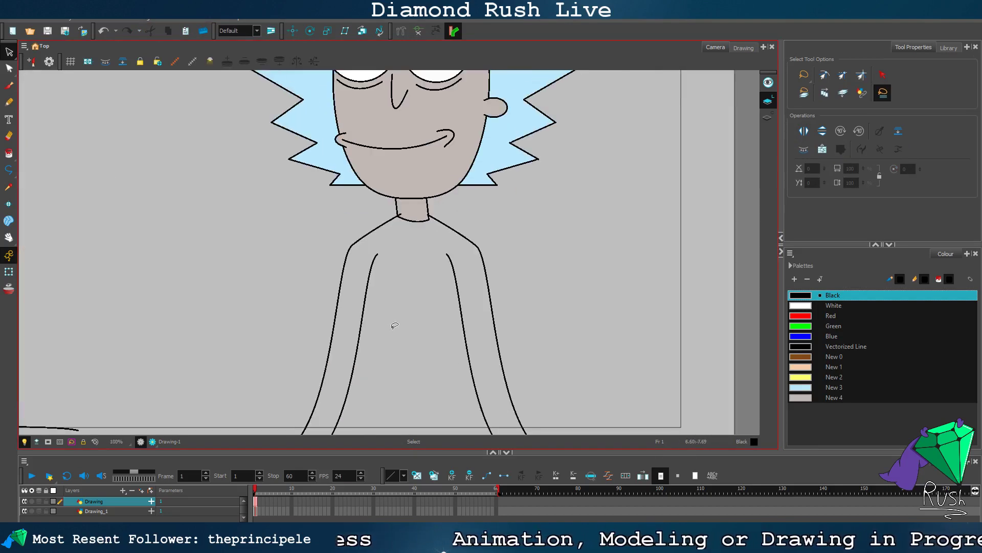
{"action": "left_click", "coordinate": [9, 169]}
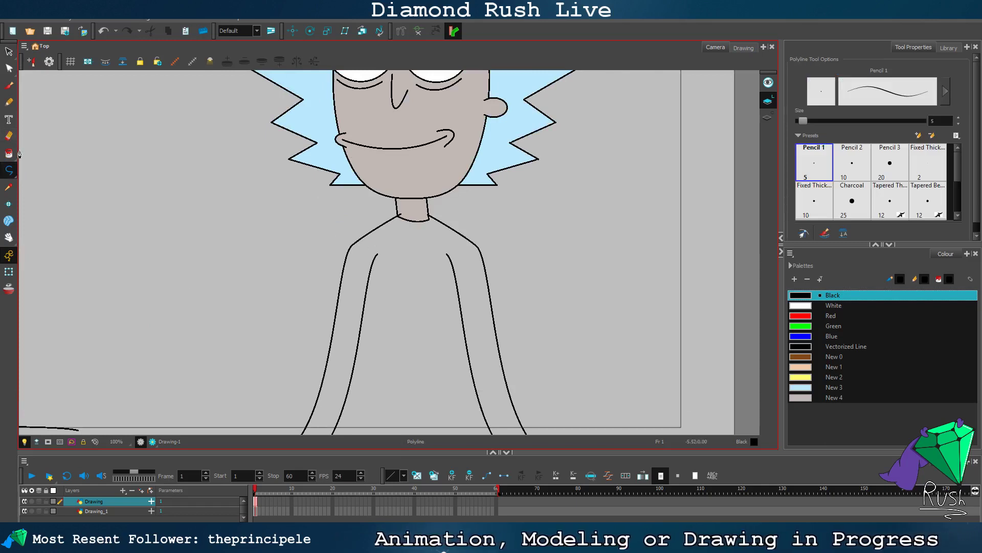
{"action": "left_click_drag", "start_coordinate": [8, 170], "coordinate": [72, 186]}
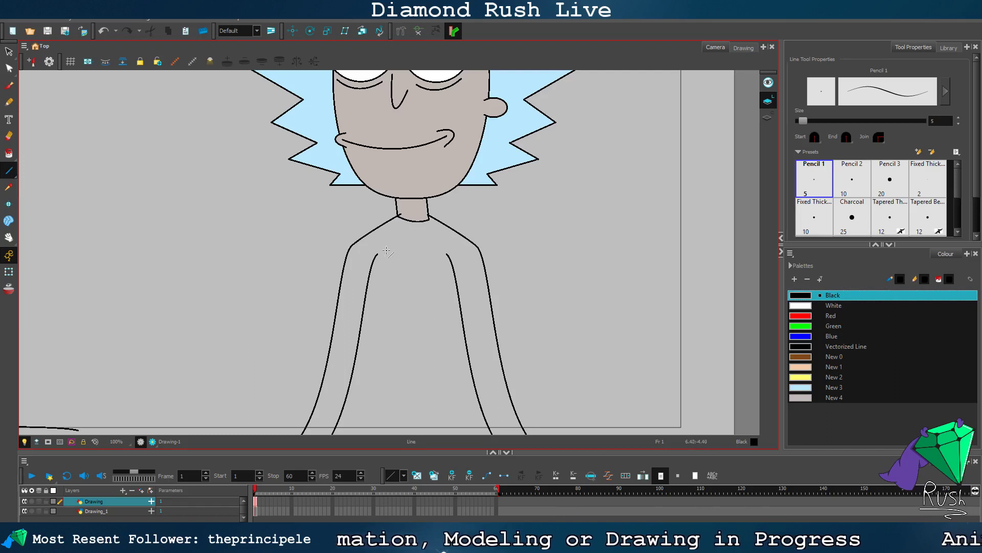
{"action": "mouse_move", "coordinate": [388, 233]}
{"action": "left_mouse_down"}
{"action": "mouse_move", "coordinate": [358, 297]}
{"action": "mouse_move", "coordinate": [394, 332]}
{"action": "mouse_move", "coordinate": [380, 330]}
{"action": "mouse_move", "coordinate": [355, 350]}
{"action": "mouse_move", "coordinate": [363, 348]}
{"action": "mouse_move", "coordinate": [387, 431]}
{"action": "left_mouse_up"}
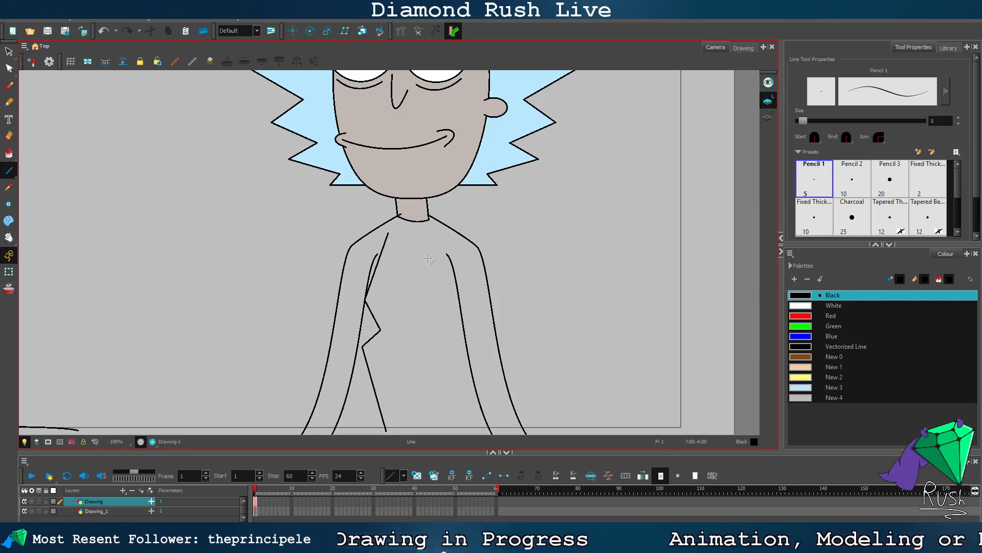
Step: Delete the part of the boy-side inner arm line above the lapel corner with the Contour Editor
{"action": "left_click", "coordinate": [8, 51]}
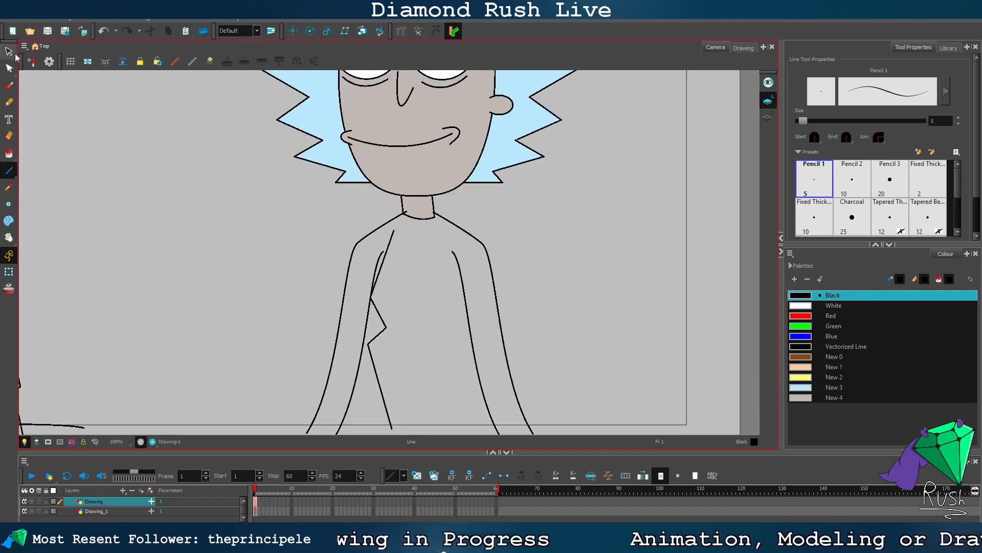
{"action": "scroll", "coordinate": [387, 259], "scroll_direction": "up", "scroll_amount": 2}
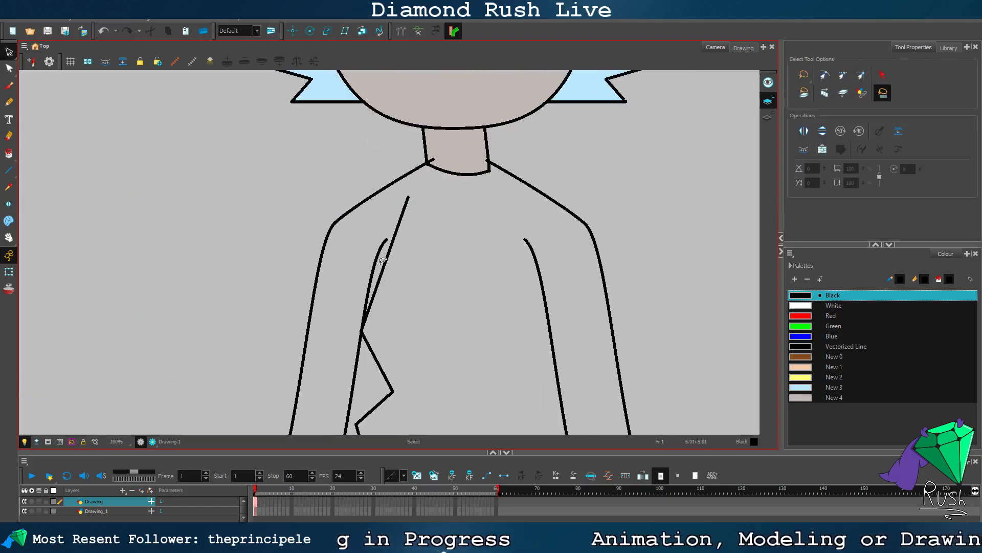
{"action": "left_click", "coordinate": [8, 68]}
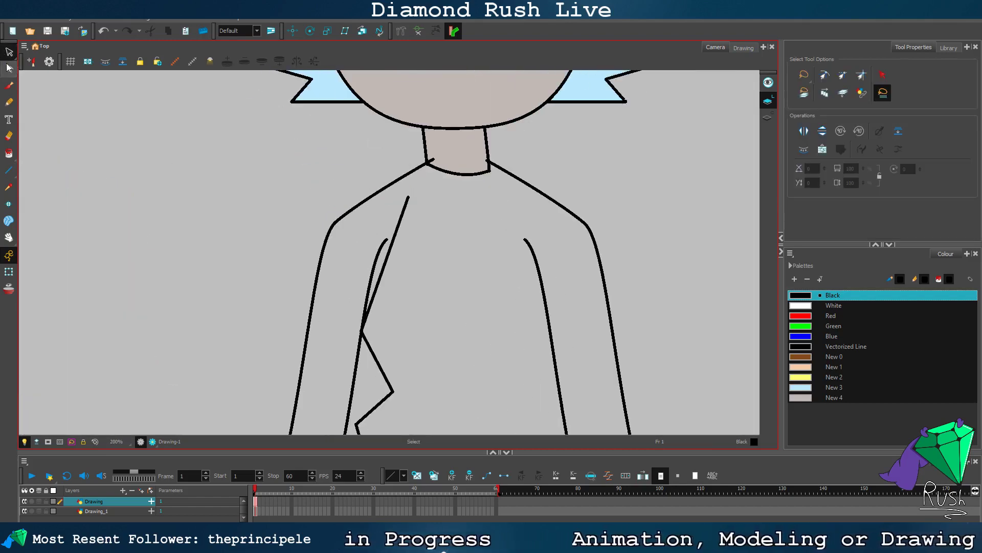
{"action": "left_click", "coordinate": [380, 260]}
{"action": "key", "text": "Delete"}
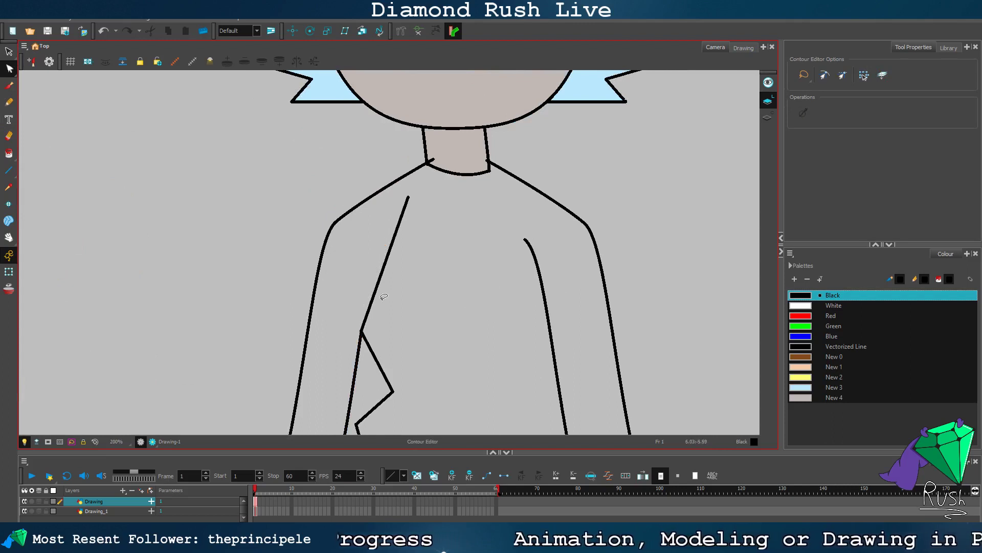
{"action": "scroll", "coordinate": [384, 327], "scroll_direction": "down", "scroll_amount": 2}
{"action": "scroll", "coordinate": [379, 330], "scroll_direction": "up", "scroll_amount": 6}
{"action": "left_click", "coordinate": [337, 333]}
{"action": "left_click_drag", "start_coordinate": [338, 324], "coordinate": [346, 309]}
{"action": "key", "text": "ctrl+z"}
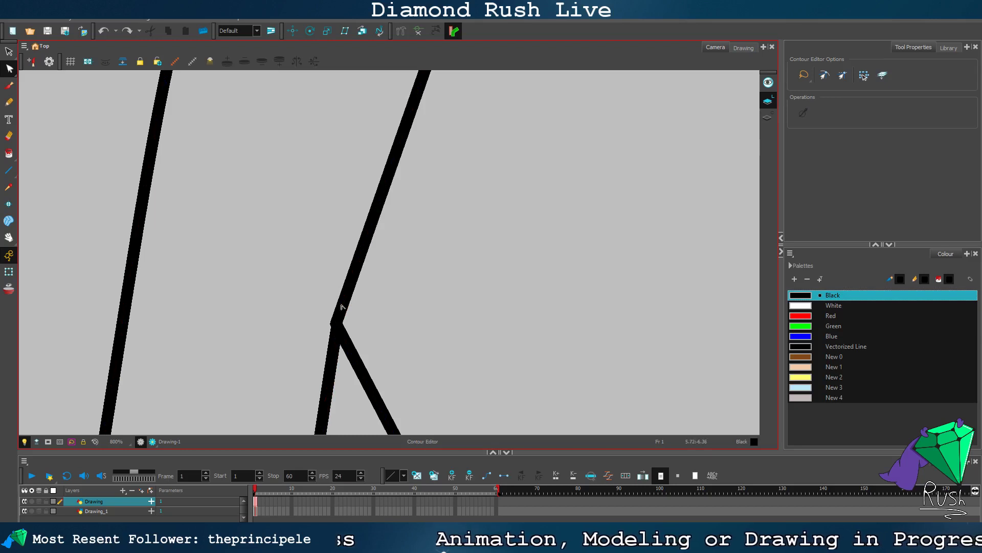
{"action": "left_click", "coordinate": [342, 304]}
{"action": "left_click", "coordinate": [338, 326]}
{"action": "left_click_drag", "start_coordinate": [338, 324], "coordinate": [339, 321]}
{"action": "key", "text": "ctrl+z"}
Step: Nudge the lapel's upper corner point with the Contour Editor where it meets the trimmed inner arm line
{"action": "left_click", "coordinate": [336, 321]}
{"action": "left_click", "coordinate": [339, 319]}
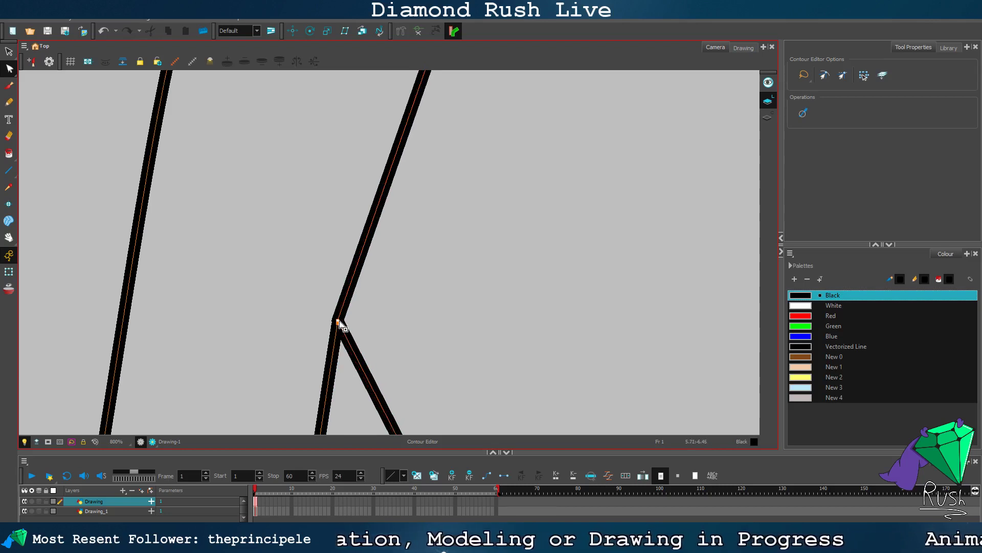
{"action": "left_click_drag", "start_coordinate": [338, 322], "coordinate": [339, 319]}
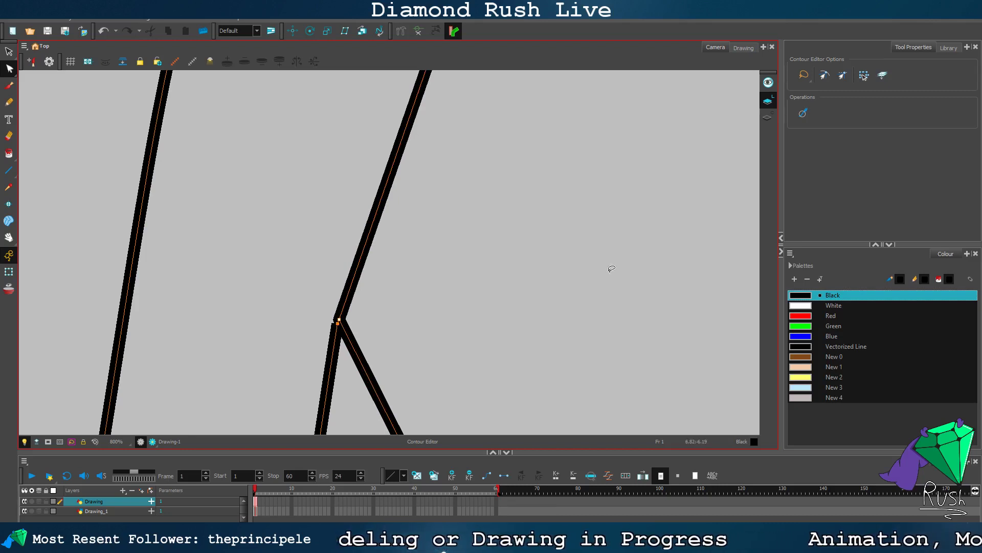
{"action": "scroll", "coordinate": [437, 297], "scroll_direction": "down", "scroll_amount": 10}
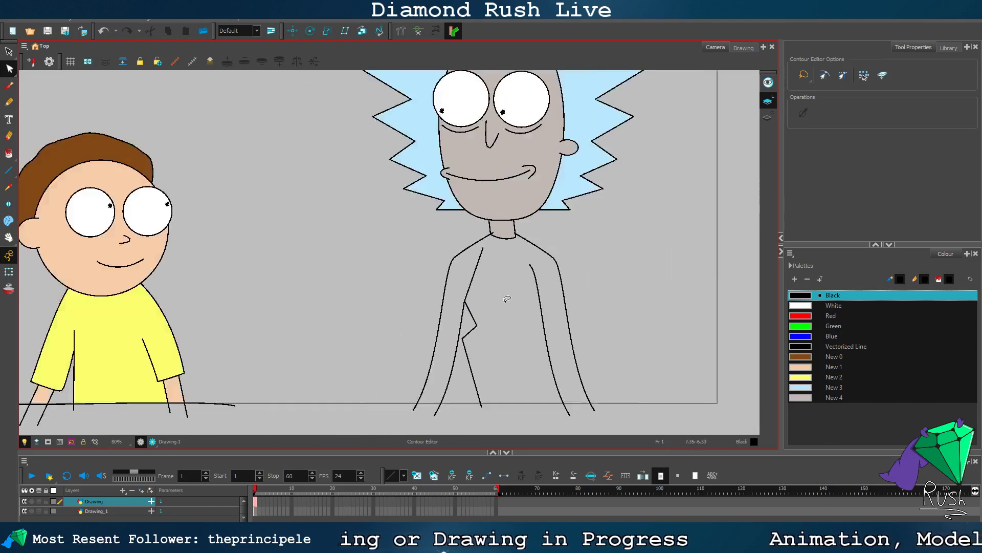
Step: Duplicate the zigzag lapel lines, flip the copy horizontally, and place it on the ear side of the man's torso
{"action": "scroll", "coordinate": [517, 375], "scroll_direction": "up", "scroll_amount": 2}
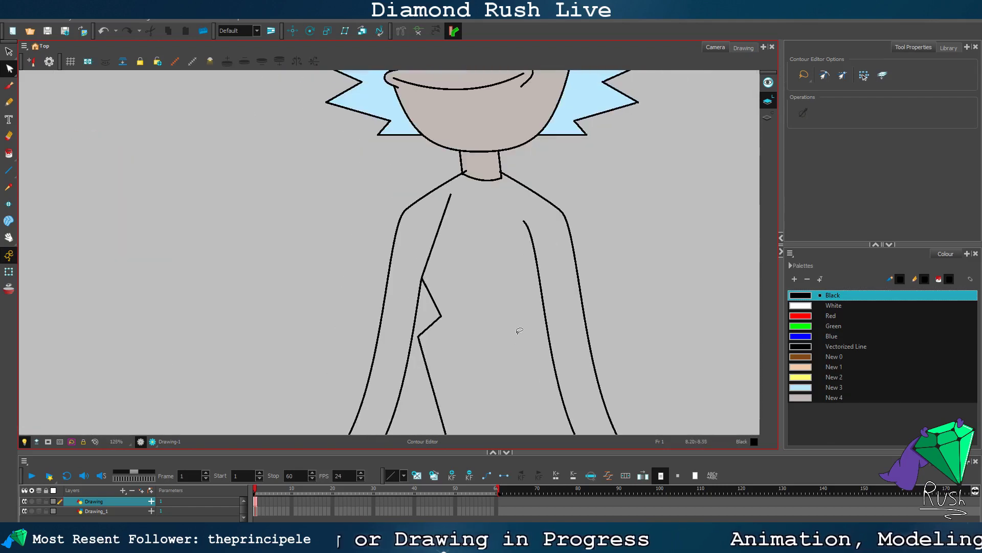
{"action": "mouse_move", "coordinate": [429, 388]}
{"action": "left_mouse_down"}
{"action": "mouse_move", "coordinate": [442, 345]}
{"action": "mouse_move", "coordinate": [428, 298]}
{"action": "mouse_move", "coordinate": [440, 232]}
{"action": "left_mouse_up"}
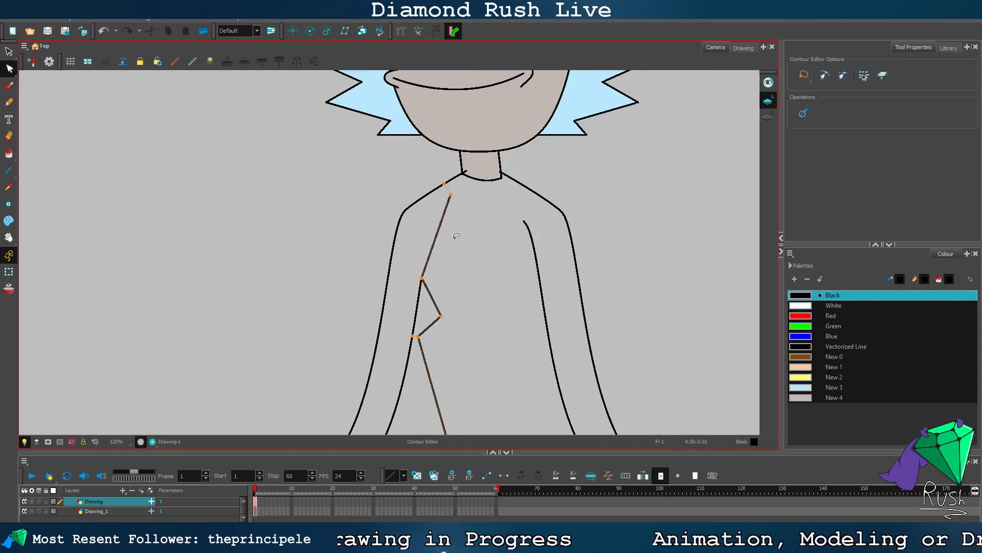
{"action": "left_click", "coordinate": [8, 51]}
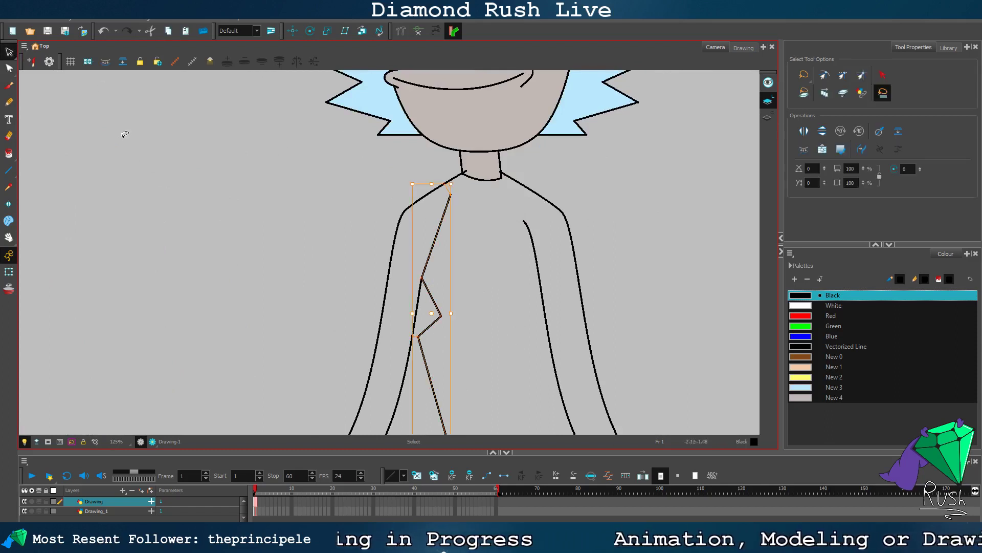
{"action": "left_click", "coordinate": [138, 14]}
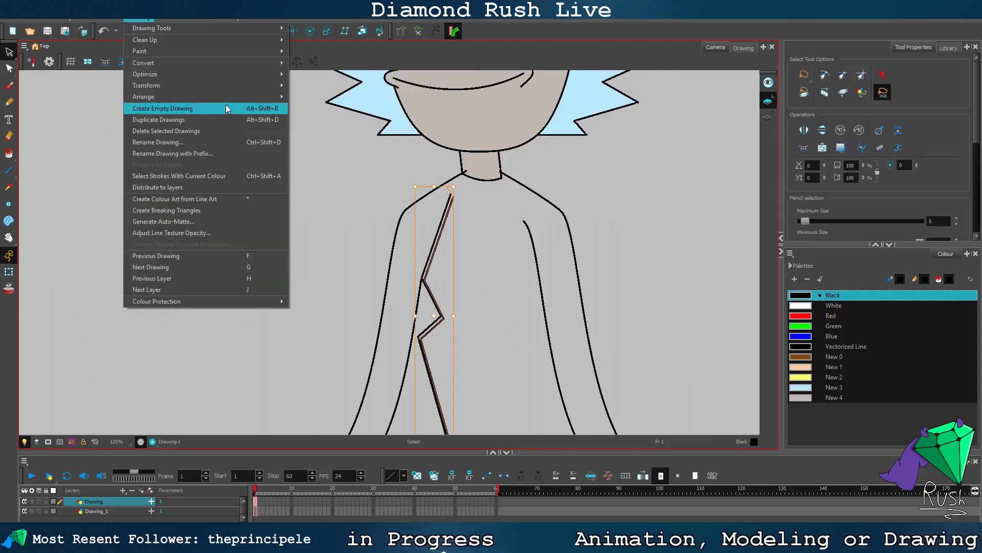
{"action": "mouse_move", "coordinate": [271, 88]}
{"action": "left_click", "coordinate": [316, 86]}
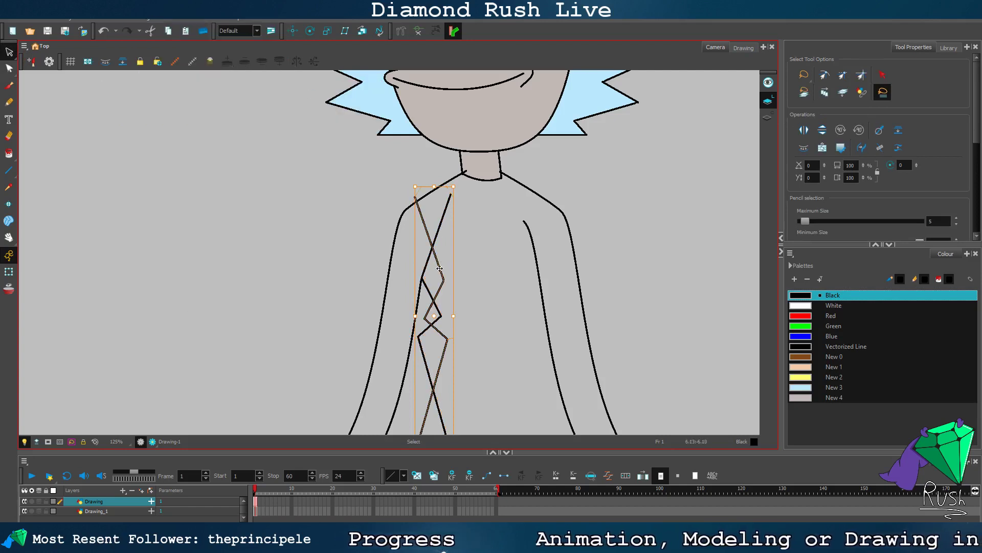
{"action": "left_click_drag", "start_coordinate": [440, 268], "coordinate": [543, 273]}
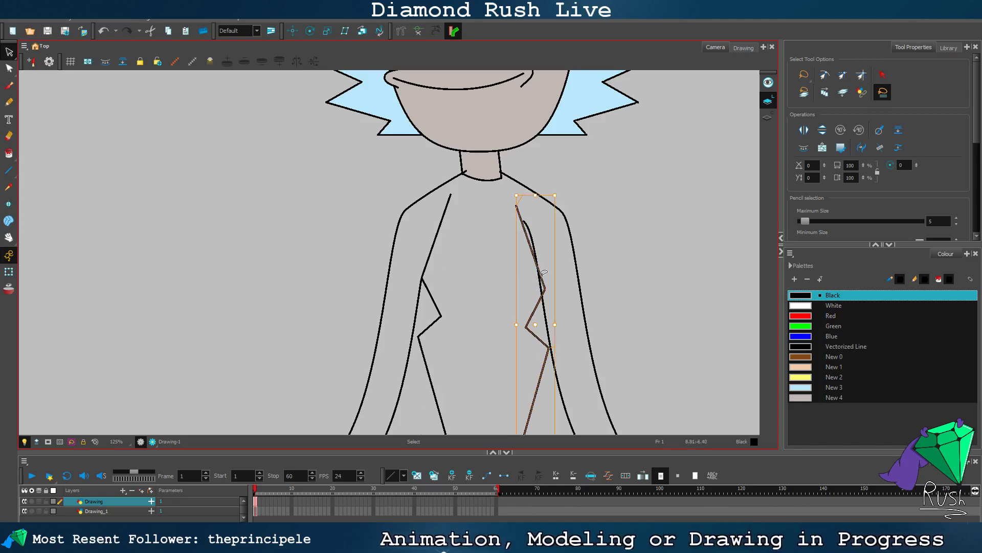
{"action": "left_click", "coordinate": [686, 272]}
Step: Reselect the whole mirrored lapel and shift it inward so its upper corner meets the ear-side inner arm line
{"action": "scroll", "coordinate": [587, 336], "scroll_direction": "down", "scroll_amount": 3}
{"action": "scroll", "coordinate": [581, 355], "scroll_direction": "up", "scroll_amount": 2}
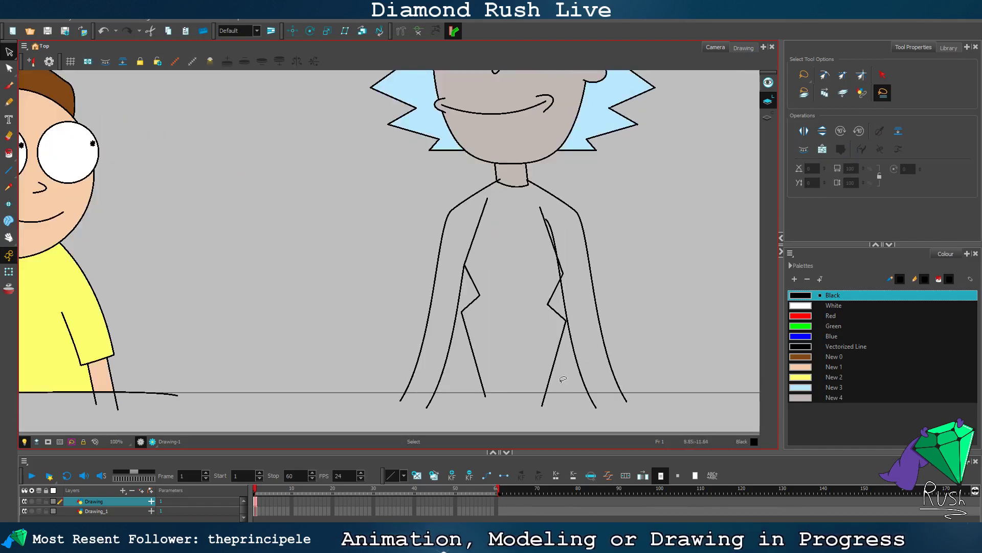
{"action": "left_click_drag", "start_coordinate": [562, 379], "coordinate": [544, 250]}
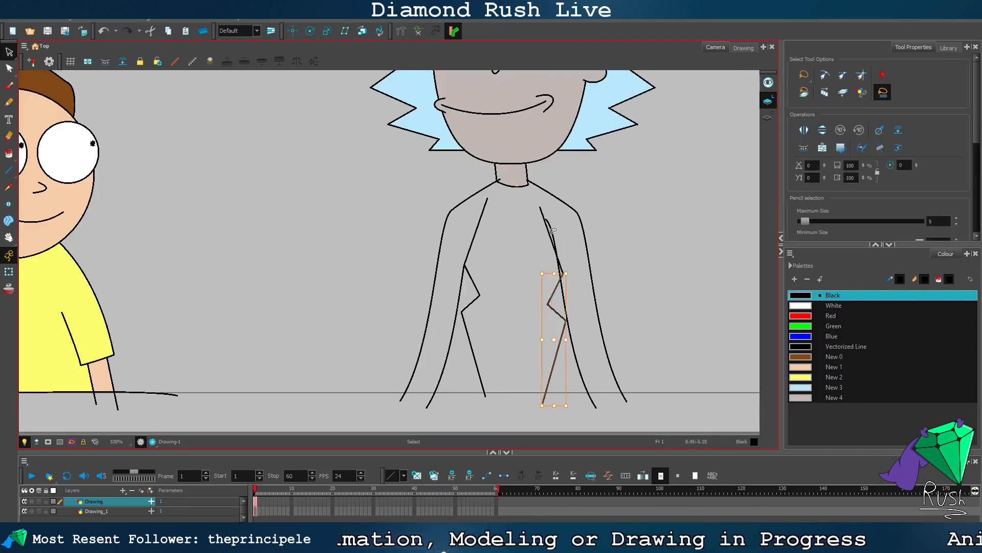
{"action": "left_click", "coordinate": [549, 263]}
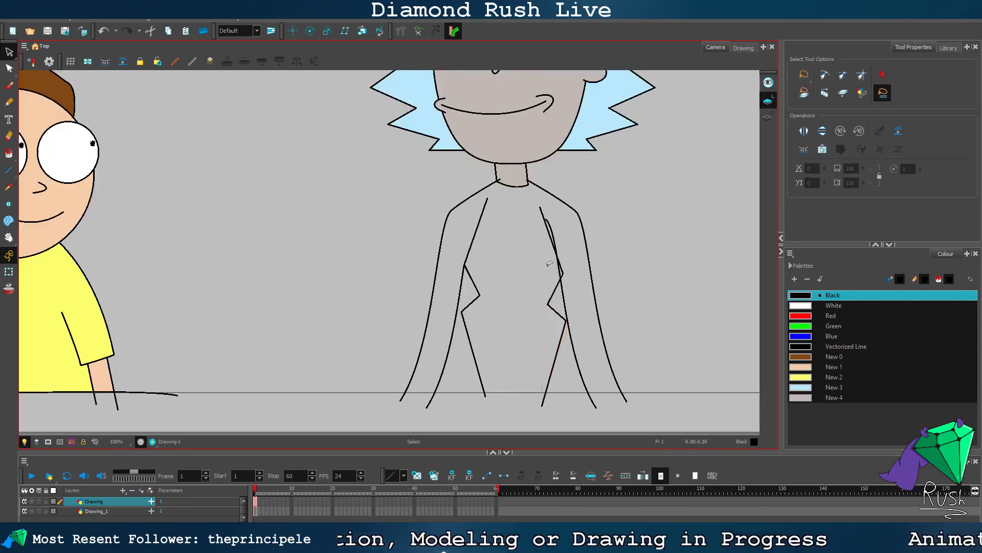
{"action": "mouse_move", "coordinate": [549, 270]}
{"action": "left_mouse_down"}
{"action": "mouse_move", "coordinate": [475, 302]}
{"action": "mouse_move", "coordinate": [550, 298]}
{"action": "left_mouse_up"}
{"action": "left_click", "coordinate": [614, 263]}
{"action": "scroll", "coordinate": [560, 271], "scroll_direction": "up", "scroll_amount": 1}
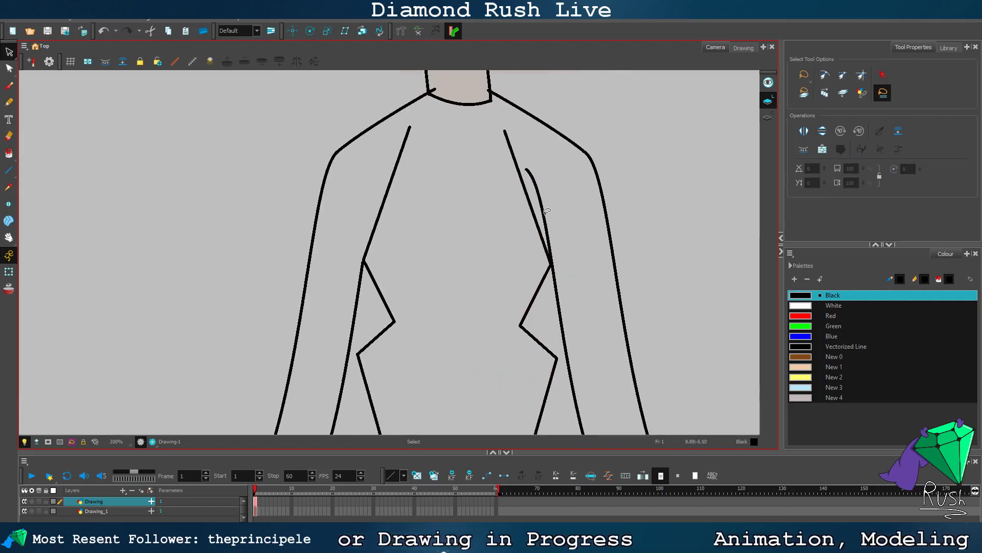
Step: Delete the part of the ear-side inner arm line above the mirrored lapel corner with the Contour Editor
{"action": "key", "text": "alt+q"}
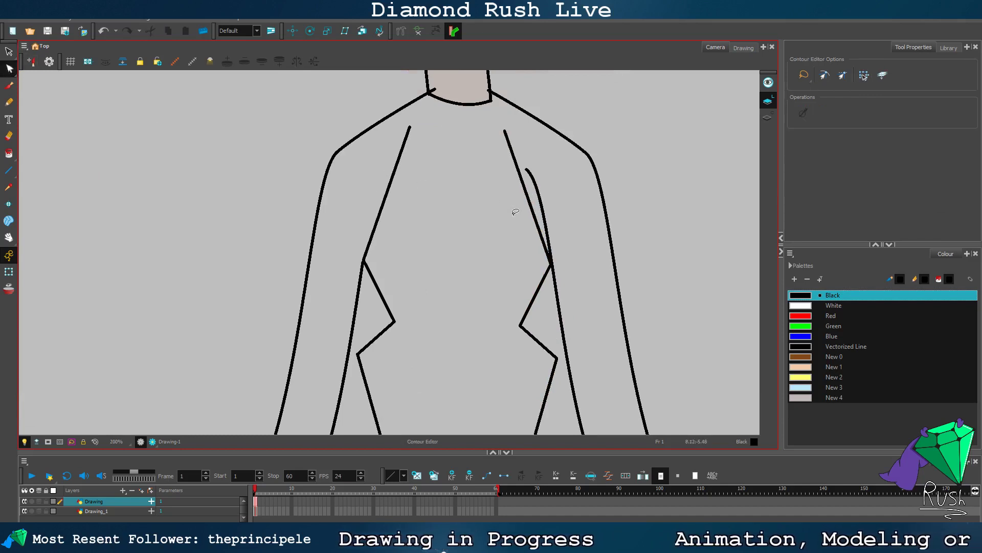
{"action": "left_click", "coordinate": [547, 221]}
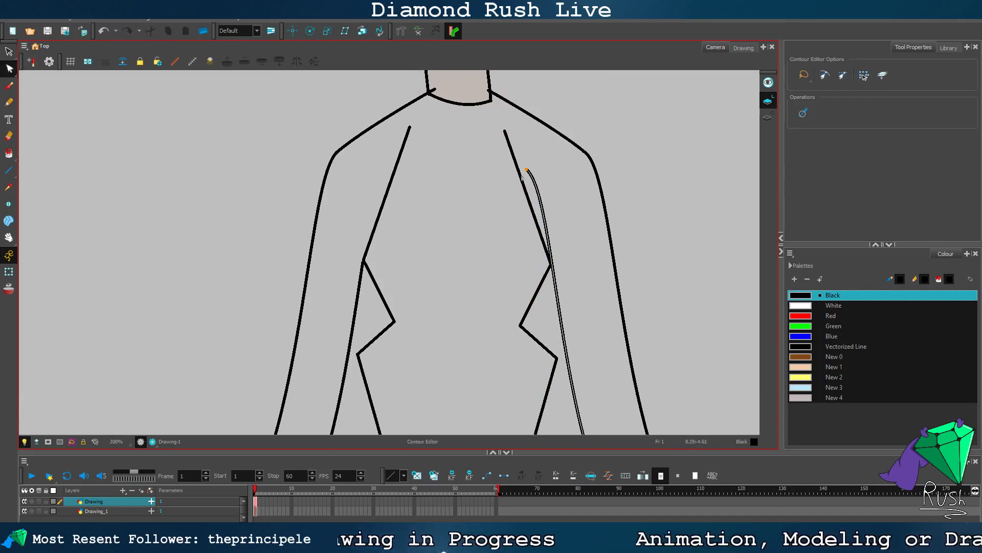
{"action": "left_click", "coordinate": [545, 254]}
{"action": "mouse_move", "coordinate": [545, 251]}
{"action": "left_mouse_down"}
{"action": "mouse_move", "coordinate": [574, 302]}
{"action": "mouse_move", "coordinate": [563, 320]}
{"action": "mouse_move", "coordinate": [554, 302]}
{"action": "mouse_move", "coordinate": [562, 282]}
{"action": "left_mouse_up"}
{"action": "left_click", "coordinate": [675, 253]}
{"action": "scroll", "coordinate": [596, 307], "scroll_direction": "down", "scroll_amount": 3}
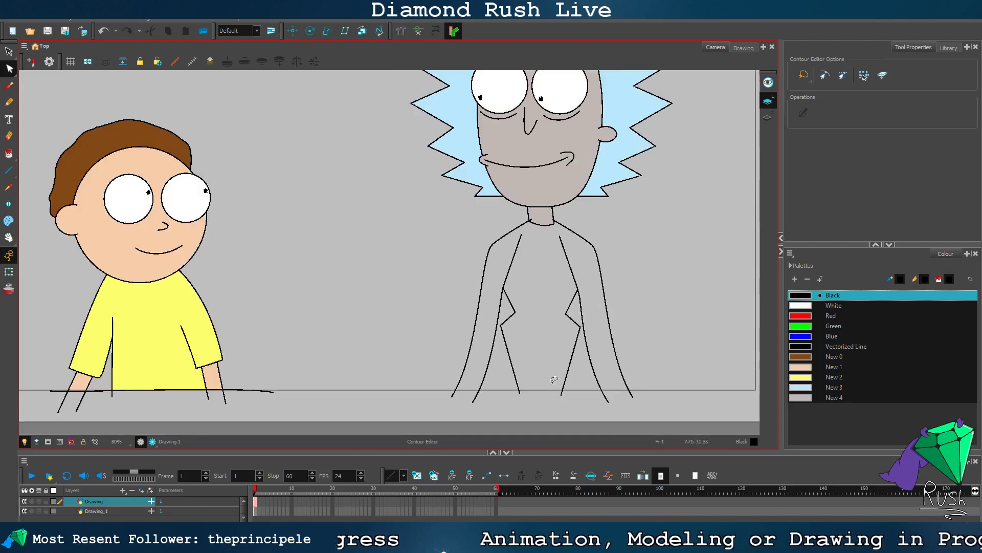
Step: Draw a straight horizontal line across the lower ends of the man's arms and coat lapels
{"action": "scroll", "coordinate": [591, 379], "scroll_direction": "down", "scroll_amount": 1}
{"action": "scroll", "coordinate": [605, 369], "scroll_direction": "up", "scroll_amount": 1}
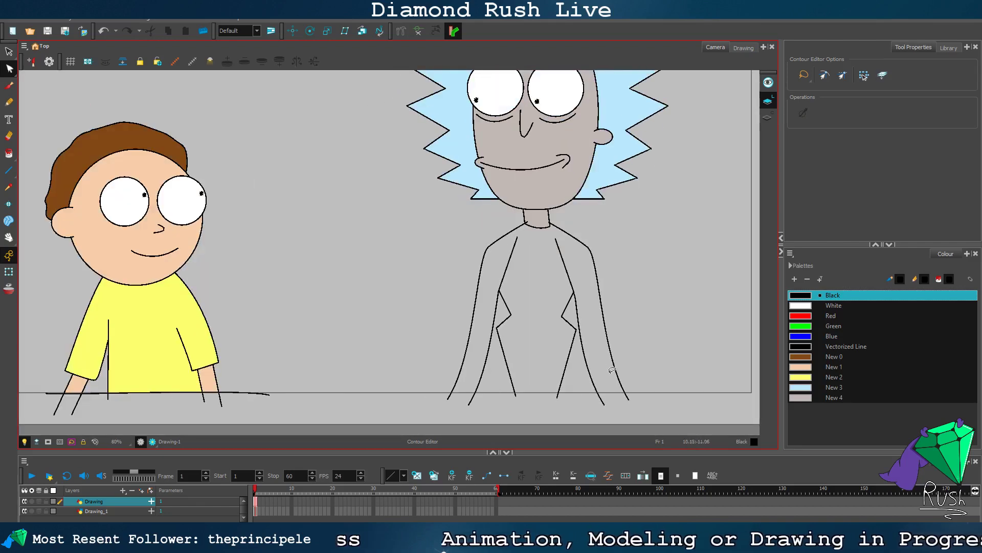
{"action": "scroll", "coordinate": [613, 369], "scroll_direction": "down", "scroll_amount": 1}
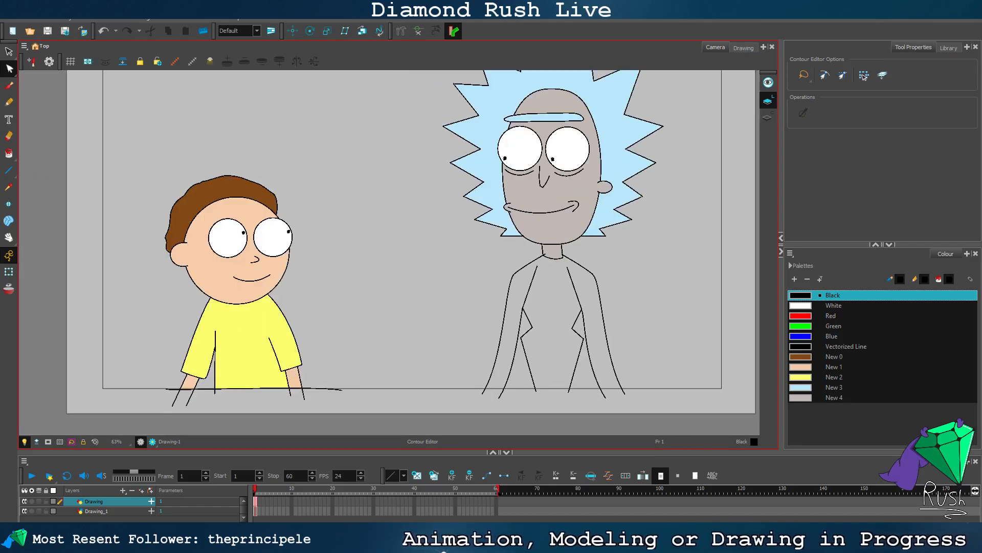
{"action": "scroll", "coordinate": [632, 371], "scroll_direction": "up", "scroll_amount": 1}
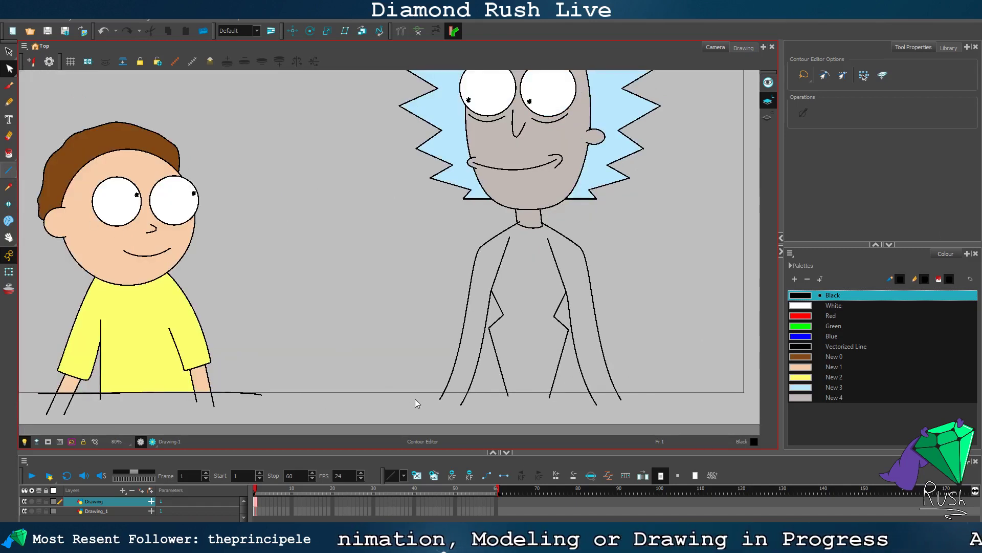
{"action": "key", "text": "alt+4"}
{"action": "left_click_drag", "start_coordinate": [416, 398], "coordinate": [683, 393]}
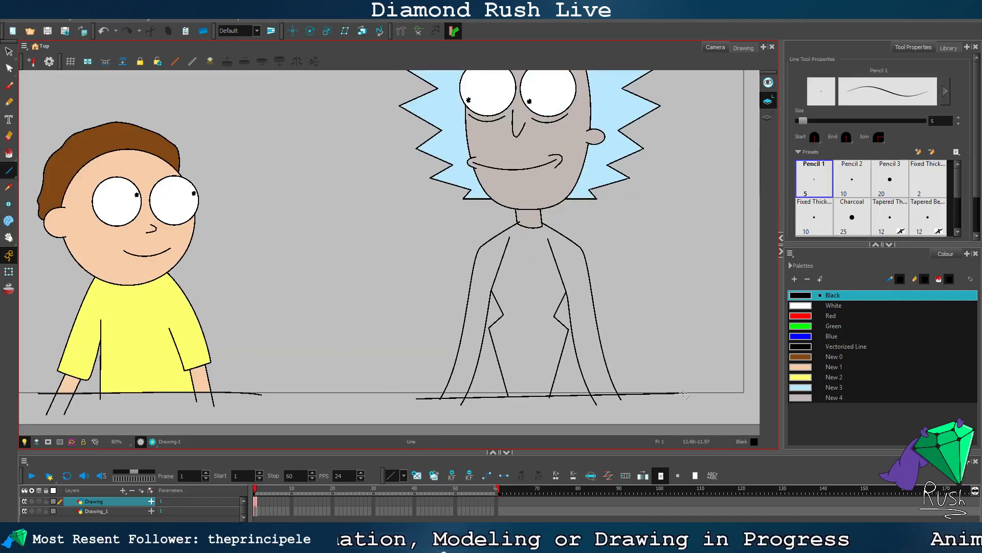
{"action": "key", "text": "ctrl+z"}
{"action": "left_click_drag", "start_coordinate": [434, 396], "coordinate": [638, 396]}
Step: Adjust the lower endpoint of the boy-side lapel with the Contour Editor so it reaches the horizontal base line
{"action": "left_click", "coordinate": [9, 69]}
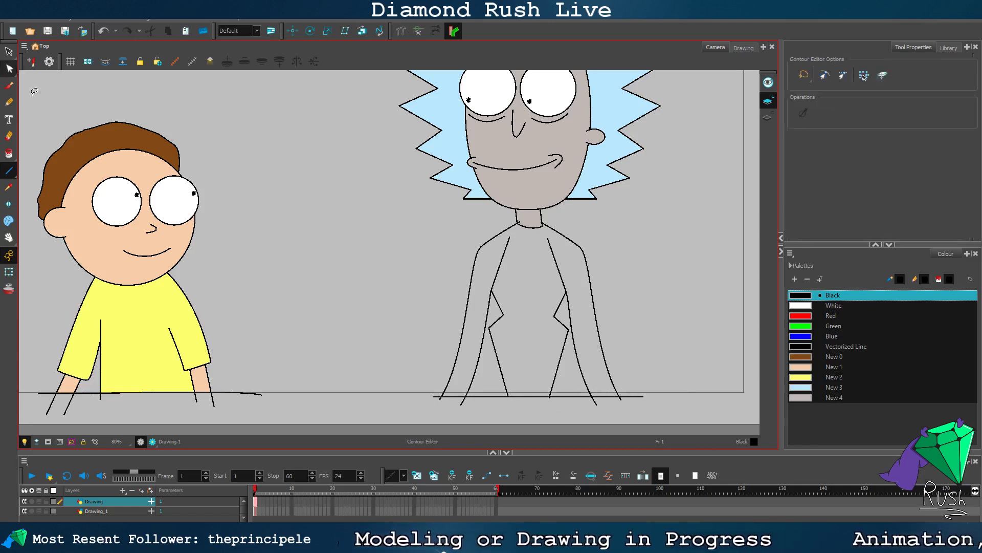
{"action": "scroll", "coordinate": [413, 376], "scroll_direction": "up", "scroll_amount": 3}
{"action": "left_click", "coordinate": [650, 421]}
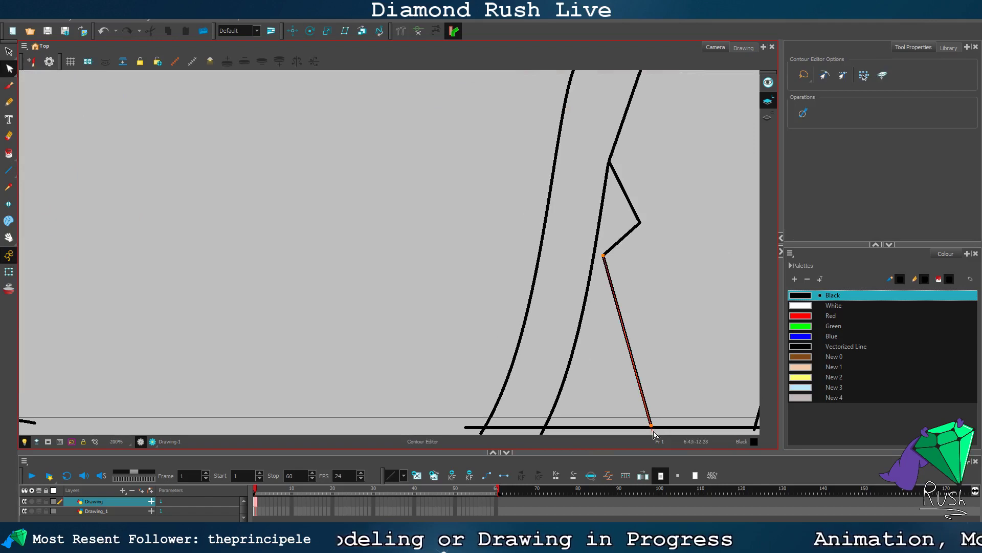
{"action": "scroll", "coordinate": [678, 337], "scroll_direction": "down", "scroll_amount": 5}
{"action": "scroll", "coordinate": [679, 330], "scroll_direction": "up", "scroll_amount": 3}
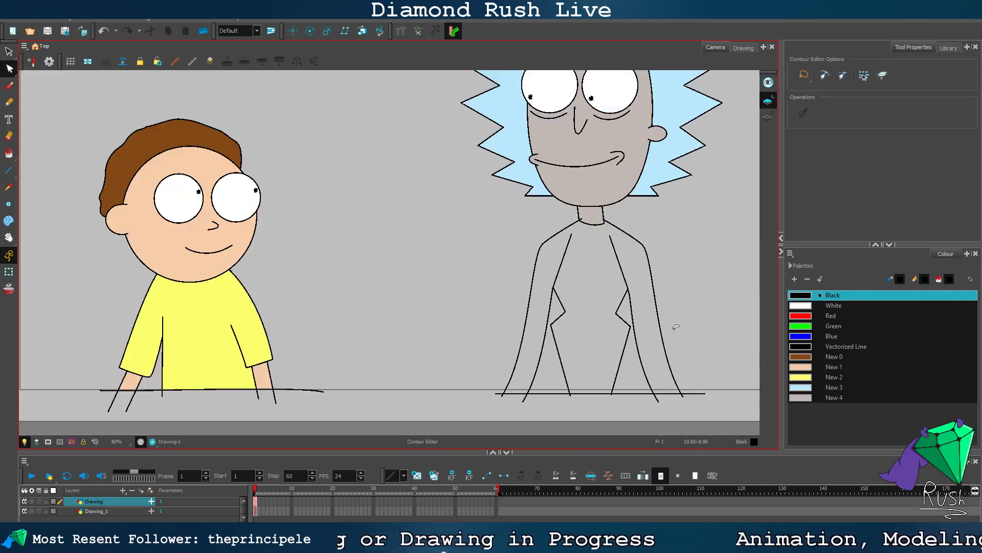
Step: Draw the boy-side coat edge with the Polyline tool, curving from the base line up across the inner arm line
{"action": "left_click", "coordinate": [8, 170]}
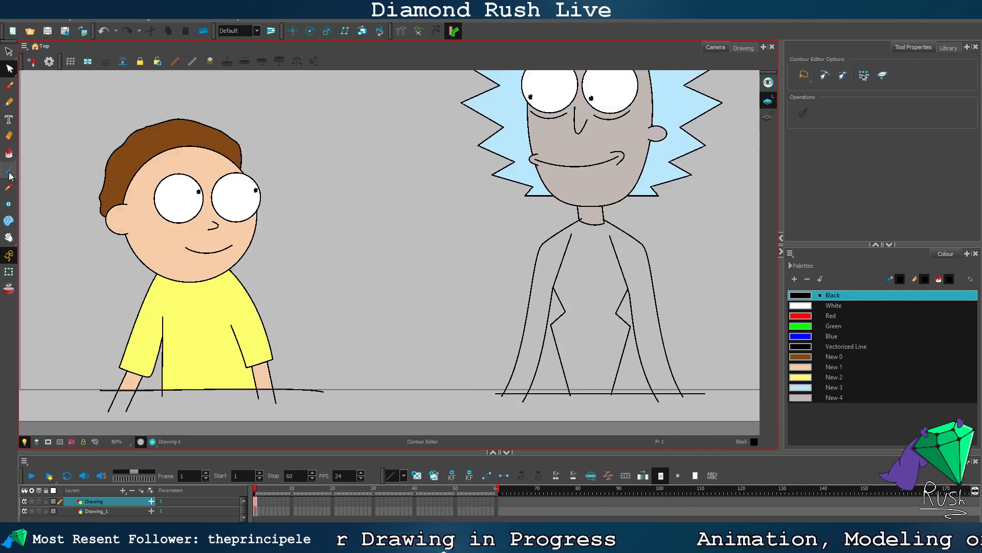
{"action": "left_click", "coordinate": [9, 170]}
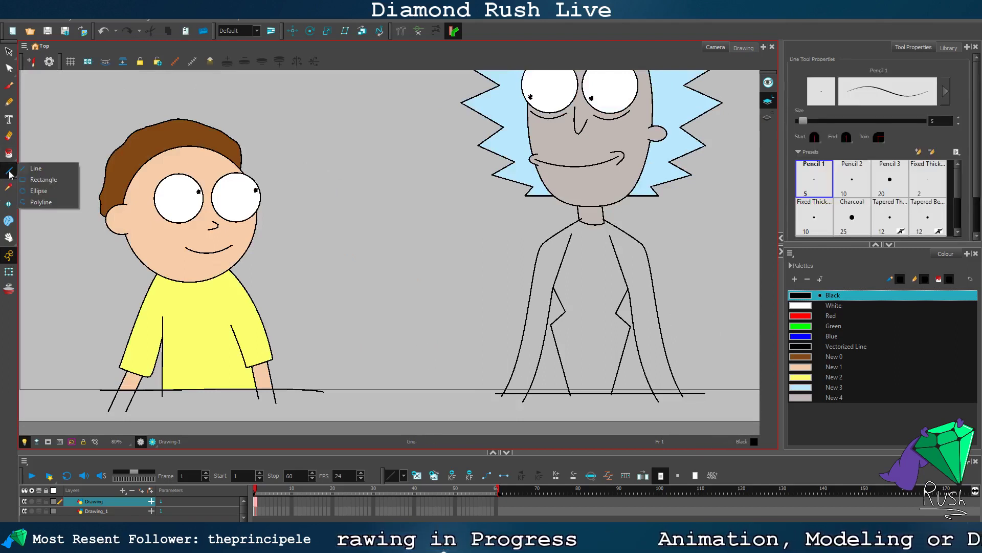
{"action": "left_click", "coordinate": [49, 202]}
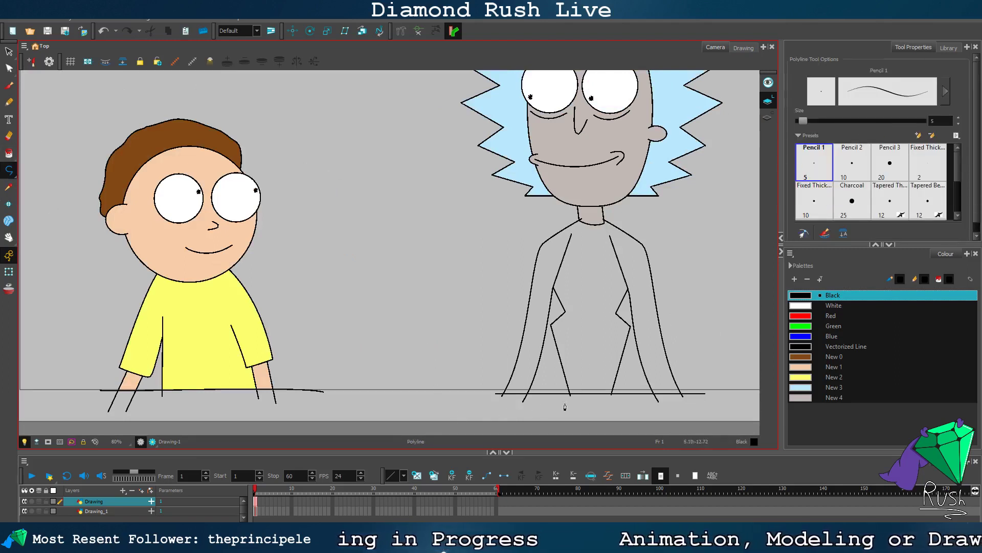
{"action": "left_click", "coordinate": [549, 397]}
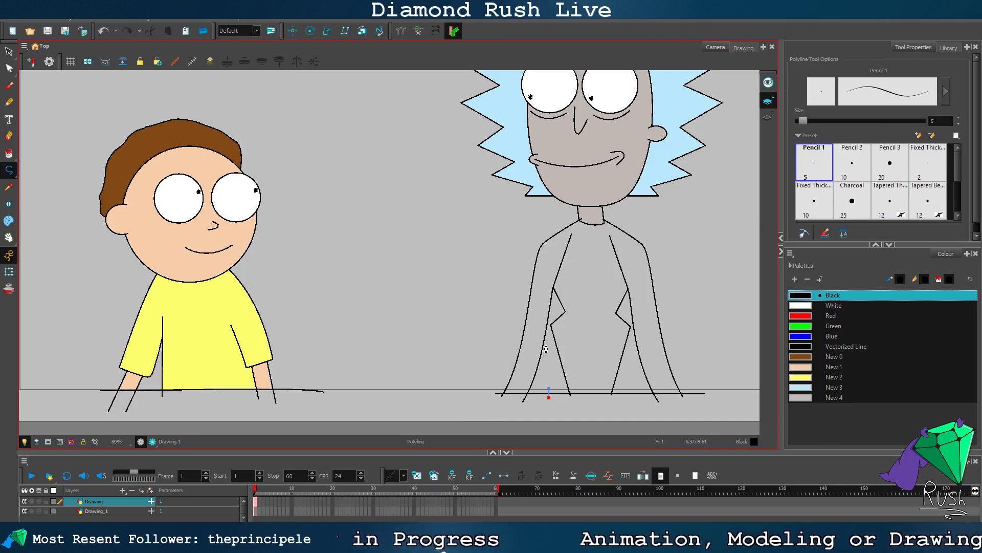
{"action": "left_click_drag", "start_coordinate": [540, 326], "coordinate": [531, 305]}
{"action": "left_click", "coordinate": [9, 51]}
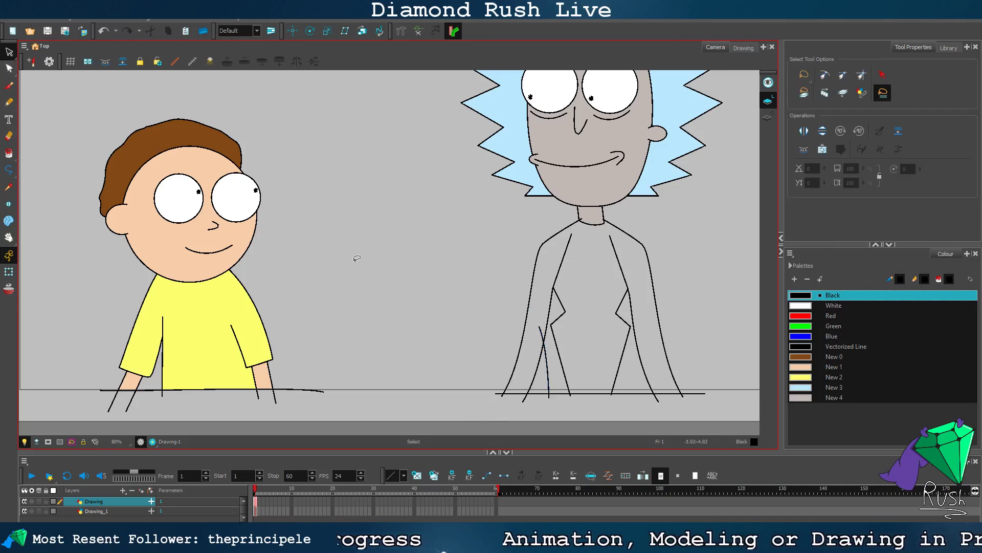
{"action": "left_click", "coordinate": [9, 170]}
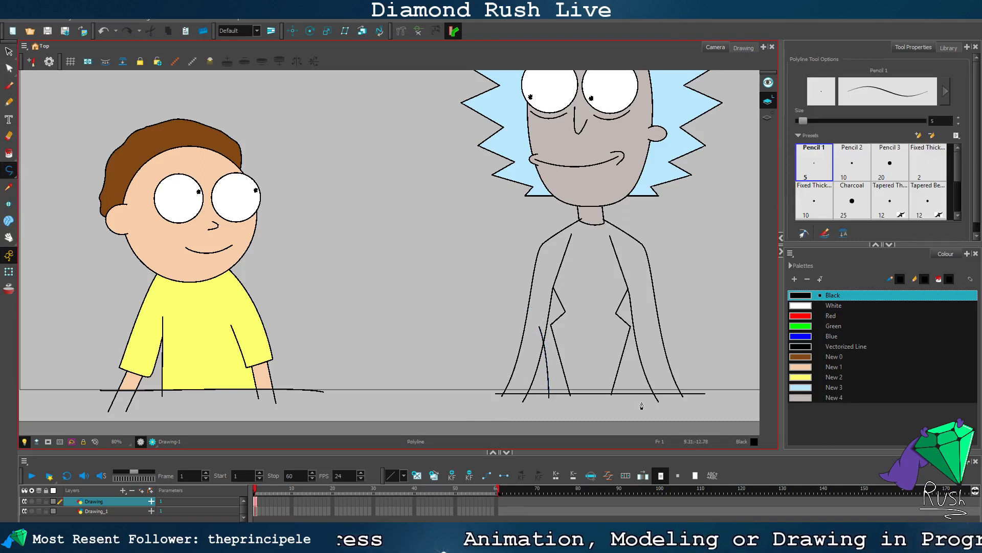
{"action": "left_click_drag", "start_coordinate": [660, 298], "coordinate": [690, 297]}
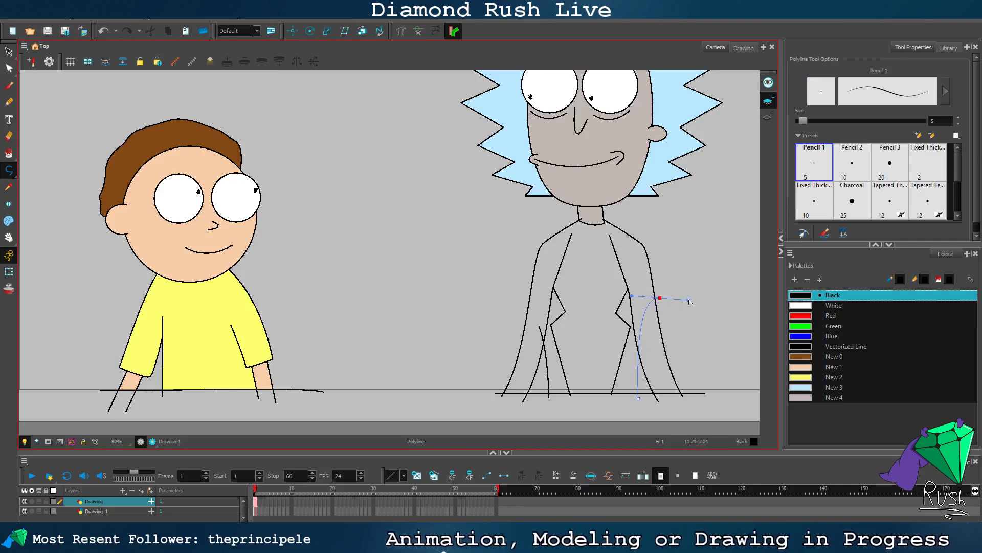
{"action": "left_click", "coordinate": [8, 52]}
{"action": "scroll", "coordinate": [639, 378], "scroll_direction": "up", "scroll_amount": 2}
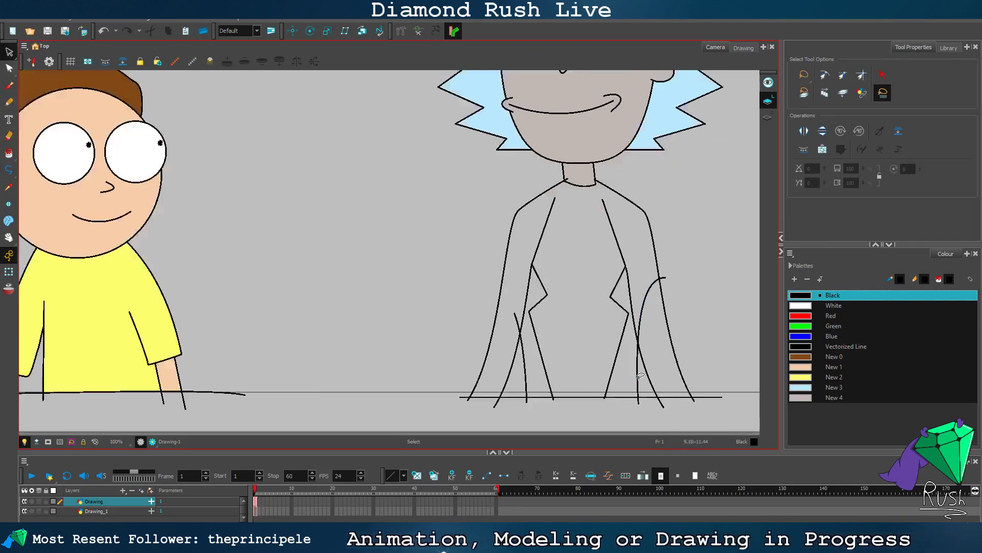
{"action": "left_click", "coordinate": [656, 245]}
{"action": "key", "text": "Delete"}
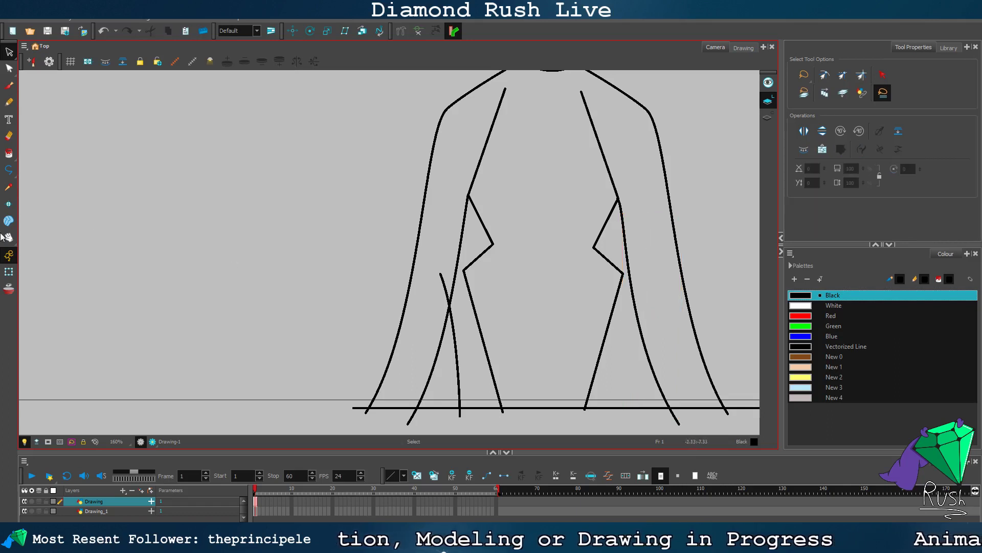
Step: Draw the ear-side coat edge with the Polyline tool, curving from beside the lapel's base up across the inner arm line
{"action": "left_click", "coordinate": [9, 169]}
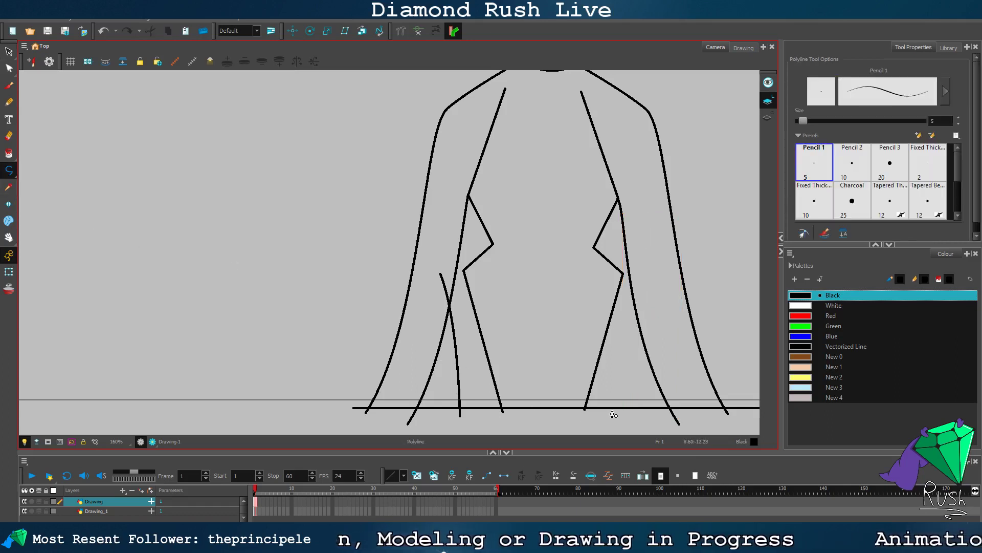
{"action": "mouse_move", "coordinate": [645, 307]}
{"action": "left_mouse_down"}
{"action": "mouse_move", "coordinate": [668, 305]}
{"action": "mouse_move", "coordinate": [675, 292]}
{"action": "left_mouse_up"}
{"action": "left_click", "coordinate": [9, 51]}
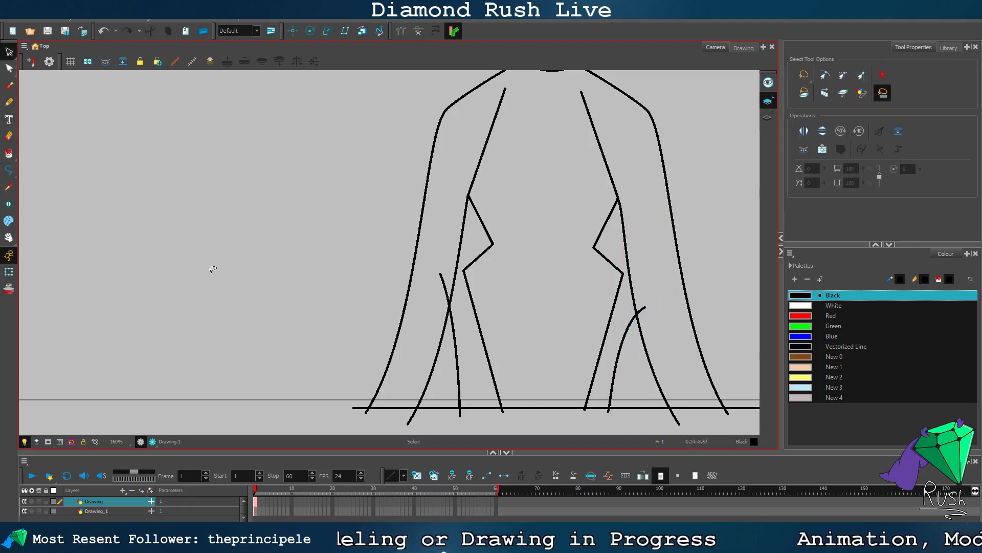
{"action": "scroll", "coordinate": [274, 269], "scroll_direction": "down", "scroll_amount": 4}
{"action": "scroll", "coordinate": [319, 266], "scroll_direction": "up", "scroll_amount": 4}
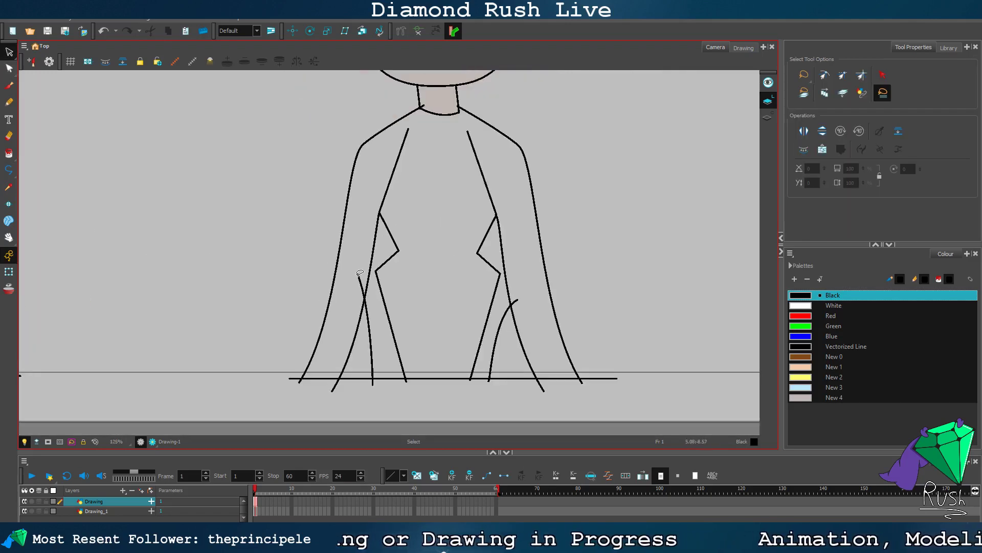
{"action": "scroll", "coordinate": [358, 274], "scroll_direction": "down", "scroll_amount": 2}
Step: Paint the man's torso, both sleeves, the lapel notches and the coat sides with White, leaving the gaps beside the arms unfilled
{"action": "left_click", "coordinate": [9, 153]}
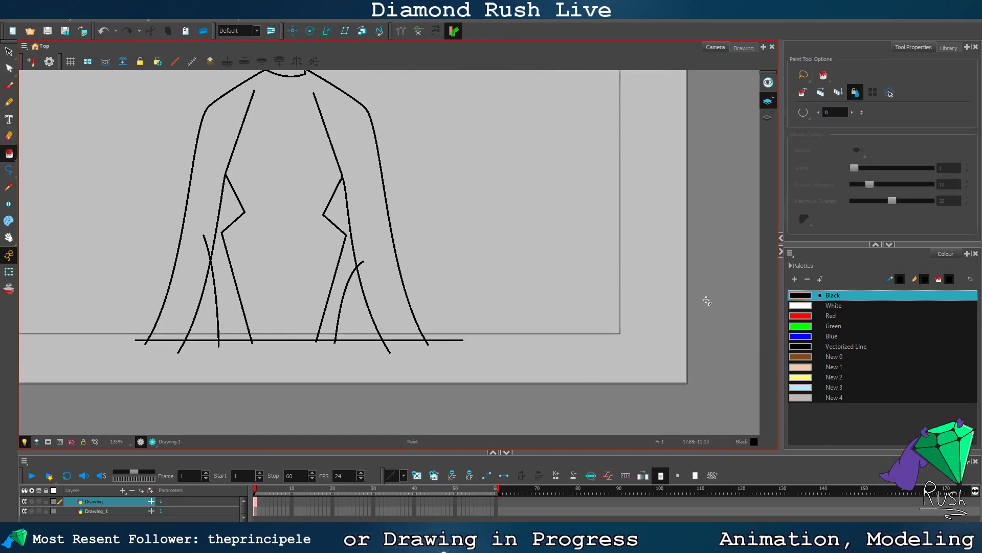
{"action": "left_click", "coordinate": [831, 305]}
{"action": "left_click", "coordinate": [345, 191]}
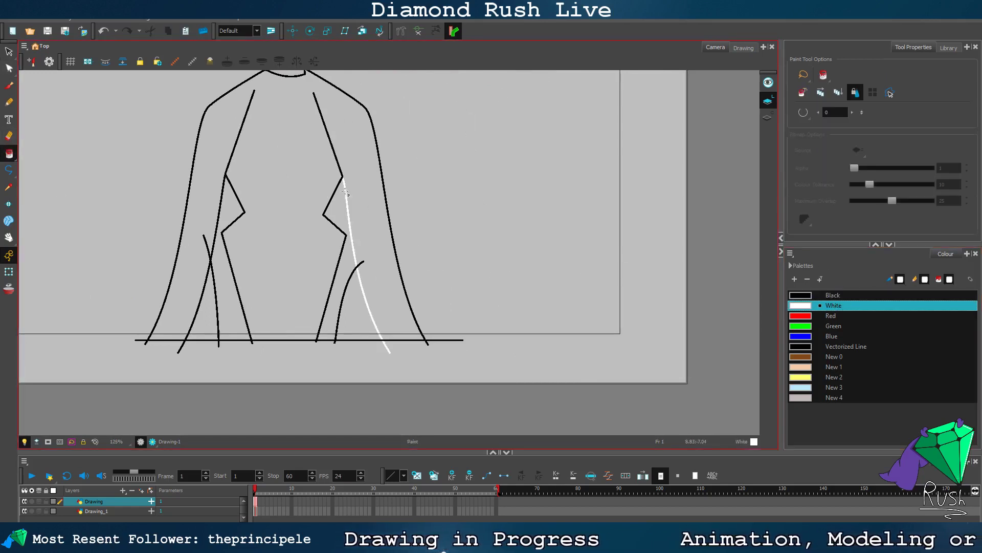
{"action": "key", "text": "ctrl+z"}
{"action": "left_click", "coordinate": [320, 172]}
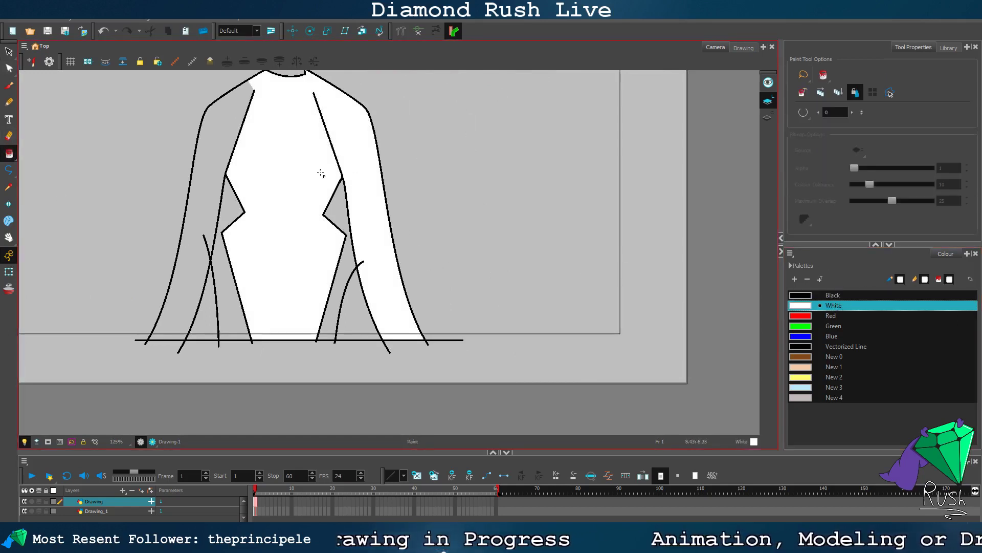
{"action": "left_click", "coordinate": [229, 146]}
{"action": "left_click", "coordinate": [233, 195]}
{"action": "left_click", "coordinate": [231, 292]}
{"action": "left_click", "coordinate": [340, 223]}
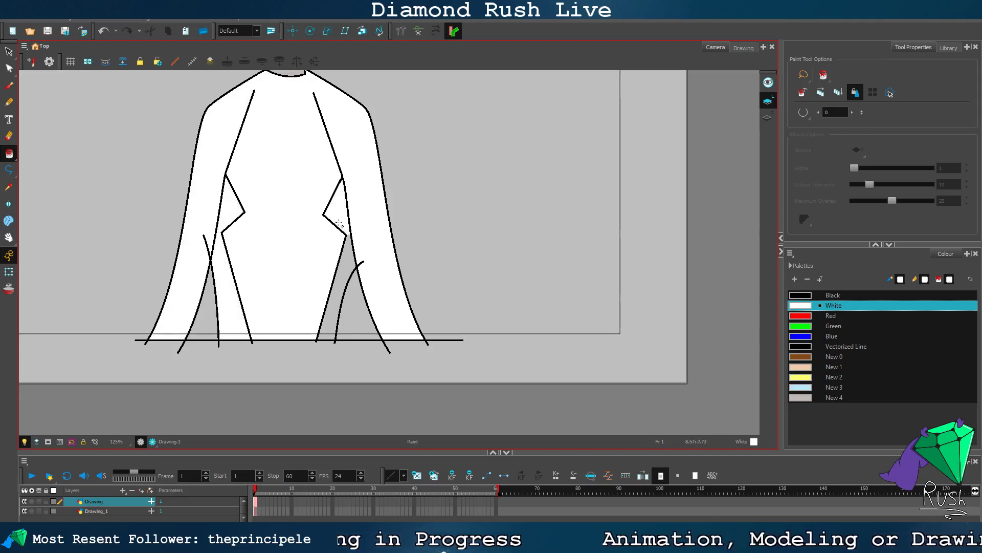
{"action": "left_click", "coordinate": [349, 256]}
{"action": "scroll", "coordinate": [212, 300], "scroll_direction": "down", "scroll_amount": 3}
{"action": "scroll", "coordinate": [200, 235], "scroll_direction": "up", "scroll_amount": 2}
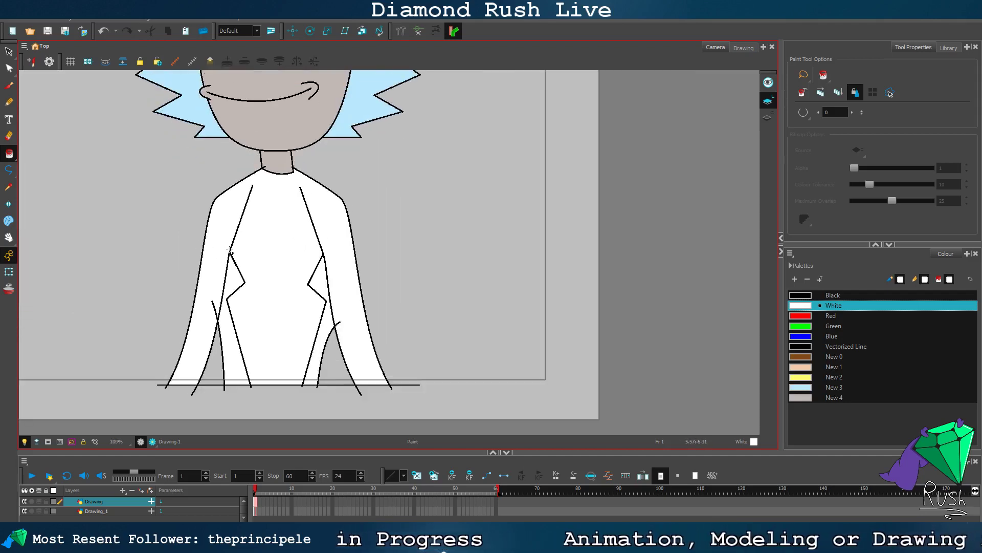
{"action": "scroll", "coordinate": [230, 250], "scroll_direction": "down", "scroll_amount": 2}
{"action": "scroll", "coordinate": [162, 230], "scroll_direction": "down", "scroll_amount": 2}
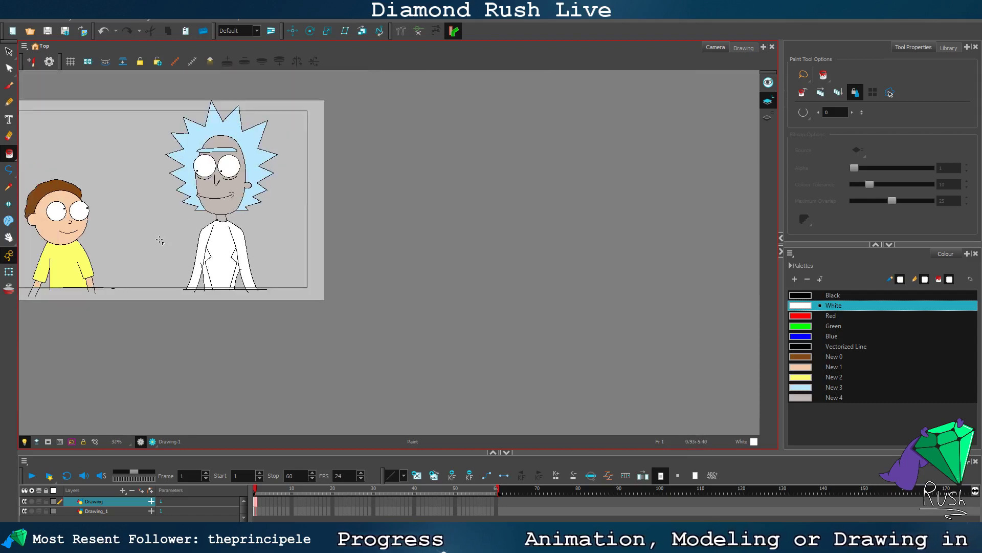
{"action": "scroll", "coordinate": [136, 225], "scroll_direction": "up", "scroll_amount": 5}
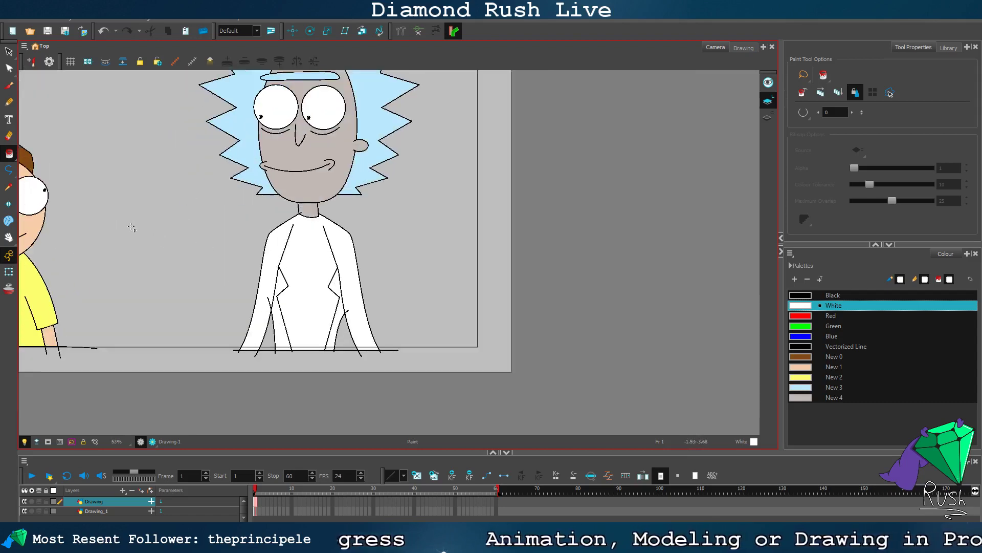
{"action": "scroll", "coordinate": [237, 263], "scroll_direction": "down", "scroll_amount": 3}
{"action": "scroll", "coordinate": [236, 266], "scroll_direction": "up", "scroll_amount": 1}
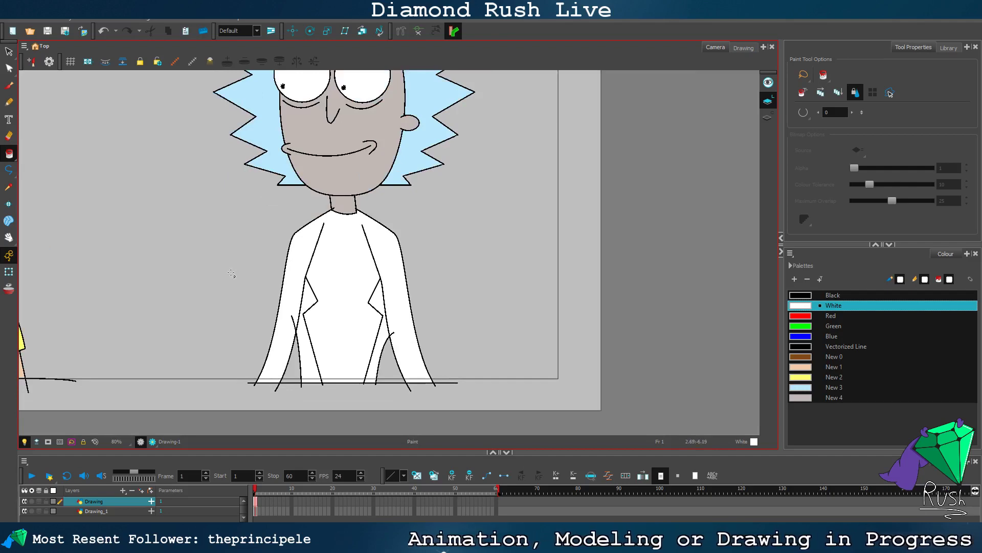
Step: Delete the upper ends of both coat edge lines that overshoot the inner arm lines, using the Contour Editor
{"action": "scroll", "coordinate": [313, 353], "scroll_direction": "up", "scroll_amount": 3}
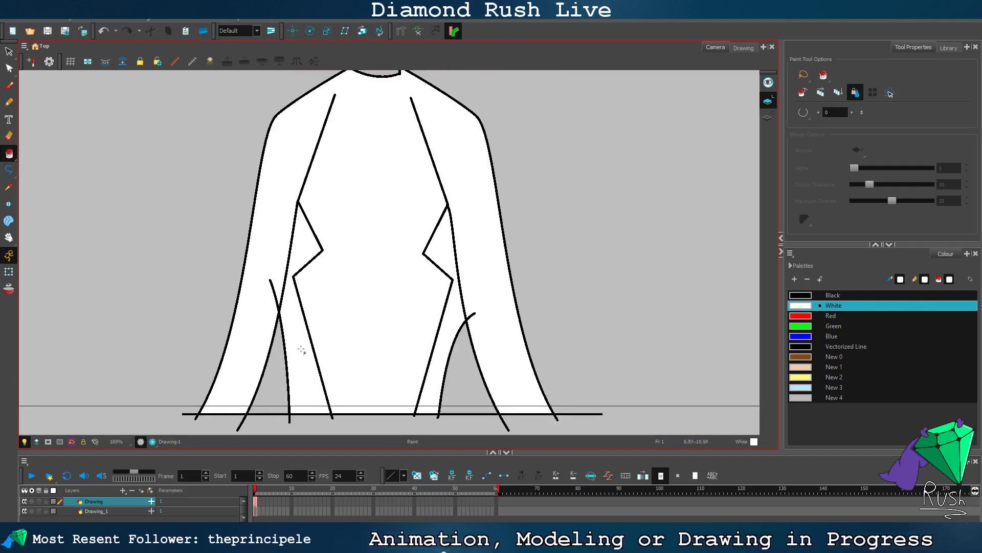
{"action": "key", "text": "alt+q"}
{"action": "scroll", "coordinate": [251, 288], "scroll_direction": "up", "scroll_amount": 2}
{"action": "left_click", "coordinate": [252, 288]}
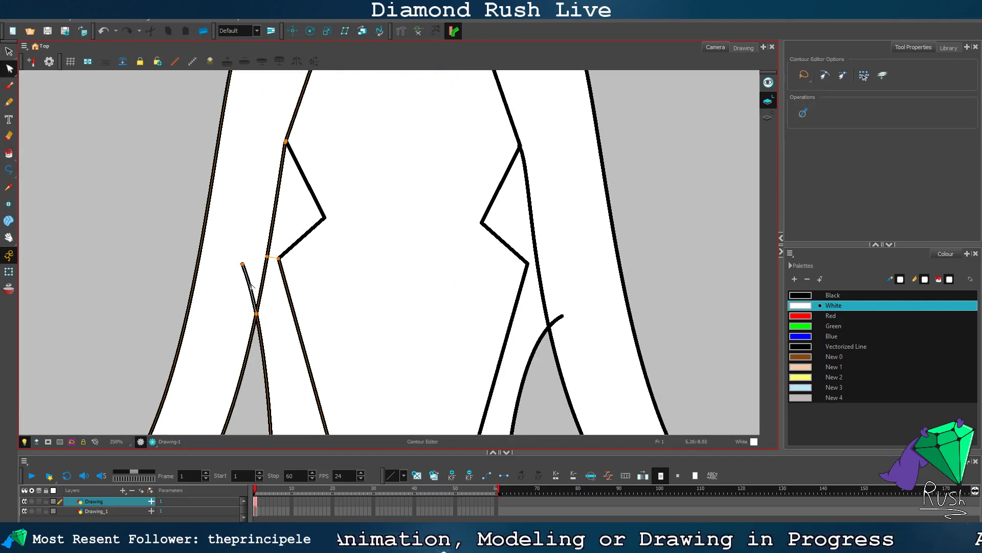
{"action": "key", "text": "Delete"}
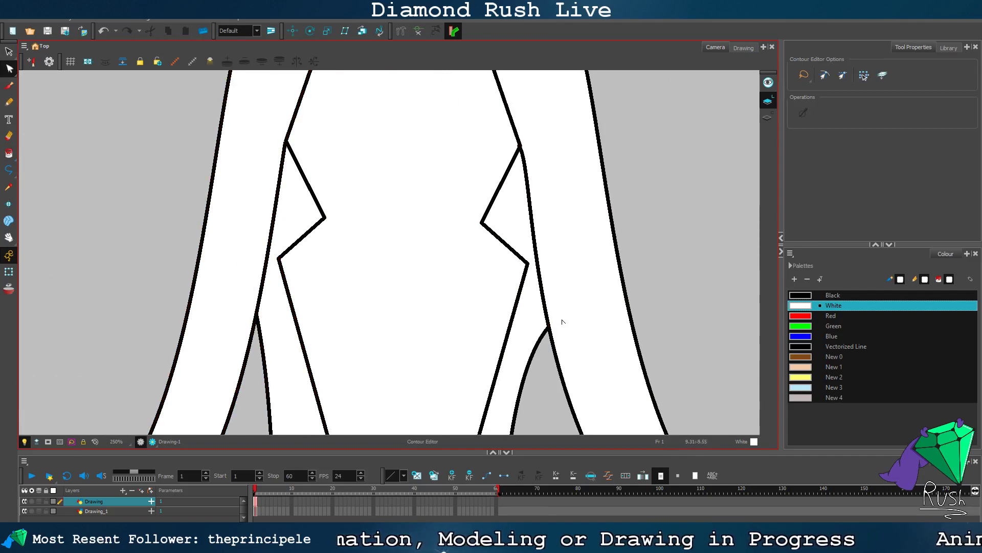
Step: Flatten the boy-side coat edge into a nearly straight line by adjusting its curve handle below the inner arm line
{"action": "scroll", "coordinate": [562, 320], "scroll_direction": "down", "scroll_amount": 3}
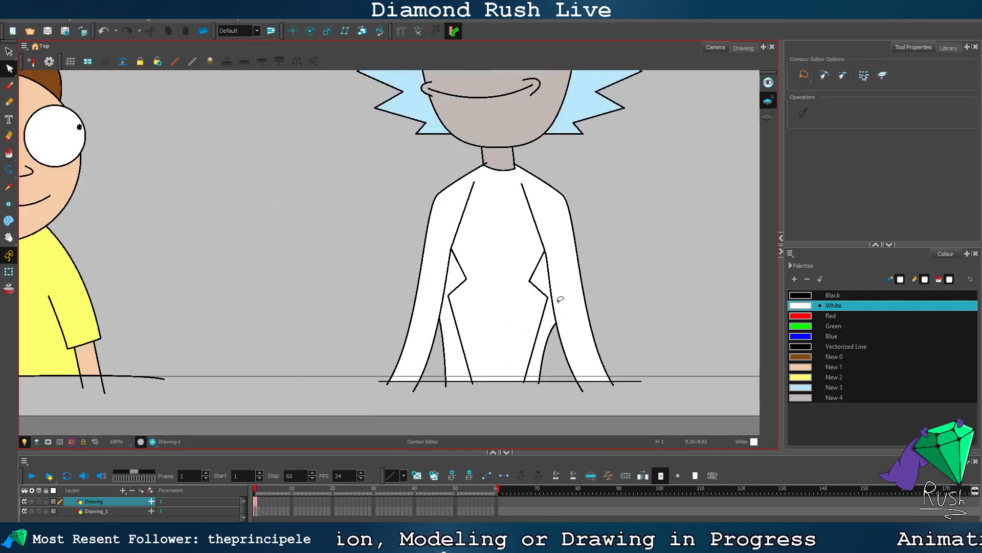
{"action": "scroll", "coordinate": [447, 368], "scroll_direction": "up", "scroll_amount": 2}
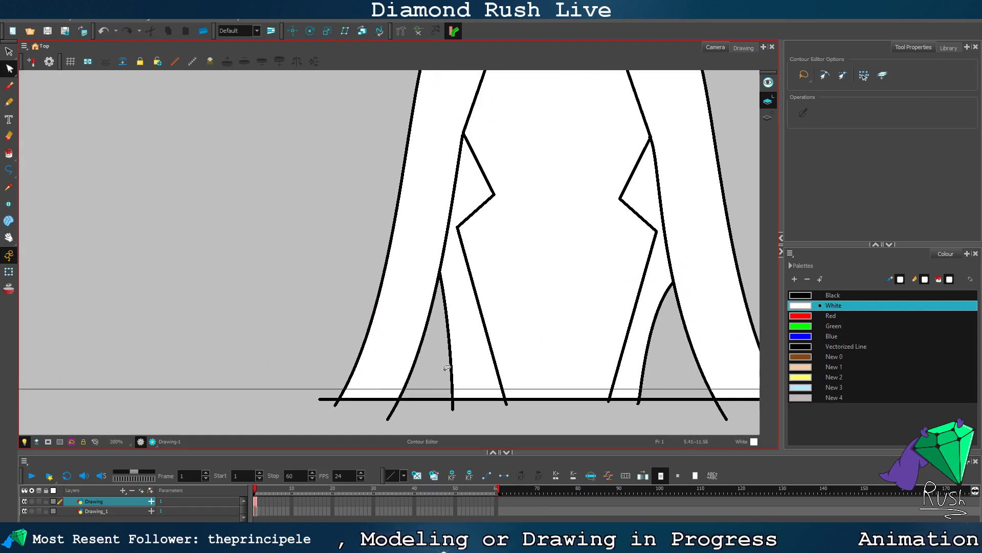
{"action": "key", "text": "ctrl+a"}
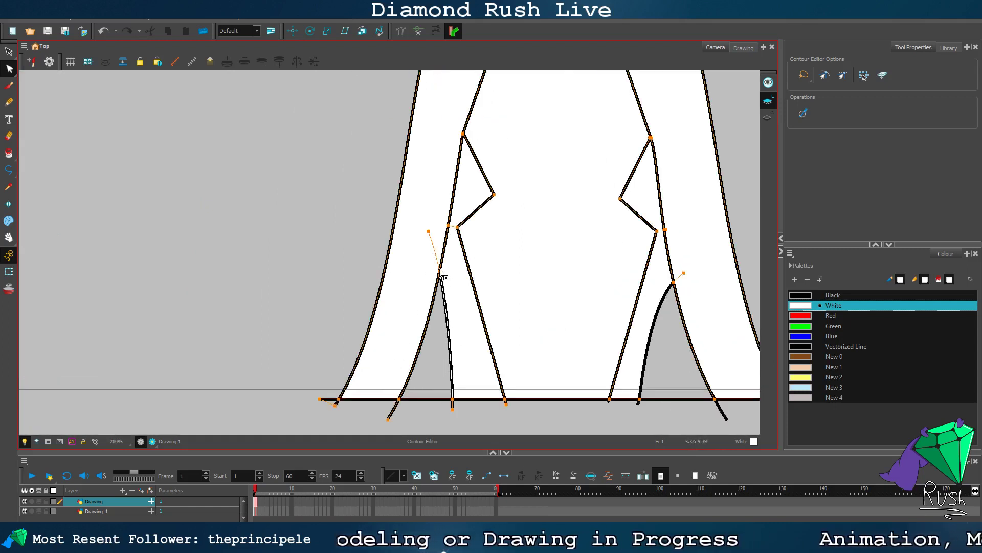
{"action": "left_click", "coordinate": [433, 355]}
{"action": "scroll", "coordinate": [434, 342], "scroll_direction": "up", "scroll_amount": 2}
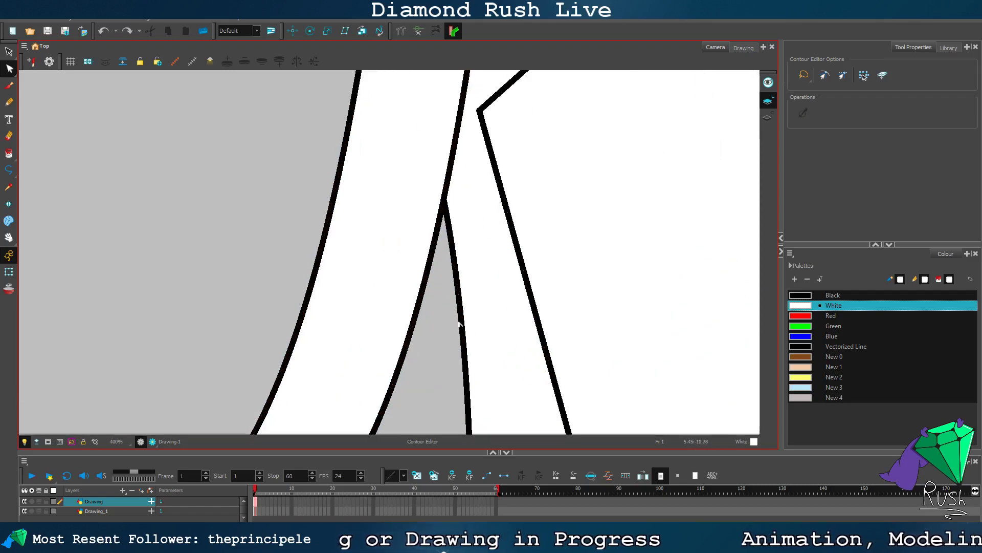
{"action": "left_click", "coordinate": [444, 202]}
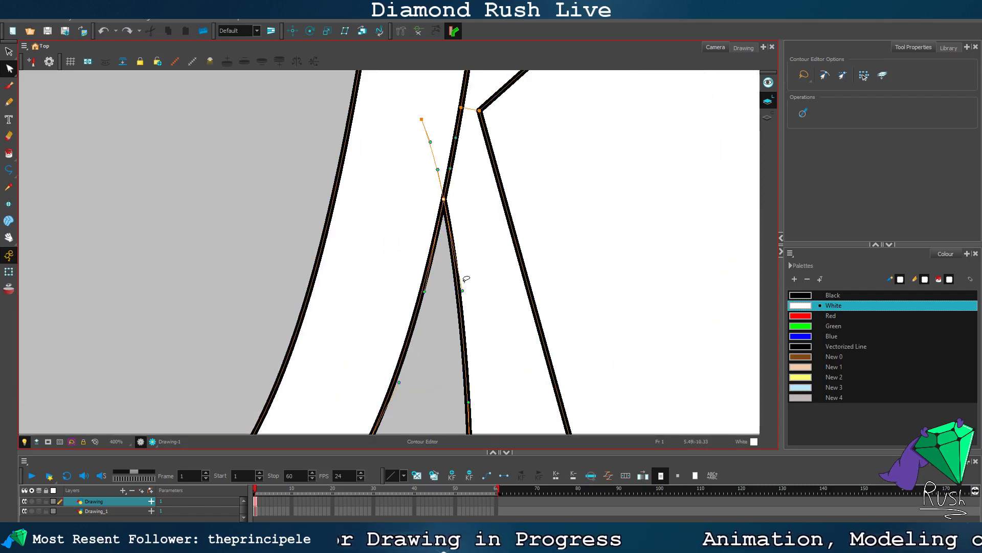
{"action": "mouse_move", "coordinate": [461, 305]}
{"action": "left_mouse_down"}
{"action": "mouse_move", "coordinate": [451, 317]}
{"action": "mouse_move", "coordinate": [453, 309]}
{"action": "left_mouse_up"}
{"action": "left_click", "coordinate": [238, 261]}
{"action": "scroll", "coordinate": [245, 270], "scroll_direction": "down", "scroll_amount": 3}
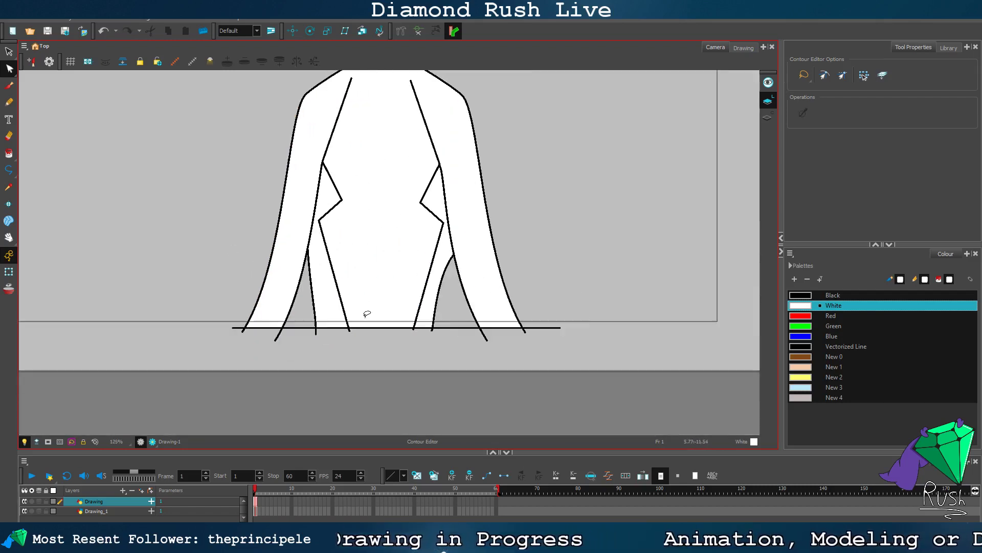
Step: Straighten the ear-side coat edge between the inner arm line and the base line by adjusting its upper curve handle
{"action": "scroll", "coordinate": [438, 291], "scroll_direction": "up", "scroll_amount": 2}
{"action": "left_click", "coordinate": [445, 273]}
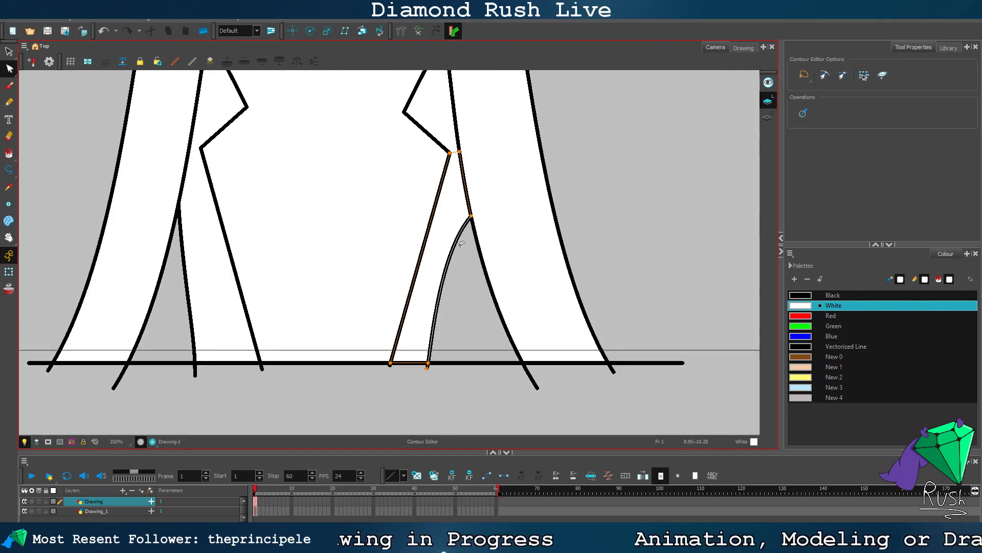
{"action": "left_click", "coordinate": [470, 217]}
{"action": "left_click_drag", "start_coordinate": [441, 252], "coordinate": [458, 256]}
{"action": "left_click", "coordinate": [591, 231]}
{"action": "scroll", "coordinate": [459, 272], "scroll_direction": "down", "scroll_amount": 1}
{"action": "scroll", "coordinate": [459, 274], "scroll_direction": "down", "scroll_amount": 3}
Step: Bow the ear-side coat edge outward toward the sleeve by repositioning its upper and lower curve handles
{"action": "scroll", "coordinate": [412, 238], "scroll_direction": "up", "scroll_amount": 4}
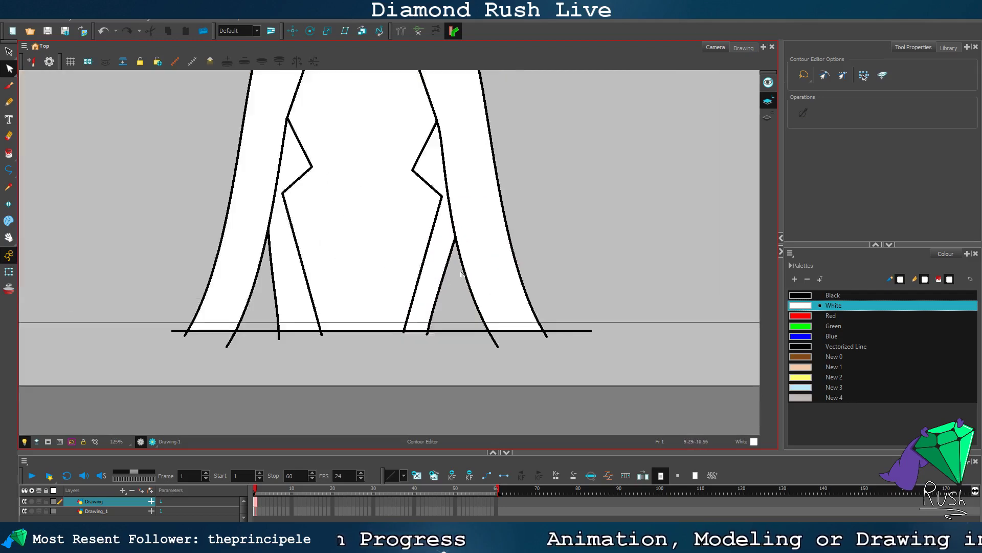
{"action": "scroll", "coordinate": [450, 229], "scroll_direction": "up", "scroll_amount": 2}
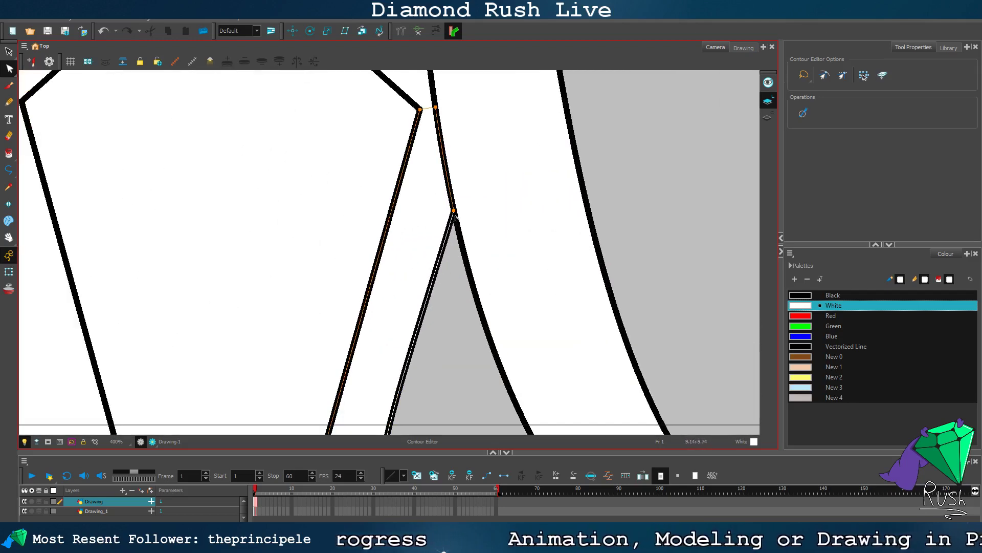
{"action": "left_click", "coordinate": [455, 211]}
{"action": "mouse_move", "coordinate": [455, 212]}
{"action": "left_mouse_down"}
{"action": "mouse_move", "coordinate": [451, 285]}
{"action": "mouse_move", "coordinate": [436, 290]}
{"action": "mouse_move", "coordinate": [438, 279]}
{"action": "mouse_move", "coordinate": [454, 292]}
{"action": "left_mouse_up"}
{"action": "scroll", "coordinate": [381, 404], "scroll_direction": "down", "scroll_amount": 1}
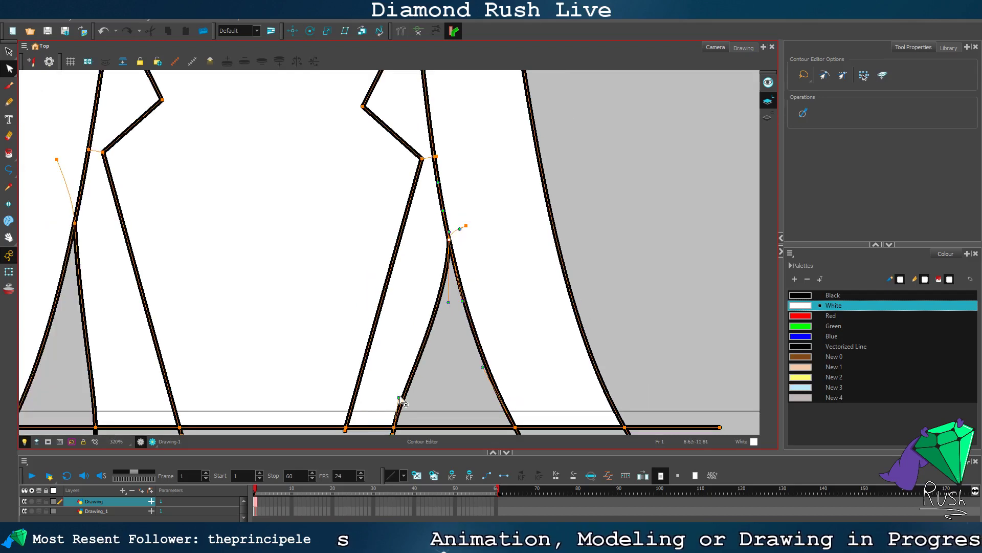
{"action": "left_click_drag", "start_coordinate": [400, 398], "coordinate": [420, 389]}
{"action": "left_click", "coordinate": [629, 194]}
{"action": "scroll", "coordinate": [498, 238], "scroll_direction": "down", "scroll_amount": 5}
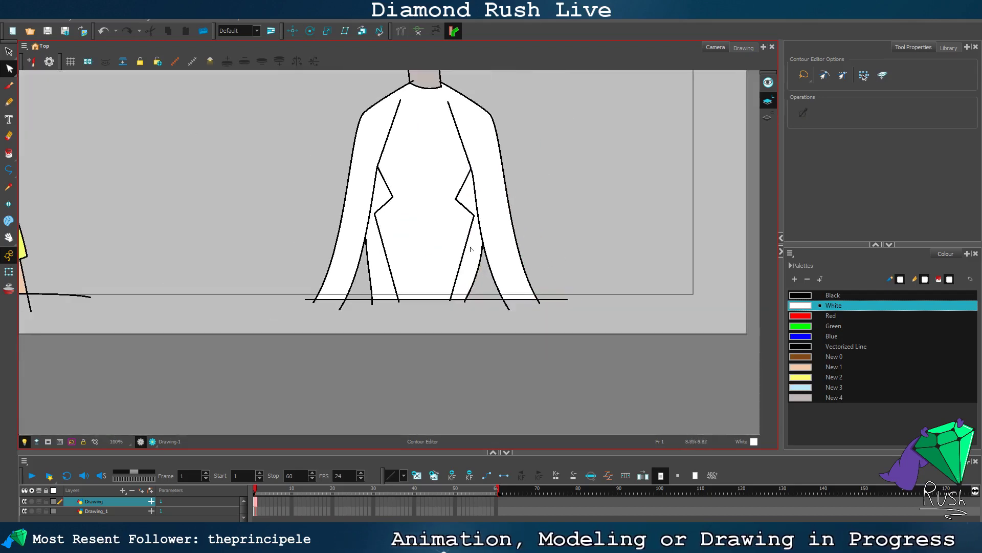
Step: Reshape the lower part of the ear-side coat edge into an almost straight run to the base line by adjusting its lower curve handle
{"action": "scroll", "coordinate": [465, 281], "scroll_direction": "up", "scroll_amount": 4}
{"action": "key", "text": "ctrl+a"}
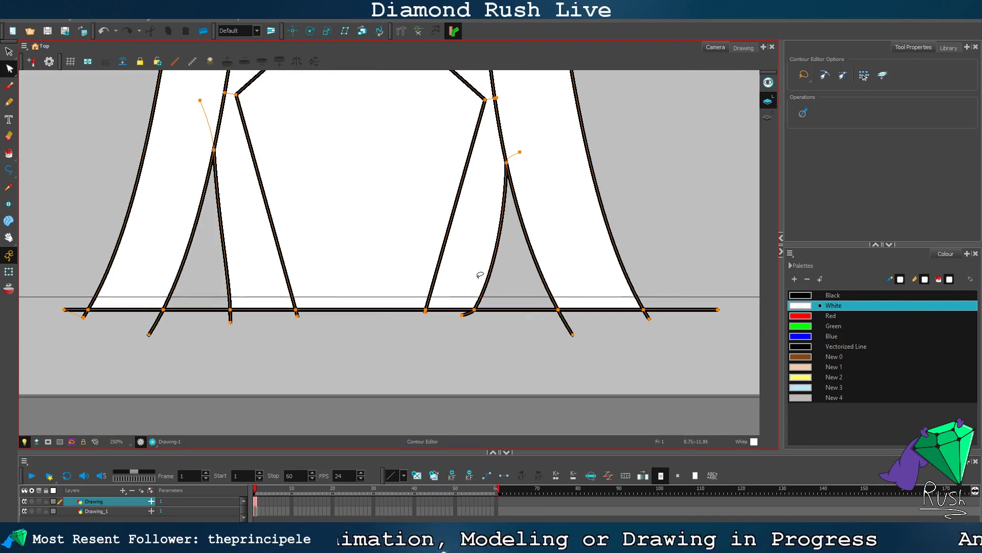
{"action": "left_click", "coordinate": [474, 309]}
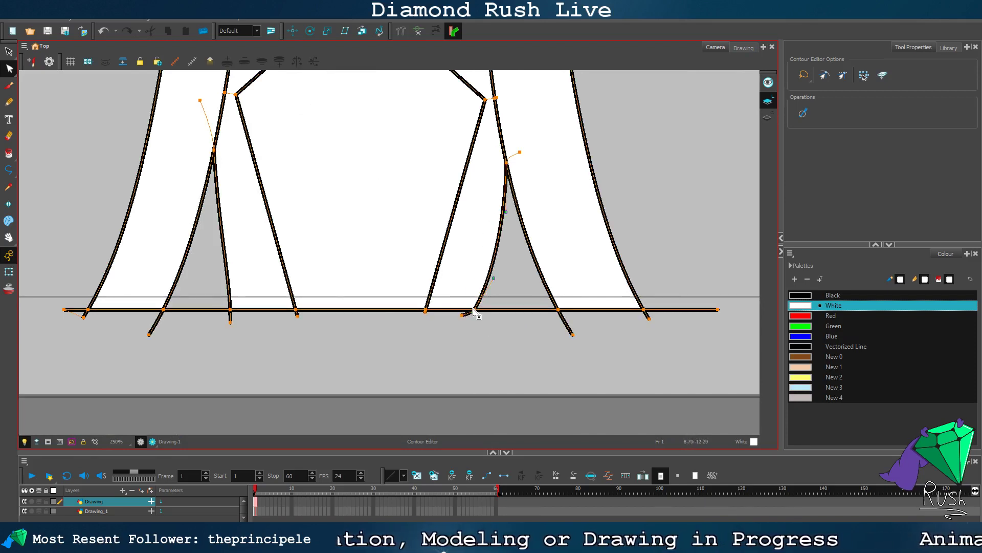
{"action": "left_click_drag", "start_coordinate": [495, 279], "coordinate": [484, 260]}
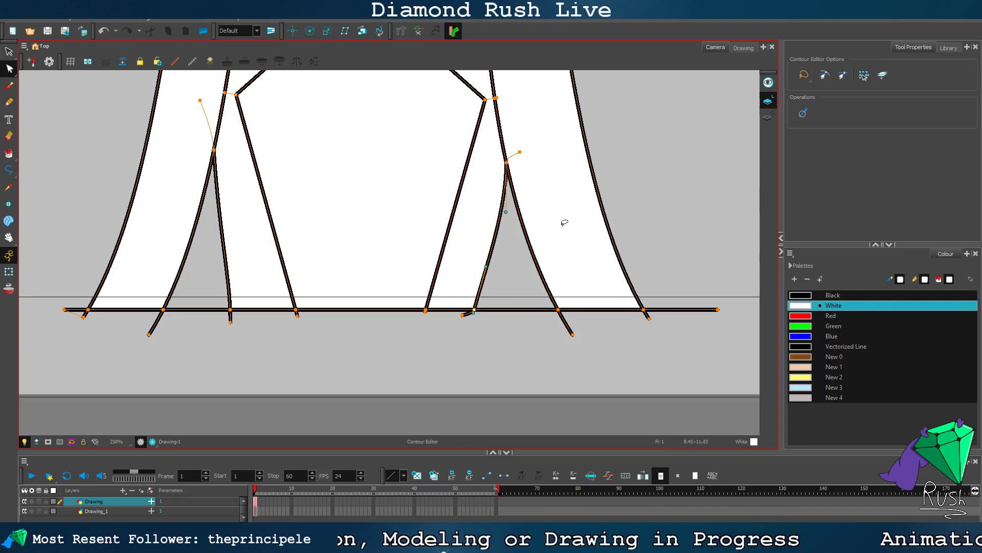
{"action": "left_click", "coordinate": [632, 173]}
Step: Widen the whole coat drawing slightly toward the boy's side, then shift it back so it is centred under the neck
{"action": "scroll", "coordinate": [409, 190], "scroll_direction": "down", "scroll_amount": 5}
{"action": "scroll", "coordinate": [375, 147], "scroll_direction": "down", "scroll_amount": 1}
{"action": "scroll", "coordinate": [396, 116], "scroll_direction": "up", "scroll_amount": 3}
{"action": "scroll", "coordinate": [393, 95], "scroll_direction": "down", "scroll_amount": 5}
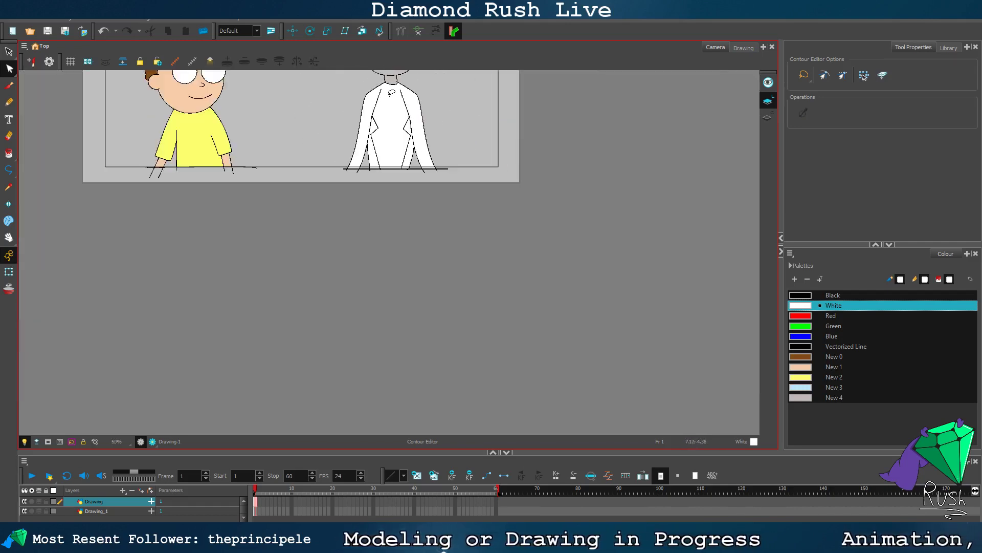
{"action": "scroll", "coordinate": [416, 88], "scroll_direction": "up", "scroll_amount": 6}
{"action": "scroll", "coordinate": [462, 165], "scroll_direction": "down", "scroll_amount": 2}
{"action": "scroll", "coordinate": [463, 165], "scroll_direction": "down", "scroll_amount": 2}
{"action": "scroll", "coordinate": [455, 156], "scroll_direction": "up", "scroll_amount": 2}
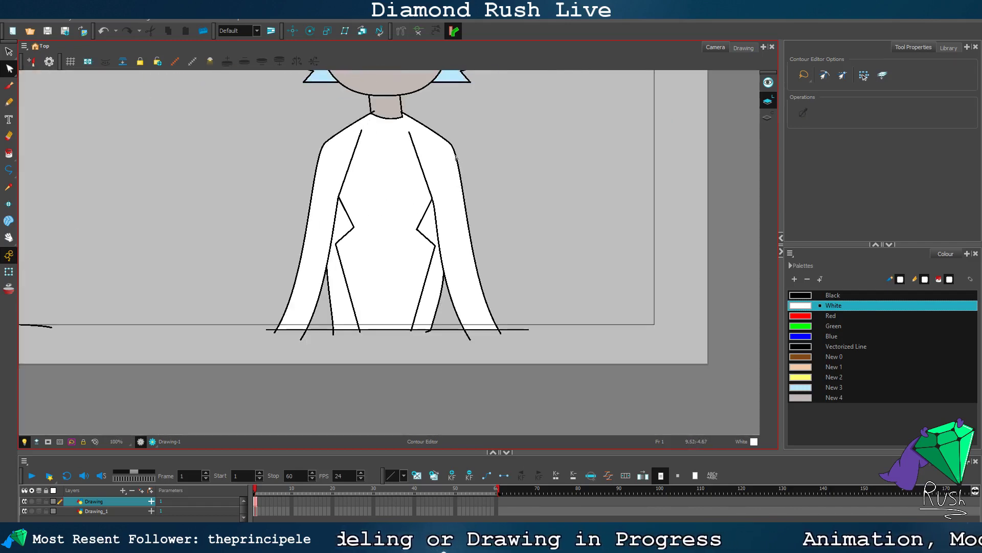
{"action": "mouse_move", "coordinate": [476, 121]}
{"action": "left_mouse_down"}
{"action": "mouse_move", "coordinate": [351, 107]}
{"action": "mouse_move", "coordinate": [447, 124]}
{"action": "mouse_move", "coordinate": [523, 211]}
{"action": "mouse_move", "coordinate": [477, 339]}
{"action": "mouse_move", "coordinate": [350, 366]}
{"action": "mouse_move", "coordinate": [261, 282]}
{"action": "mouse_move", "coordinate": [243, 188]}
{"action": "mouse_move", "coordinate": [328, 125]}
{"action": "left_mouse_up"}
{"action": "left_click", "coordinate": [322, 120]}
{"action": "left_click", "coordinate": [9, 51]}
{"action": "left_click_drag", "start_coordinate": [267, 226], "coordinate": [245, 225]}
{"action": "left_click_drag", "start_coordinate": [362, 203], "coordinate": [373, 202]}
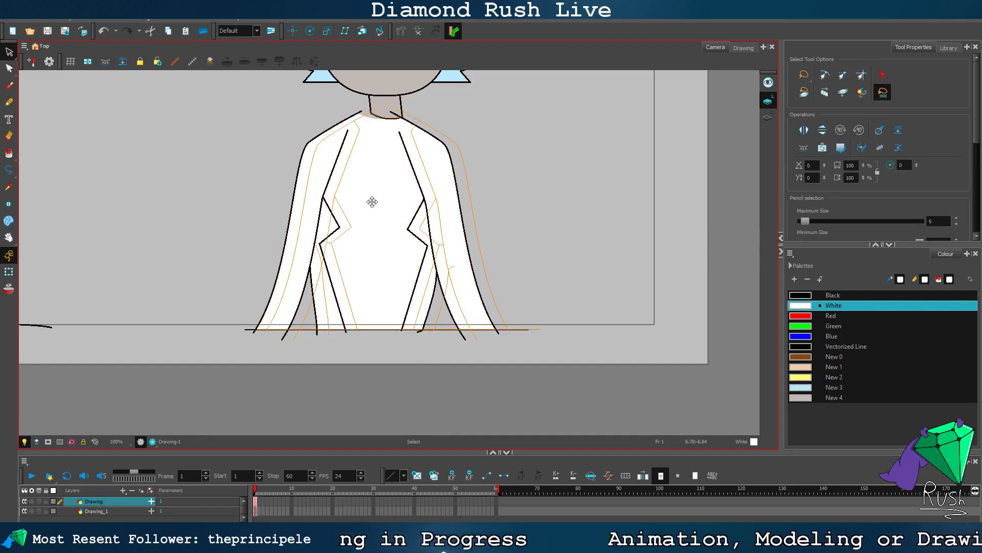
{"action": "left_click", "coordinate": [542, 198]}
{"action": "scroll", "coordinate": [541, 198], "scroll_direction": "down", "scroll_amount": 4}
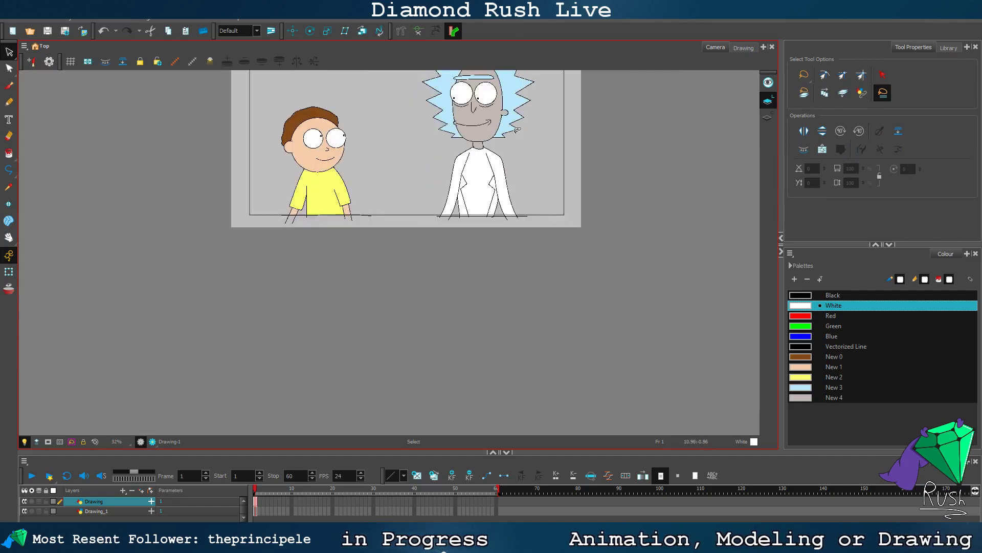
{"action": "scroll", "coordinate": [530, 154], "scroll_direction": "up", "scroll_amount": 5}
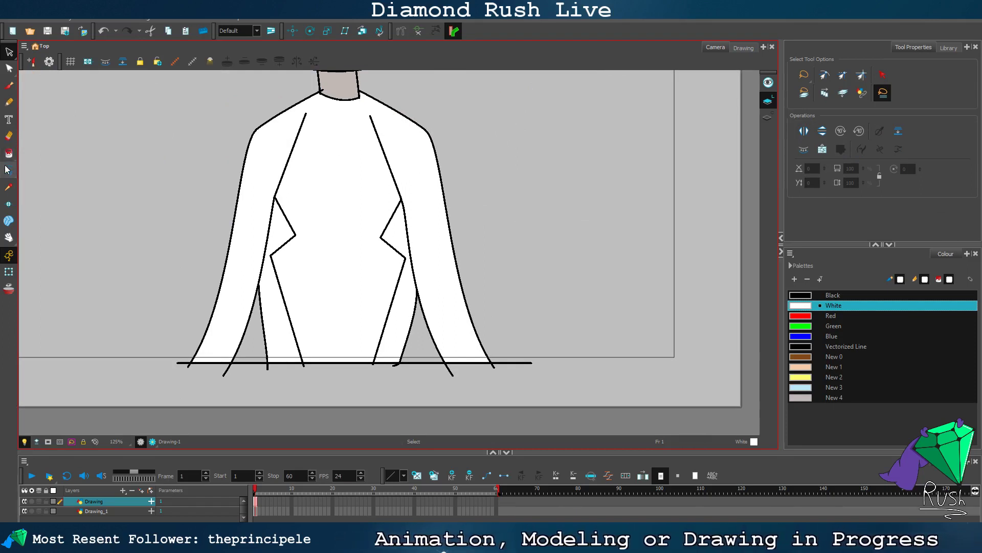
Step: Draw a straight Polyline shirt edge from the boy-side neck corner down to the foot of the boy-side lapel line
{"action": "left_click", "coordinate": [10, 169]}
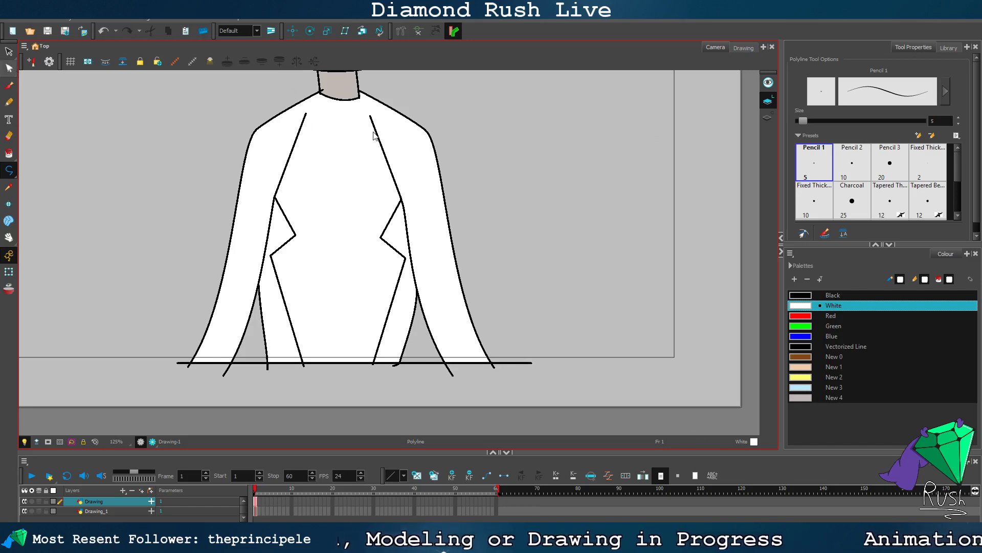
{"action": "key", "text": "alt+q"}
{"action": "scroll", "coordinate": [302, 105], "scroll_direction": "up", "scroll_amount": 2}
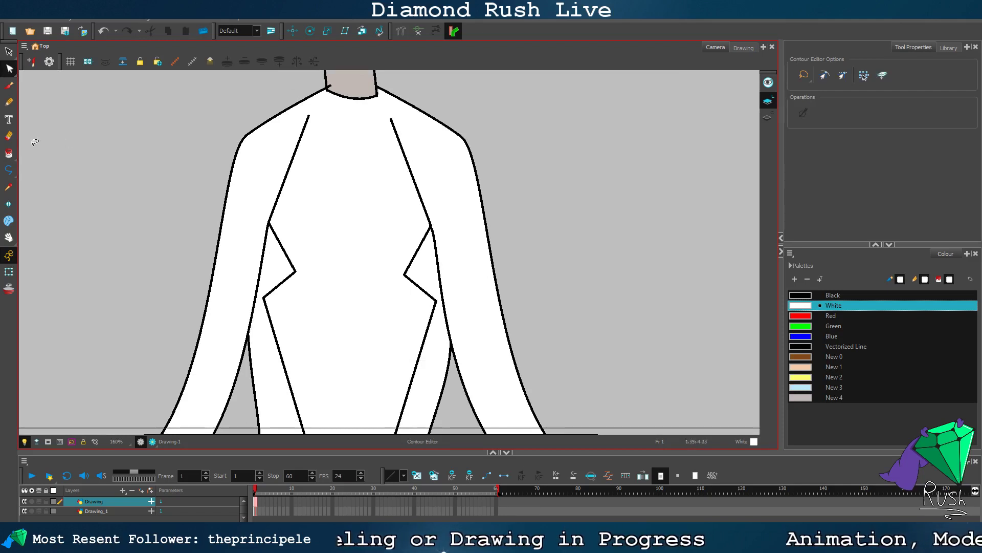
{"action": "left_click", "coordinate": [9, 170]}
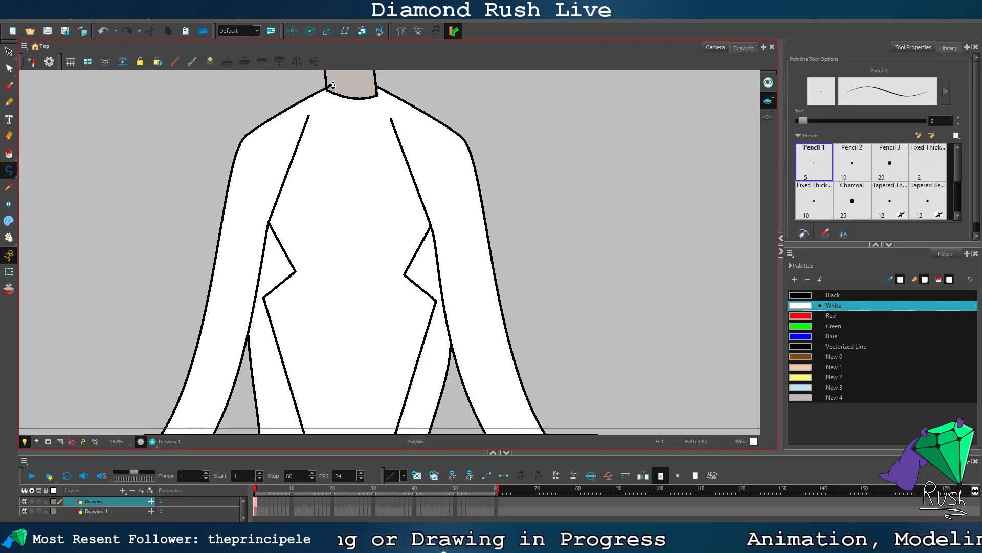
{"action": "scroll", "coordinate": [306, 422], "scroll_direction": "down", "scroll_amount": 2}
{"action": "left_click", "coordinate": [305, 429]}
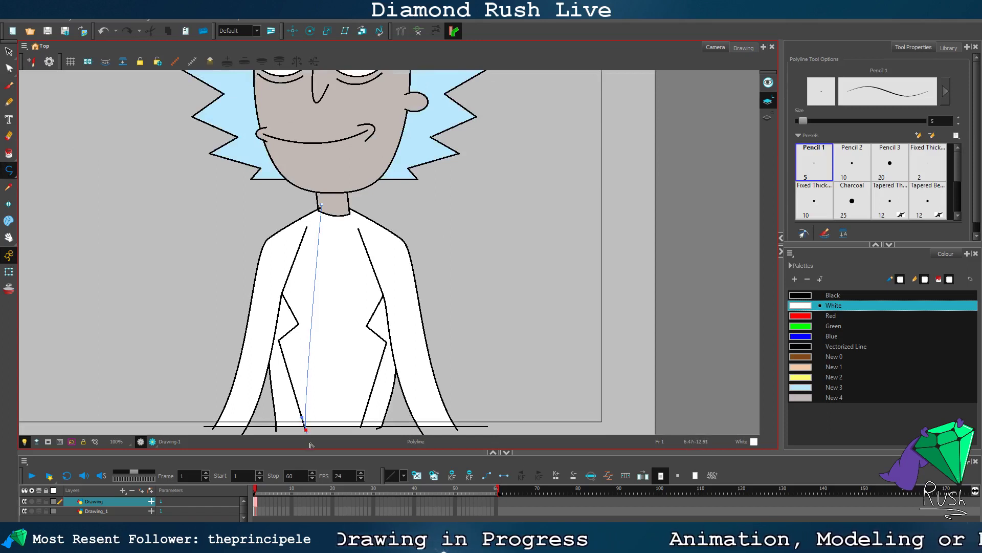
Step: Recolour the newly drawn boy-side shirt edge to Black
{"action": "left_click", "coordinate": [829, 296]}
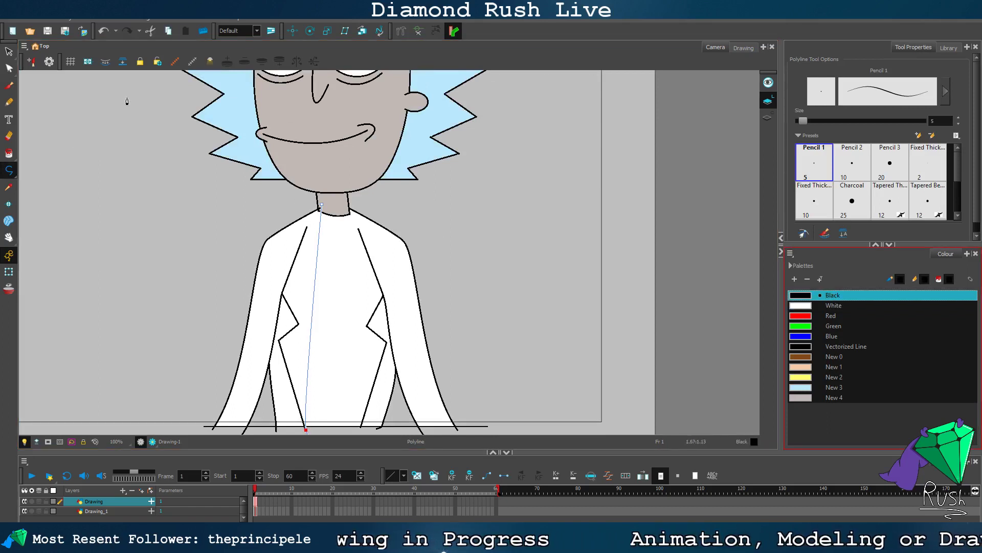
{"action": "left_click", "coordinate": [8, 51]}
{"action": "scroll", "coordinate": [296, 177], "scroll_direction": "up", "scroll_amount": 2}
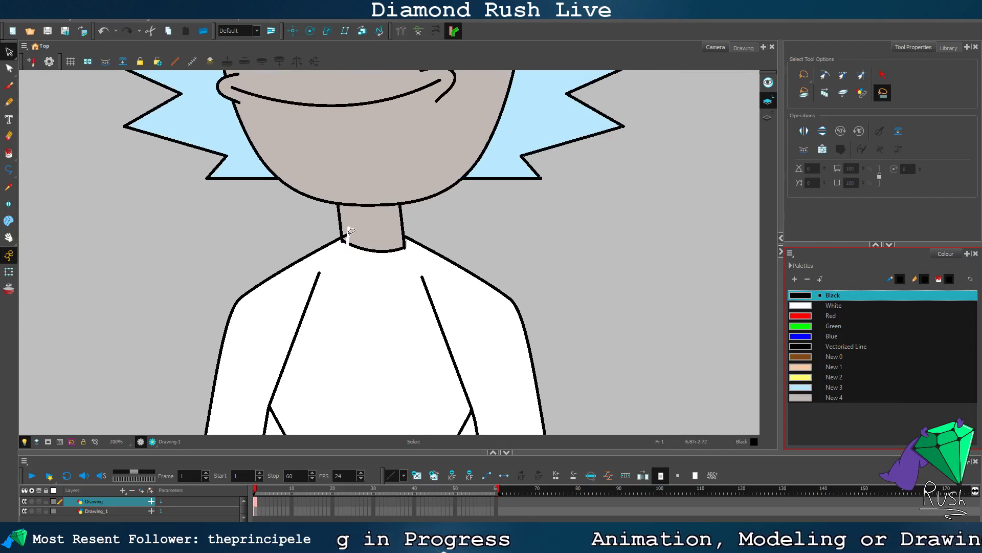
{"action": "left_click", "coordinate": [351, 232]}
{"action": "left_click", "coordinate": [828, 304]}
{"action": "left_click", "coordinate": [829, 296]}
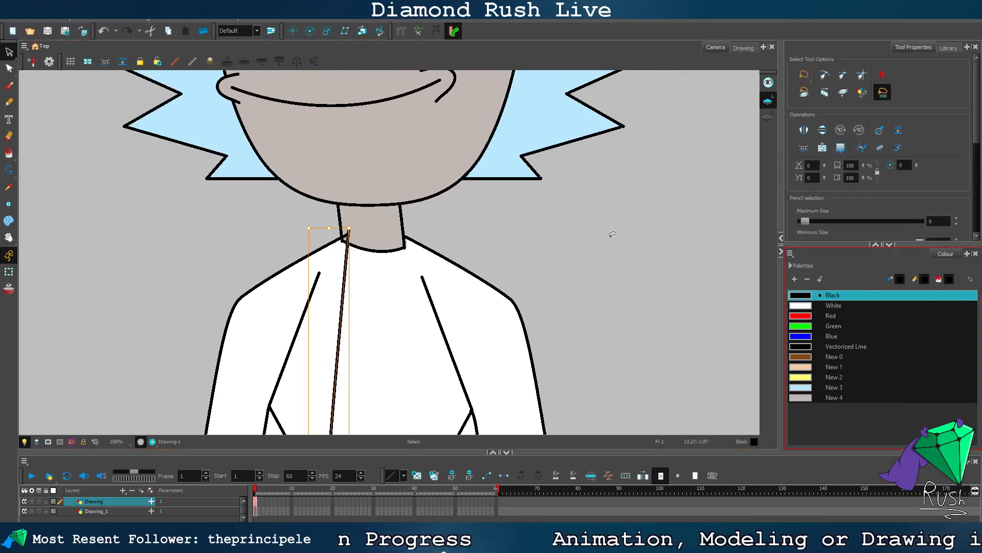
{"action": "left_click", "coordinate": [612, 234]}
Step: Draw a matching black Polyline shirt edge from the ear-side neck corner down to the base line
{"action": "scroll", "coordinate": [510, 261], "scroll_direction": "down", "scroll_amount": 2}
{"action": "scroll", "coordinate": [480, 308], "scroll_direction": "up", "scroll_amount": 1}
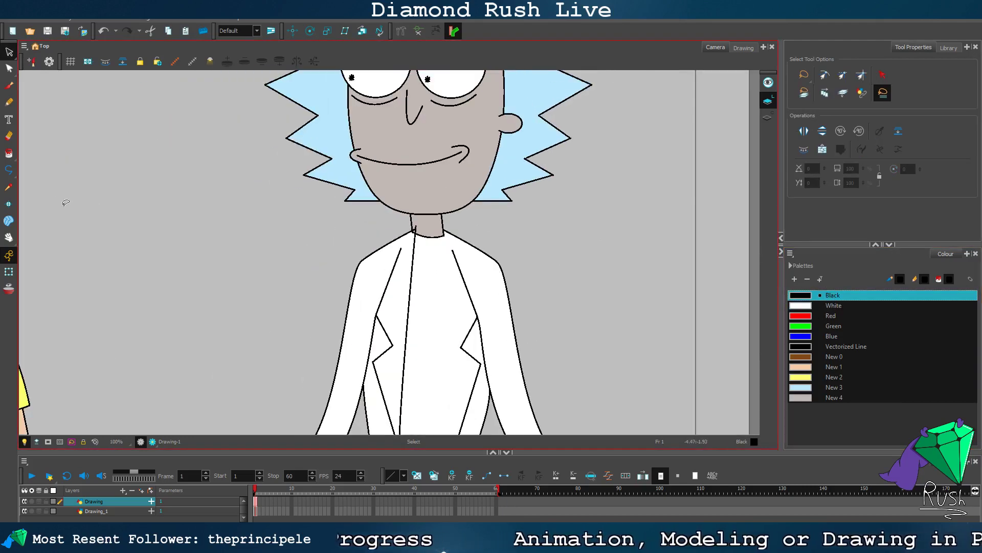
{"action": "left_click", "coordinate": [9, 169]}
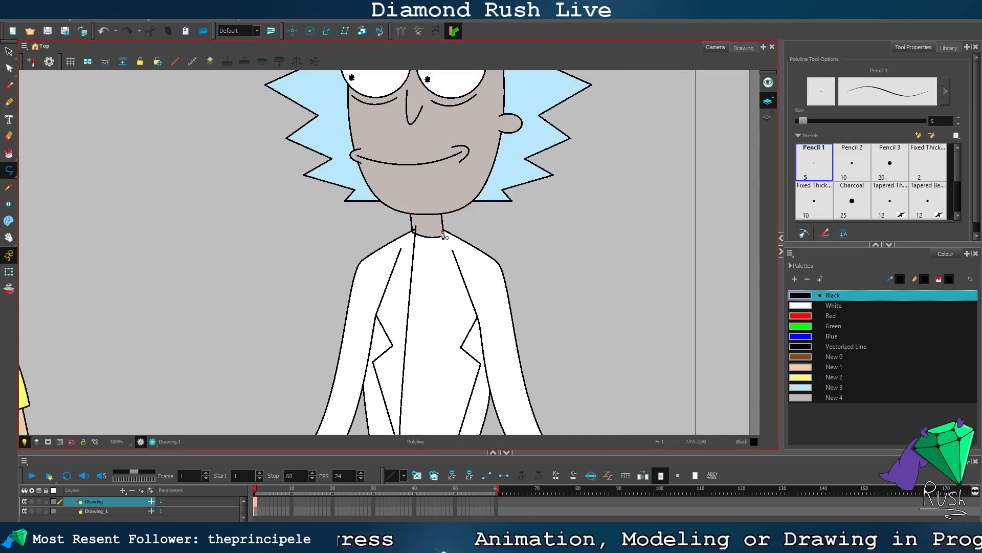
{"action": "scroll", "coordinate": [463, 425], "scroll_direction": "down", "scroll_amount": 3}
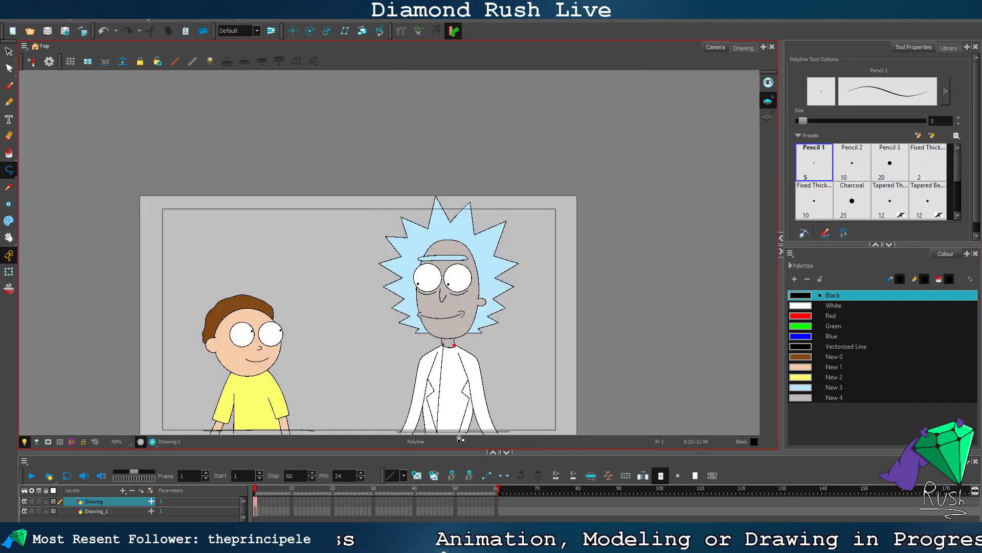
{"action": "scroll", "coordinate": [522, 394], "scroll_direction": "up", "scroll_amount": 3}
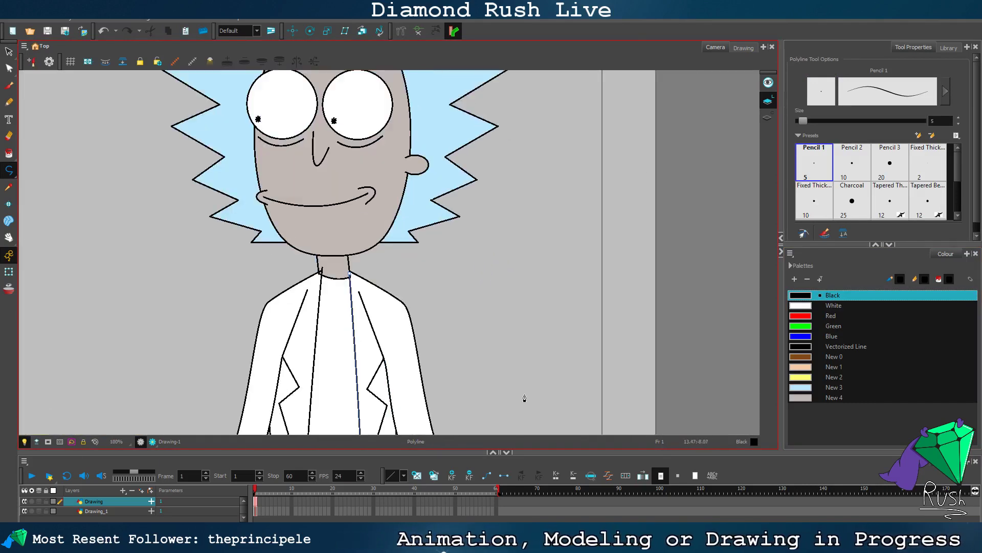
Step: Move the upper end of the boy-side shirt edge onto the neck corner and delete the shoulder line's stub overlapping the neck
{"action": "left_click", "coordinate": [9, 237]}
{"action": "left_click_drag", "start_coordinate": [184, 284], "coordinate": [178, 182]}
{"action": "scroll", "coordinate": [310, 343], "scroll_direction": "up", "scroll_amount": 2}
{"action": "scroll", "coordinate": [568, 213], "scroll_direction": "down", "scroll_amount": 2}
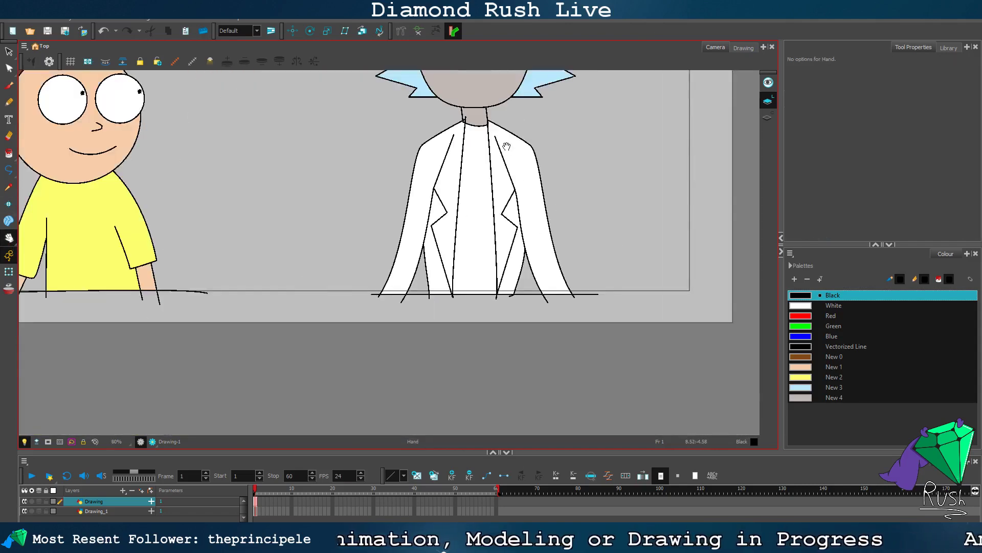
{"action": "left_click", "coordinate": [9, 68]}
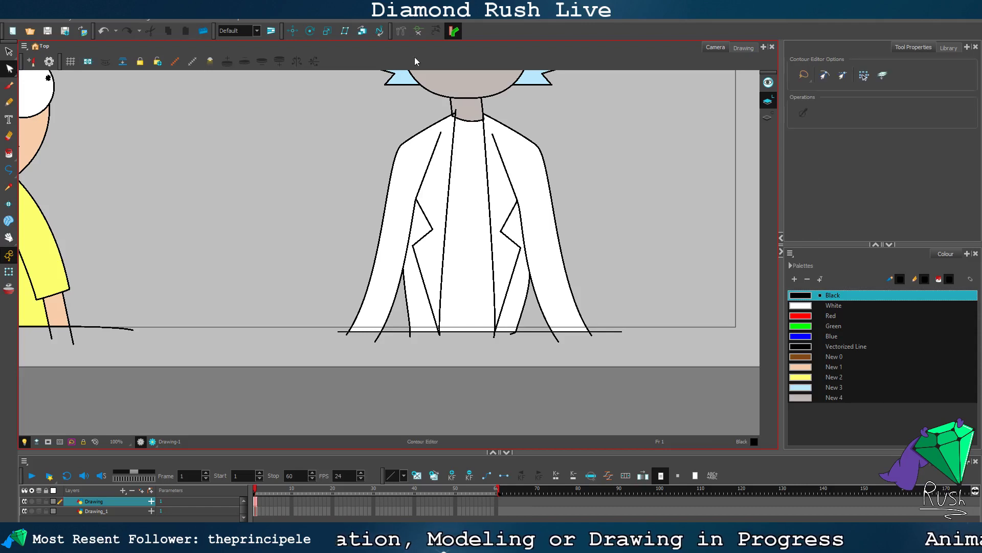
{"action": "scroll", "coordinate": [492, 107], "scroll_direction": "up", "scroll_amount": 2}
{"action": "scroll", "coordinate": [439, 111], "scroll_direction": "up", "scroll_amount": 2}
{"action": "left_click", "coordinate": [414, 110]}
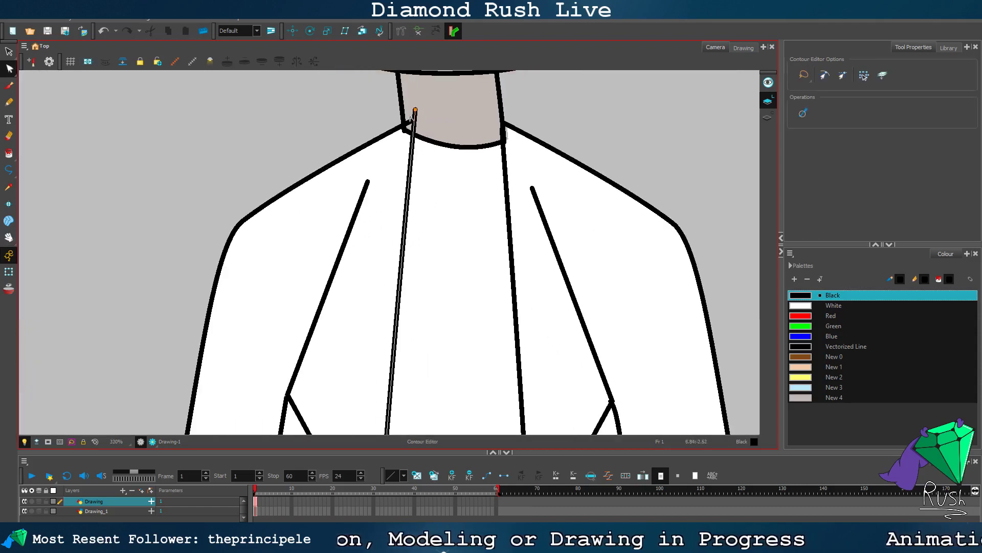
{"action": "left_click_drag", "start_coordinate": [407, 121], "coordinate": [403, 119]}
{"action": "left_click", "coordinate": [370, 107]}
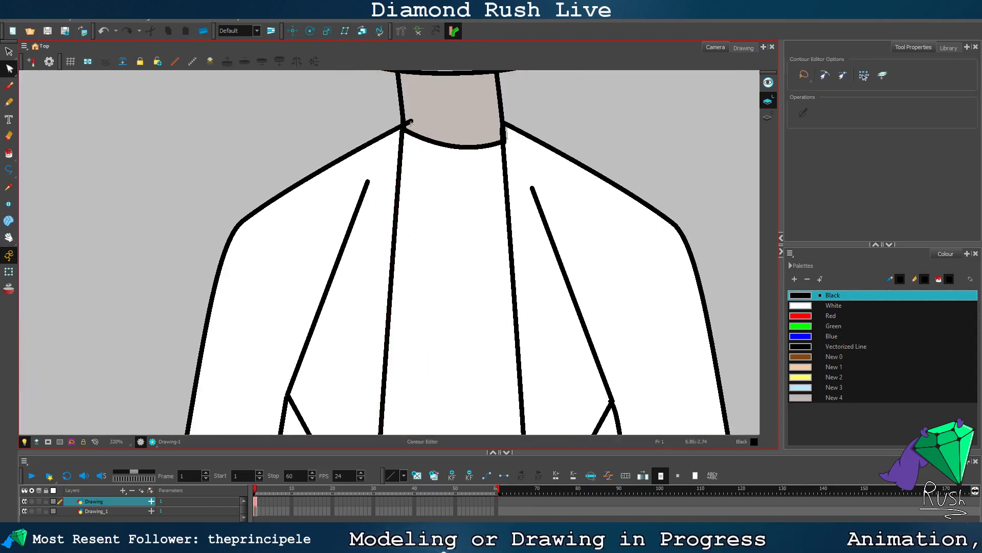
{"action": "left_click", "coordinate": [410, 123]}
{"action": "key", "text": "Delete"}
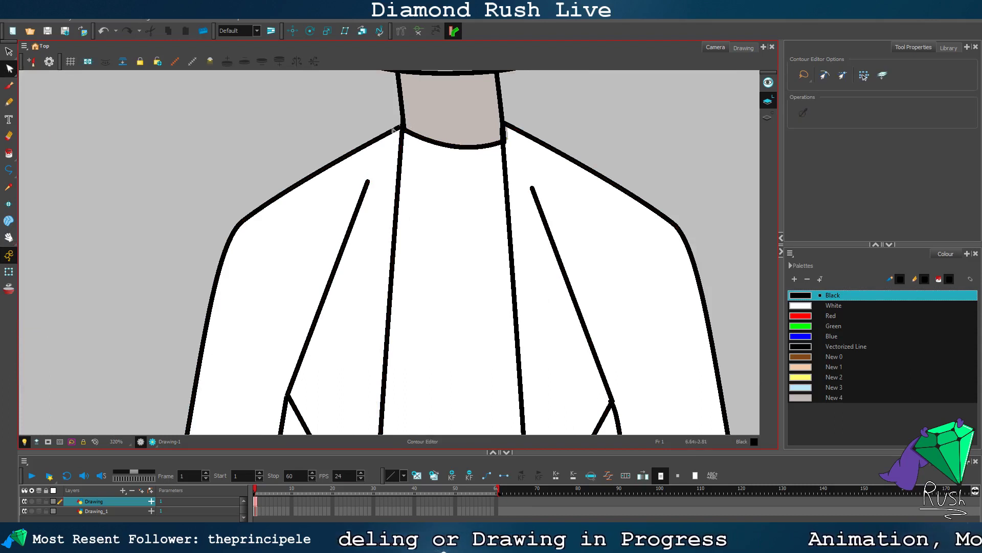
Step: Pull the ear-side corner point of the coat's neckline inward onto the neck line with the Contour Editor
{"action": "scroll", "coordinate": [393, 130], "scroll_direction": "up", "scroll_amount": 2}
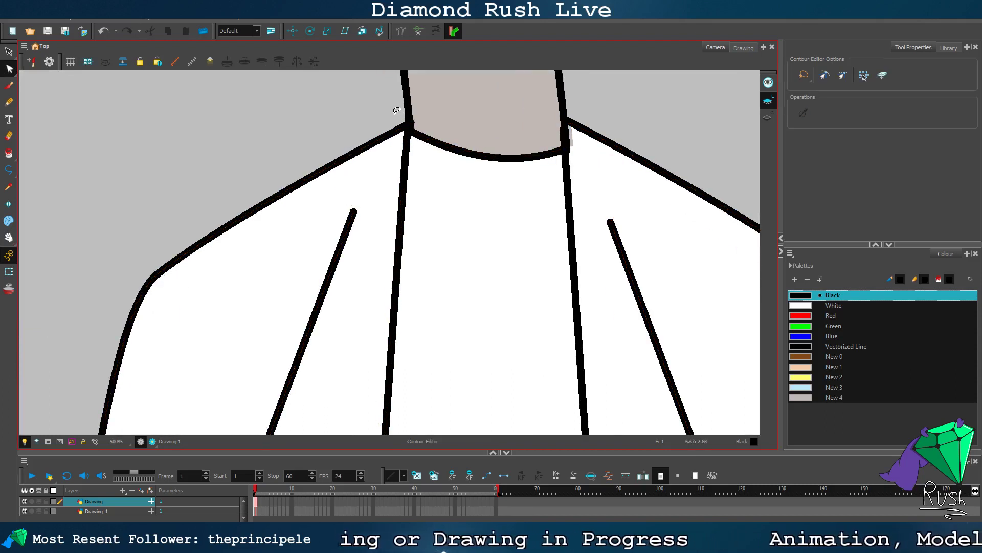
{"action": "left_click", "coordinate": [572, 135]}
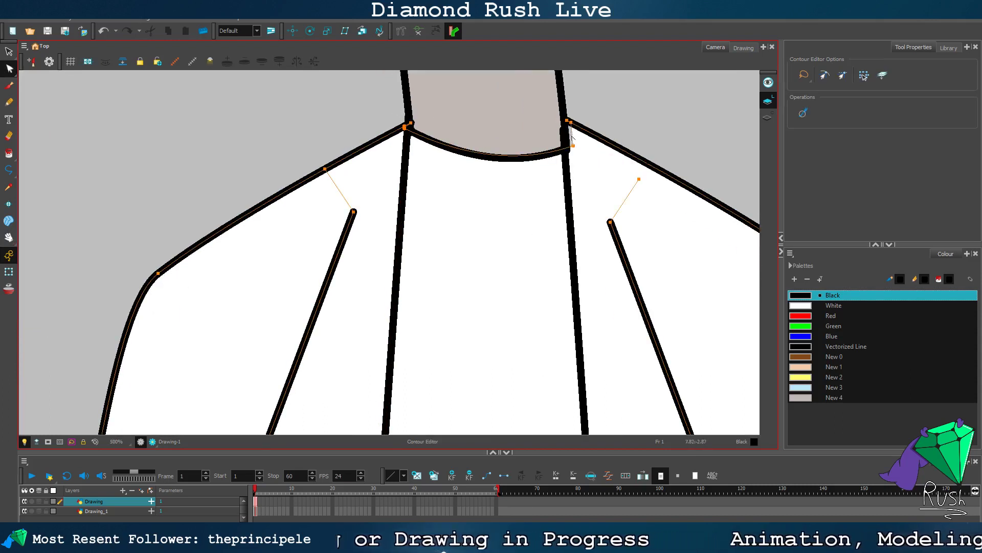
{"action": "left_click_drag", "start_coordinate": [574, 146], "coordinate": [568, 147]}
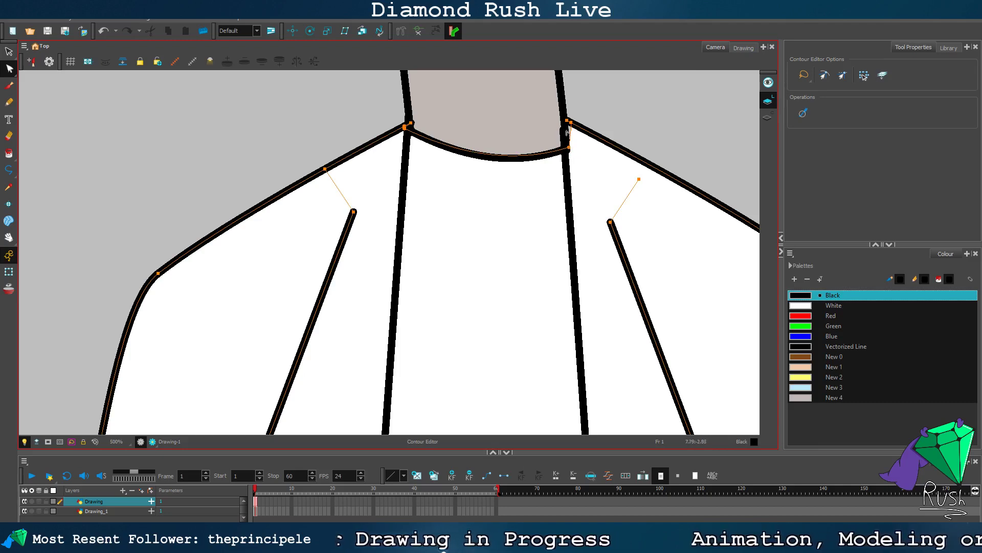
{"action": "left_click", "coordinate": [588, 100]}
Step: Add the palette colour New 5 and set it to a light aqua sampled with the colour picker's eyedropper
{"action": "scroll", "coordinate": [595, 99], "scroll_direction": "down", "scroll_amount": 2}
{"action": "scroll", "coordinate": [595, 100], "scroll_direction": "down", "scroll_amount": 5}
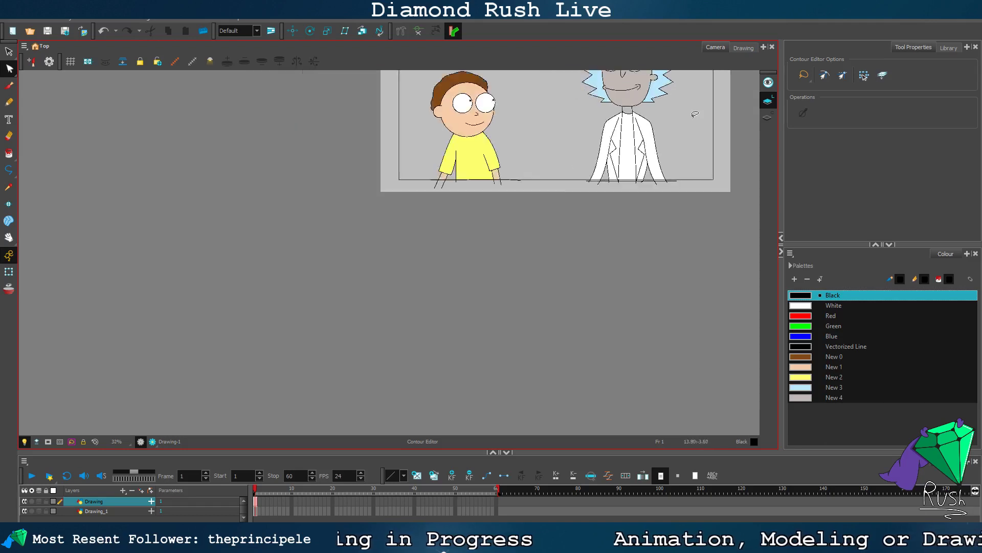
{"action": "scroll", "coordinate": [540, 228], "scroll_direction": "up", "scroll_amount": 3}
{"action": "scroll", "coordinate": [476, 239], "scroll_direction": "down", "scroll_amount": 3}
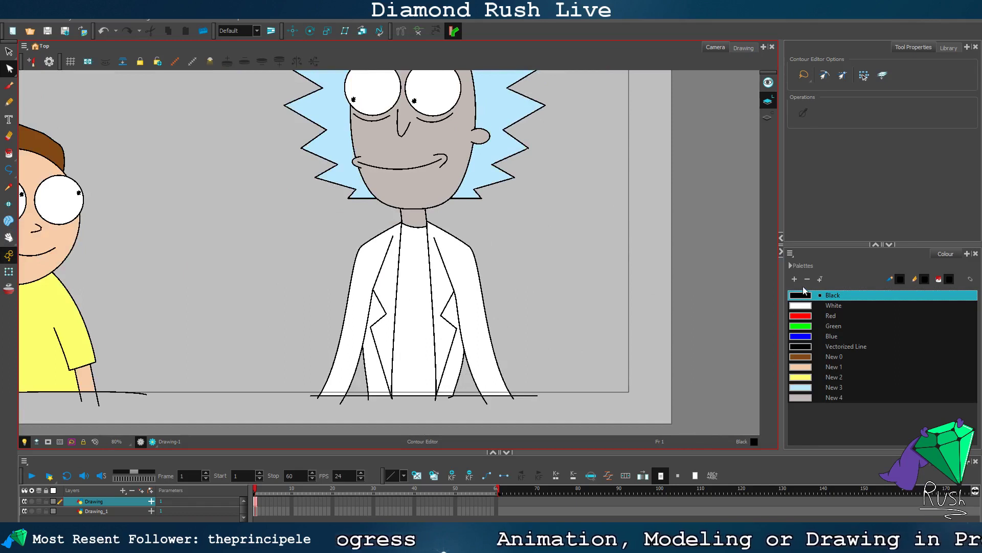
{"action": "left_click", "coordinate": [794, 279]}
{"action": "double_click", "coordinate": [801, 407]}
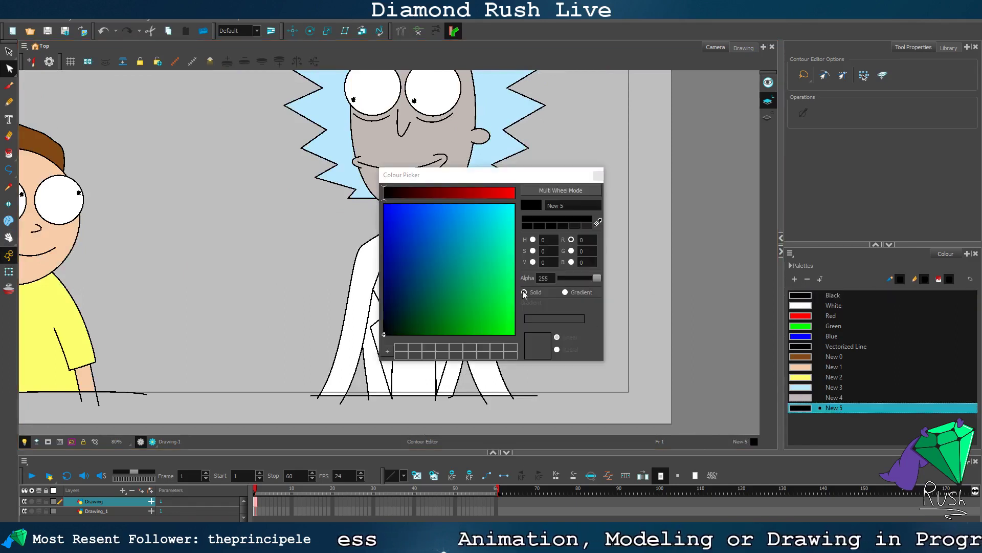
{"action": "left_click", "coordinate": [596, 220]}
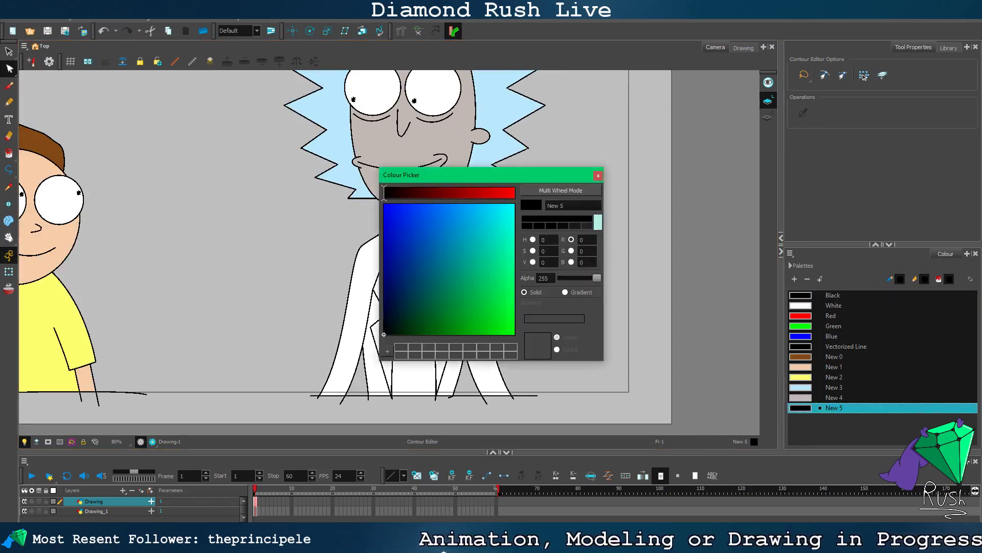
{"action": "left_click", "coordinate": [598, 175]}
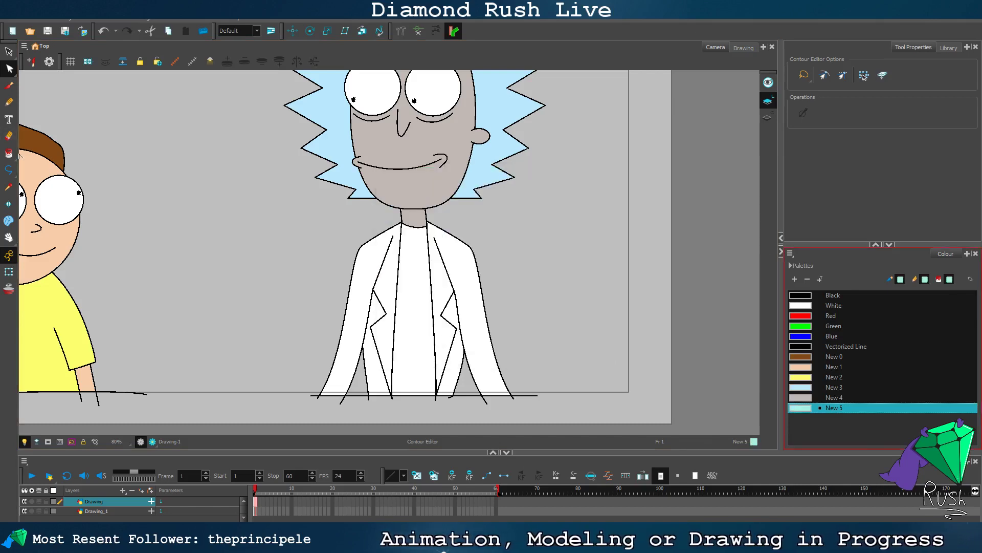
Step: Paint the shirt area between the two inner coat lines with the light aqua New 5 colour
{"action": "left_click", "coordinate": [9, 153]}
{"action": "left_click", "coordinate": [405, 283]}
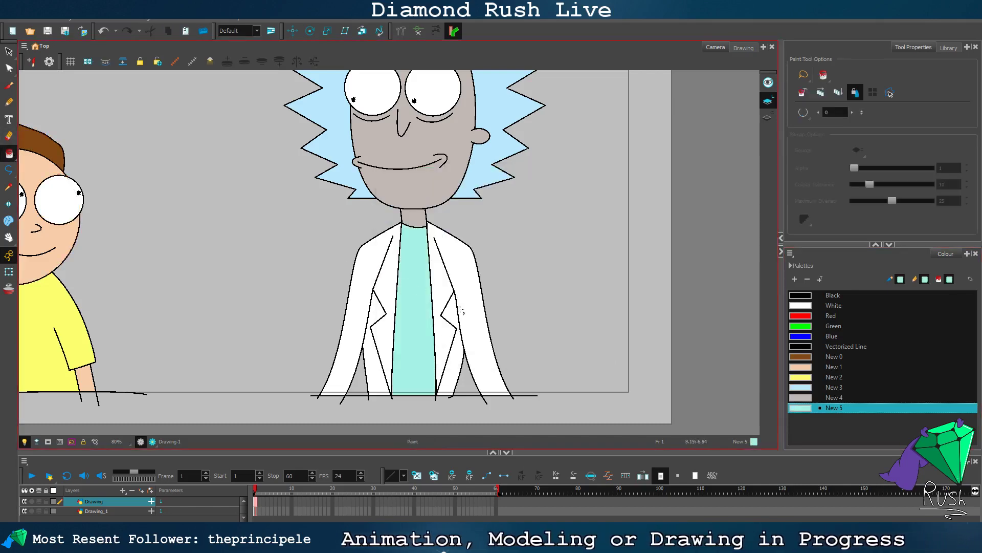
{"action": "scroll", "coordinate": [506, 240], "scroll_direction": "down", "scroll_amount": 3}
{"action": "scroll", "coordinate": [504, 245], "scroll_direction": "up", "scroll_amount": 2}
{"action": "scroll", "coordinate": [503, 346], "scroll_direction": "down", "scroll_amount": 1}
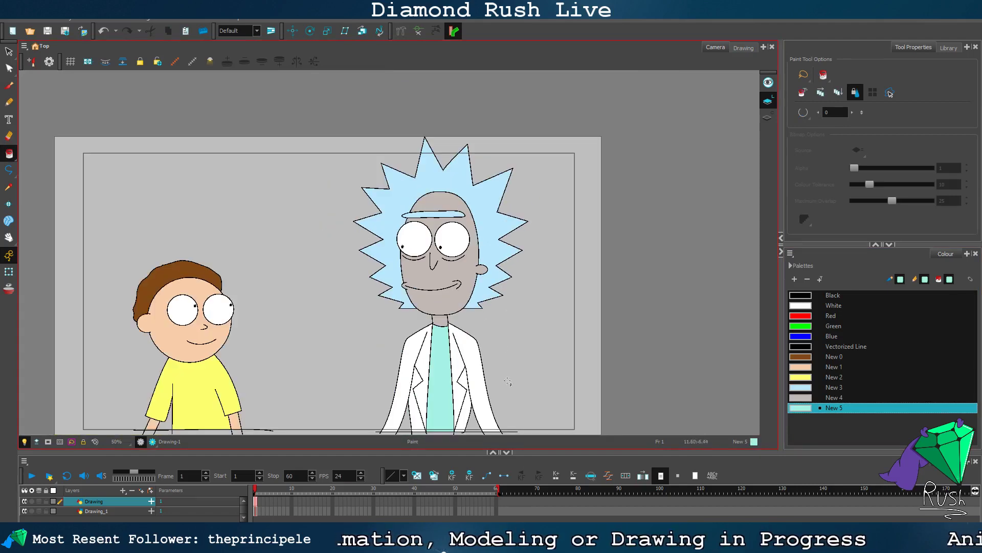
{"action": "scroll", "coordinate": [450, 409], "scroll_direction": "up", "scroll_amount": 4}
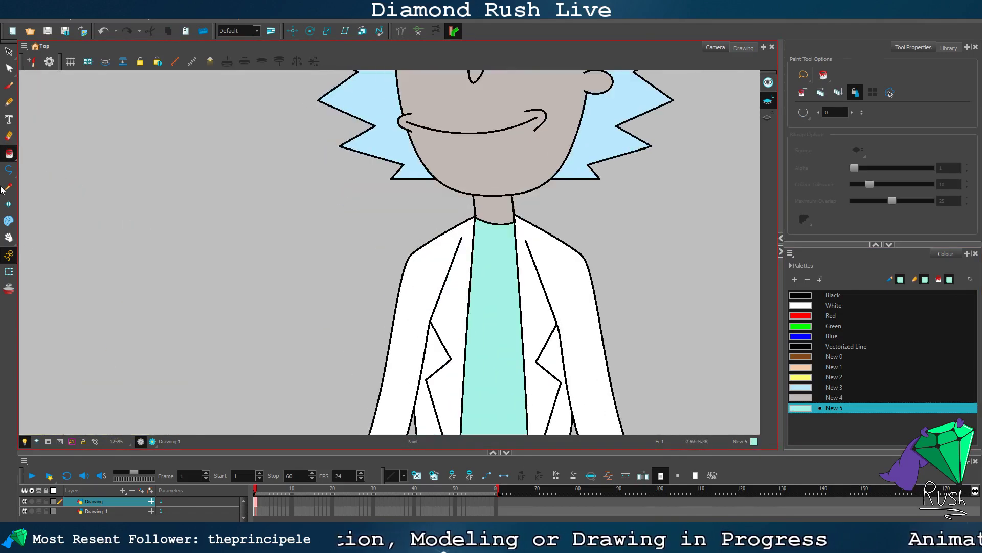
Step: Straighten the outer edge of the coat's boy-side sleeve by adjusting its lower curve handle with the Contour Editor
{"action": "left_click", "coordinate": [9, 68]}
{"action": "scroll", "coordinate": [269, 257], "scroll_direction": "down", "scroll_amount": 4}
{"action": "scroll", "coordinate": [341, 394], "scroll_direction": "up", "scroll_amount": 4}
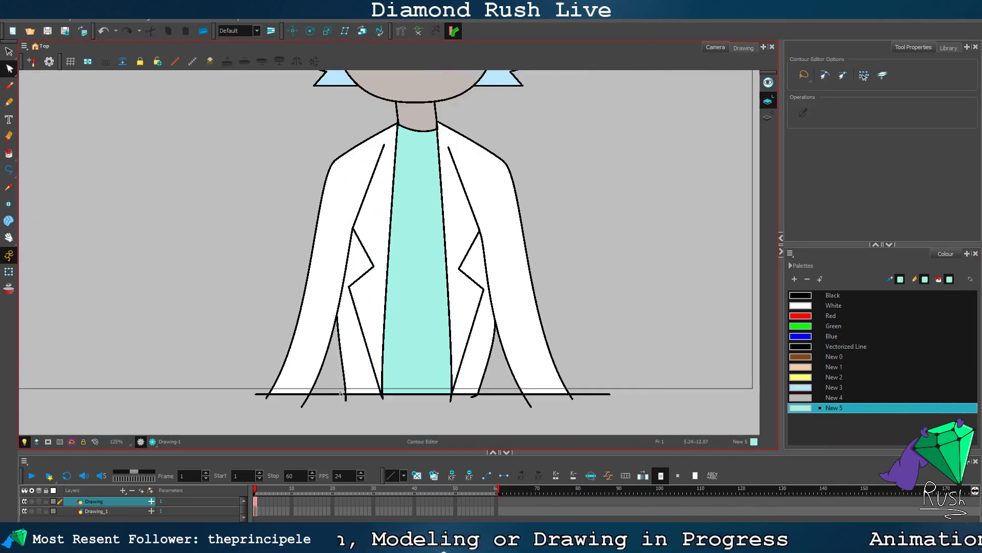
{"action": "left_click", "coordinate": [322, 376]}
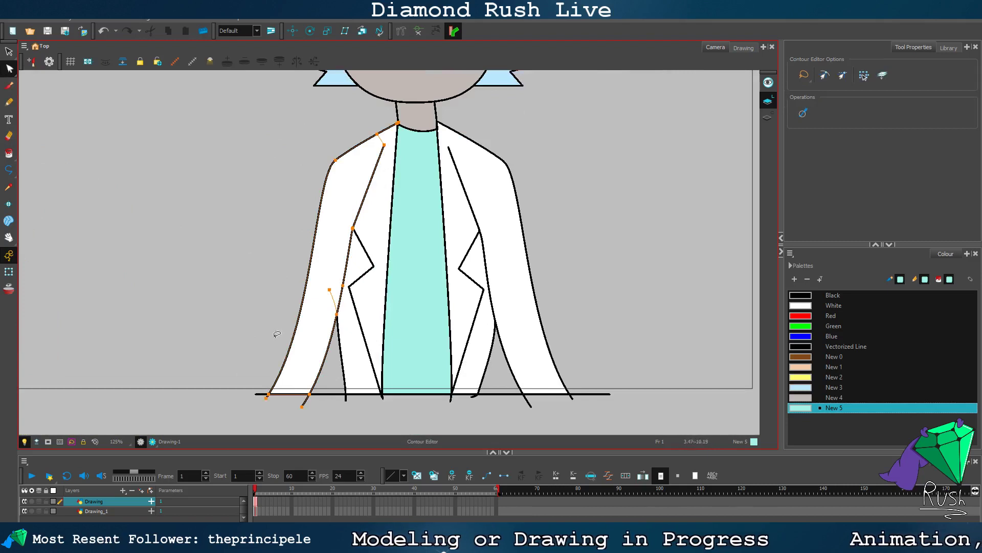
{"action": "left_click", "coordinate": [261, 244]}
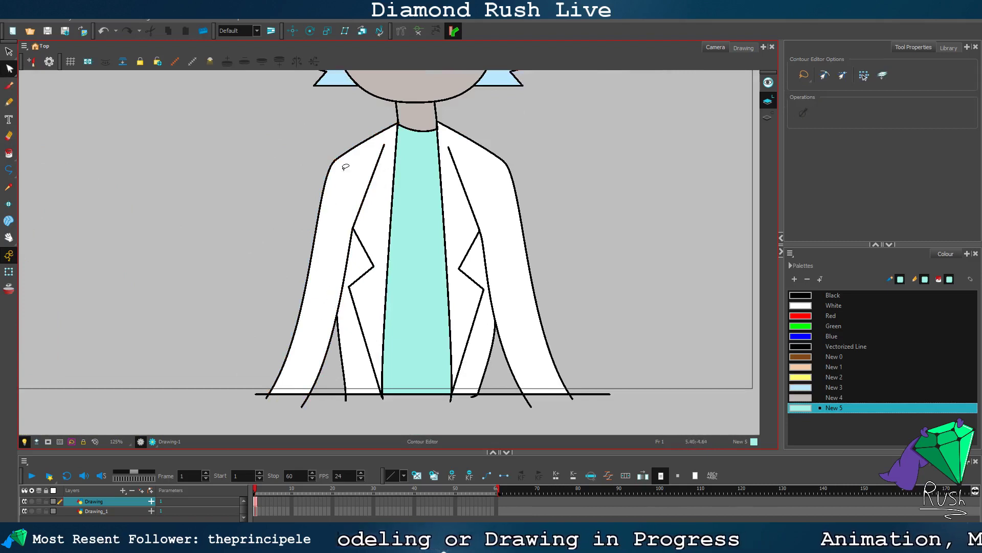
{"action": "left_click", "coordinate": [298, 317]}
{"action": "left_click", "coordinate": [267, 394]}
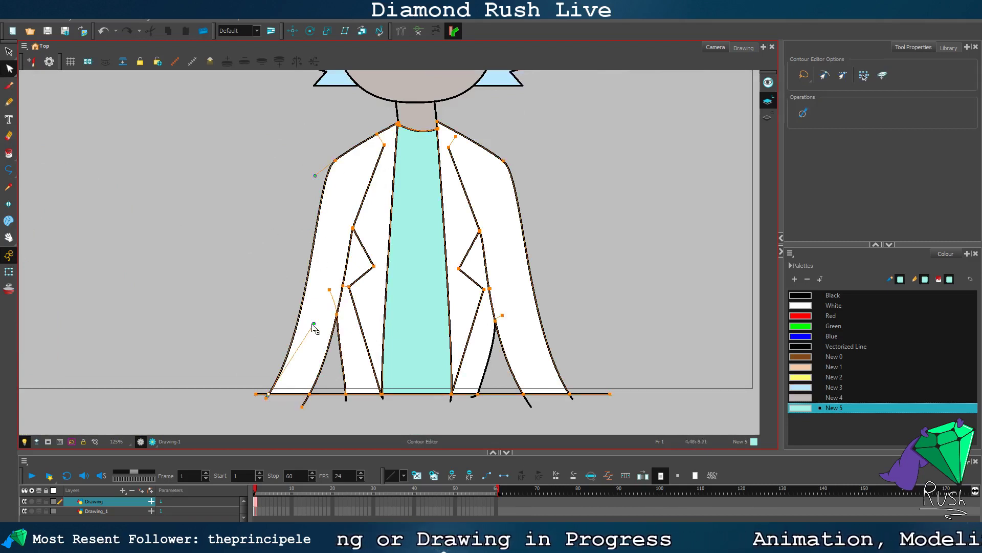
{"action": "left_click_drag", "start_coordinate": [313, 323], "coordinate": [305, 284]}
{"action": "left_click", "coordinate": [240, 264]}
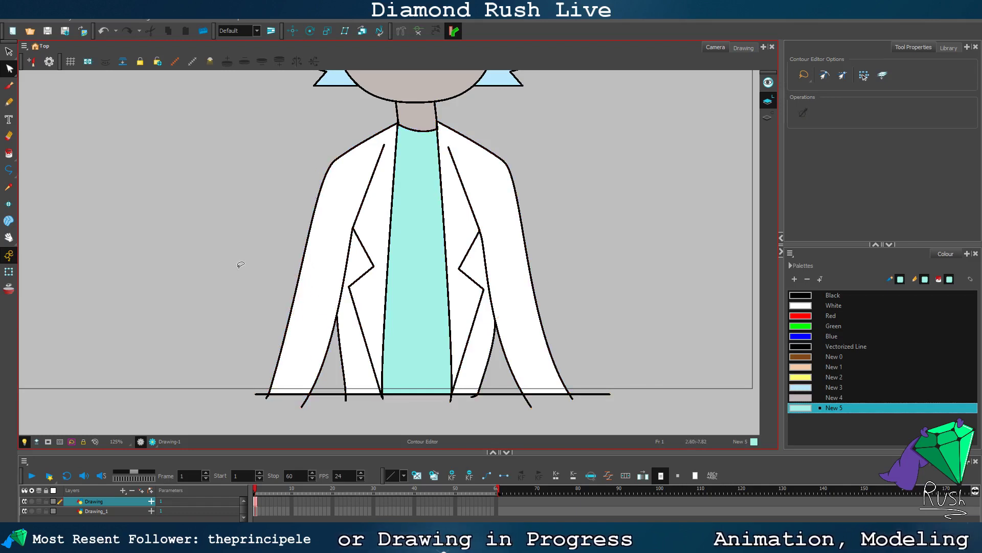
Step: Move the armpit point of the coat's boy-side sleeve slightly upward
{"action": "key", "text": "ctrl+a"}
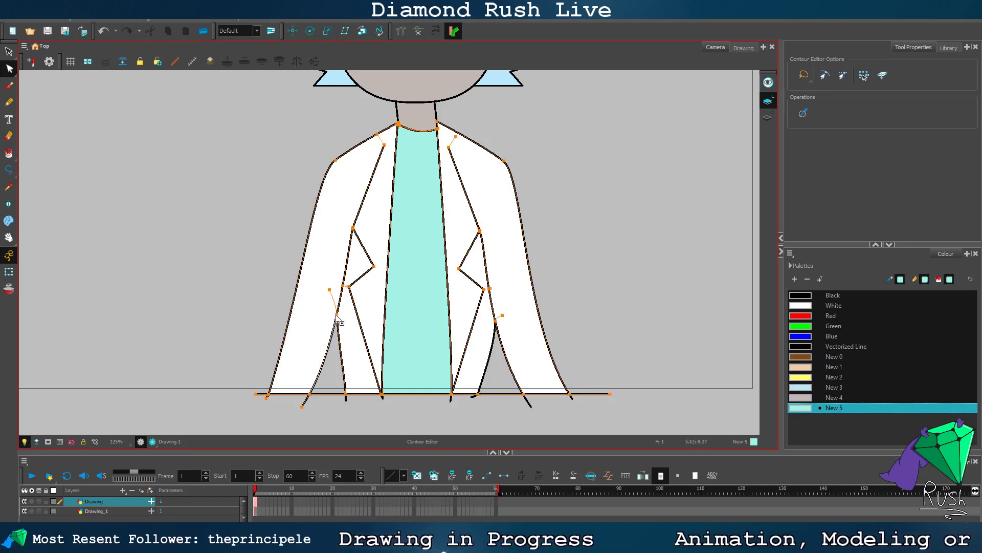
{"action": "left_click_drag", "start_coordinate": [339, 322], "coordinate": [338, 311]}
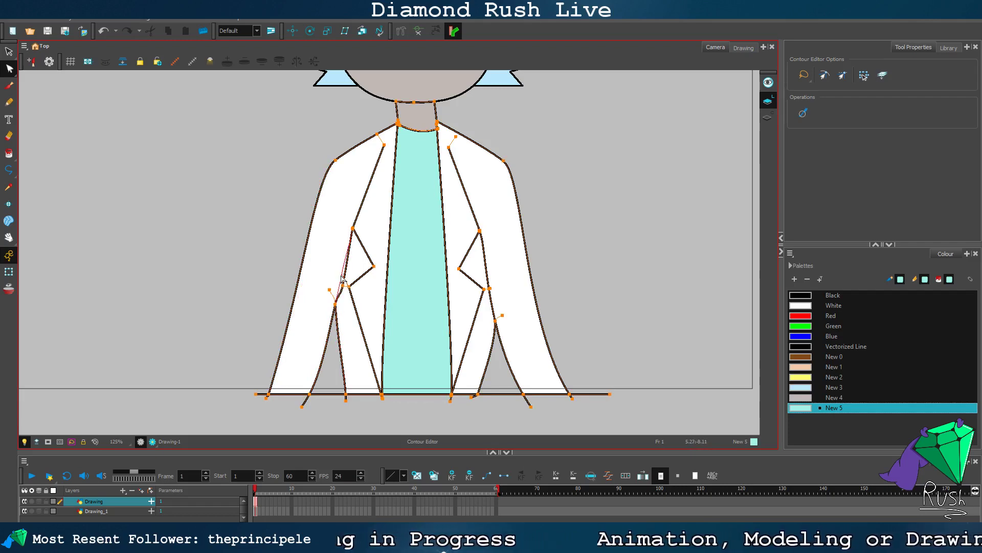
{"action": "left_click", "coordinate": [241, 252]}
{"action": "scroll", "coordinate": [226, 244], "scroll_direction": "down", "scroll_amount": 3}
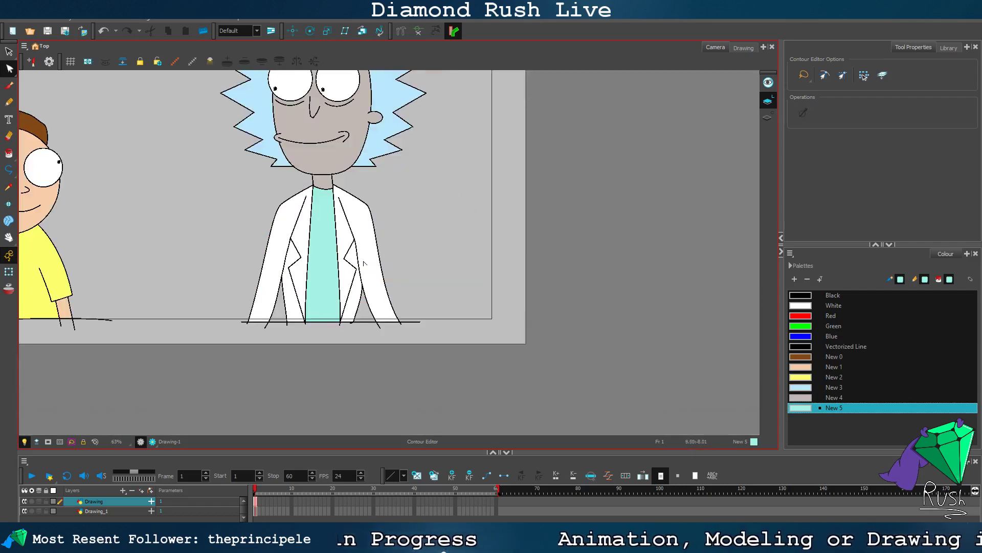
Step: Straighten the outer edge of the coat's ear-side sleeve by pulling its lower curve handle up and outward
{"action": "scroll", "coordinate": [417, 271], "scroll_direction": "up", "scroll_amount": 3}
{"action": "mouse_move", "coordinate": [372, 310]}
{"action": "left_mouse_down"}
{"action": "mouse_move", "coordinate": [310, 360]}
{"action": "mouse_move", "coordinate": [361, 360]}
{"action": "mouse_move", "coordinate": [383, 337]}
{"action": "left_mouse_up"}
{"action": "left_click", "coordinate": [390, 314]}
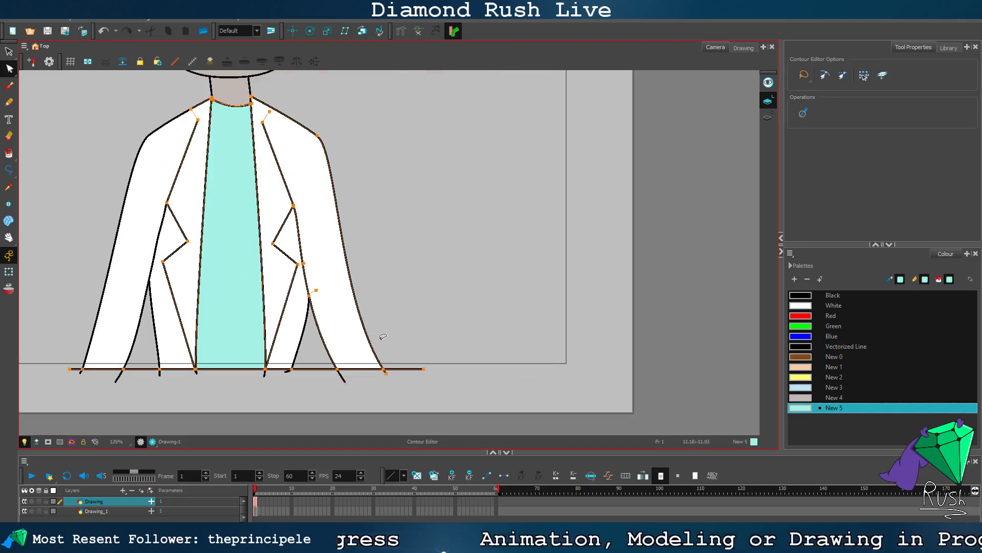
{"action": "left_click", "coordinate": [384, 370]}
{"action": "left_click_drag", "start_coordinate": [338, 297], "coordinate": [352, 266]}
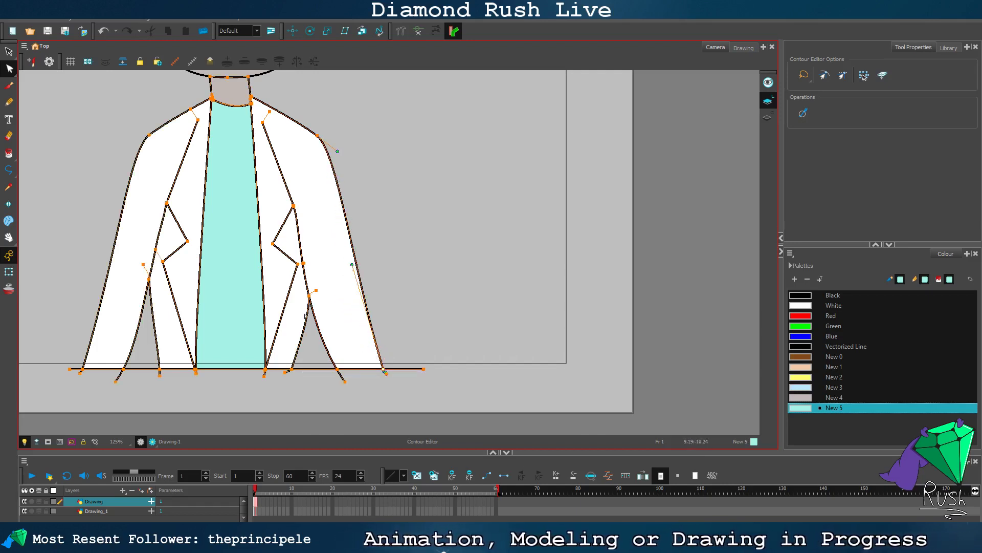
Step: Raise the ear-side armpit point slightly and reshape the inner sleeve line, moving its lower end outward along the table line
{"action": "left_click_drag", "start_coordinate": [308, 298], "coordinate": [309, 288]}
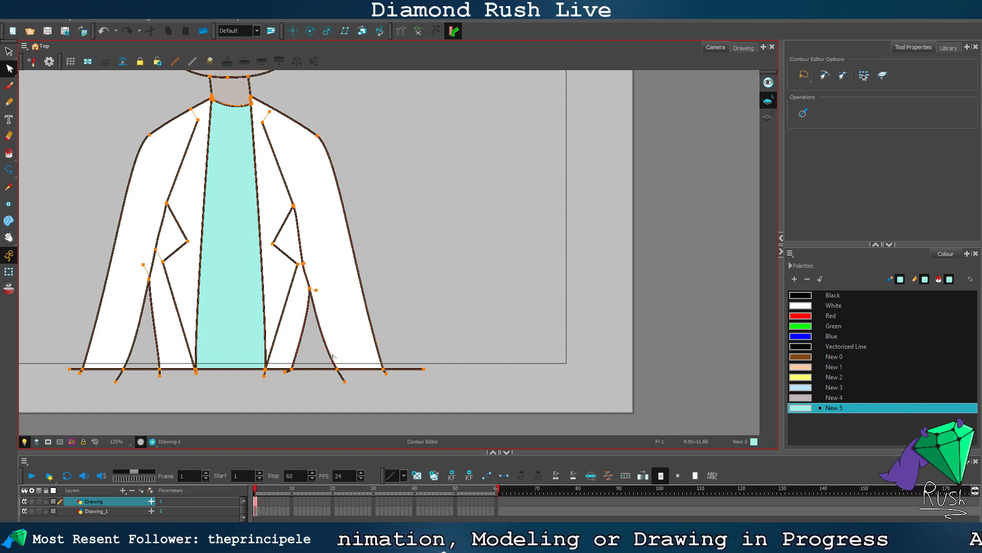
{"action": "left_click_drag", "start_coordinate": [338, 369], "coordinate": [349, 368]}
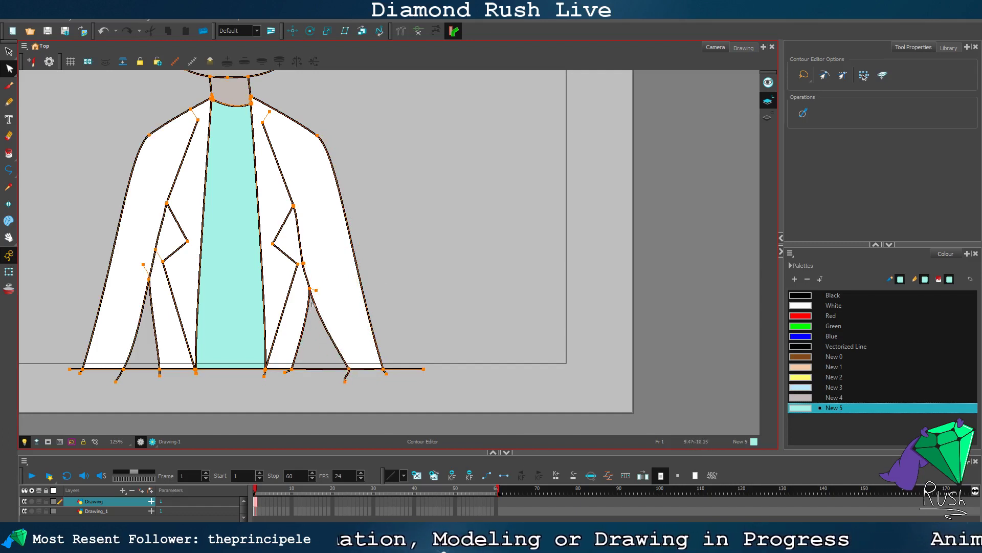
{"action": "left_click_drag", "start_coordinate": [315, 294], "coordinate": [307, 250]}
{"action": "left_click", "coordinate": [410, 217]}
{"action": "scroll", "coordinate": [372, 212], "scroll_direction": "down", "scroll_amount": 3}
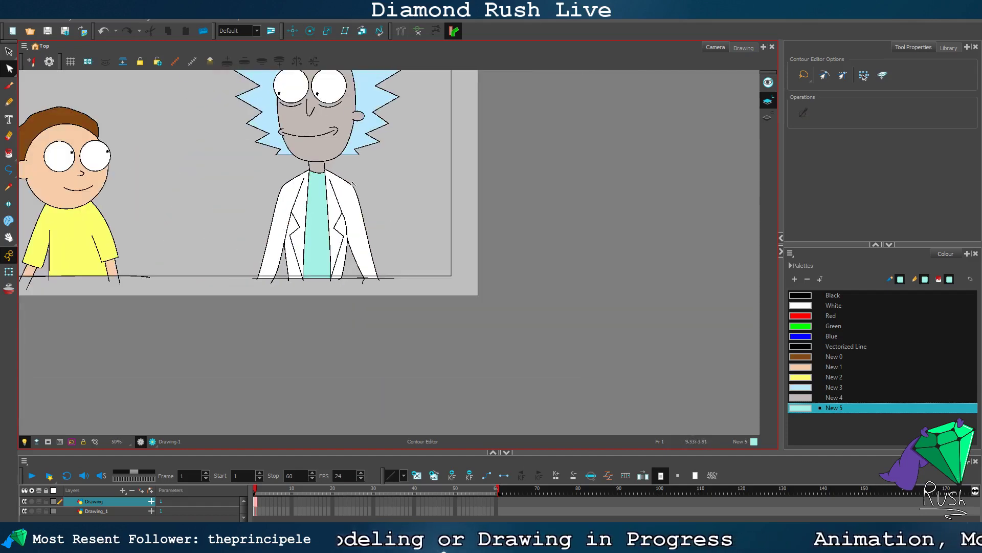
Step: Pull the ear-side armpit point further up the coat's side line, toward the lapel notch
{"action": "scroll", "coordinate": [352, 183], "scroll_direction": "up", "scroll_amount": 5}
{"action": "left_click", "coordinate": [384, 326]}
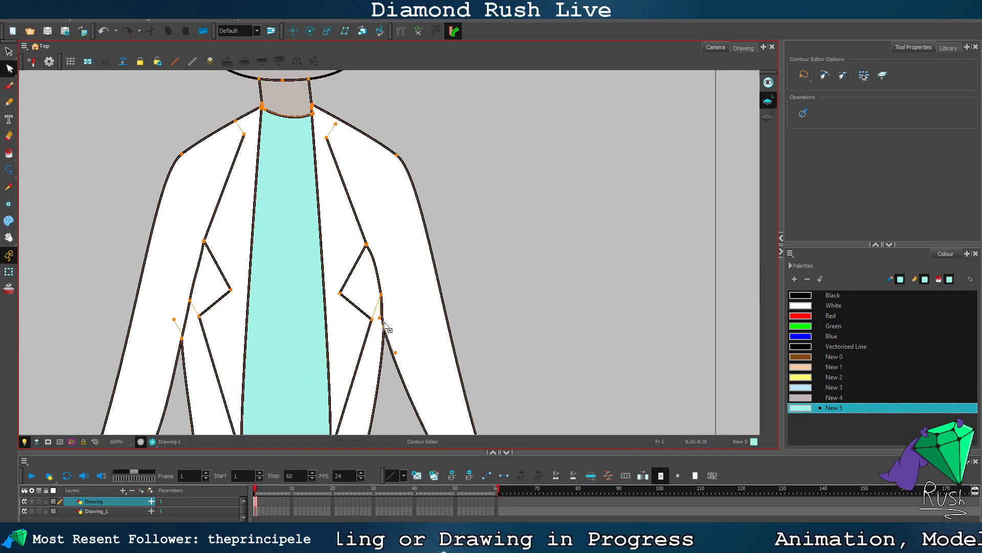
{"action": "left_click_drag", "start_coordinate": [383, 326], "coordinate": [383, 296]}
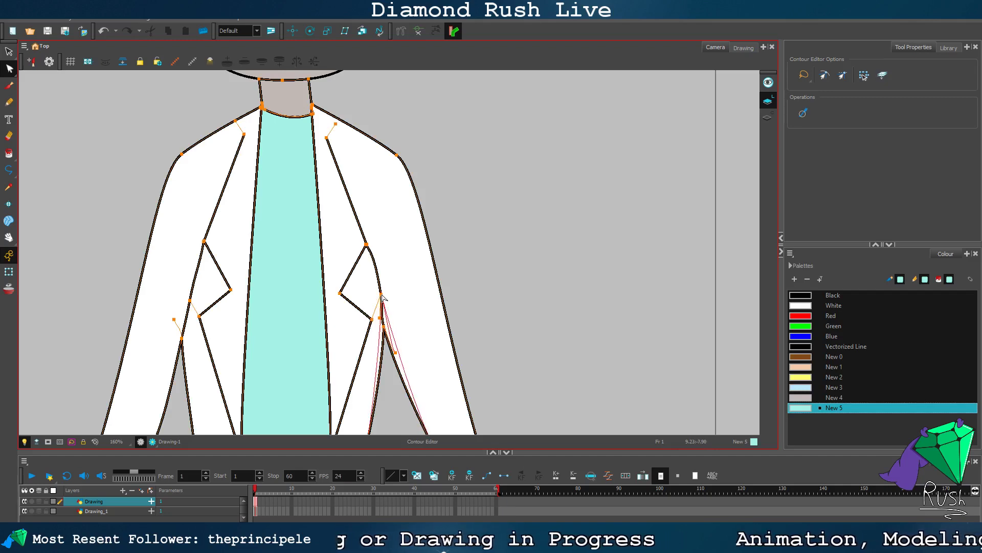
{"action": "scroll", "coordinate": [495, 268], "scroll_direction": "down", "scroll_amount": 5}
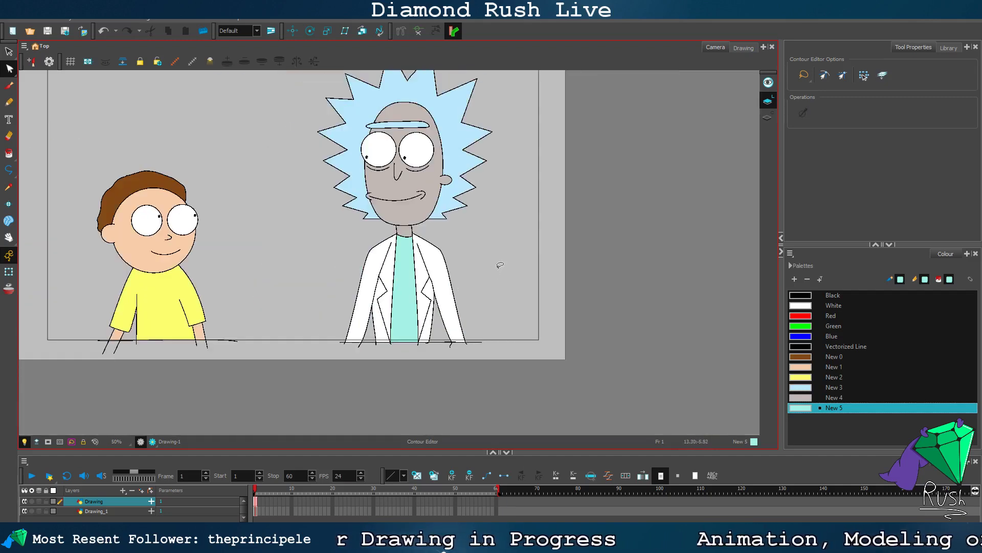
Step: Check both characters in the render preview with the whole camera frame in view, and return to the normal drawing view
{"action": "scroll", "coordinate": [496, 269], "scroll_direction": "up", "scroll_amount": 2}
{"action": "scroll", "coordinate": [486, 285], "scroll_direction": "down", "scroll_amount": 1}
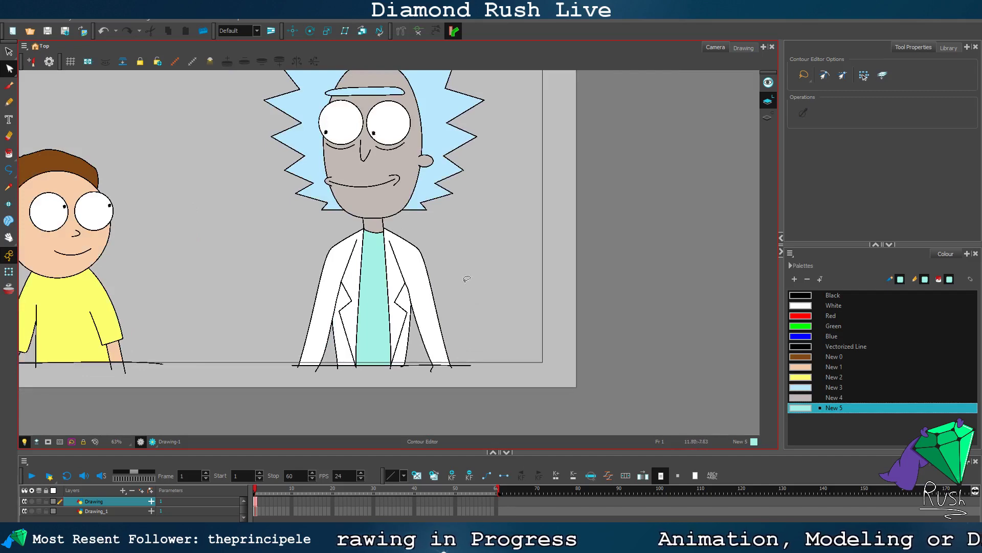
{"action": "scroll", "coordinate": [467, 279], "scroll_direction": "down", "scroll_amount": 2}
{"action": "scroll", "coordinate": [492, 230], "scroll_direction": "up", "scroll_amount": 1}
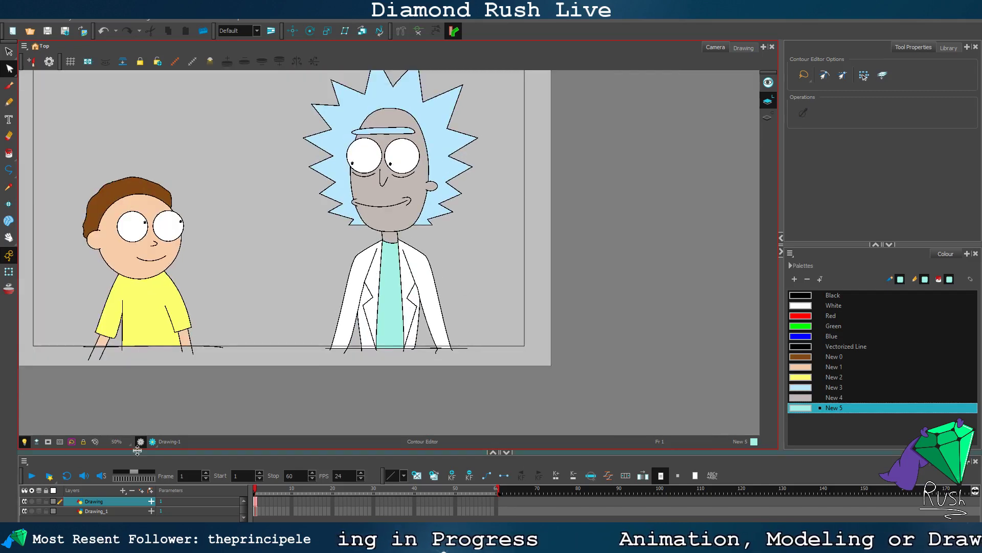
{"action": "left_click", "coordinate": [152, 441]}
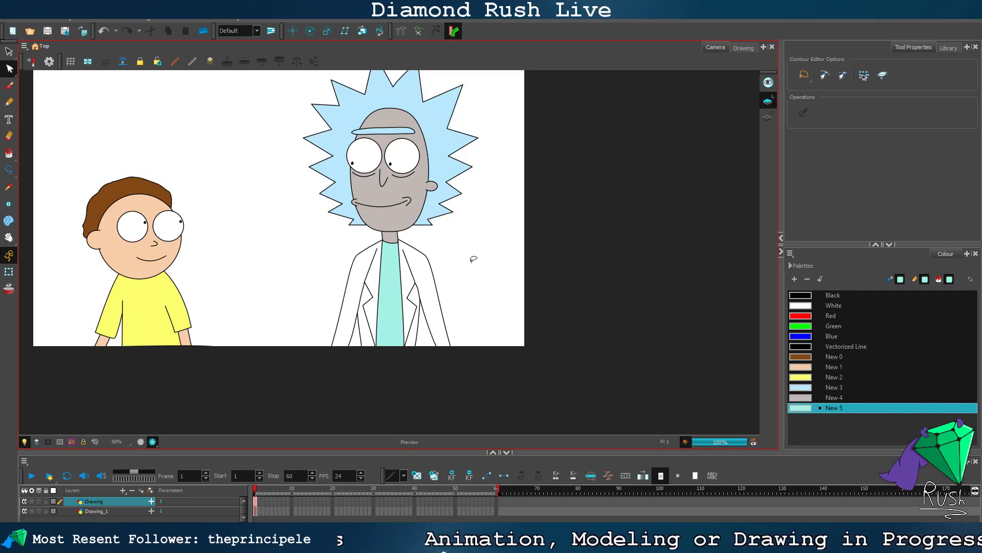
{"action": "scroll", "coordinate": [478, 214], "scroll_direction": "down", "scroll_amount": 1}
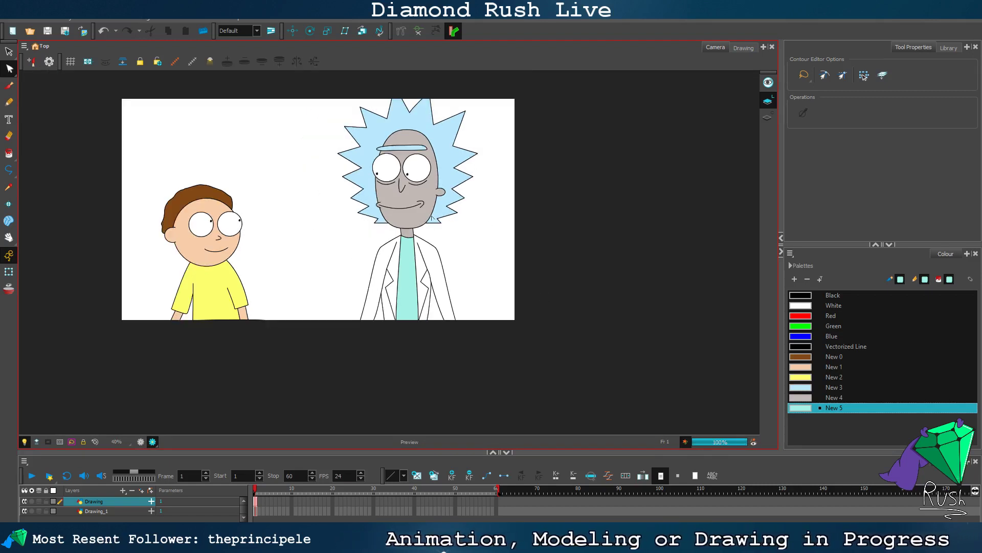
{"action": "scroll", "coordinate": [313, 213], "scroll_direction": "up", "scroll_amount": 1}
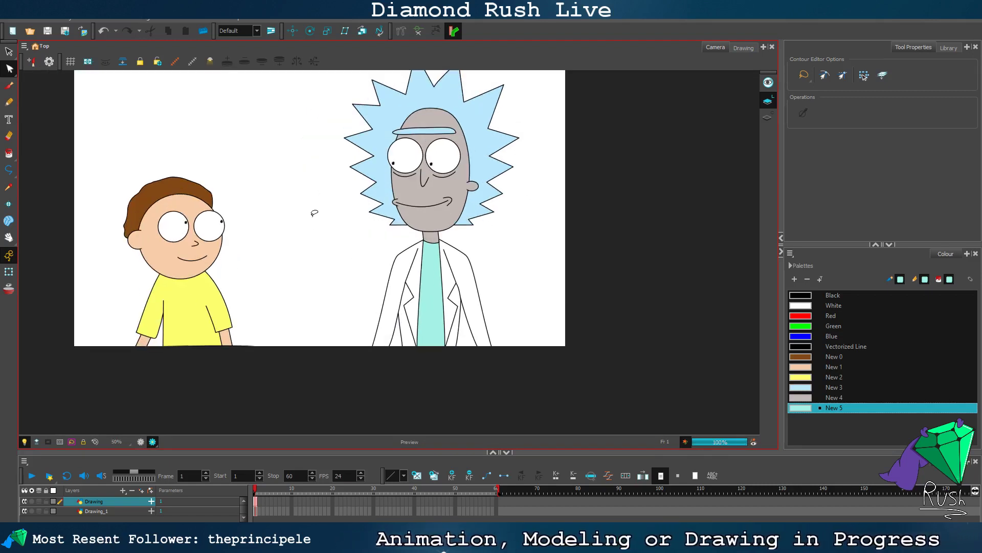
{"action": "left_click", "coordinate": [8, 237]}
{"action": "left_click_drag", "start_coordinate": [236, 143], "coordinate": [237, 184]}
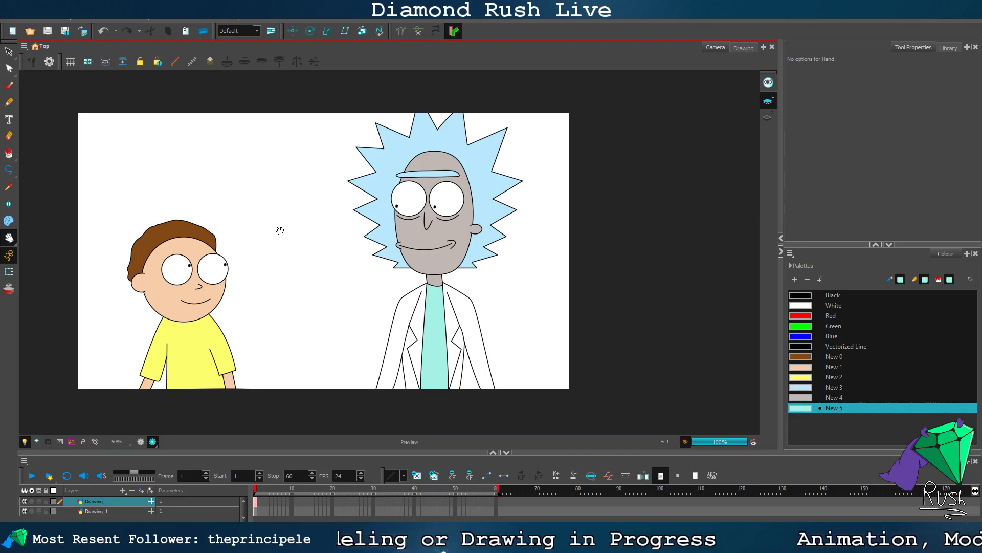
{"action": "left_click", "coordinate": [140, 443]}
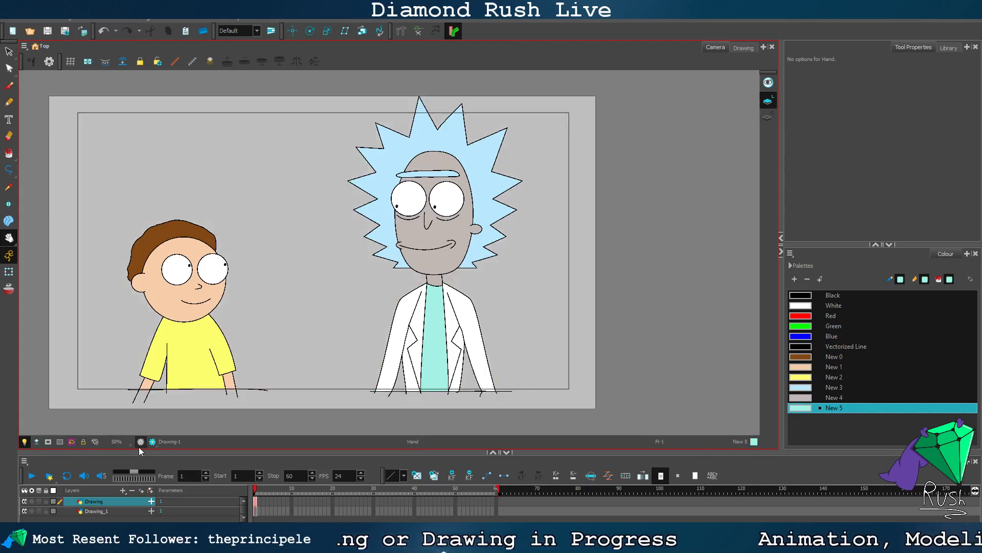
{"action": "left_click", "coordinate": [9, 51]}
{"action": "mouse_move", "coordinate": [207, 200]}
{"action": "left_mouse_down"}
{"action": "mouse_move", "coordinate": [117, 240]}
{"action": "mouse_move", "coordinate": [107, 293]}
{"action": "mouse_move", "coordinate": [149, 325]}
{"action": "mouse_move", "coordinate": [174, 314]}
{"action": "mouse_move", "coordinate": [251, 318]}
{"action": "mouse_move", "coordinate": [234, 227]}
{"action": "mouse_move", "coordinate": [100, 250]}
{"action": "mouse_move", "coordinate": [110, 321]}
{"action": "mouse_move", "coordinate": [209, 311]}
{"action": "mouse_move", "coordinate": [269, 278]}
{"action": "mouse_move", "coordinate": [219, 189]}
{"action": "left_mouse_up"}
{"action": "left_click", "coordinate": [246, 227]}
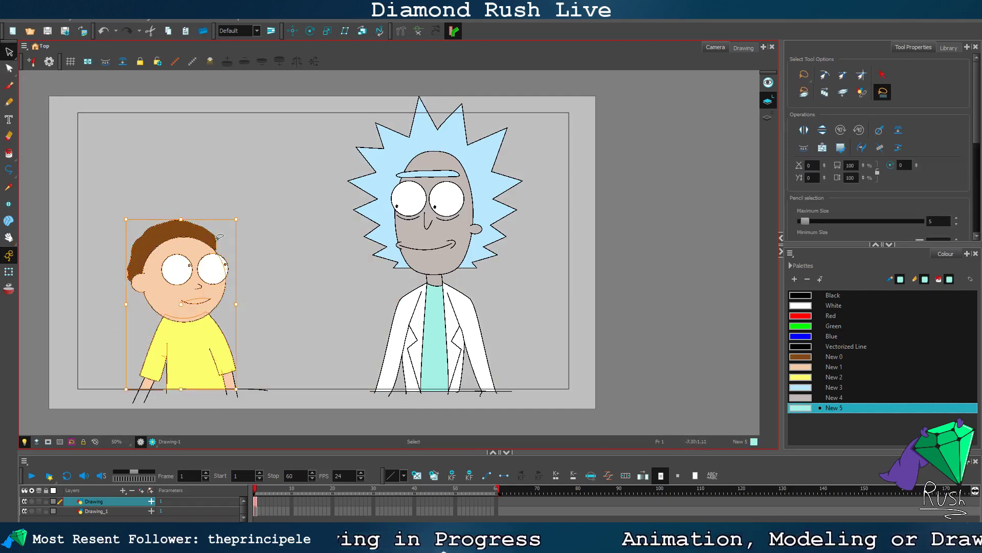
{"action": "left_click", "coordinate": [206, 338], "text": "shift"}
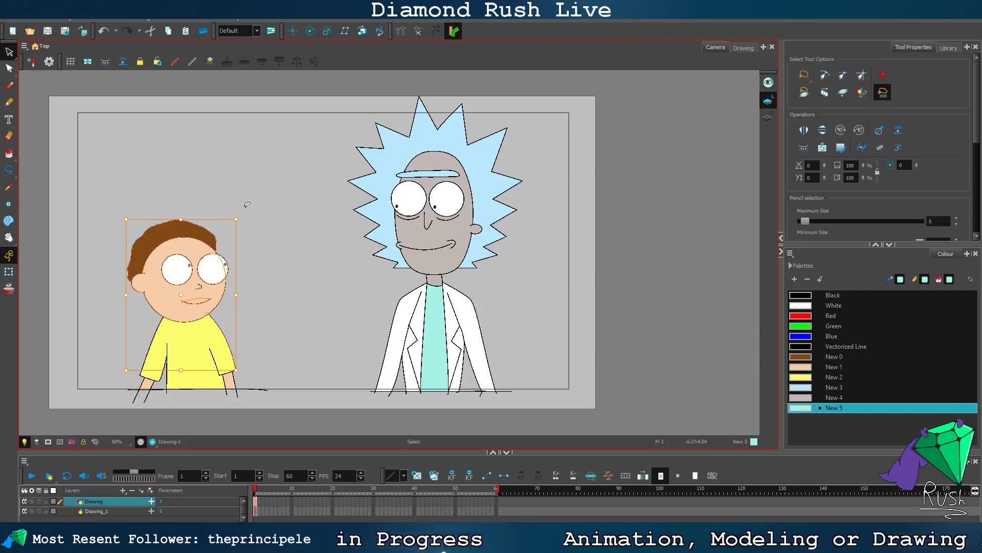
{"action": "key", "text": "Escape"}
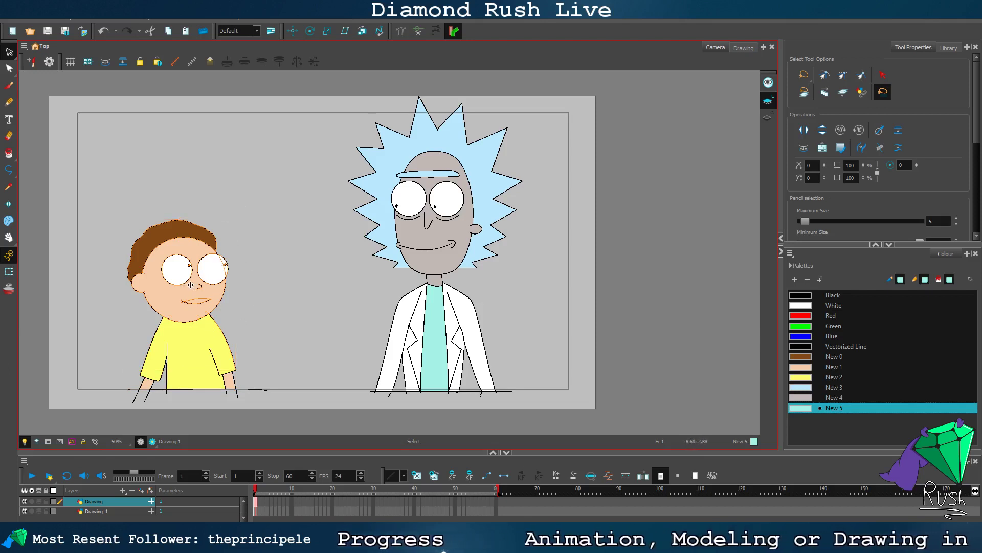
{"action": "left_click", "coordinate": [190, 284]}
{"action": "left_click_drag", "start_coordinate": [243, 214], "coordinate": [242, 203]}
{"action": "key", "text": "ctrl+z"}
{"action": "left_click", "coordinate": [222, 333], "text": "shift"}
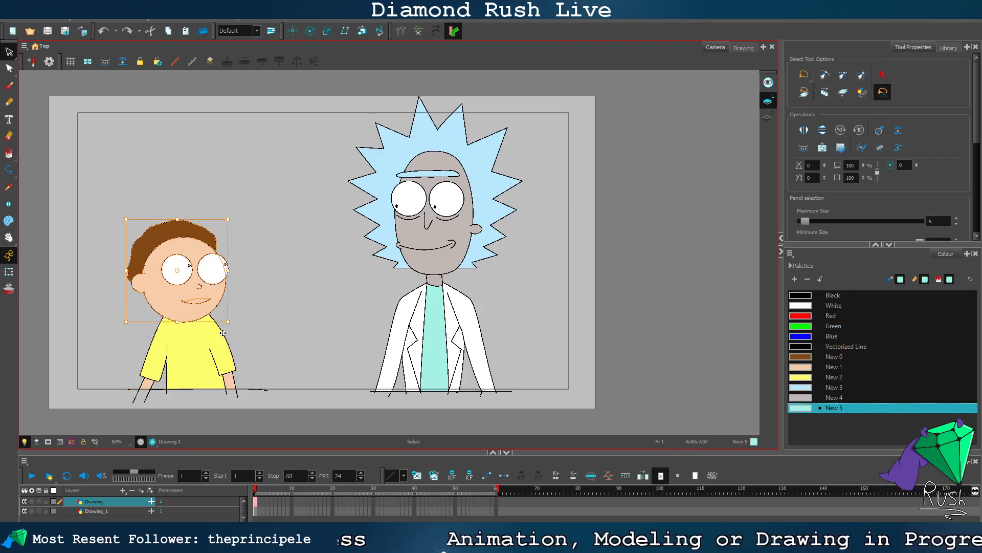
{"action": "left_click", "coordinate": [241, 203]}
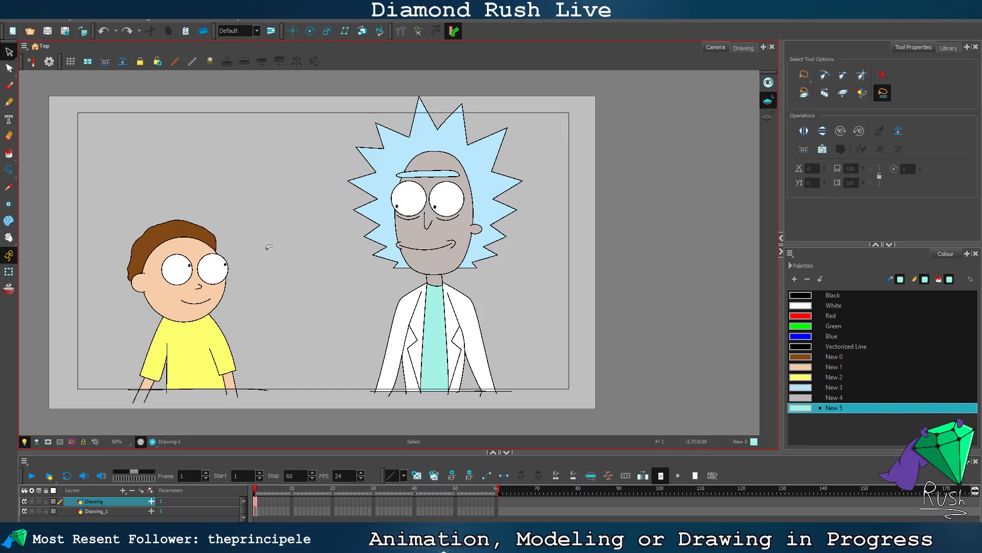
Step: Select the boy's whole head and rotate it slightly counter-clockwise so that his face tilts up toward the man
{"action": "scroll", "coordinate": [224, 267], "scroll_direction": "up", "scroll_amount": 4}
{"action": "scroll", "coordinate": [194, 249], "scroll_direction": "down", "scroll_amount": 4}
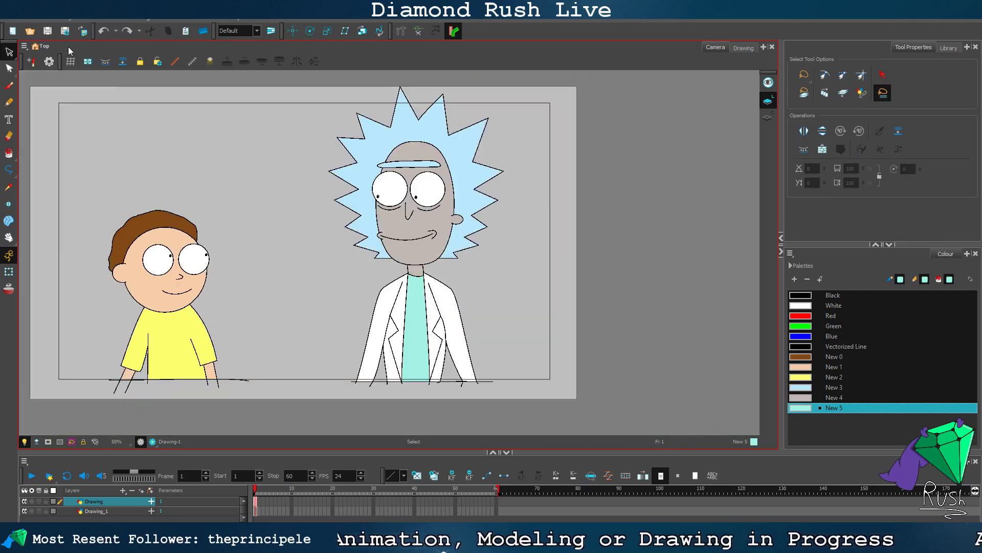
{"action": "scroll", "coordinate": [164, 182], "scroll_direction": "up", "scroll_amount": 2}
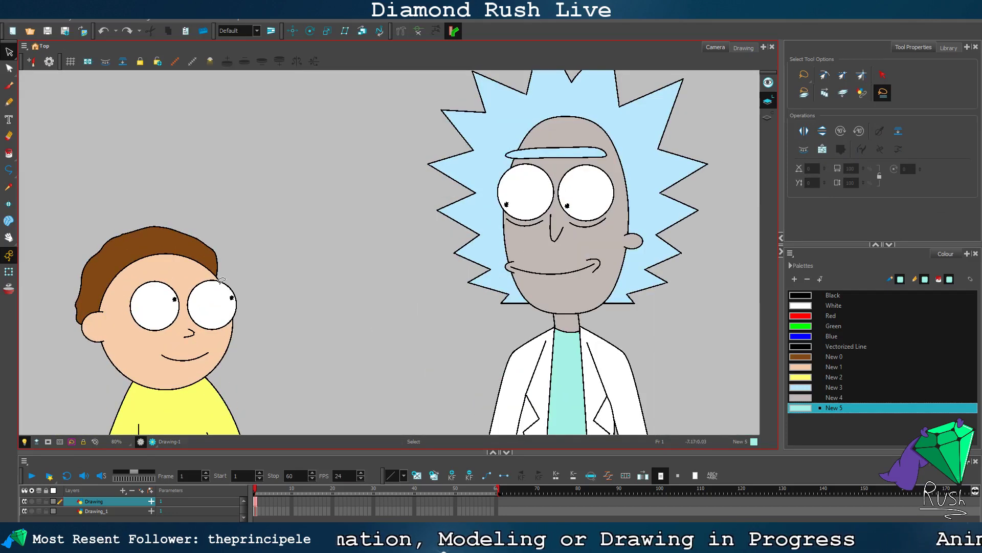
{"action": "mouse_move", "coordinate": [148, 210]}
{"action": "left_mouse_down"}
{"action": "mouse_move", "coordinate": [63, 377]}
{"action": "mouse_move", "coordinate": [131, 362]}
{"action": "mouse_move", "coordinate": [191, 369]}
{"action": "mouse_move", "coordinate": [251, 350]}
{"action": "mouse_move", "coordinate": [239, 265]}
{"action": "mouse_move", "coordinate": [197, 217]}
{"action": "mouse_move", "coordinate": [236, 212]}
{"action": "left_mouse_up"}
{"action": "left_click", "coordinate": [288, 288]}
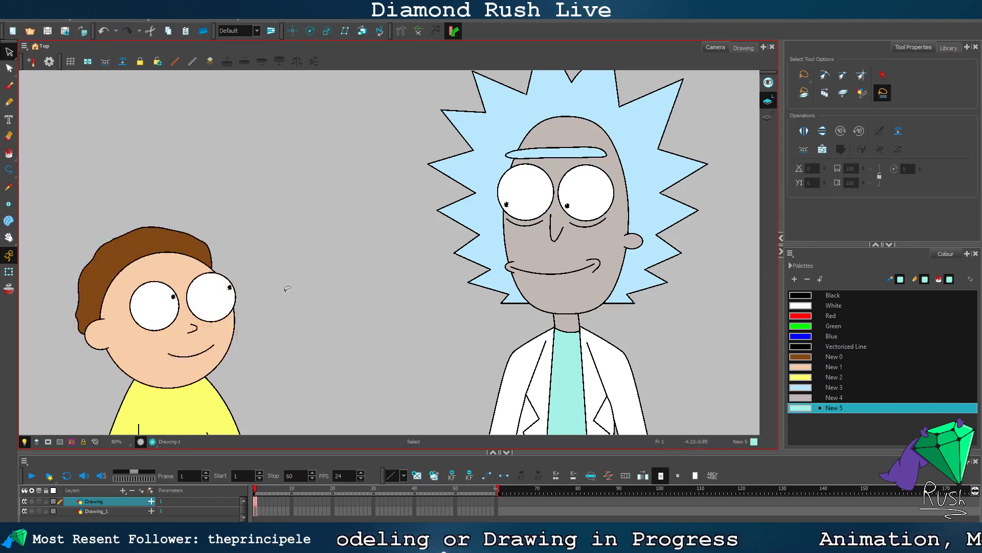
{"action": "scroll", "coordinate": [294, 324], "scroll_direction": "down", "scroll_amount": 5}
{"action": "scroll", "coordinate": [317, 362], "scroll_direction": "up", "scroll_amount": 4}
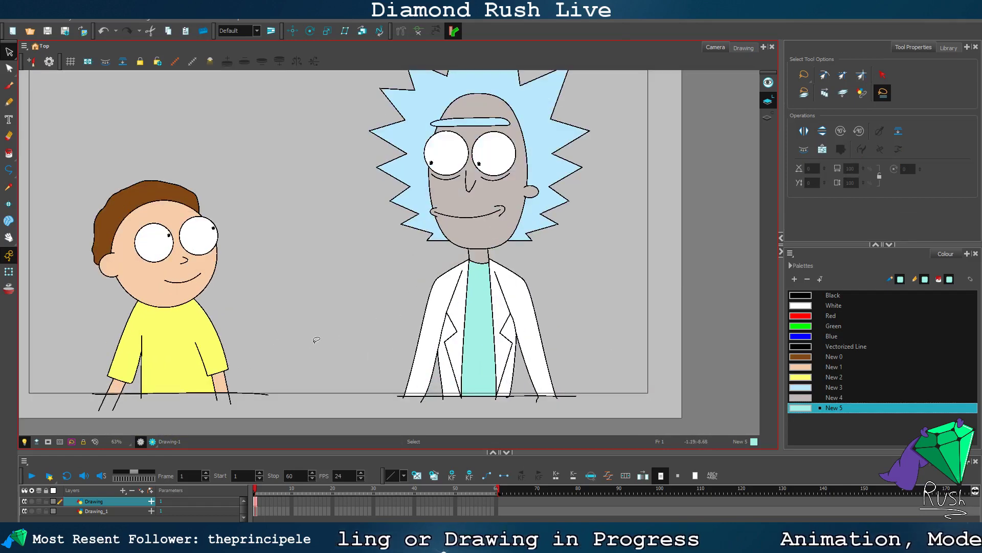
{"action": "scroll", "coordinate": [365, 296], "scroll_direction": "down", "scroll_amount": 2}
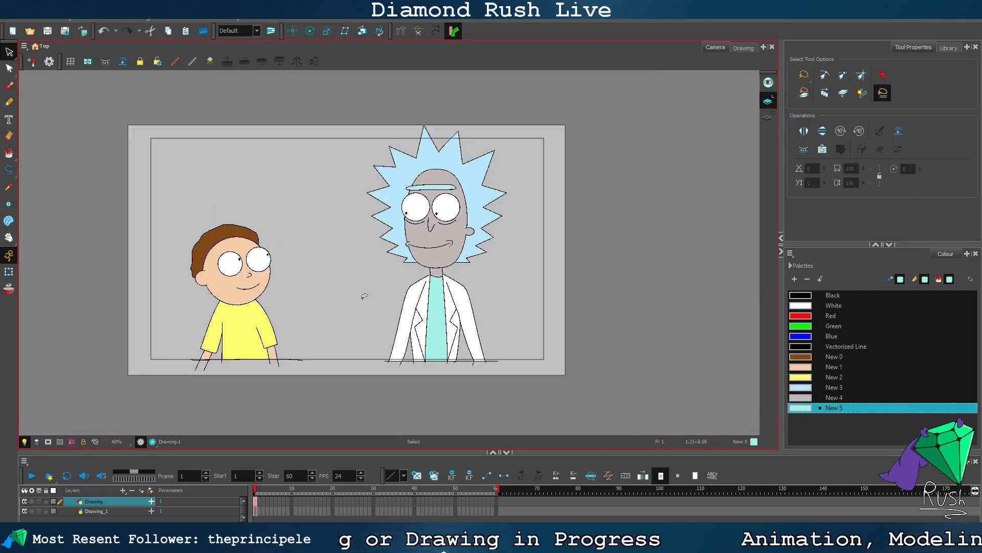
{"action": "scroll", "coordinate": [364, 296], "scroll_direction": "up", "scroll_amount": 1}
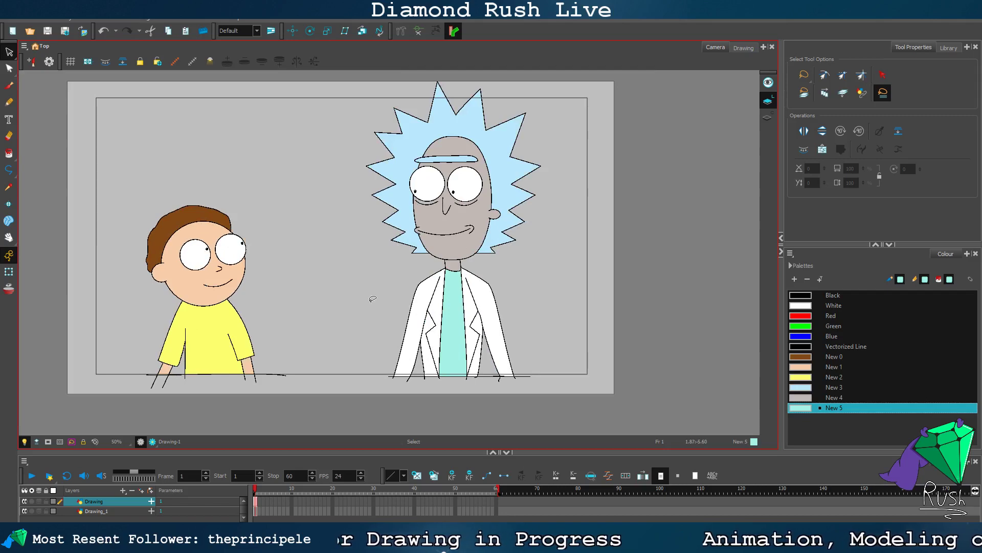
{"action": "scroll", "coordinate": [411, 267], "scroll_direction": "up", "scroll_amount": 1}
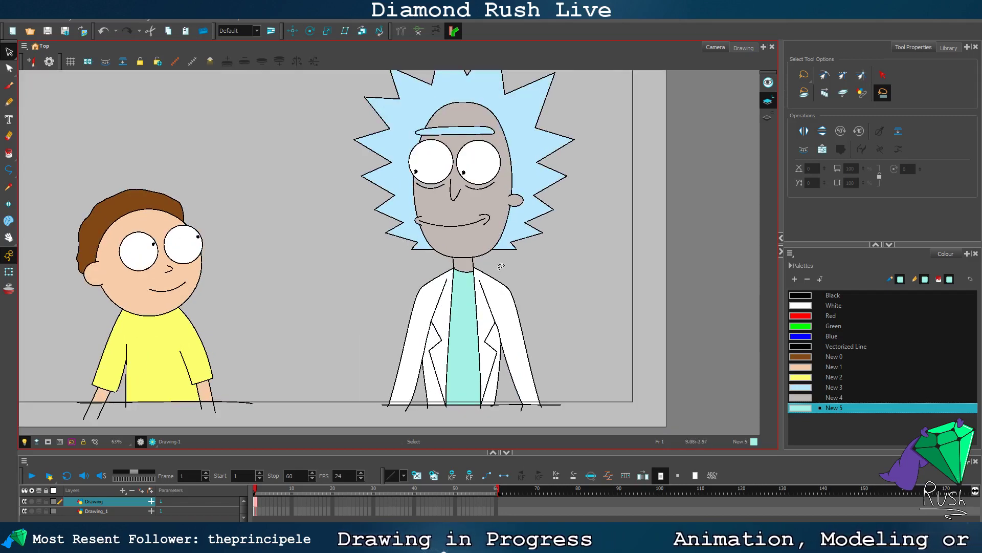
Step: Select the blue-haired man's neck and shorten it slightly by raising its lower edge
{"action": "scroll", "coordinate": [501, 266], "scroll_direction": "up", "scroll_amount": 3}
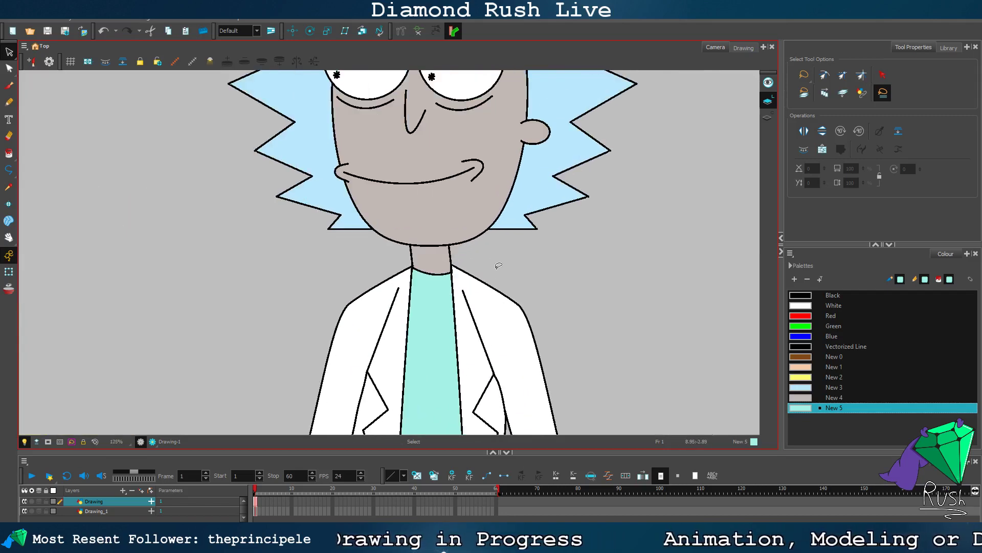
{"action": "mouse_move", "coordinate": [461, 258]}
{"action": "left_mouse_down"}
{"action": "mouse_move", "coordinate": [364, 261]}
{"action": "mouse_move", "coordinate": [317, 315]}
{"action": "left_mouse_up"}
{"action": "scroll", "coordinate": [317, 315], "scroll_direction": "down", "scroll_amount": 5}
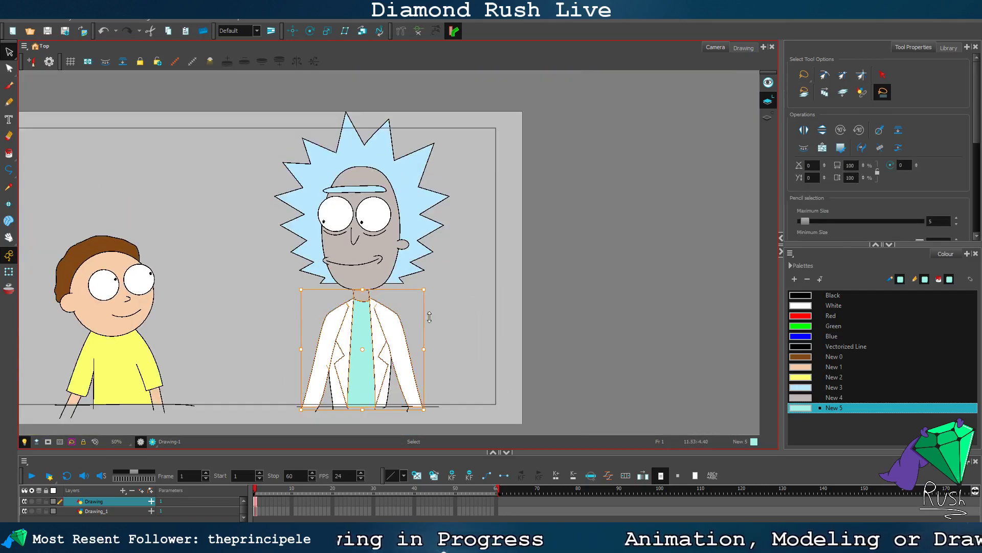
{"action": "scroll", "coordinate": [370, 285], "scroll_direction": "up", "scroll_amount": 5}
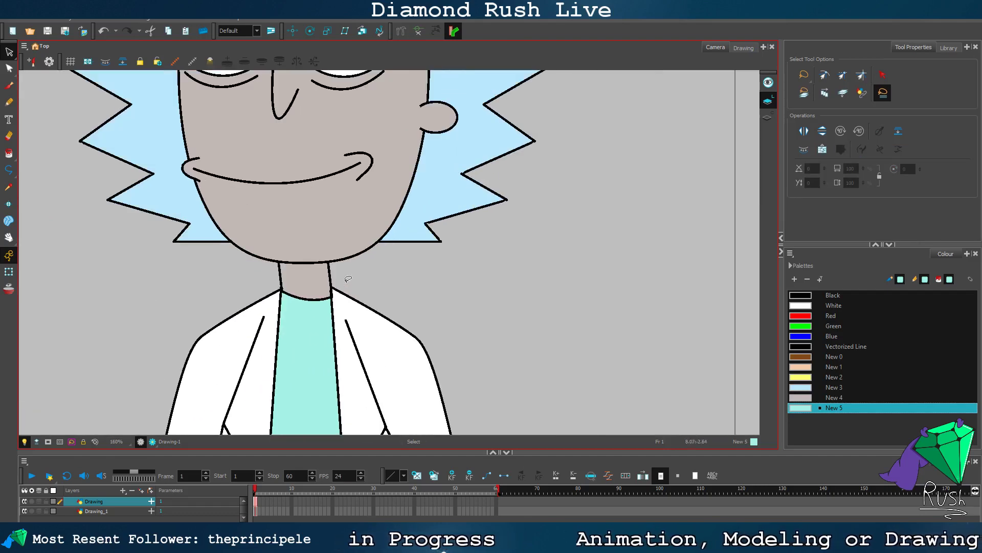
{"action": "mouse_move", "coordinate": [348, 279]}
{"action": "left_mouse_down"}
{"action": "mouse_move", "coordinate": [261, 277]}
{"action": "mouse_move", "coordinate": [305, 294]}
{"action": "left_mouse_up"}
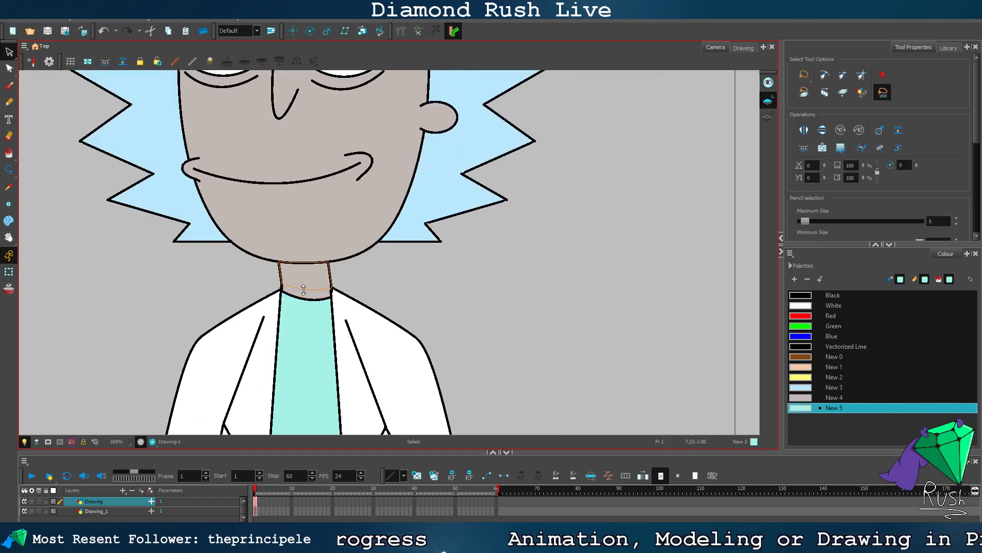
{"action": "left_click", "coordinate": [381, 276]}
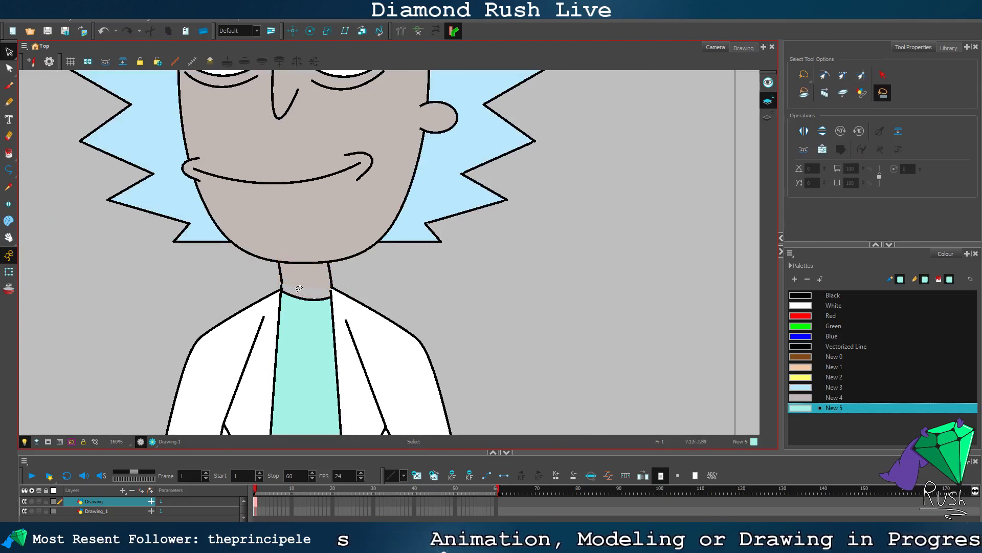
Step: Select the man's collar, shirt and lab coat together and nudge them up until they meet the shortened neck
{"action": "mouse_move", "coordinate": [299, 288]}
{"action": "left_mouse_down"}
{"action": "mouse_move", "coordinate": [260, 287]}
{"action": "mouse_move", "coordinate": [211, 358]}
{"action": "mouse_move", "coordinate": [218, 437]}
{"action": "mouse_move", "coordinate": [380, 406]}
{"action": "mouse_move", "coordinate": [357, 277]}
{"action": "mouse_move", "coordinate": [288, 281]}
{"action": "mouse_move", "coordinate": [275, 301]}
{"action": "left_mouse_up"}
{"action": "scroll", "coordinate": [259, 287], "scroll_direction": "down", "scroll_amount": 4}
{"action": "left_click", "coordinate": [339, 287]}
{"action": "scroll", "coordinate": [329, 297], "scroll_direction": "up", "scroll_amount": 6}
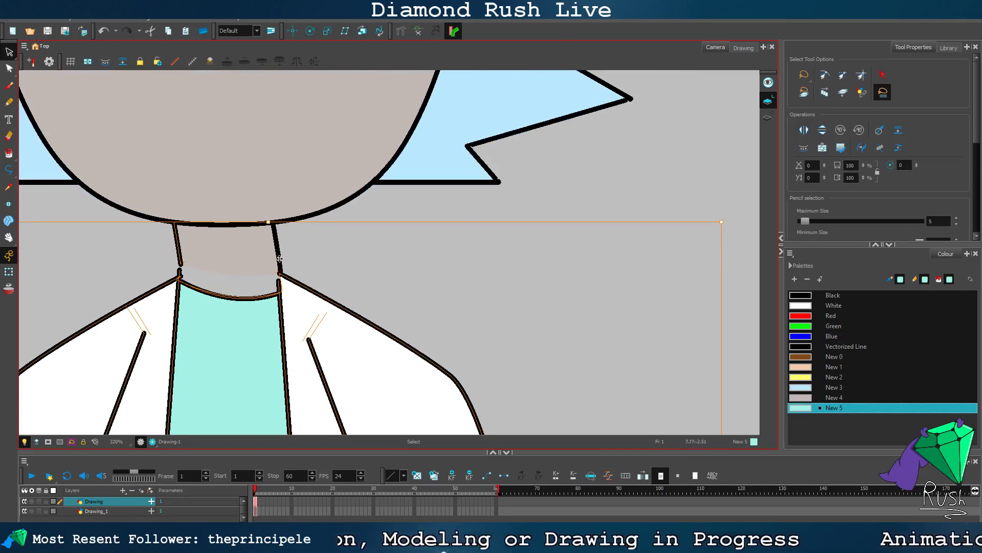
{"action": "left_click", "coordinate": [181, 252], "text": "shift"}
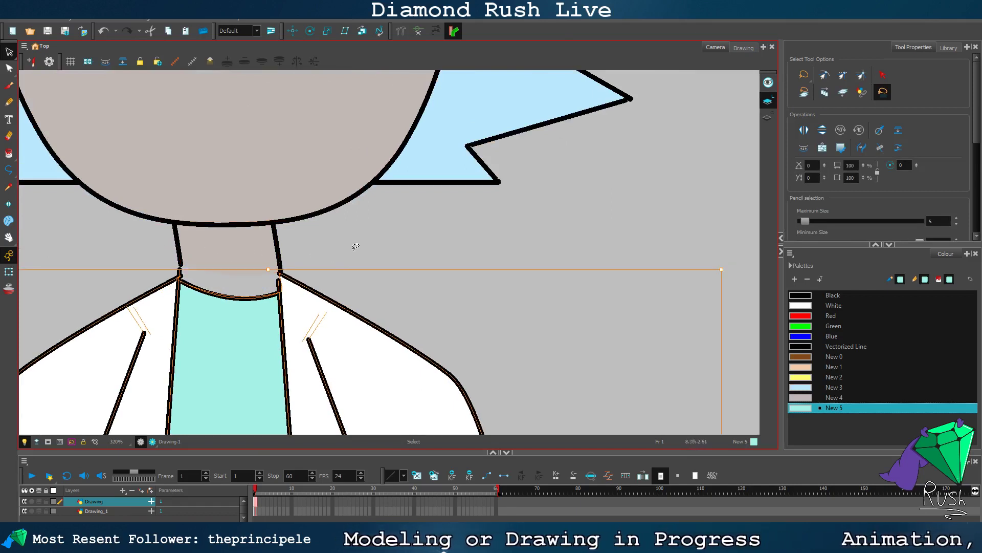
{"action": "key", "text": "Up"}
{"action": "key", "text": "Up"}
{"action": "key", "text": "Up"}
{"action": "key", "text": "Up"}
{"action": "key", "text": "Up"}
{"action": "key", "text": "Up"}
{"action": "key", "text": "Up"}
{"action": "key", "text": "Up"}
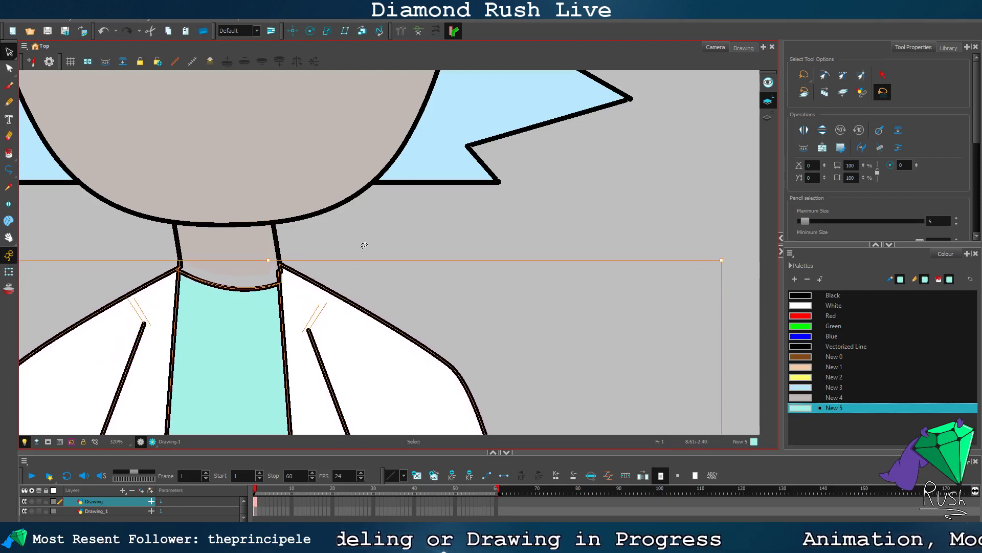
{"action": "key", "text": "Up"}
{"action": "key", "text": "Up"}
{"action": "key", "text": "Up"}
{"action": "key", "text": "Up"}
{"action": "key", "text": "Up"}
{"action": "key", "text": "Up"}
{"action": "key", "text": "Up"}
{"action": "key", "text": "Up"}
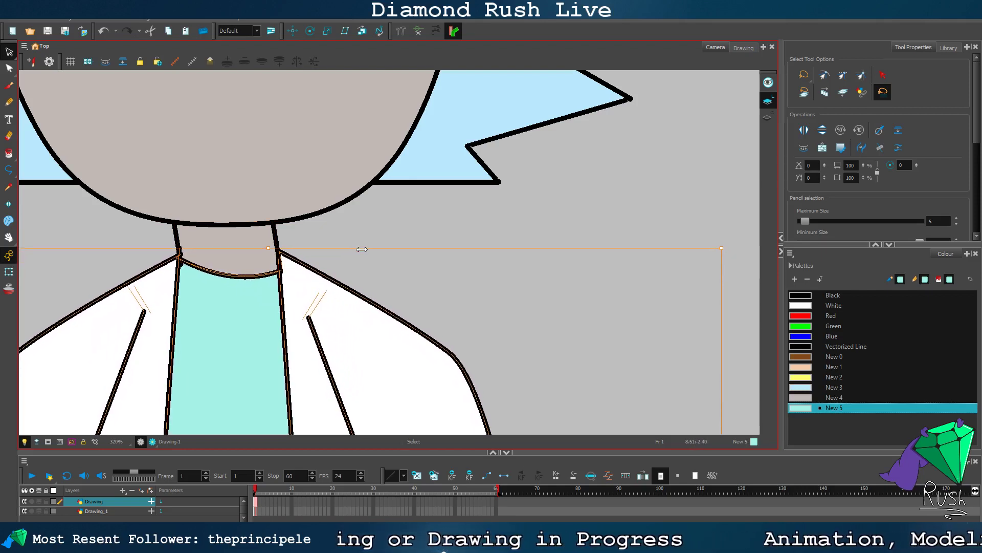
{"action": "key", "text": "Down"}
{"action": "key", "text": "Down"}
{"action": "key", "text": "Down"}
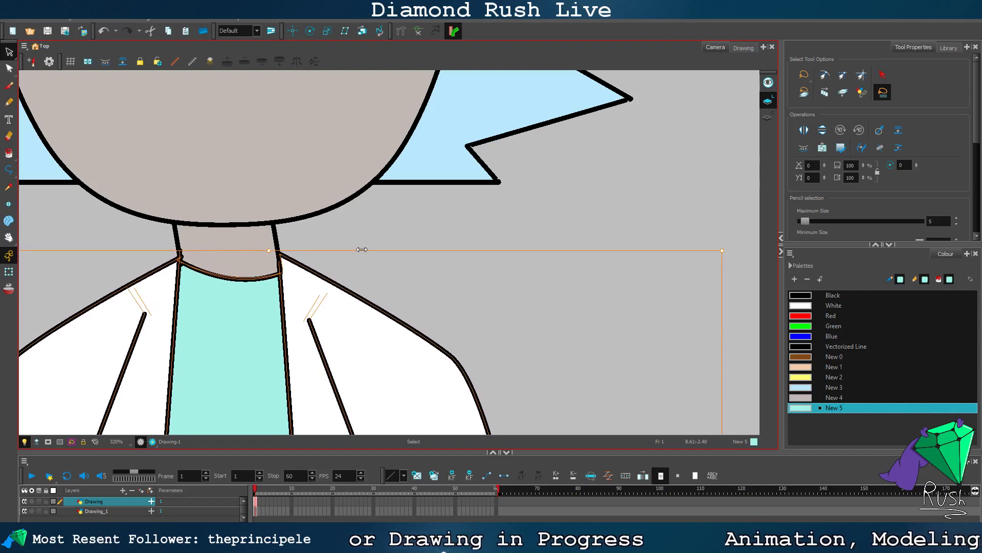
{"action": "left_click", "coordinate": [363, 233]}
{"action": "scroll", "coordinate": [209, 247], "scroll_direction": "down", "scroll_amount": 7}
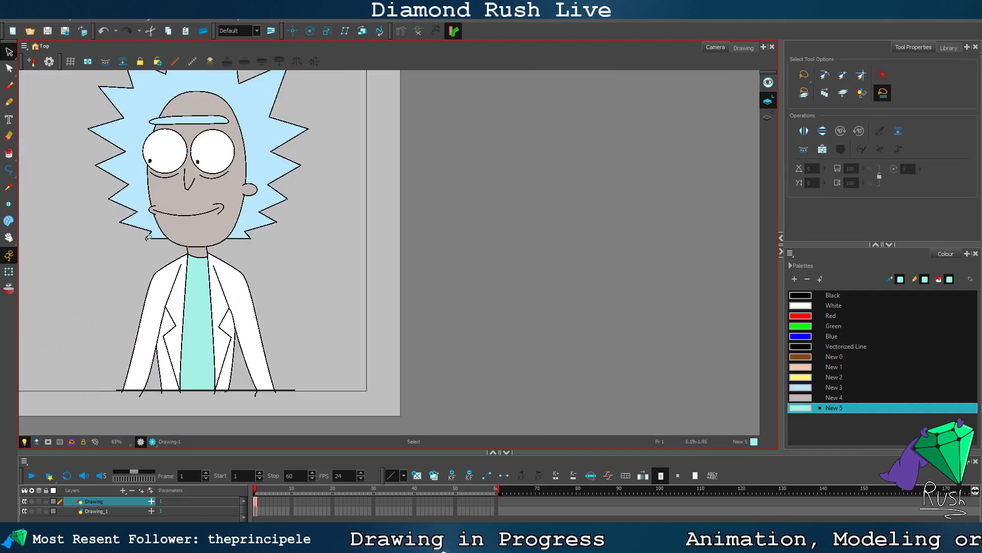
Step: Delete the stray contour point where the neck meets the collar opposite the ear side, and pull the protruding line end down to the coat line
{"action": "scroll", "coordinate": [116, 237], "scroll_direction": "up", "scroll_amount": 2}
{"action": "scroll", "coordinate": [386, 268], "scroll_direction": "up", "scroll_amount": 8}
{"action": "left_click", "coordinate": [413, 279]}
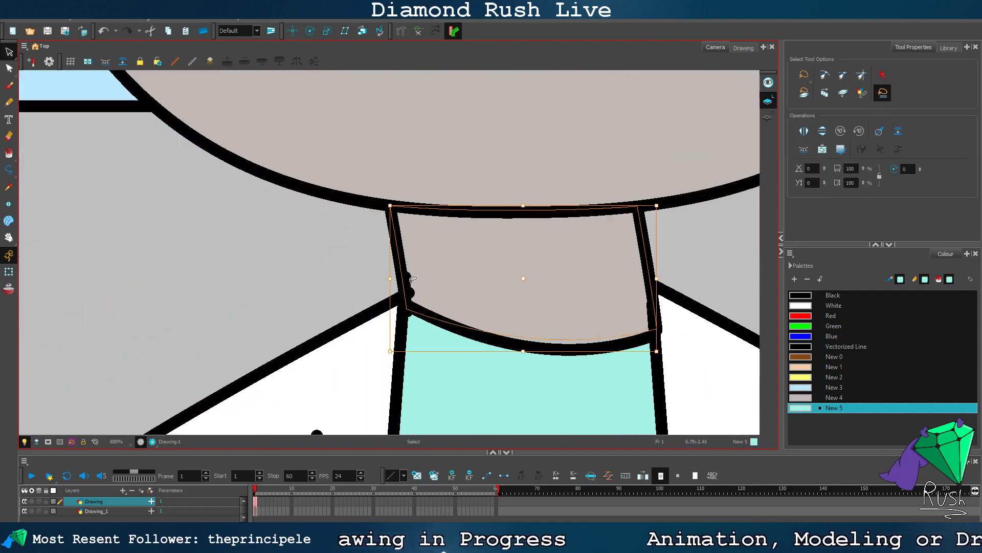
{"action": "left_click", "coordinate": [326, 264]}
{"action": "left_click", "coordinate": [413, 278]}
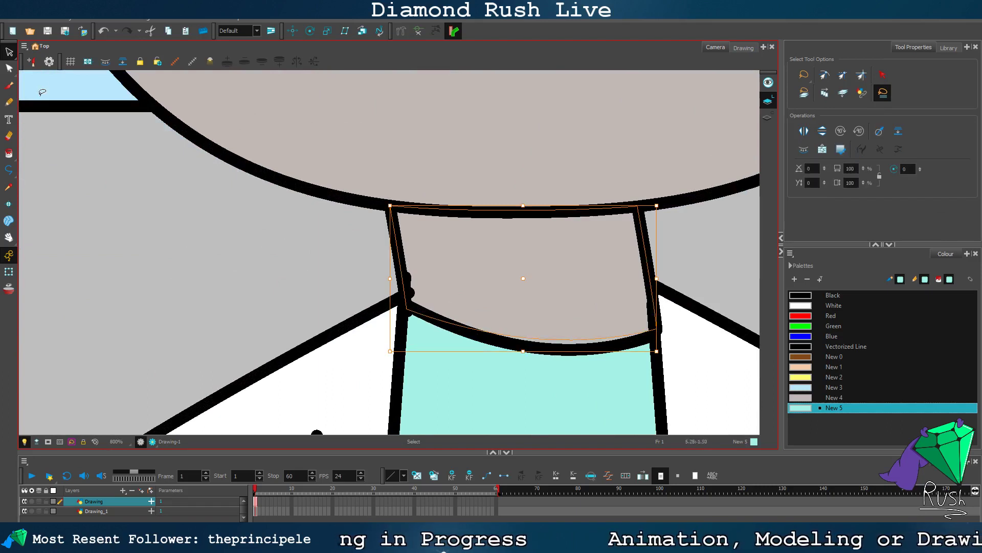
{"action": "left_click", "coordinate": [9, 68]}
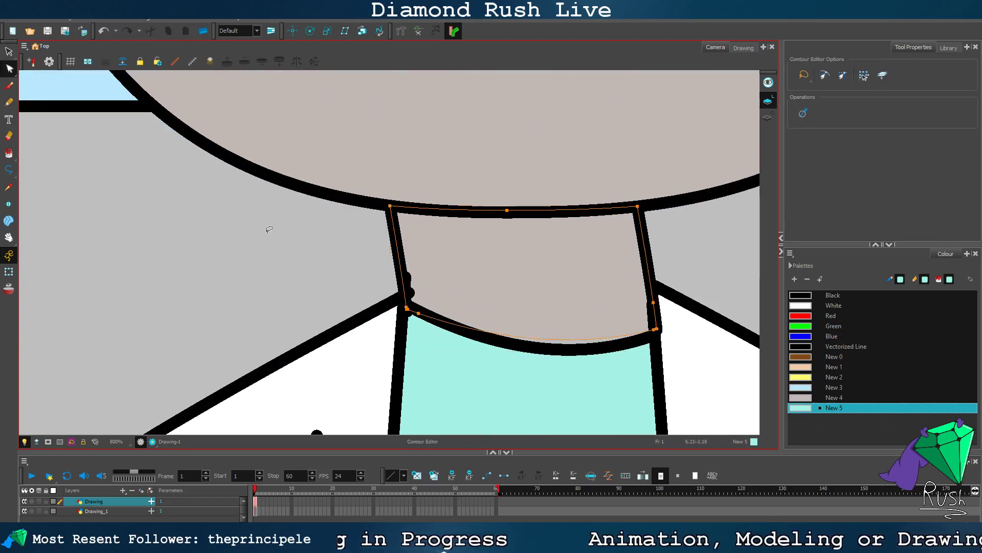
{"action": "left_click", "coordinate": [409, 293]}
{"action": "key", "text": "Delete"}
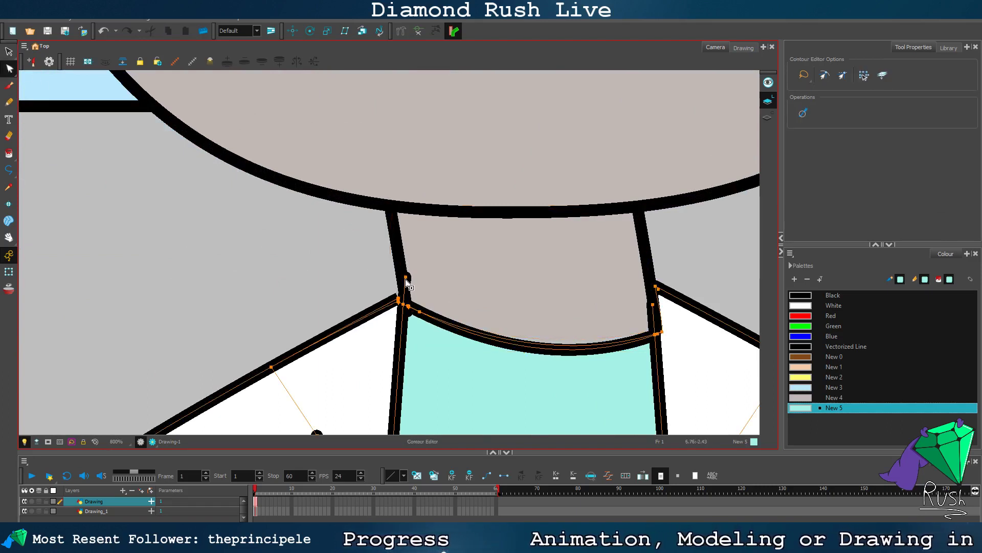
{"action": "left_click_drag", "start_coordinate": [405, 278], "coordinate": [404, 294]}
{"action": "left_click", "coordinate": [366, 279]}
{"action": "scroll", "coordinate": [367, 279], "scroll_direction": "down", "scroll_amount": 8}
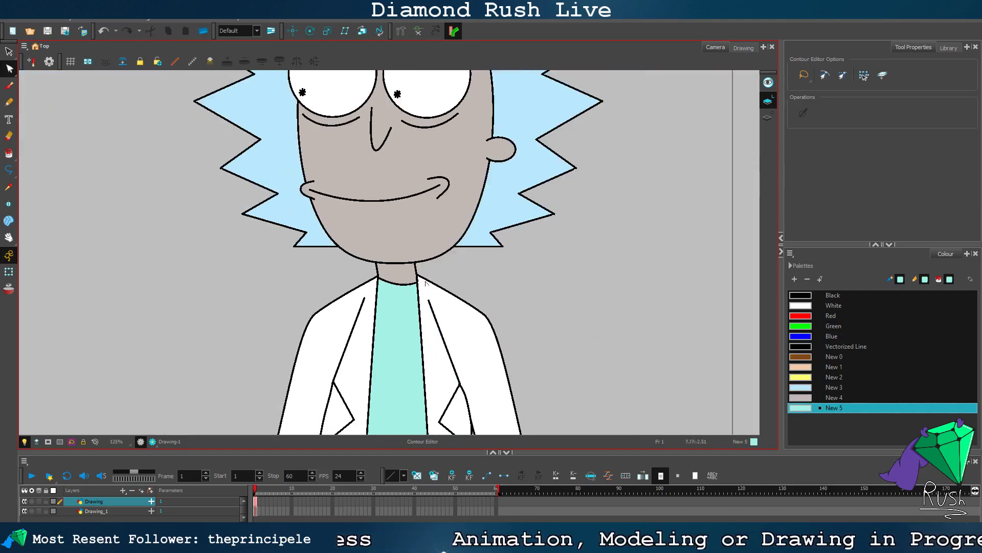
Step: Move the lower ends of the lab coat's two side lines outward toward the sleeves and check the result in the render preview
{"action": "scroll", "coordinate": [441, 390], "scroll_direction": "up", "scroll_amount": 2}
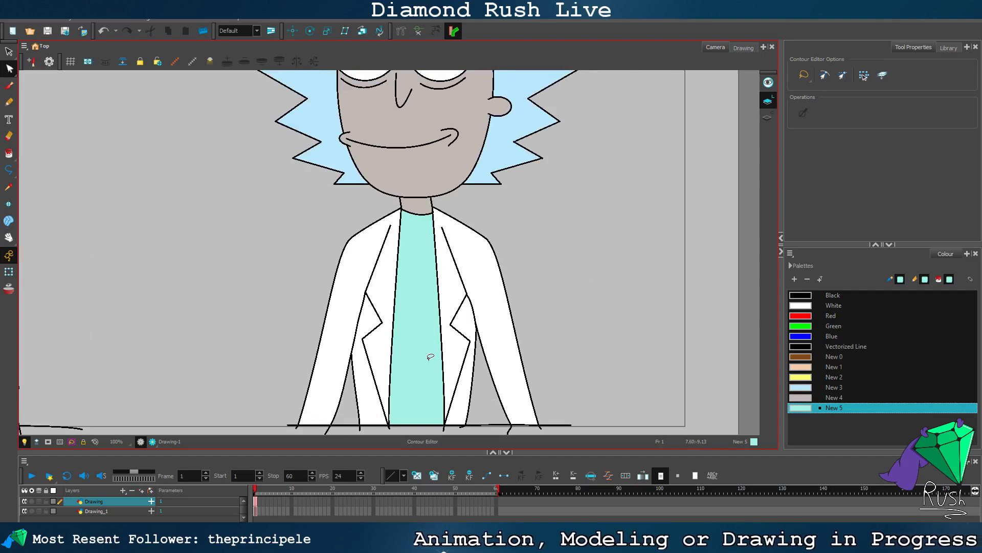
{"action": "scroll", "coordinate": [432, 355], "scroll_direction": "down", "scroll_amount": 1}
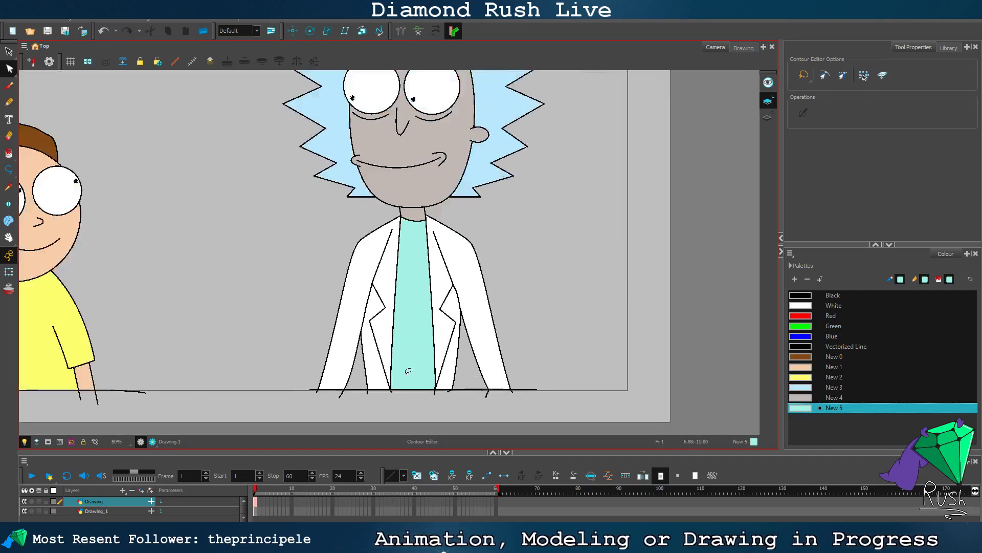
{"action": "scroll", "coordinate": [408, 358], "scroll_direction": "up", "scroll_amount": 1}
{"action": "scroll", "coordinate": [362, 408], "scroll_direction": "up", "scroll_amount": 1}
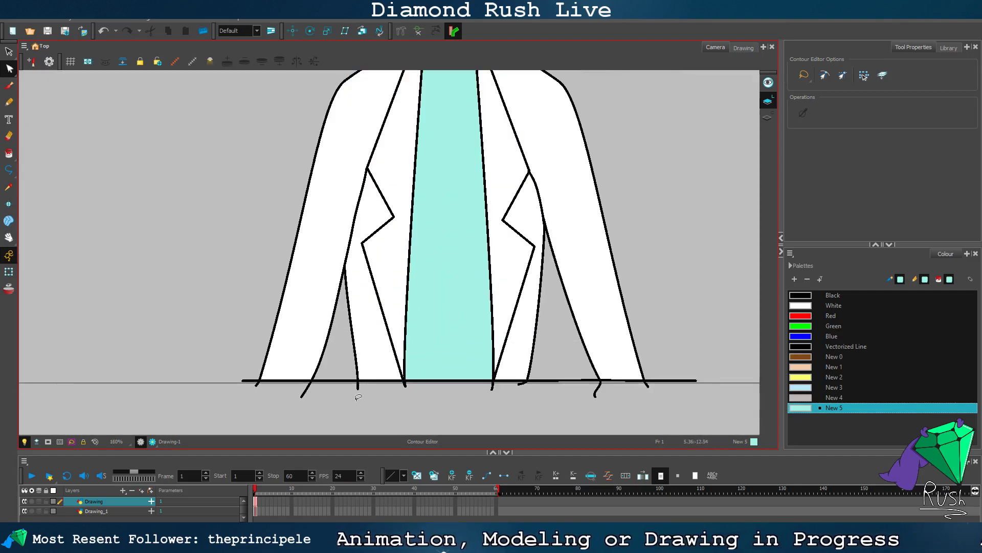
{"action": "mouse_move", "coordinate": [358, 381]}
{"action": "left_mouse_down"}
{"action": "mouse_move", "coordinate": [349, 386]}
{"action": "mouse_move", "coordinate": [361, 394]}
{"action": "mouse_move", "coordinate": [349, 382]}
{"action": "left_mouse_up"}
{"action": "left_click", "coordinate": [362, 396]}
{"action": "scroll", "coordinate": [401, 393], "scroll_direction": "down", "scroll_amount": 2}
{"action": "scroll", "coordinate": [479, 389], "scroll_direction": "up", "scroll_amount": 1}
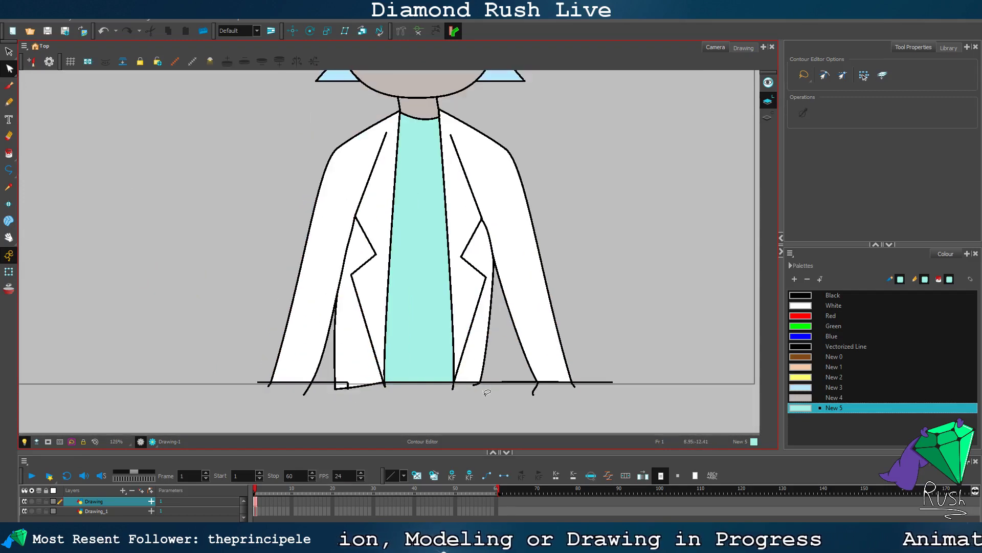
{"action": "left_click_drag", "start_coordinate": [482, 387], "coordinate": [501, 391]}
{"action": "scroll", "coordinate": [508, 398], "scroll_direction": "down", "scroll_amount": 3}
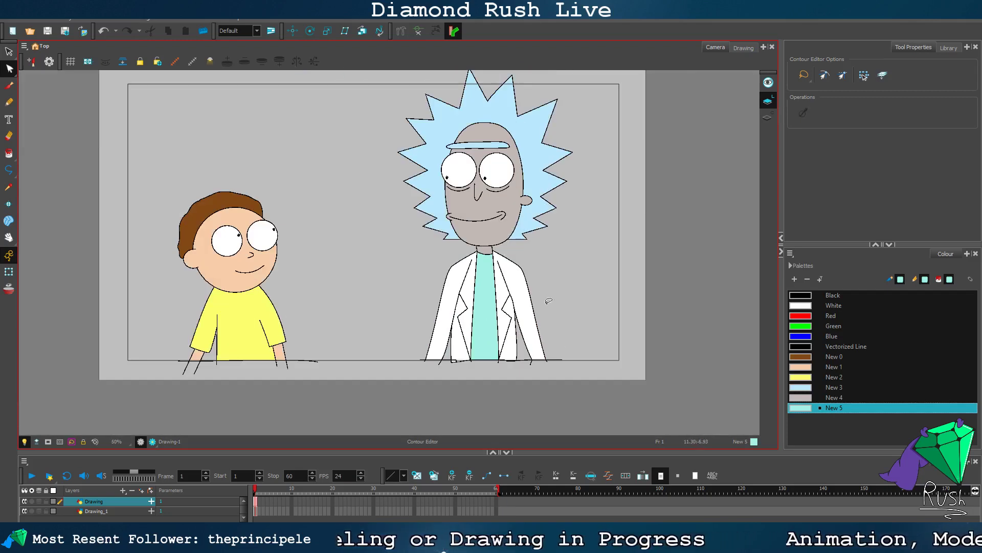
{"action": "left_click", "coordinate": [153, 442]}
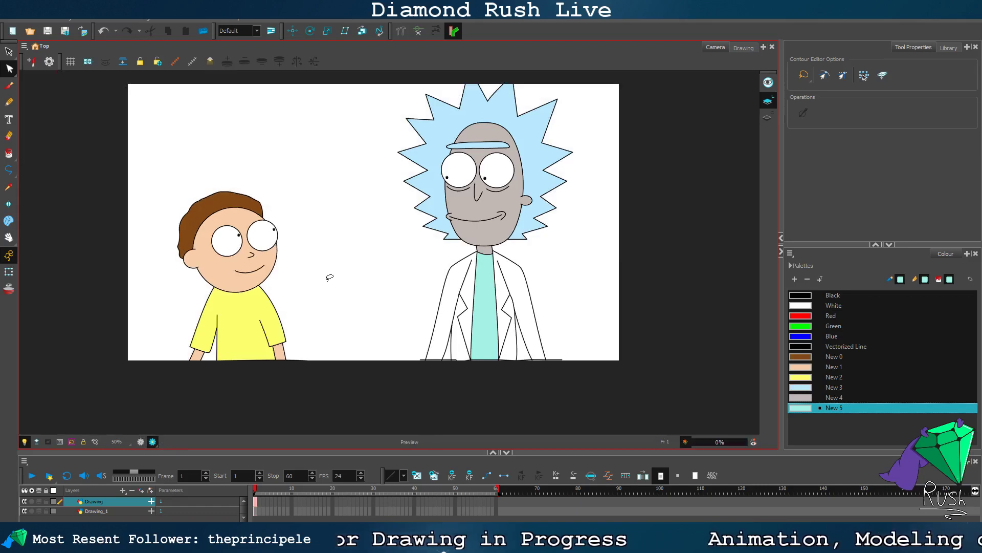
{"action": "left_click", "coordinate": [152, 442]}
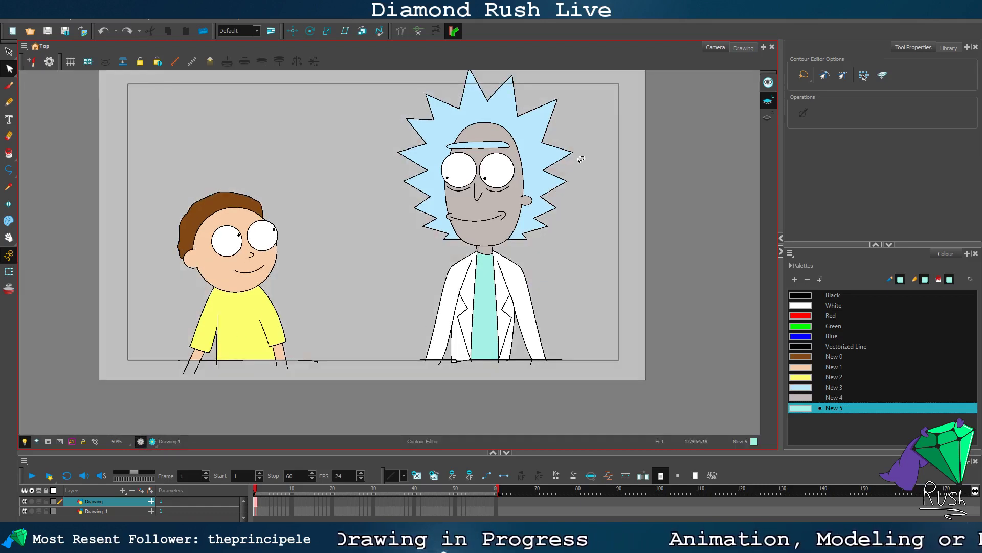
Step: Select the whole blue-haired man and lower him slightly so his table line drops below the camera frame
{"action": "mouse_move", "coordinate": [604, 78]}
{"action": "left_mouse_down"}
{"action": "mouse_move", "coordinate": [364, 271]}
{"action": "mouse_move", "coordinate": [589, 363]}
{"action": "mouse_move", "coordinate": [544, 109]}
{"action": "left_mouse_up"}
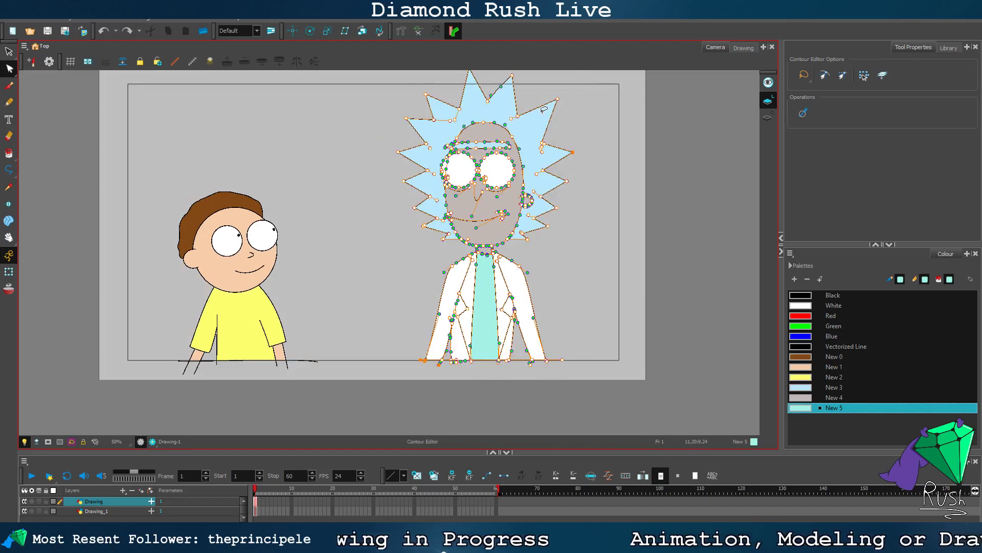
{"action": "key", "text": "alt+s"}
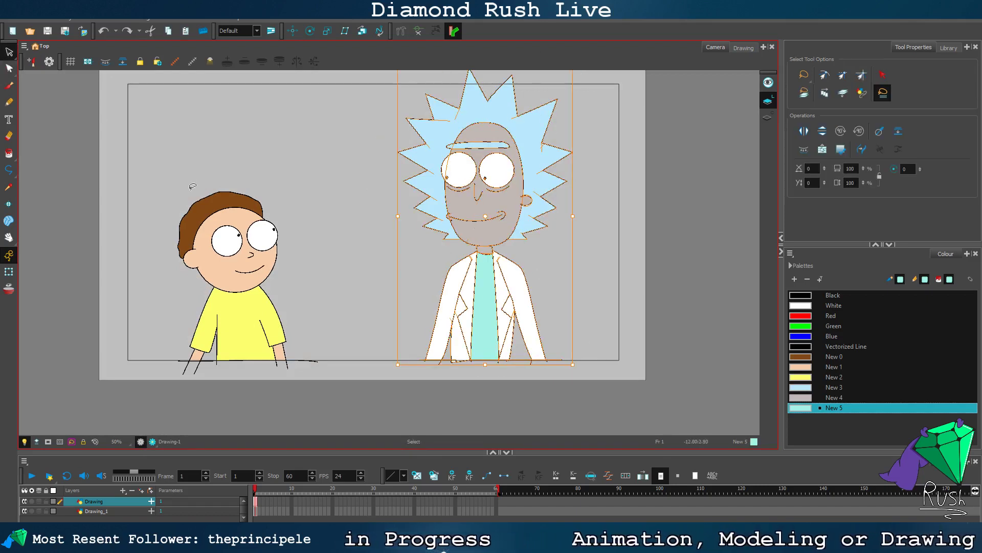
{"action": "left_click", "coordinate": [592, 223]}
{"action": "scroll", "coordinate": [594, 223], "scroll_direction": "down", "scroll_amount": 2}
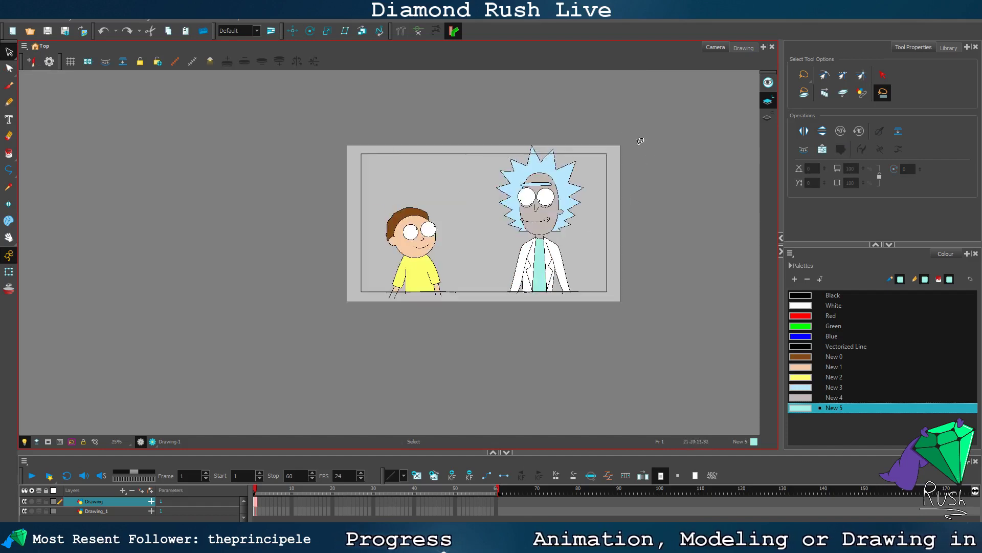
{"action": "mouse_move", "coordinate": [641, 140]}
{"action": "left_mouse_down"}
{"action": "mouse_move", "coordinate": [481, 153]}
{"action": "mouse_move", "coordinate": [473, 360]}
{"action": "mouse_move", "coordinate": [644, 172]}
{"action": "mouse_move", "coordinate": [637, 141]}
{"action": "left_mouse_up"}
{"action": "left_click", "coordinate": [614, 180]}
{"action": "scroll", "coordinate": [561, 251], "scroll_direction": "up", "scroll_amount": 2}
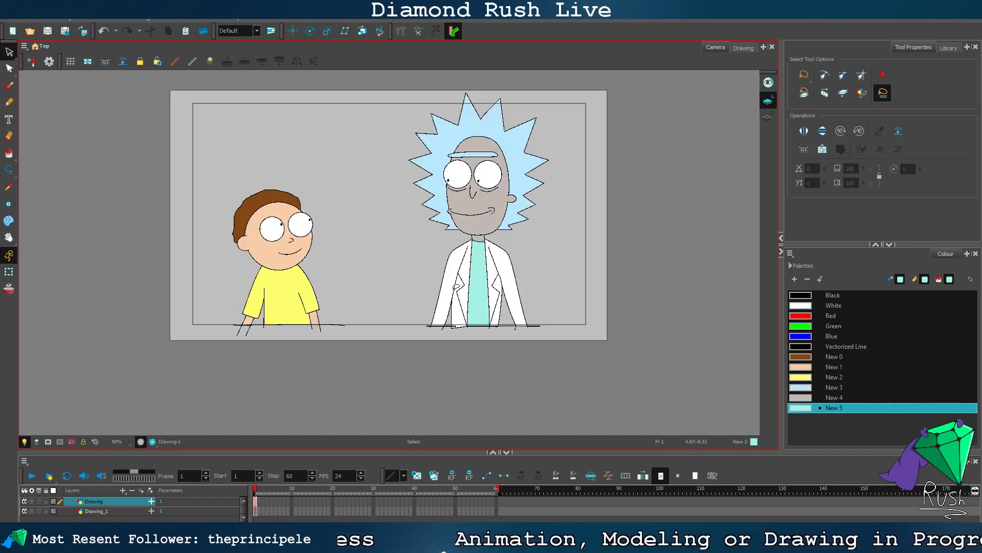
Step: Check the lowered man and the boy in the render preview with the whole camera frame in view
{"action": "scroll", "coordinate": [455, 287], "scroll_direction": "up", "scroll_amount": 1}
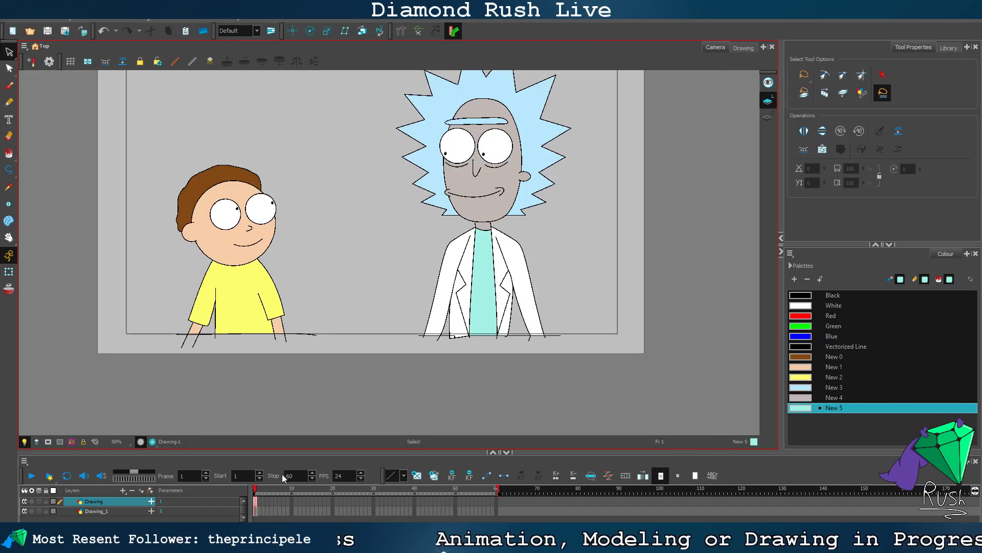
{"action": "left_click", "coordinate": [152, 441]}
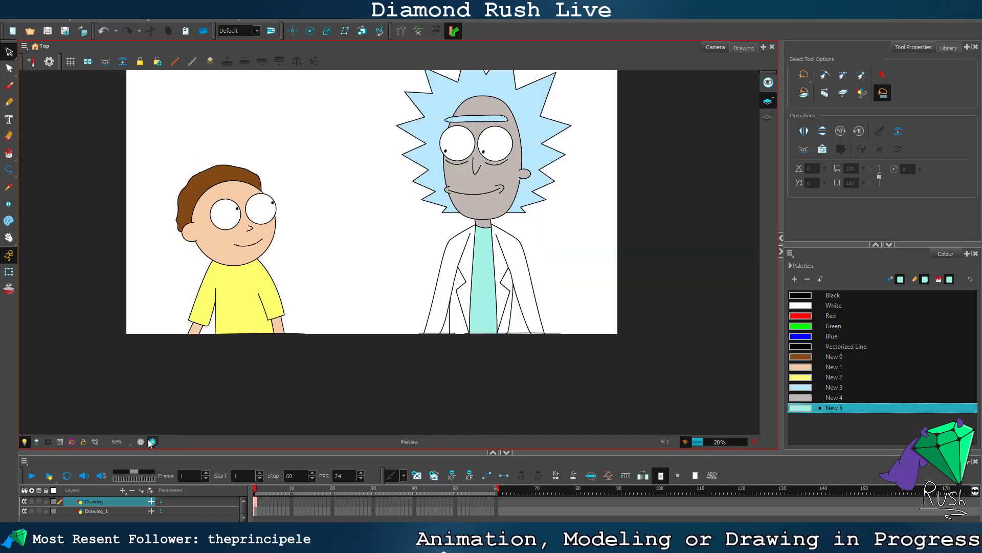
{"action": "left_click", "coordinate": [8, 237]}
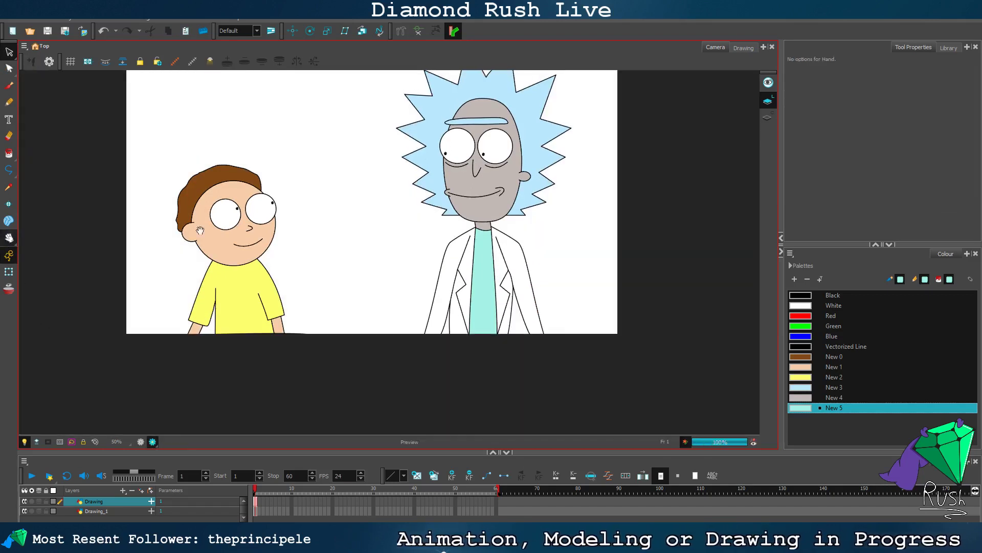
{"action": "left_click_drag", "start_coordinate": [252, 231], "coordinate": [325, 286]}
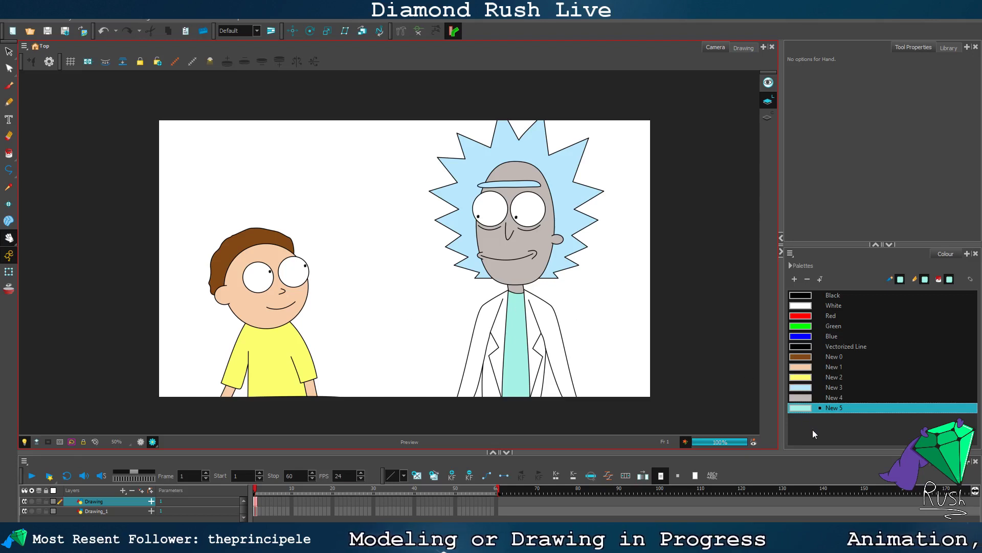
Step: Change the man's skin colour, New 4, to a darker neutral grey with RGB 167, 167, 167
{"action": "double_click", "coordinate": [802, 398]}
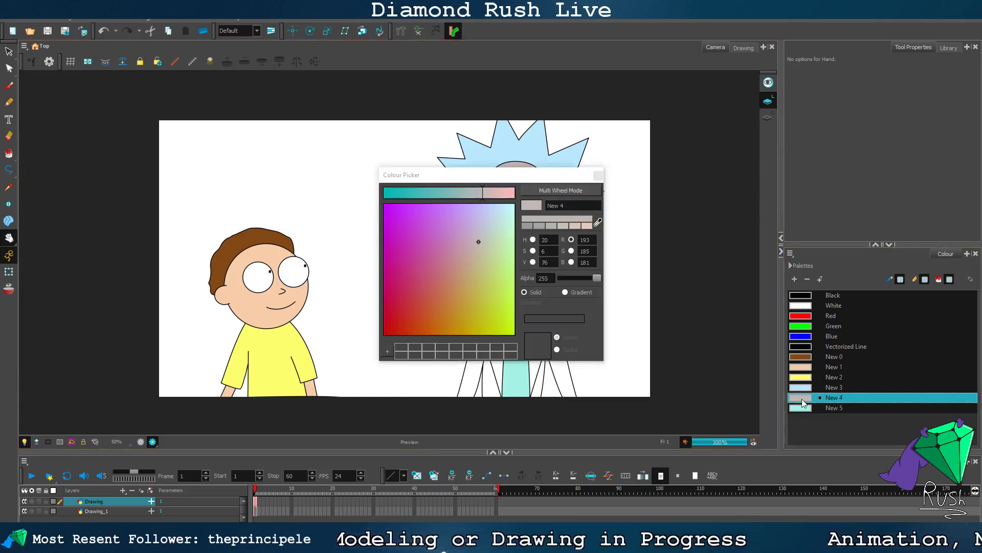
{"action": "left_click", "coordinate": [547, 223]}
{"action": "left_click_drag", "start_coordinate": [540, 175], "coordinate": [321, 153]}
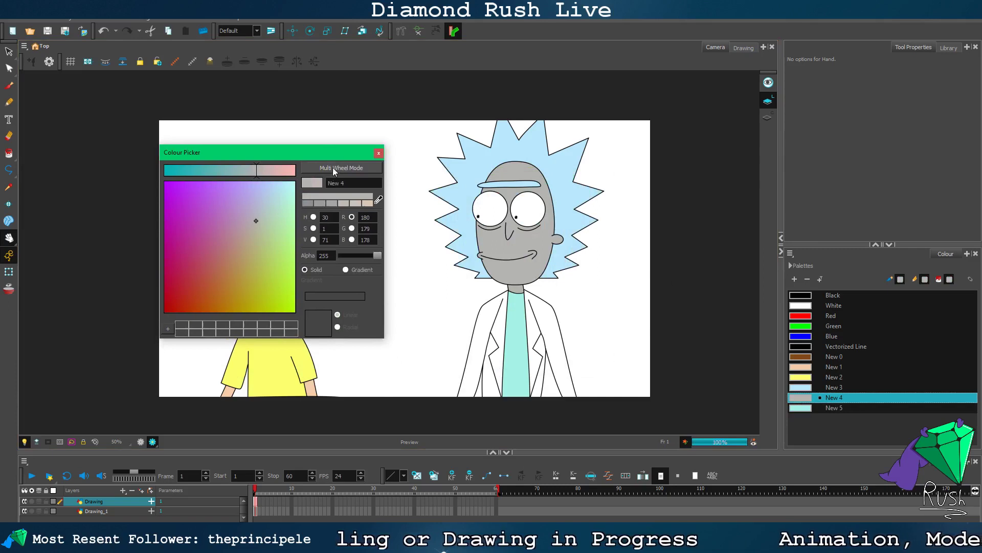
{"action": "left_click", "coordinate": [333, 202]}
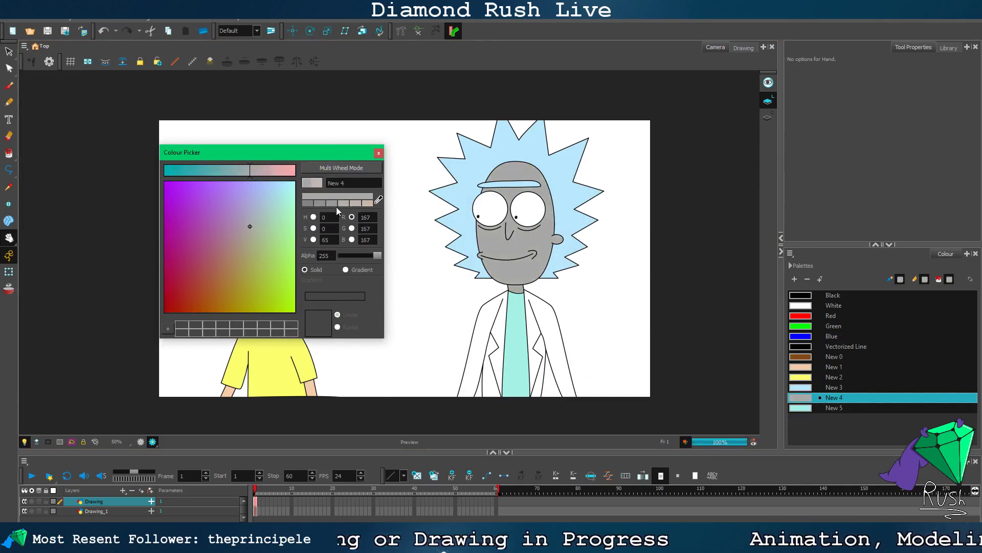
{"action": "left_click", "coordinate": [378, 153]}
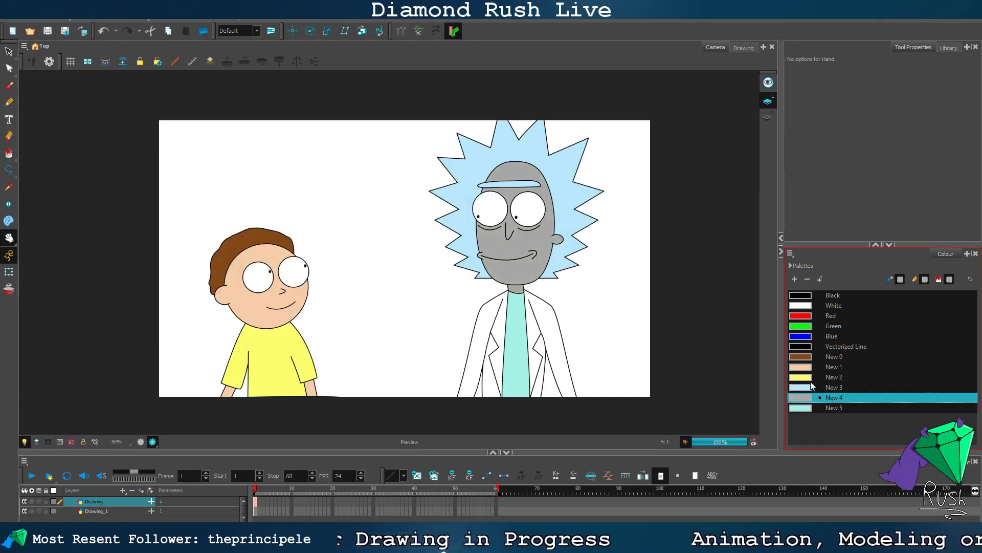
Step: Lighten the man's skin colour, New 4, to a neutral grey with RGB 201, 201, 201
{"action": "double_click", "coordinate": [805, 398]}
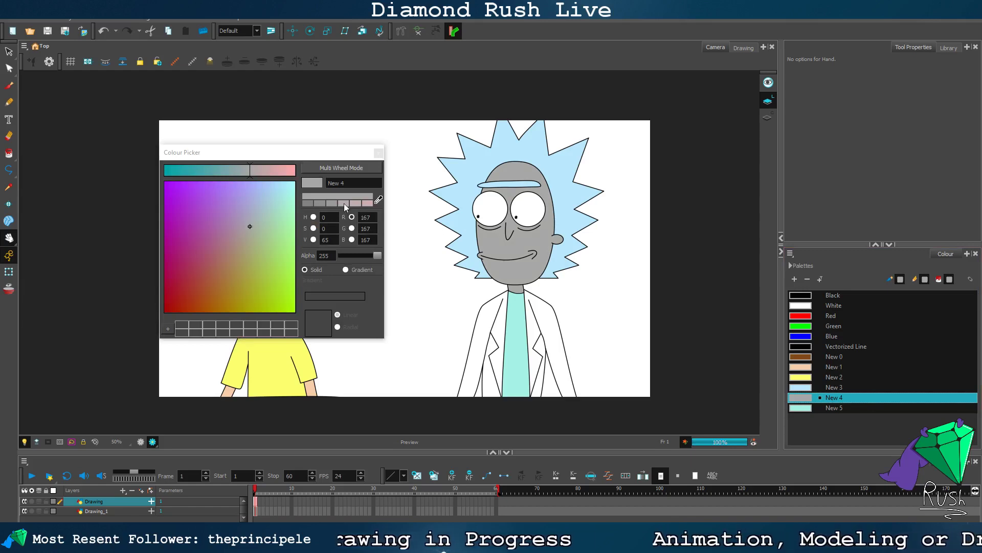
{"action": "left_click", "coordinate": [348, 169]}
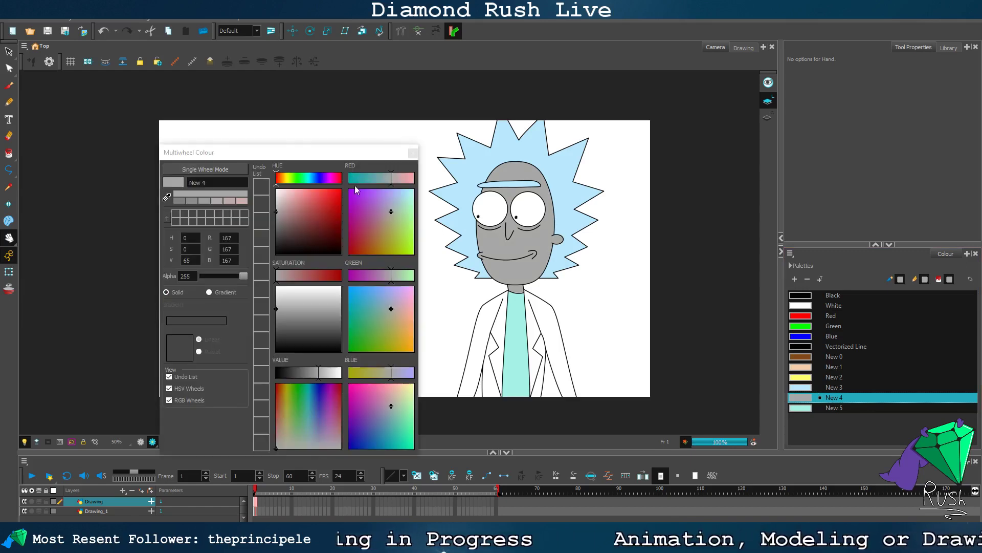
{"action": "left_click", "coordinate": [280, 308]}
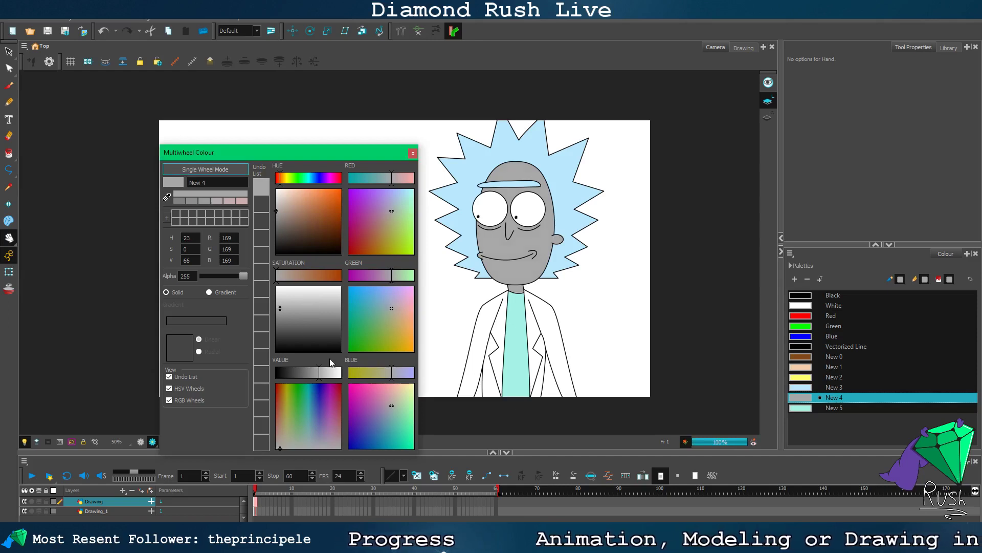
{"action": "left_click_drag", "start_coordinate": [321, 371], "coordinate": [329, 372]}
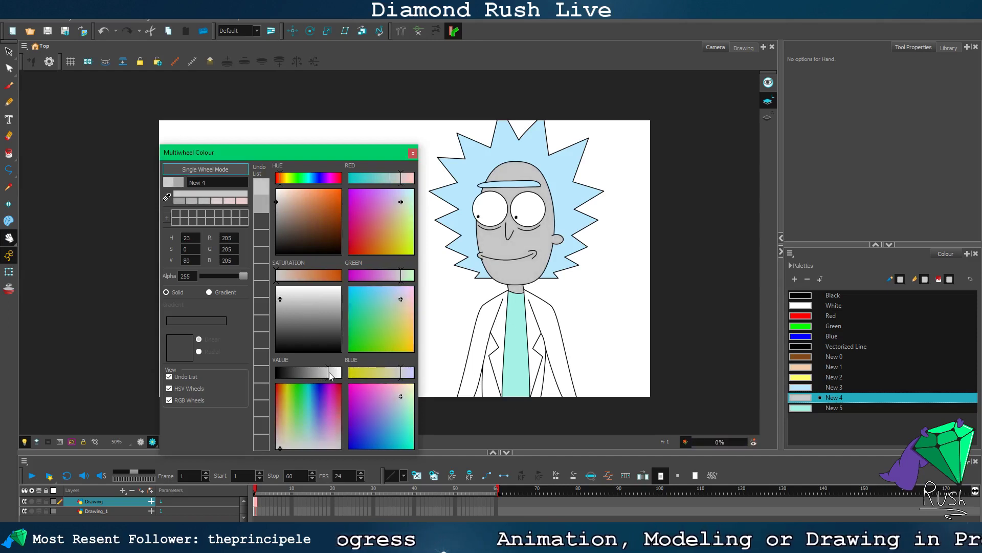
{"action": "left_click", "coordinate": [329, 372]}
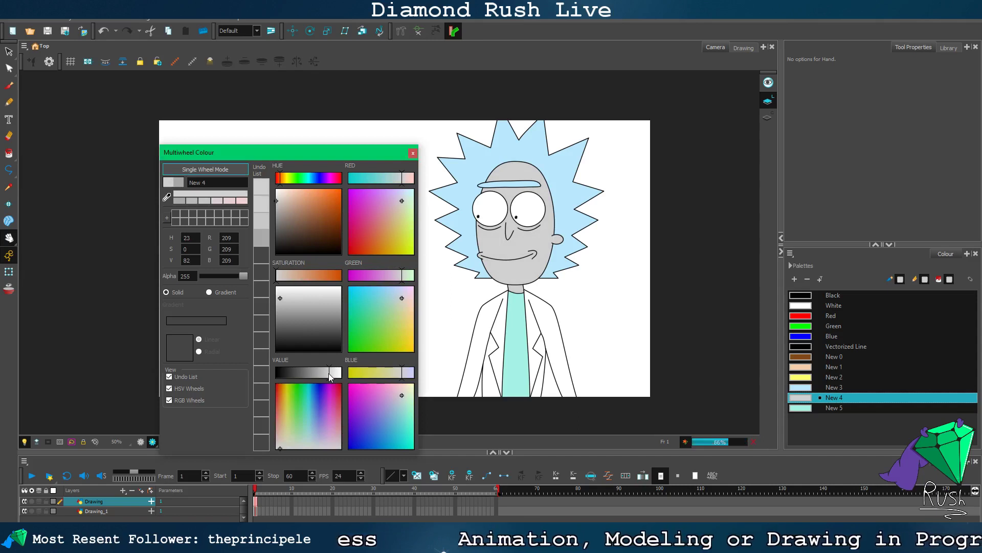
{"action": "left_click", "coordinate": [329, 373]}
{"action": "left_click", "coordinate": [327, 374]}
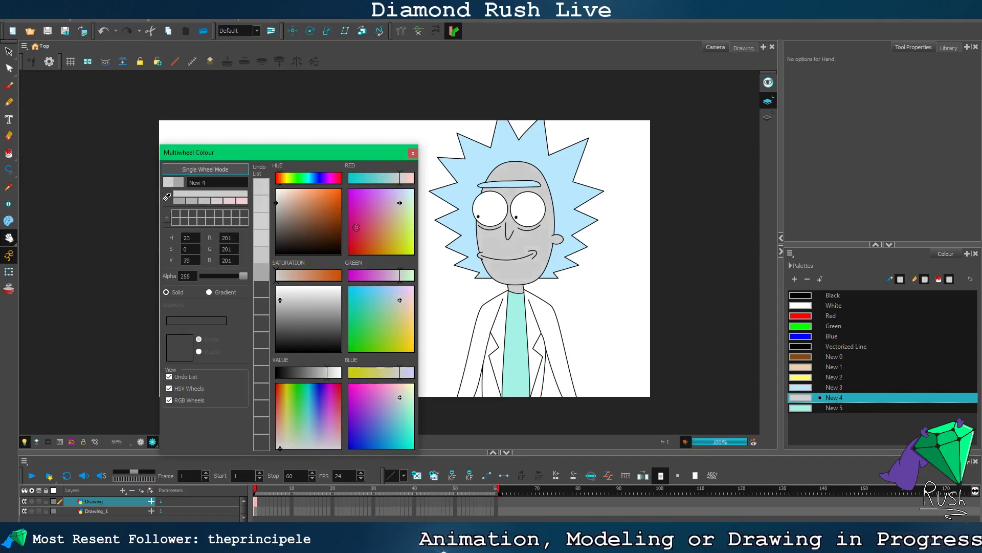
{"action": "left_click", "coordinate": [413, 153]}
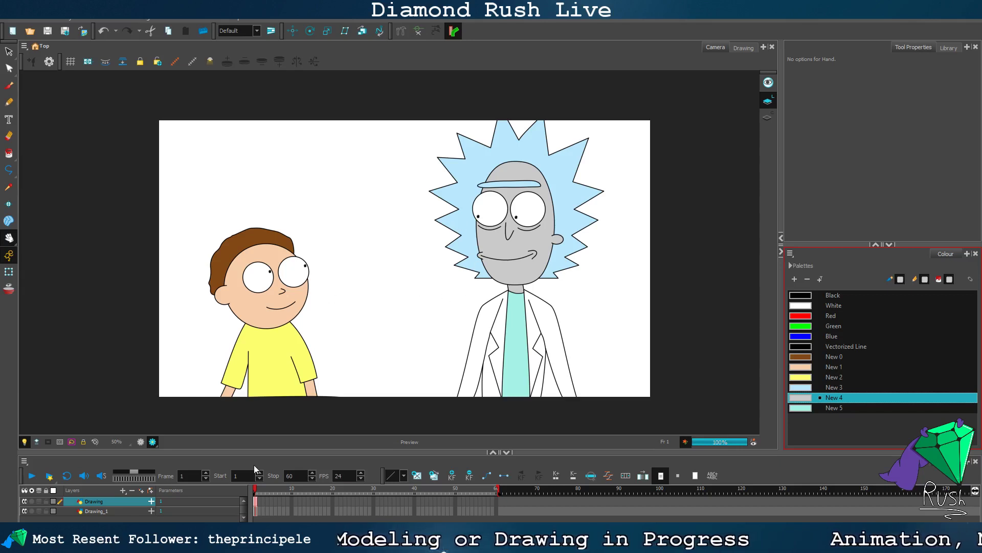
{"action": "left_click", "coordinate": [143, 439]}
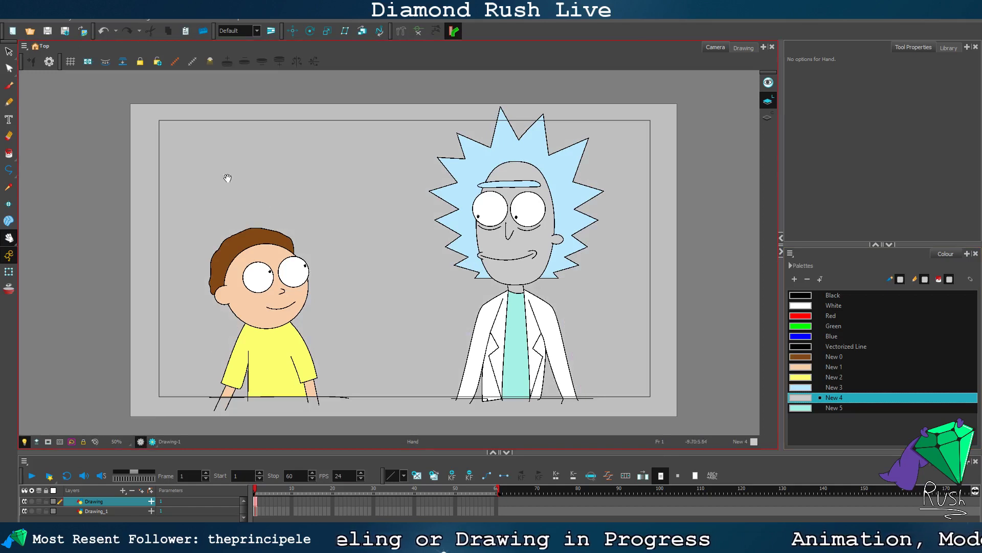
{"action": "left_click", "coordinate": [7, 54]}
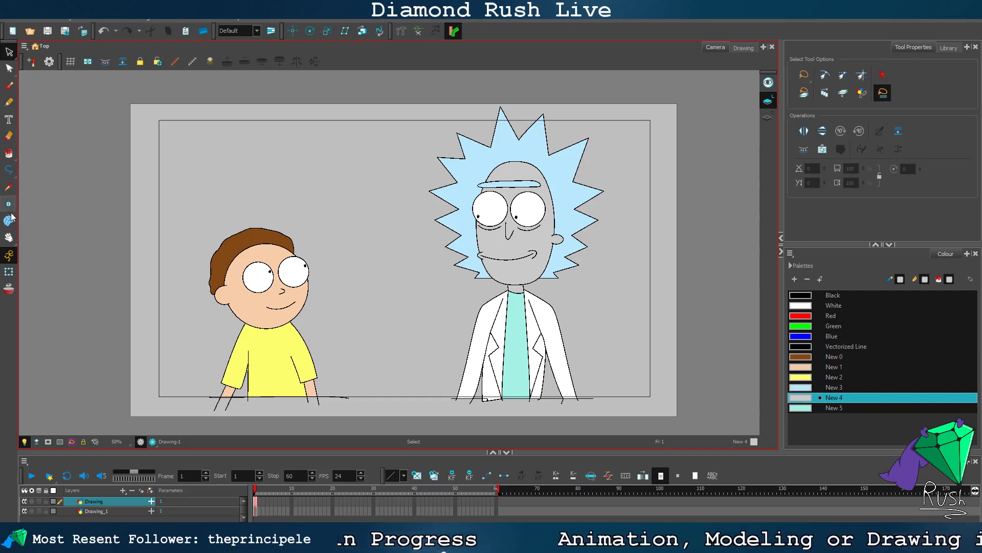
{"action": "scroll", "coordinate": [159, 174], "scroll_direction": "up", "scroll_amount": 2}
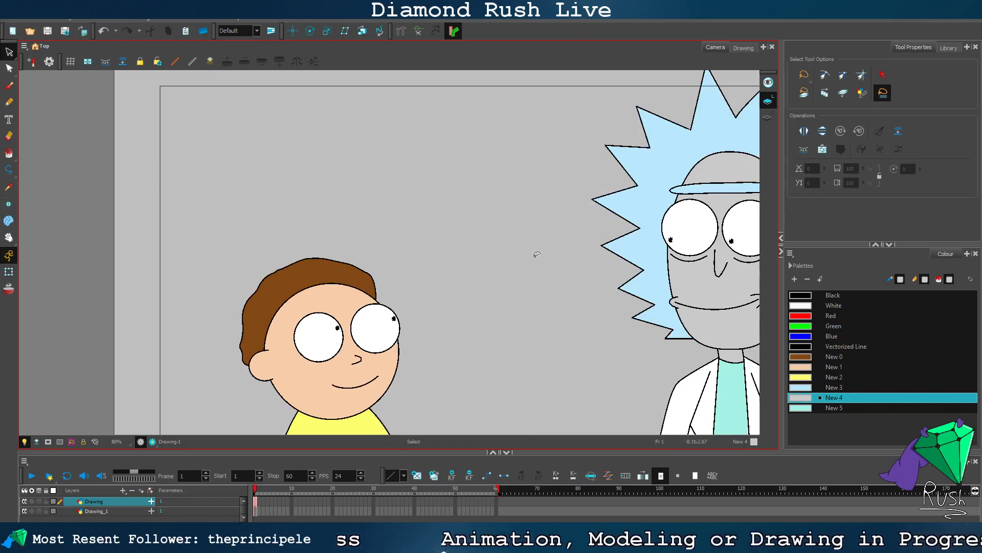
{"action": "left_click", "coordinate": [8, 239]}
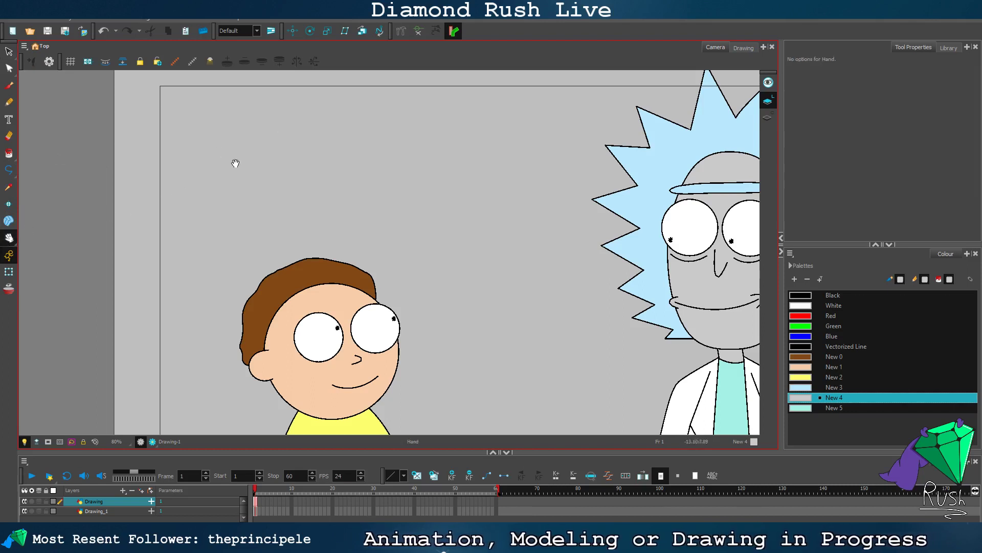
{"action": "mouse_move", "coordinate": [235, 163]}
{"action": "left_mouse_down"}
{"action": "mouse_move", "coordinate": [174, 167]}
{"action": "mouse_move", "coordinate": [192, 190]}
{"action": "left_mouse_up"}
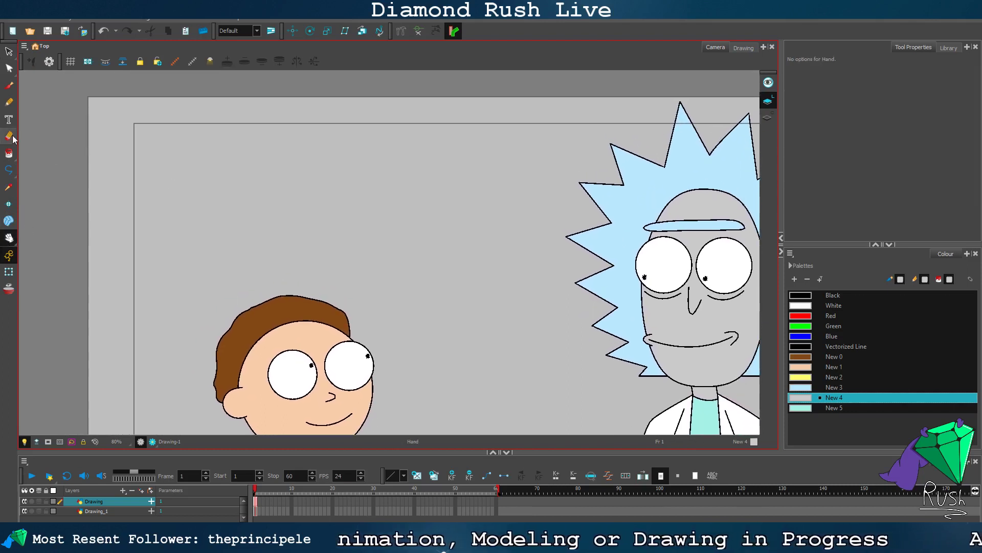
{"action": "left_click", "coordinate": [9, 170]}
{"action": "left_click", "coordinate": [177, 136]}
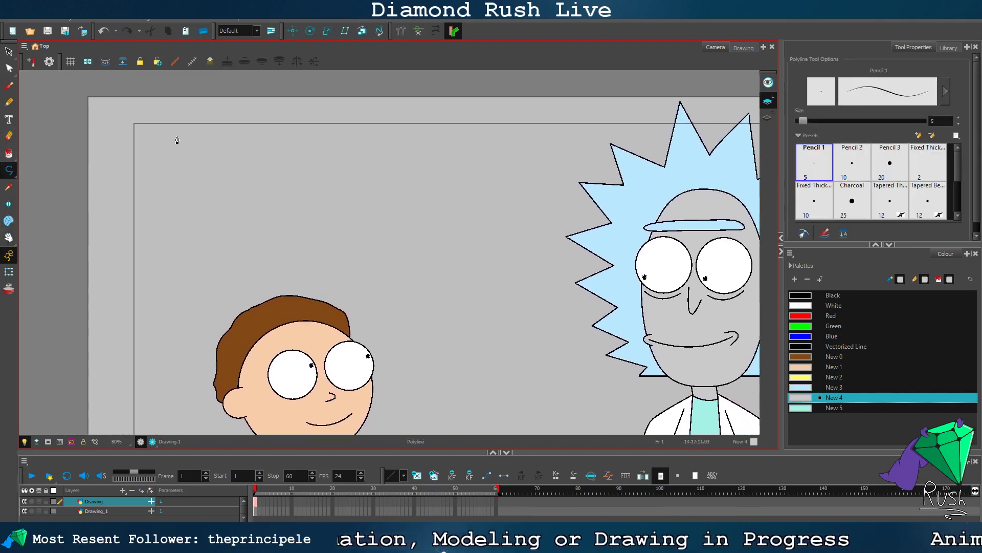
{"action": "left_click", "coordinate": [176, 147]}
{"action": "left_click", "coordinate": [184, 152]}
{"action": "left_click", "coordinate": [183, 160]}
{"action": "left_click", "coordinate": [182, 172]}
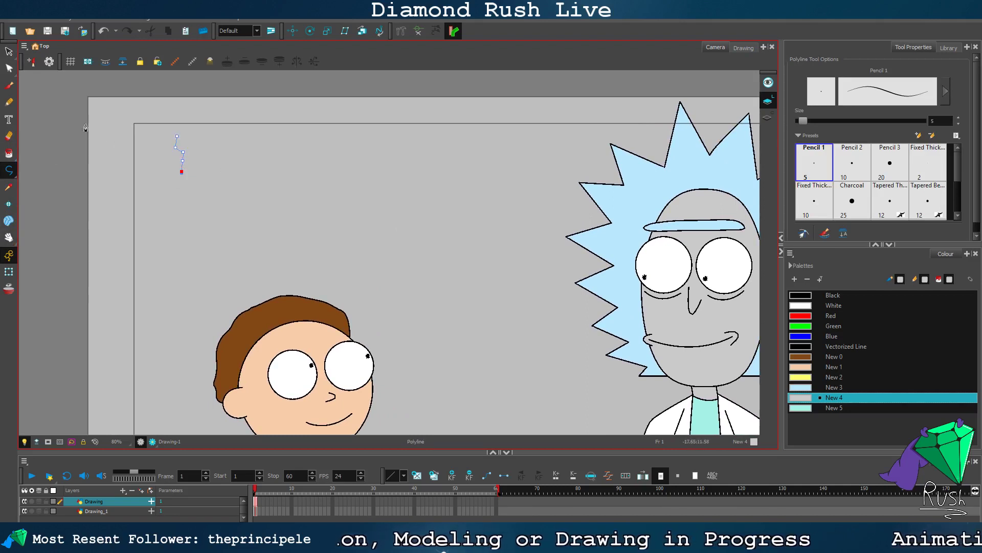
{"action": "left_click", "coordinate": [7, 55]}
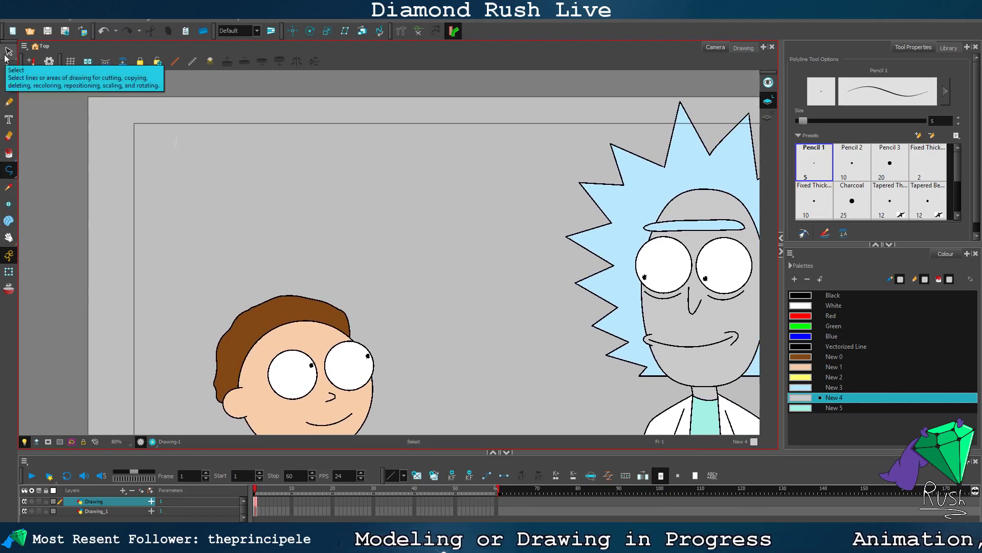
{"action": "left_click", "coordinate": [850, 300]}
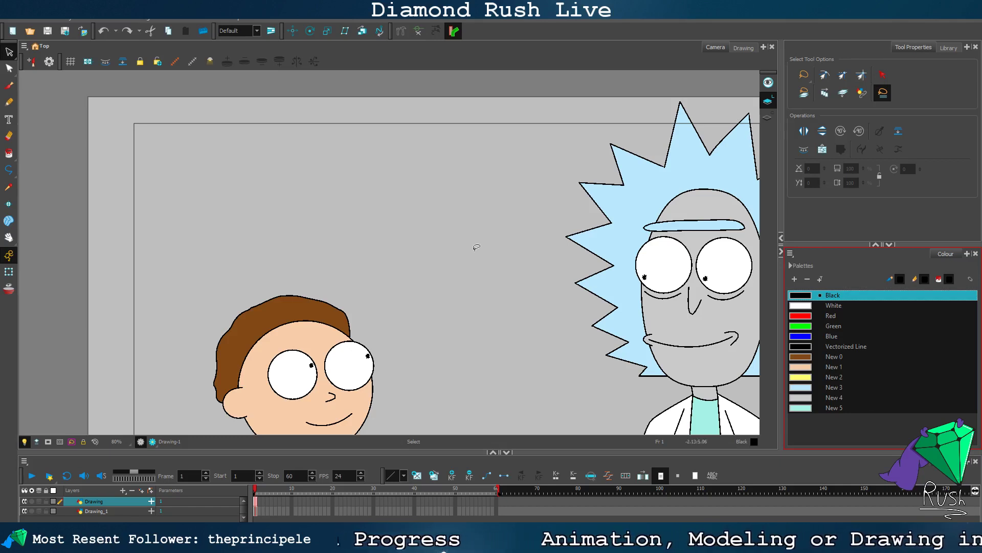
{"action": "left_click", "coordinate": [476, 248]}
{"action": "key", "text": "ctrl+z"}
{"action": "key", "text": "ctrl+z"}
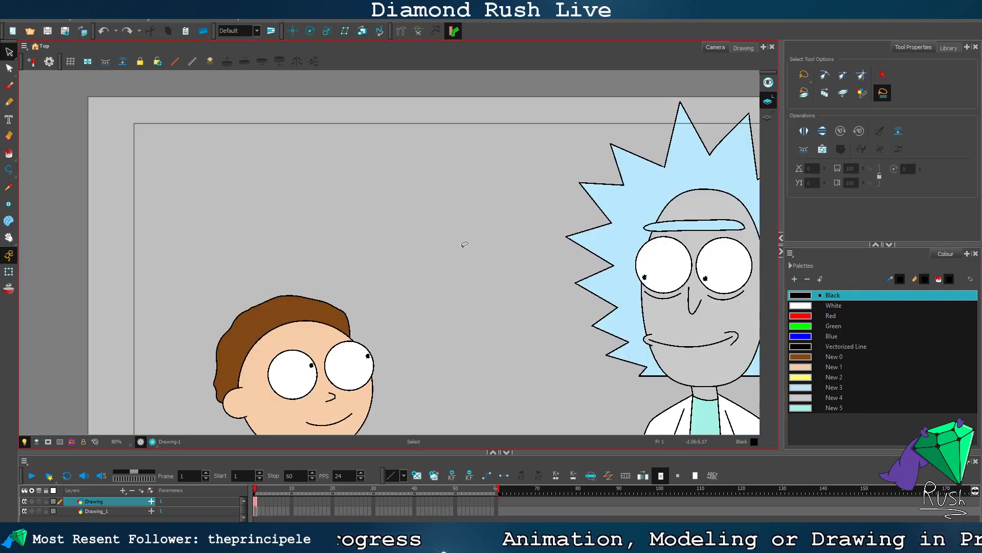
Step: Import Rick_and_Morty_logo.png from the Anthonys-drawings folder on its own new layer as a Toon Boom bitmap drawing at actual size
{"action": "scroll", "coordinate": [478, 256], "scroll_direction": "down", "scroll_amount": 3}
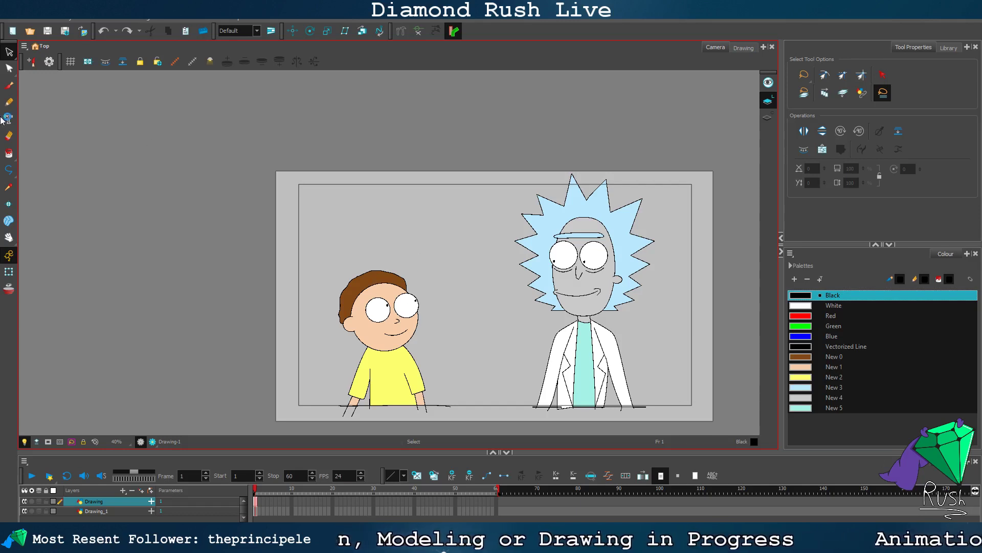
{"action": "left_click", "coordinate": [10, 15]}
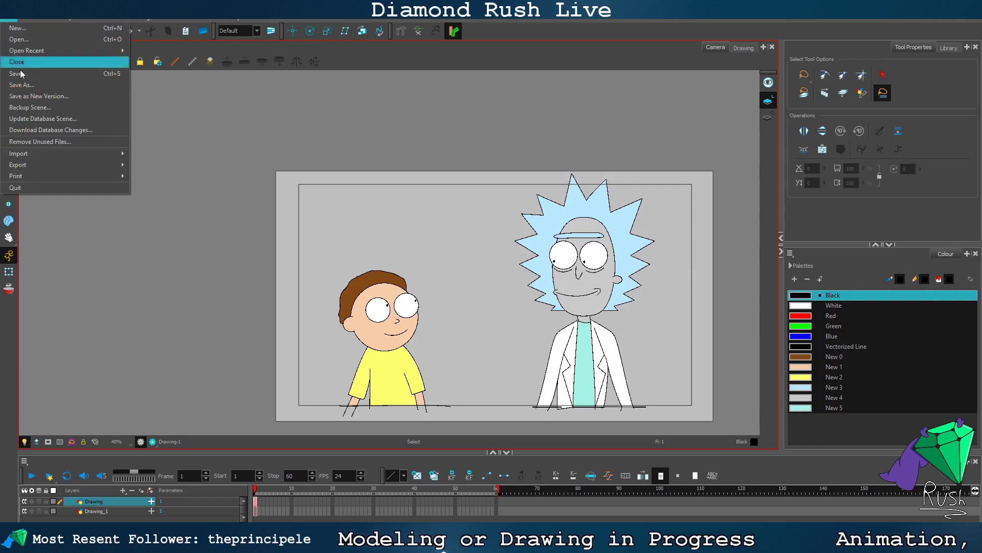
{"action": "mouse_move", "coordinate": [80, 153]}
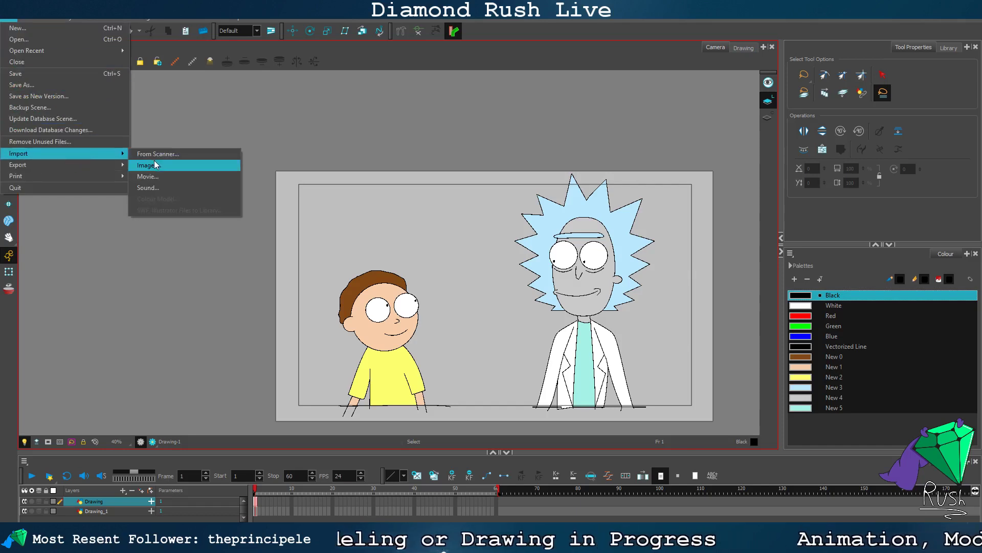
{"action": "left_click", "coordinate": [153, 166]}
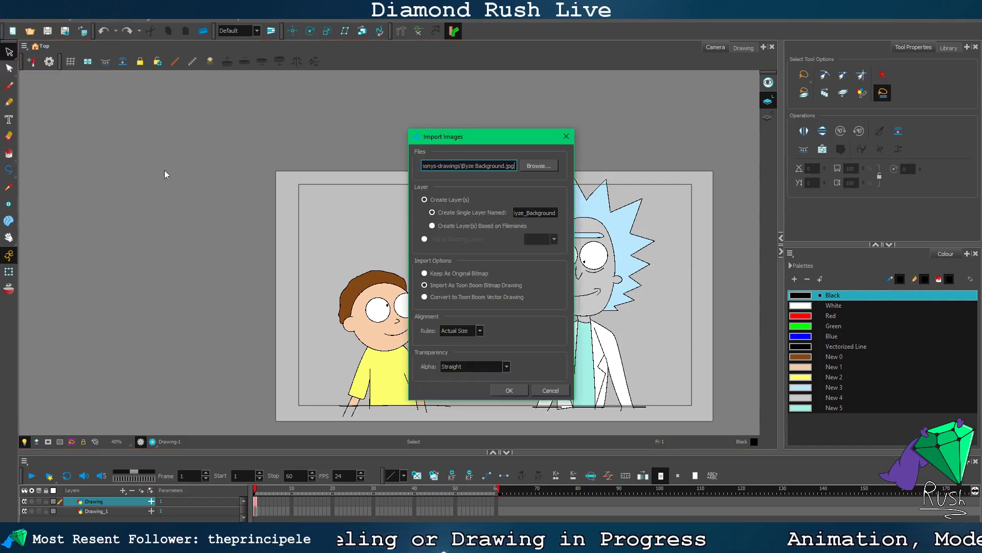
{"action": "left_click", "coordinate": [537, 165]}
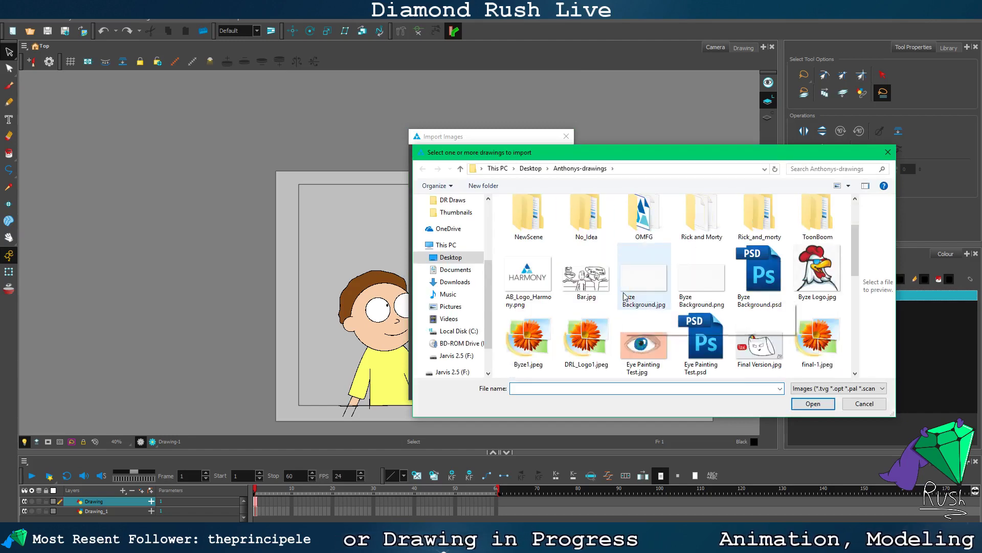
{"action": "scroll", "coordinate": [660, 302], "scroll_direction": "down", "scroll_amount": 2}
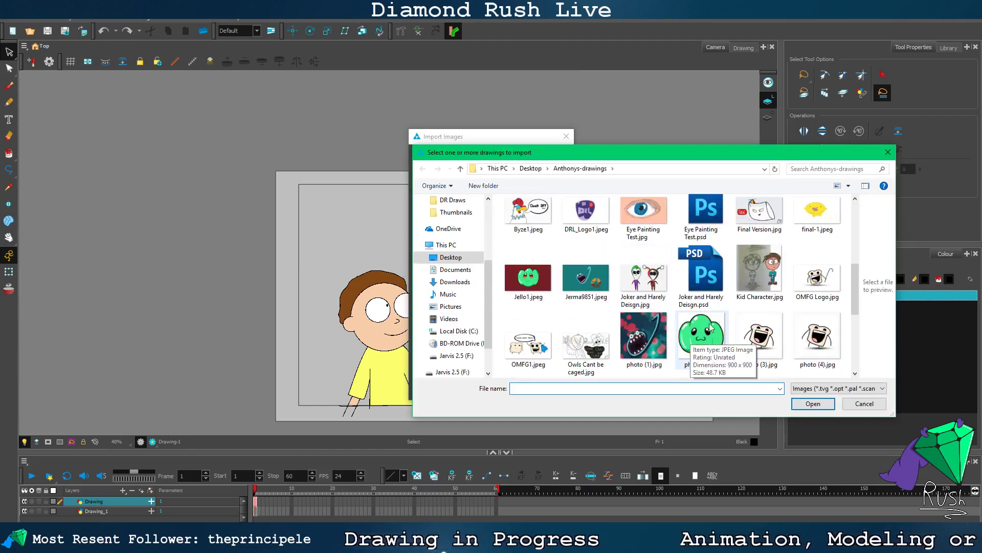
{"action": "scroll", "coordinate": [710, 328], "scroll_direction": "down", "scroll_amount": 4}
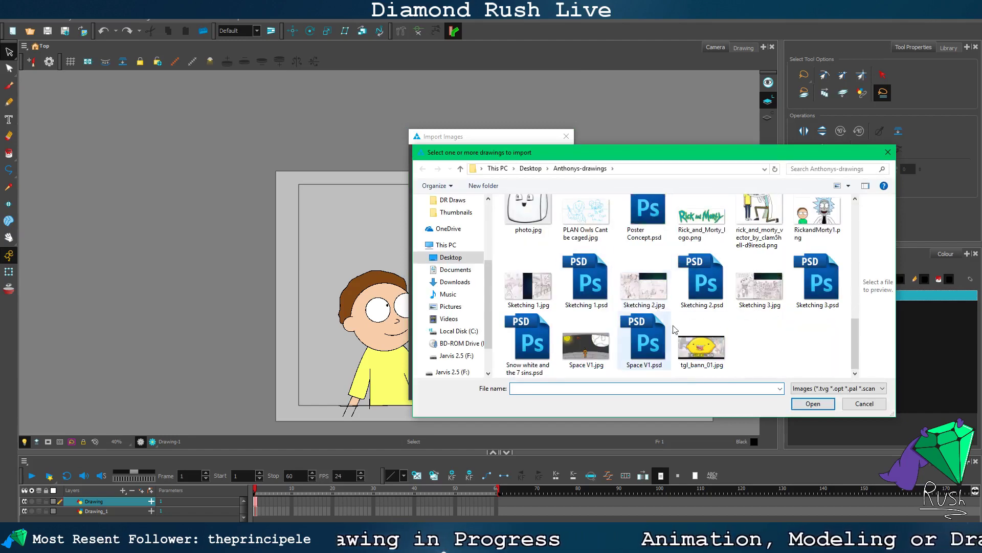
{"action": "scroll", "coordinate": [673, 329], "scroll_direction": "up", "scroll_amount": 2}
{"action": "left_click", "coordinate": [701, 292]}
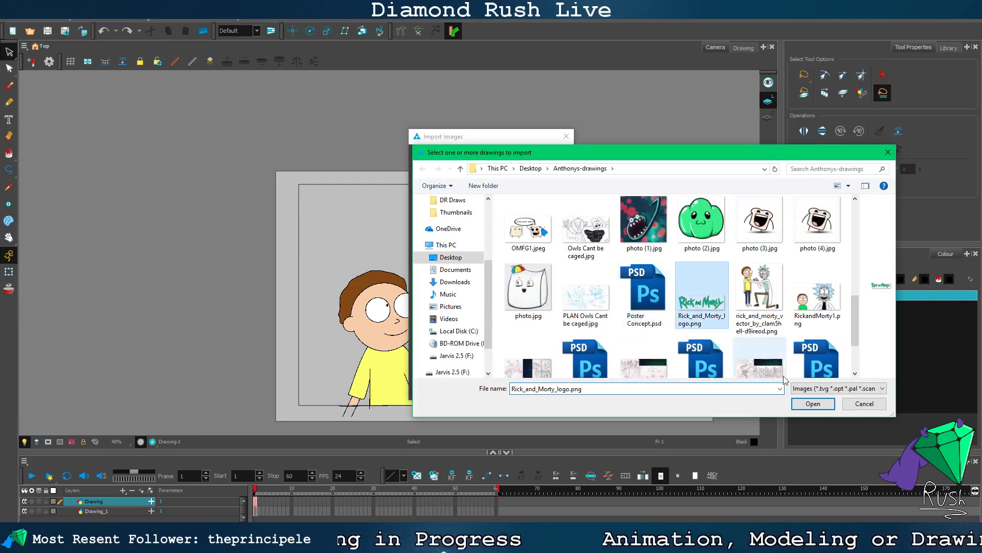
{"action": "left_click", "coordinate": [813, 403]}
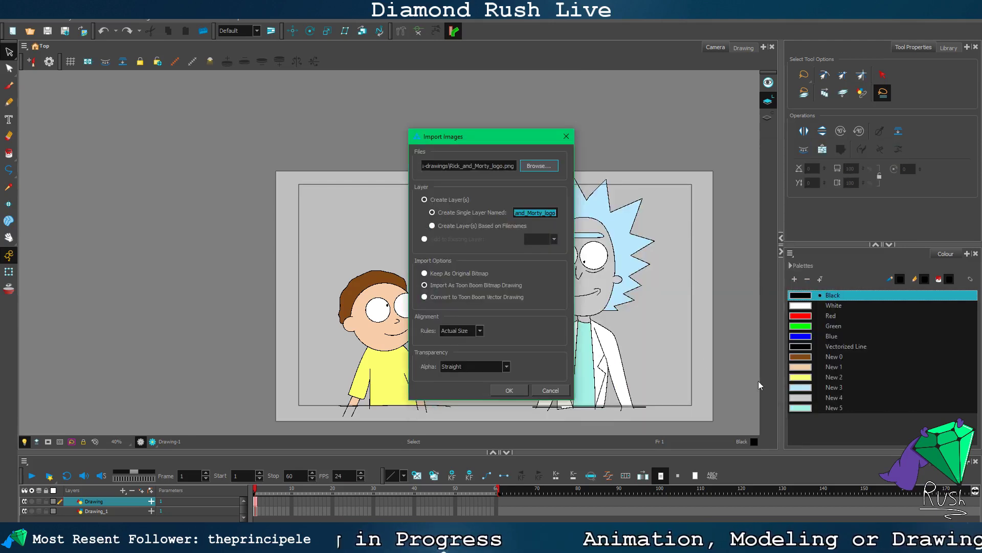
{"action": "left_click", "coordinate": [521, 390]}
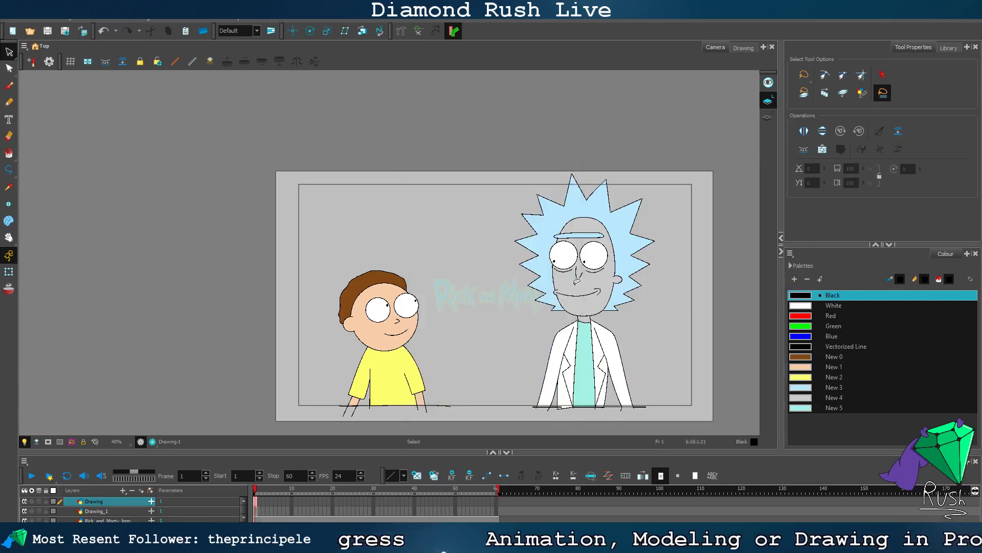
Step: Move the imported logo into the empty area above the boy and enlarge it to span up to the man's hair
{"action": "left_click", "coordinate": [102, 520]}
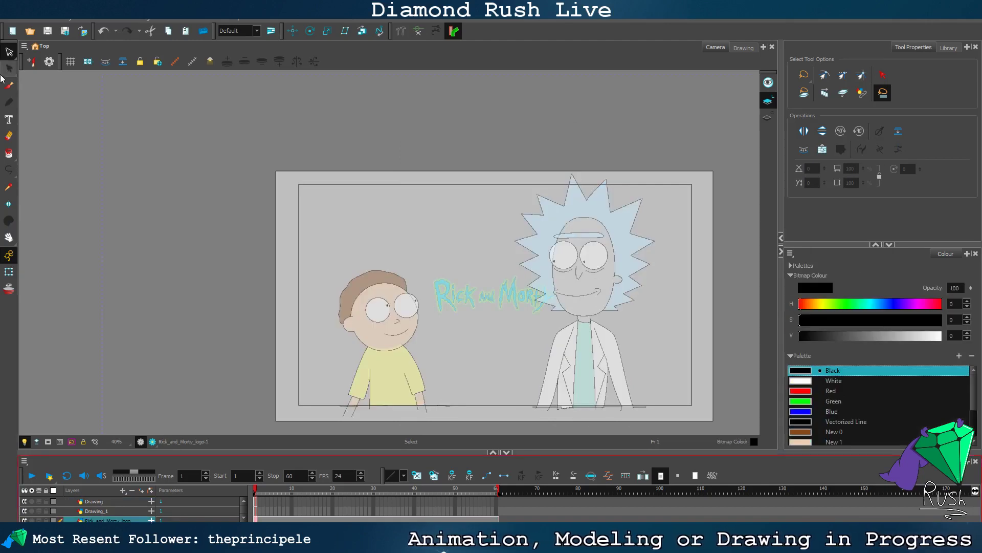
{"action": "left_click", "coordinate": [11, 53]}
{"action": "left_click", "coordinate": [532, 307]}
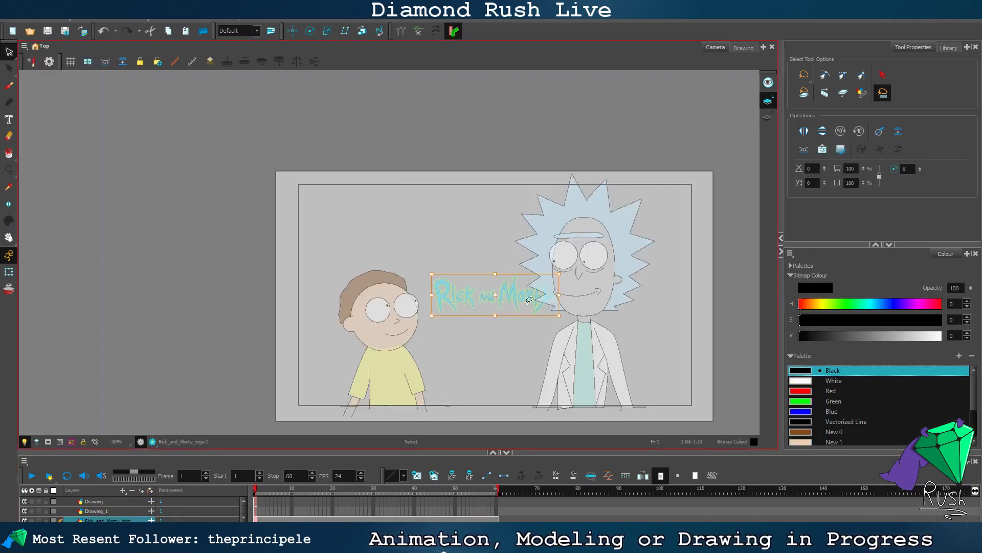
{"action": "left_click_drag", "start_coordinate": [529, 302], "coordinate": [457, 238]}
{"action": "left_click", "coordinate": [169, 225]}
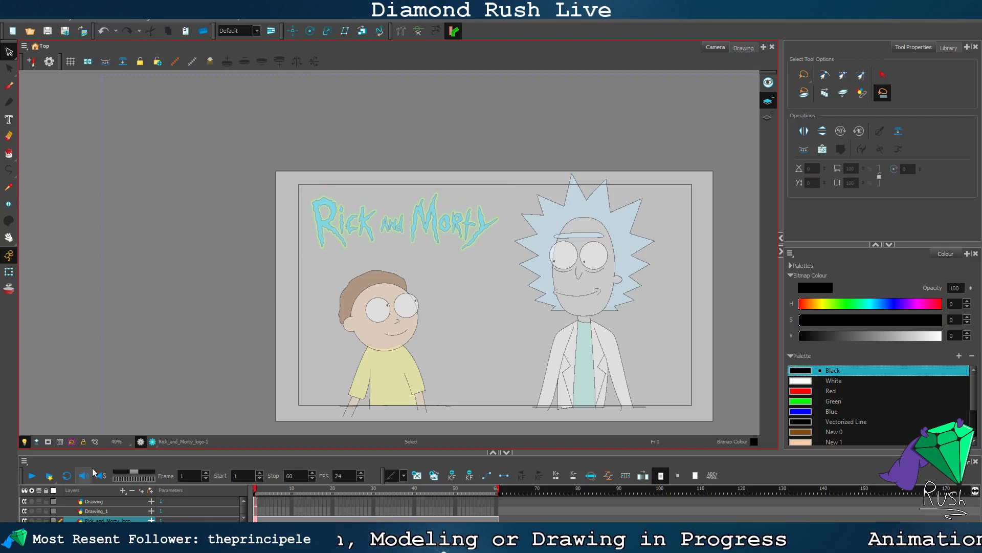
Step: Reorder the Rick_and_Morty_logo layer above Drawing_1 and check the whole camera frame in the render preview
{"action": "left_click", "coordinate": [153, 441]}
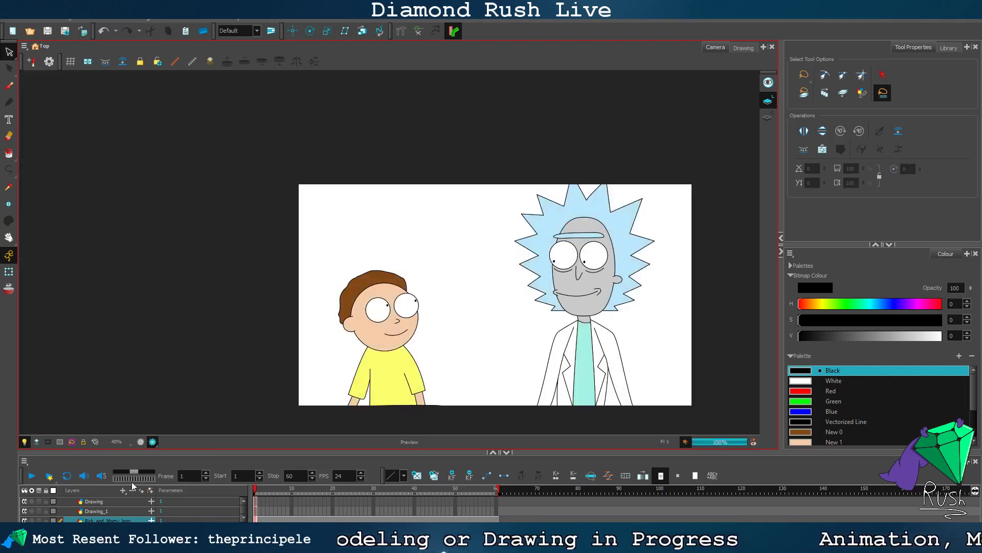
{"action": "left_click", "coordinate": [114, 517]}
{"action": "left_click_drag", "start_coordinate": [115, 516], "coordinate": [113, 507]}
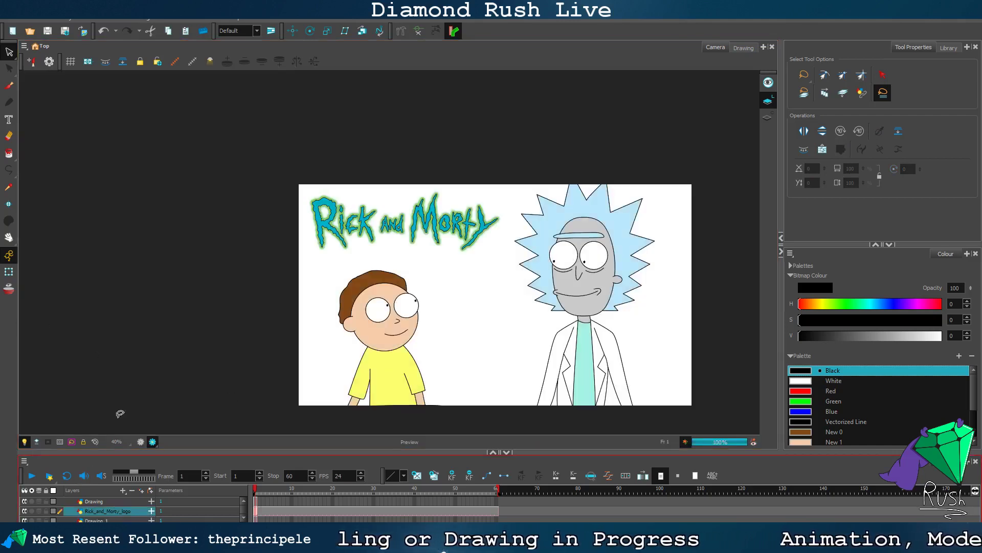
{"action": "scroll", "coordinate": [580, 318], "scroll_direction": "up", "scroll_amount": 1}
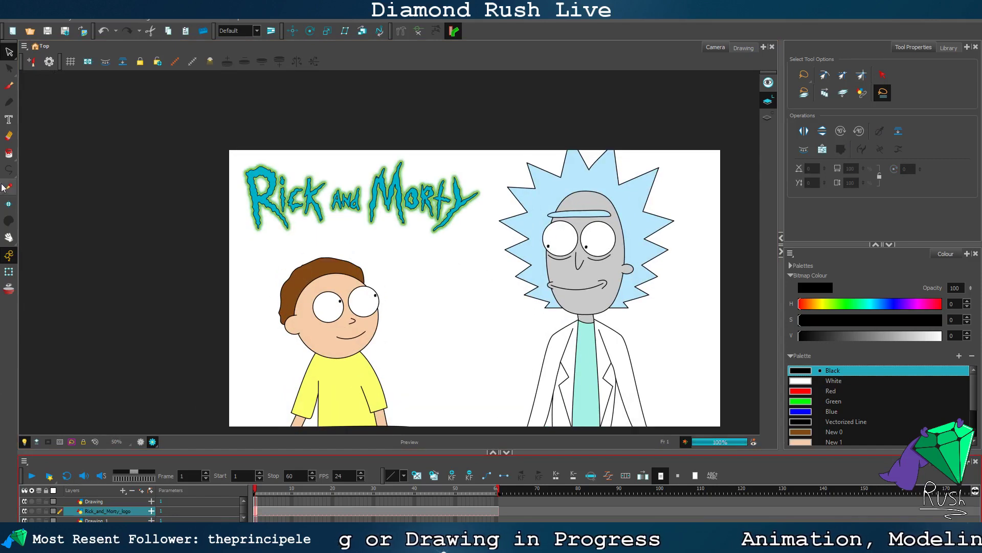
{"action": "left_click", "coordinate": [8, 237]}
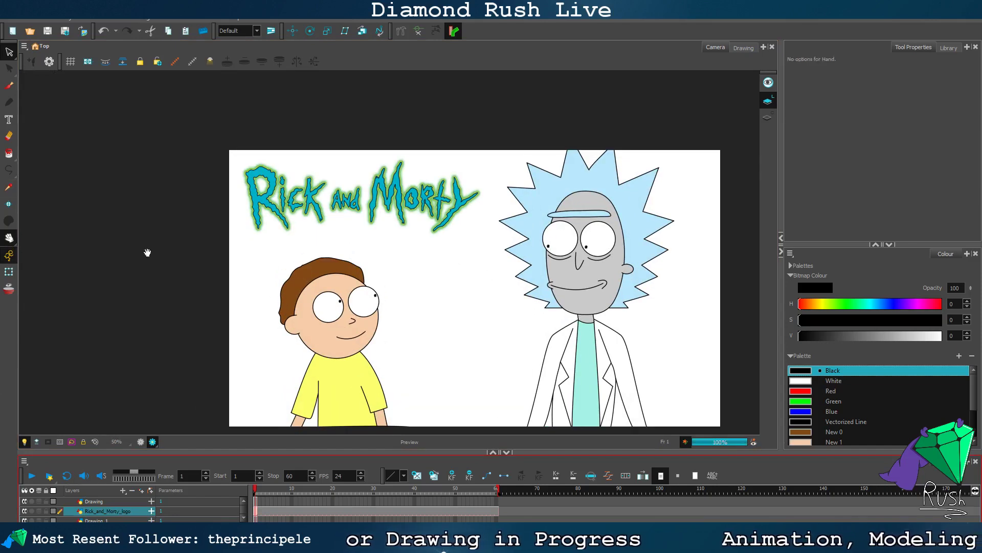
{"action": "mouse_move", "coordinate": [461, 268]}
{"action": "left_mouse_down"}
{"action": "mouse_move", "coordinate": [390, 237]}
{"action": "mouse_move", "coordinate": [382, 244]}
{"action": "left_mouse_up"}
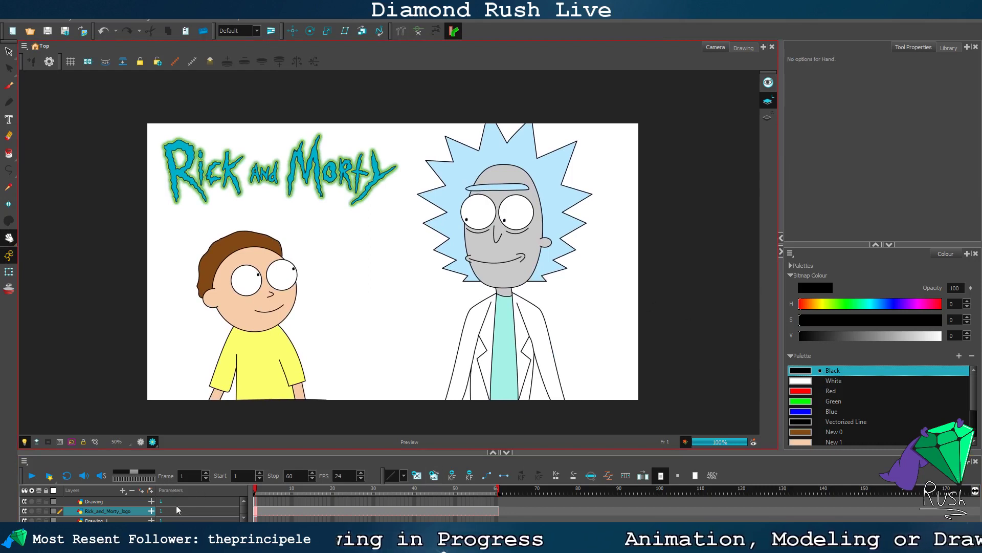
Step: Add a New 6 colour to the palette and fill the background on the Drawing_1 layer with Black
{"action": "left_click", "coordinate": [129, 520]}
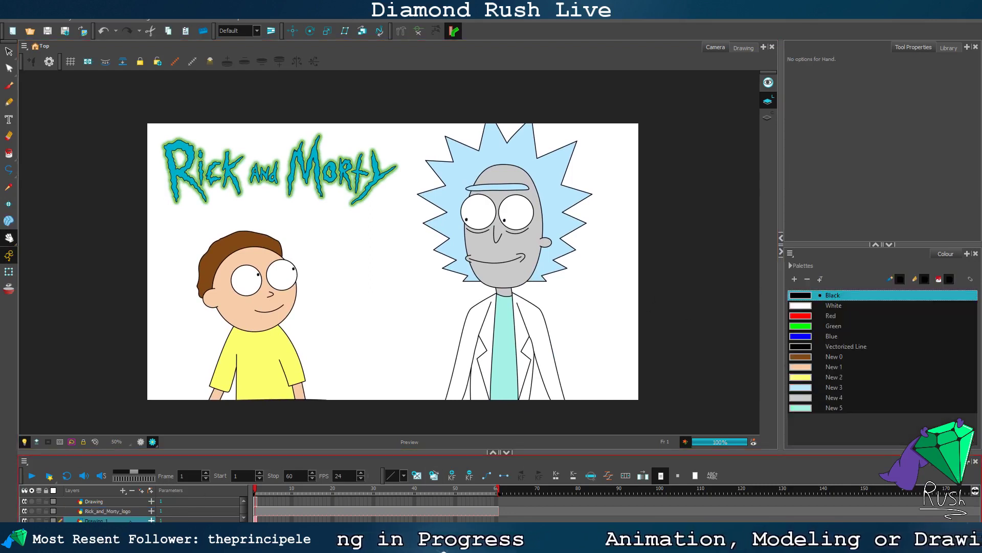
{"action": "left_click", "coordinate": [794, 280]}
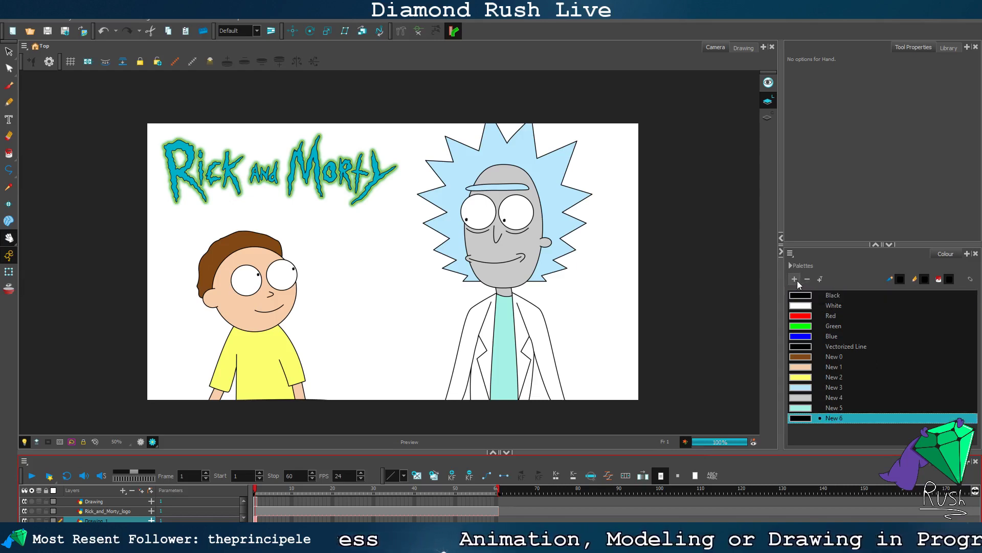
{"action": "left_click", "coordinate": [8, 153]}
{"action": "left_click", "coordinate": [819, 296]}
{"action": "left_click", "coordinate": [382, 311]}
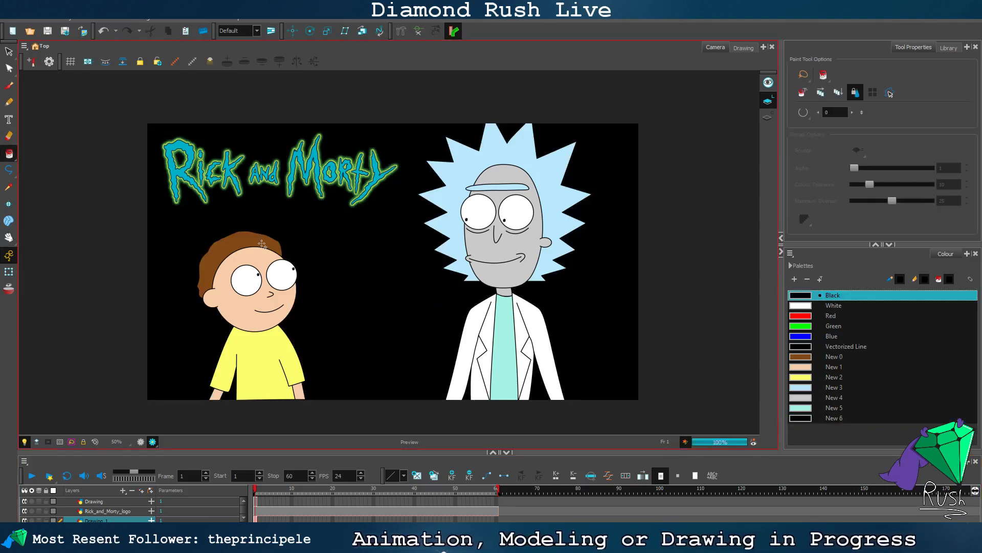
Step: Set New 6 to a medium grey with RGB 110, 110, 110 and repaint the background with it
{"action": "double_click", "coordinate": [802, 418]}
{"action": "left_click_drag", "start_coordinate": [285, 332], "coordinate": [279, 323]}
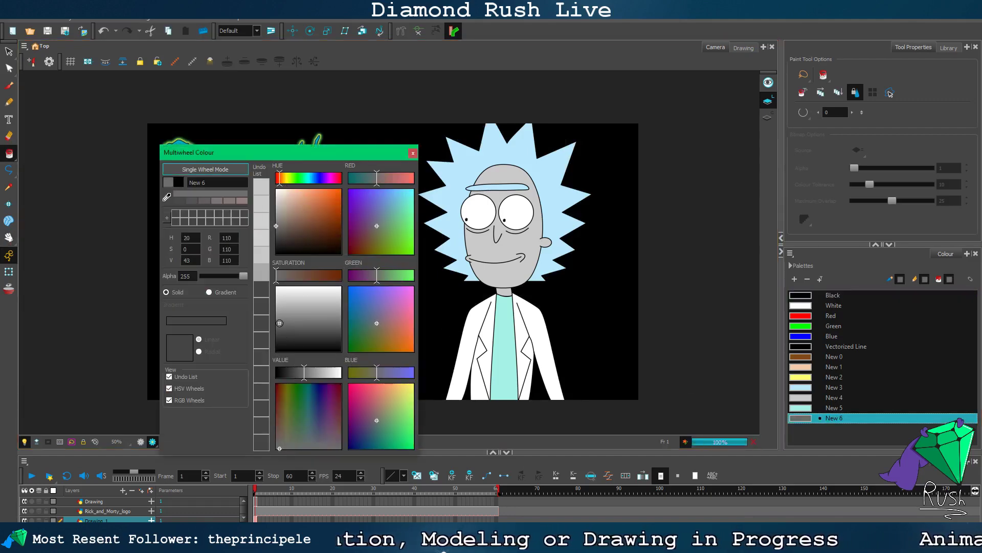
{"action": "left_click", "coordinate": [412, 152]}
{"action": "left_click", "coordinate": [400, 218]}
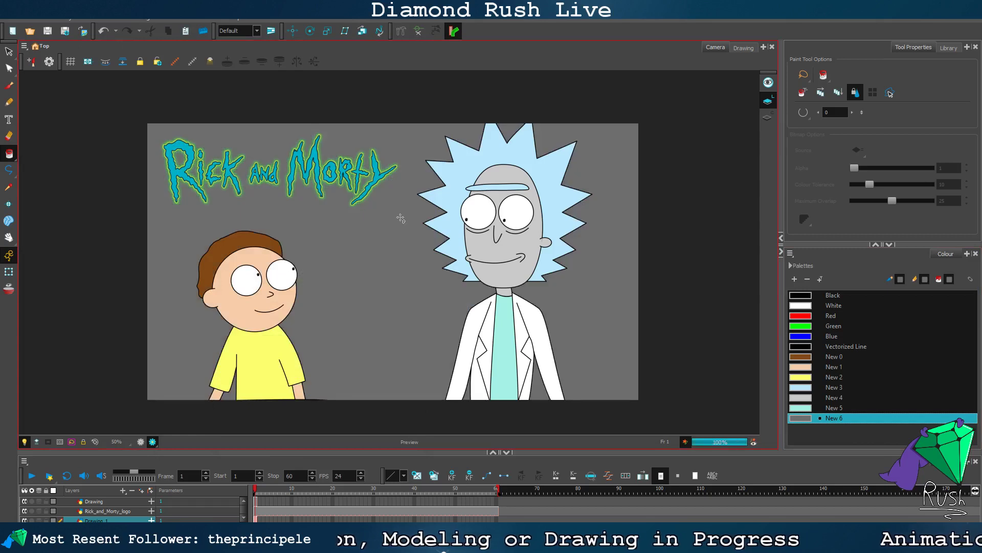